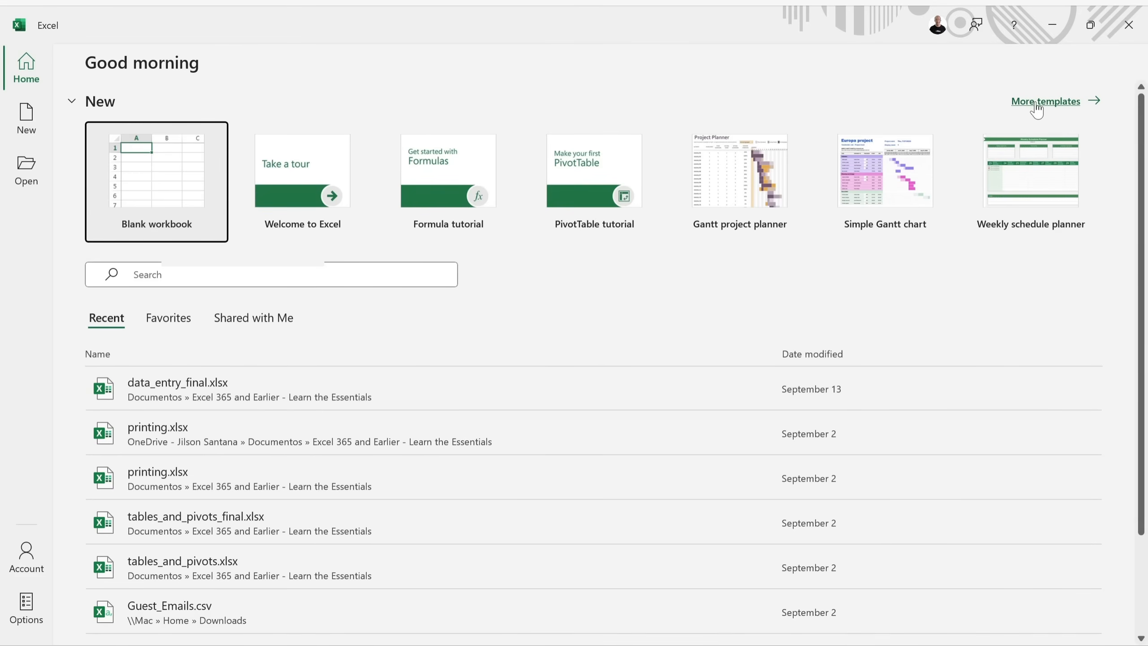
Open the full template gallery from the start page and scroll through it.
click(1057, 108)
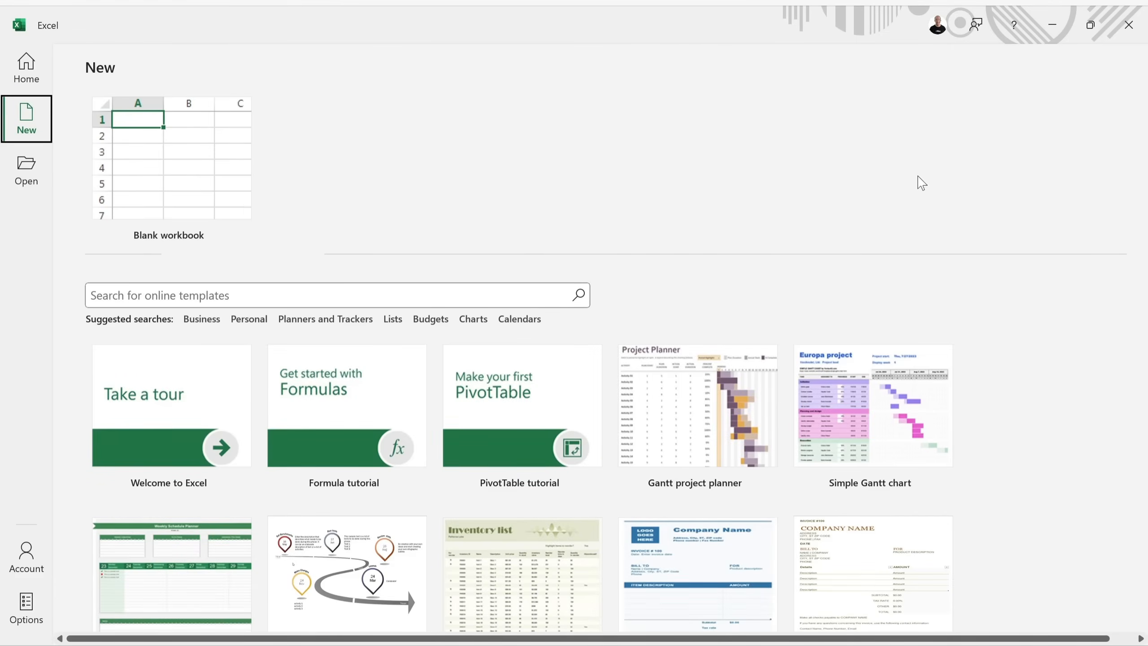
scroll(924, 182, down, 1)
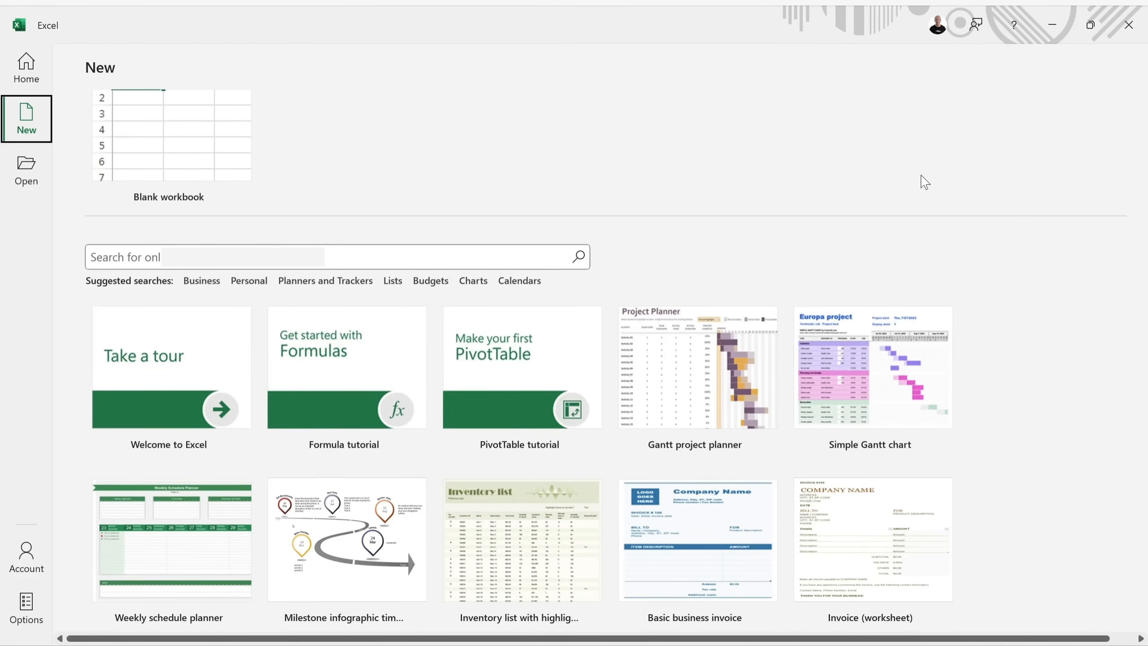
scroll(972, 318, down, 10)
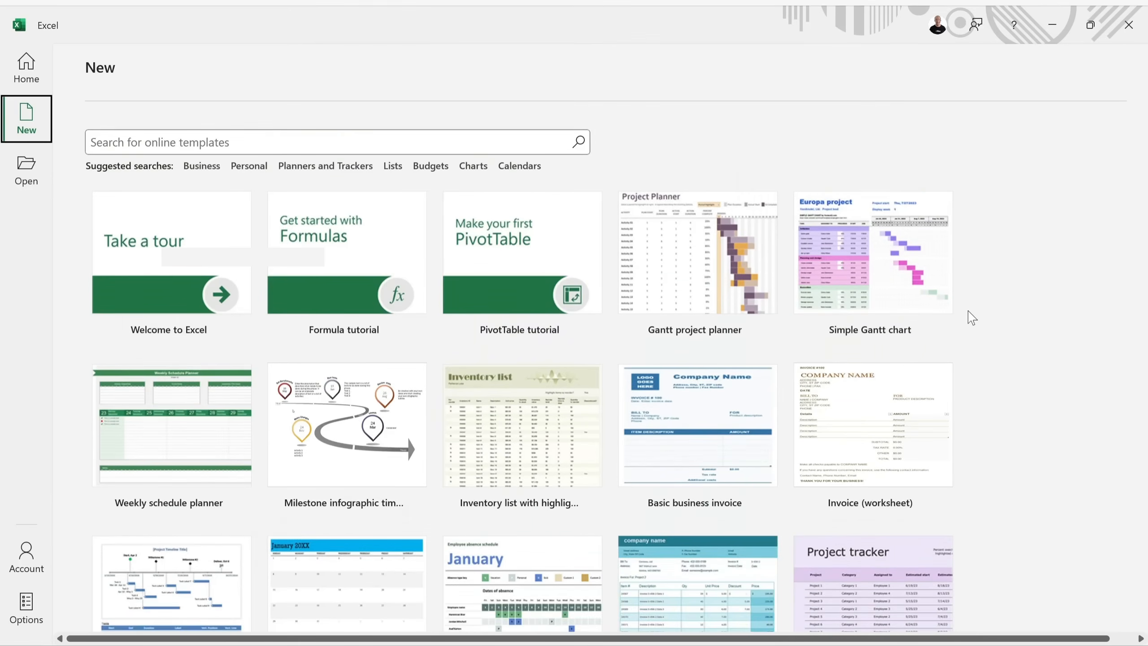
scroll(972, 318, up, 10)
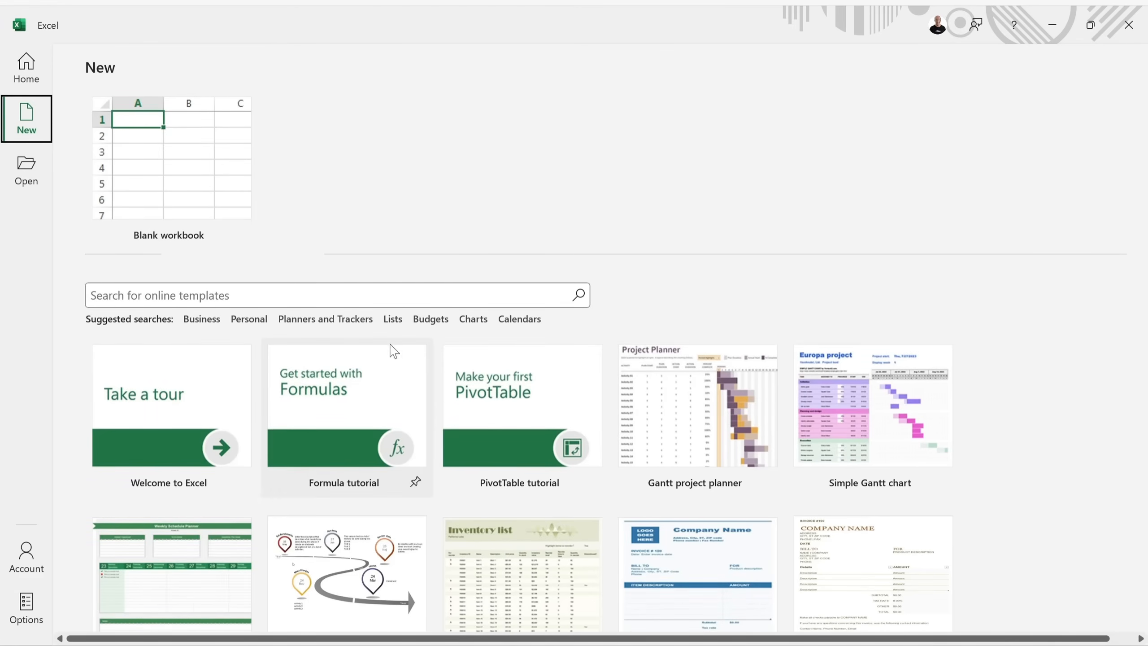
Browse the Business template search results, then go back to the New page.
click(198, 319)
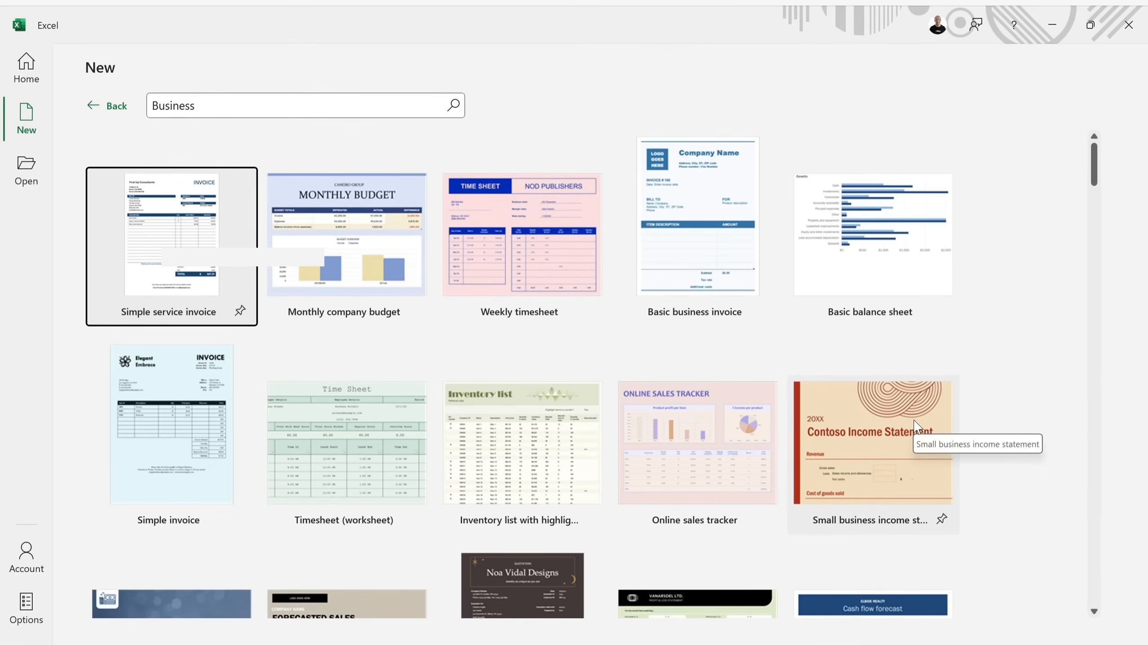
scroll(910, 431, down, 5)
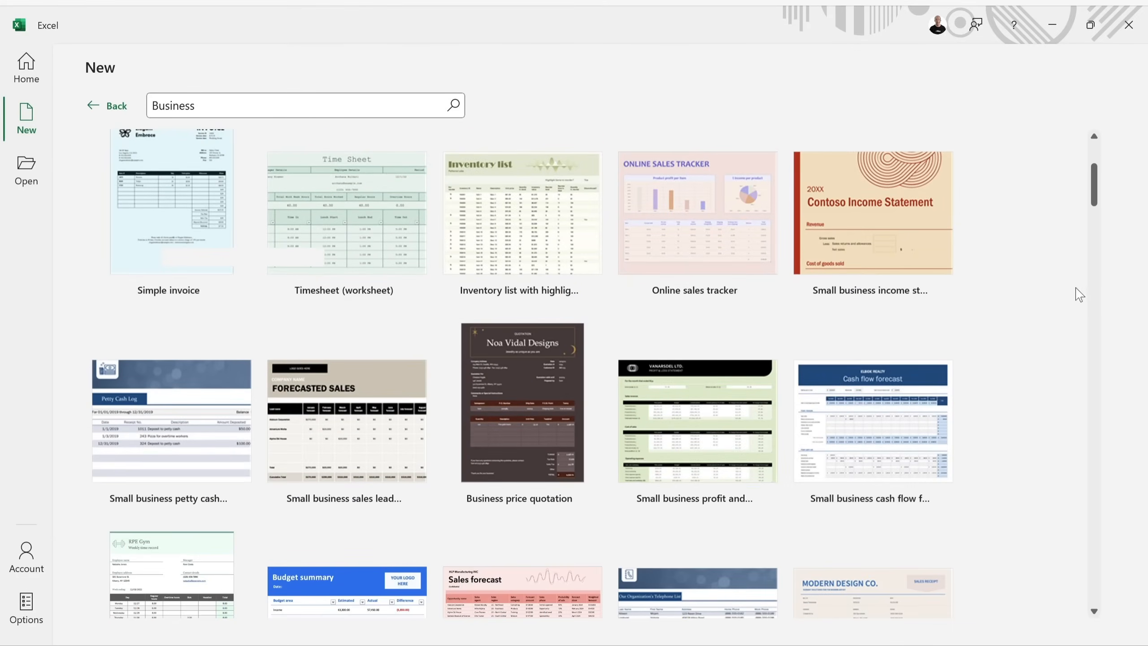
scroll(1064, 299, down, 1)
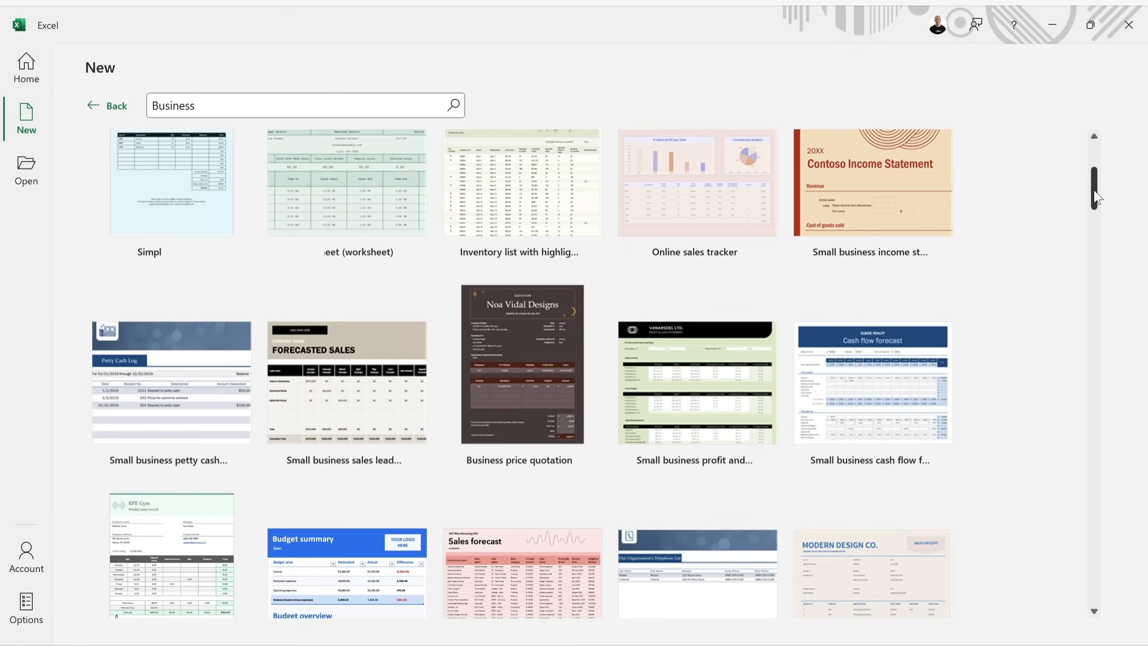
drag(1095, 197, 1095, 267)
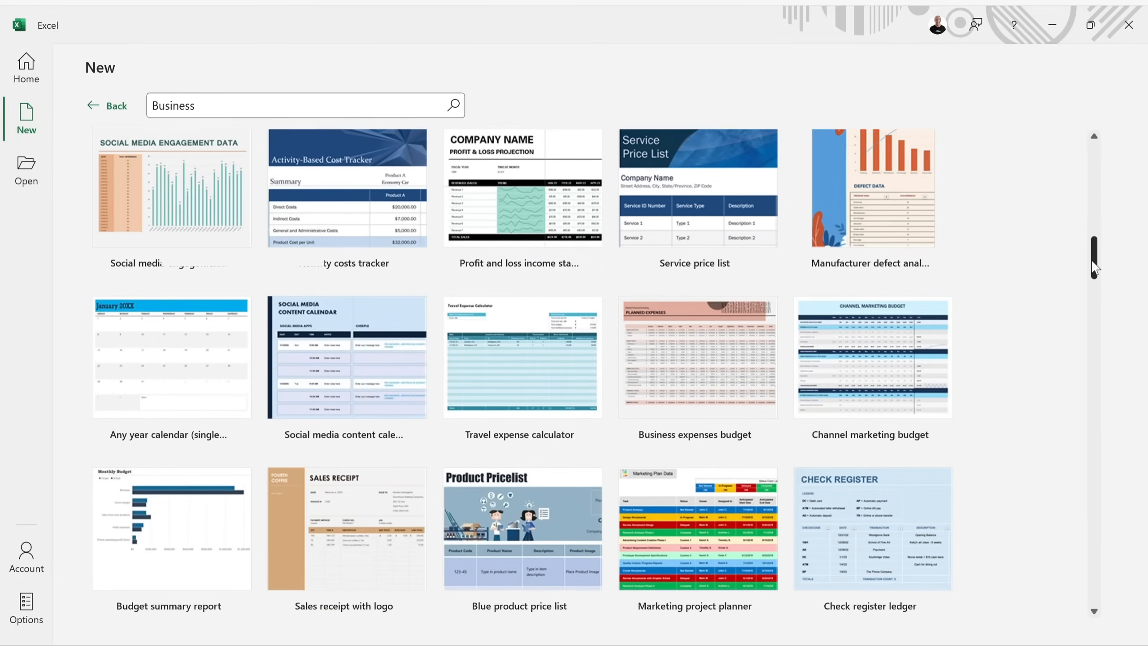
click(1093, 611)
click(1093, 611)
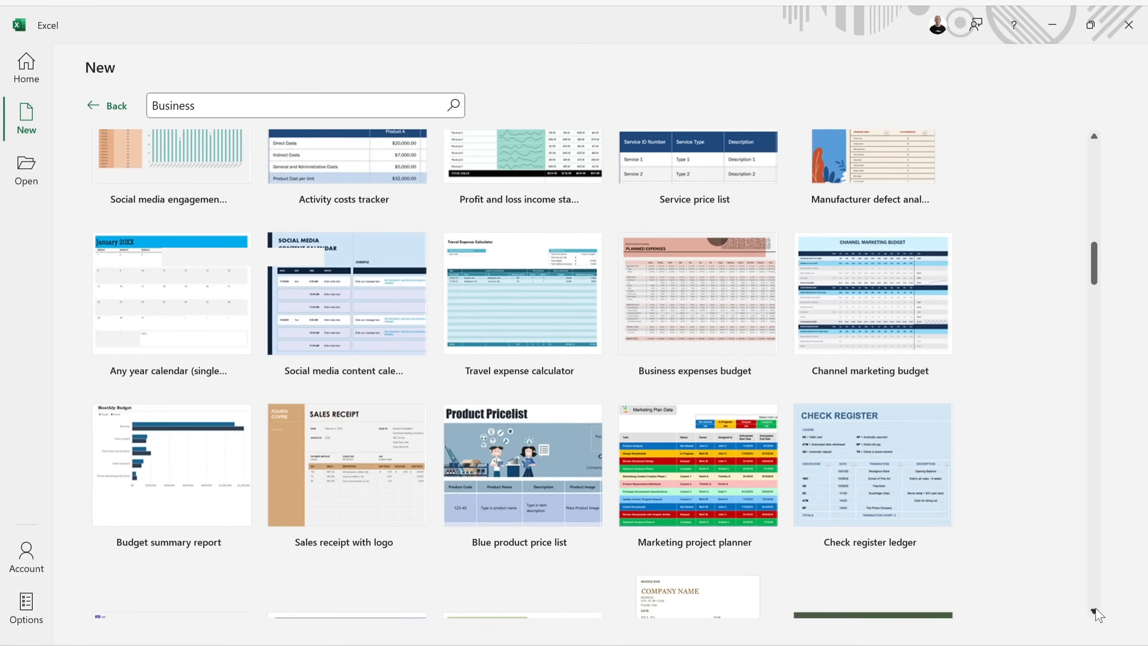
drag(1093, 263, 1094, 158)
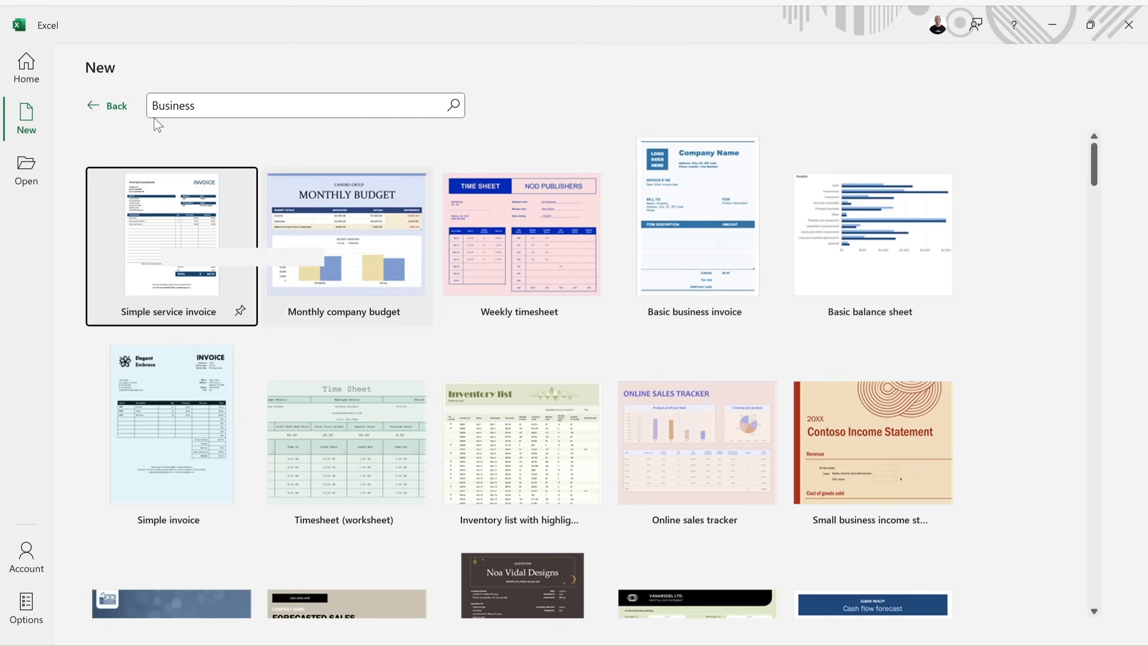
click(109, 106)
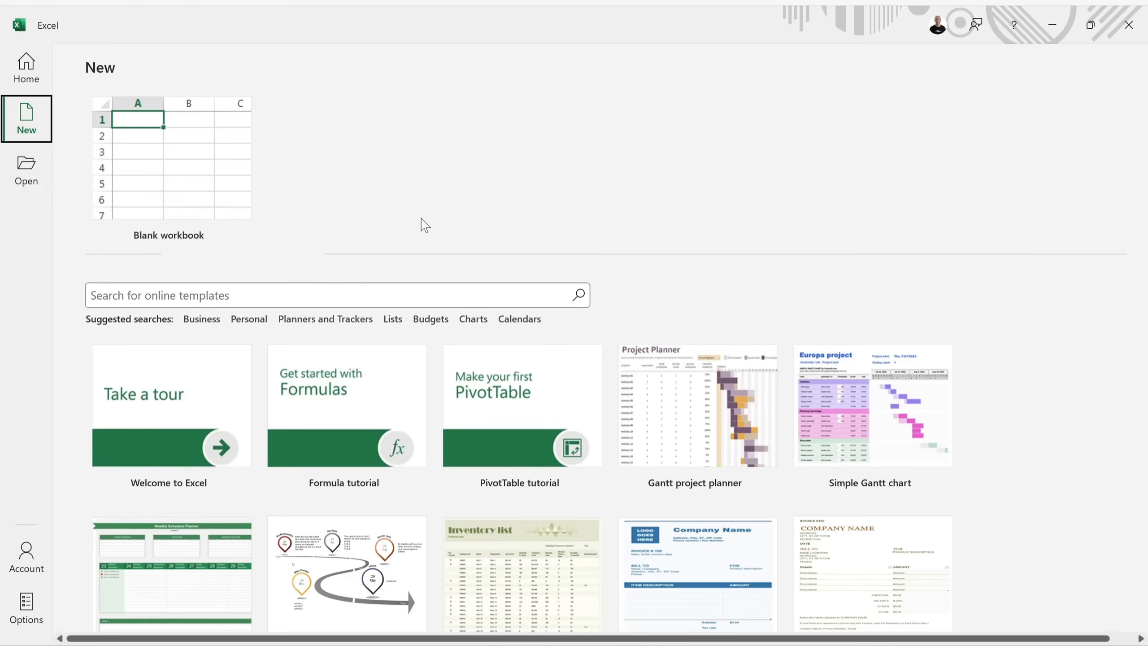
Search recent workbooks for 'dat' and star tables_and_pivots_final.xlsx as a favourite.
click(31, 69)
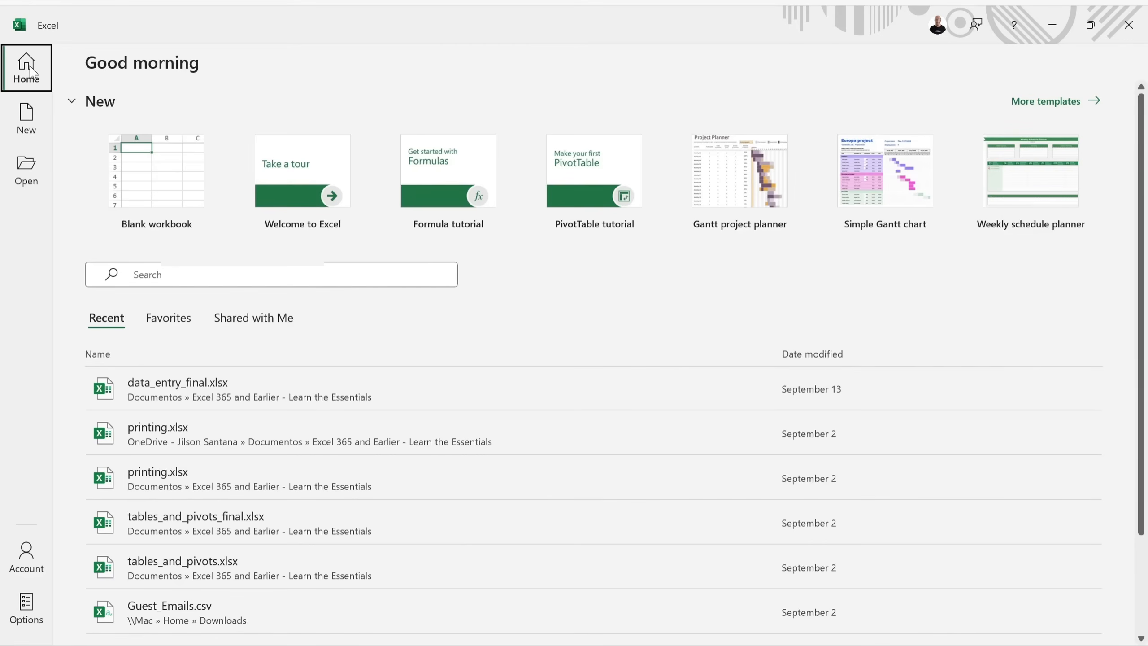
click(174, 274)
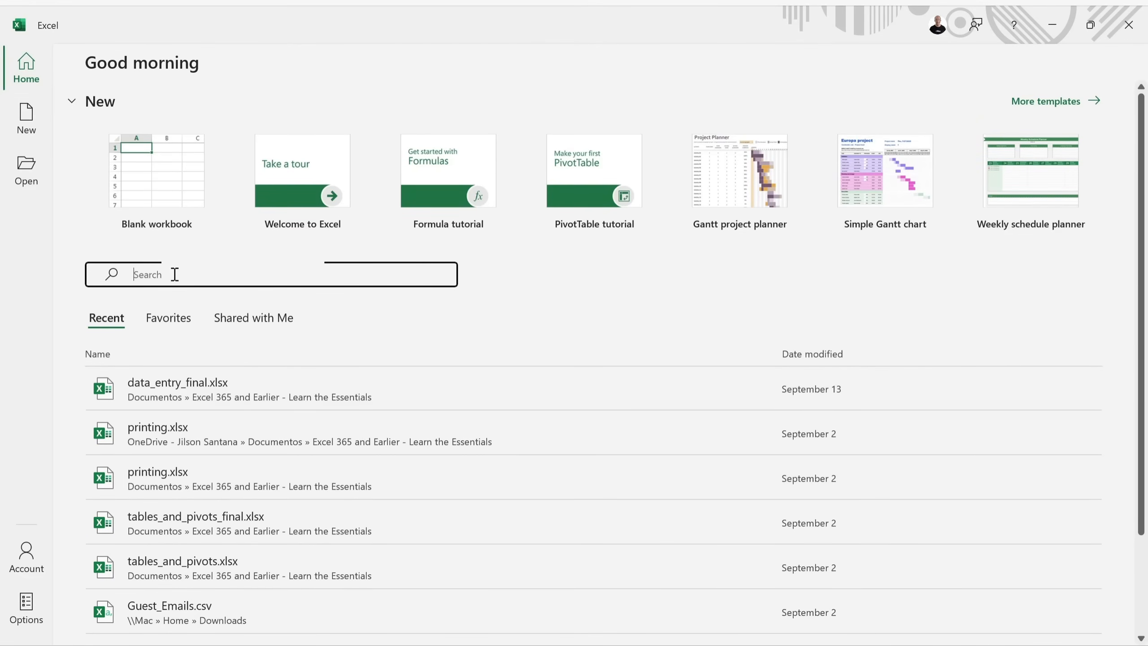
text(dat)
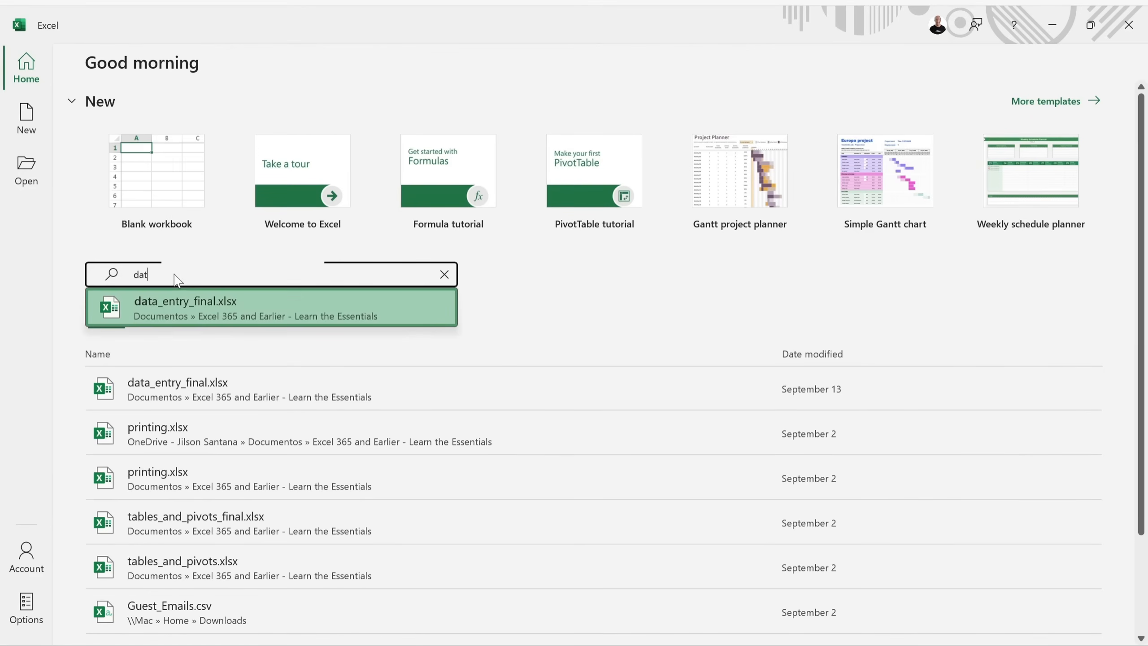
click(226, 300)
scroll(527, 412, down, 2)
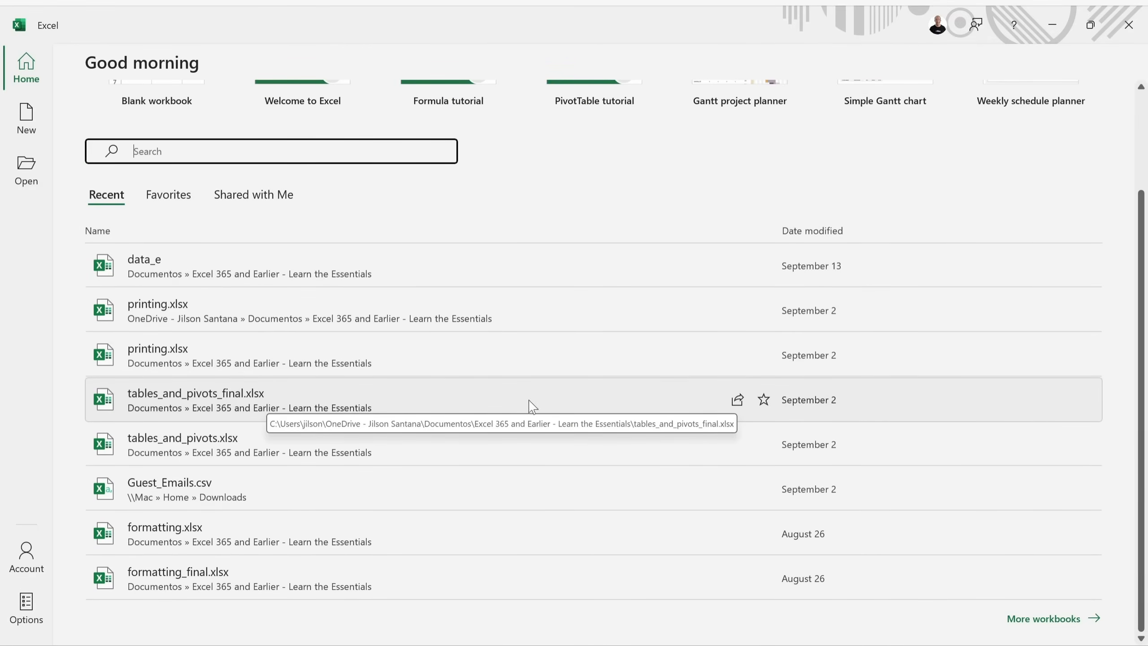
click(763, 400)
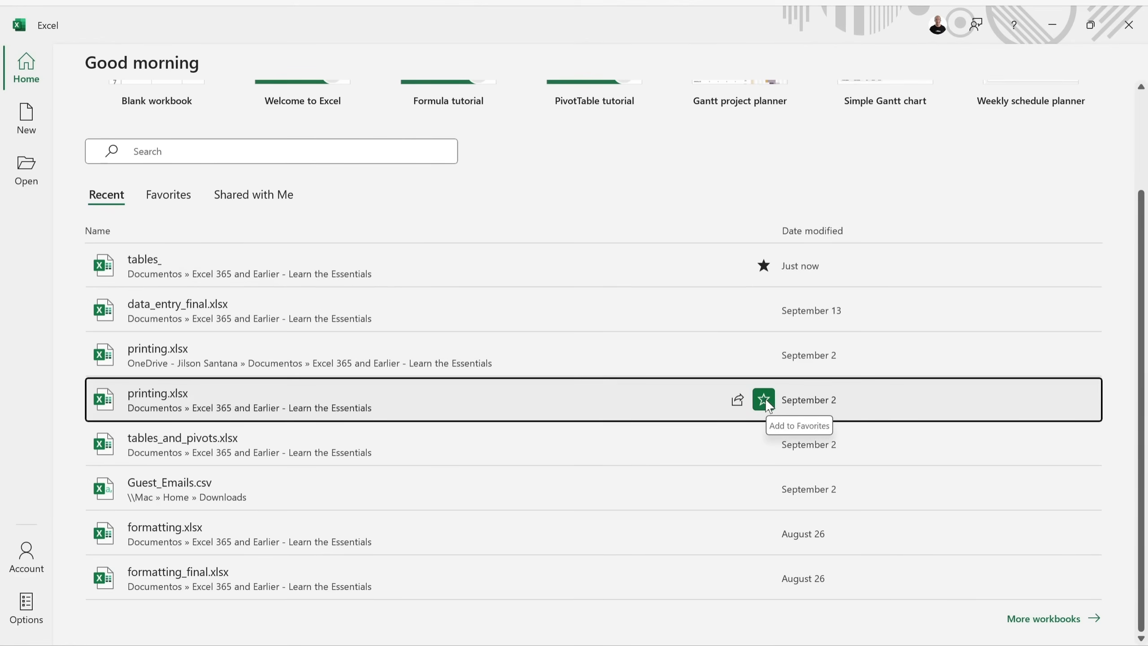
Check the Favorites and Shared with Me lists, then return to the New page.
scroll(602, 380, up, 3)
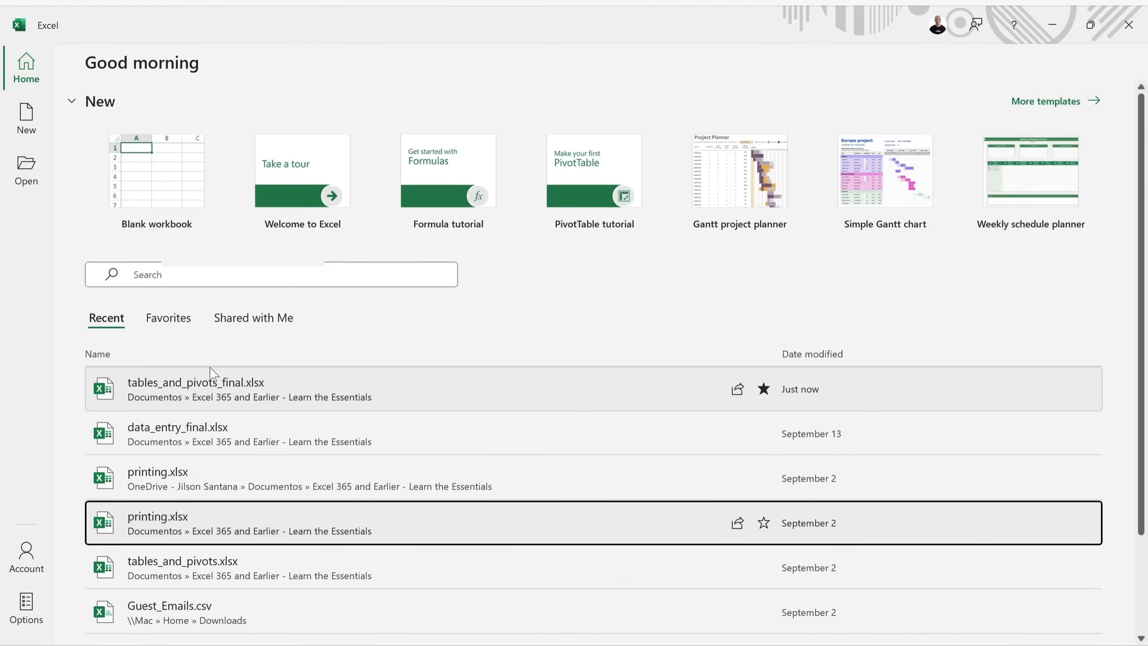
click(174, 326)
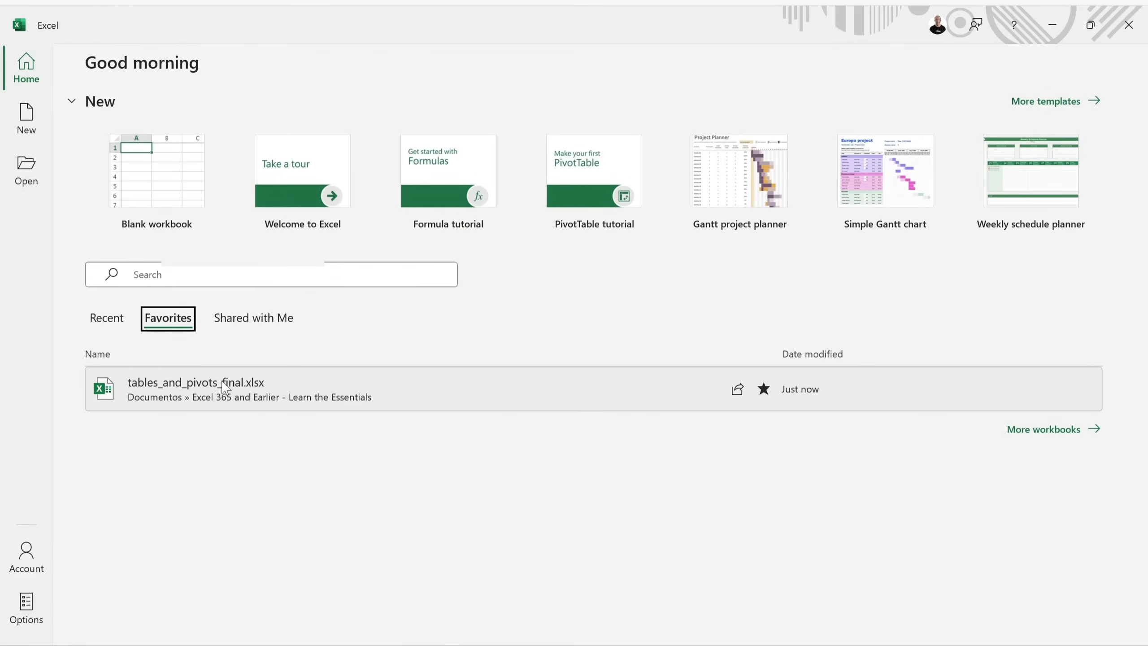
click(255, 326)
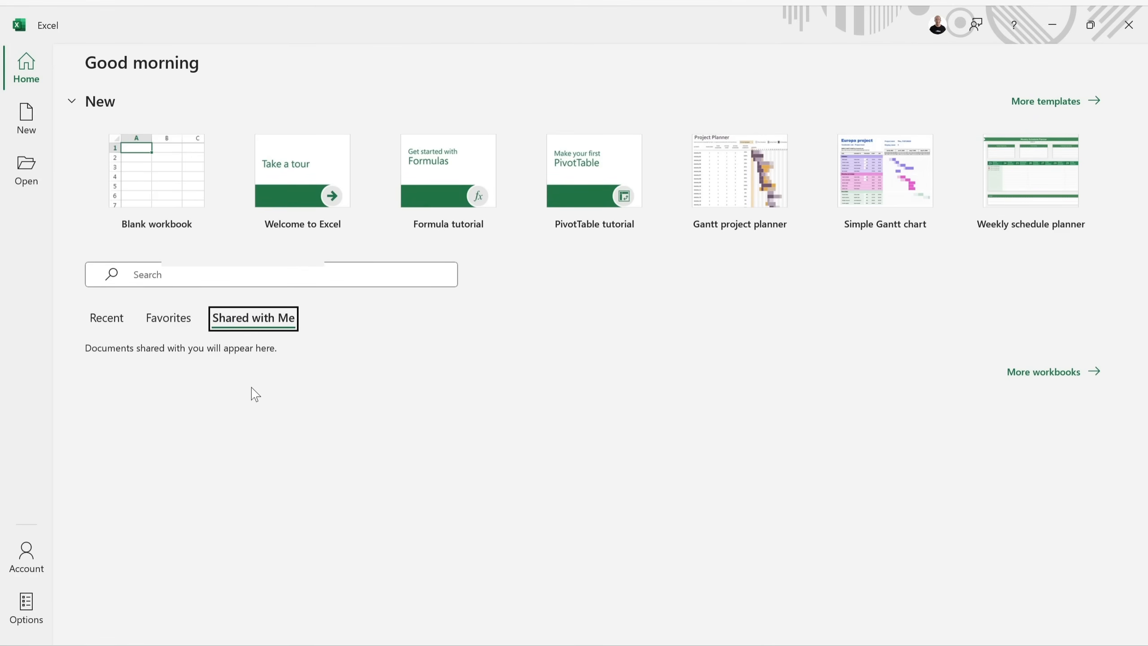
click(107, 322)
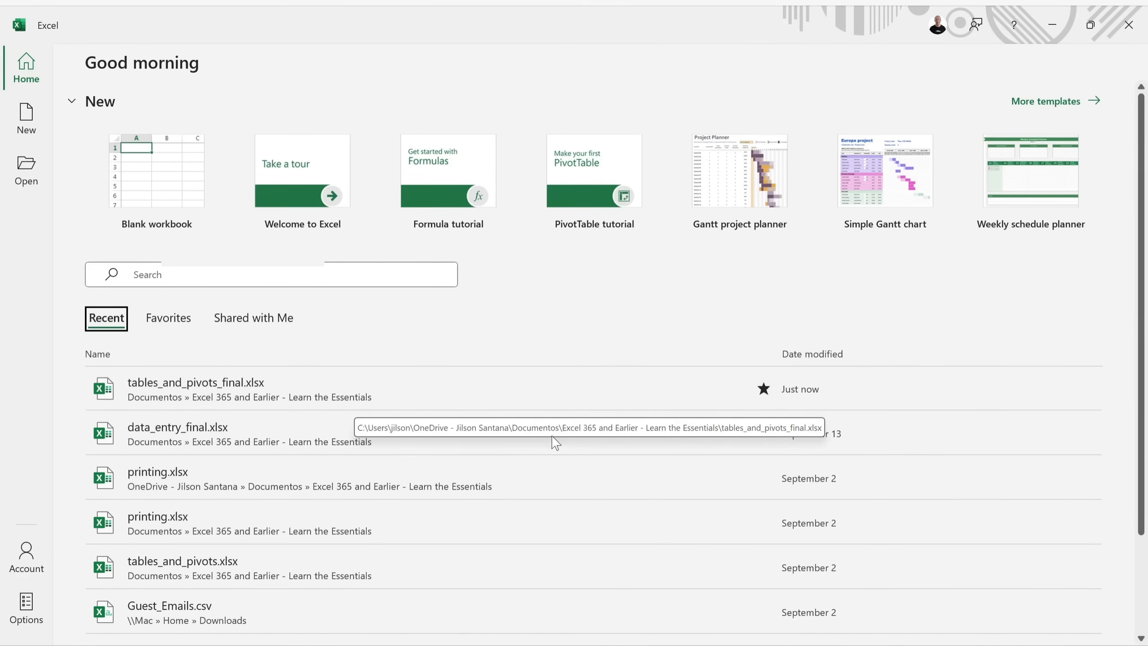
click(34, 123)
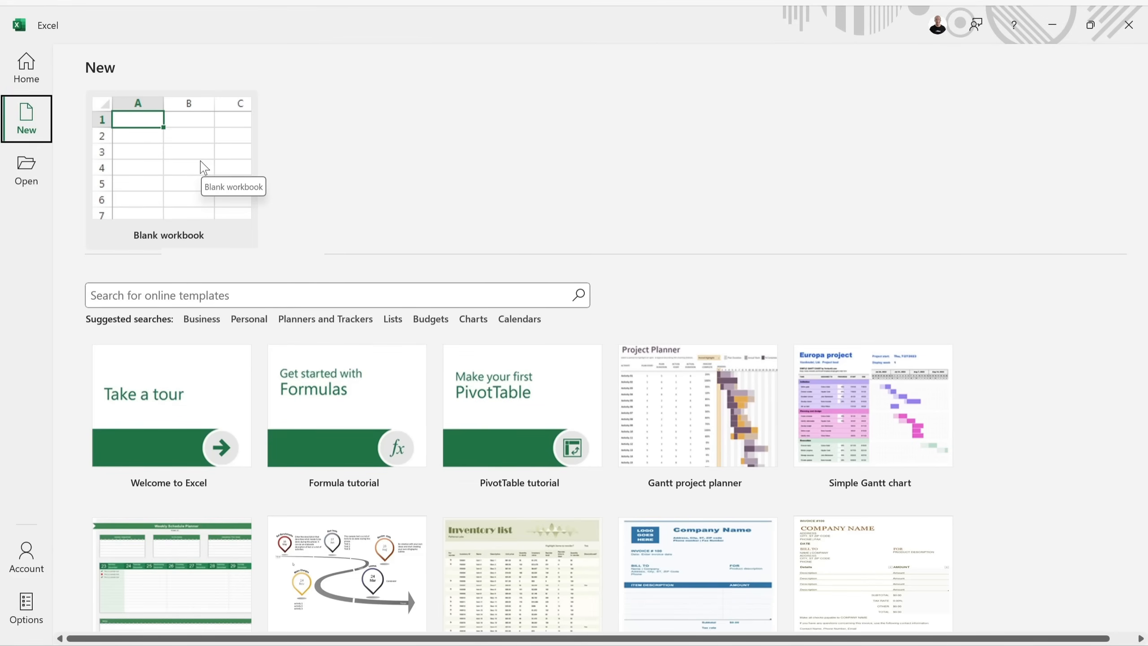
Glance at the Open page's workbooks, then create Blank workbook Book1 from Home.
click(28, 170)
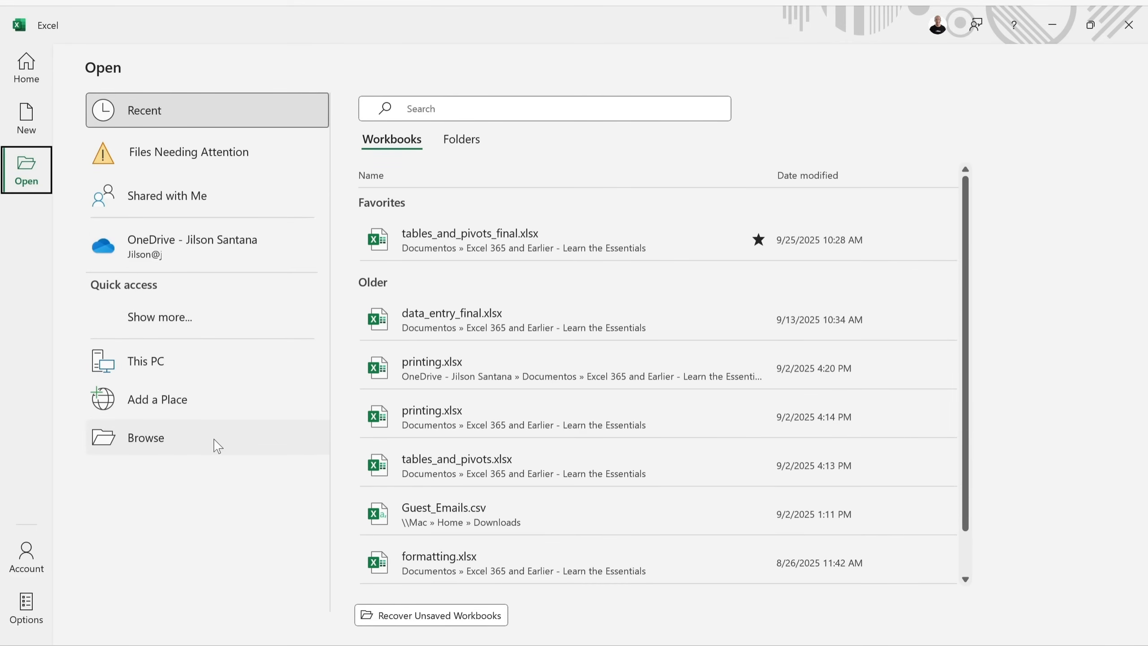
click(28, 72)
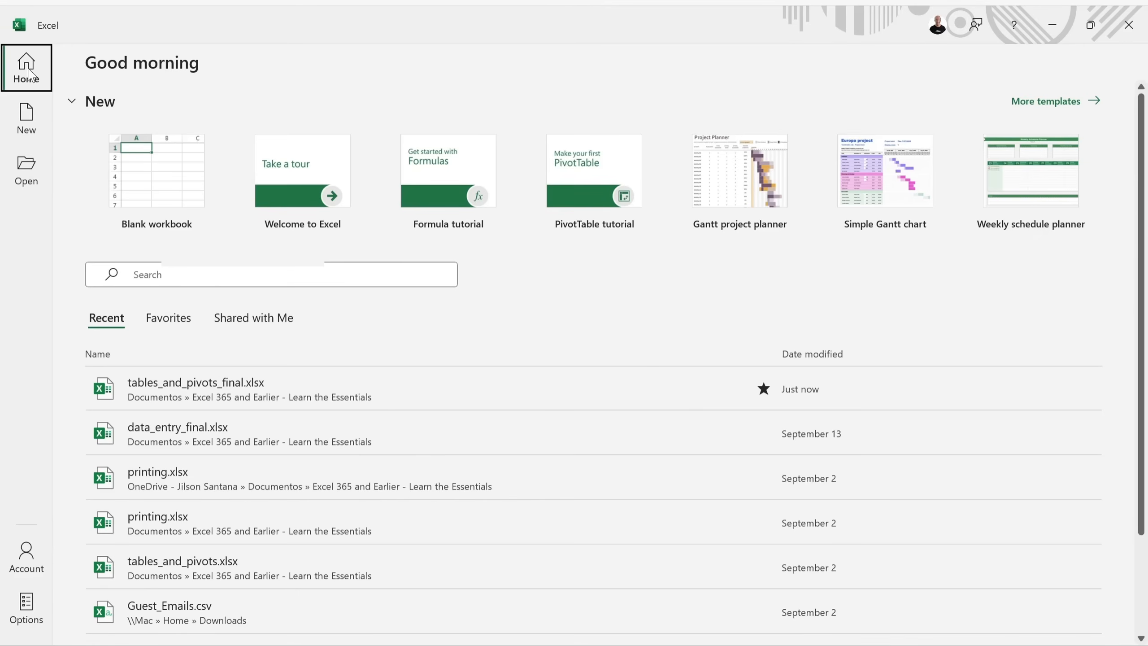
click(186, 195)
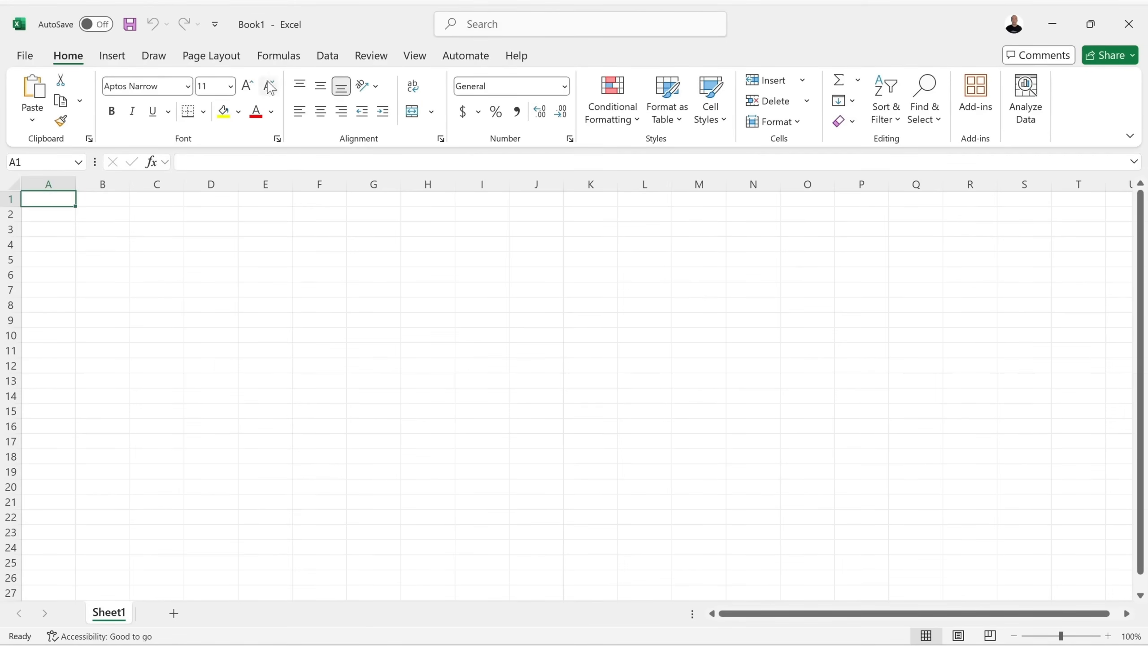
Browse each ribbon tab from Insert through Help, ending back on Home.
click(111, 56)
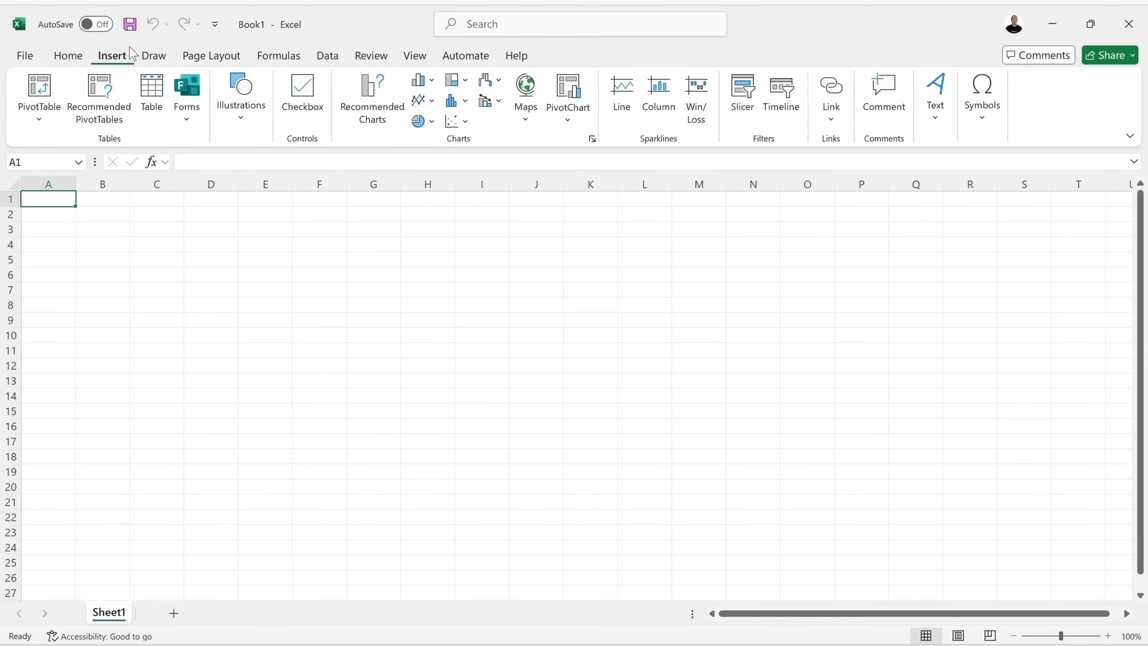
click(154, 56)
click(193, 59)
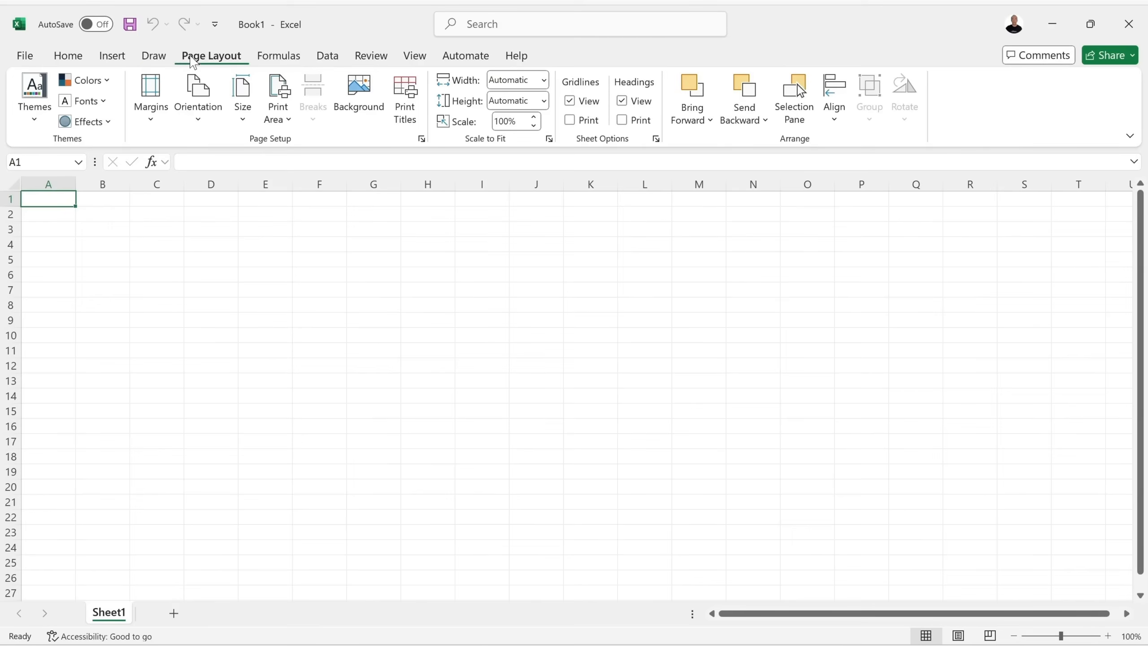
click(277, 58)
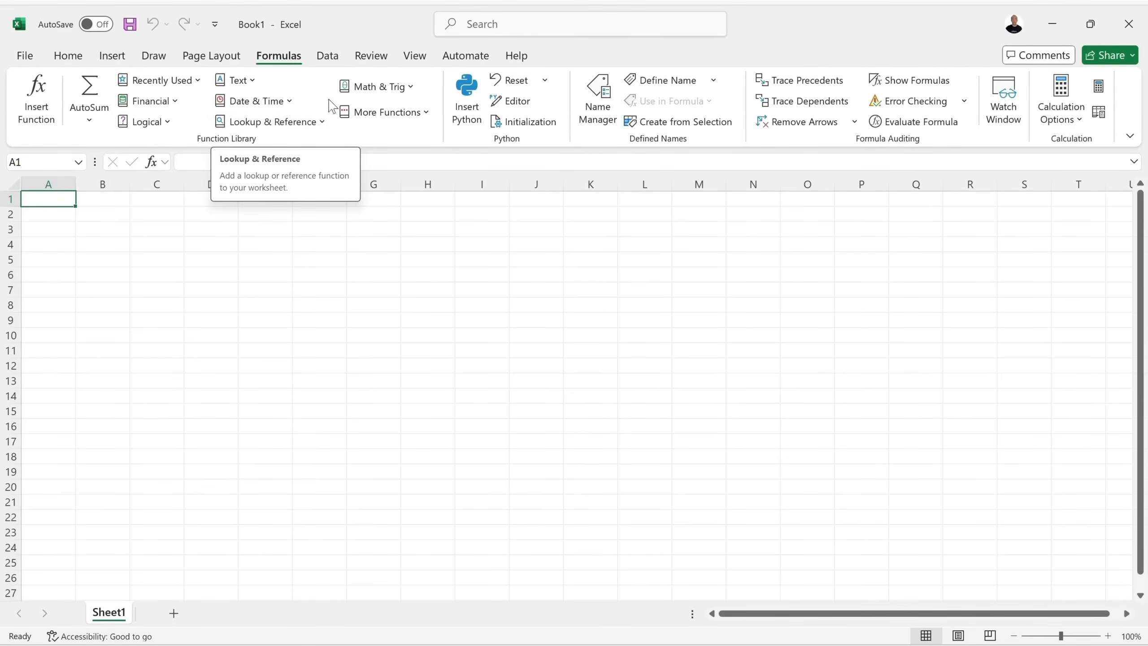
click(328, 56)
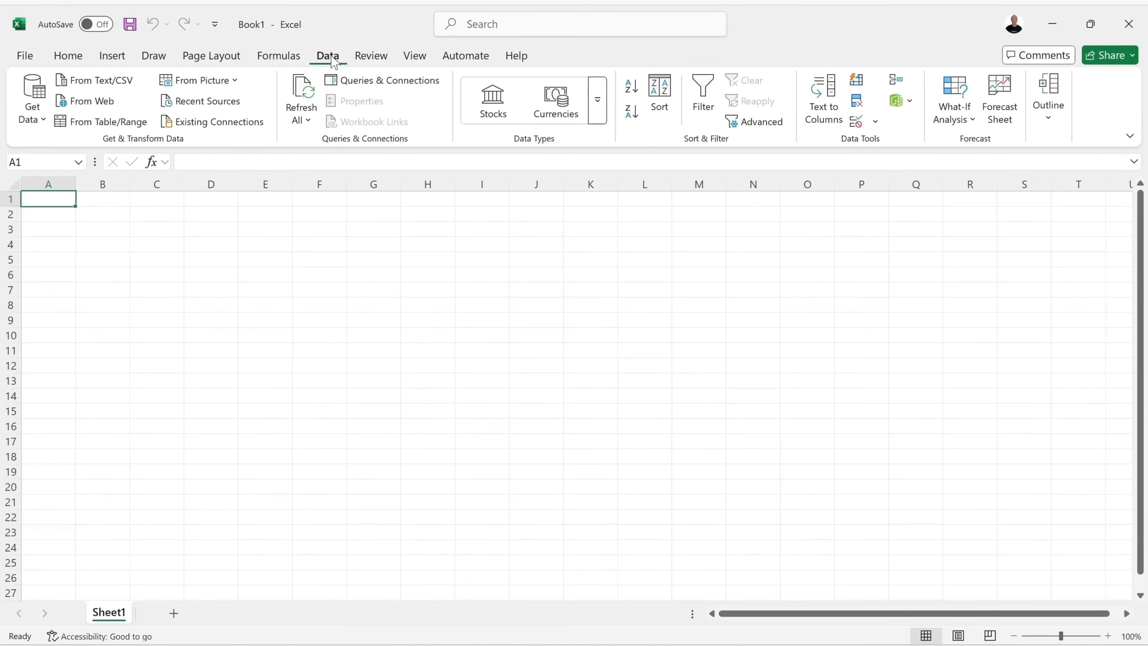
click(378, 60)
click(412, 57)
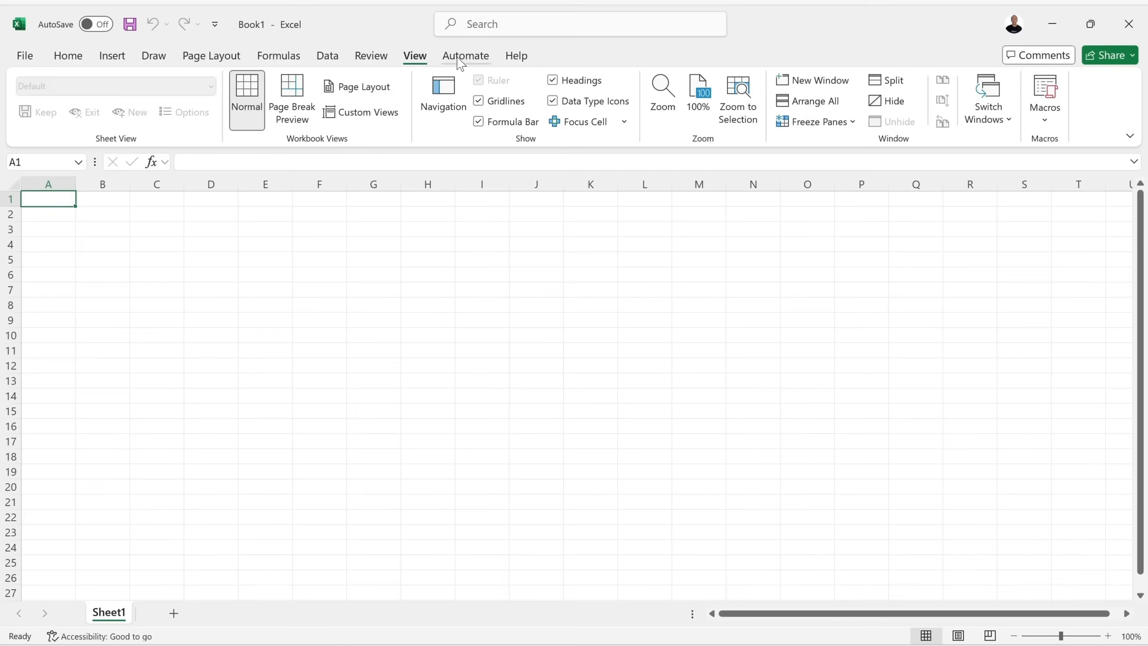
click(464, 57)
click(513, 58)
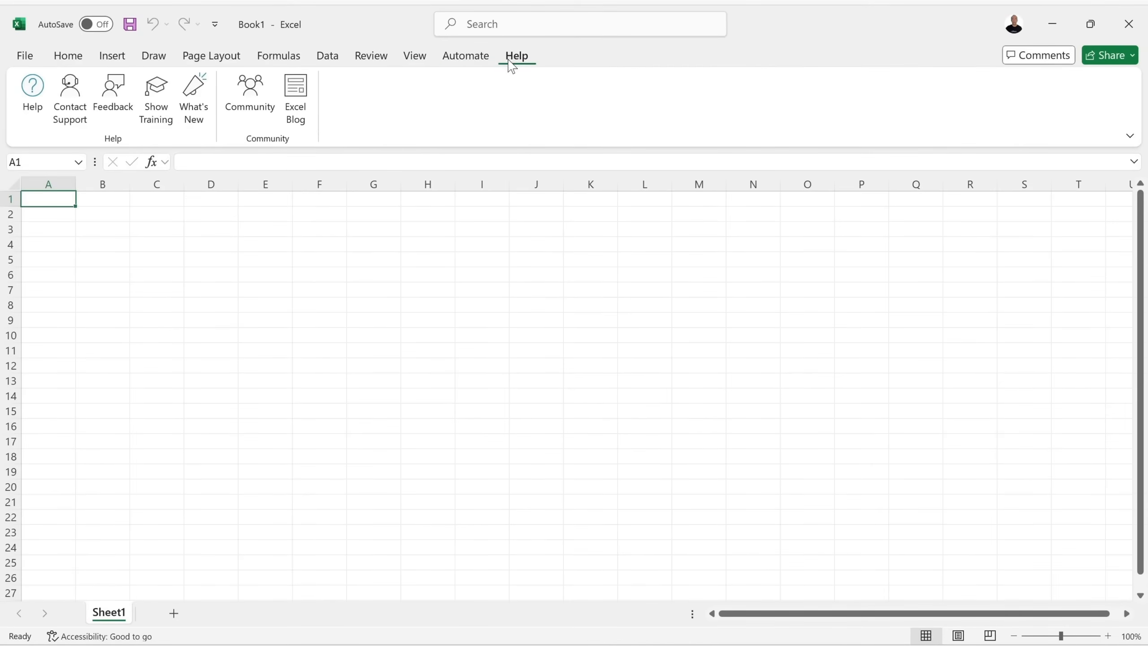
click(73, 58)
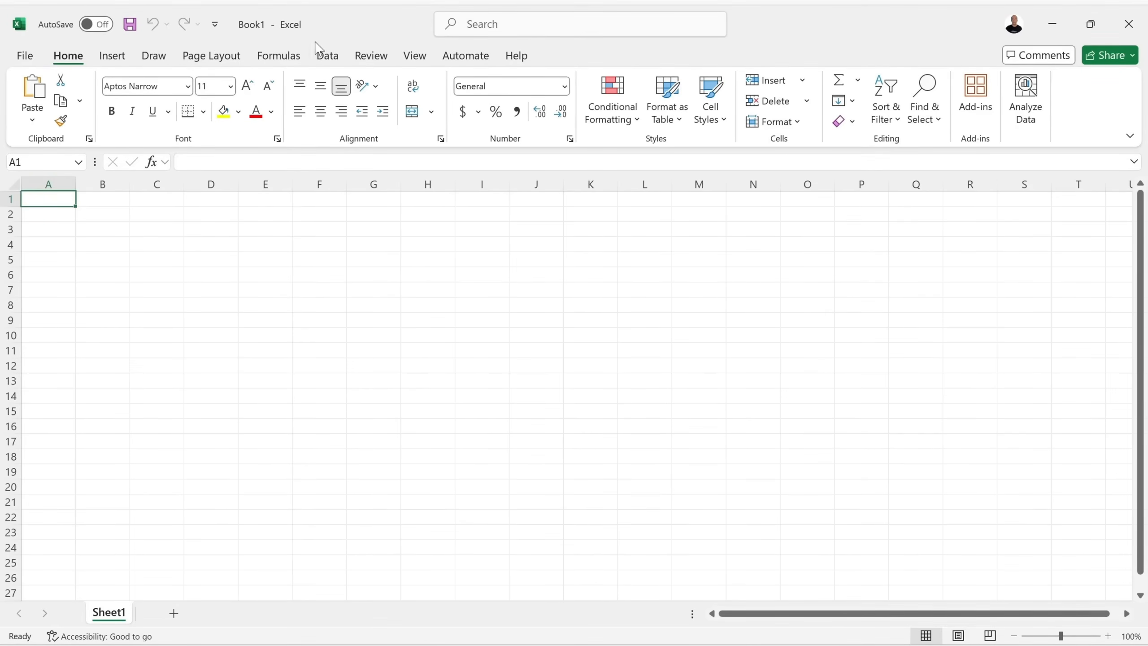
Show the Data ribbon commands, briefly checking Formulas before returning to Data.
click(328, 56)
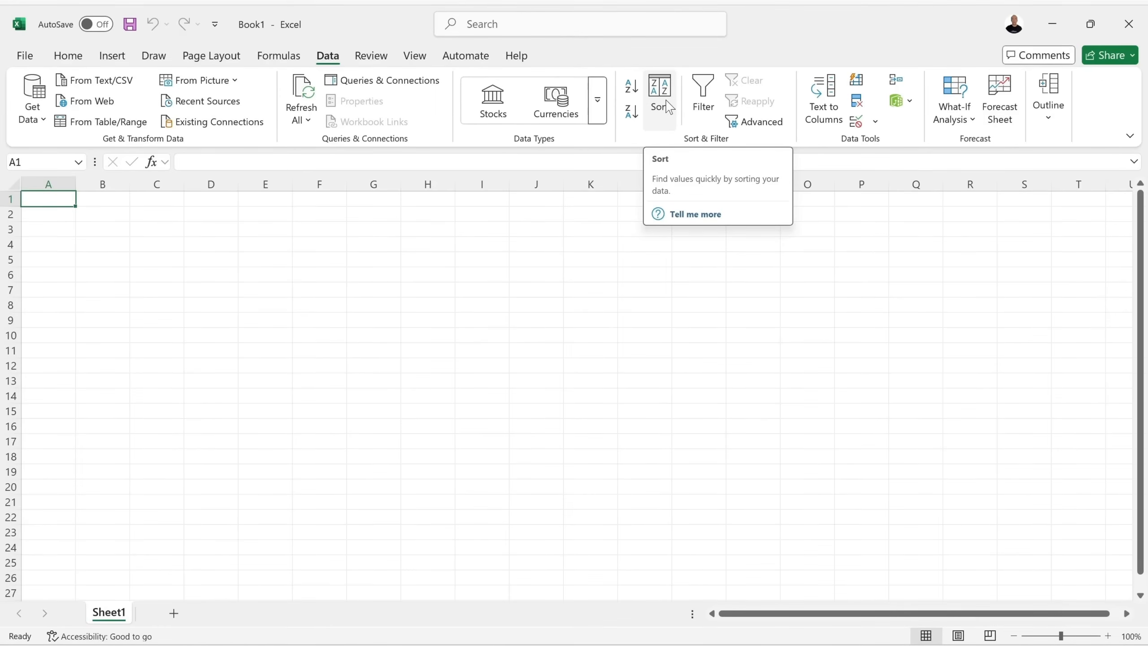
click(277, 59)
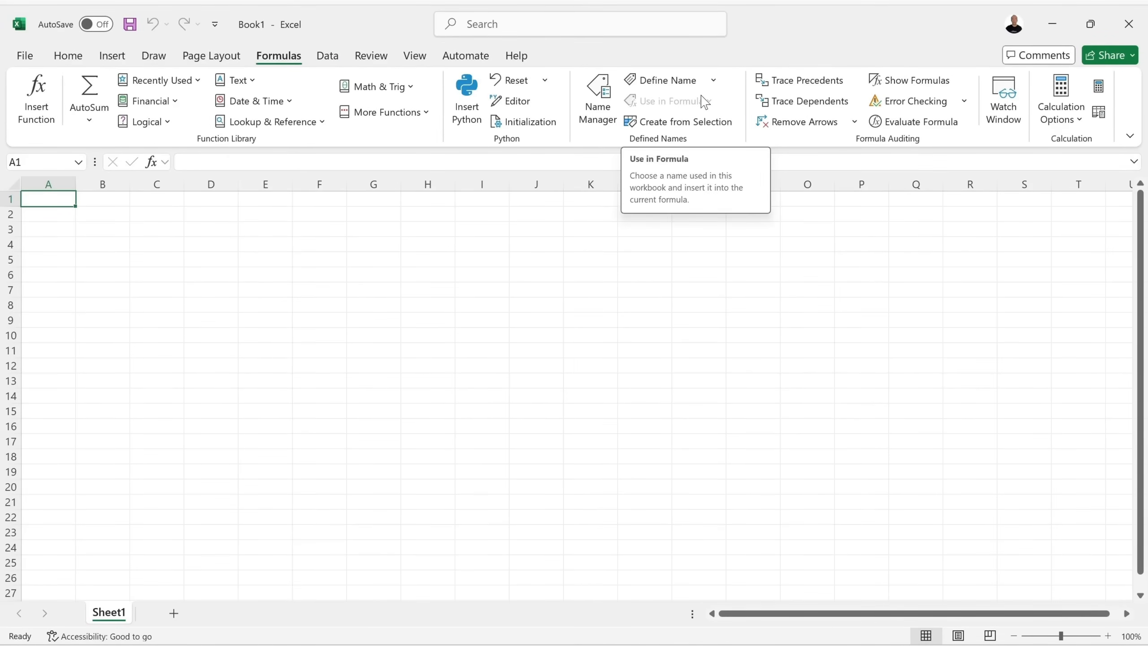
click(328, 60)
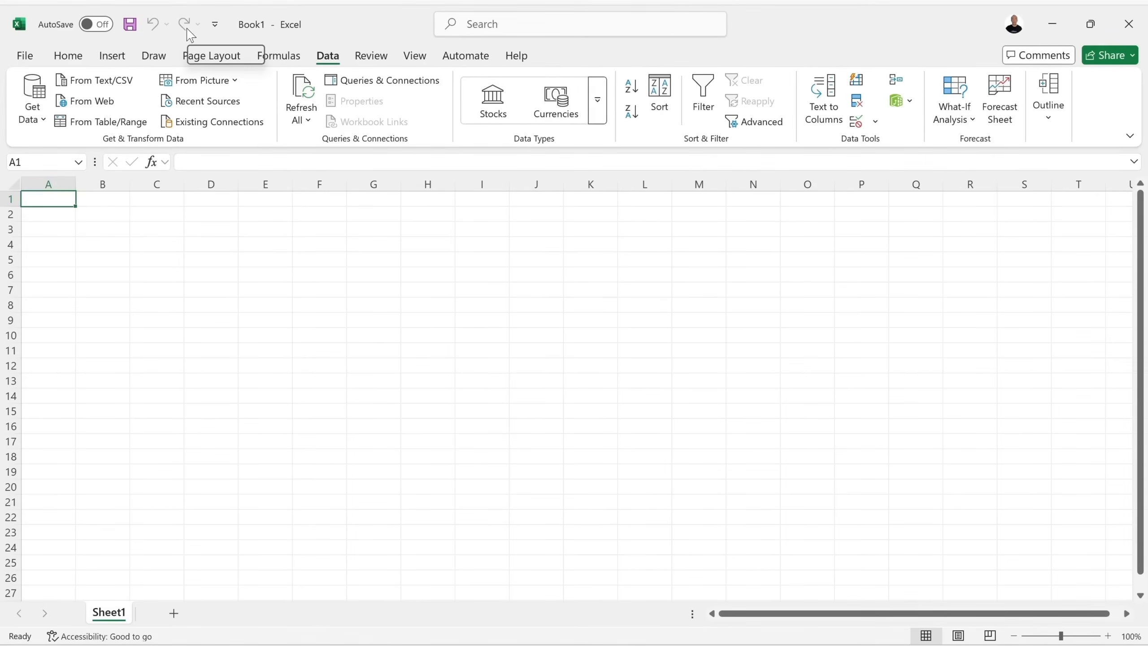
Add the Sort command to the Quick Access Toolbar from its right-click menu.
right_click(662, 95)
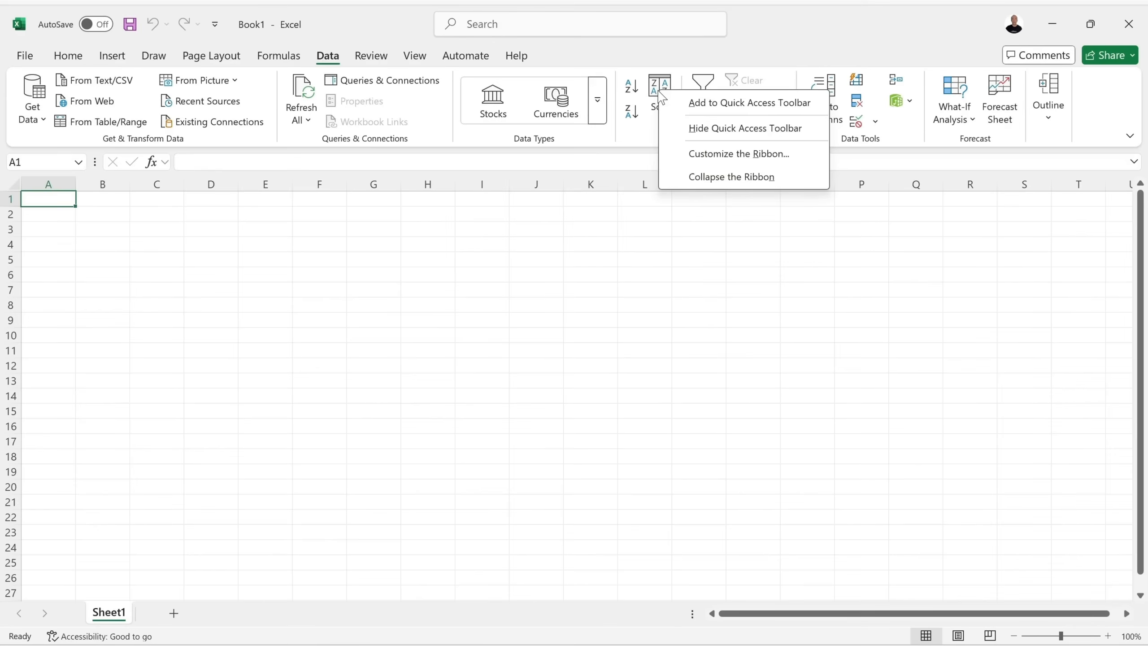
click(707, 111)
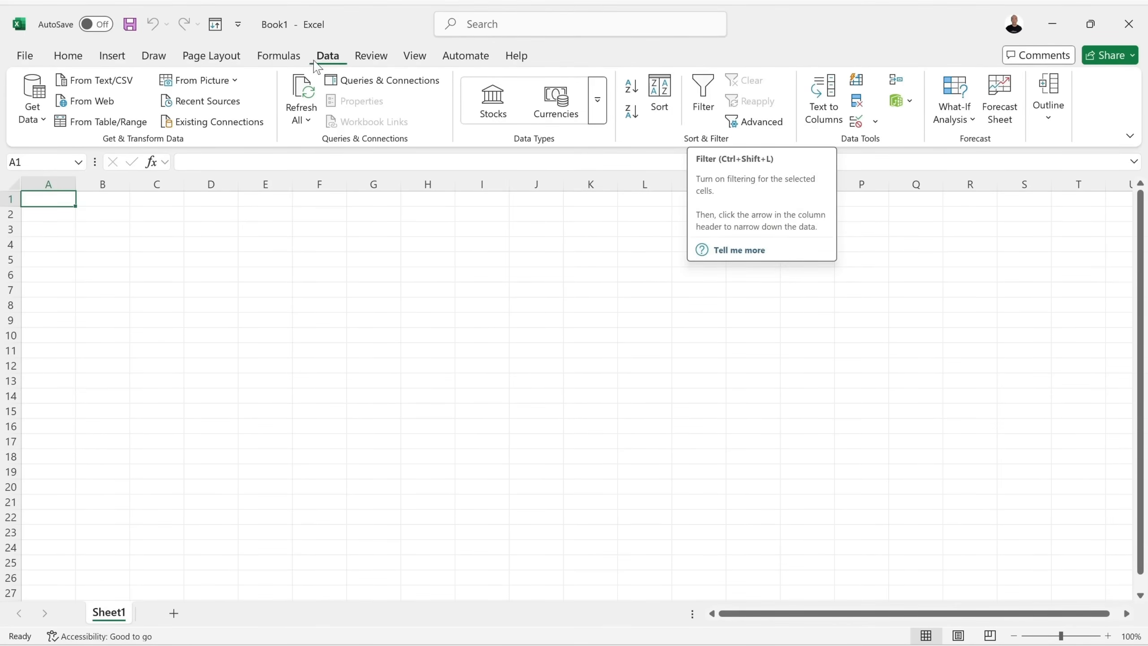
click(285, 59)
click(204, 61)
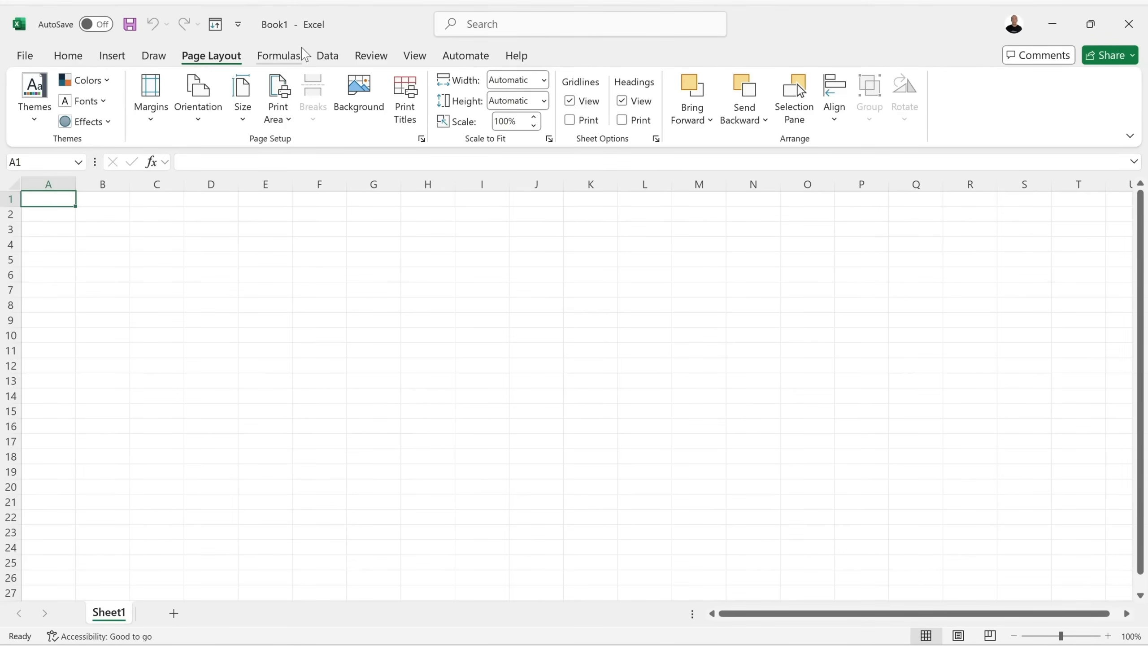
Turn New and Open on, then off again, in the Quick Access Toolbar dropdown.
click(238, 26)
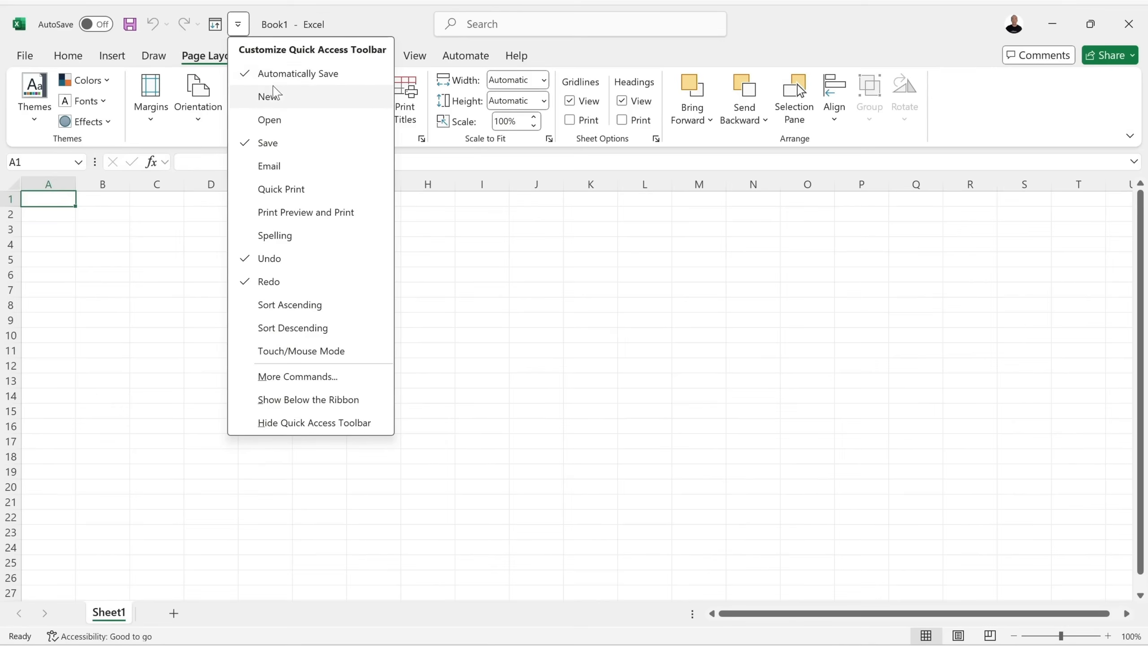
click(250, 101)
click(261, 25)
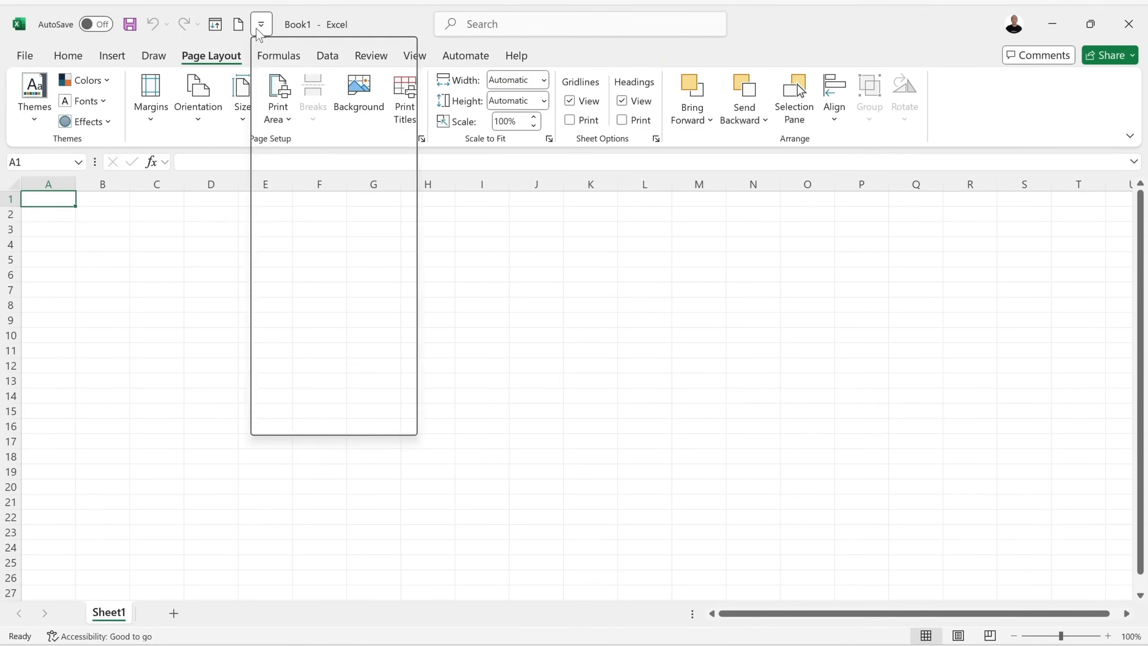
click(266, 123)
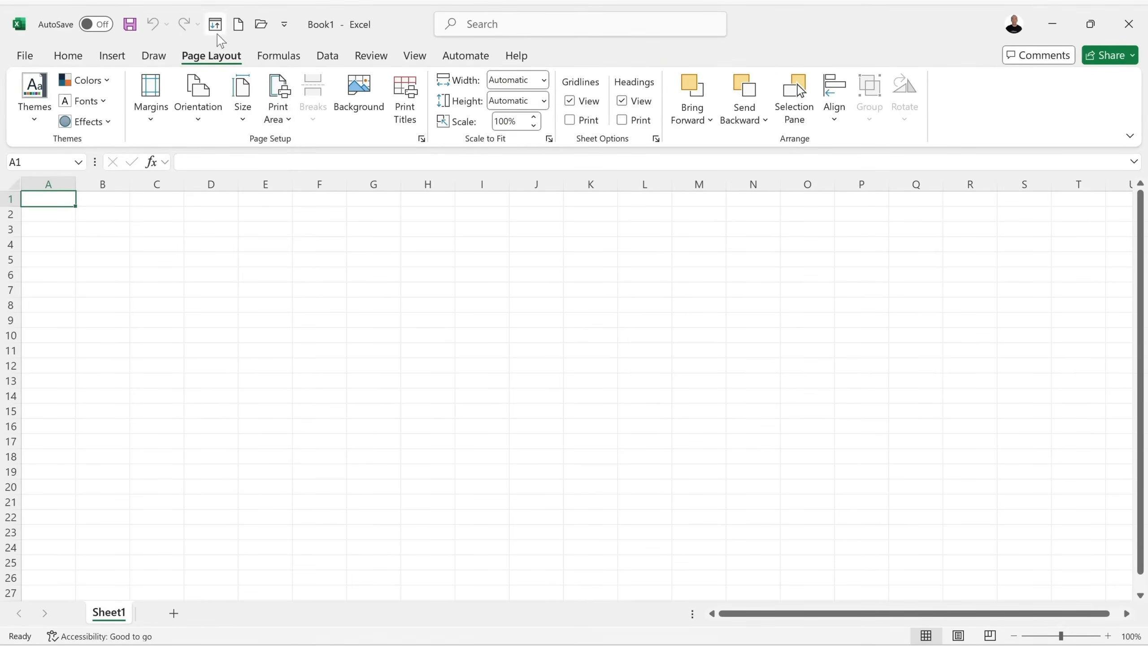
click(284, 25)
click(314, 96)
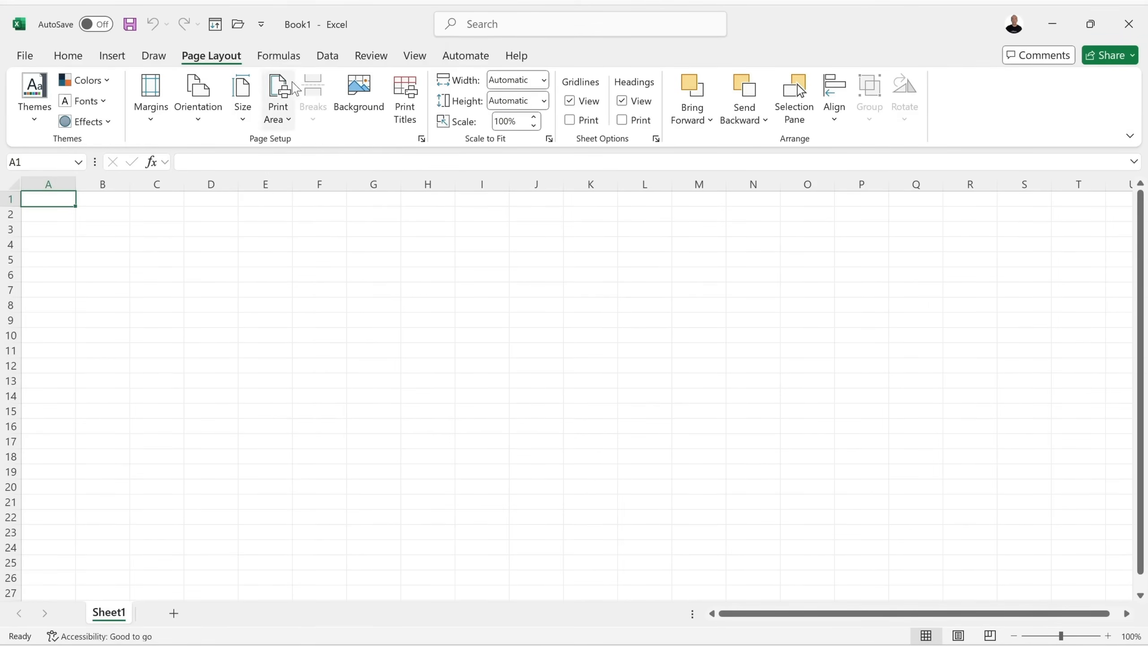
click(261, 24)
click(271, 119)
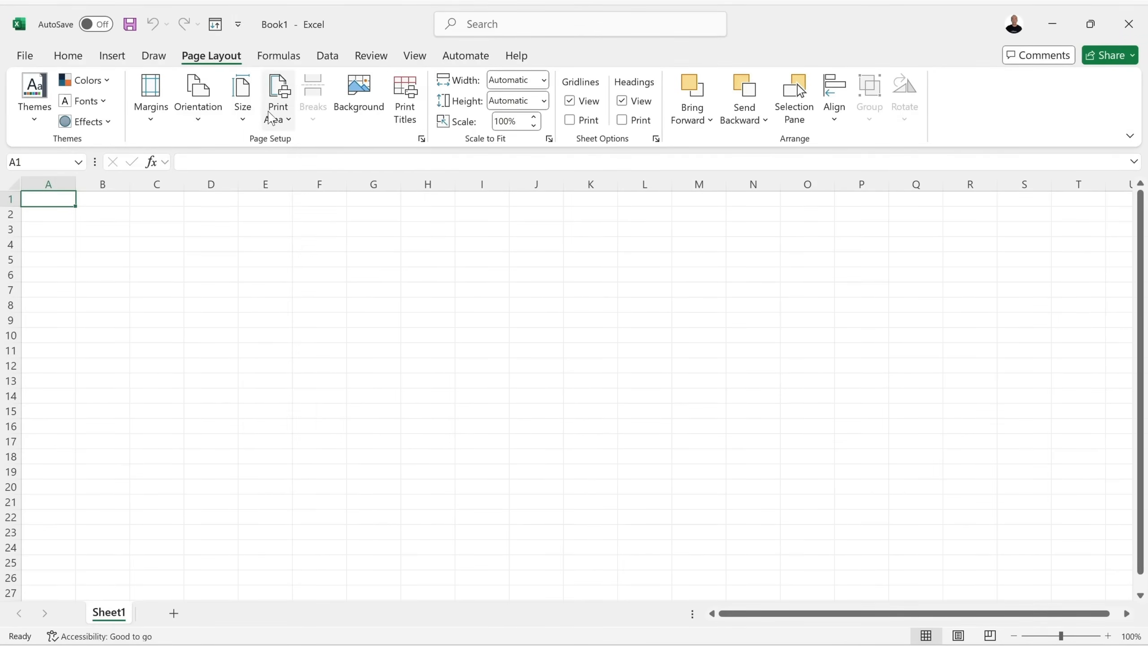
Remove Sort from the Quick Access Toolbar and reopen its customization list.
right_click(217, 31)
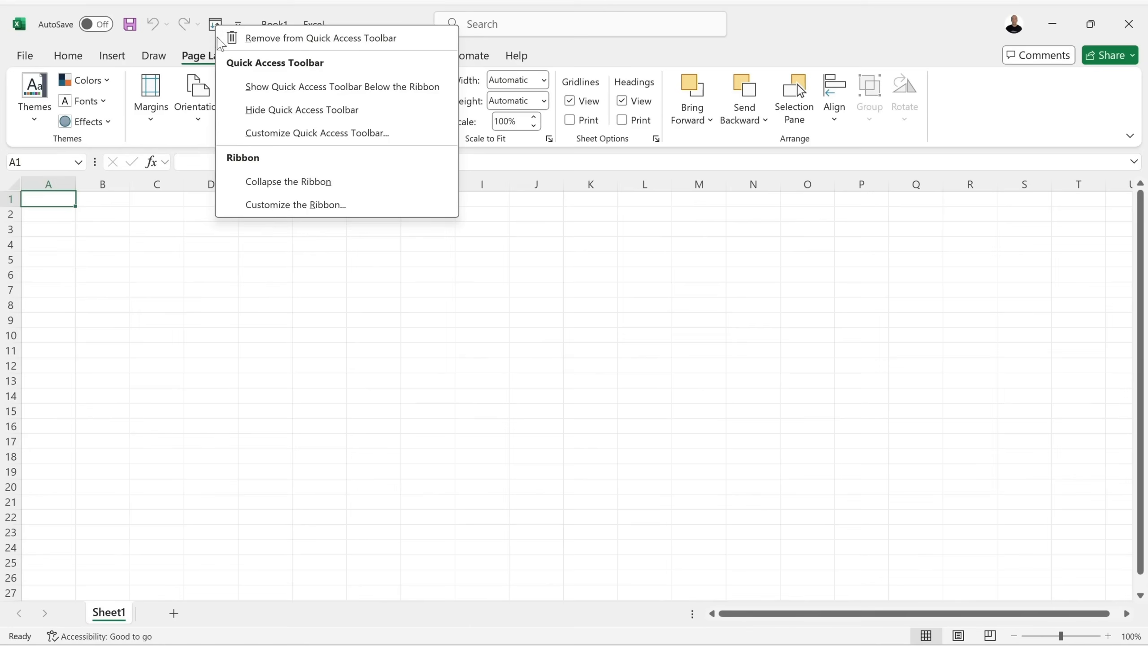
click(285, 40)
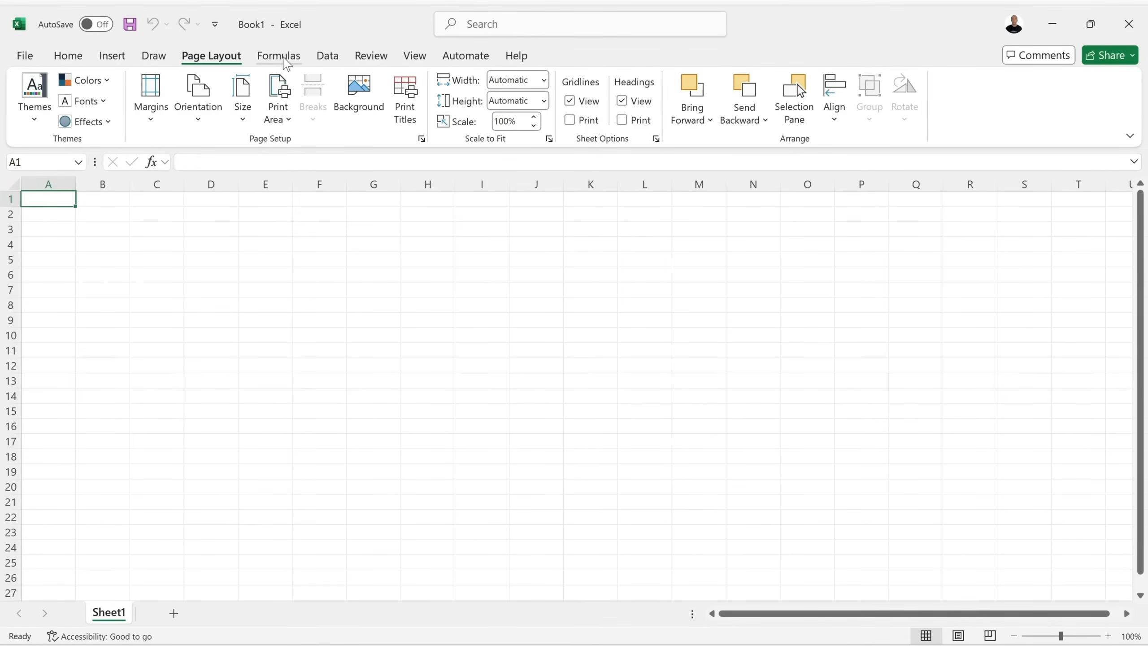
click(329, 55)
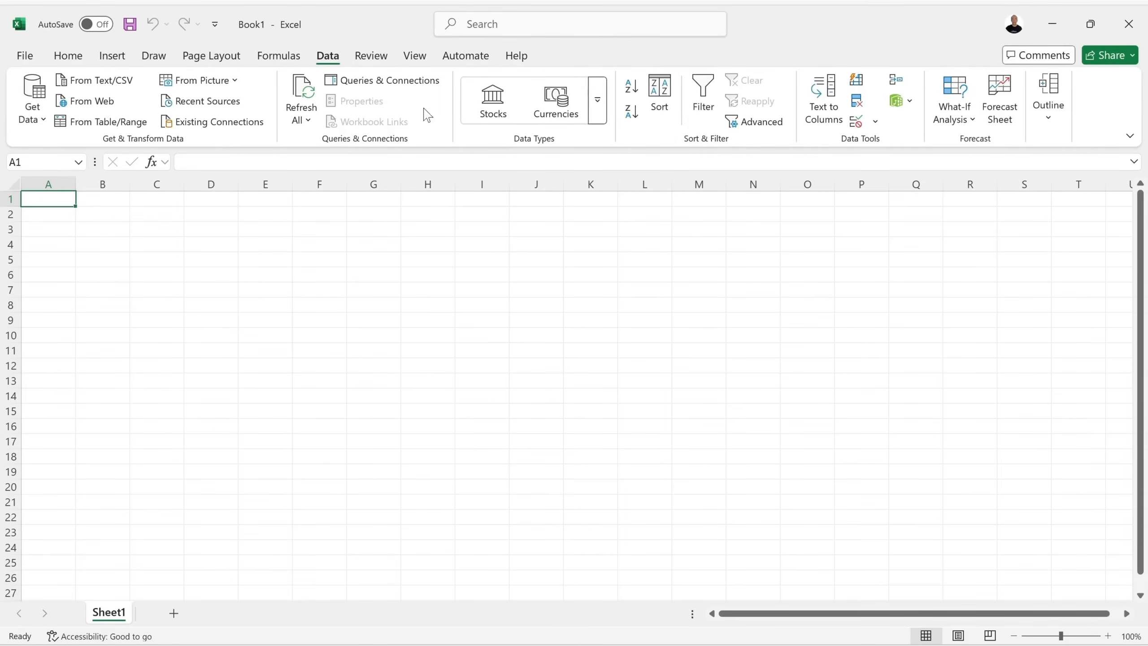
click(215, 25)
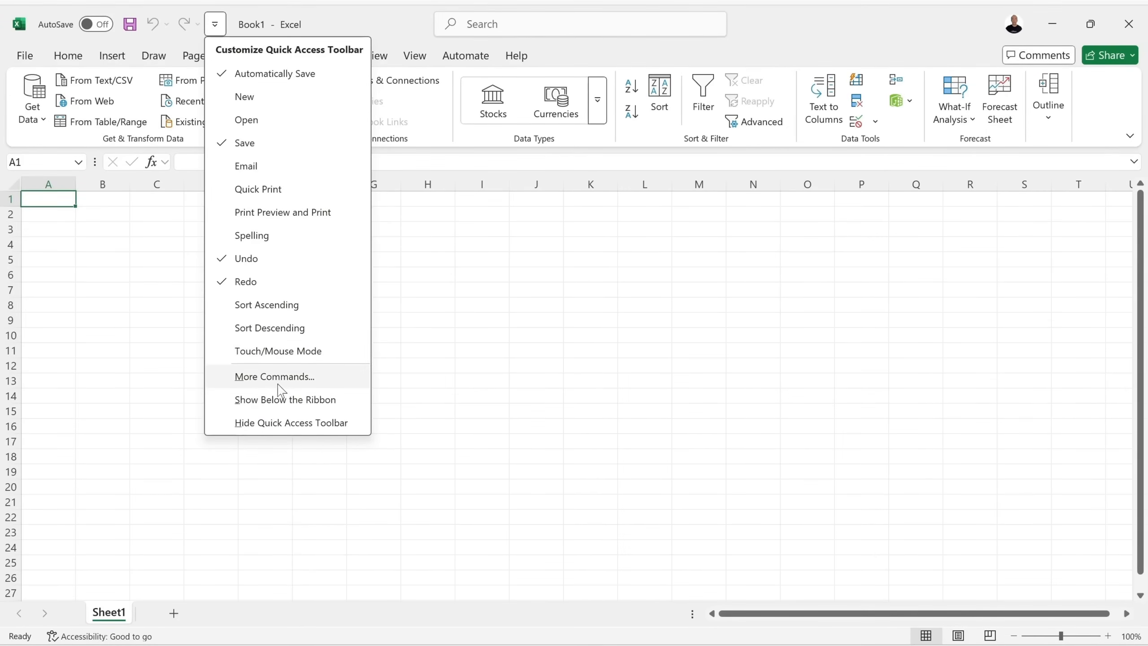
Add 3-D Effects and Above Average to the Quick Access Toolbar via Excel Options.
click(306, 378)
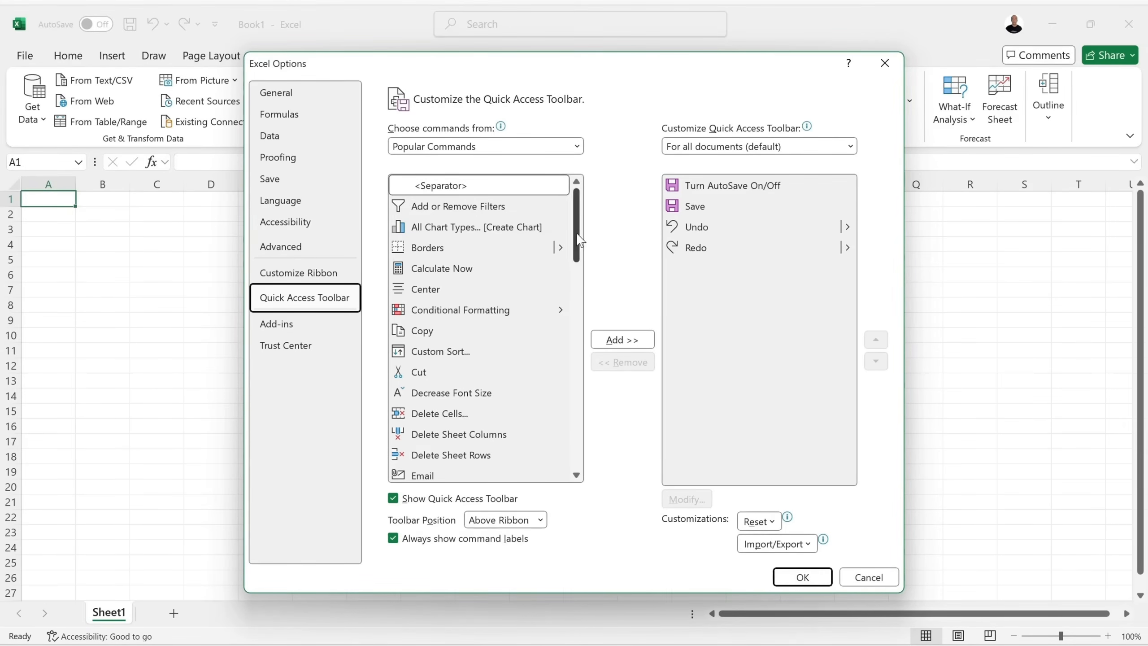
scroll(580, 244, down, 1)
scroll(580, 244, down, 4)
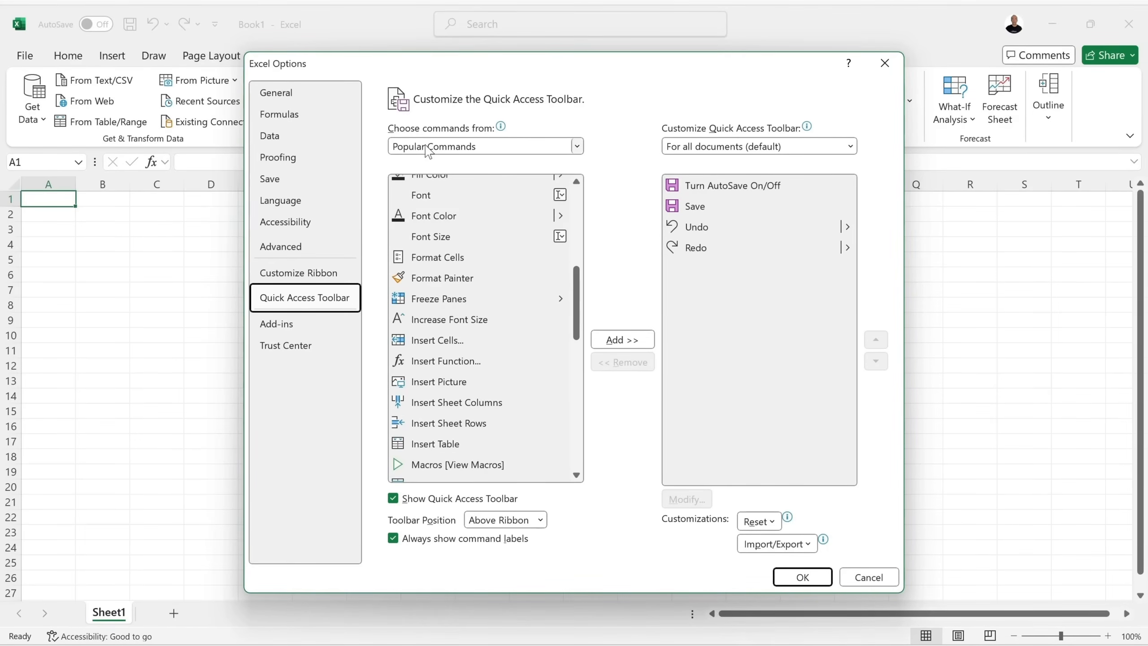
drag(576, 322, 581, 190)
click(552, 150)
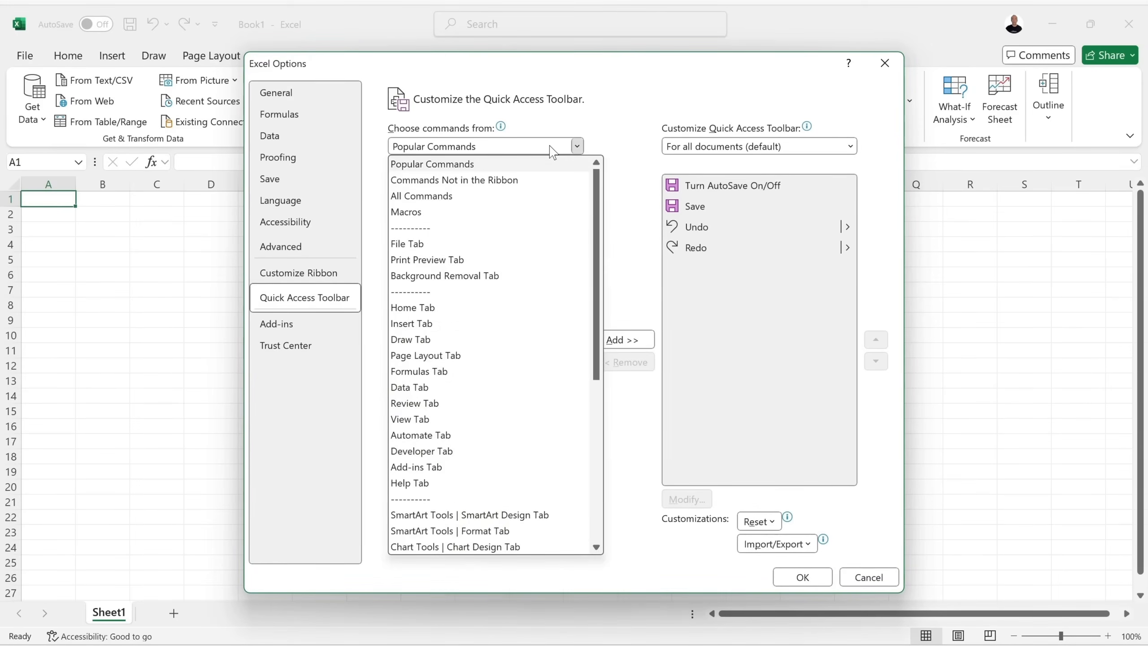
key(Escape)
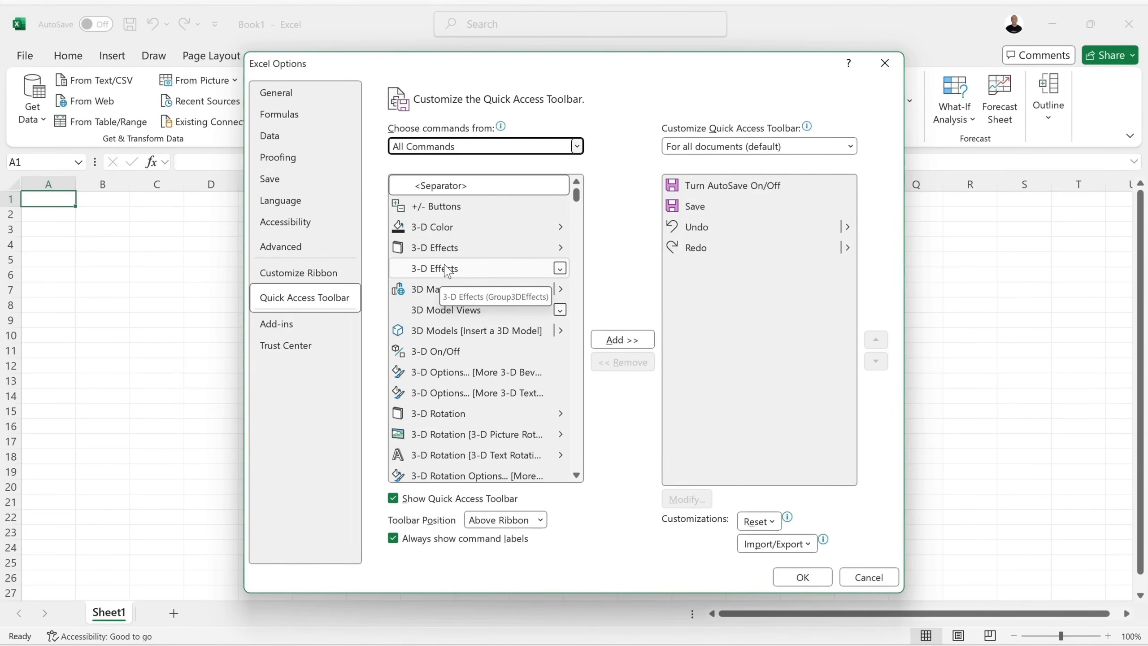
click(447, 248)
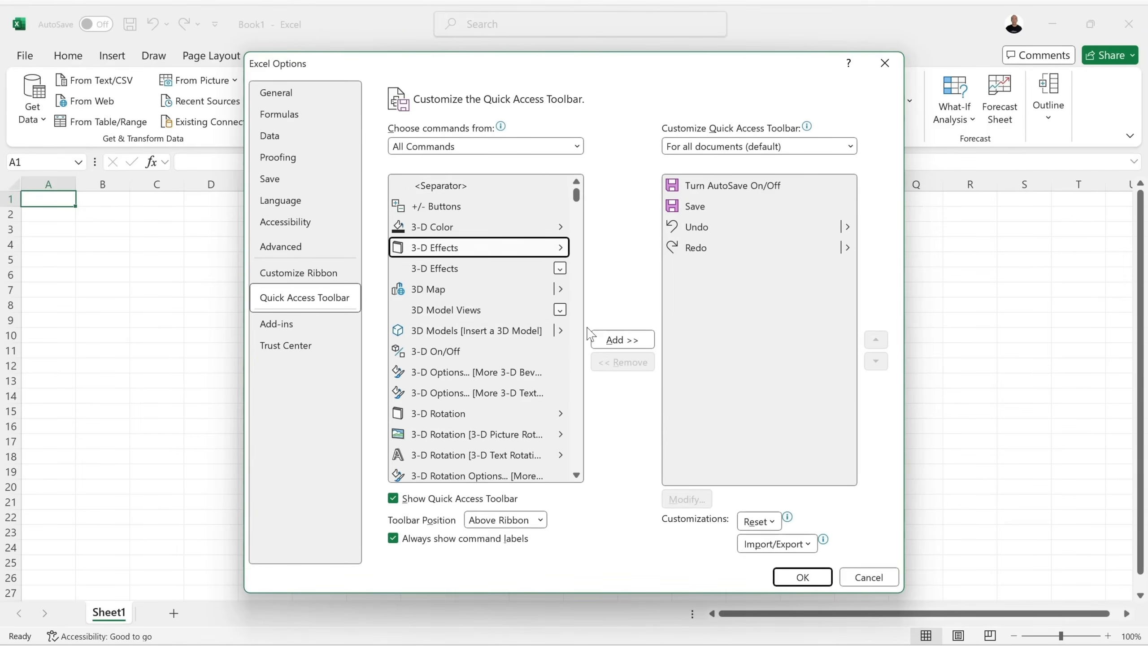
click(616, 339)
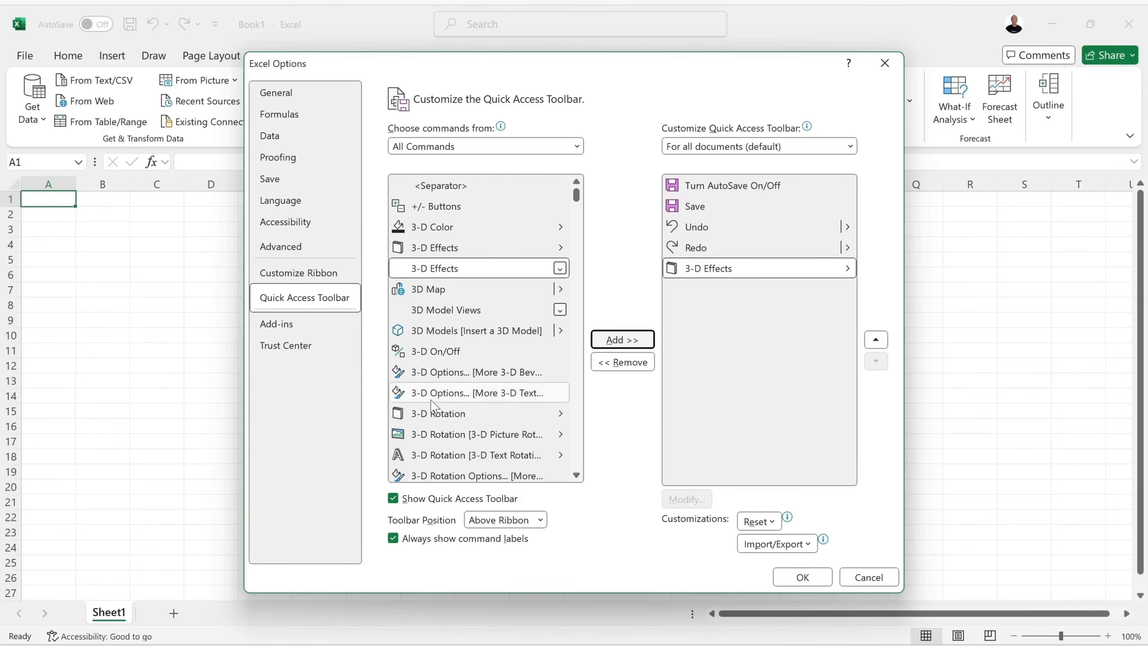
click(437, 412)
scroll(437, 409, down, 3)
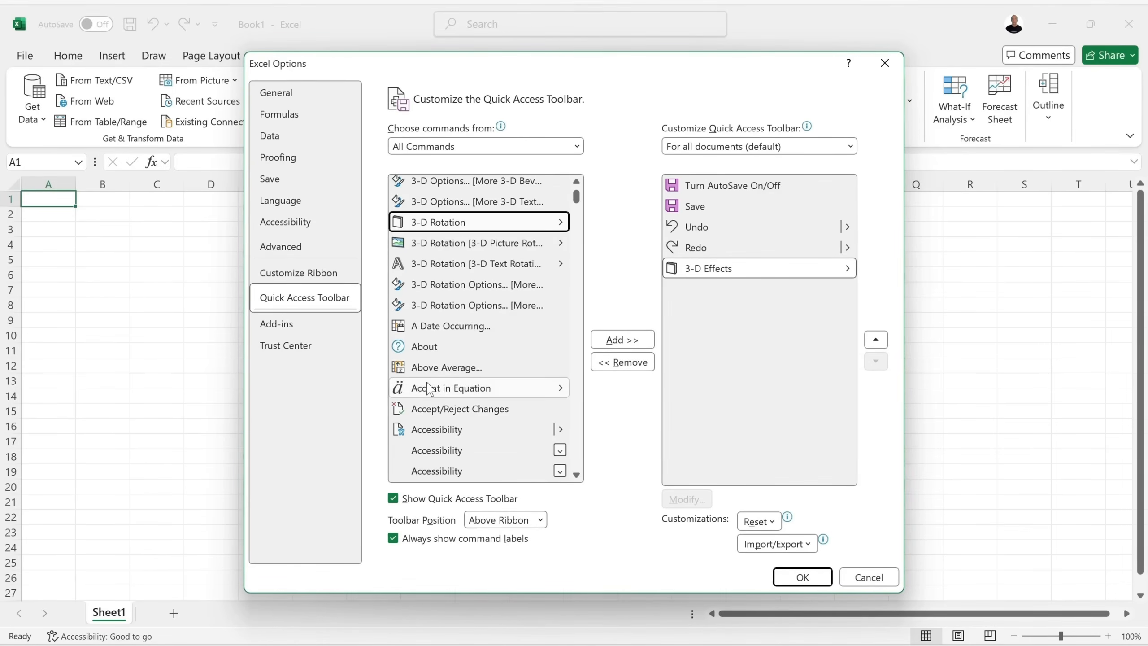
click(443, 369)
click(633, 340)
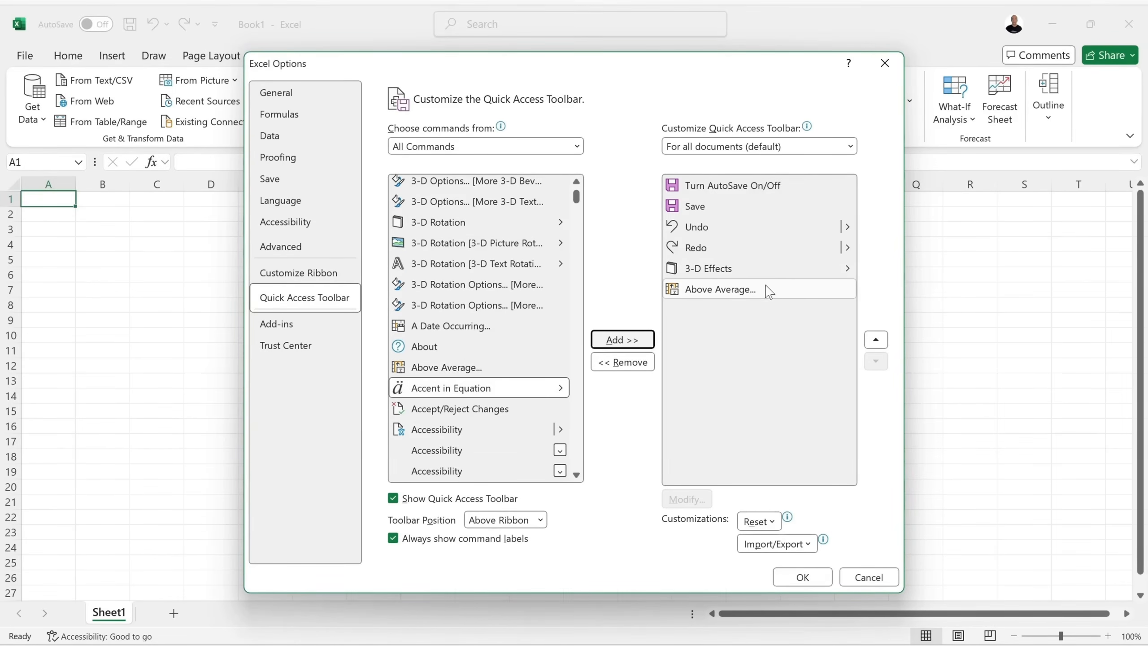
click(802, 578)
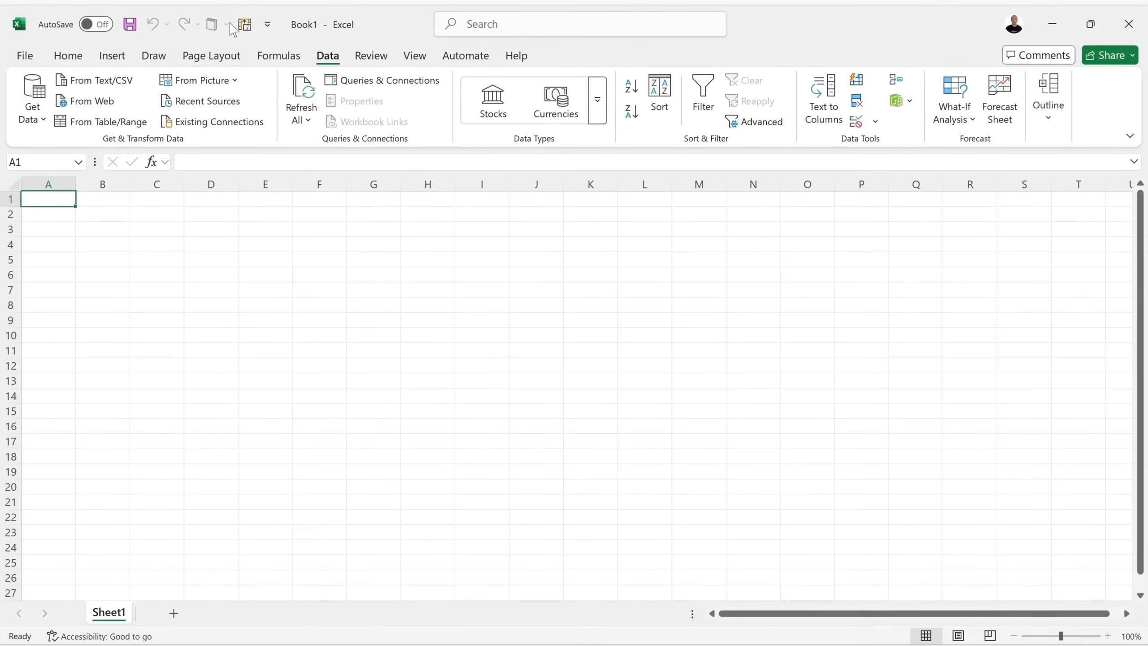
Remove 3-D Effects and Above Average from the Quick Access Toolbar and confirm with OK.
click(268, 27)
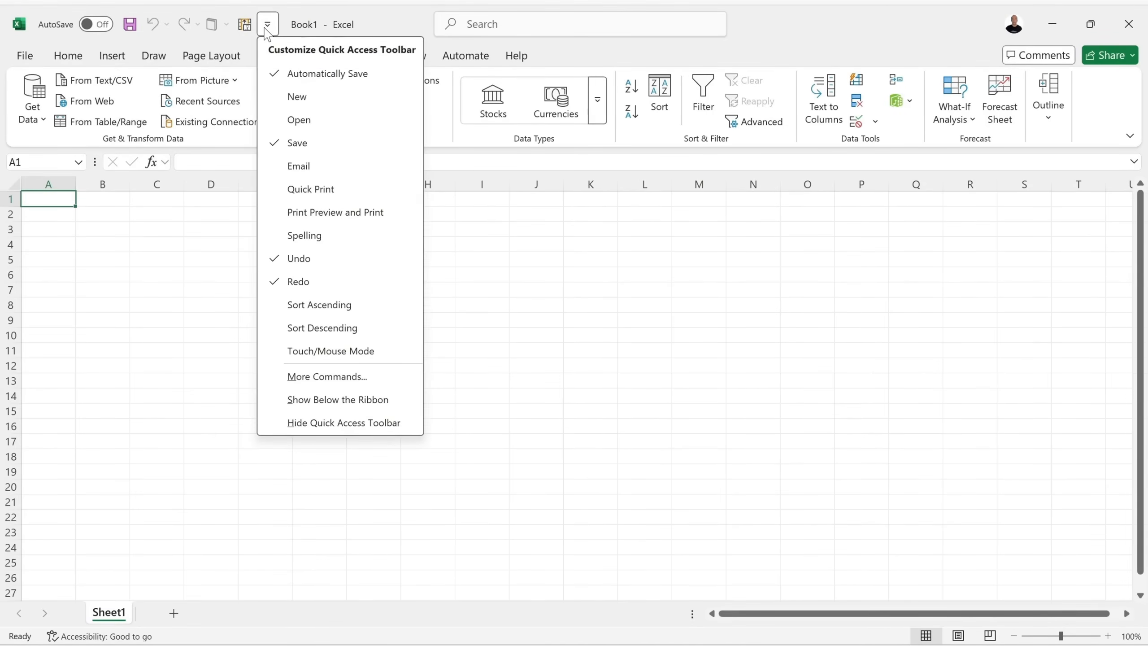
click(346, 381)
click(692, 276)
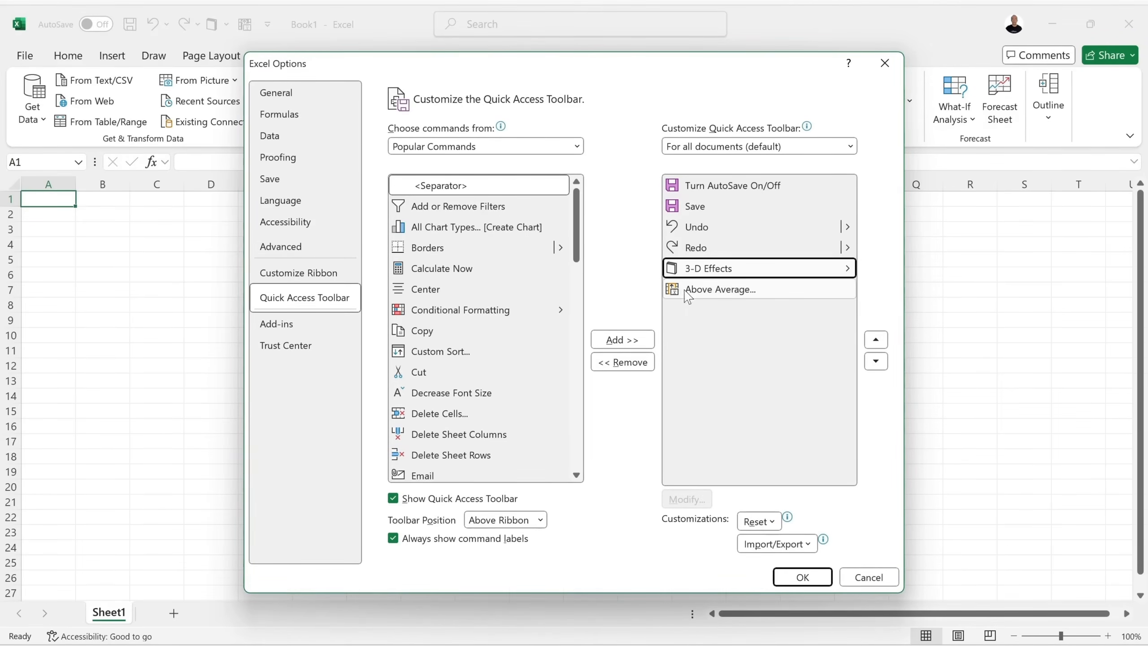
click(622, 361)
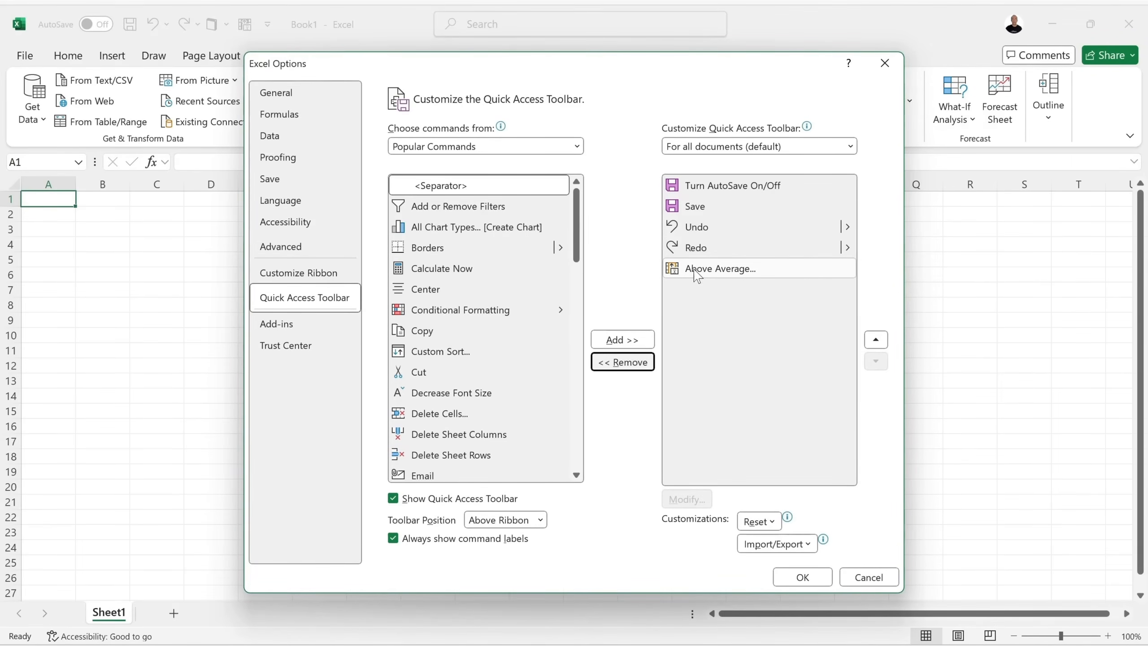
click(620, 363)
click(803, 577)
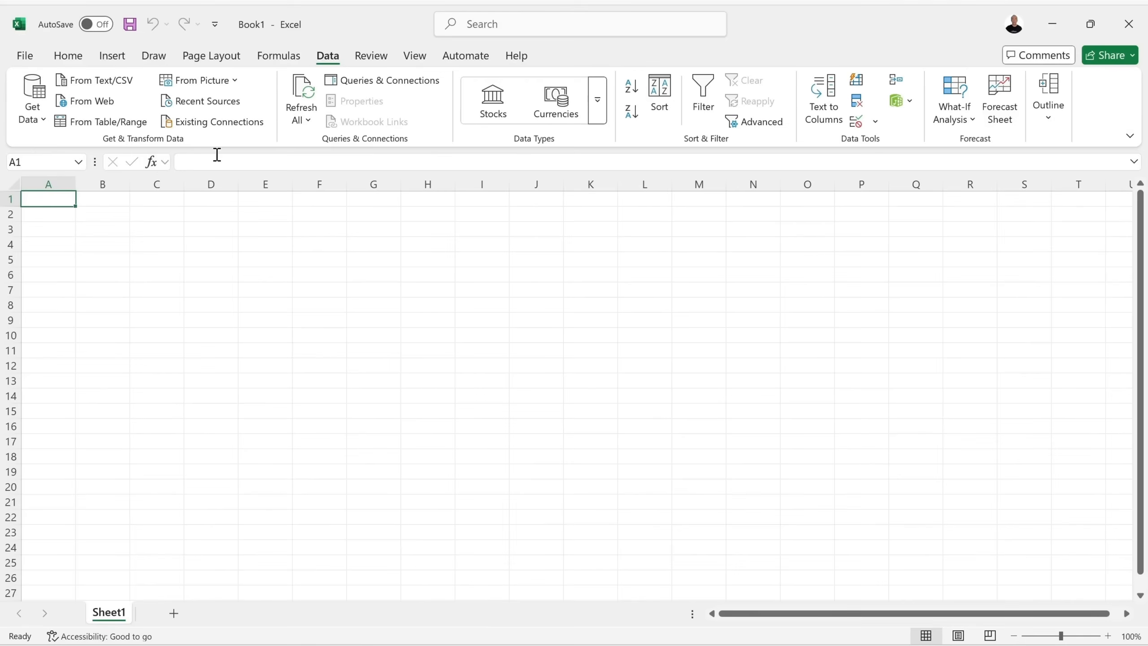
Try formula-bar and in-cell editing of A1 without changes, then show the Home tab.
click(217, 158)
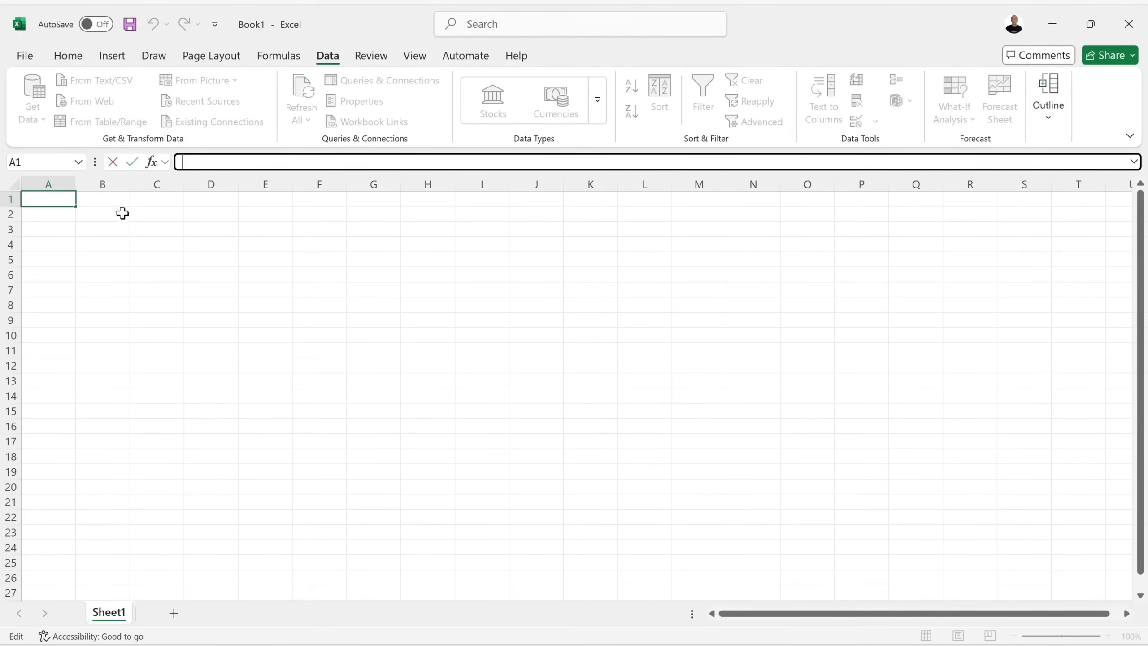
double_click(61, 203)
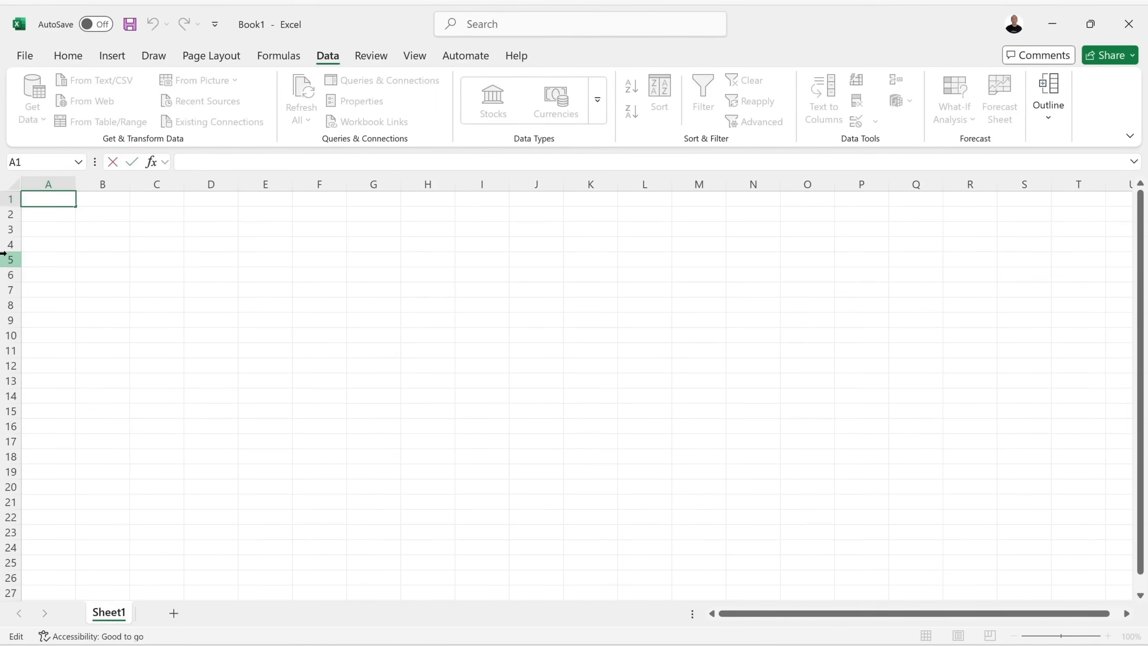
click(156, 256)
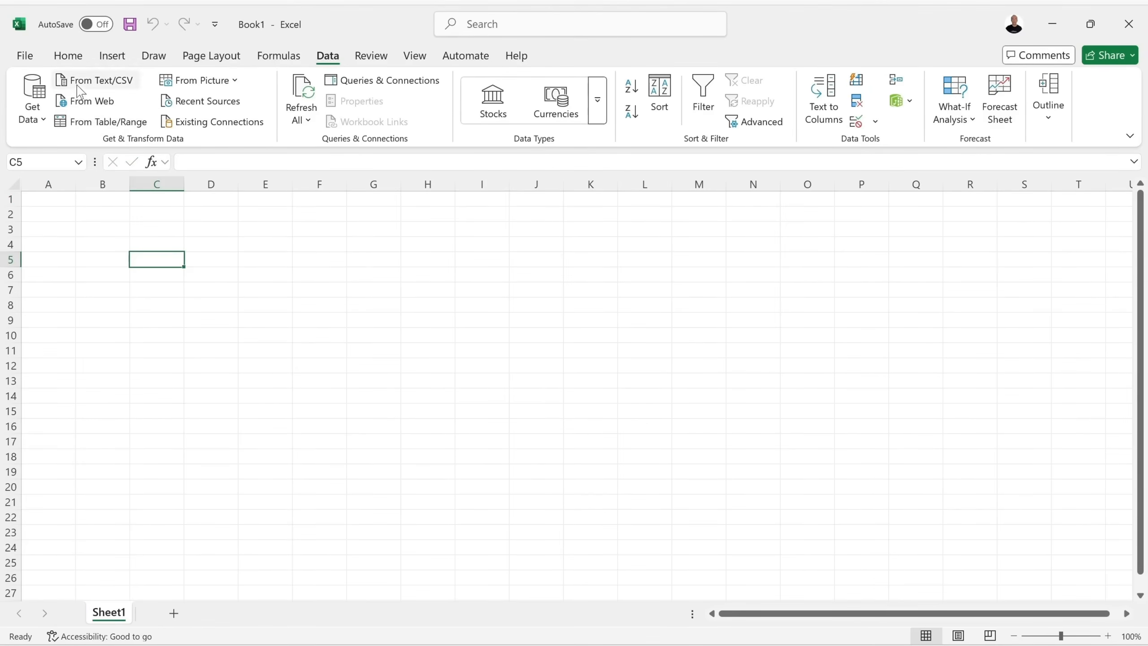
click(82, 60)
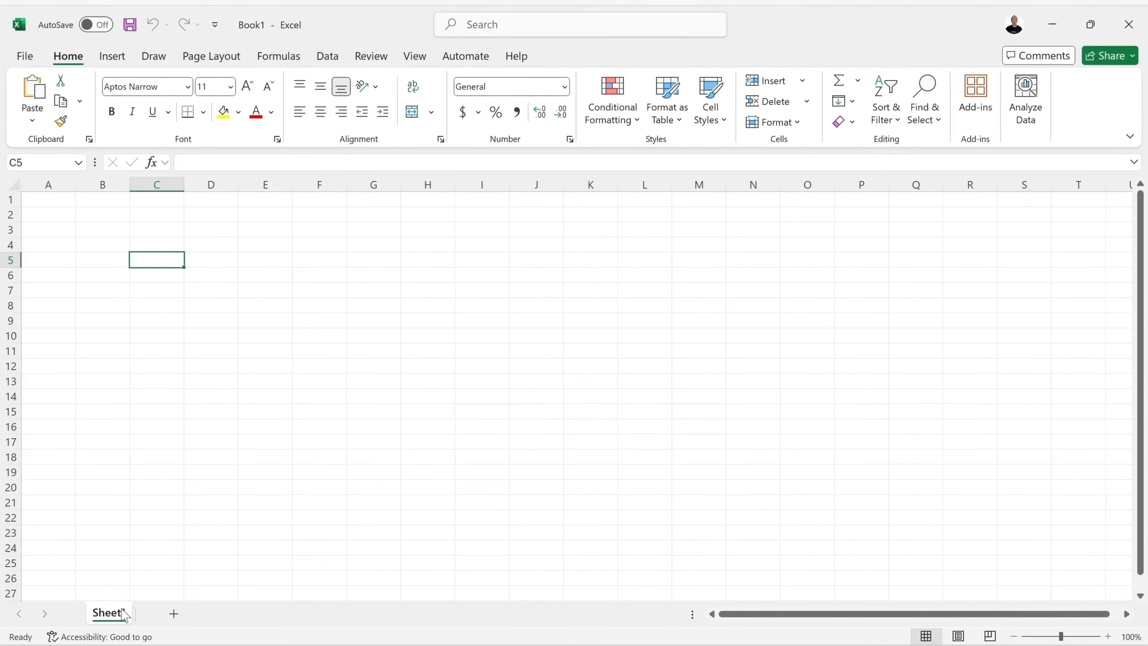
Add Sheet2 and Sheet3 with the New sheet button.
click(174, 614)
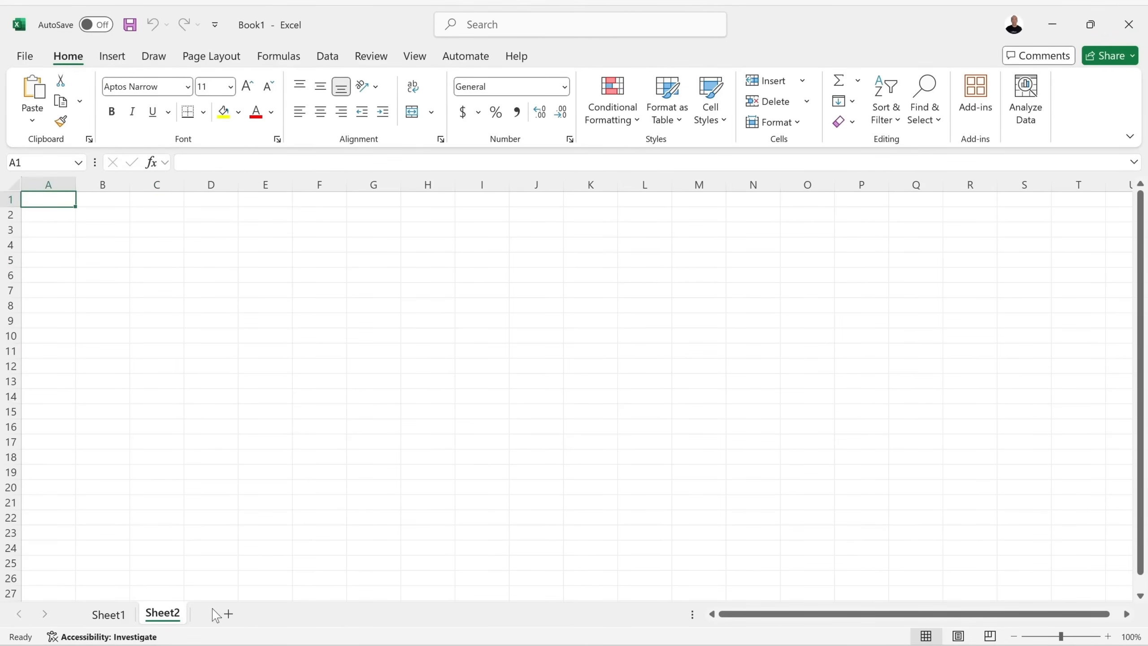
click(228, 614)
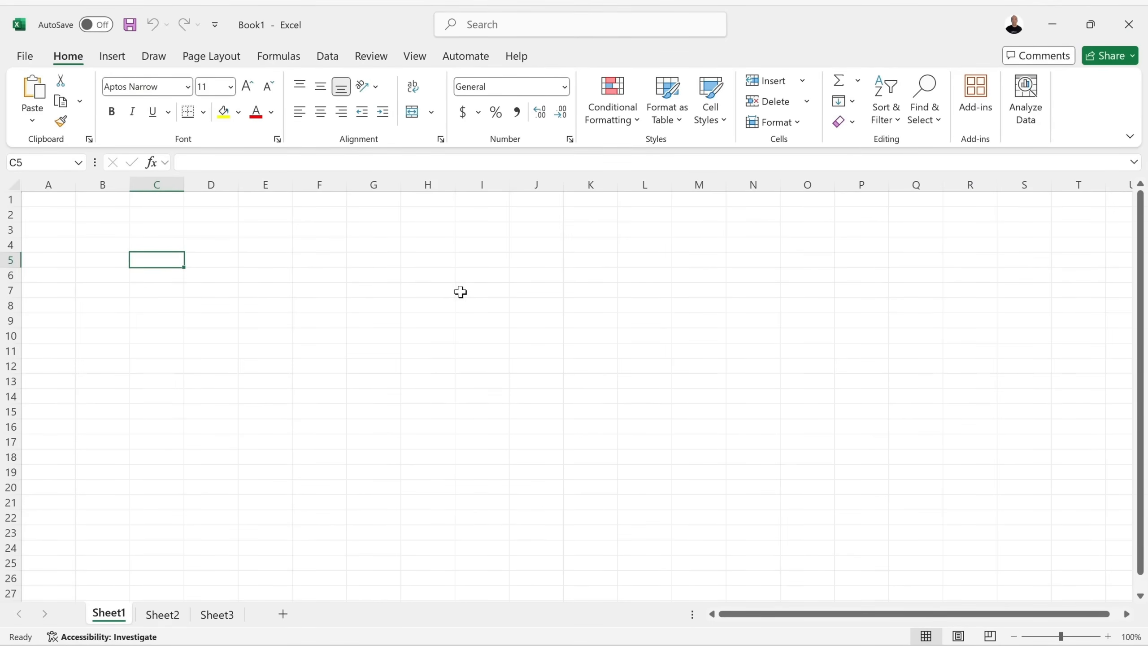
click(429, 291)
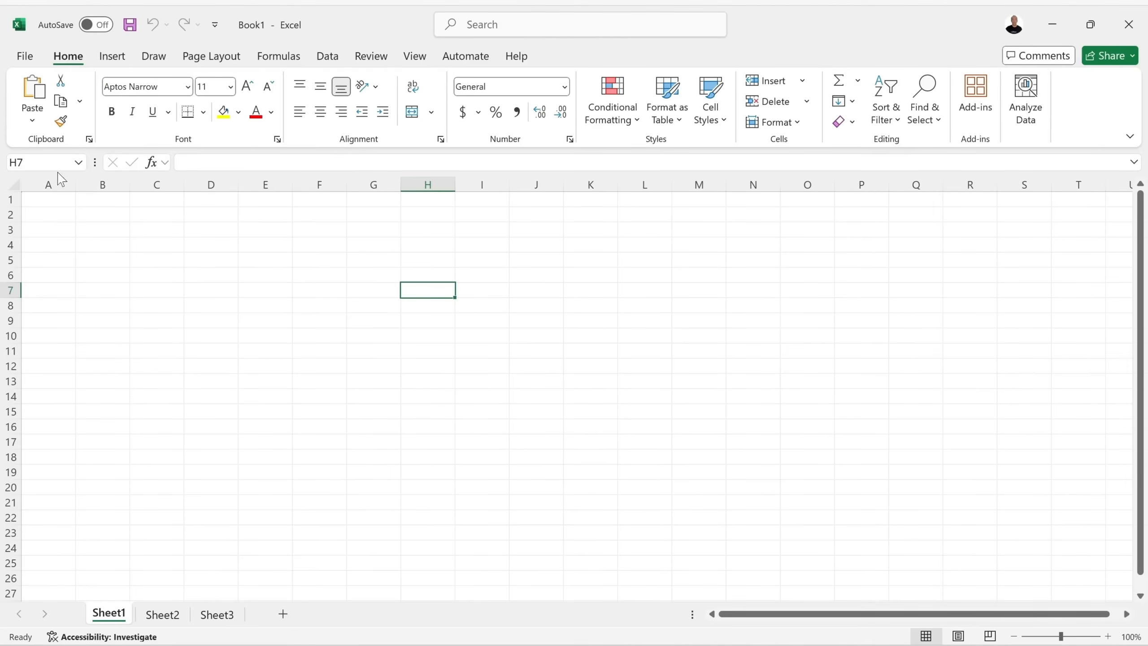
click(208, 228)
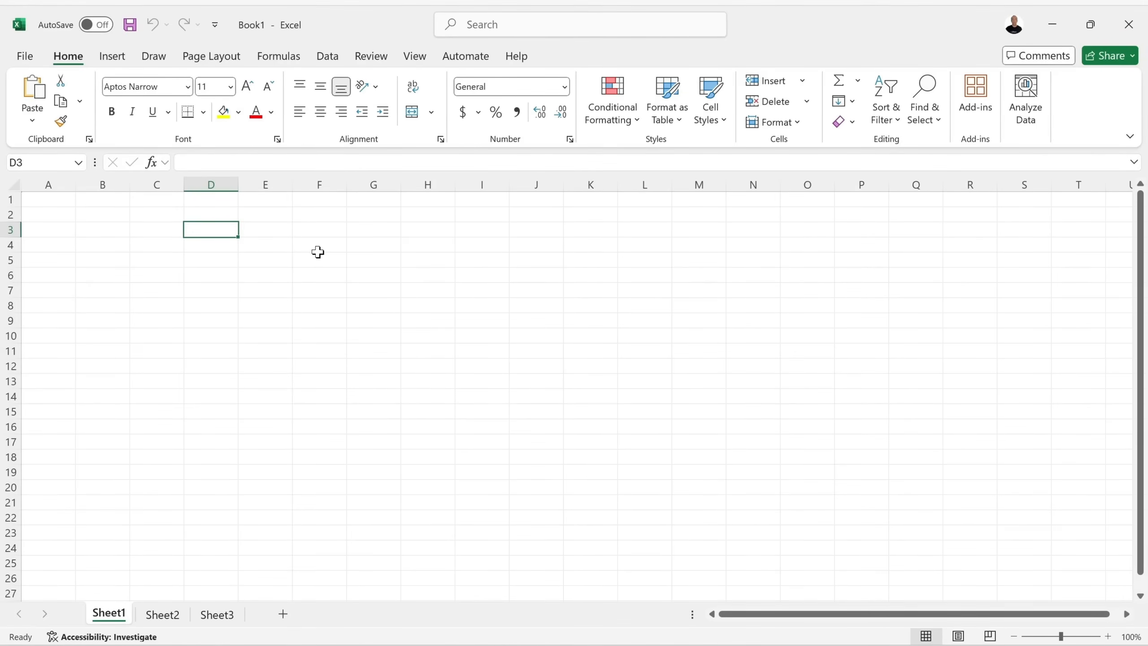
key(Up)
key(Up)
key(Down)
key(Down)
key(Down)
key(Down)
key(Left)
key(Left)
key(Right)
key(Right)
key(Right)
key(Right)
key(Left)
key(Left)
click(352, 265)
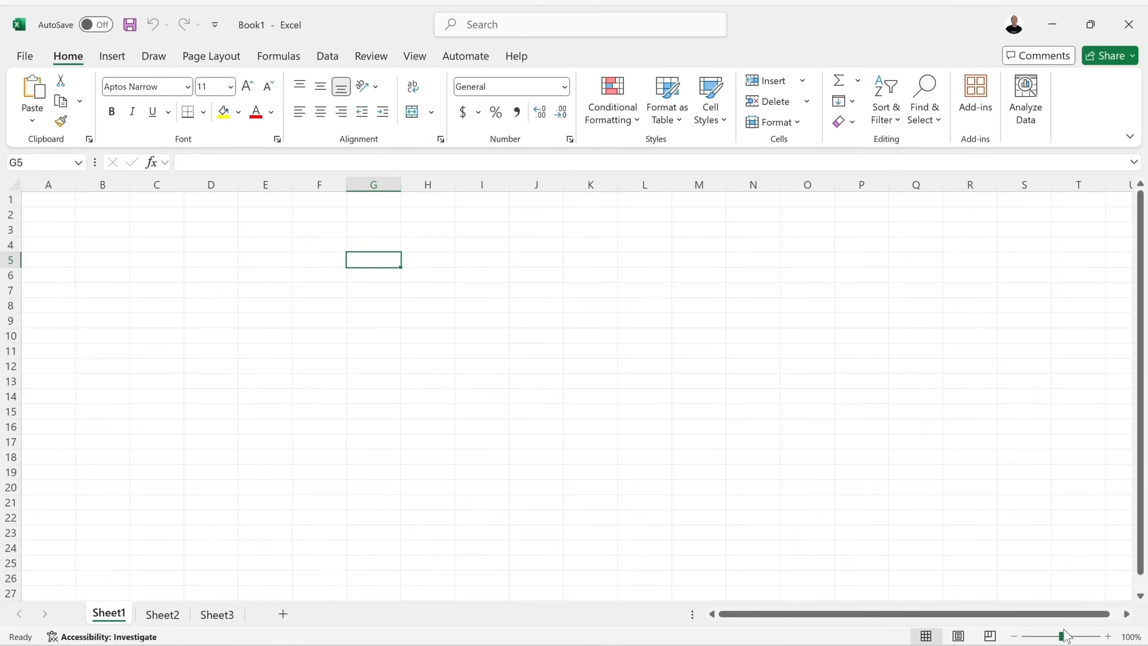
Step the zoom up to 140% with the status-bar buttons, then back to 100%.
click(1109, 637)
click(1110, 637)
click(1109, 637)
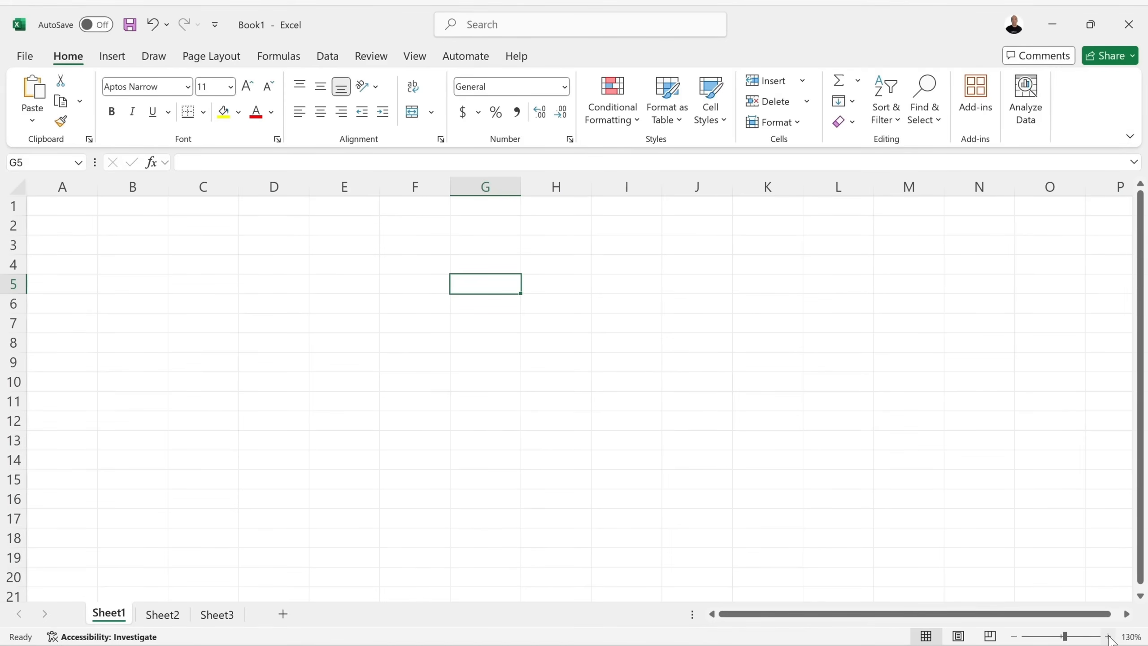
click(1109, 637)
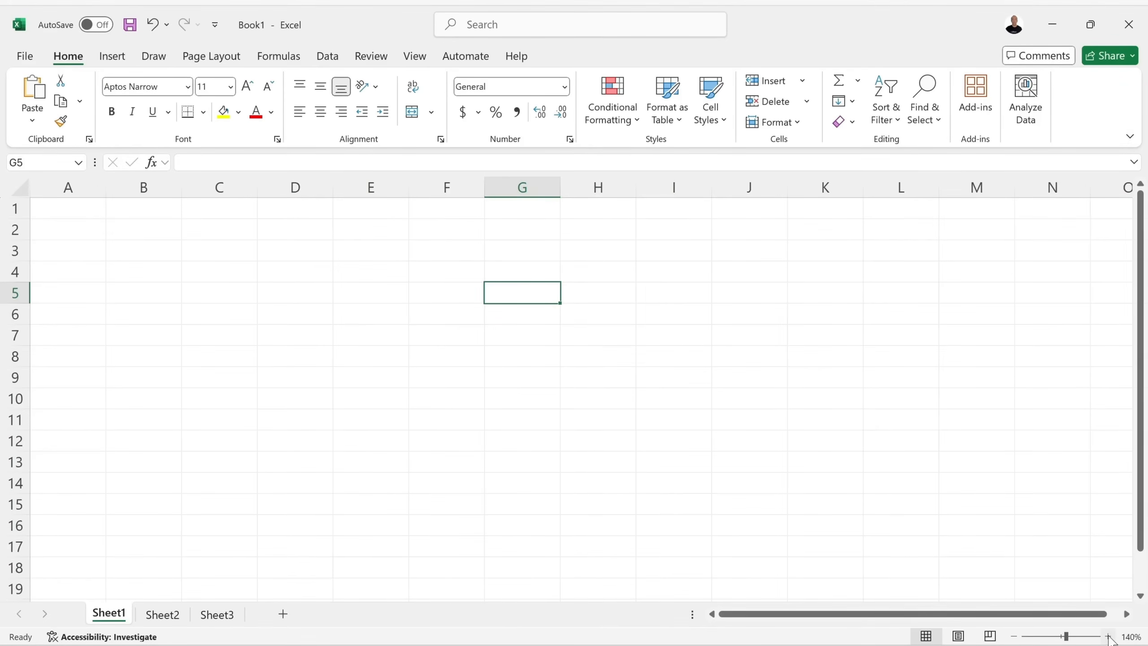
click(1014, 636)
click(1014, 636)
click(1014, 637)
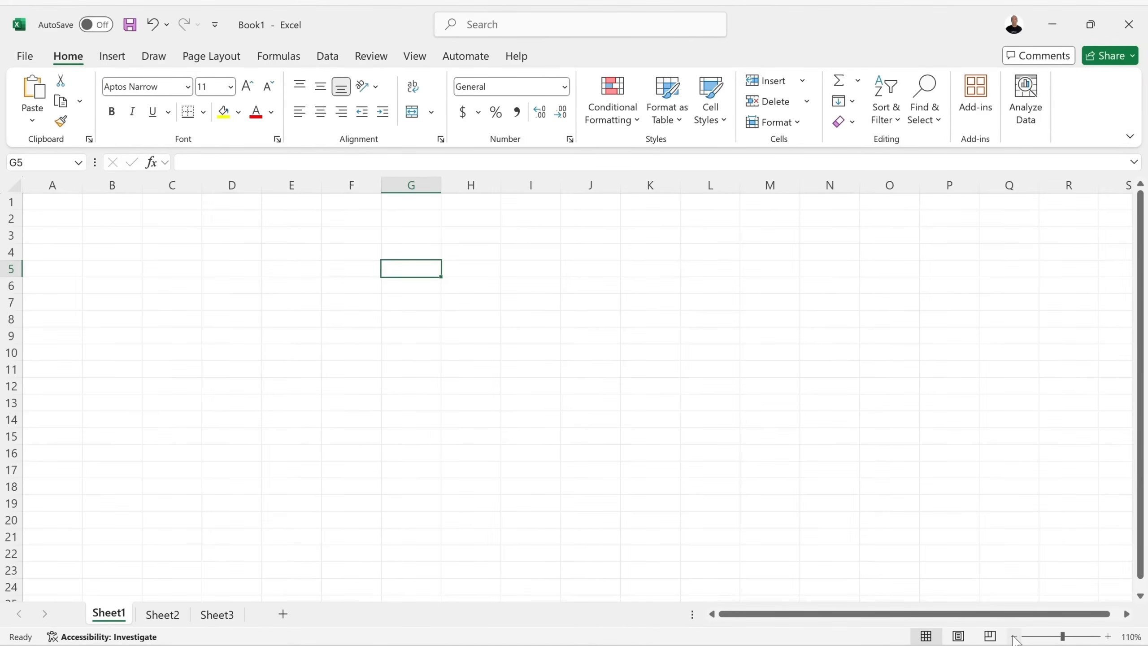
click(1014, 637)
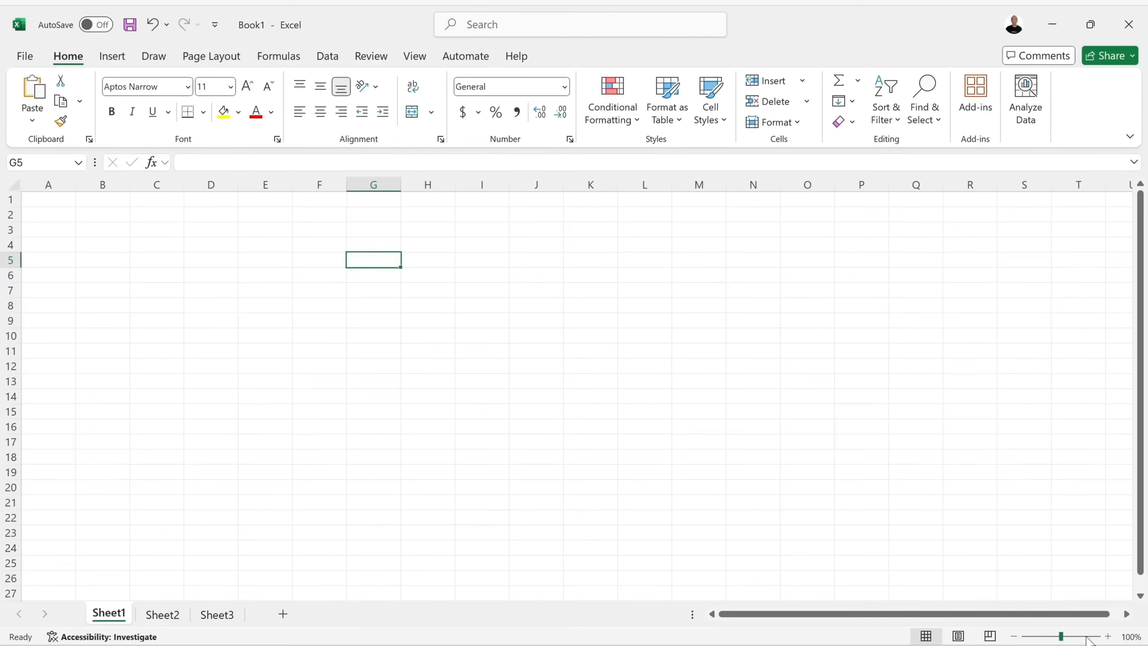
Set a custom 130% magnification in the Zoom dialog.
click(1133, 638)
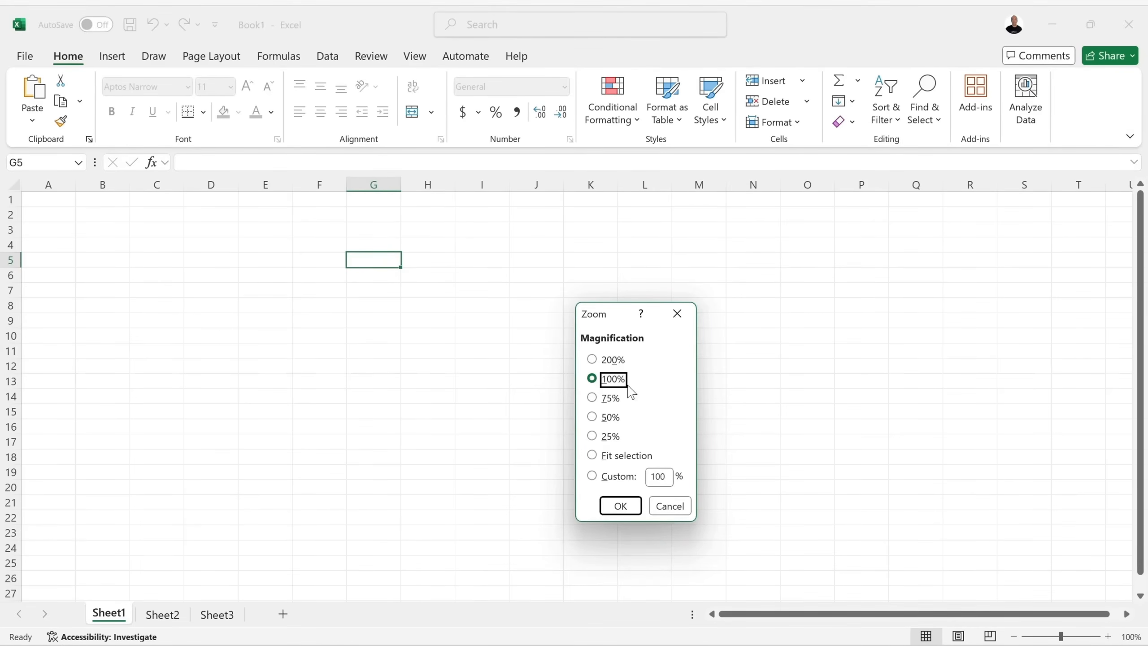
click(592, 360)
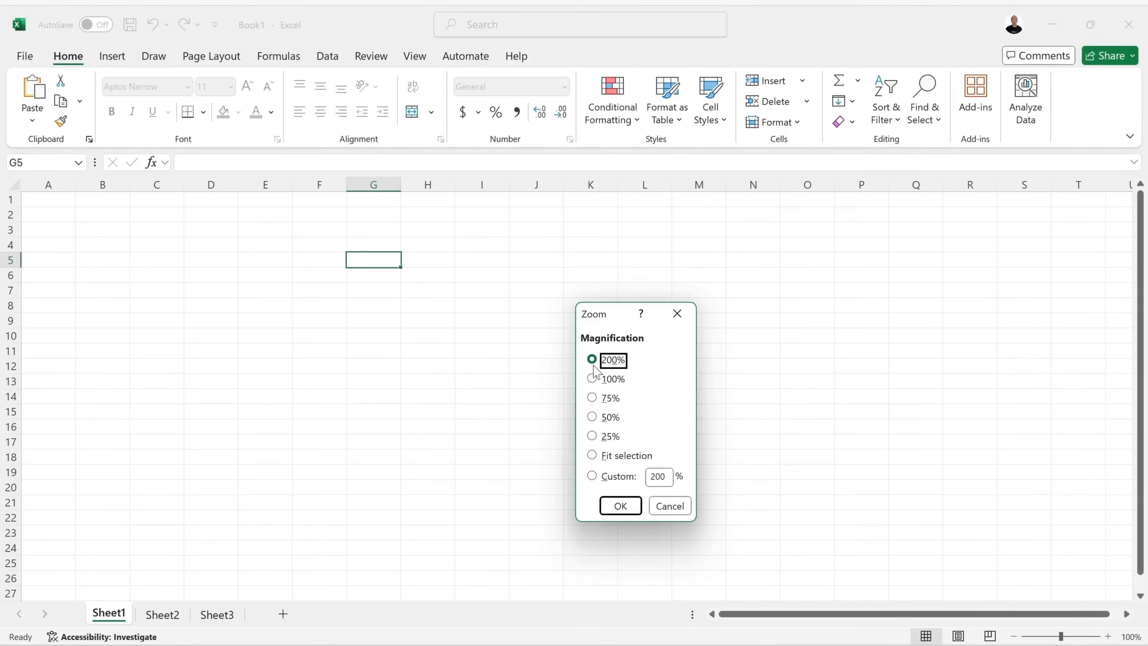
click(604, 479)
text(130)
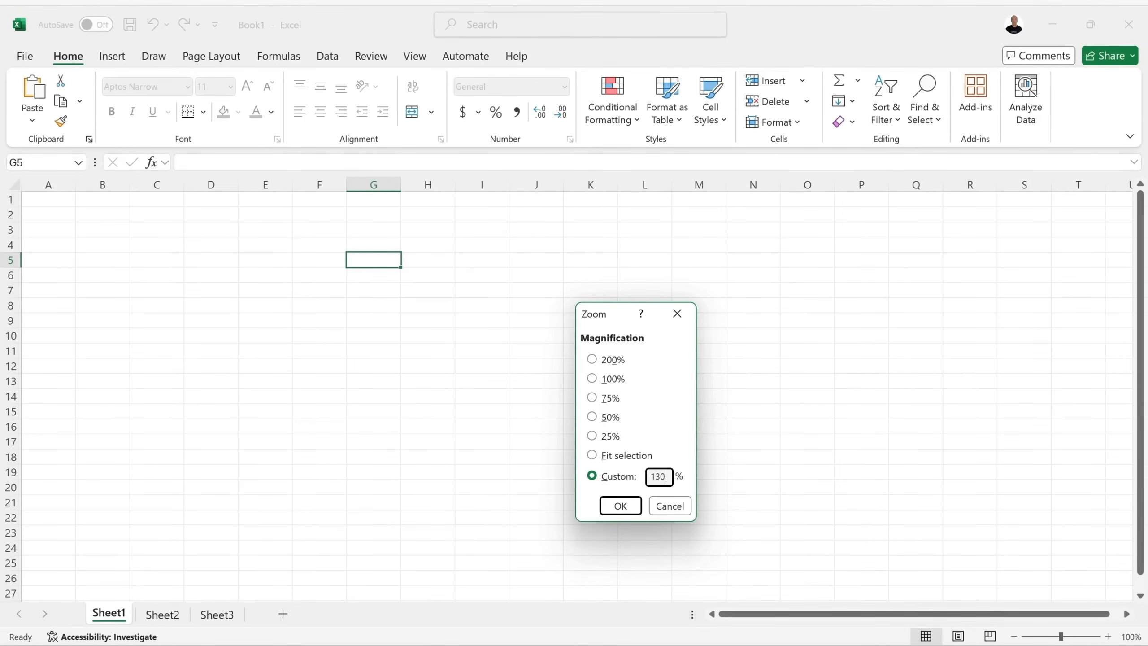
click(621, 507)
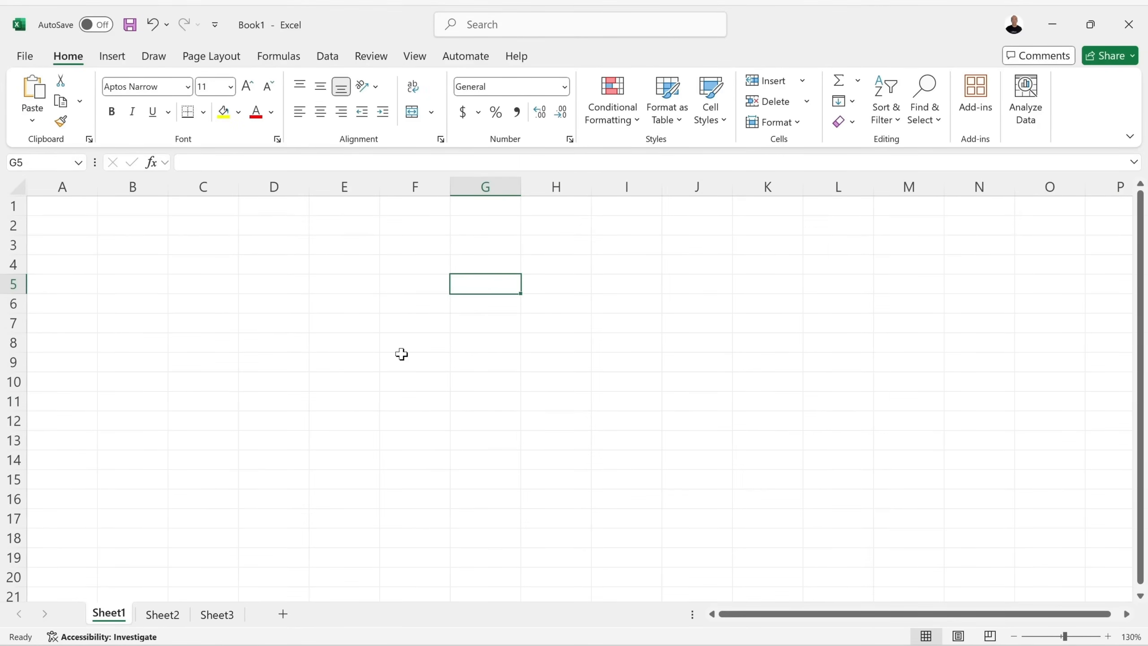
click(171, 618)
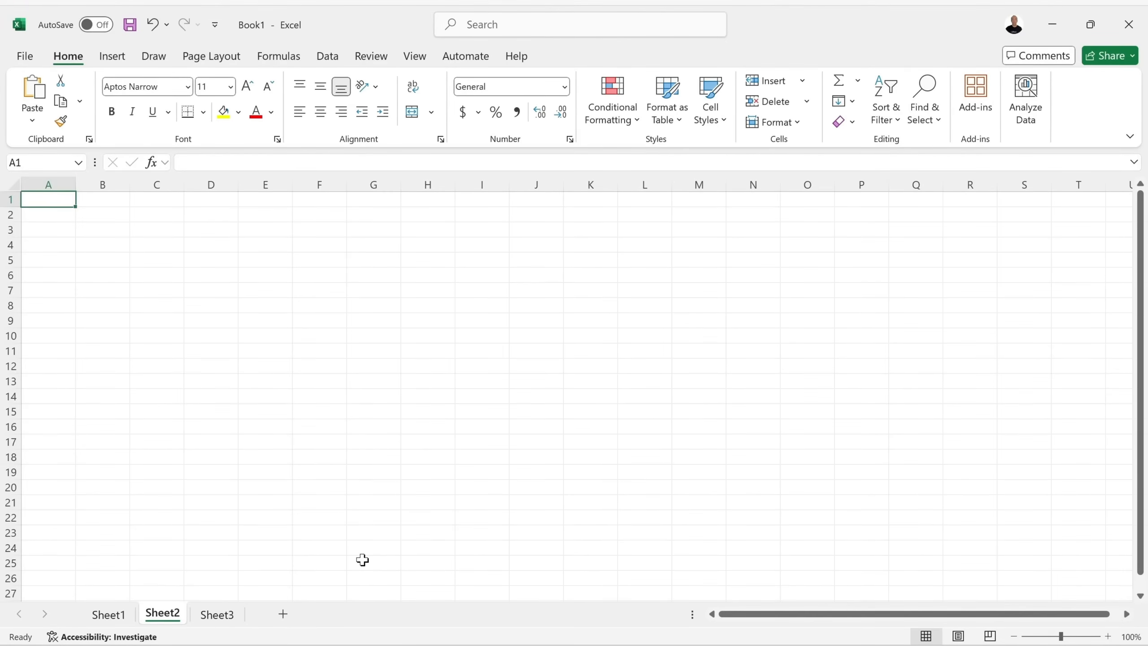
click(110, 616)
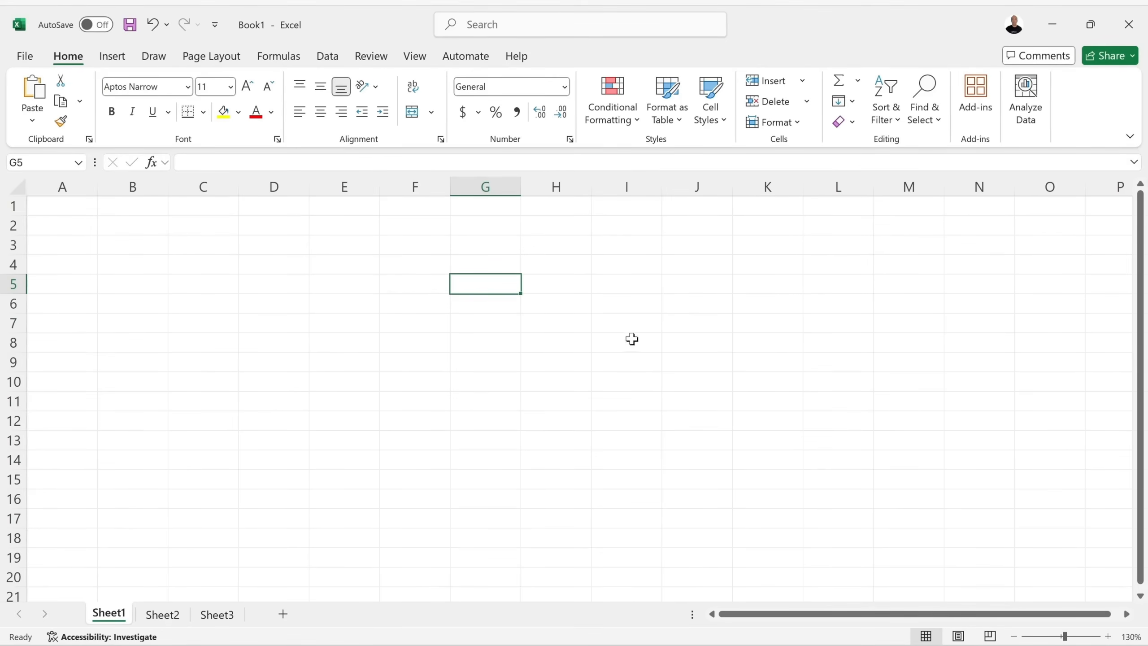
click(1125, 614)
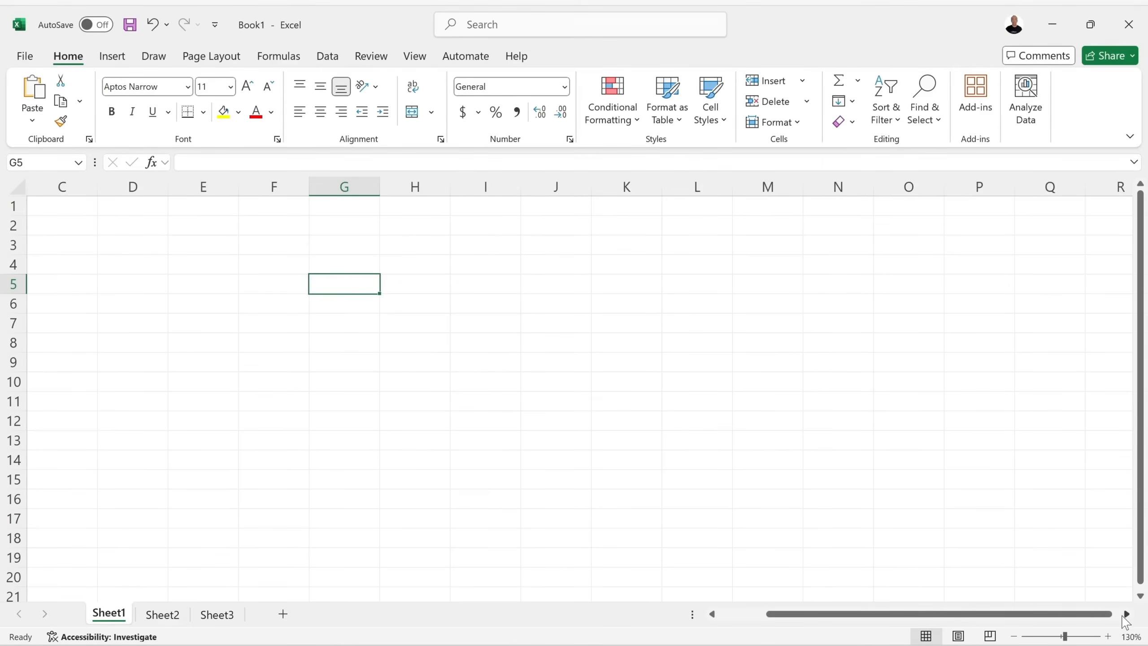
drag(1053, 617, 965, 616)
scroll(1076, 336, down, 1)
scroll(1076, 336, down, 16)
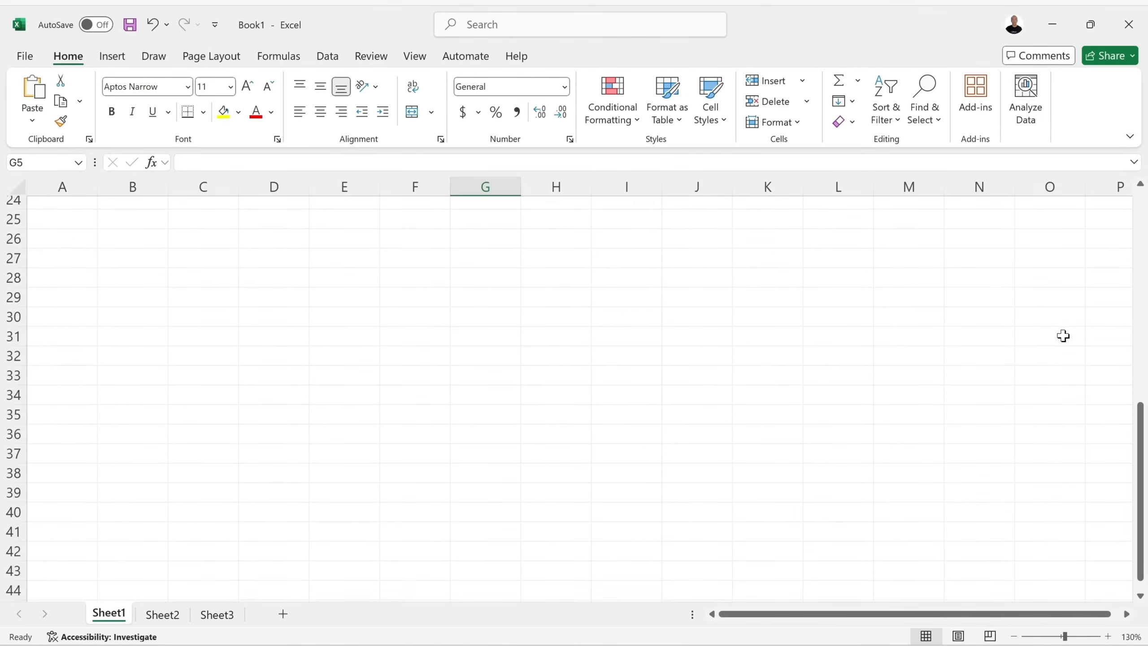
scroll(628, 349, down, 20)
scroll(628, 349, up, 13)
scroll(627, 349, up, 20)
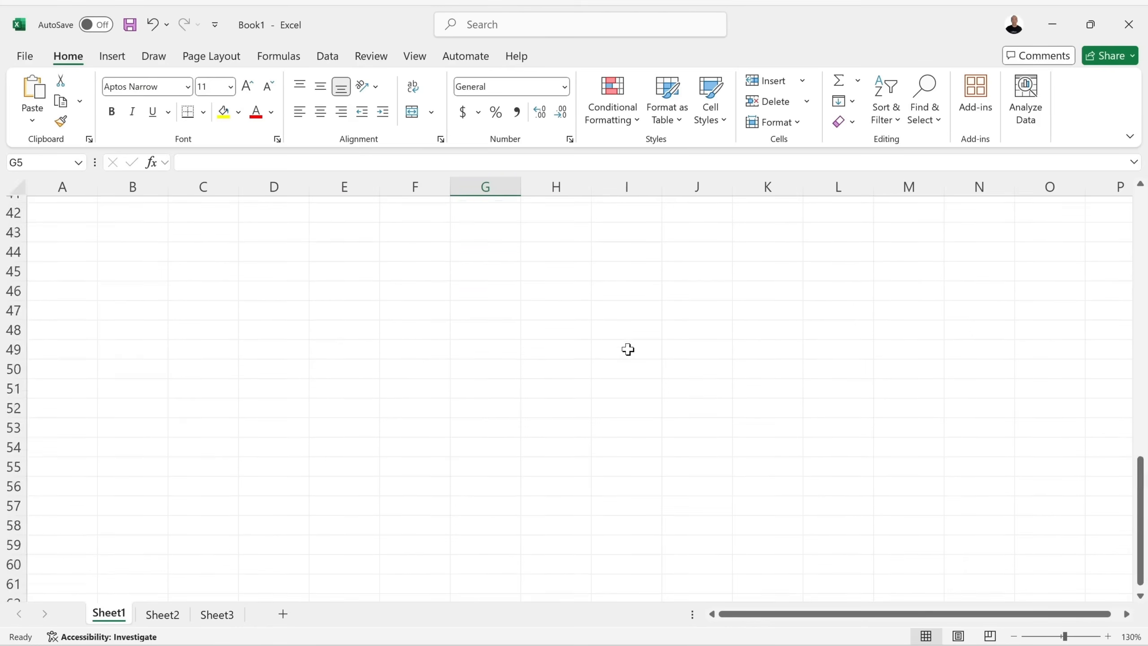
click(163, 266)
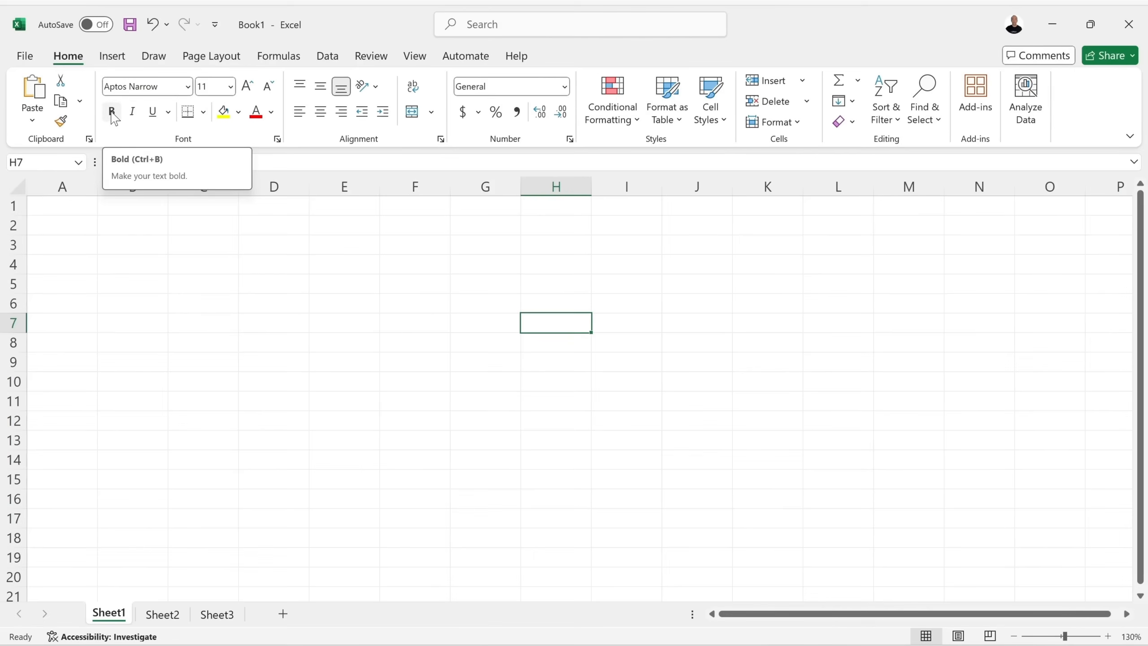
mouse_move(416, 125)
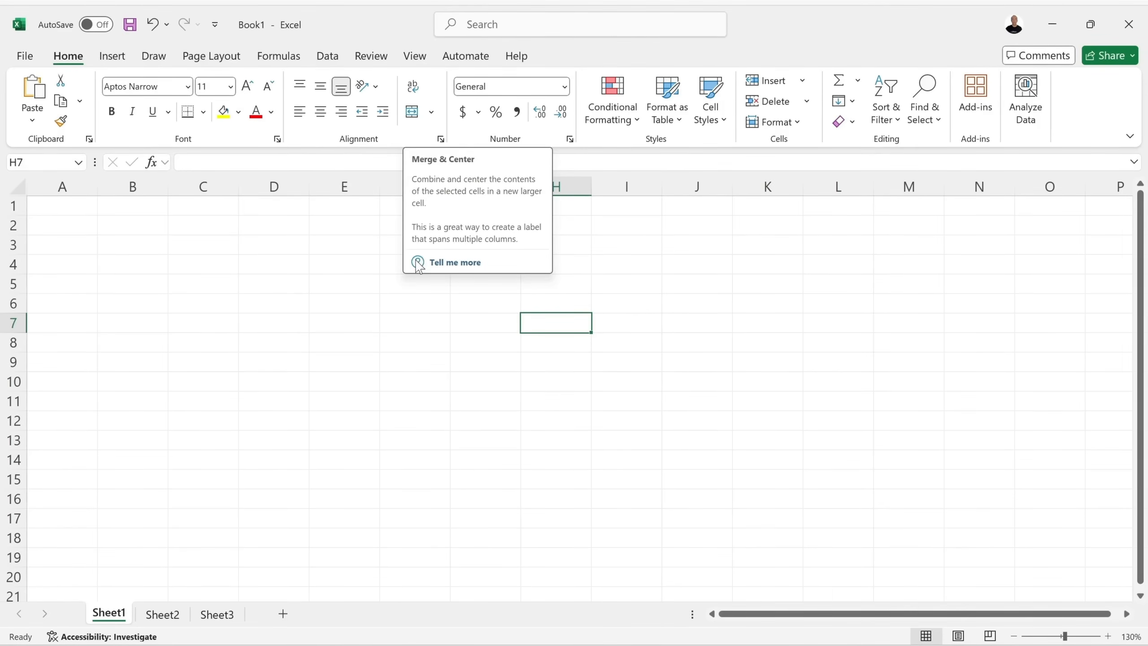
click(454, 263)
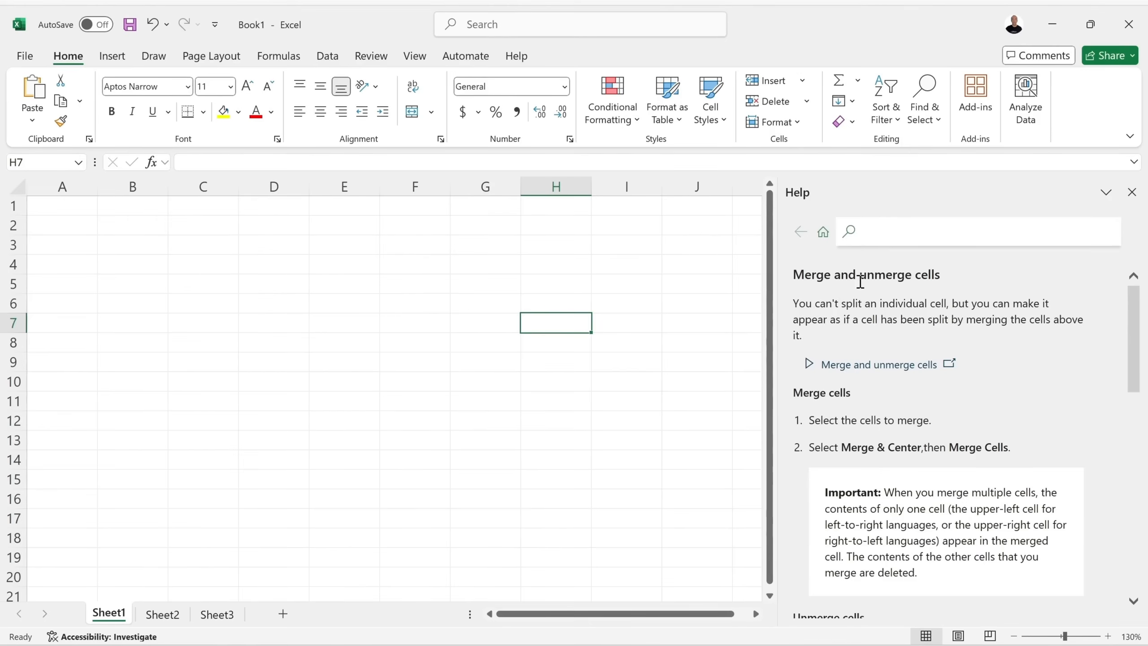
scroll(931, 285, down, 1)
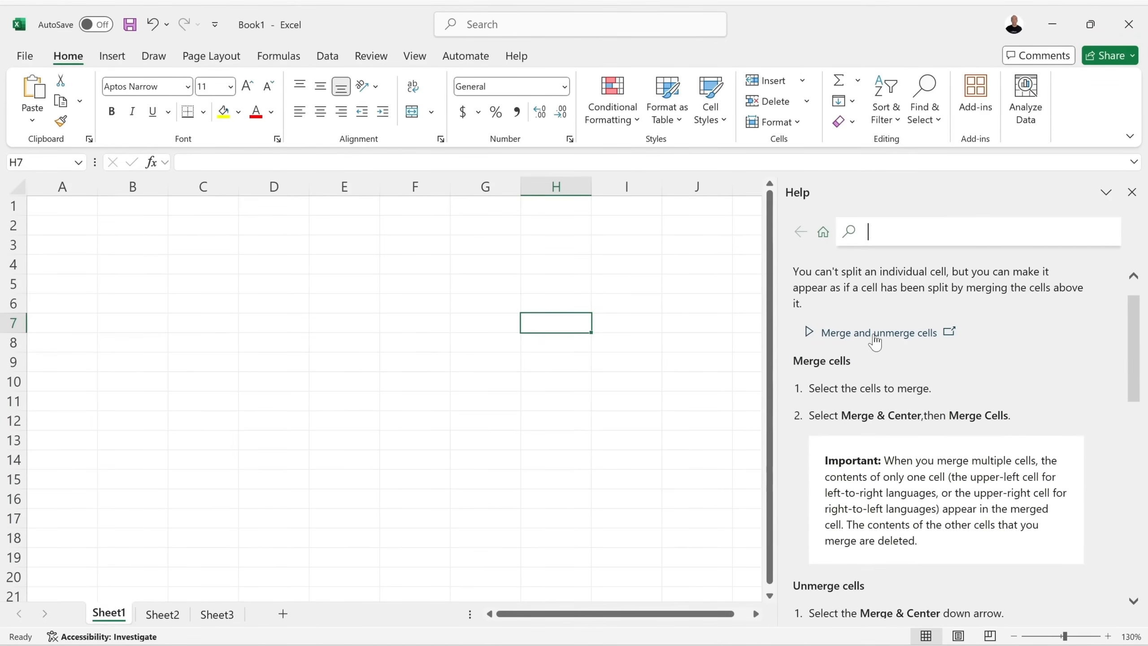
scroll(874, 341, down, 5)
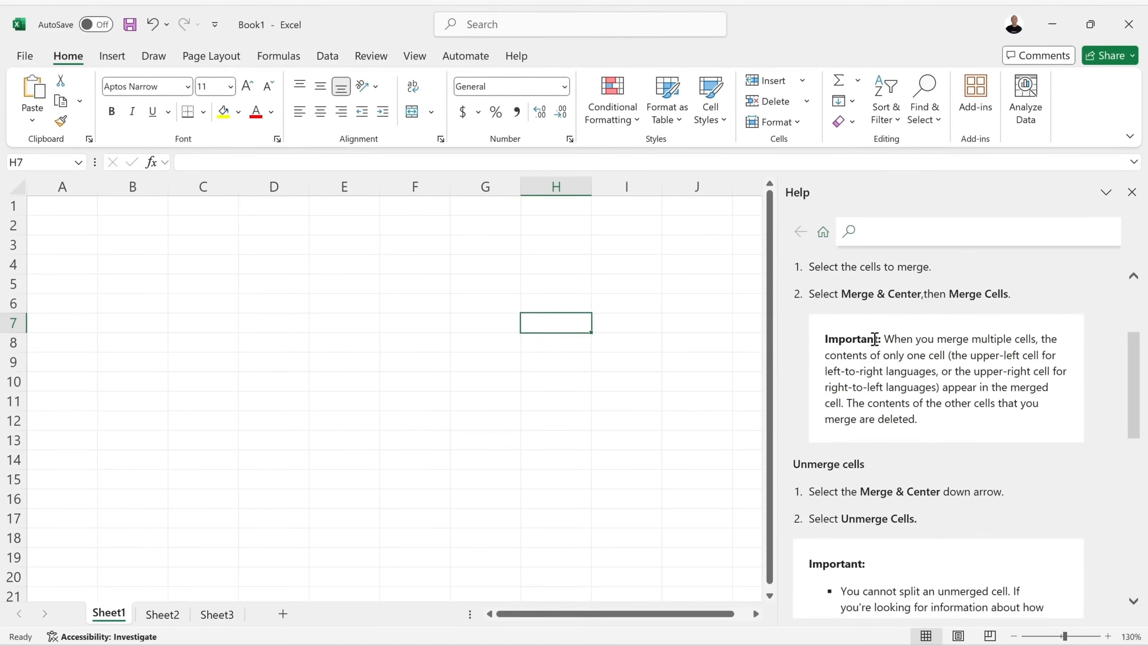
scroll(877, 344, down, 5)
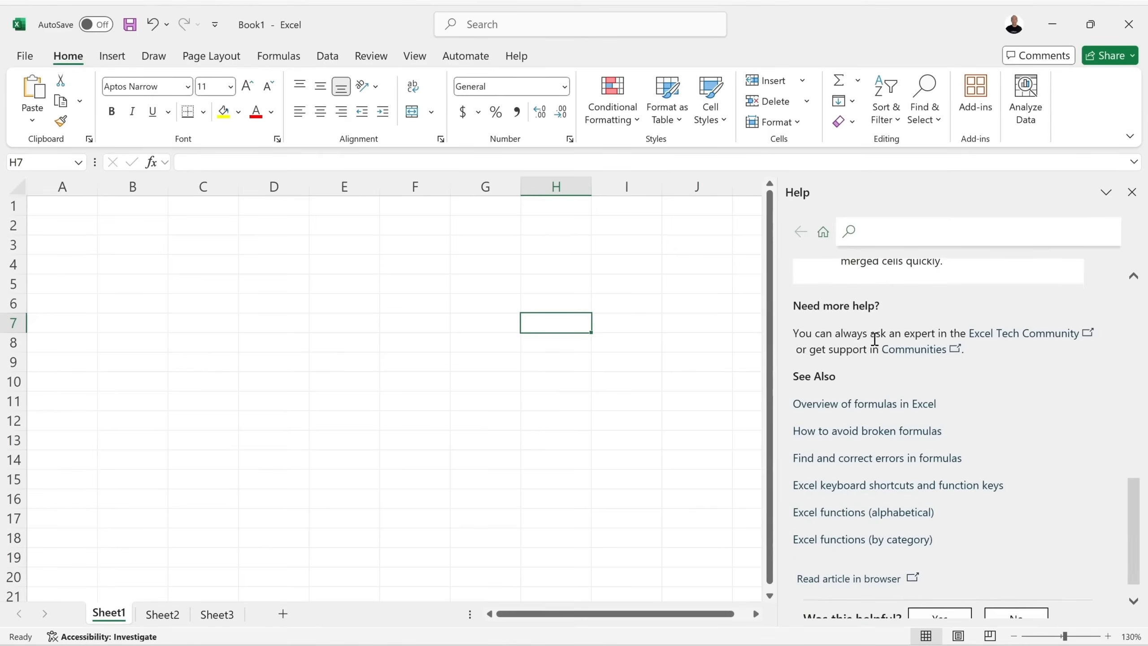
scroll(875, 338, up, 1)
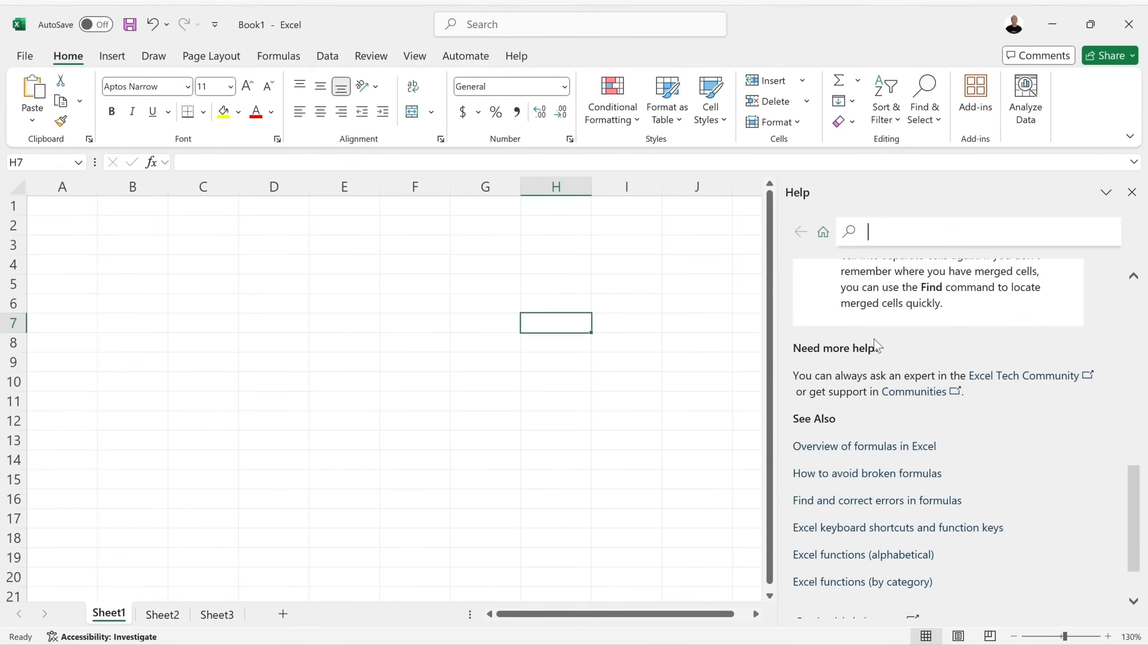
scroll(914, 371, down, 1)
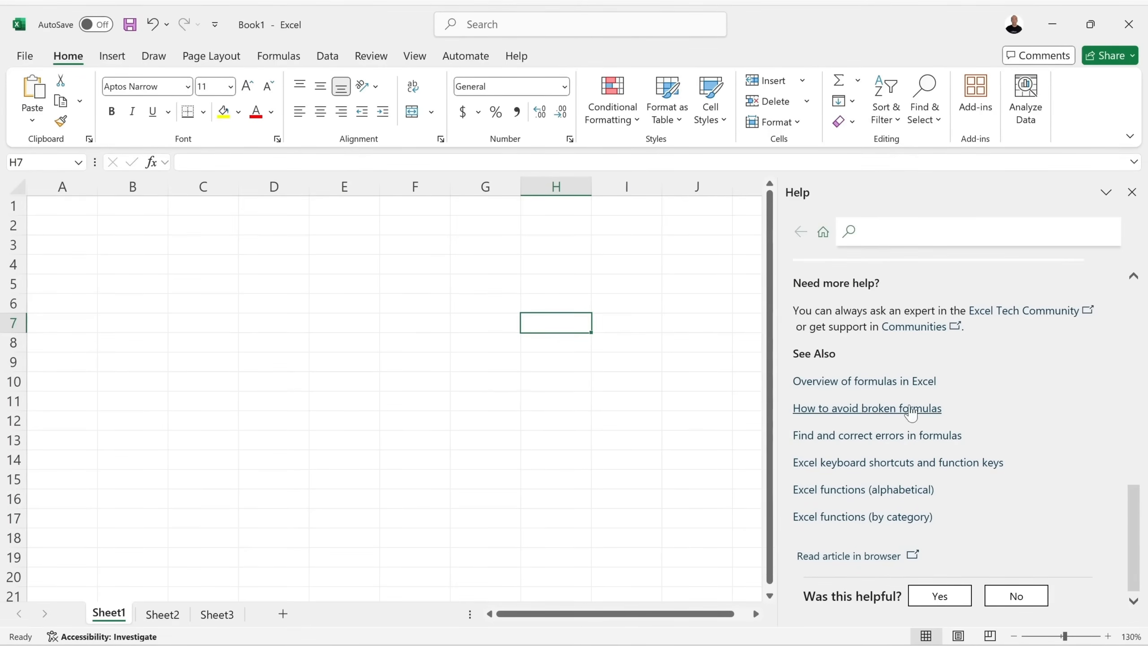
scroll(926, 409, up, 10)
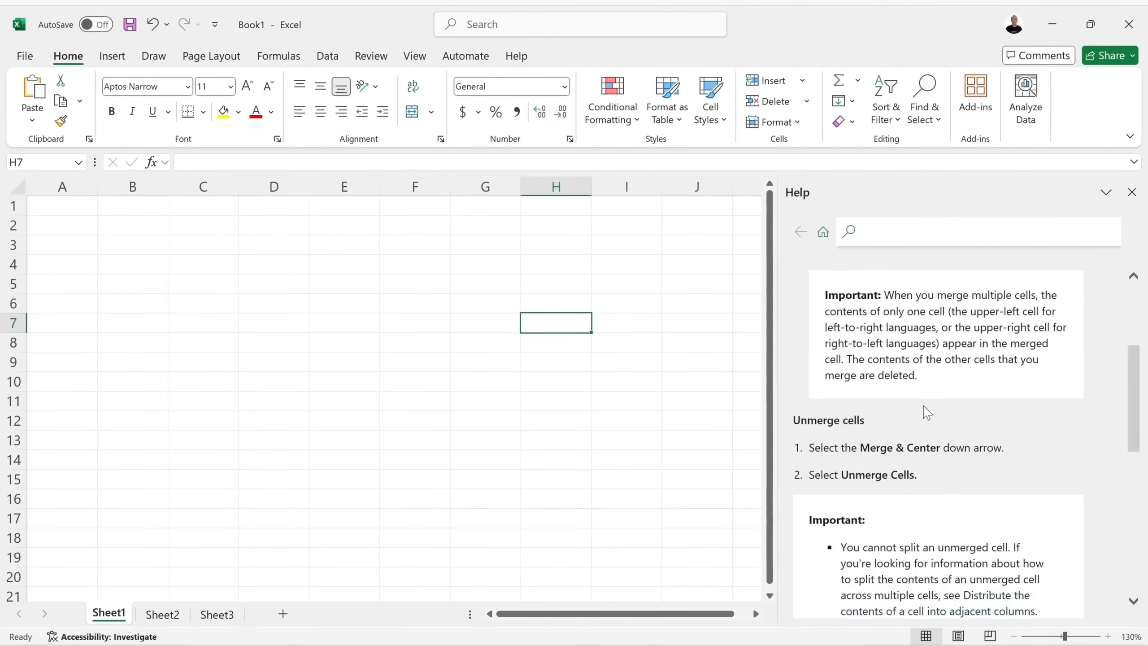
From the Help home page, open the Keyboard shortcuts in Excel article.
click(822, 236)
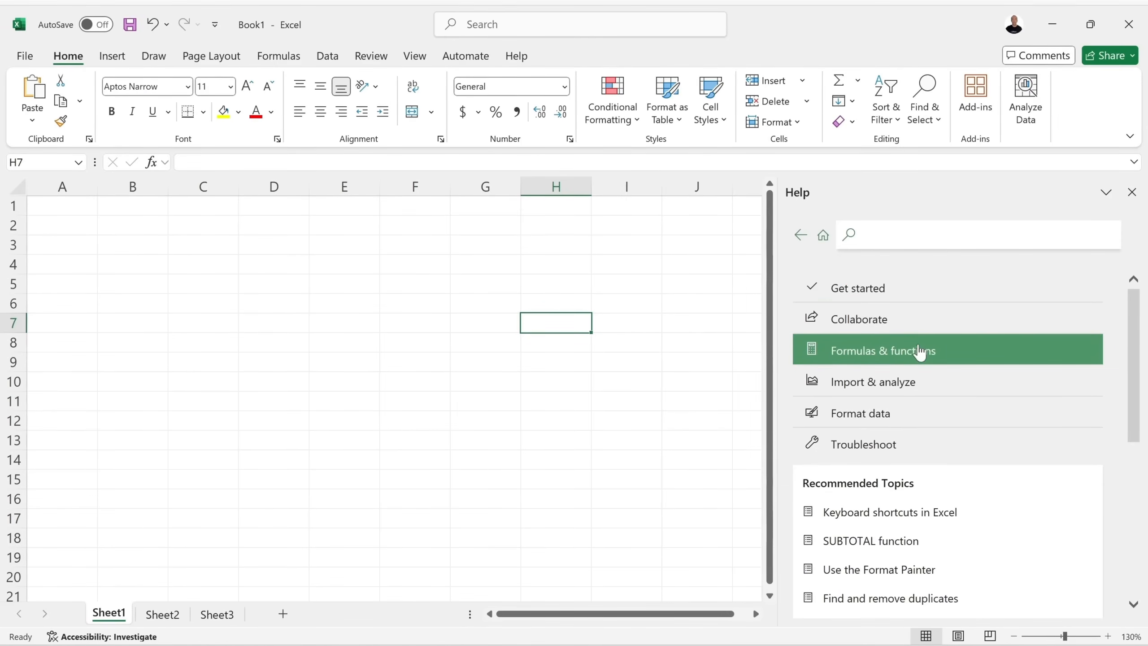
scroll(920, 355, down, 3)
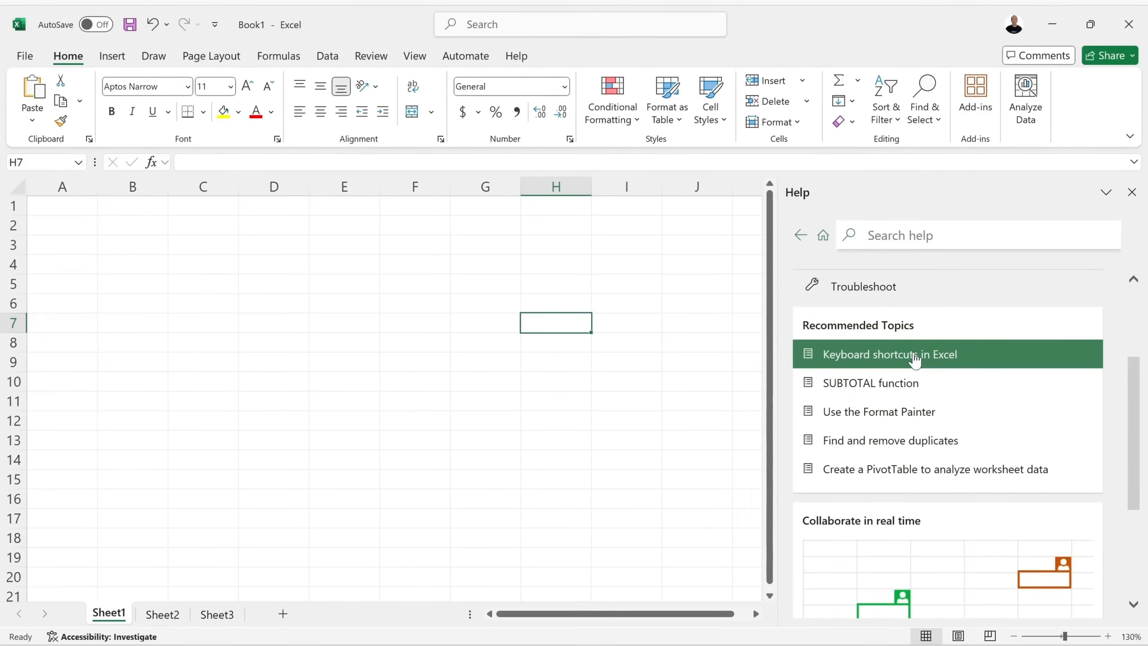
click(913, 354)
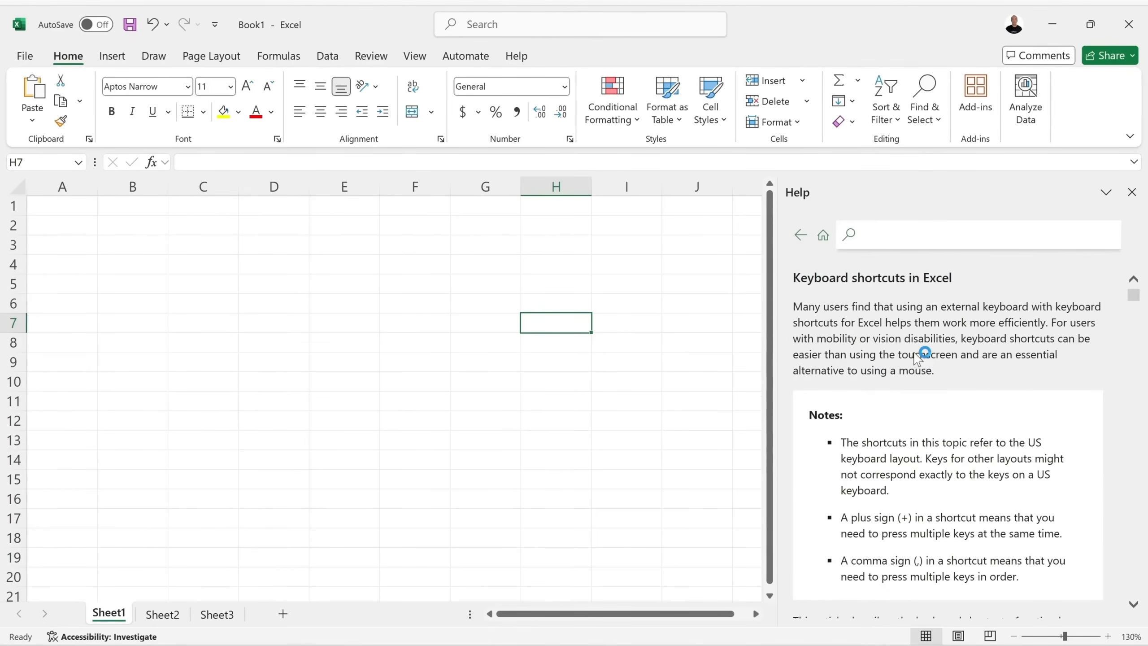
scroll(920, 363, down, 10)
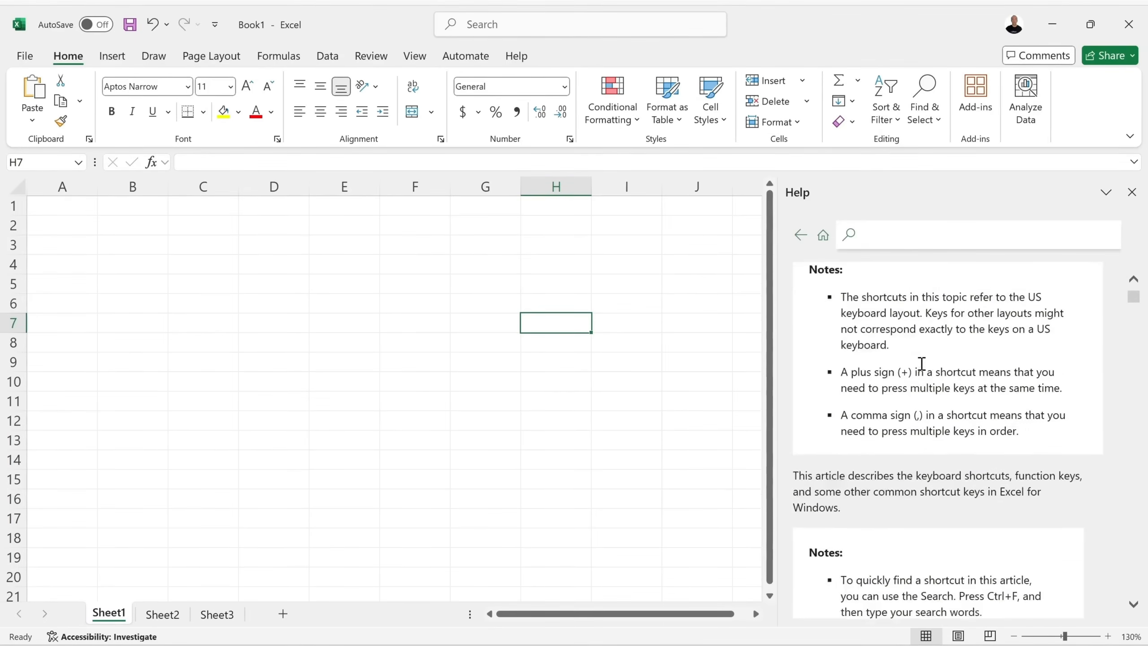
scroll(920, 369, down, 4)
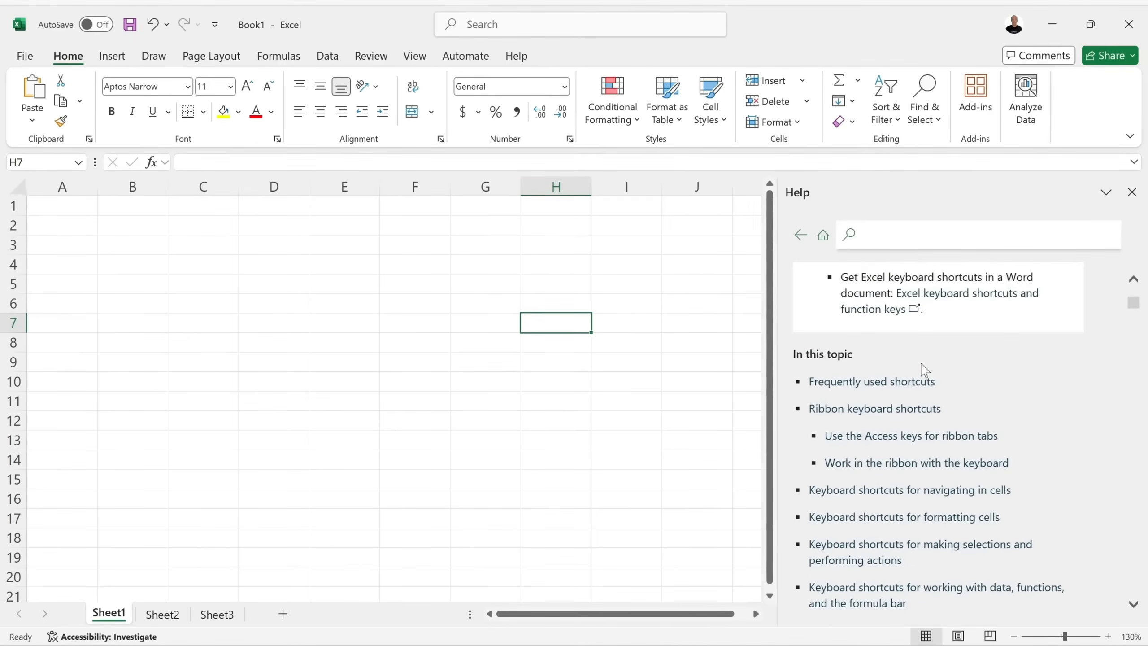
Read through the Frequently used shortcuts table, then go back to the Help home page.
click(879, 334)
click(877, 332)
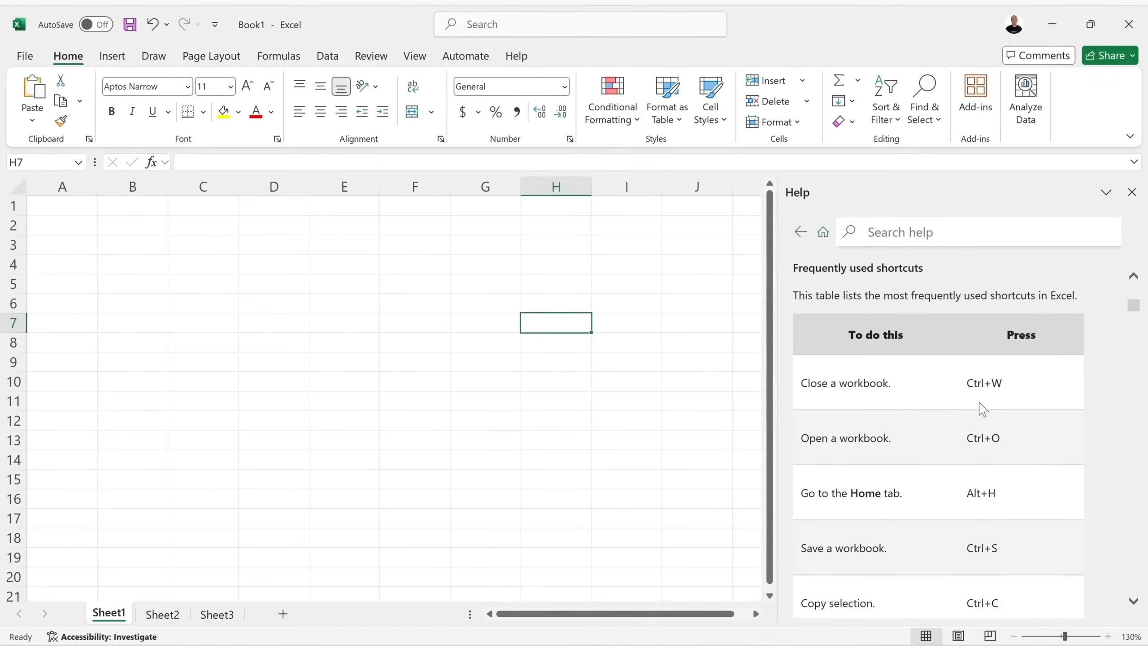
scroll(935, 436, down, 6)
scroll(935, 438, down, 6)
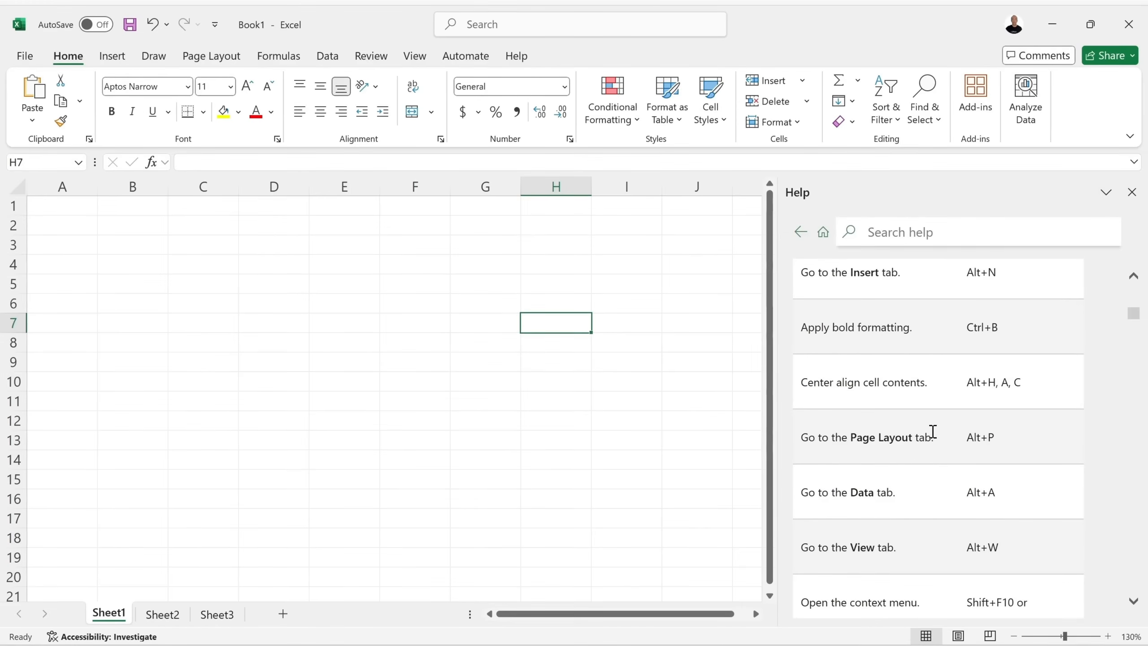
scroll(933, 432, down, 8)
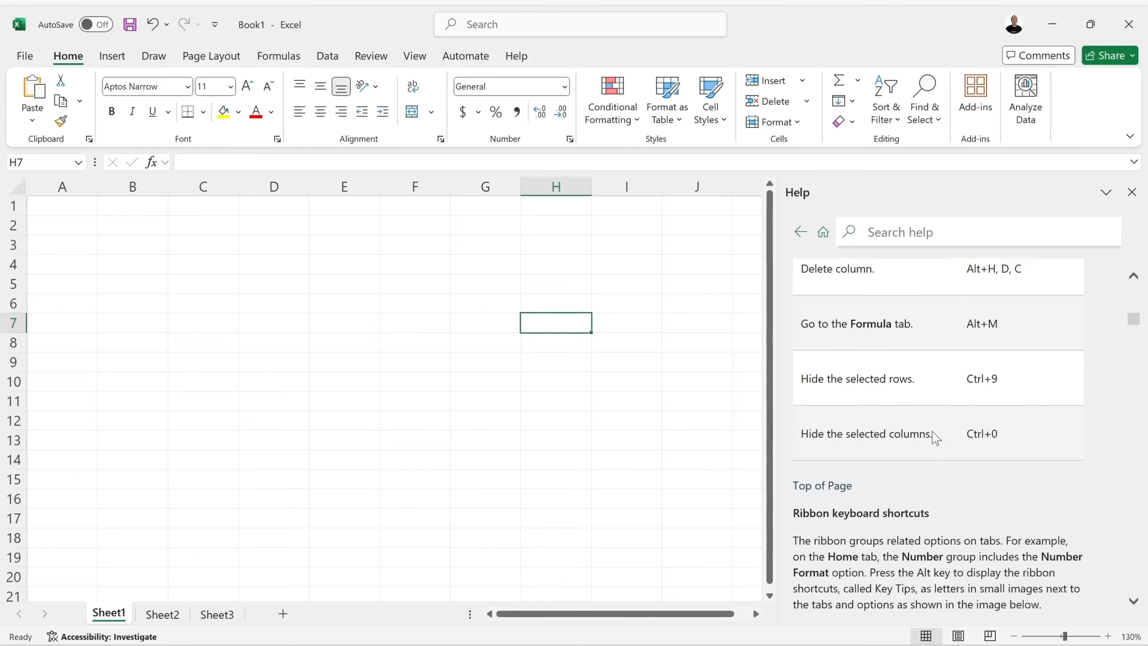
scroll(933, 436, up, 14)
scroll(934, 437, up, 15)
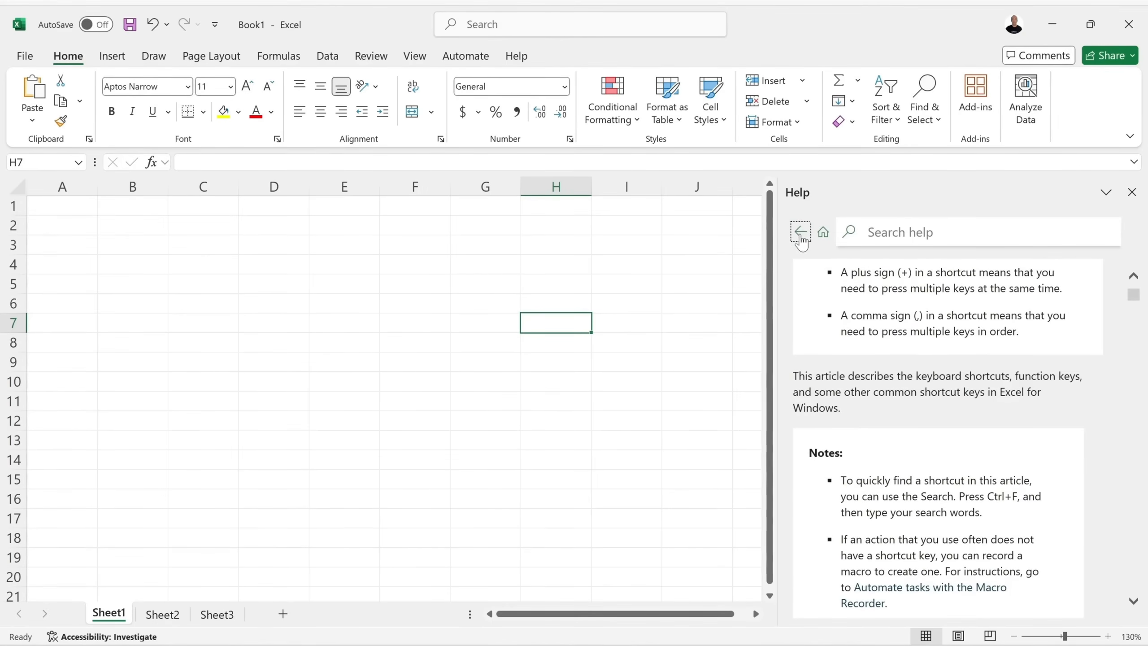
click(826, 239)
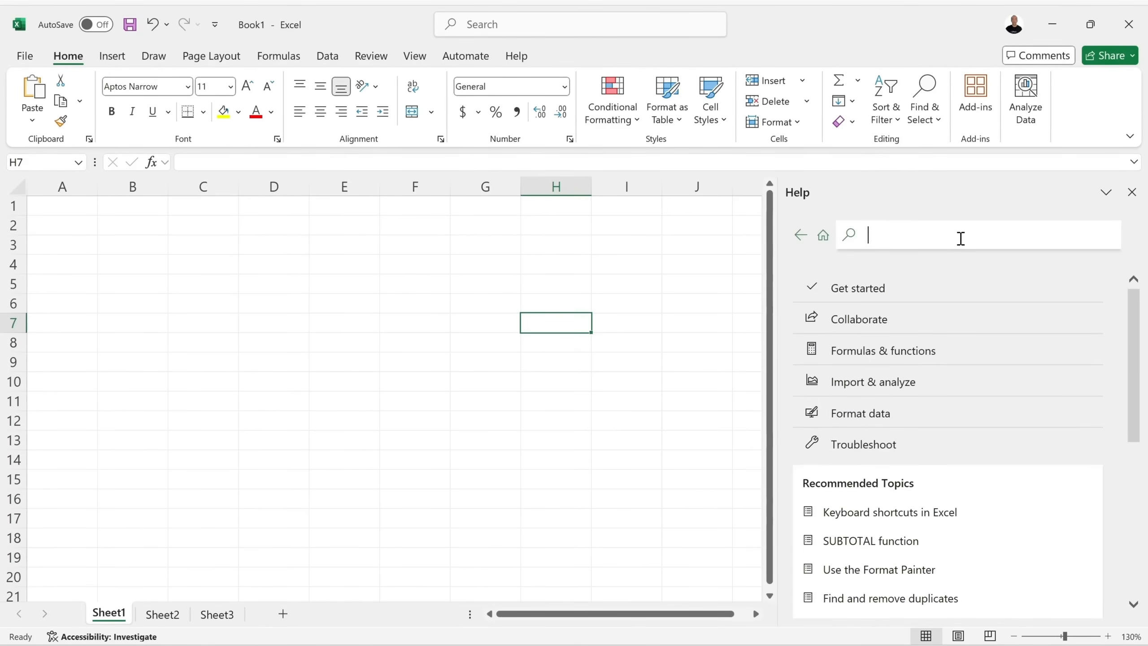
Search Help for 'conditional formatting' and look over the results.
text(conditiona)
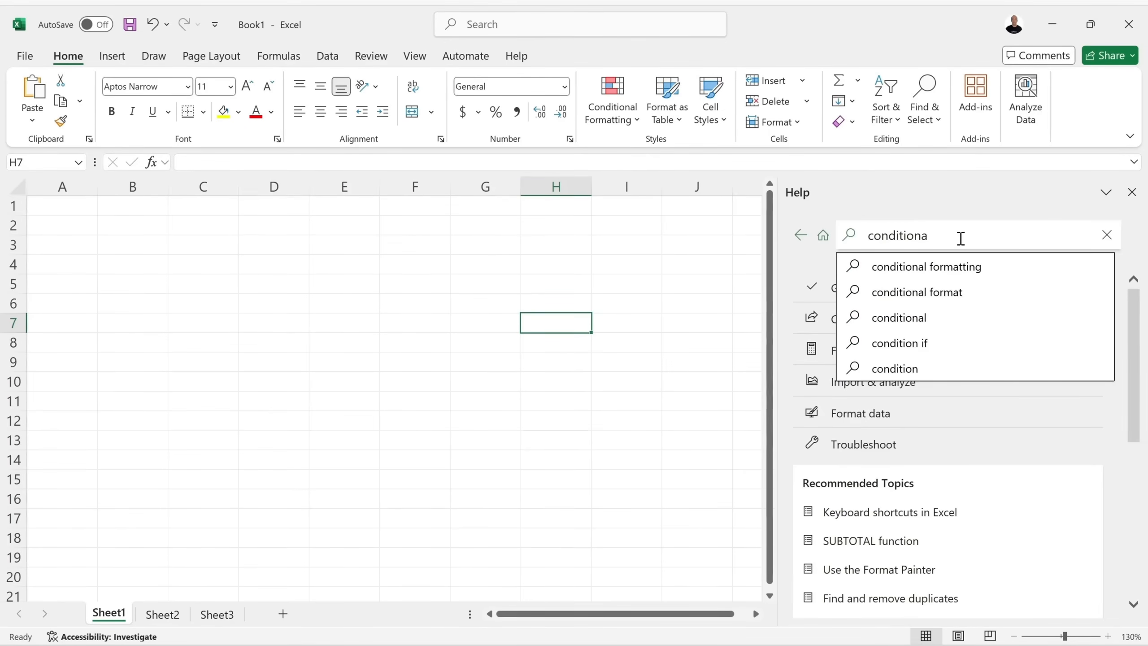
click(949, 272)
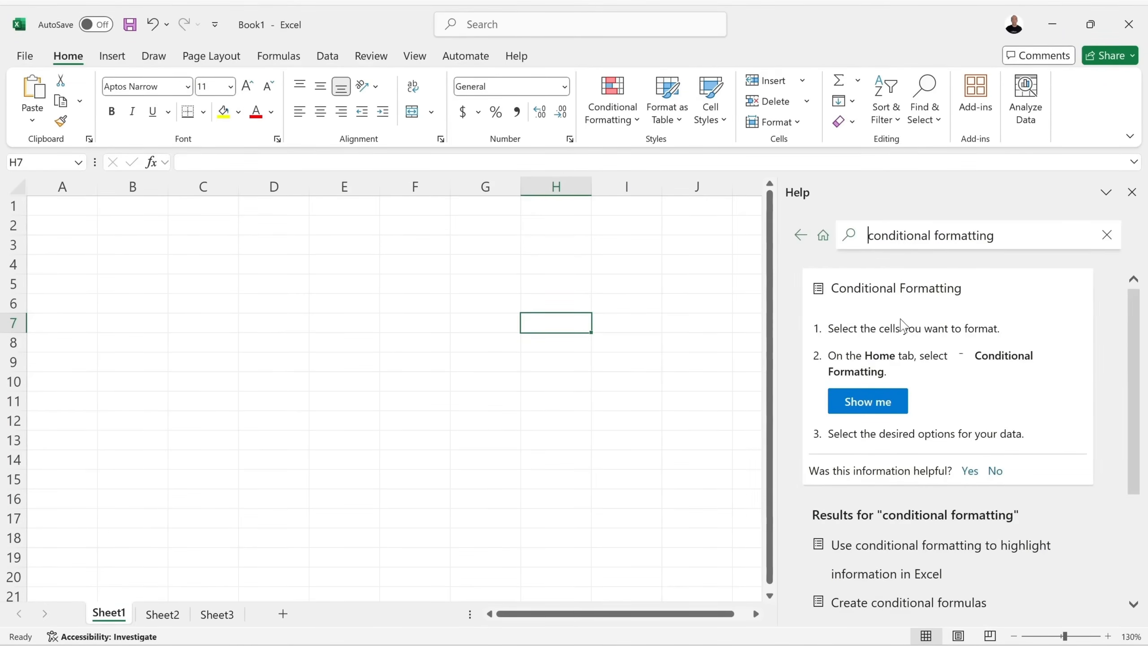
scroll(922, 323, down, 3)
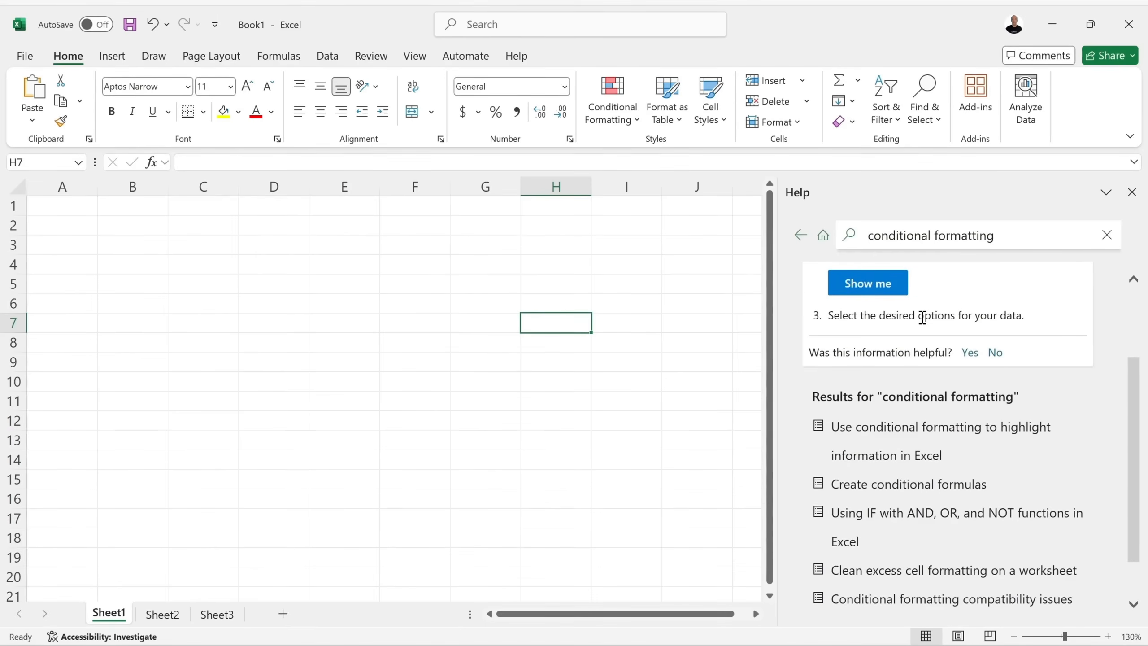
scroll(926, 323, up, 1)
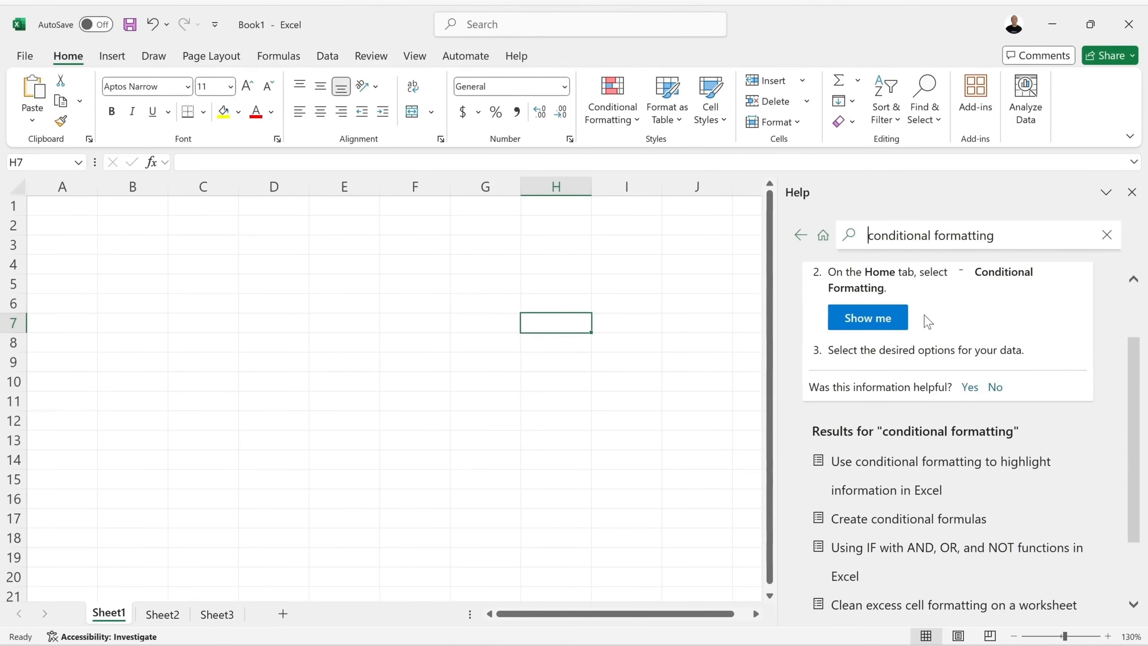
scroll(928, 322, up, 3)
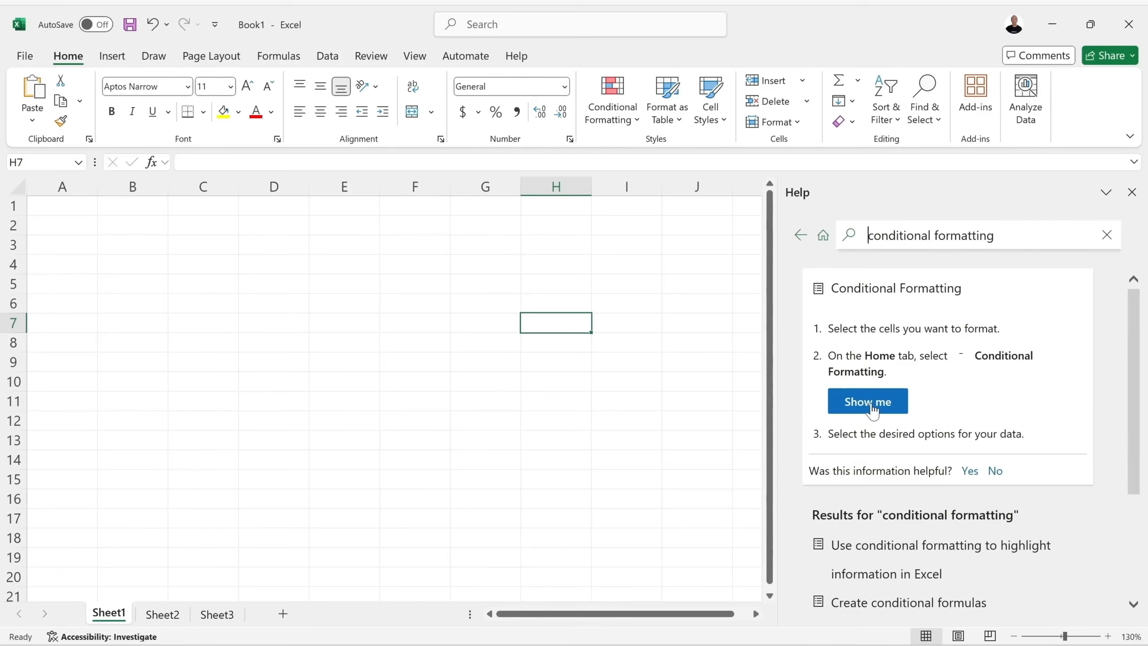
Use Show me to locate the conditional formatting command, then dismiss the callout.
click(872, 410)
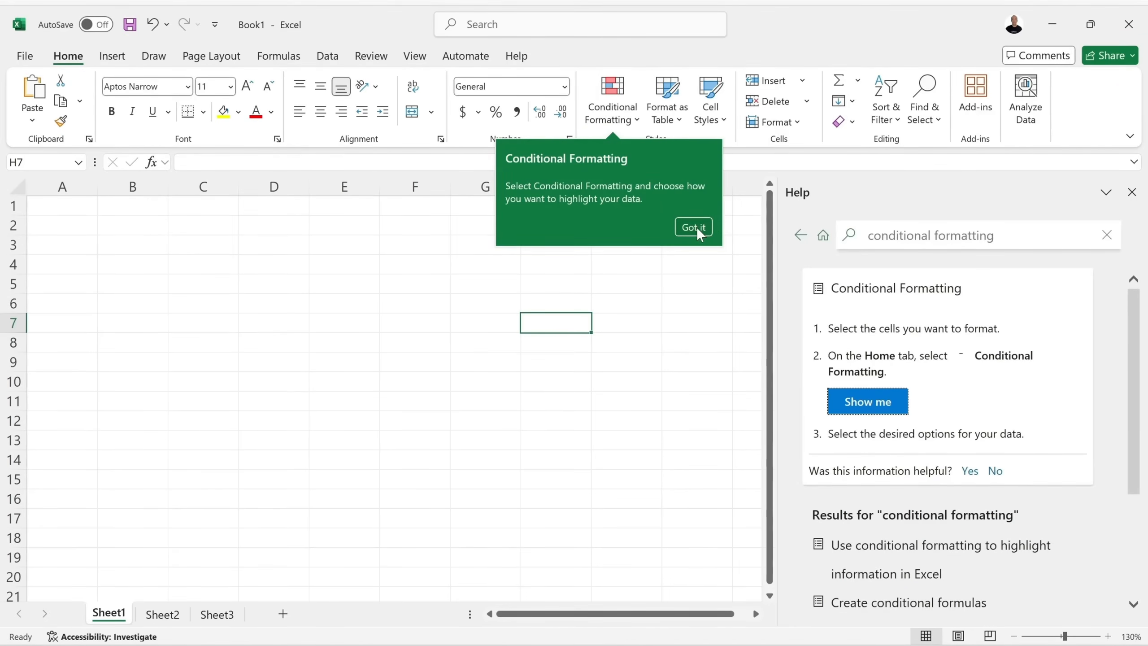
click(696, 227)
scroll(906, 395, down, 4)
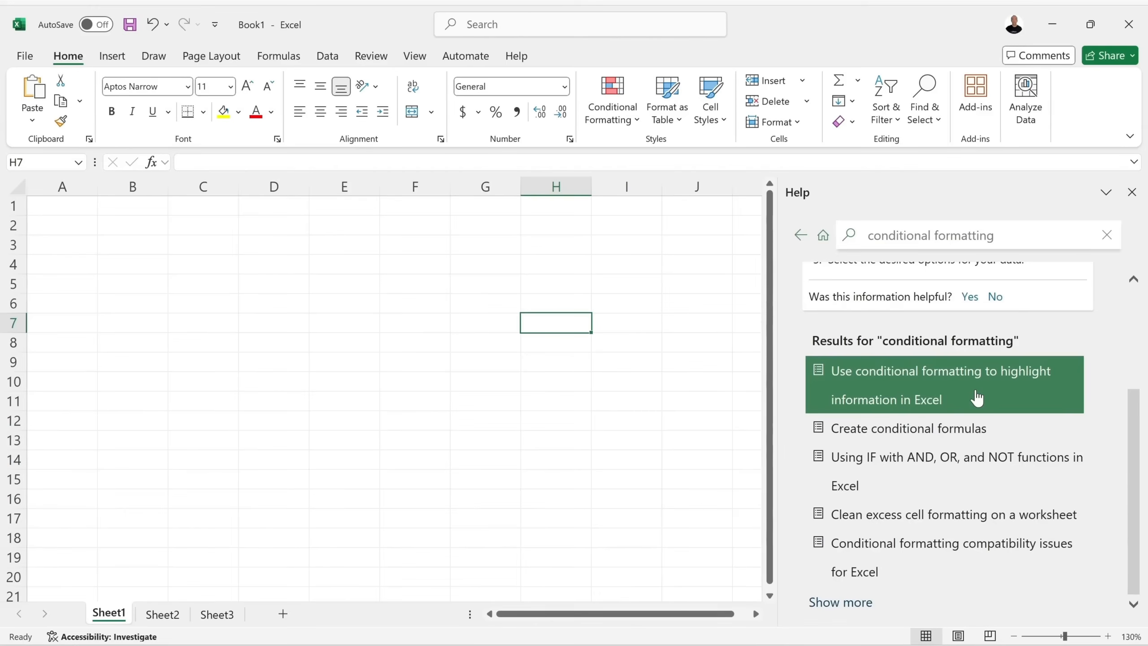
scroll(975, 392, up, 4)
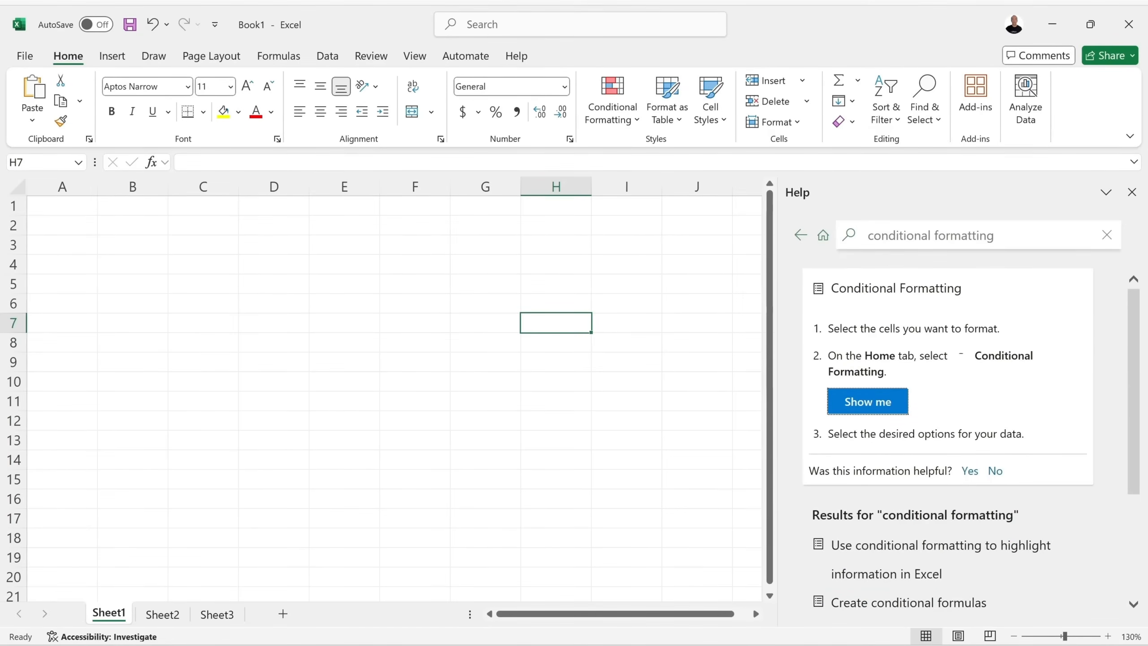
Close the Help pane, then reopen it from Help tab > Help.
click(1132, 194)
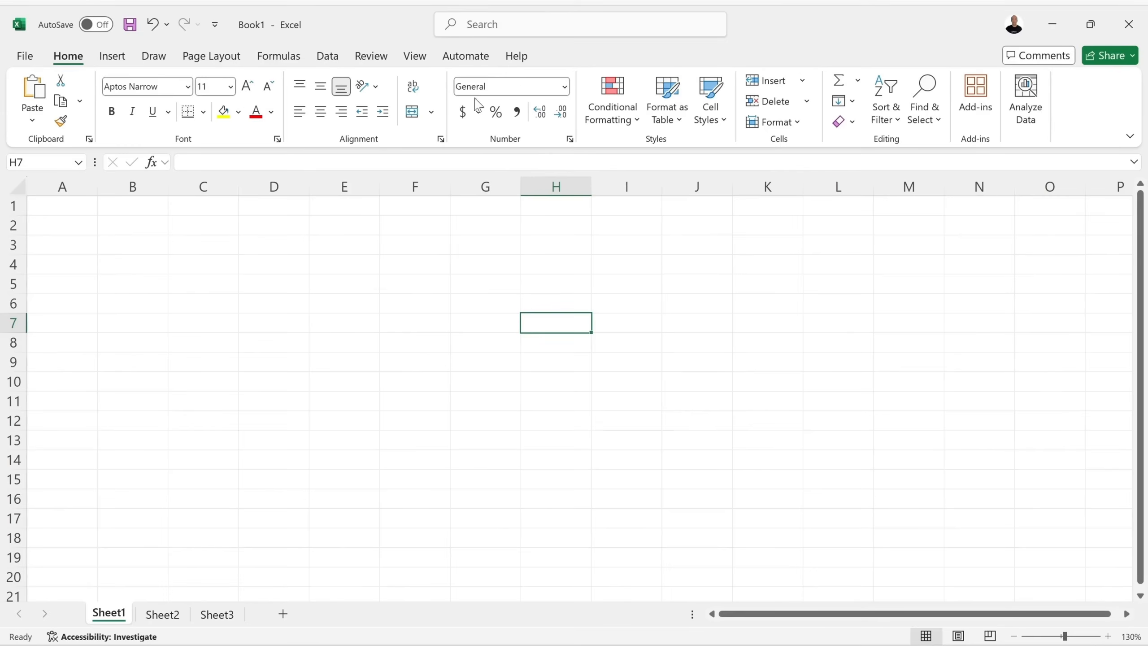
click(519, 56)
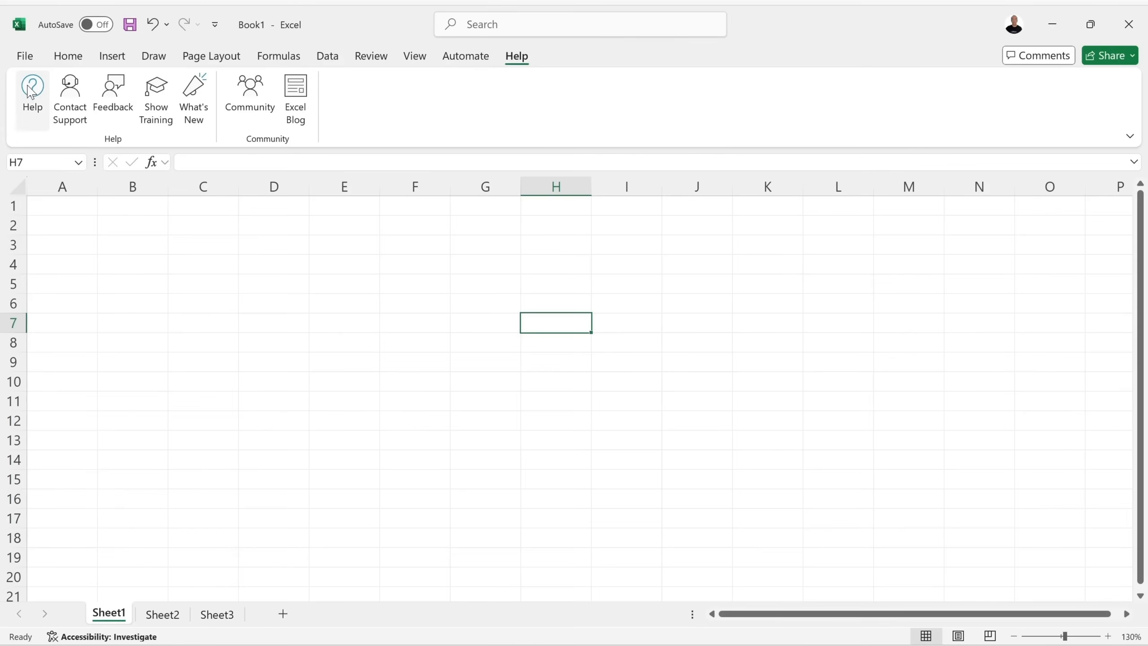
click(39, 96)
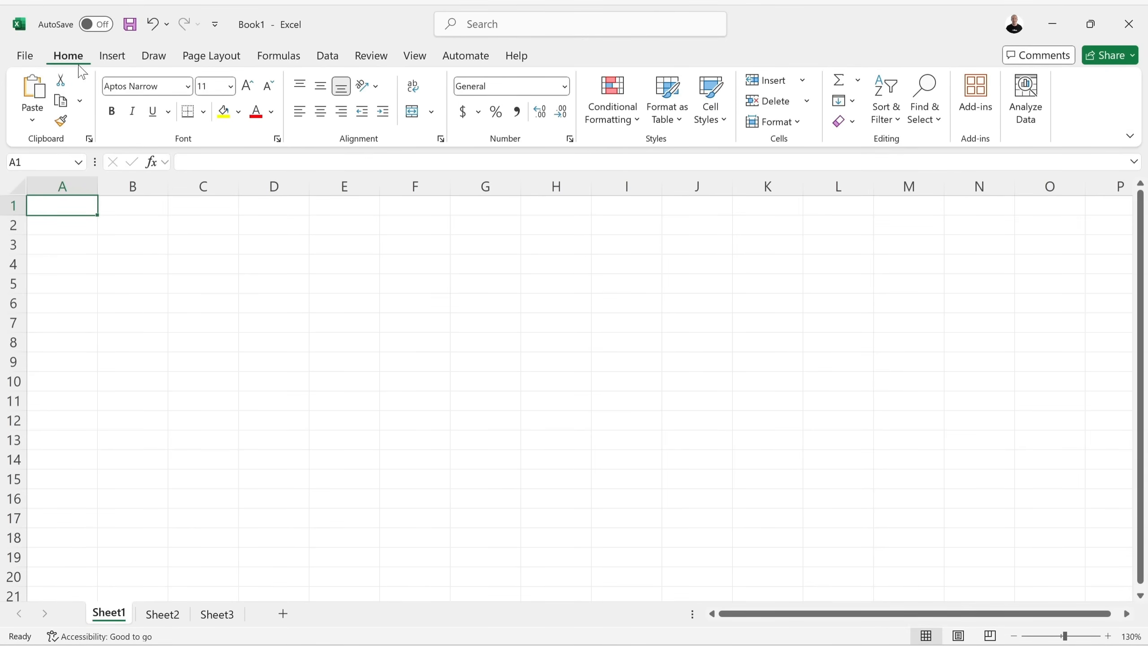
Exit Excel, discarding changes to the blank Book1 workbook.
click(25, 56)
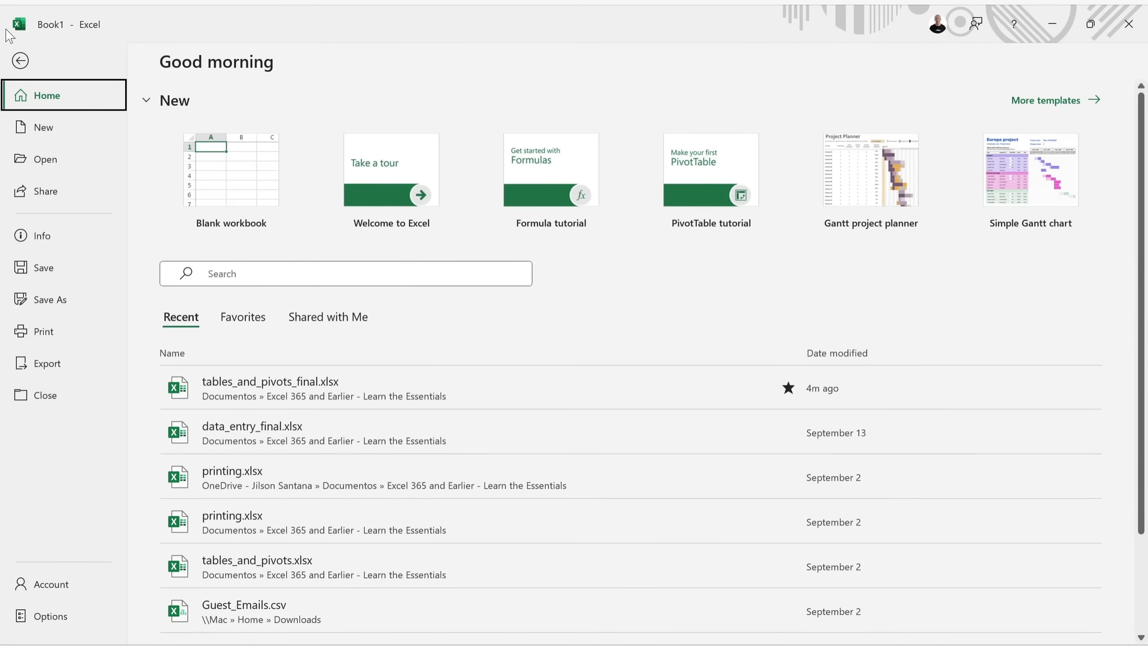
click(20, 61)
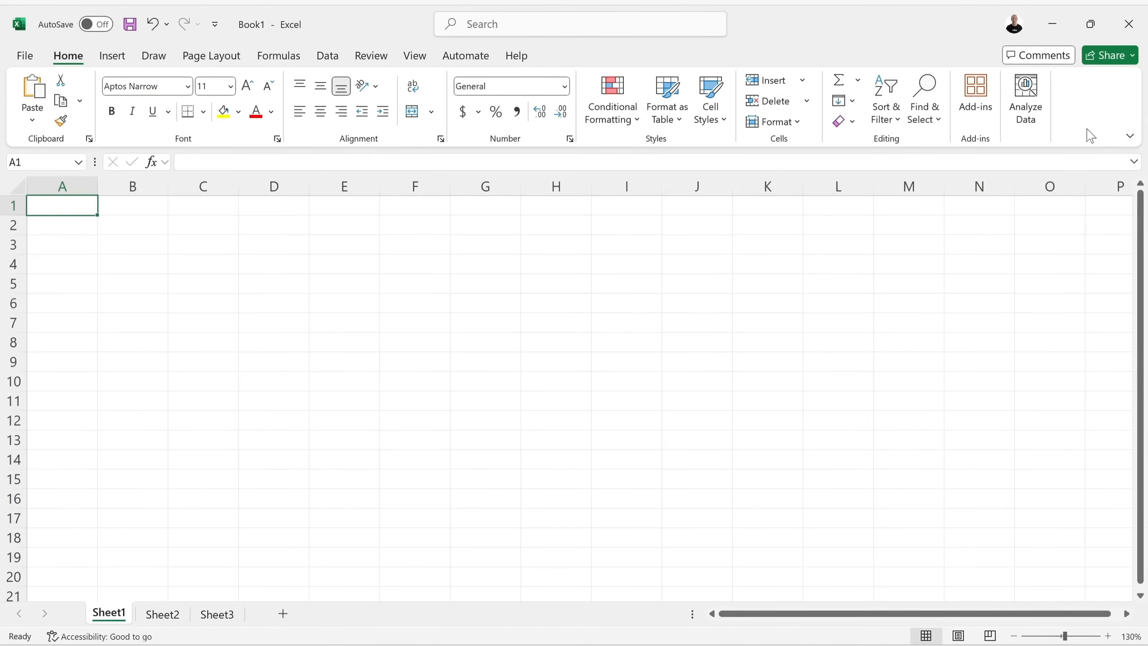
click(1128, 23)
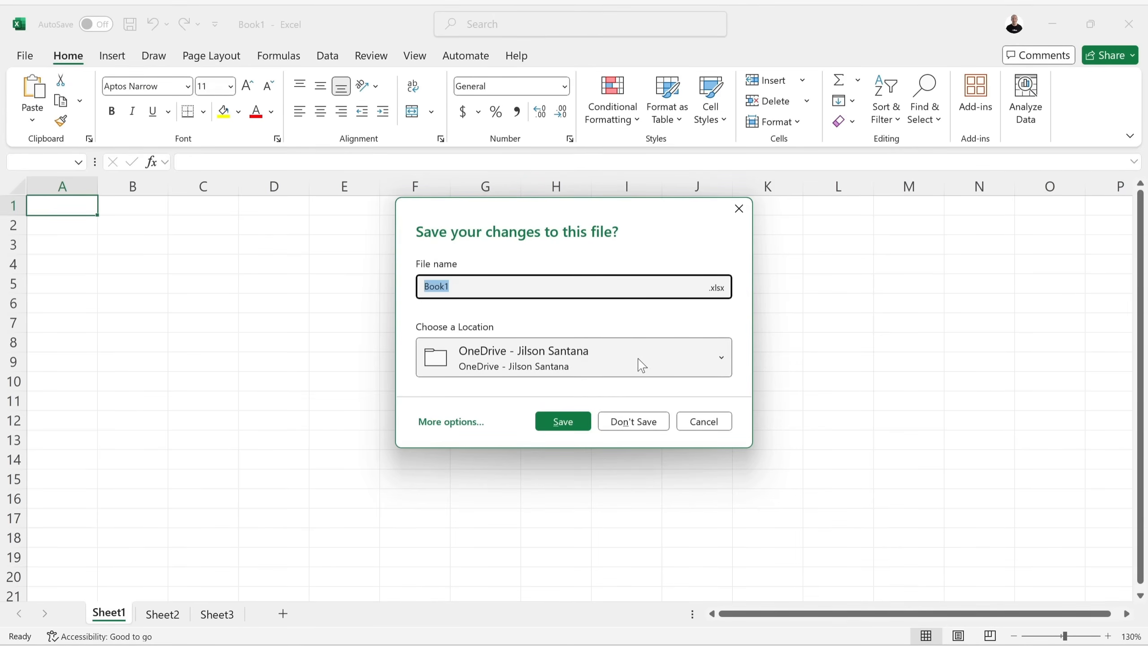
click(643, 425)
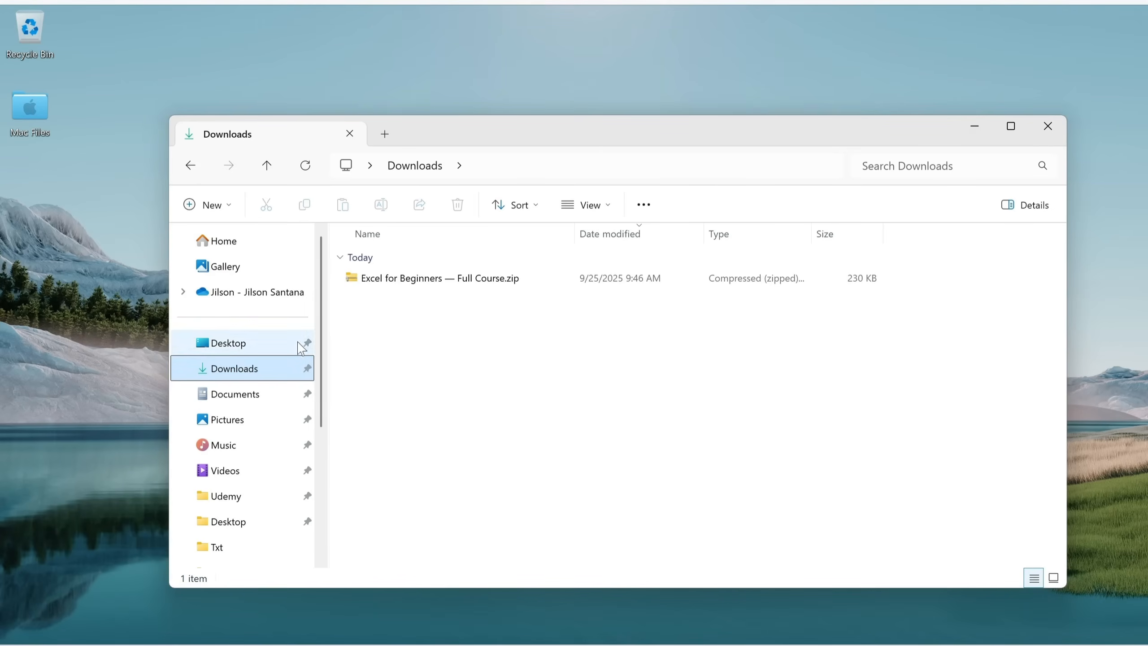
Open Excel for Beginners — Full Course.zip and copy the course folder inside it.
click(392, 284)
double_click(394, 286)
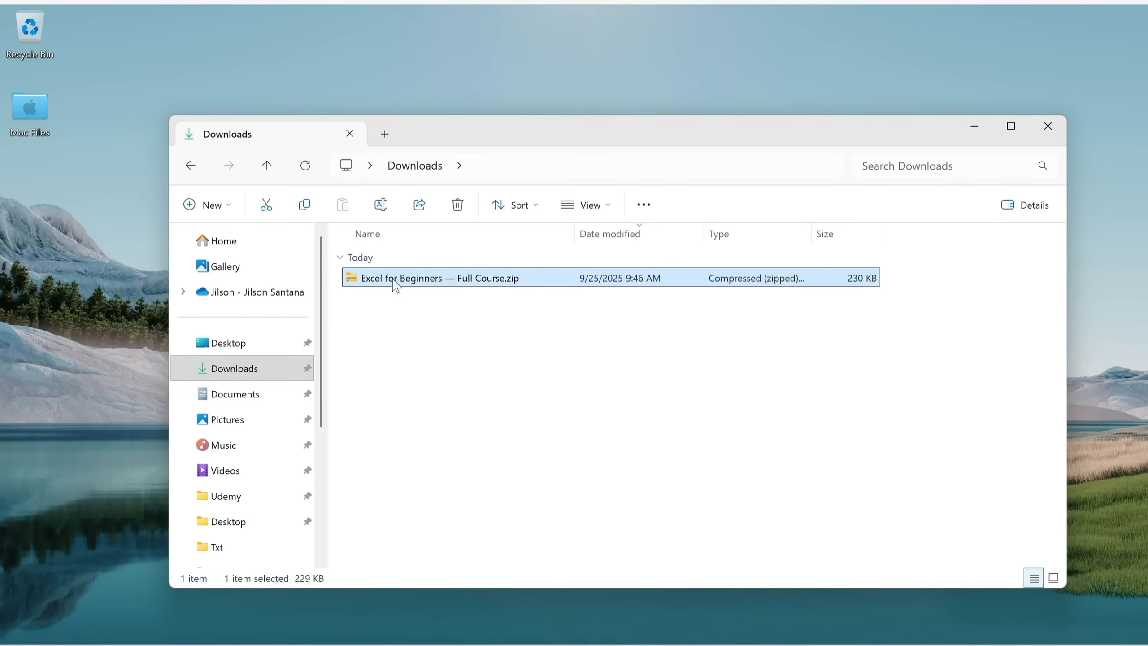
click(405, 265)
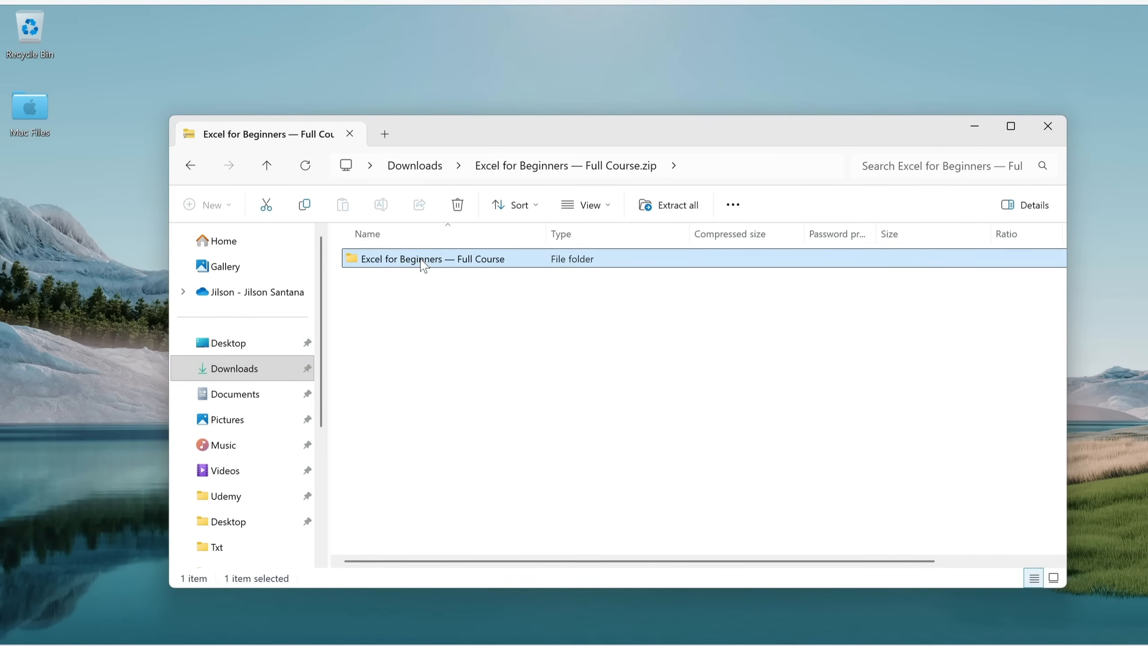
click(304, 206)
Paste the course folder into Documents and open it.
click(233, 397)
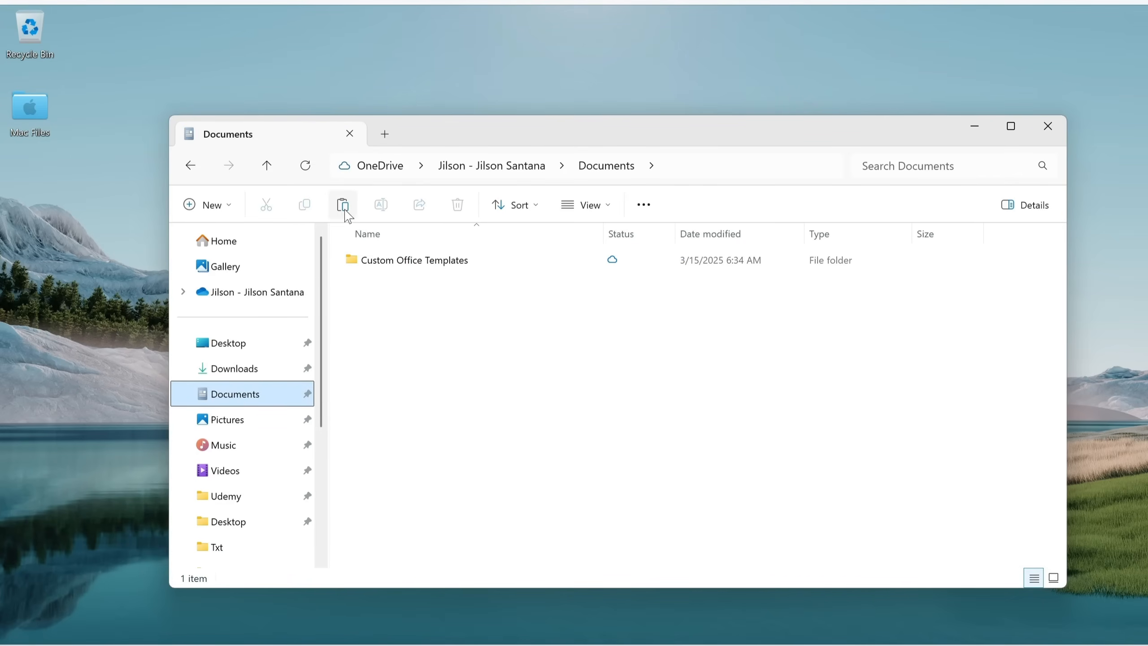
click(343, 205)
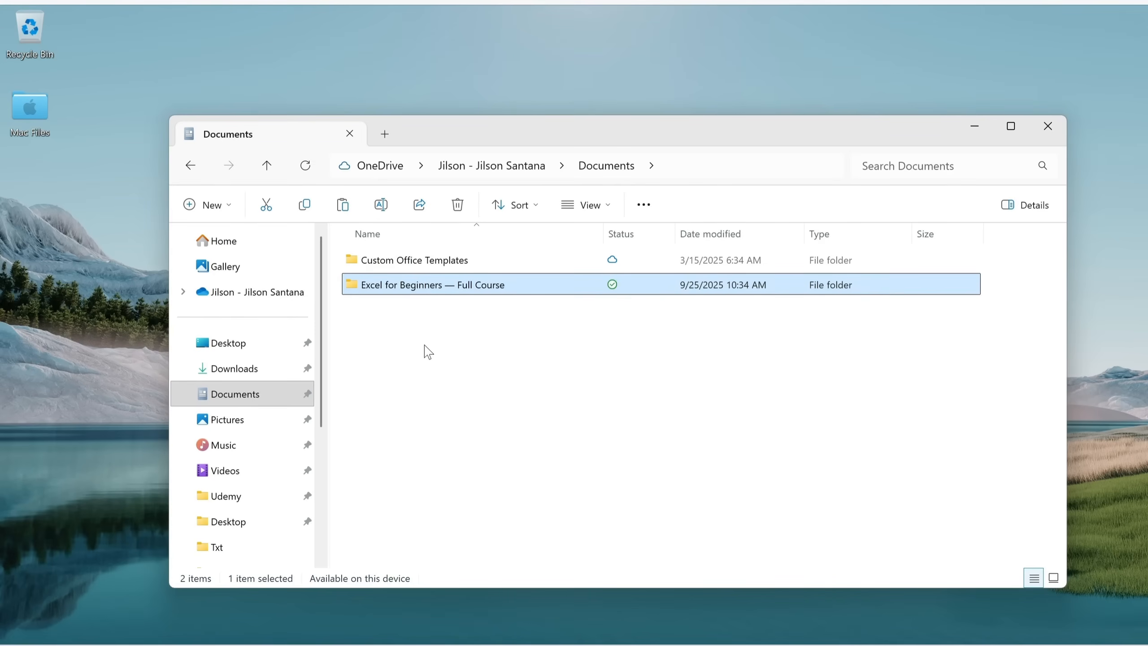
double_click(419, 293)
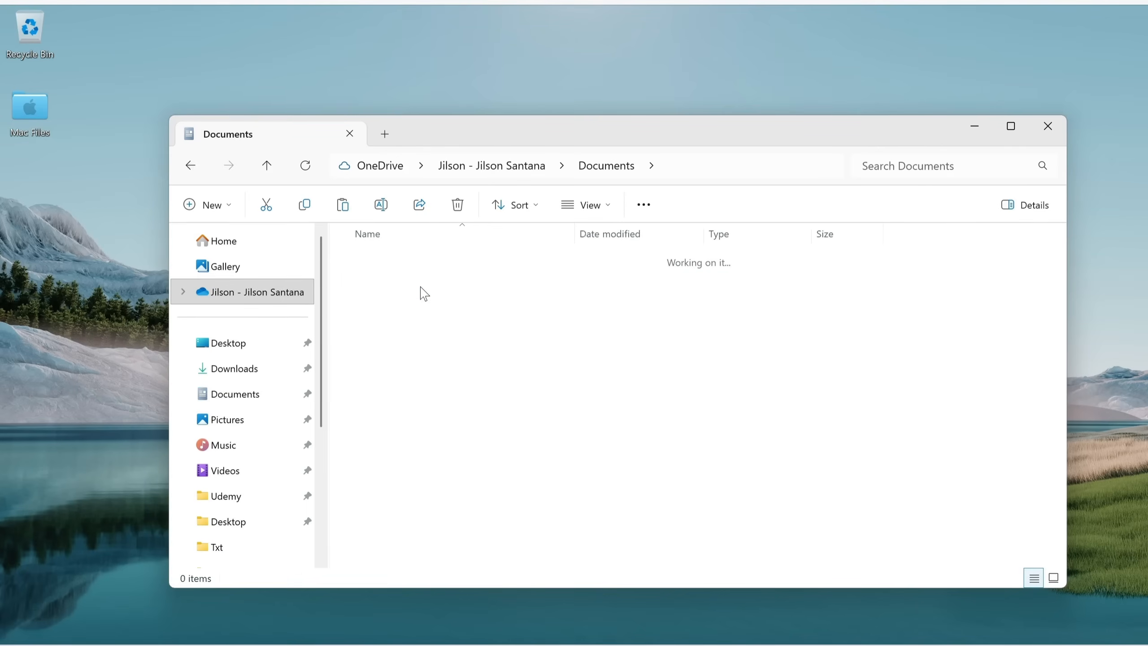
Switch the folder to List view and select charts.xlsx, tables_and_pivots.xlsx, then data_entry.xlsx.
click(611, 212)
click(580, 345)
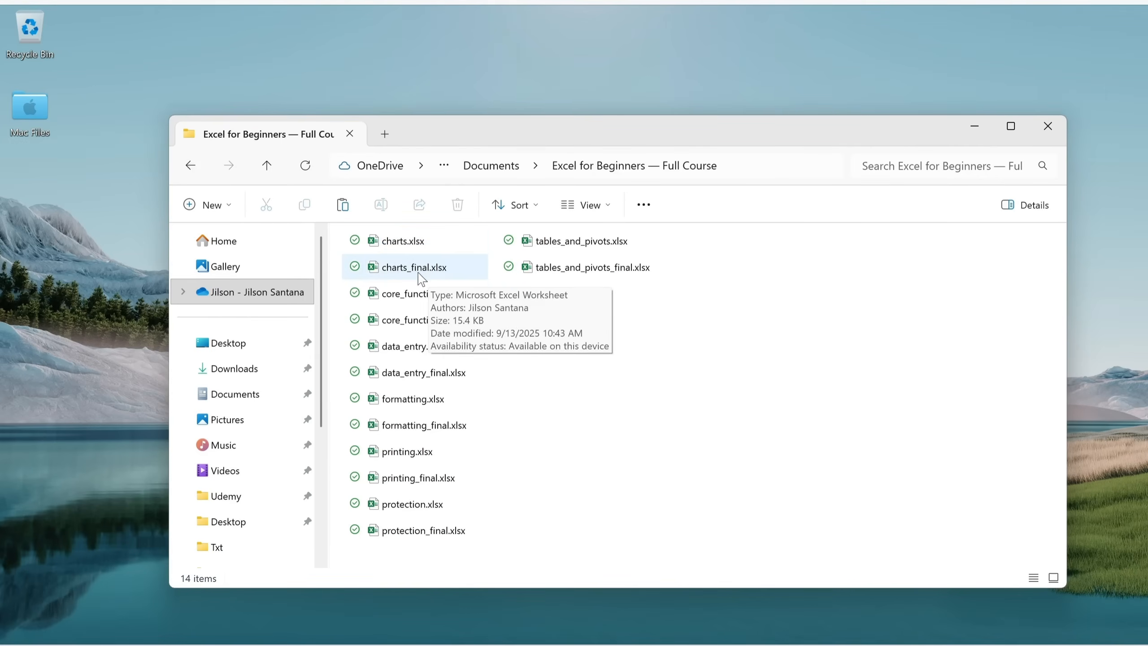
click(403, 250)
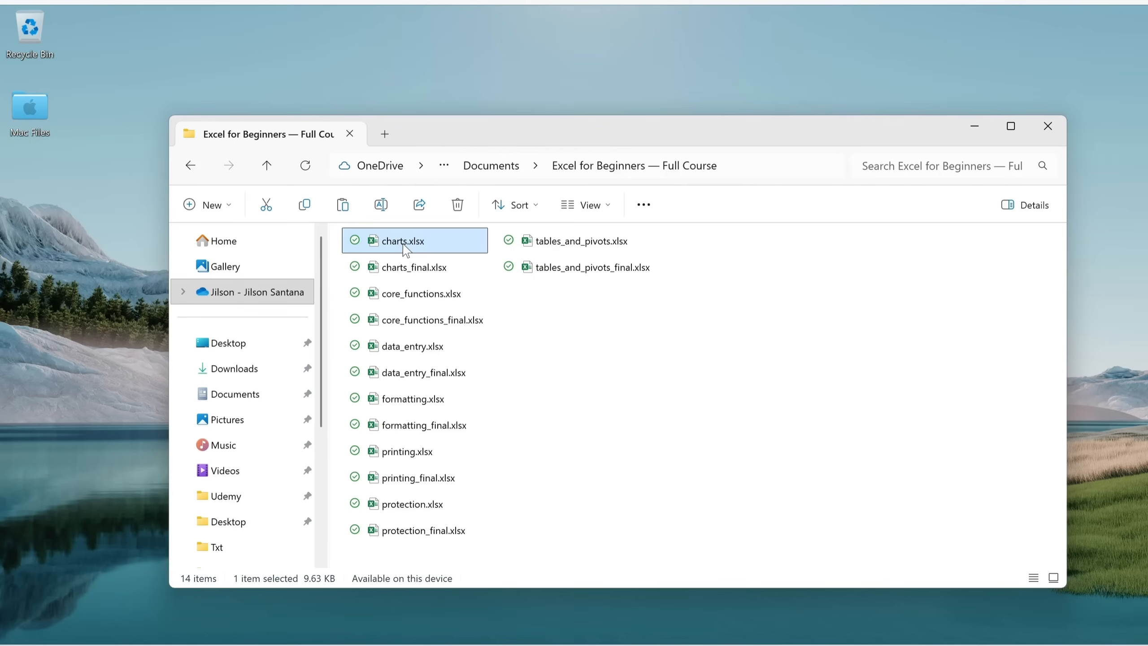
click(607, 253)
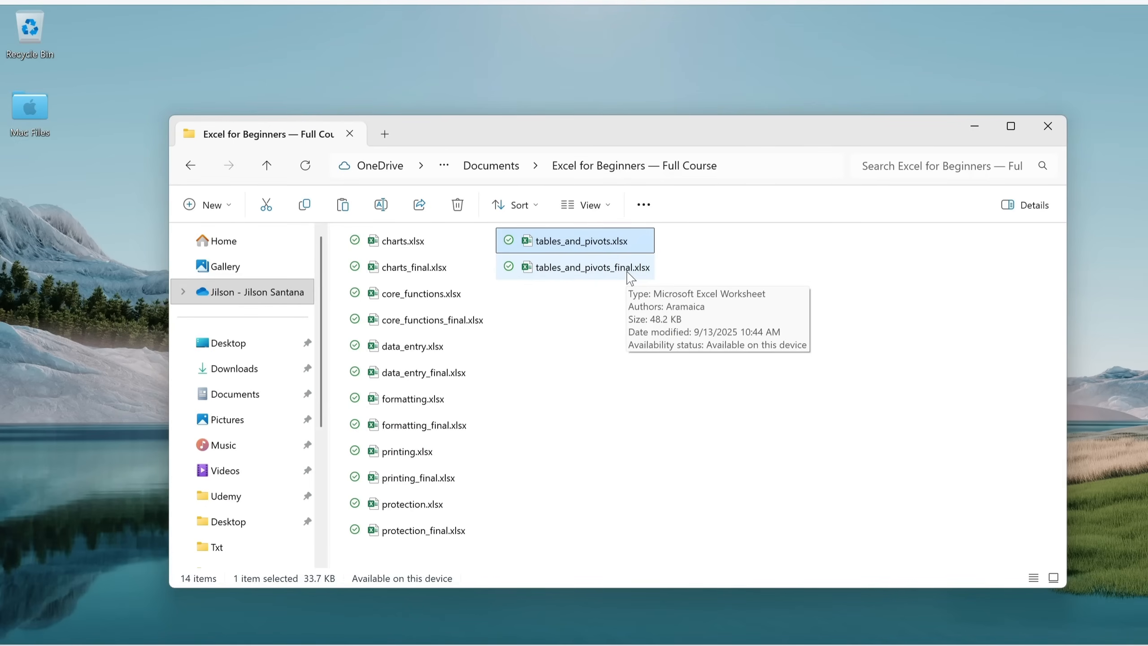
click(420, 348)
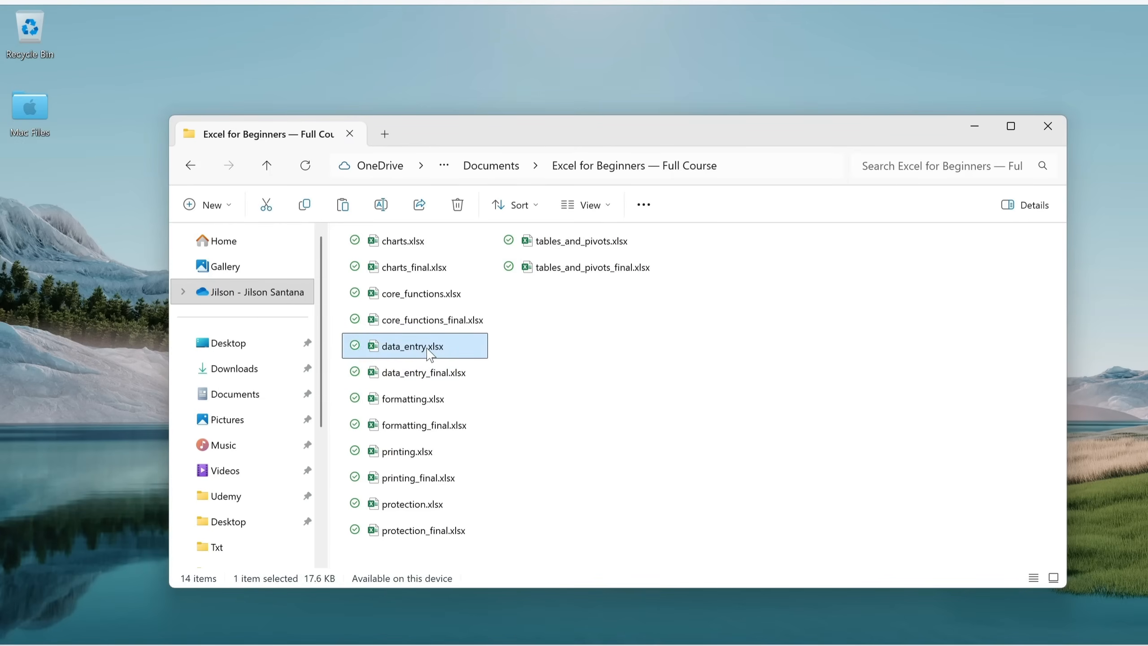
Open data_entry.xlsx, browse AutoFill, Dates and Times and Flash Fill, then select A2 on Entering Data.
double_click(417, 348)
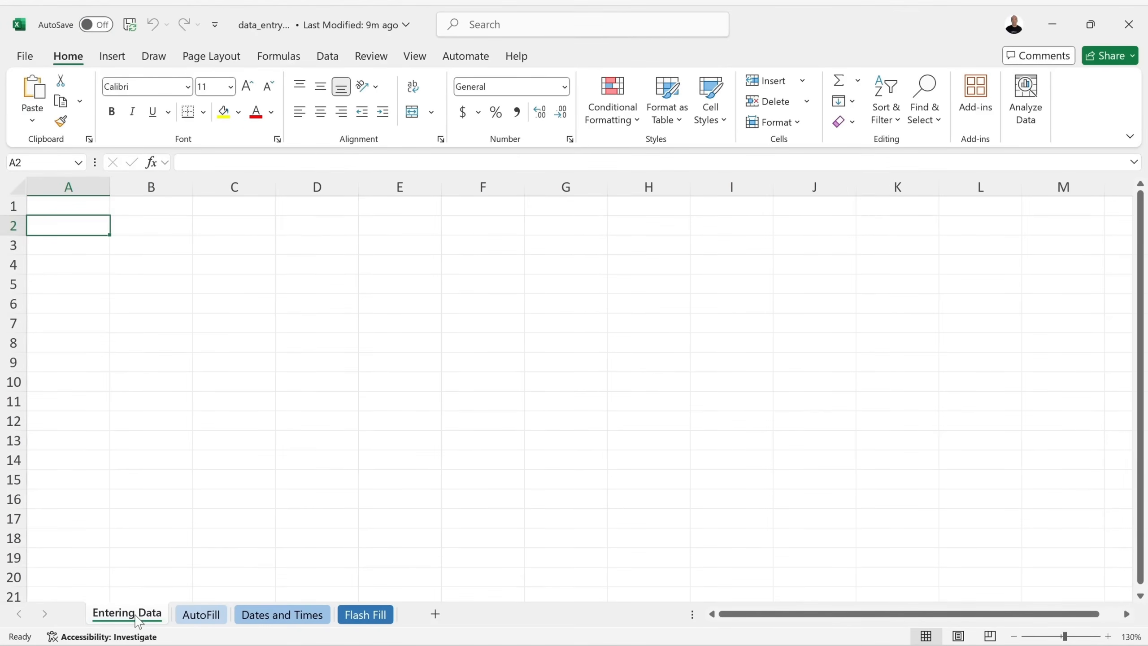
click(198, 615)
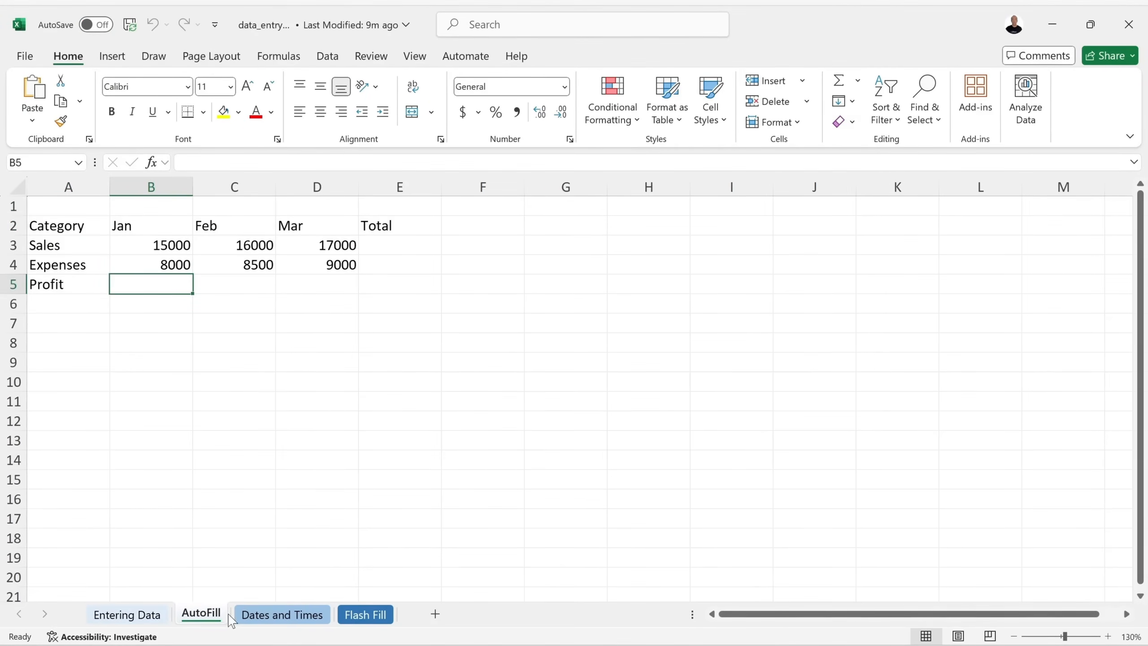
click(272, 619)
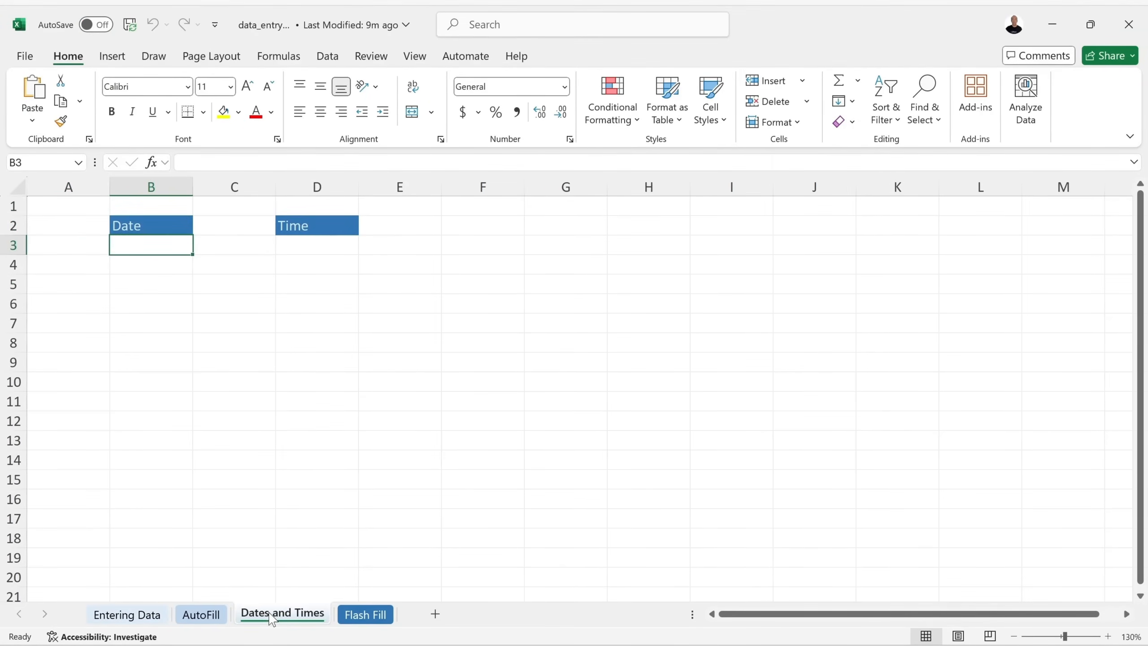
click(362, 615)
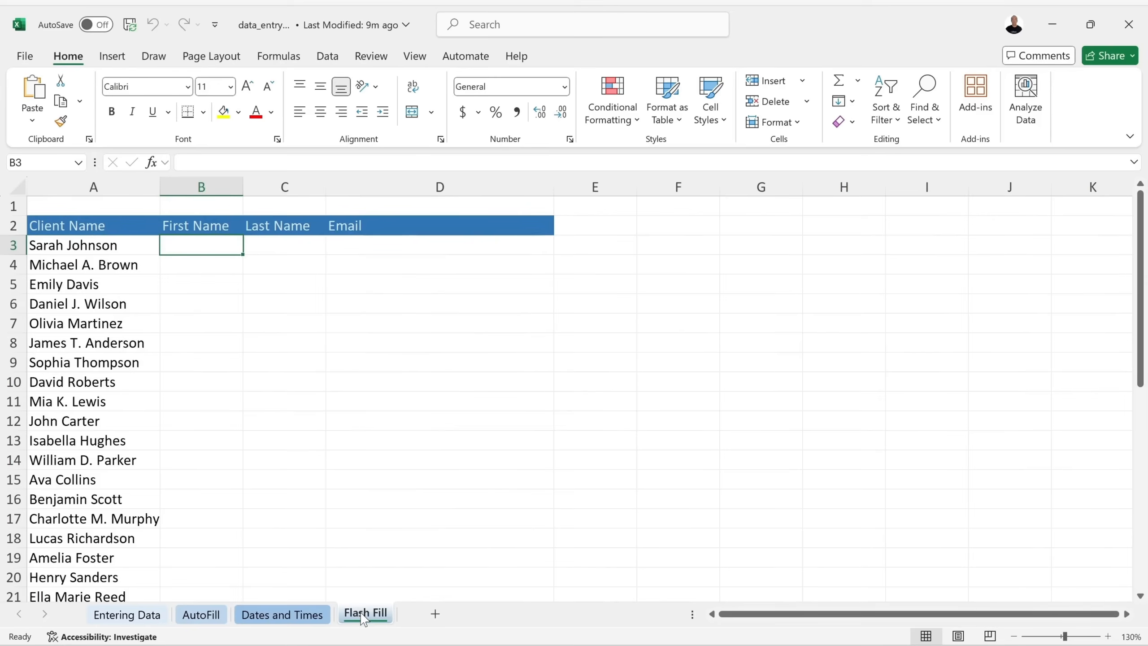
click(127, 615)
click(96, 229)
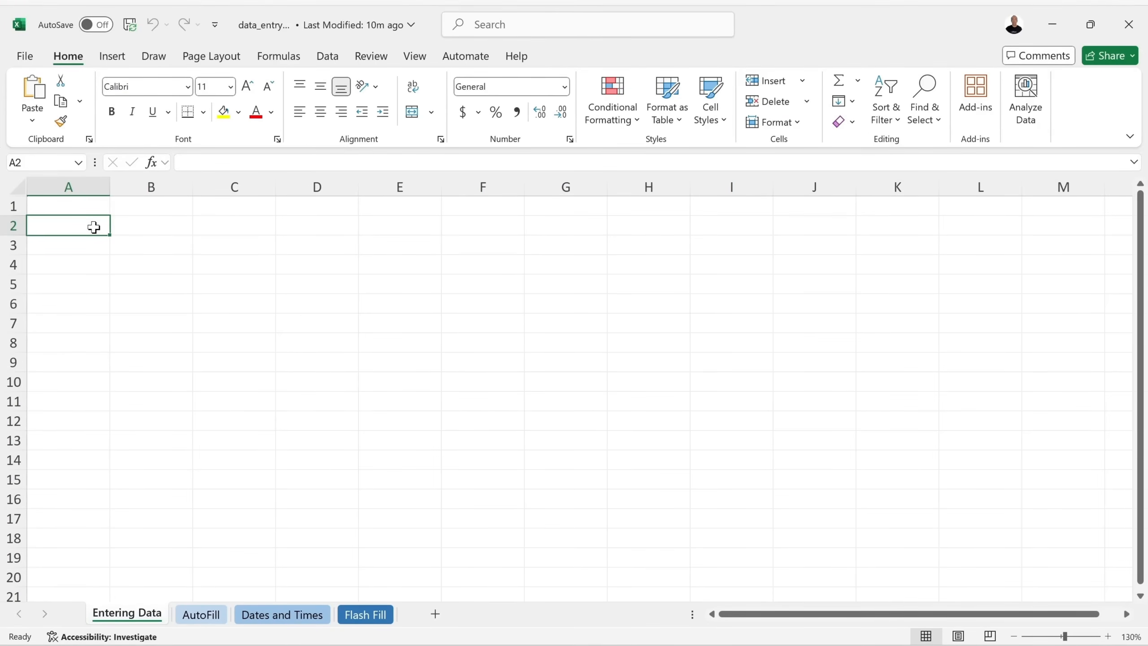
Enter Category, January, Fabruary, March and Total in cells A2 through E2.
text(Category)
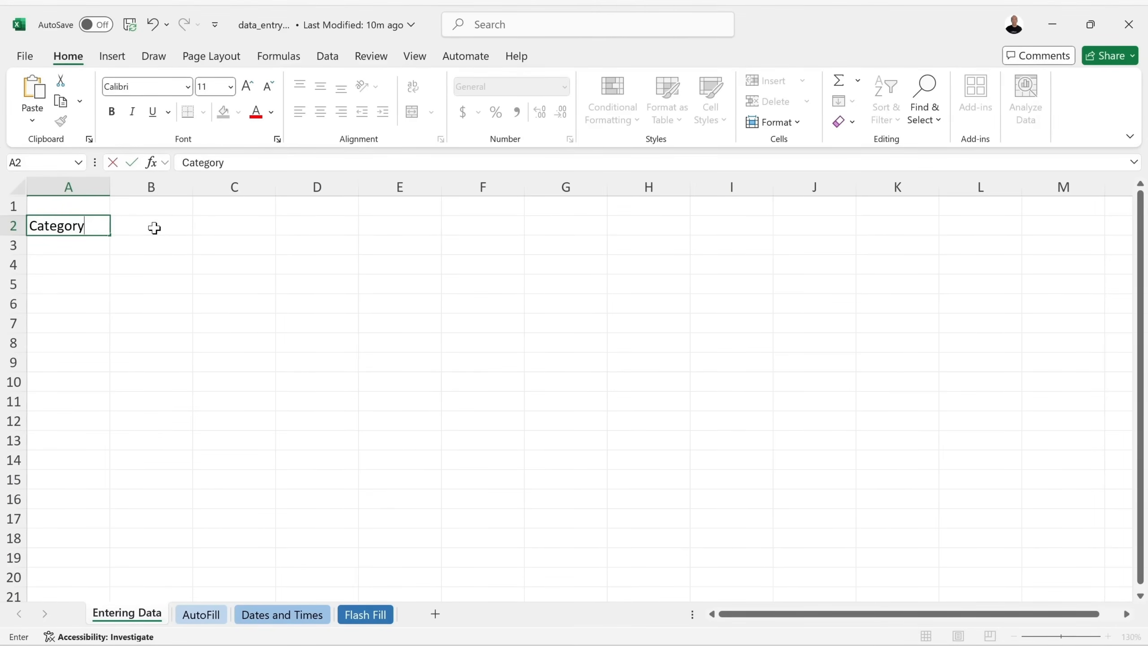
key(Return)
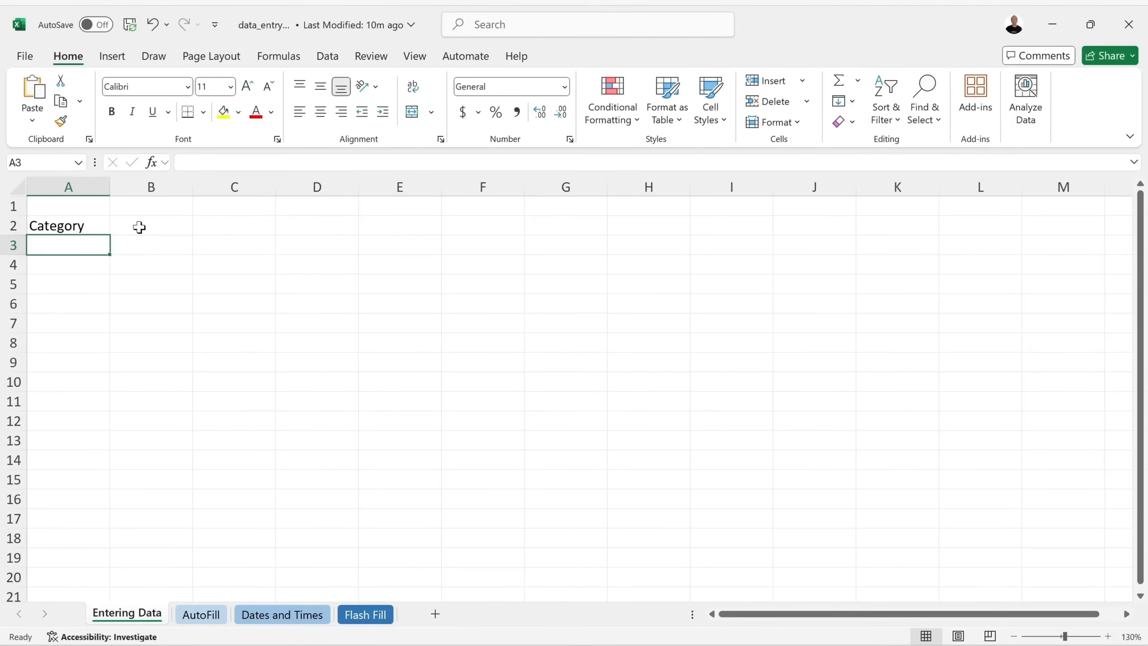
click(138, 227)
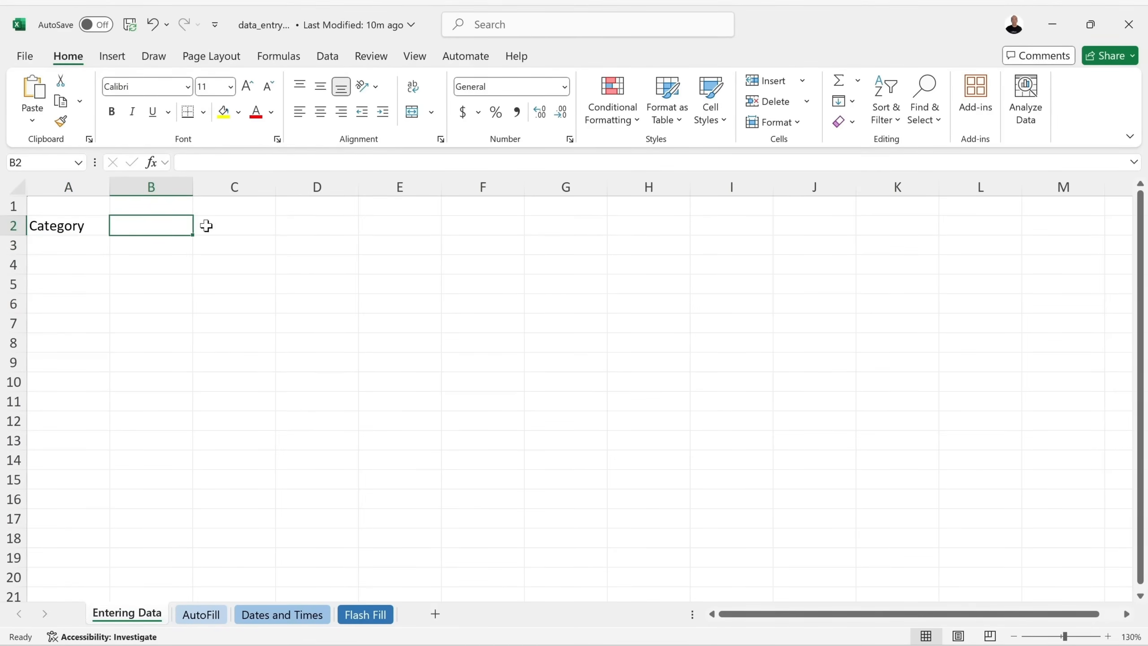
text(January)
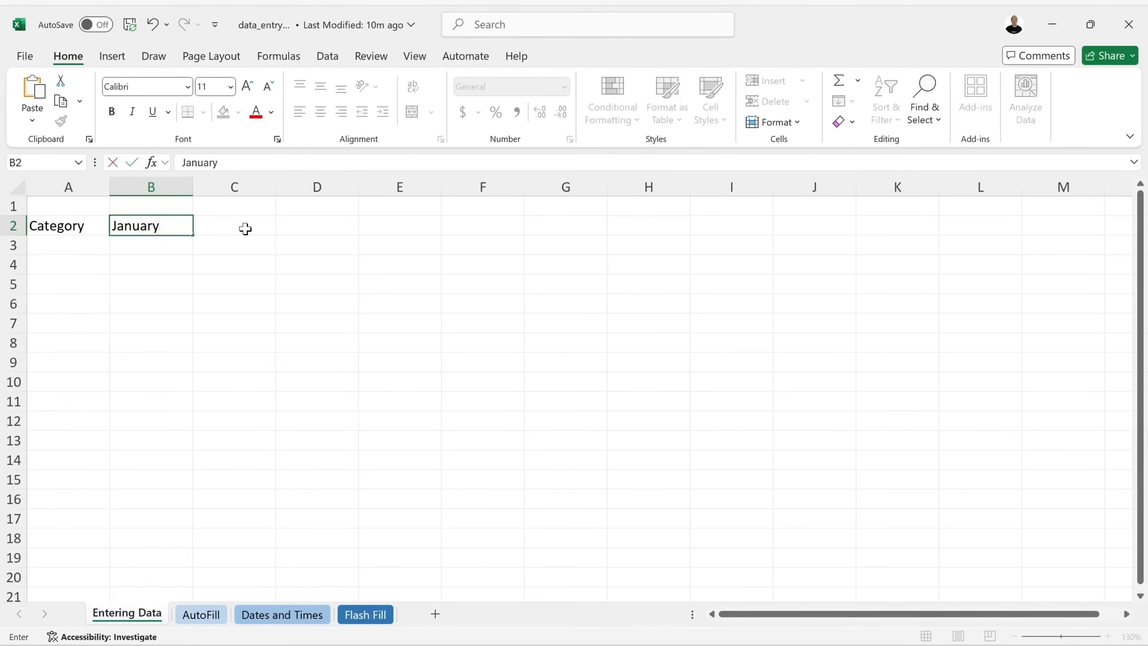
click(253, 230)
text(Fabruary)
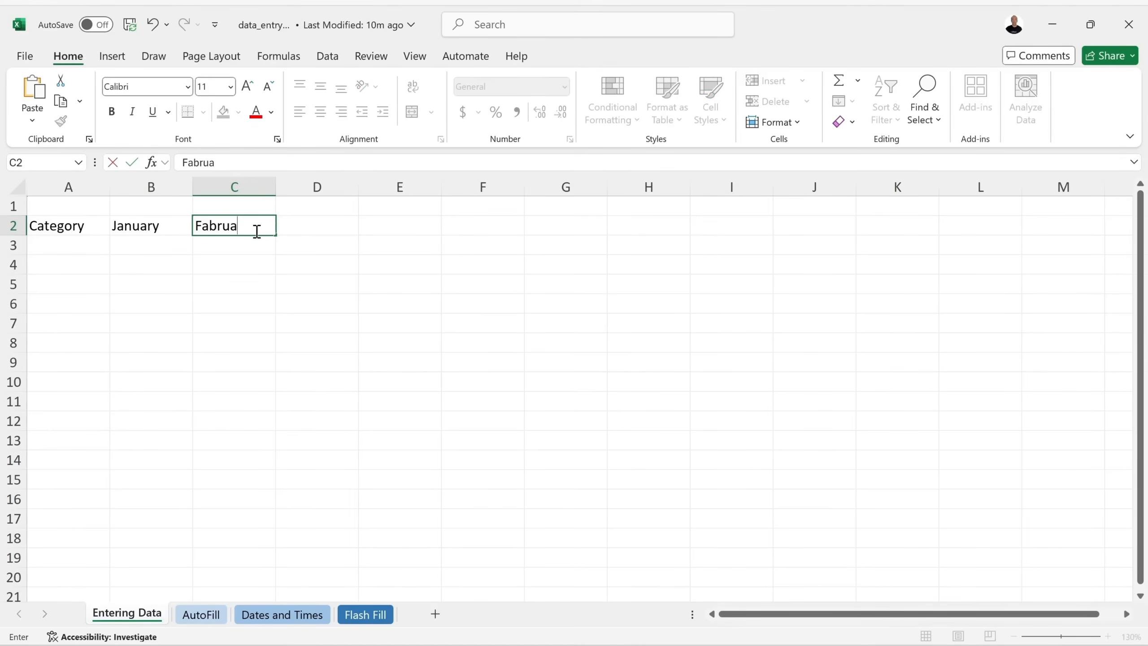
click(326, 228)
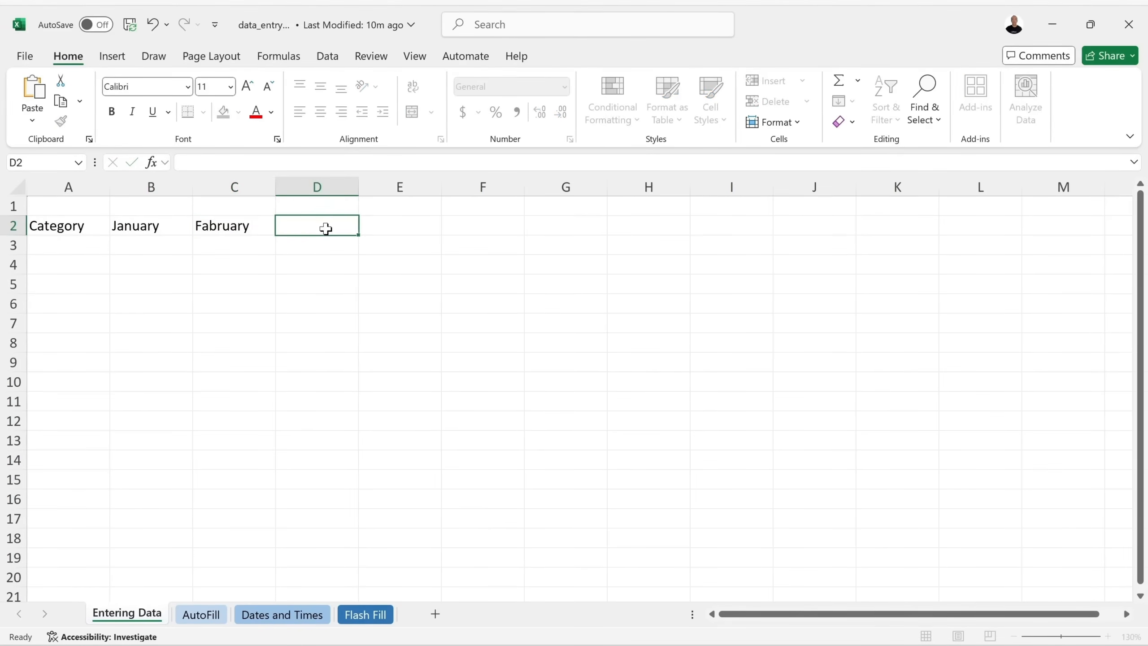
text(March)
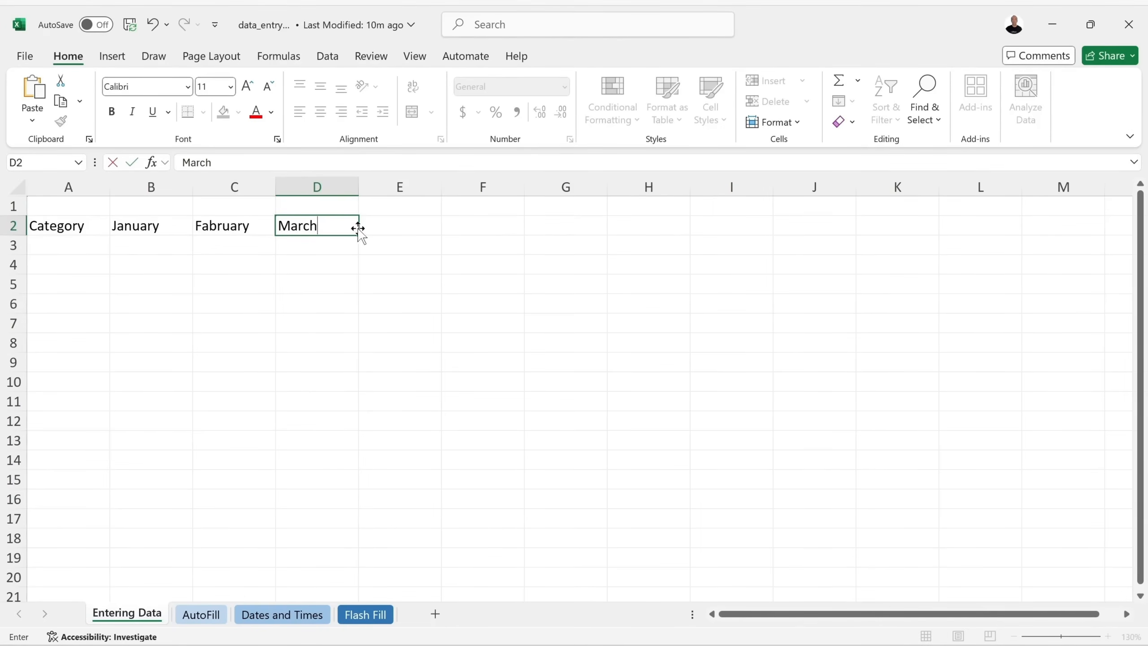
click(397, 228)
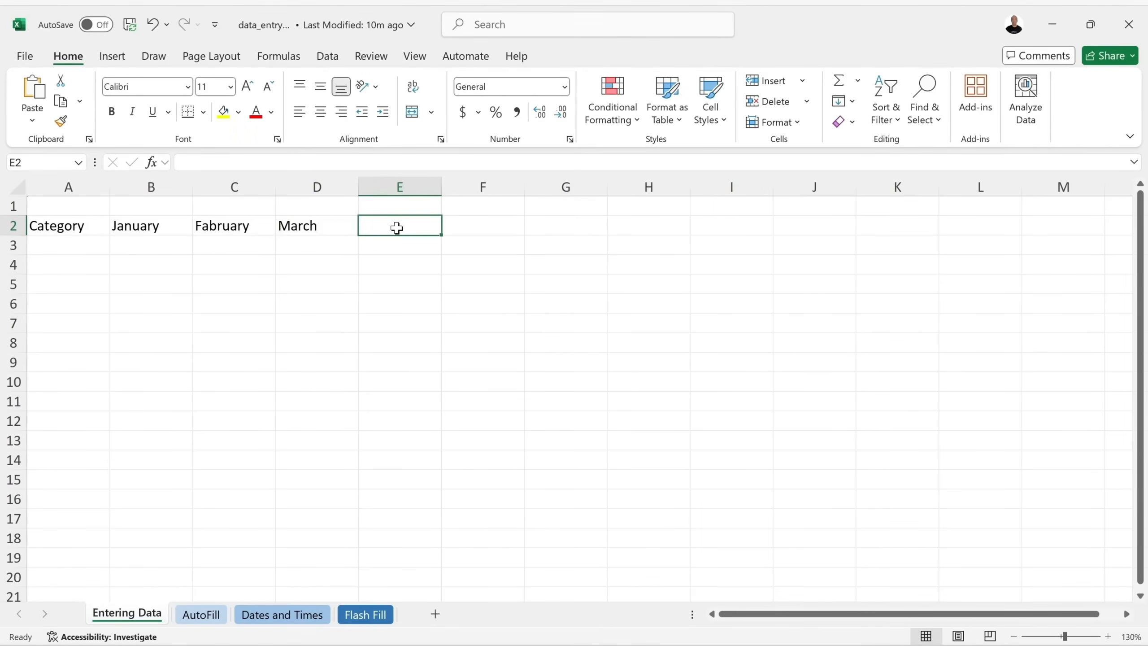
text(Total)
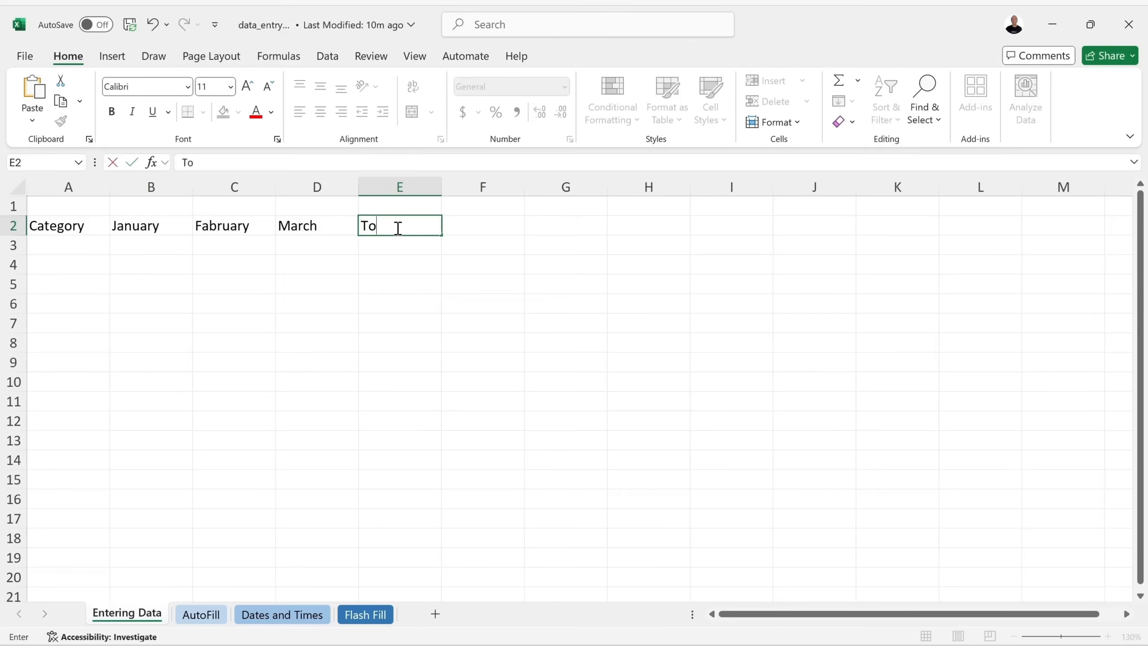
key(Return)
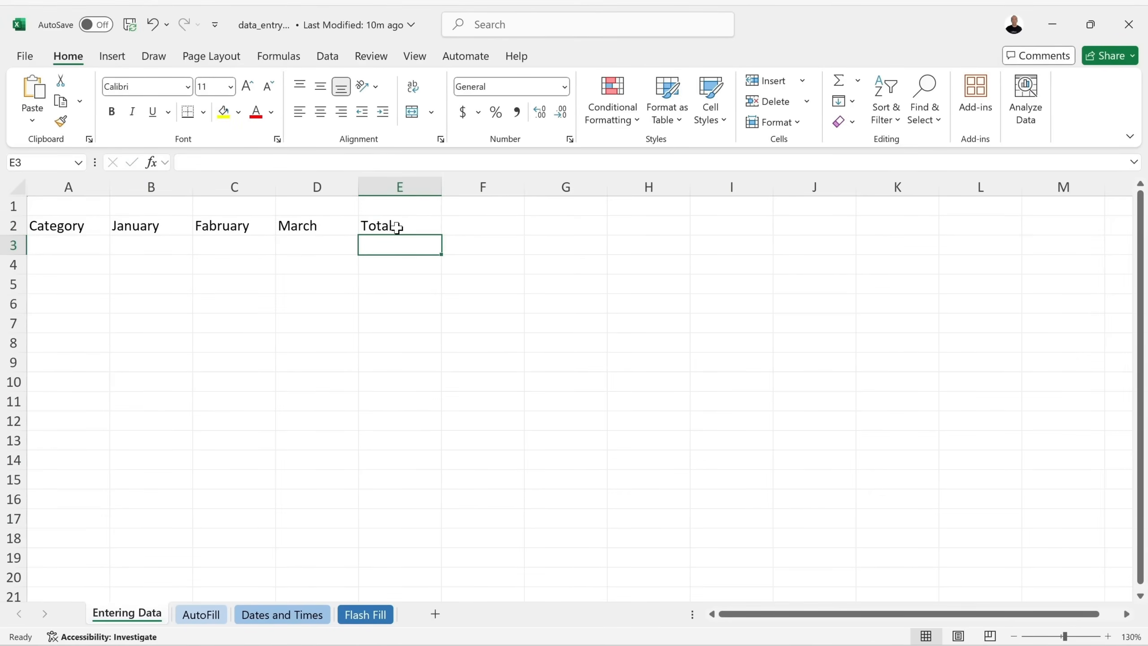
click(72, 245)
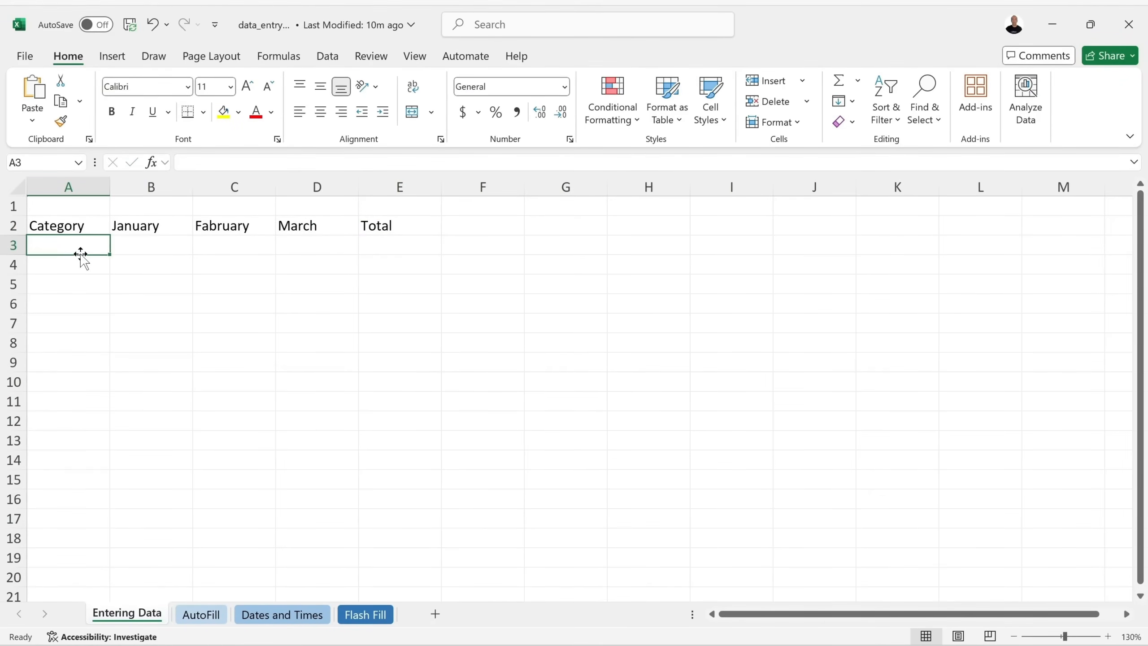
Enter the row labels Sales, expenses and Profit in A3 through A5.
text(Sales)
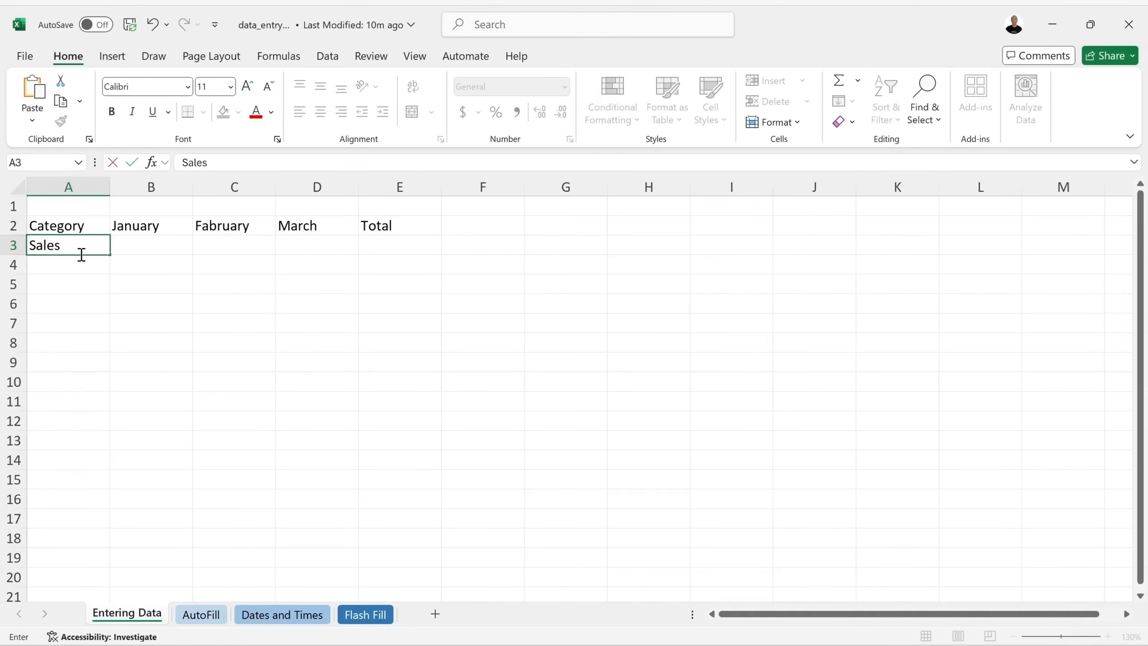
key(Return)
text(expenses)
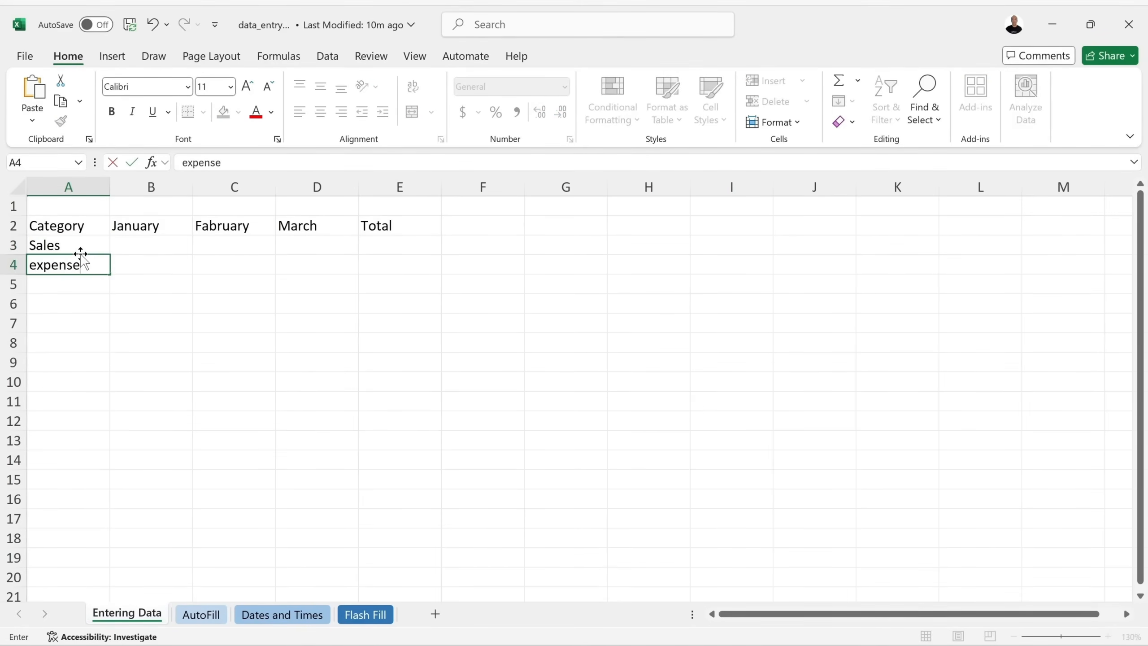
key(Return)
text(Profit)
key(Return)
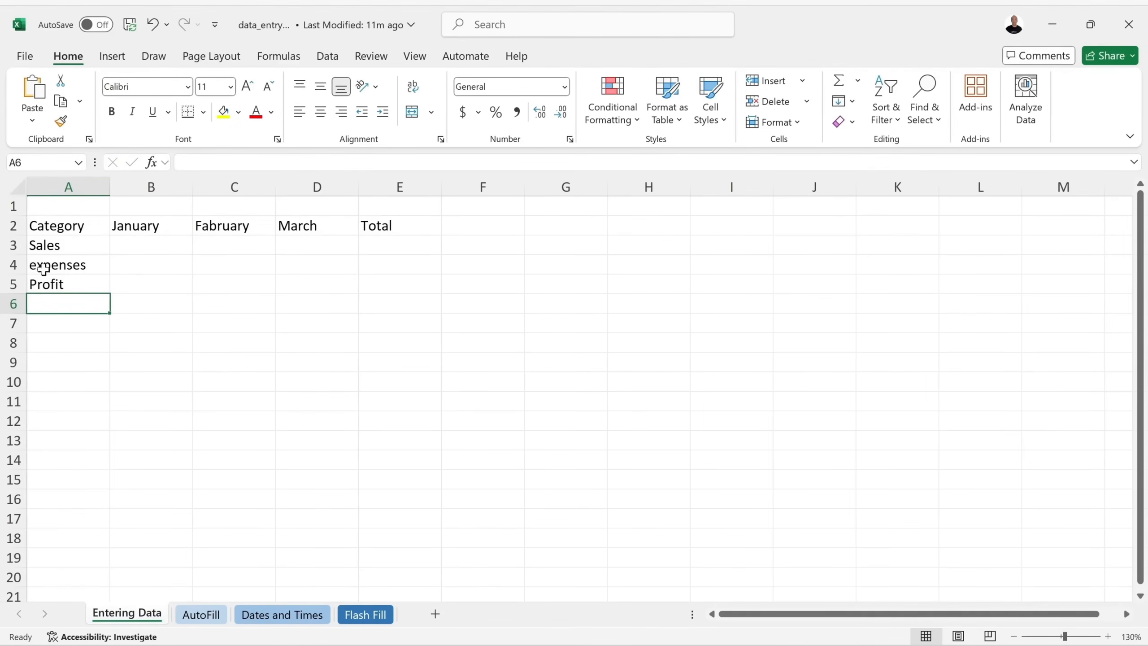
Edit A4 so the label reads 'Expenses' with a capital E.
double_click(89, 267)
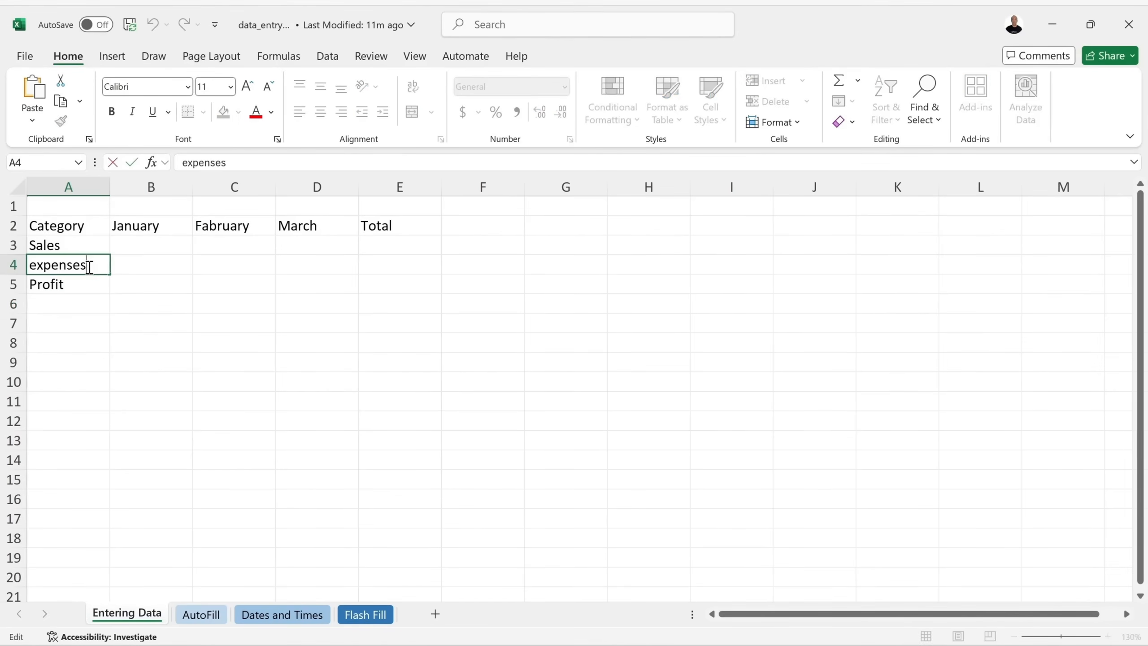
click(36, 265)
key(BackSpace)
text(E)
key(Return)
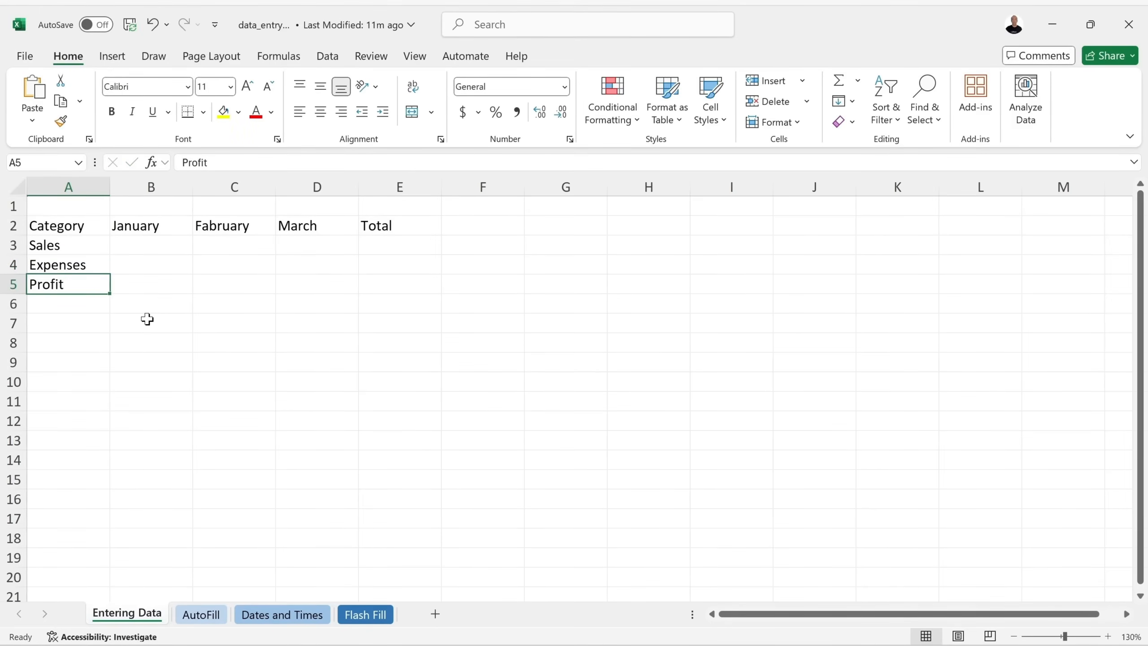
click(170, 270)
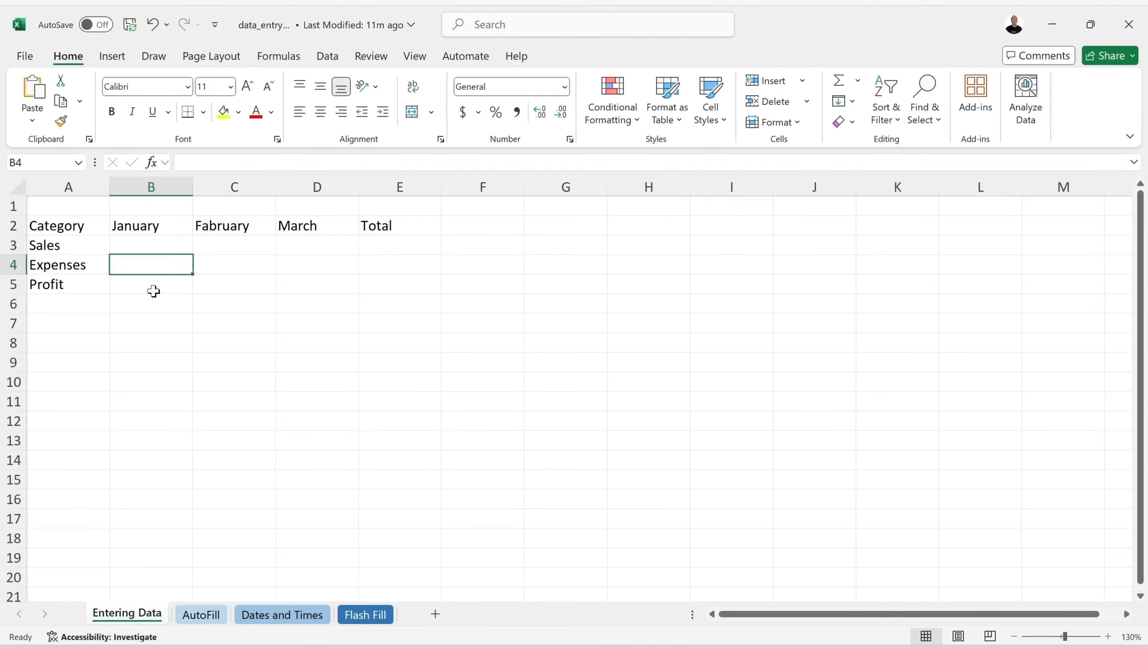
text(text)
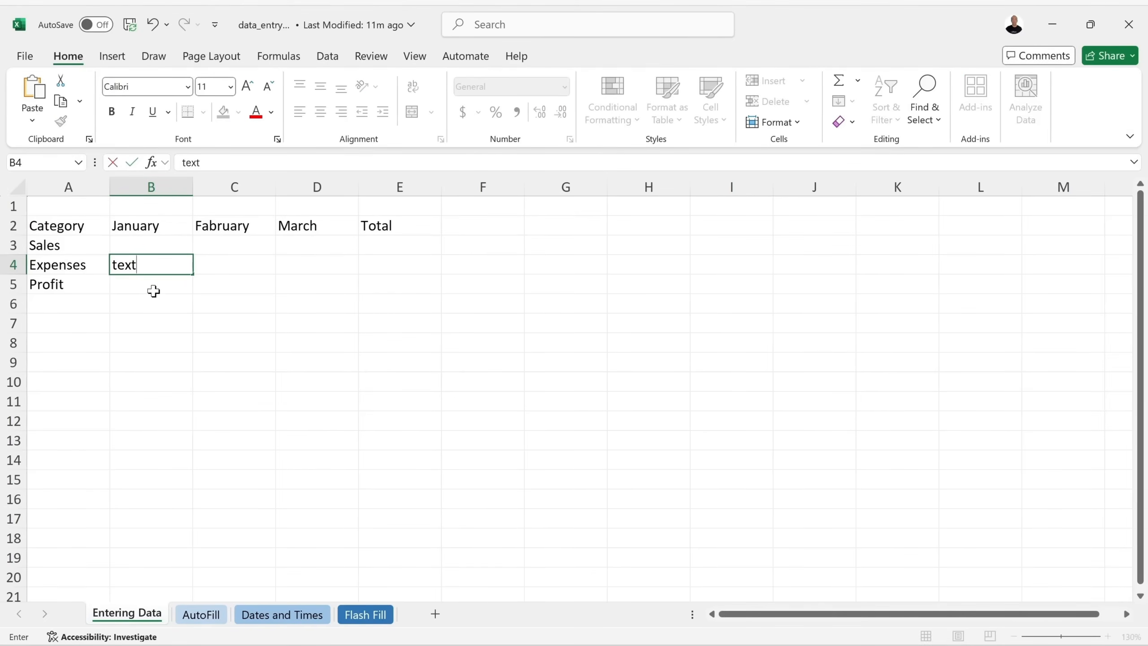
key(Return)
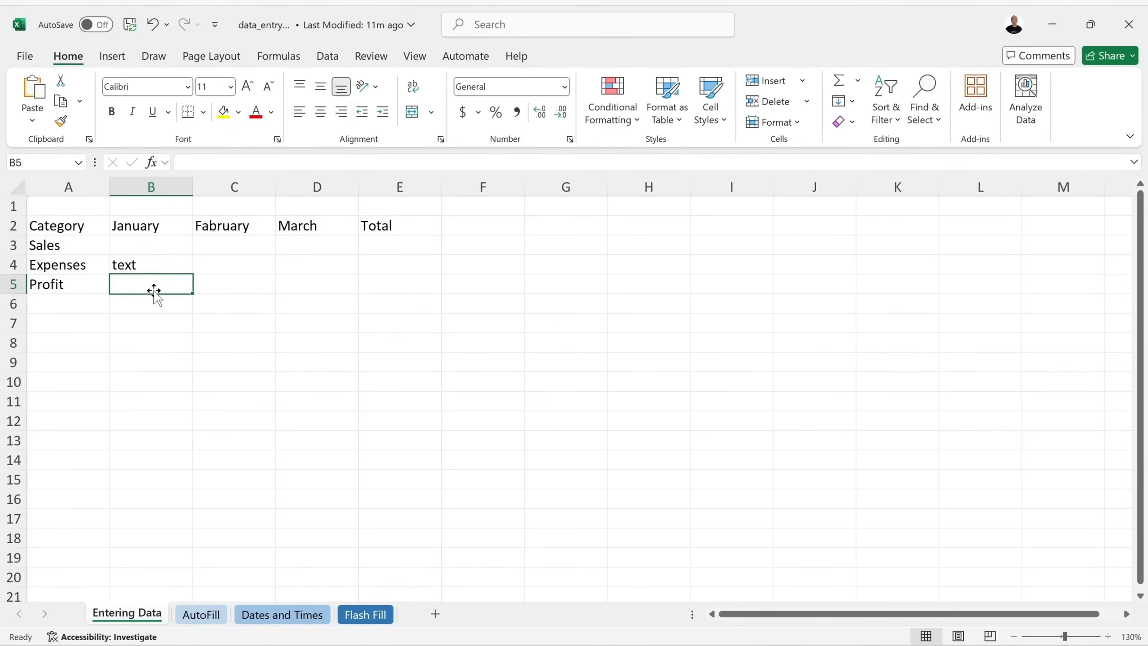
click(167, 264)
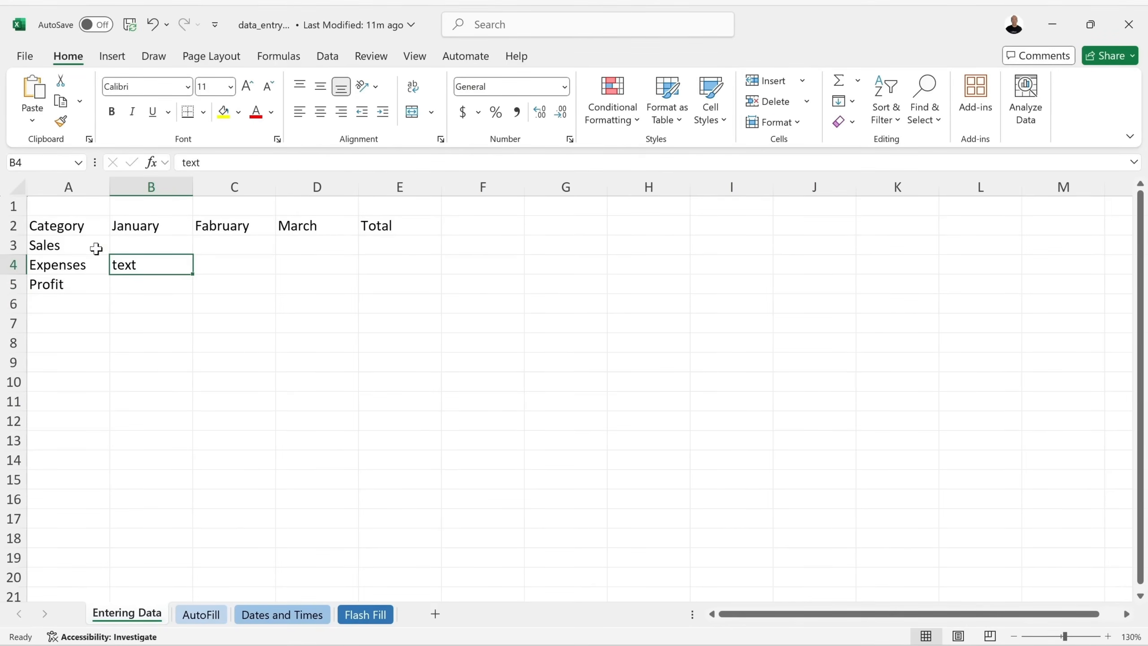
text(Sa)
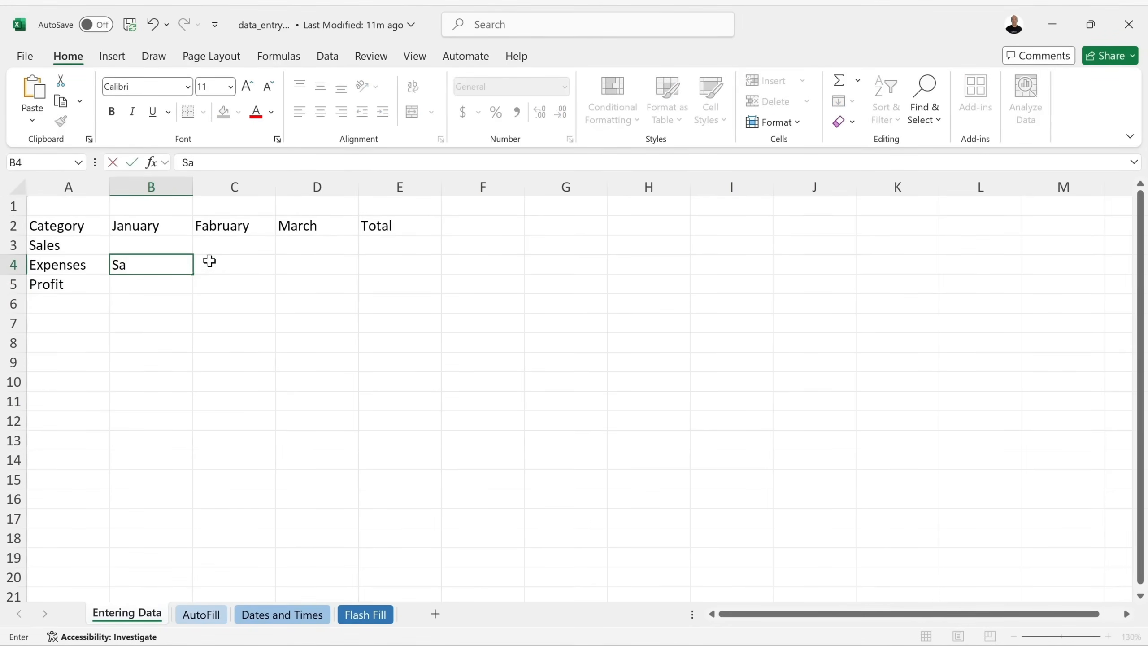
text(rt)
key(Return)
click(152, 266)
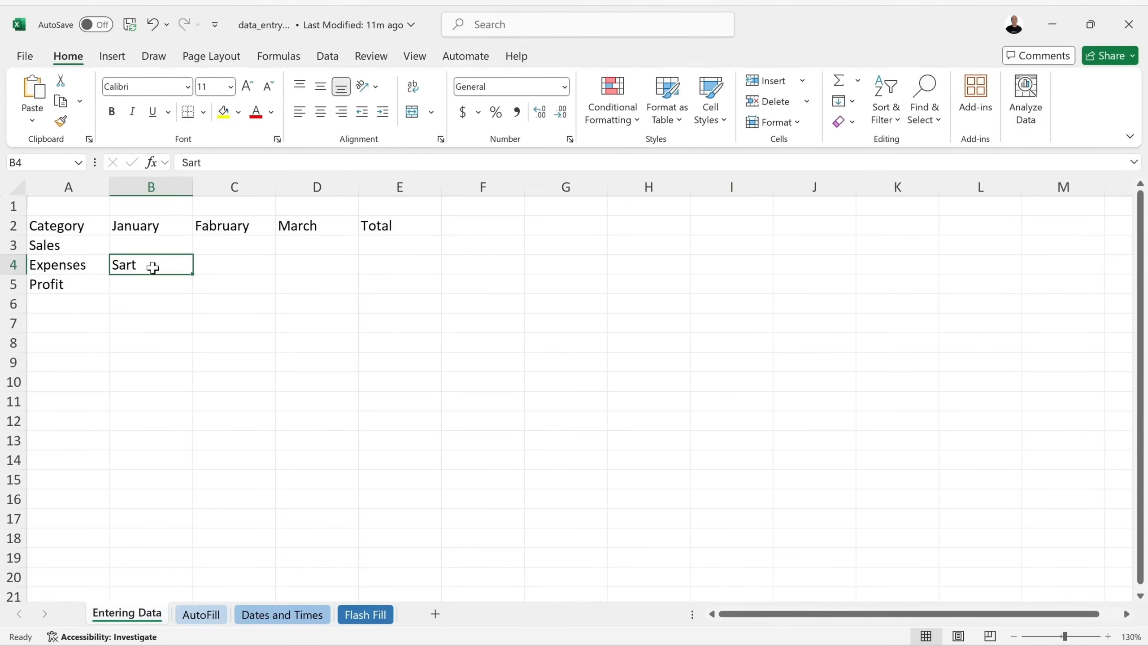
key(BackSpace)
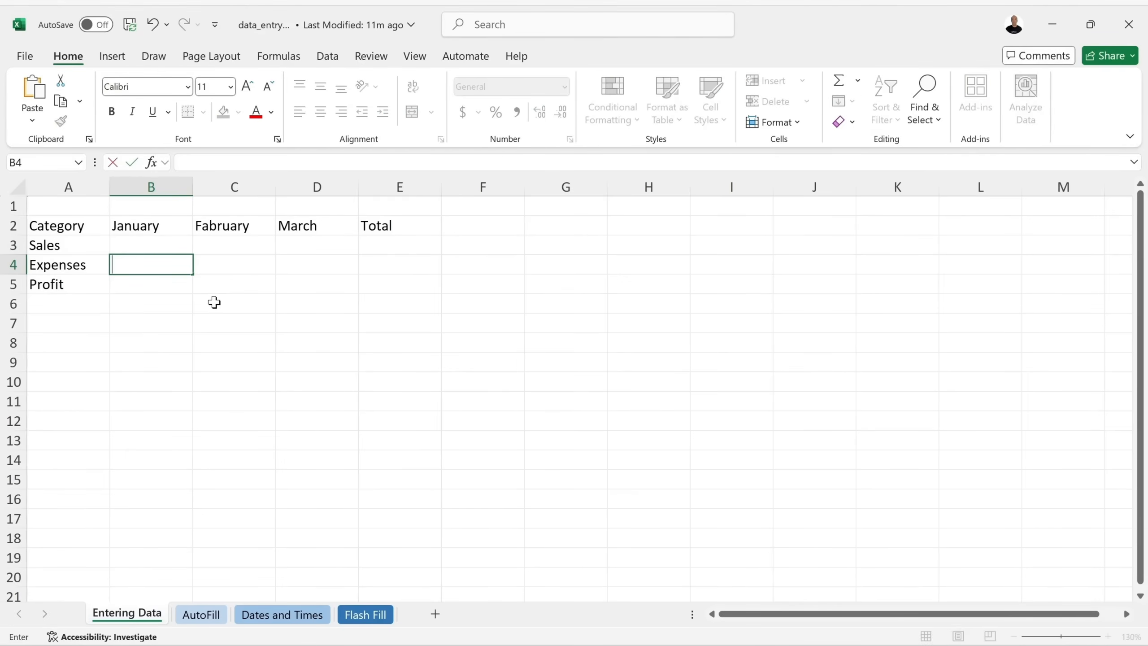
key(Return)
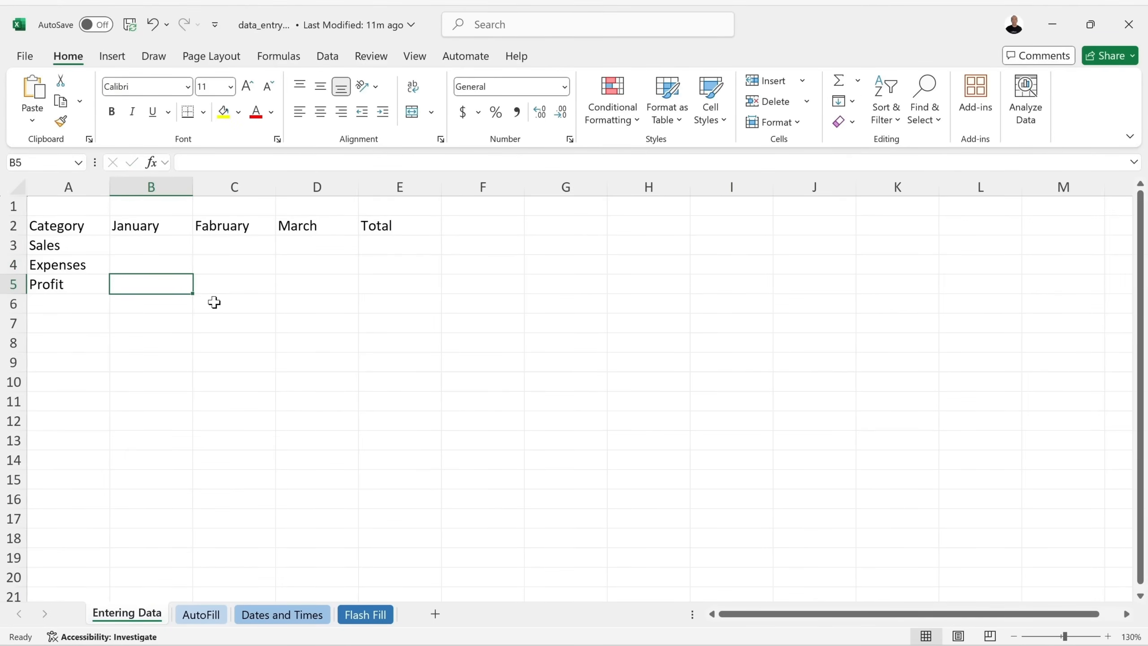
click(174, 265)
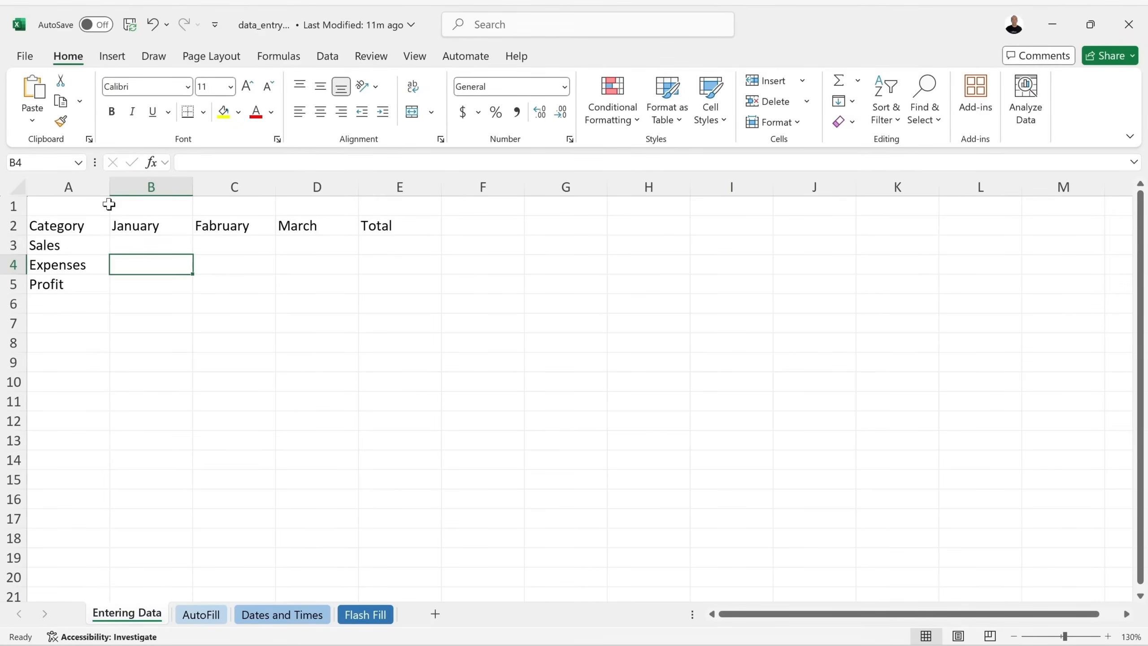
click(203, 222)
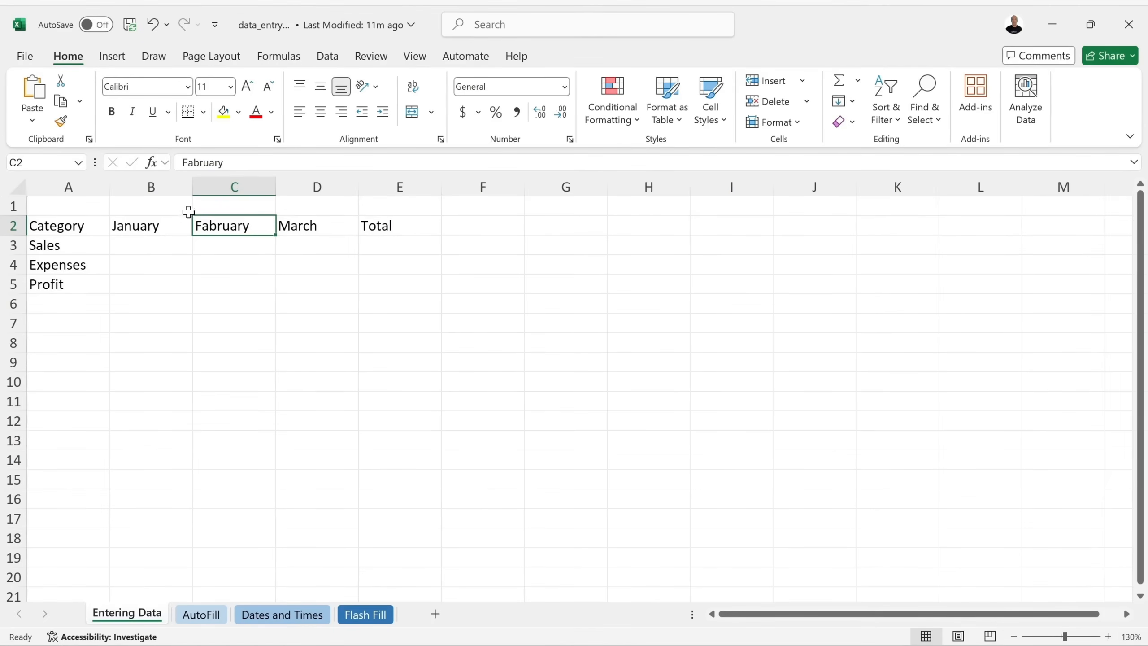
click(156, 248)
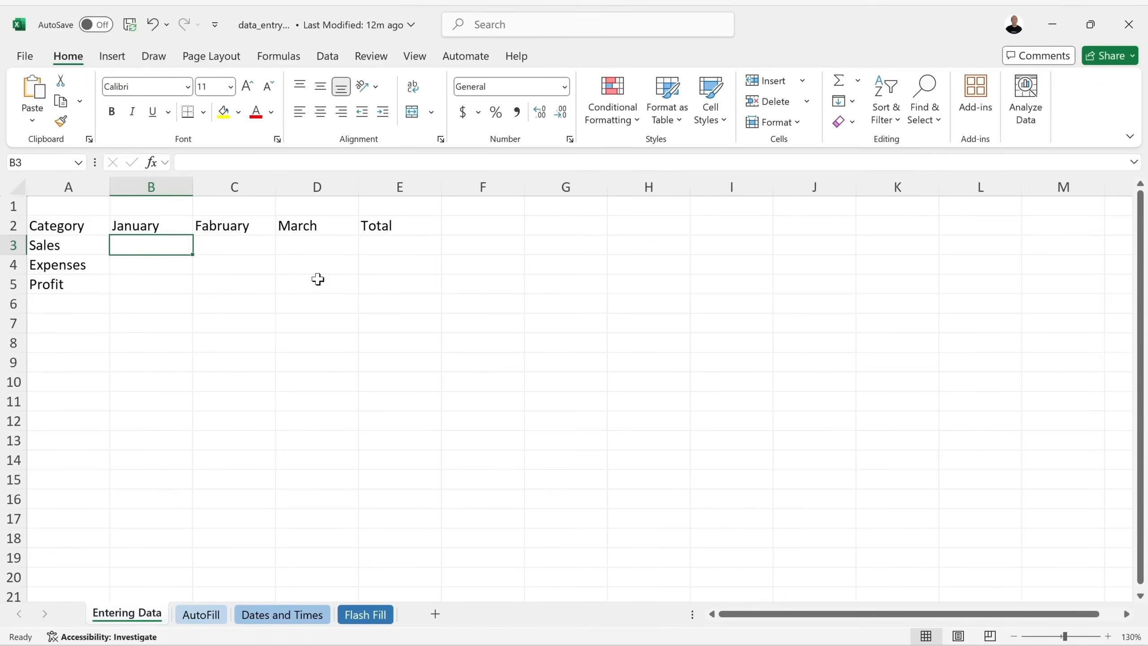
Enter Sales of 15000, 16000 and 17000 in B3 through D3.
text(15000)
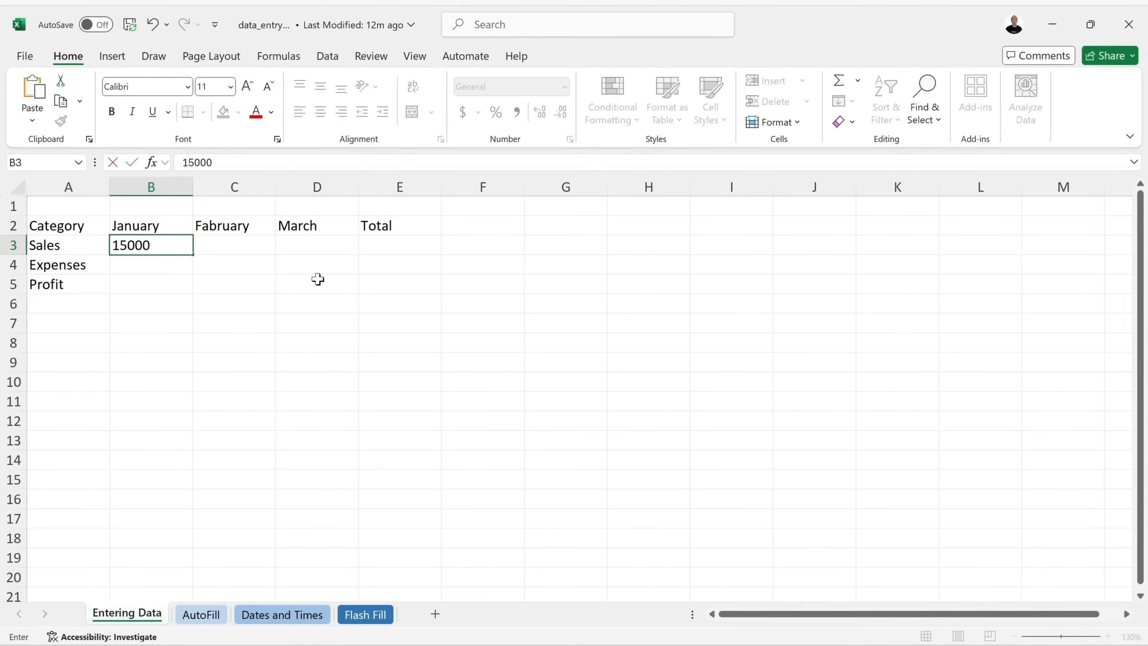
key(Tab)
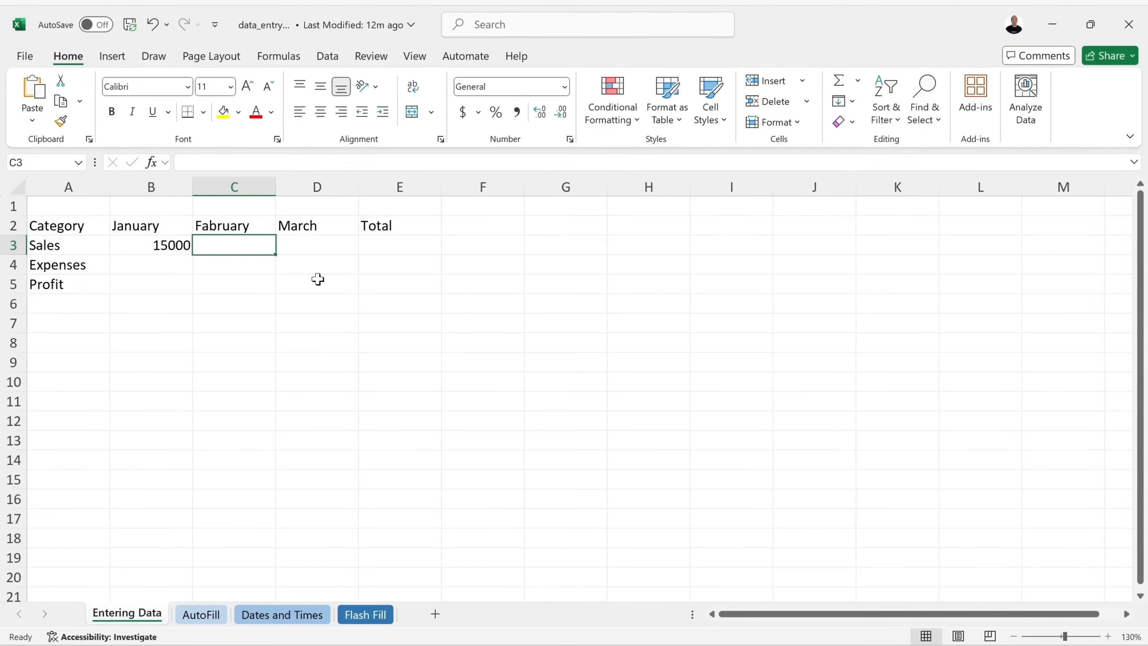
text(16000)
key(Tab)
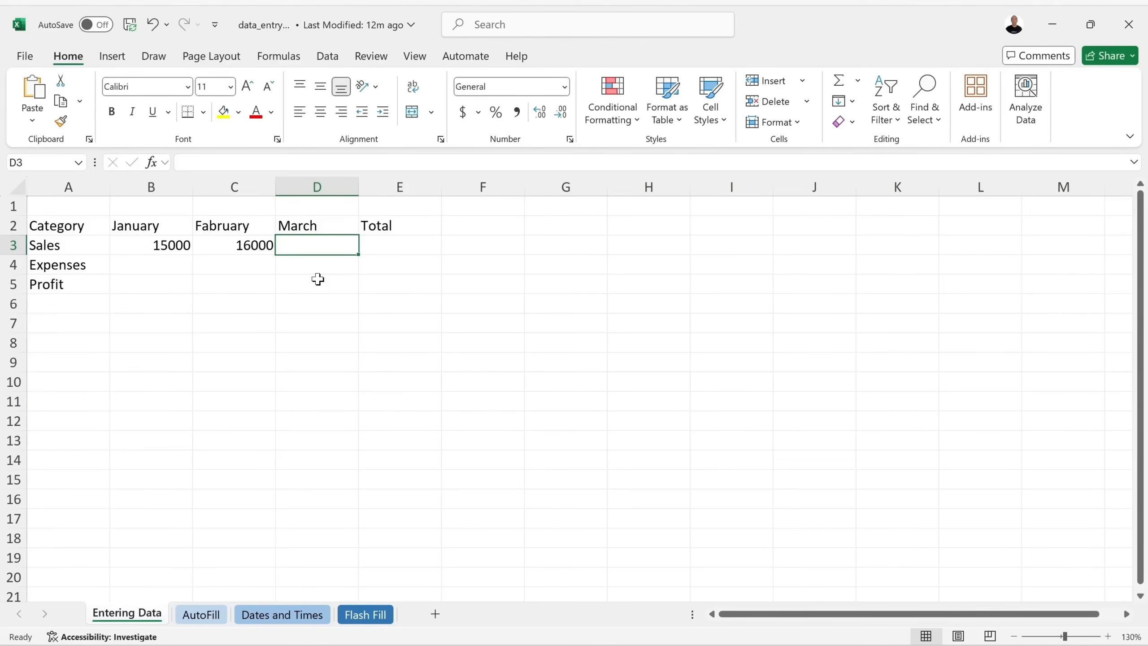
text(17000)
key(Down)
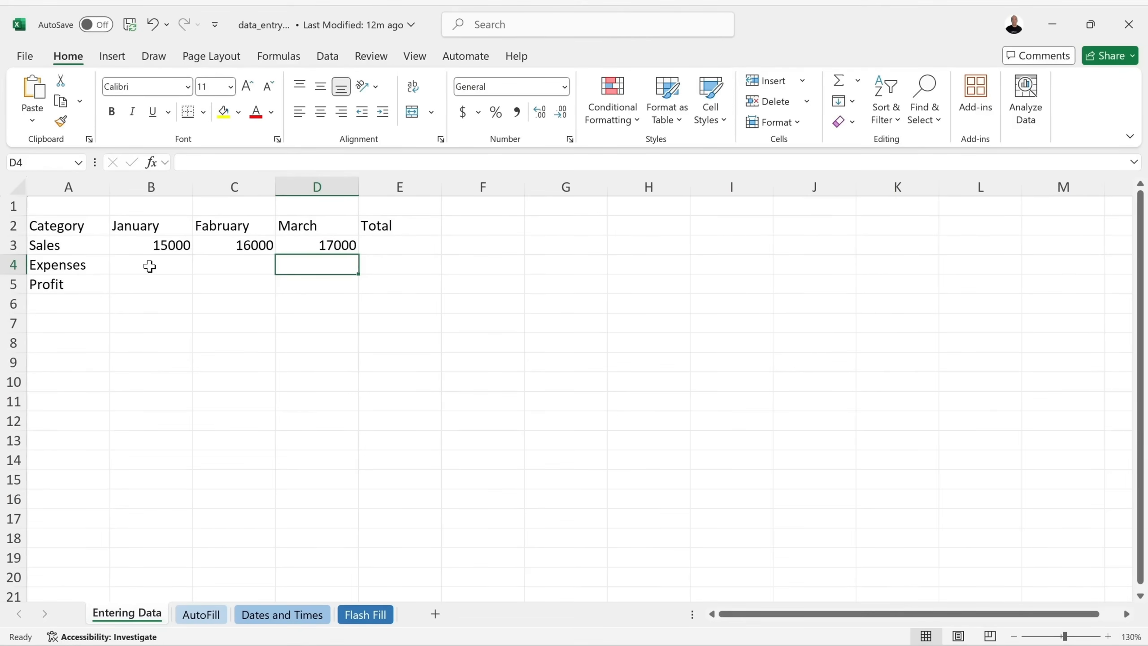
Enter January expenses in B4, correcting the mistyped 800O to 8000.
click(135, 265)
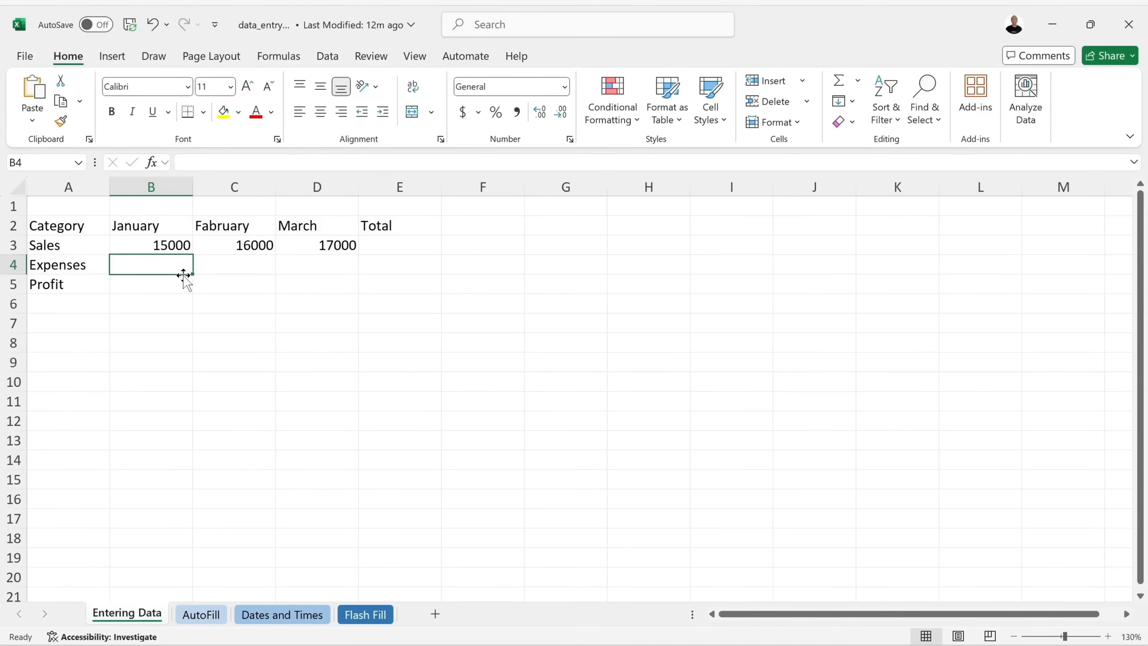
text(800)
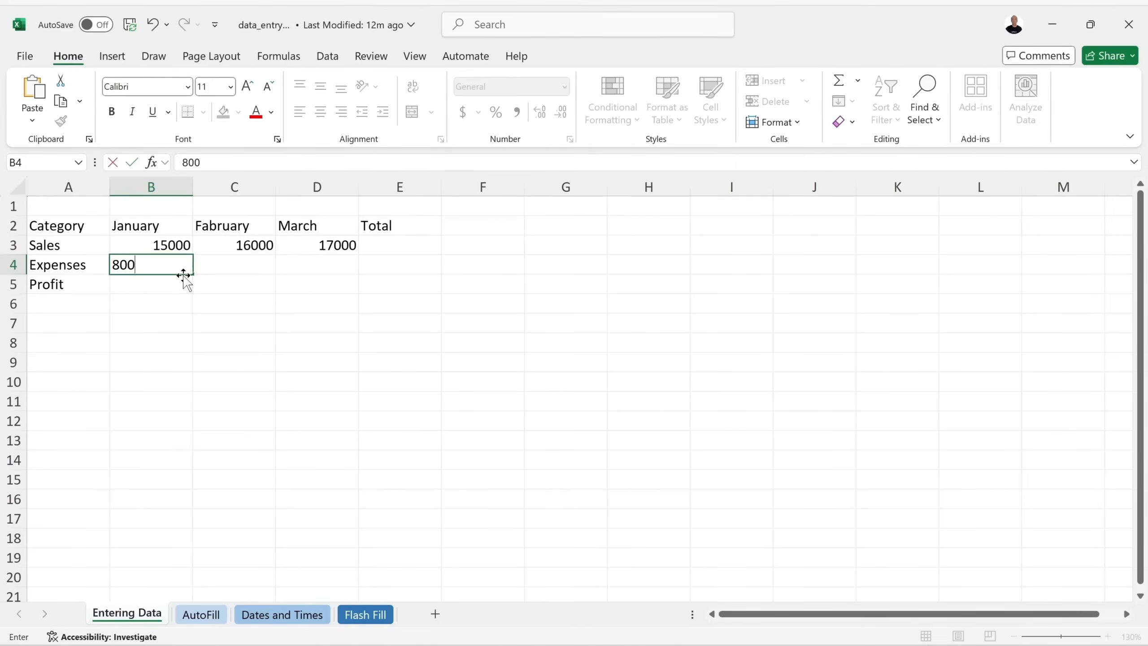
text(O)
key(Return)
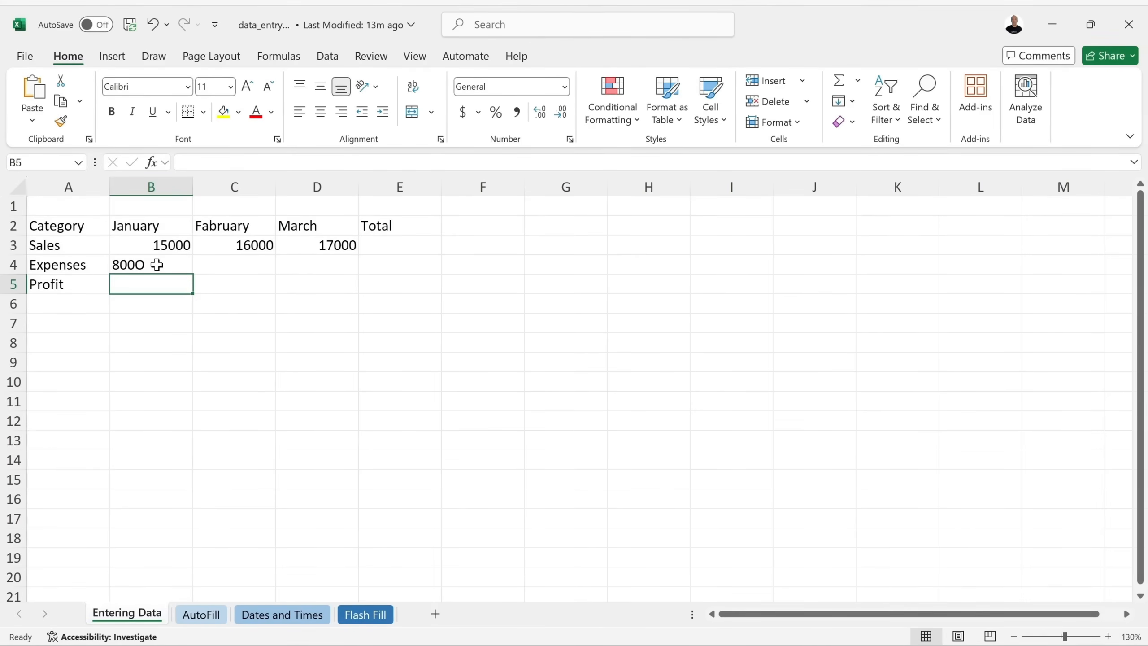
double_click(157, 265)
key(BackSpace)
text(0)
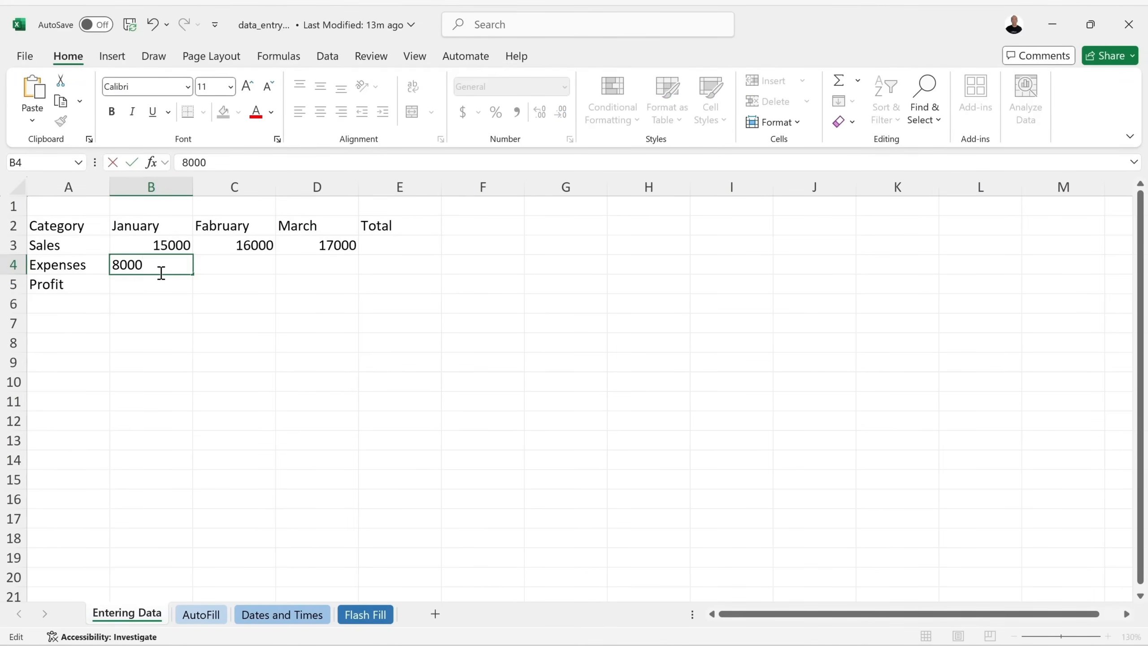
key(Return)
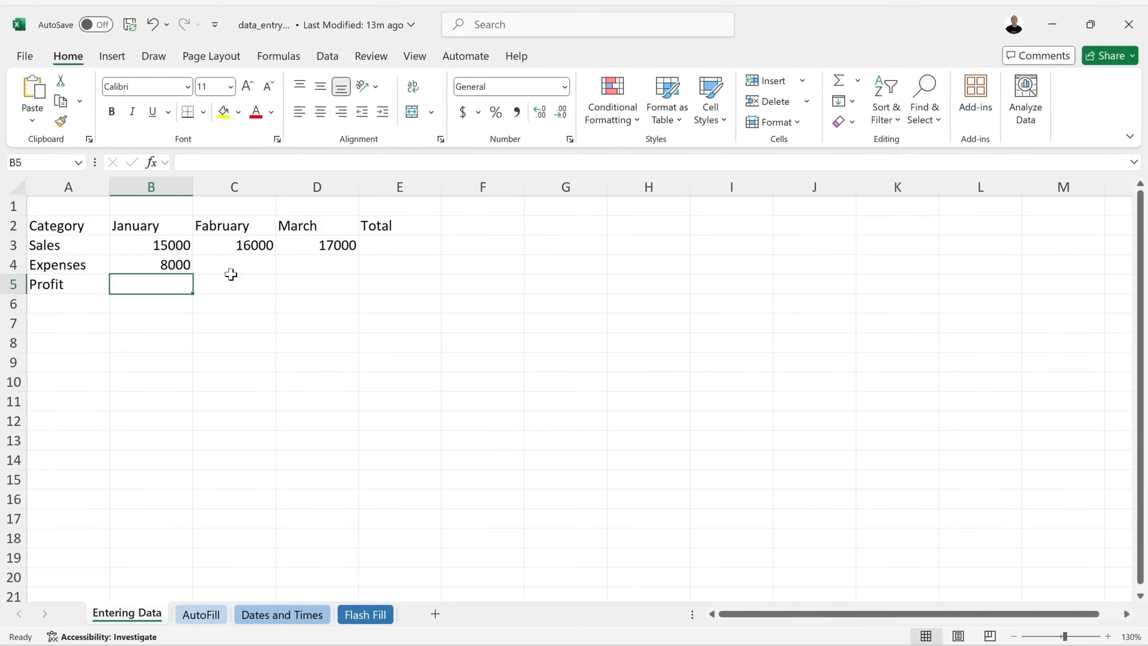
Enter February and March expenses of 8500 and 9000 in C4 and D4.
click(262, 262)
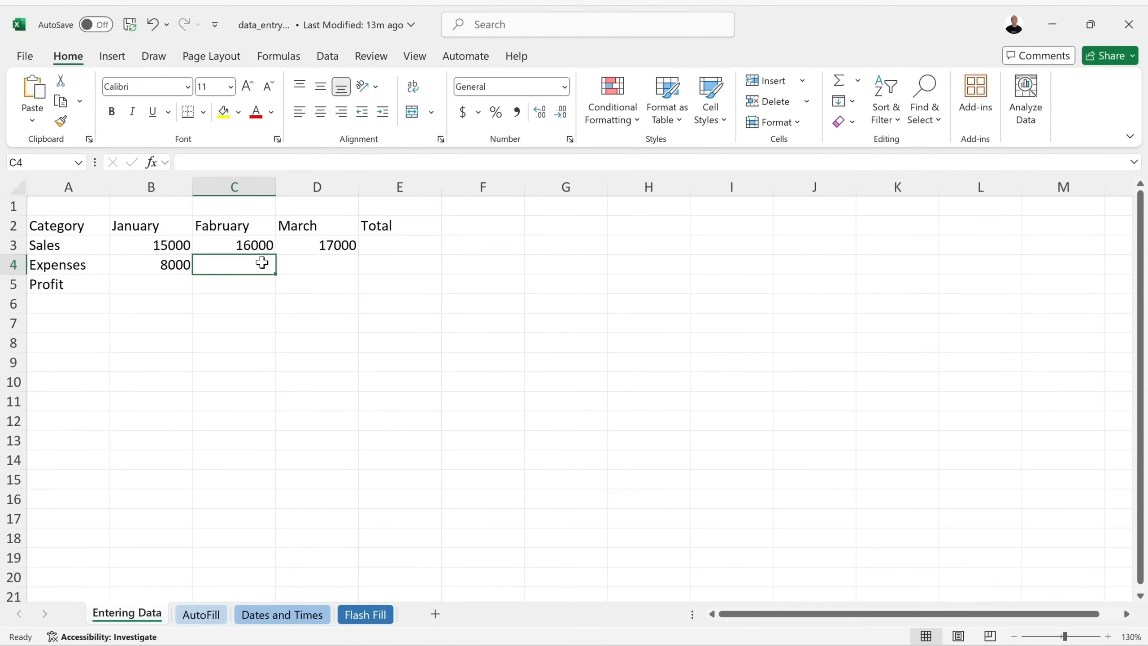
text(8500)
key(Tab)
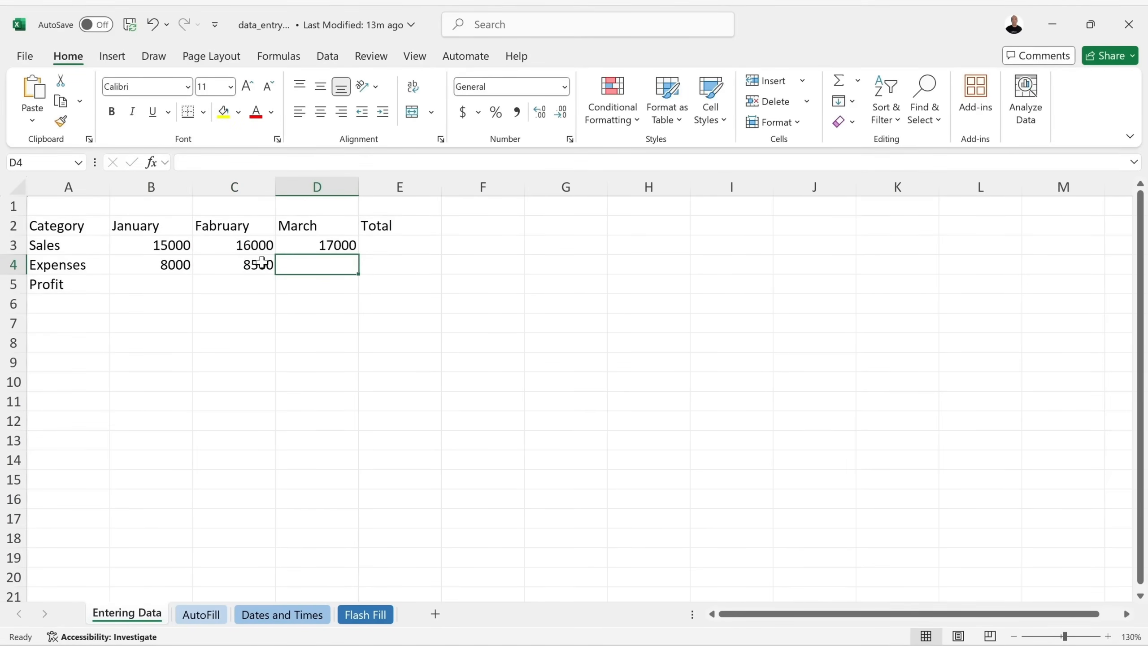
text(9000)
key(ctrl+Return)
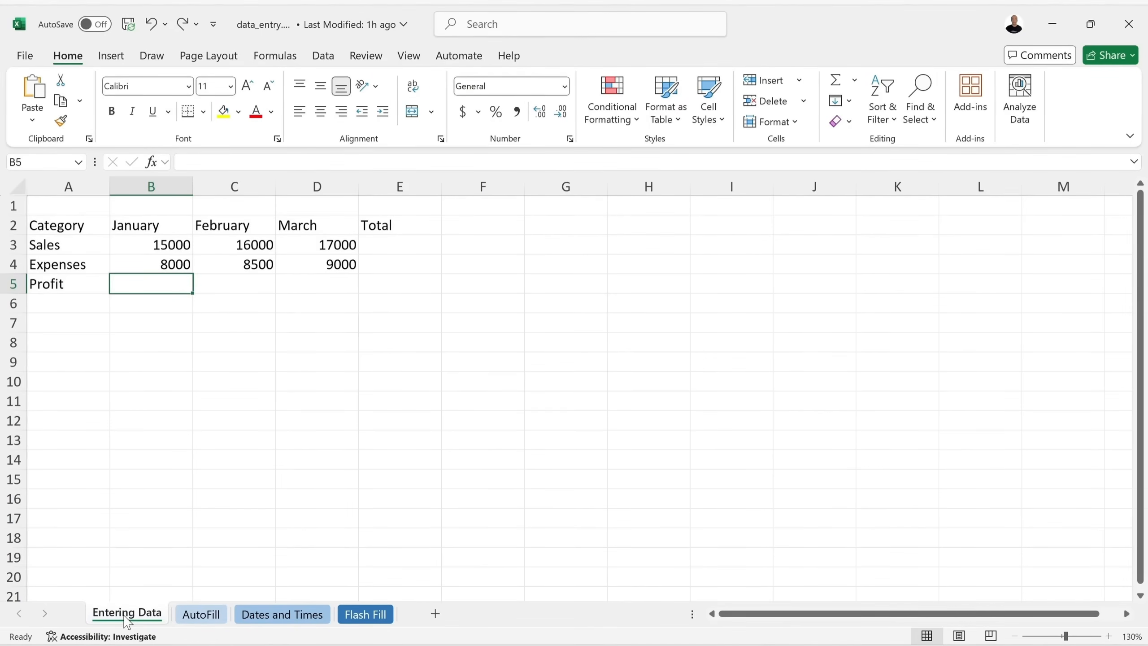
On the AutoFill sheet, clear the Total heading from E2, leaving Category, Jan, Feb and Mar.
click(210, 615)
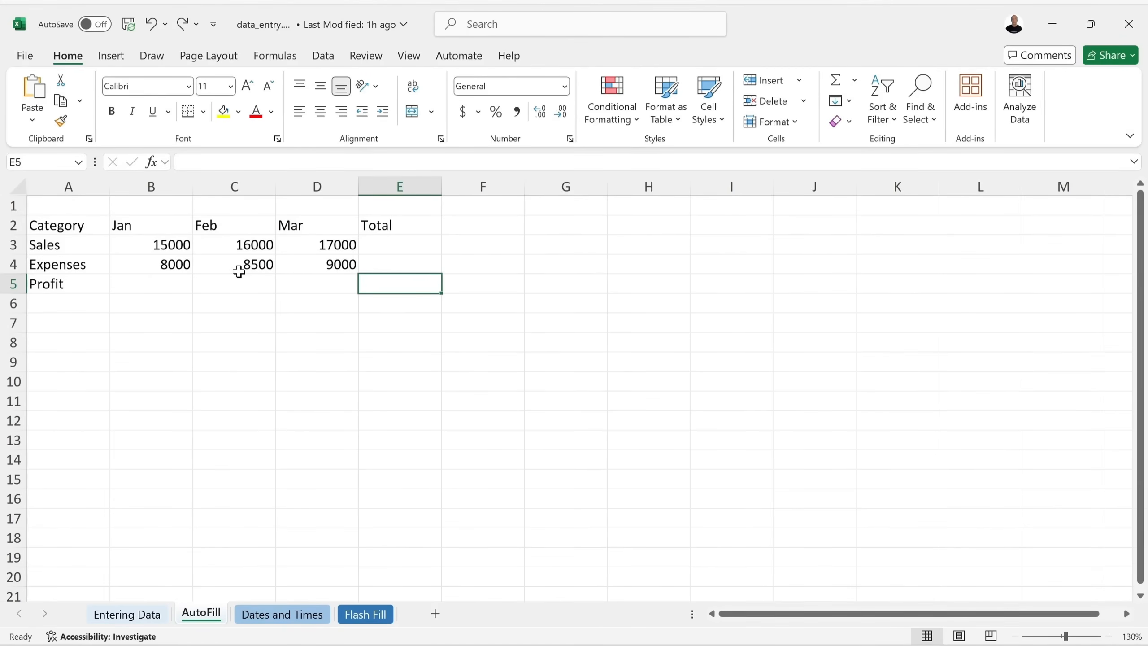
click(408, 232)
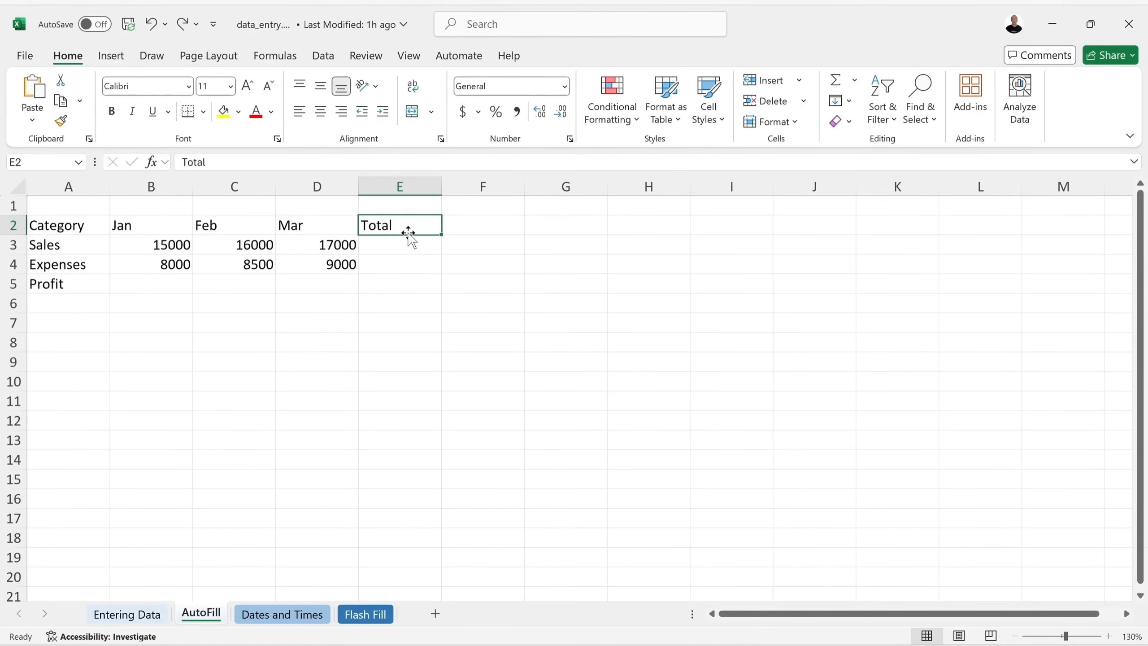
key(BackSpace)
click(397, 241)
click(314, 223)
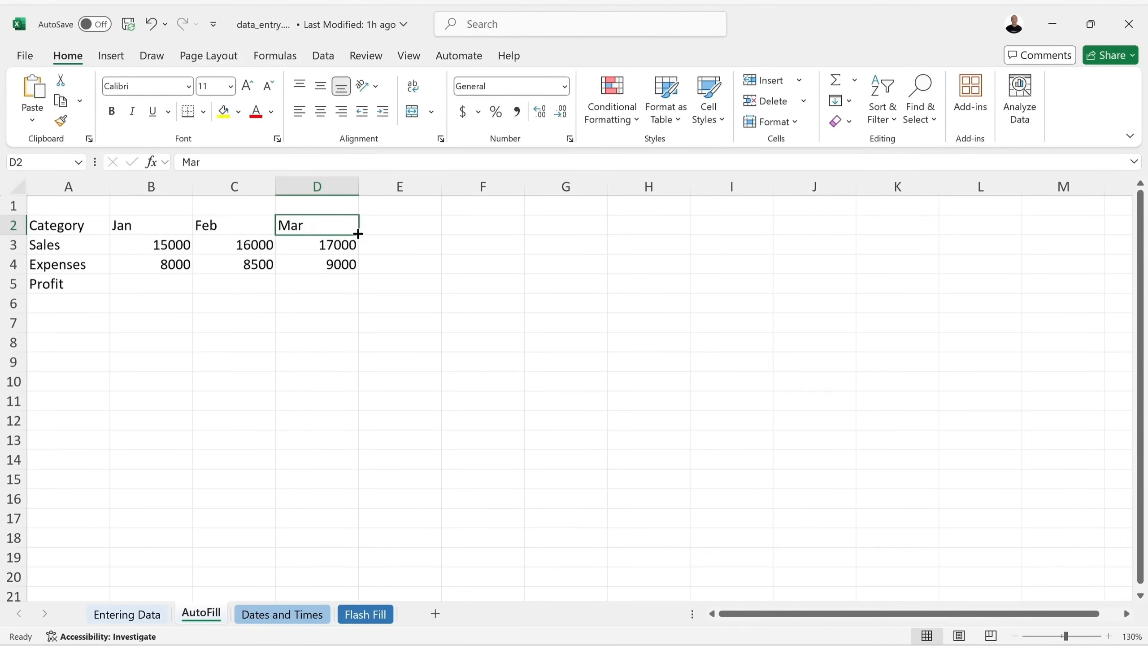
Extend the month headers to Apr, May and Jun in E2:G2, test filling column G, then undo.
drag(358, 234, 577, 236)
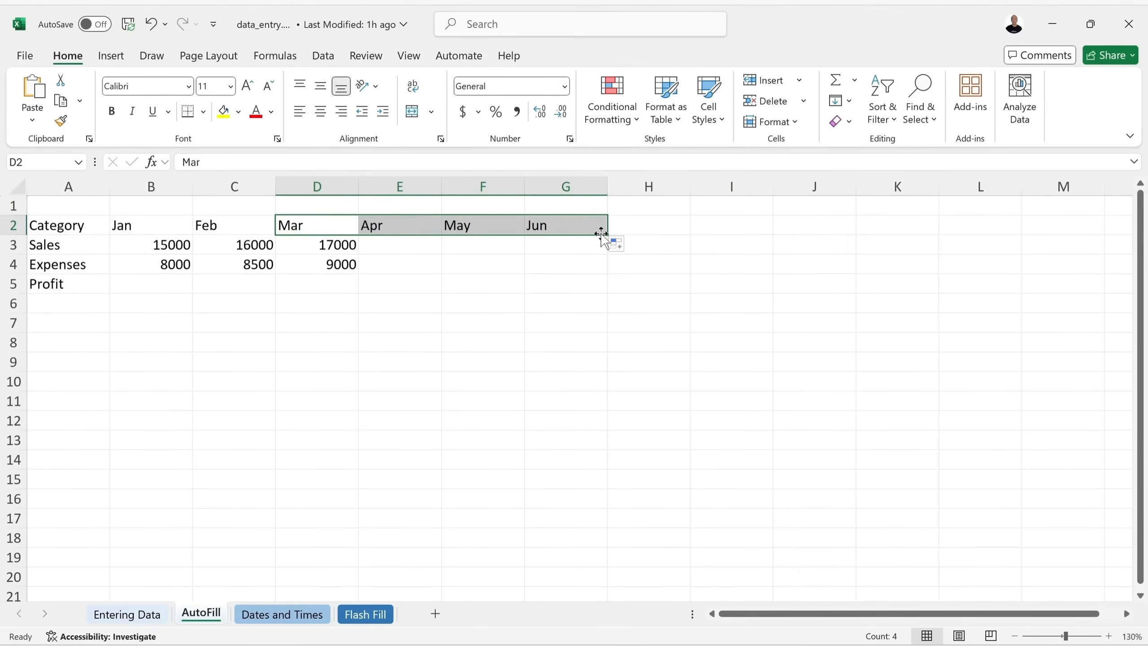
click(582, 226)
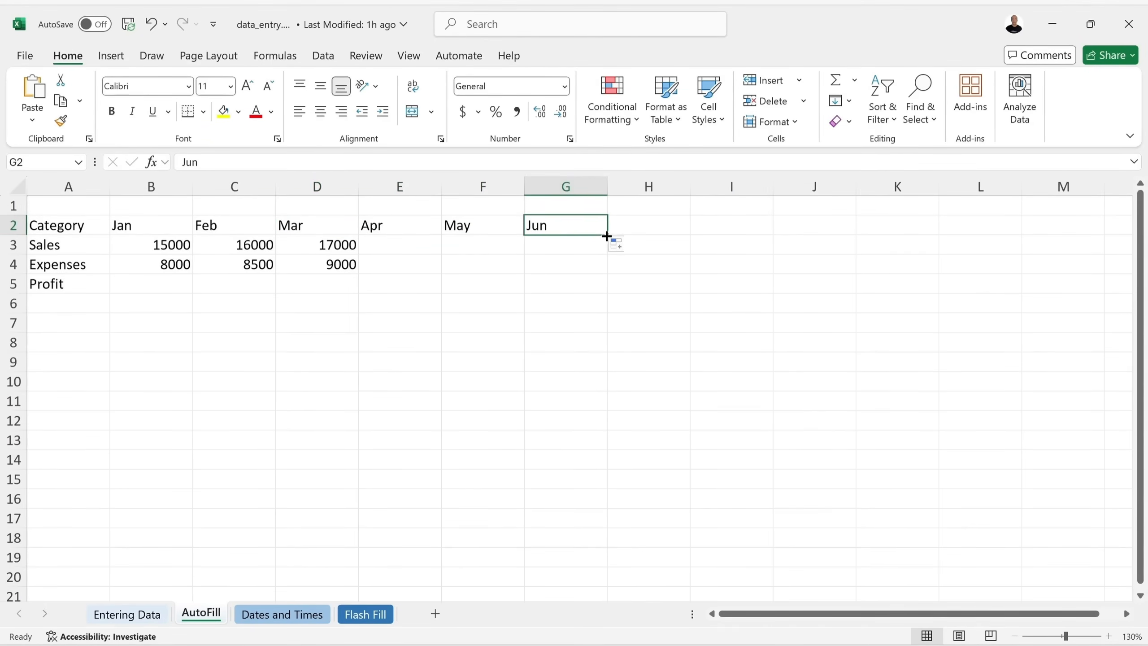
drag(606, 235, 599, 348)
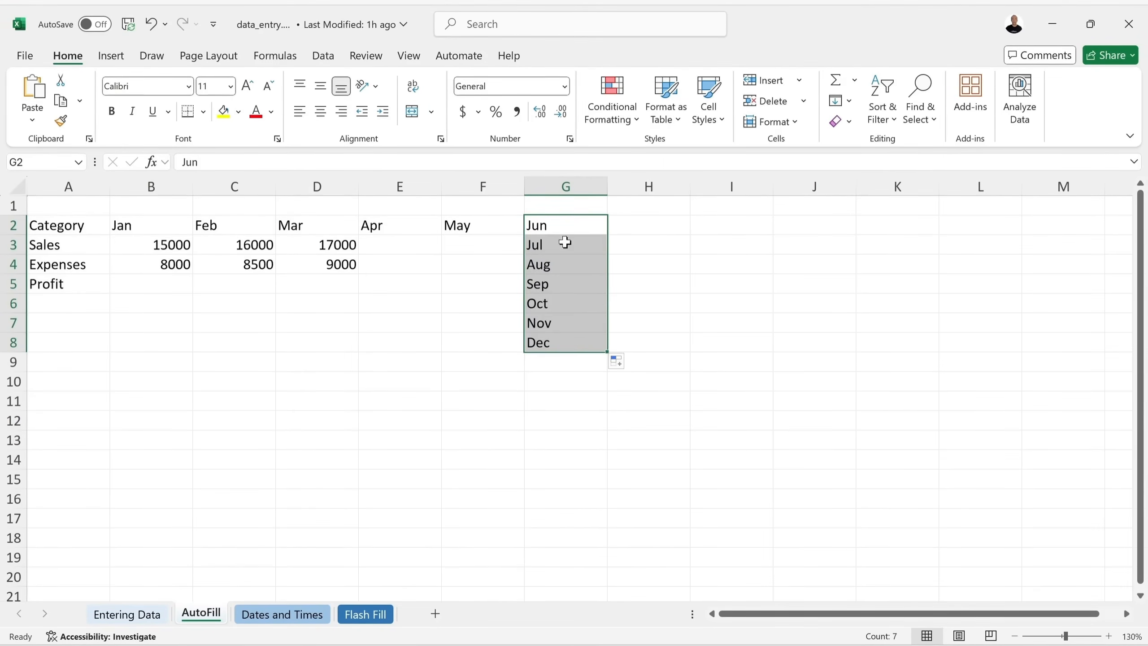
click(576, 228)
drag(605, 231, 605, 200)
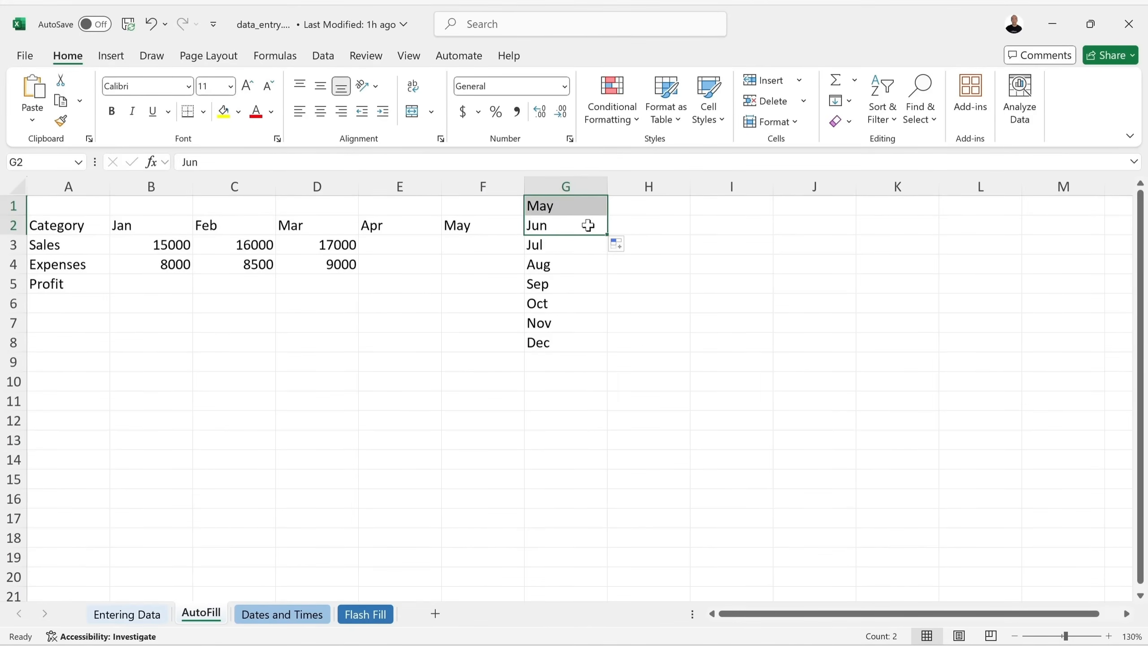
key(ctrl+z)
key(ctrl+z)
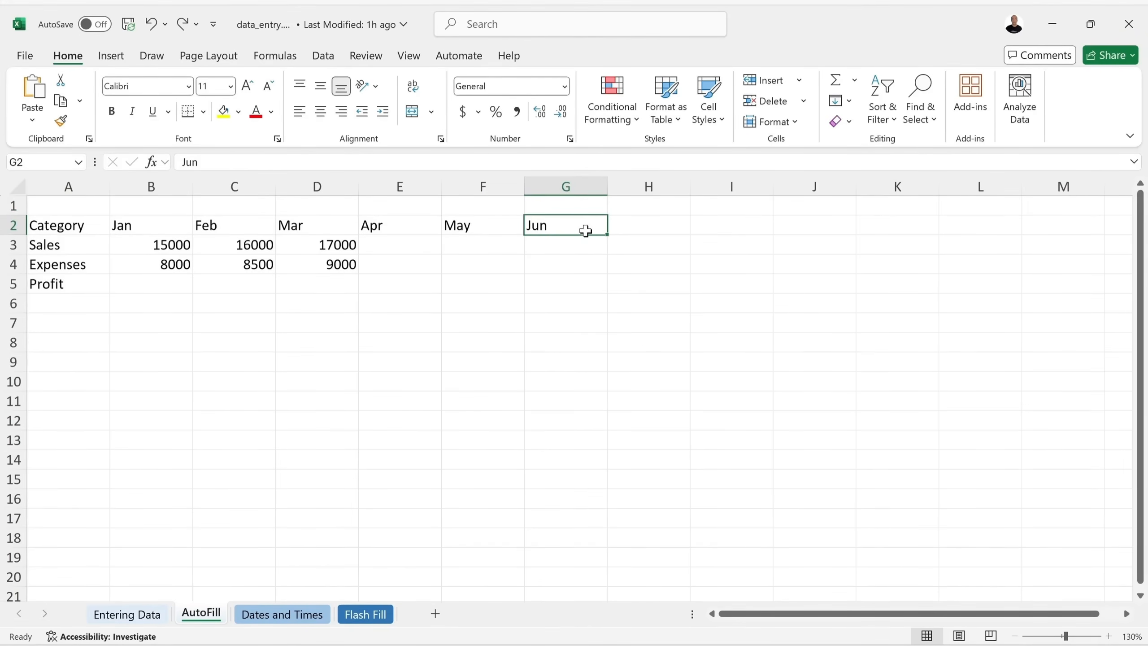
click(479, 268)
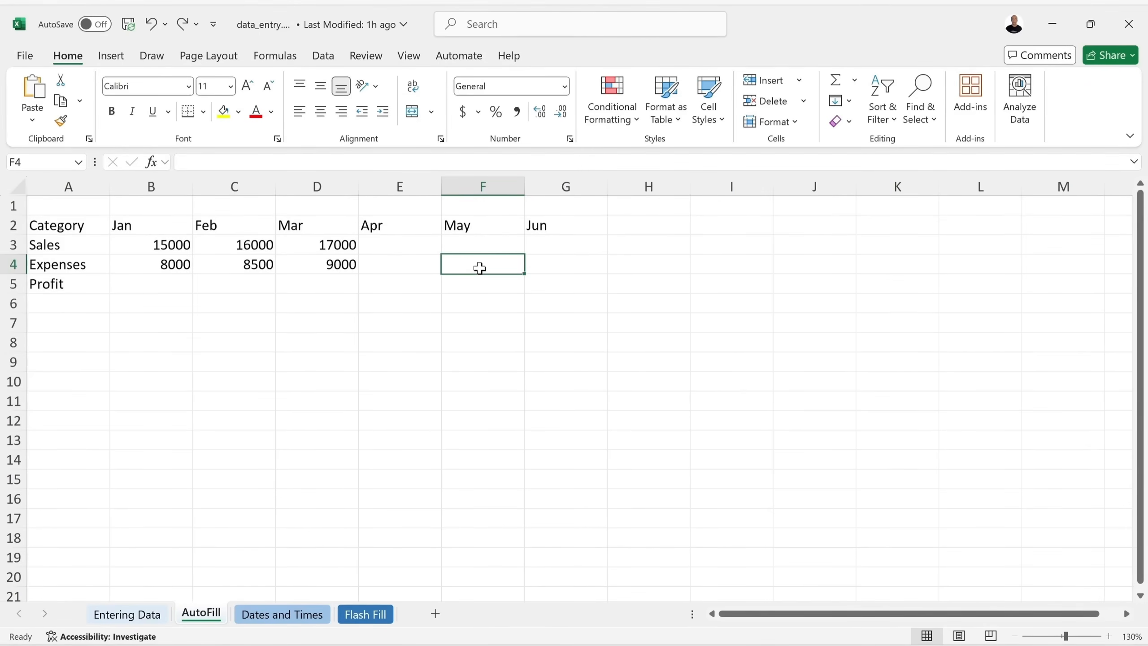
text(1)
key(Return)
text(2)
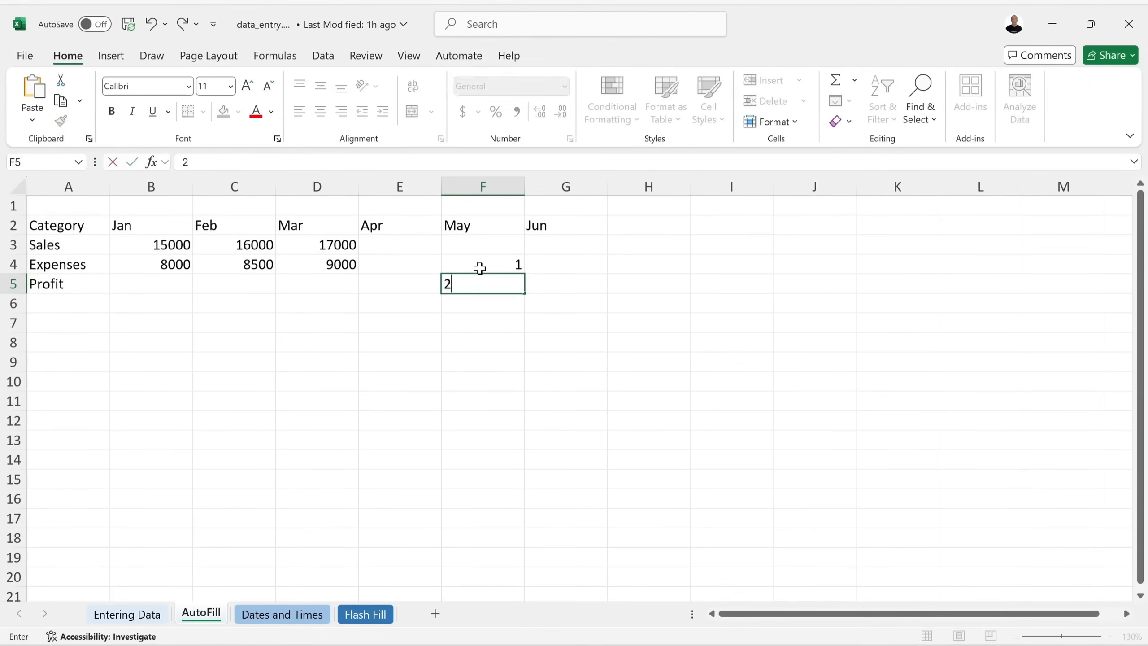
key(Return)
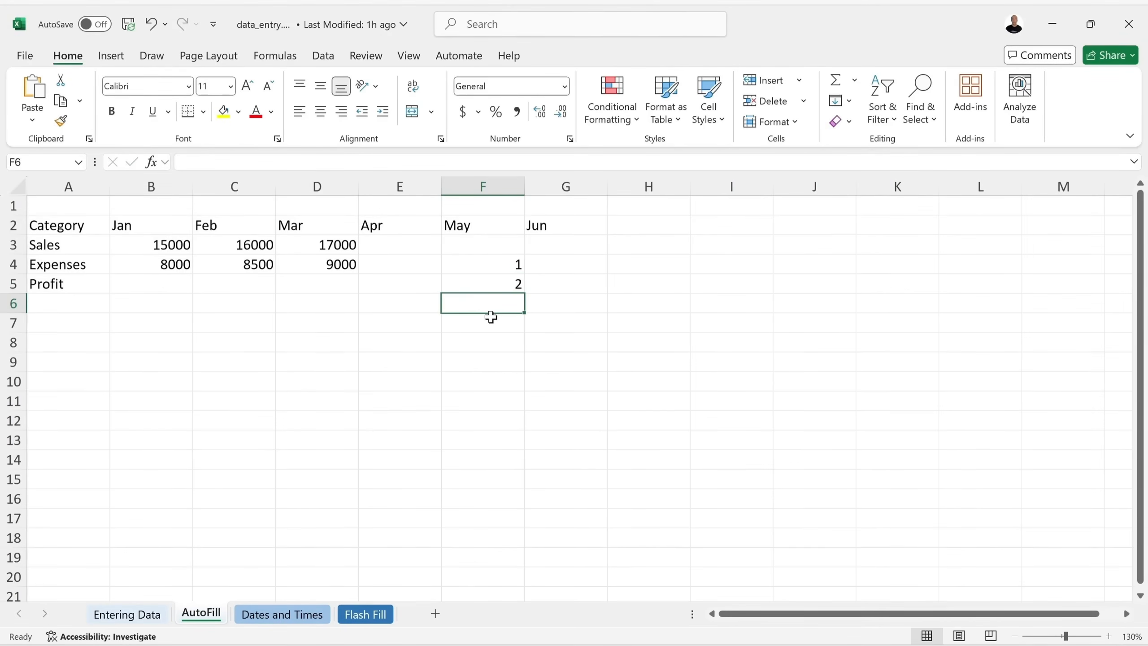
click(494, 264)
drag(494, 264, 519, 447)
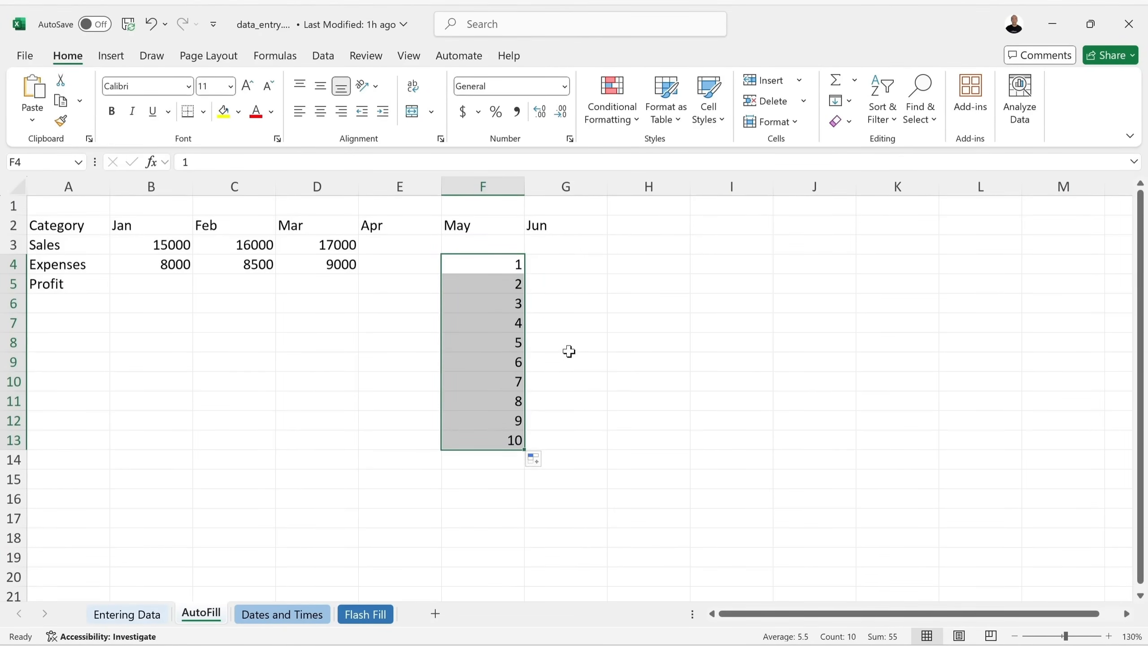
key(ctrl+z)
key(ctrl+z)
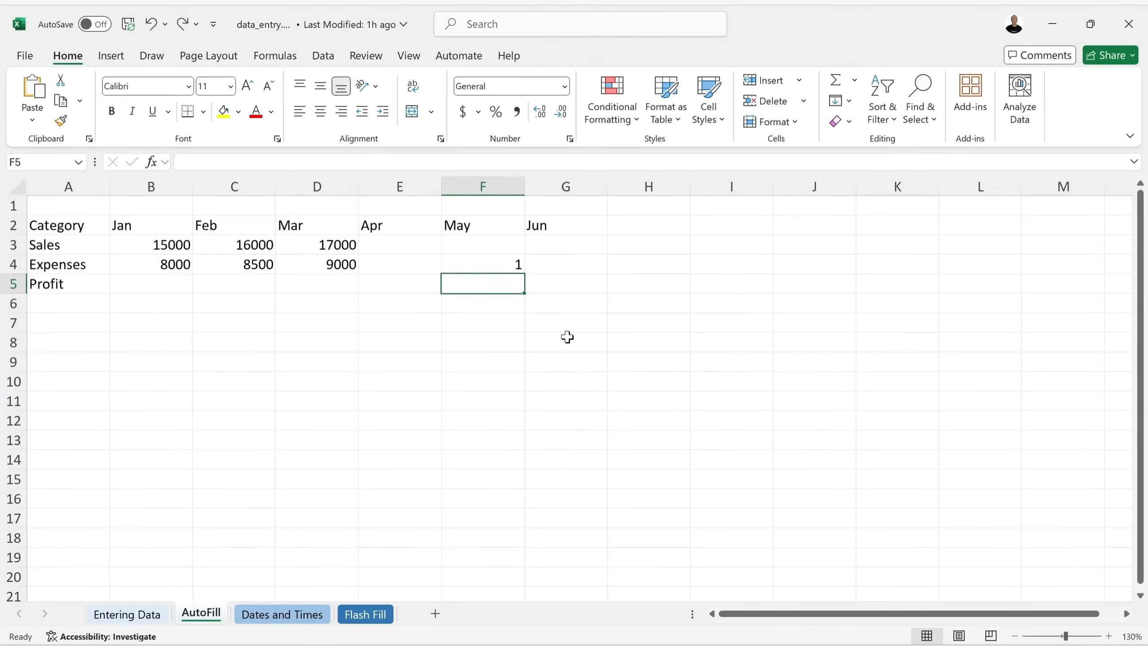
key(ctrl+z)
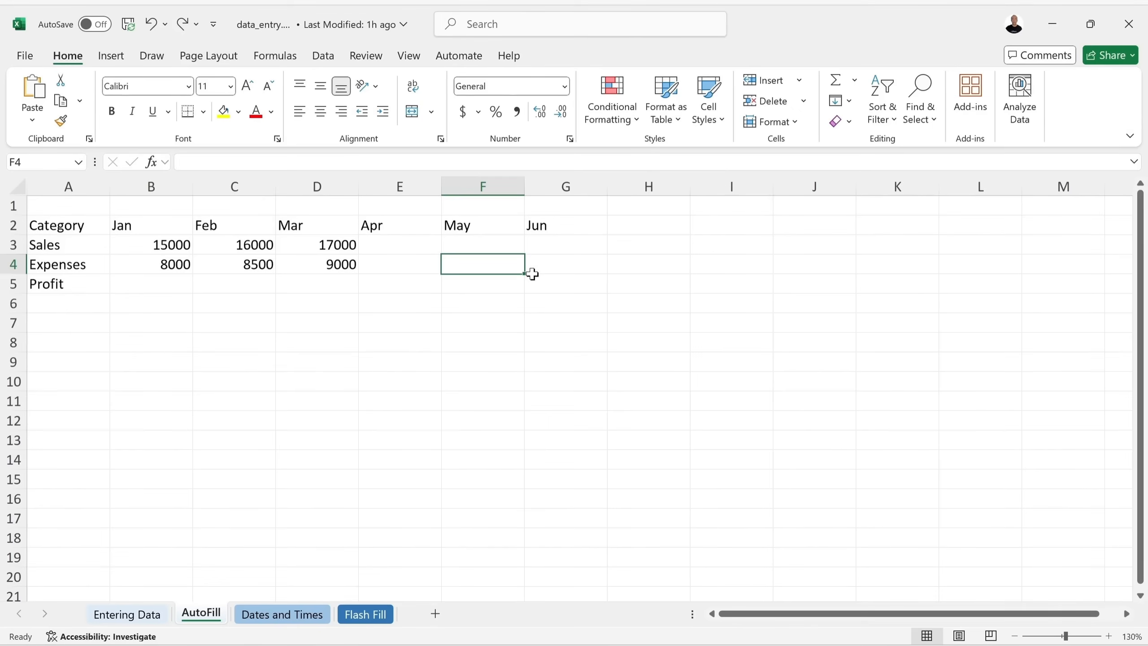
Enter Monday in F4, test filling weekday names across row 4, then undo the fill.
text(M)
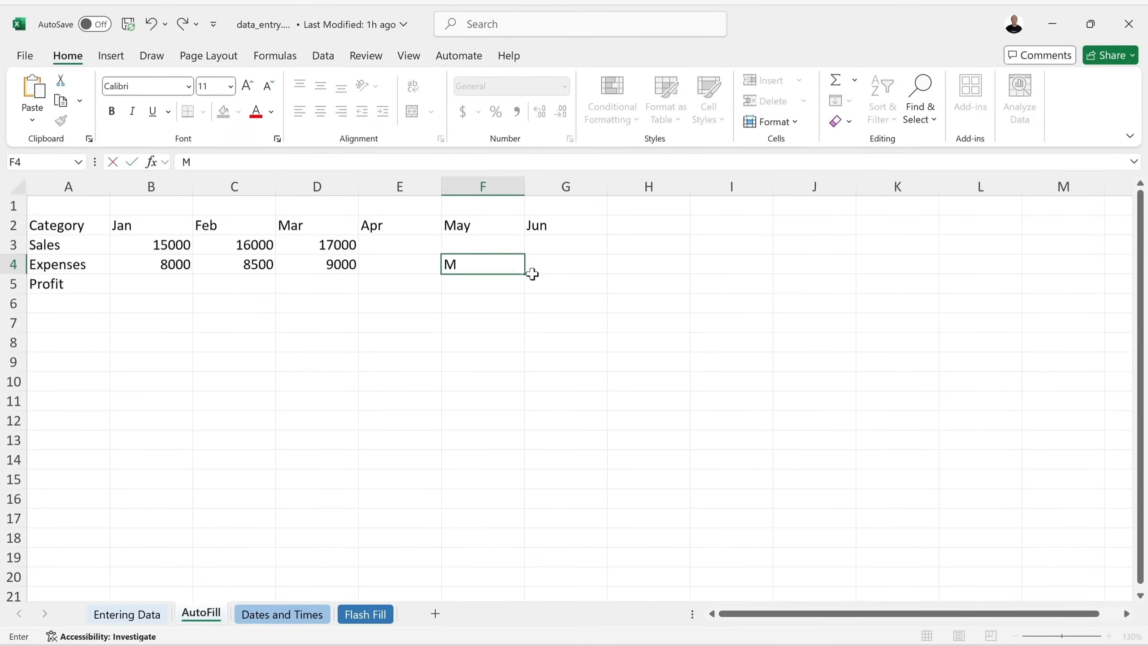
text(onday)
click(532, 273)
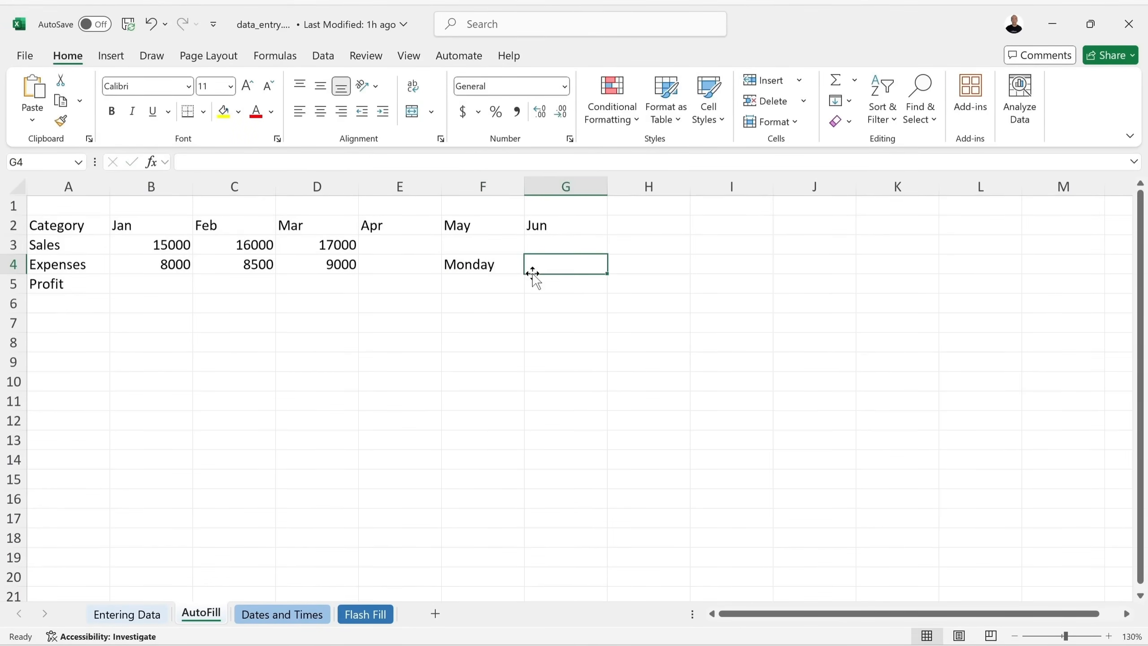
click(481, 263)
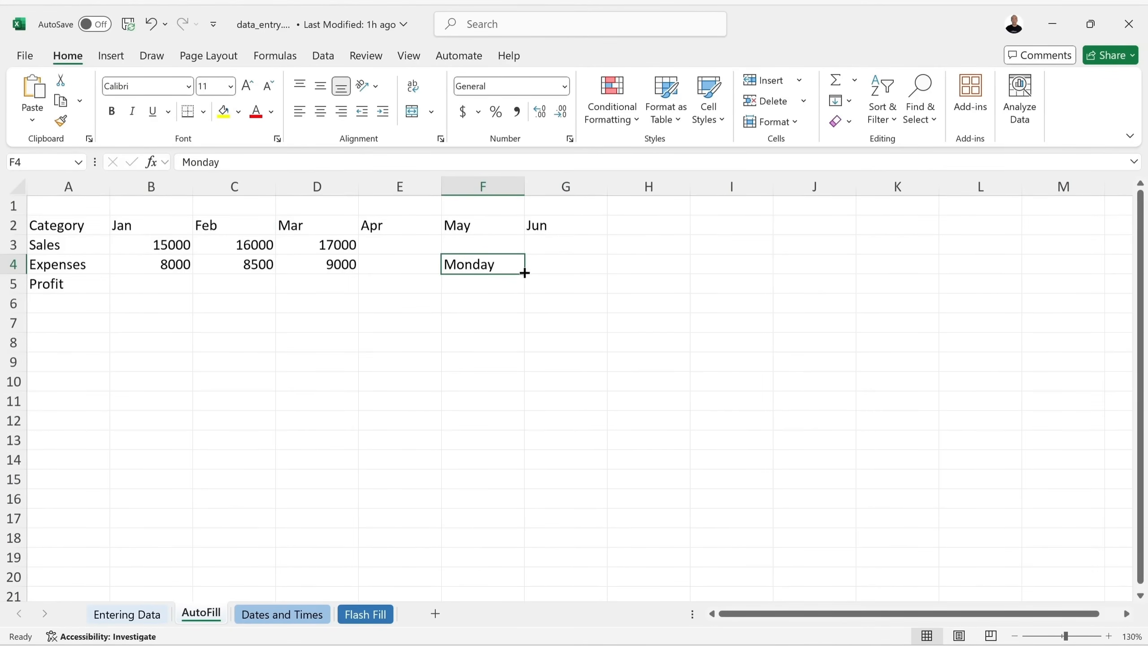
drag(525, 273, 1022, 275)
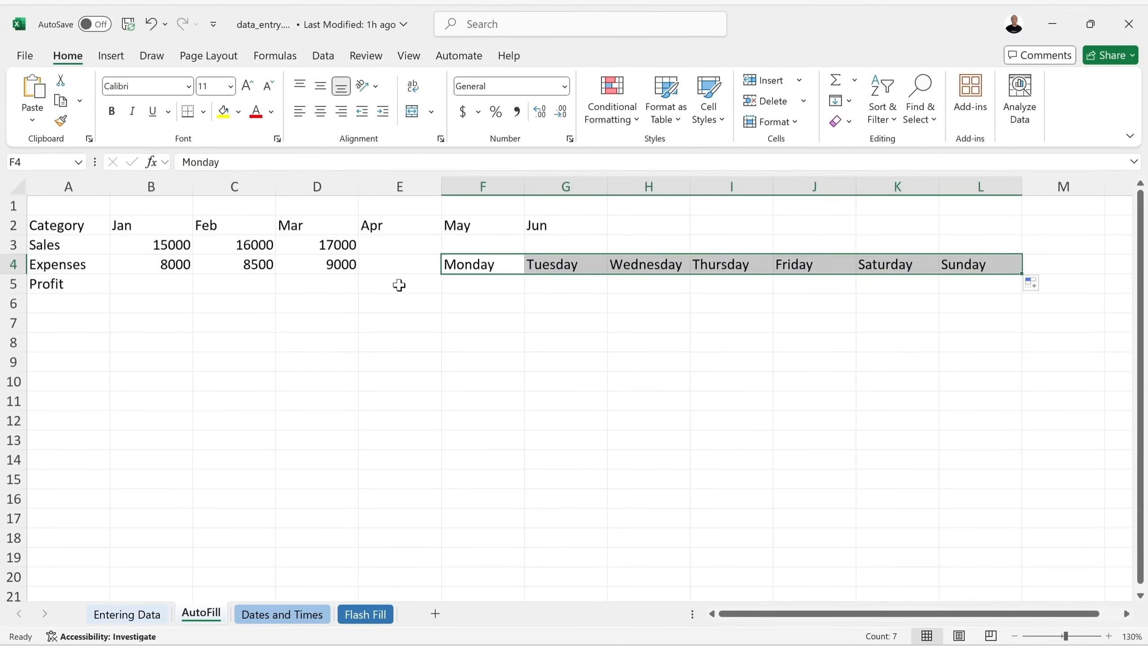
key(ctrl+z)
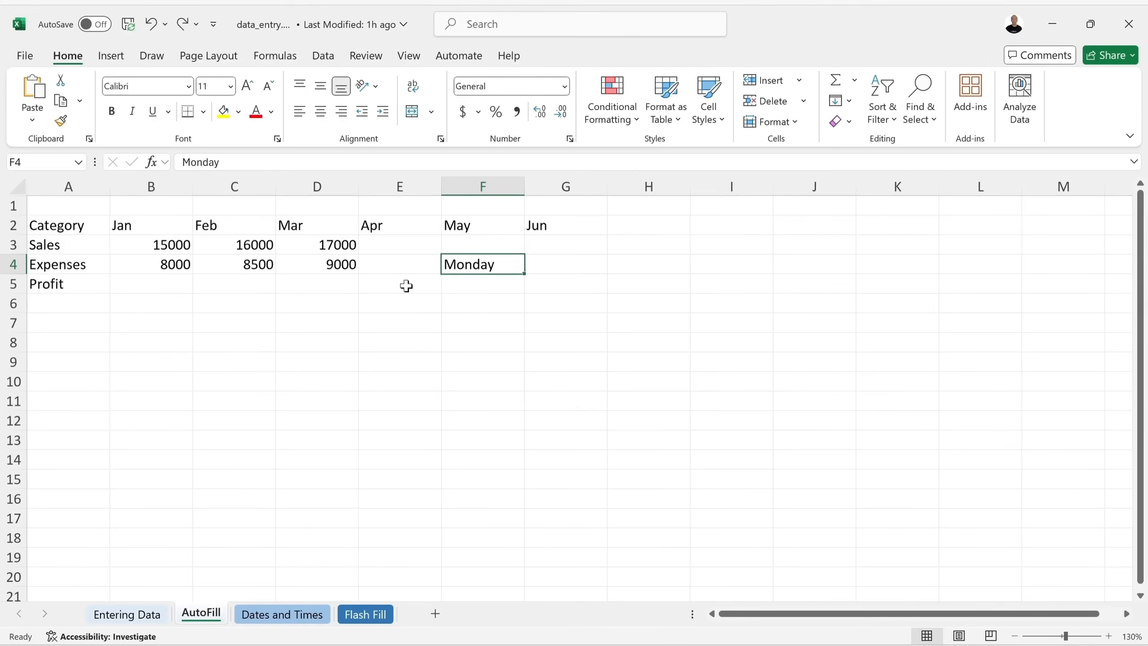
Enter Mon in F4, fill abbreviated days down to row 17, undo, then clear F4.
text(Mon)
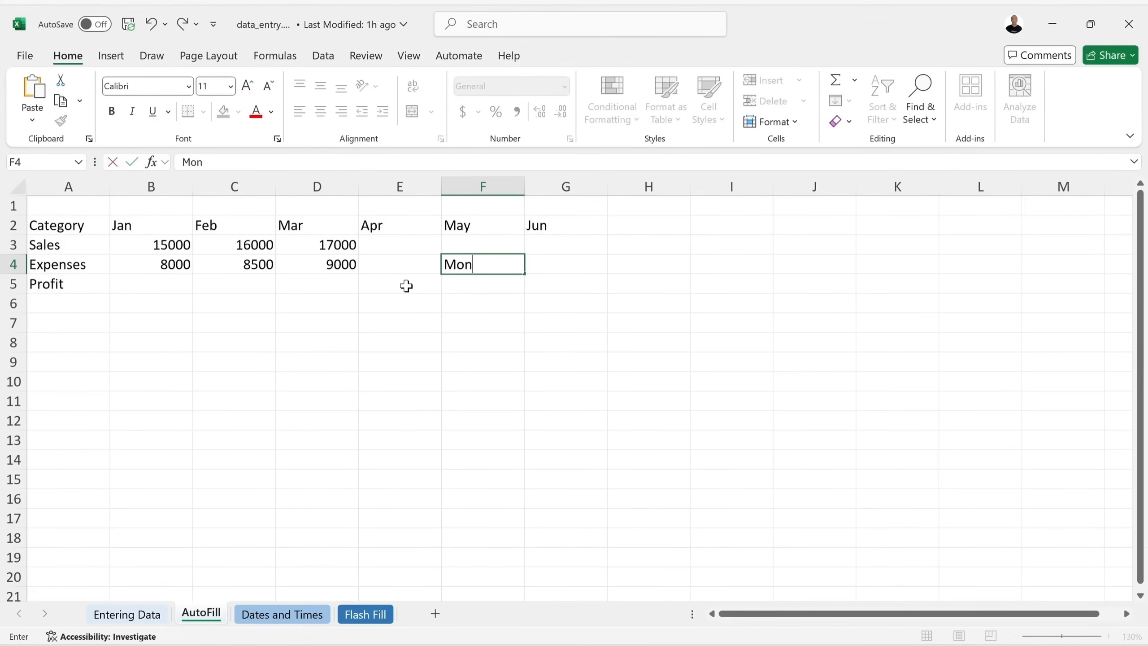
key(Tab)
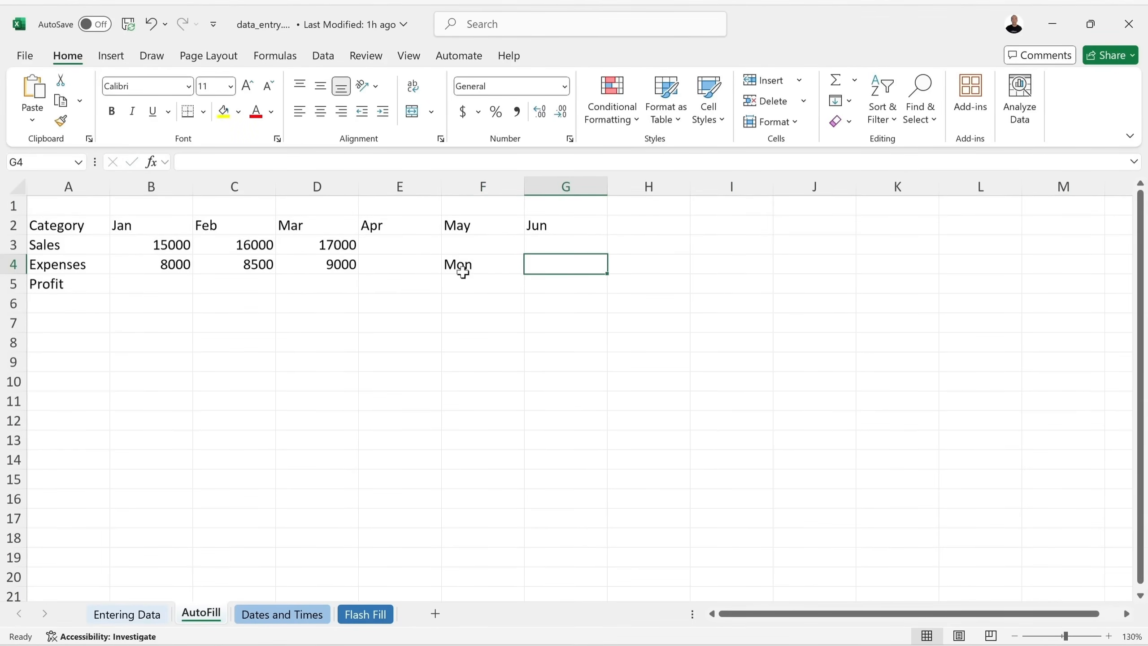
click(474, 268)
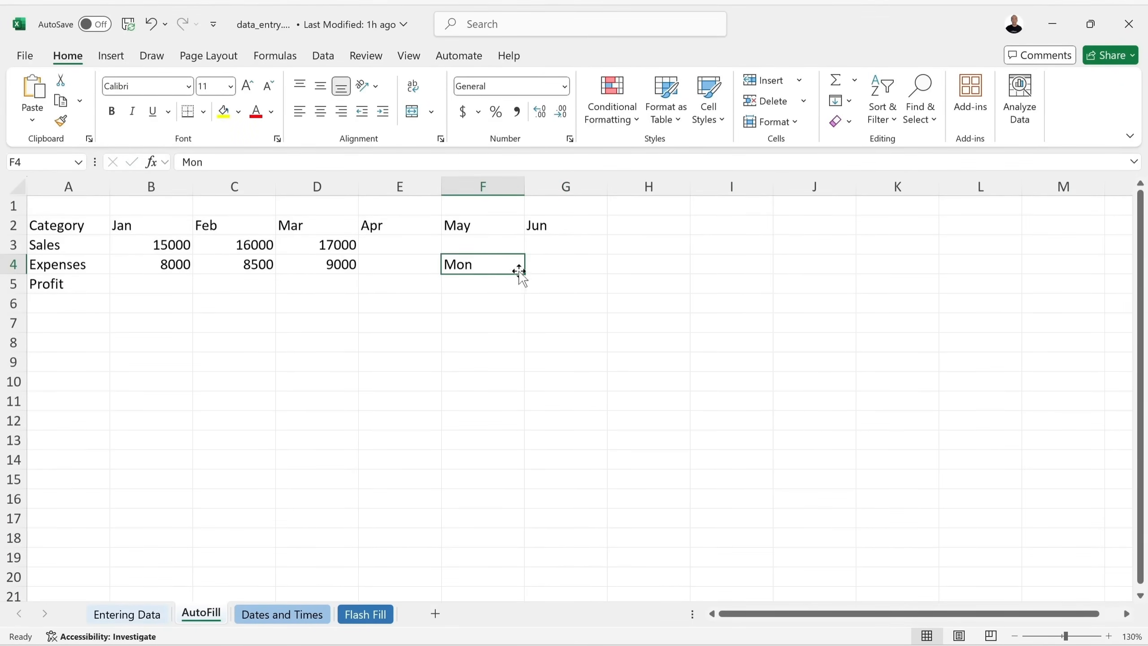
drag(523, 273, 479, 520)
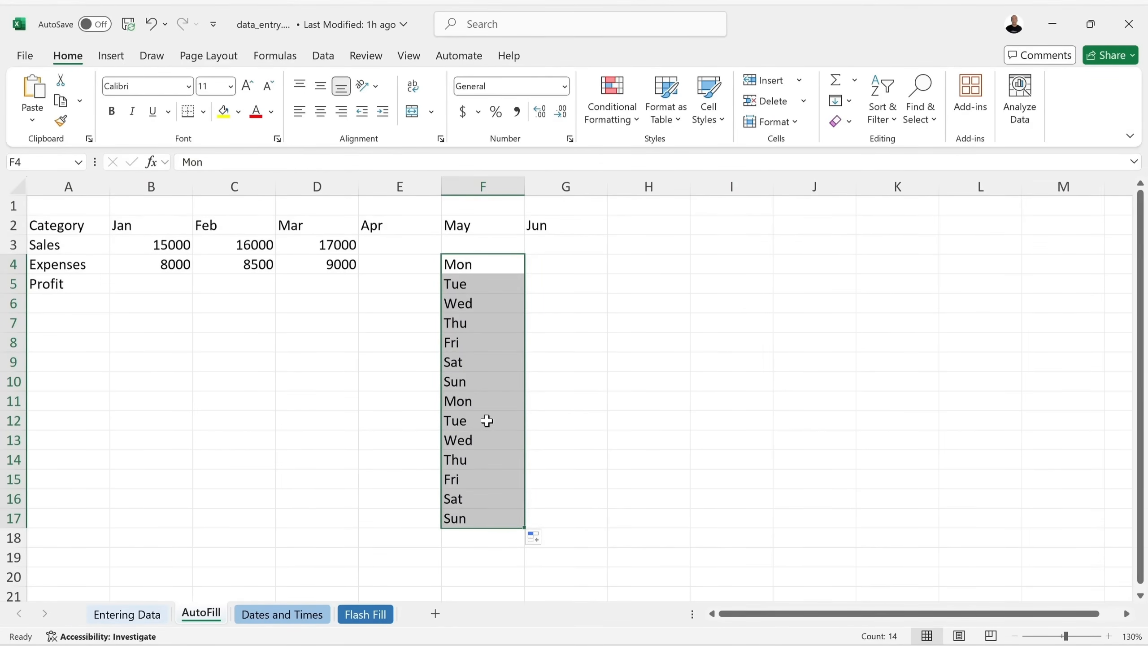
key(ctrl+z)
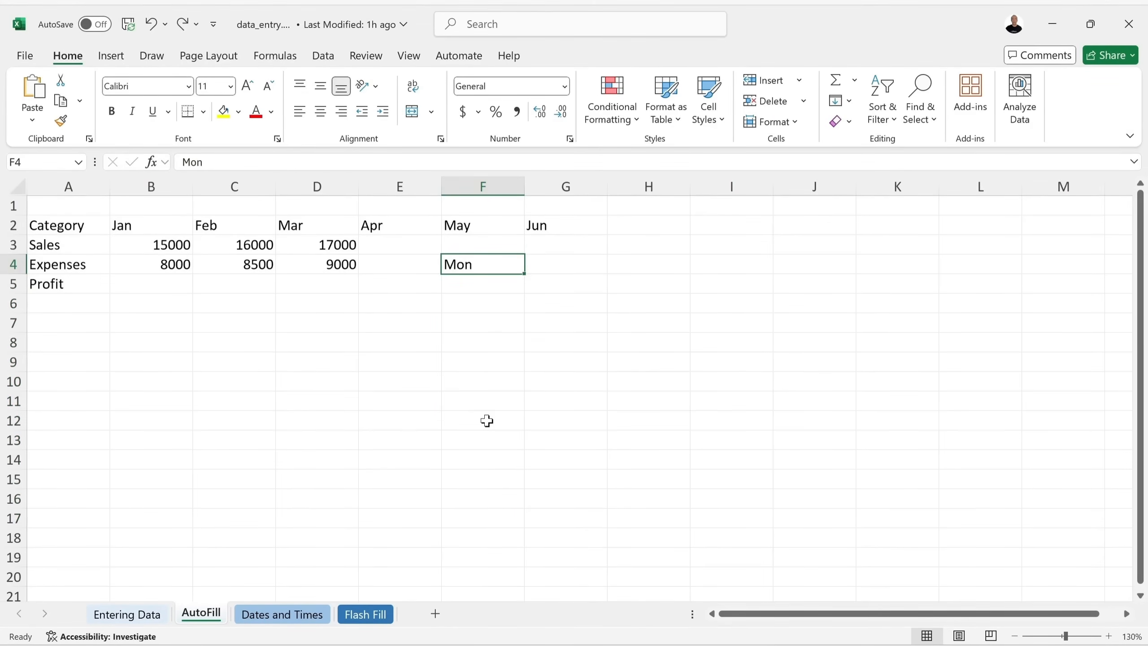
key(BackSpace)
key(Return)
key(Return)
key(Up)
key(Up)
text(Q1)
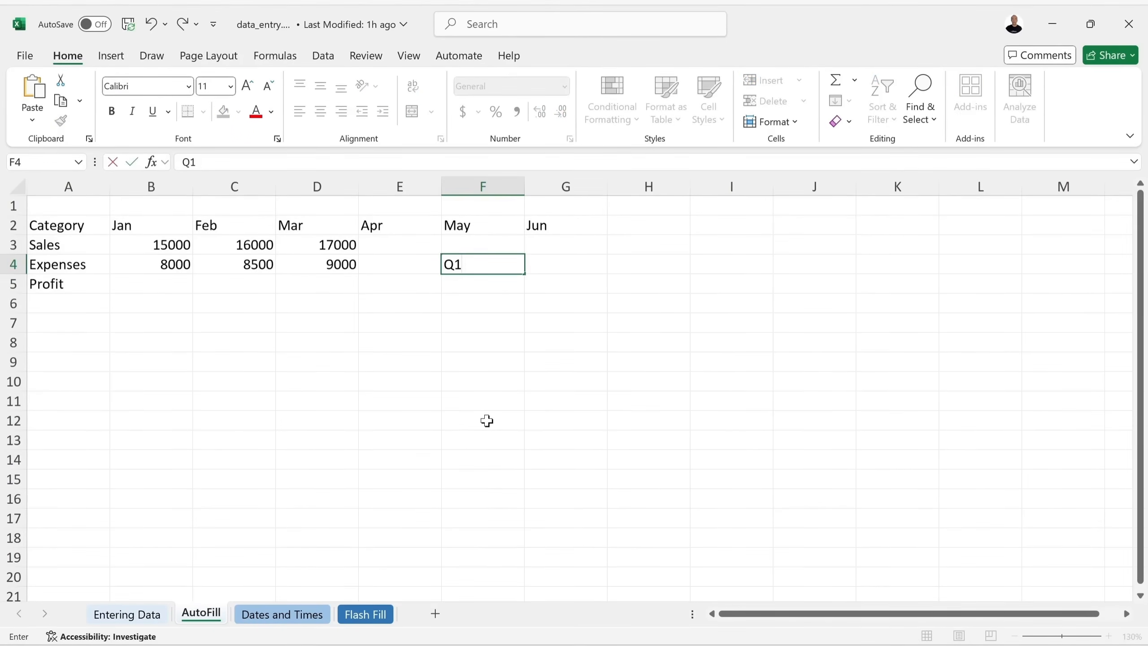
key(Tab)
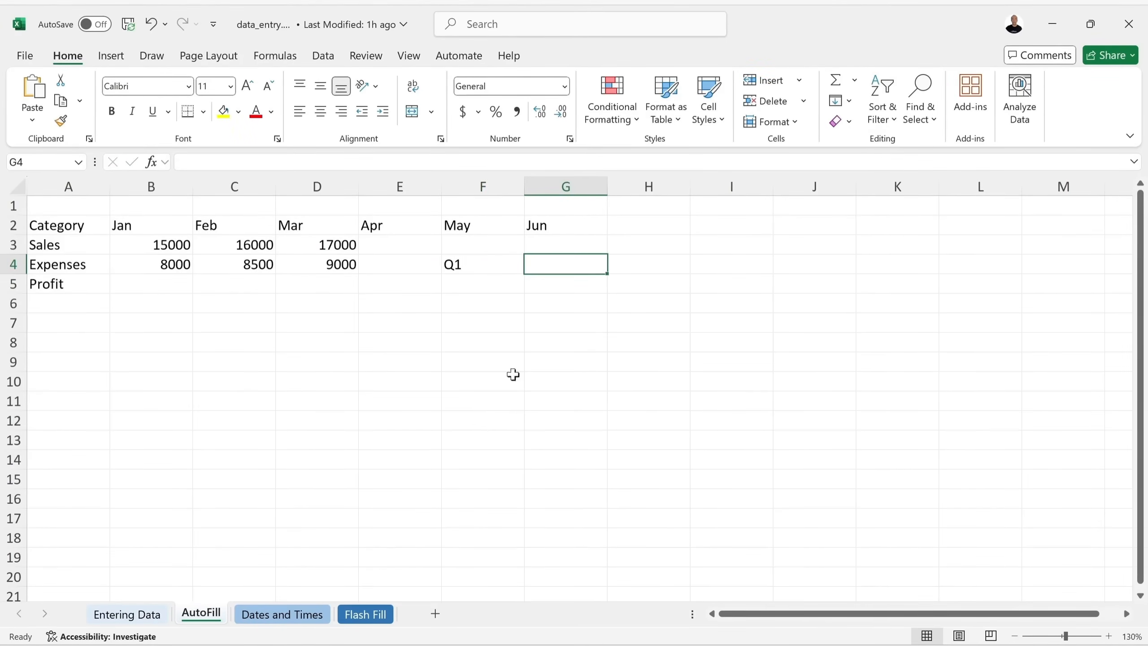
click(493, 274)
drag(523, 273, 738, 279)
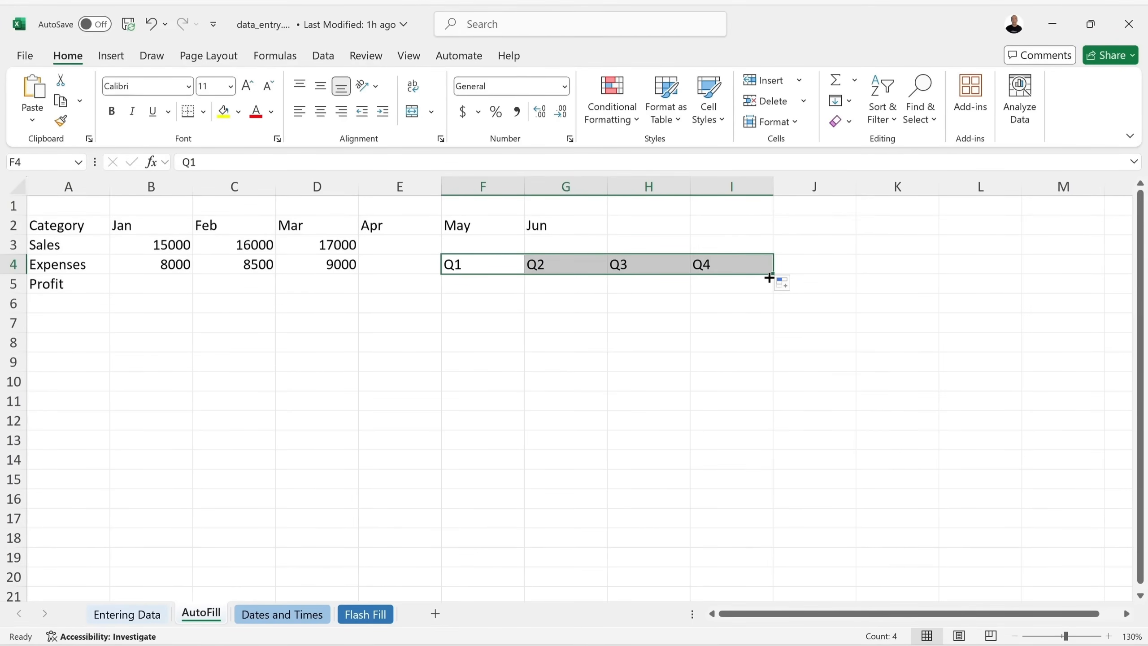
drag(773, 275, 827, 275)
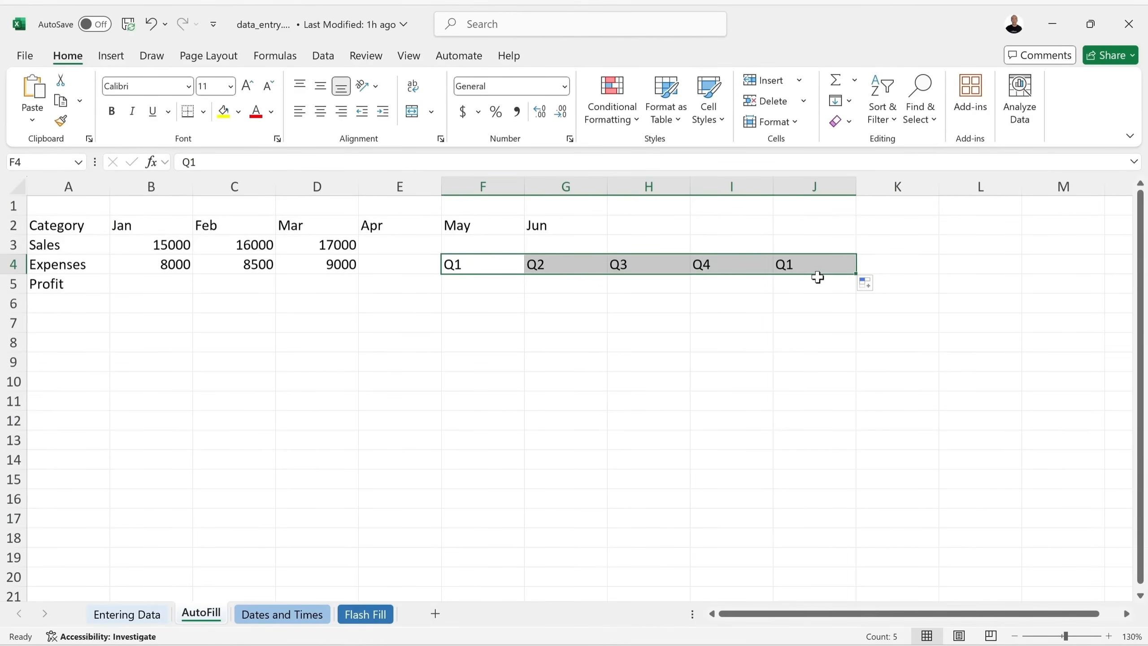
key(ctrl+z)
key(ctrl+z)
key(ctrl+z)
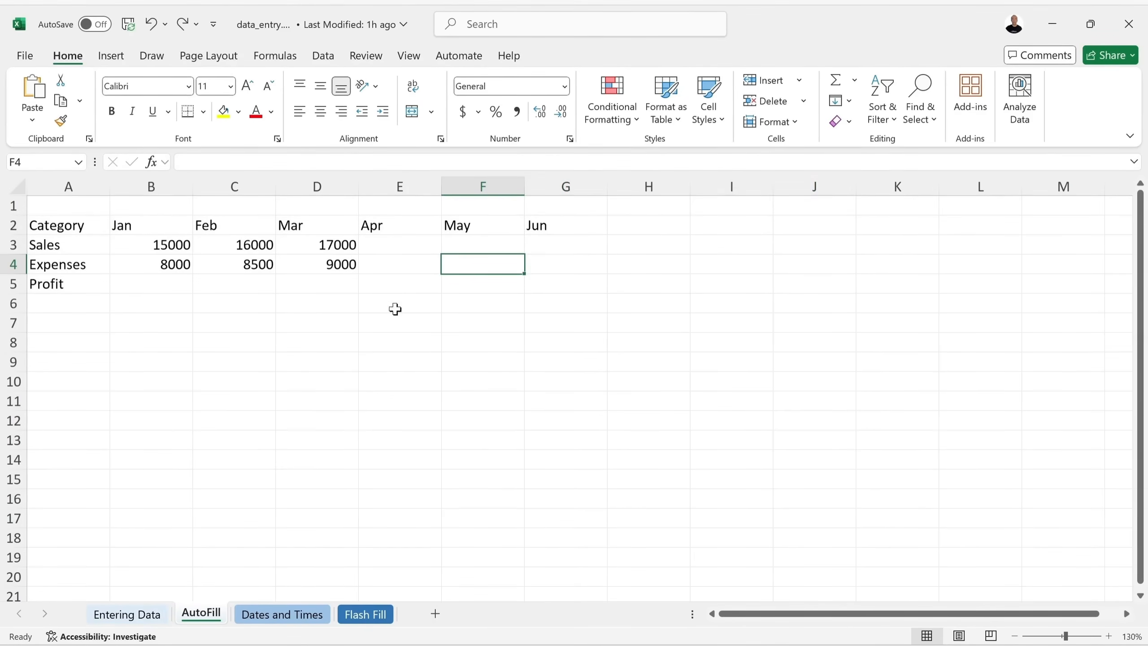
click(428, 270)
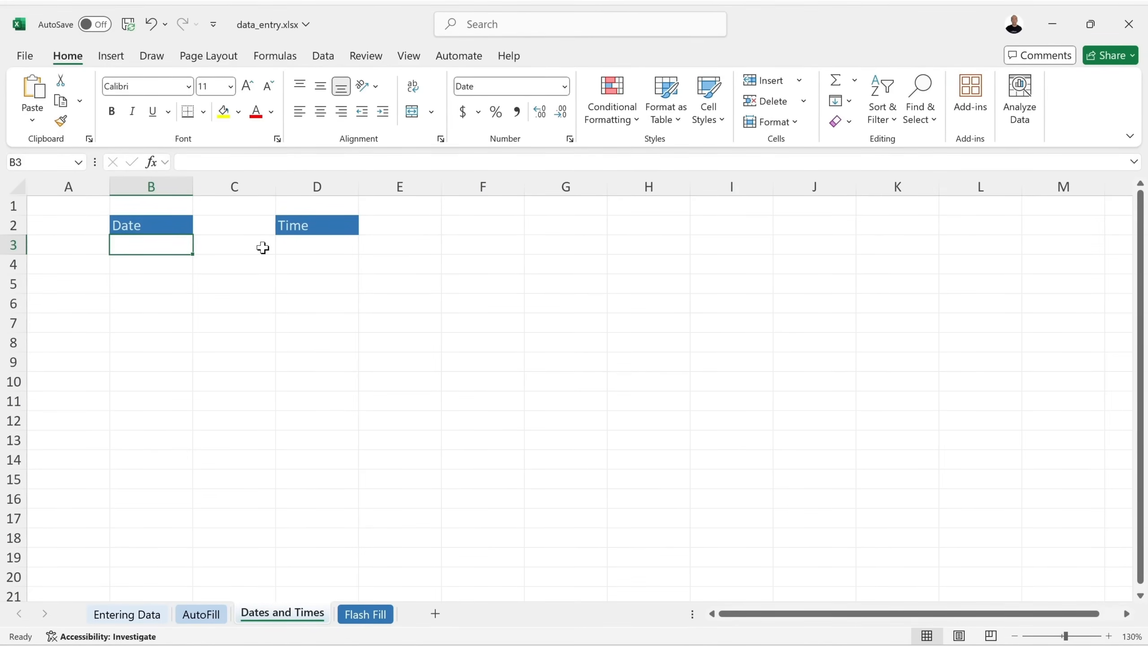
Enter the dates 06/24/2025, 06-24-2025, 24, Jun 2025 and 11/31/2025 in B3 through B6.
text(0)
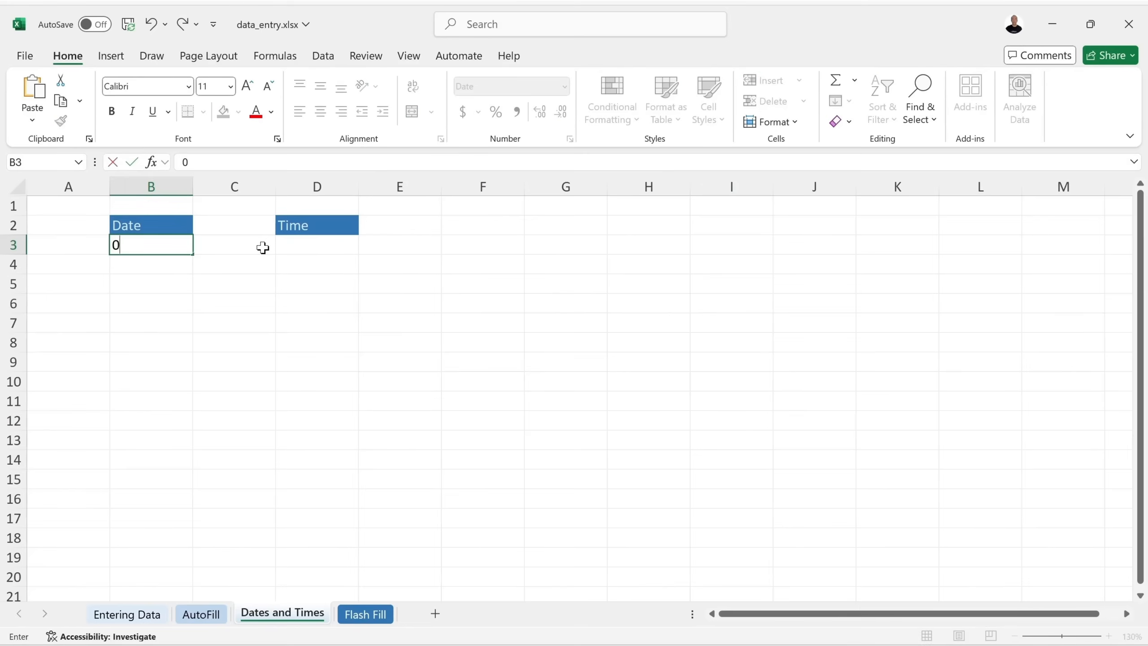
text(6/24/2025)
key(Return)
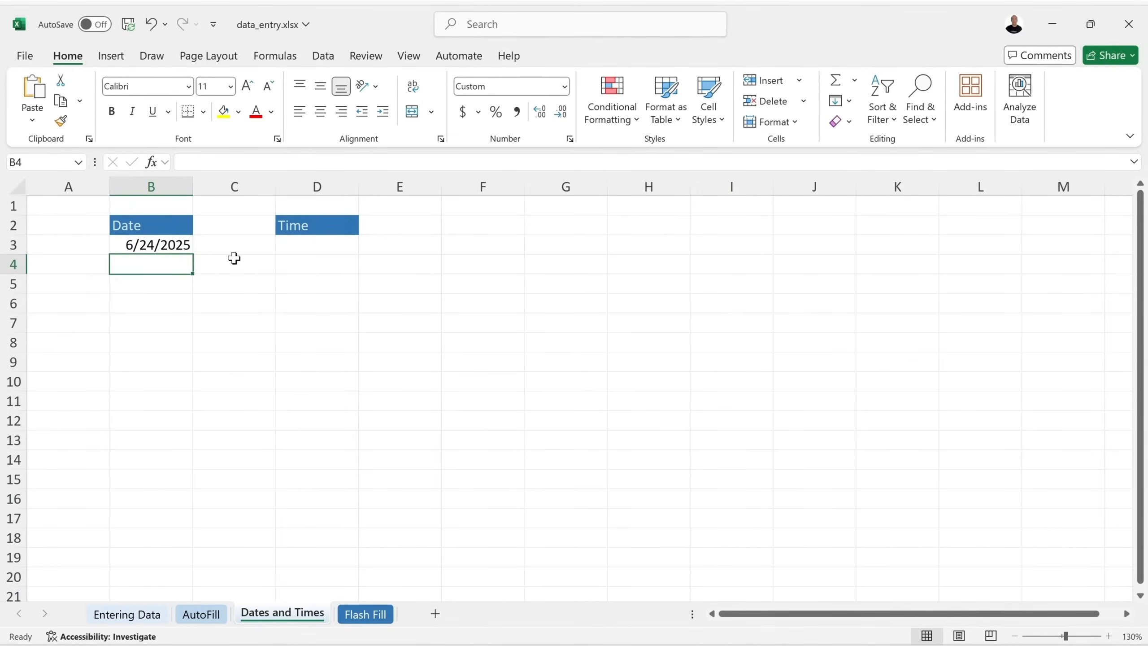
text(06-)
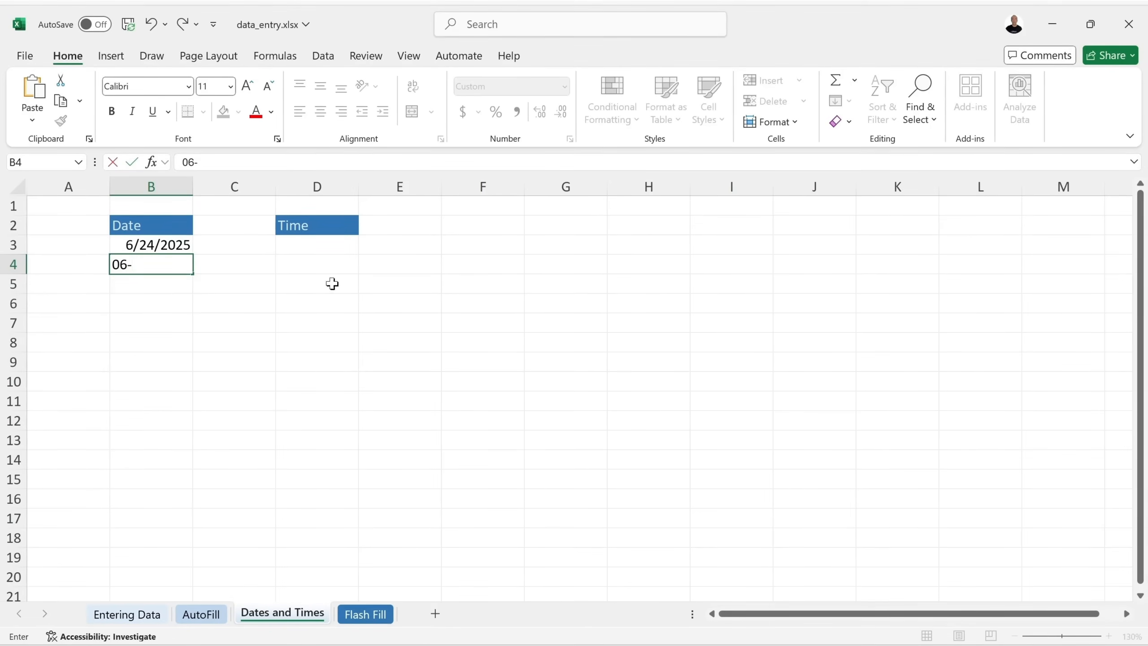
text(24-2025)
key(Return)
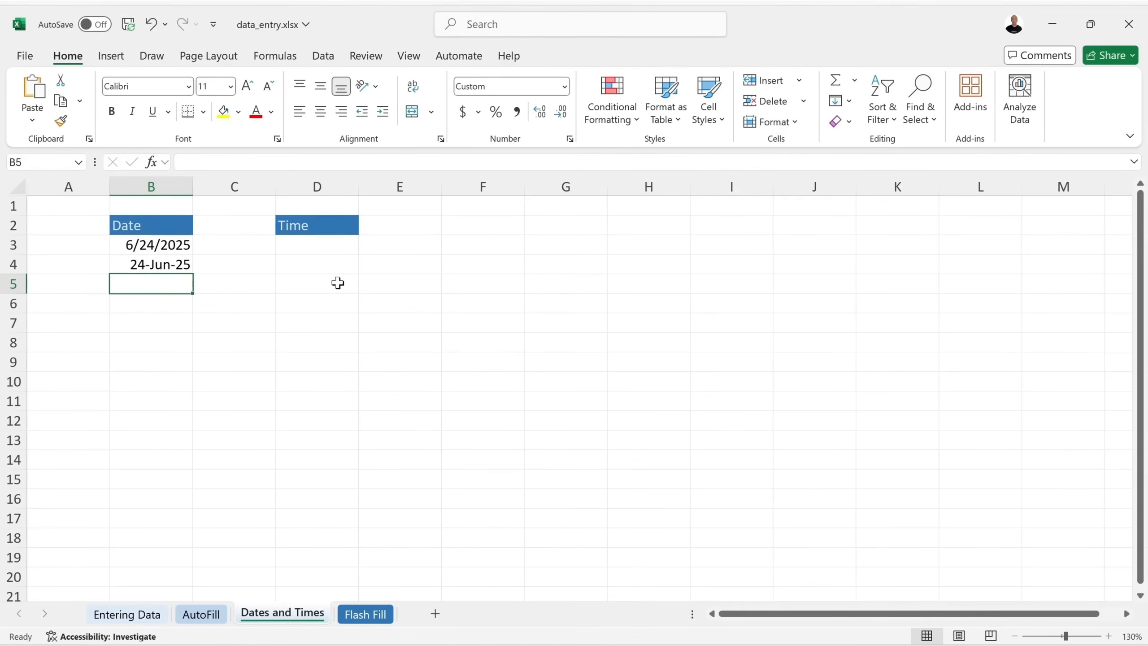
text(24, Jun 2025)
key(Return)
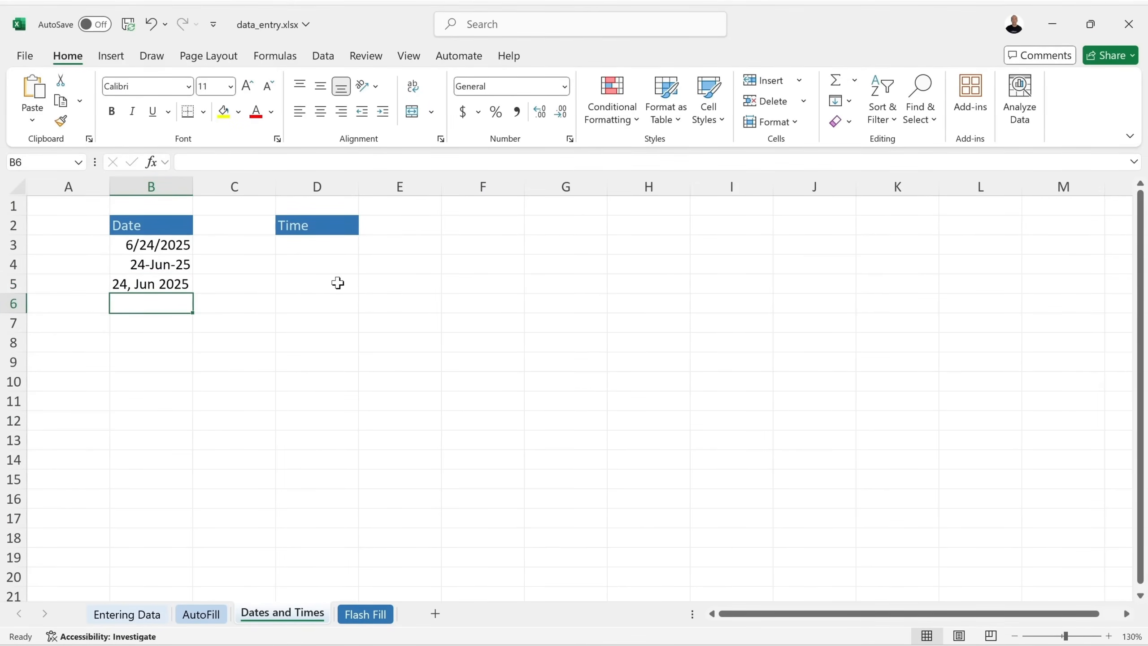
text(11/31/2025)
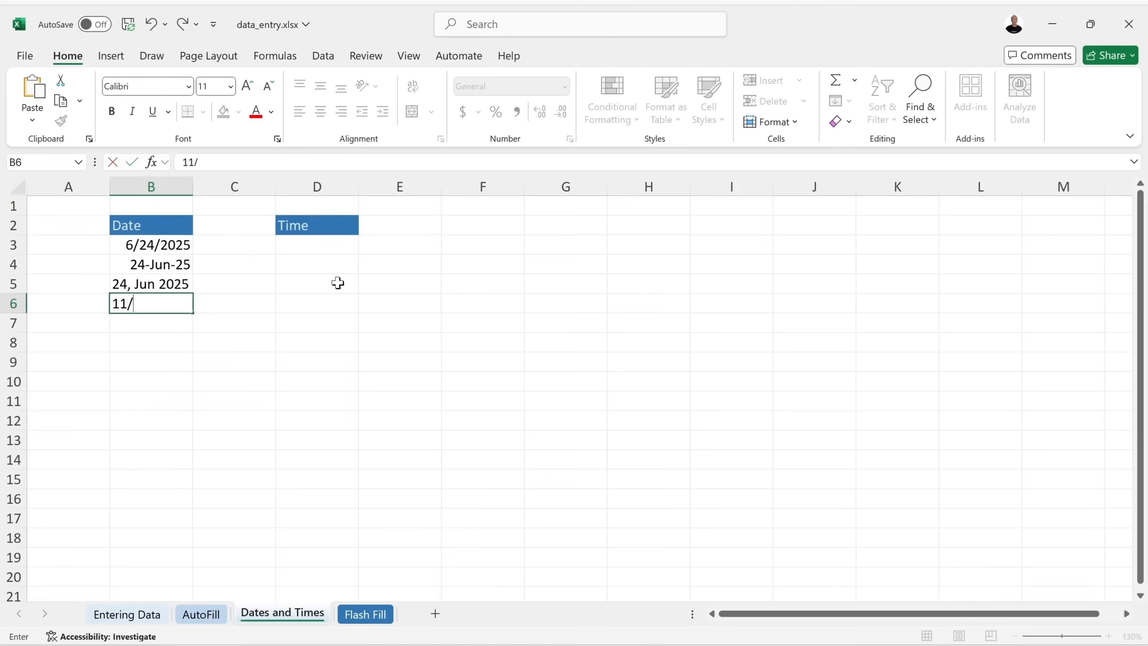
key(Return)
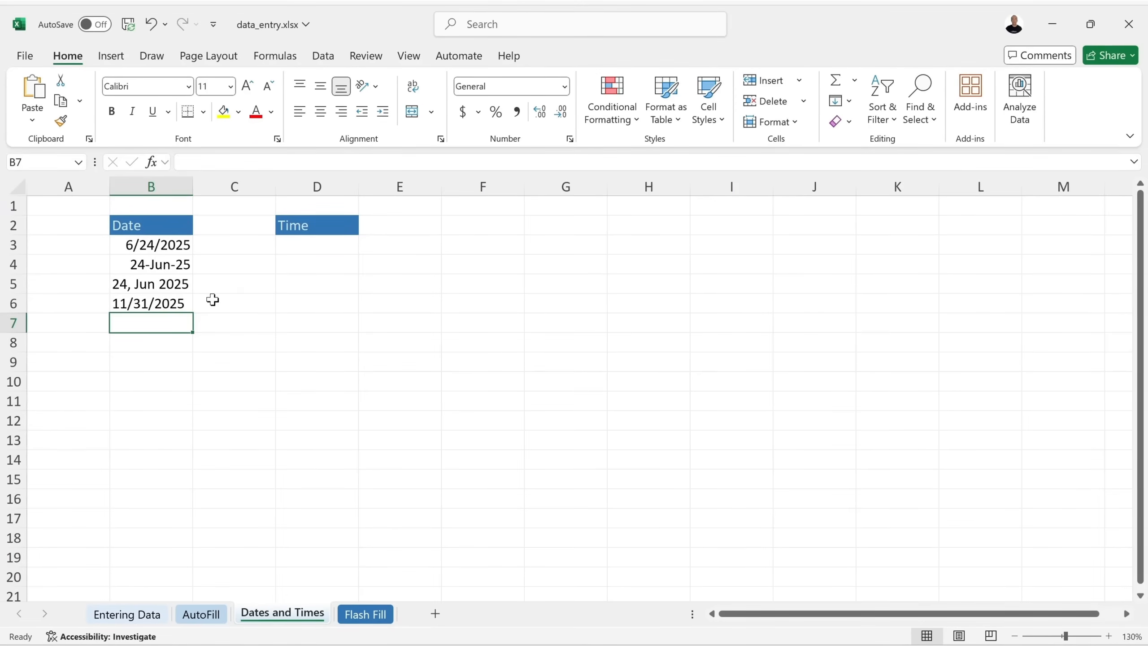
Edit B6 from 11/31/2025 to 11/30/2025 and check it is now stored as a date.
double_click(142, 302)
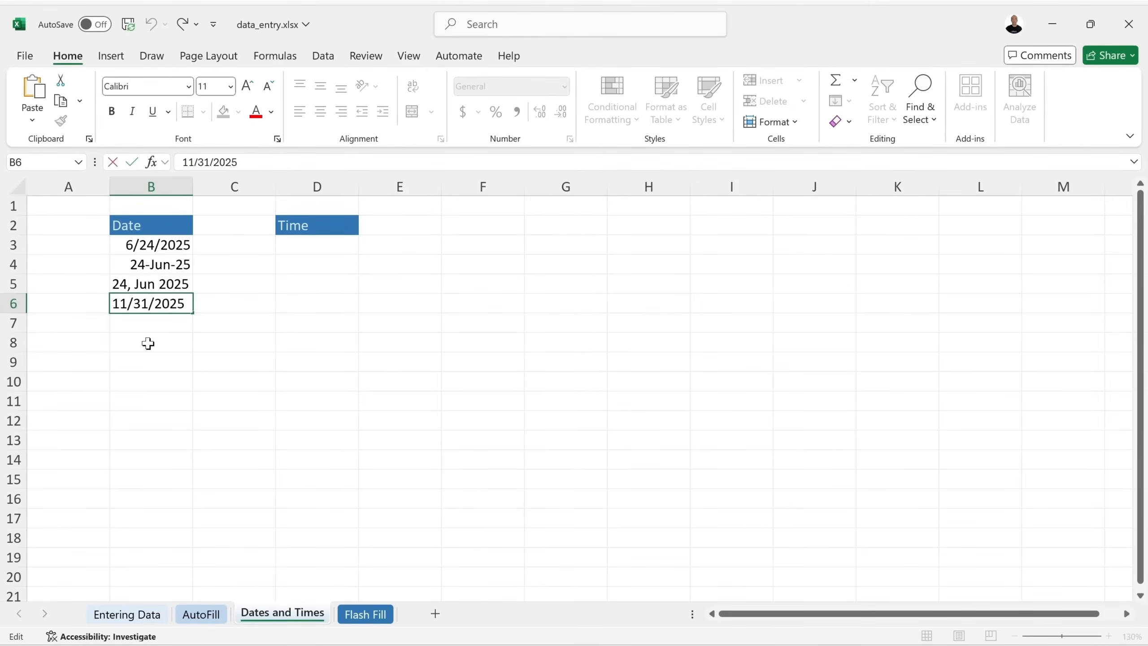
key(BackSpace)
text(0)
key(Return)
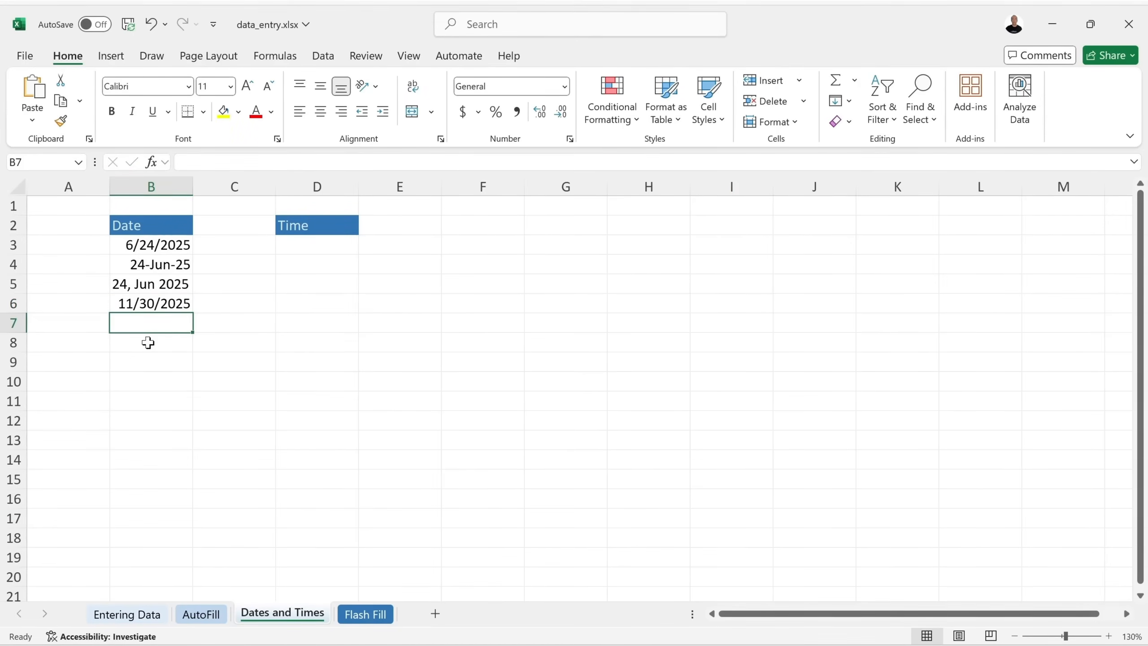
click(183, 302)
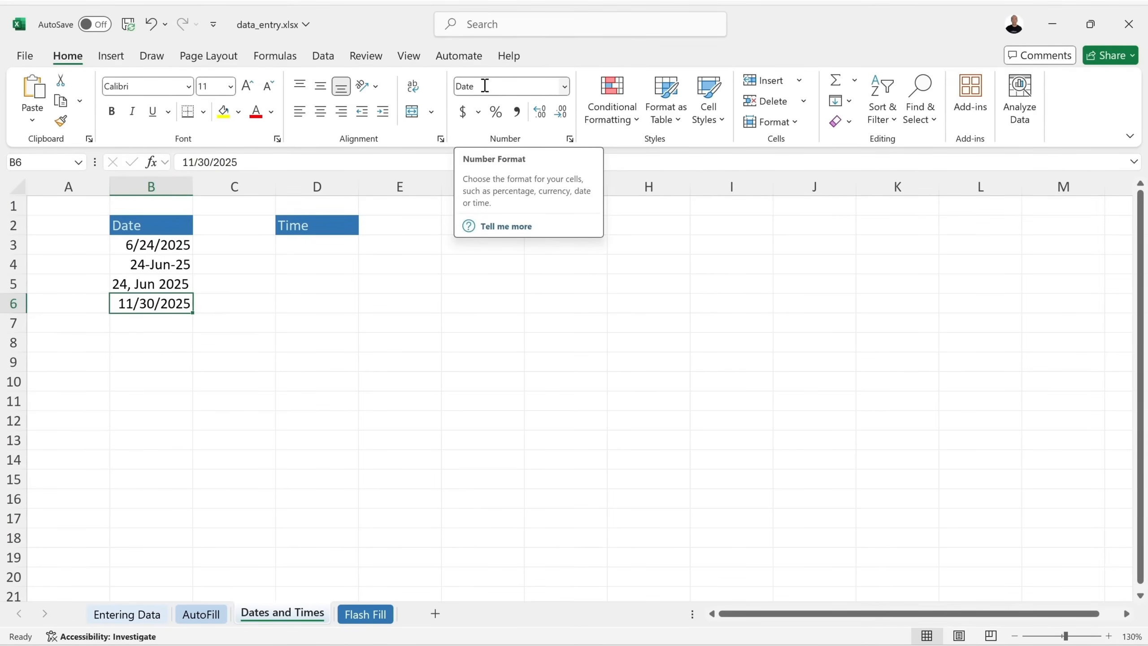
click(565, 87)
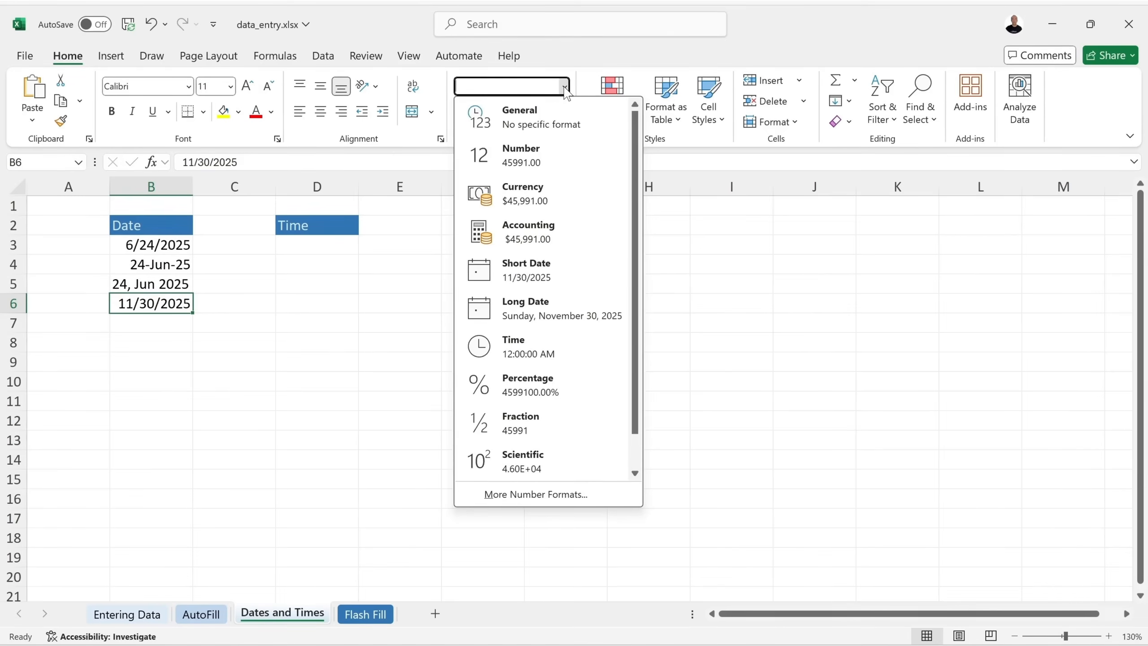
click(542, 154)
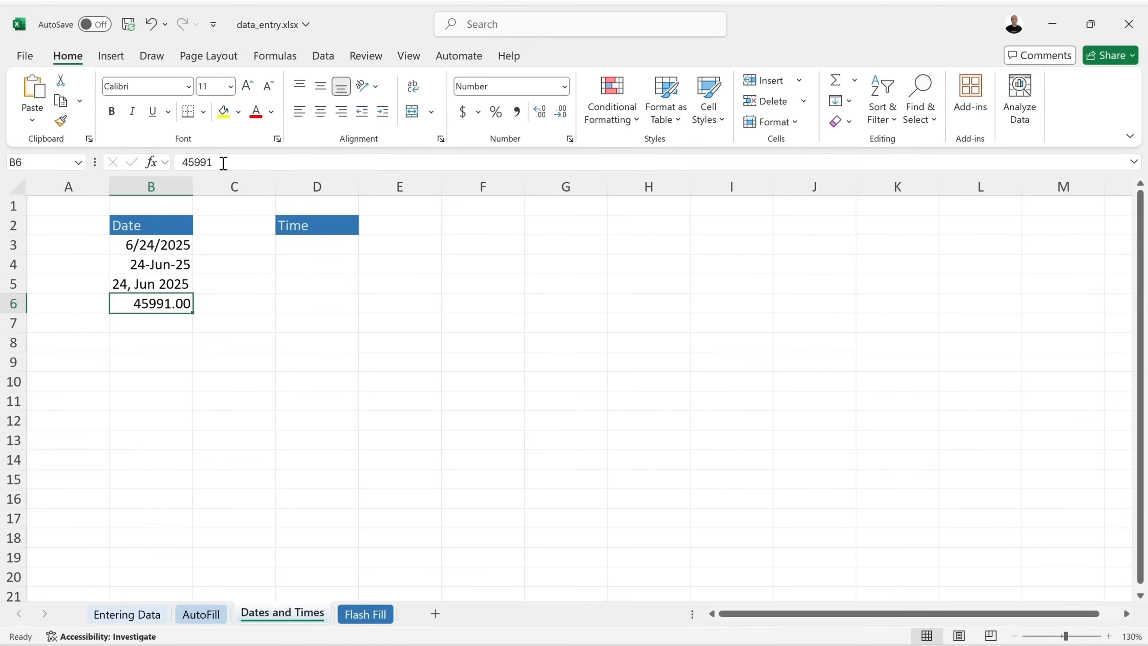
click(564, 87)
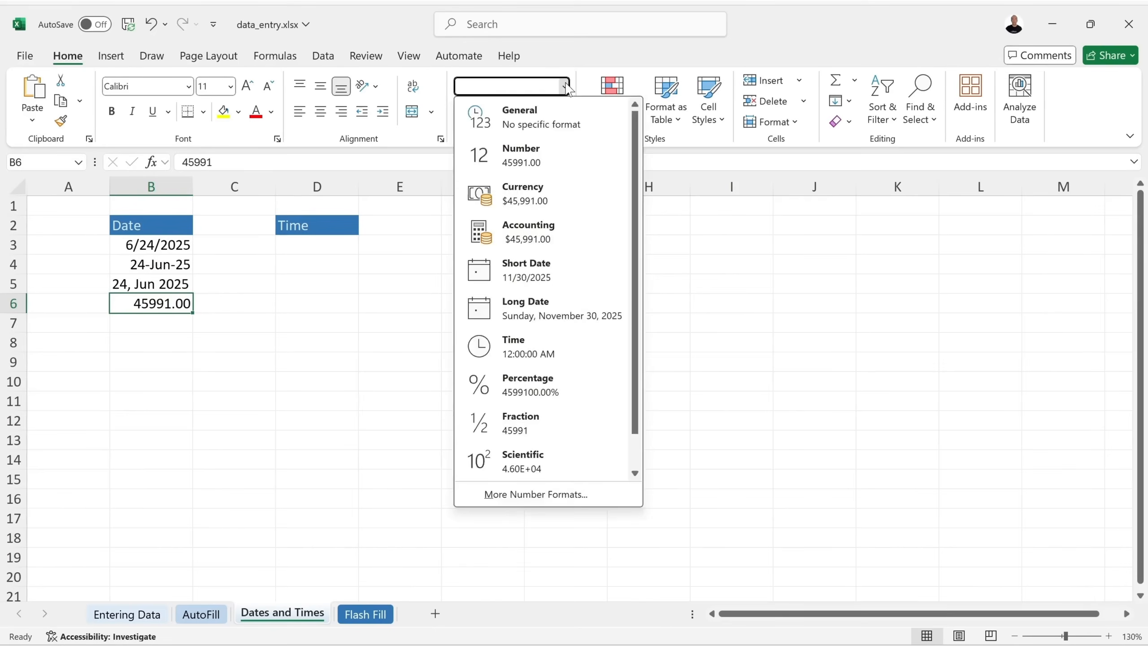
click(409, 28)
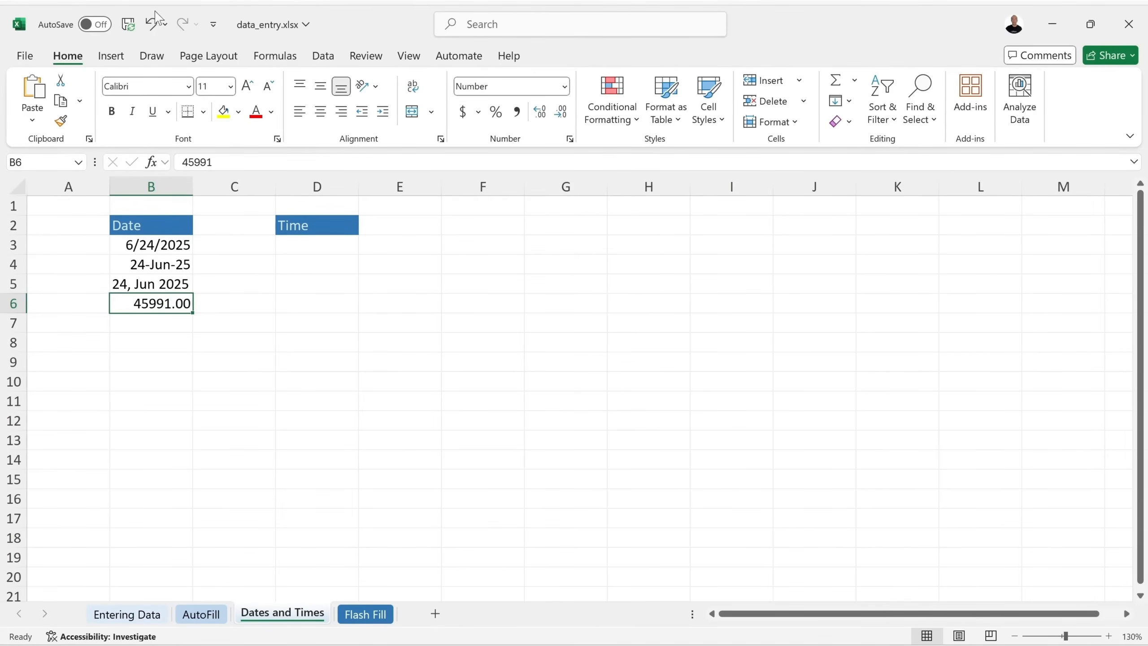
click(150, 26)
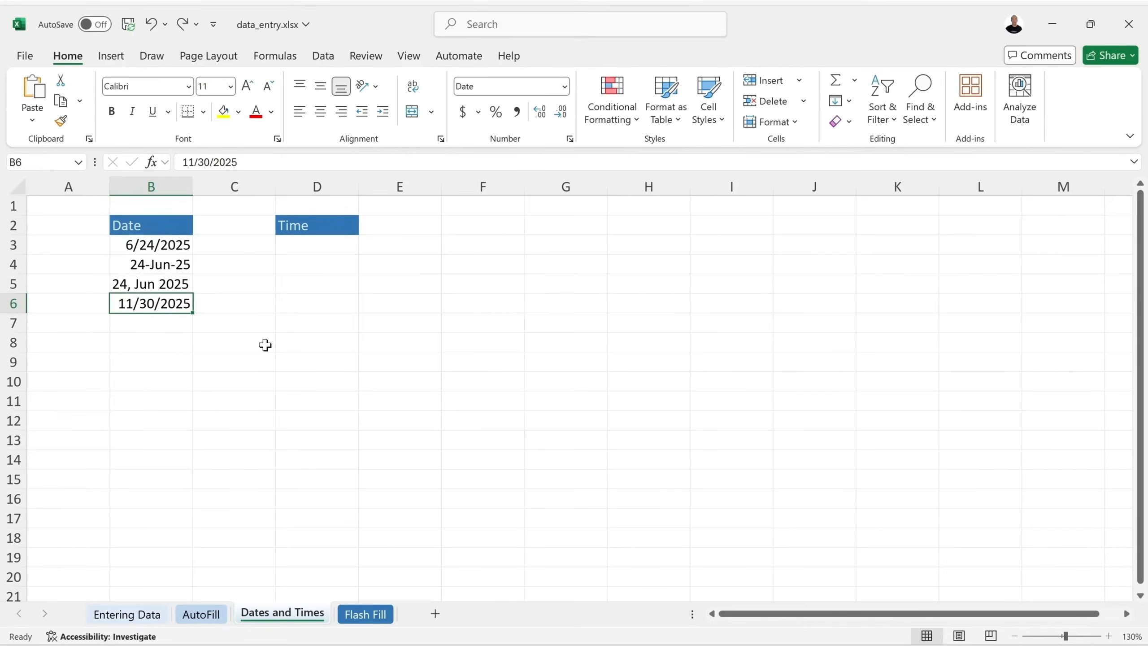
click(240, 306)
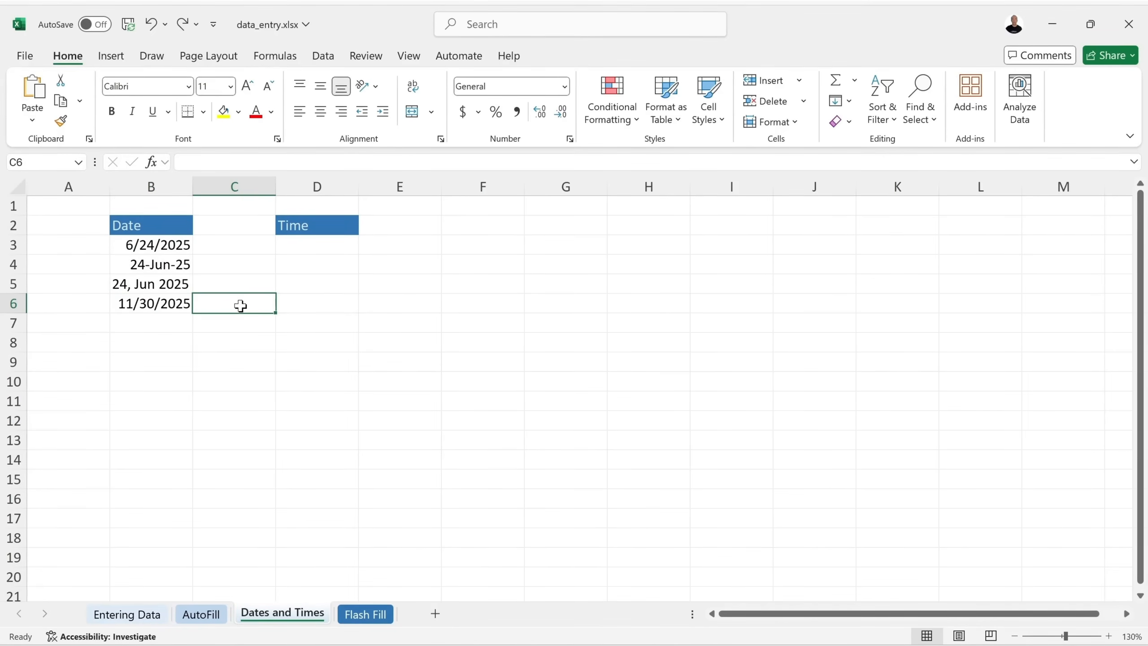
text(=)
click(135, 306)
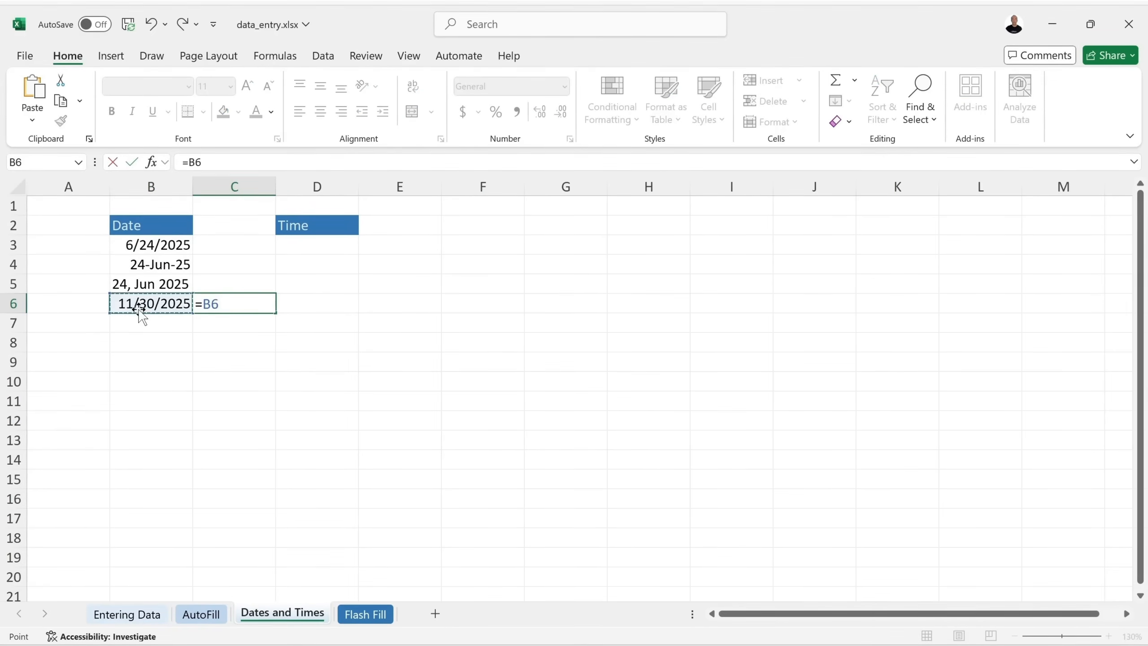
text(+)
text(10)
key(Return)
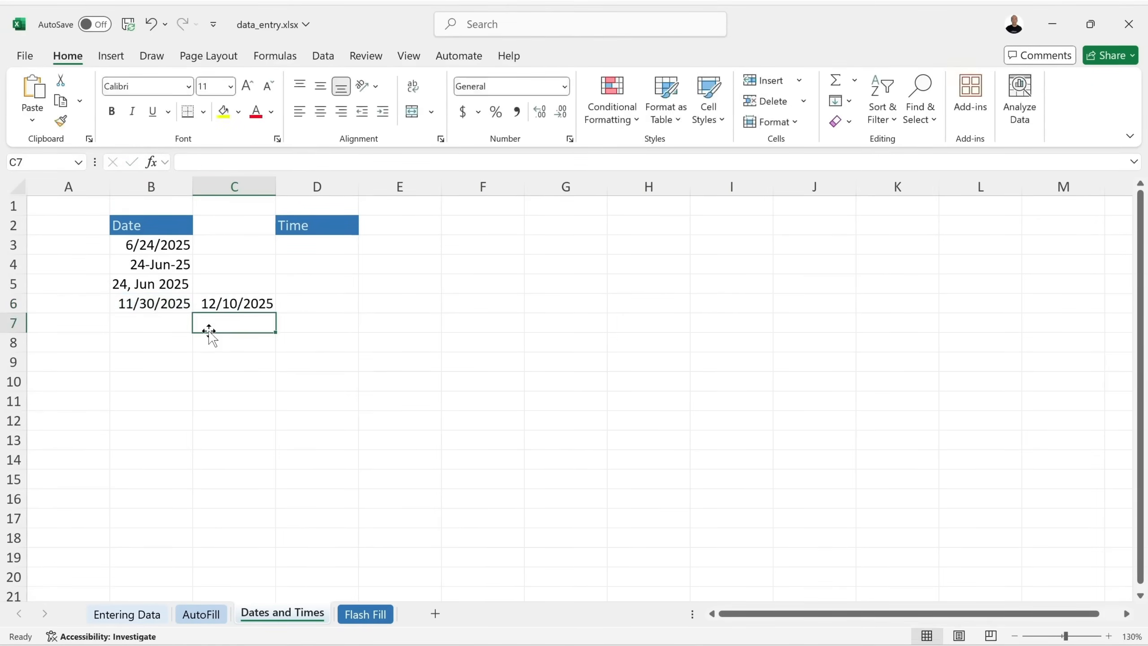
click(246, 300)
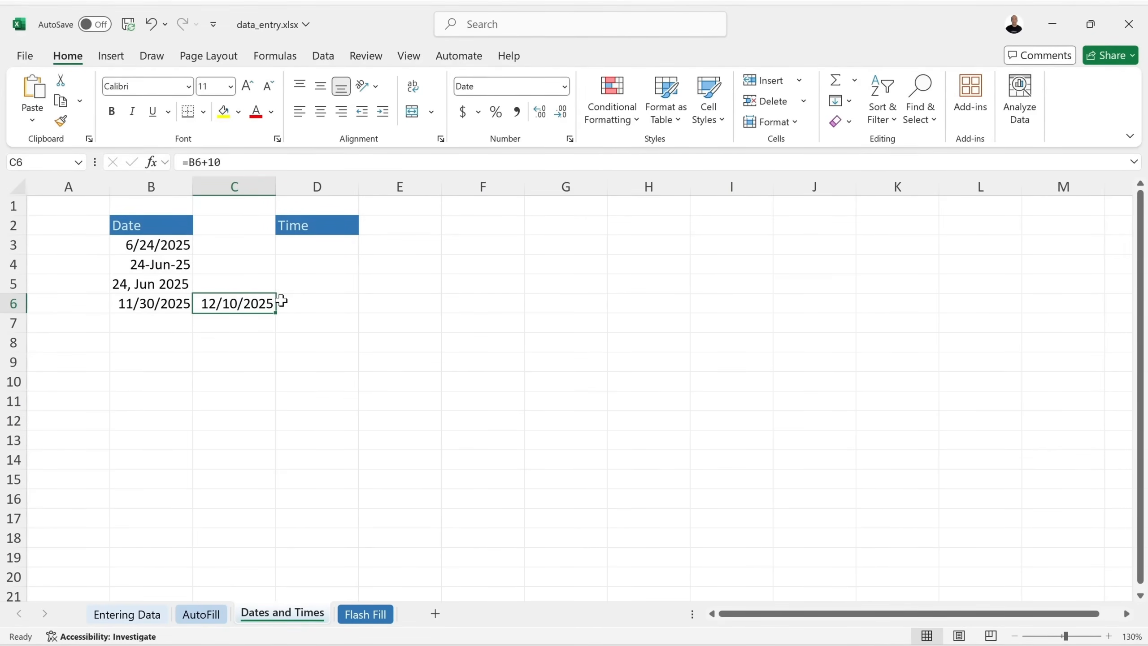
key(BackSpace)
key(Return)
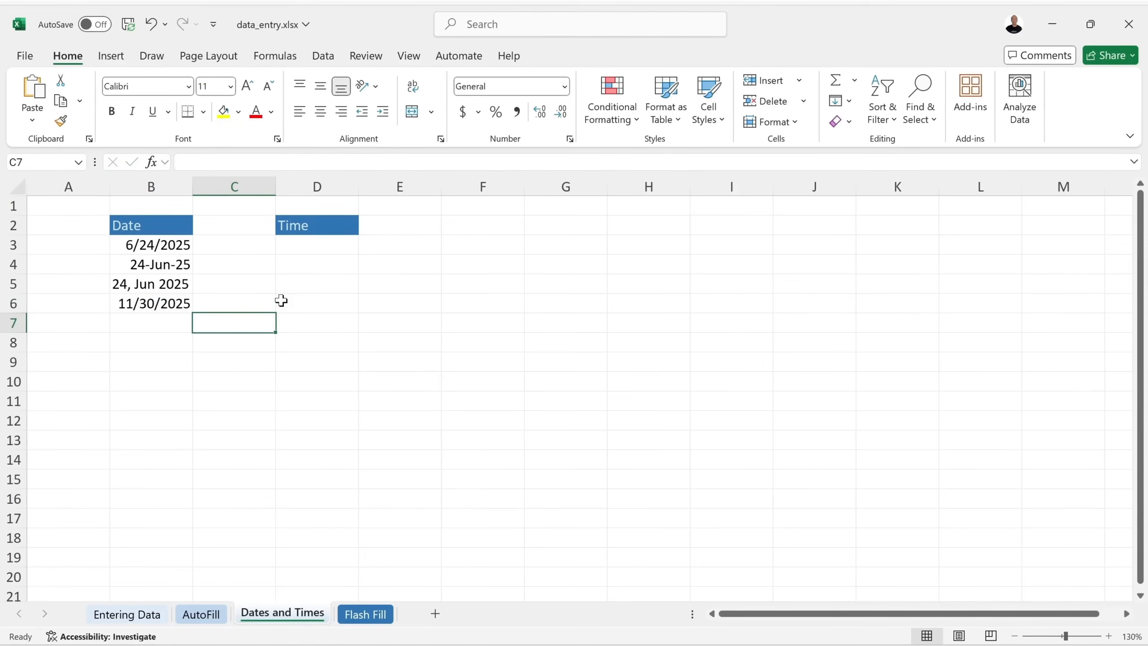
click(320, 246)
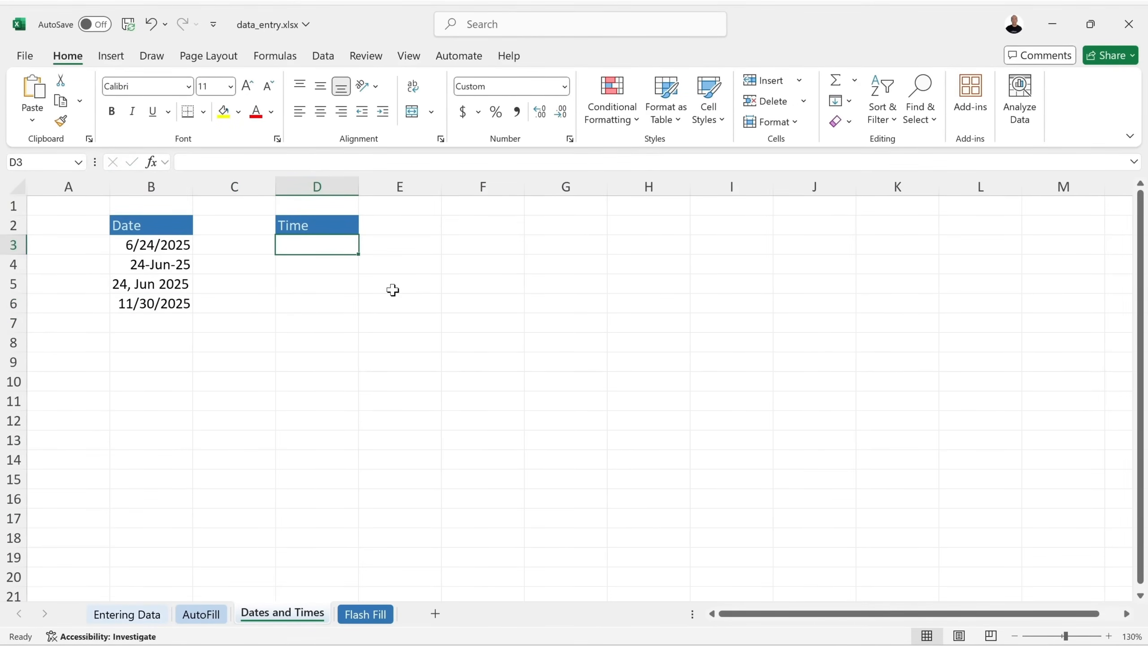
Enter 10:00 in D3 and check its stored time.
text(10:00)
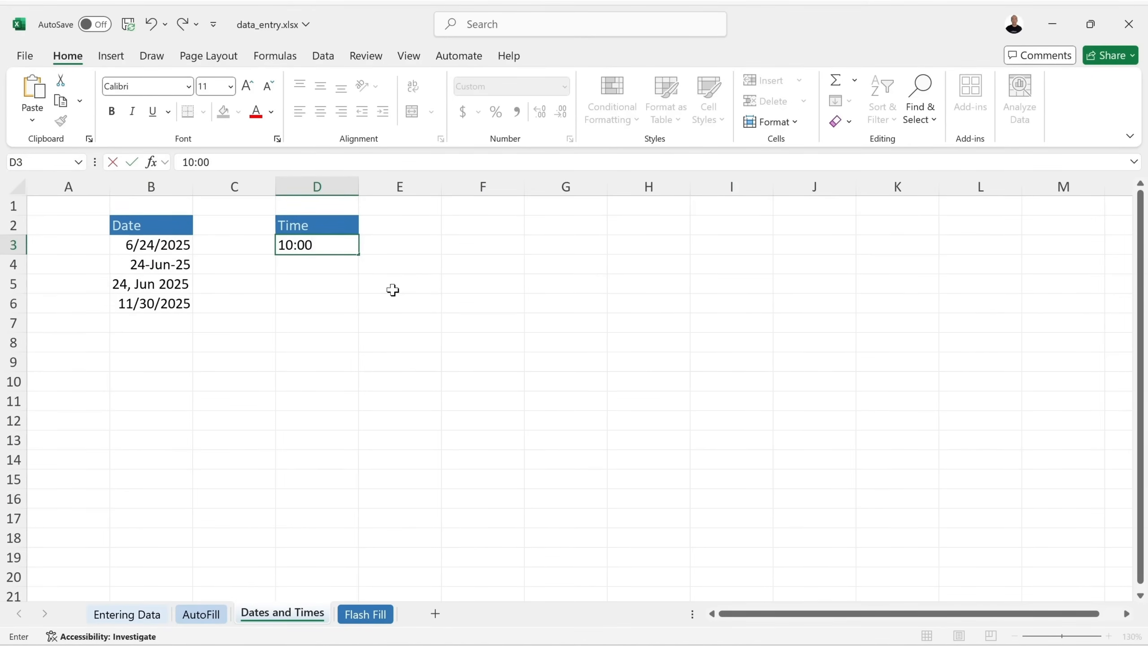
key(Return)
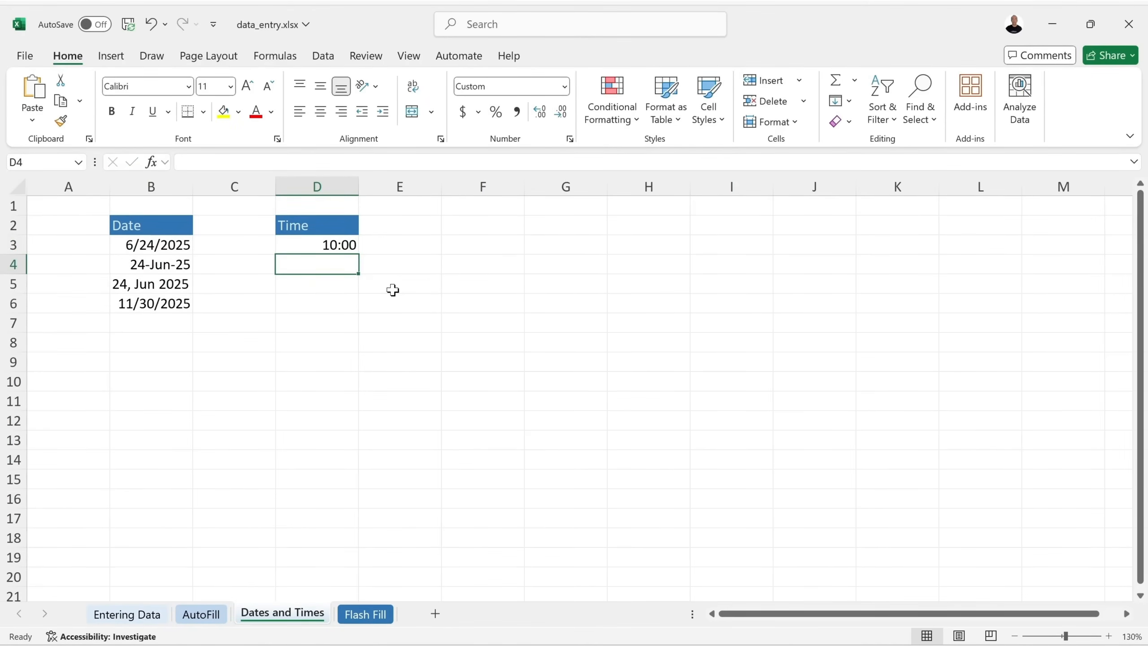
click(354, 249)
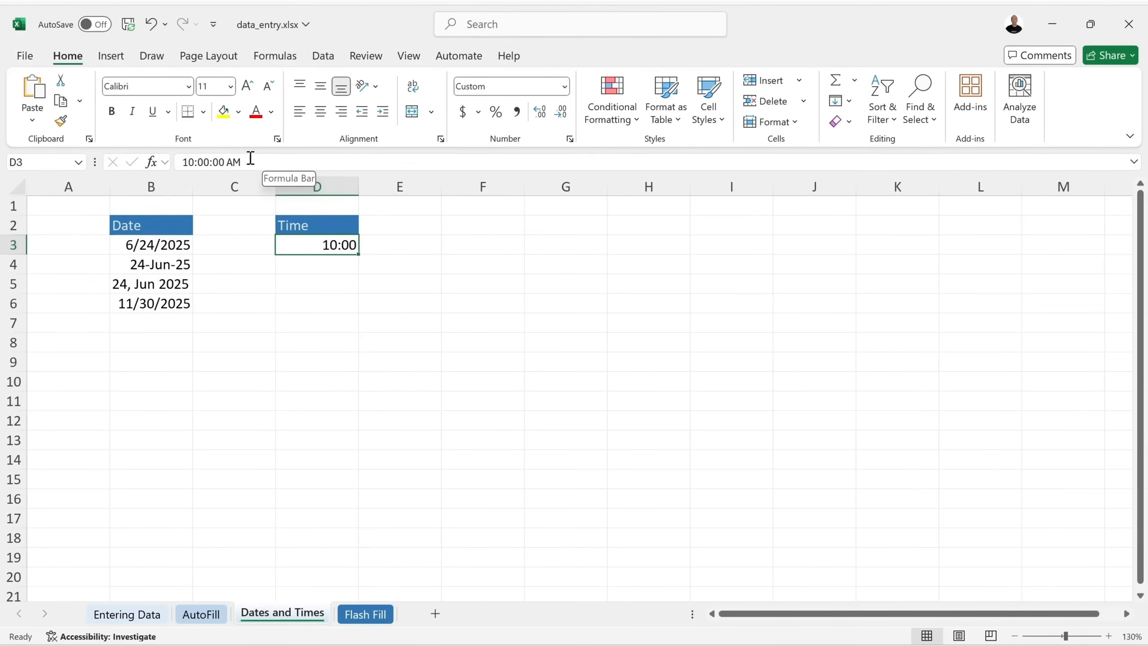
Enter 05:00 in D4, then edit it to read 5:00 PM.
click(302, 261)
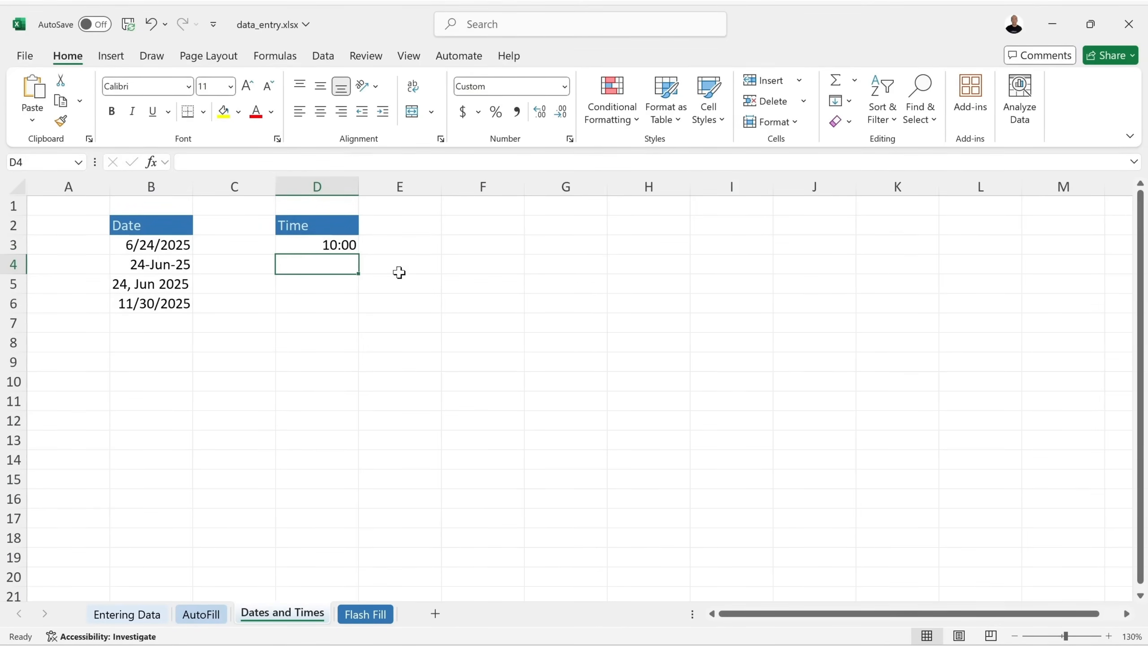
text(05)
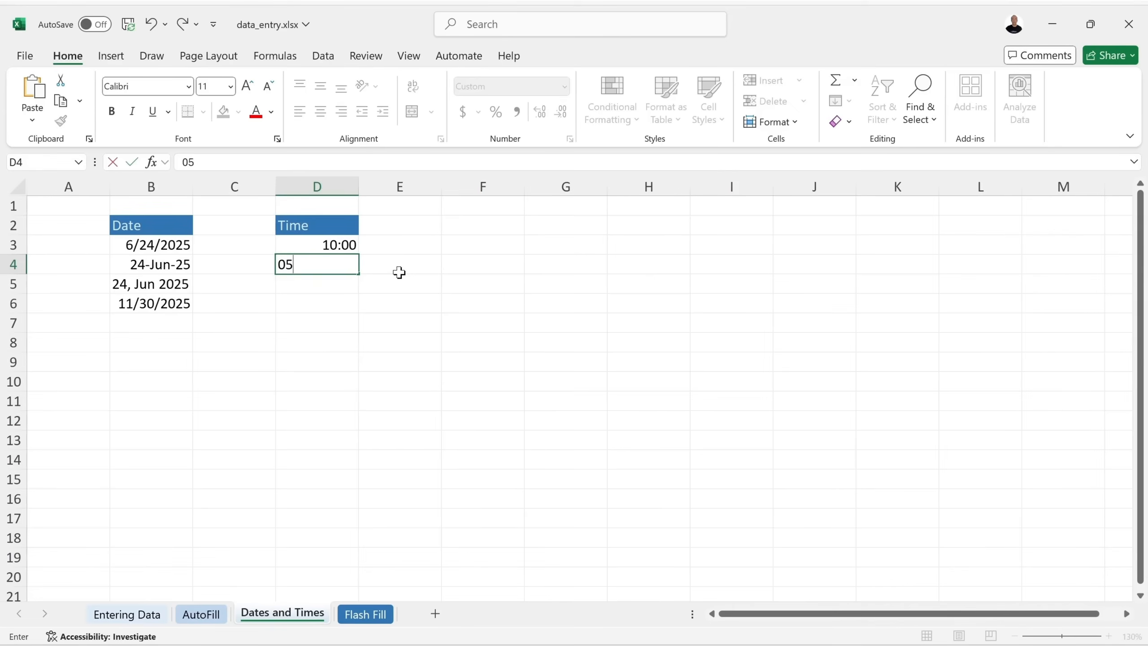
text(:00)
key(Return)
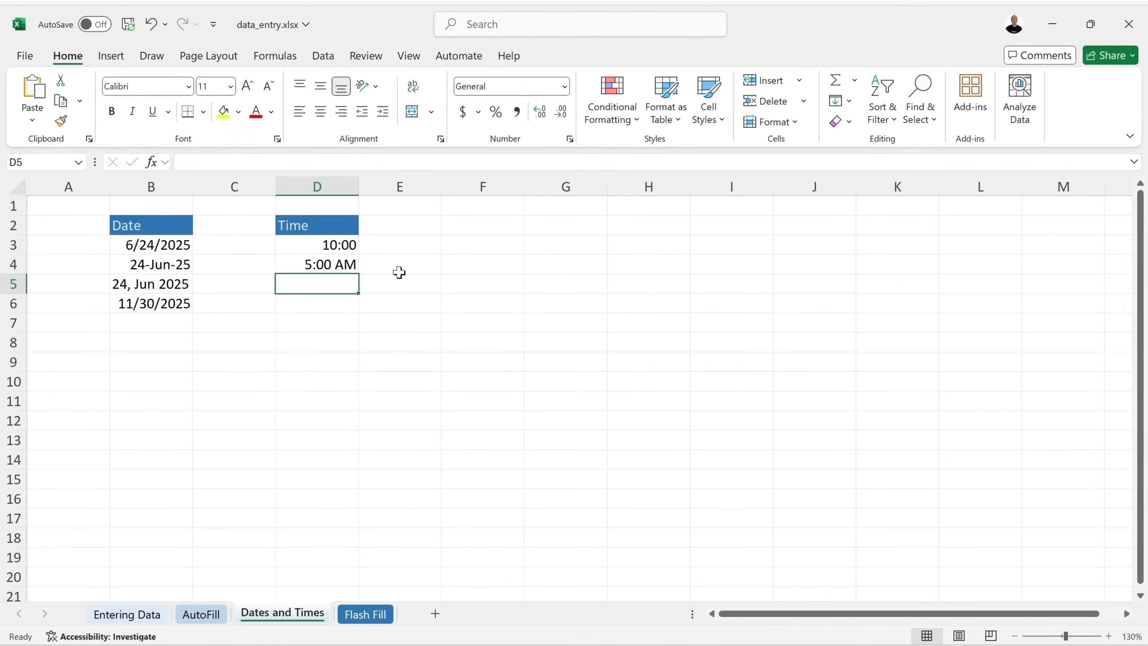
click(352, 265)
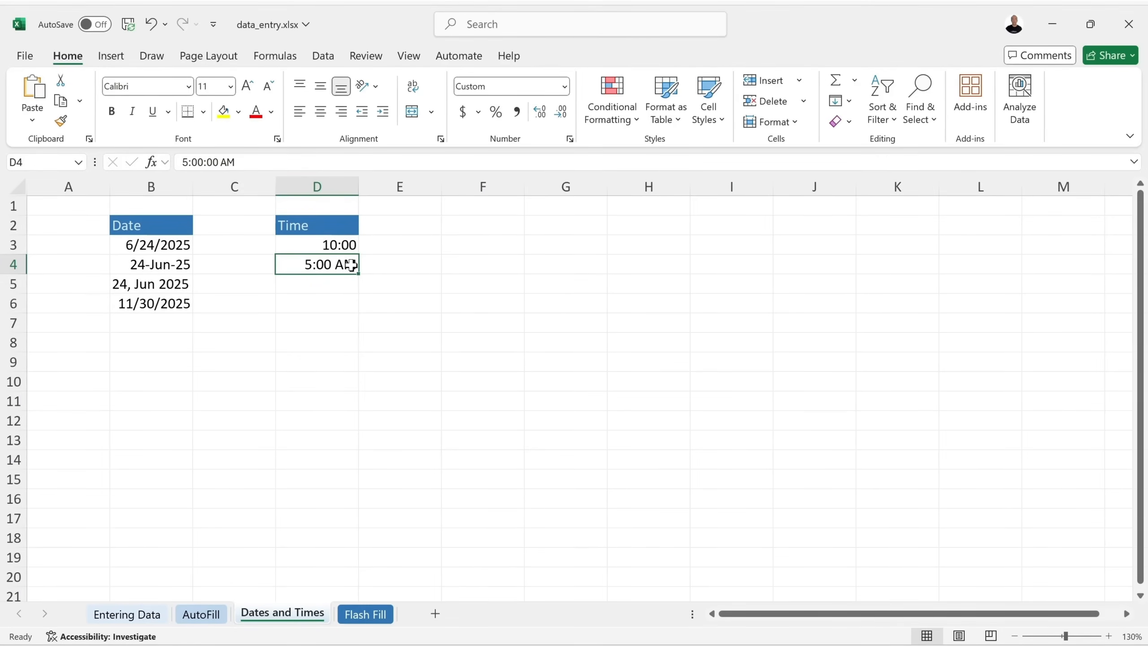
double_click(351, 265)
key(BackSpace)
key(BackSpace)
text(PM)
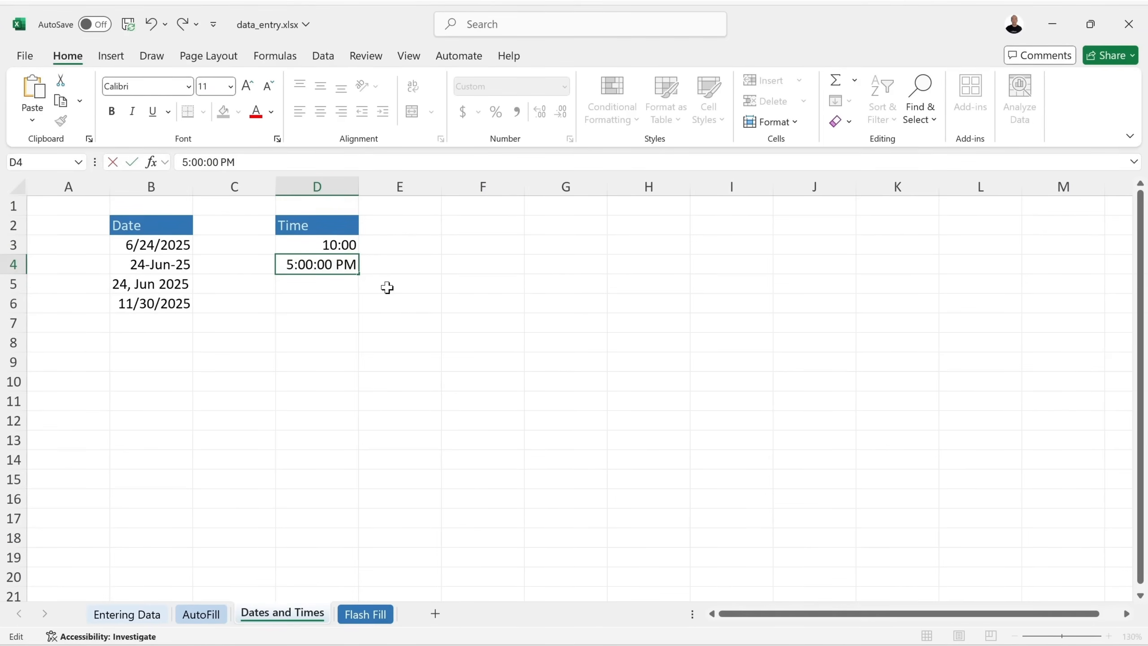
key(Return)
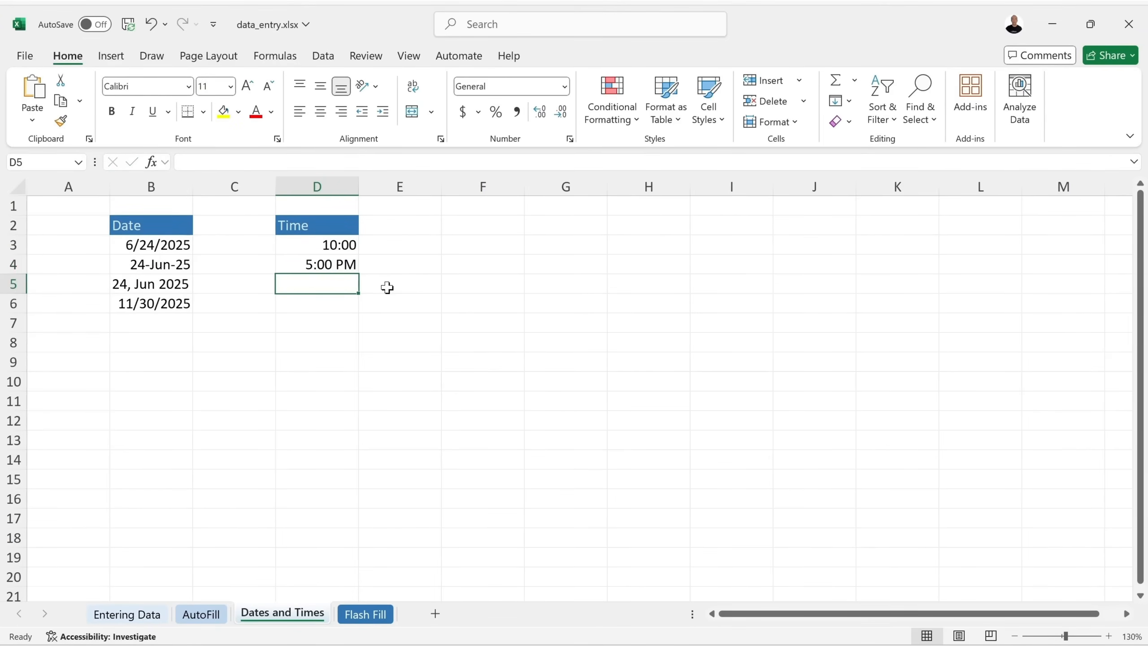
click(344, 265)
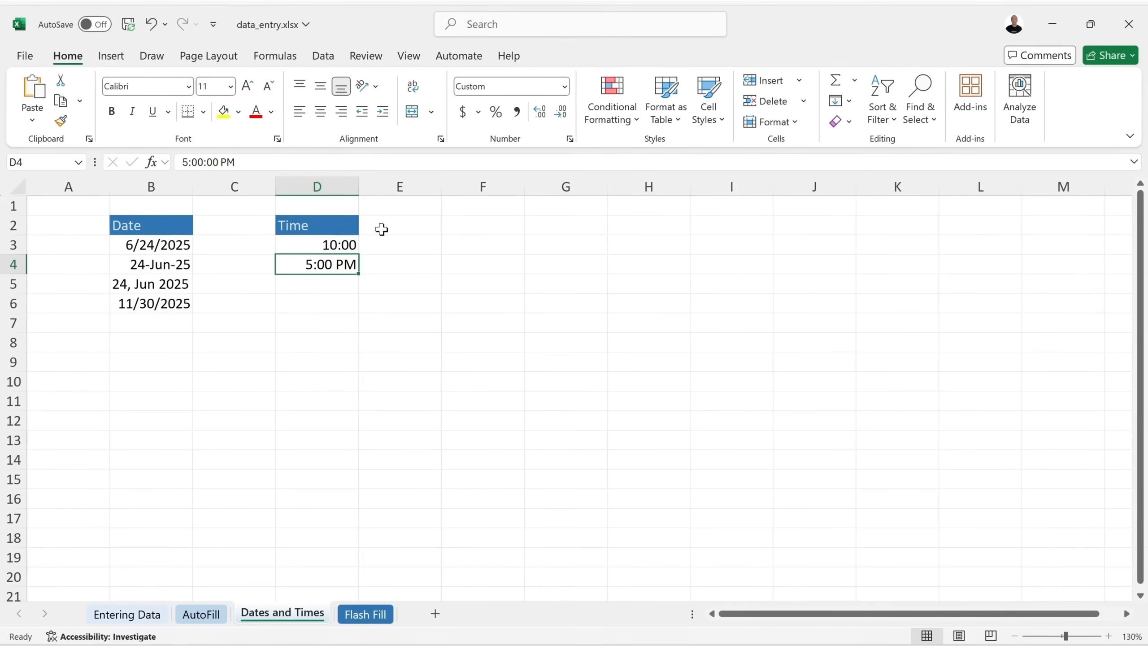
Enter 17:00 in D5 and confirm it is stored as 5:00:00 PM.
click(322, 279)
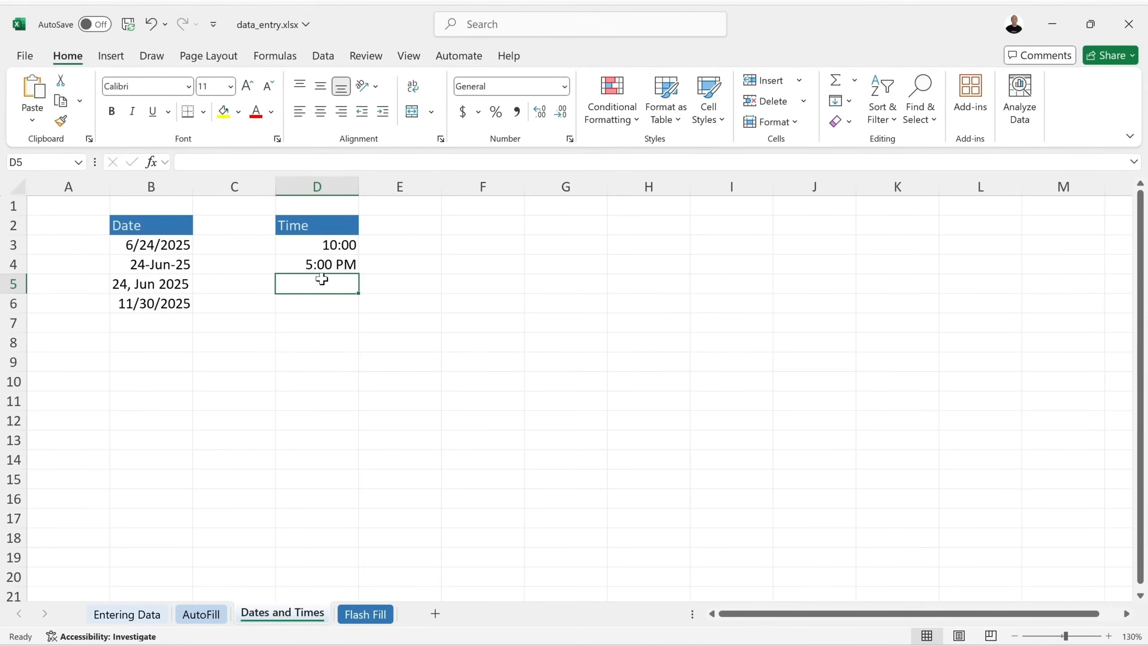
text(17:00)
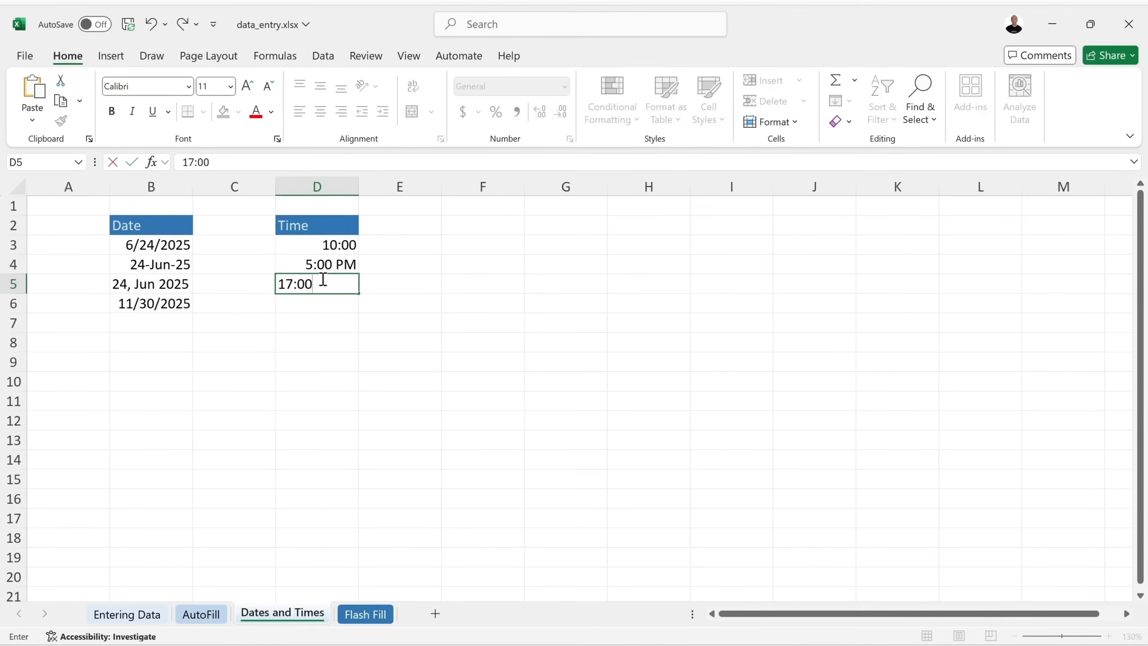
key(Return)
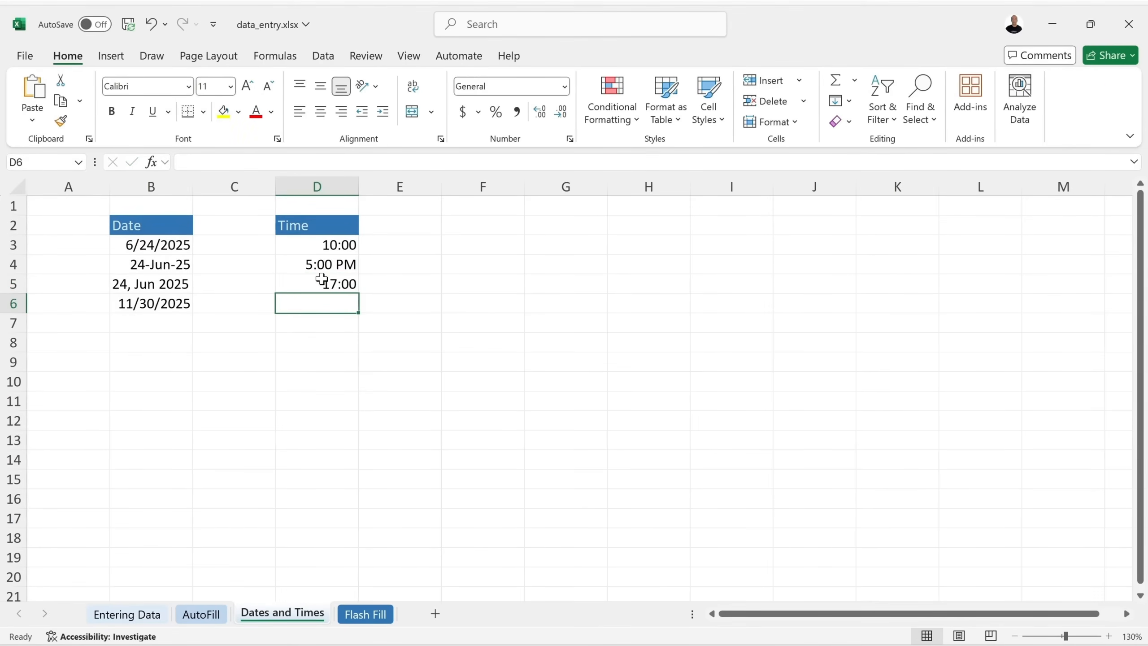
click(325, 283)
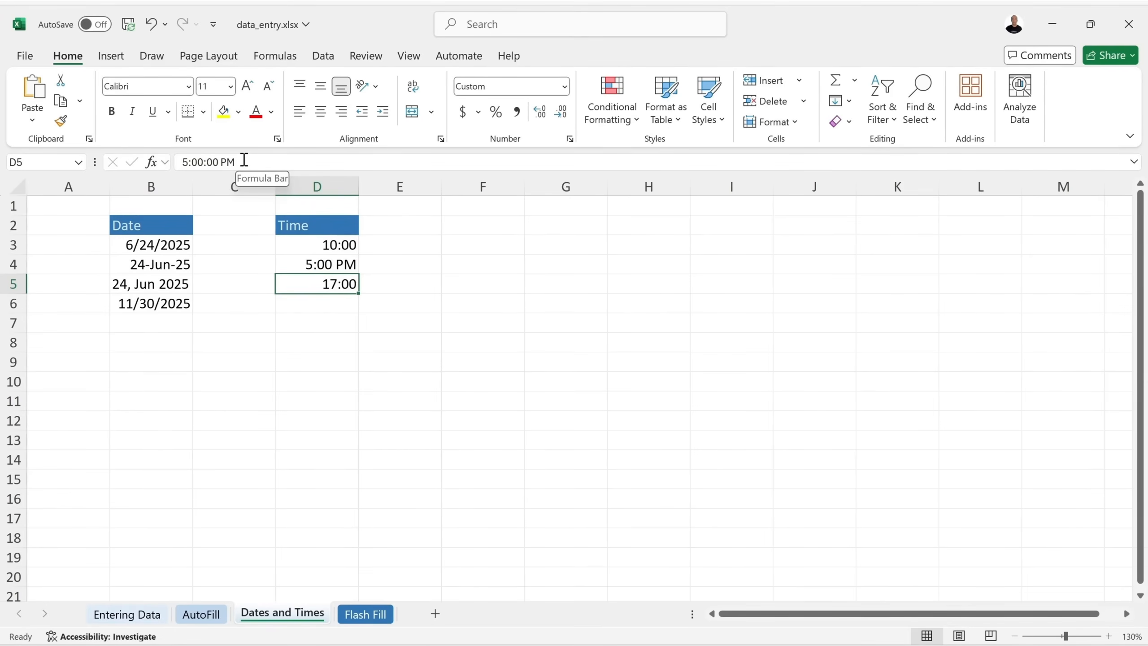
click(330, 300)
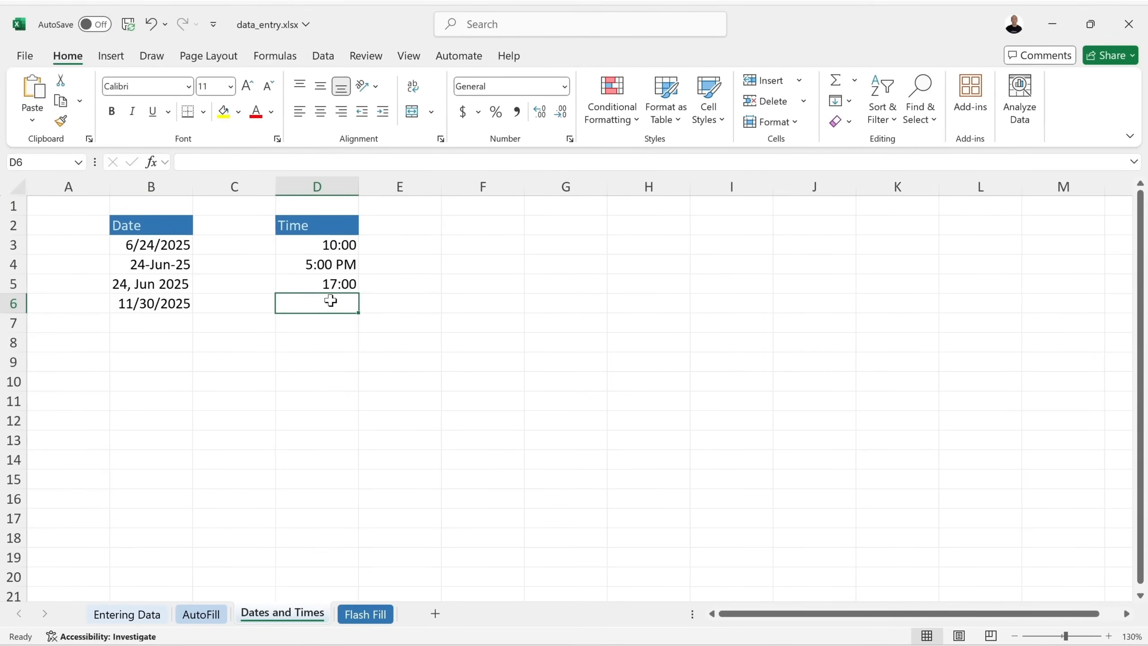
On the Flash Fill sheet, type two example first names in B3:B4 and accept Flash Fill's suggestions.
click(365, 613)
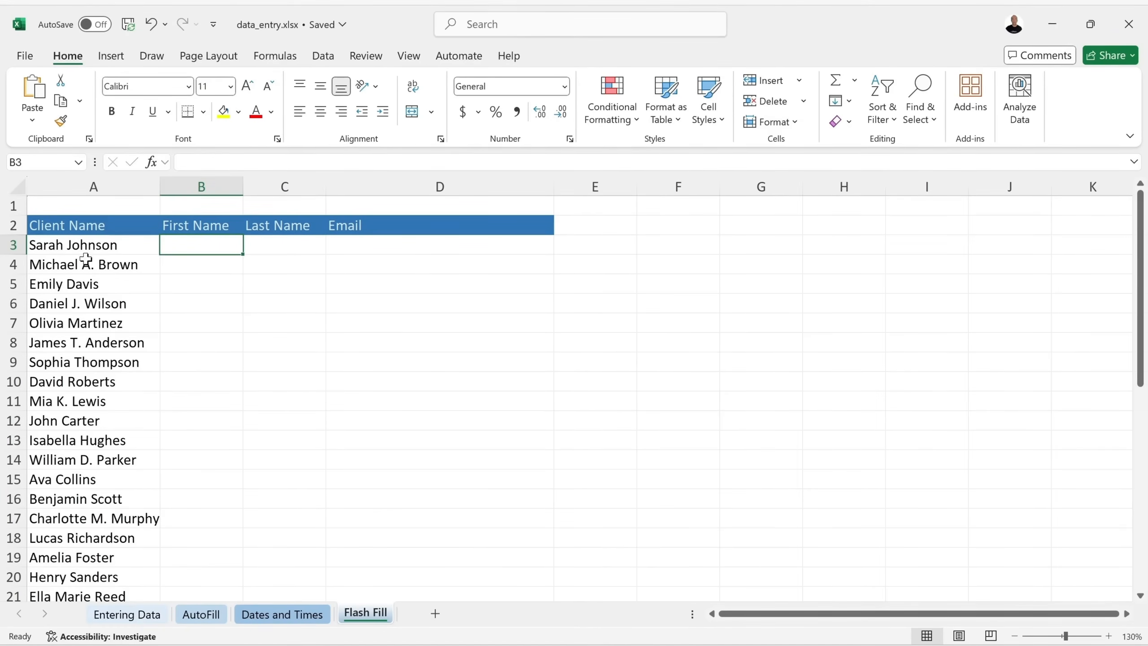
text(S)
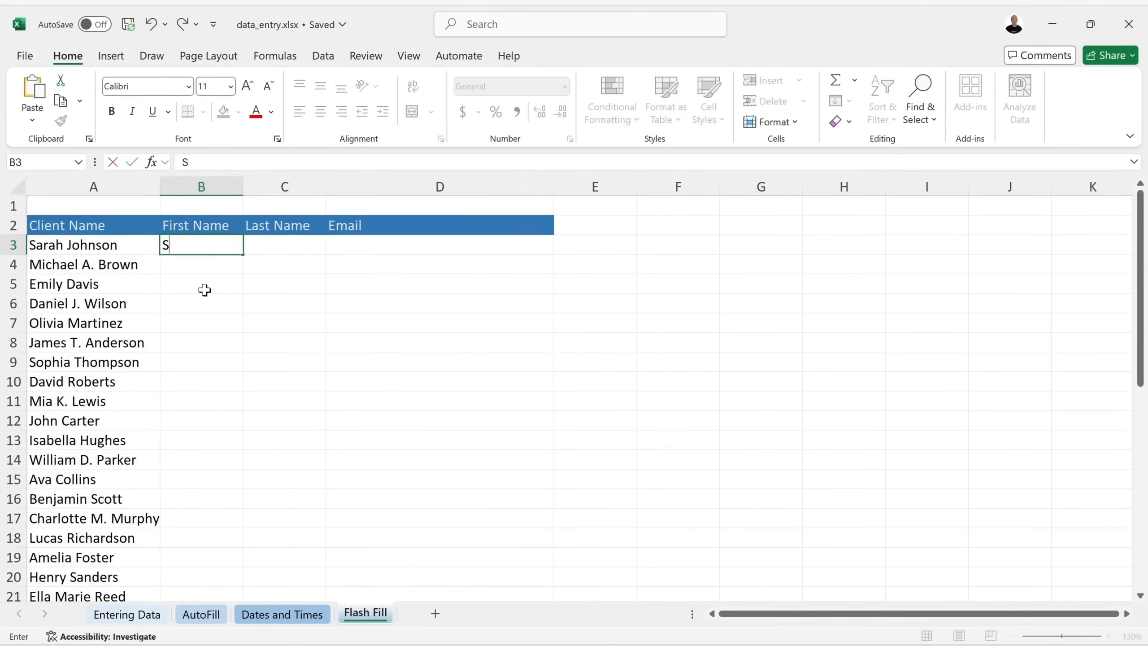
text(arah)
key(Return)
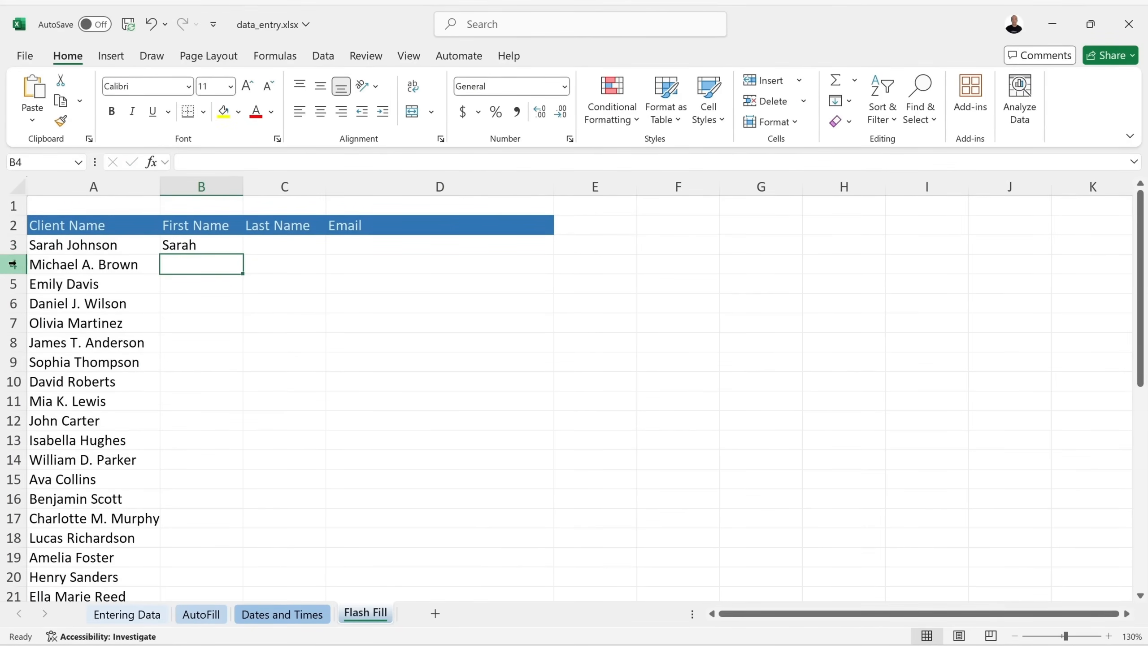
text(Michael)
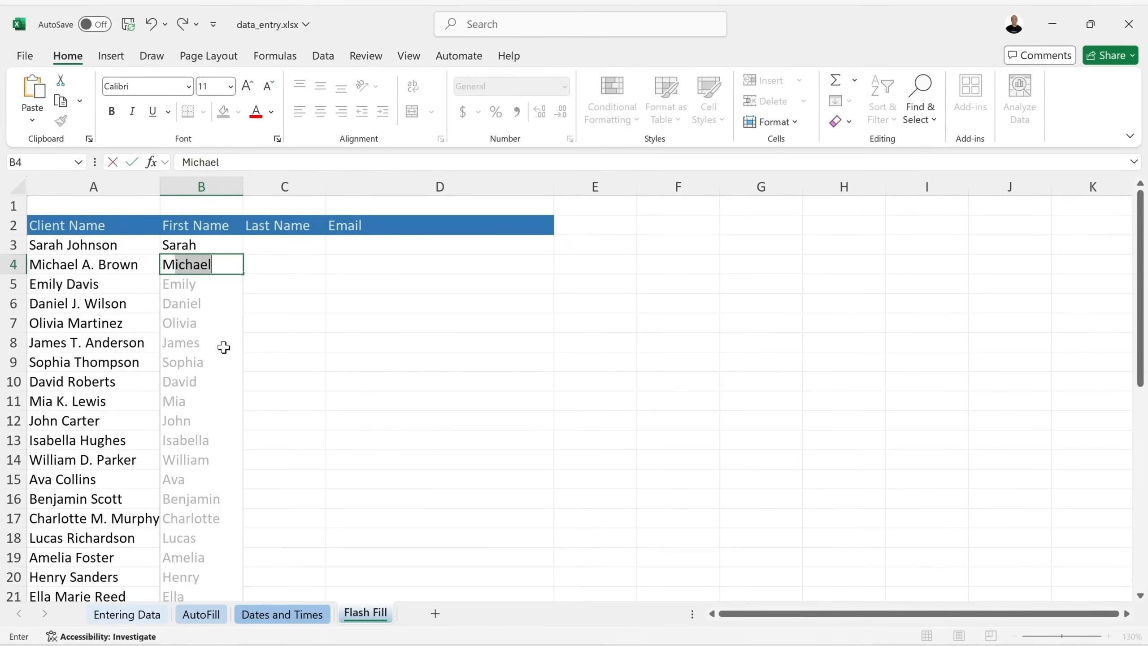
key(Return)
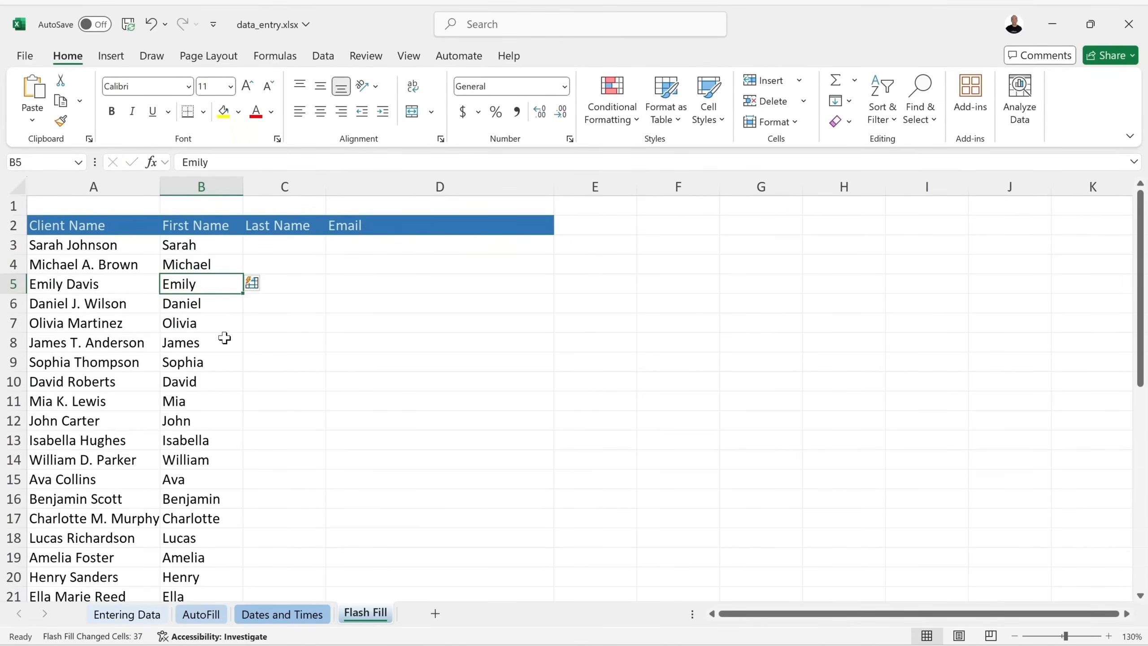
scroll(222, 338, down, 4)
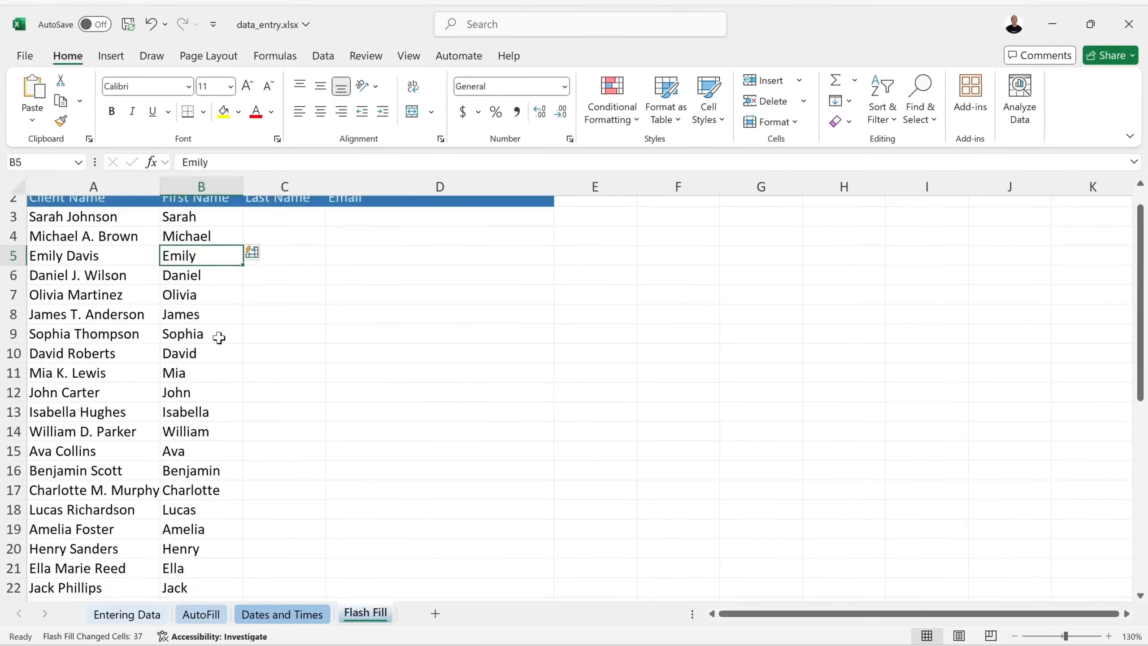
scroll(219, 338, down, 4)
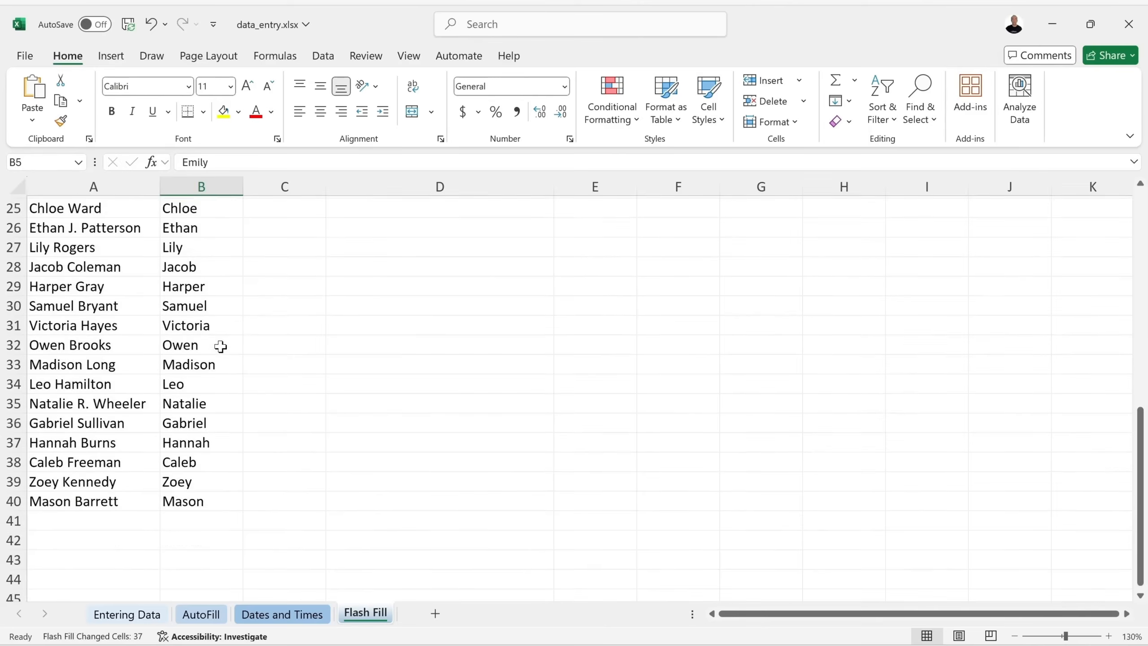
scroll(221, 347, up, 1)
scroll(221, 346, up, 8)
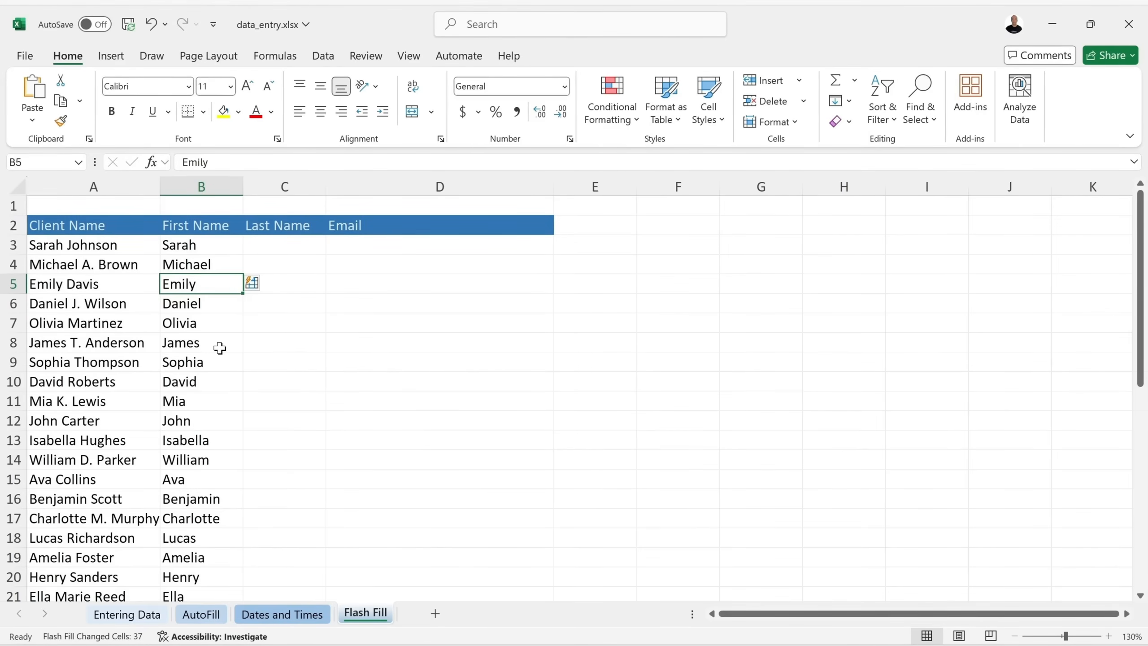
click(307, 249)
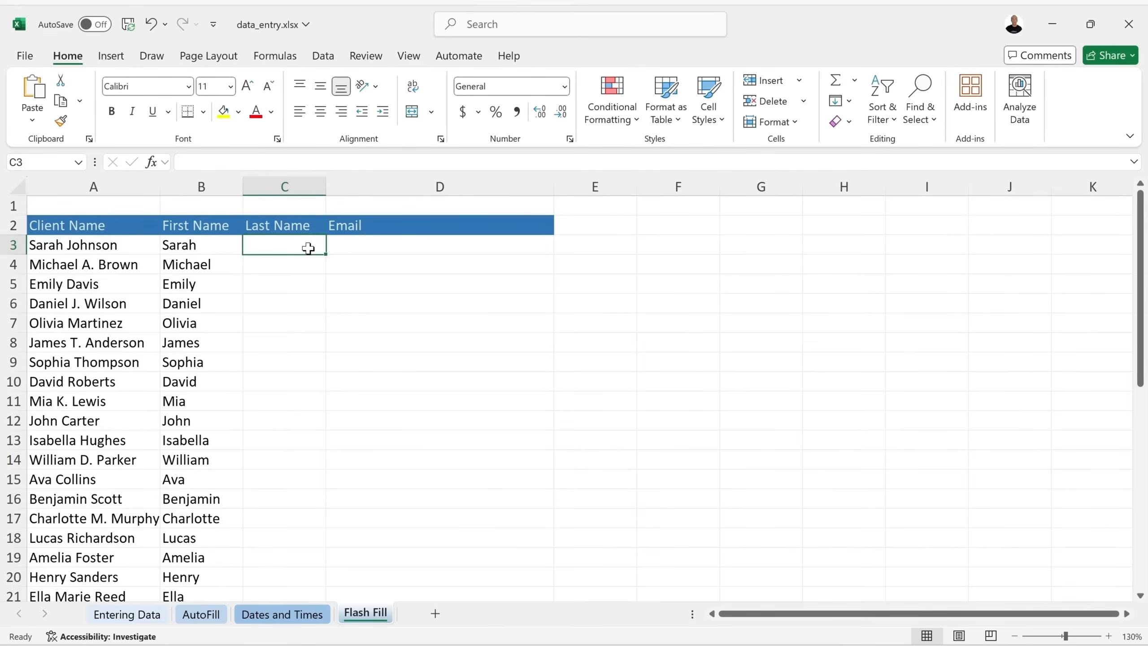
Type the first client's surname in C3 as an example, then run Data > Flash Fill.
text(Johnson)
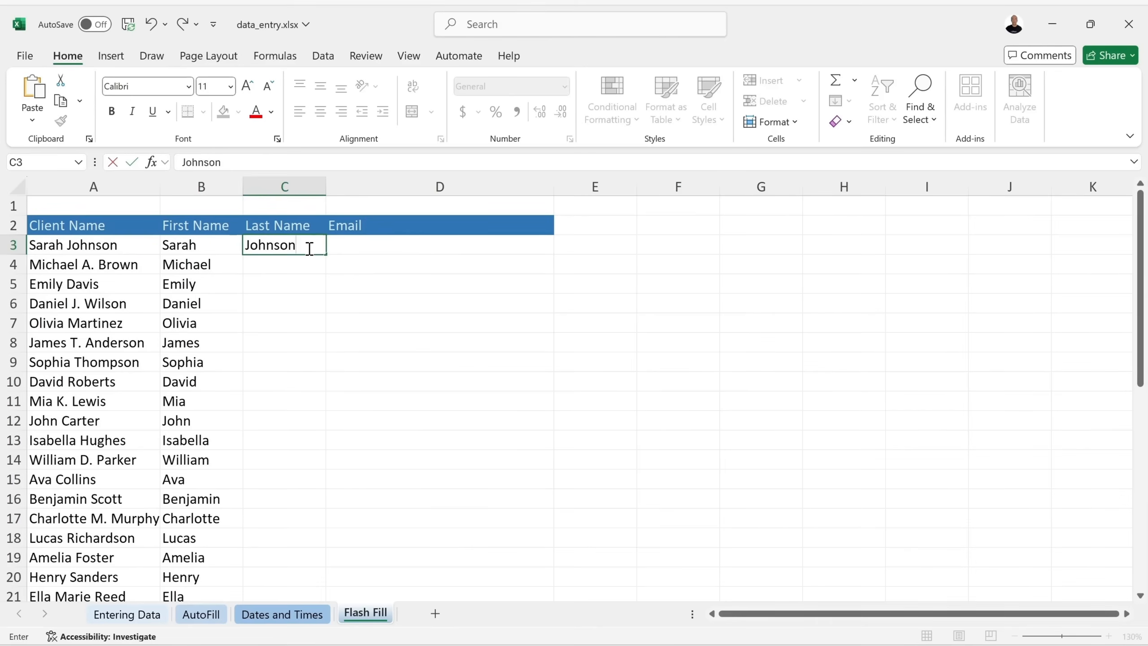
key(Return)
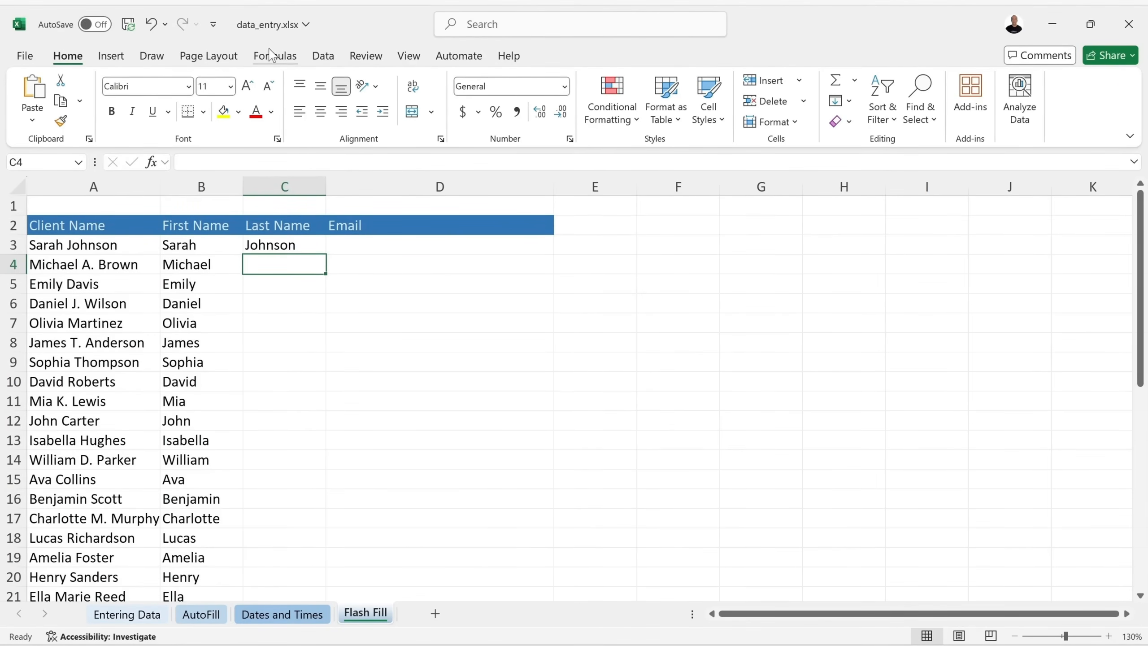
click(331, 63)
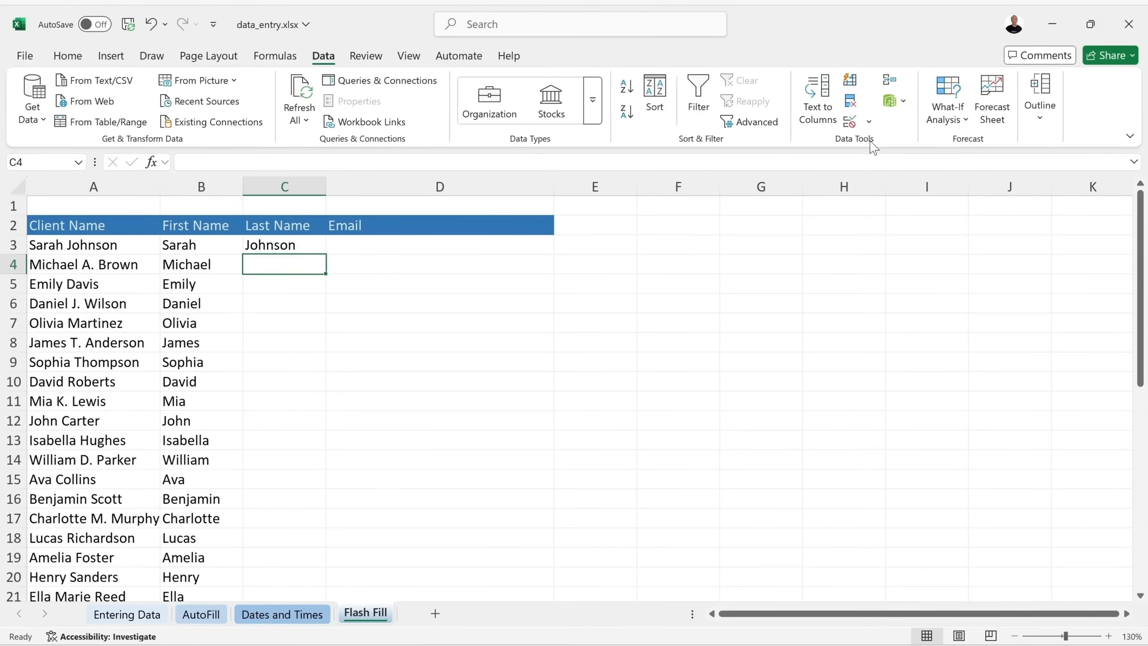
click(850, 81)
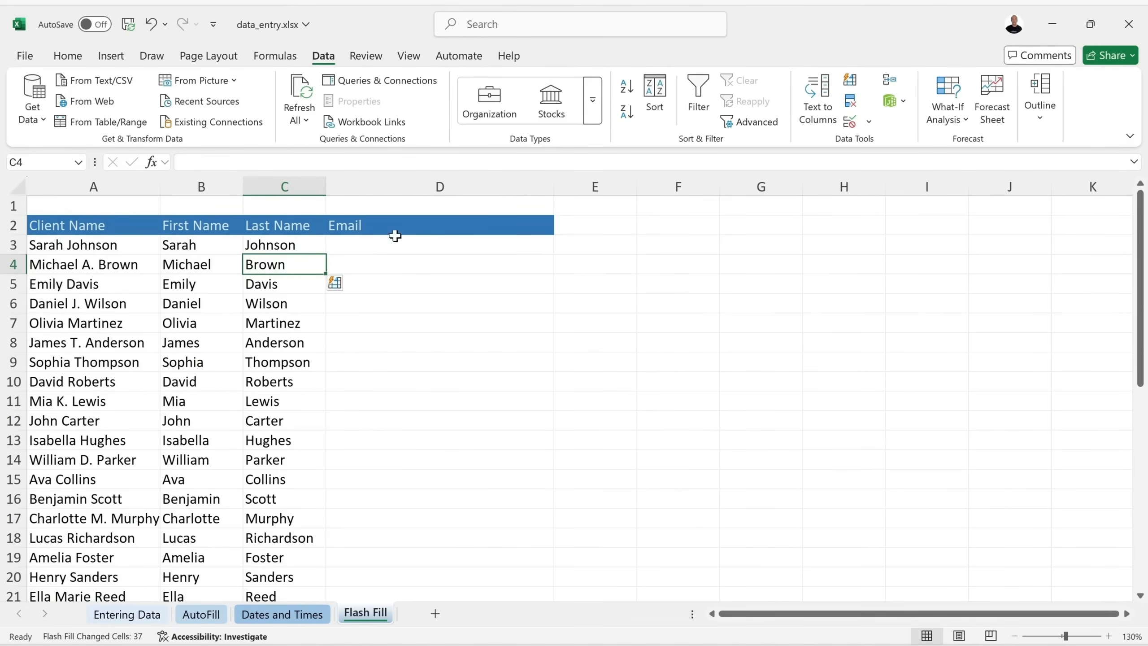
click(382, 250)
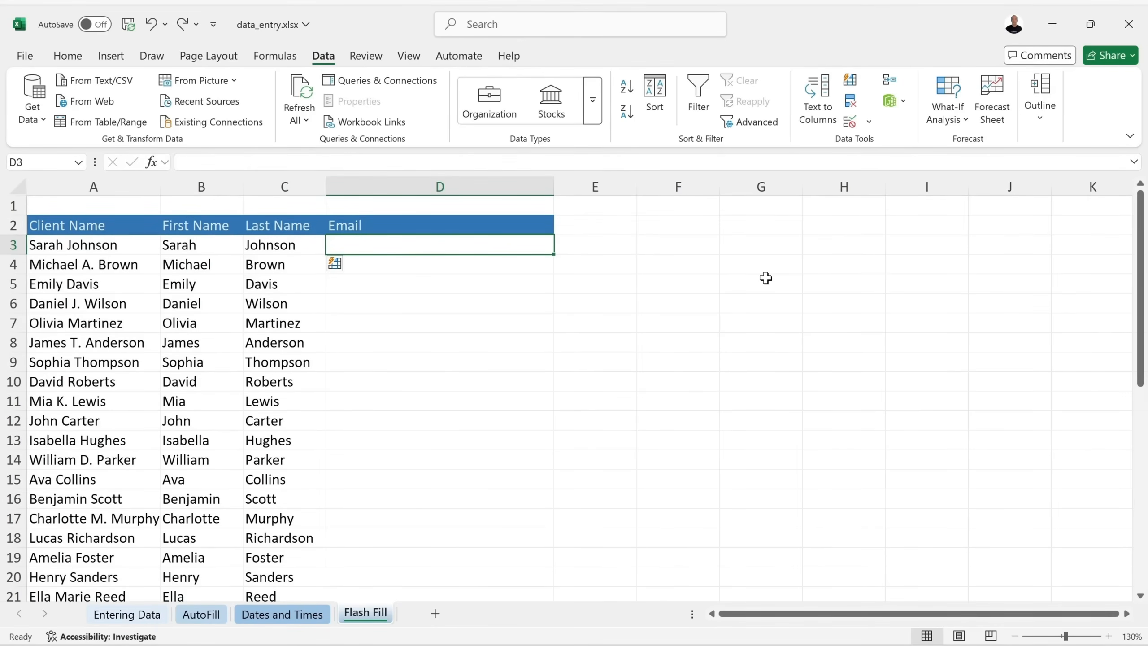
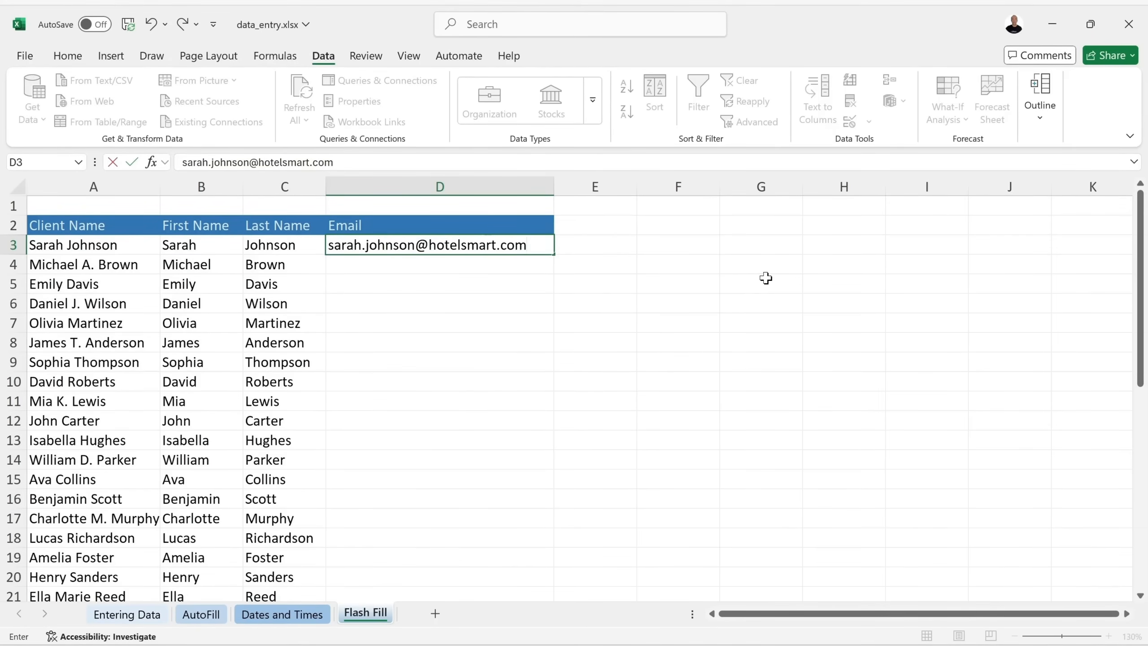
key(Return)
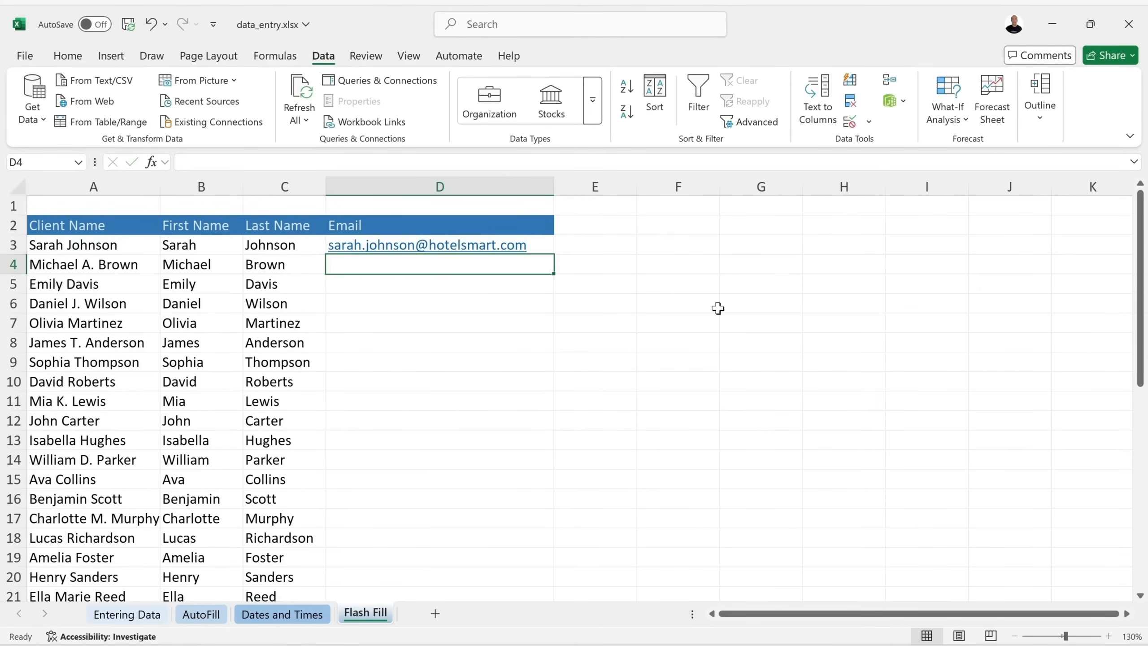
click(850, 83)
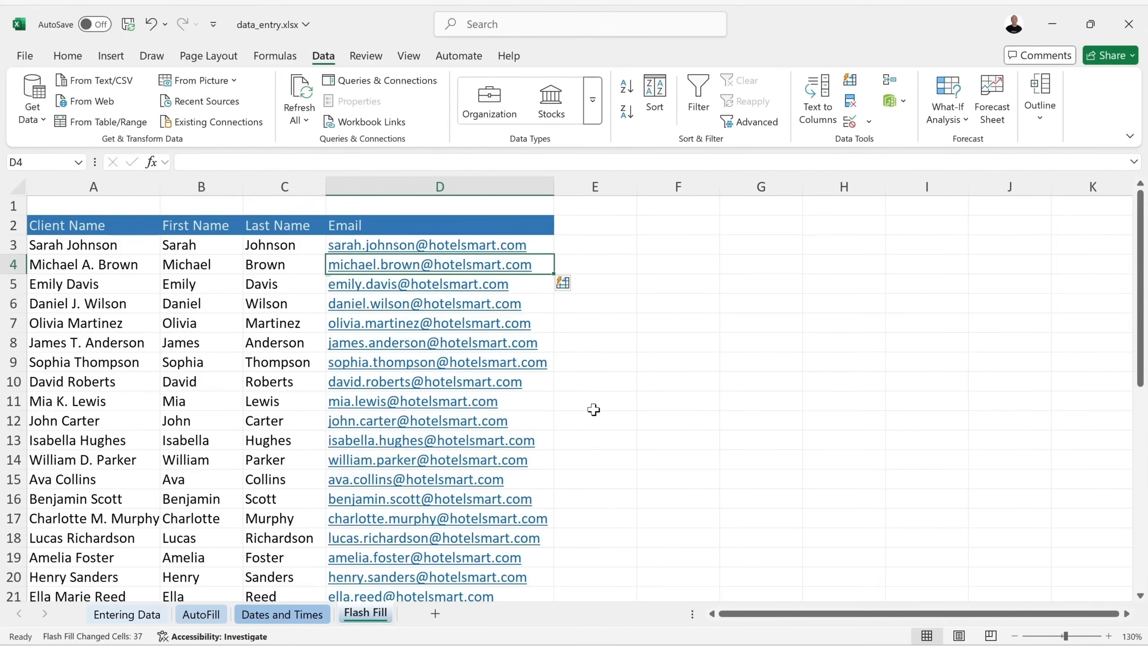
scroll(590, 414, down, 8)
scroll(589, 415, up, 8)
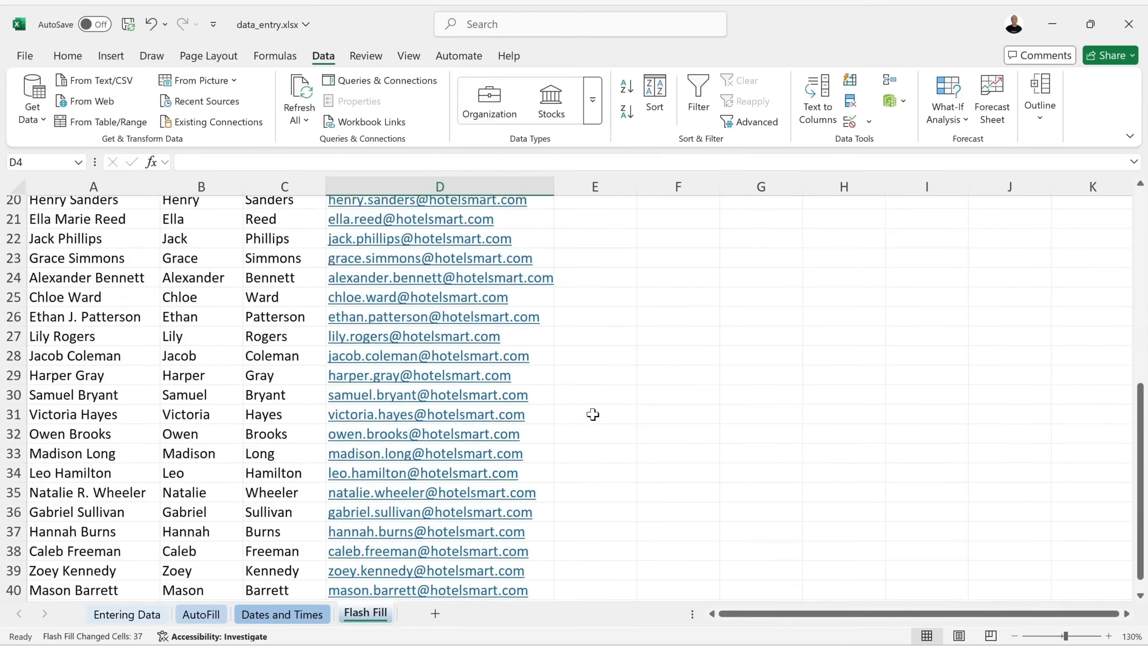
key(ctrl+s)
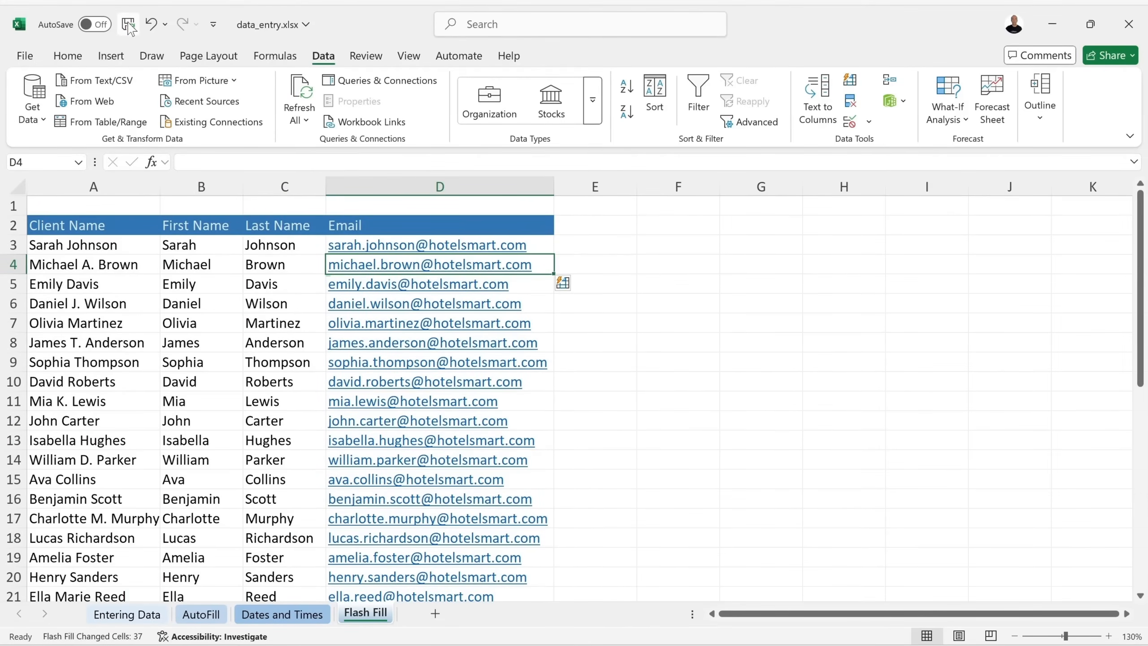
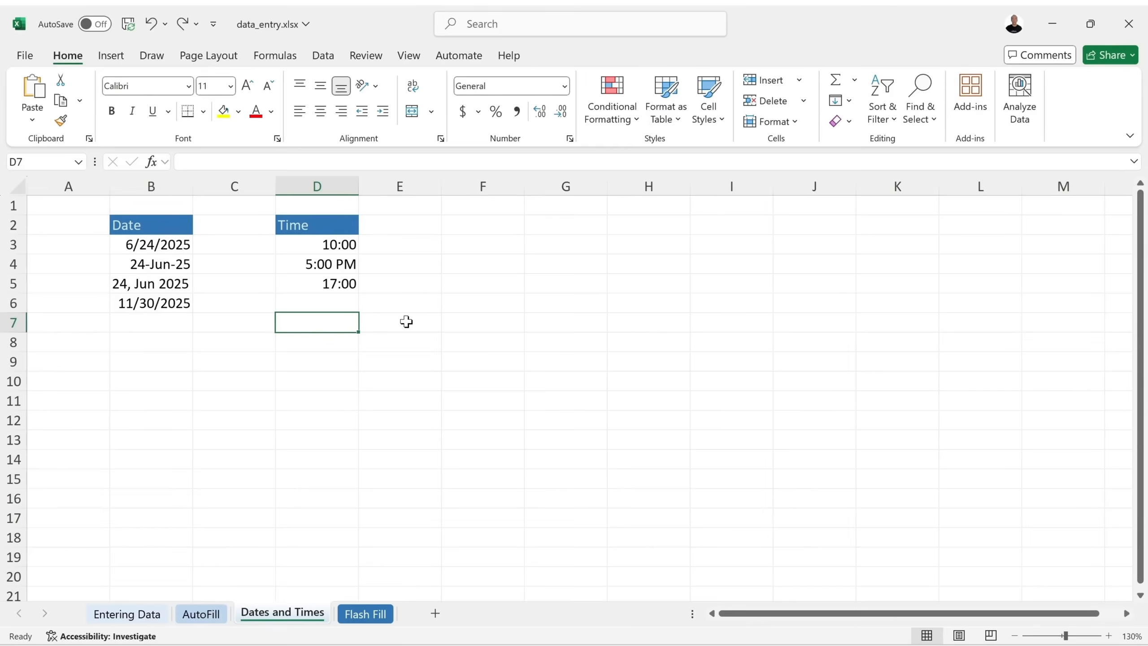
Enter f in D7, undo and redo it, then undo six actions to clear the Time entries.
text(f)
key(Return)
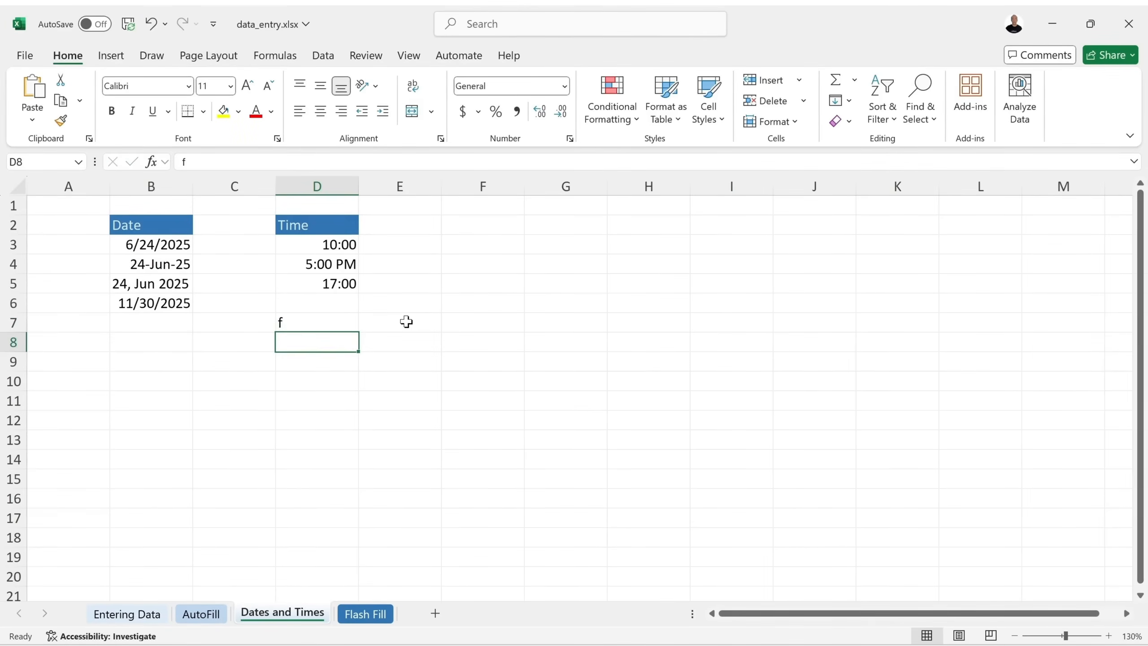
click(151, 24)
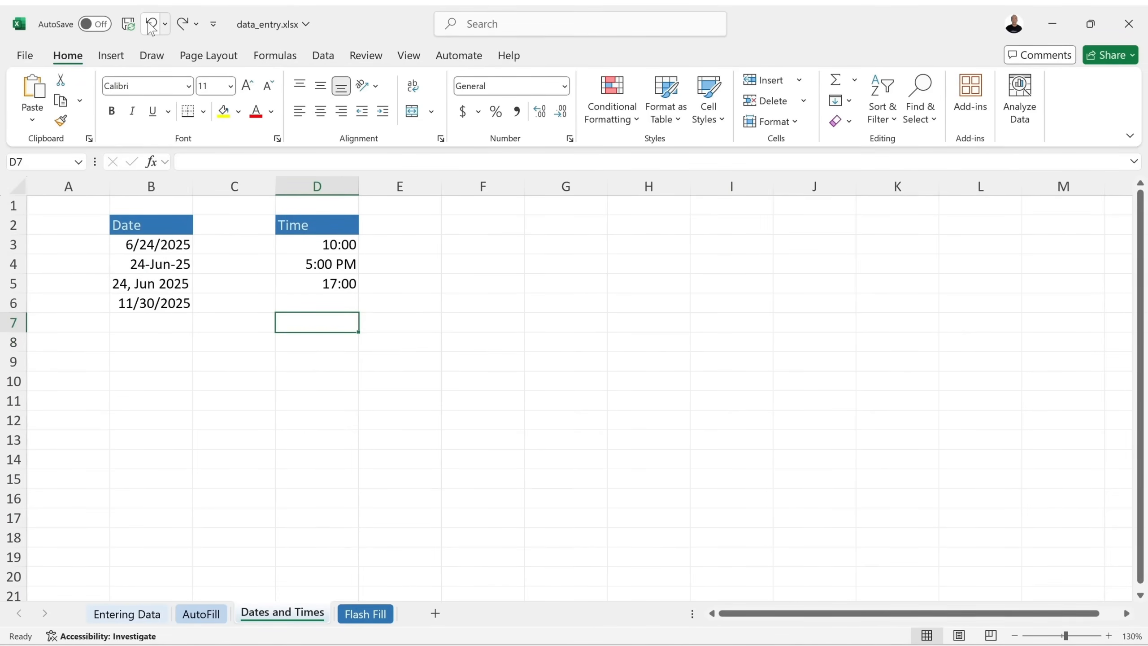
click(183, 25)
click(166, 26)
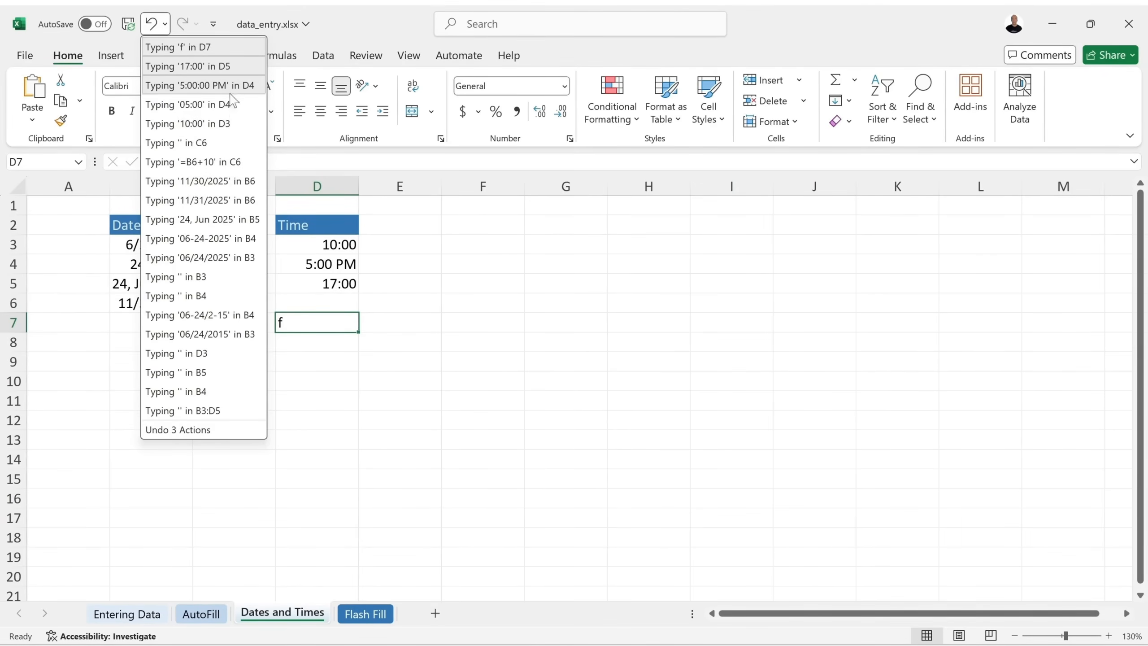
click(235, 144)
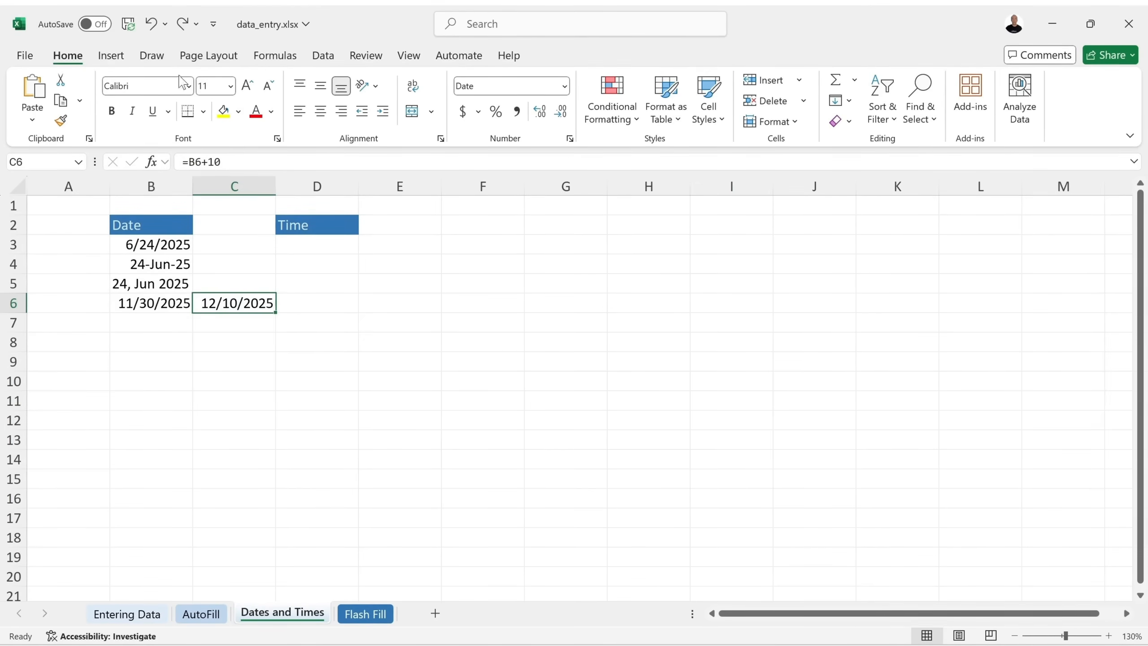
Redo the edits through Typing '17:00' in D5, then select D7.
click(196, 25)
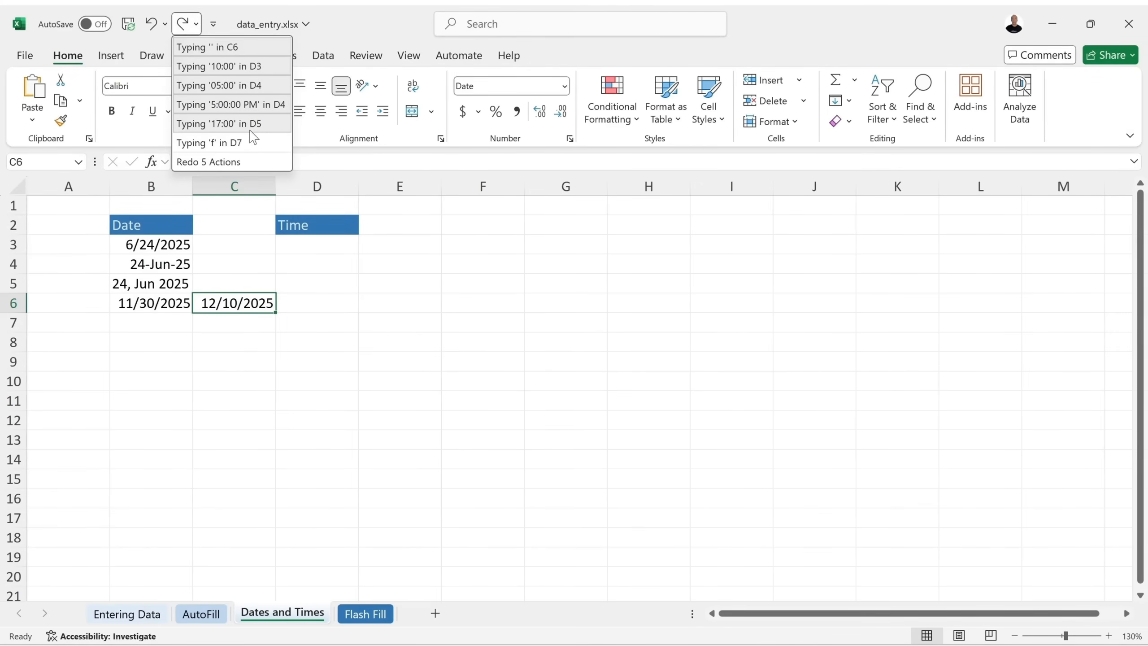
click(277, 131)
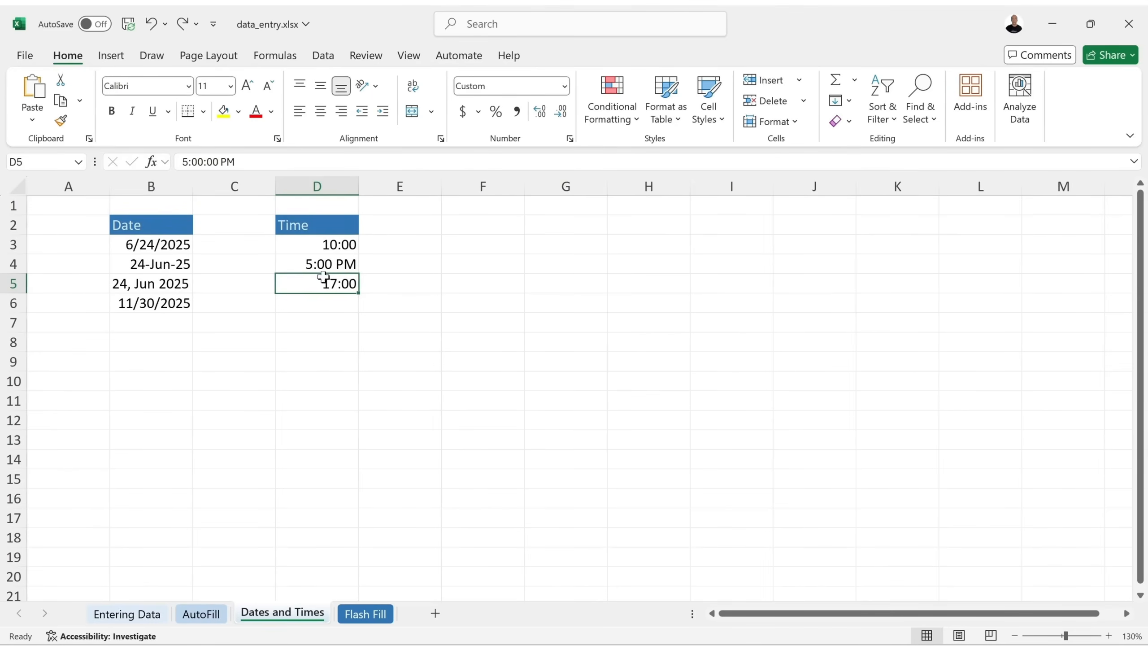
click(332, 321)
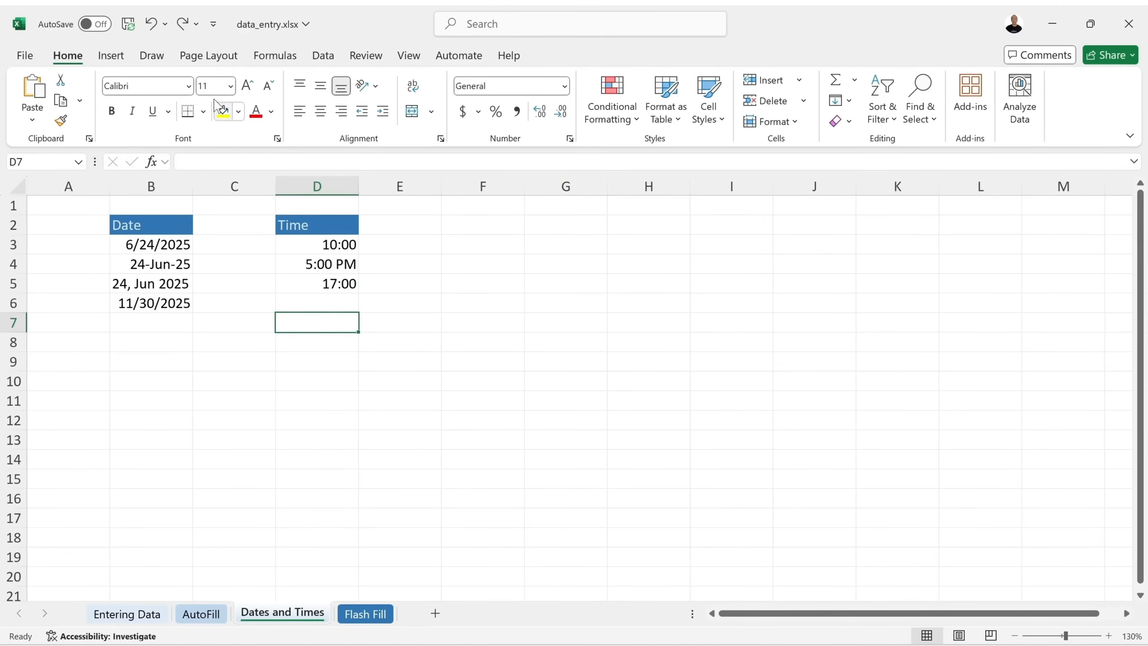
click(196, 25)
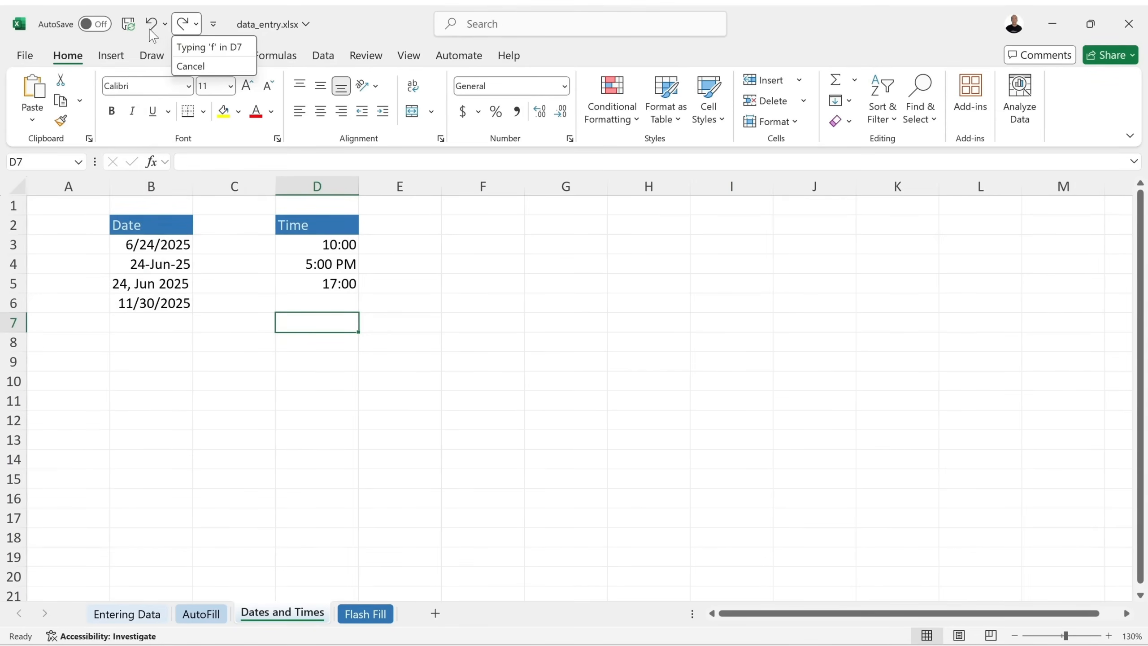
Undo and redo entries via the history lists, ending with times 10:00, 5:00 PM, 17:00 restored.
click(166, 25)
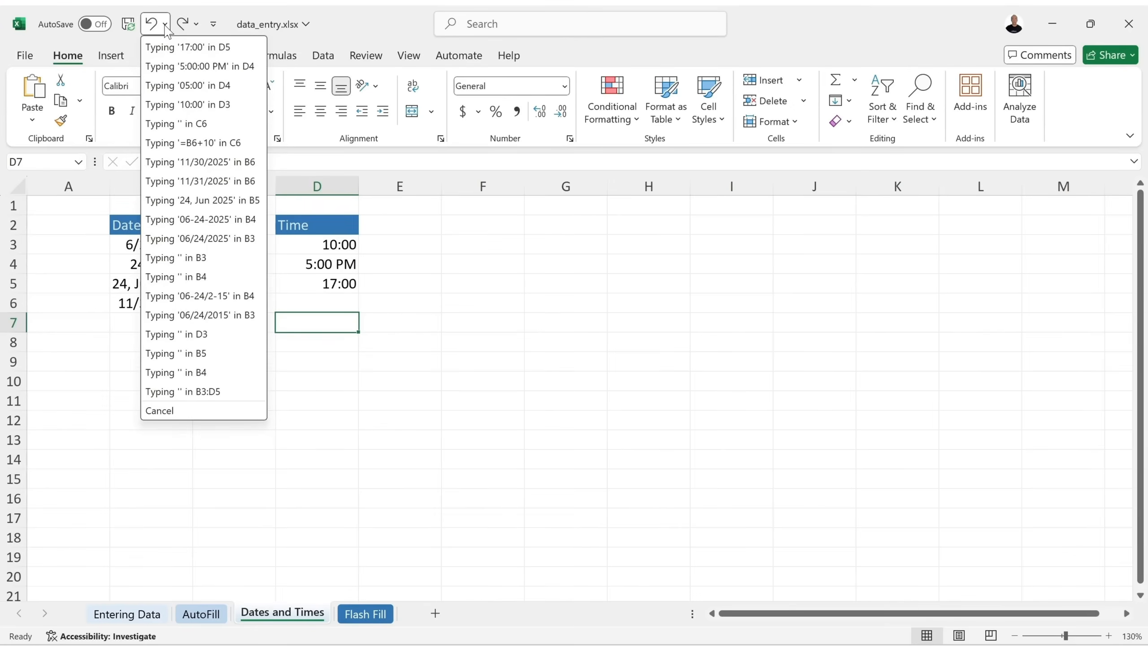
click(159, 66)
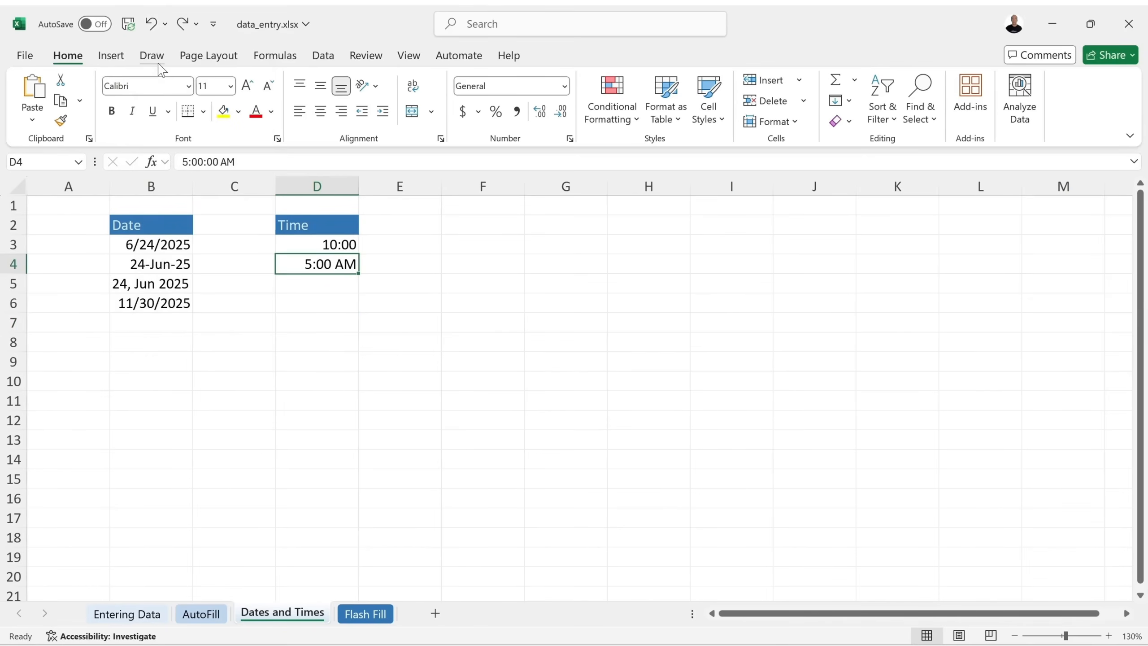
click(196, 24)
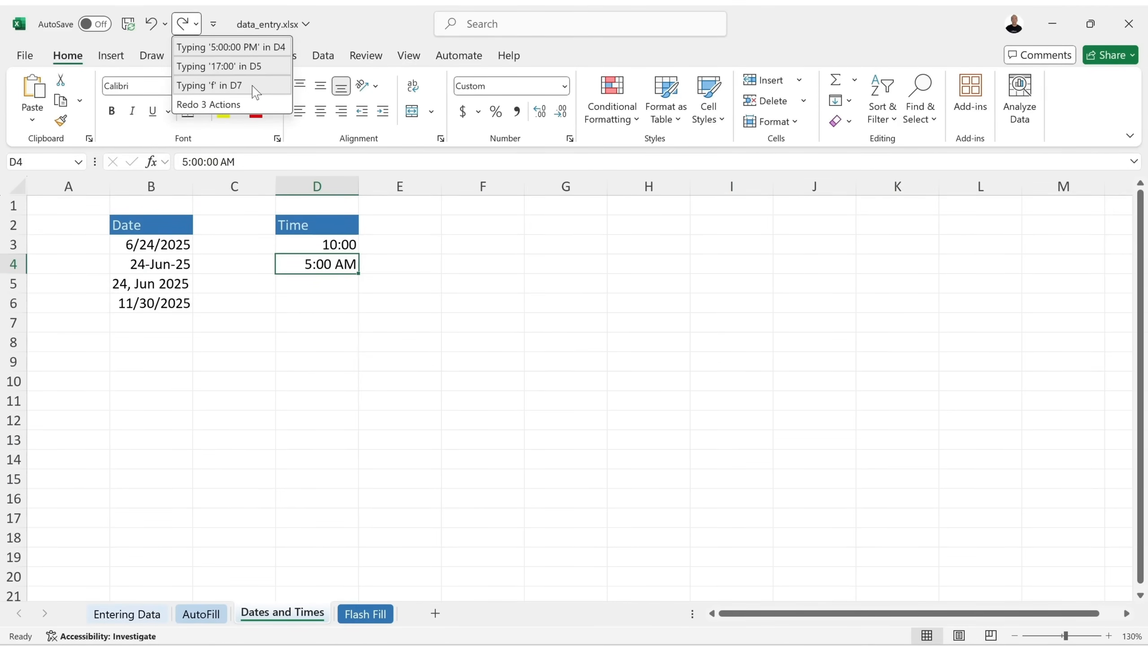
click(266, 67)
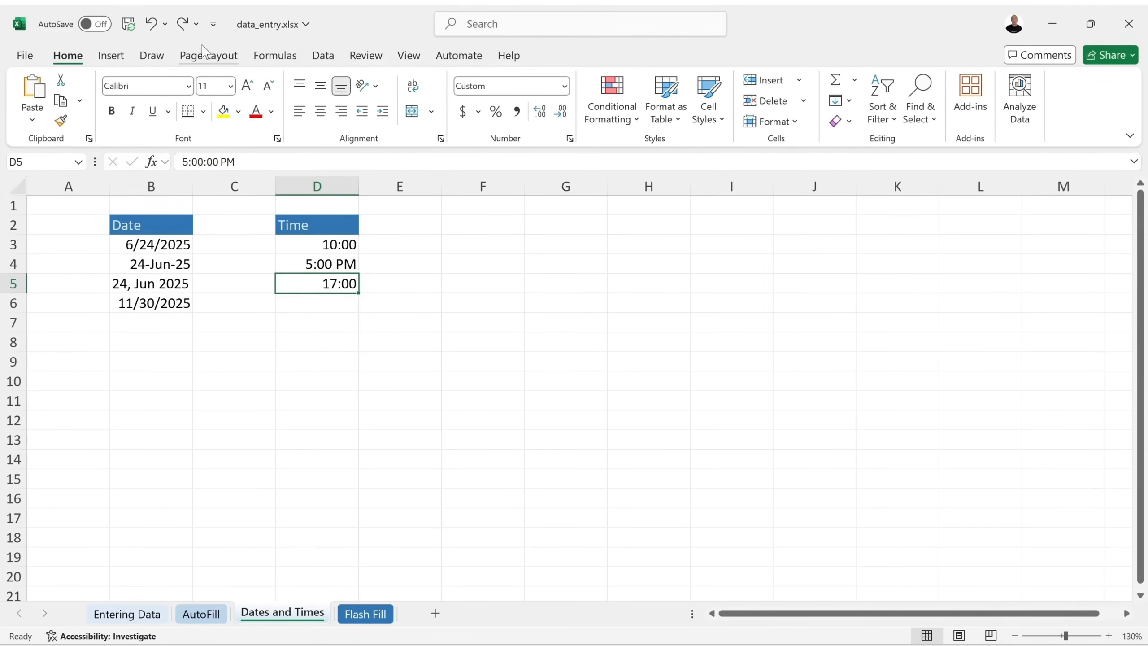
click(166, 23)
click(181, 251)
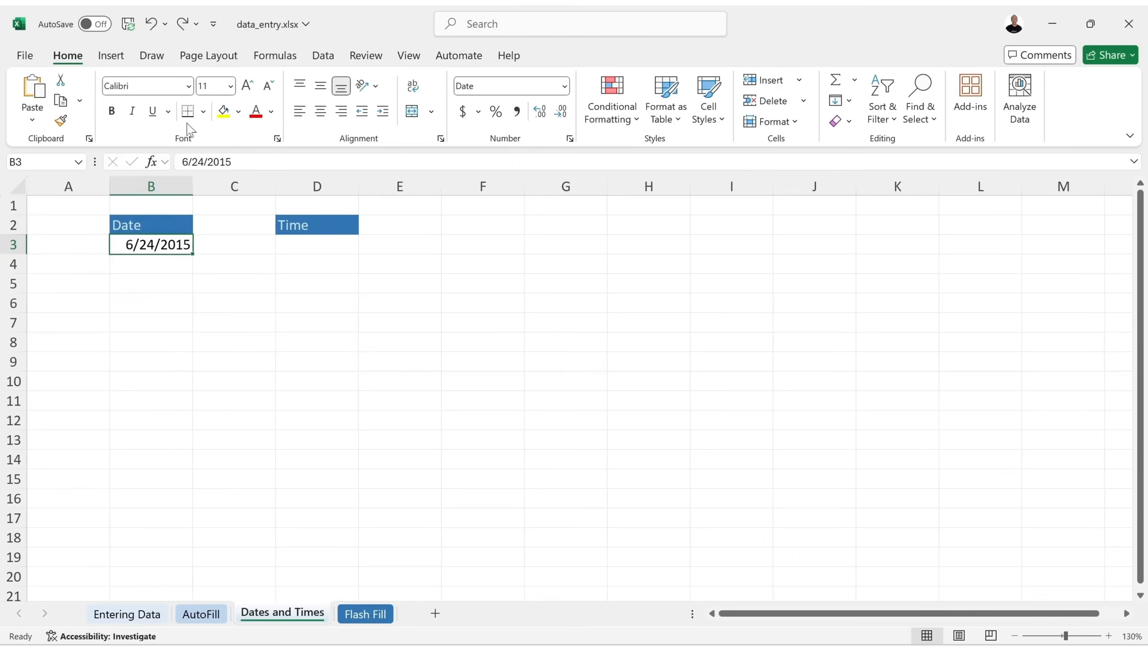
click(196, 24)
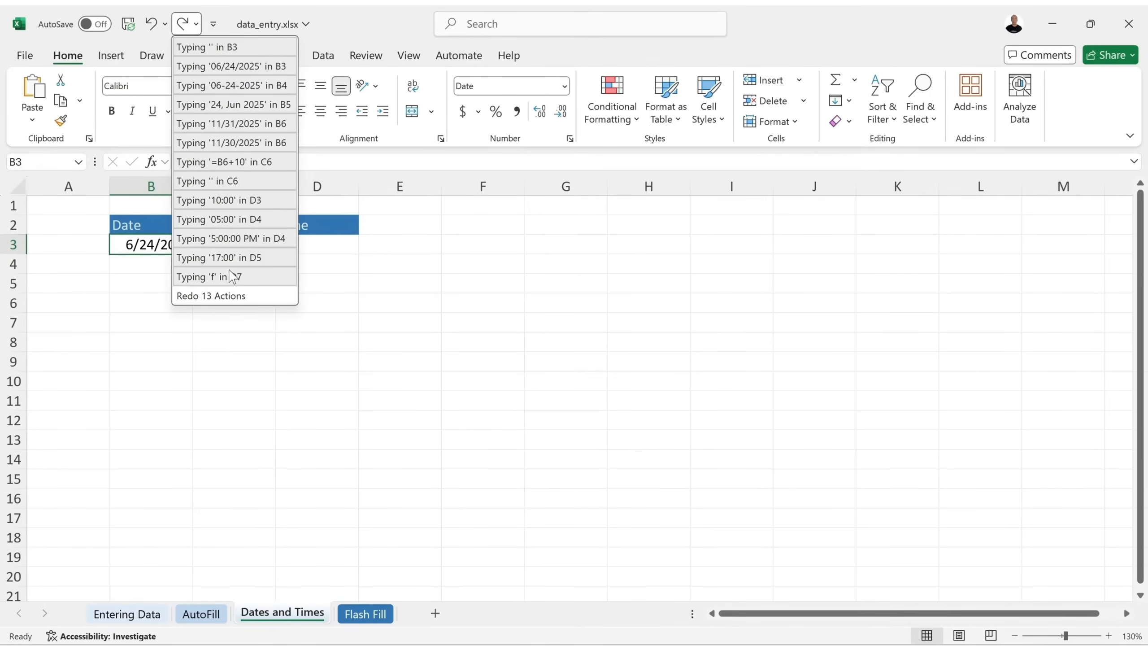
click(237, 259)
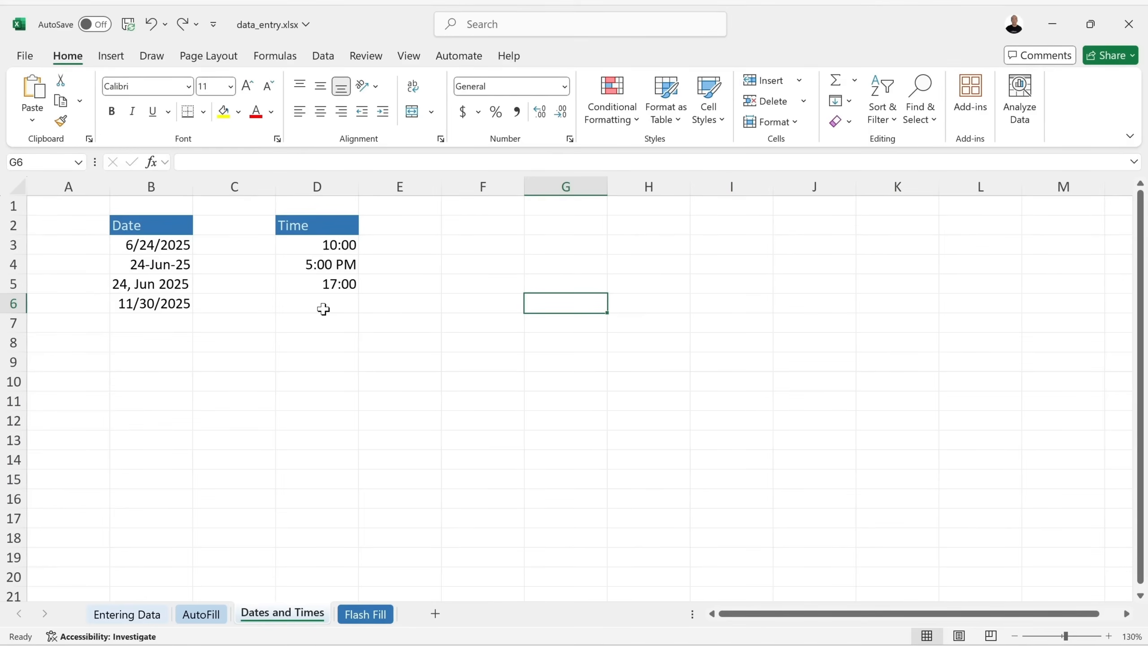
Select D6, save data_entry.xlsx, and bring up the File Home page.
click(324, 309)
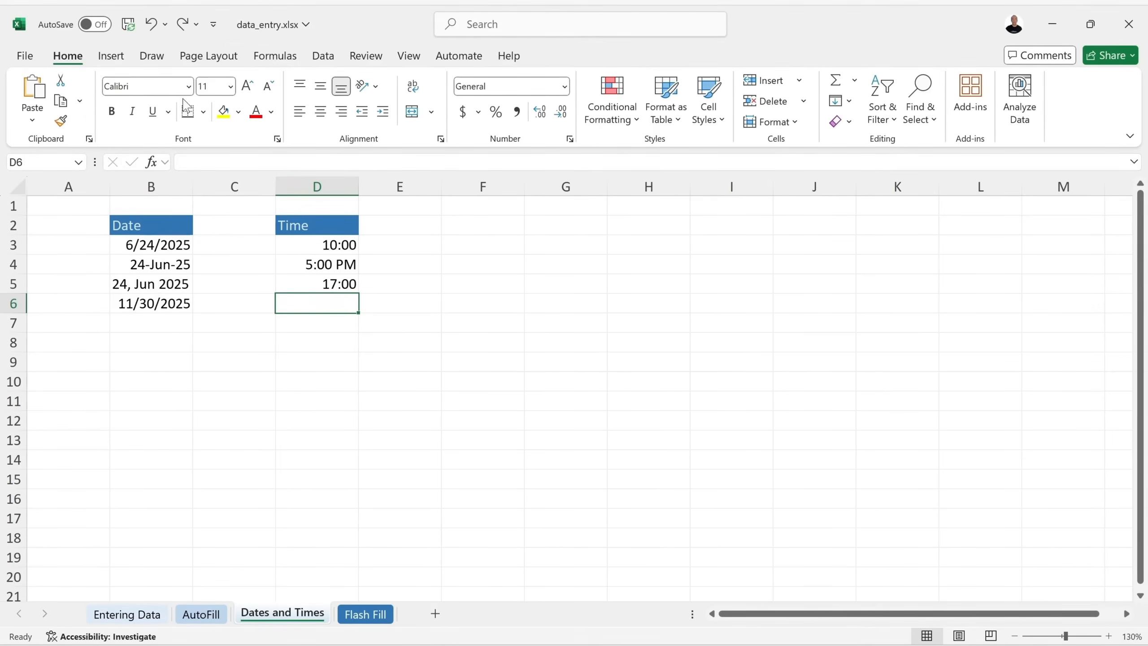
click(130, 29)
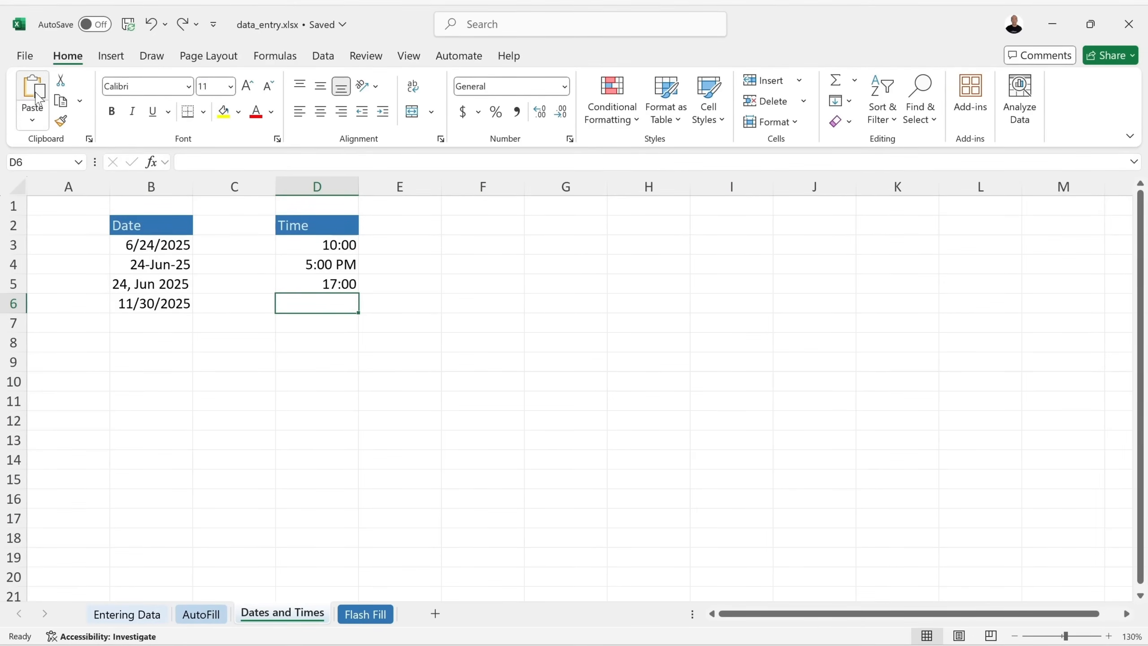
click(22, 56)
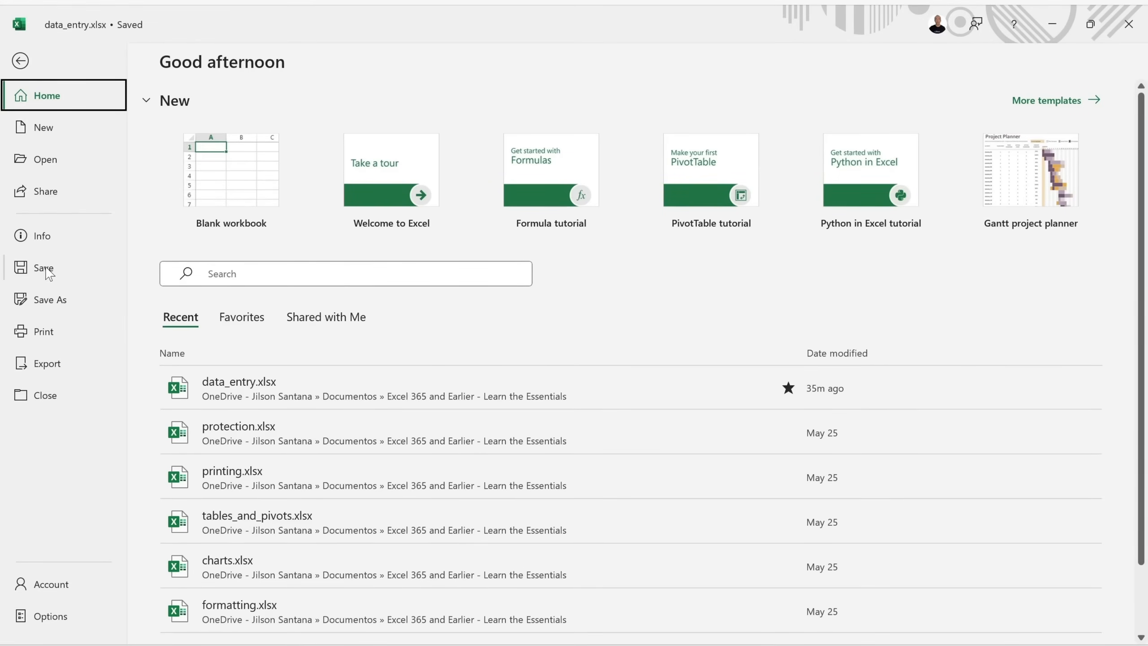
On the Save As page, append '-2' to the file name.
click(54, 306)
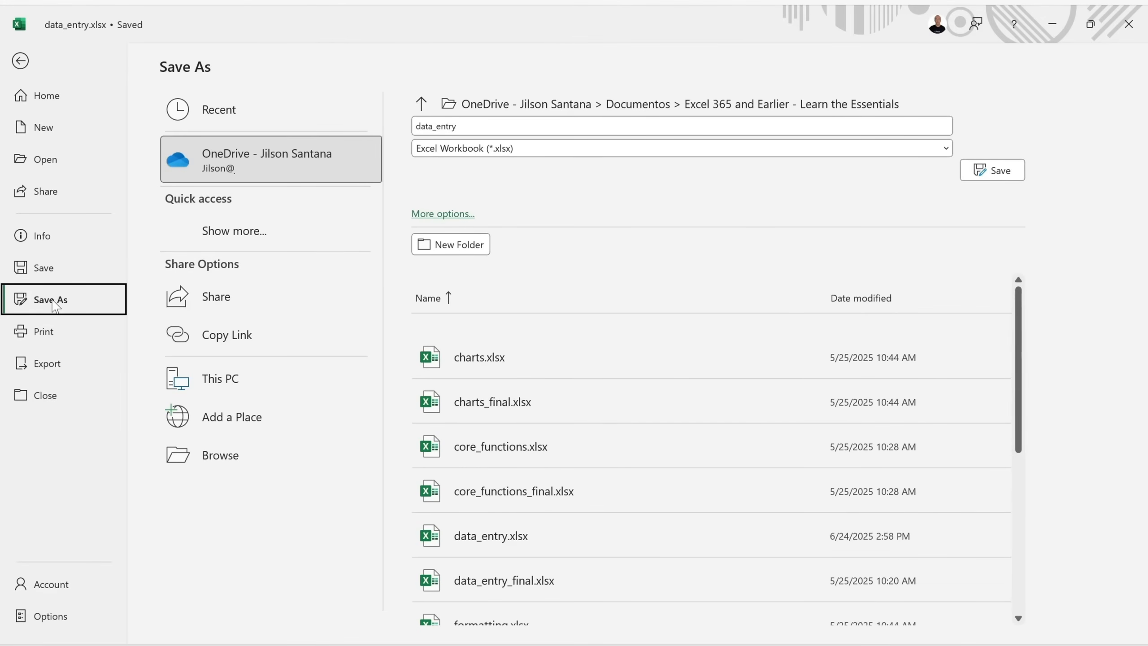
click(558, 121)
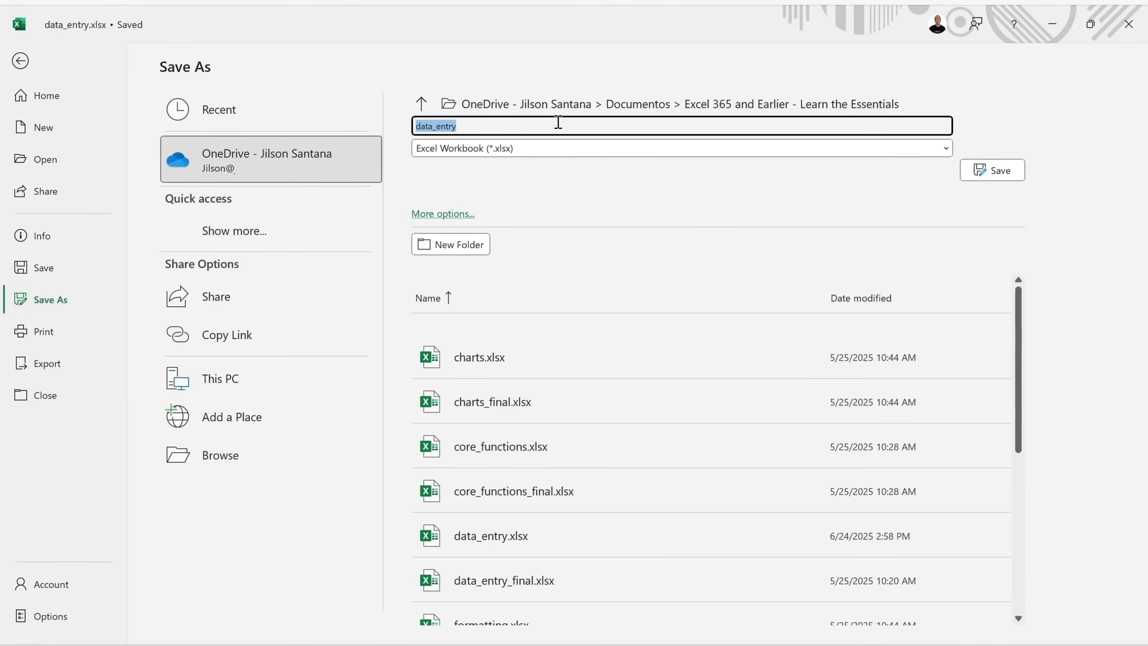
click(561, 121)
text(-2)
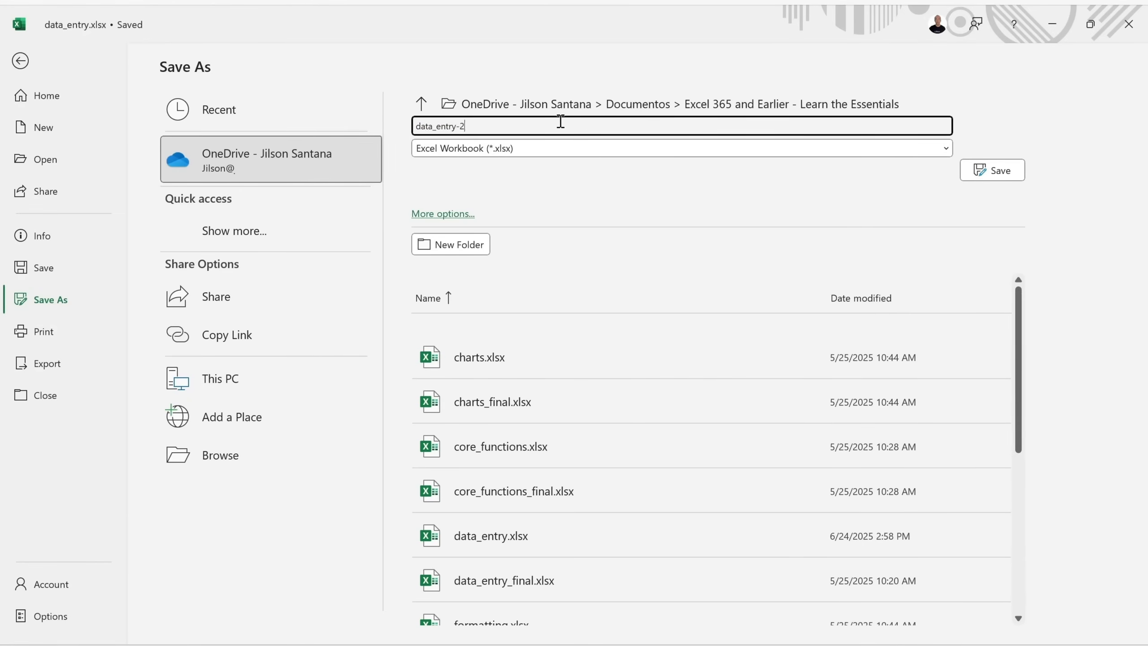
Try PDF as the file type, revert to Excel Workbook (*.xlsx), and open the Browse window.
click(572, 149)
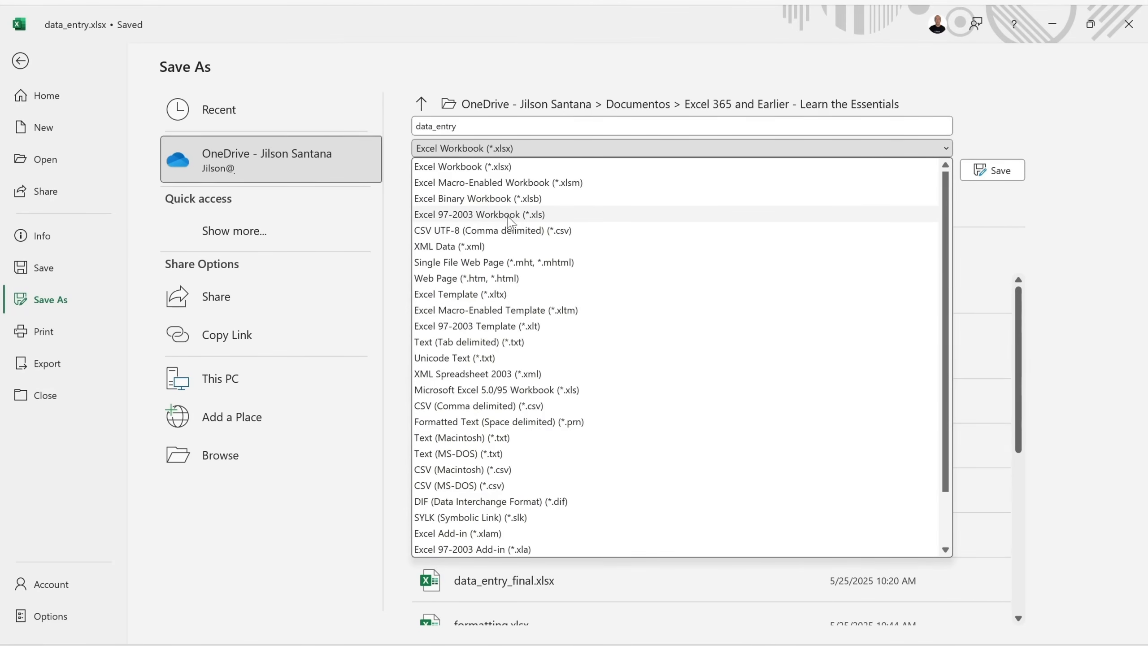
scroll(580, 267, down, 1)
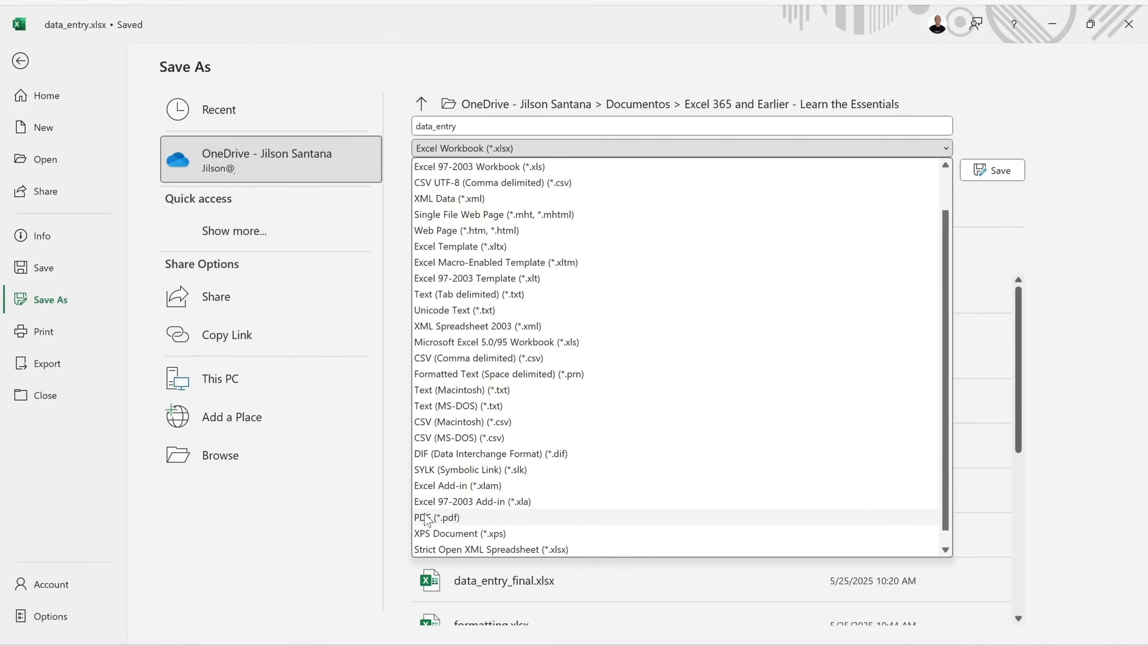
click(479, 518)
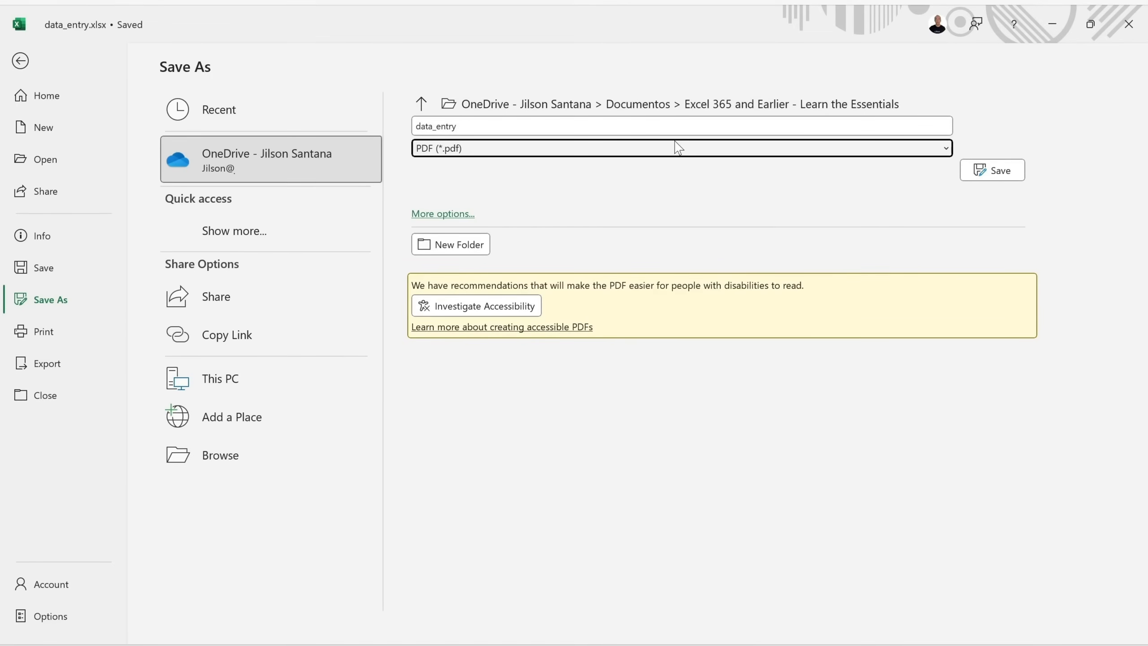
scroll(647, 272, up, 1)
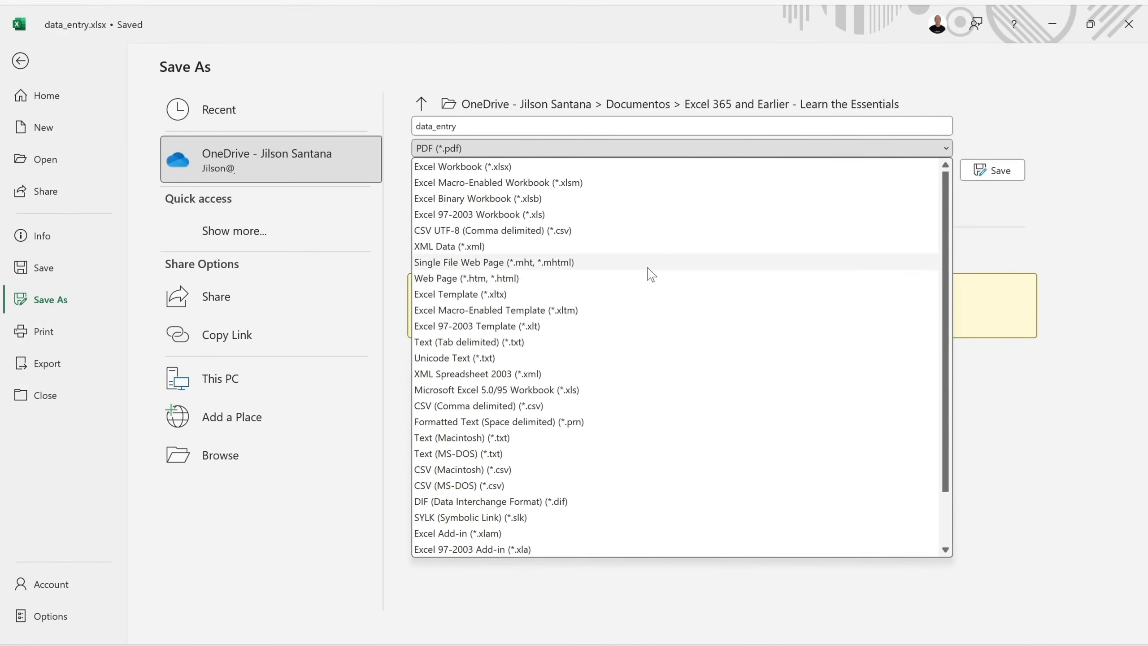
click(523, 165)
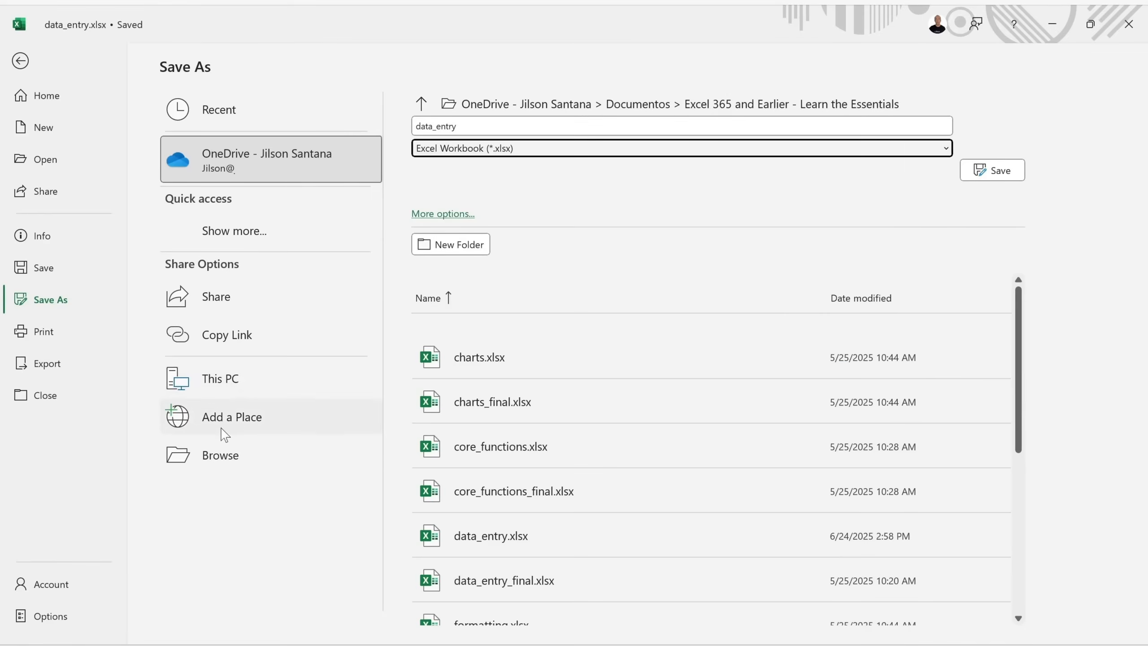
click(224, 457)
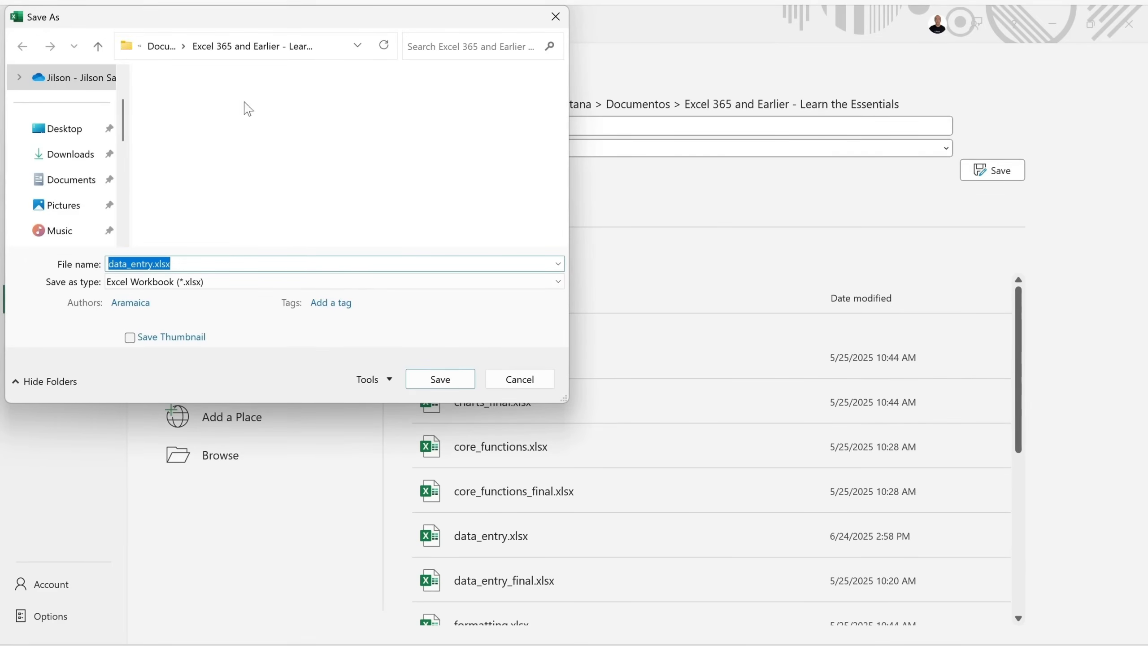
Cancel the Save As dialog and return to the core_functions Formulas sheet.
click(228, 282)
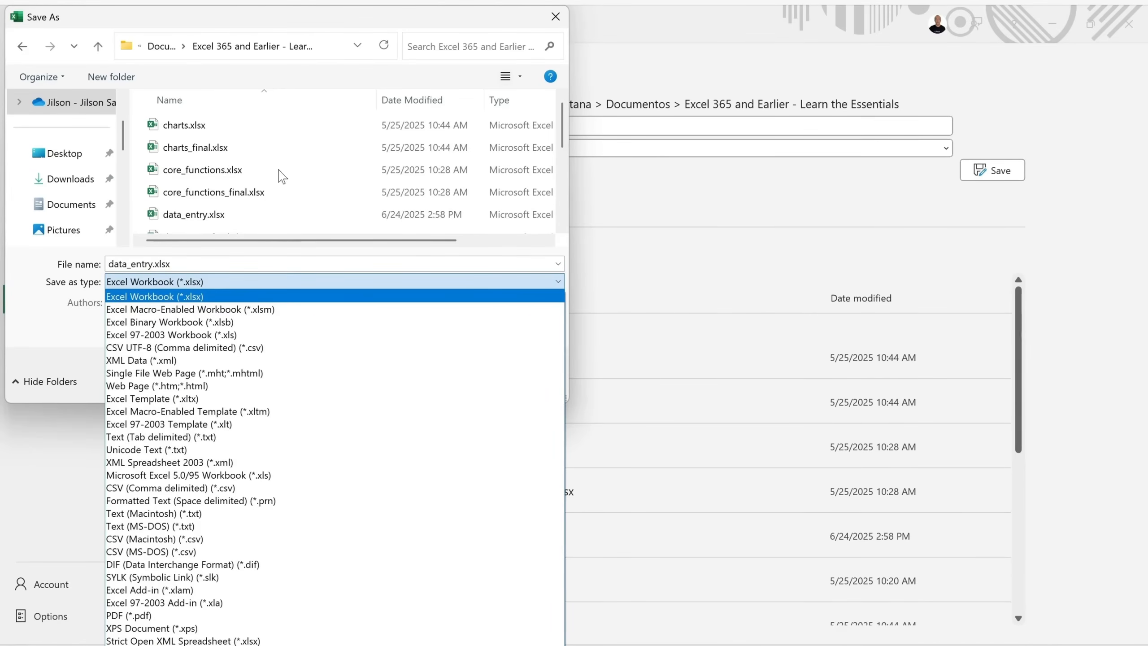
click(294, 26)
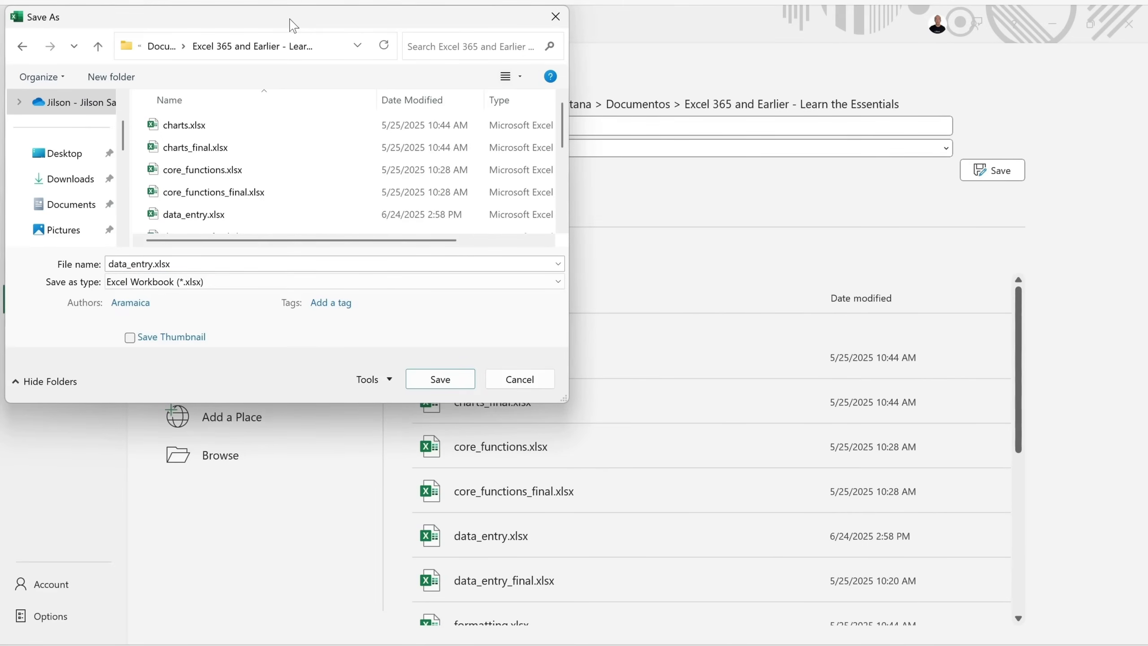
click(529, 384)
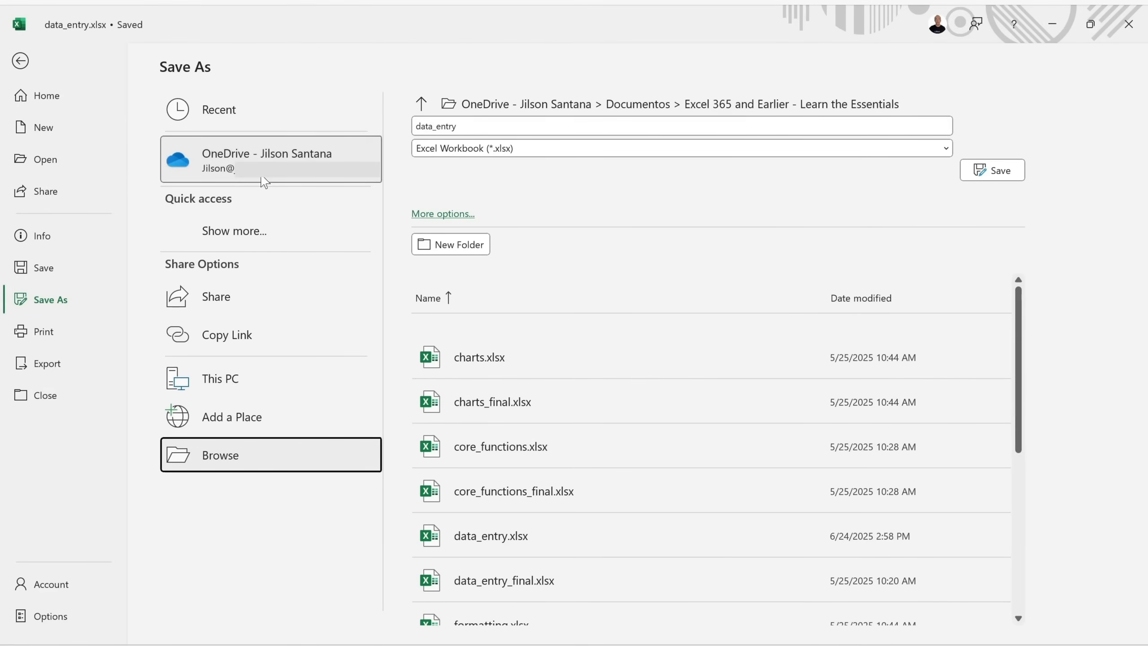
click(20, 61)
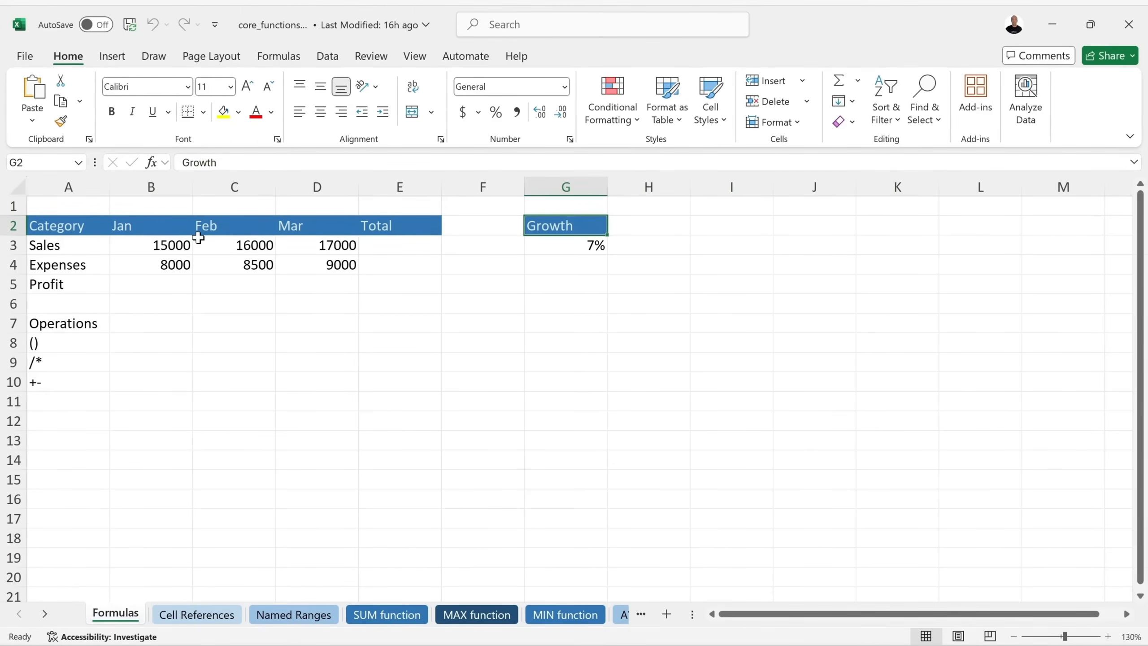
Enter Jan Profit in B5 as the hard-coded formula =15000-8000, giving 7000.
click(163, 285)
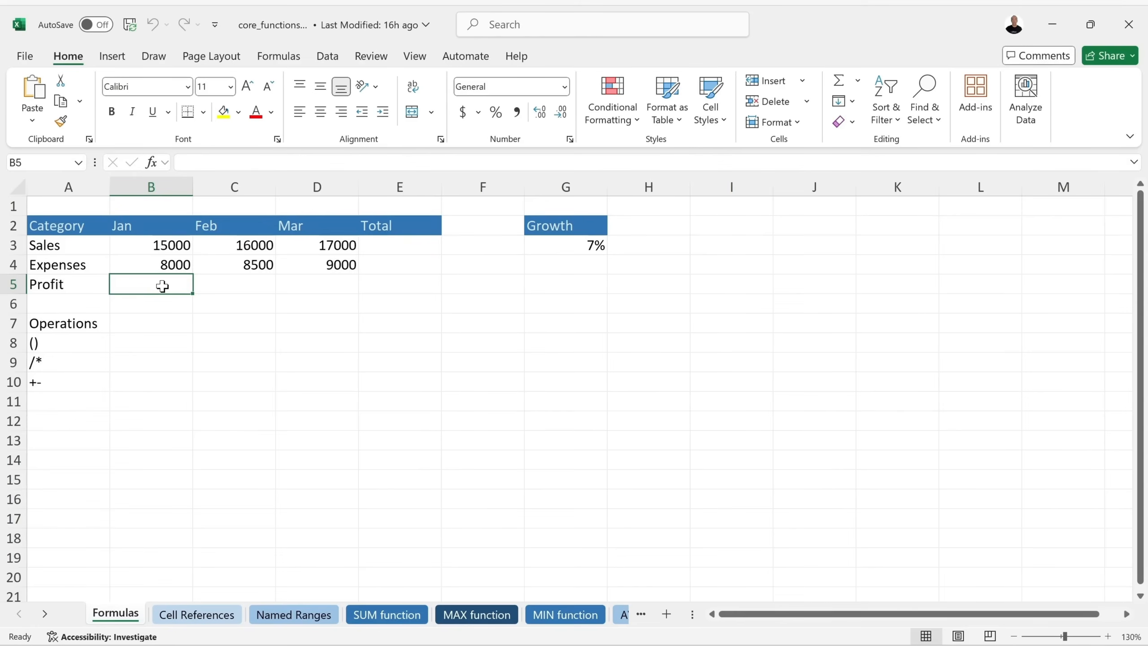
text(=)
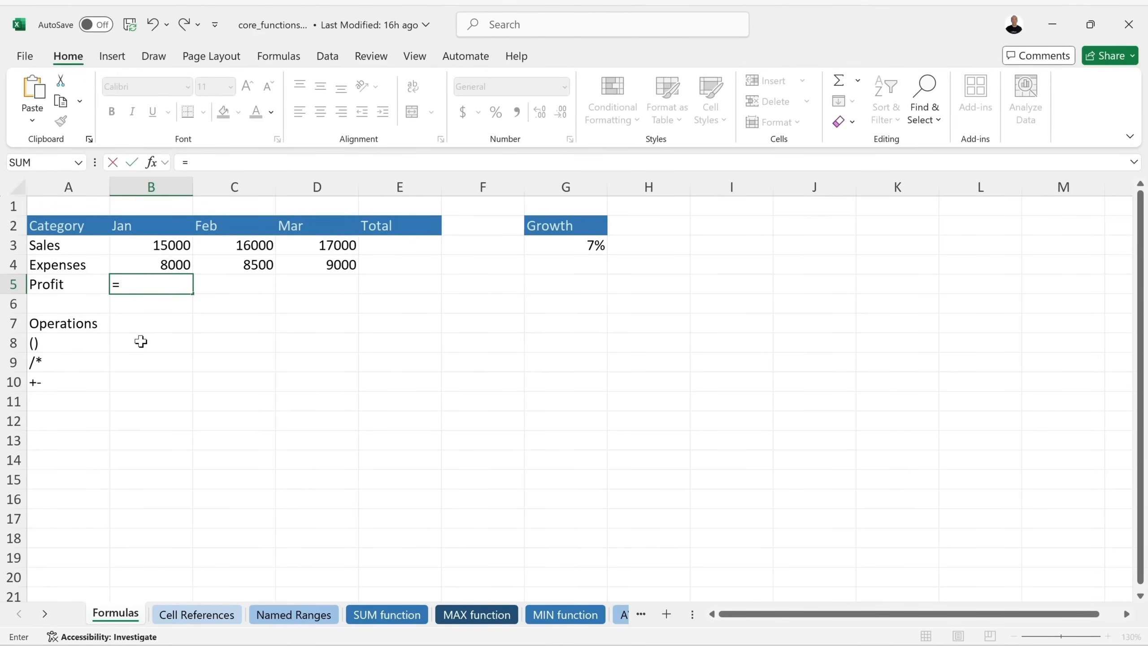
text(15000)
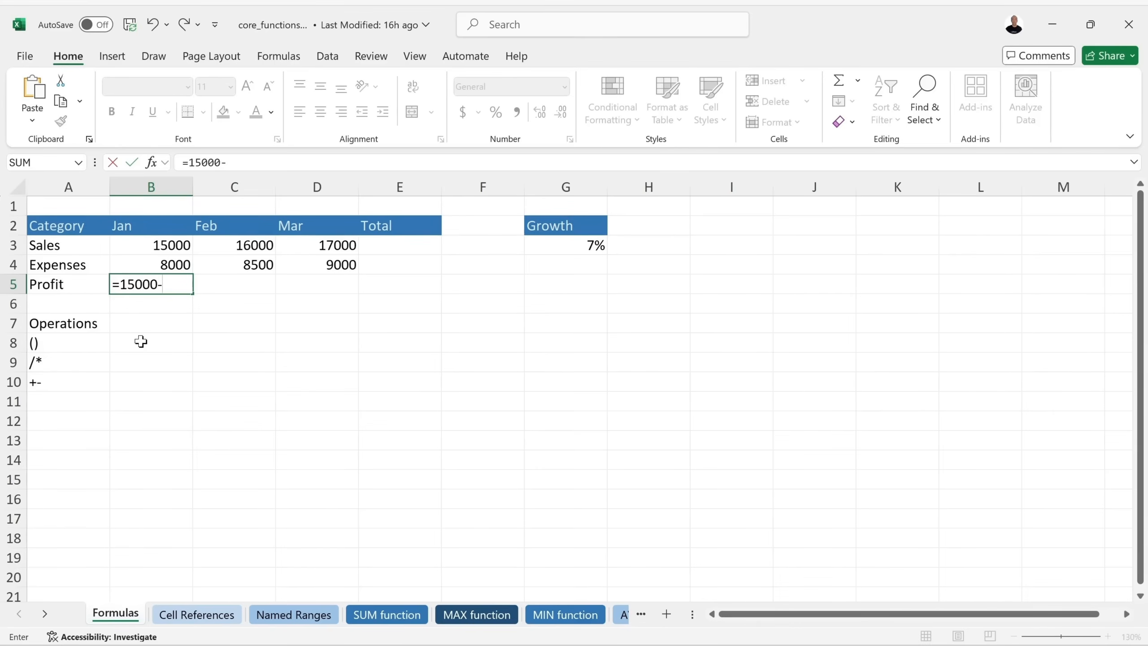
text(-8000)
key(Return)
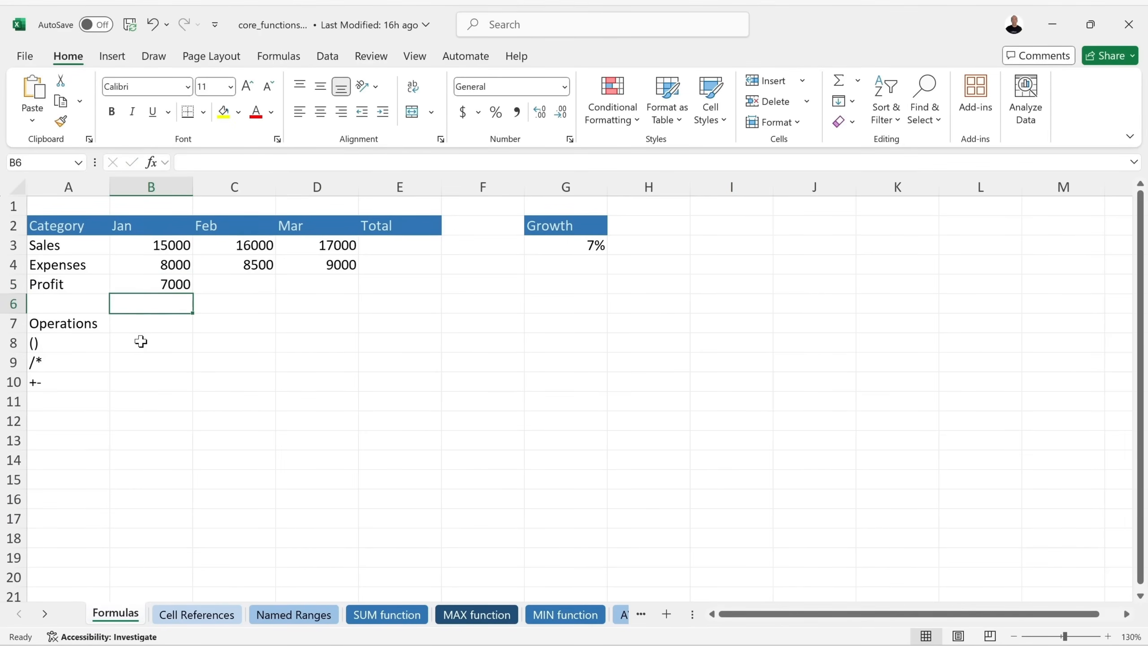
click(147, 284)
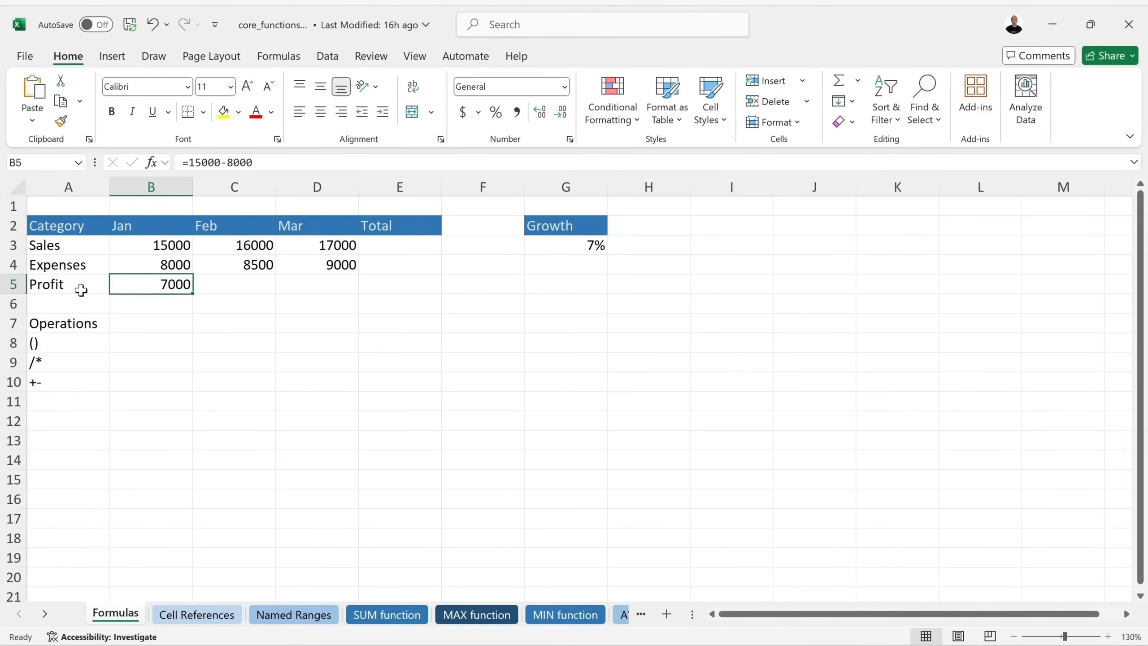
Change Jan Sales in B3 to 16000, note B5 stays 7000, then undo.
click(176, 245)
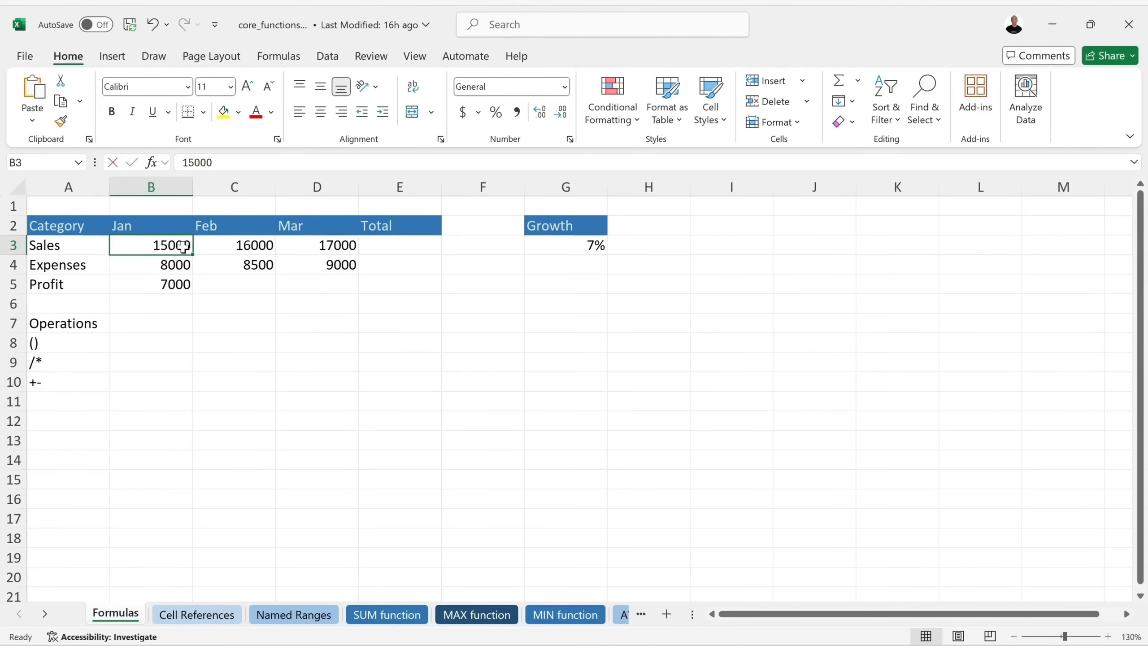
double_click(182, 246)
click(168, 244)
key(BackSpace)
text(6)
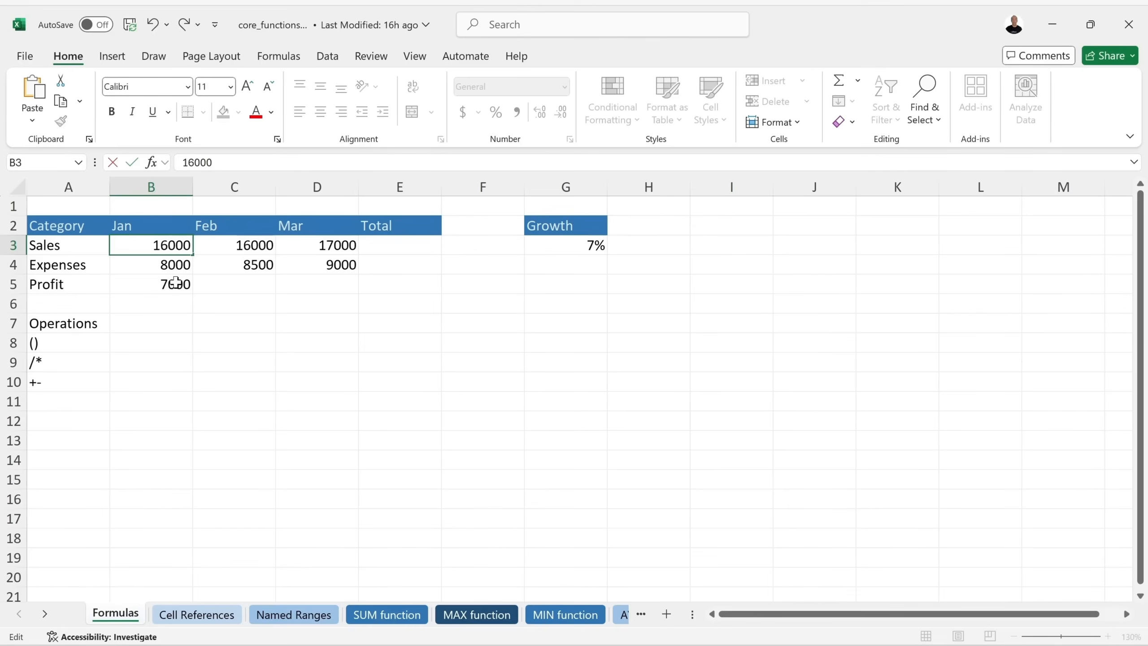
key(Return)
click(160, 285)
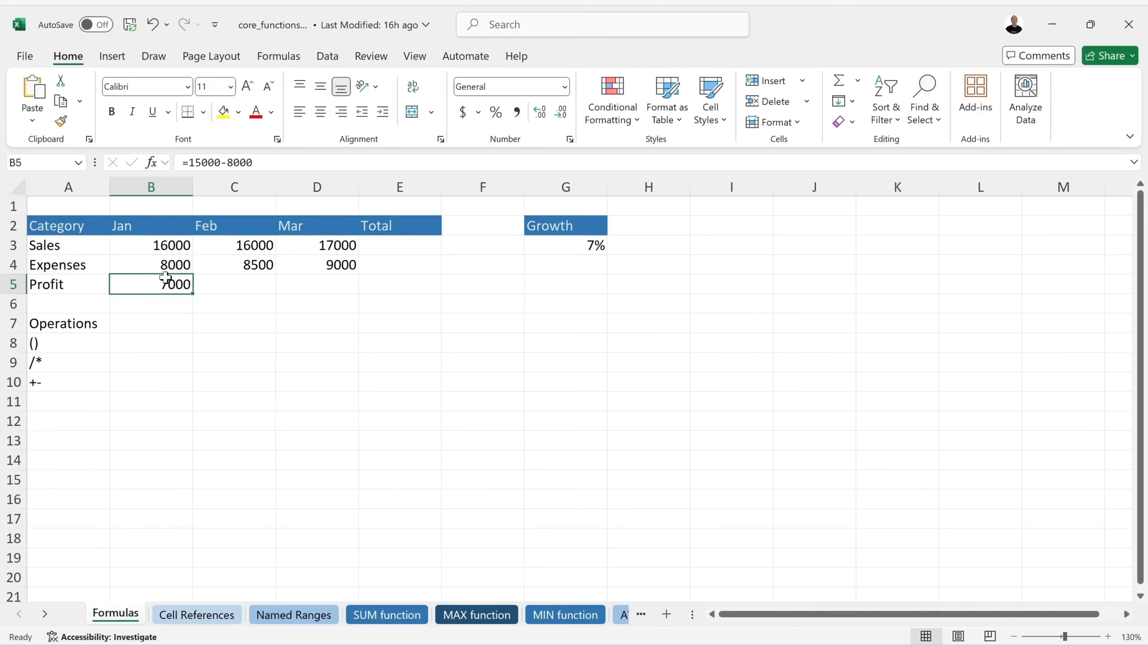
key(ctrl+z)
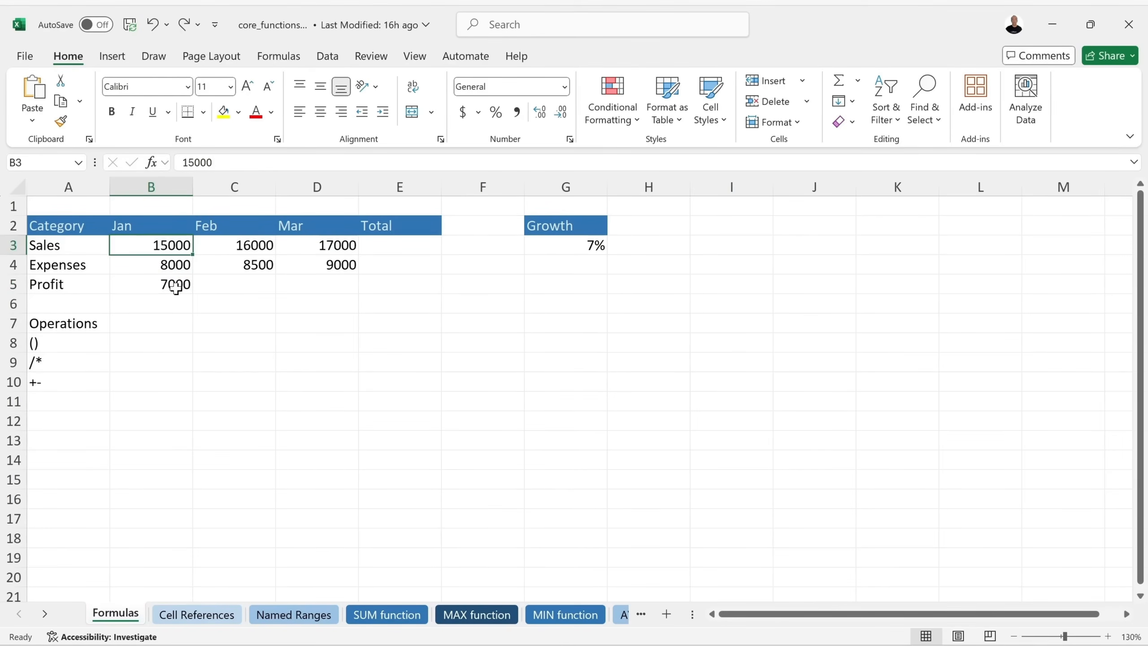
Delete 15000-8000 from B5's formula, leaving only the equals sign.
double_click(177, 283)
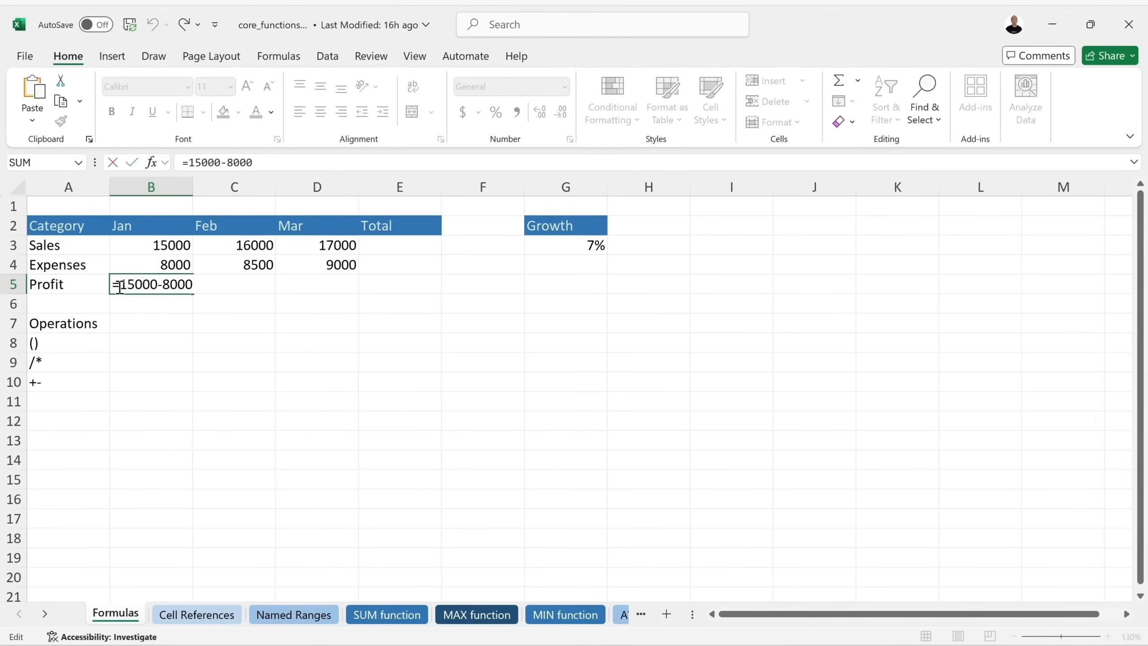
drag(120, 283, 265, 287)
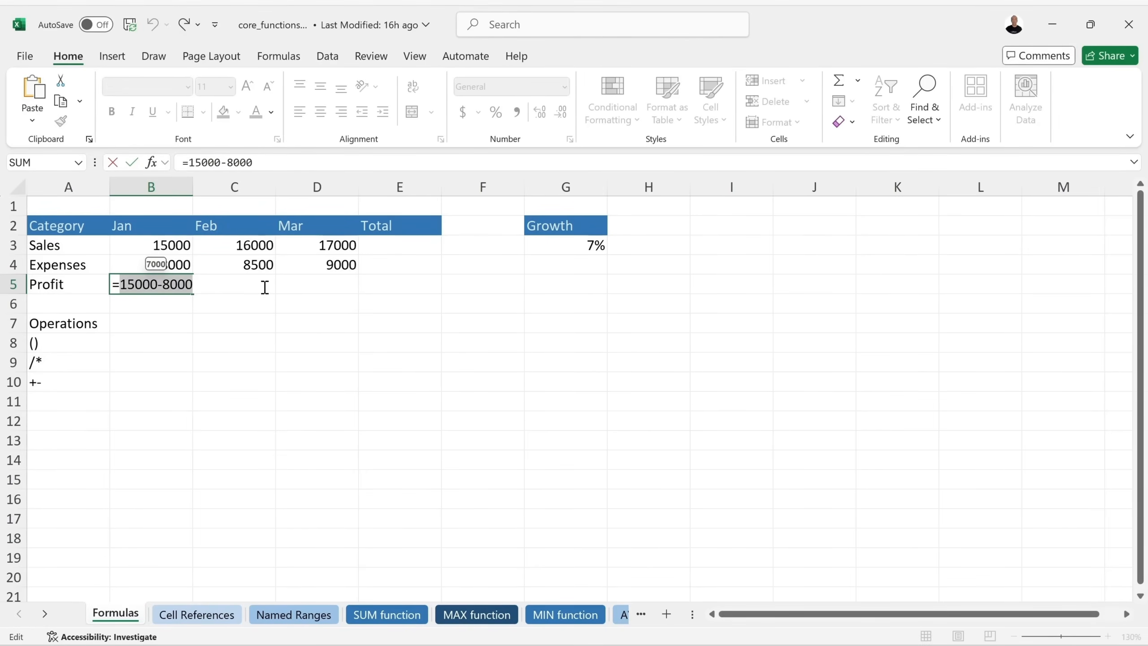
key(BackSpace)
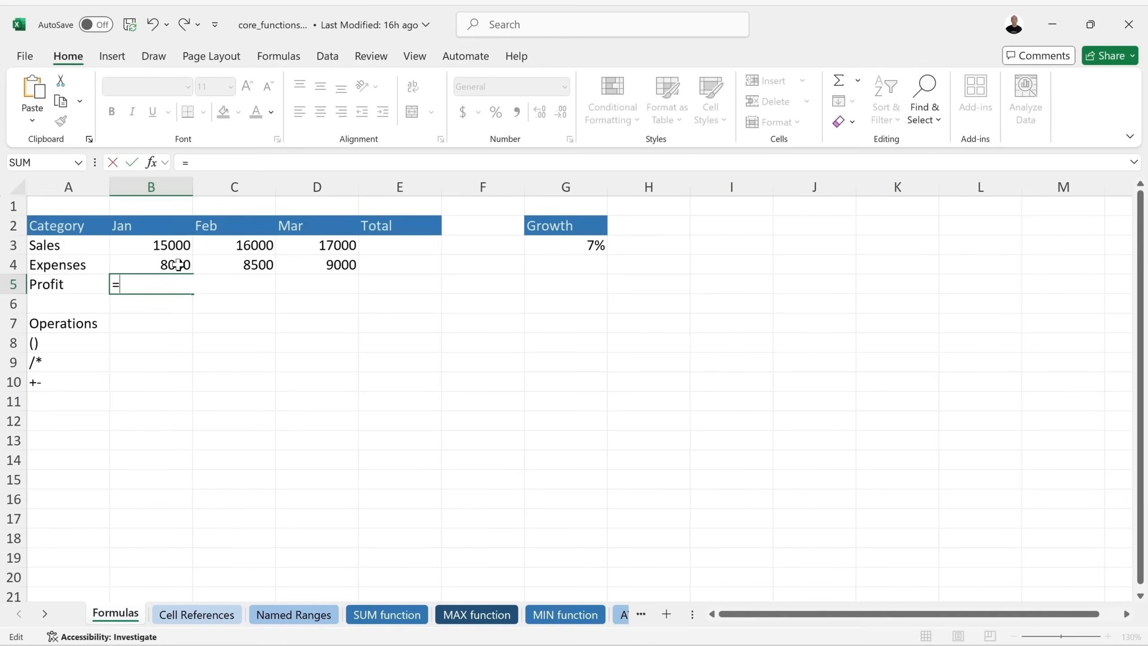
Complete B5's formula as =B3-B4, showing 7000.
text(B3)
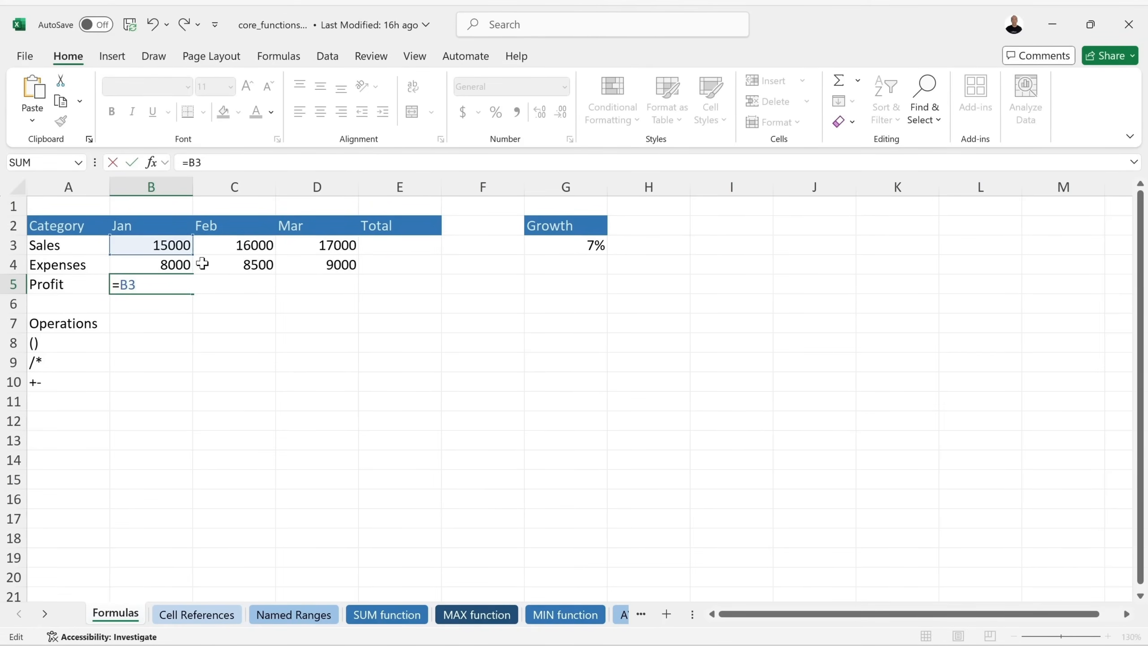
text(-B)
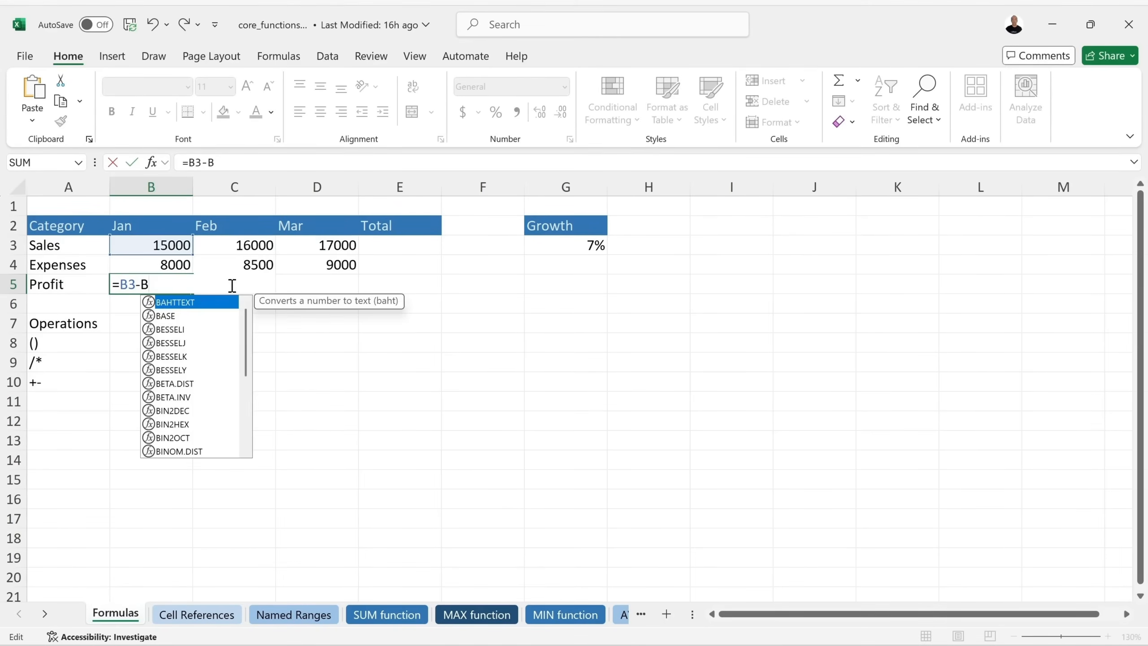
text(4)
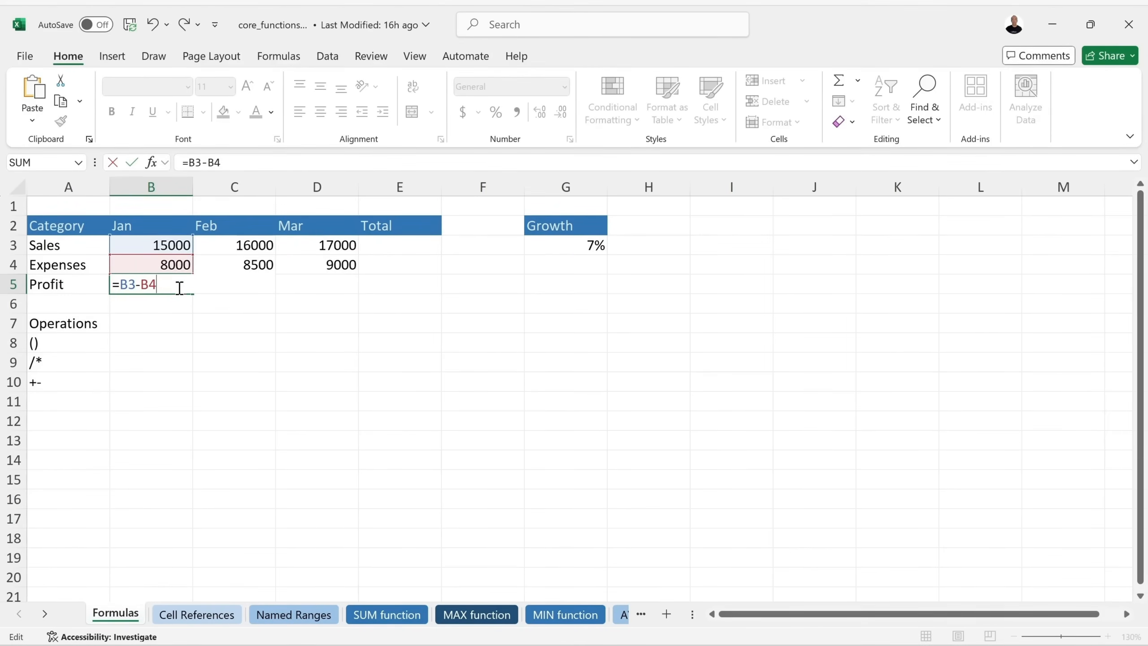
key(Return)
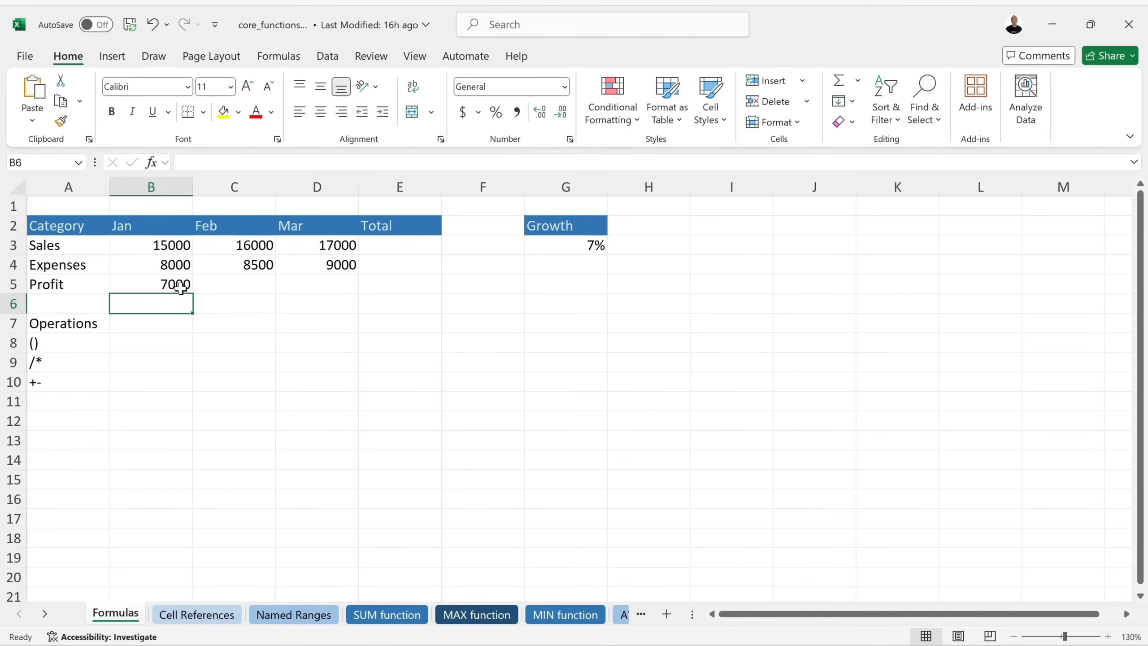
click(176, 285)
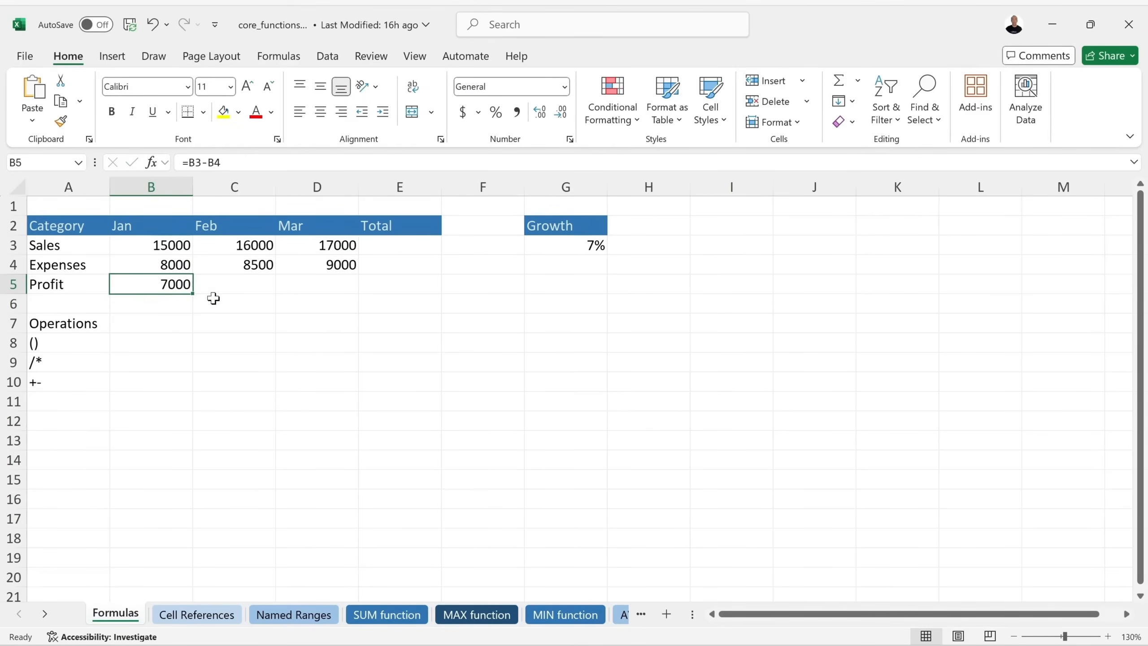
Change Jan Sales in B3 to 16000 and confirm Profit updates to 8000.
click(166, 247)
double_click(166, 247)
key(BackSpace)
text(6)
key(Return)
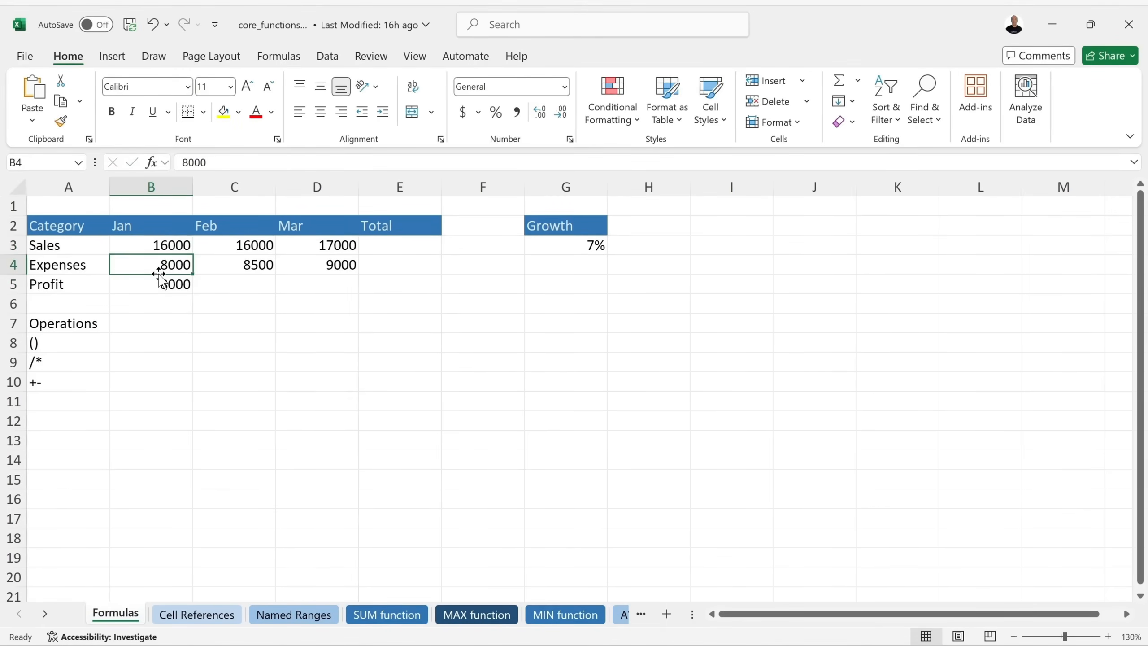
click(138, 283)
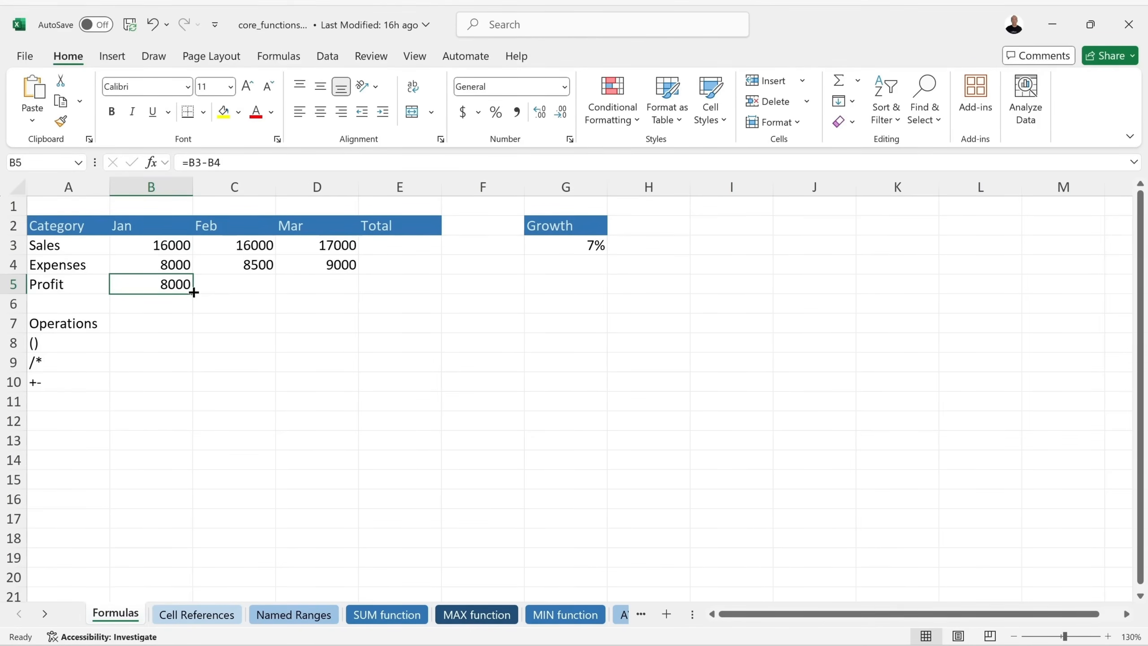
Clear B5 and rebuild =B3-B4 by pointing at cells with the arrow keys.
key(BackSpace)
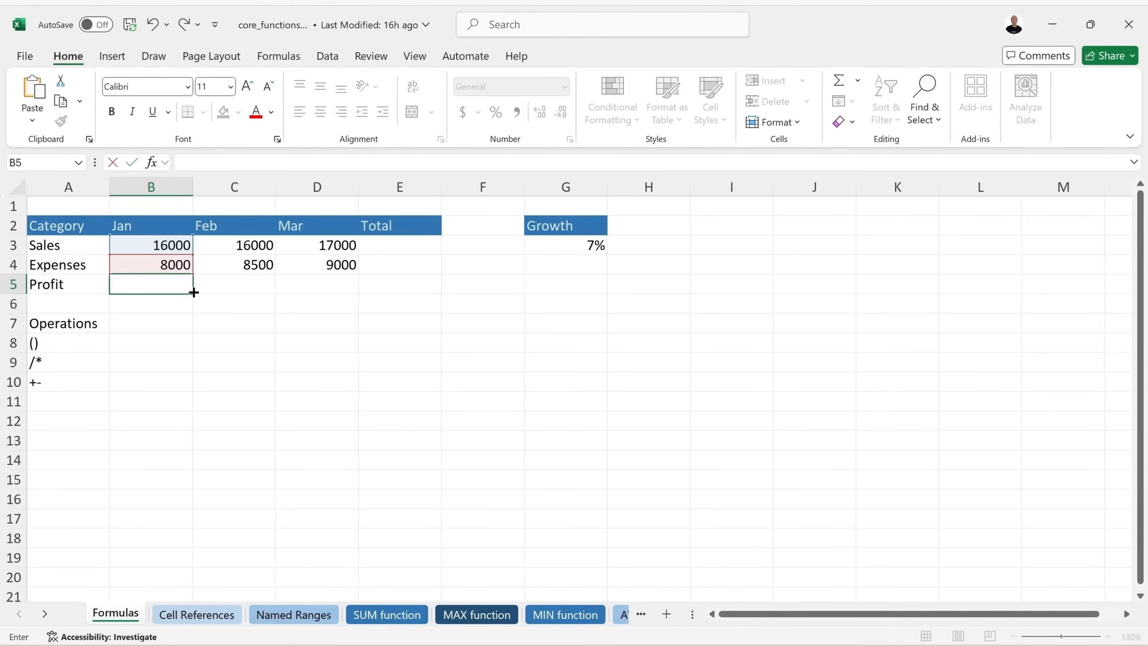
key(Return)
click(176, 284)
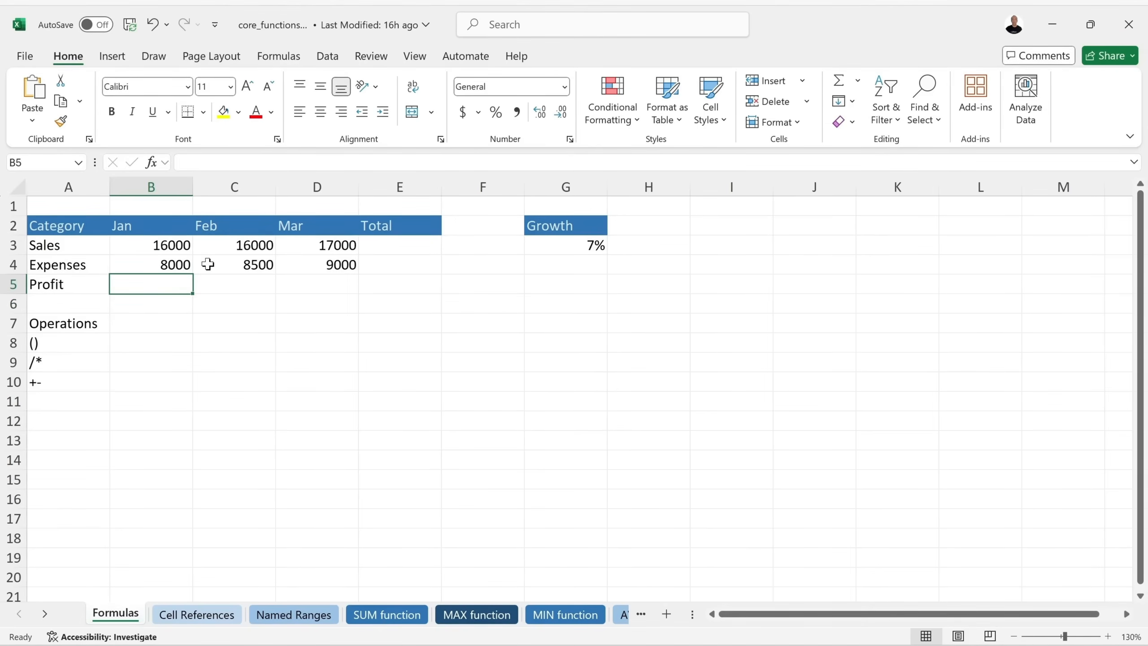
text(=)
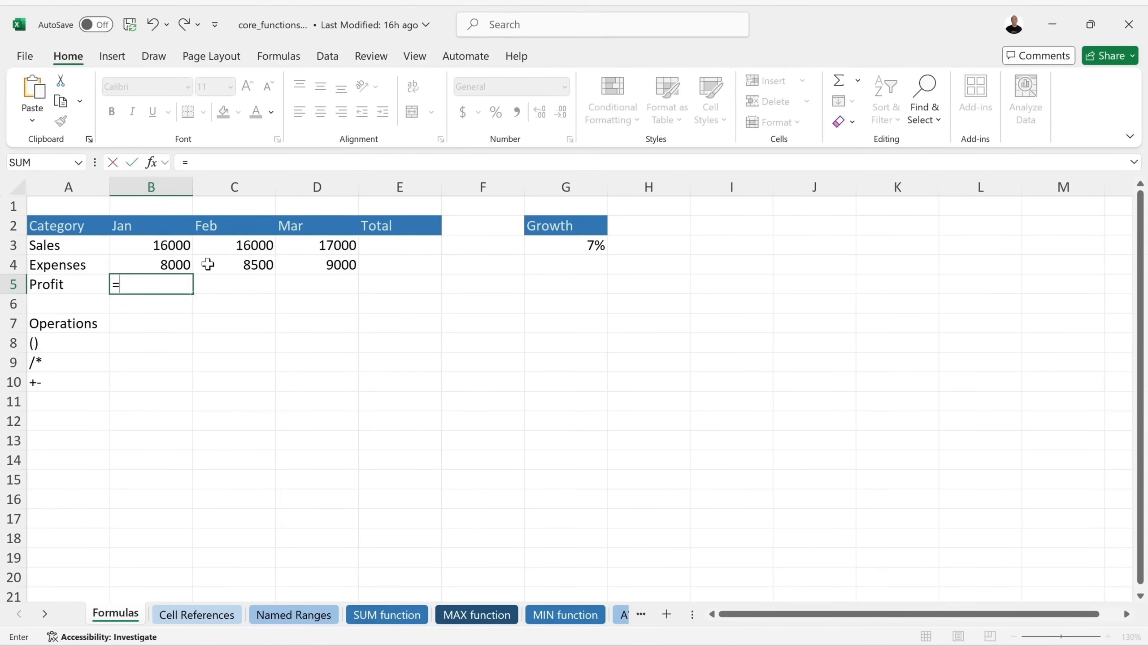
key(Up)
key(Up)
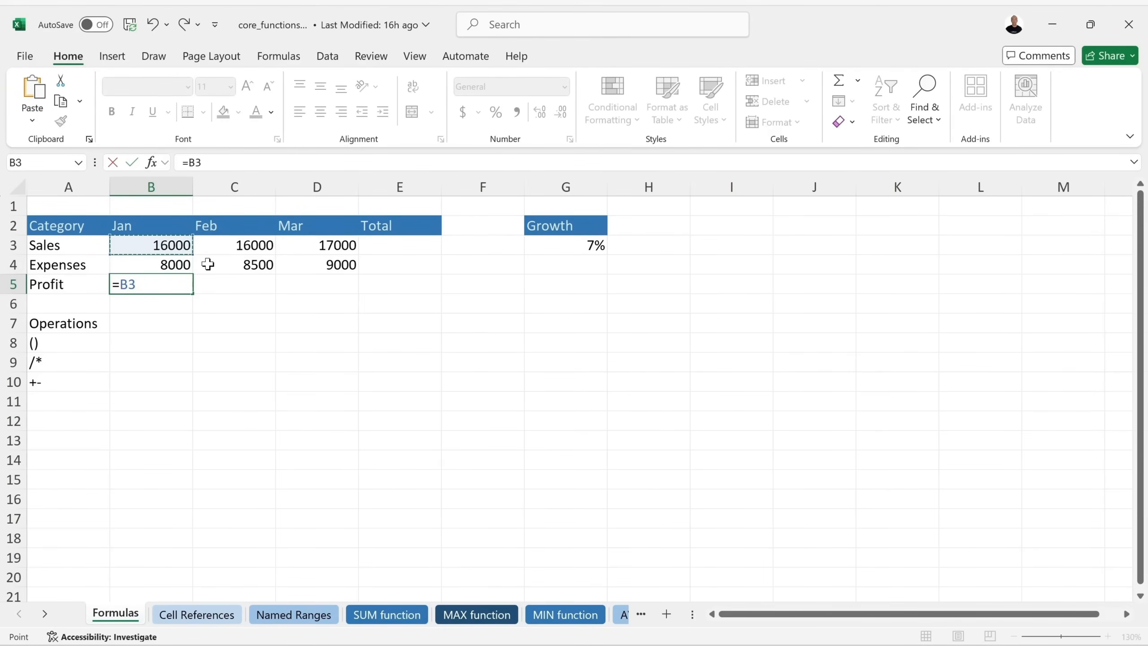
text(-)
key(Down)
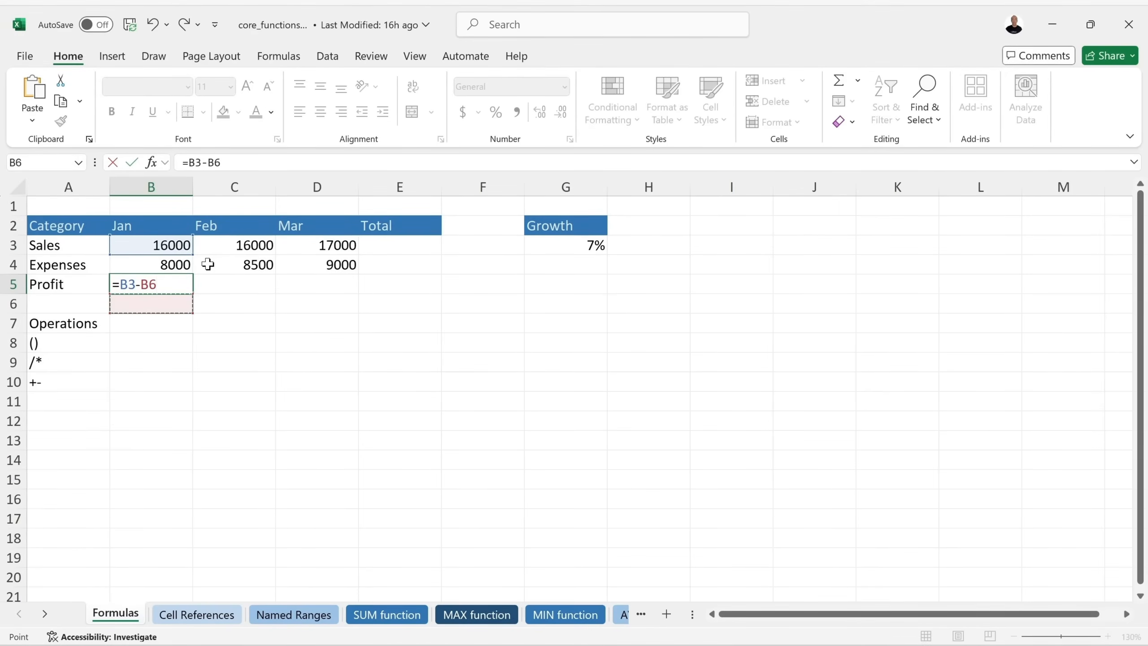
key(Down)
key(Up)
key(Up)
key(Up)
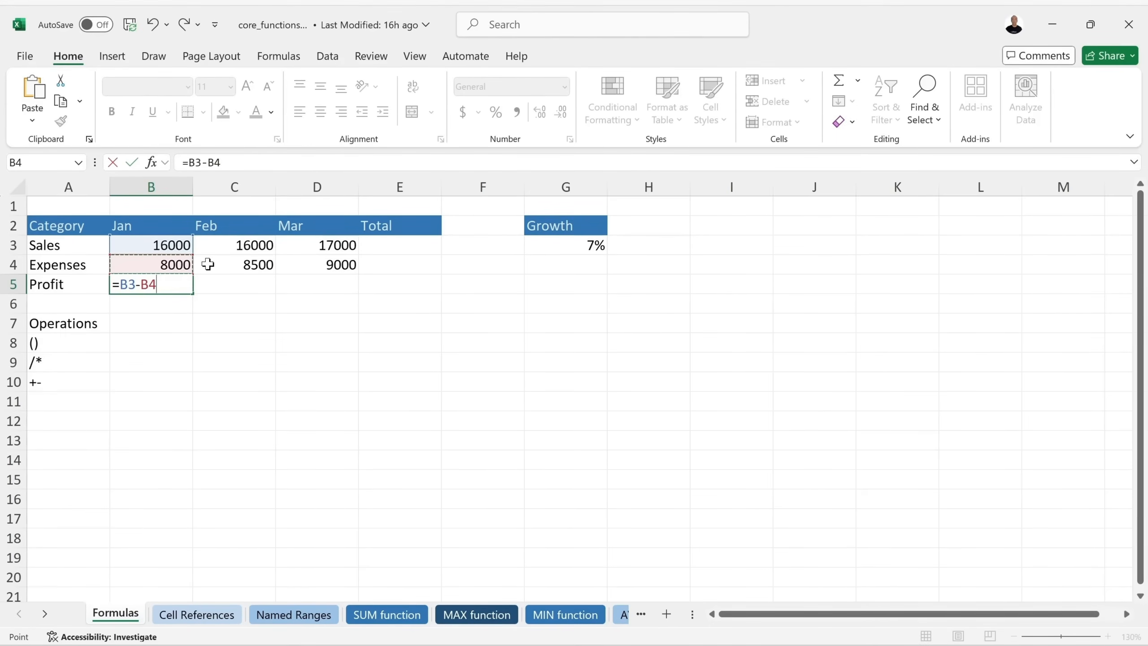
key(Return)
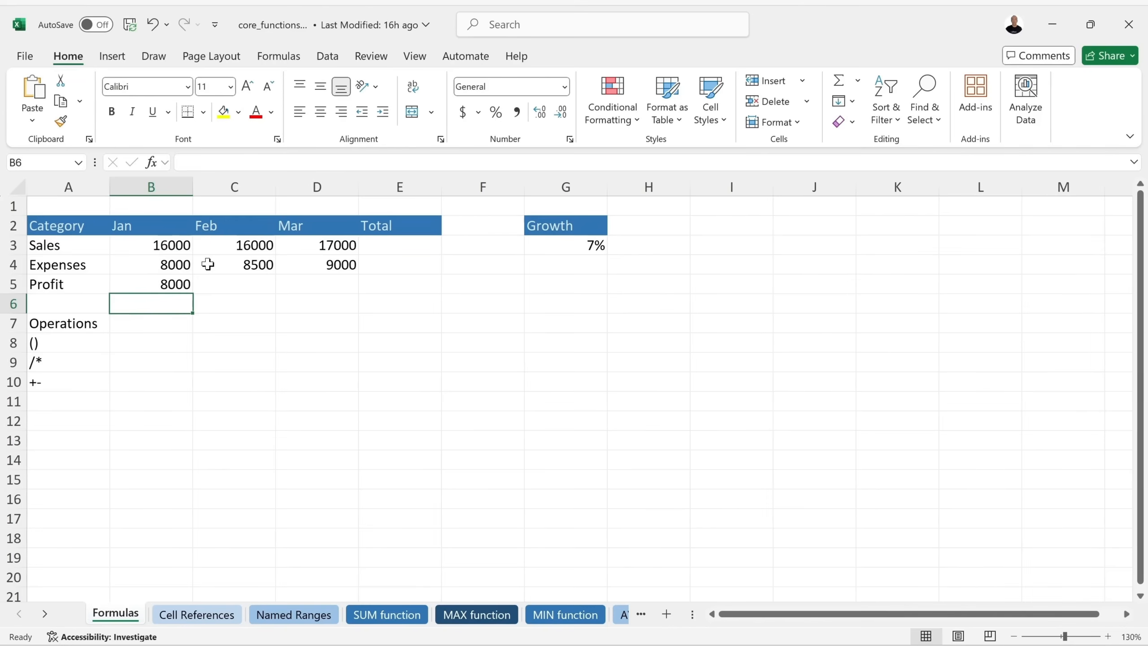
Undo Sales back to 15000, clear B5, and rebuild =B3-B4 by clicking cells, giving 7000.
key(ctrl+z)
key(ctrl+z)
key(ctrl+z)
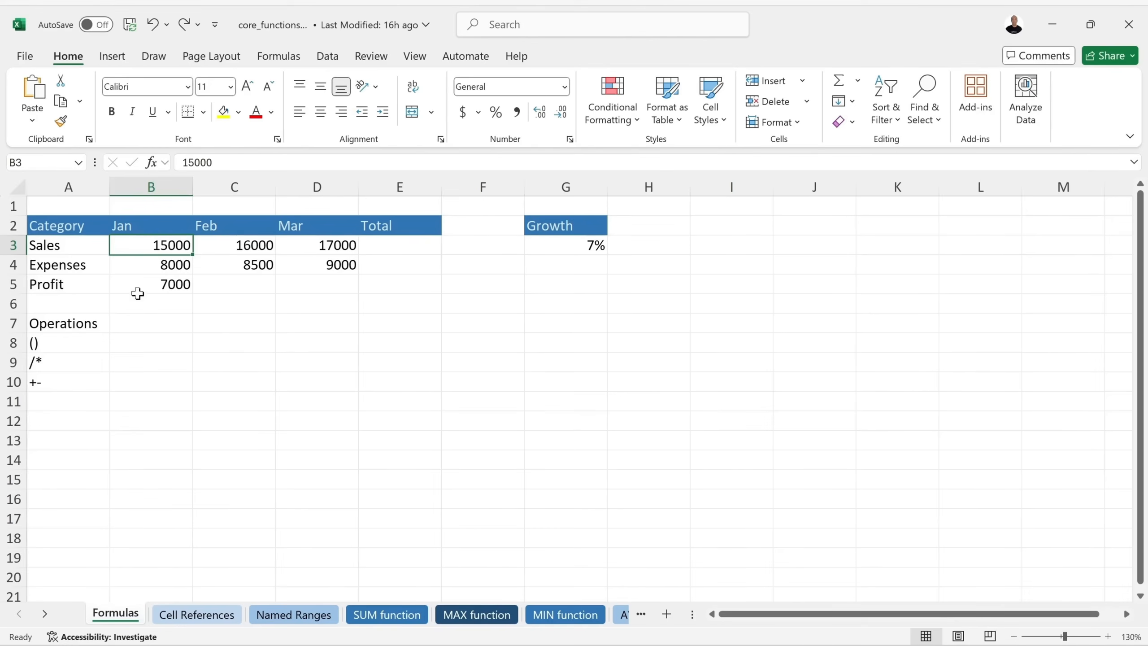
click(148, 285)
key(BackSpace)
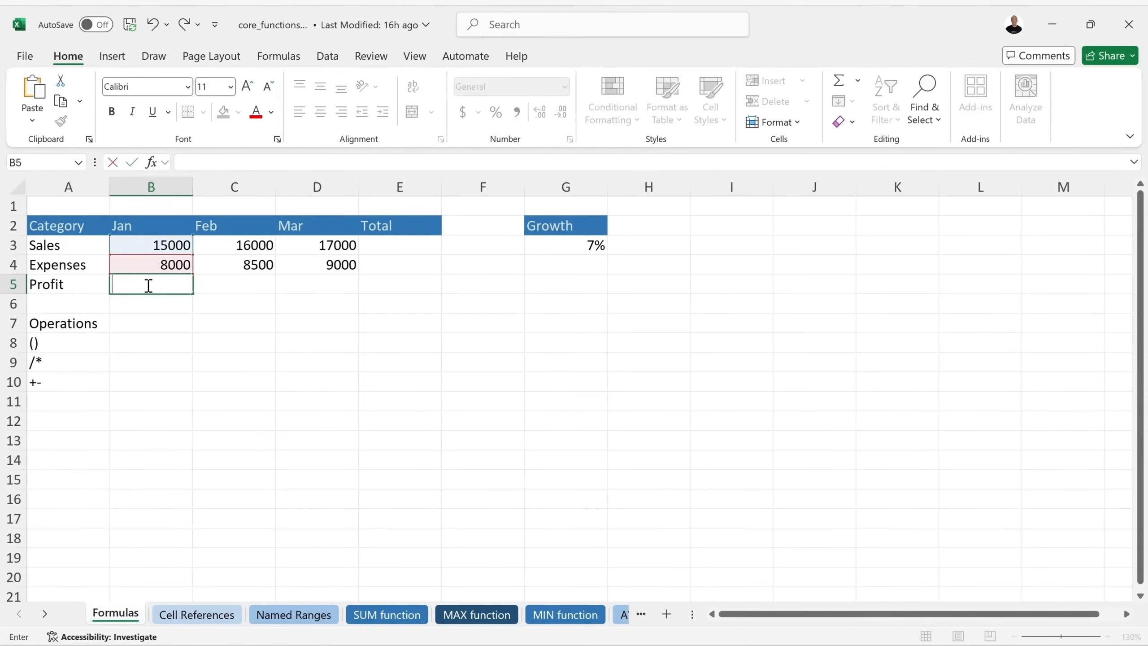
key(Return)
click(148, 285)
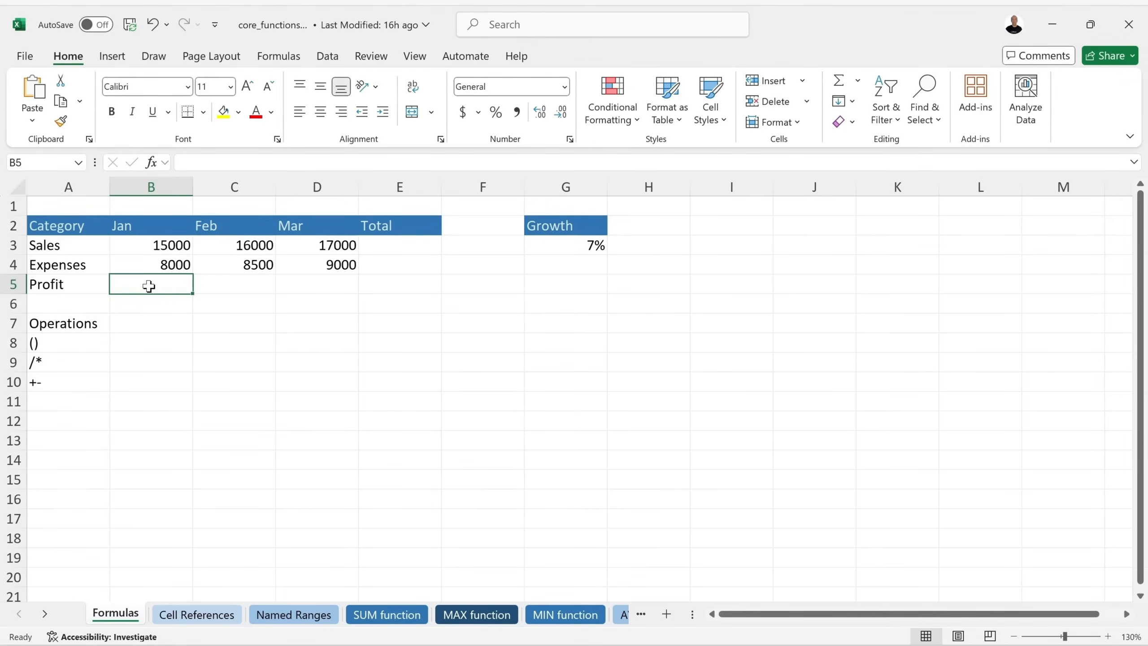
text(=)
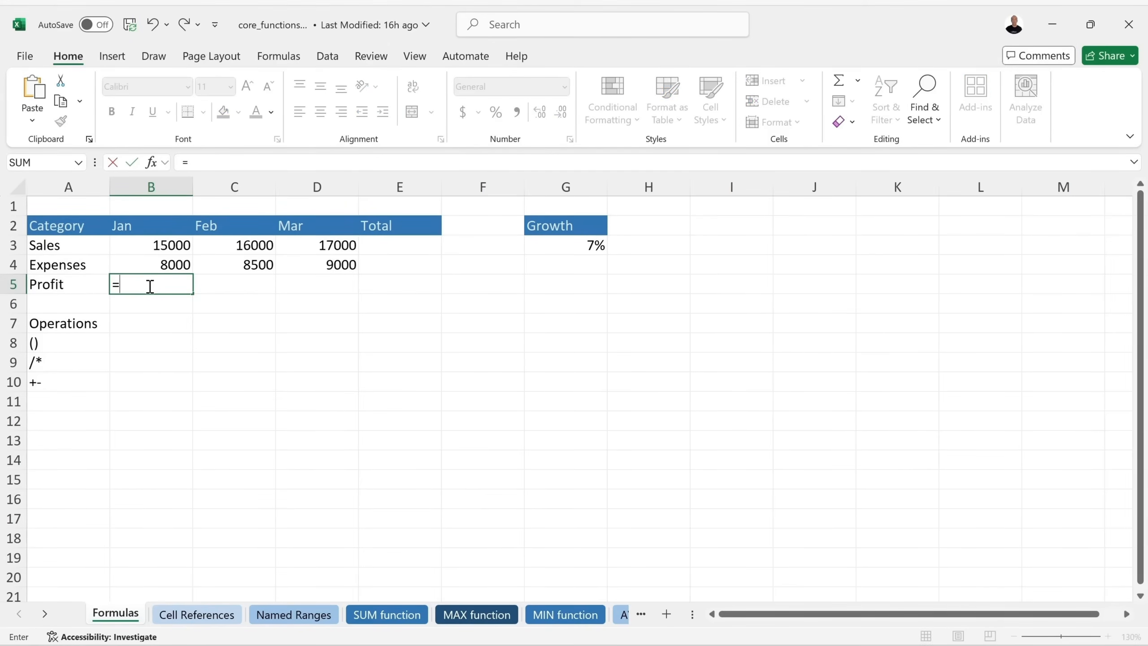
click(148, 247)
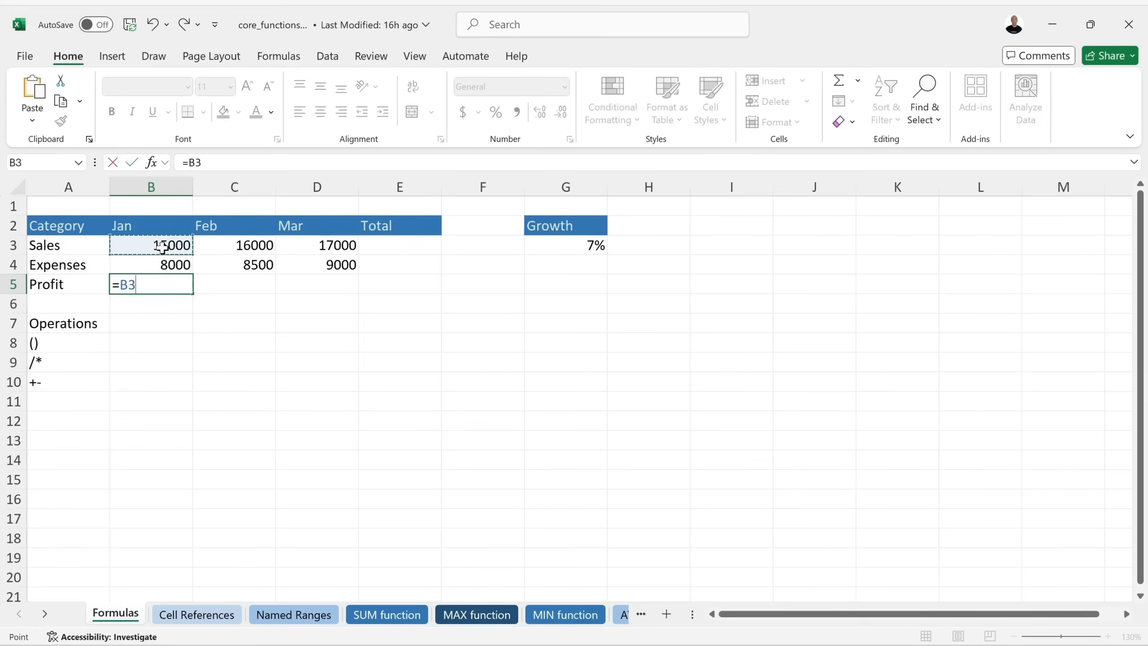
text(-)
click(163, 265)
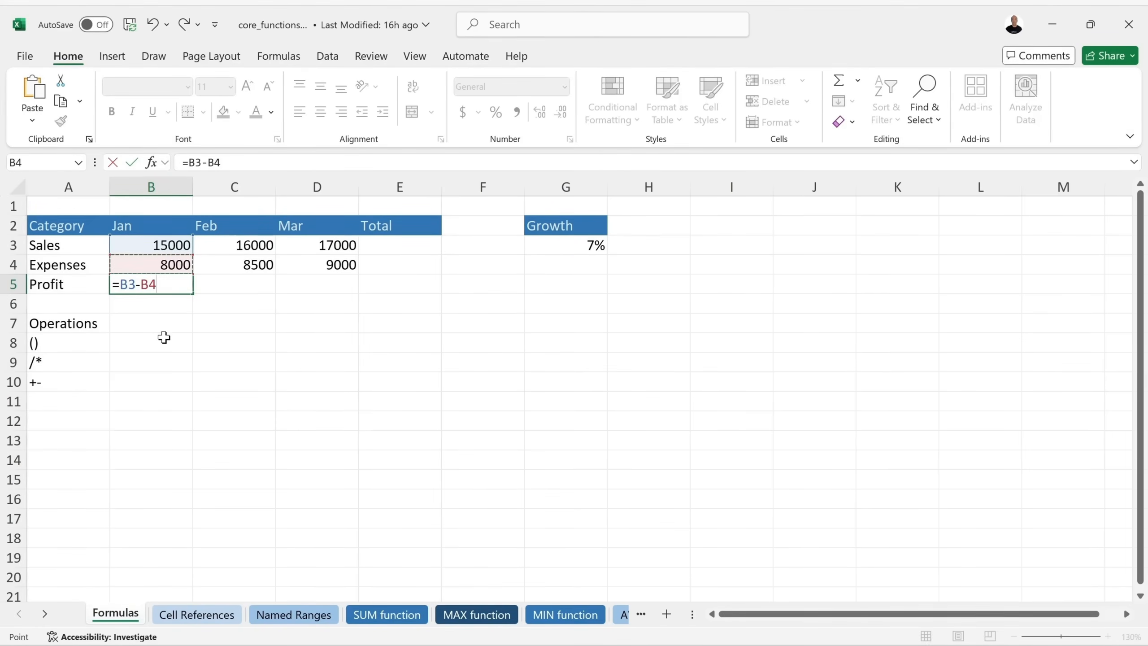
key(Return)
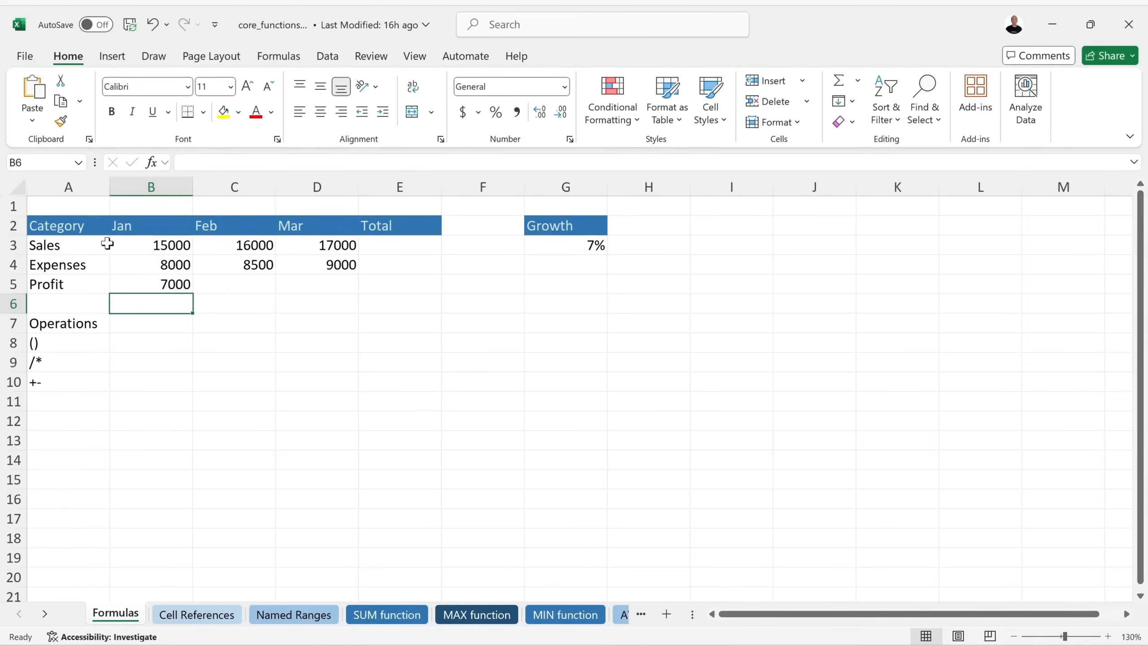
drag(137, 245, 327, 247)
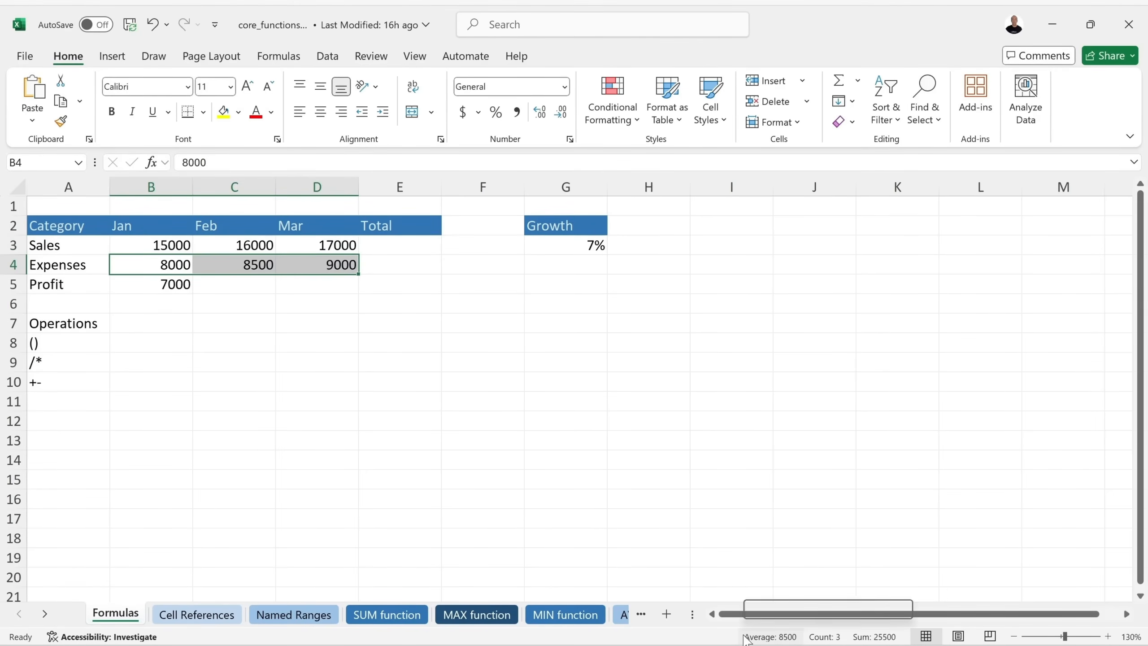
right_click(830, 638)
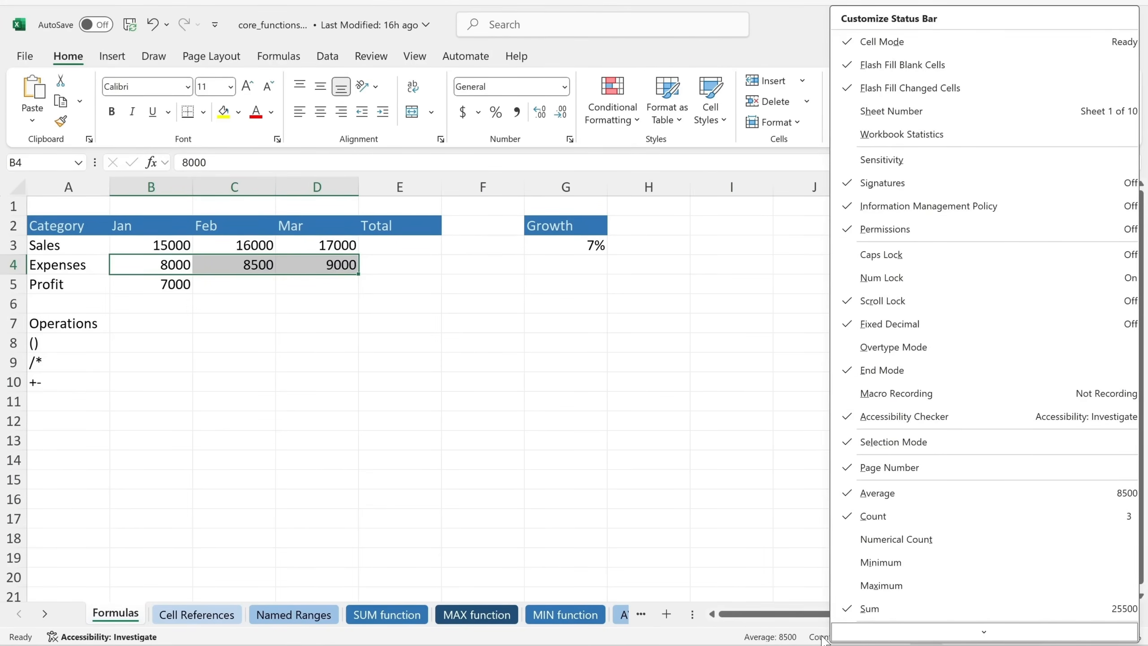
scroll(834, 633, down, 1)
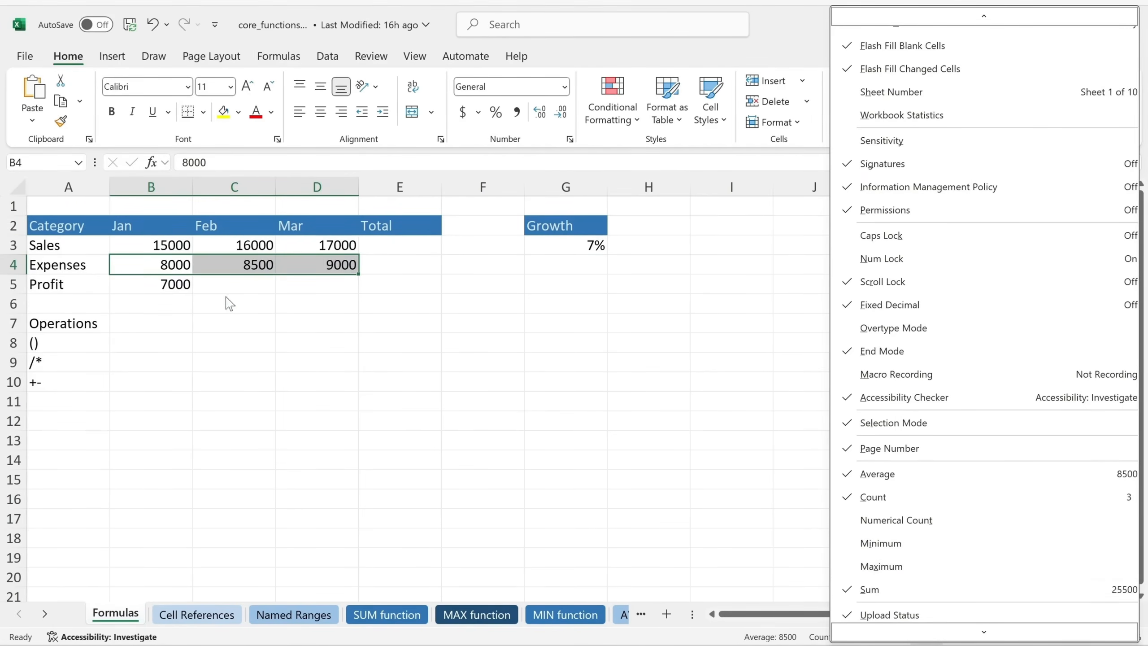
click(847, 567)
click(849, 547)
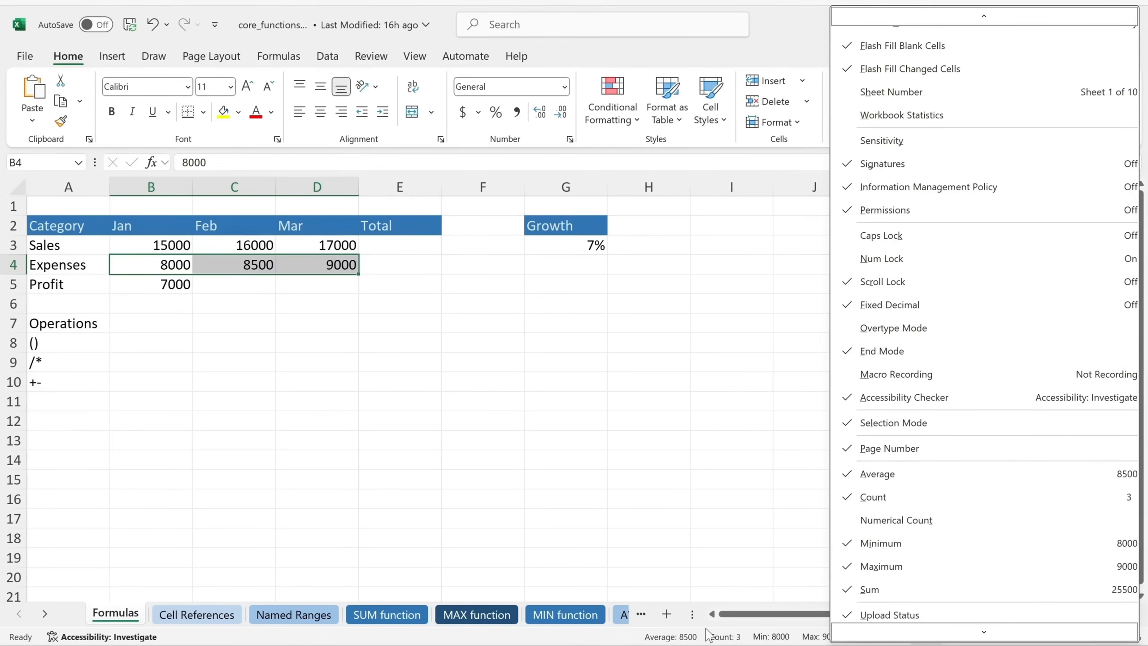
click(637, 641)
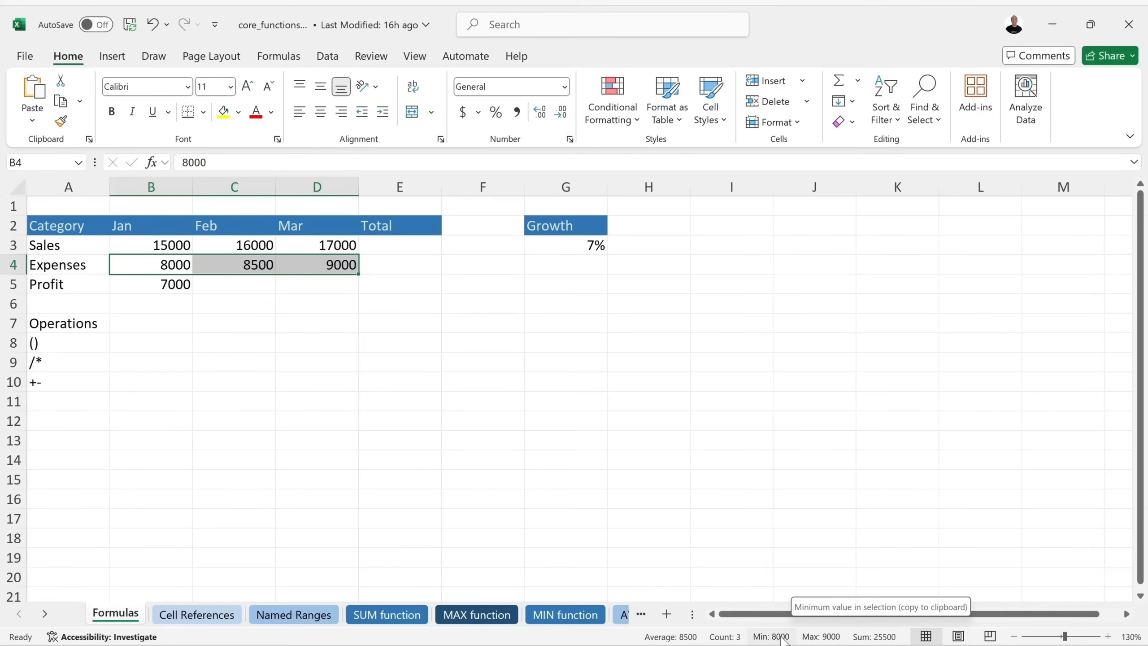
right_click(749, 637)
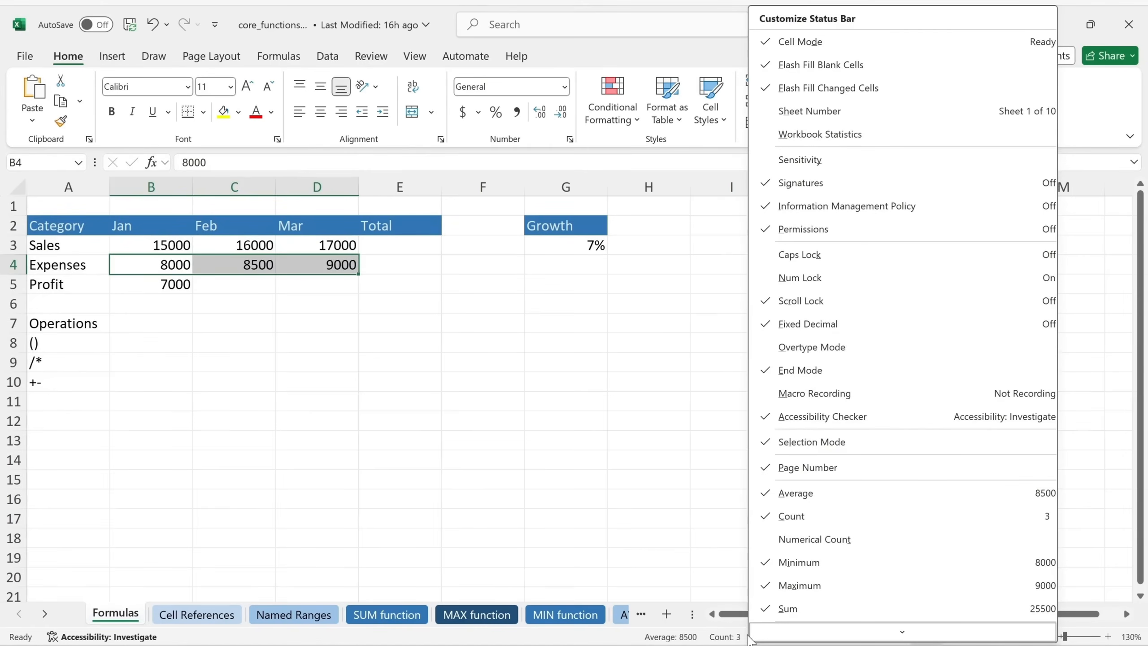
click(781, 596)
click(782, 568)
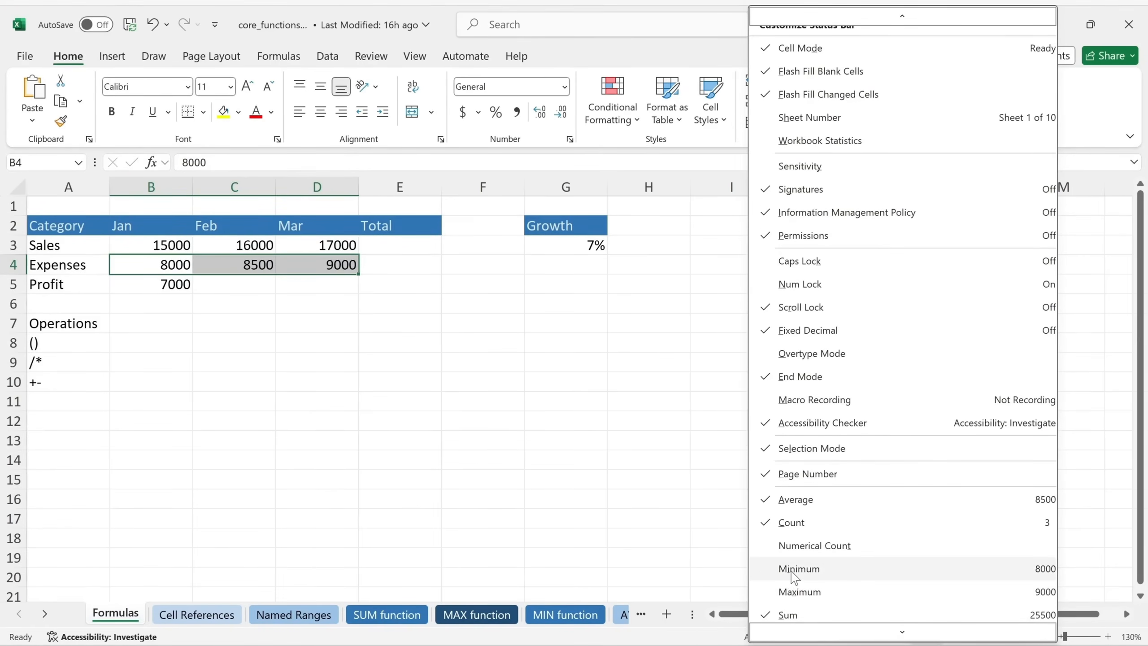
click(699, 639)
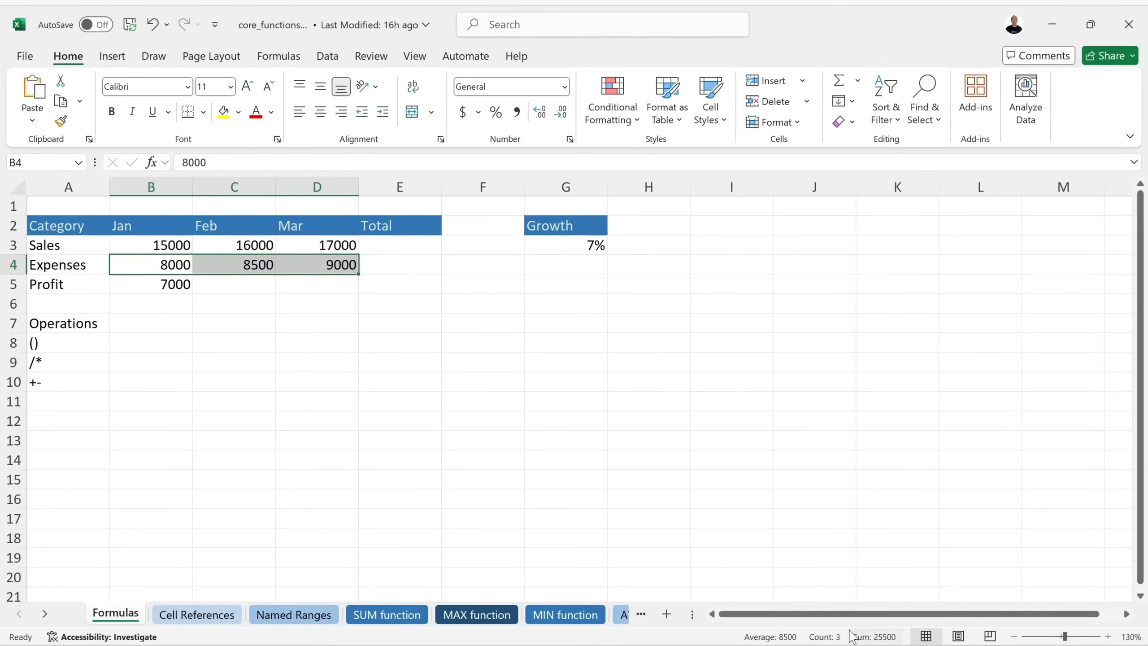
click(415, 244)
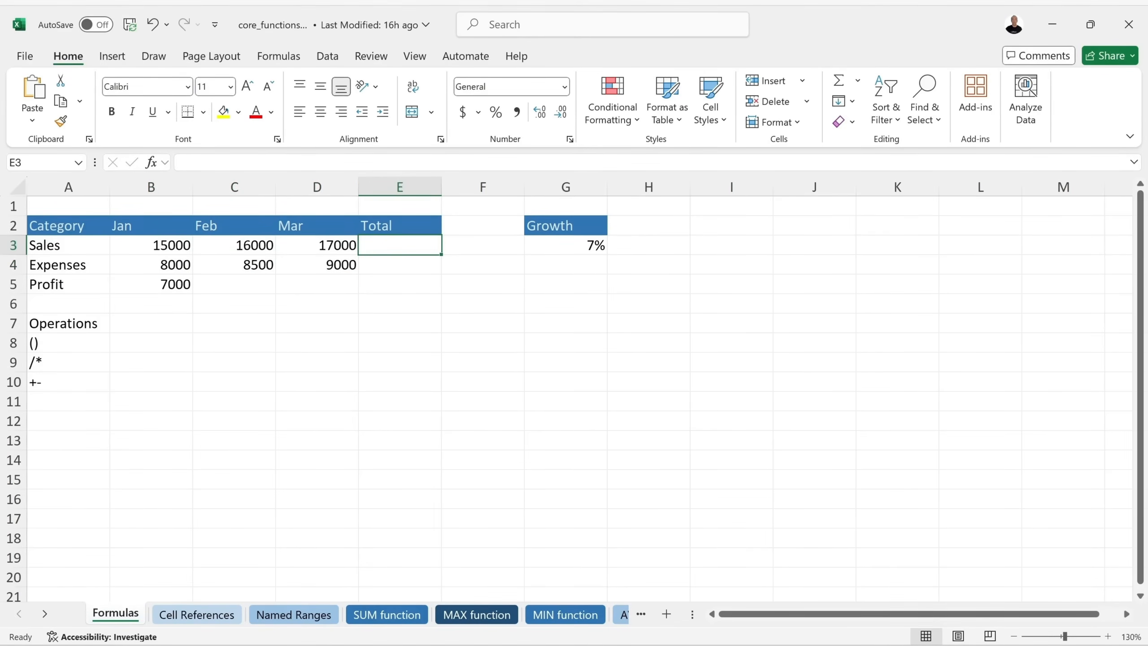
Enter =SUM(B3:D3) in E3 to total Jan–Mar Sales, showing 48000.
mouse_move(803, 644)
drag(161, 247, 308, 251)
click(392, 251)
text(=)
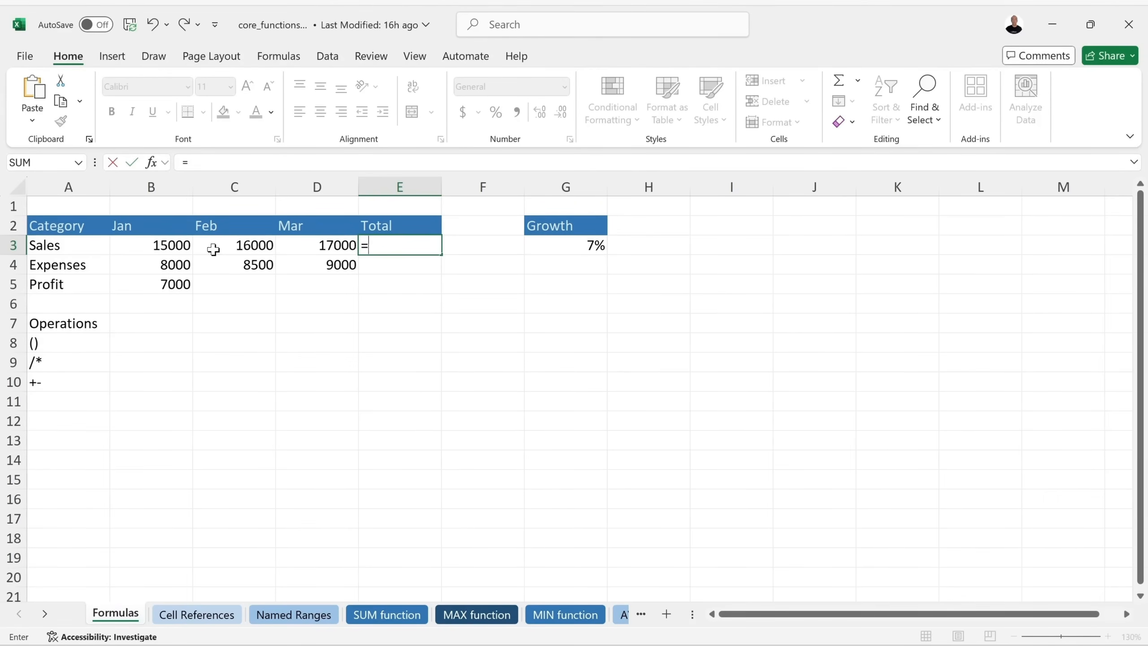
text(su)
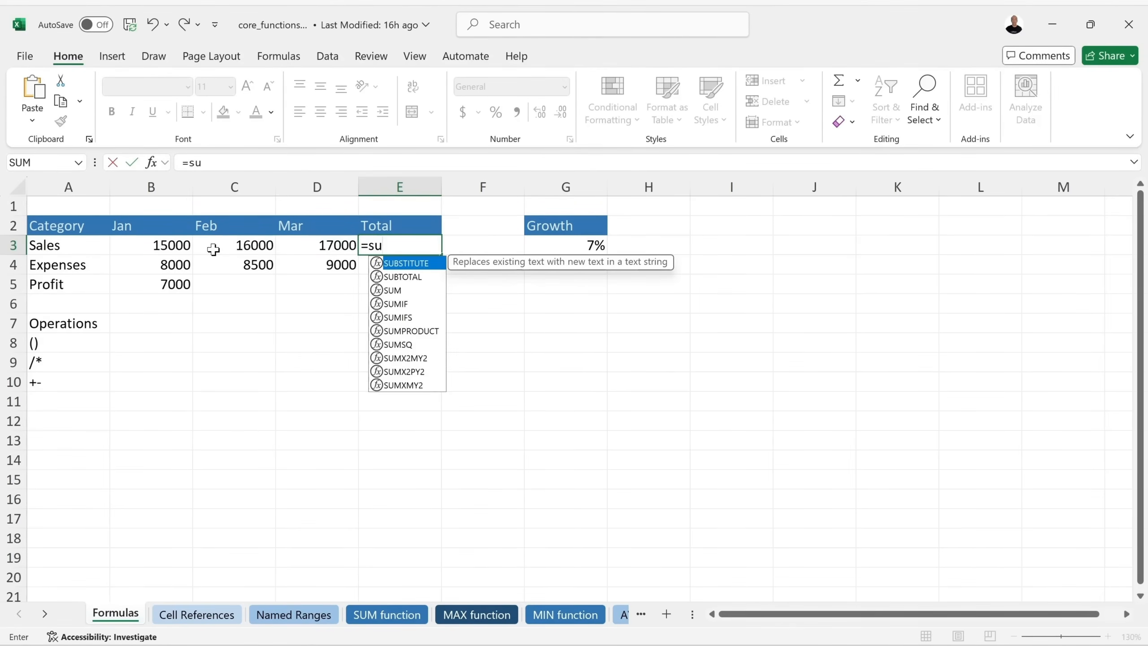
text(m)
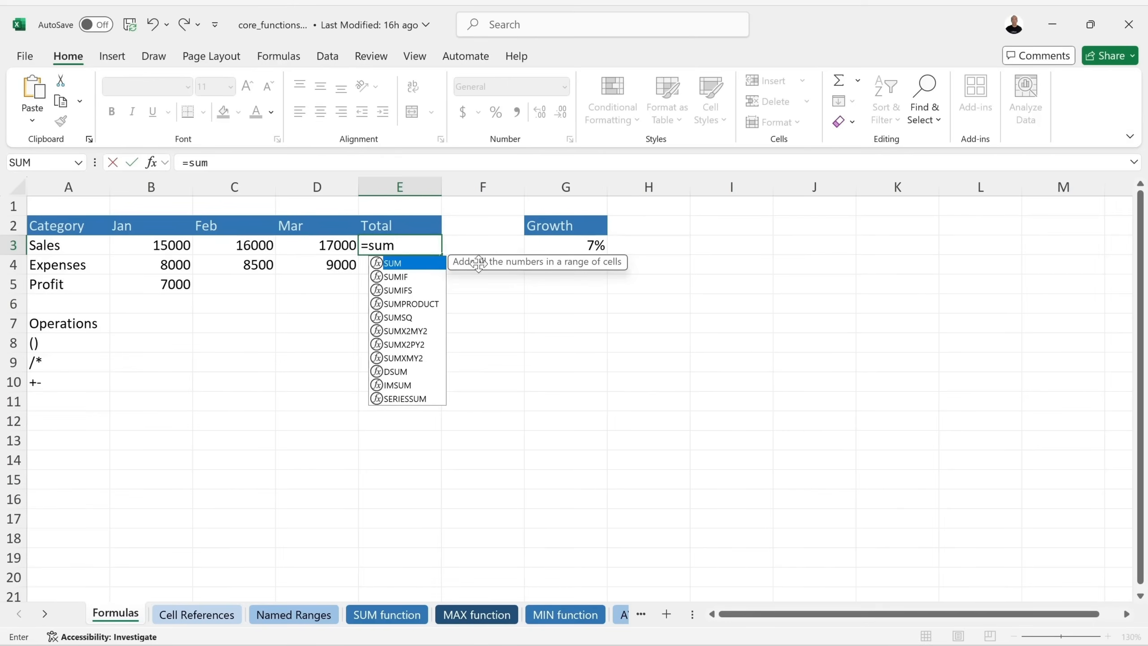
double_click(412, 267)
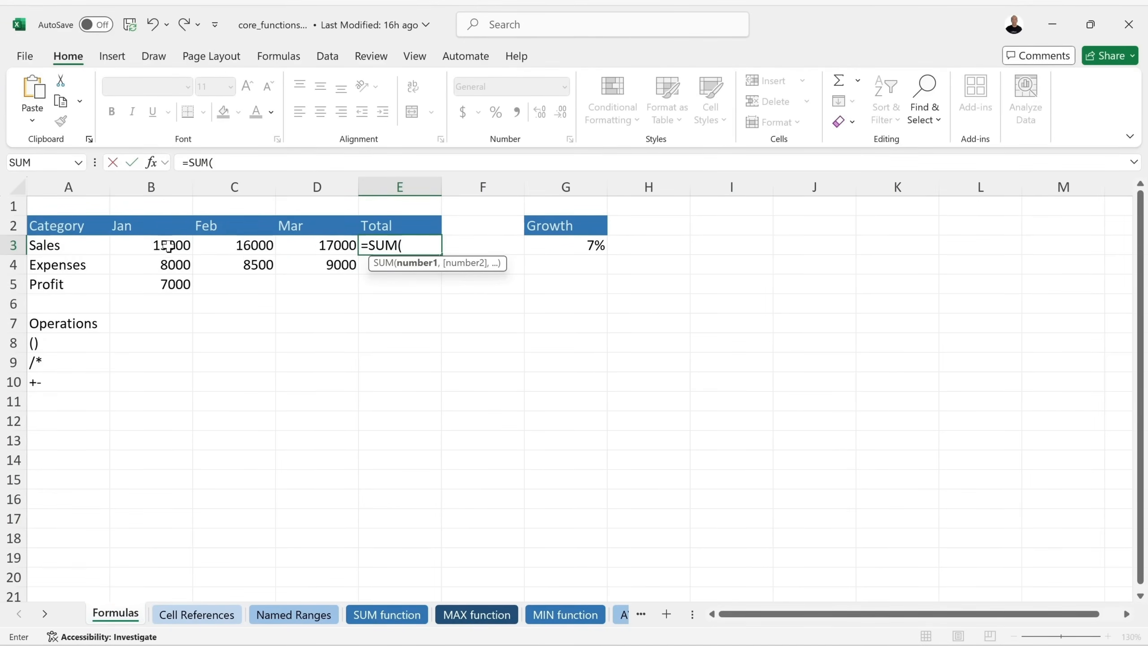
click(150, 246)
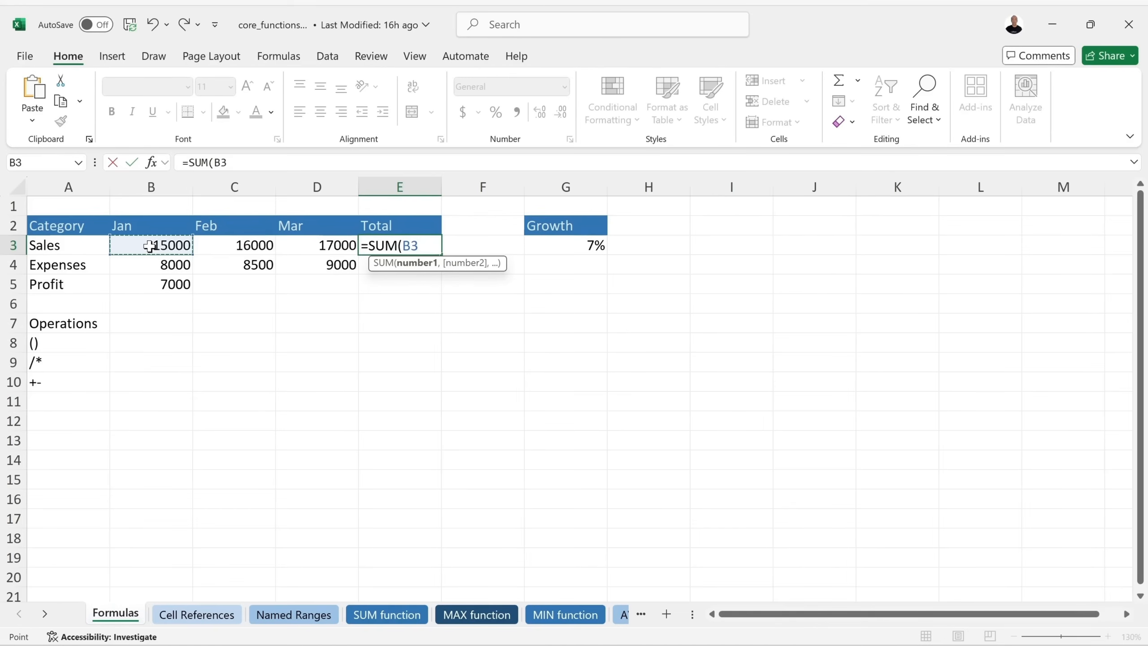
drag(150, 246, 306, 251)
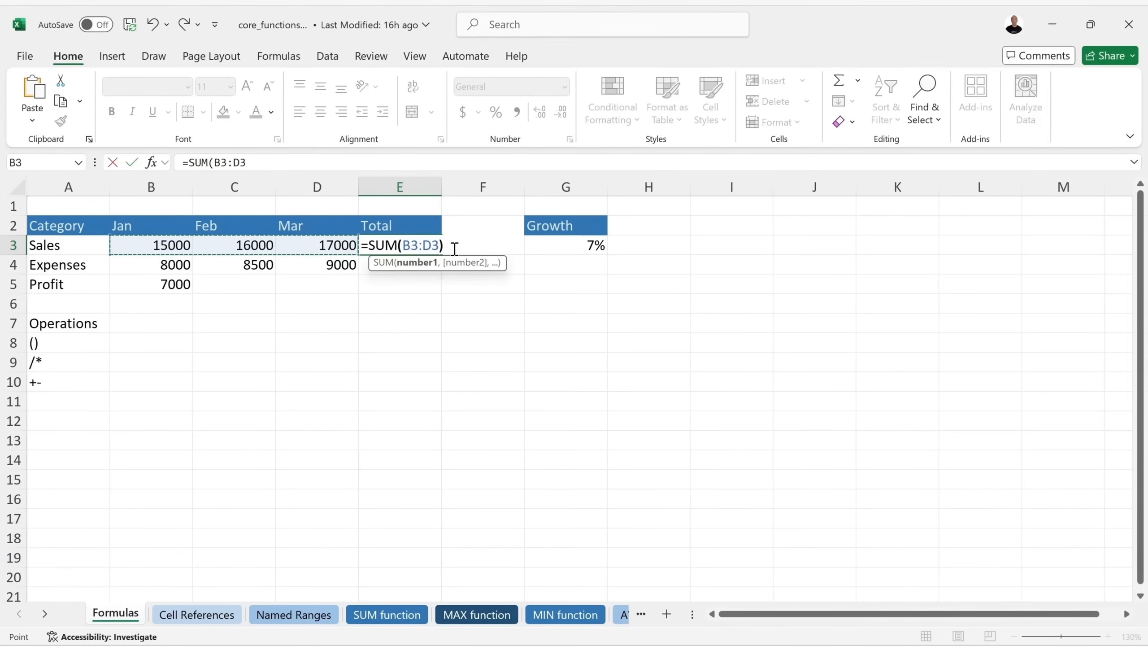
text())
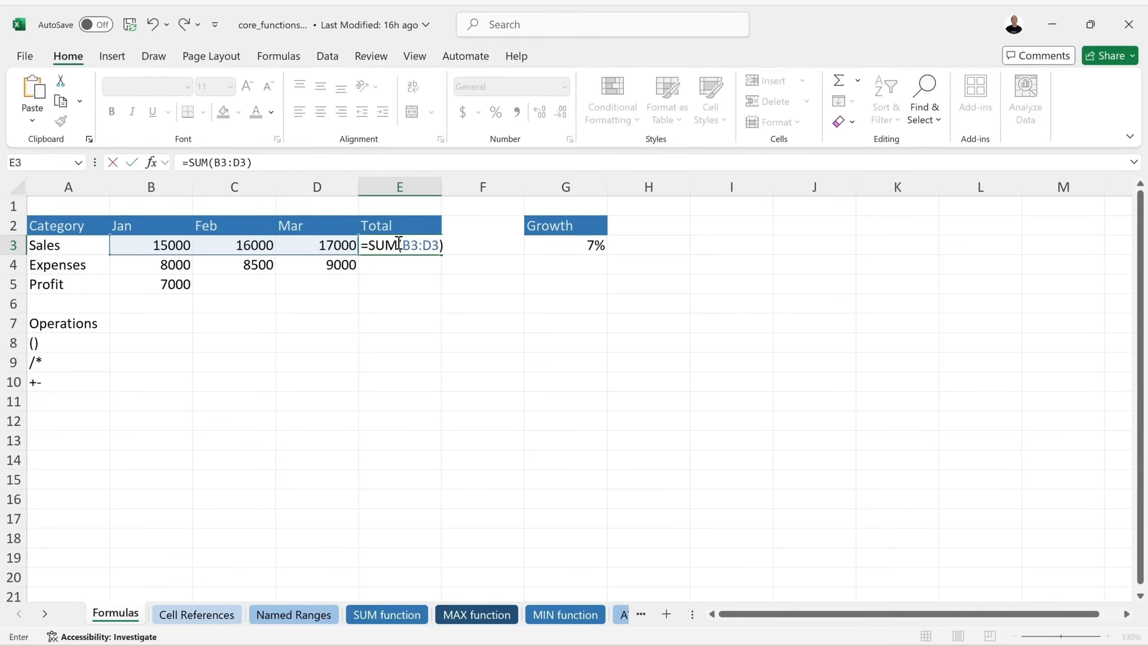
key(Return)
click(426, 247)
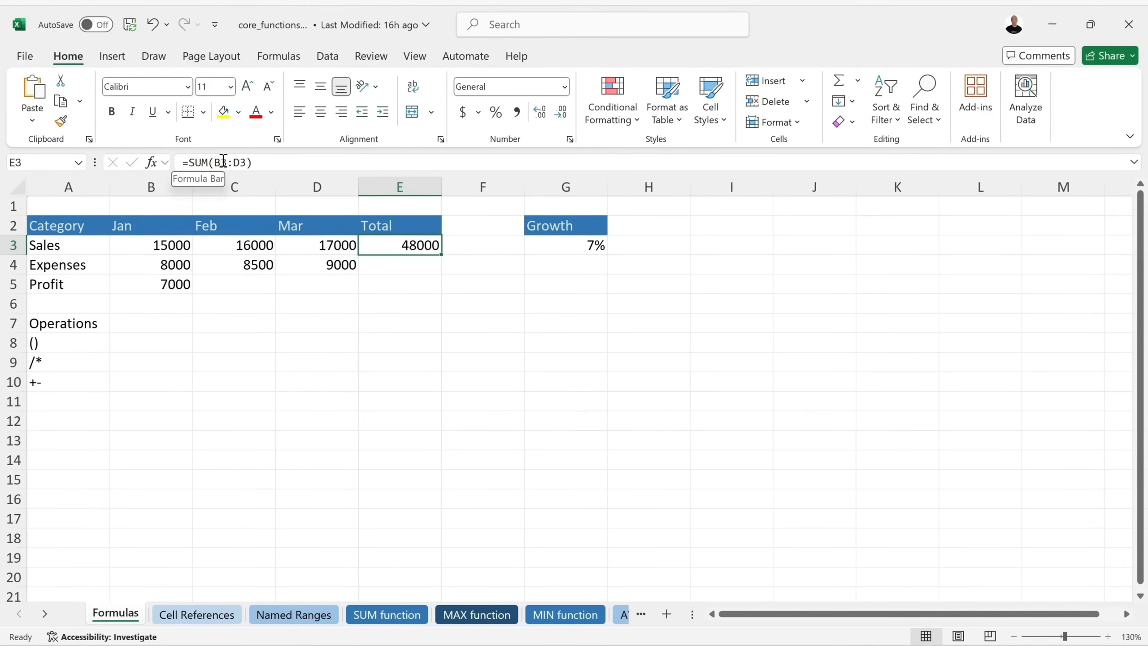
click(248, 163)
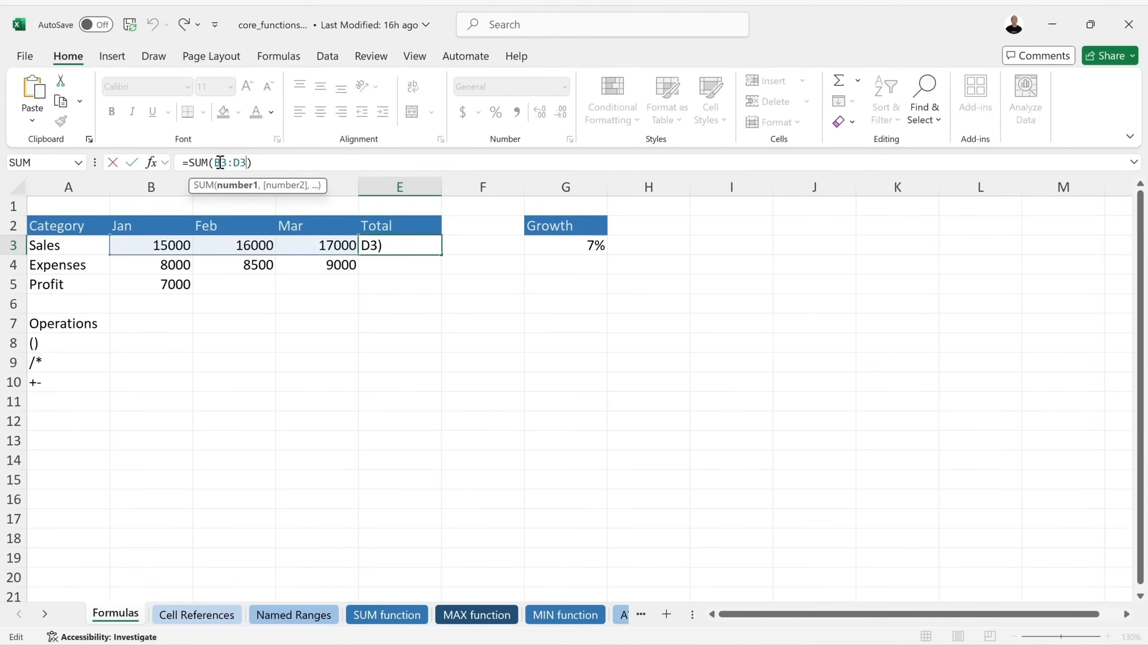
key(Return)
double_click(419, 246)
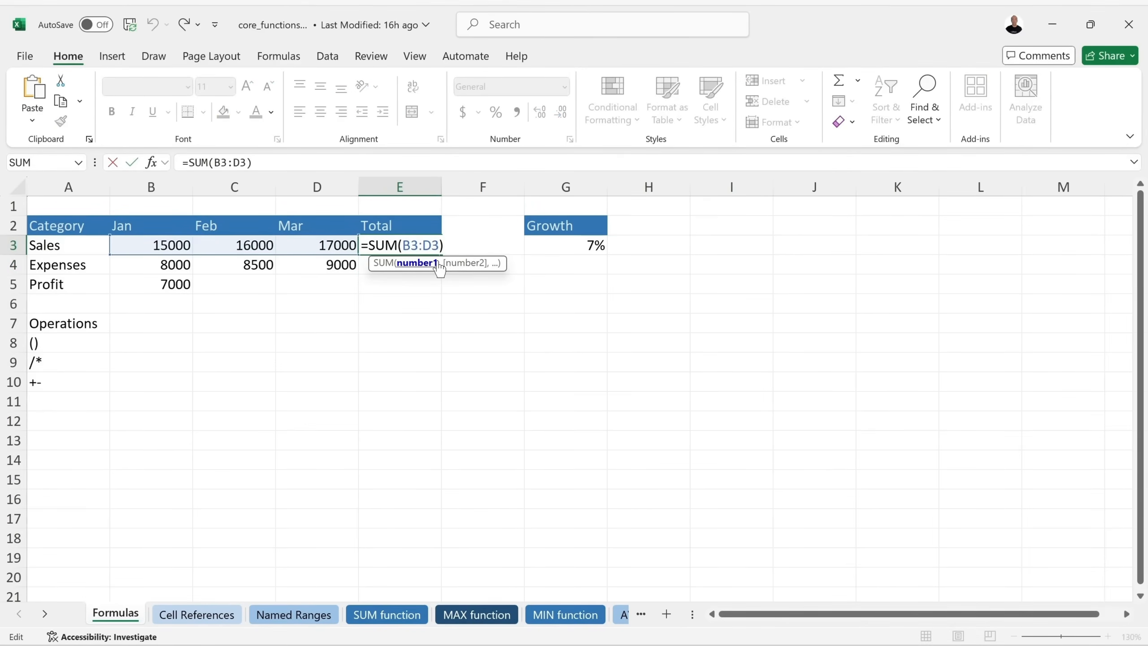
key(Delete)
key(Delete)
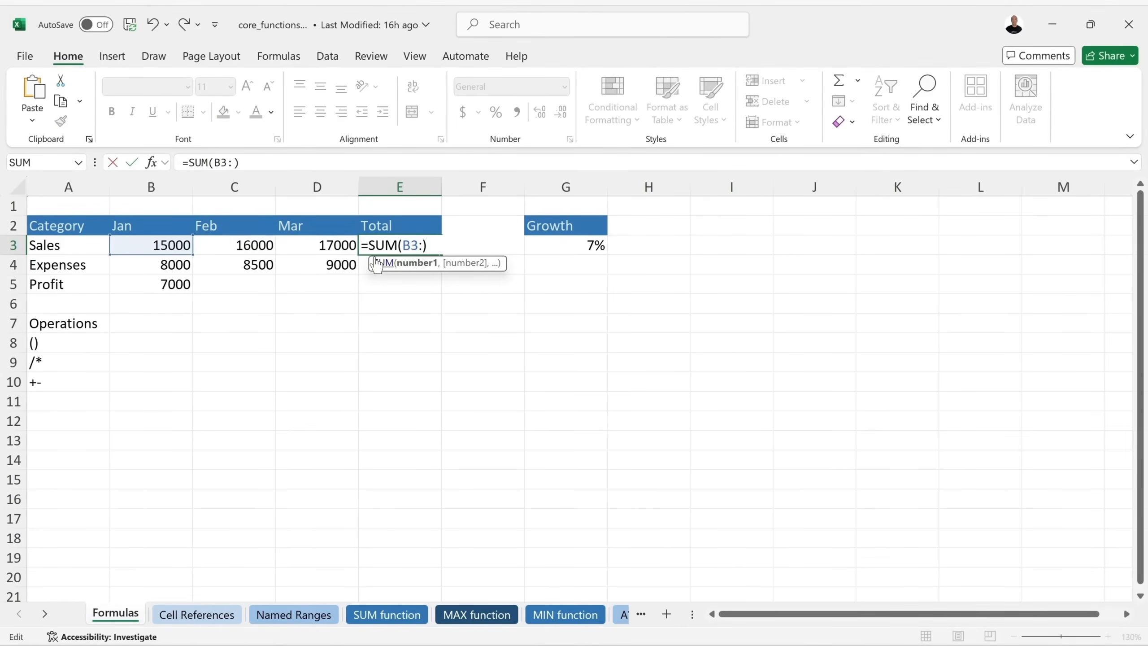
click(324, 244)
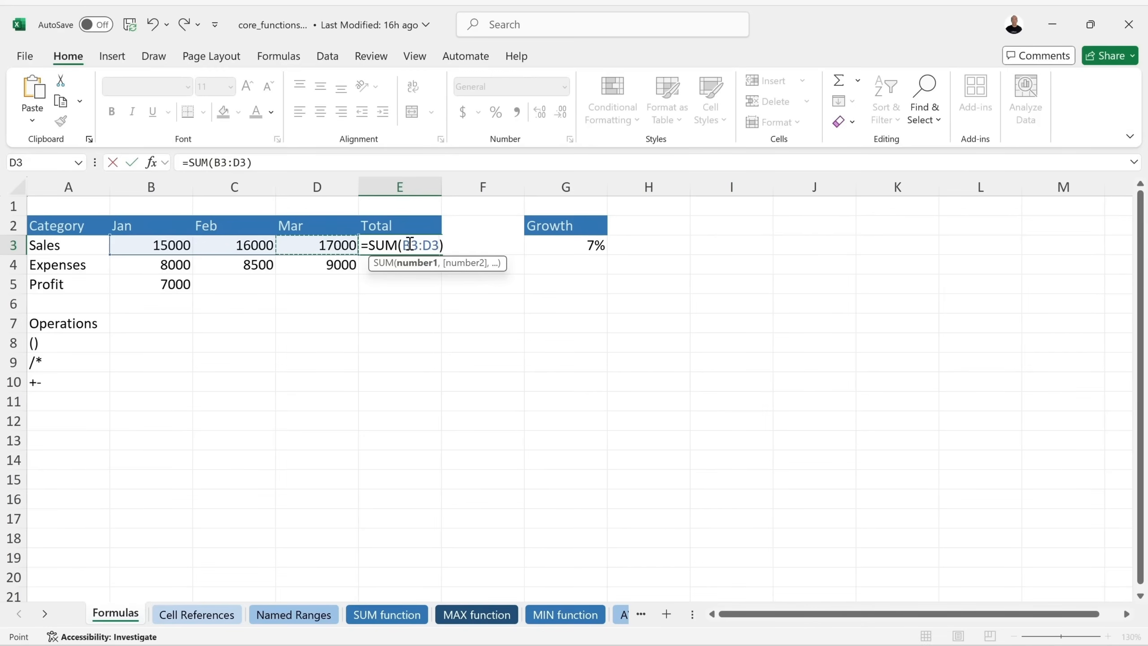
key(Return)
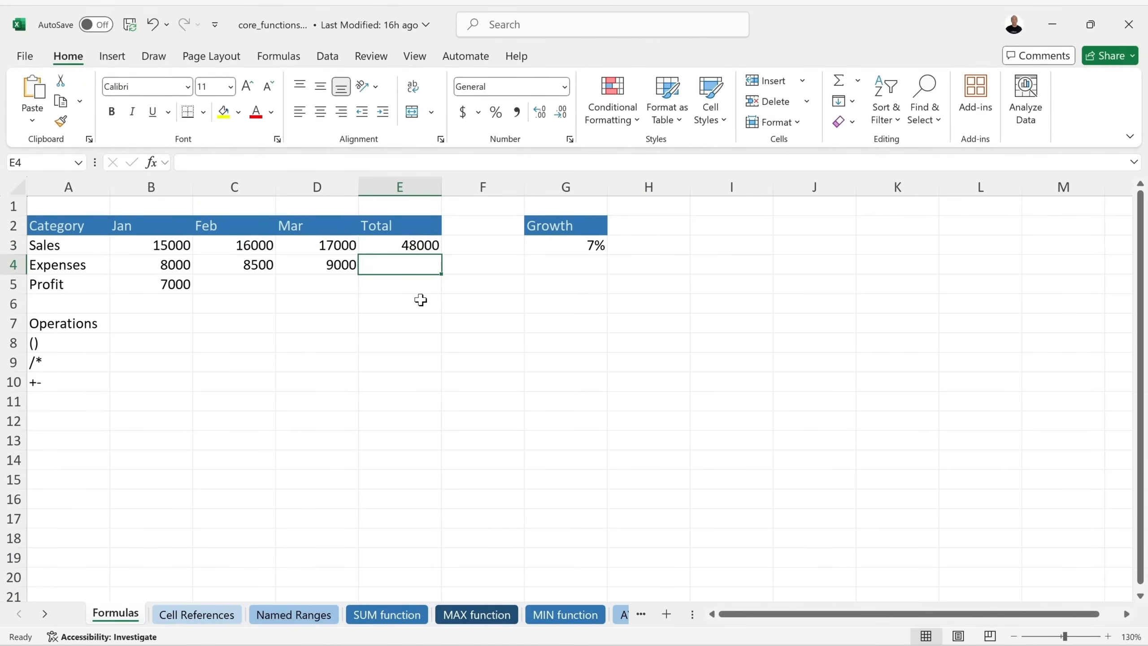
click(131, 343)
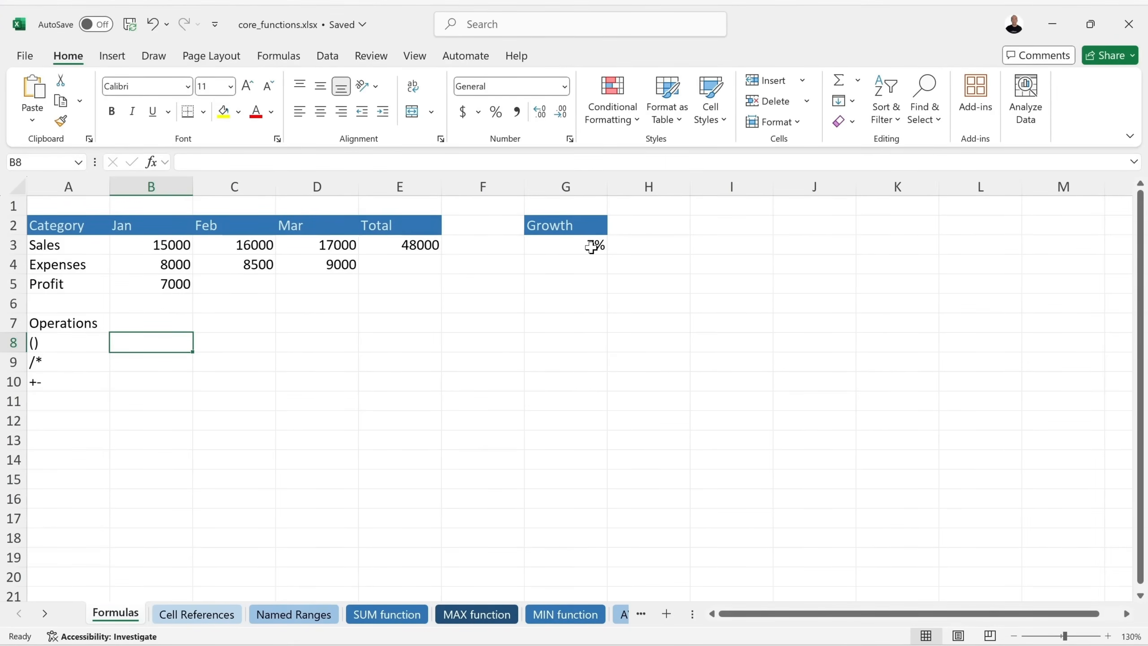
Enter =B5*G3 in B8, multiplying January Profit by the 7% Growth to get 490.
text(=)
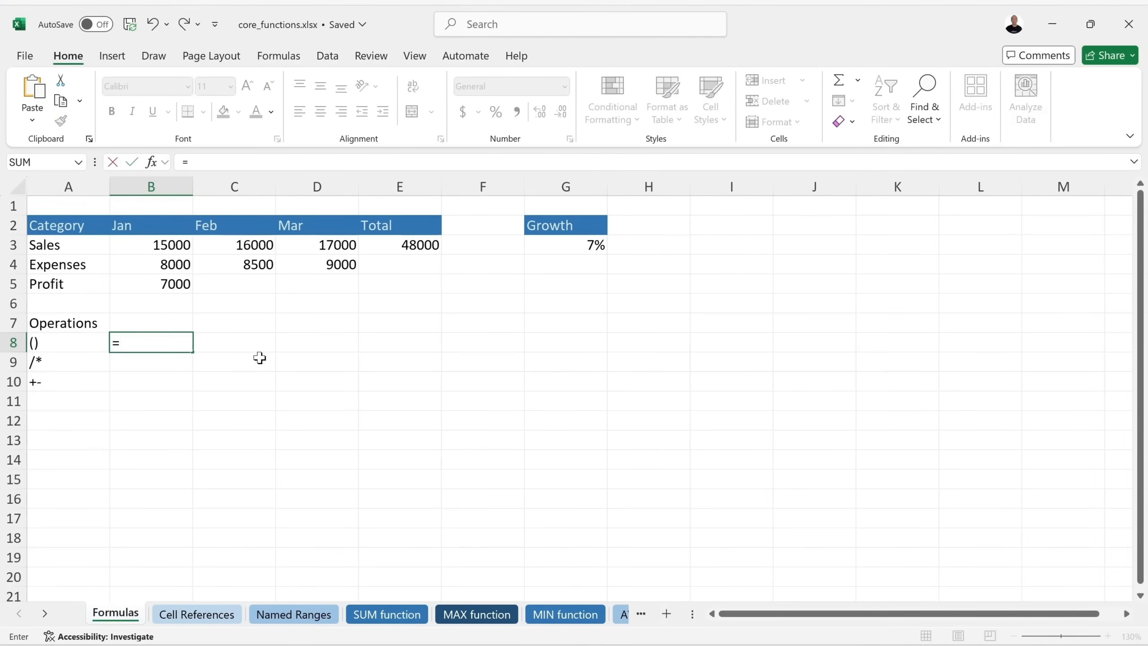
click(163, 283)
text(*)
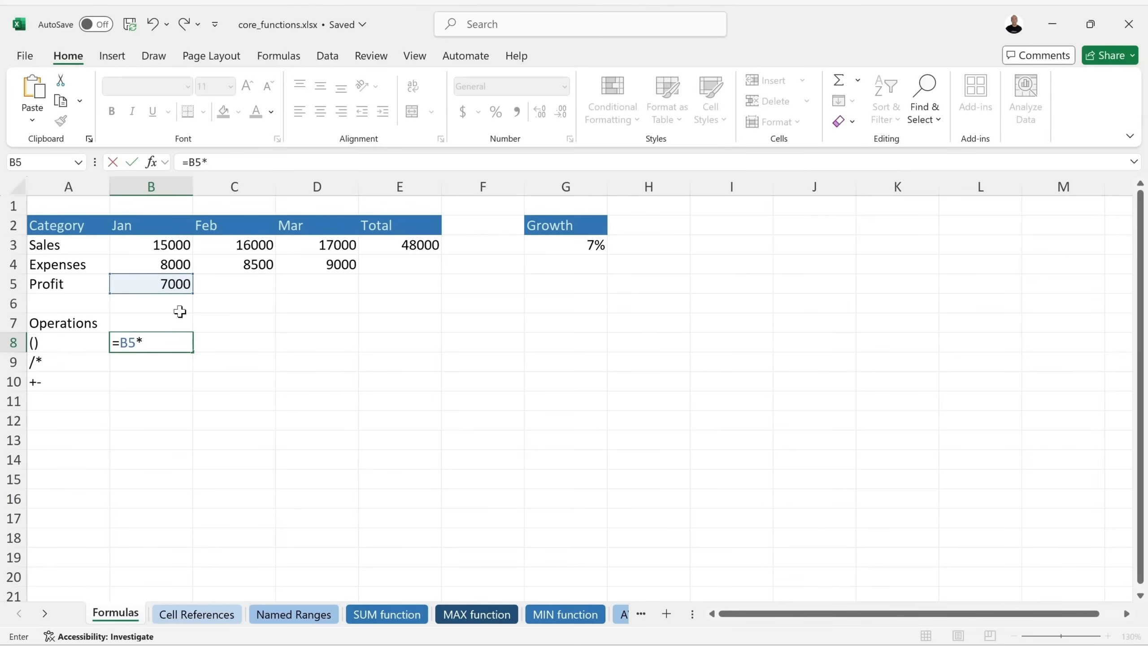
click(557, 245)
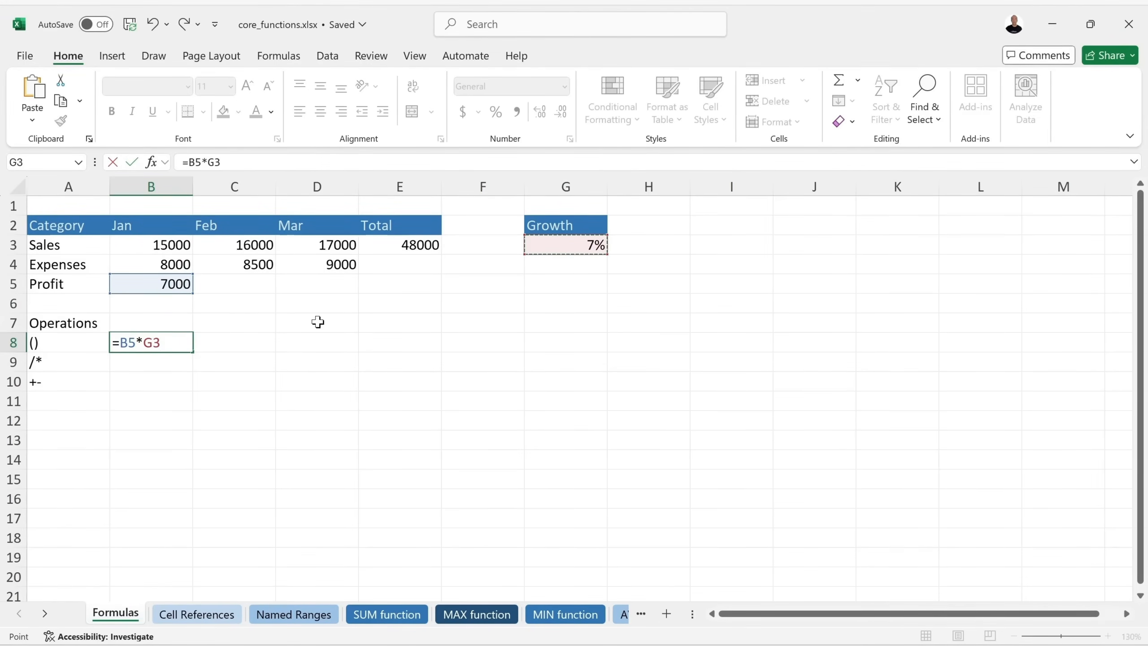
key(Return)
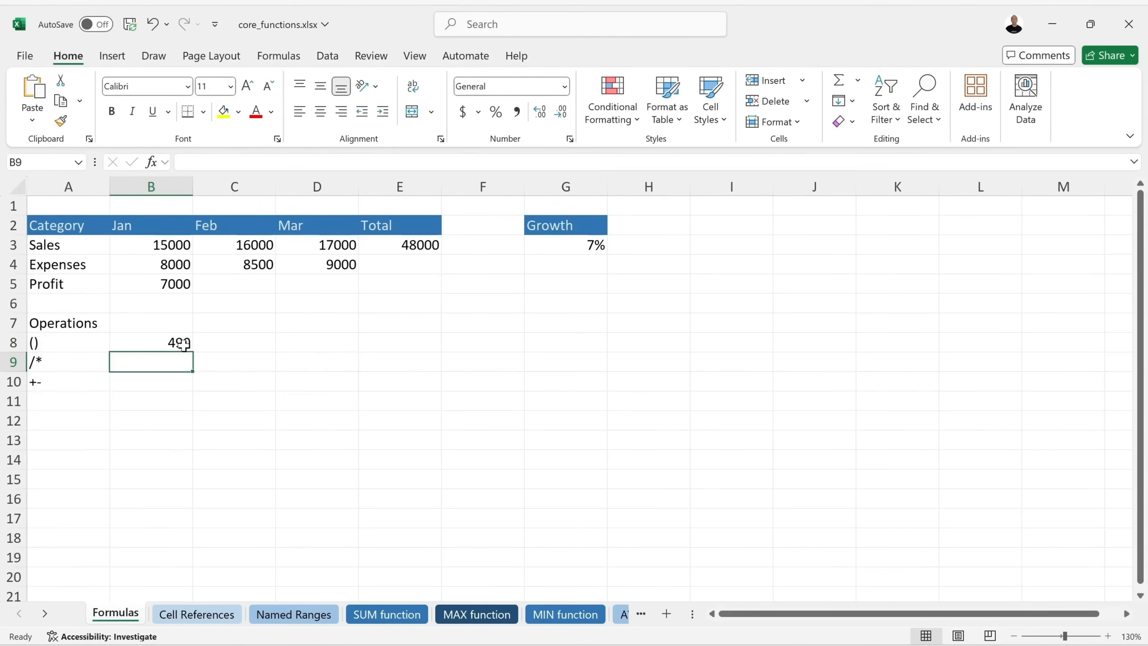
key(Up)
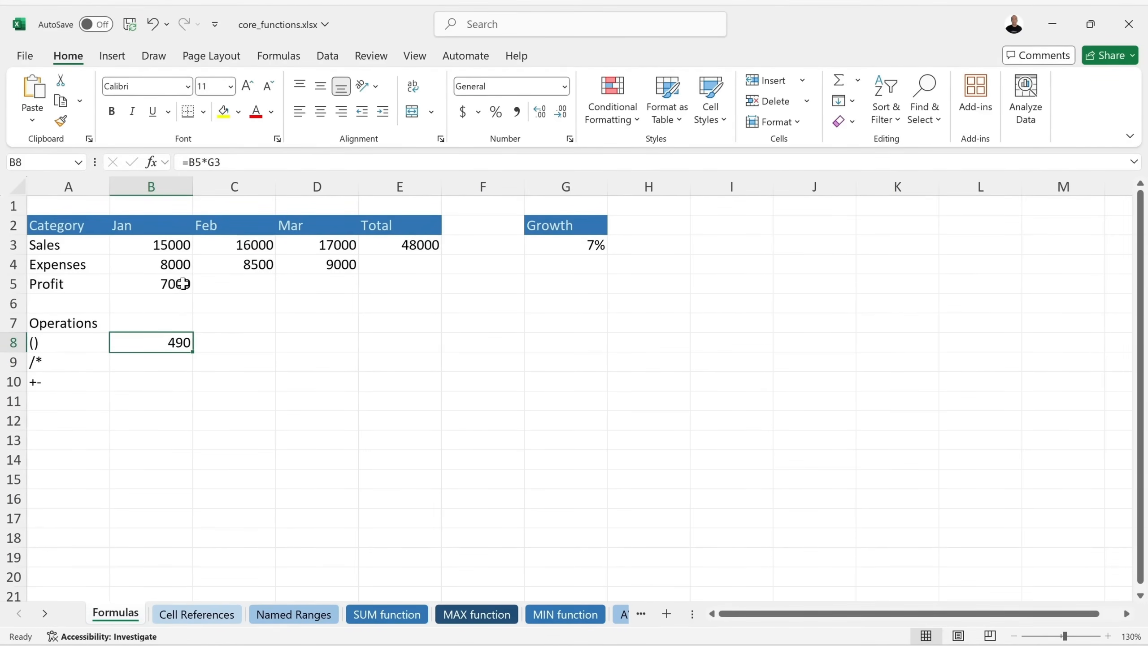
Change B8's formula to =B5+B5*G3 so it shows 7490.
double_click(157, 341)
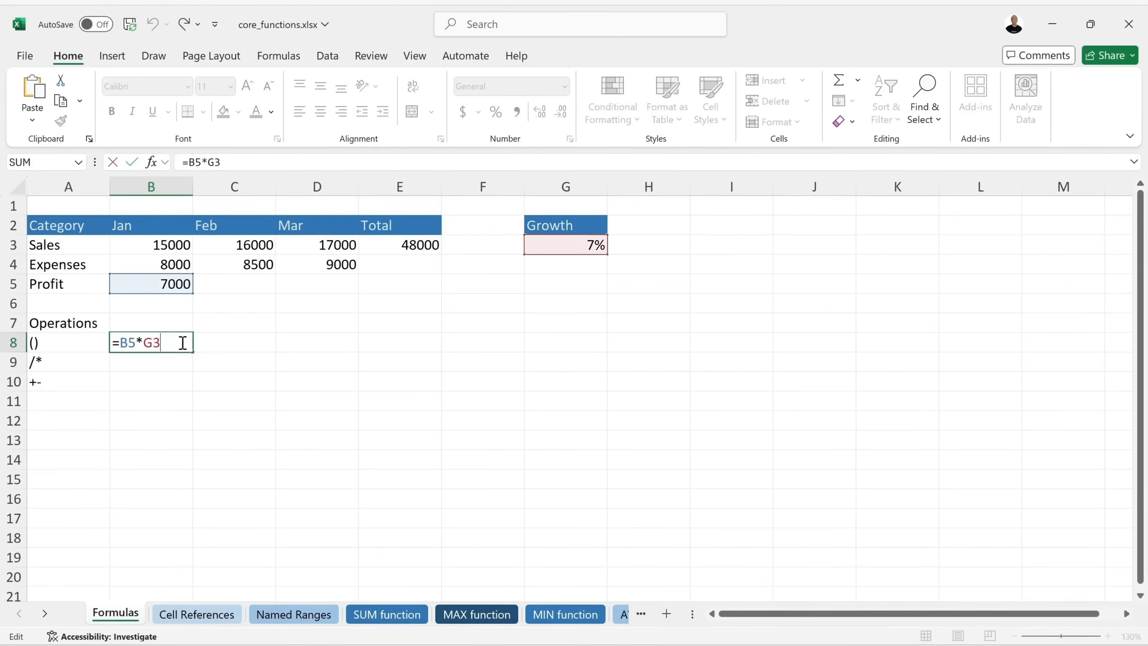
click(120, 342)
text(+)
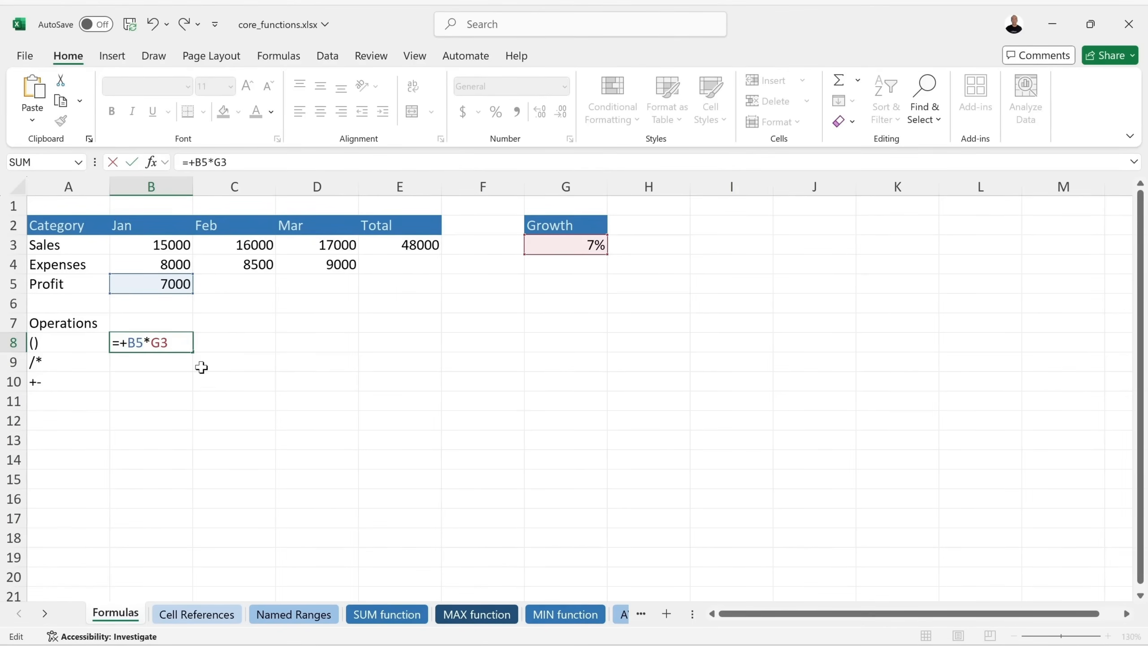
click(153, 284)
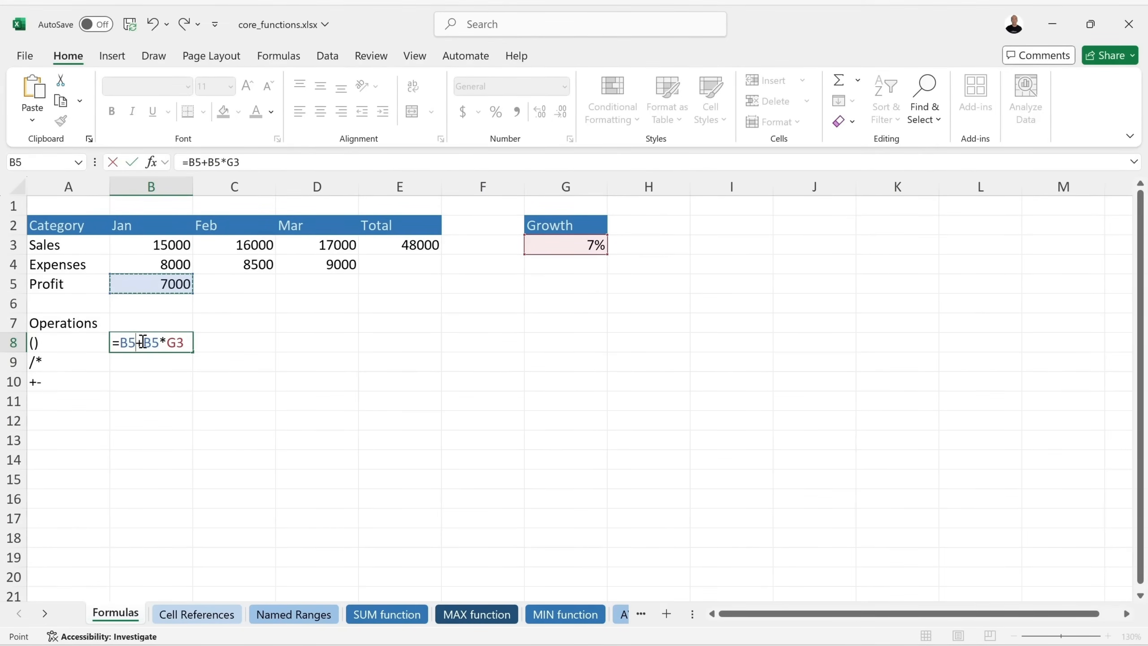
drag(153, 342, 186, 342)
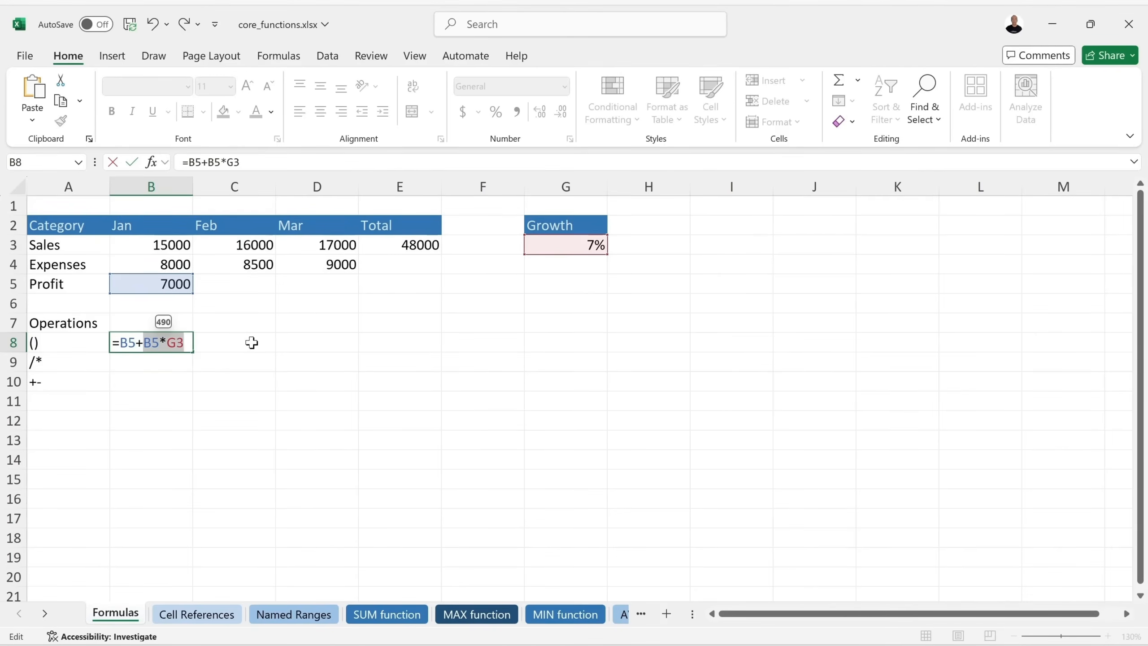
key(Return)
click(181, 341)
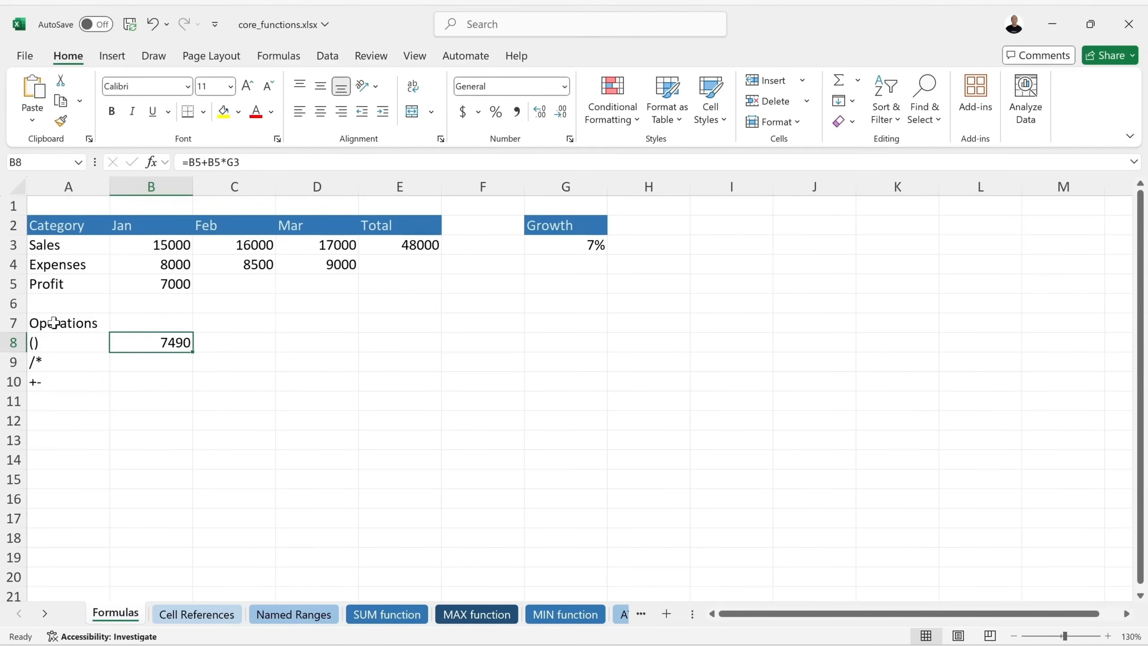
Reopen B8's formula and highlight B5*G3 to preview its 490 value, then the B5+B5 part.
double_click(157, 345)
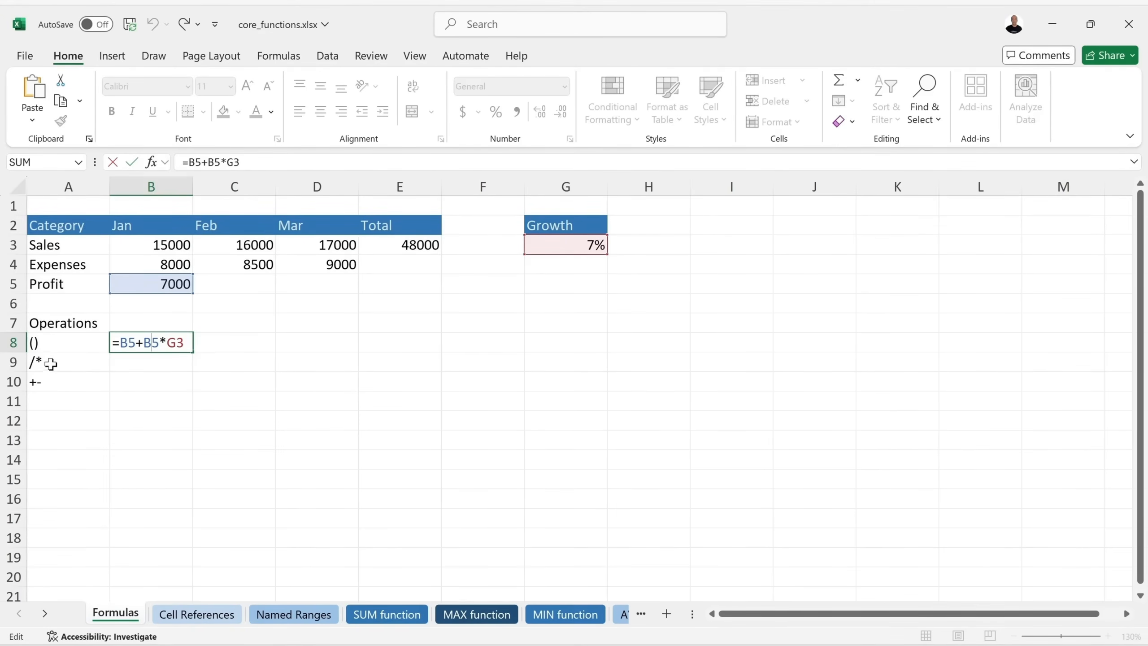
drag(143, 342, 182, 342)
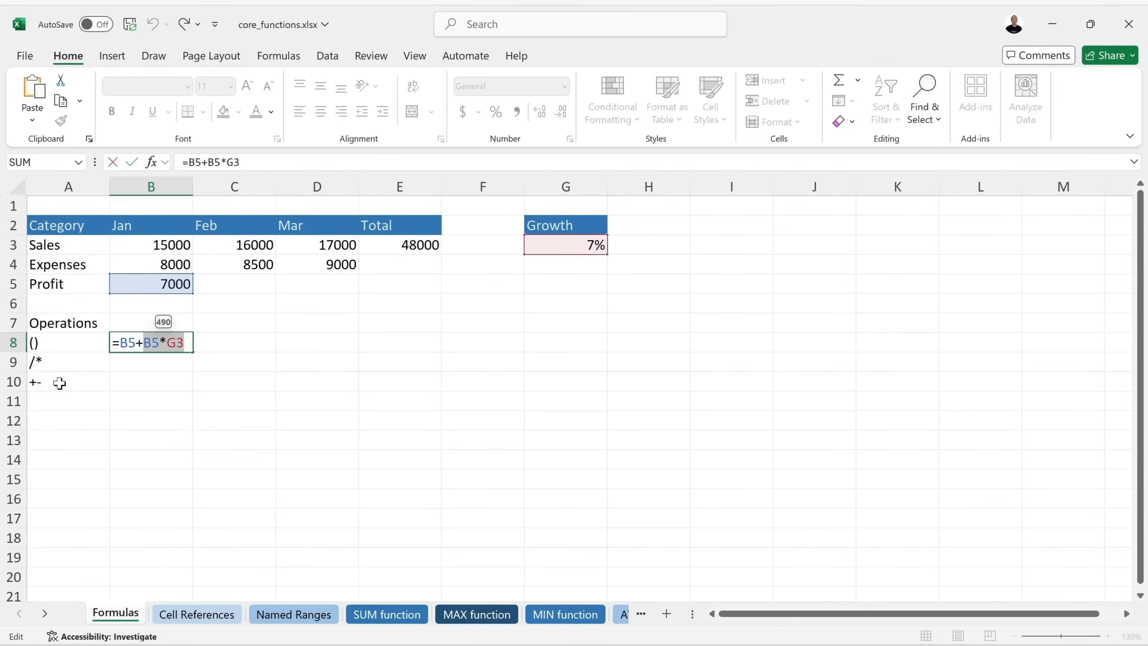
click(143, 341)
drag(143, 342, 182, 342)
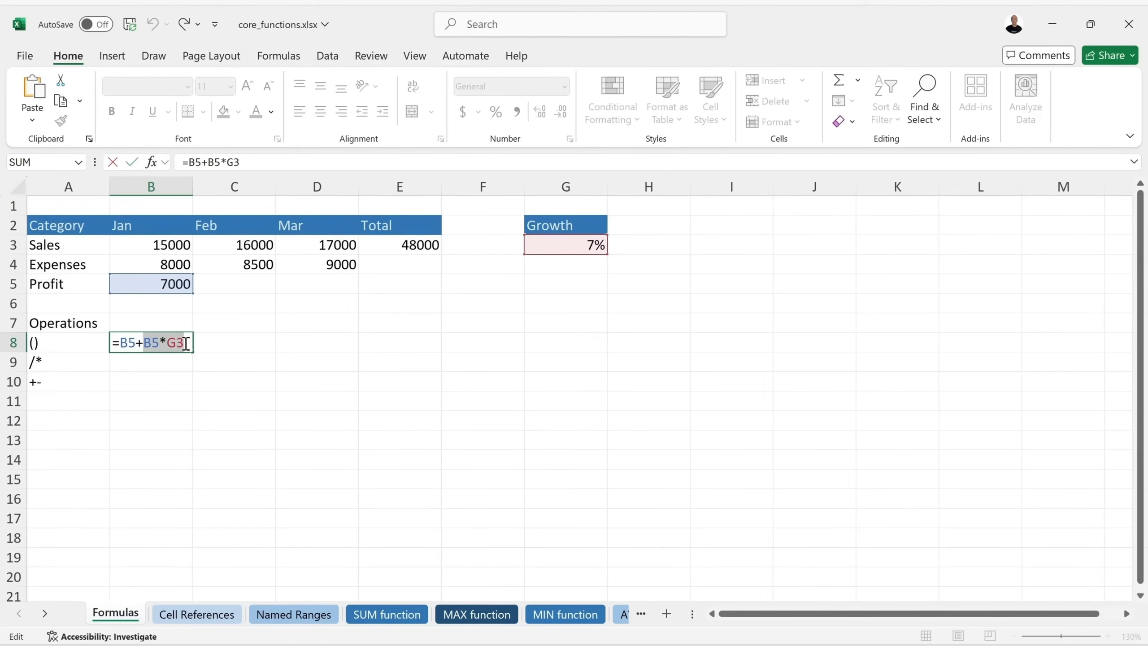
click(122, 341)
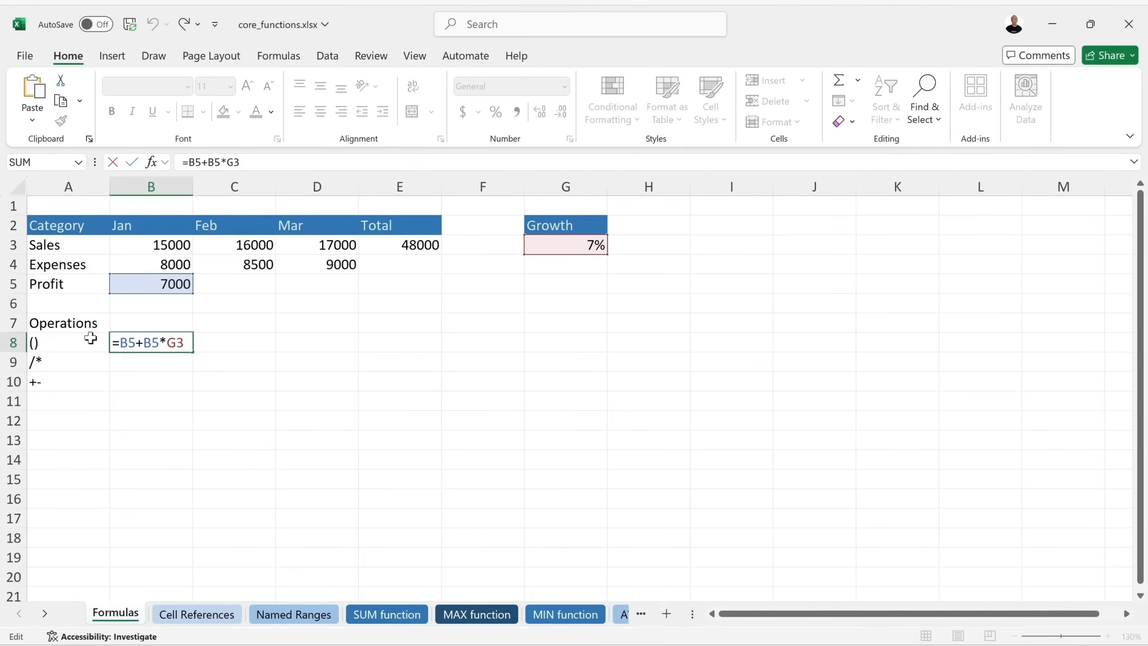
drag(158, 342, 122, 341)
Bracket B5+B5 in B8 so the formula reads =(B5+B5)*G3, giving 980.
click(121, 343)
text(()
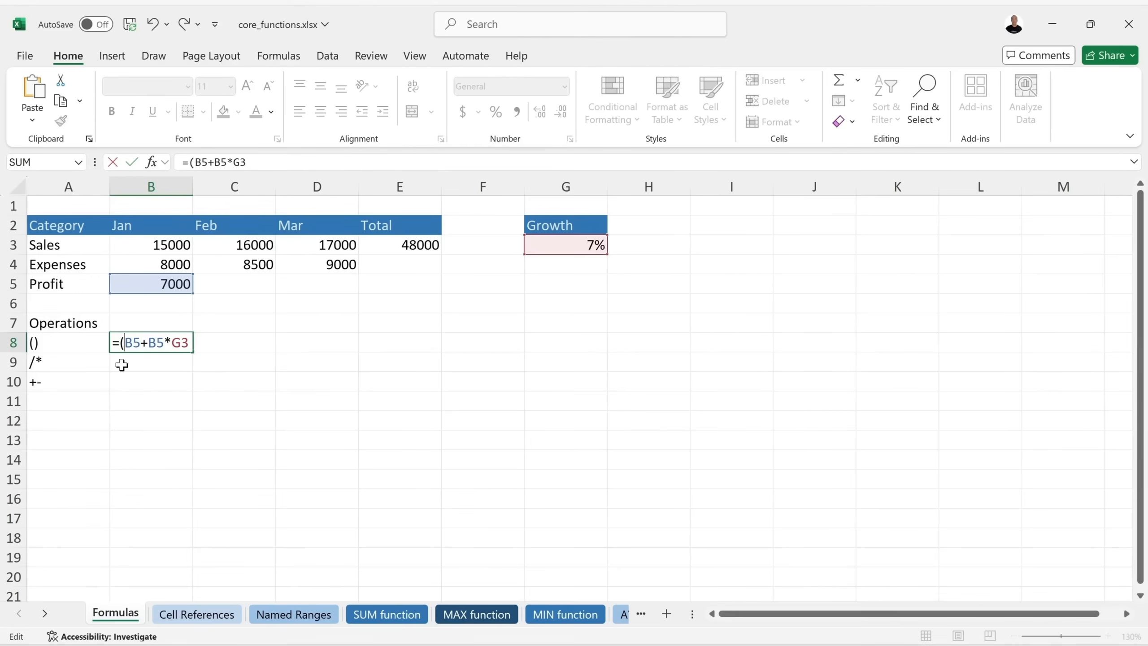
click(162, 343)
text())
key(Return)
click(181, 343)
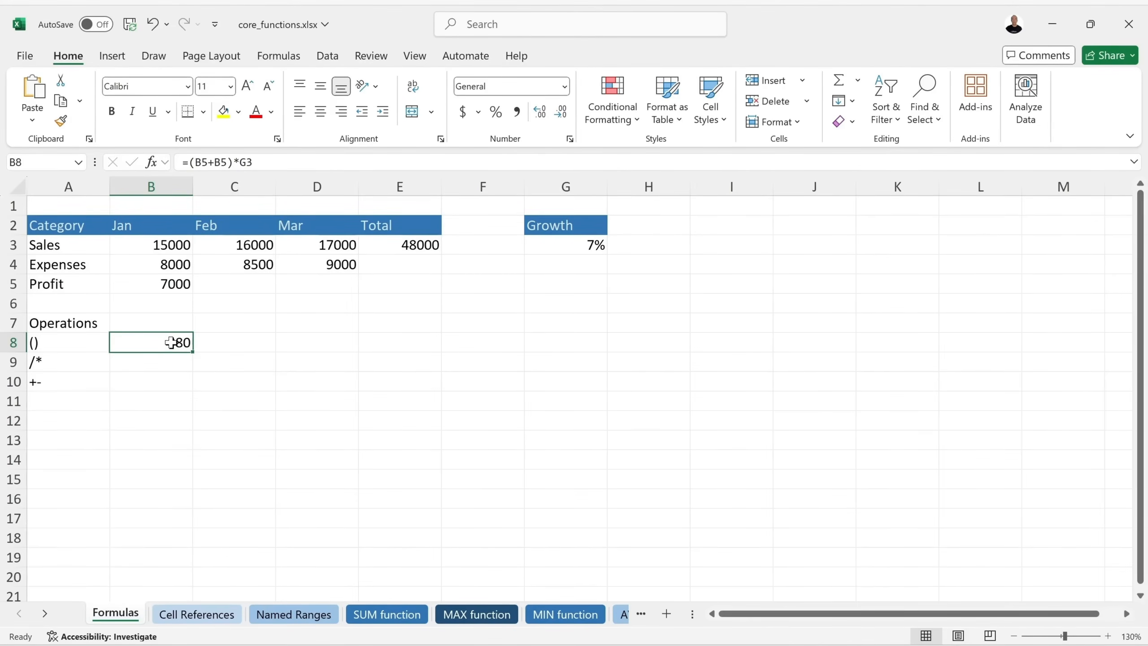
Remove the brackets to restore =B5+B5*G3 showing 7490, and save the workbook.
double_click(171, 342)
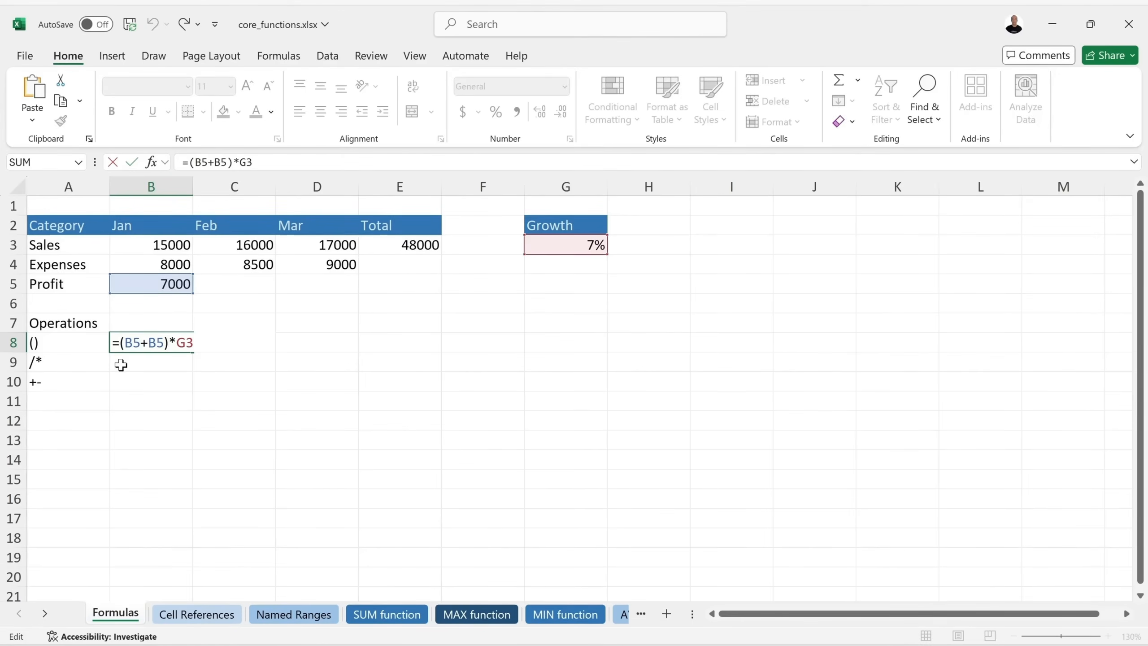
text((()
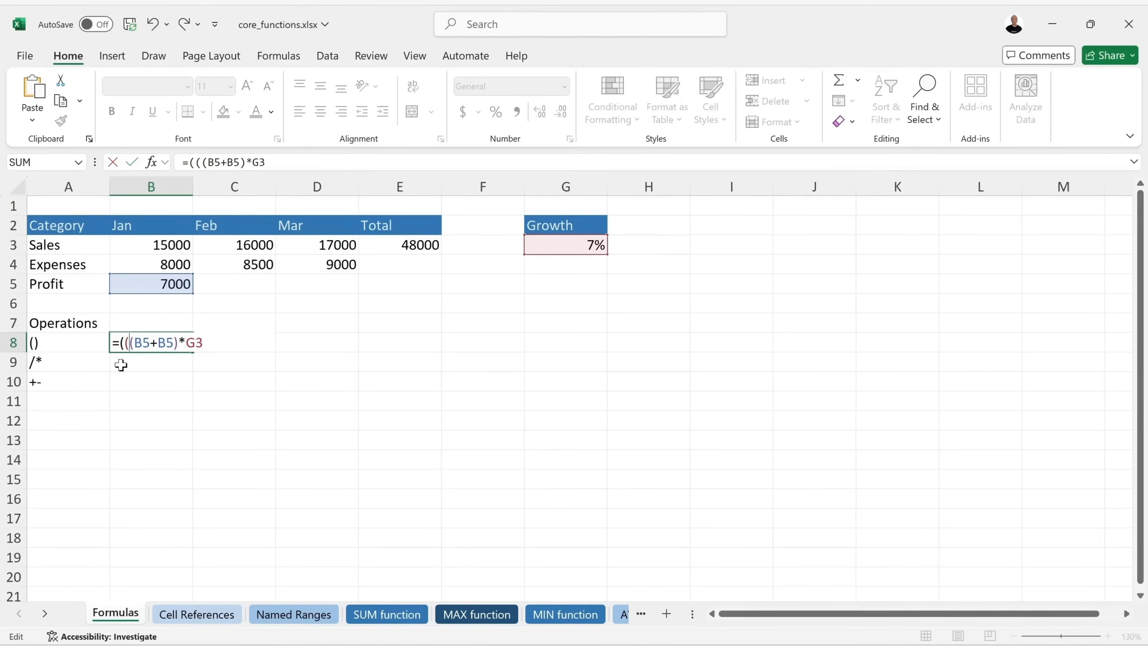
key(BackSpace)
key(BackSpace)
key(BackSpace)
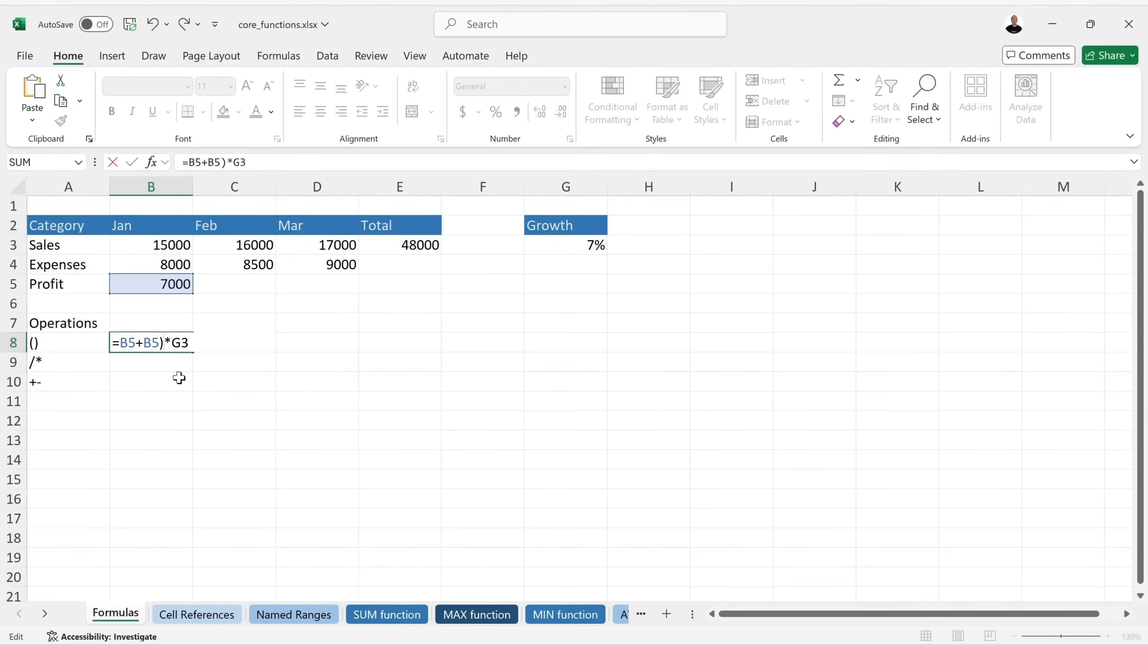
key(BackSpace)
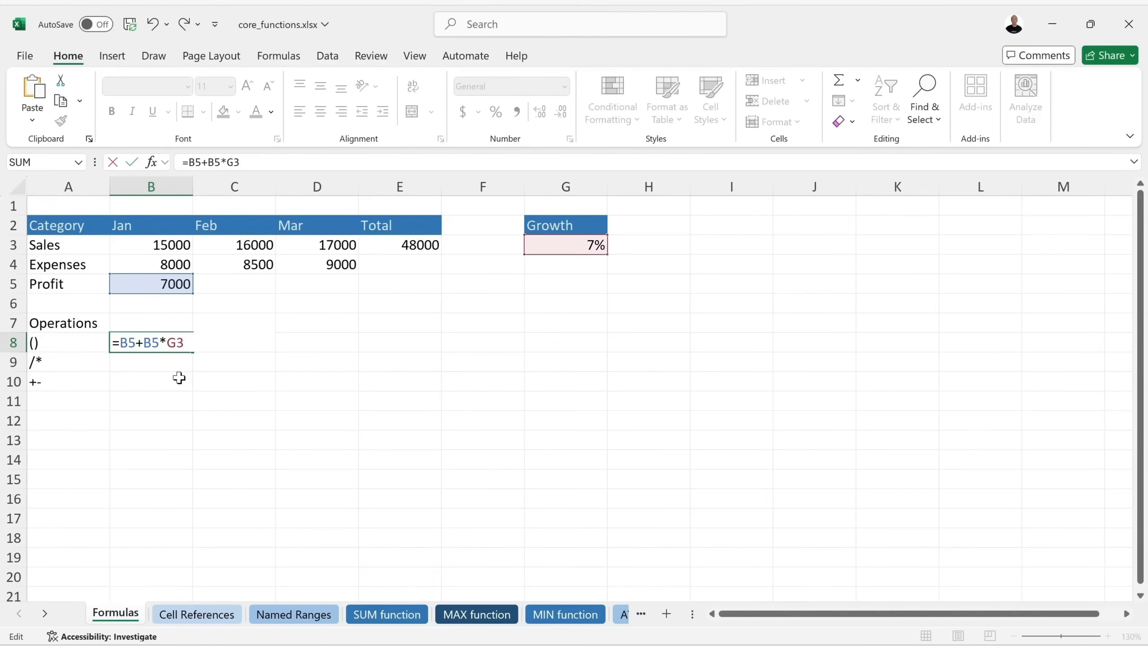
key(Return)
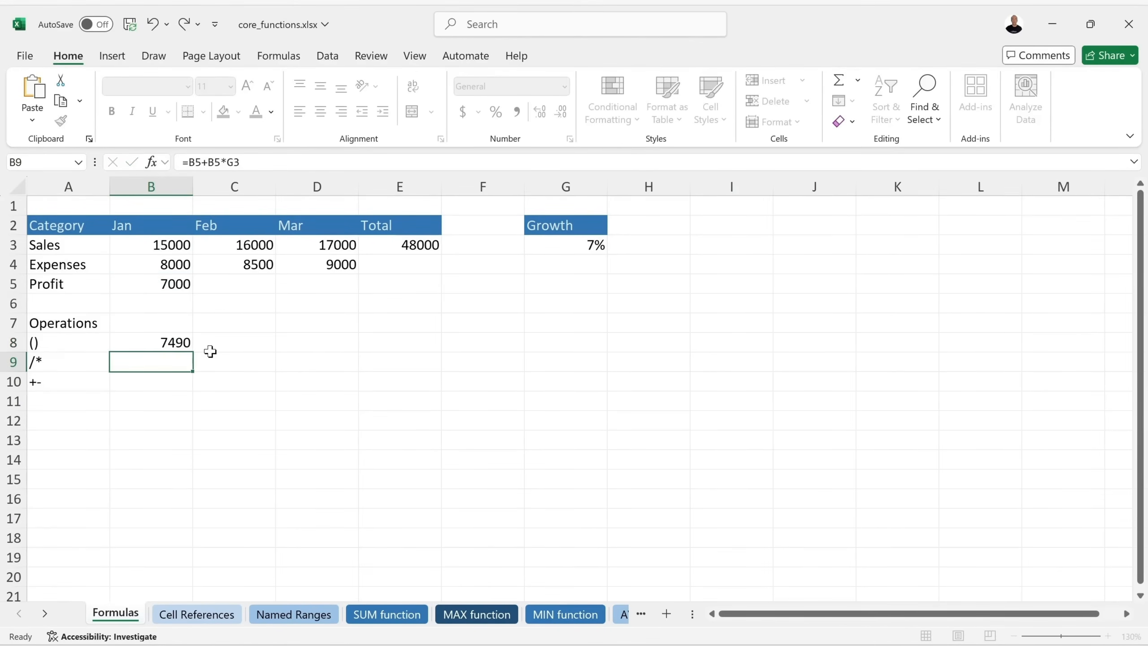
click(152, 337)
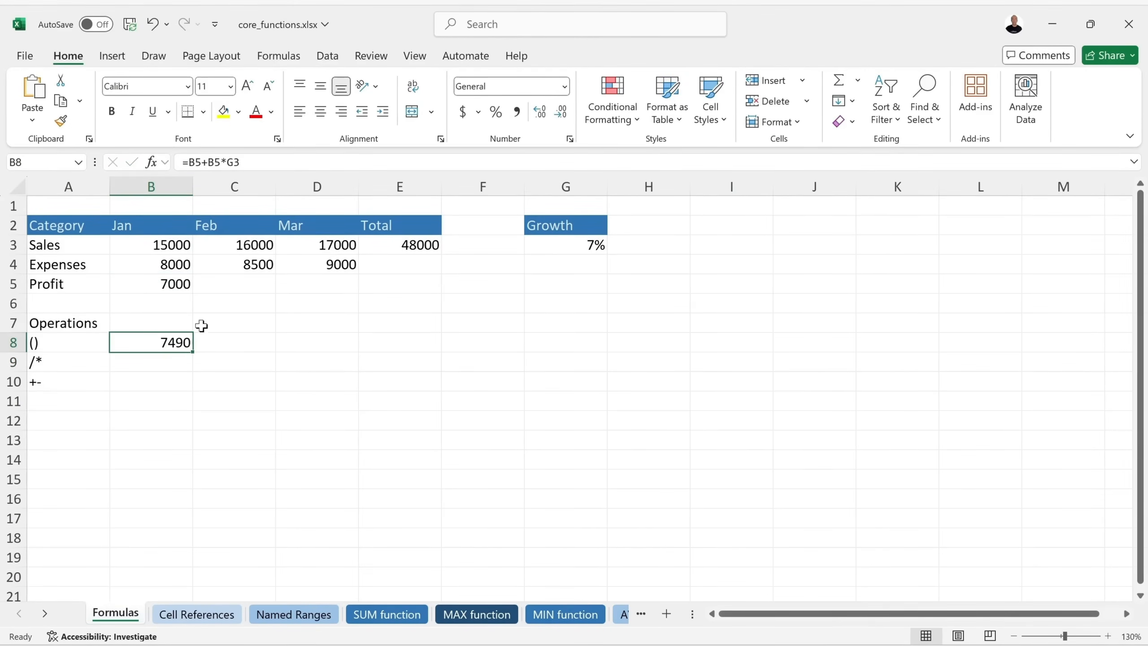
key(ctrl+s)
Go to the Cell References sheet and check the empty C5 and January's =B3-B4 profit in B5.
key(ctrl+Page_Down)
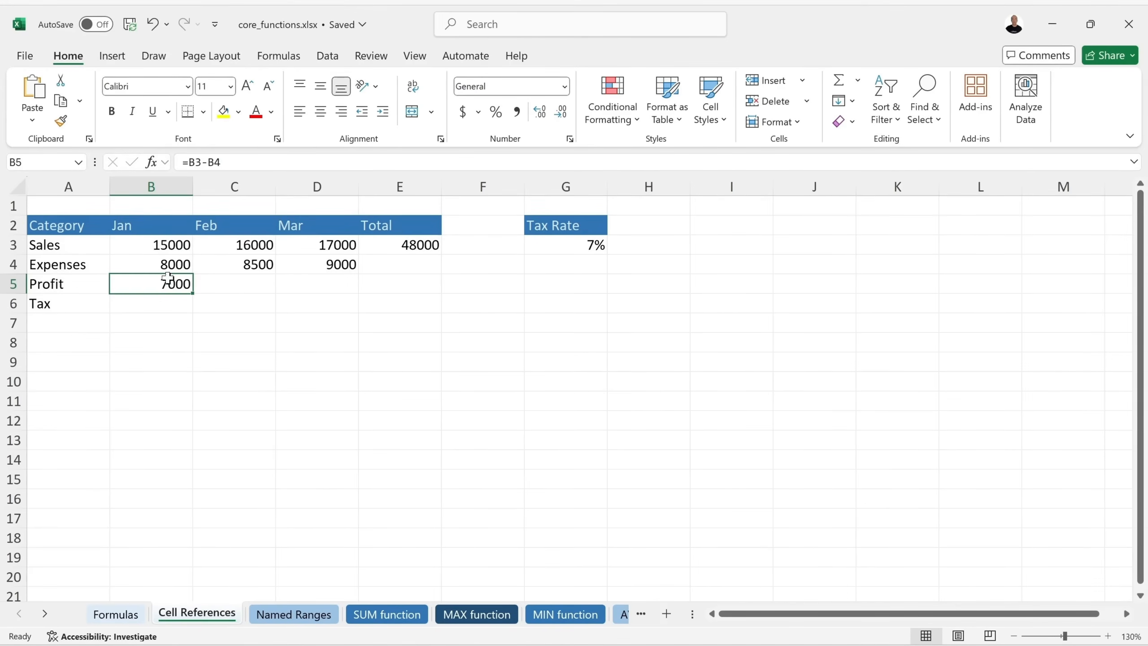
click(230, 284)
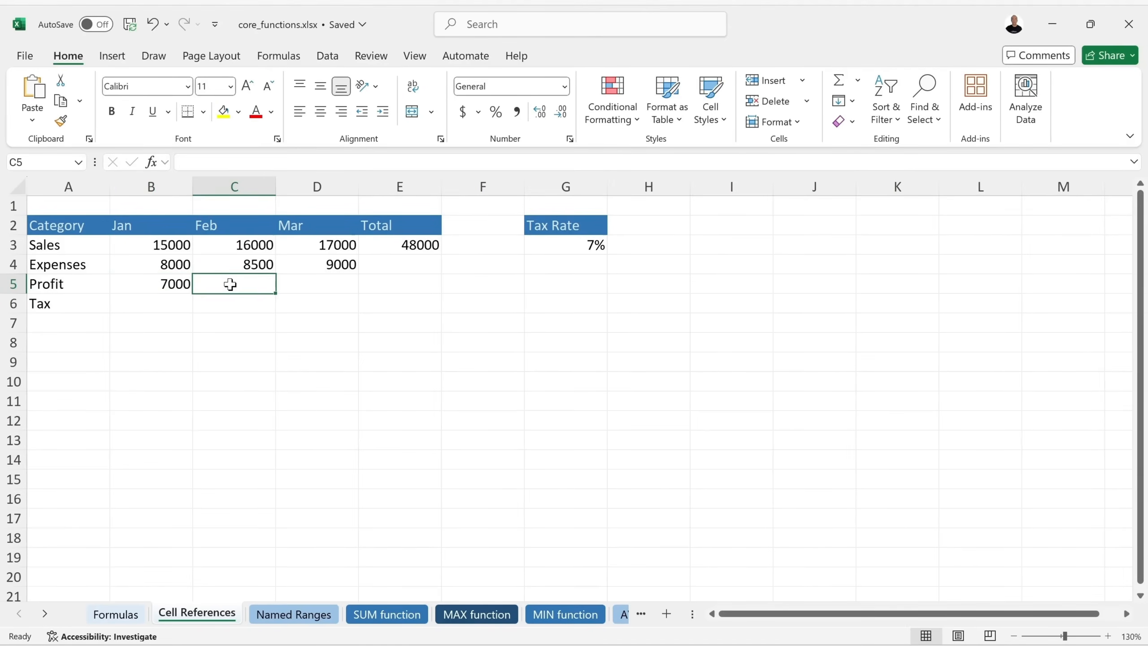
click(148, 284)
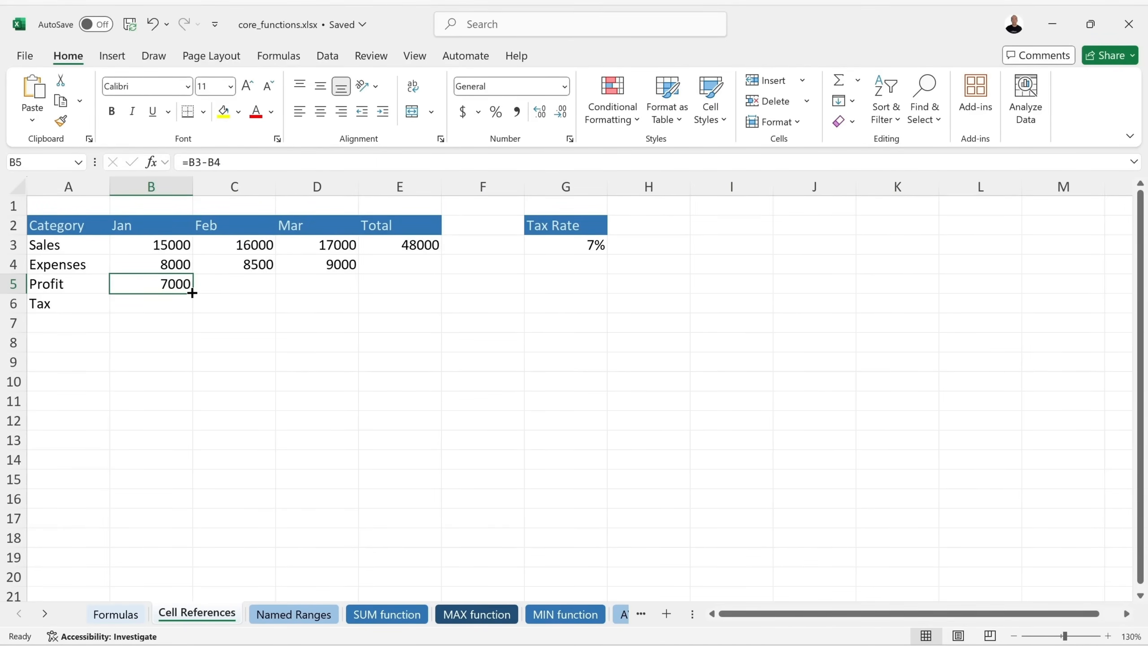
Fill B5's =B3-B4 across to C5 and D5, giving 7500 and 8000, and check E3's SUM(B3:D3).
drag(192, 293, 334, 294)
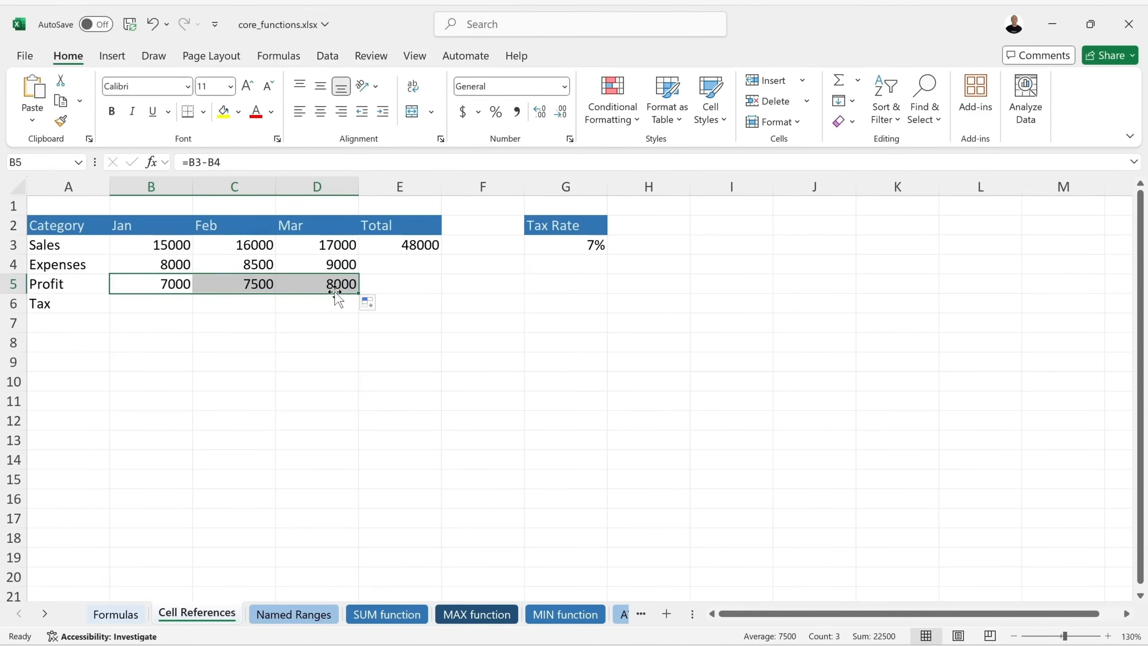
click(248, 287)
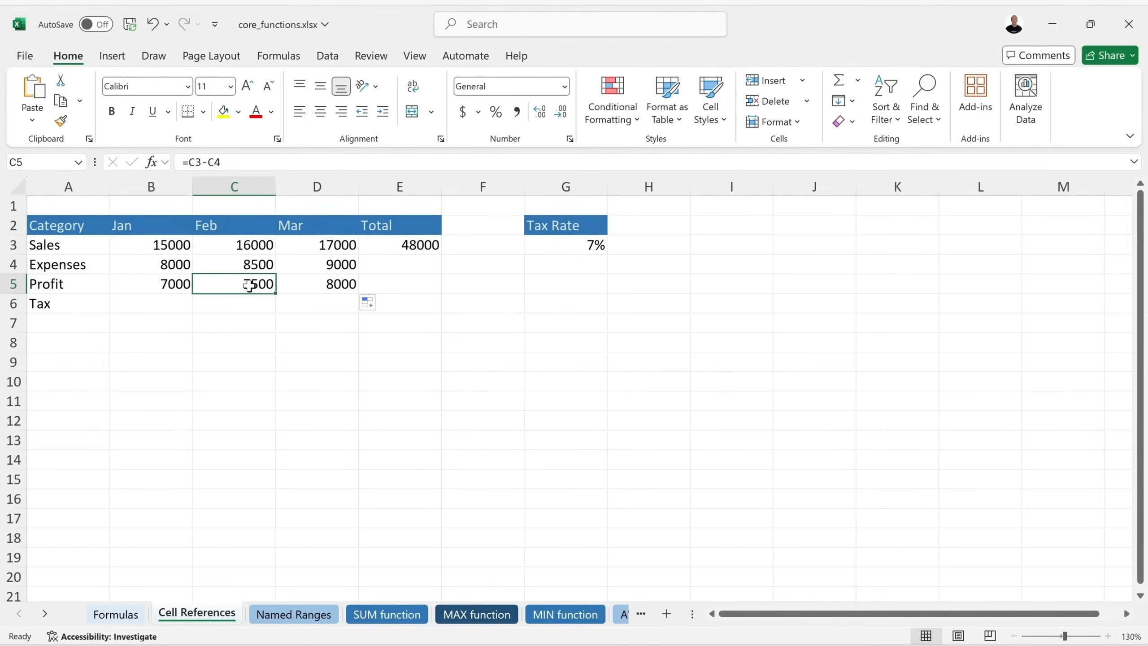
click(165, 283)
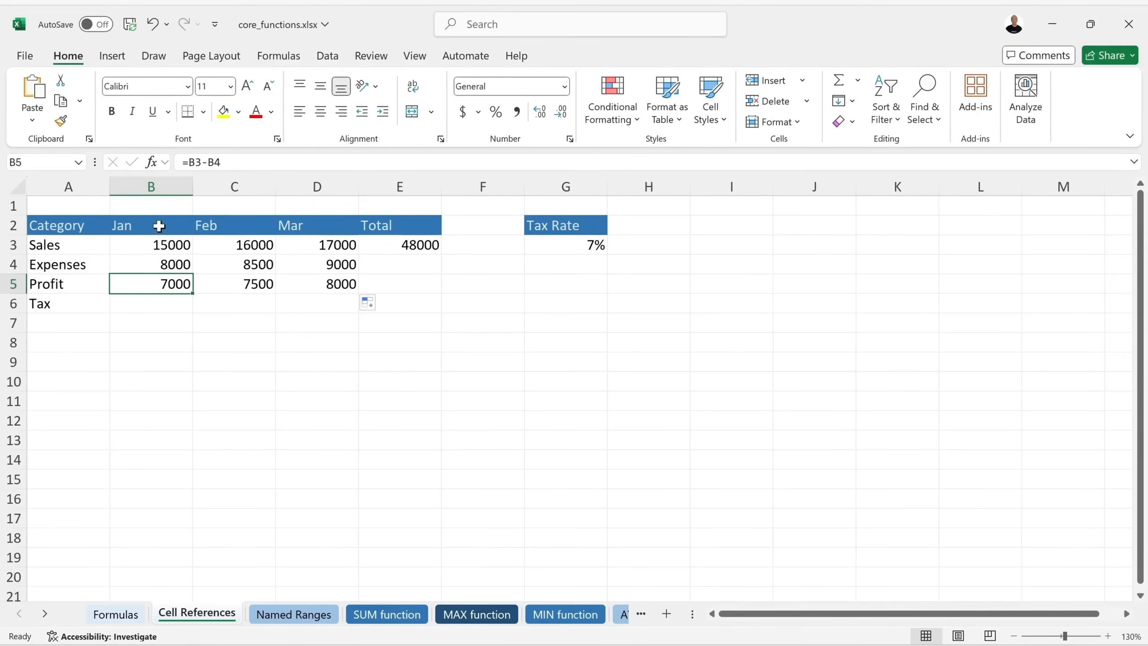
click(244, 284)
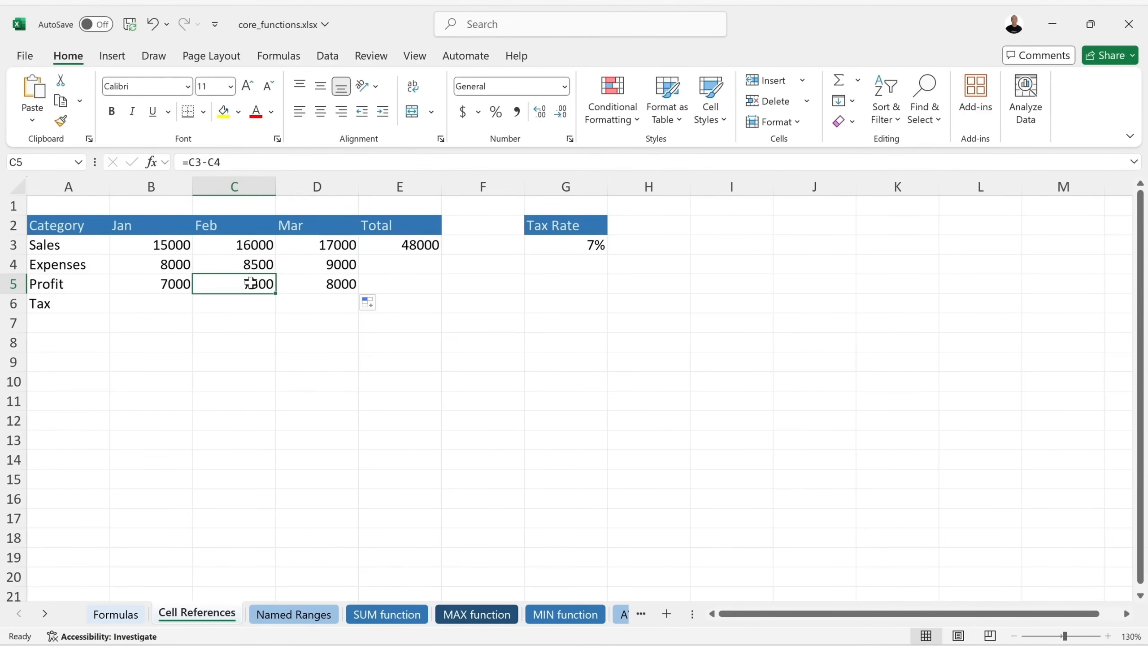
key(Right)
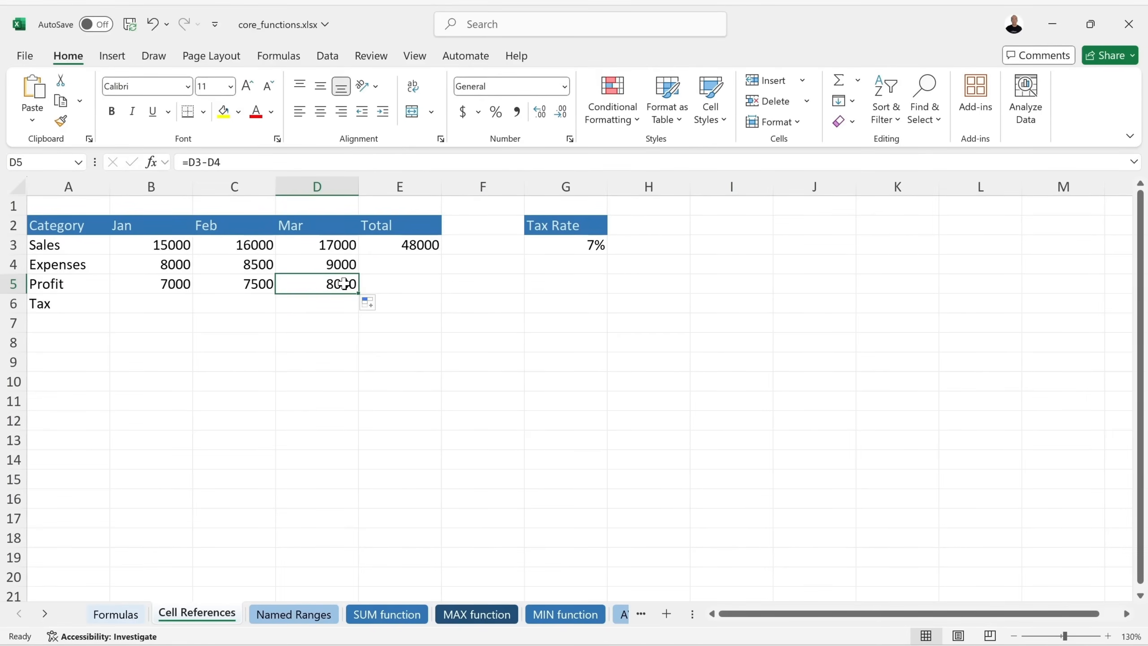
click(419, 248)
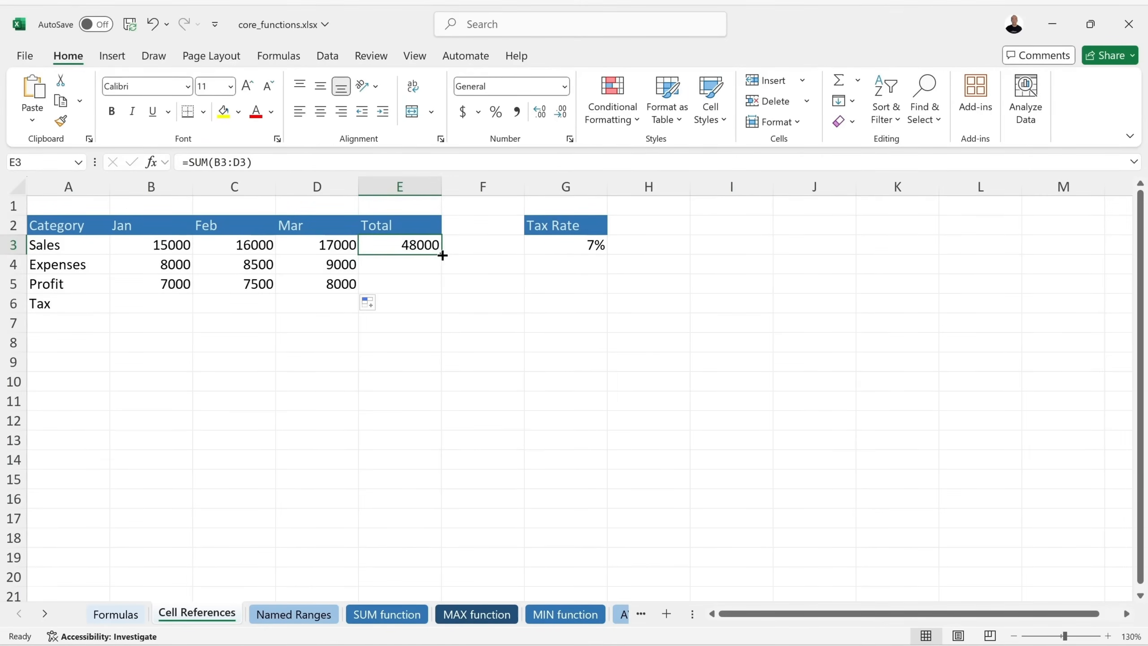
Fill E3's SUM total down to E5 (25500 and 22500), save, and review the profit formulas.
drag(441, 254, 441, 292)
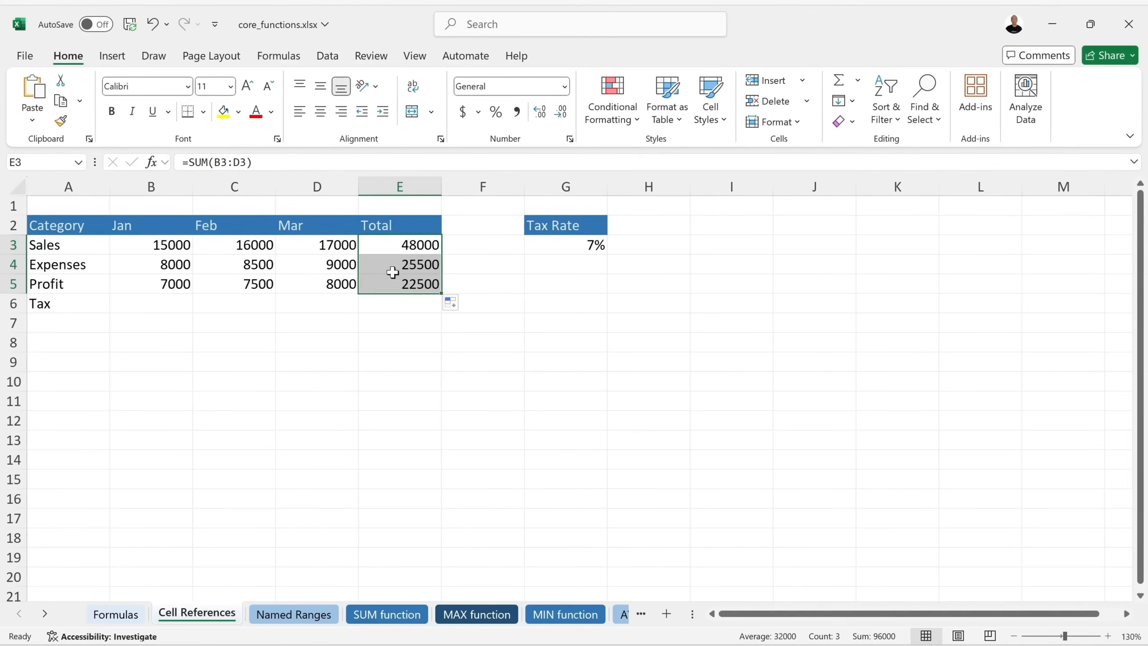
click(416, 266)
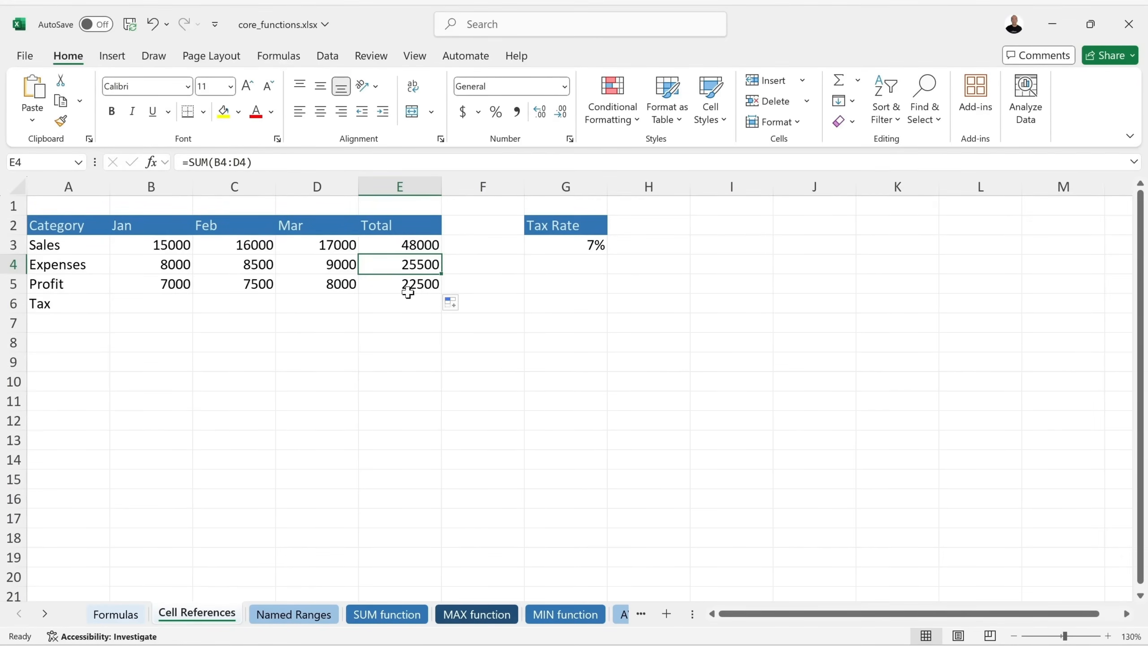
click(130, 24)
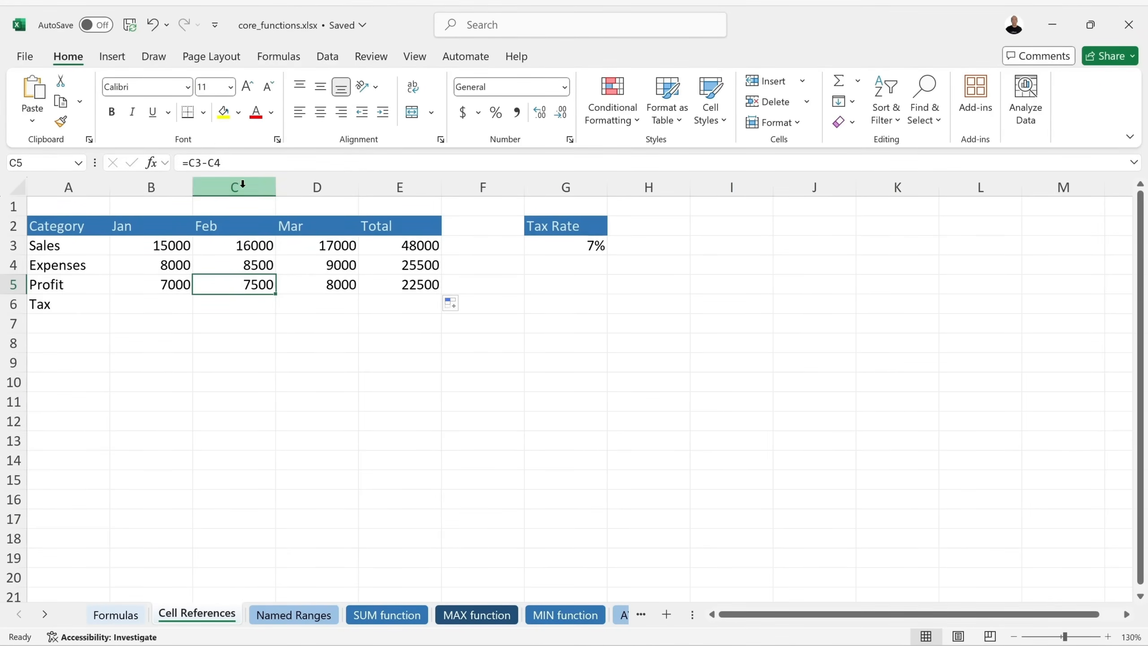
click(155, 286)
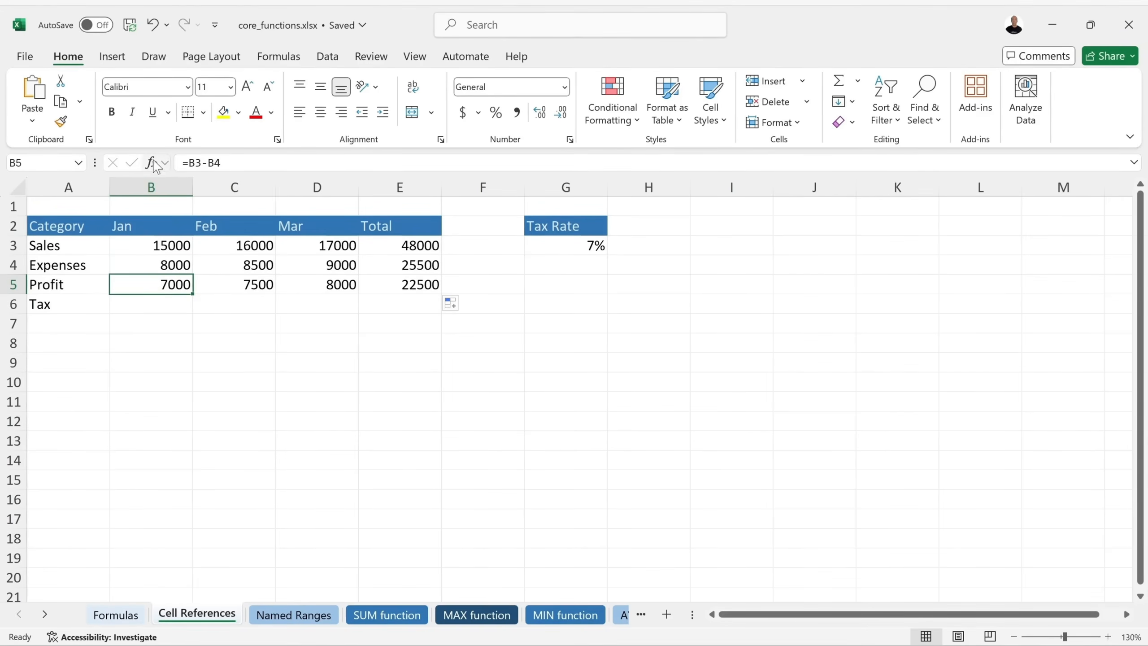
click(233, 286)
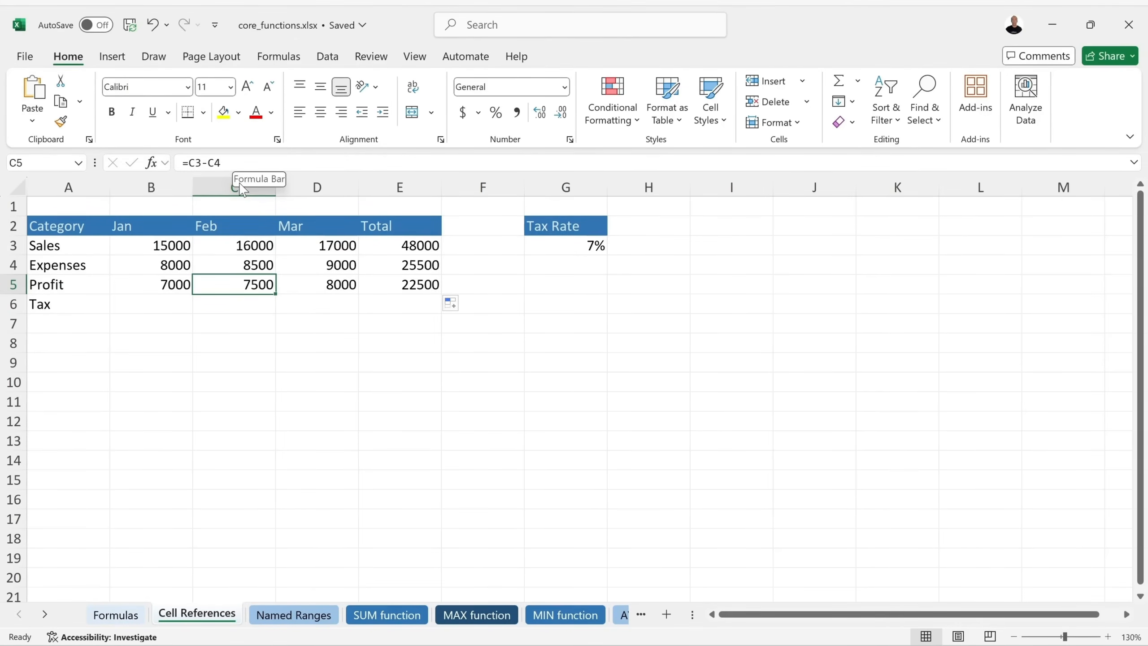
click(148, 302)
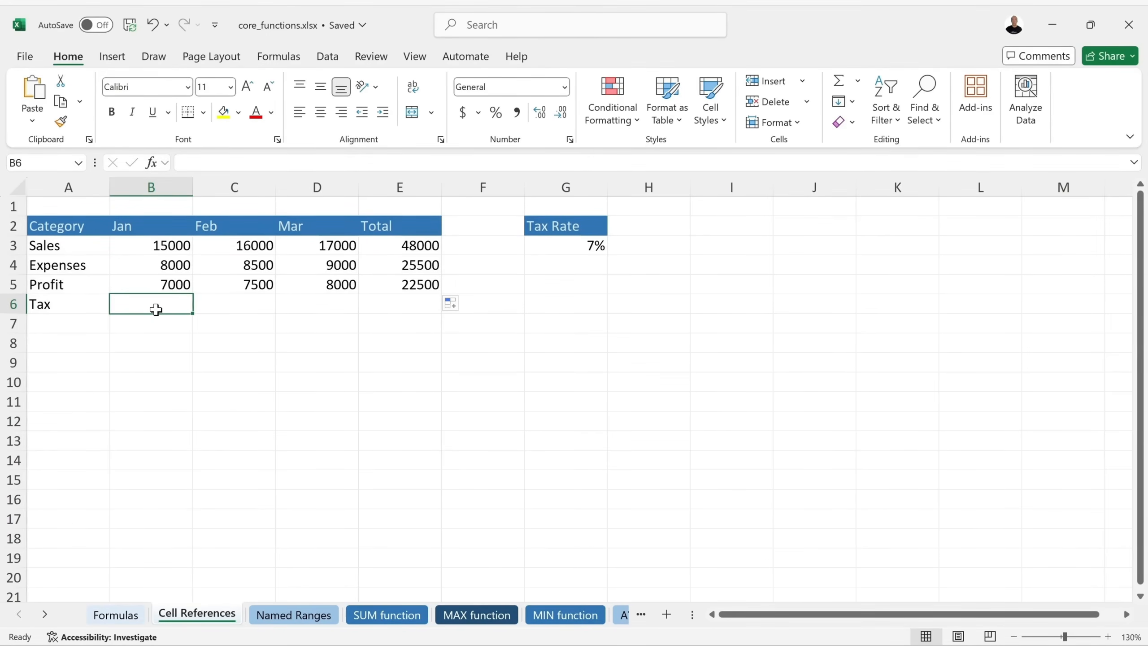
Enter =B5*G3 in B6 so January tax shows 490.
text(=)
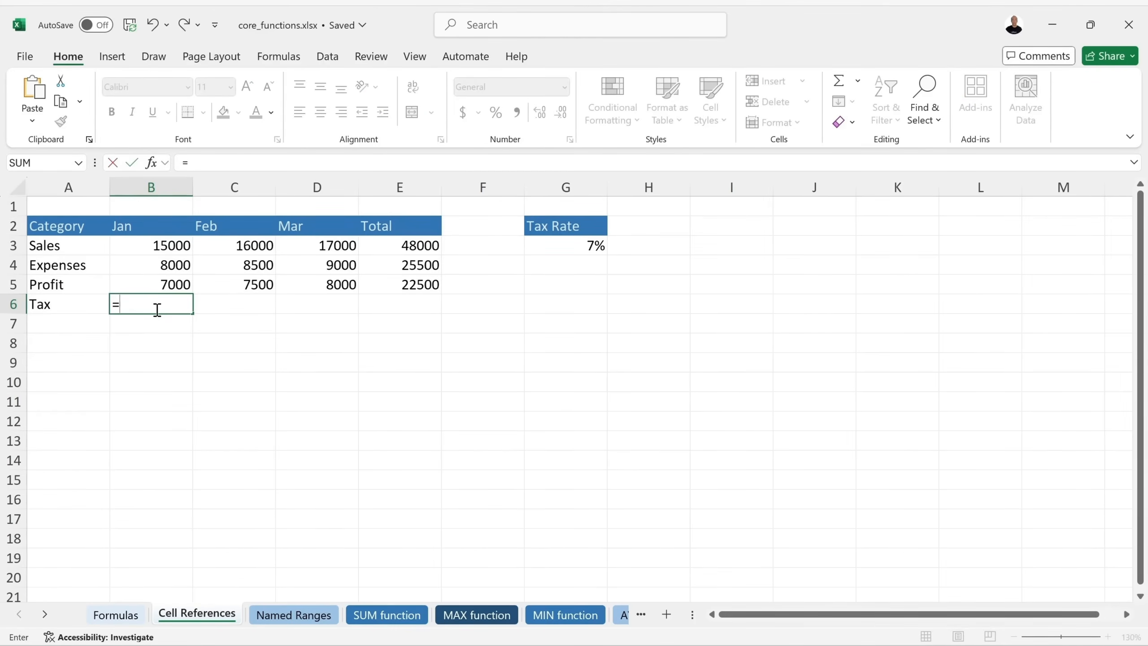
click(162, 285)
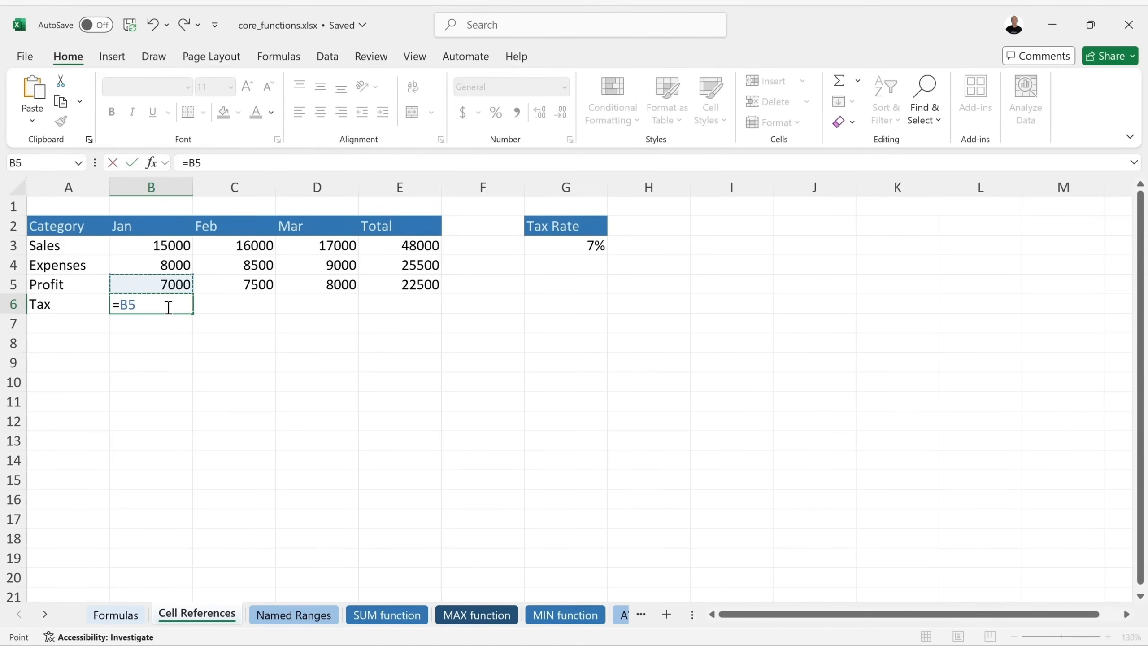
text(*)
click(576, 252)
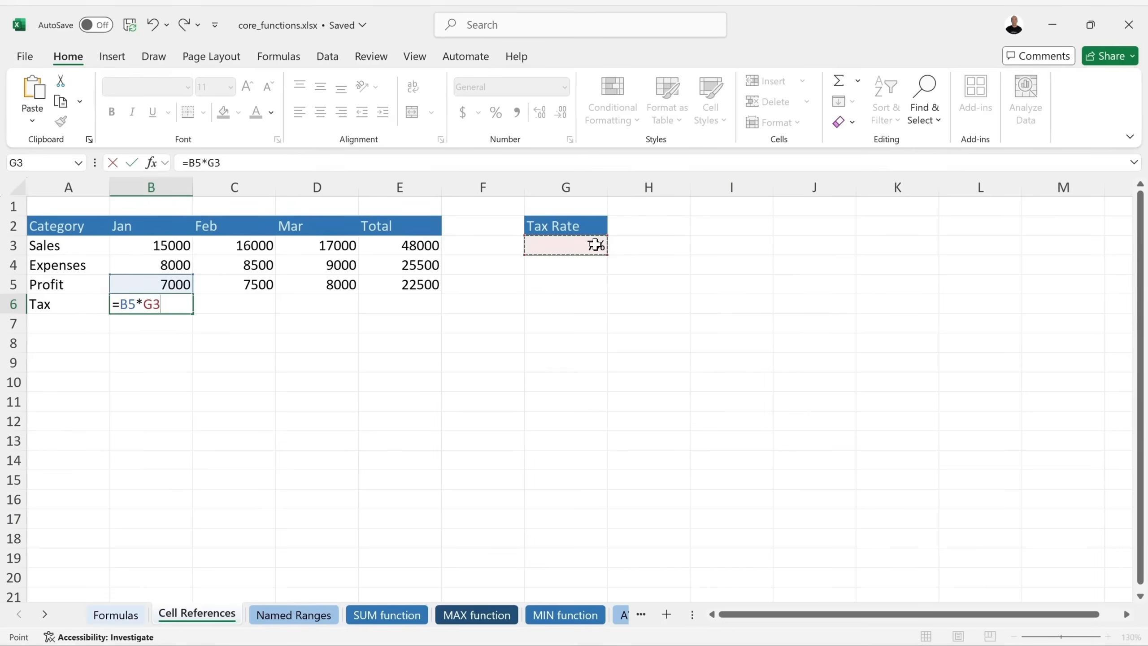
key(Return)
click(168, 305)
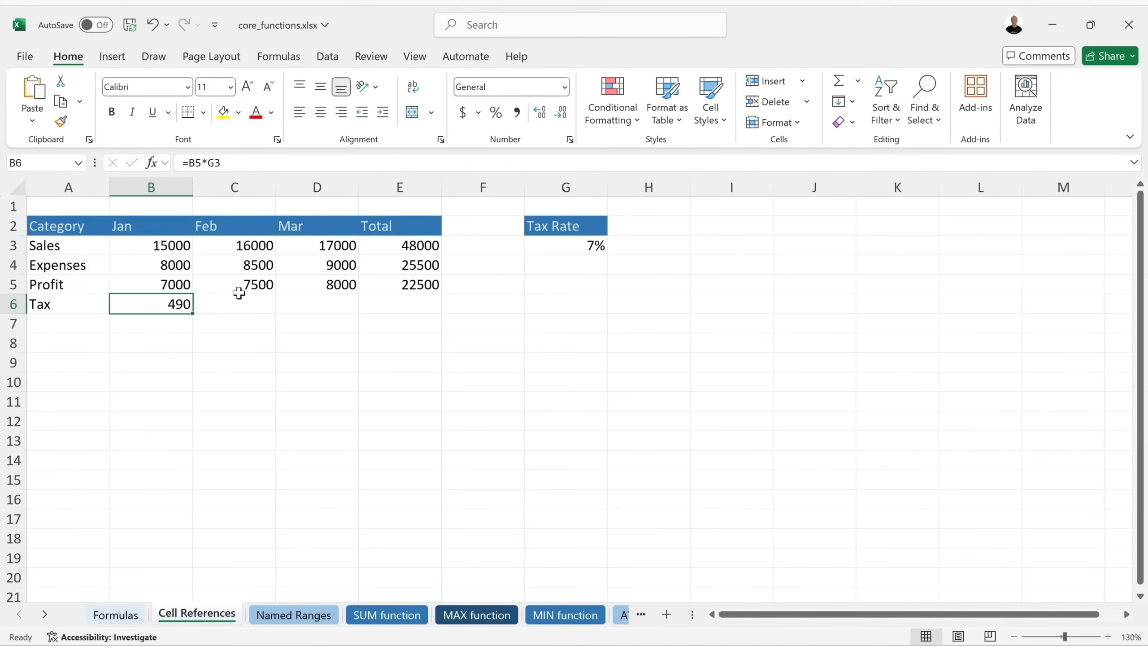
Fill the tax formula into C6, inspect its =C5*H3 giving 0, then clear C6.
drag(197, 312, 244, 306)
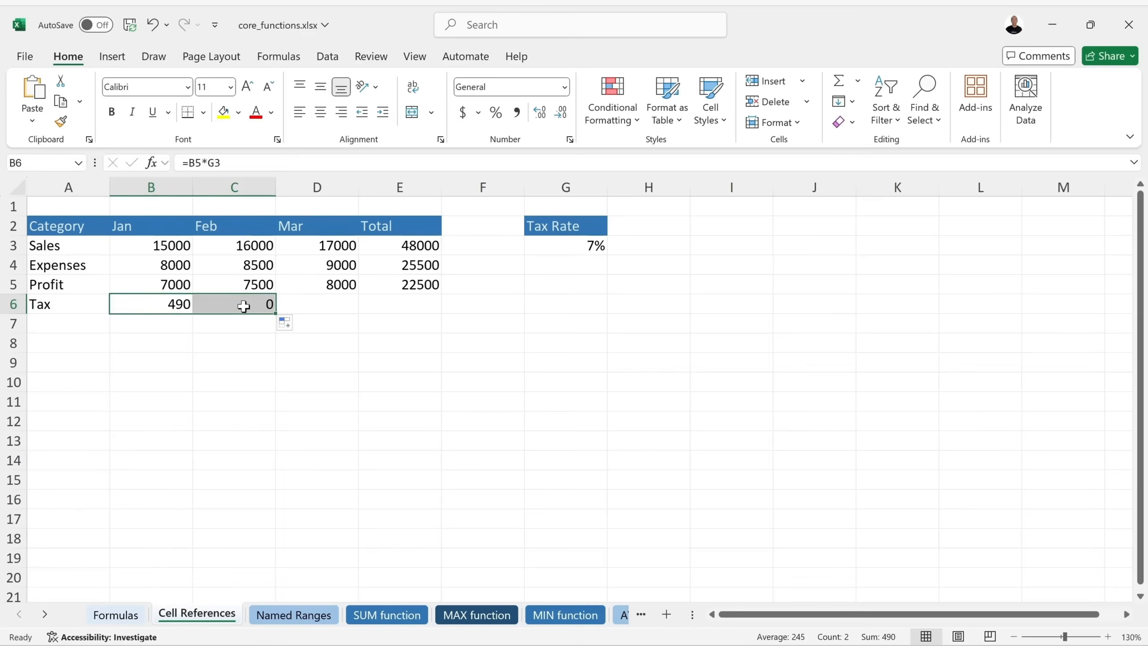
click(244, 307)
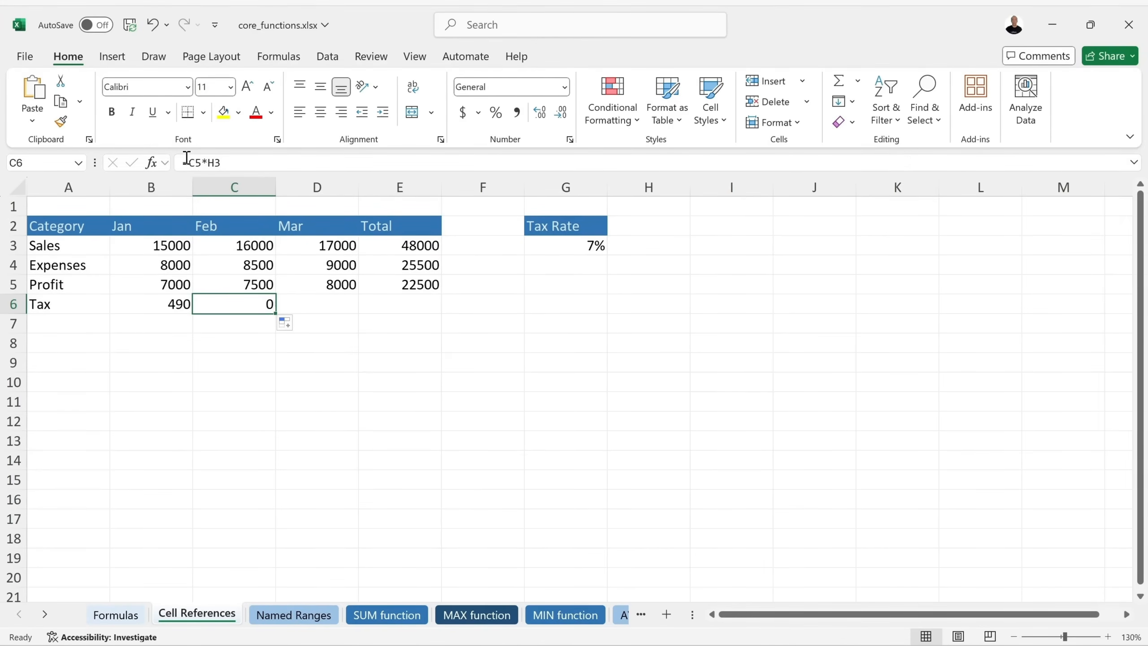
double_click(231, 304)
drag(203, 304, 219, 304)
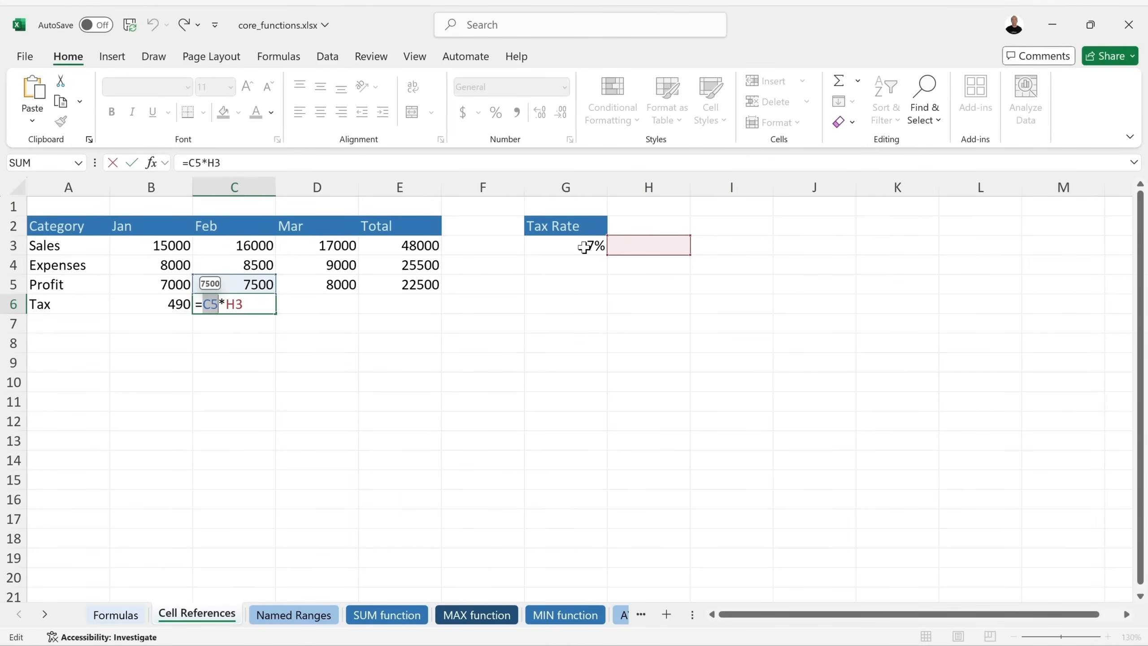
key(Escape)
key(BackSpace)
click(244, 318)
click(163, 302)
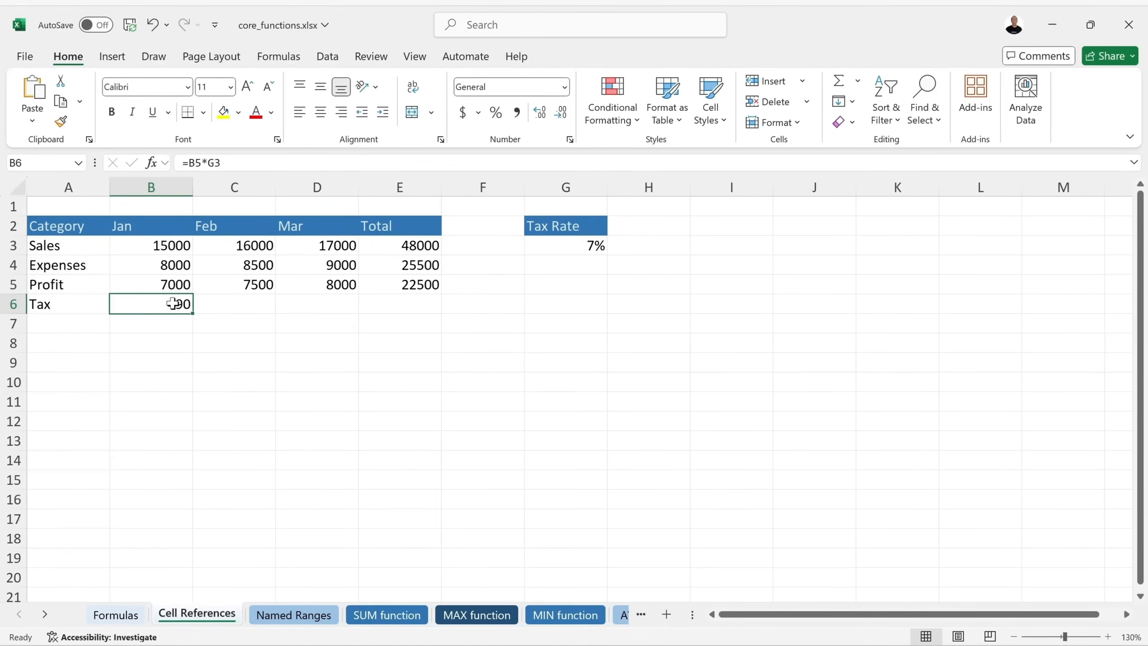
Make B6 =B5*$G$3 and fill it across to D6, giving 490, 525 and 560.
double_click(173, 305)
click(143, 304)
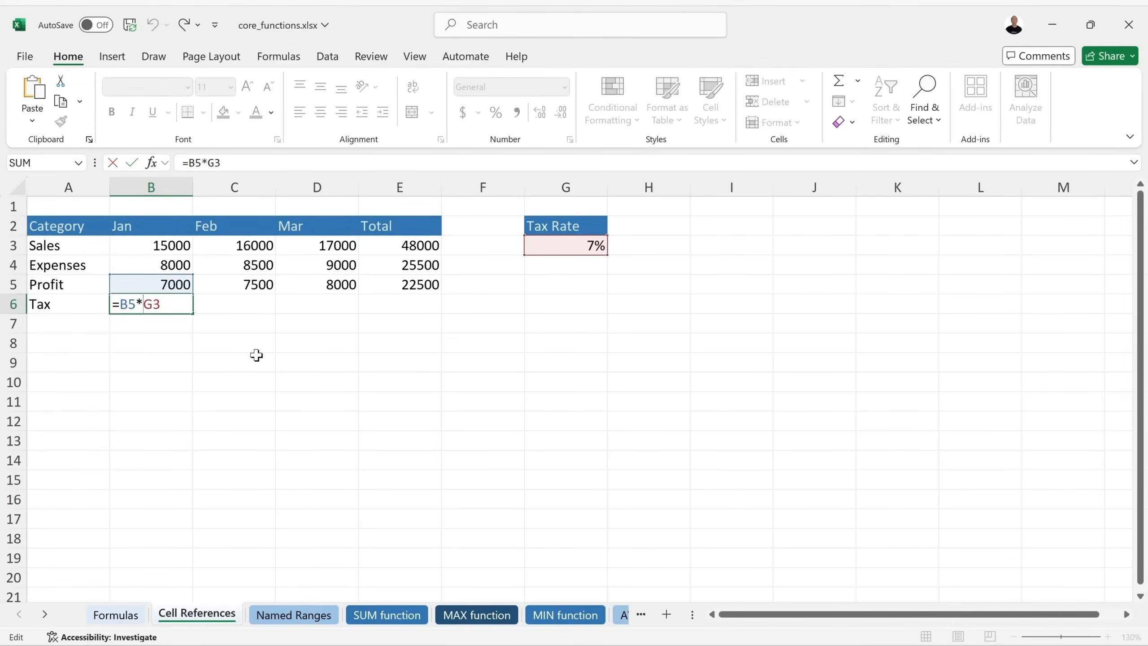
text($G)
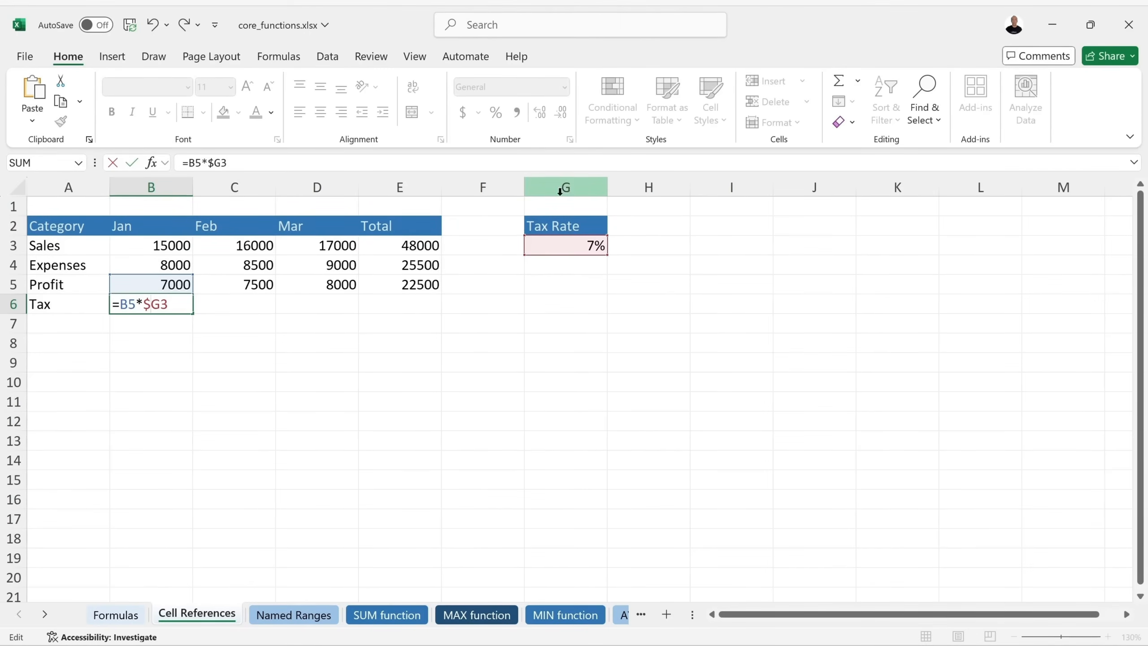
text($)
key(Return)
click(166, 305)
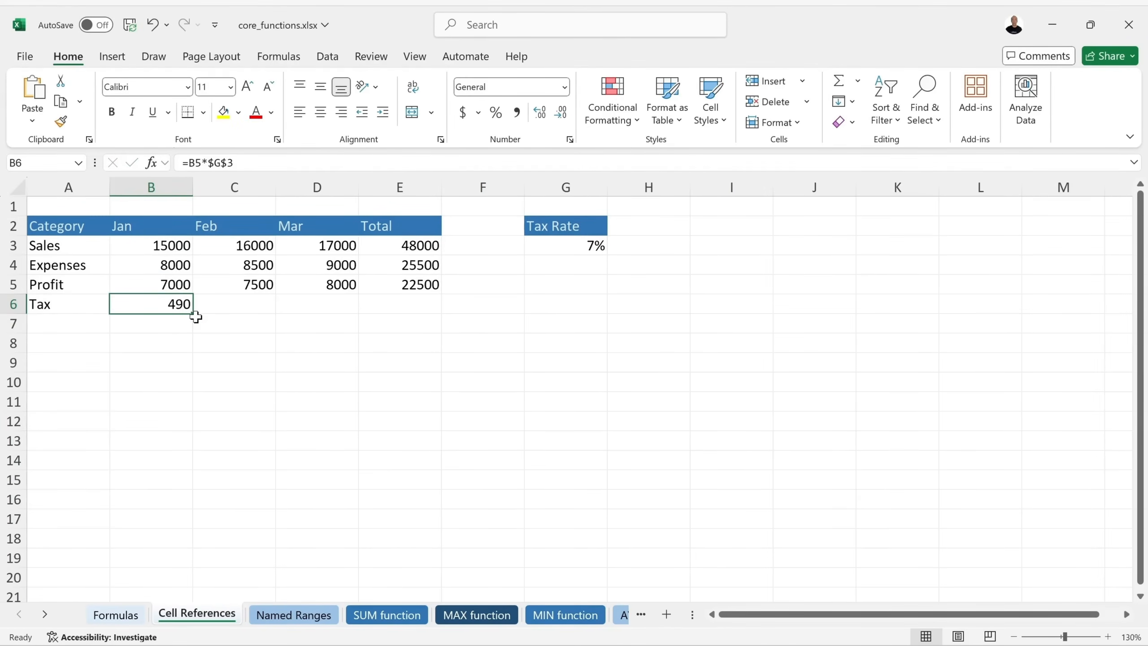
drag(193, 314, 356, 311)
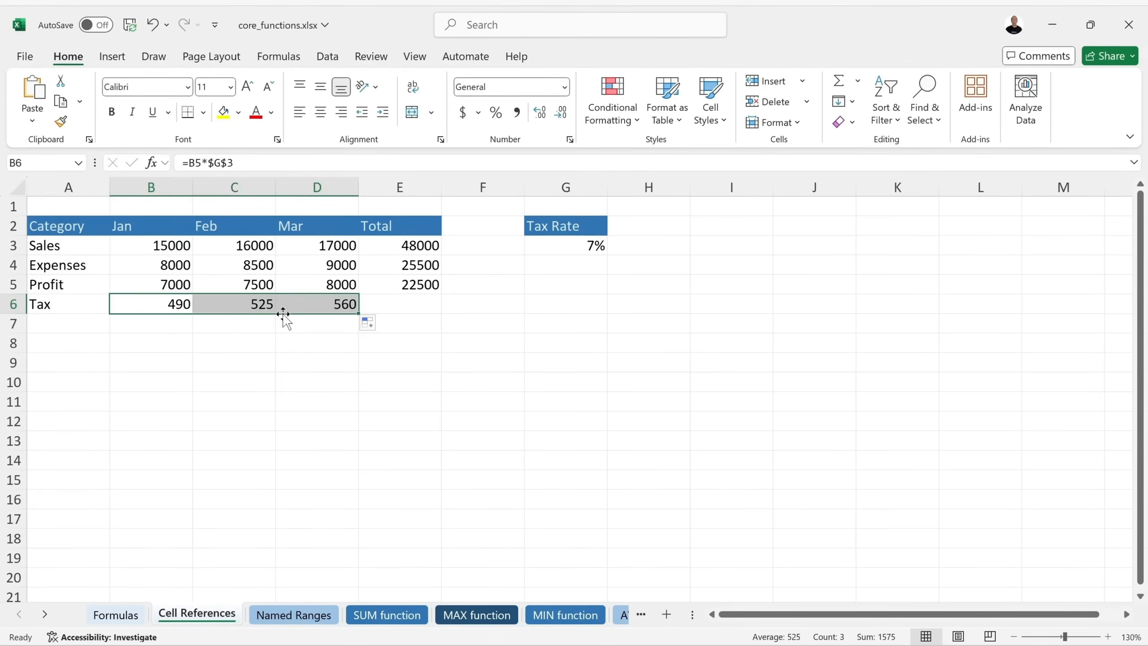
Inspect February's tax formula, highlighting its profit reference and the locked $G$3 rate.
double_click(259, 301)
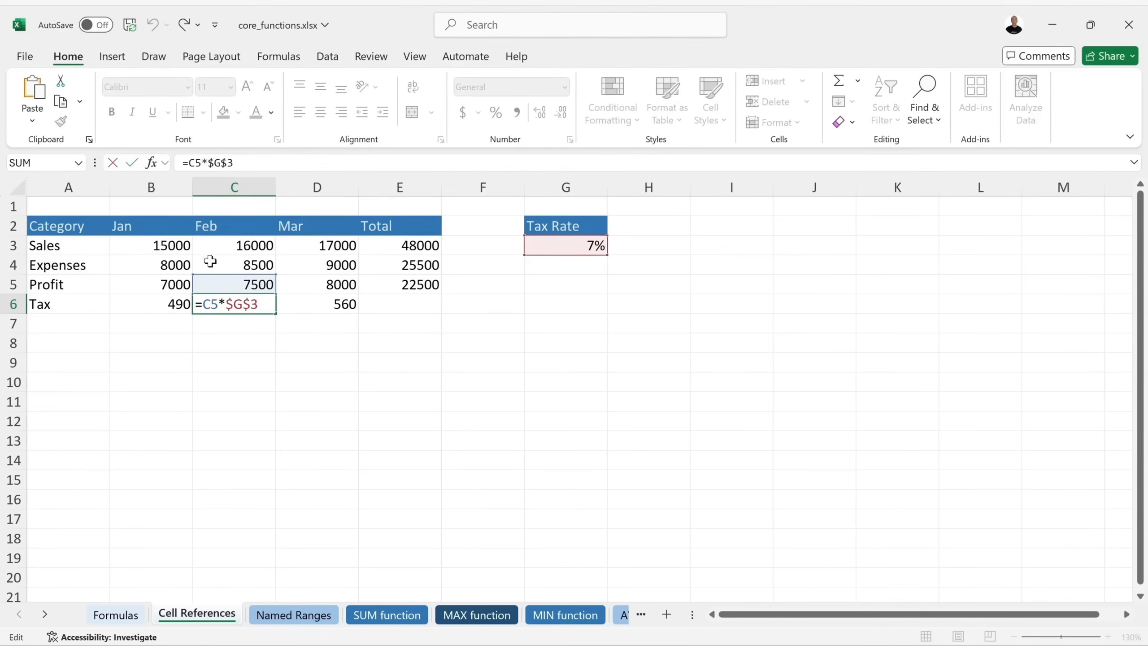
drag(202, 303, 226, 303)
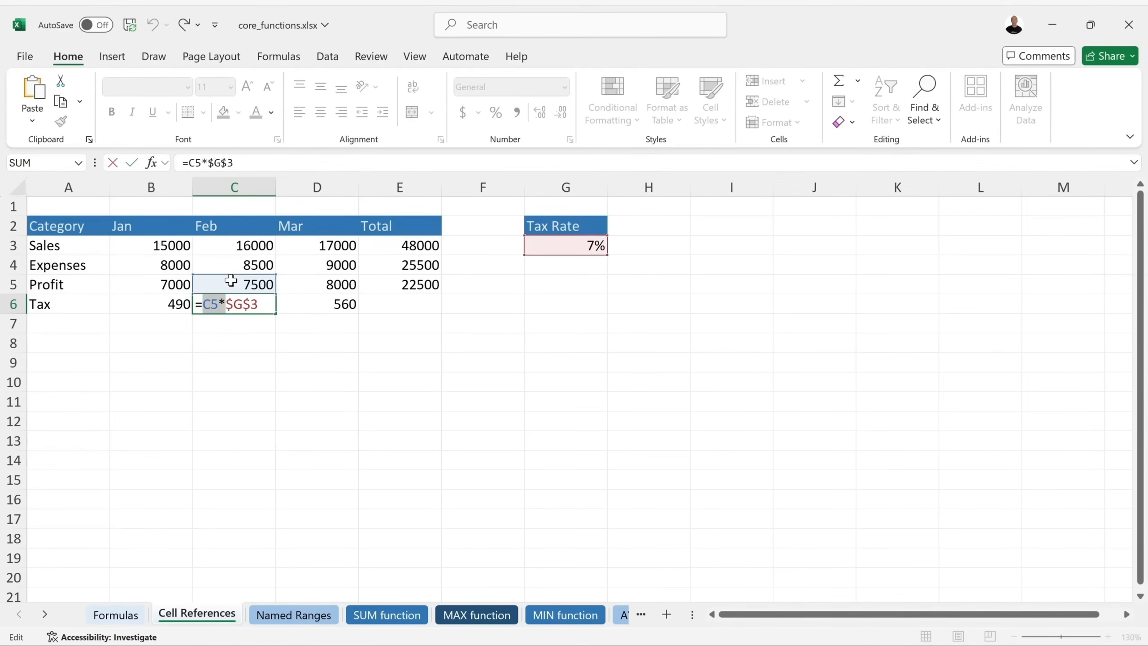
drag(259, 304, 225, 306)
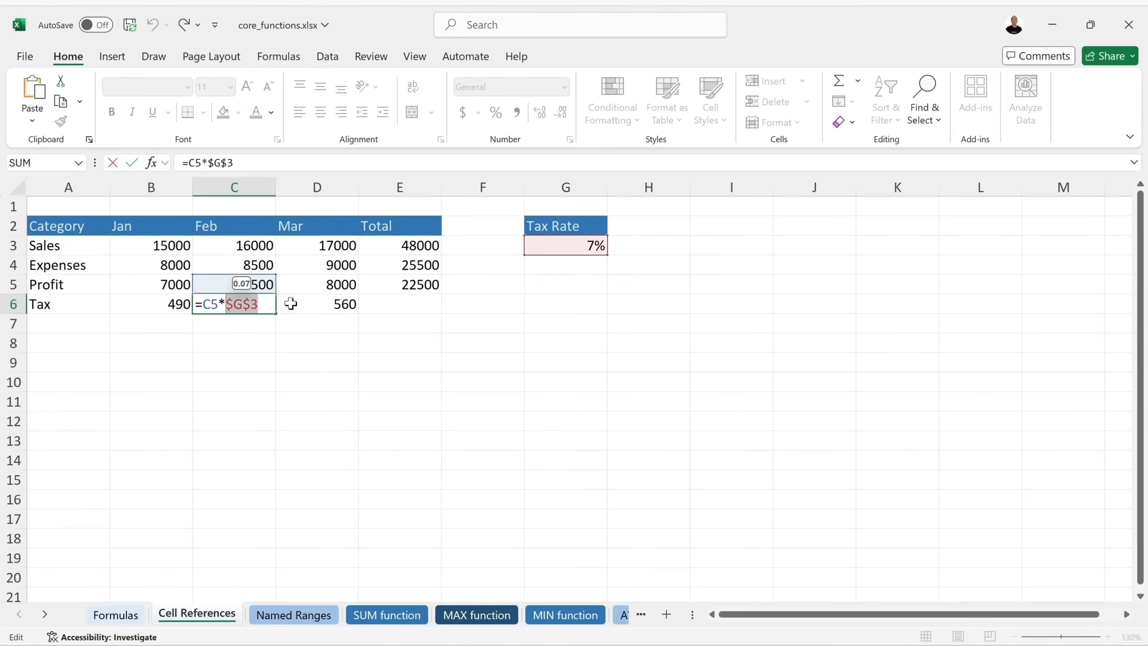
key(Return)
click(310, 300)
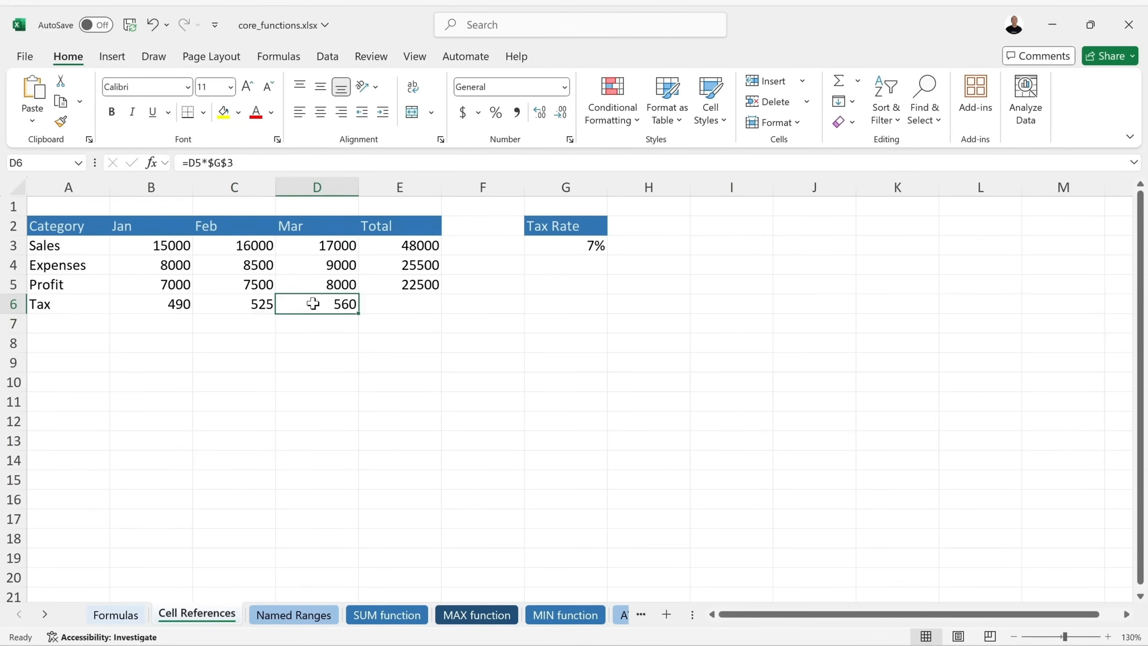
In D6, use F4 to show row-only and column-only locking of the G3 reference.
double_click(340, 304)
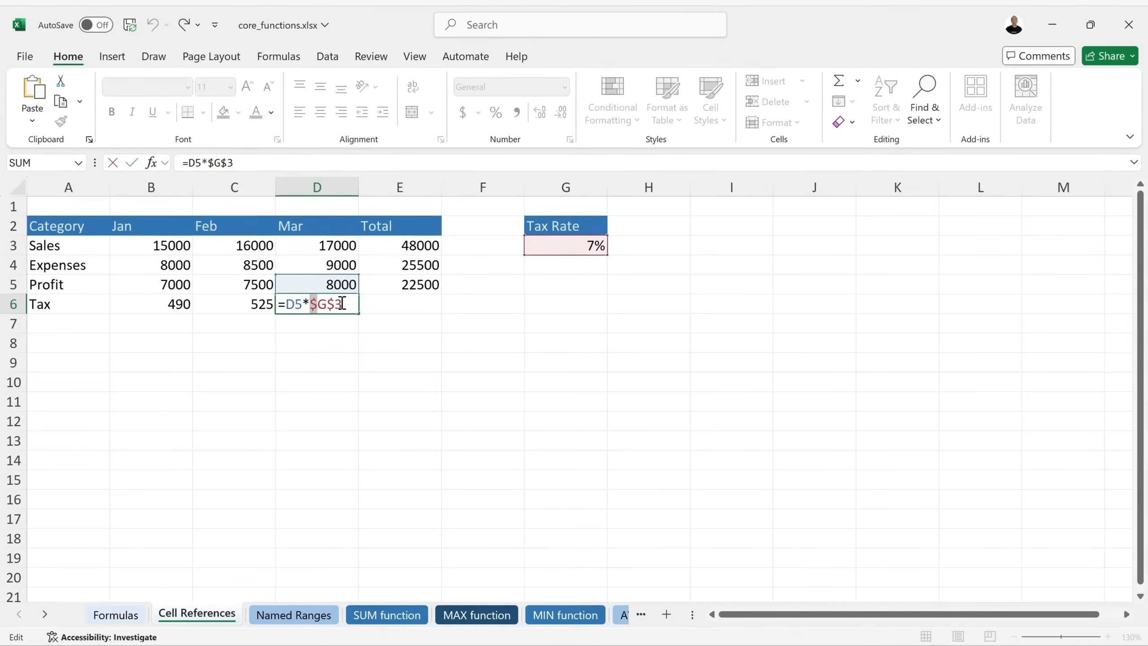
key(F4)
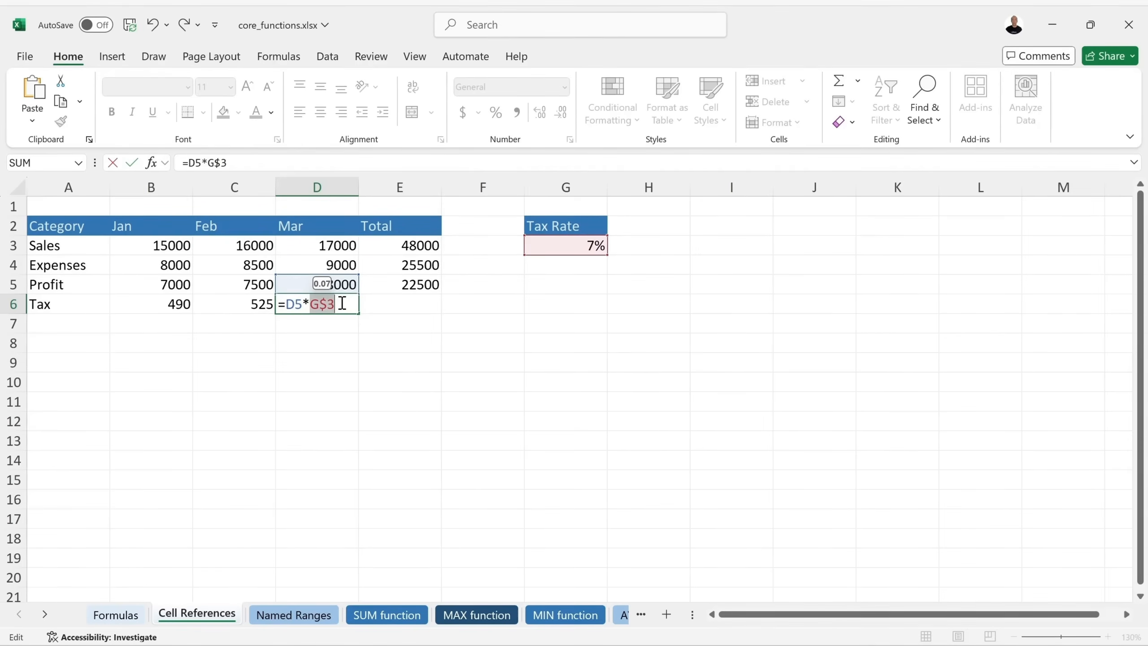
key(F4)
key(F4)
key(F4)
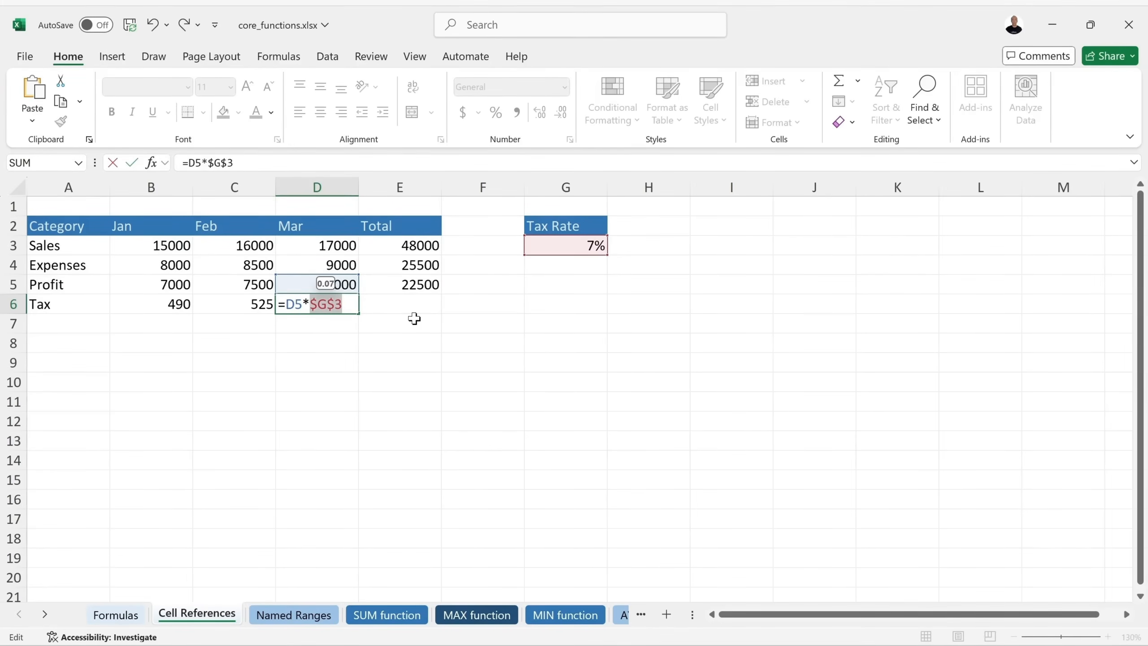
key(Return)
Review the dollar signs in March's =D5*$G$3 and keep it showing 560.
double_click(344, 303)
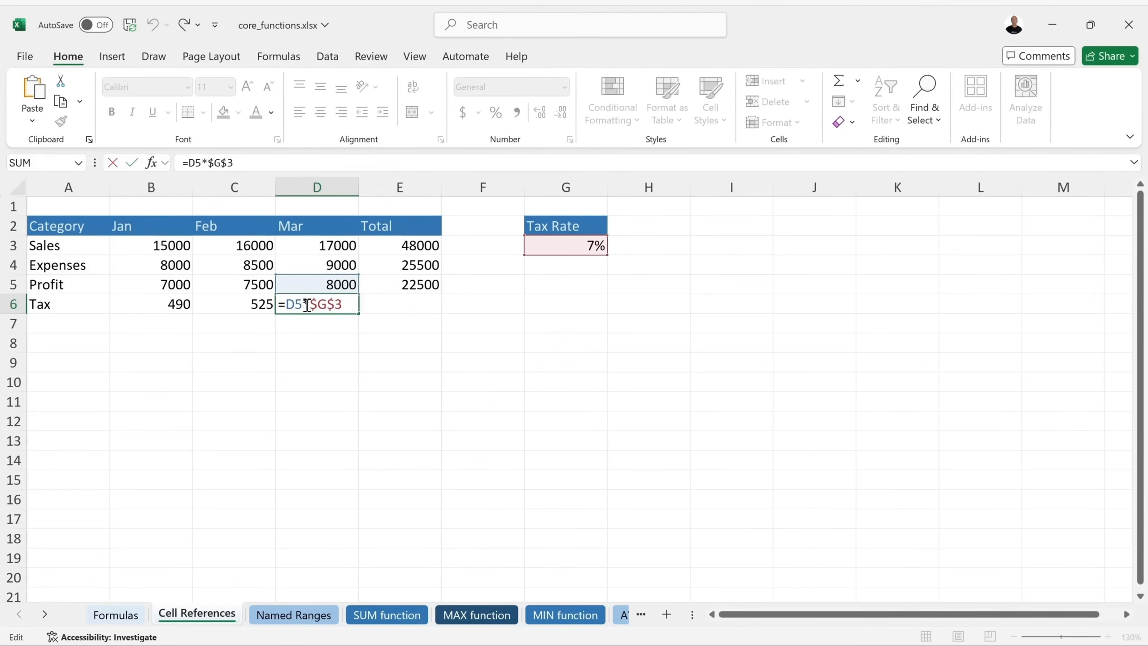
drag(311, 304, 318, 307)
key(Return)
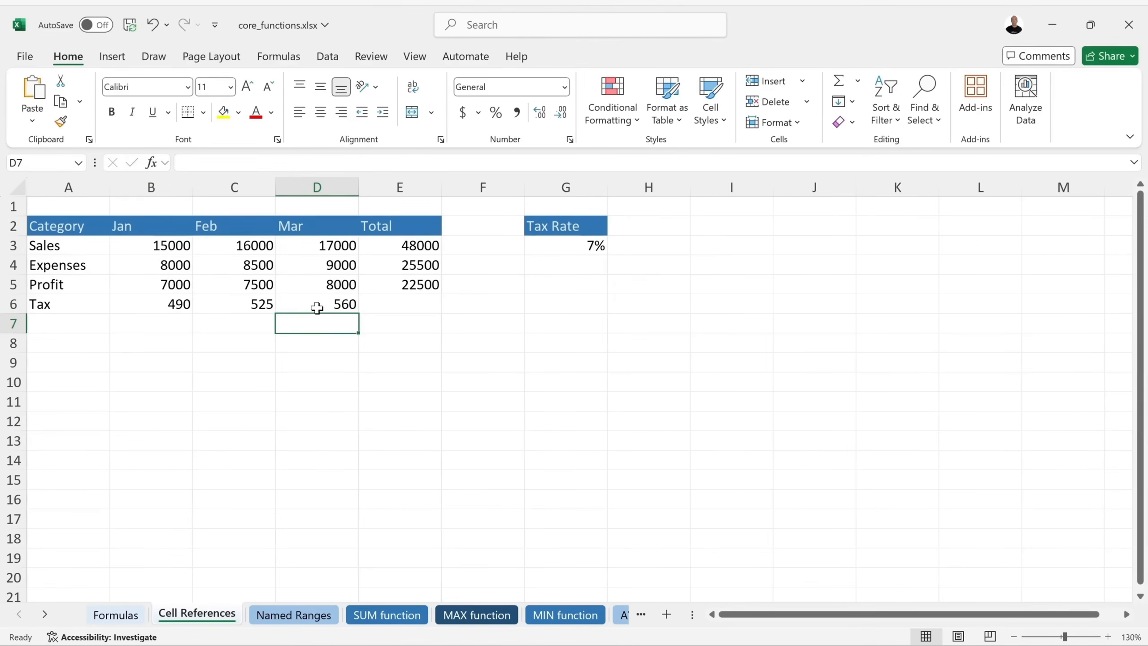
click(317, 308)
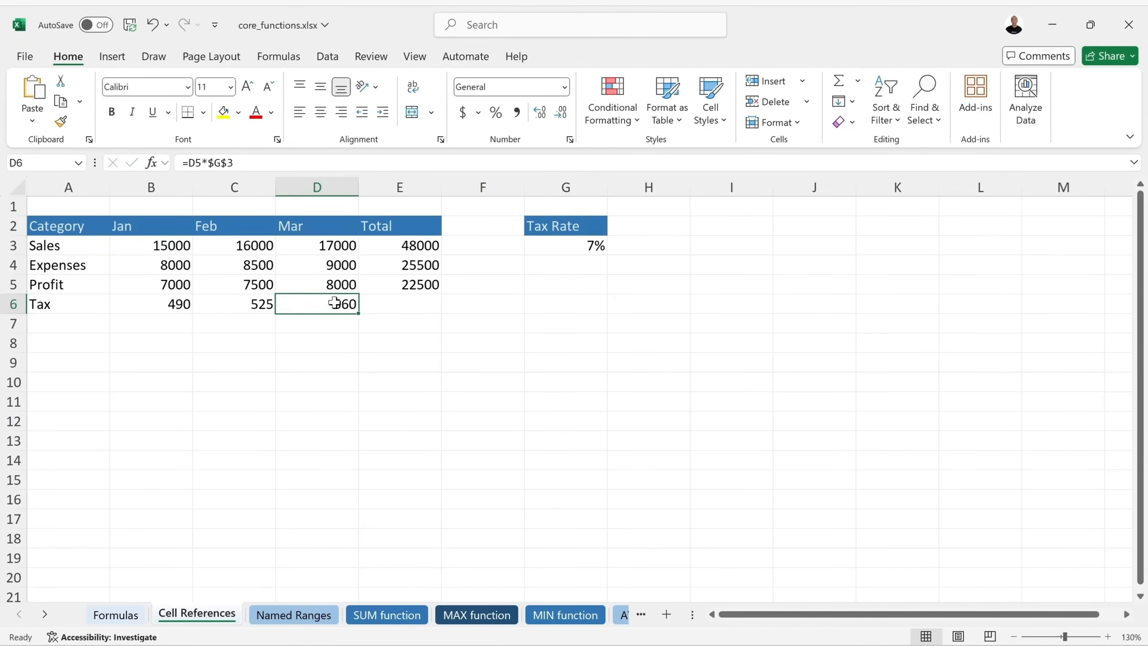
double_click(335, 306)
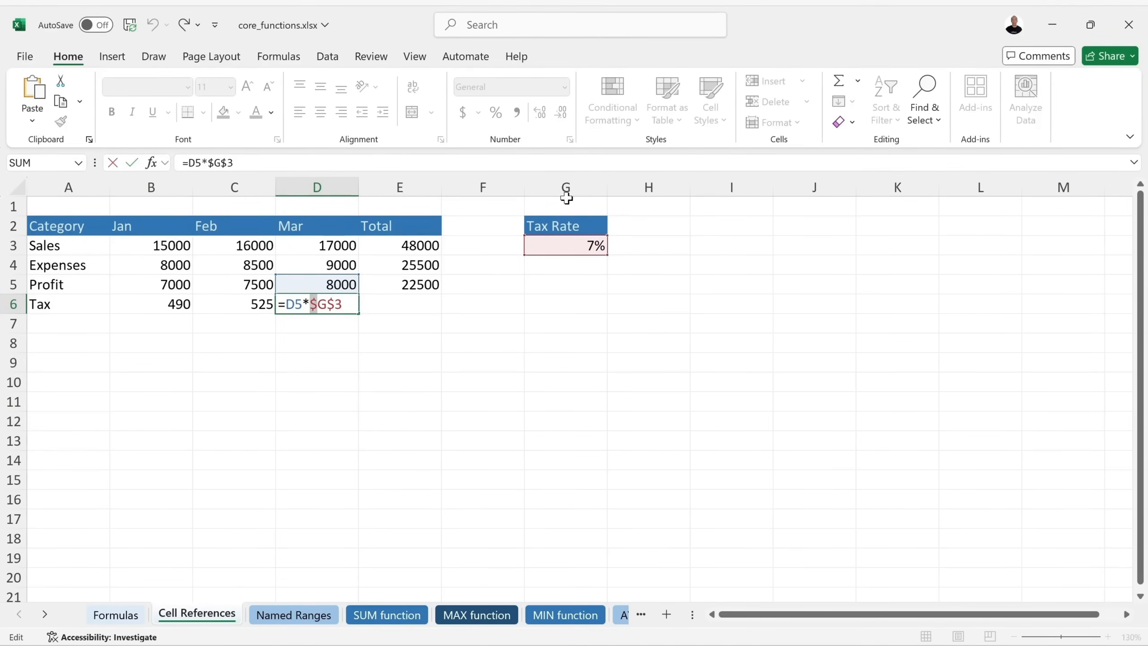
click(334, 304)
drag(334, 305, 344, 303)
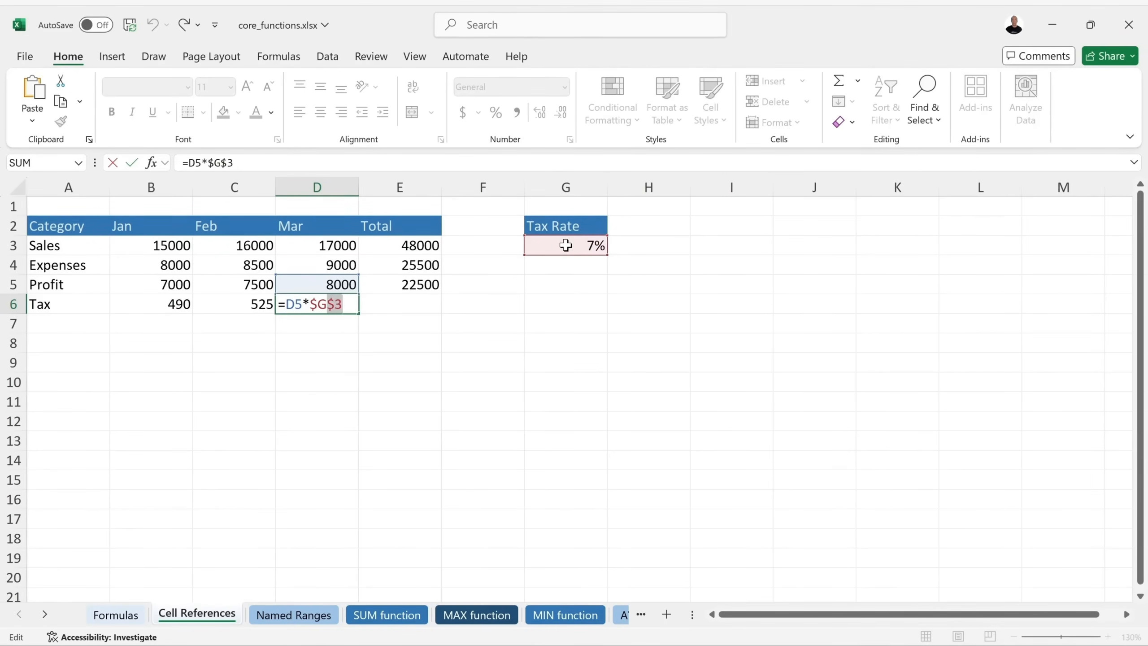
key(Return)
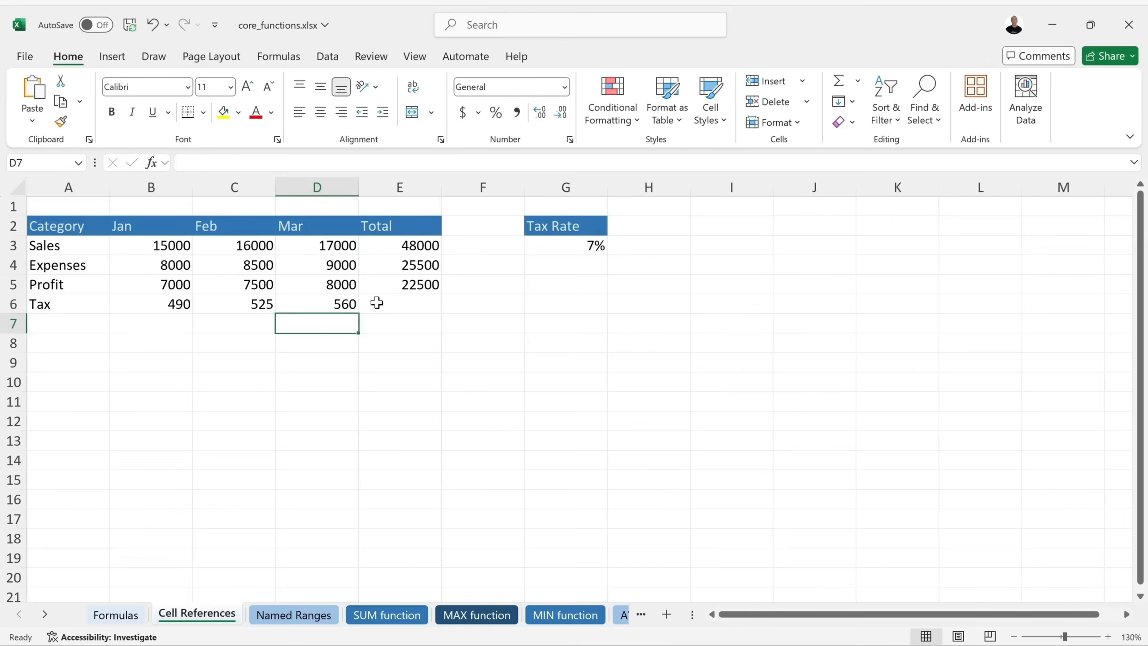
Enter =E5*G3 in E6 so the total tax shows 1575.
click(427, 306)
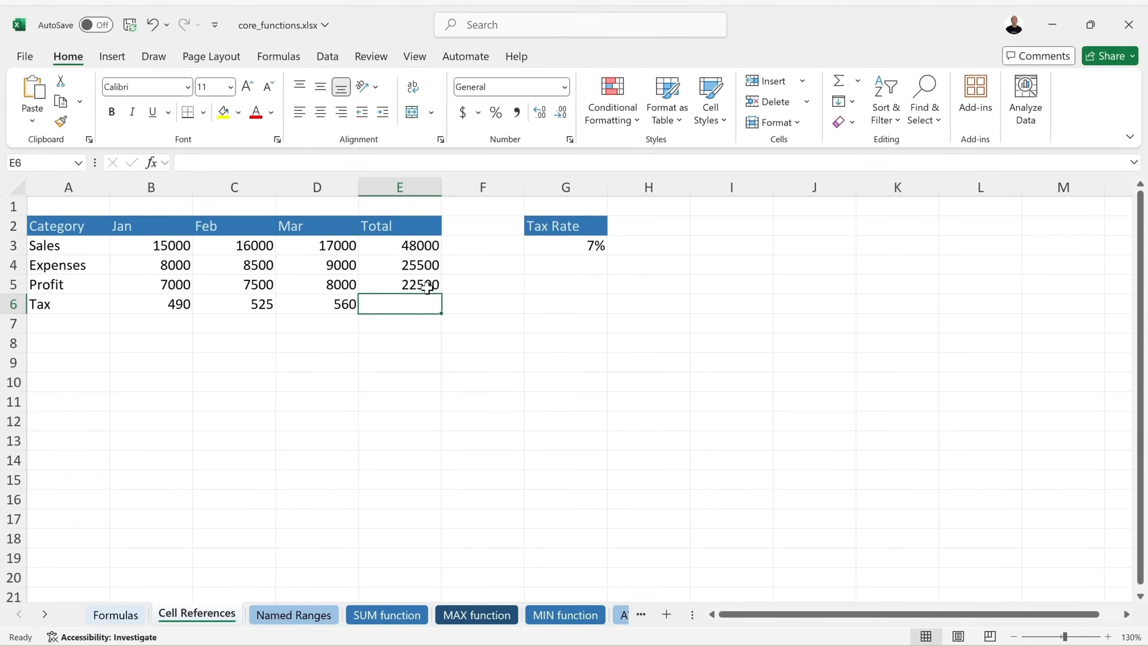
text(=)
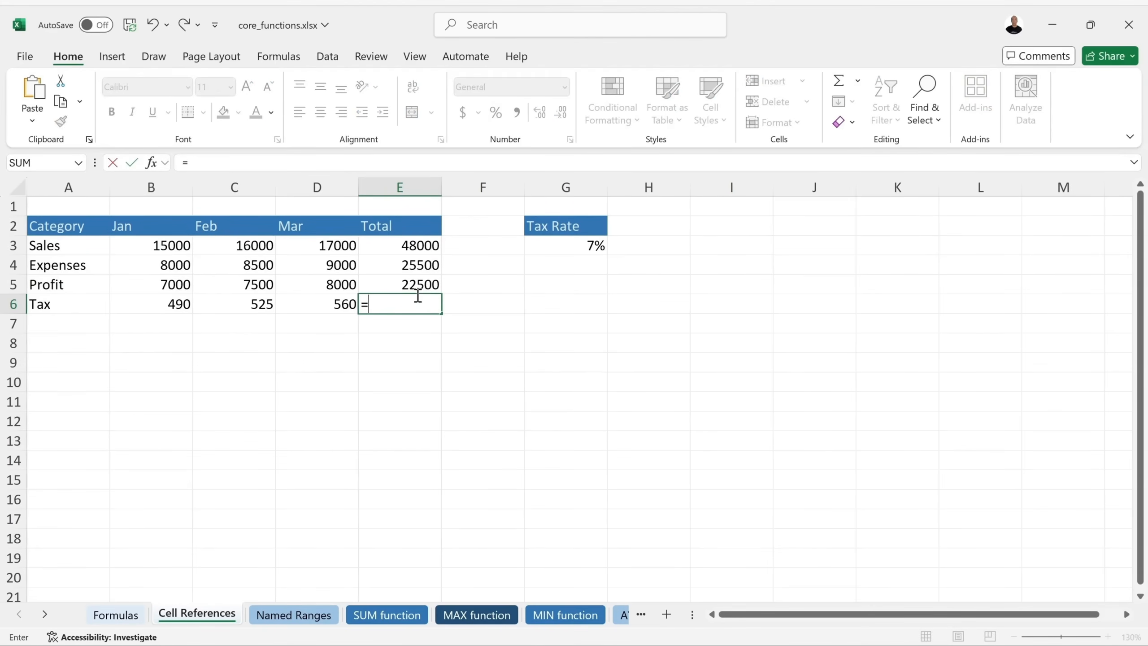
click(417, 285)
text(*)
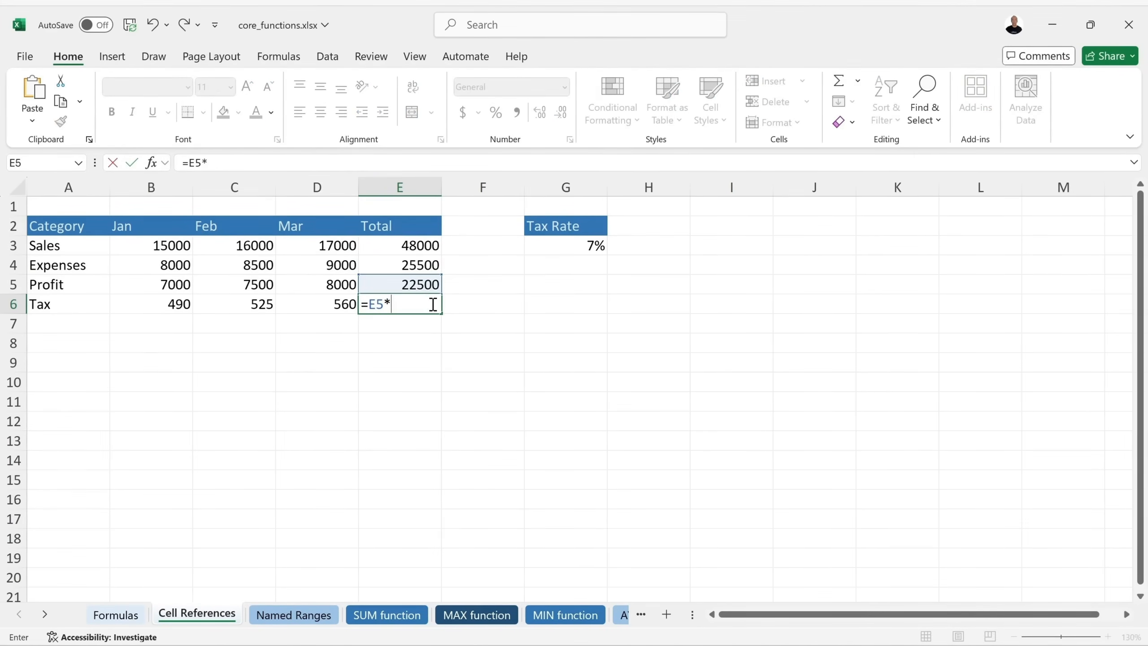
click(565, 243)
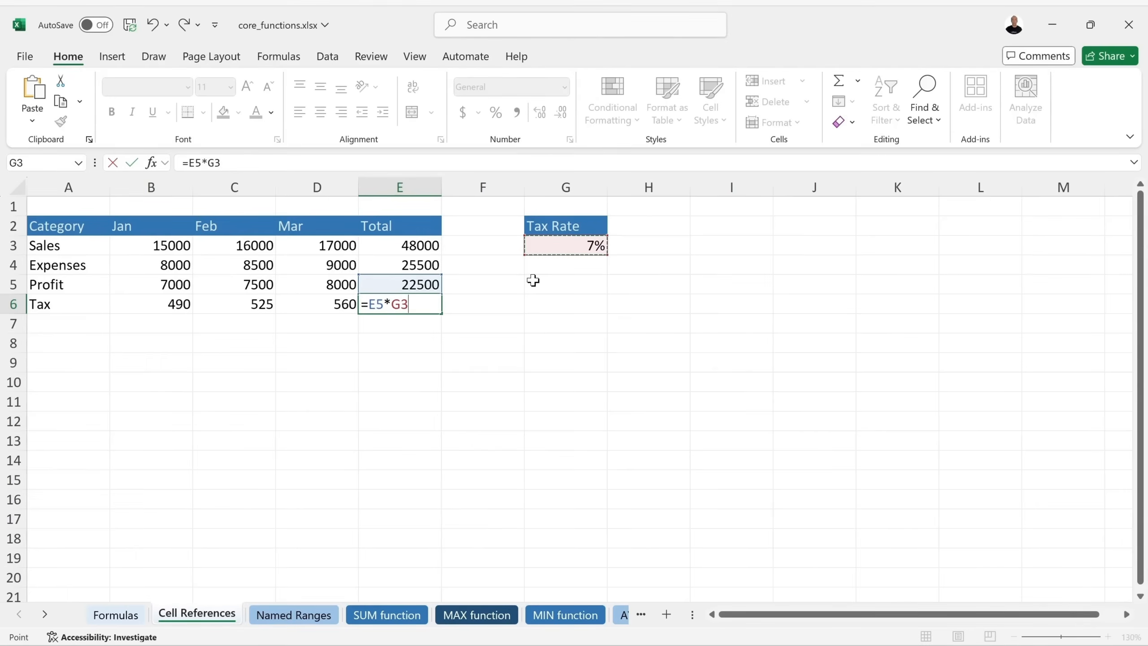
key(Return)
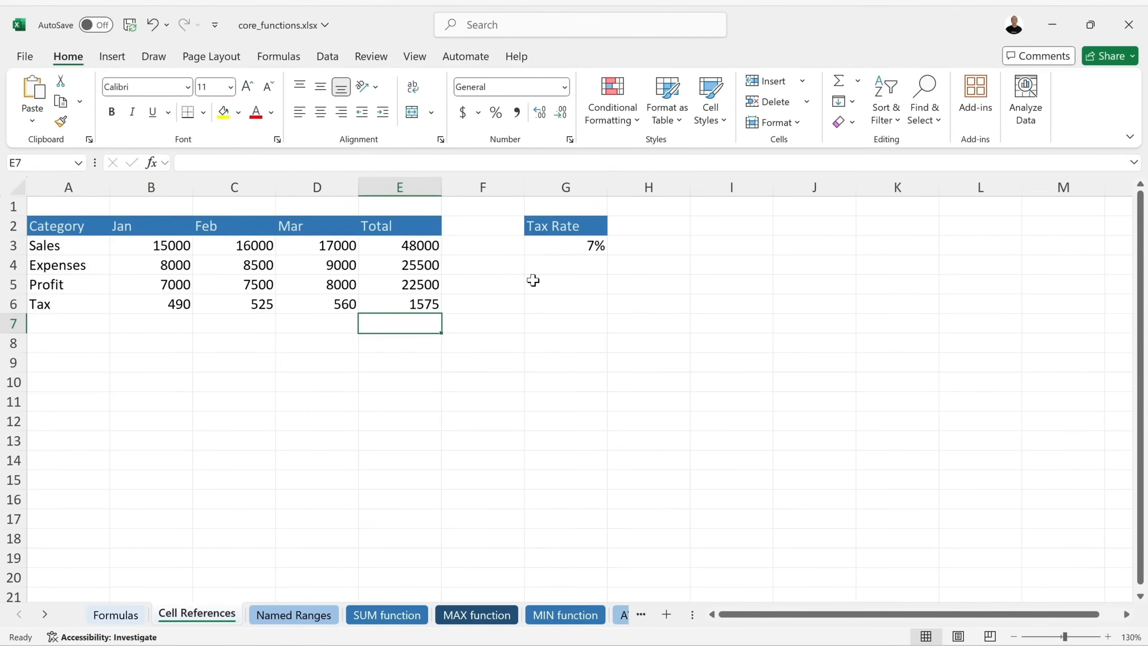
key(Up)
Save the workbook and compare the G3 tax rate with E6's formula.
key(ctrl+s)
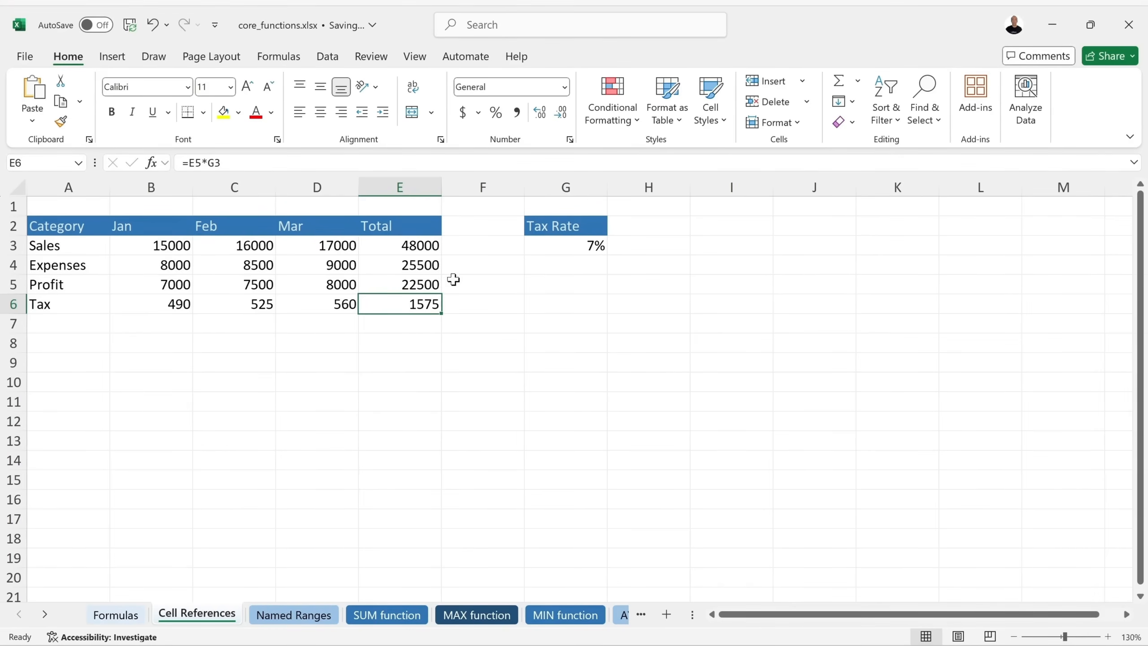
click(589, 246)
click(384, 306)
click(566, 243)
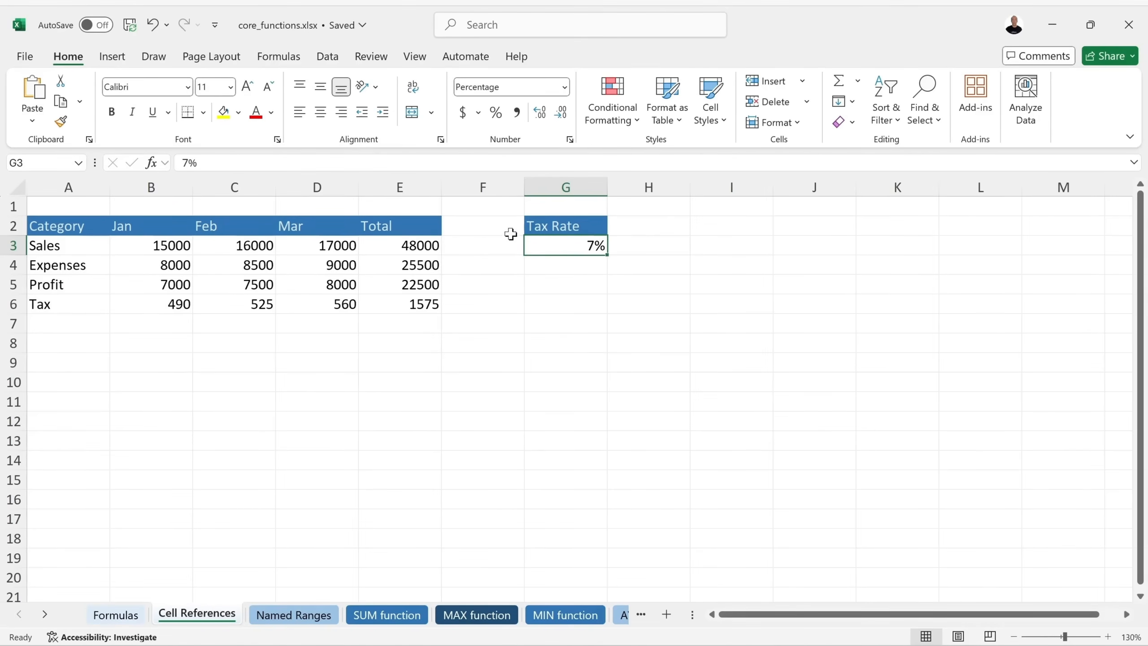
Name cell G3 TaxRate using the Name Box.
click(46, 162)
text(TaxRate)
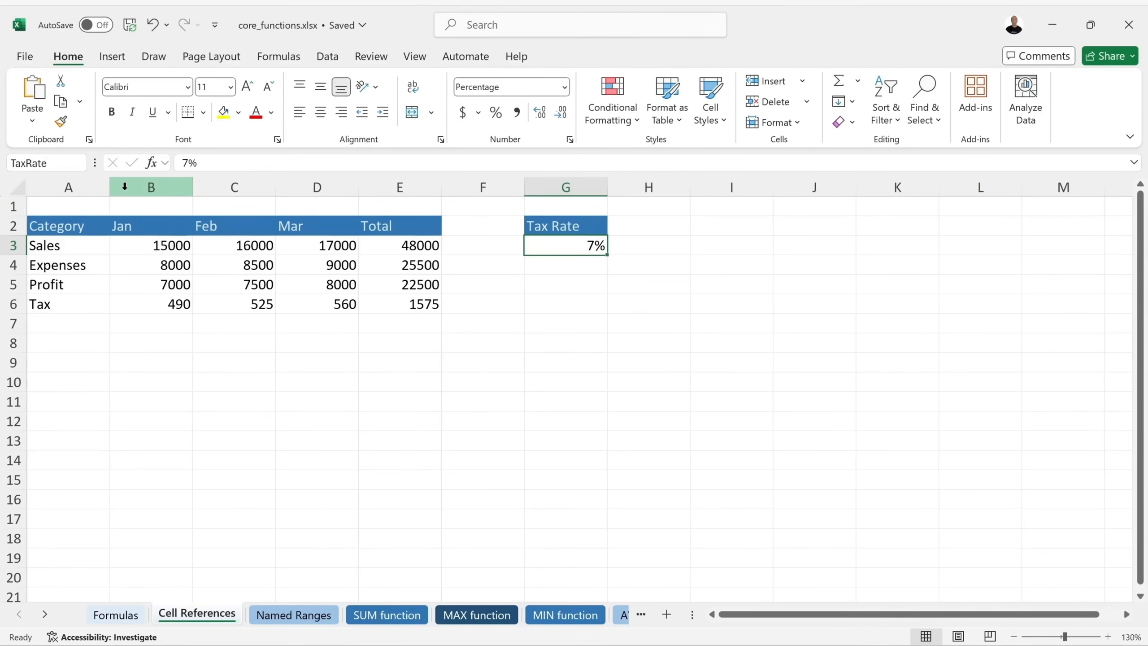
key(Return)
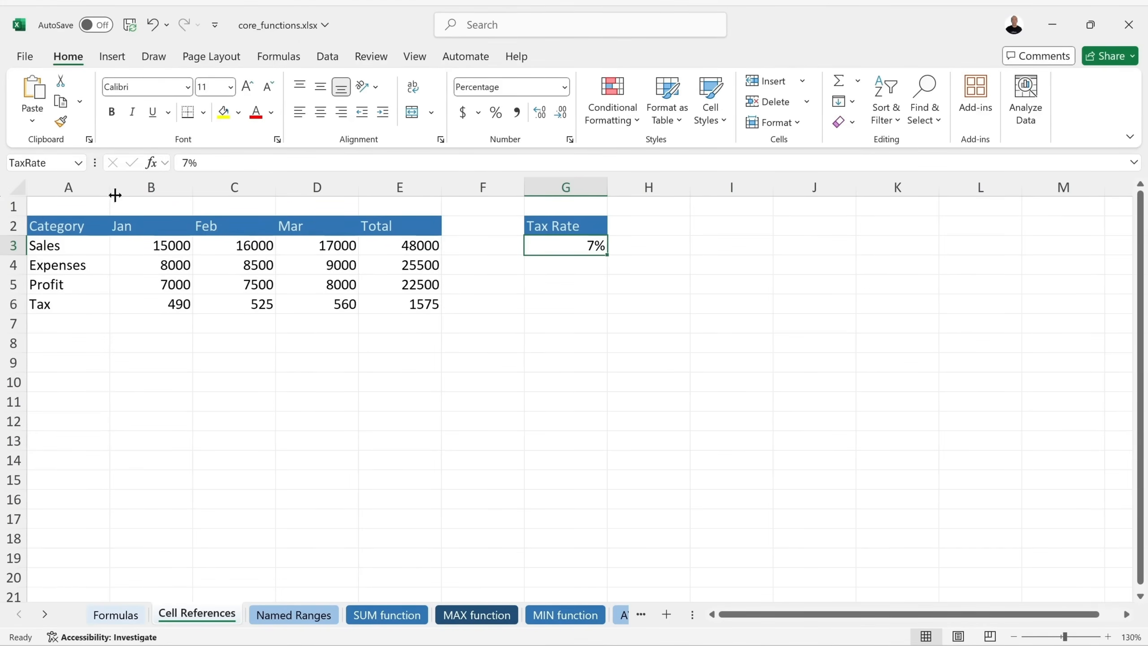
Rewrite B6 as =B5*TaxRate and fill it to D6, giving 490, 525 and 560.
click(160, 300)
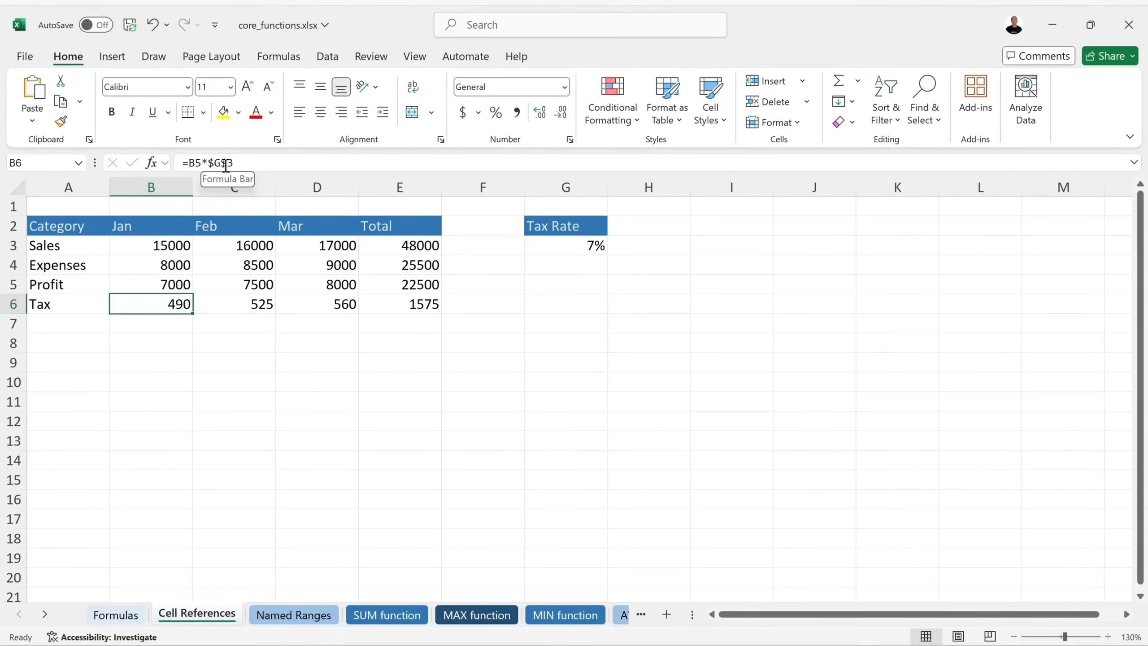
double_click(165, 305)
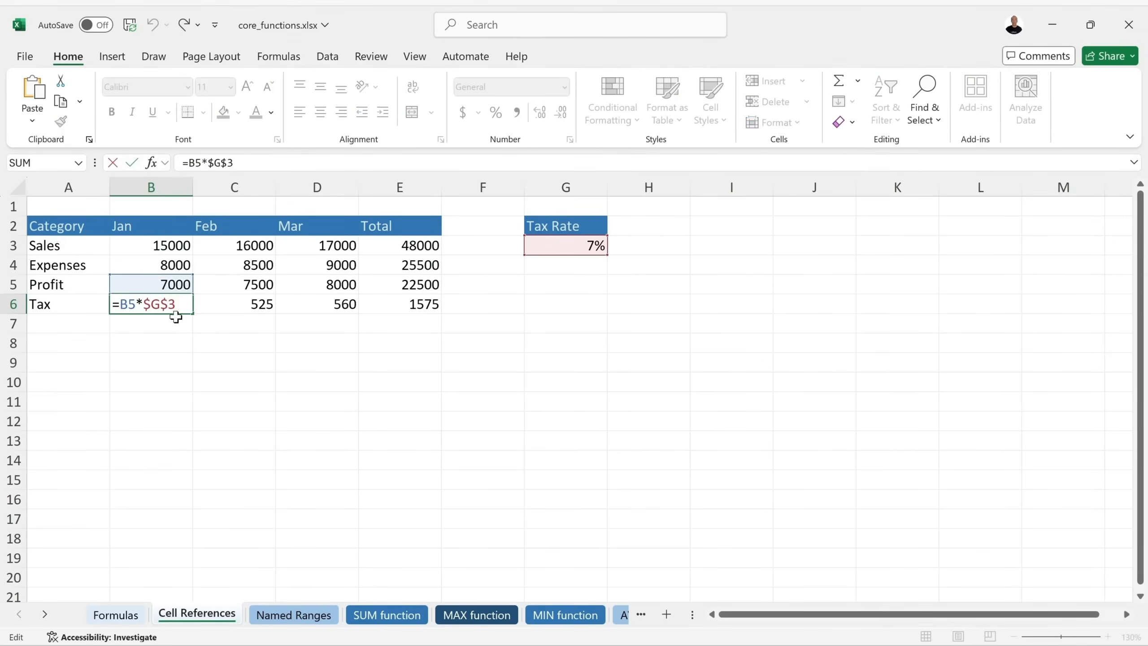
key(BackSpace)
key(BackSpace)
key(BackSpace)
key(BackSpace)
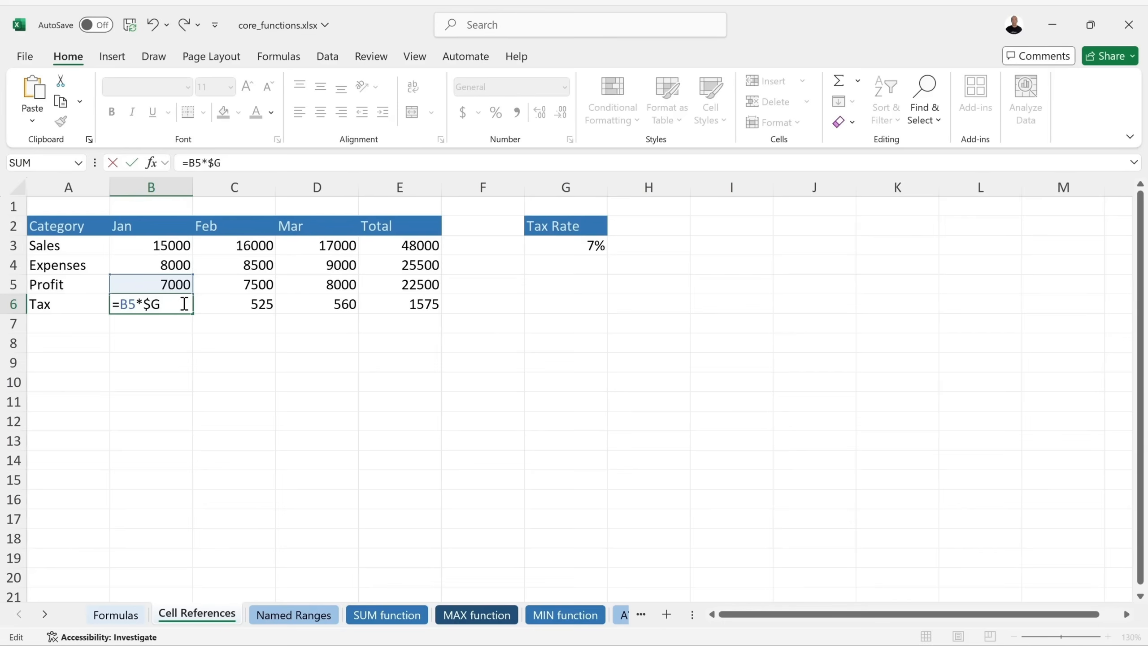
text(t)
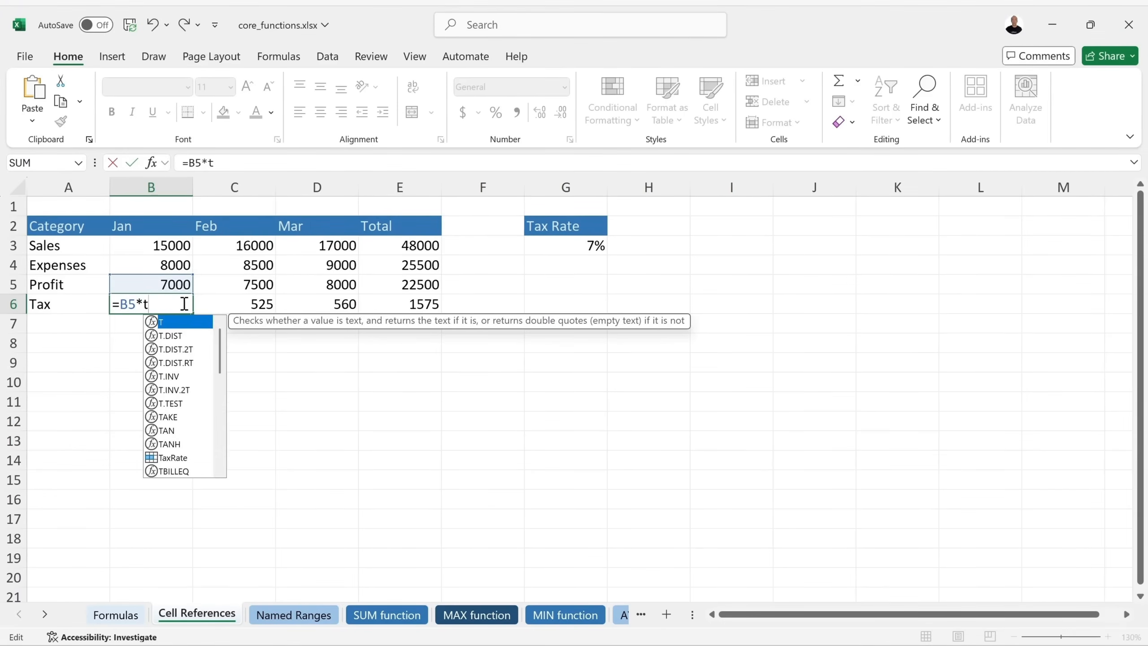
text(a)
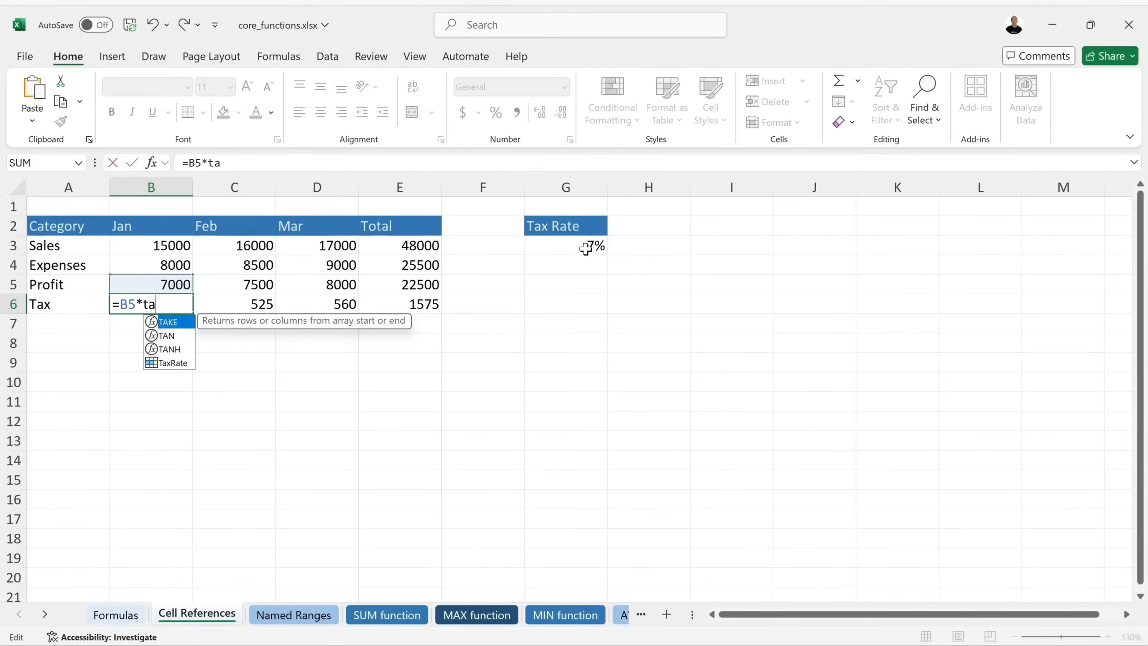
click(175, 362)
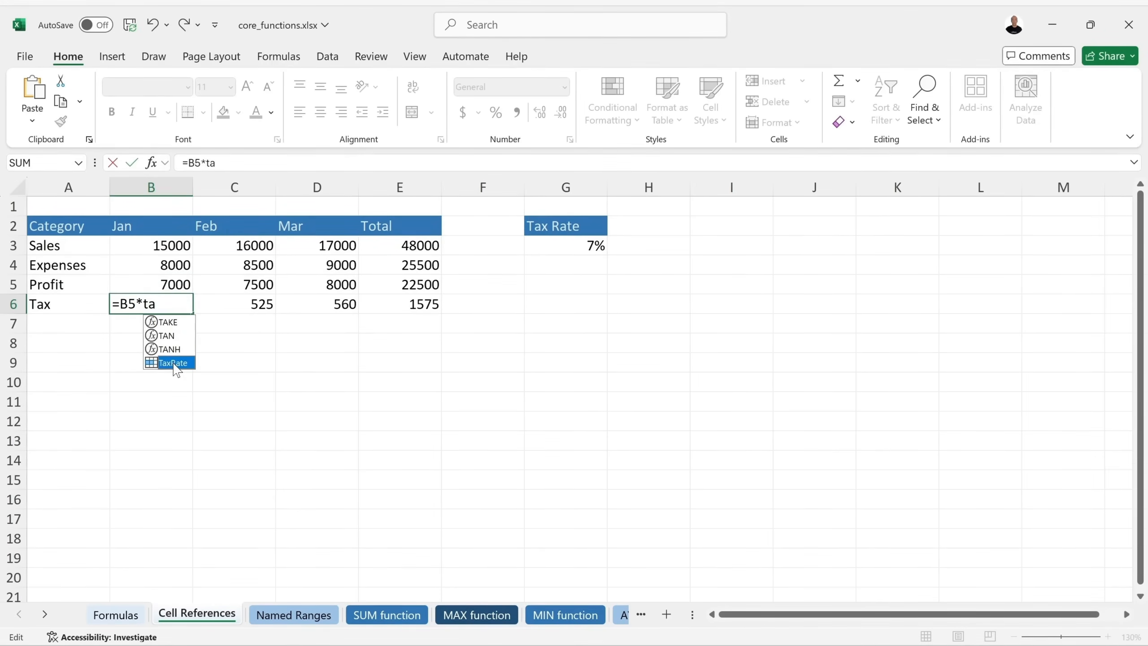
double_click(174, 366)
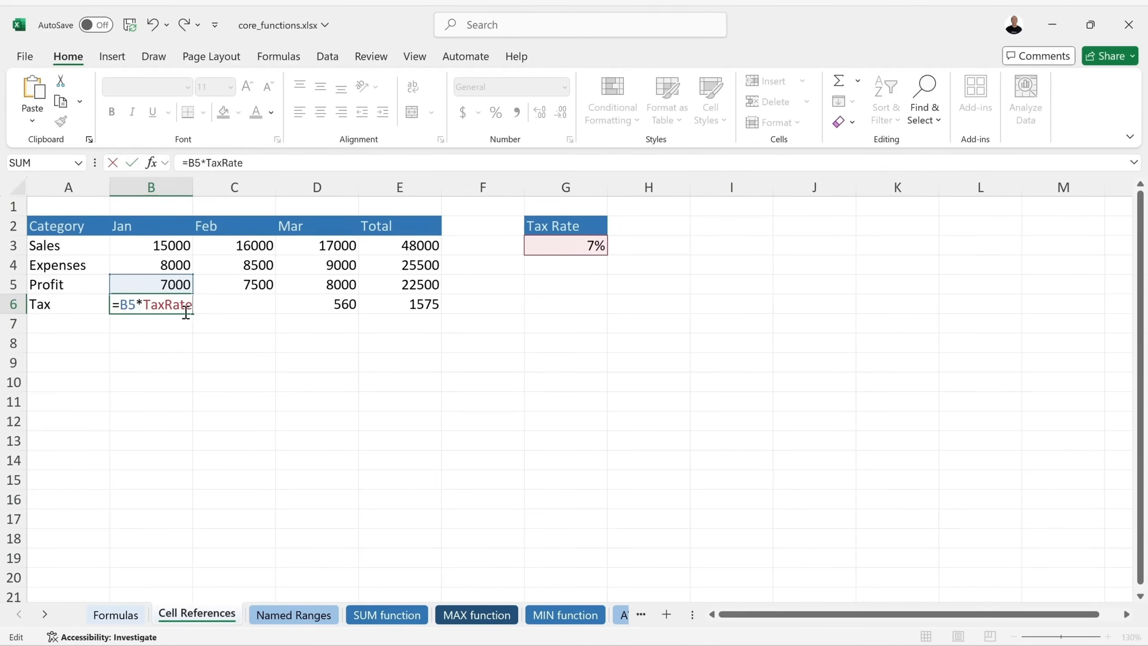
key(Return)
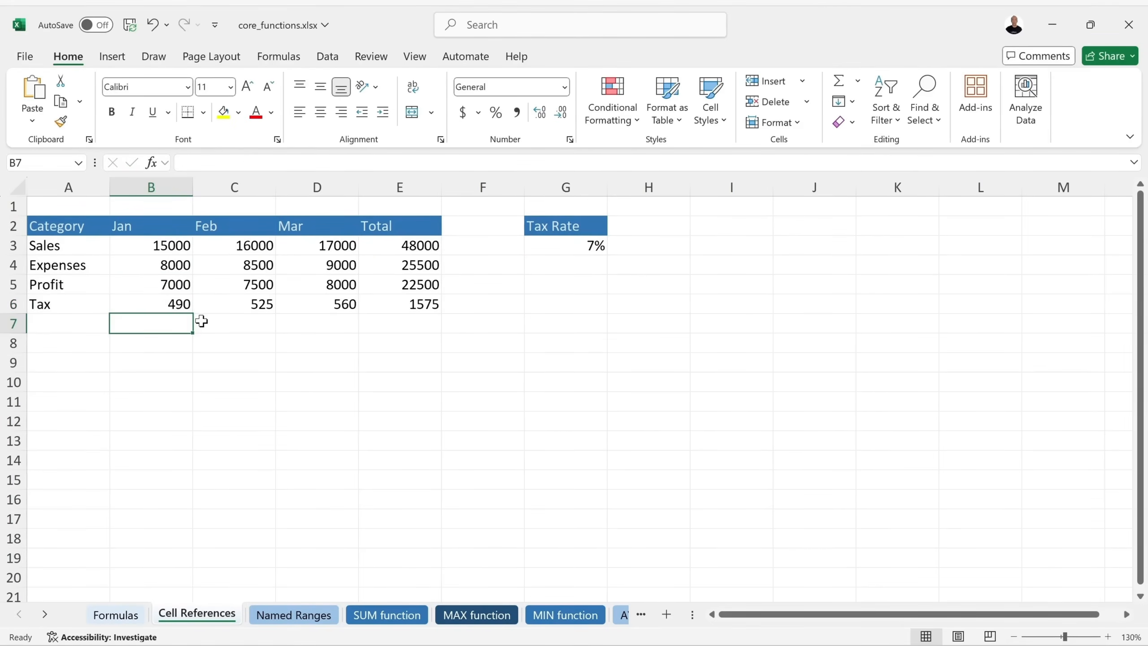
click(172, 304)
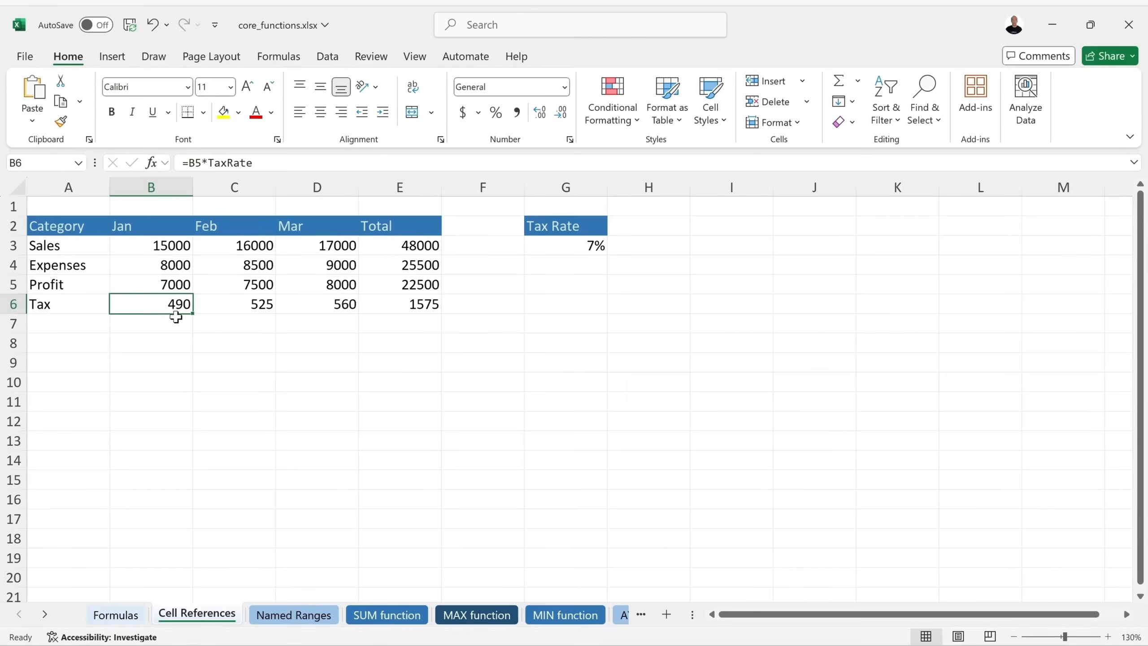
drag(191, 313, 355, 312)
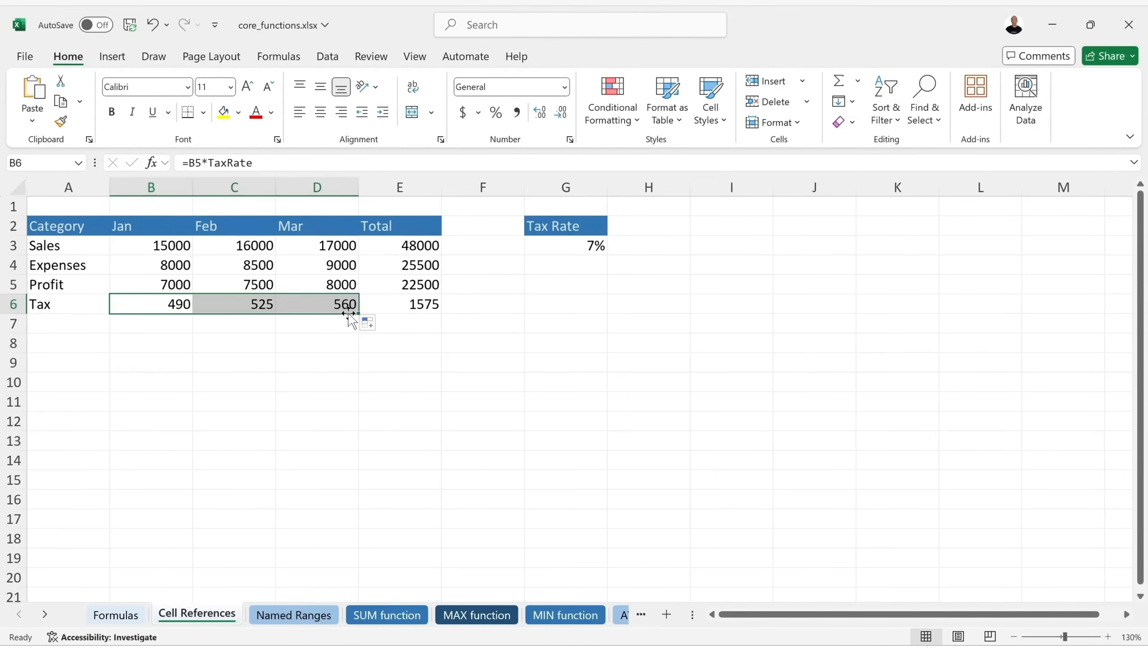
Confirm February's tax cell C6 holds =C5*TaxRate, then save the workbook.
click(265, 306)
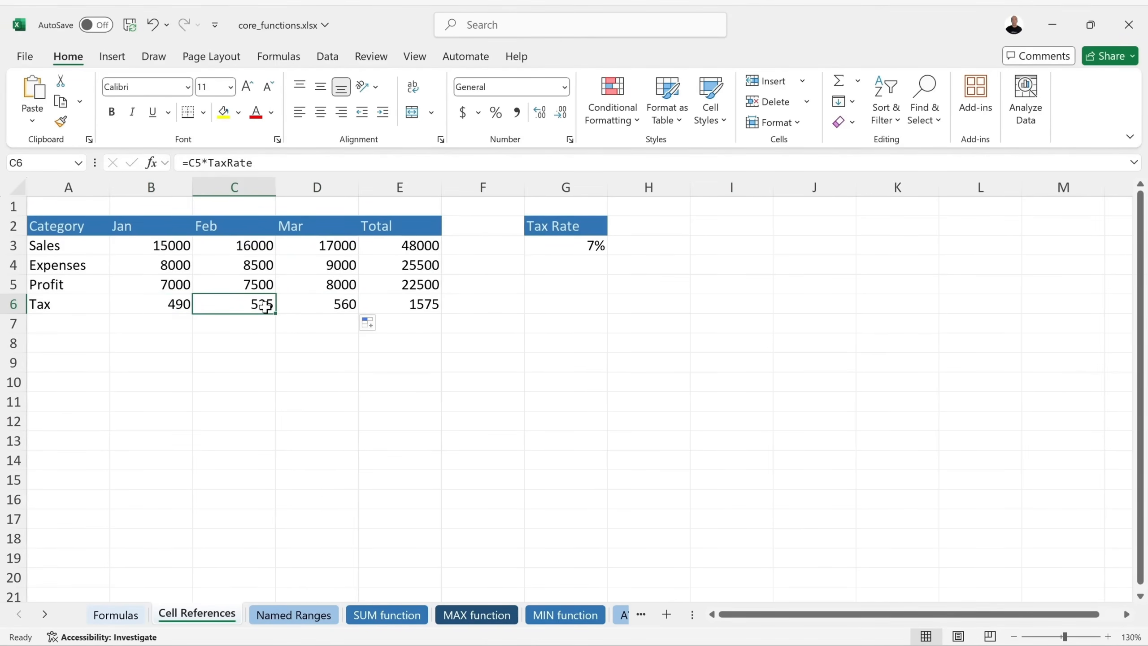
double_click(259, 309)
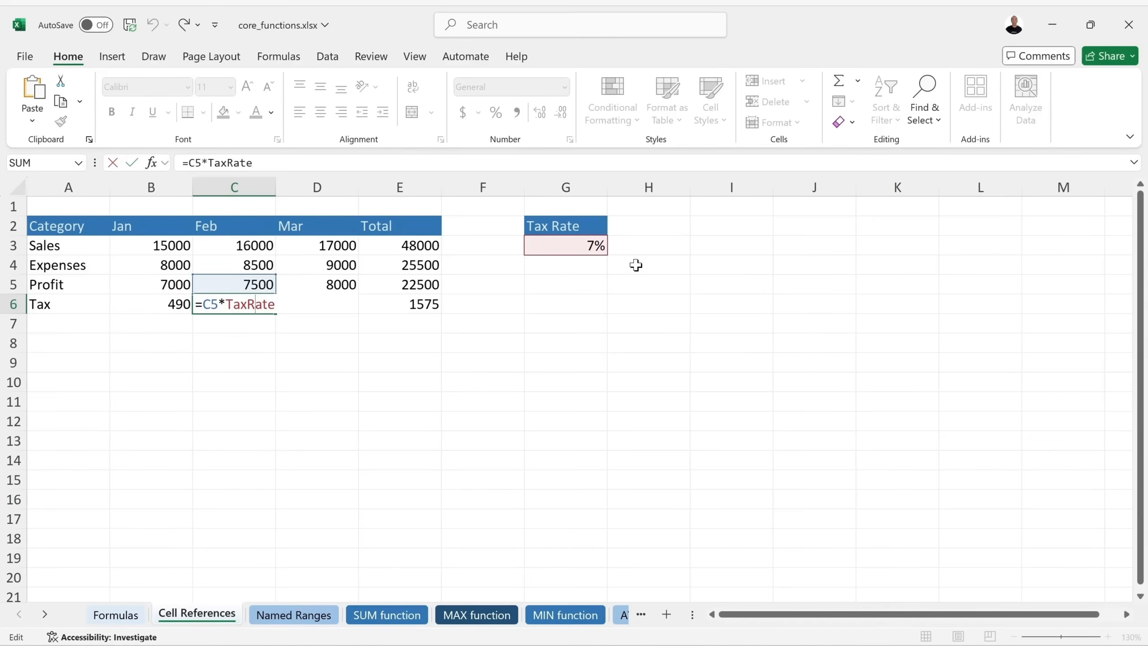
key(Return)
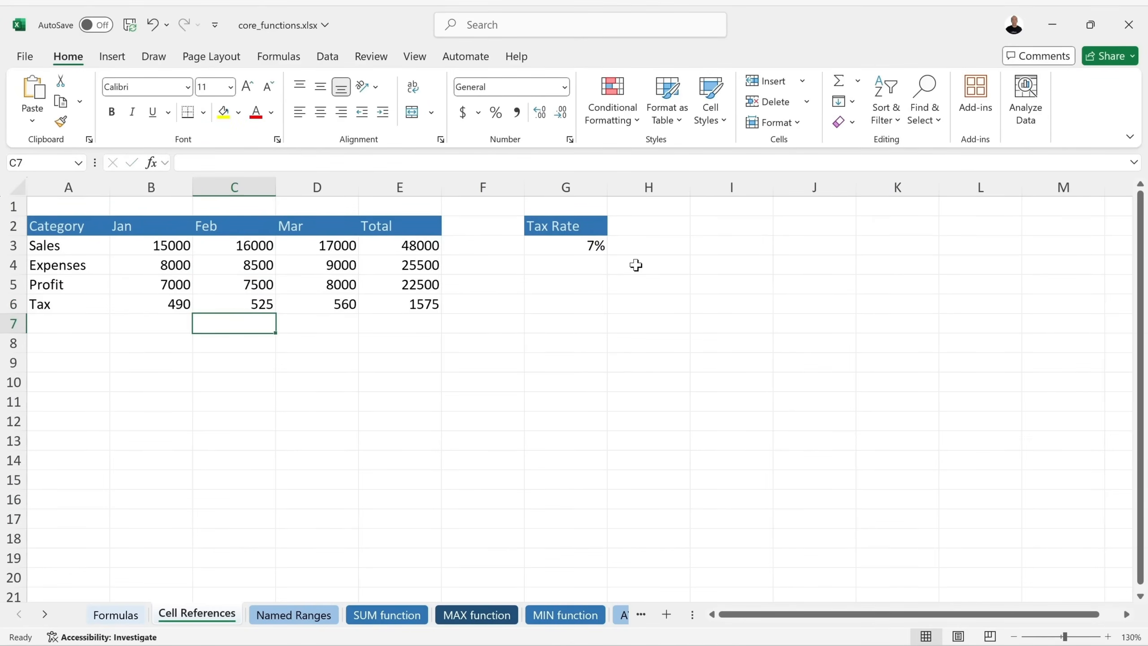
click(432, 307)
click(130, 24)
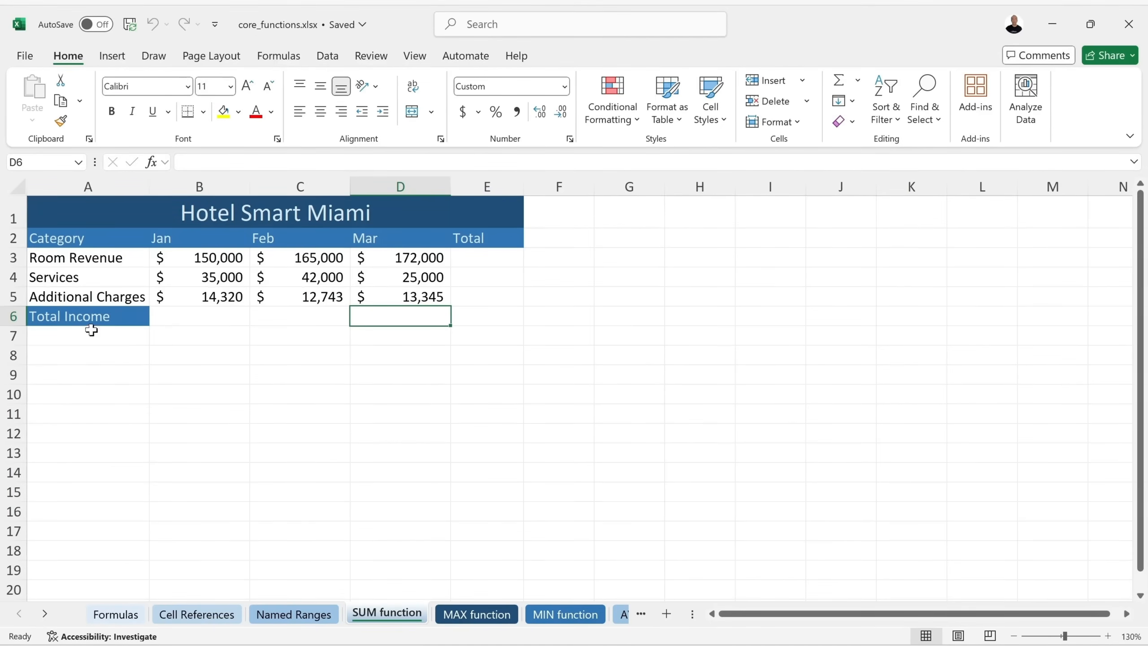
Enter =SUM(B3:B5) in B6 so January Total Income shows $199,320.
click(199, 315)
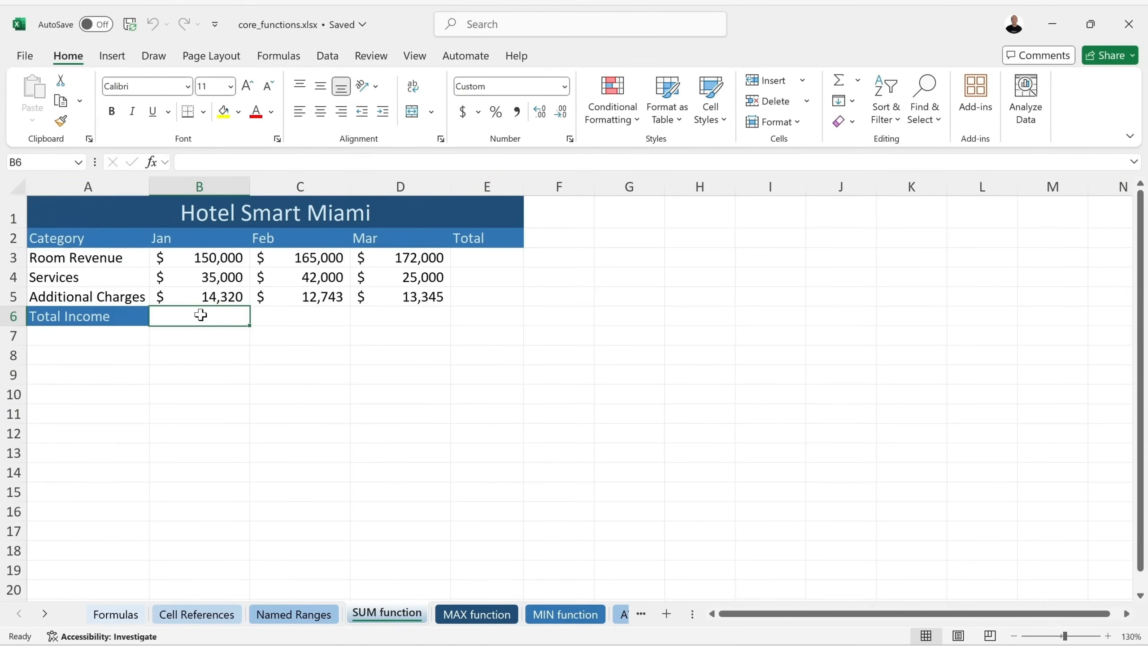
text(=su)
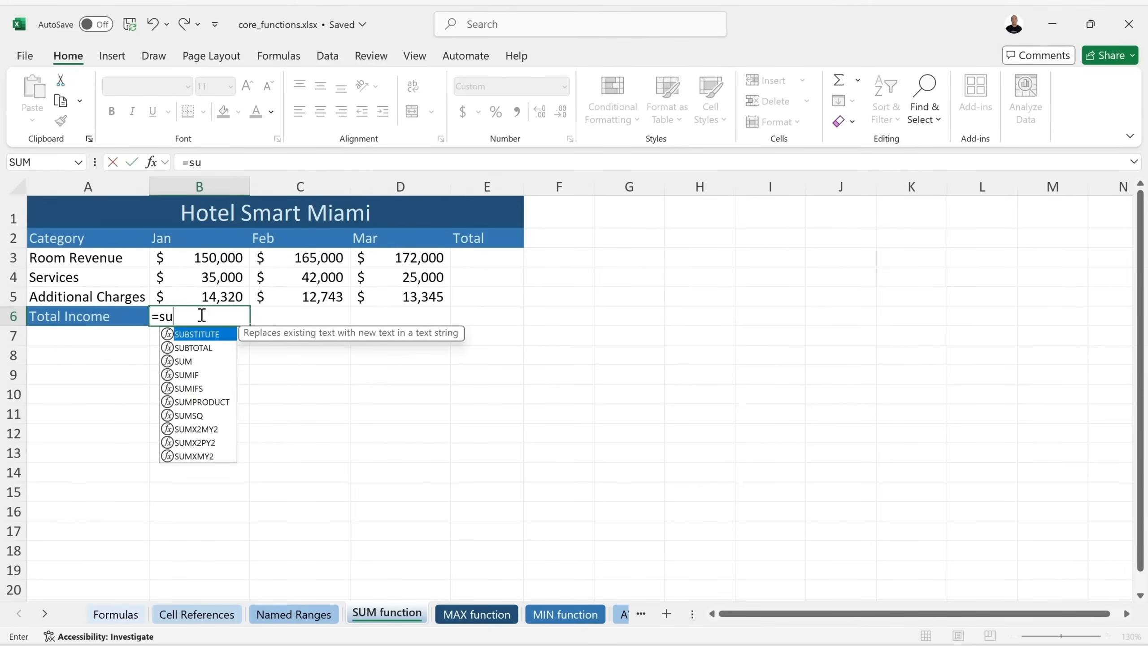
key(Down)
key(Down)
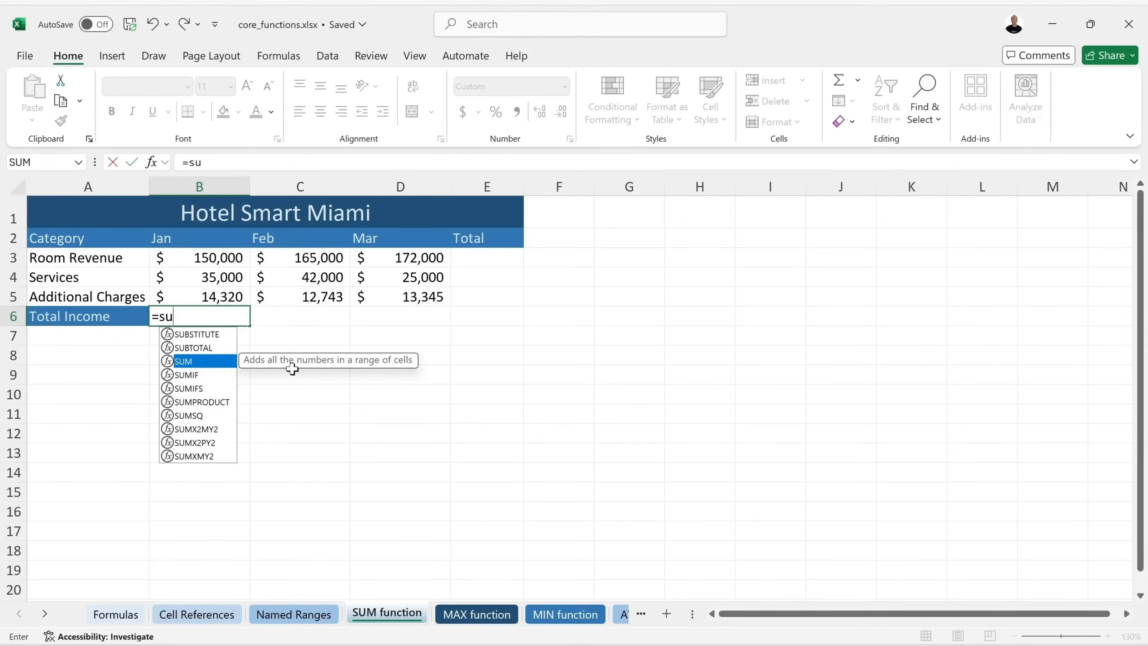
double_click(200, 361)
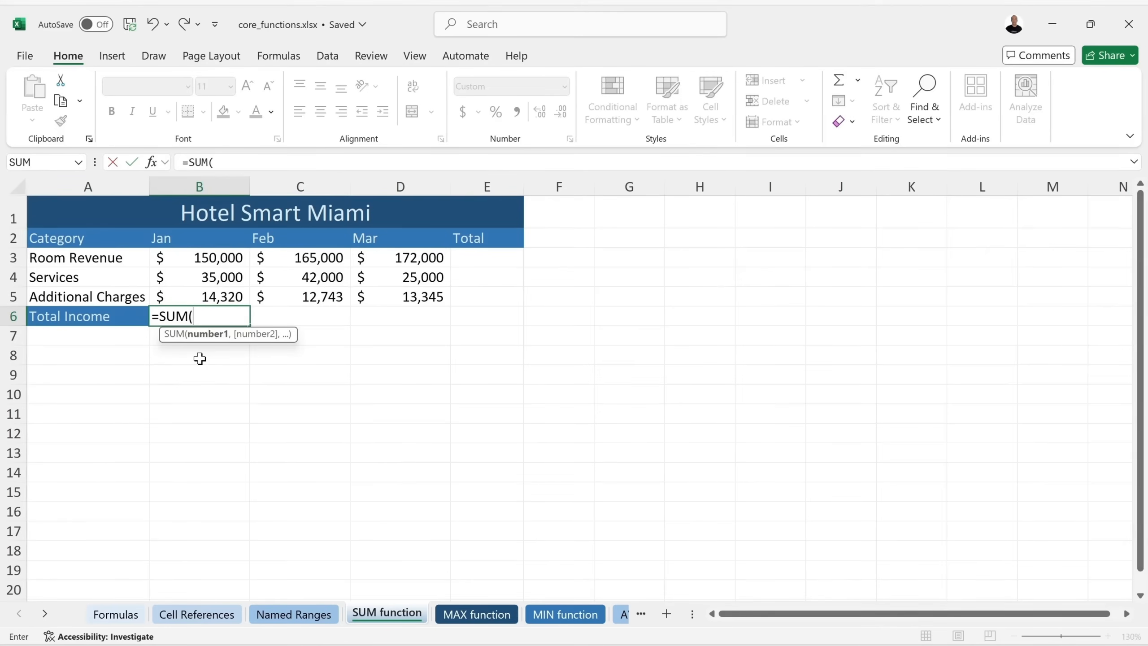
click(199, 257)
drag(199, 266, 195, 290)
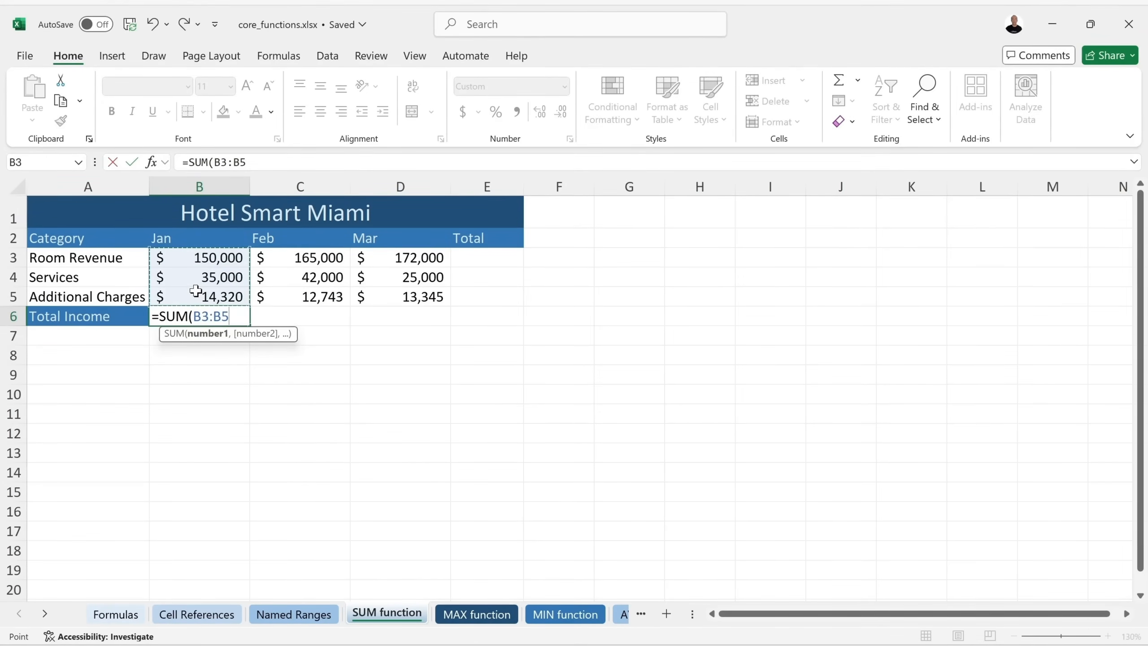
text())
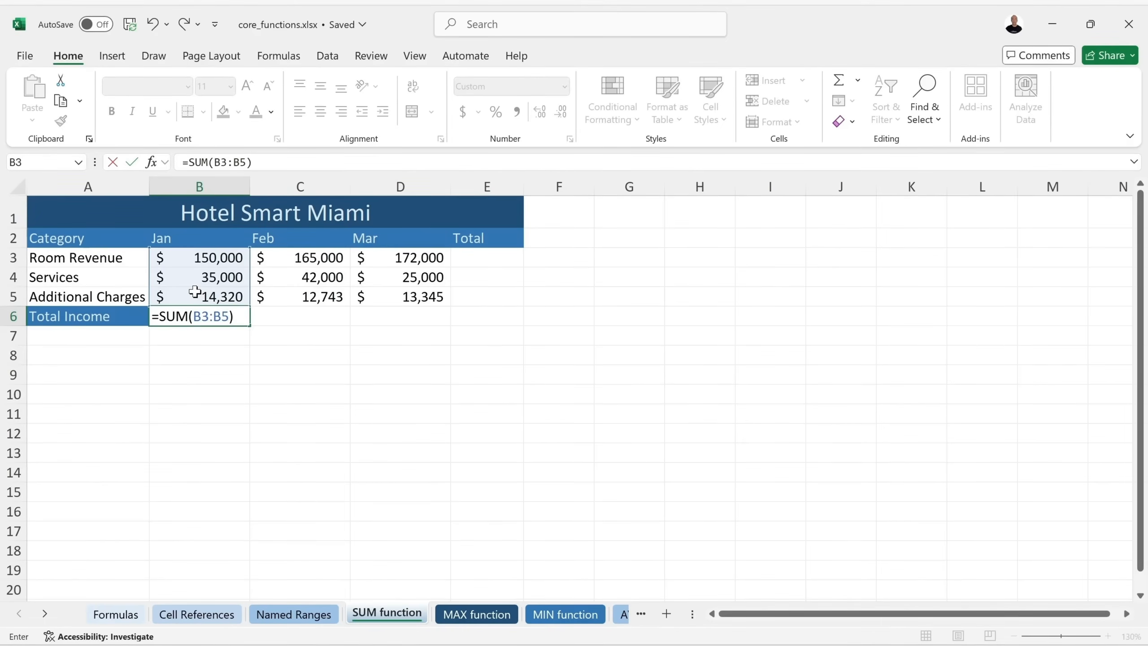
key(BackSpace)
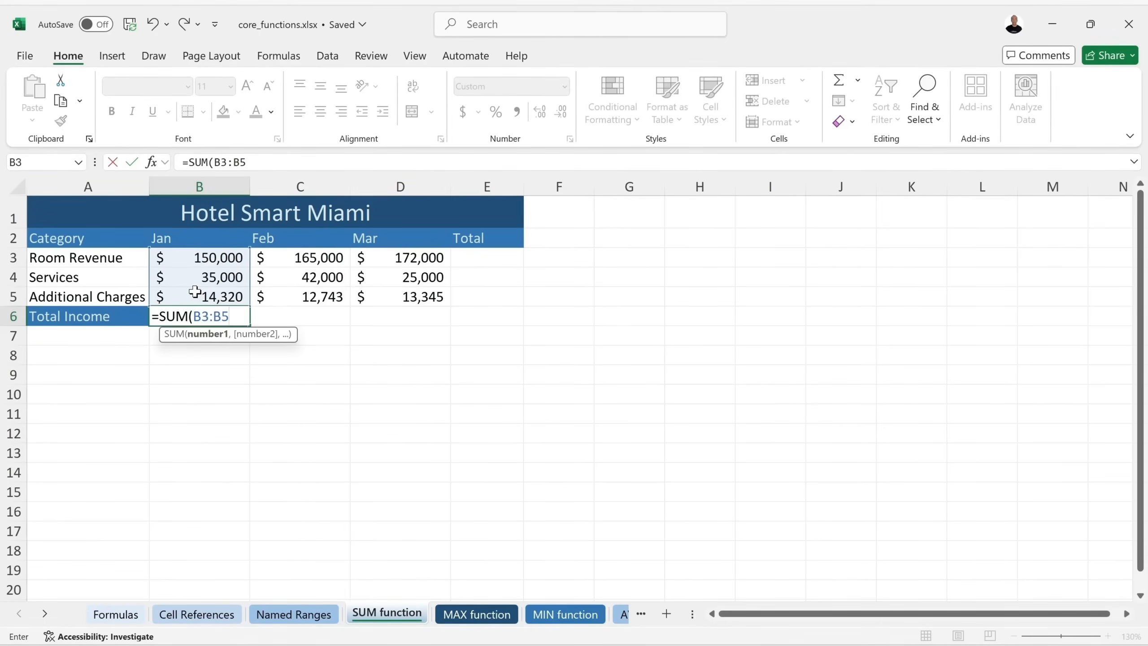
key(Return)
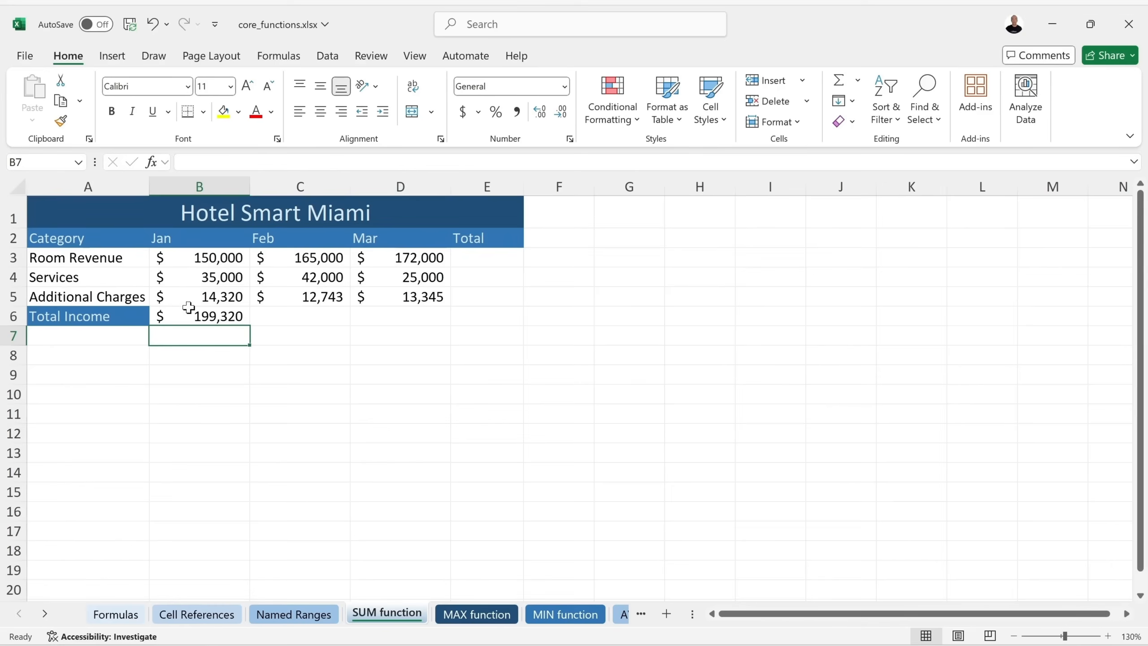
click(201, 318)
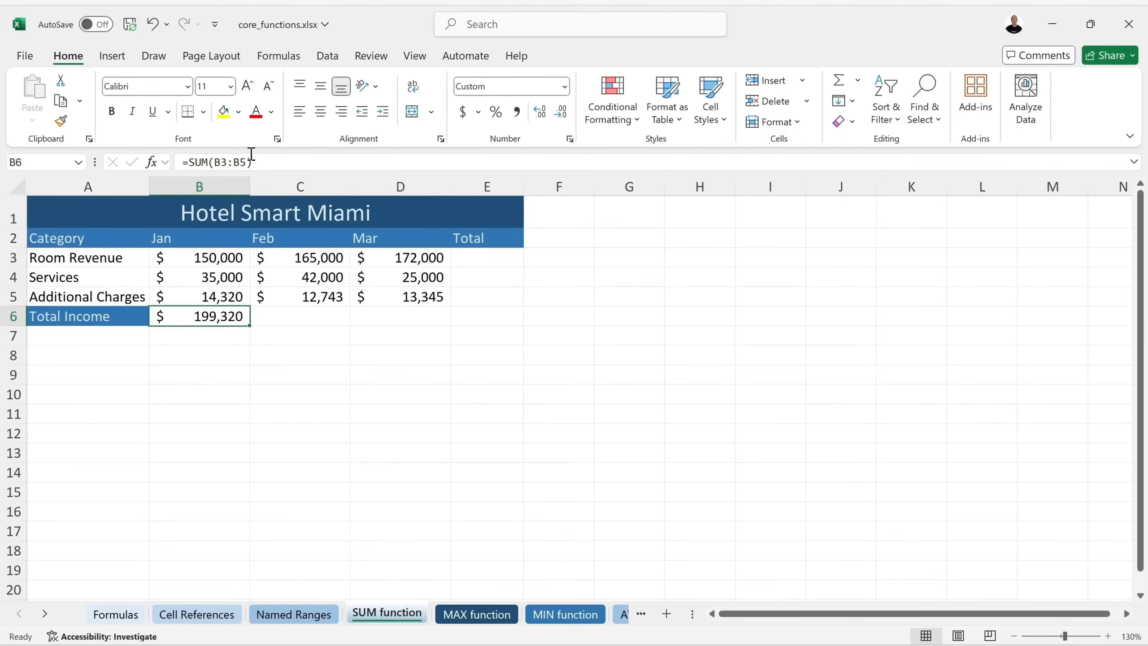
Delete the =SUM(B3:B5) formula from B6.
click(274, 62)
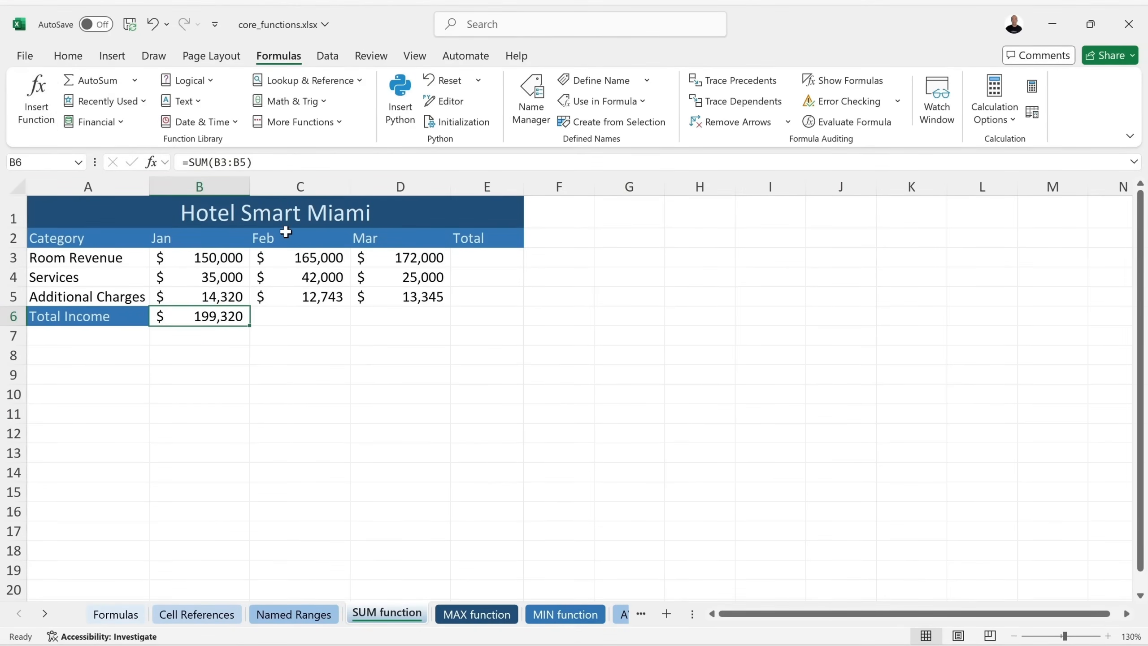
key(BackSpace)
key(Return)
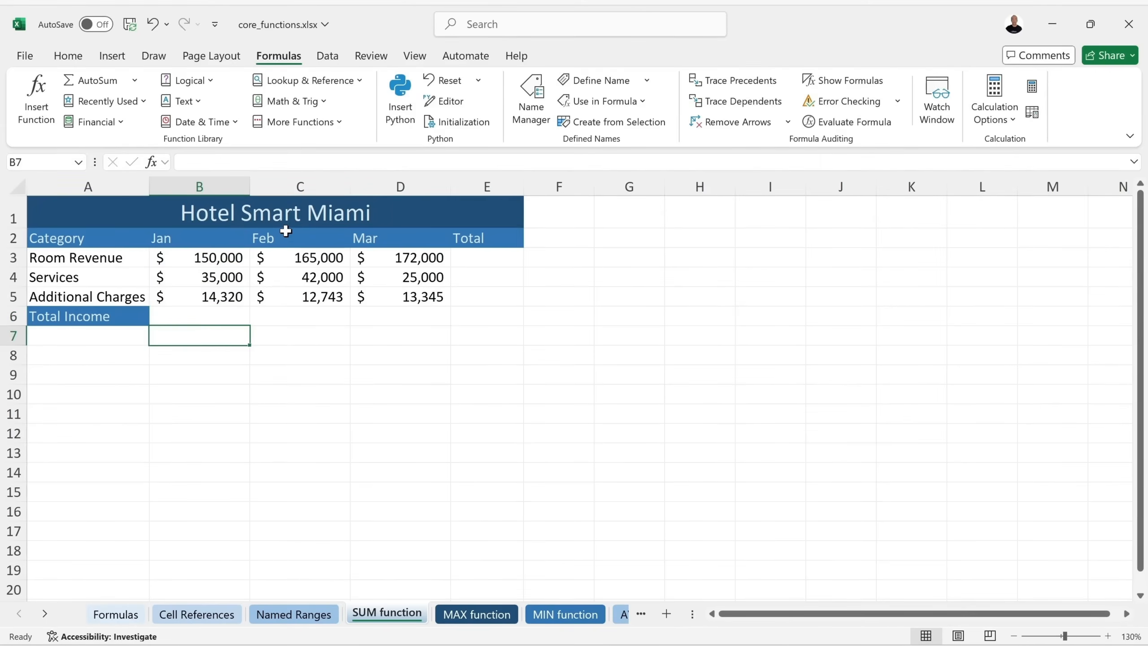
click(210, 315)
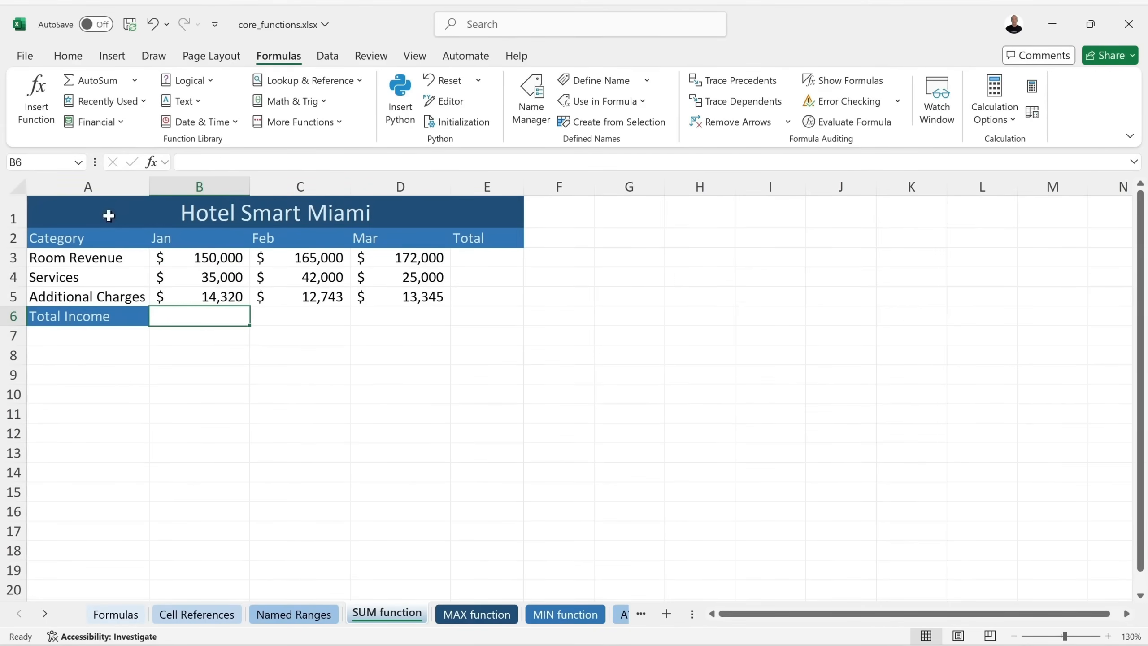
Pick SUM in Insert Function for B6, then cancel Function Arguments, leaving it empty.
click(42, 105)
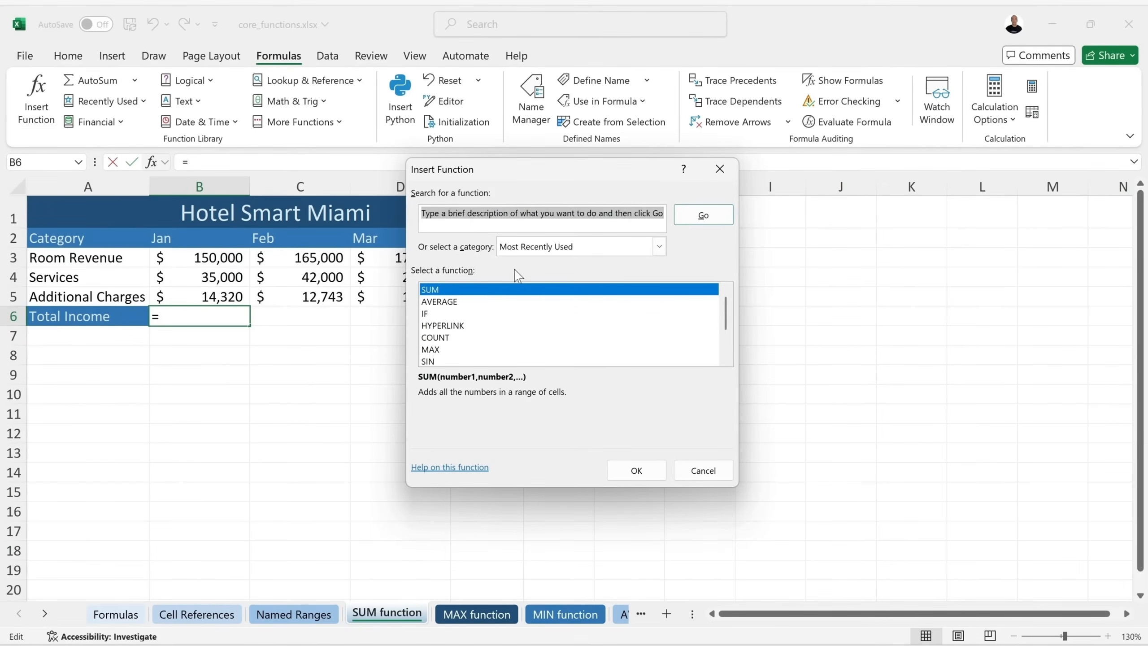
drag(550, 174, 541, 207)
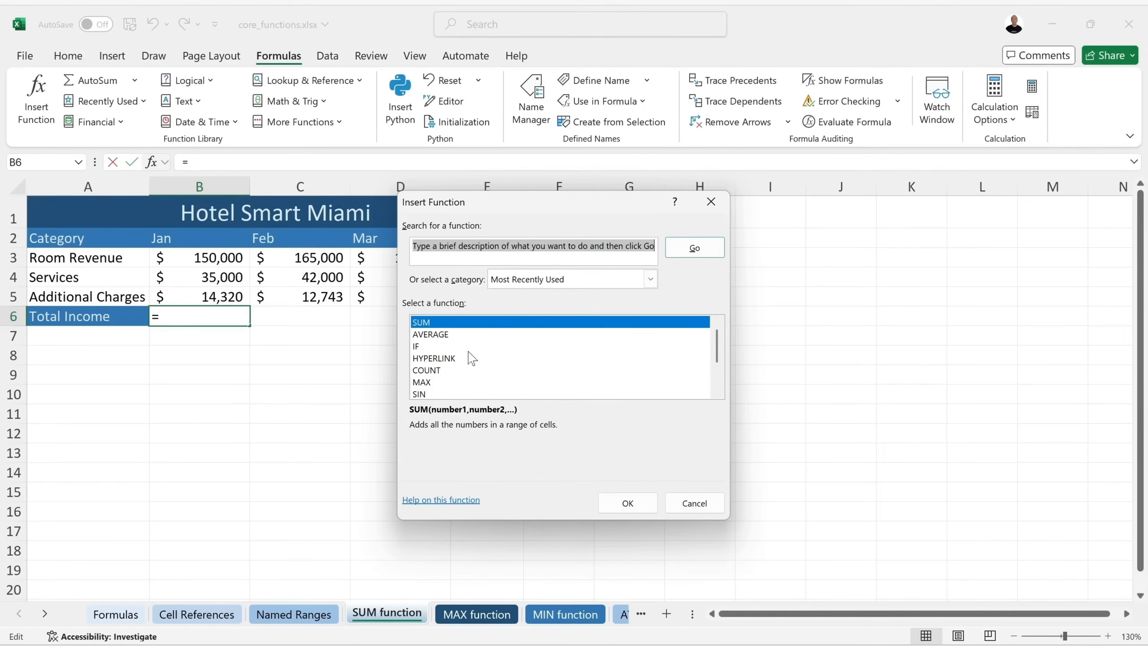
mouse_move(720, 351)
mouse_down()
mouse_move(719, 375)
mouse_move(723, 339)
mouse_up()
click(650, 279)
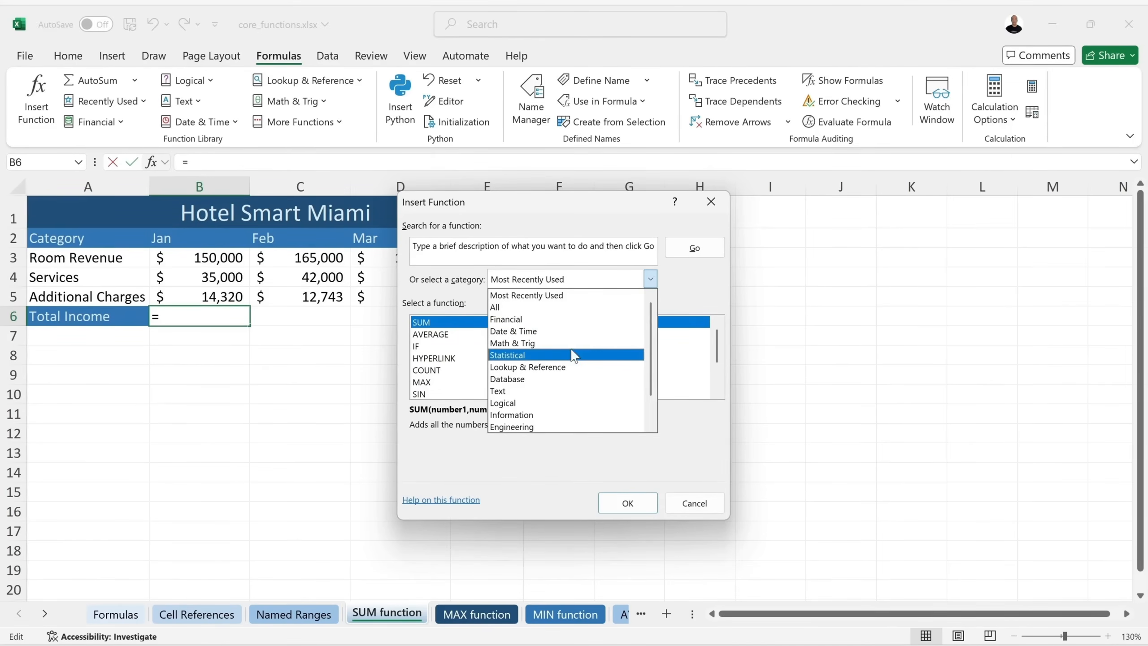
click(700, 285)
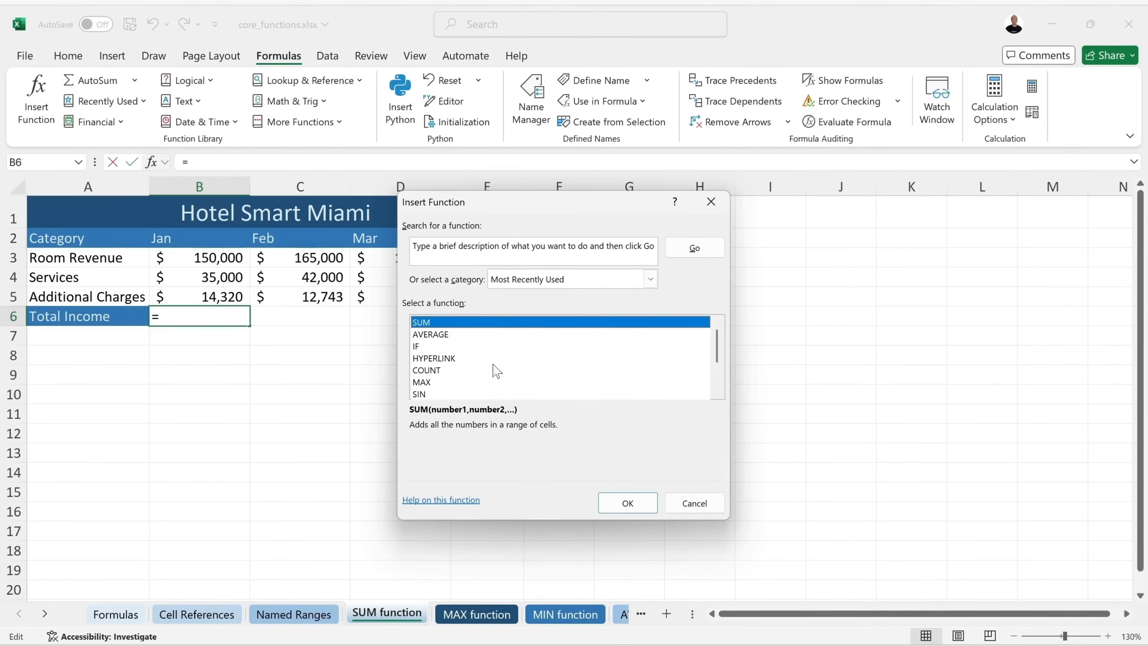
click(628, 503)
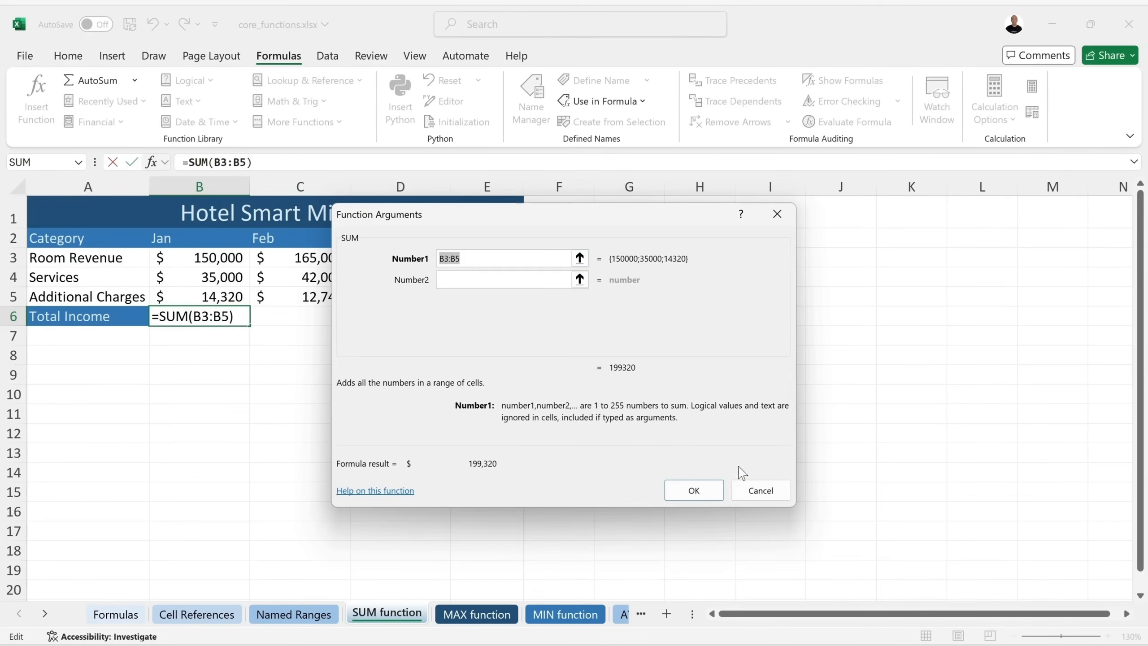
click(755, 491)
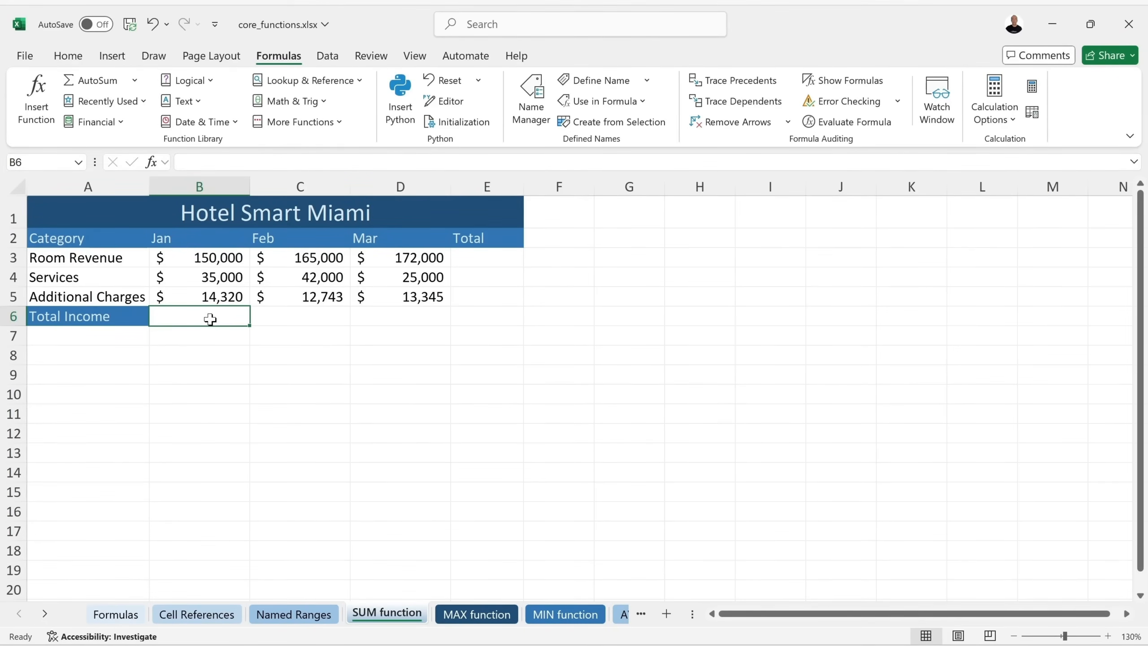
AutoSum January's total in B6 and fill it across to D6 ($219,743, $210,345).
click(96, 80)
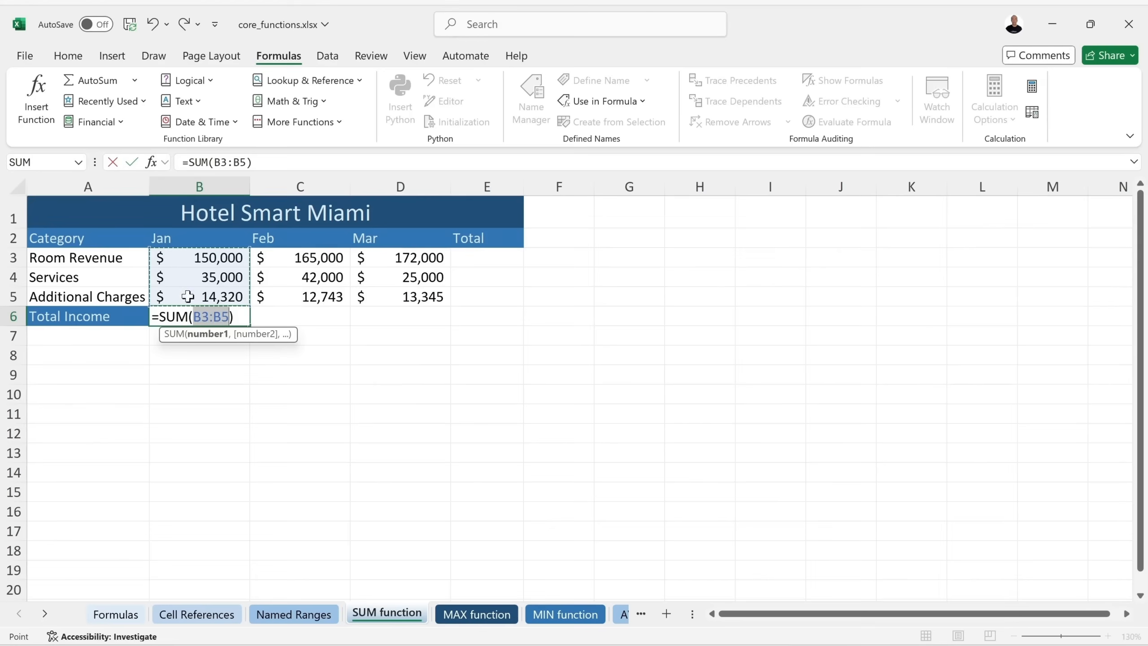
key(Return)
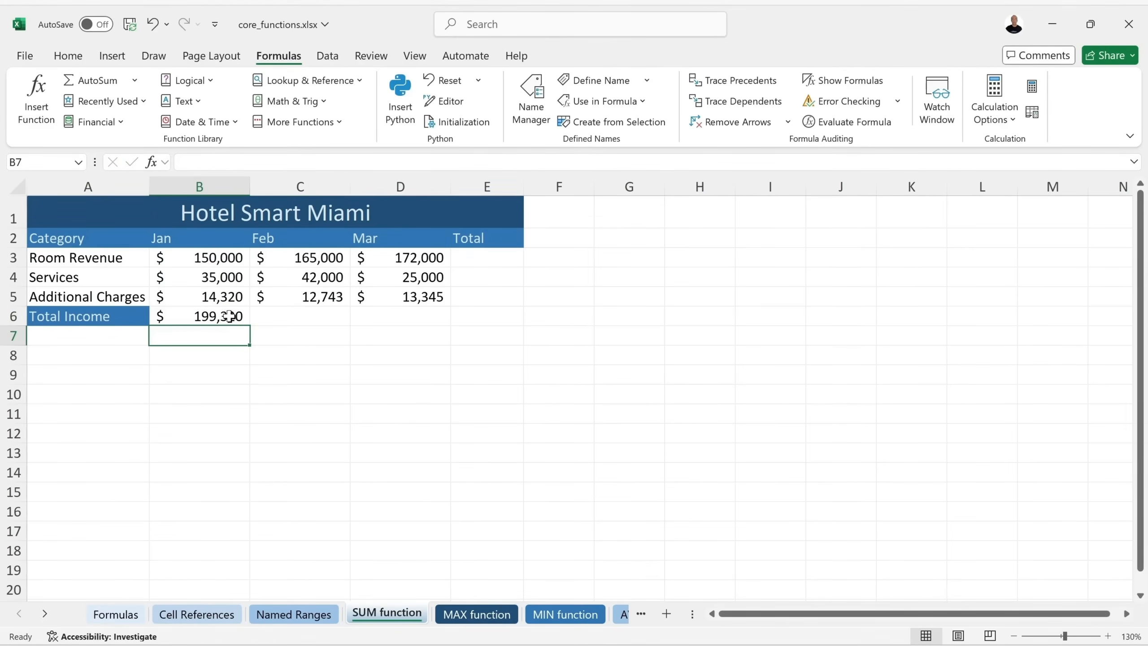
click(229, 316)
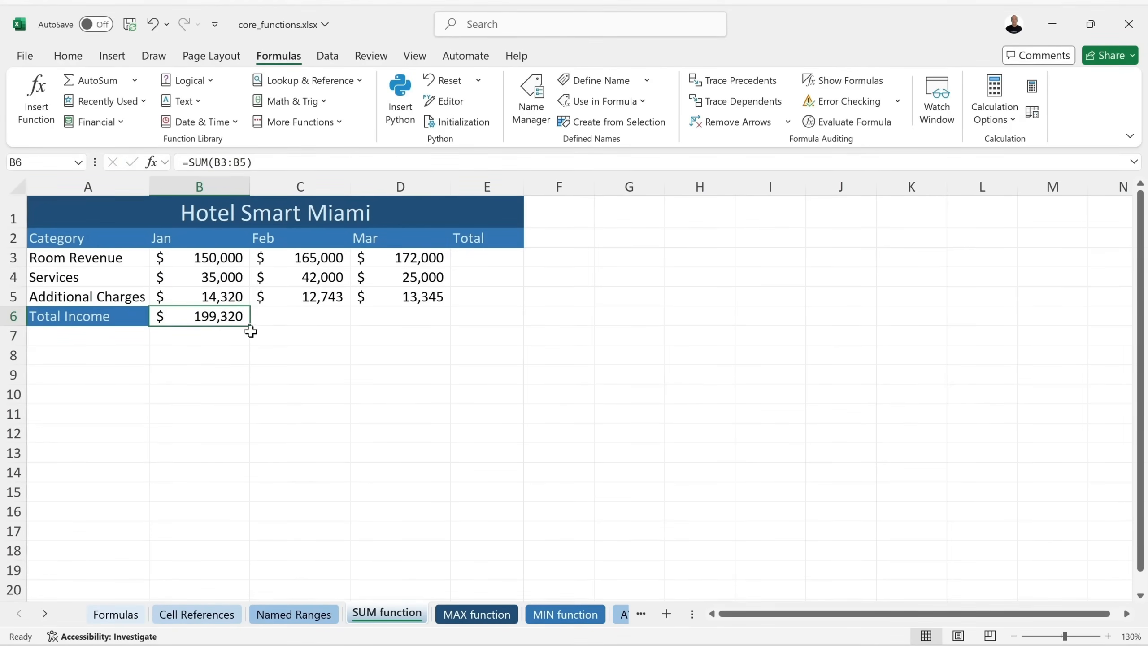
drag(251, 327, 441, 323)
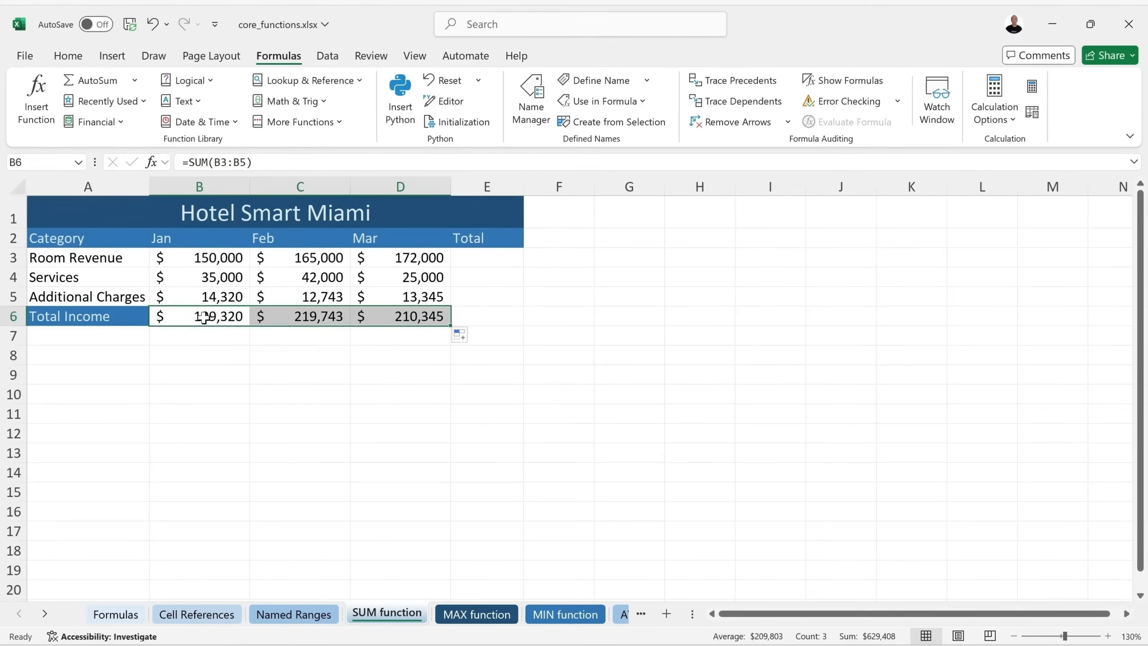
Try AutoSum row totals in E3:E6 ($487,000 in E3), then undo them and clear E3.
click(470, 260)
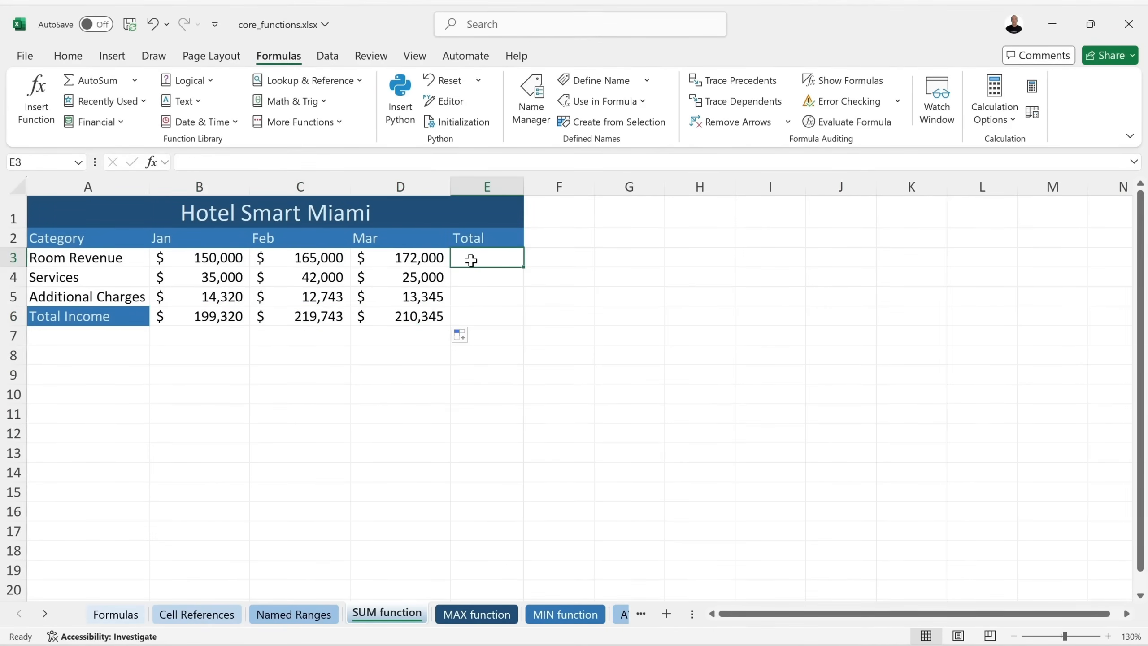
click(93, 82)
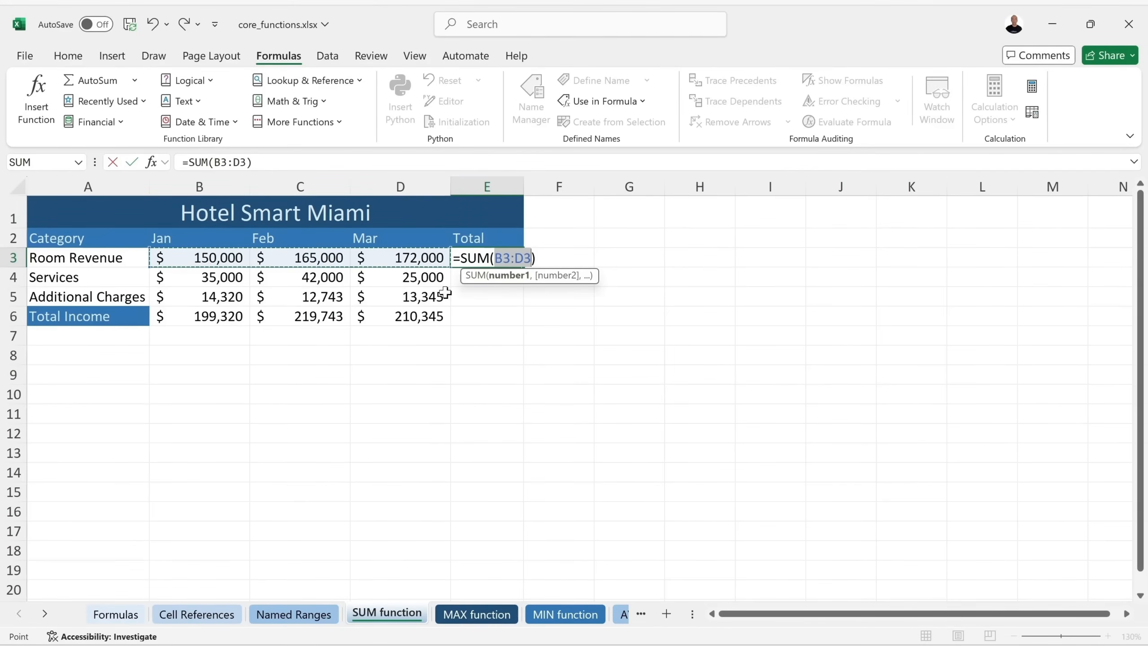
key(Return)
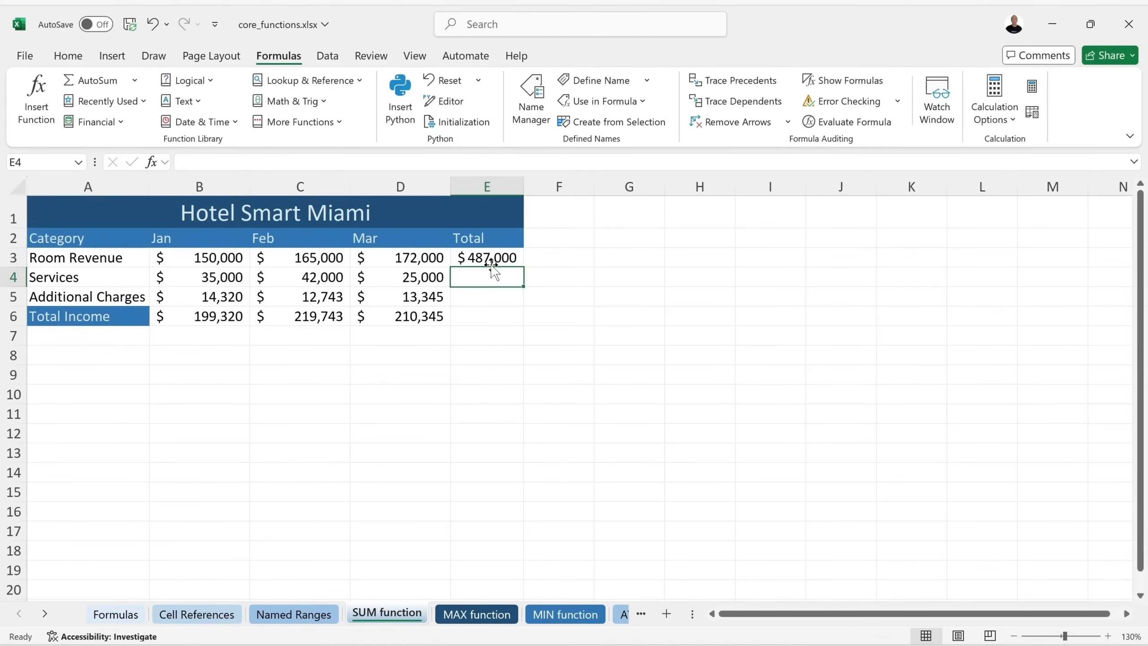
drag(490, 277, 488, 314)
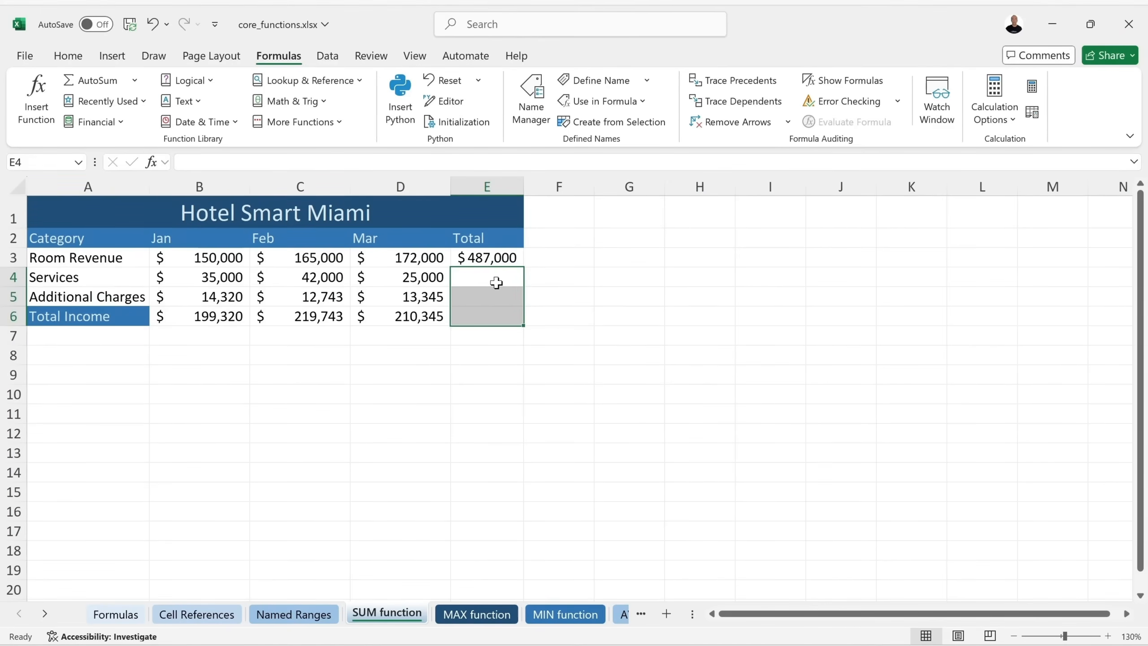
click(83, 82)
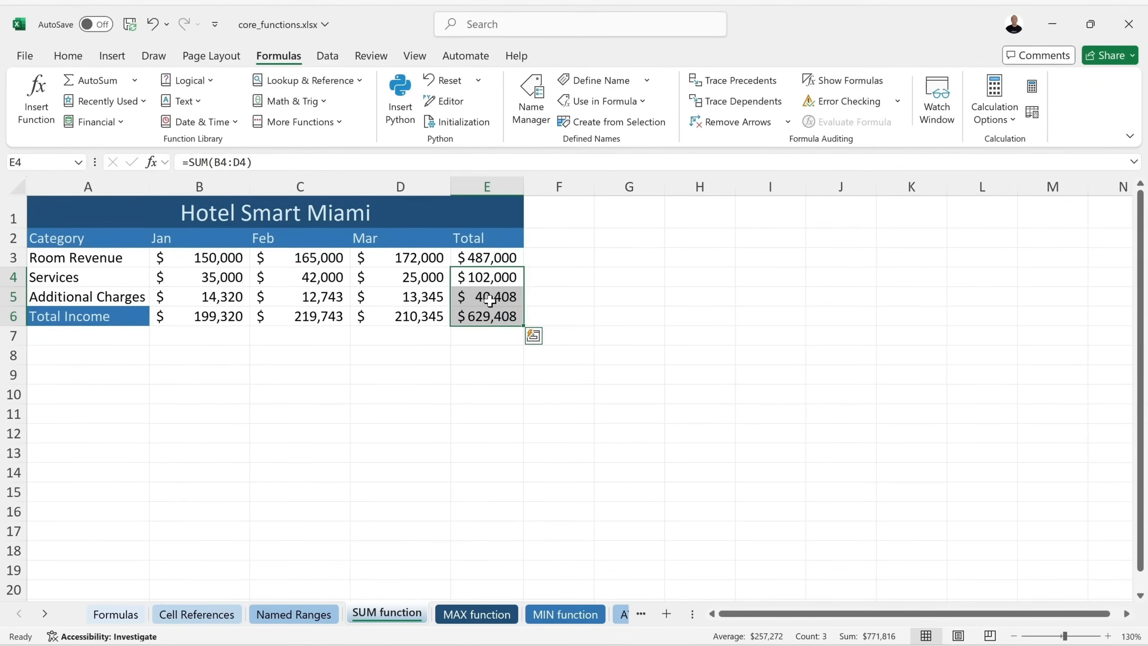
key(ctrl+z)
click(487, 277)
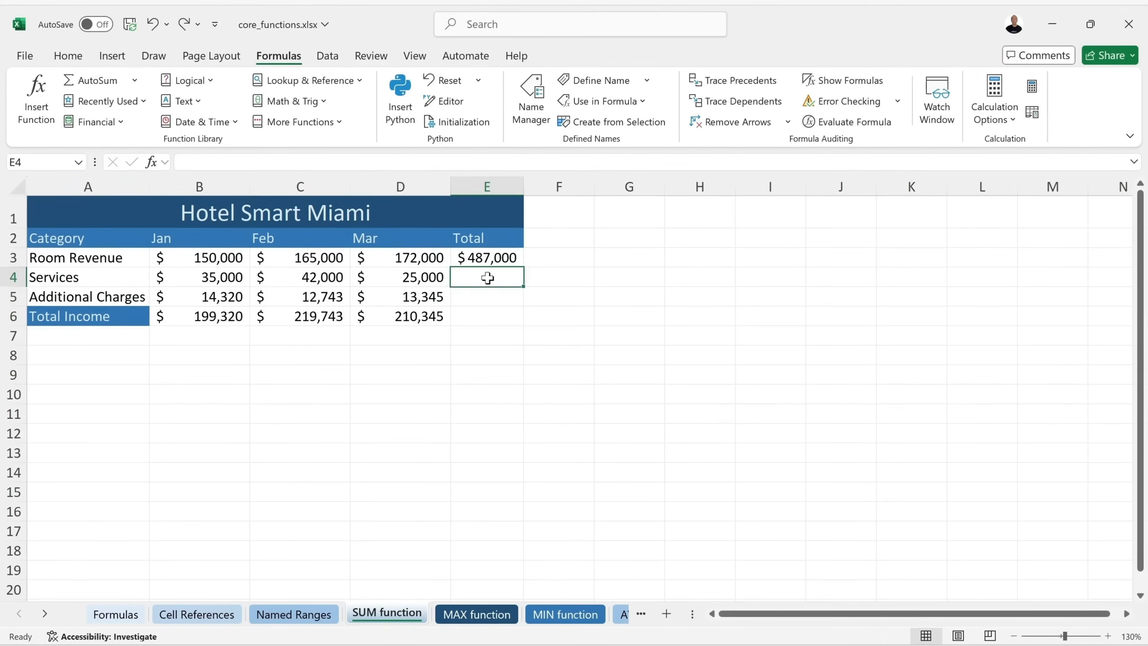
click(512, 254)
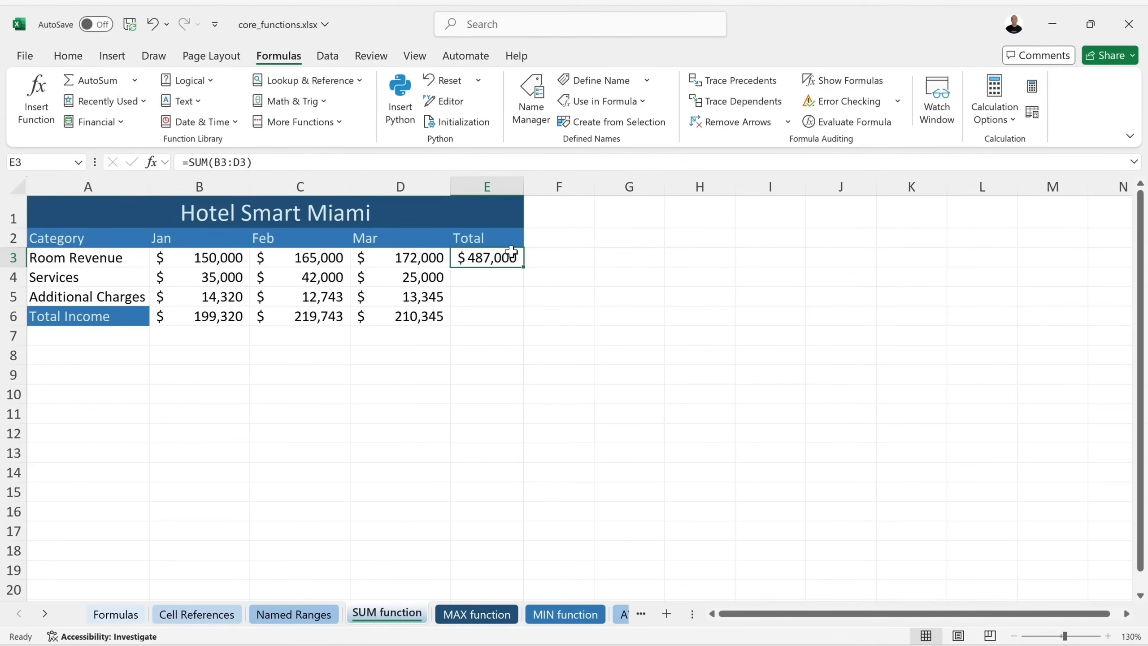
key(BackSpace)
key(Return)
click(467, 258)
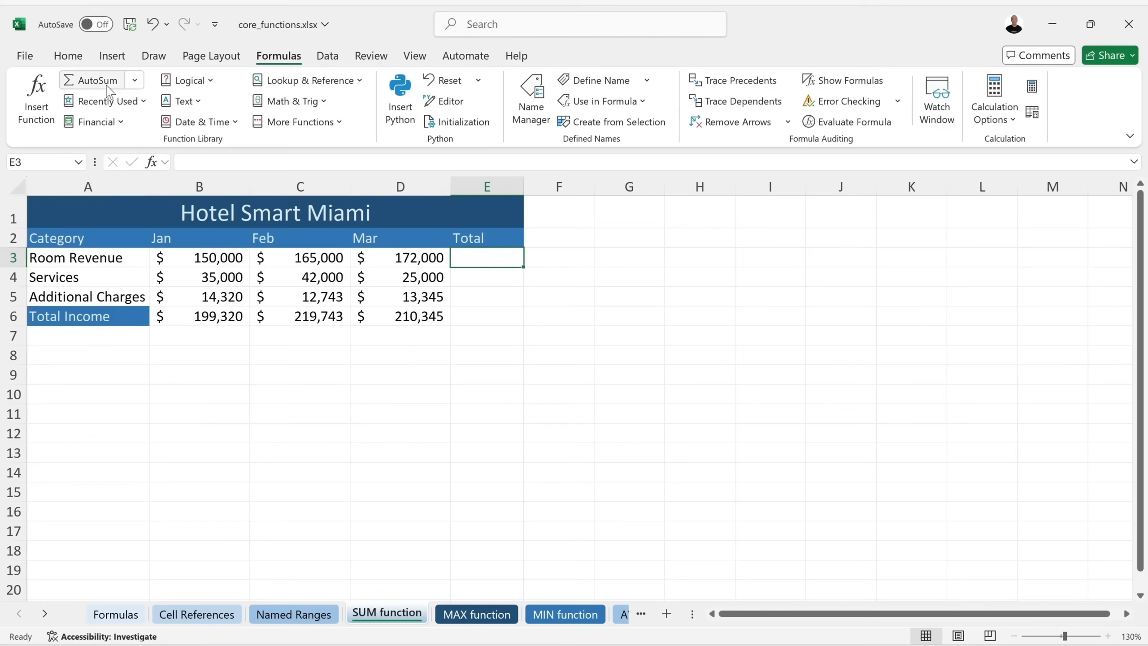
Insert =AVERAGE(B3:D3) in E3 from the AutoSum list, then clear it.
click(135, 81)
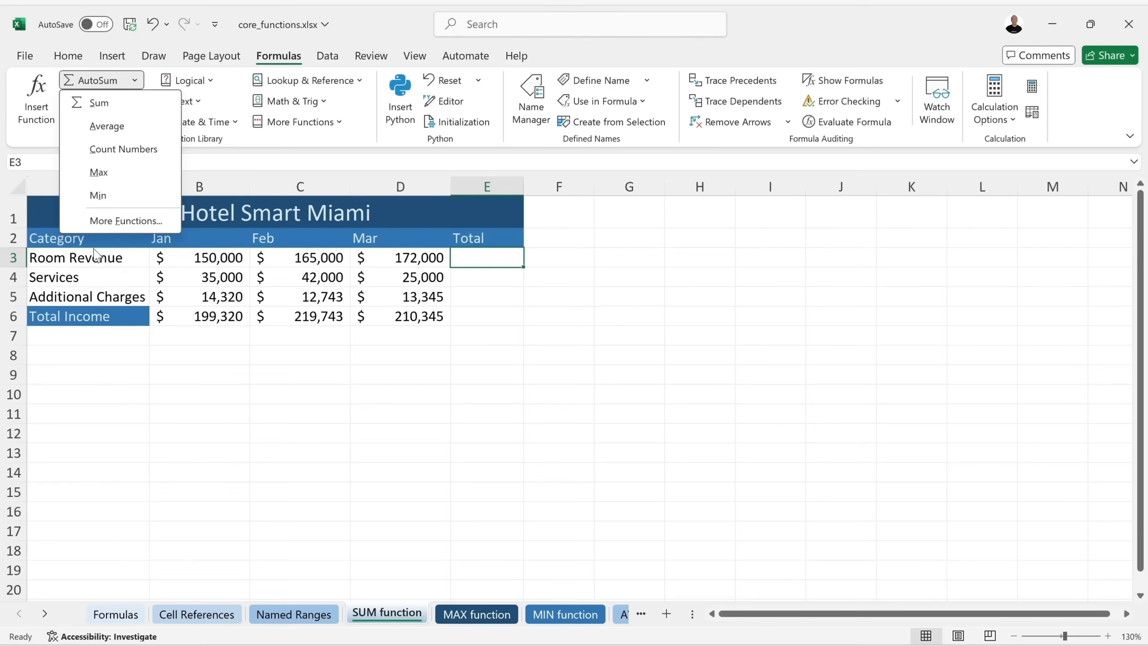
click(93, 128)
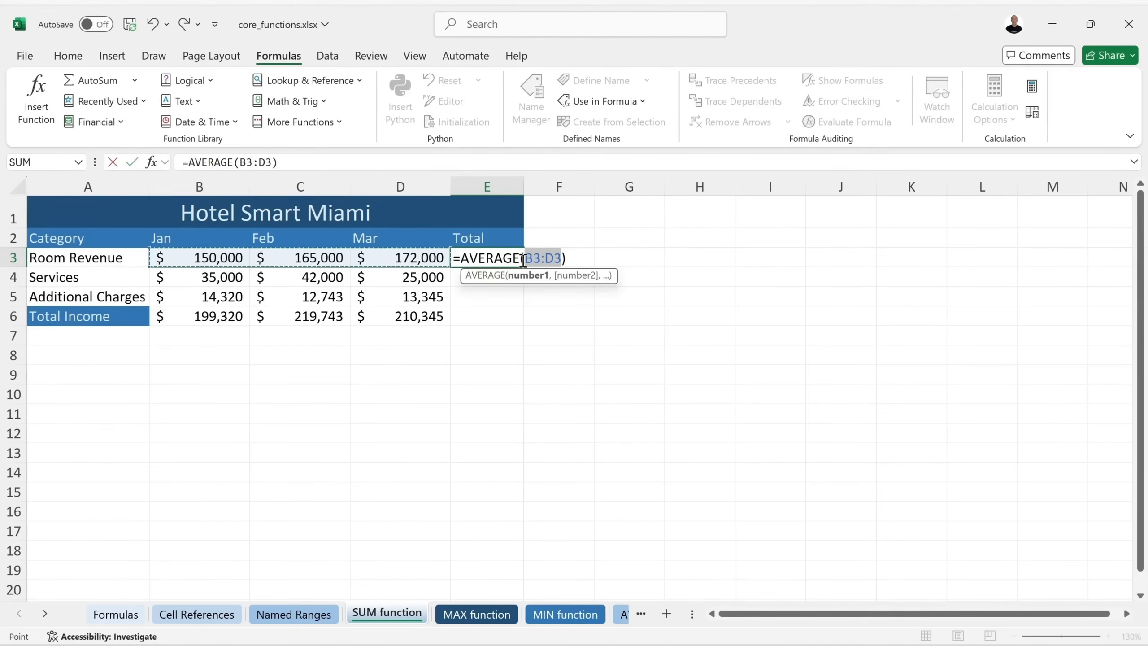
key(Return)
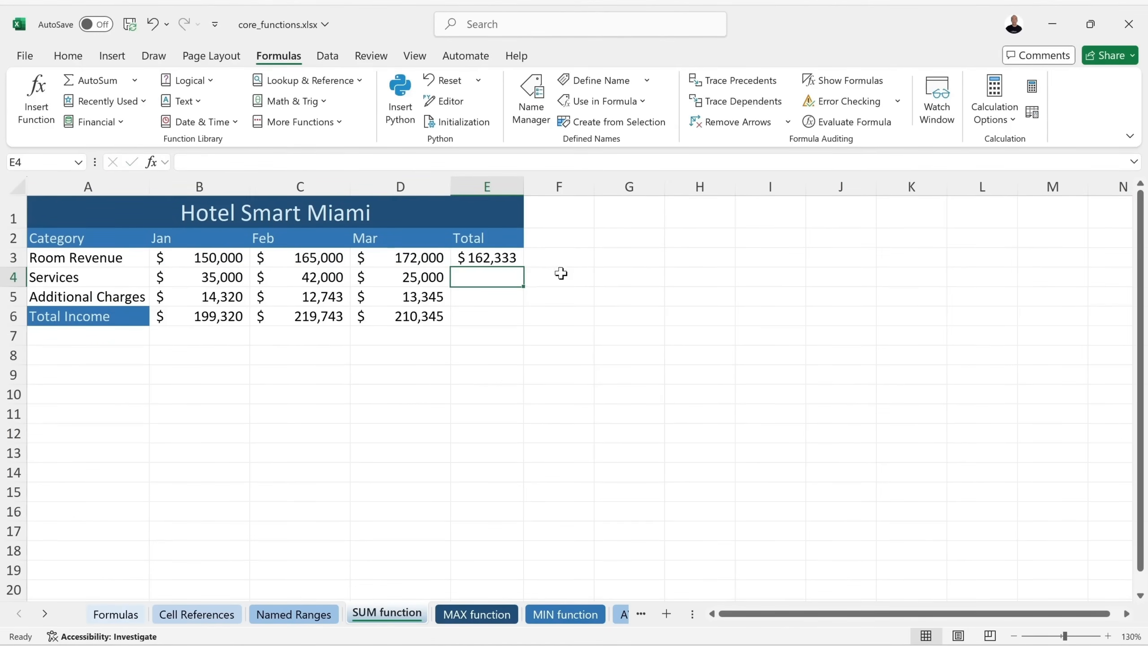
click(502, 261)
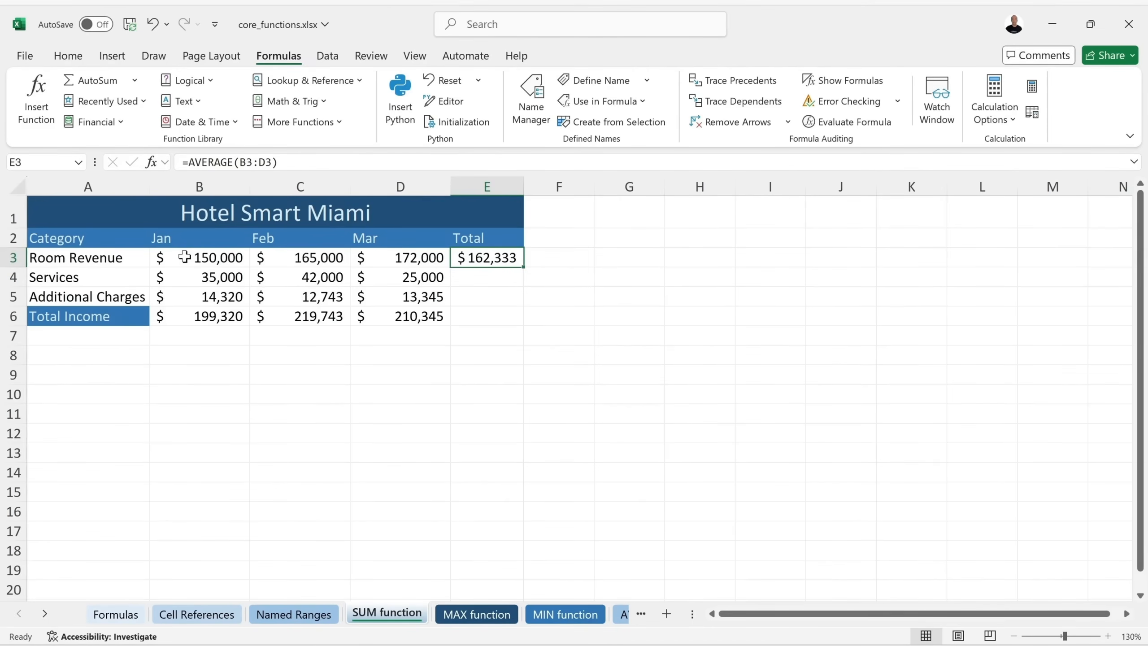
double_click(490, 261)
key(Return)
click(489, 261)
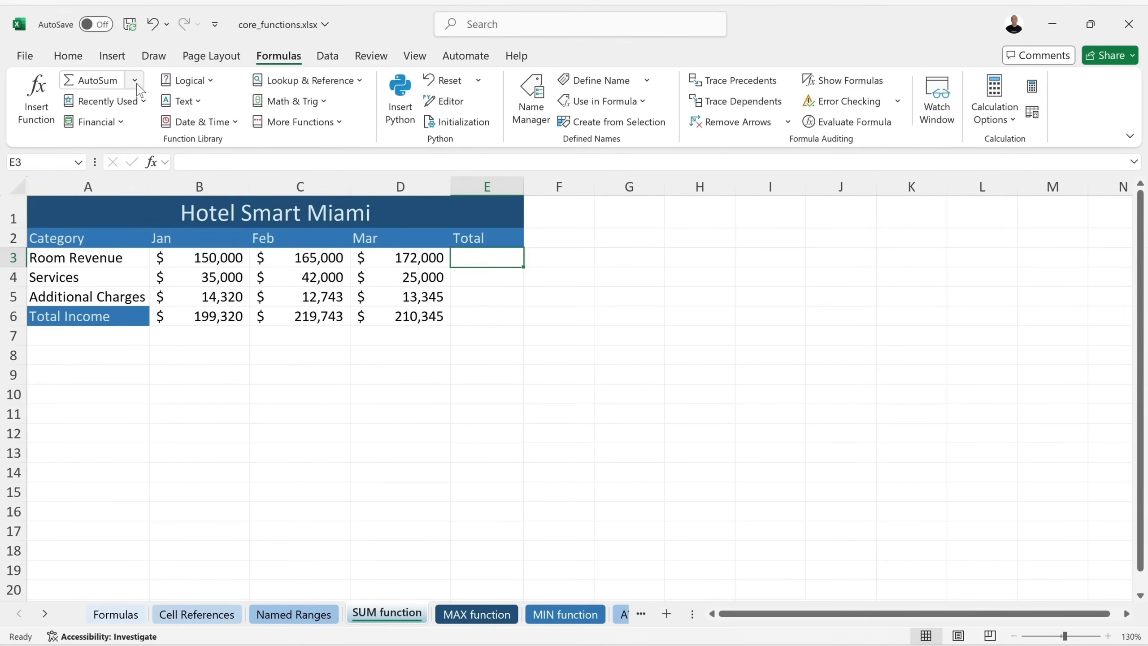
Insert =MAX(B3:D3) ($172,000) in E3, delete it, and select E3:E6.
click(135, 82)
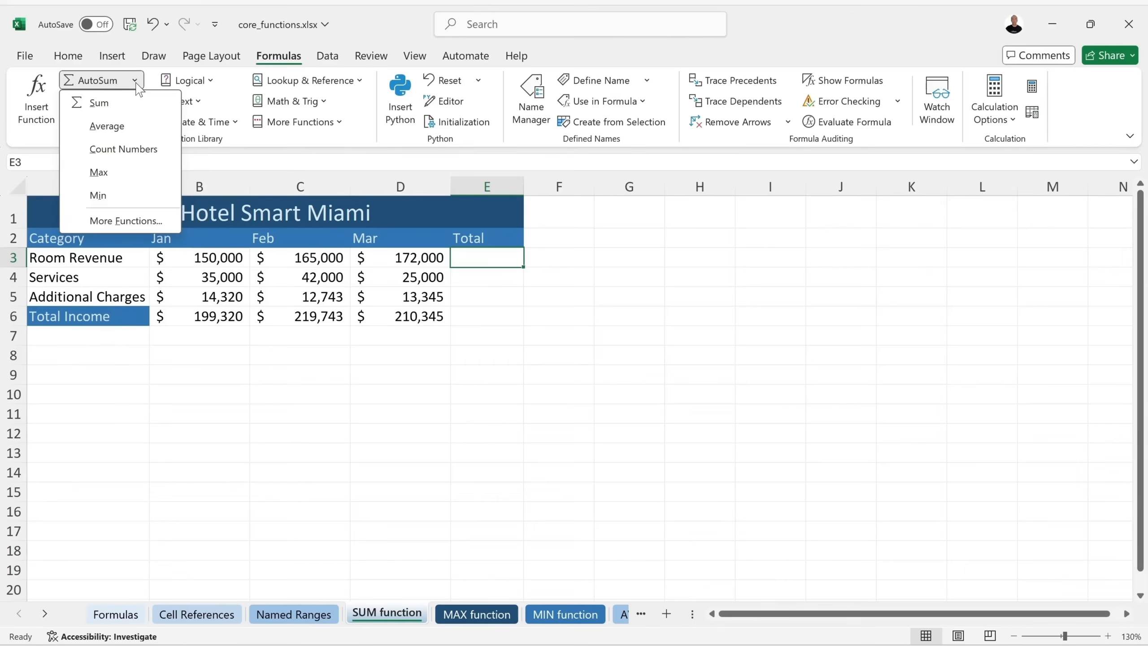
click(120, 179)
key(Return)
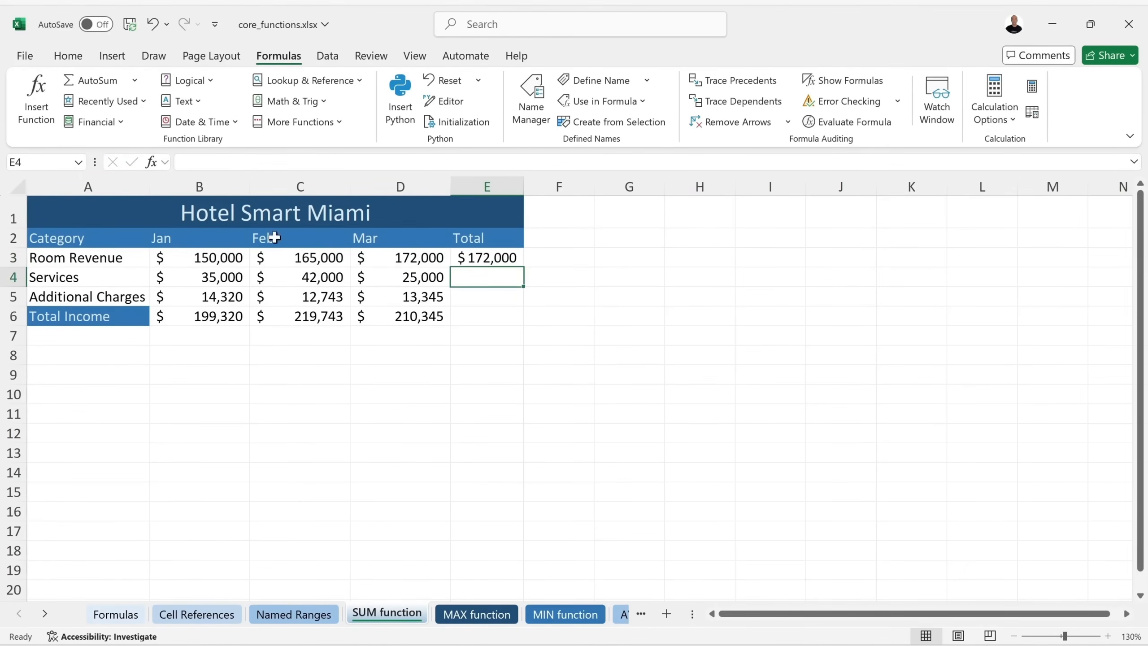
key(Up)
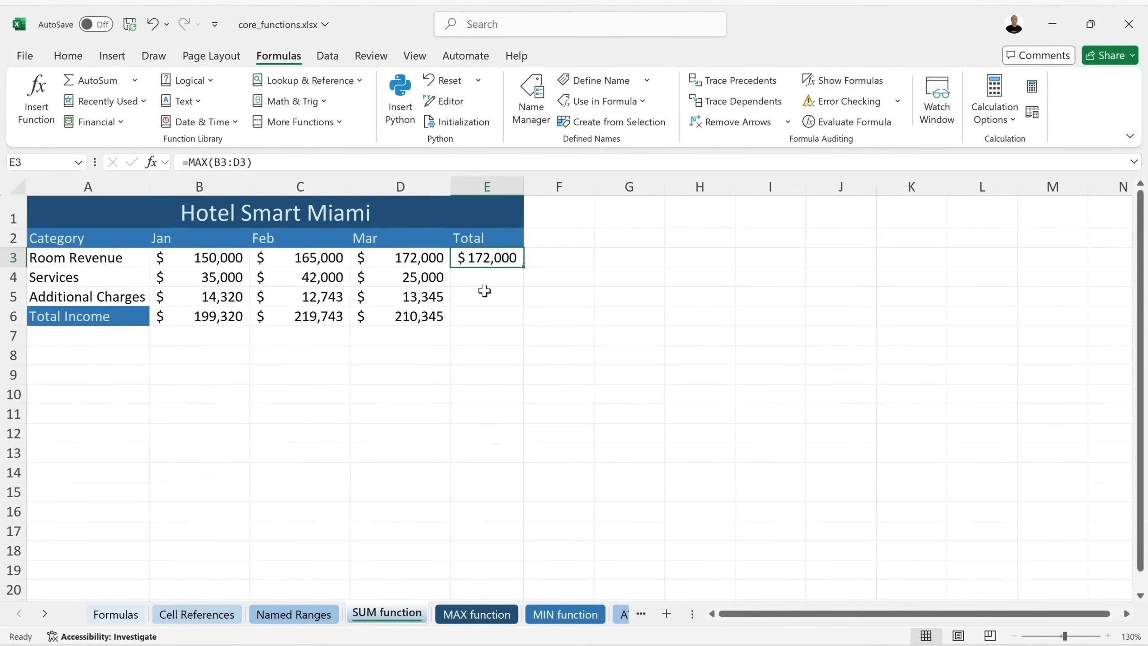
key(BackSpace)
key(Return)
drag(485, 260, 480, 316)
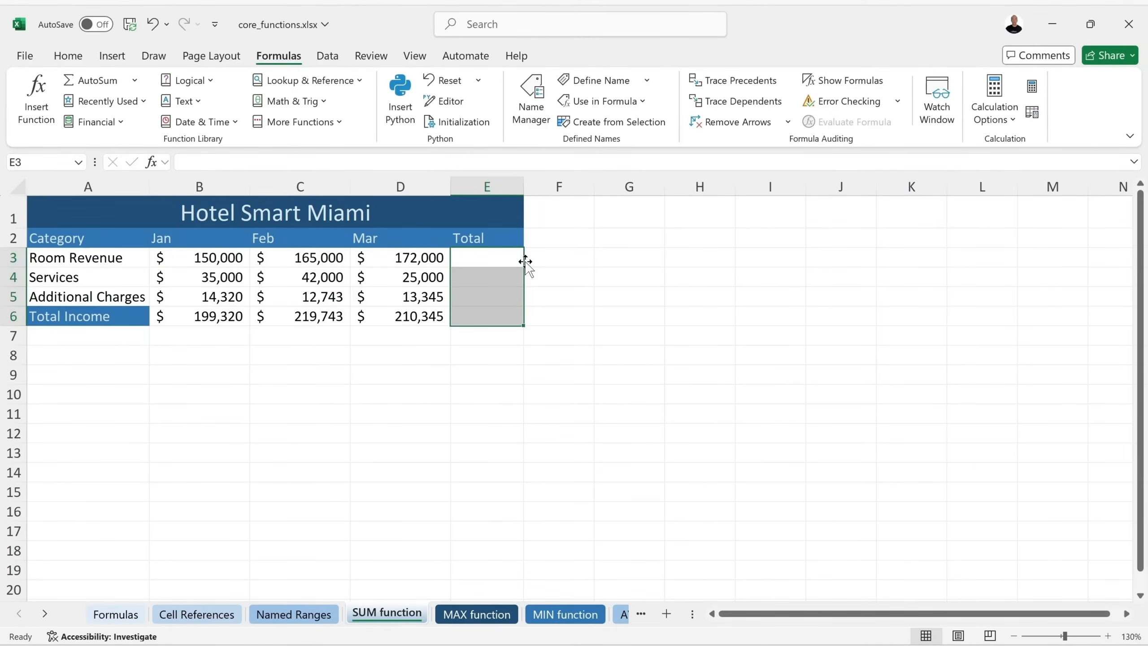
Fill E3:E6 with AutoSum row totals and save the workbook.
click(95, 81)
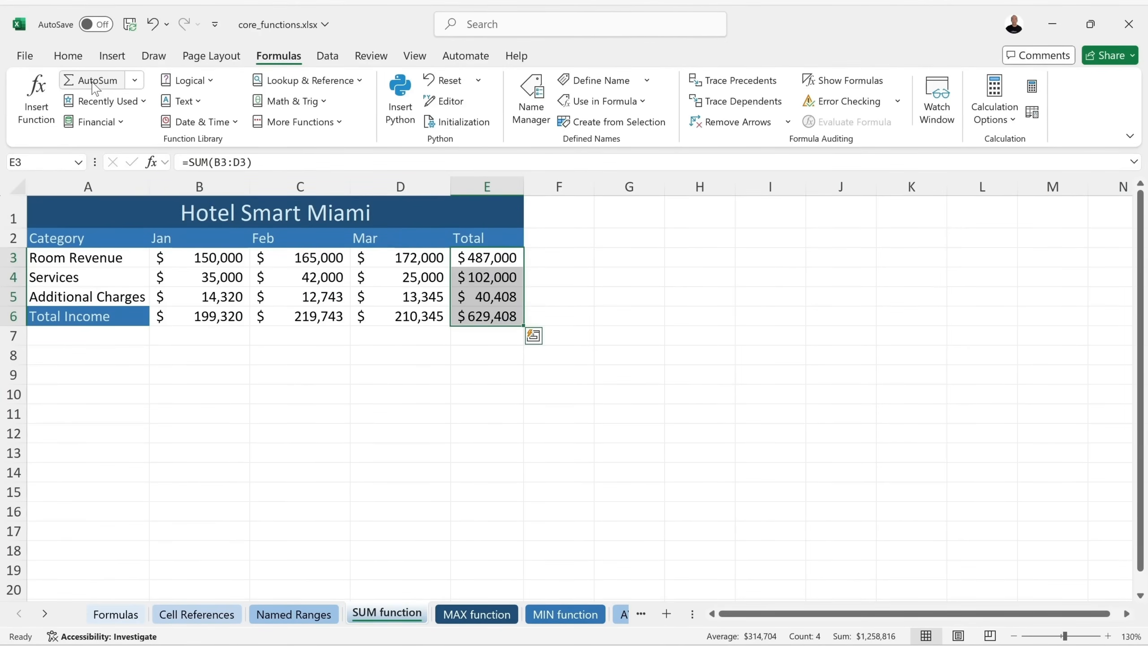
click(484, 334)
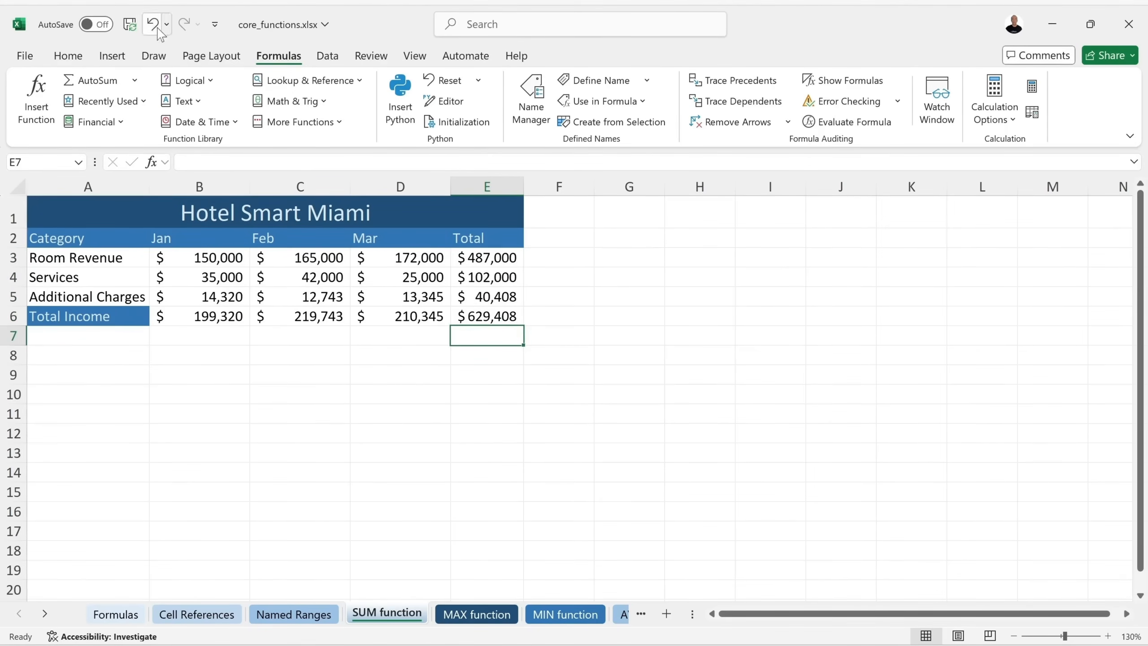
click(130, 25)
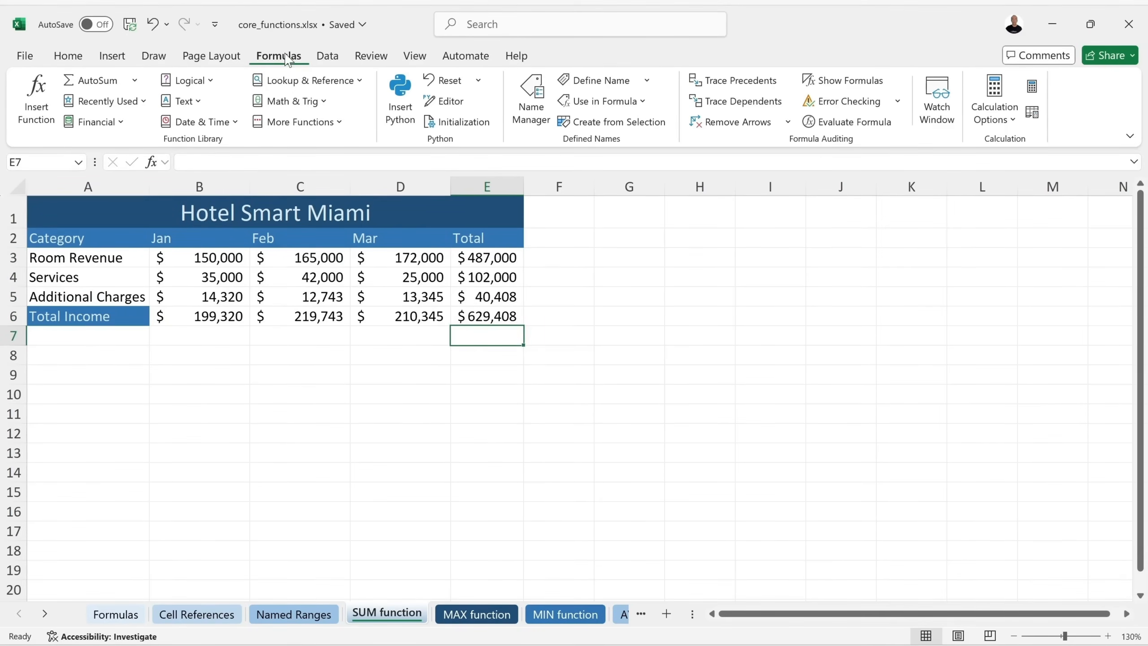
Review the defined names in Name Manager, save again, and go to the MAX function sheet.
click(533, 101)
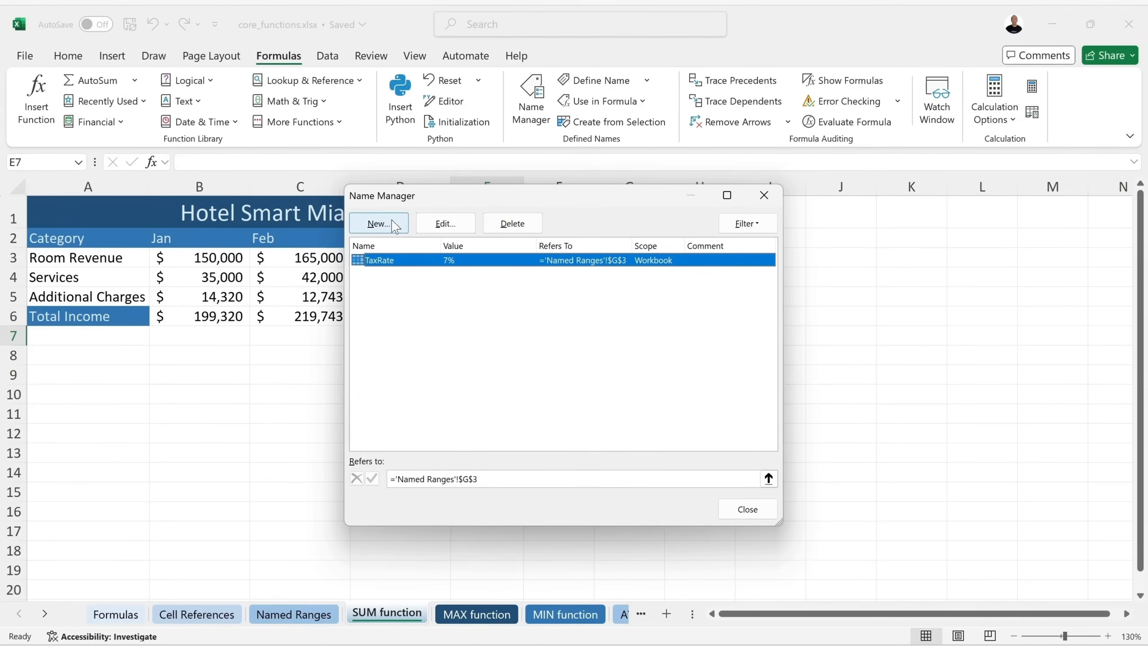
click(756, 510)
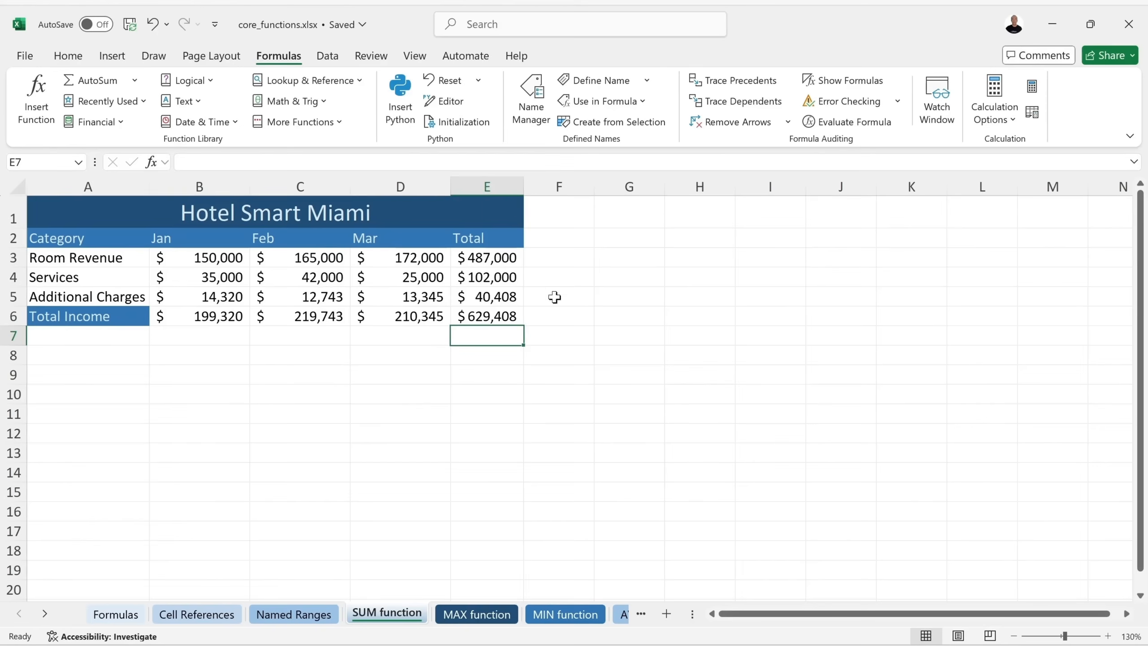
click(500, 321)
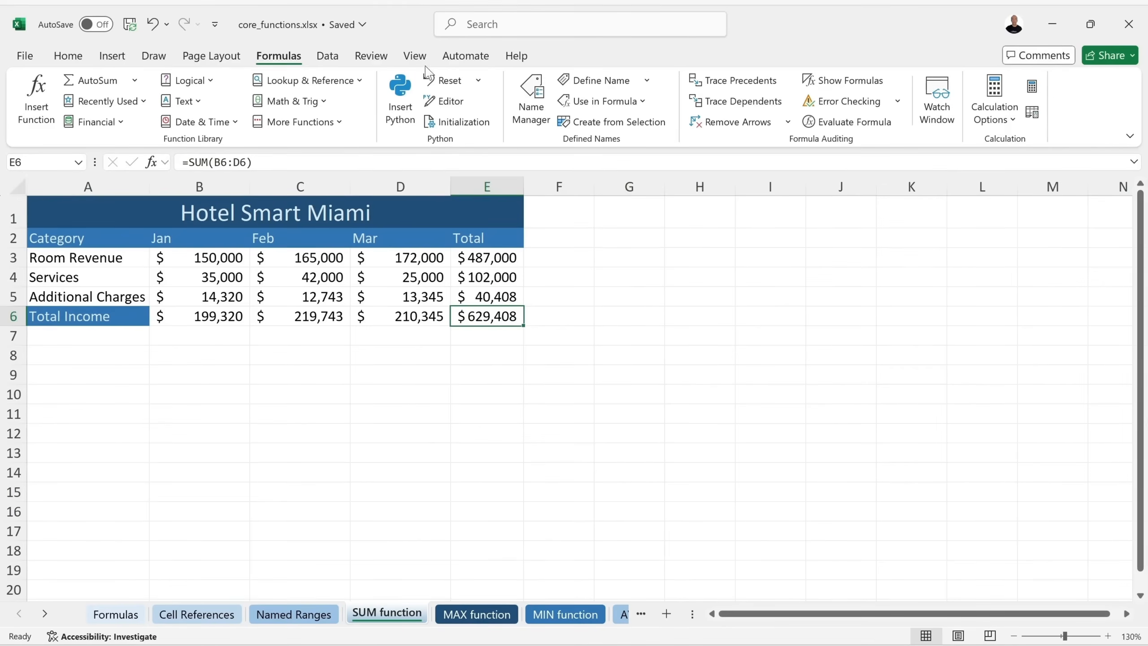
click(529, 99)
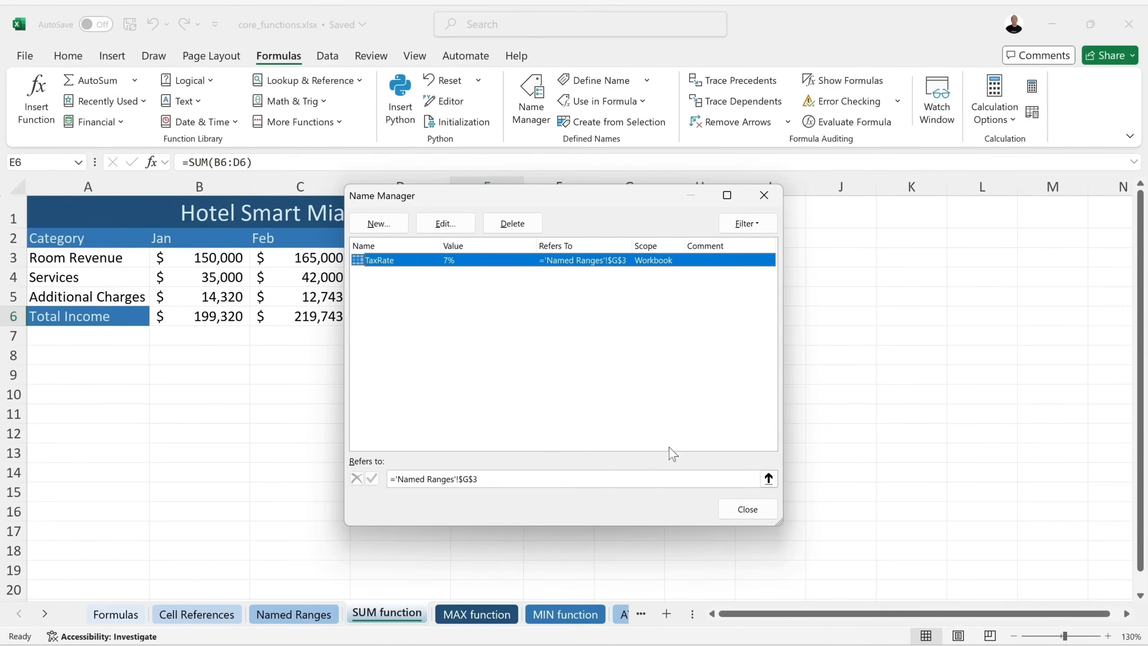
click(747, 509)
key(ctrl+s)
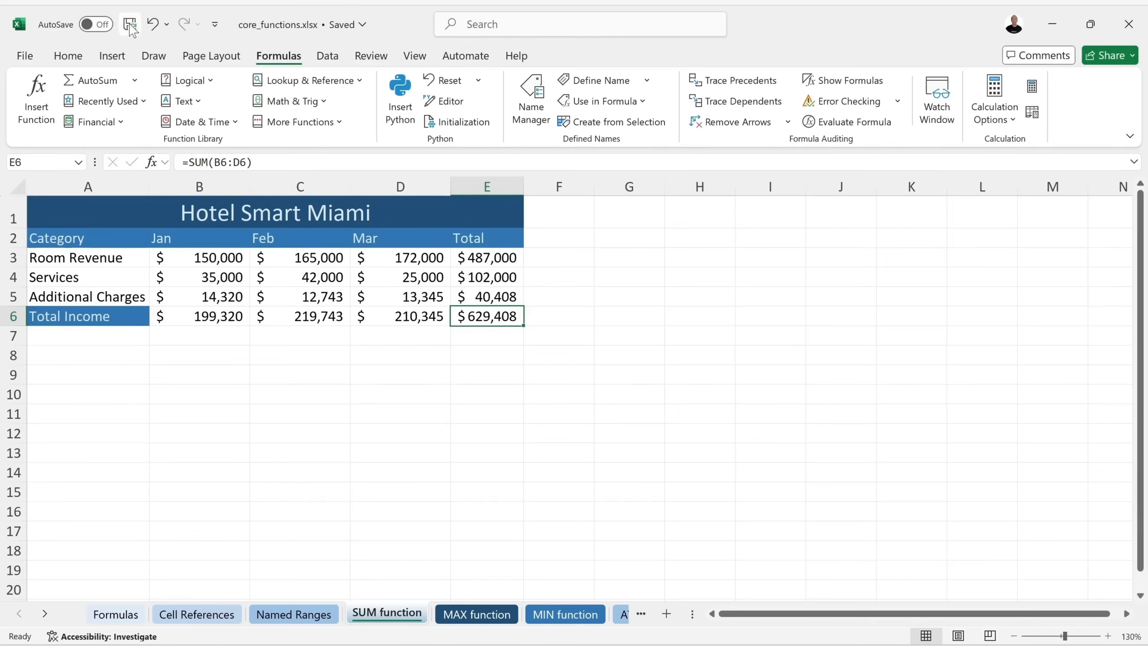
key(ctrl+Page_Down)
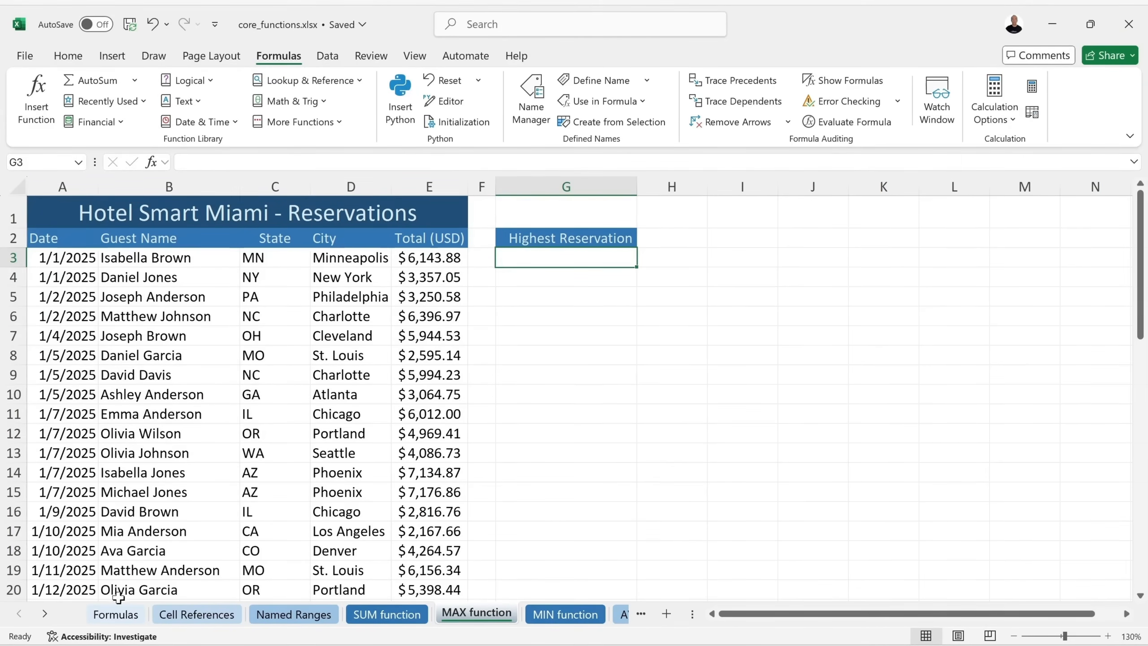
click(45, 616)
click(45, 615)
click(46, 616)
click(45, 615)
click(45, 615)
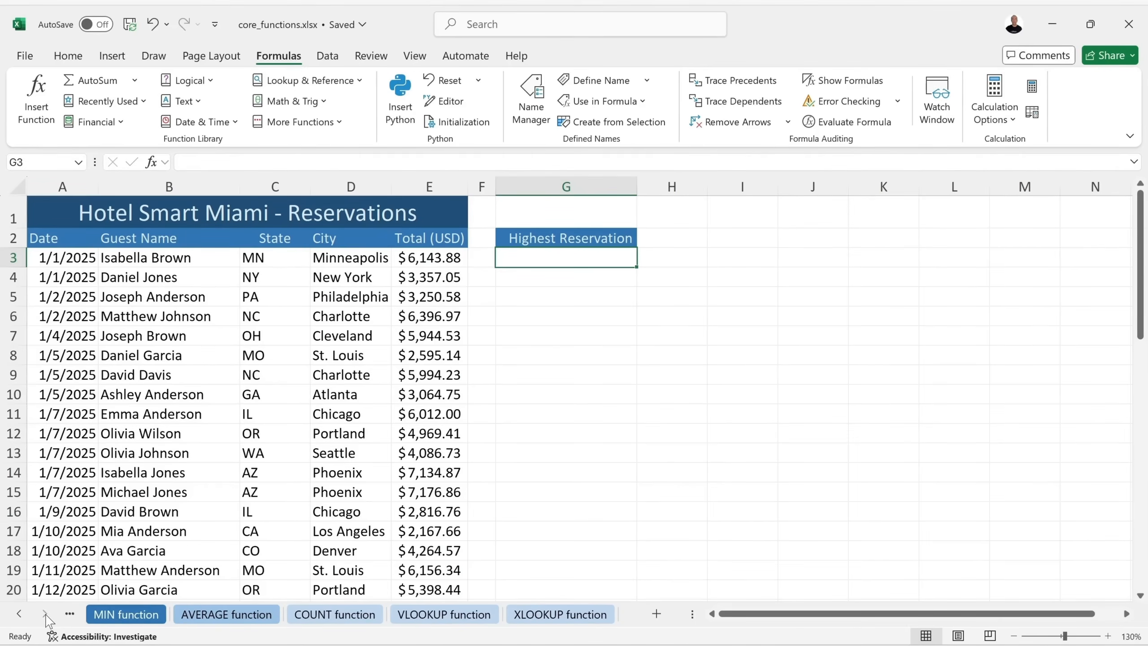
click(18, 615)
click(18, 614)
click(18, 614)
click(18, 615)
click(18, 614)
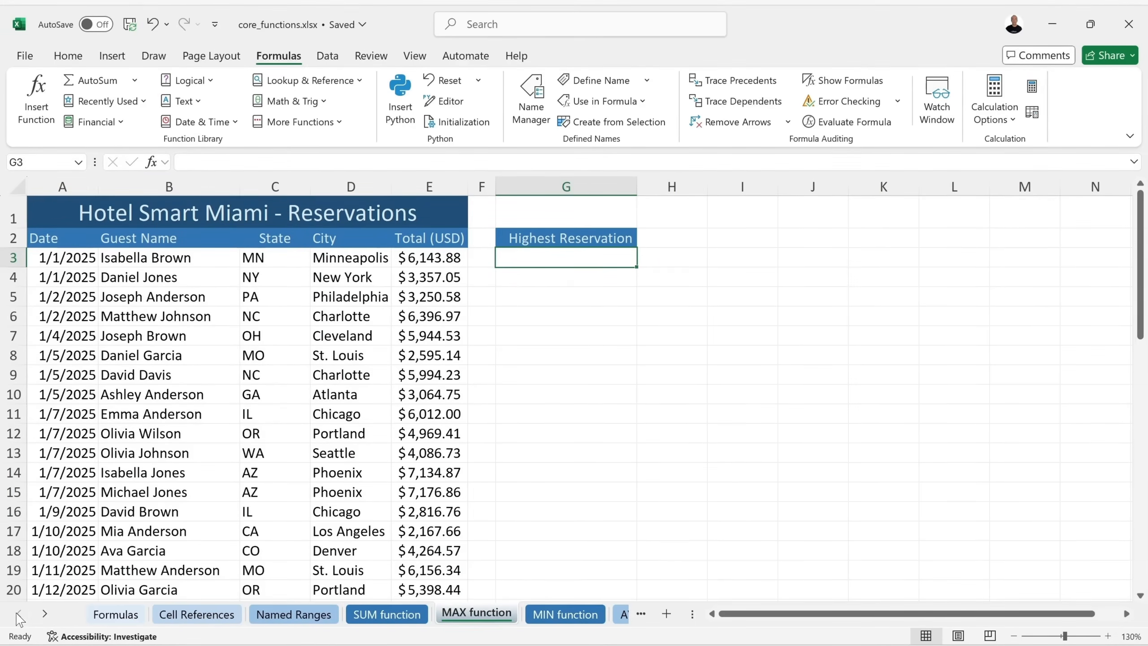
click(41, 615)
click(41, 615)
click(41, 614)
click(20, 614)
click(20, 613)
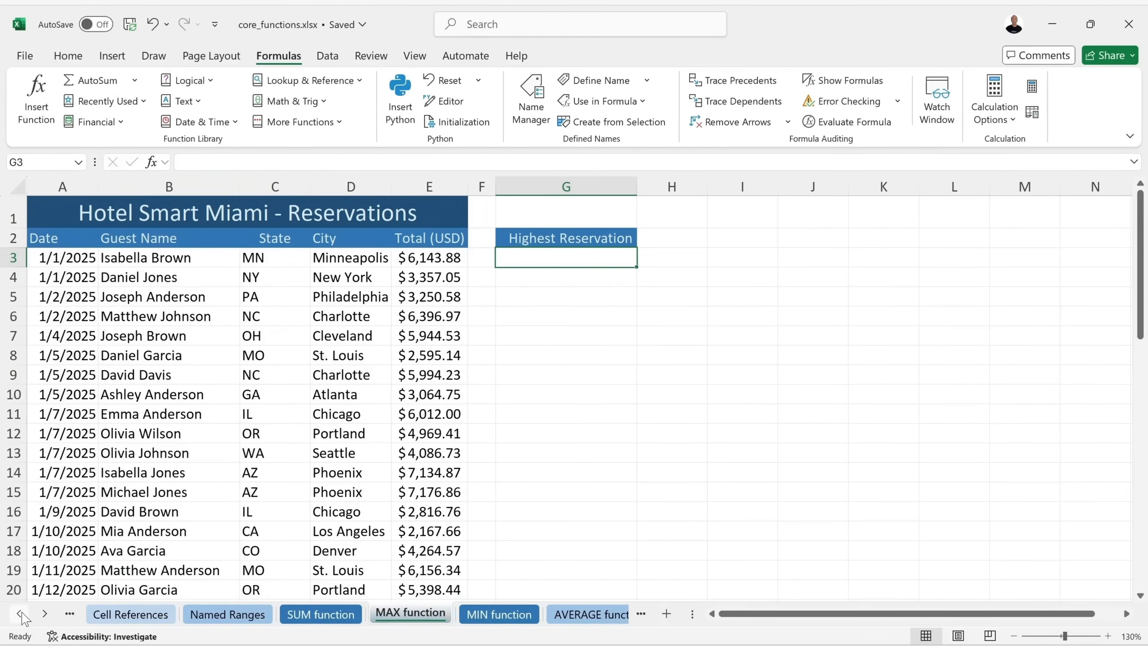
click(45, 614)
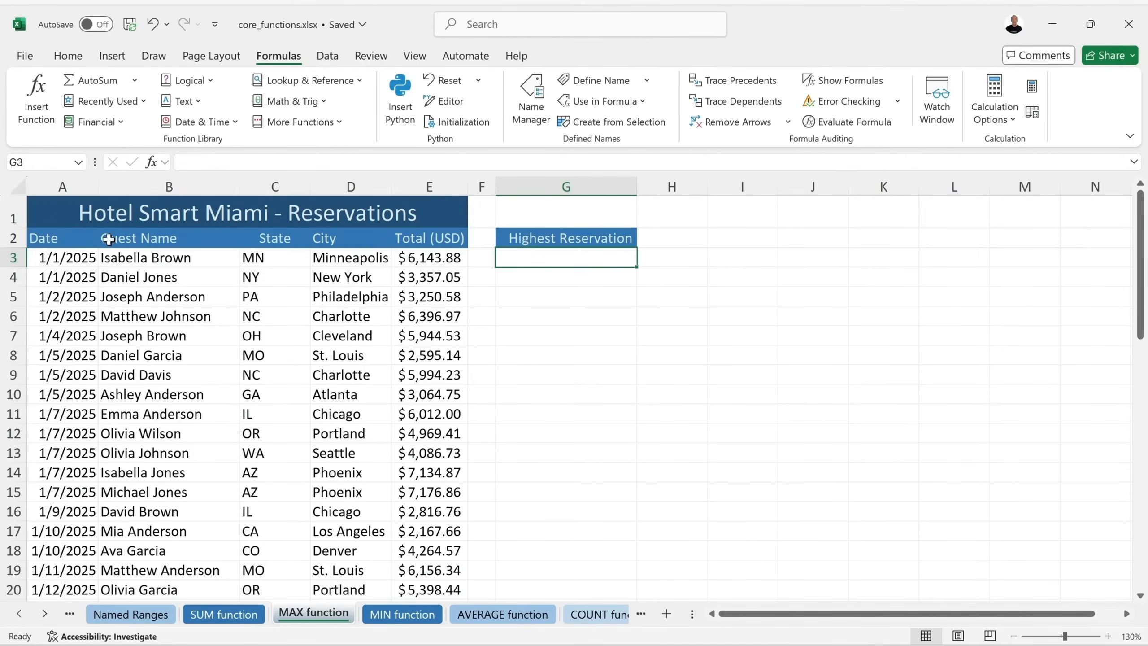
click(65, 238)
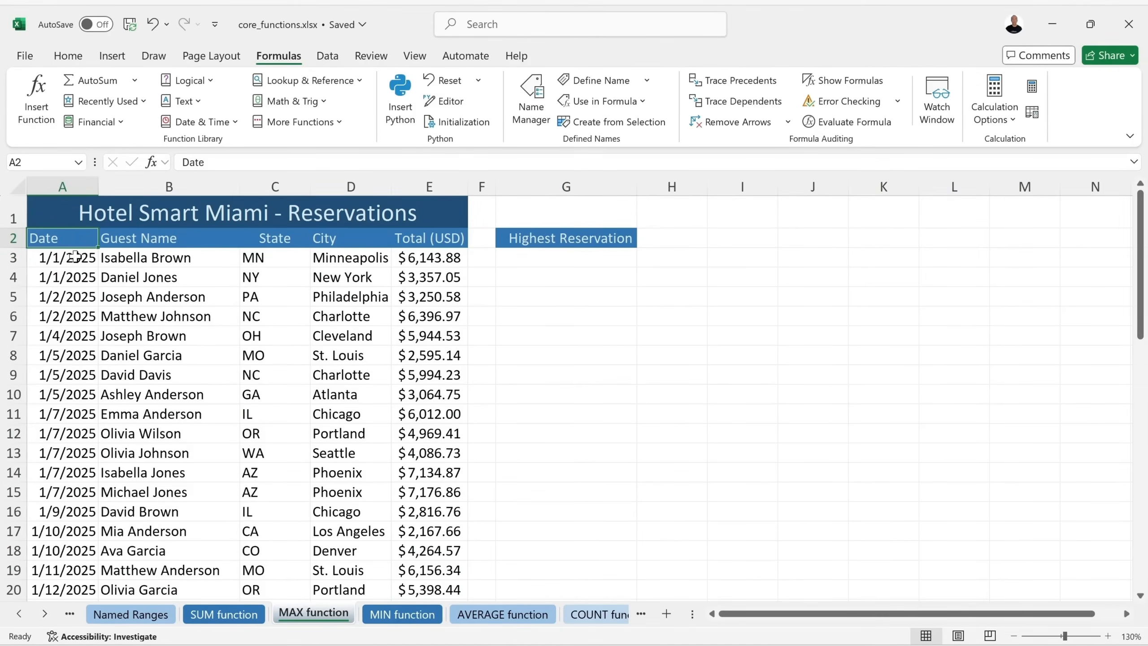
click(165, 239)
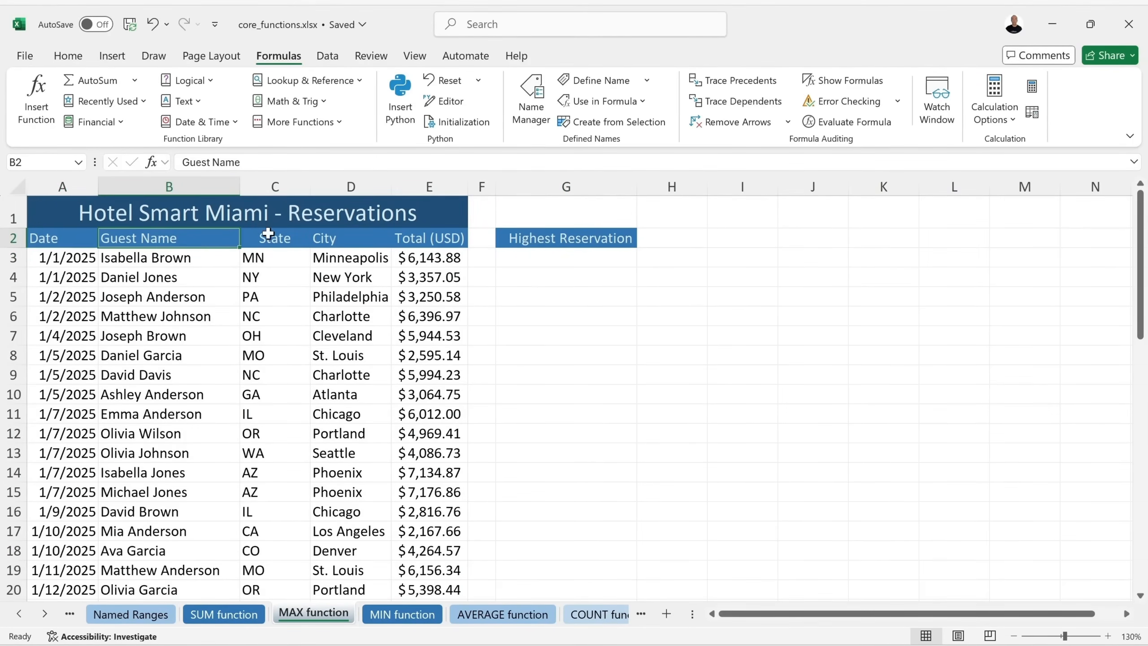
click(275, 235)
click(353, 240)
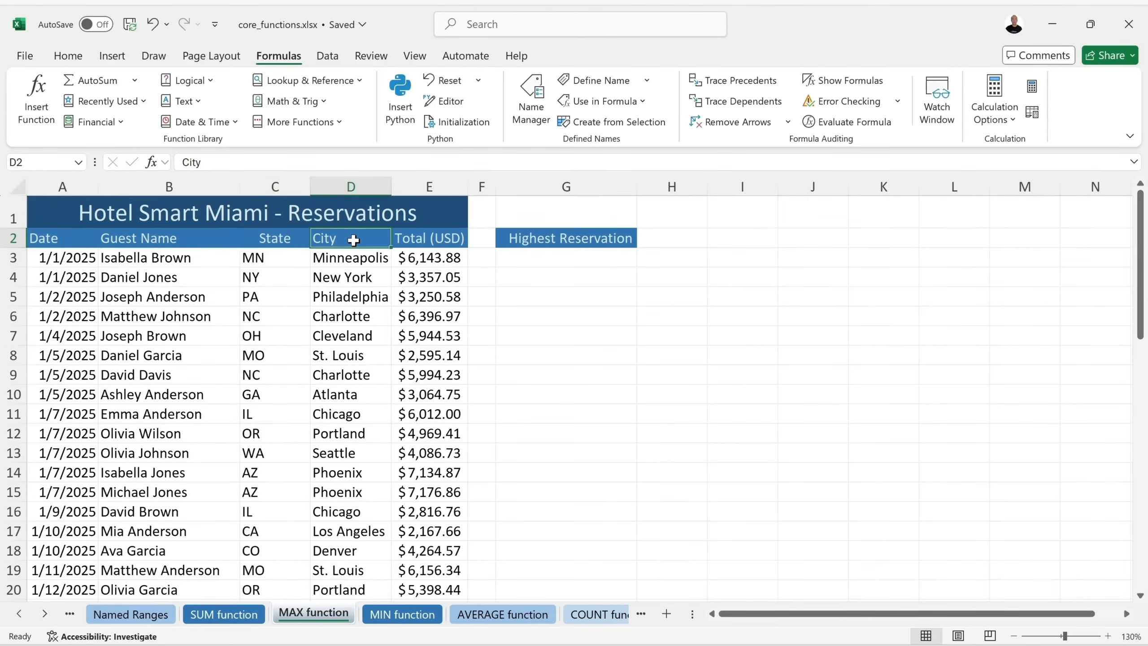
click(417, 247)
click(430, 261)
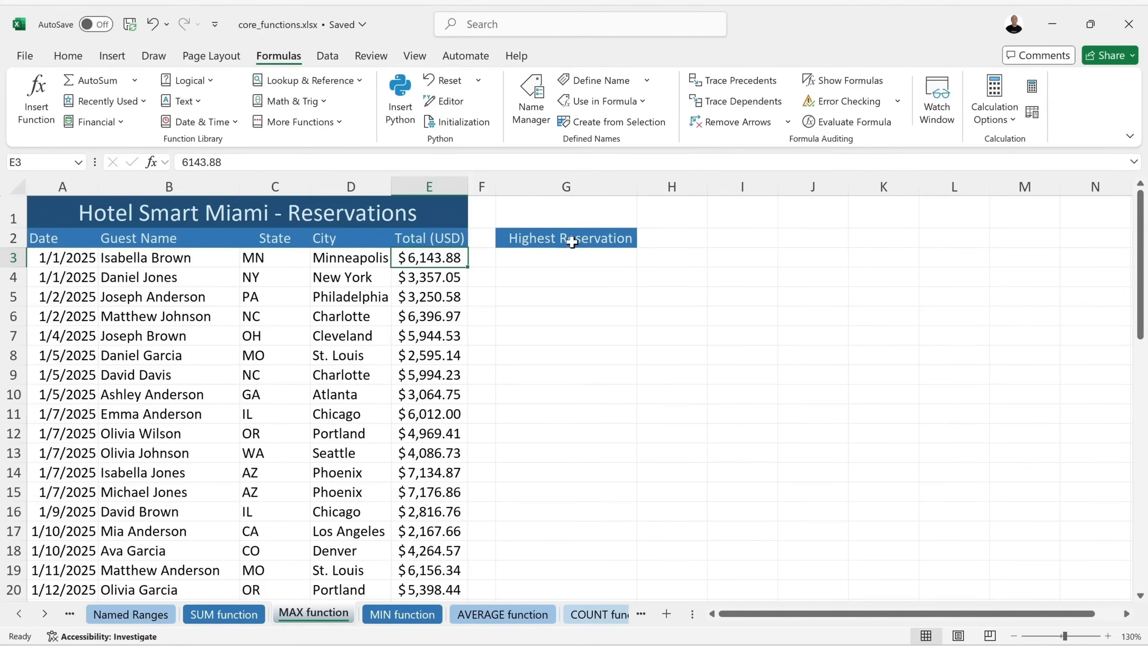
click(568, 256)
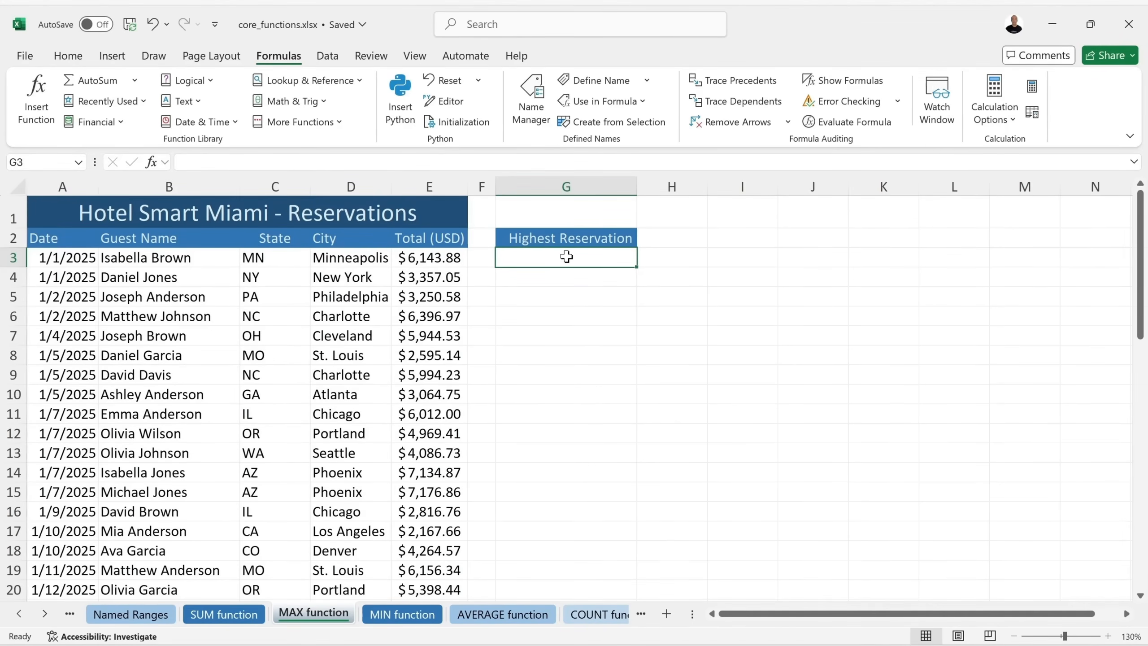
Enter =MAX(E3:E52) in G3 so Highest Reservation shows $7,176.86.
text(=ma)
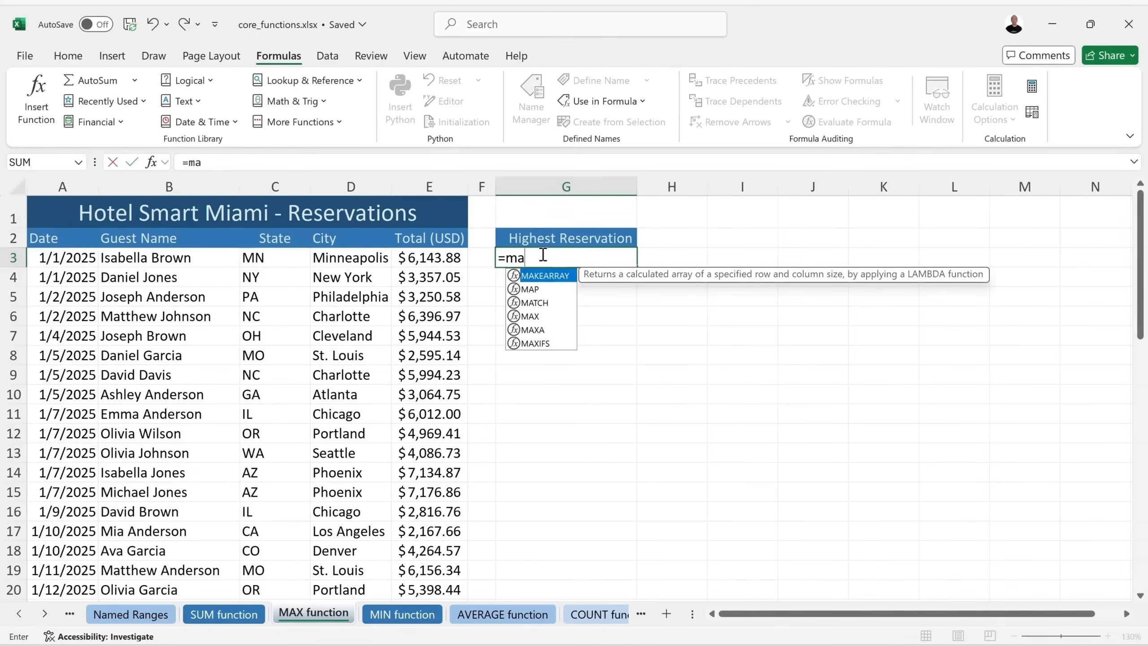
click(531, 316)
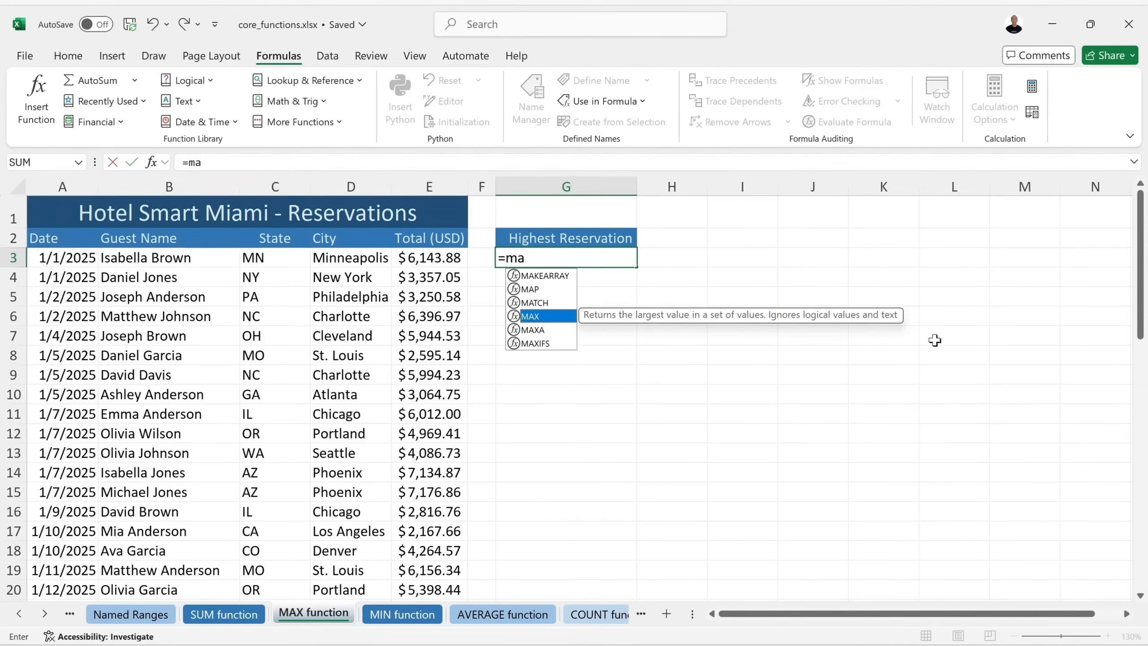
double_click(531, 317)
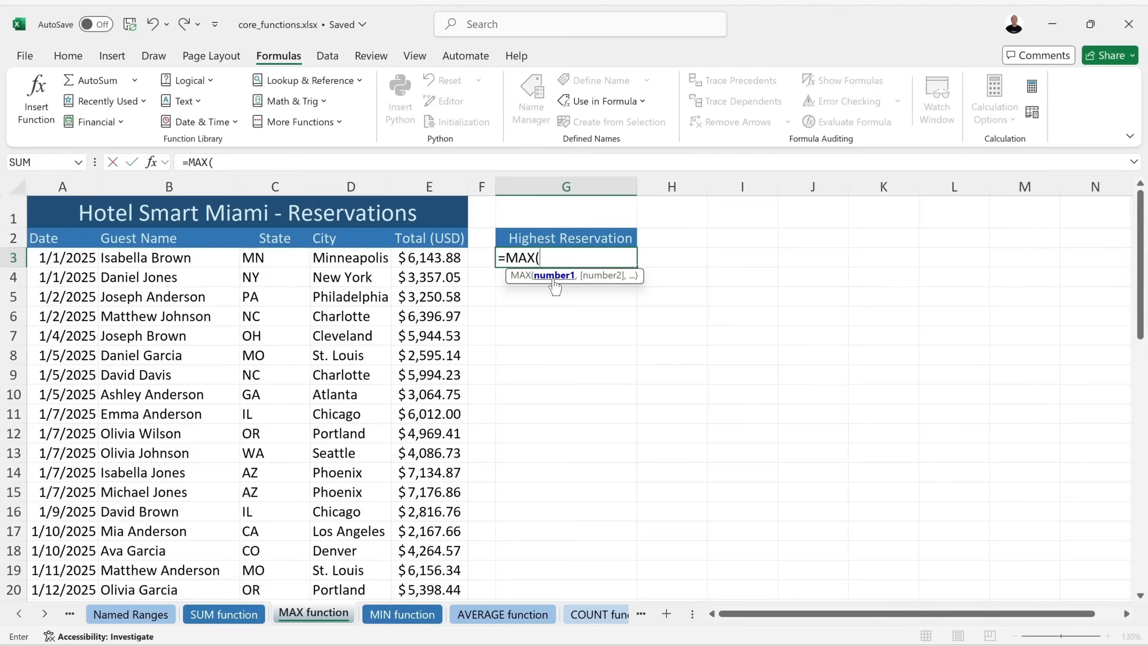
click(421, 258)
drag(448, 261, 436, 558)
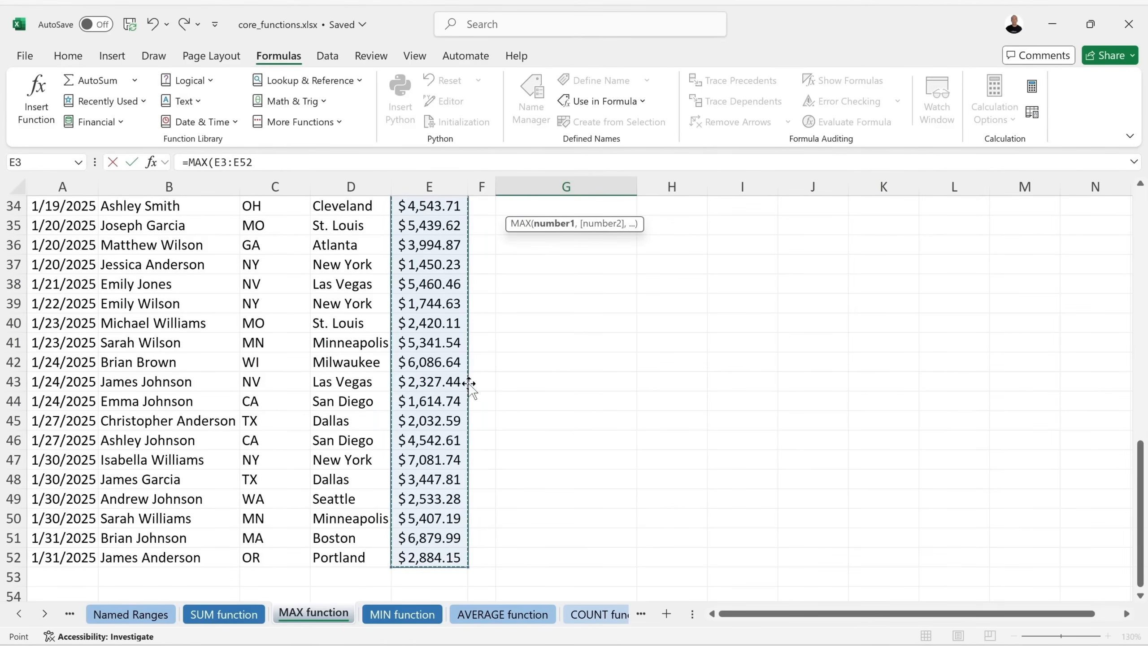
scroll(448, 398, down, 1)
scroll(448, 398, up, 3)
scroll(448, 397, up, 8)
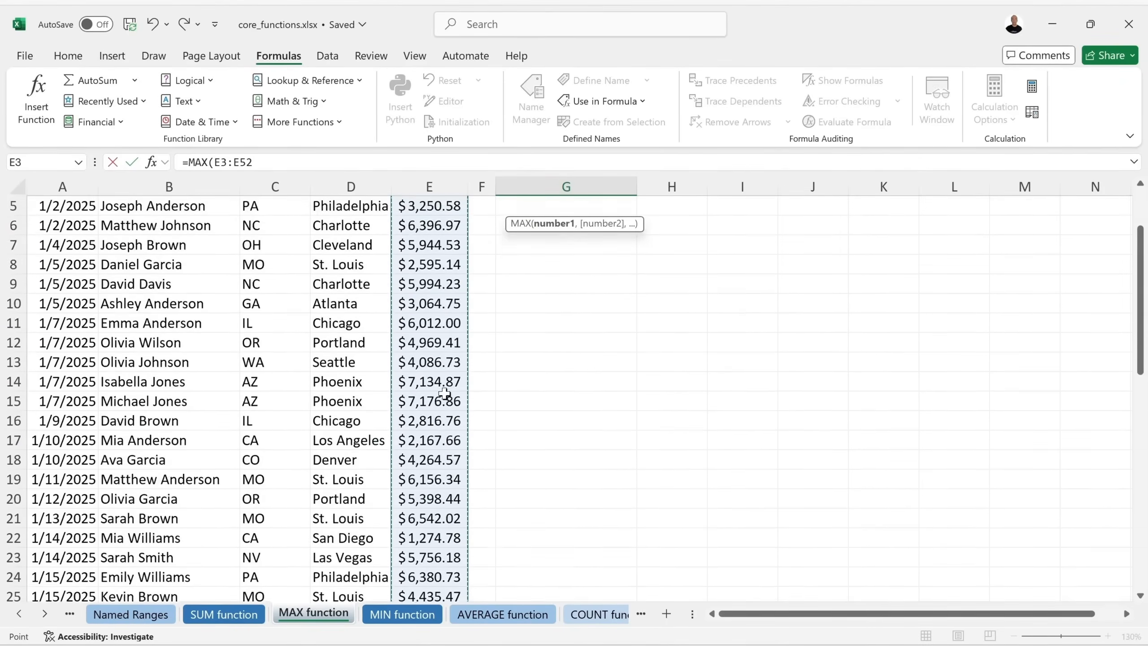
scroll(444, 393, up, 2)
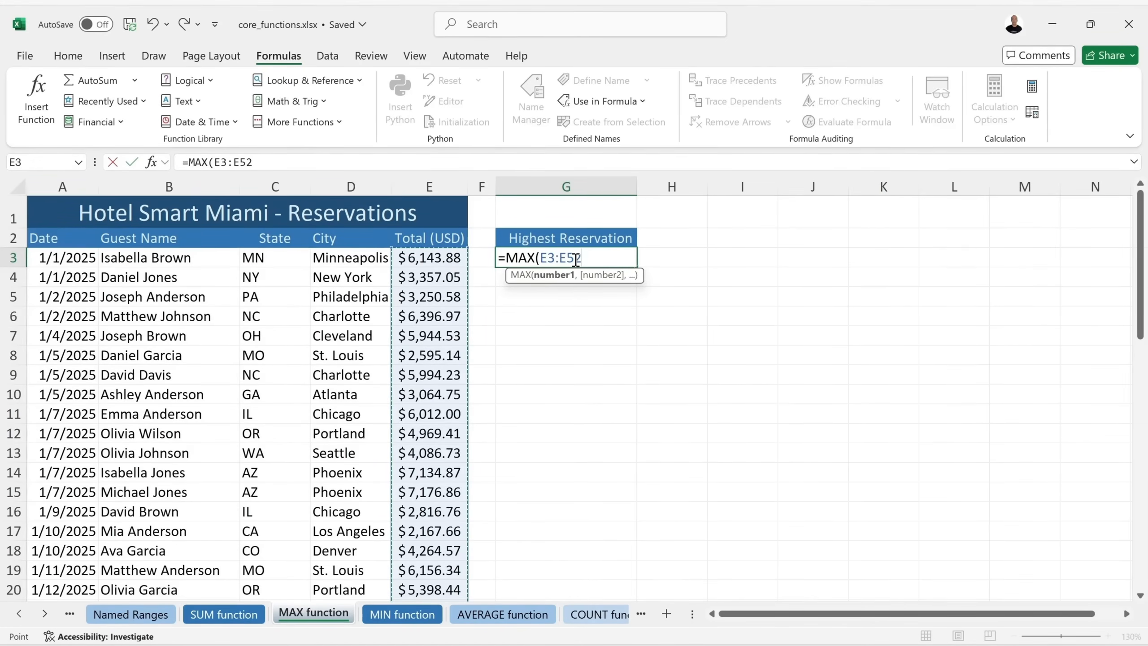
key(BackSpace)
key(BackSpace)
key(BackSpace)
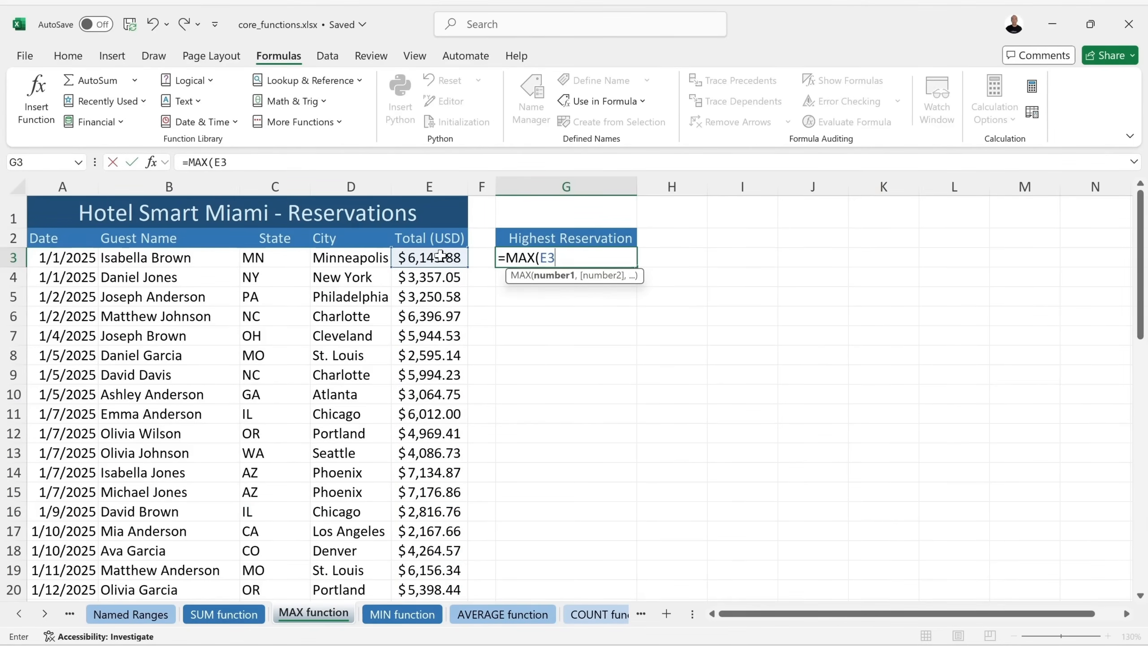
text(:E5)
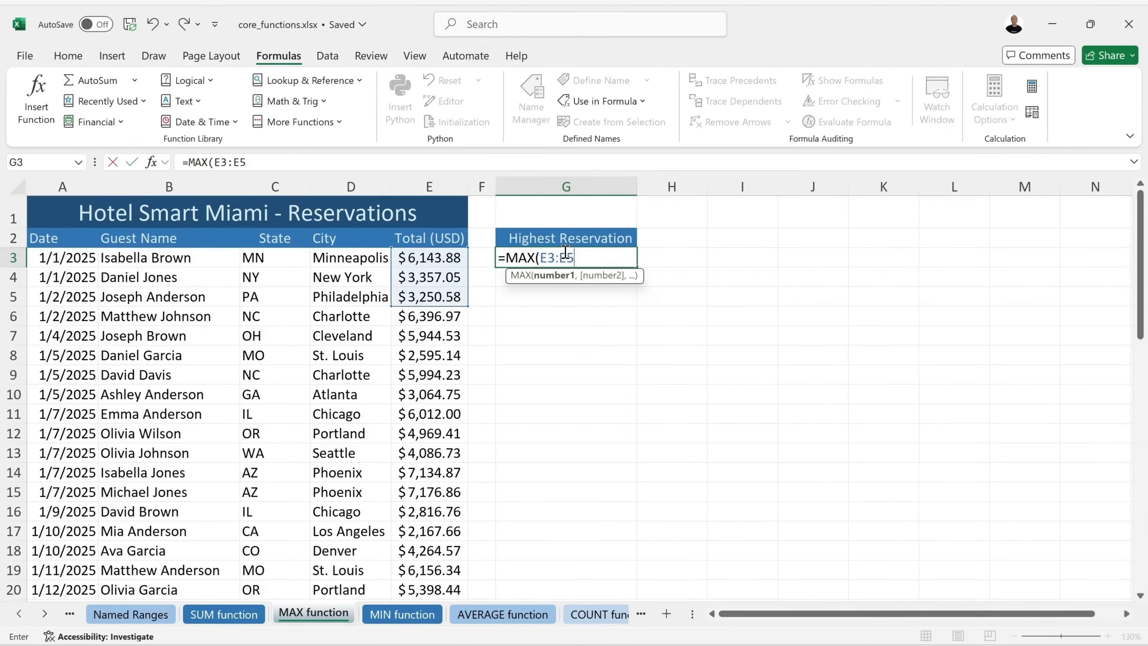
text(2)
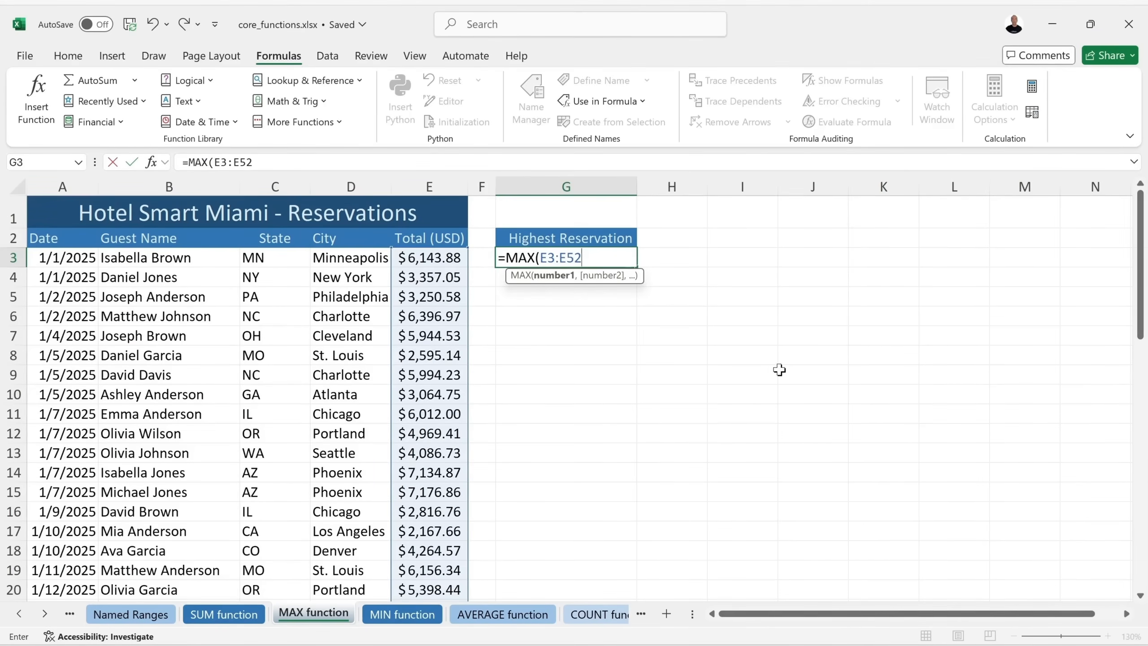
scroll(437, 362, down, 5)
scroll(437, 362, down, 8)
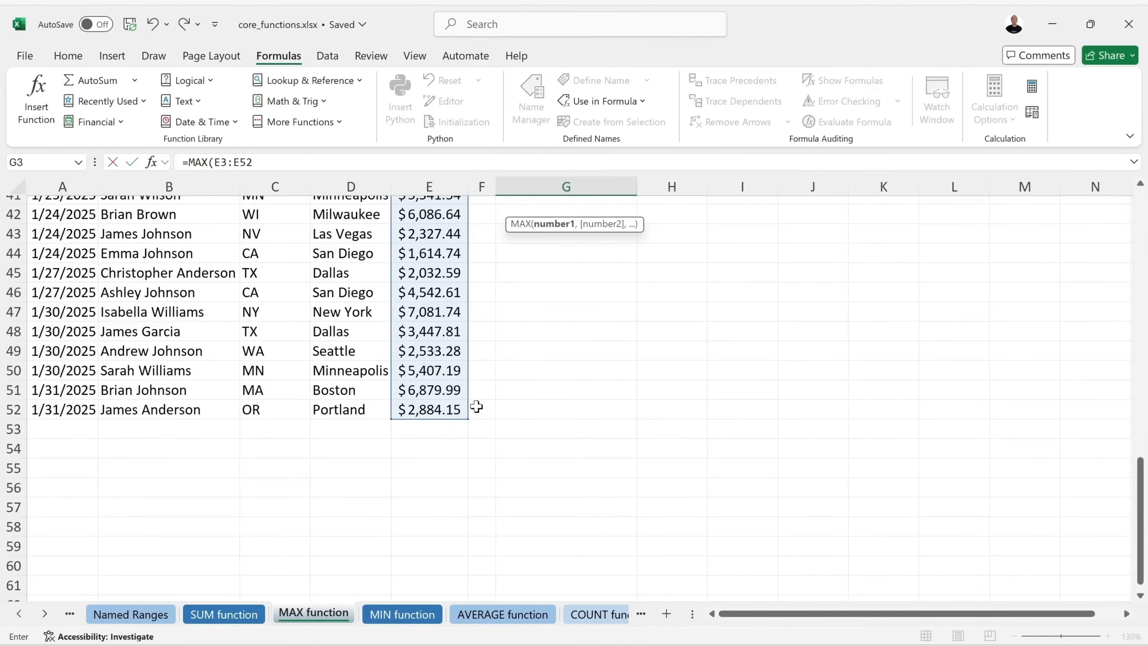
scroll(477, 411, up, 13)
scroll(478, 413, right, 3)
scroll(482, 413, left, 3)
text())
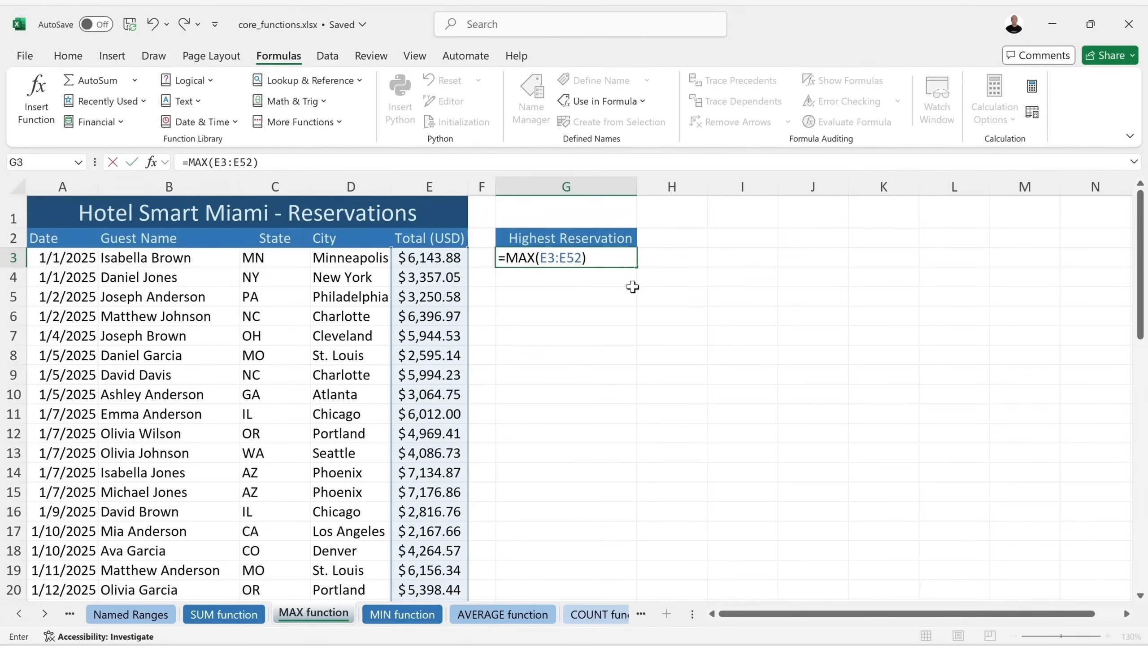
key(Return)
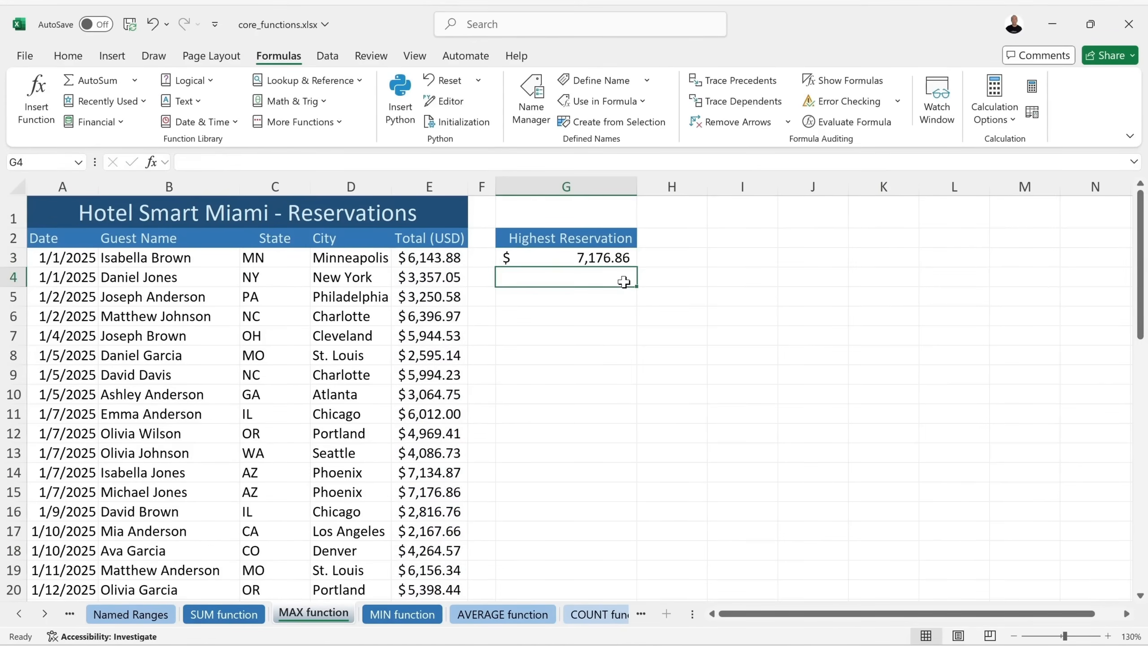
Save the workbook, recheck the MAX range, and open the MIN function sheet.
click(566, 253)
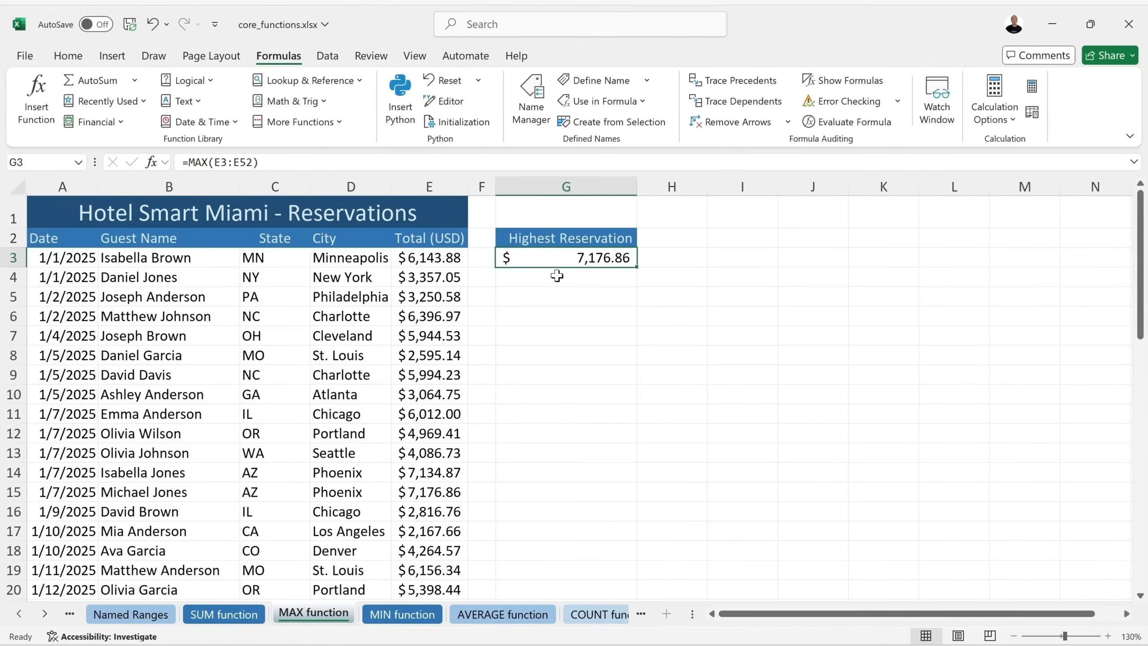
click(131, 27)
double_click(536, 258)
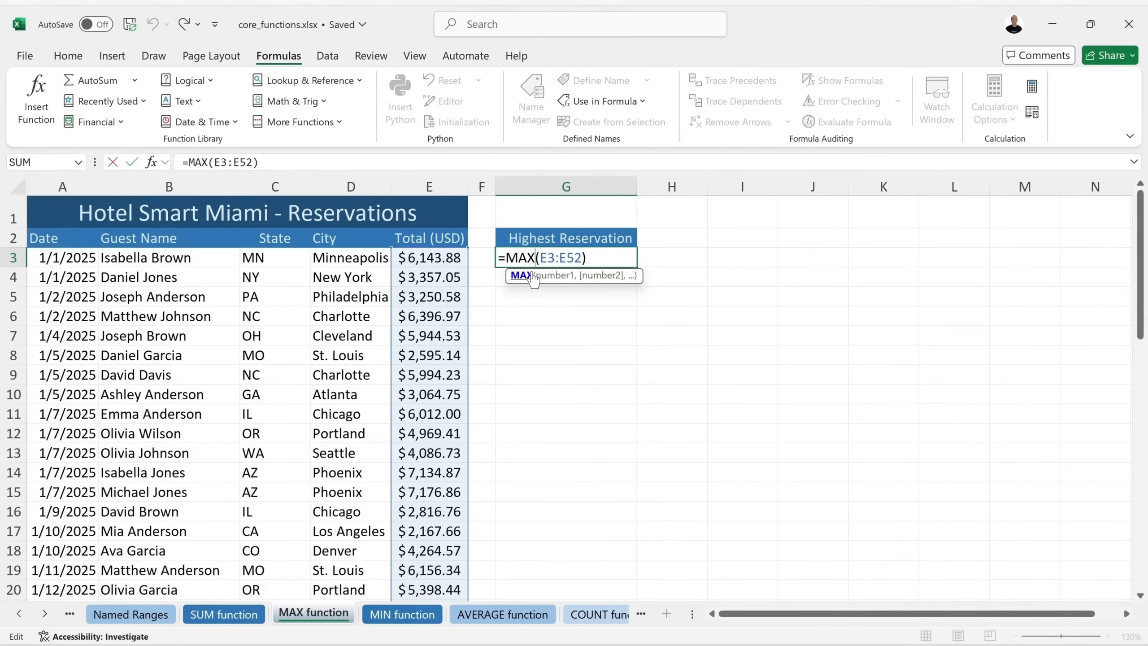
key(Return)
click(400, 614)
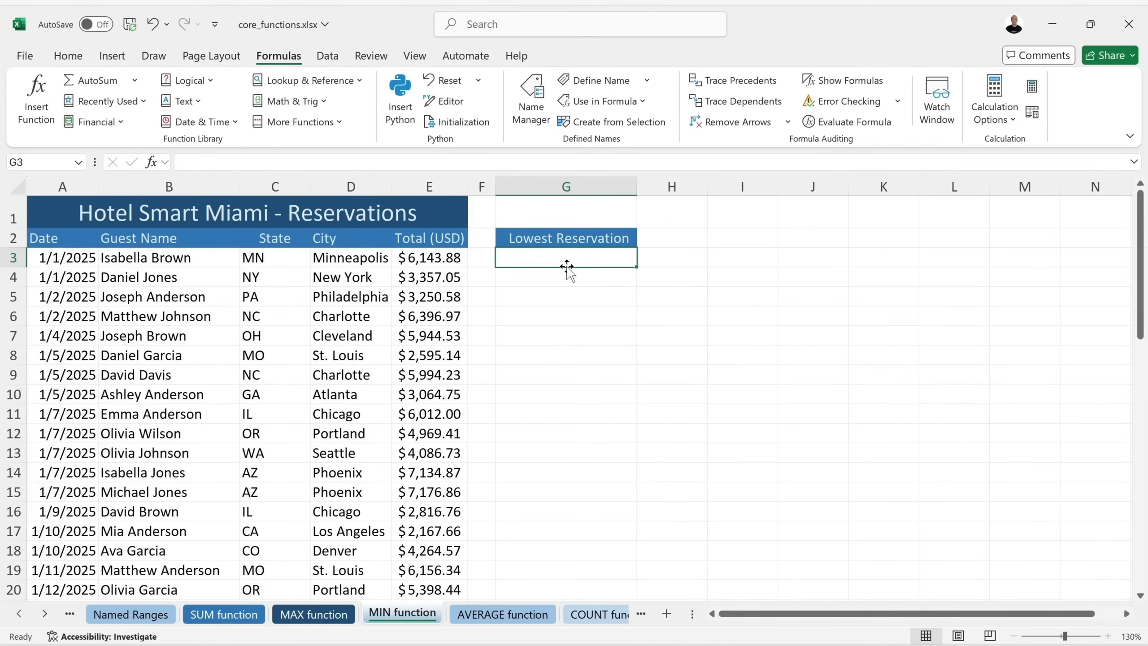
Enter =MIN(E3:E52) in G3 for $1,274.78, then move to the AVERAGE function sheet.
text(=Min)
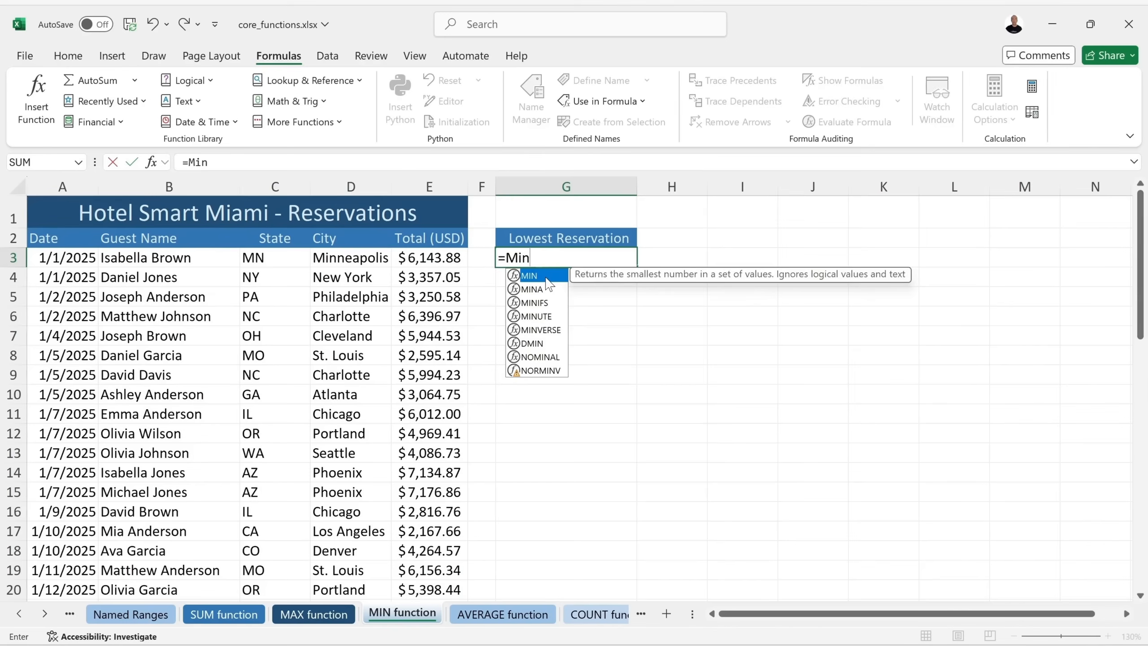
double_click(546, 279)
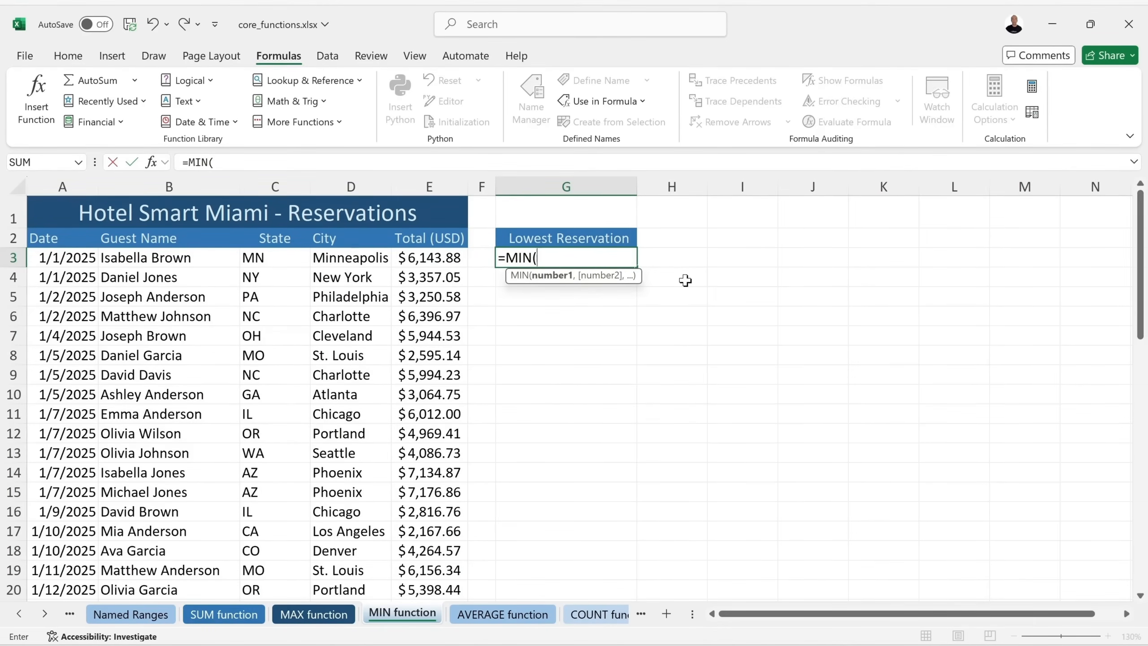
text(E3)
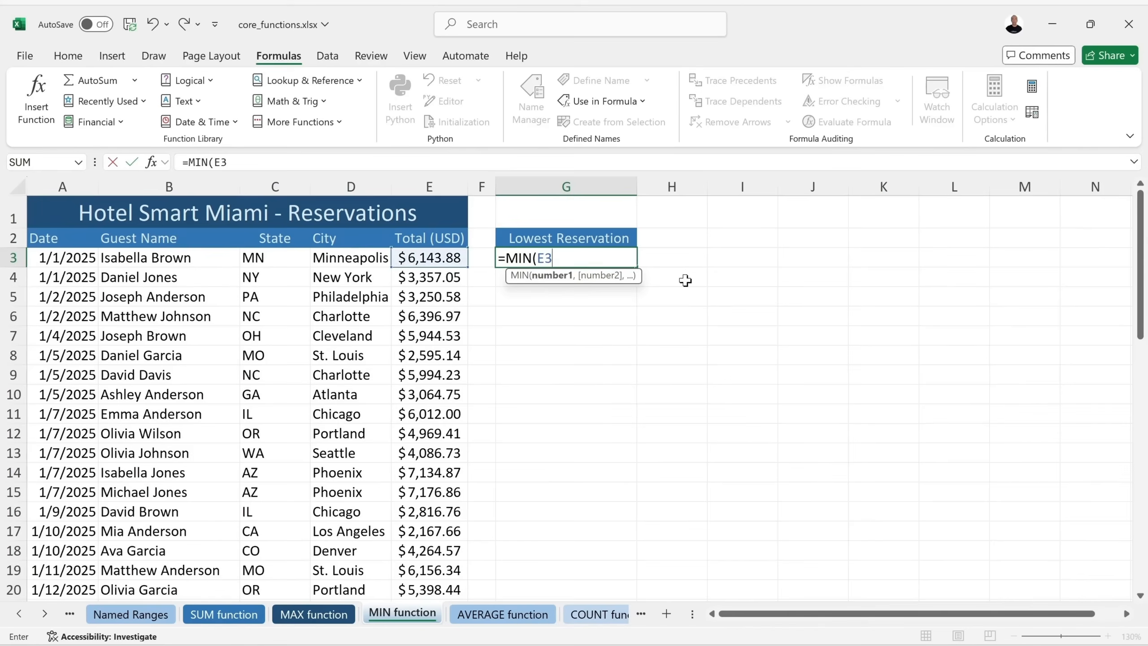
text(:E52)
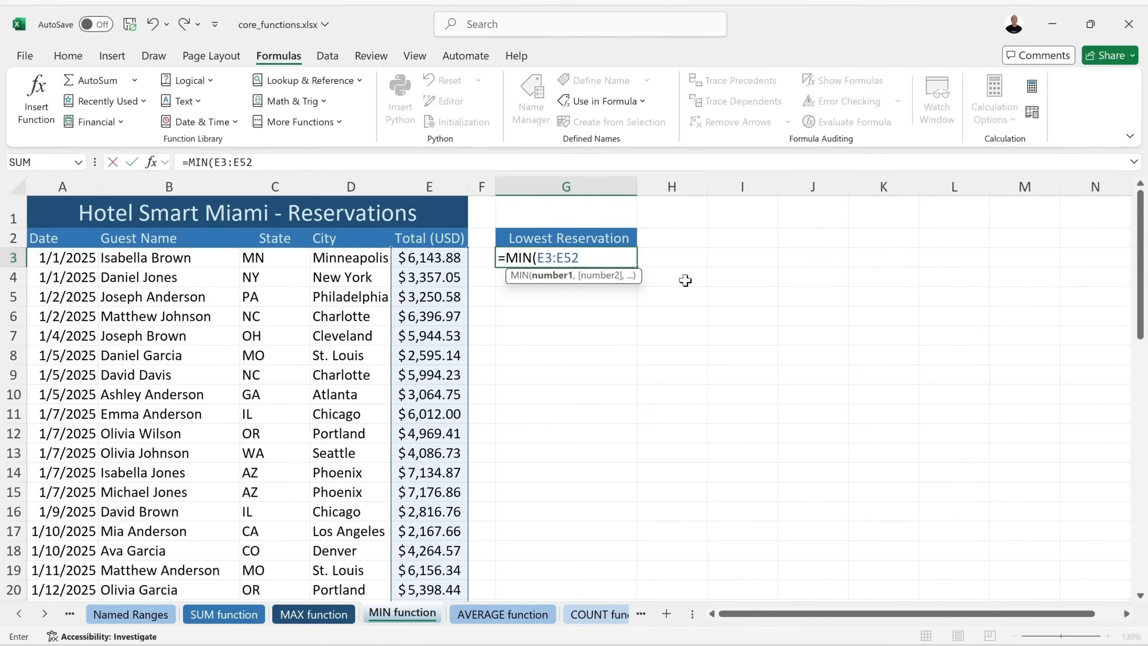
text())
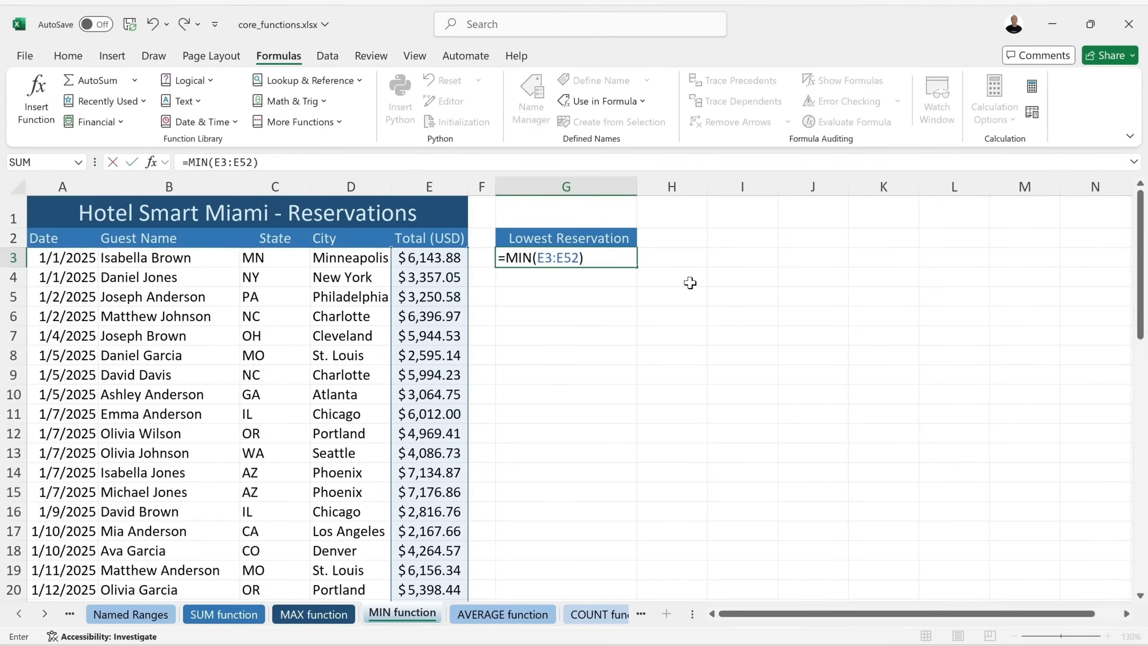
key(Return)
click(578, 259)
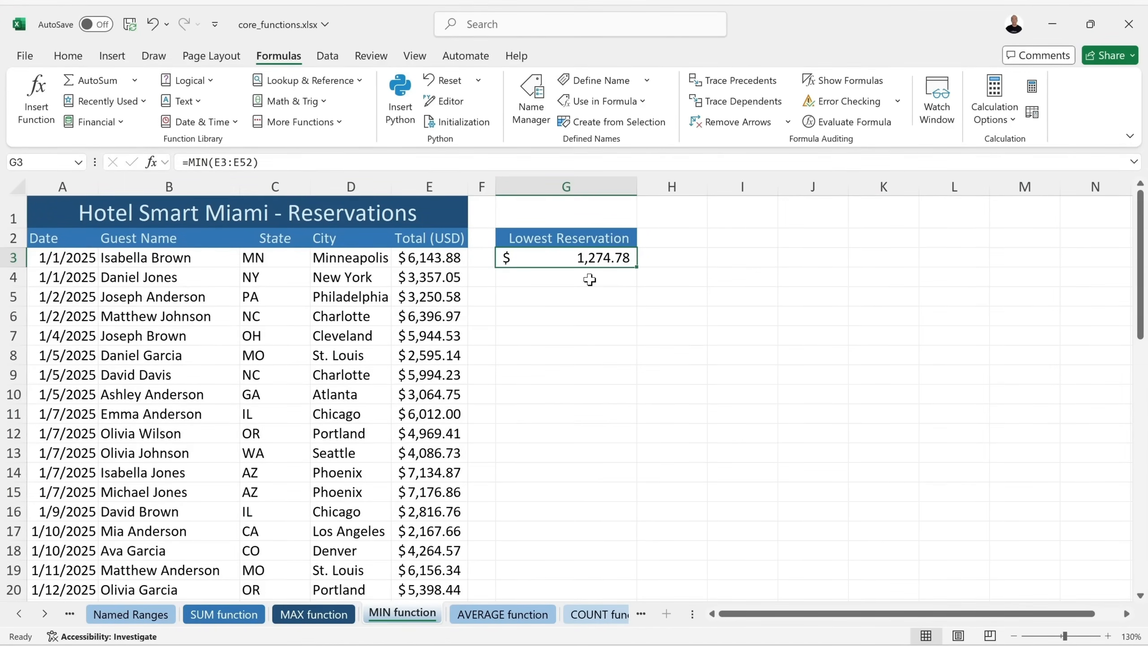
key(ctrl+Page_Down)
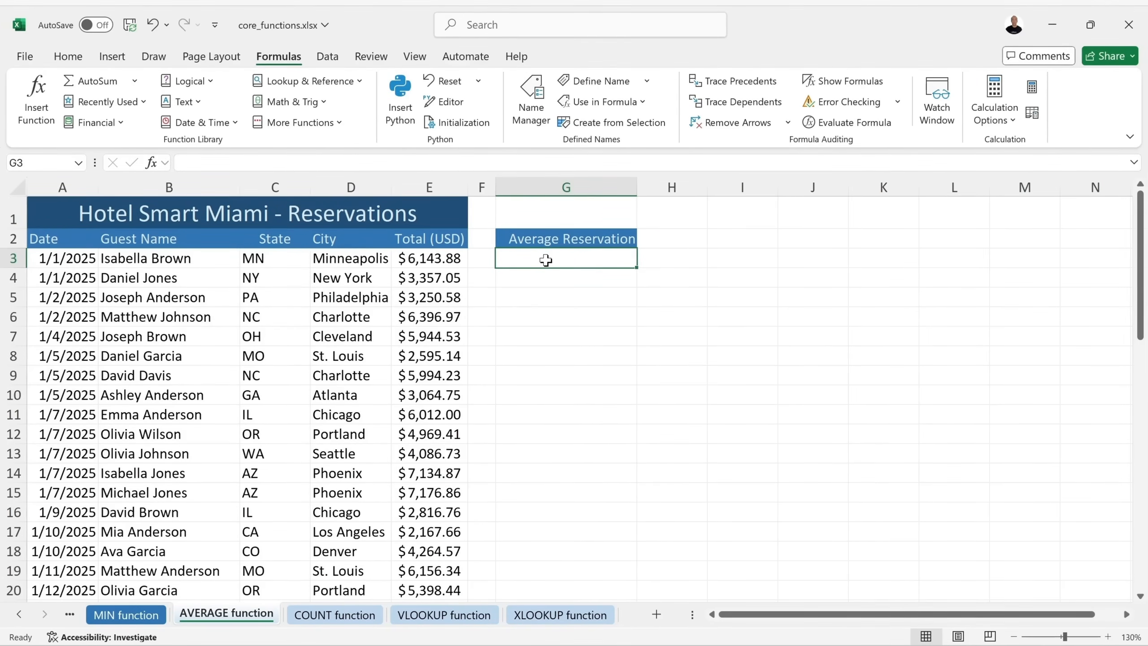
Enter =AVERAGE(E3:E52) in G3 so Average Reservation shows $4,264.50.
text(=)
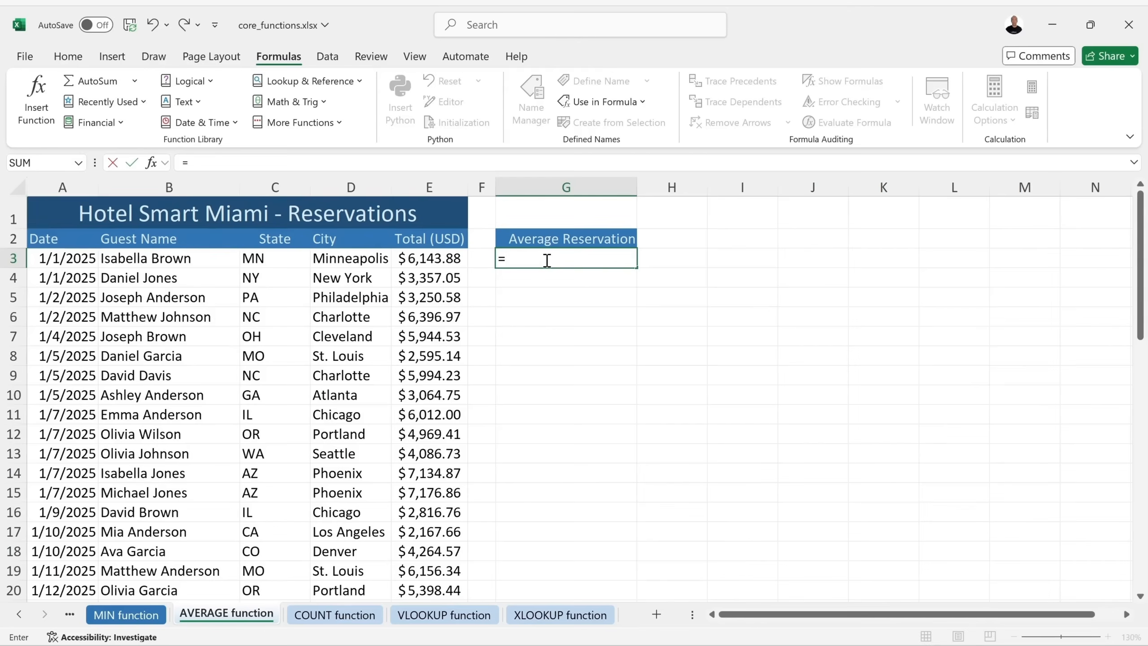
text(aver)
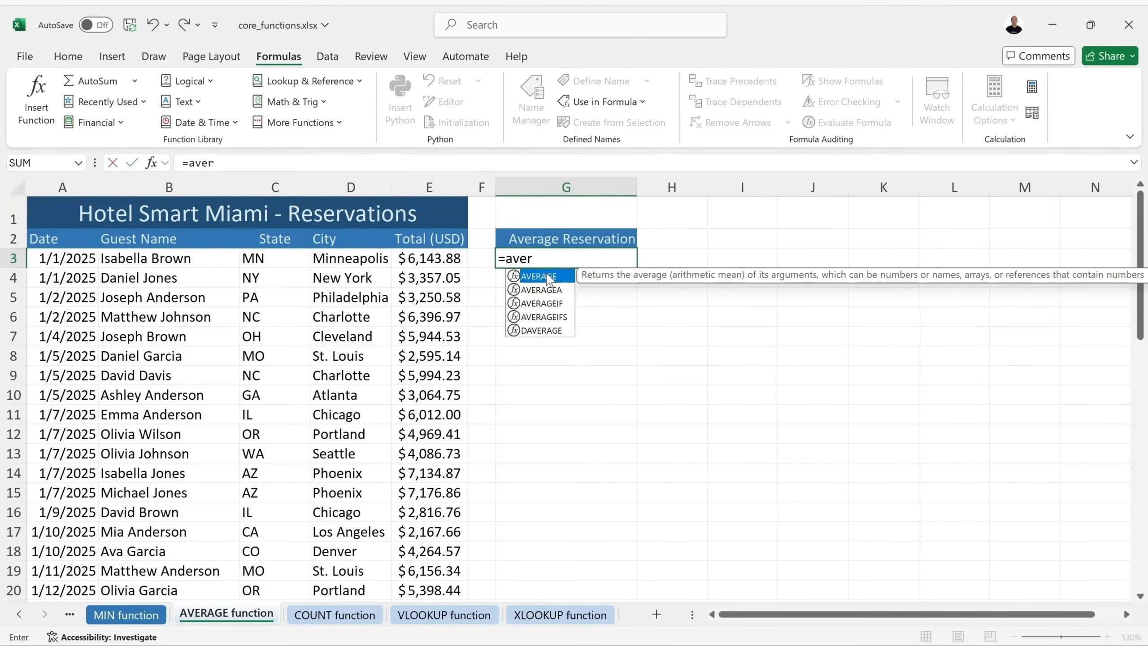
double_click(539, 276)
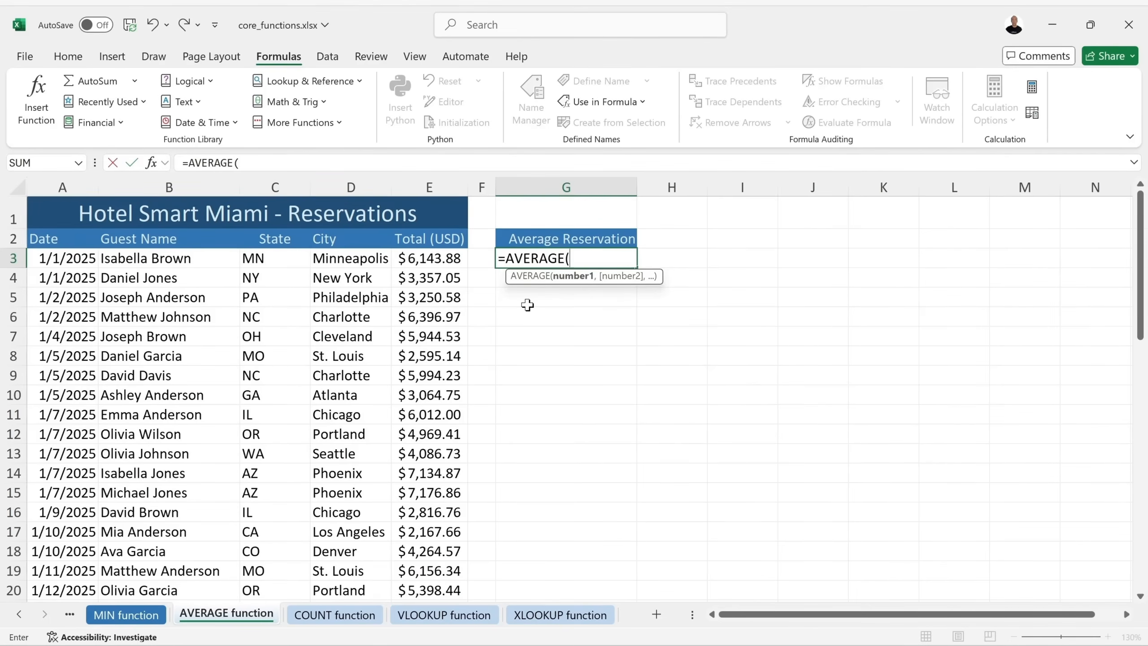
text(E3)
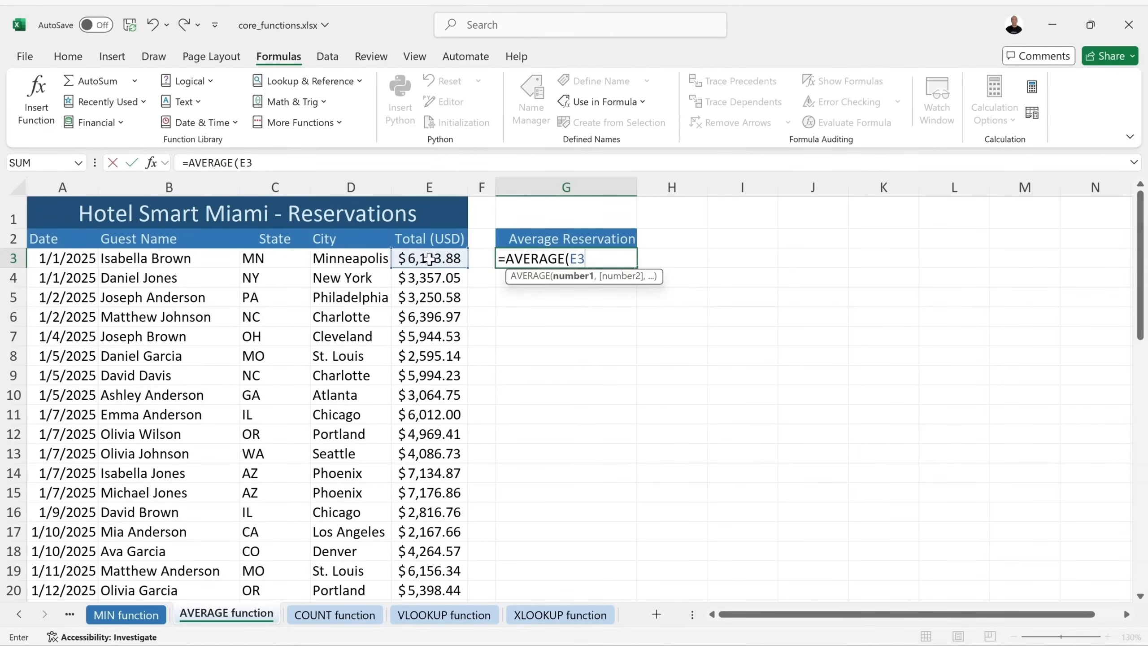
drag(468, 268, 452, 361)
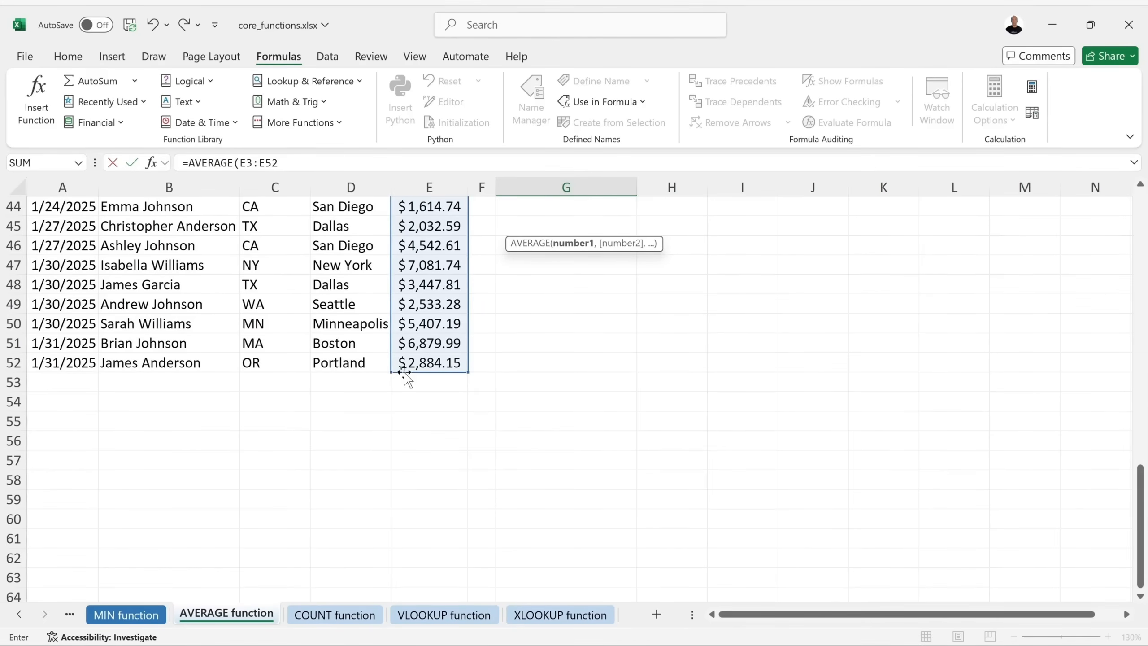
mouse_move(385, 374)
mouse_down()
mouse_move(382, 429)
mouse_move(389, 372)
mouse_move(222, 362)
mouse_move(369, 377)
mouse_up()
scroll(423, 360, up, 14)
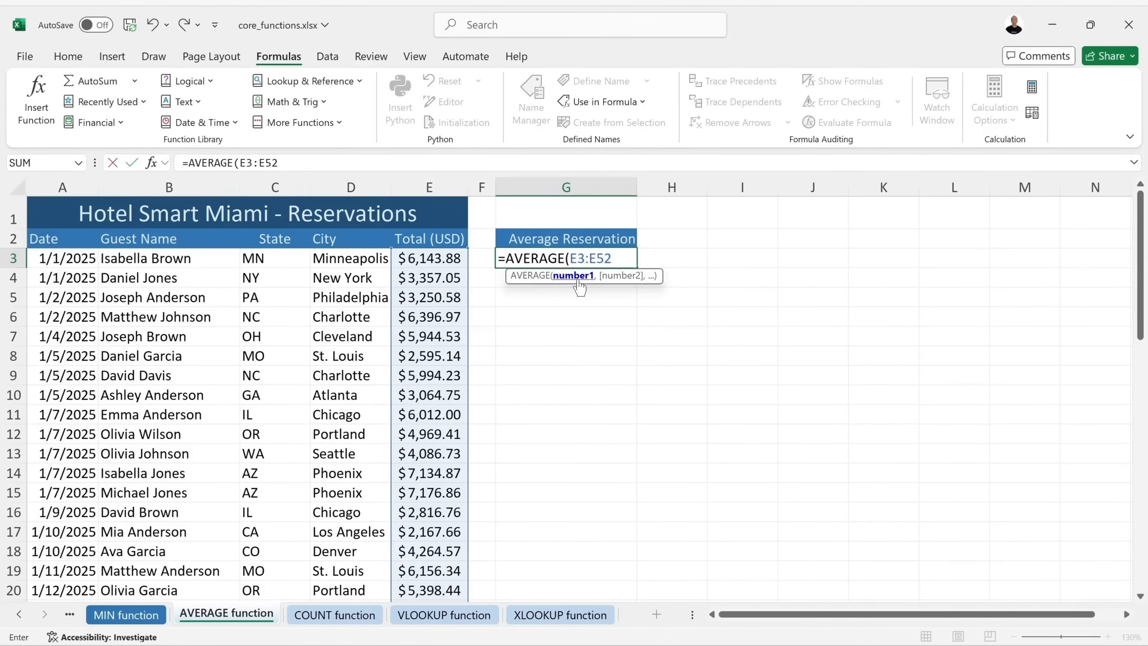
text())
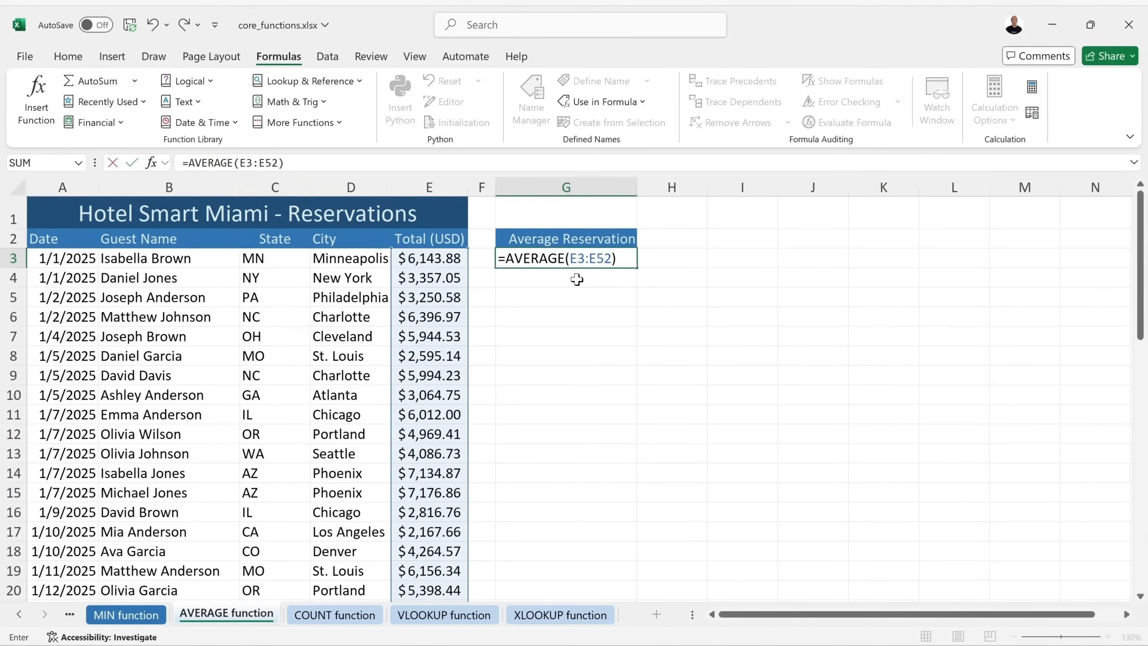
key(Return)
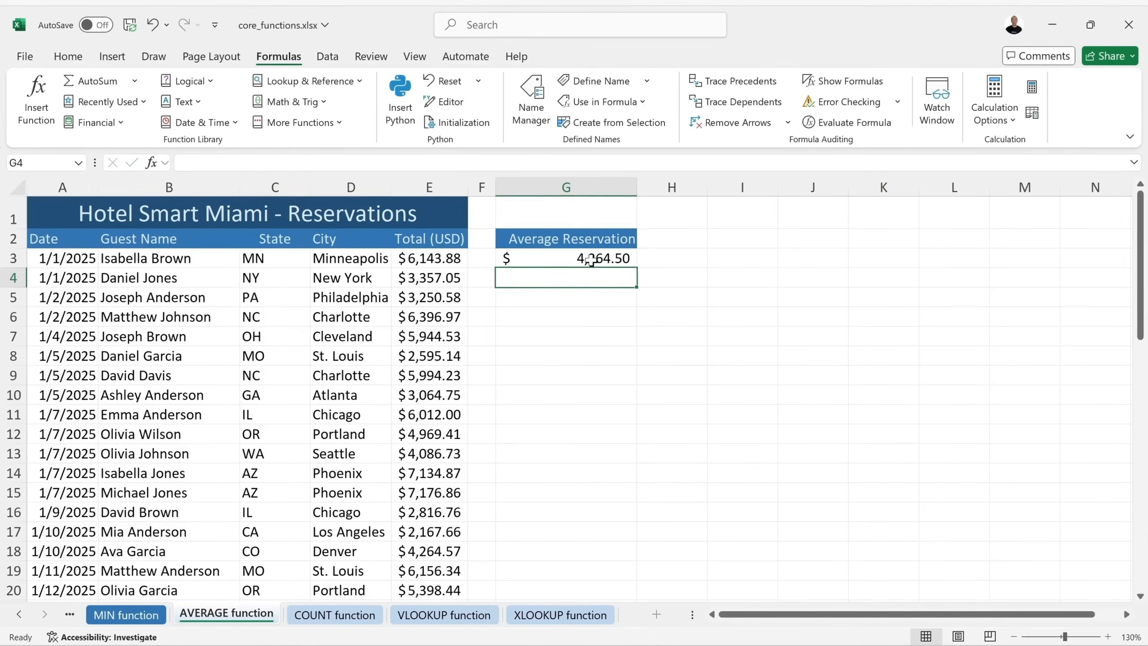
Save the workbook and switch to the COUNT function sheet.
click(588, 256)
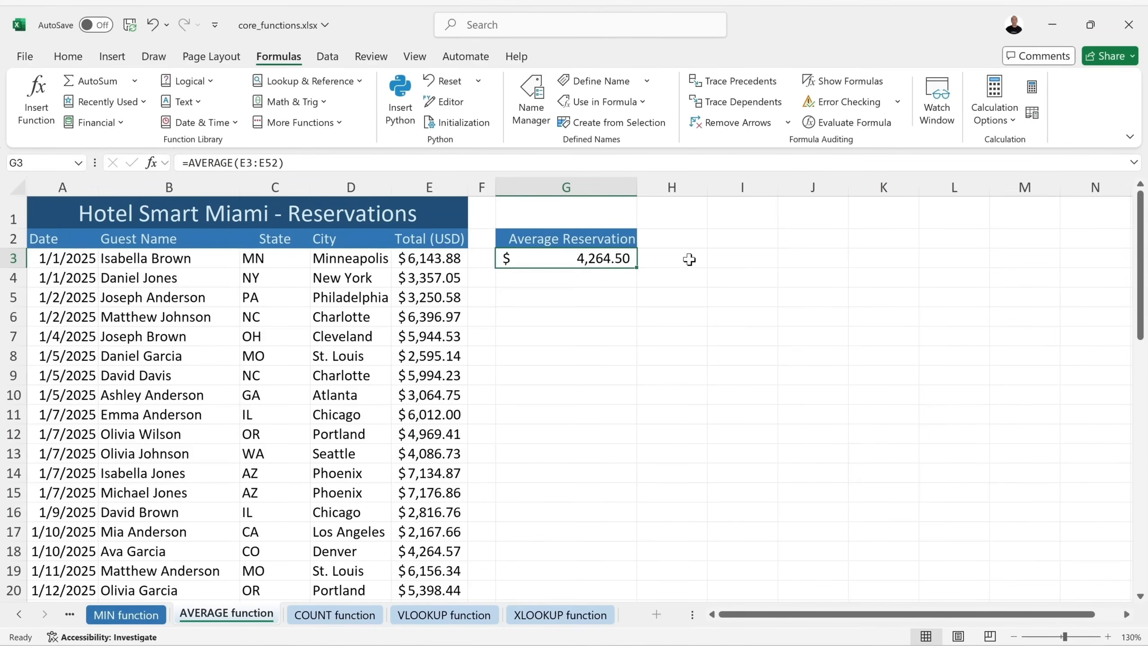
key(ctrl+s)
click(338, 613)
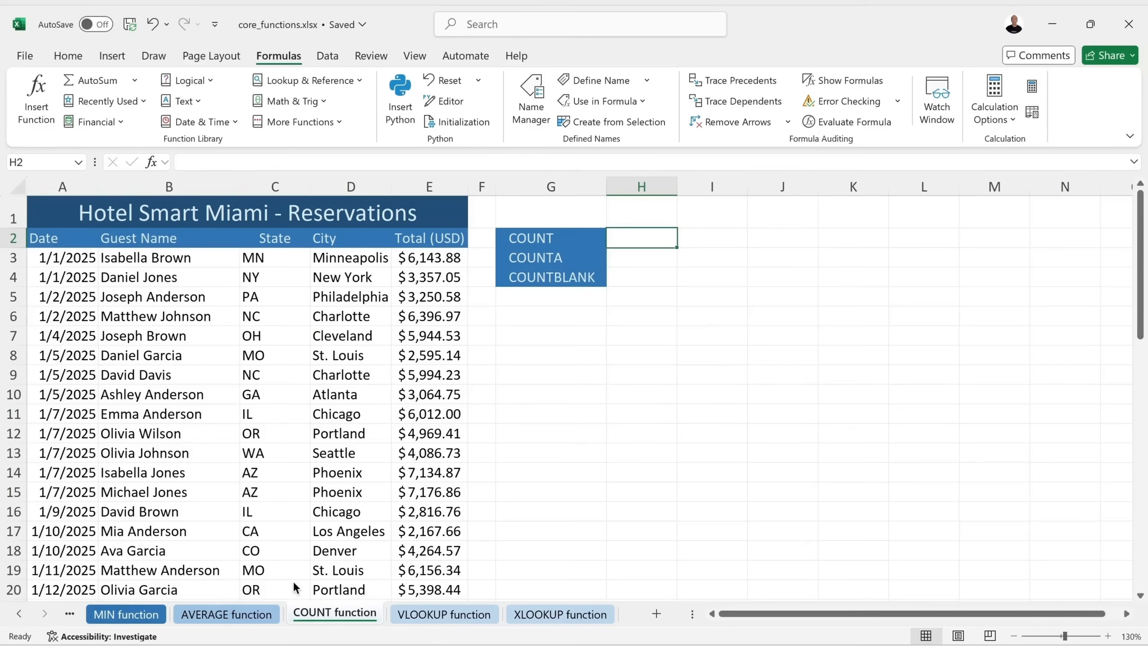
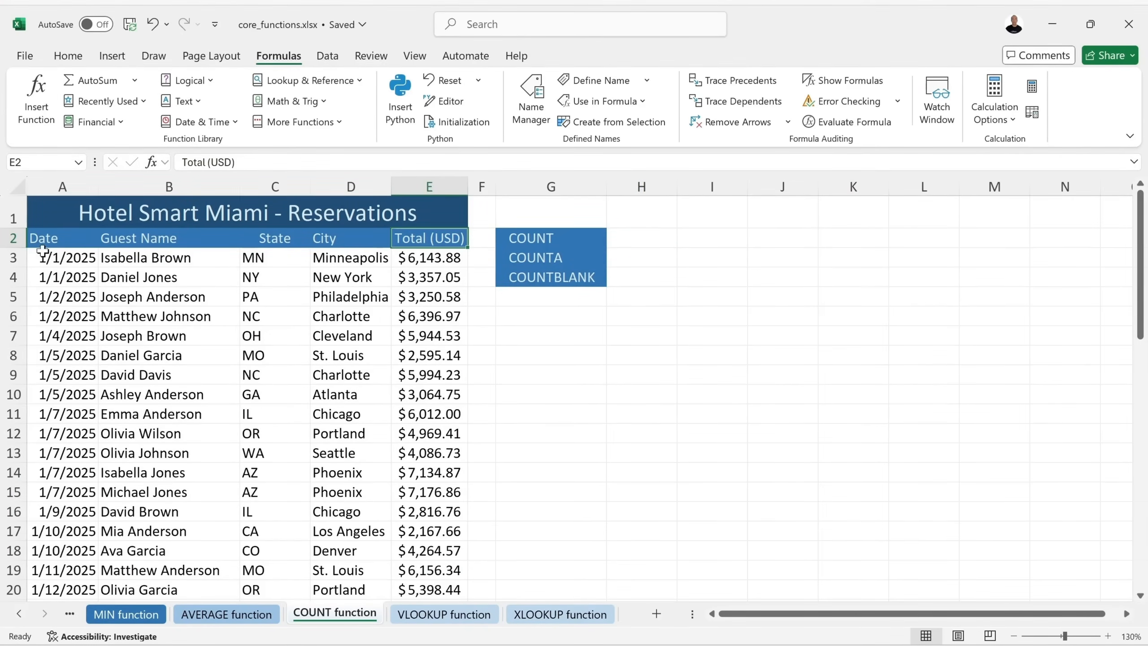
Enter =COUNT(E3:E52) in H2 beside the COUNT label, returning 50.
click(422, 257)
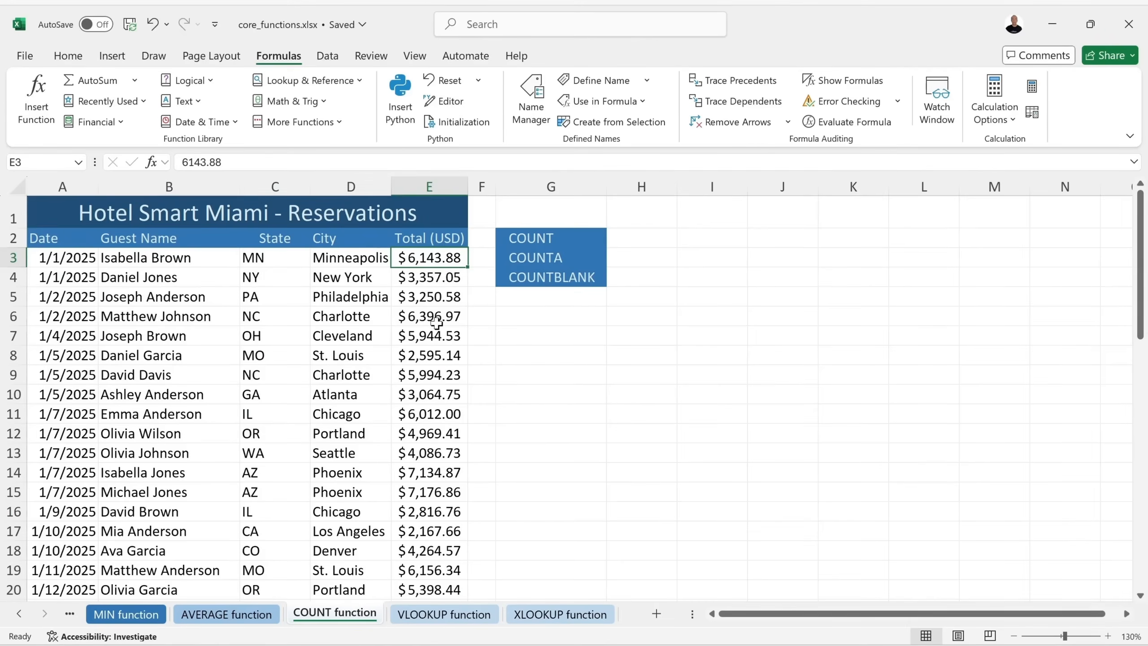
click(653, 237)
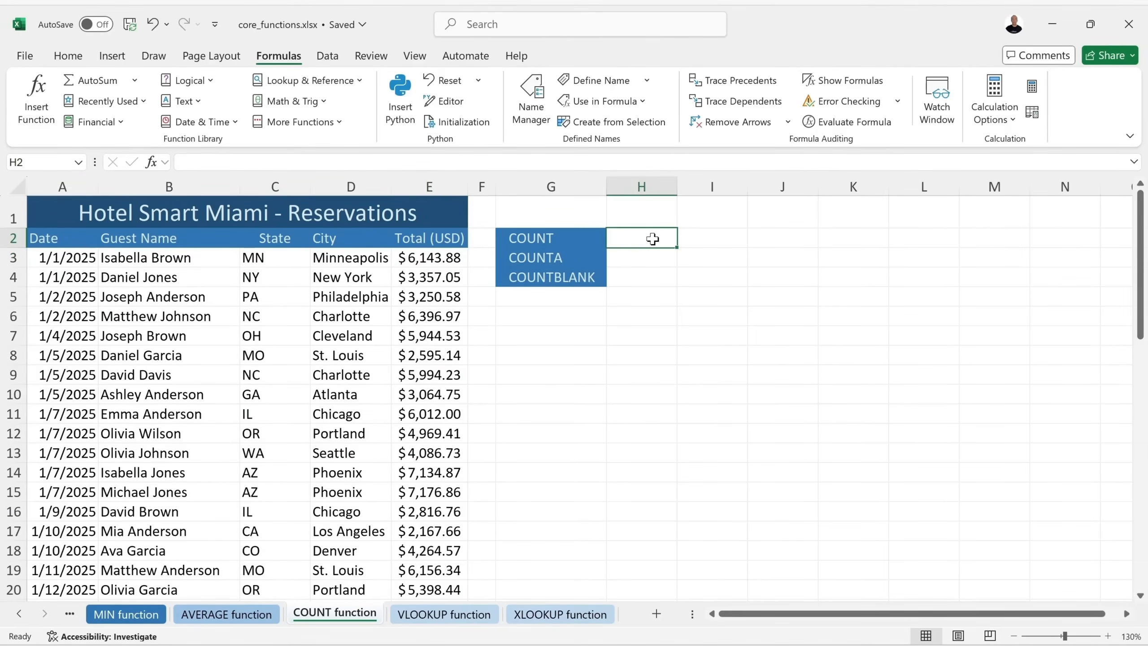
text(=)
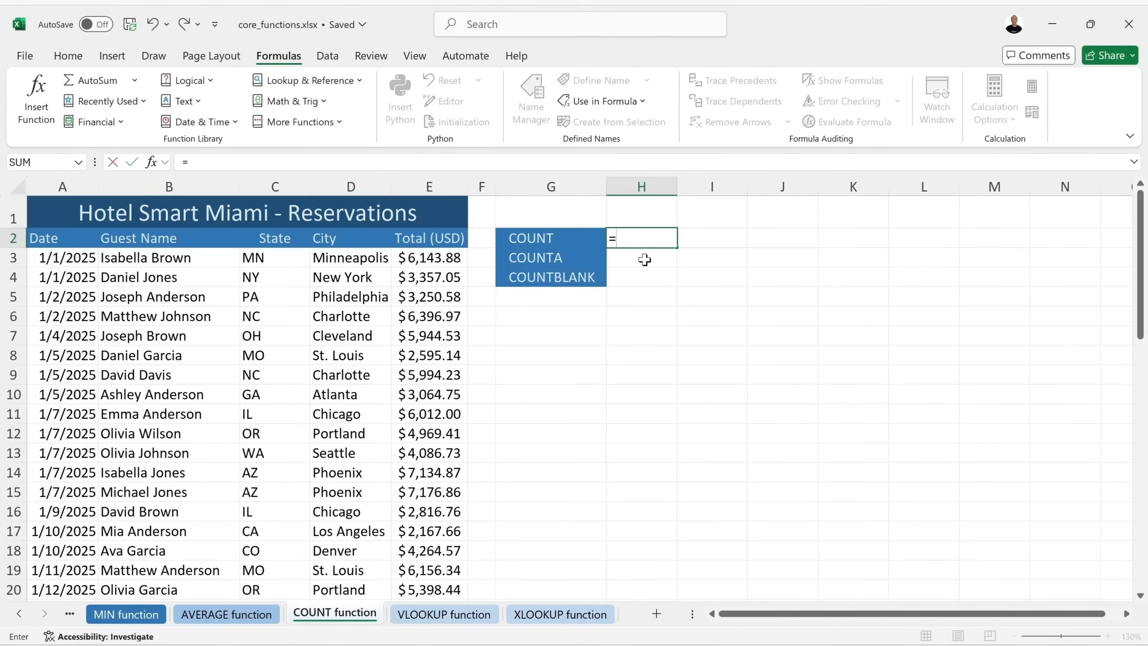
text(cou)
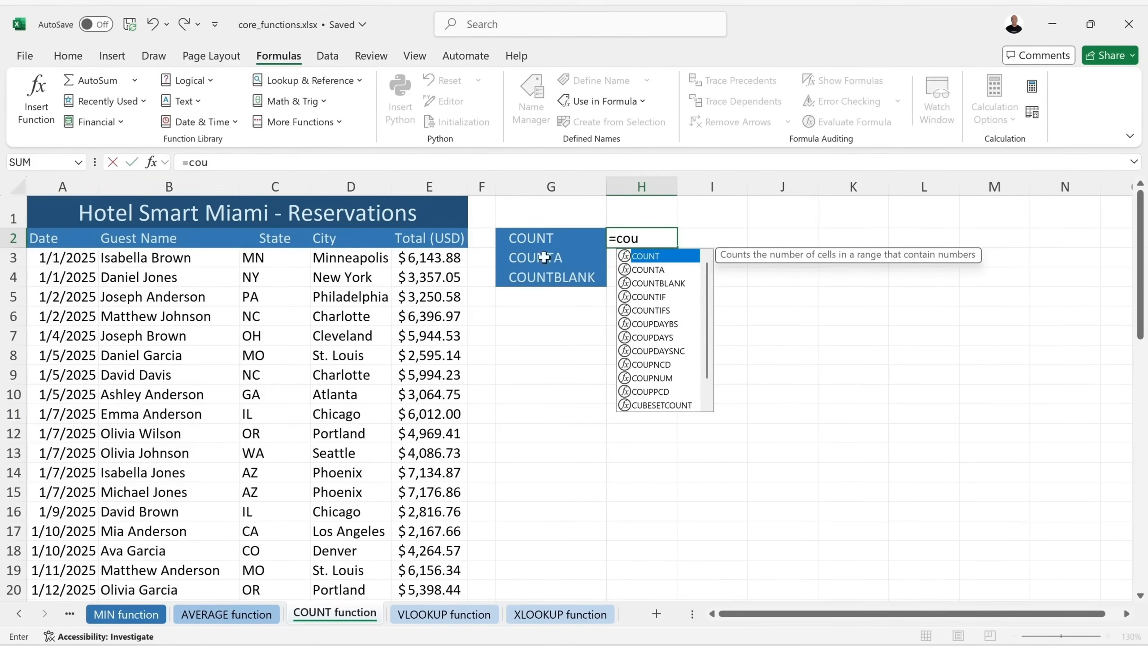
key(Tab)
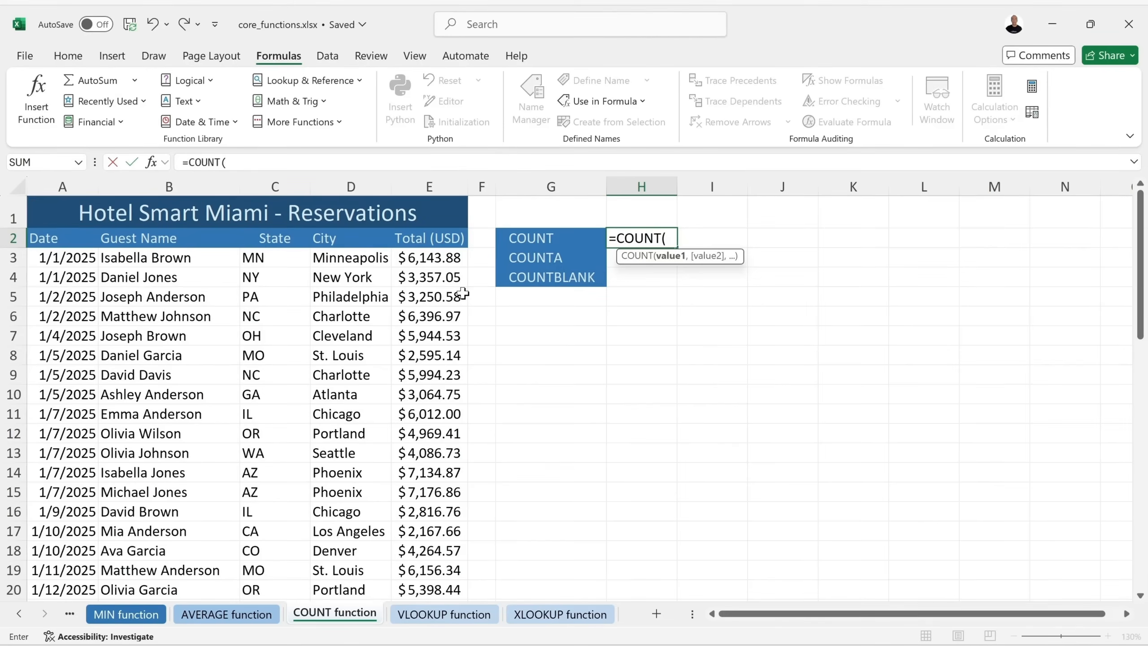
drag(407, 264, 424, 557)
scroll(481, 451, up, 11)
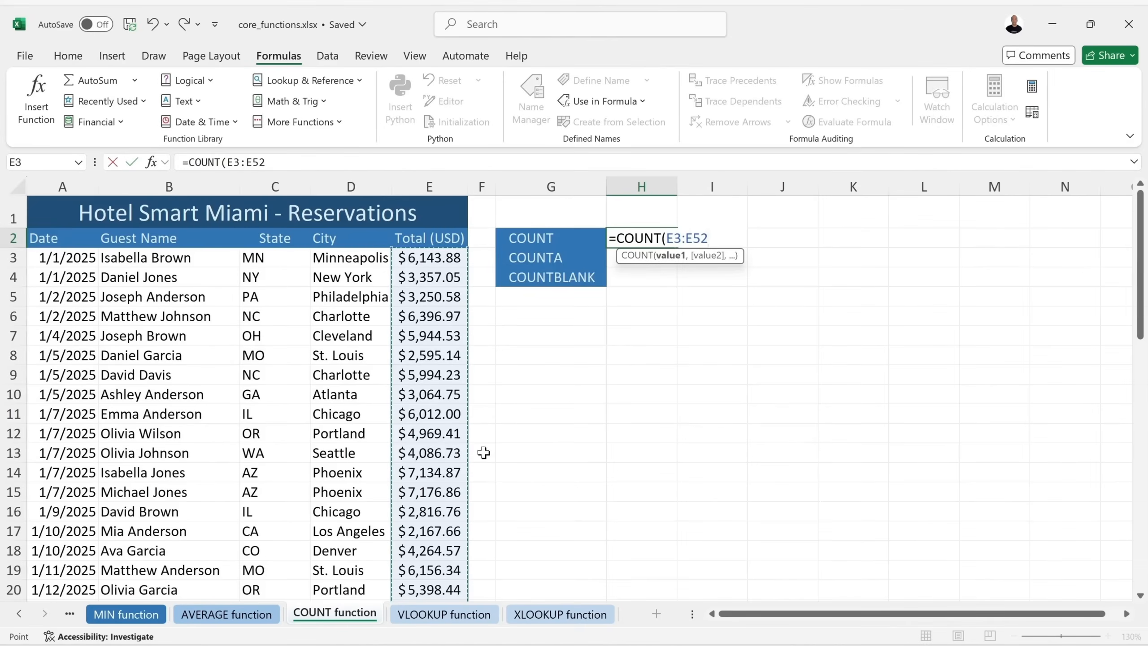
text())
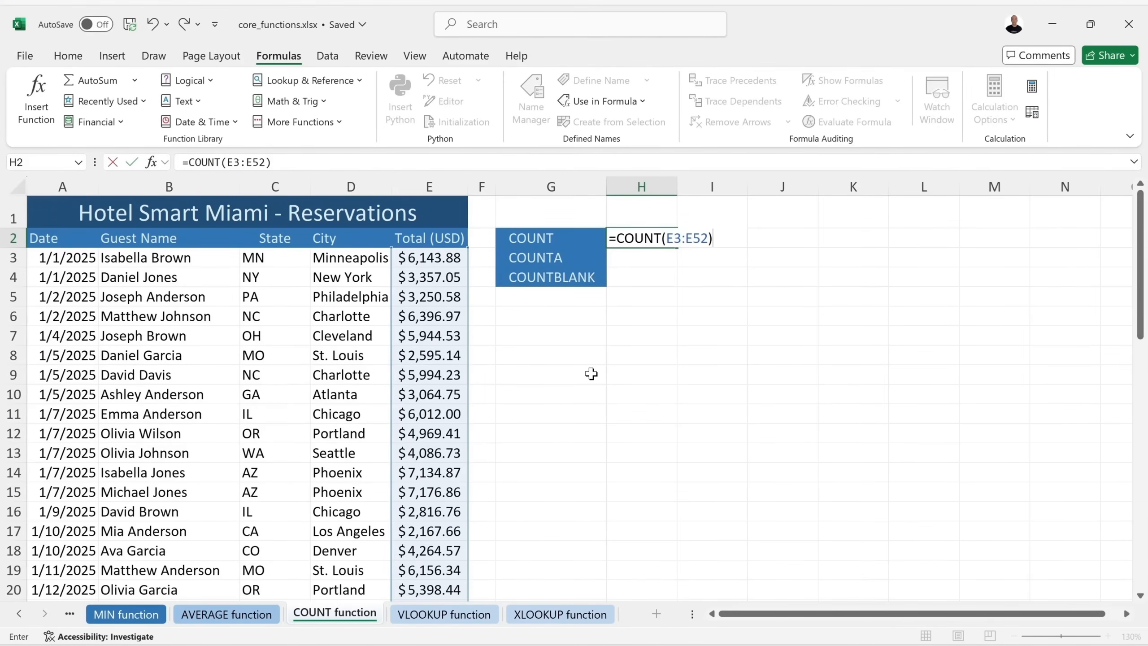
key(Return)
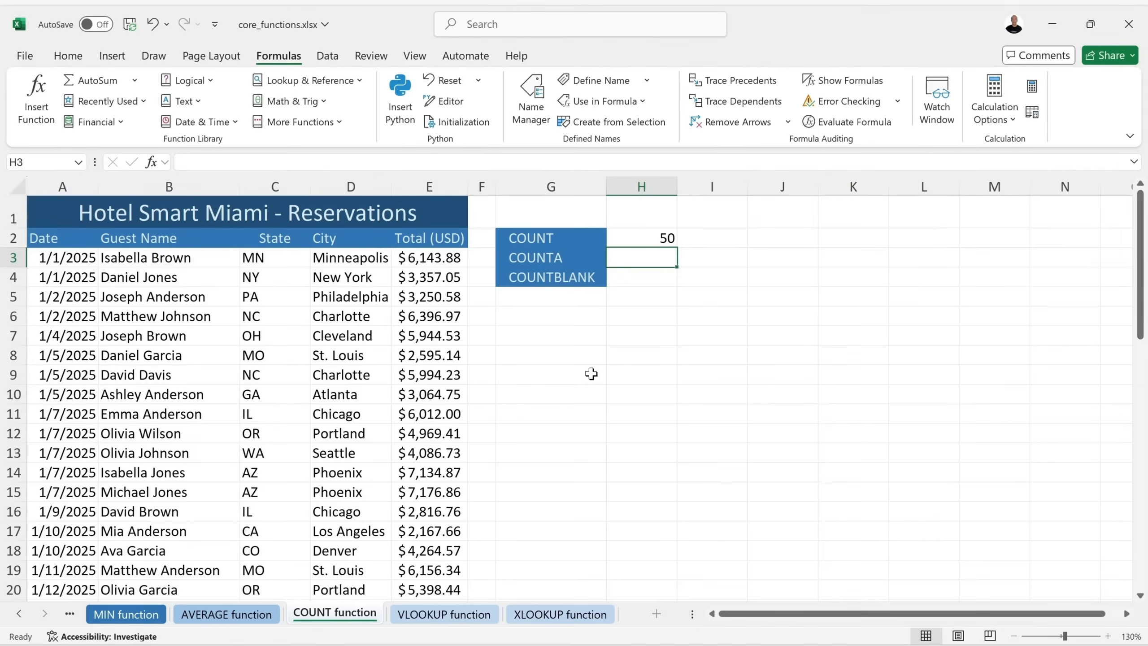
Reopen the COUNT formula to confirm its range runs from E3 to E52, leaving it unchanged.
click(661, 238)
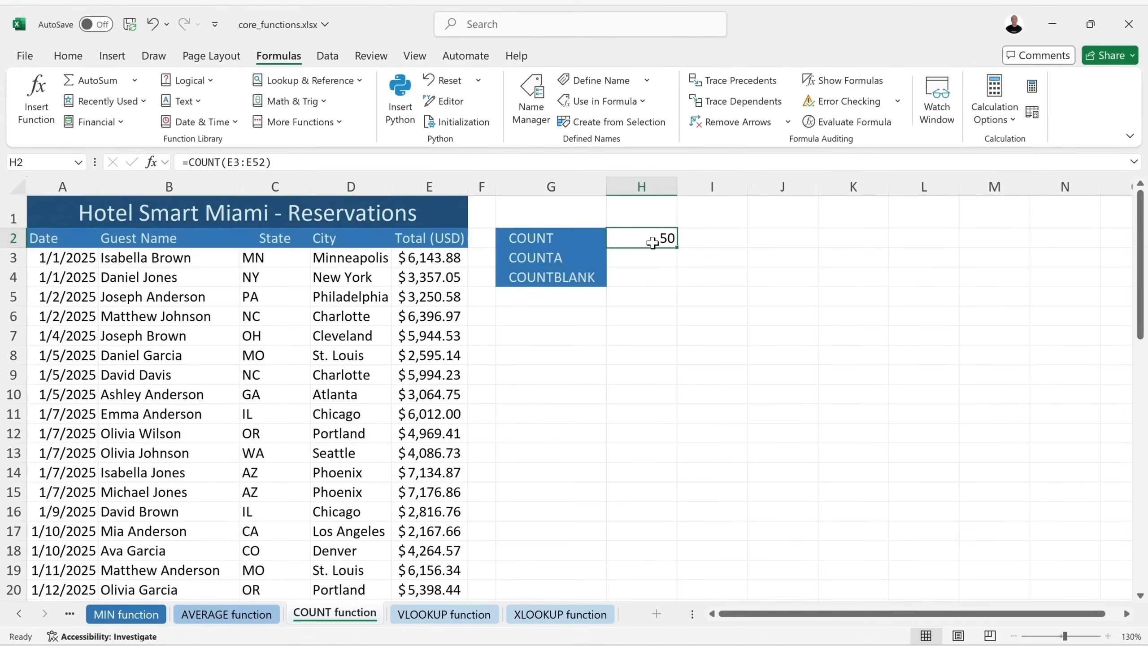
double_click(662, 238)
double_click(668, 238)
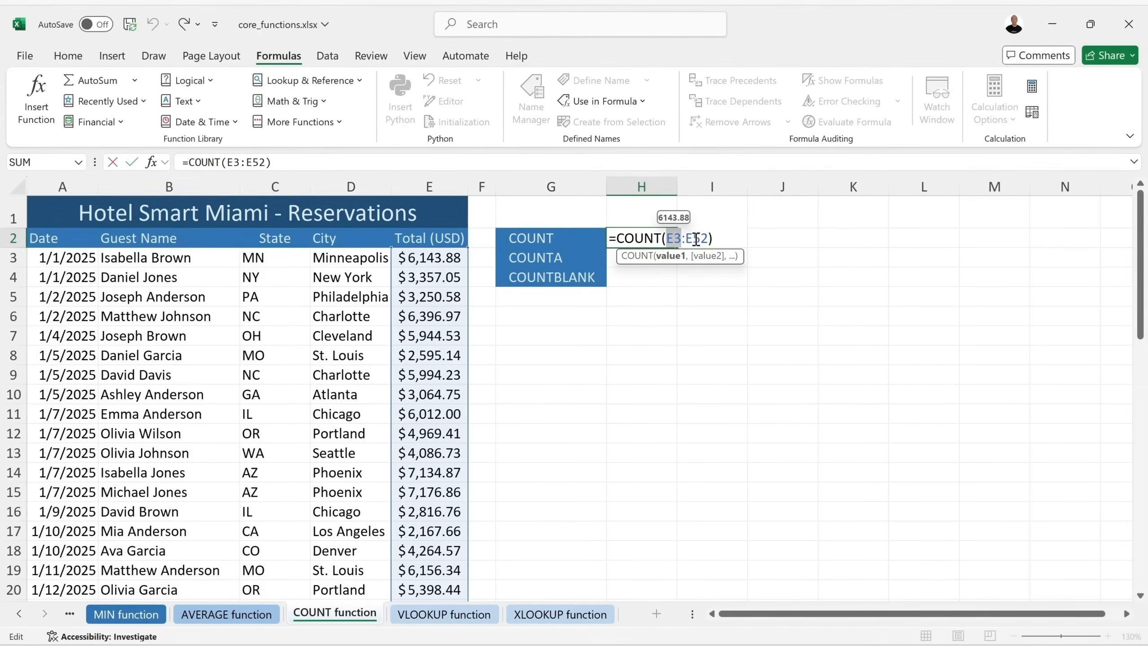
drag(708, 238, 687, 239)
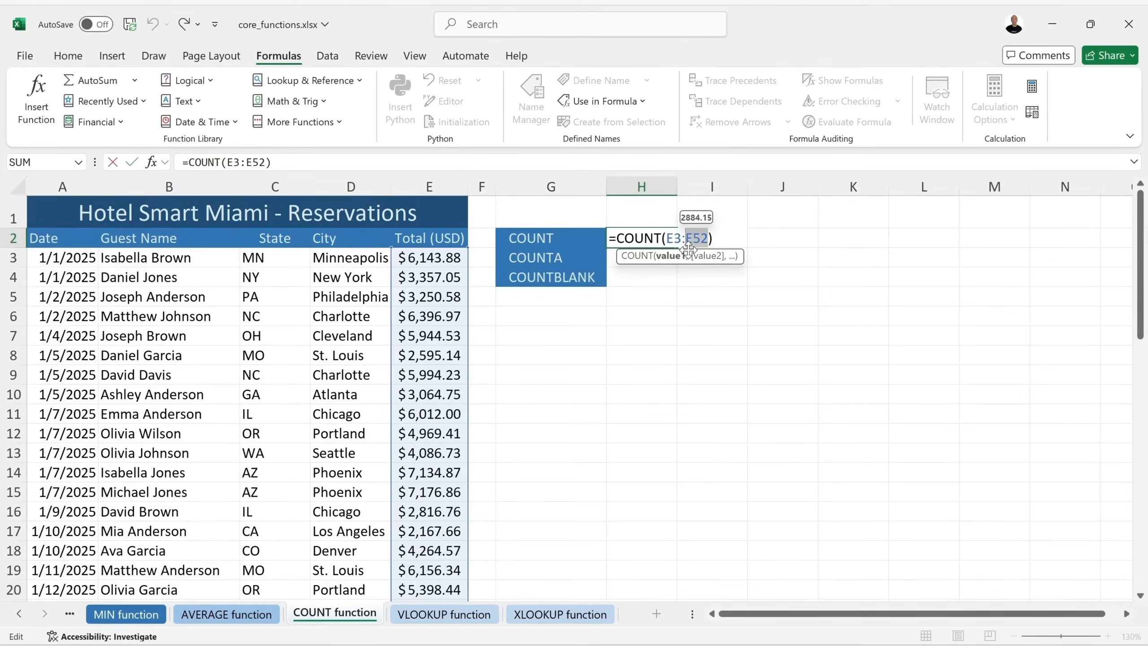
key(Return)
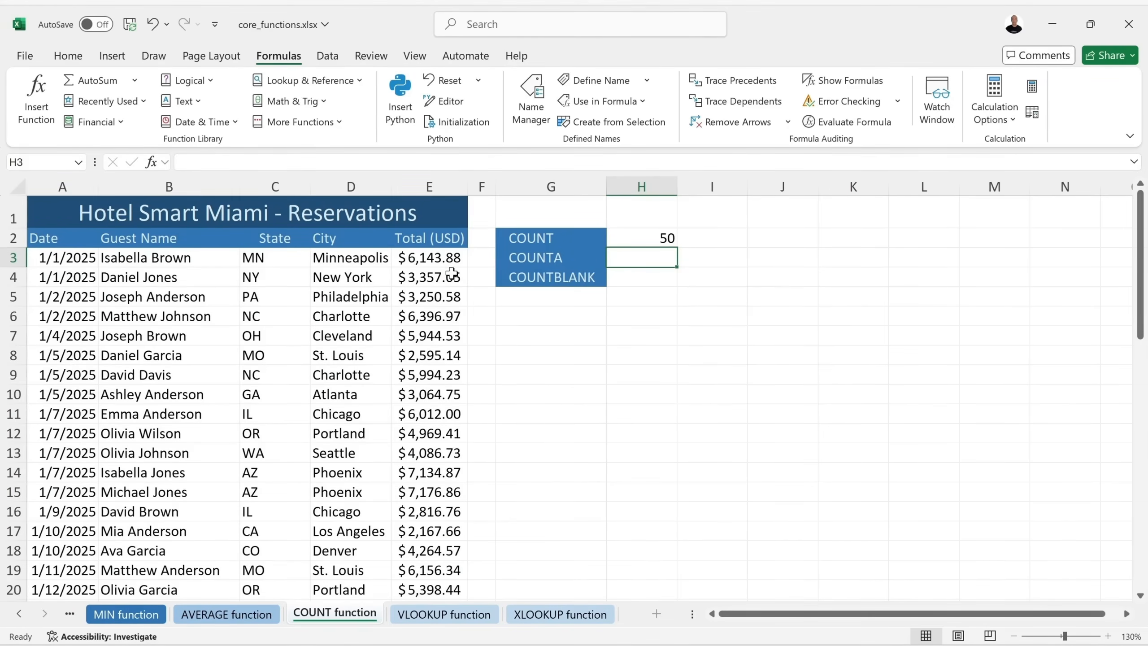
Enter =COUNTA(D3:D52) in H3 beside the COUNTA label, returning 50.
text(=cou)
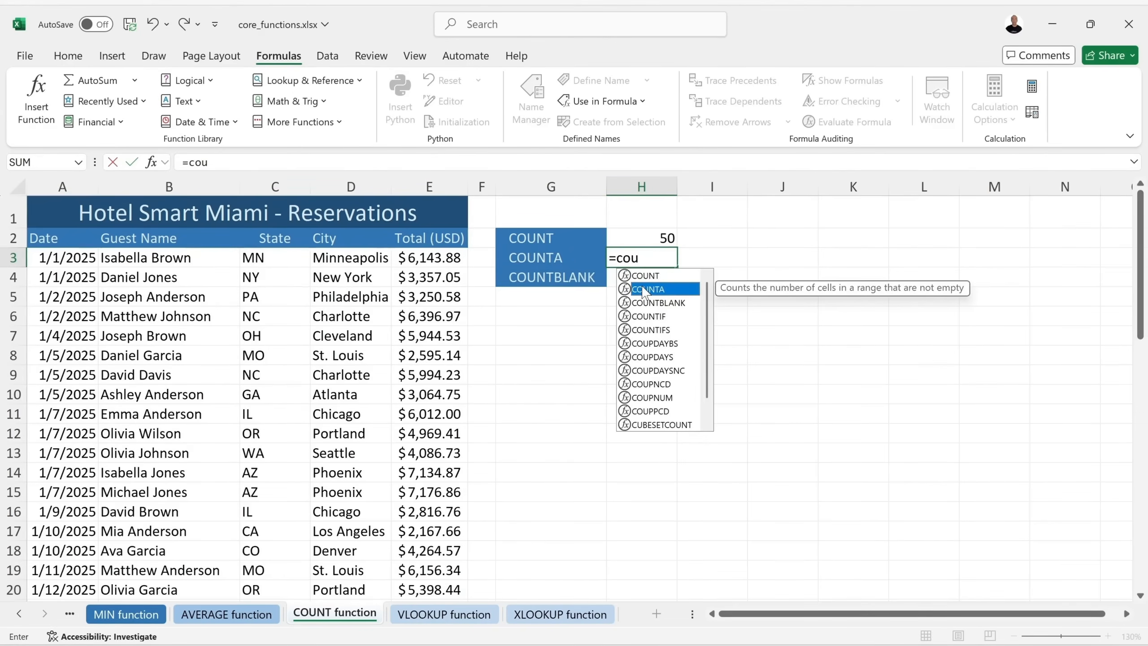
double_click(646, 288)
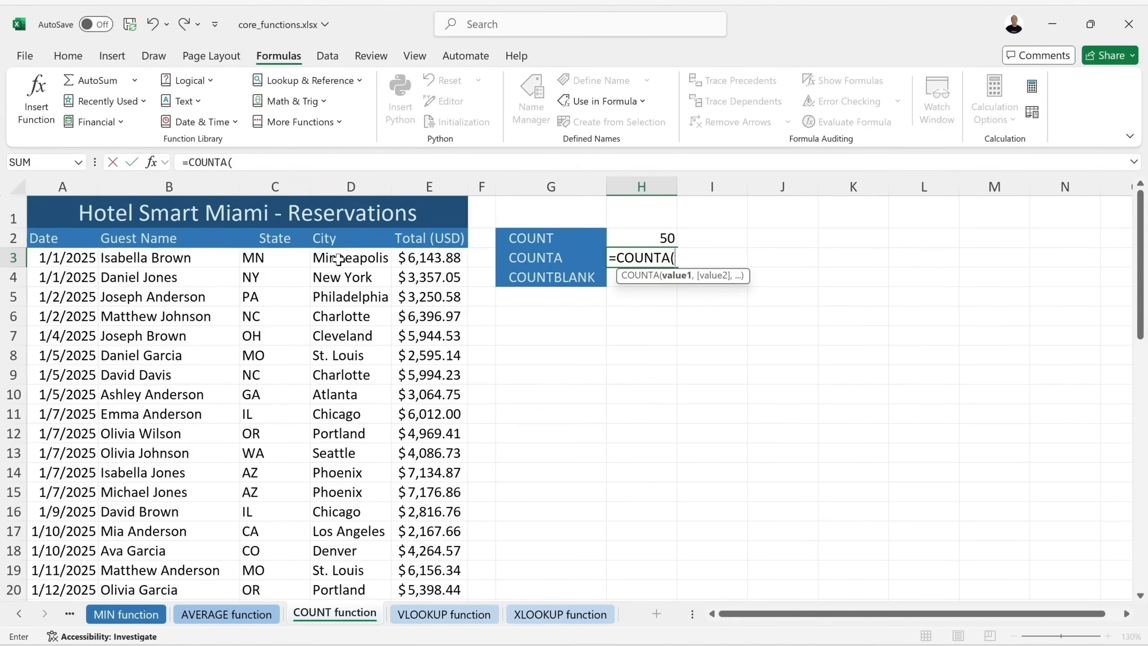
drag(342, 260, 343, 557)
scroll(352, 398, up, 11)
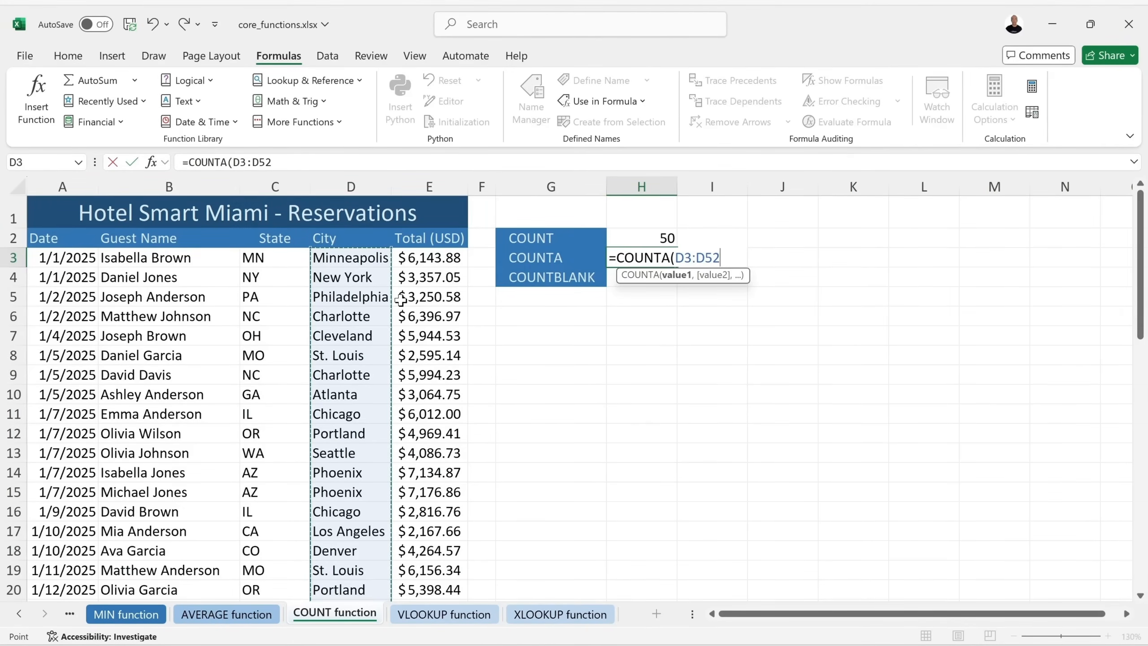
text())
key(Return)
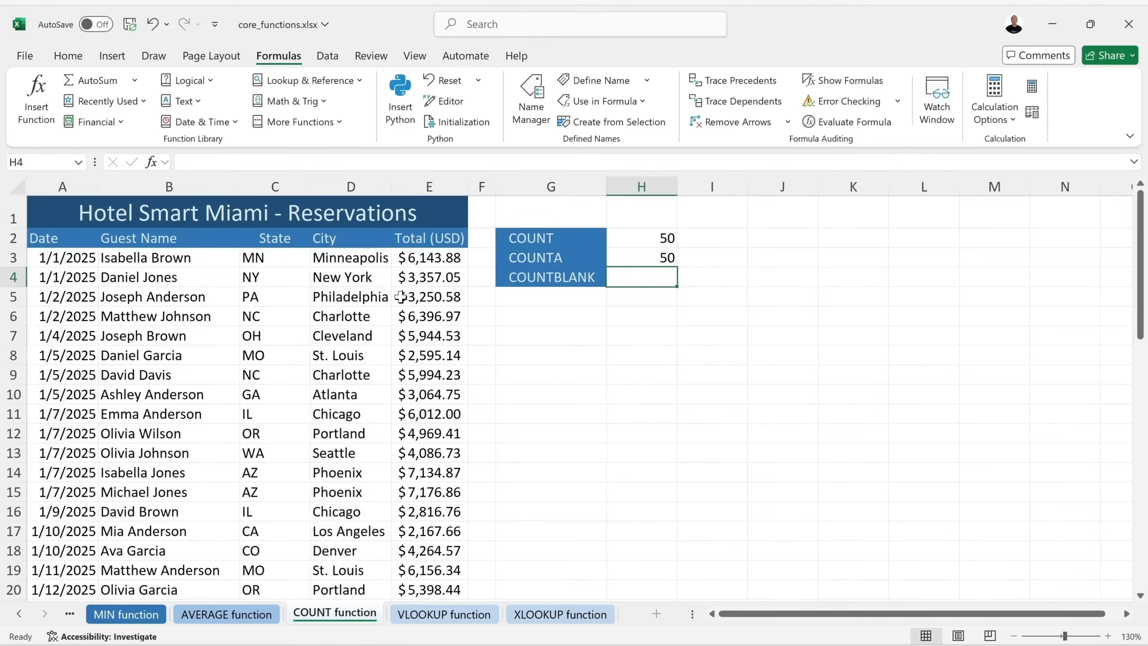
Test the counts by typing x over the E4 total, then undo to restore it.
click(362, 317)
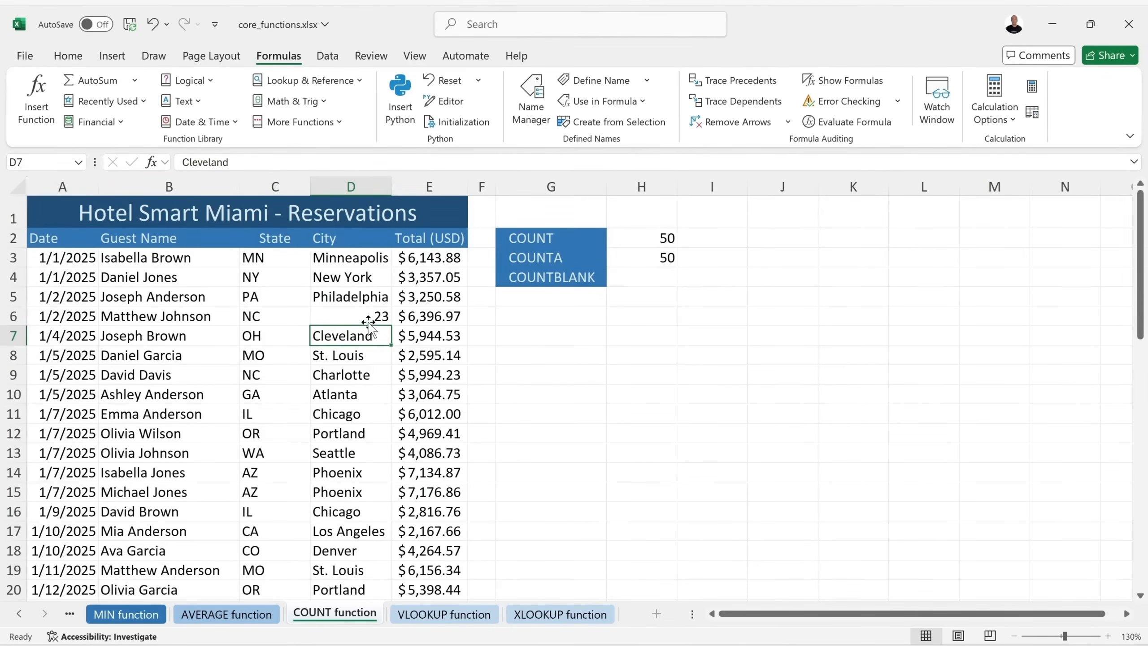
click(152, 29)
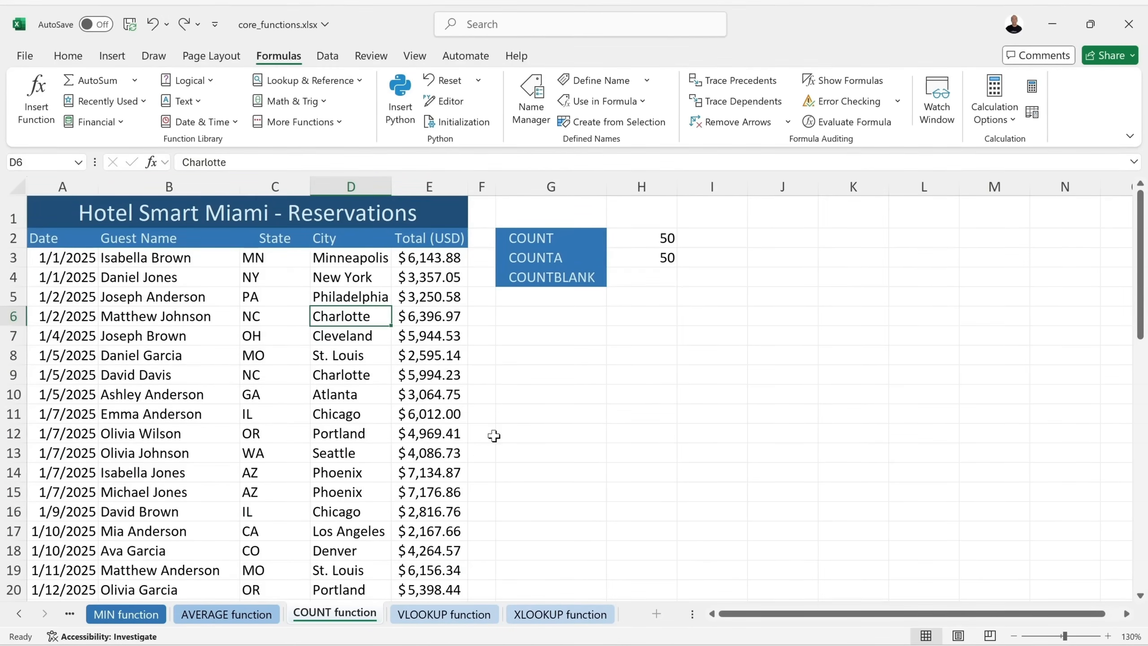
click(432, 282)
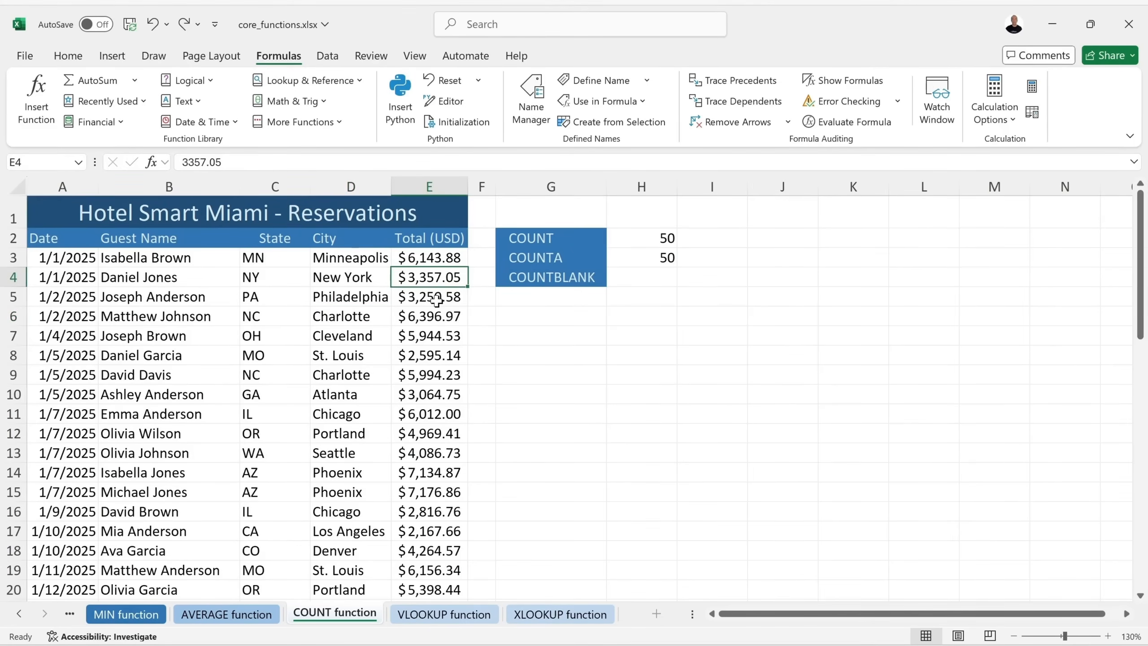
text(x)
key(Return)
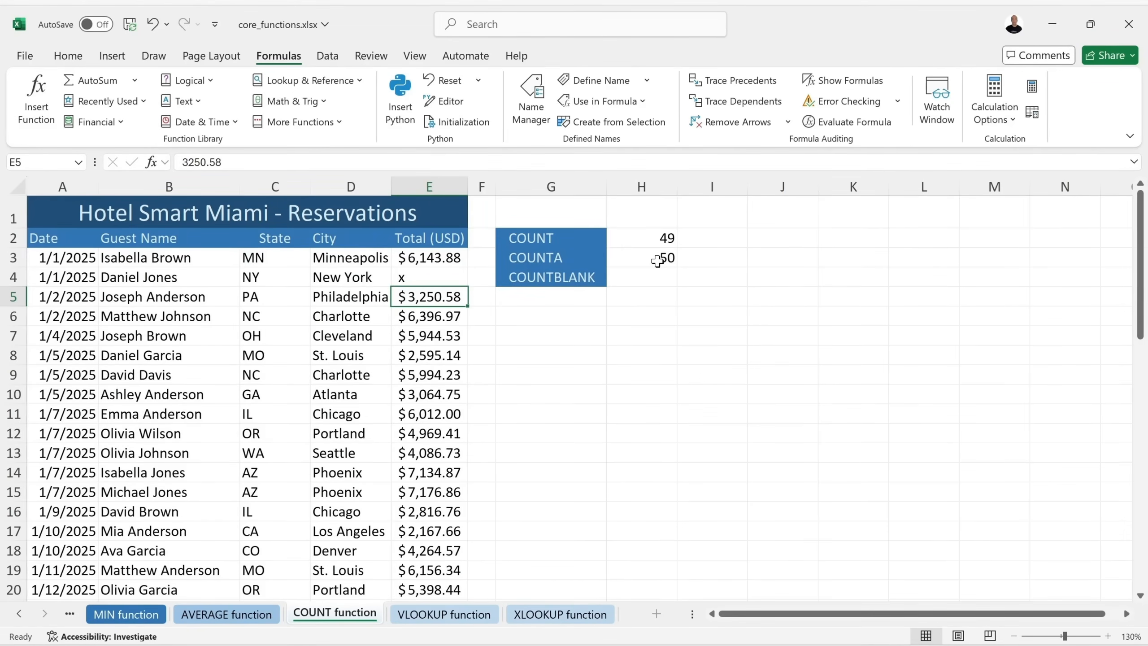
click(153, 24)
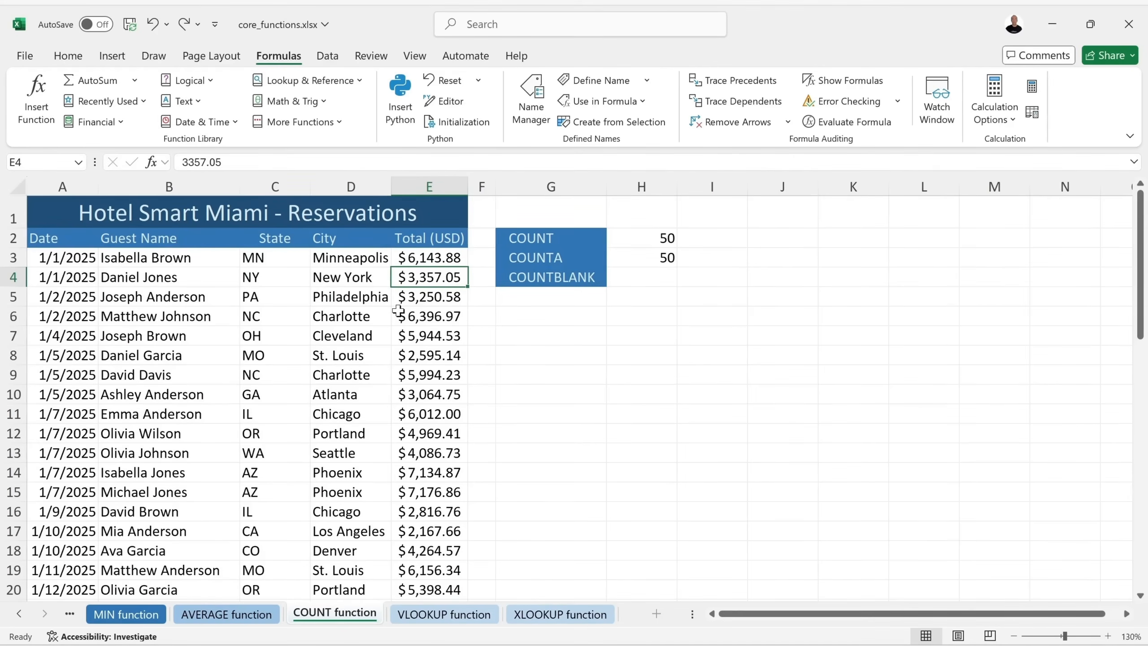
click(654, 274)
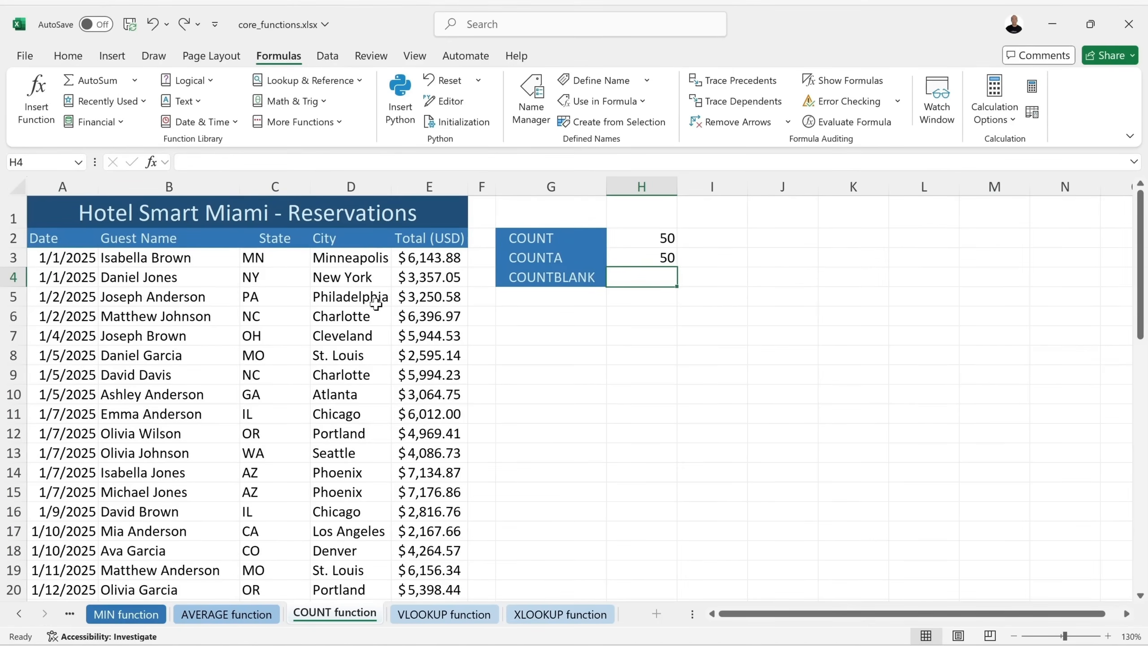
Enter =COUNTBLANK(E3:E52) in H4 beside the COUNTBLANK label, returning 0.
text(=count)
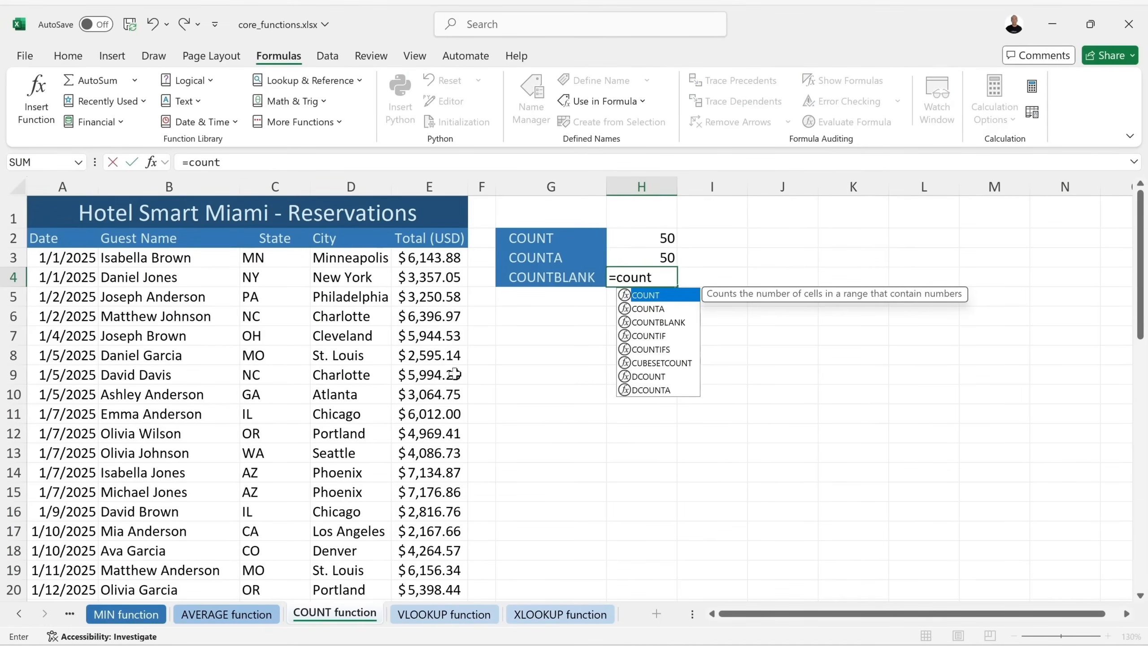
double_click(653, 322)
drag(426, 257, 438, 561)
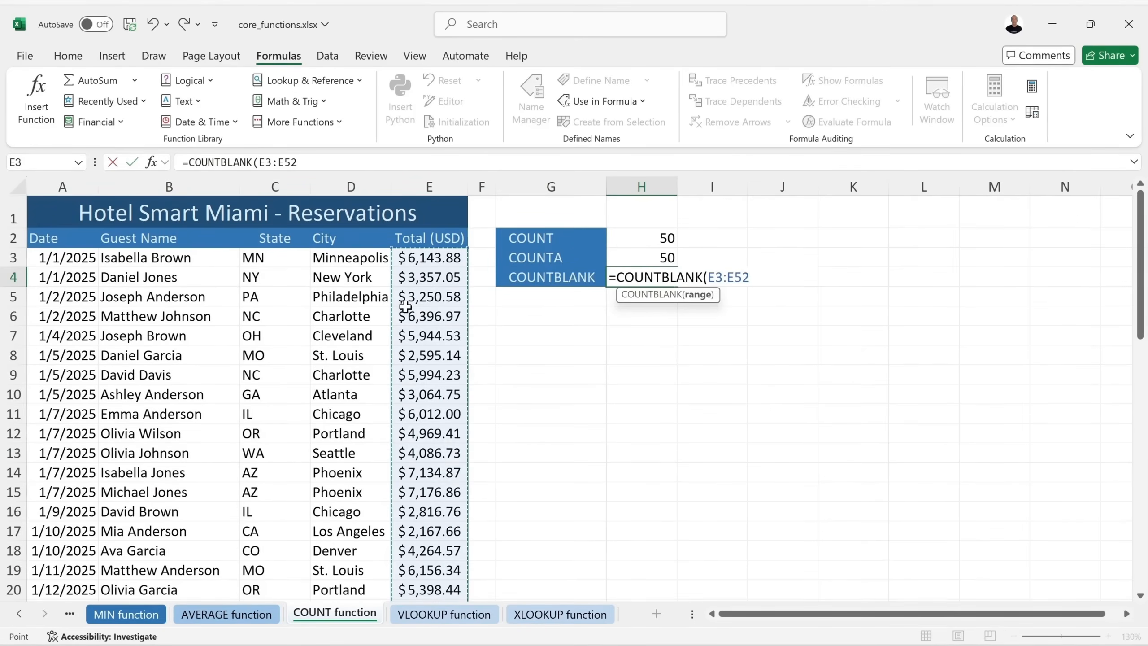
key(Return)
Test the blank count by clearing the E5 total, undo it, and save the workbook.
click(454, 301)
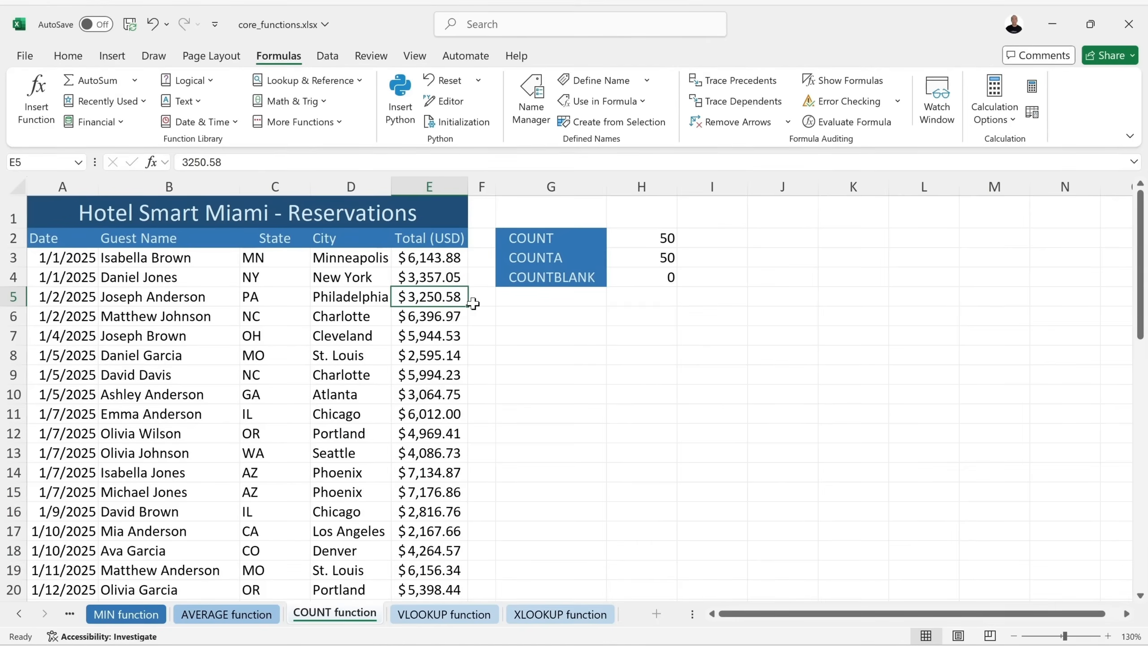
key(BackSpace)
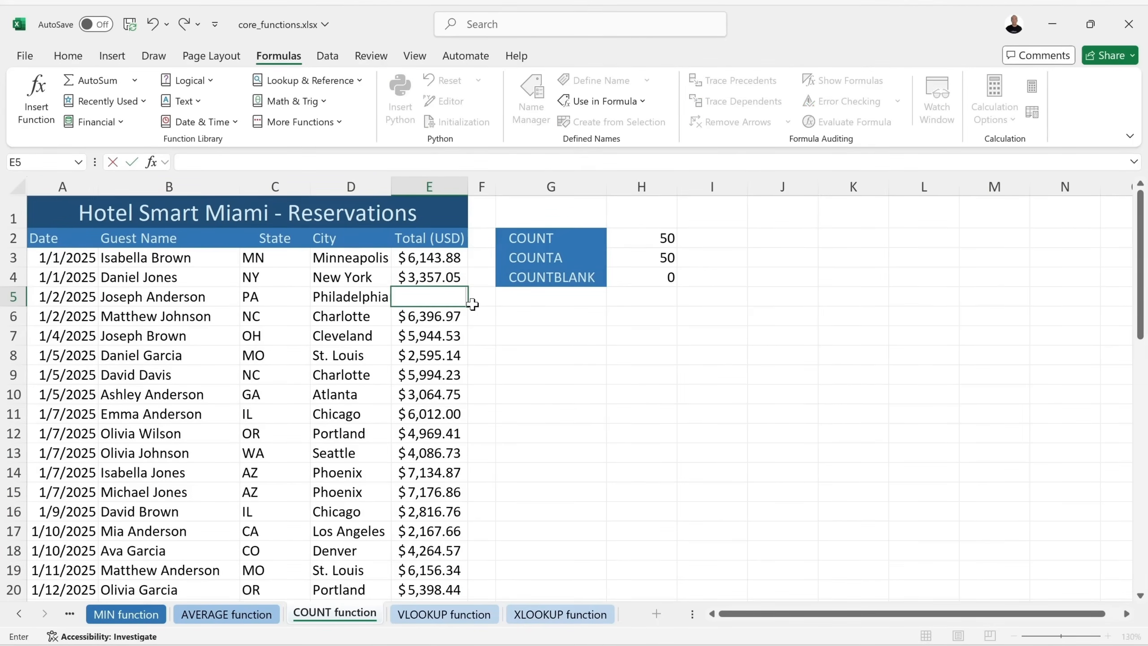
key(Return)
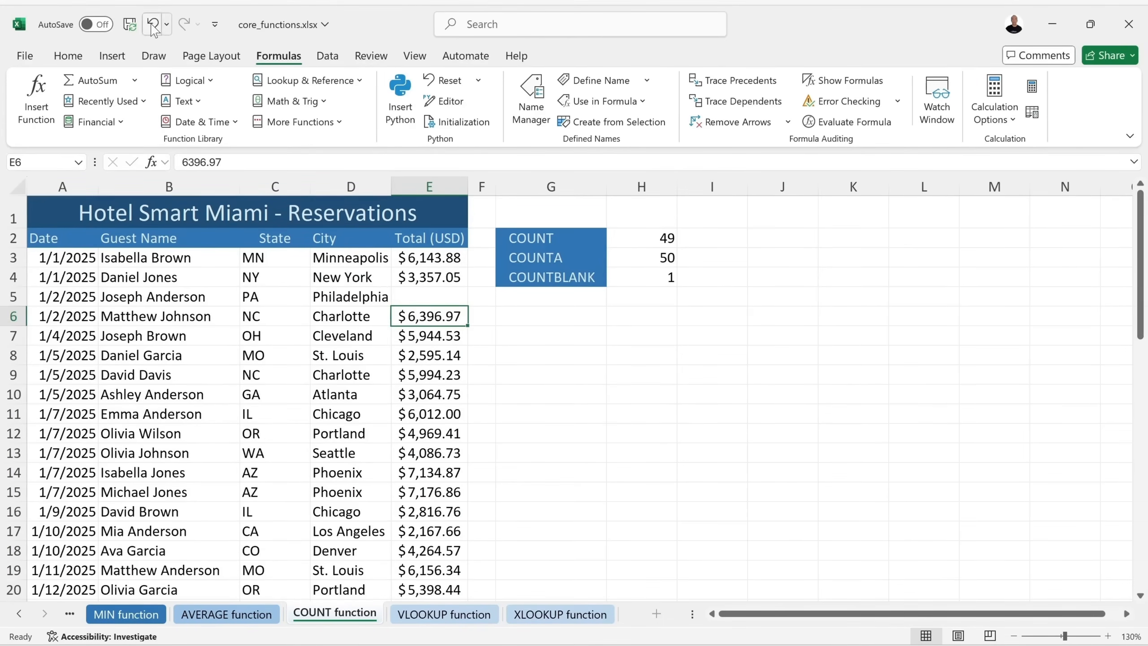
key(ctrl+z)
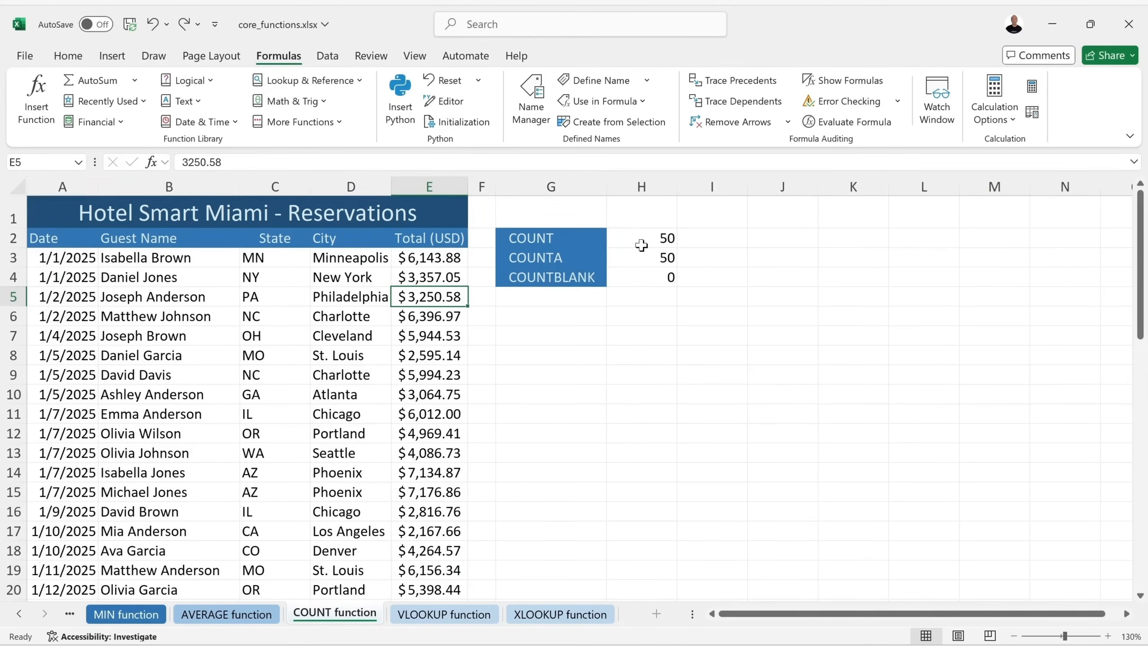
key(ctrl+s)
click(426, 615)
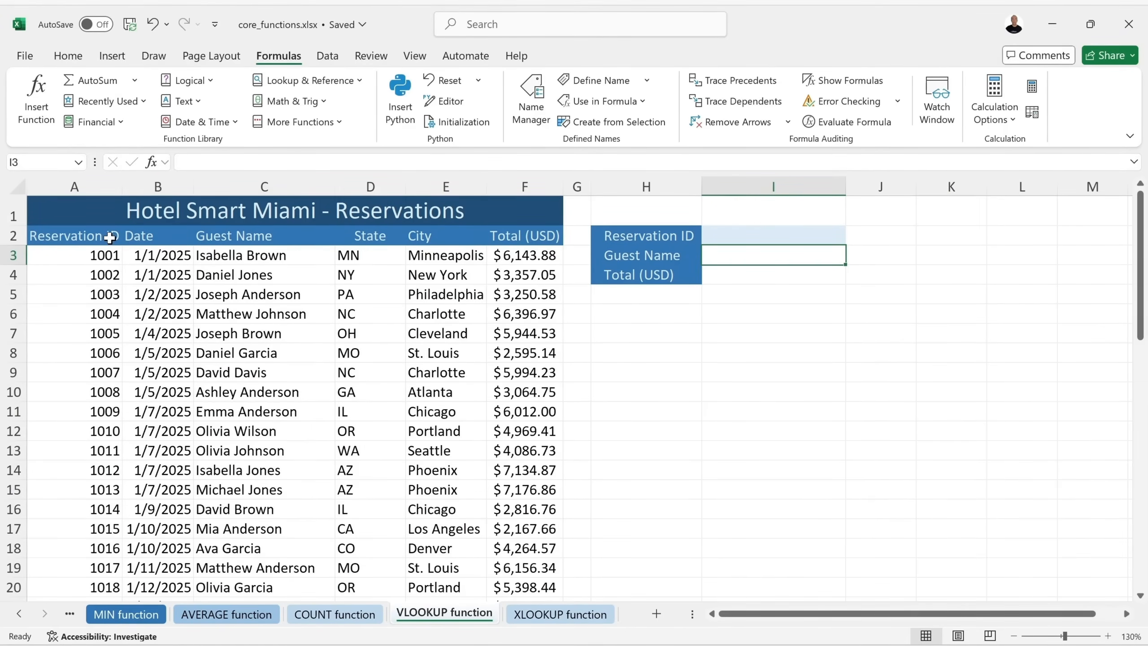
click(67, 236)
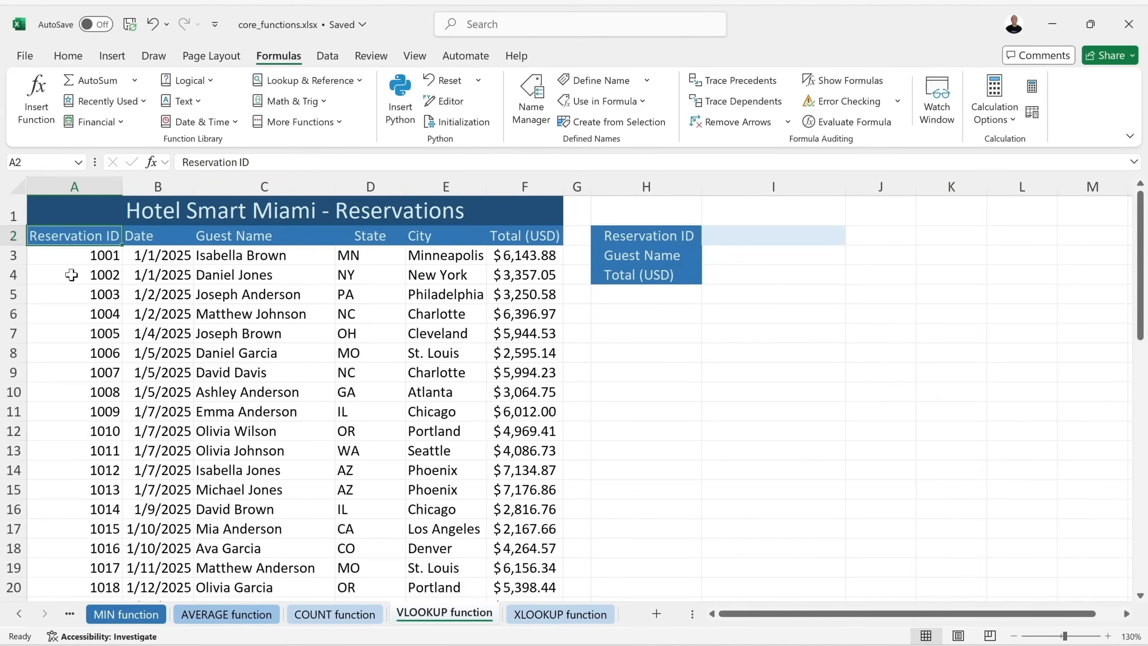
click(17, 274)
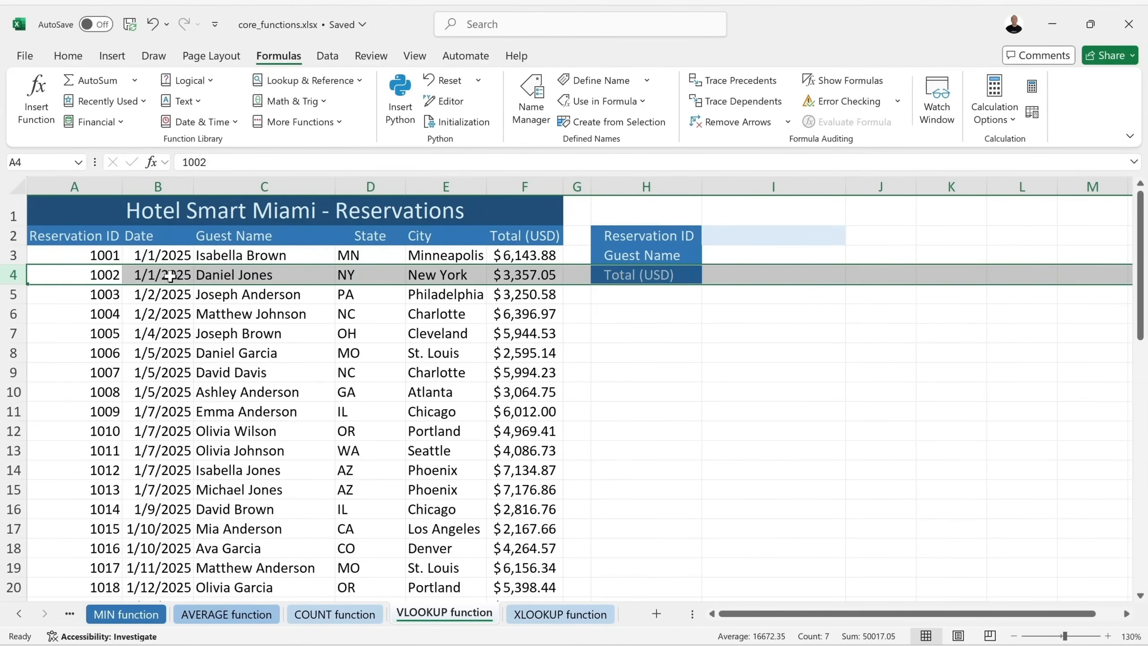
click(15, 334)
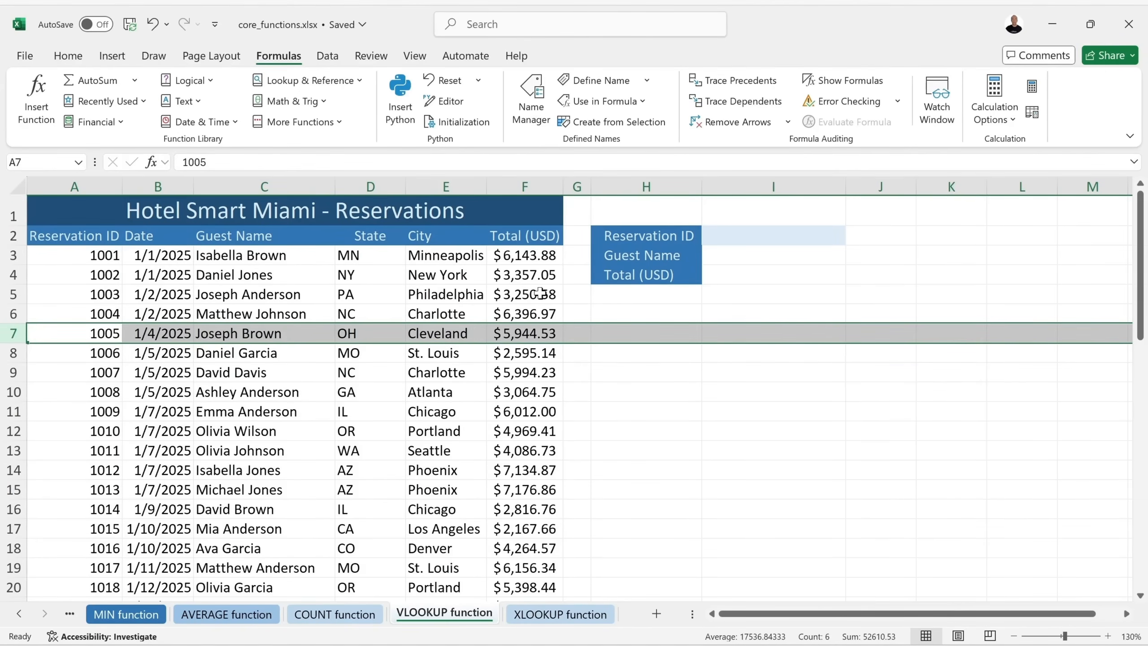
click(739, 236)
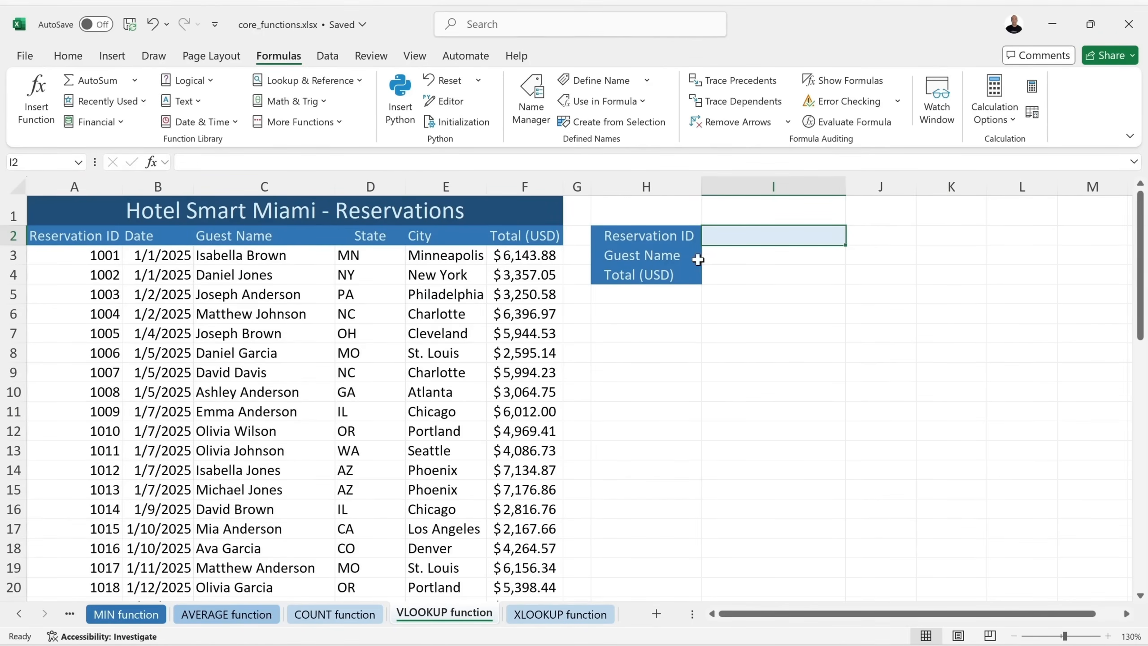
click(722, 257)
click(720, 275)
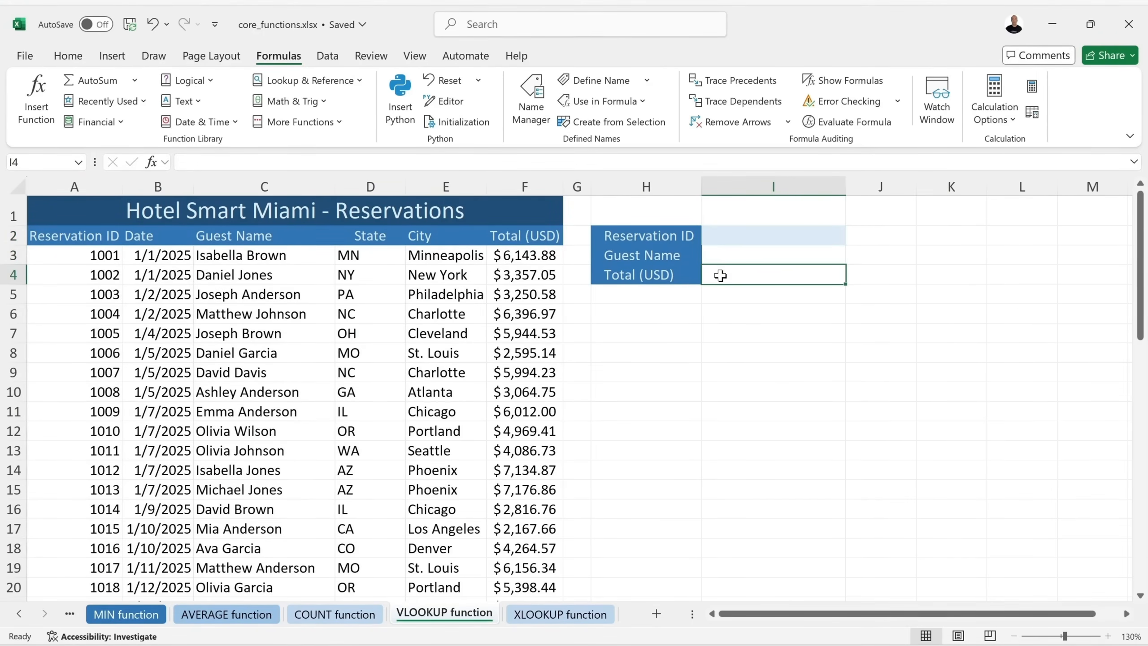
scroll(503, 317, down, 11)
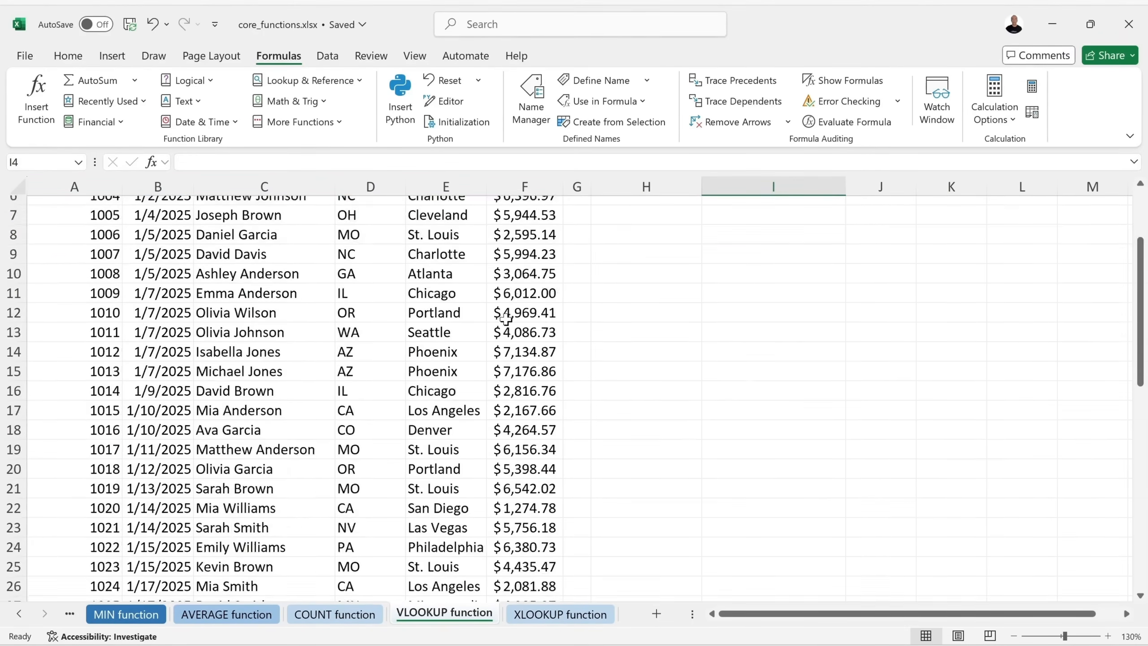
scroll(505, 320, up, 1)
scroll(504, 320, down, 1)
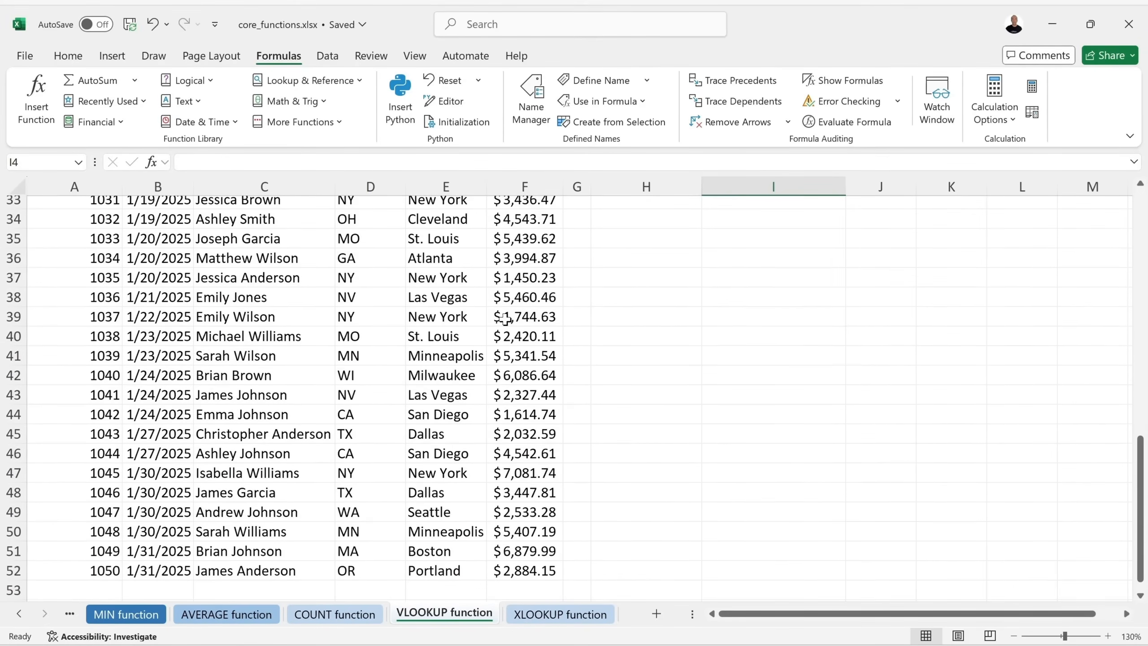
scroll(504, 320, up, 11)
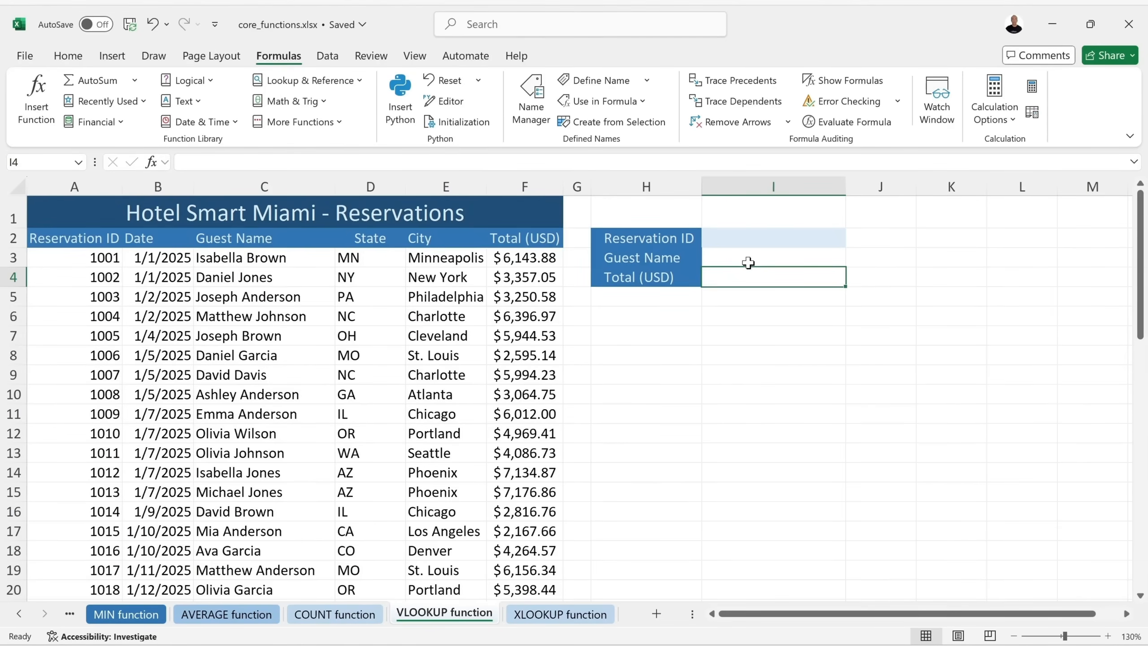
Build =VLOOKUP(I2,A3:F52,3,0 in the Guest Name cell I3, not yet closed.
click(738, 260)
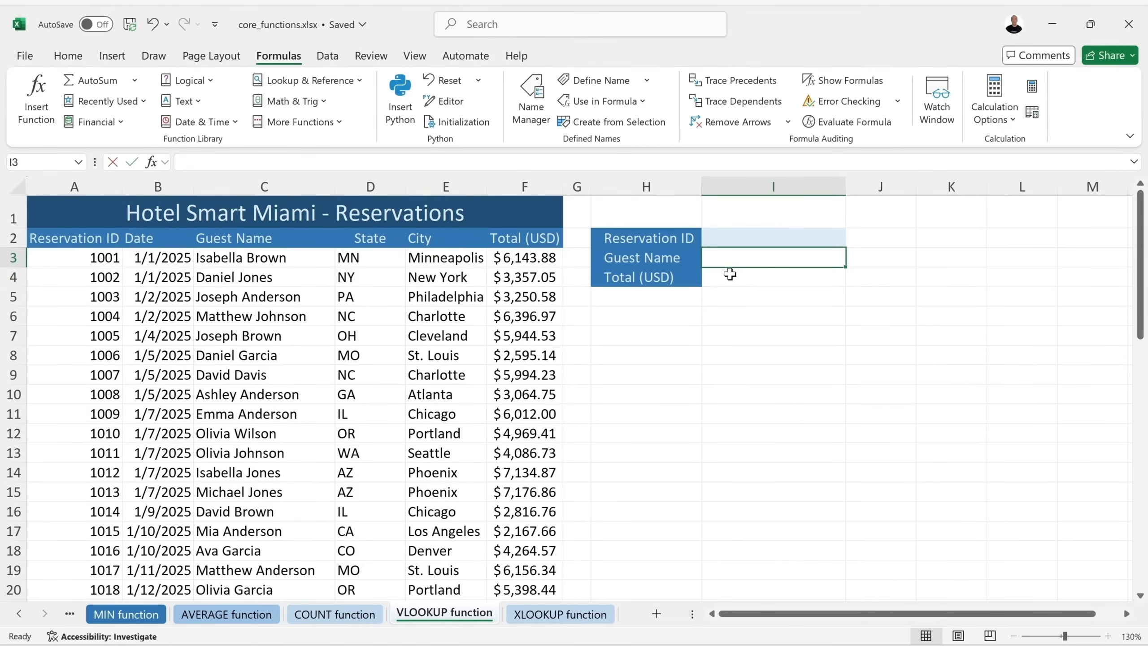
text(=vl)
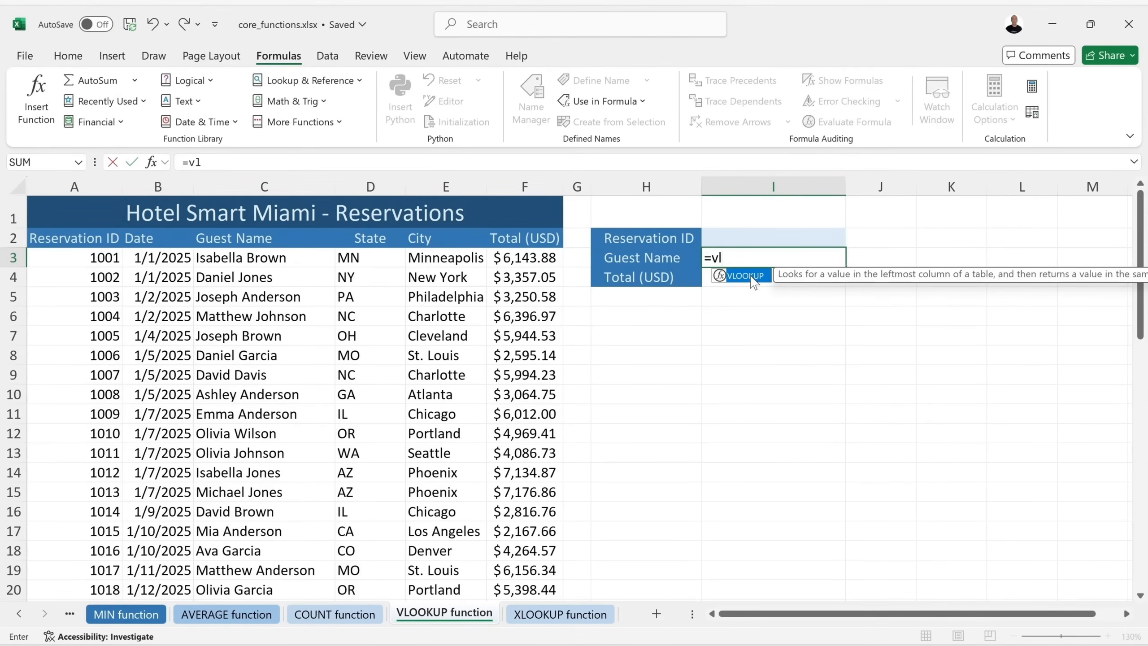
double_click(751, 277)
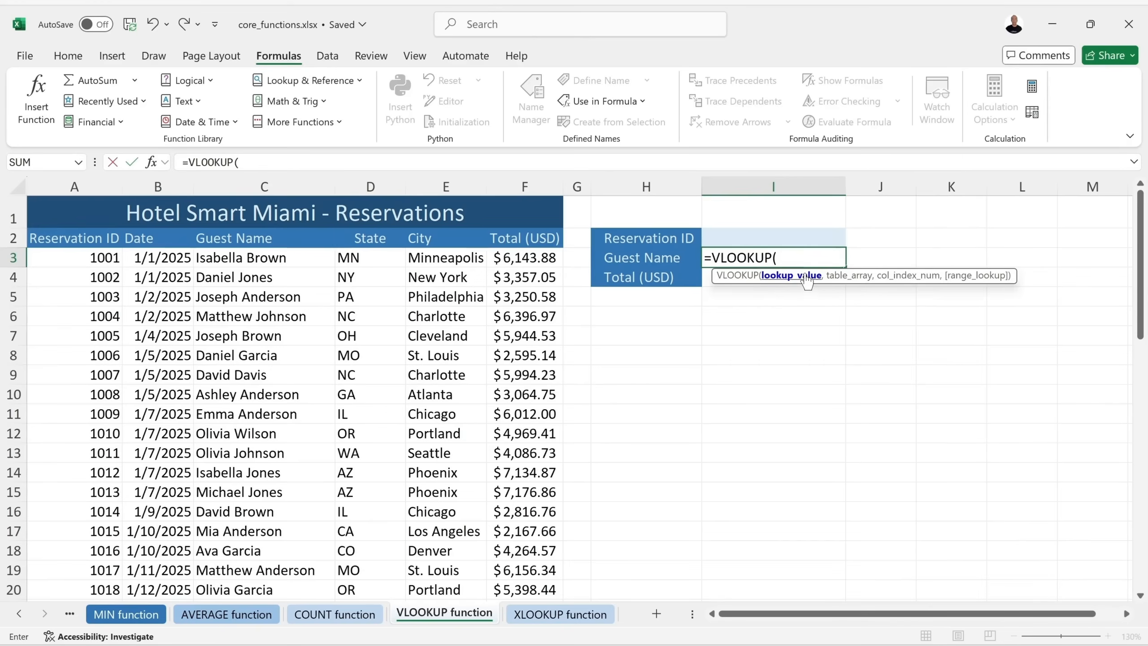
click(754, 239)
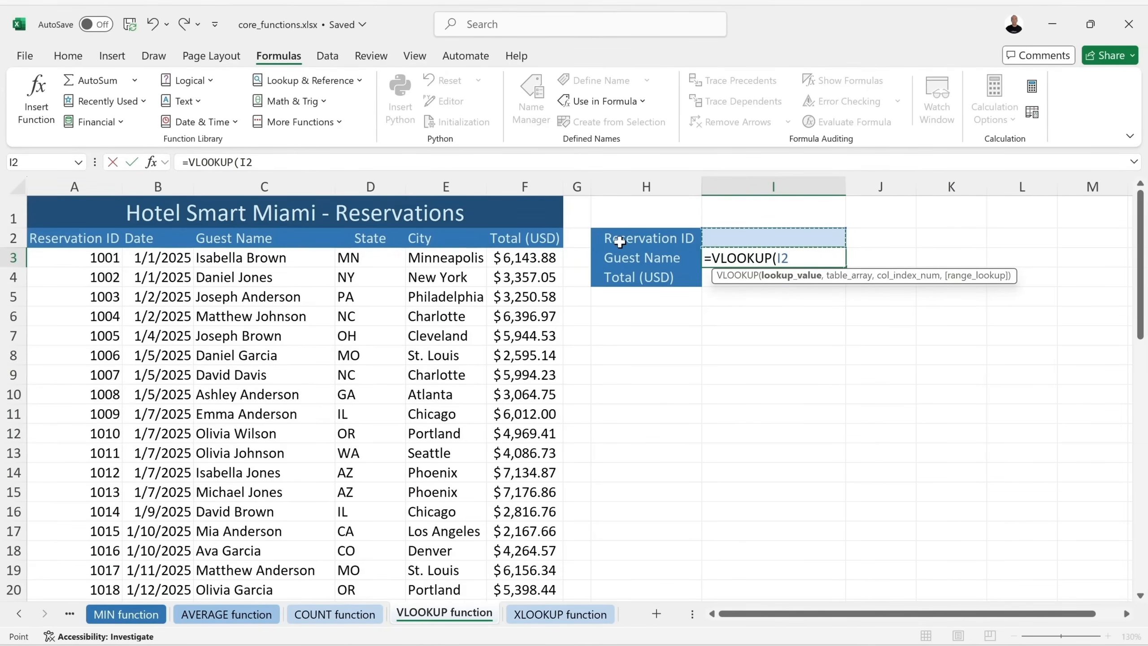
text(,)
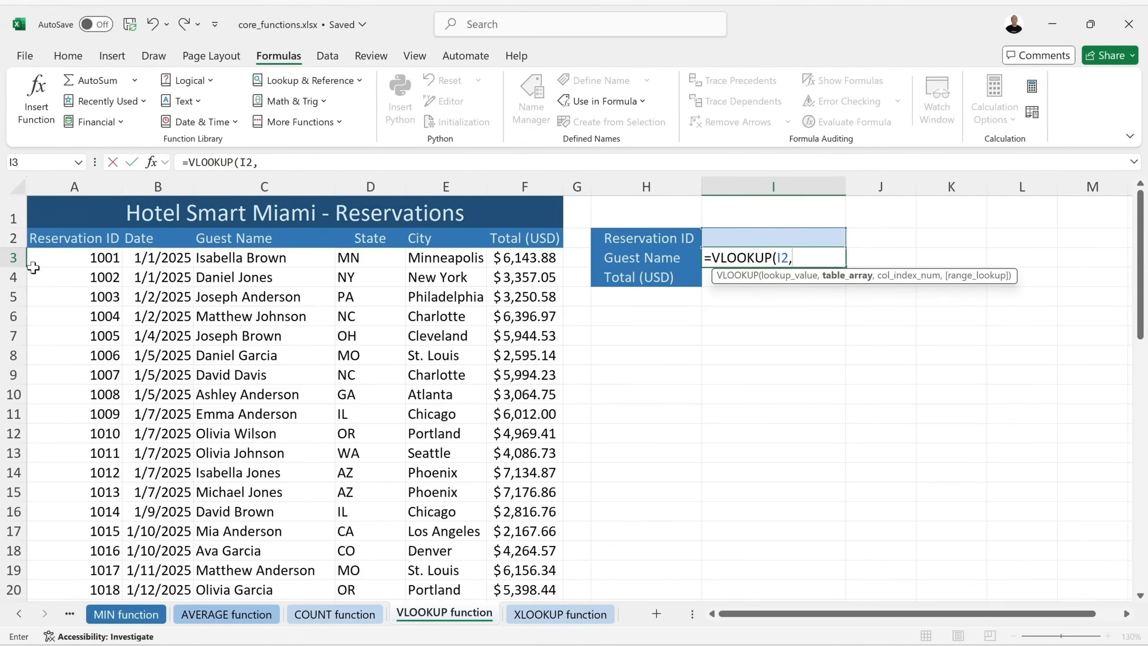
click(54, 256)
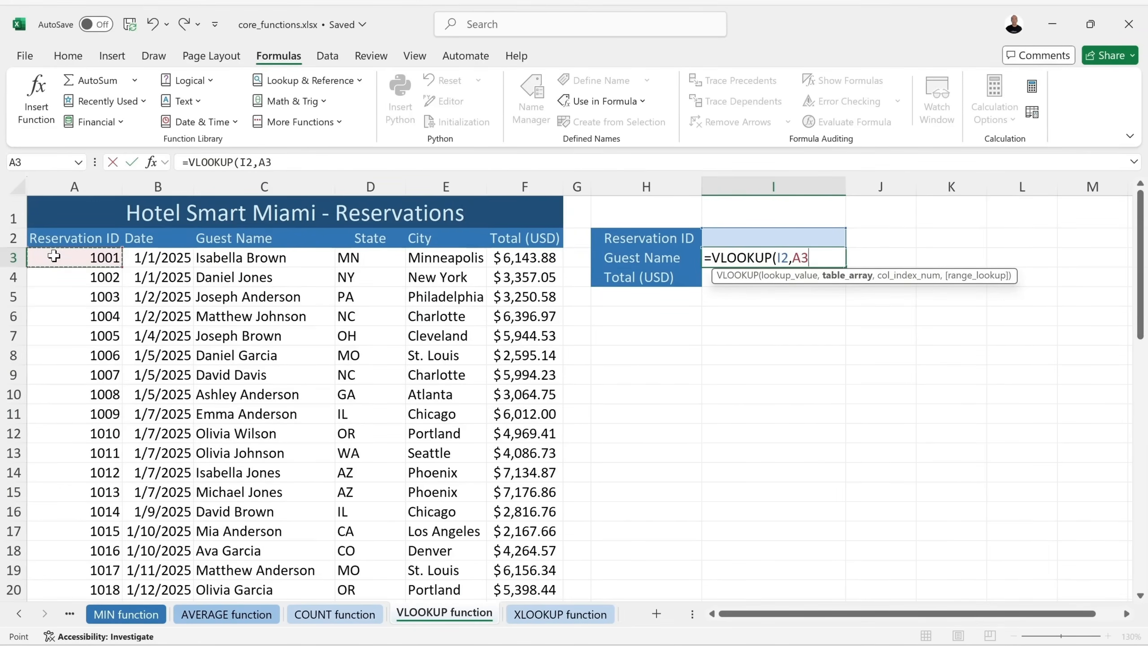
scroll(287, 321, down, 7)
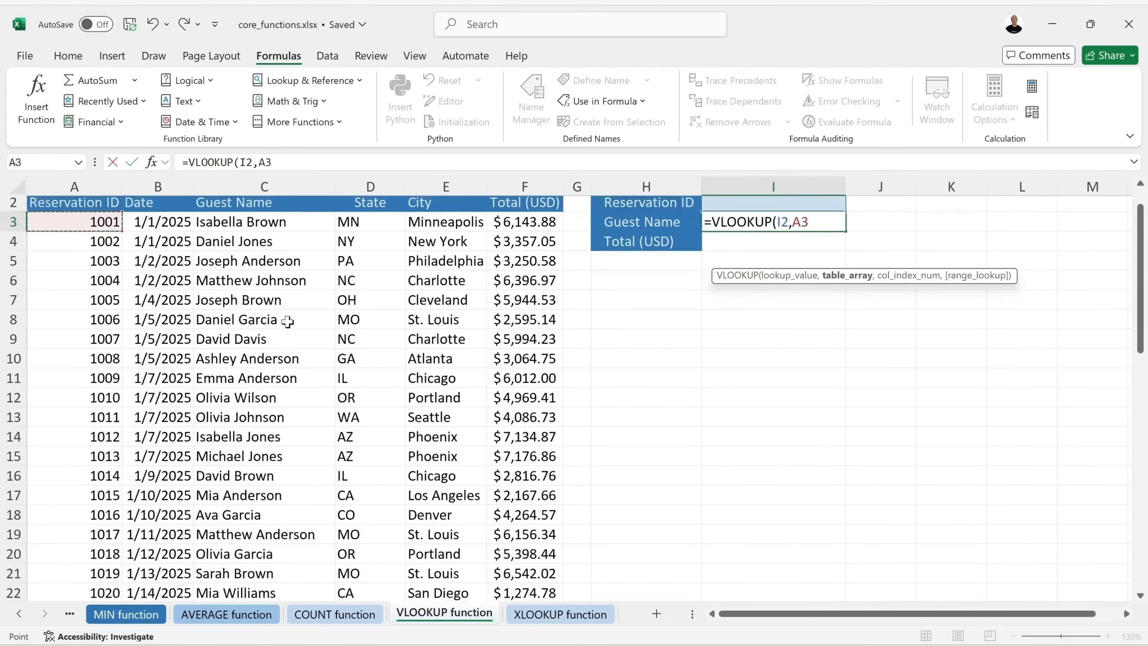
scroll(287, 321, down, 5)
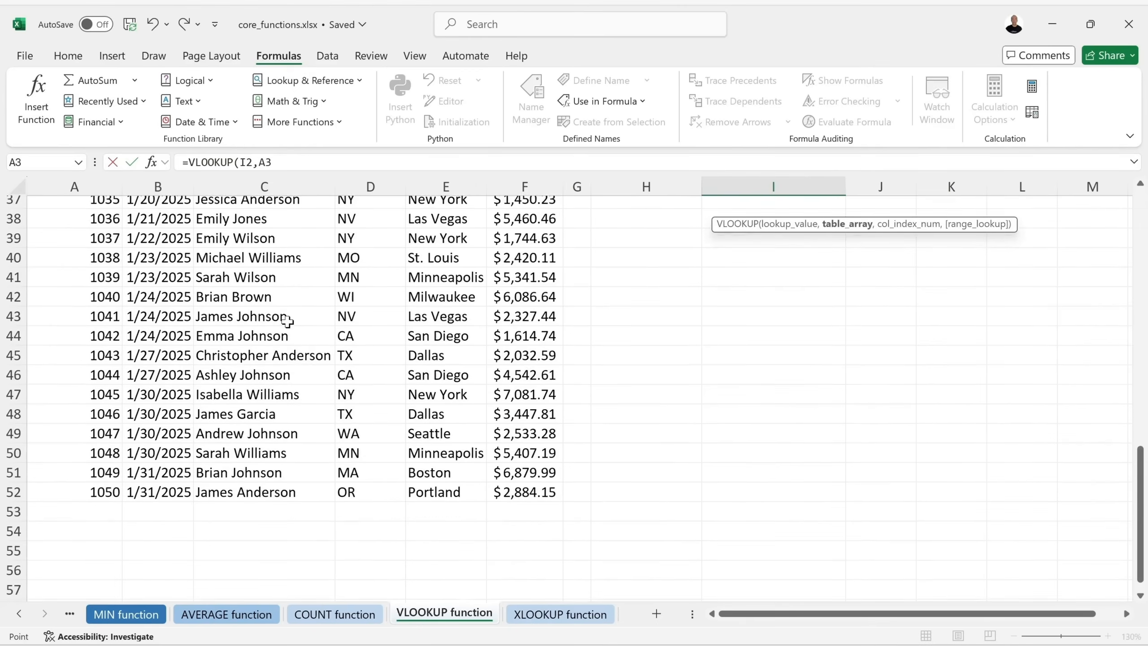
shift+click(533, 489)
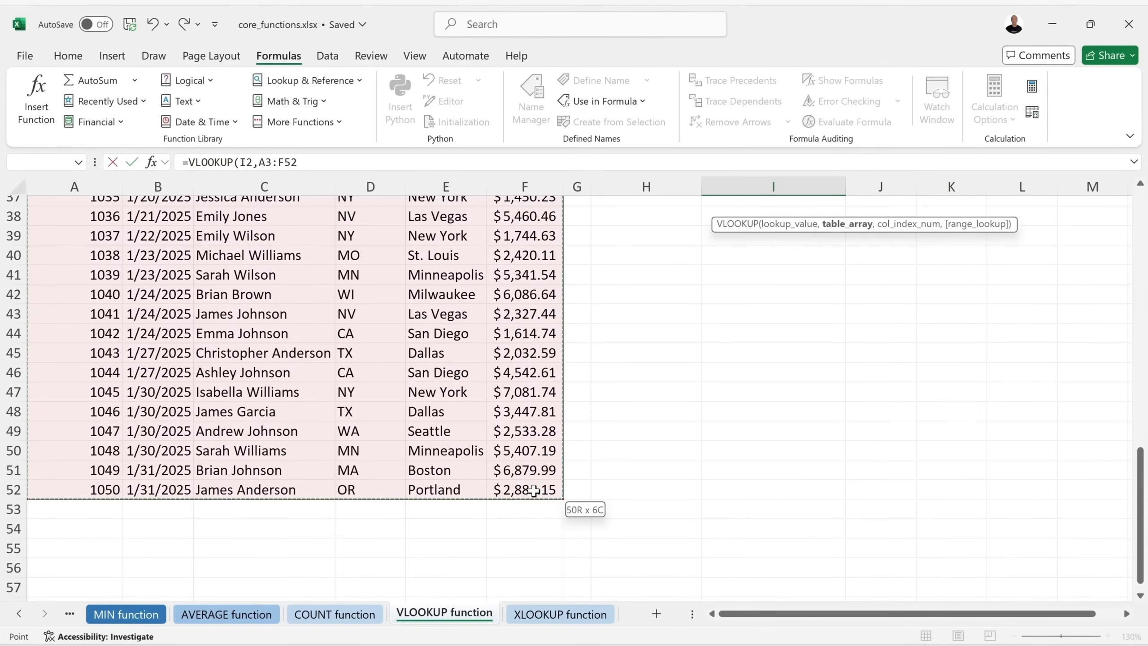
scroll(510, 429, up, 11)
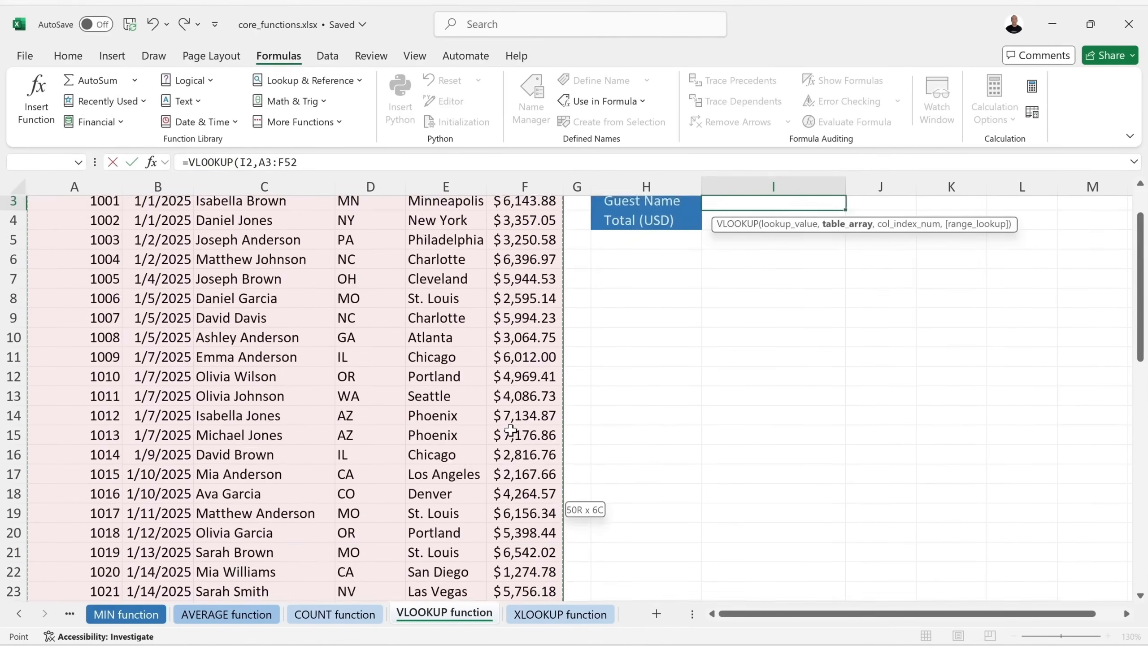
scroll(510, 429, up, 1)
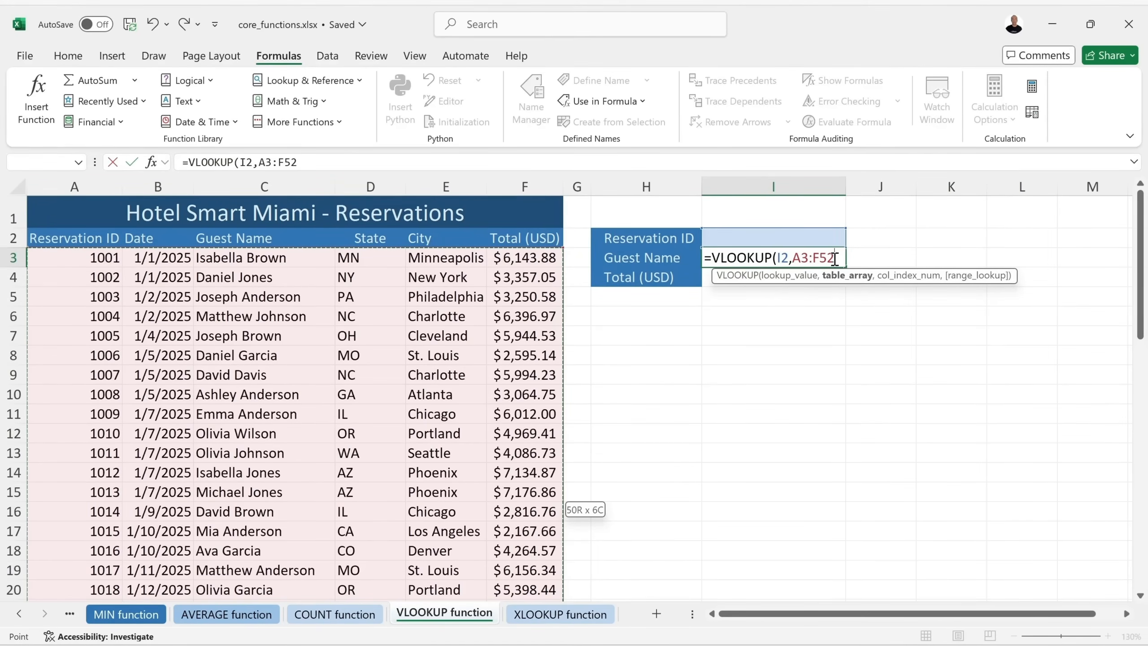
text(,3)
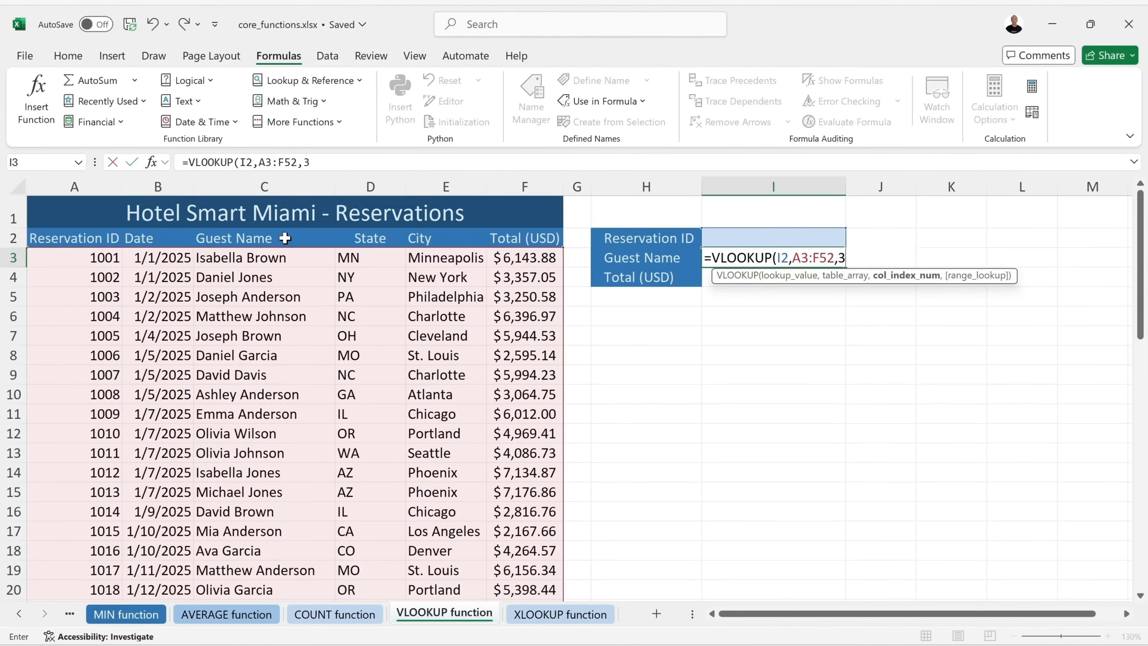
text(,0)
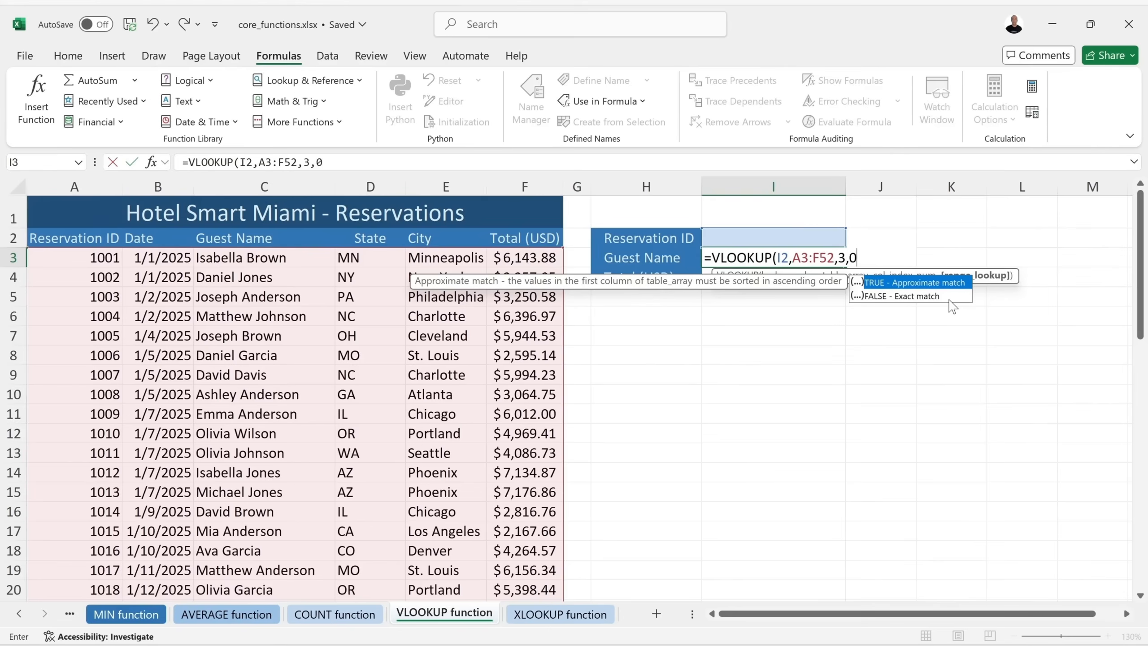
Close and commit the Guest Name VLOOKUP, then enter Reservation ID 1025 in I2.
text())
key(Return)
click(791, 241)
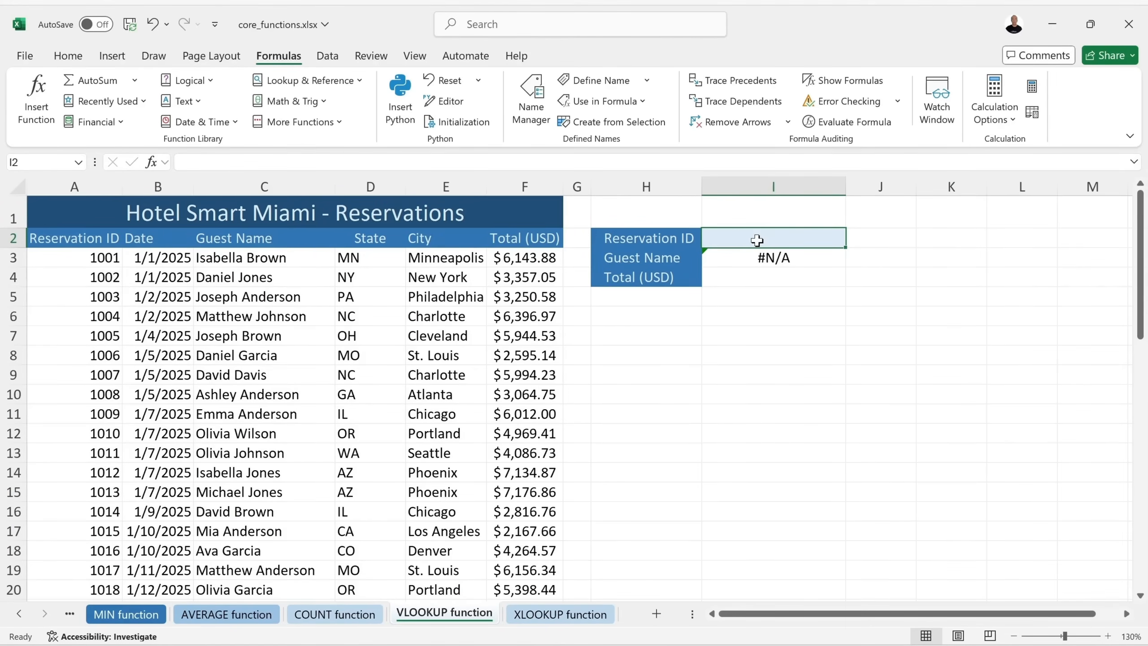
text(1025)
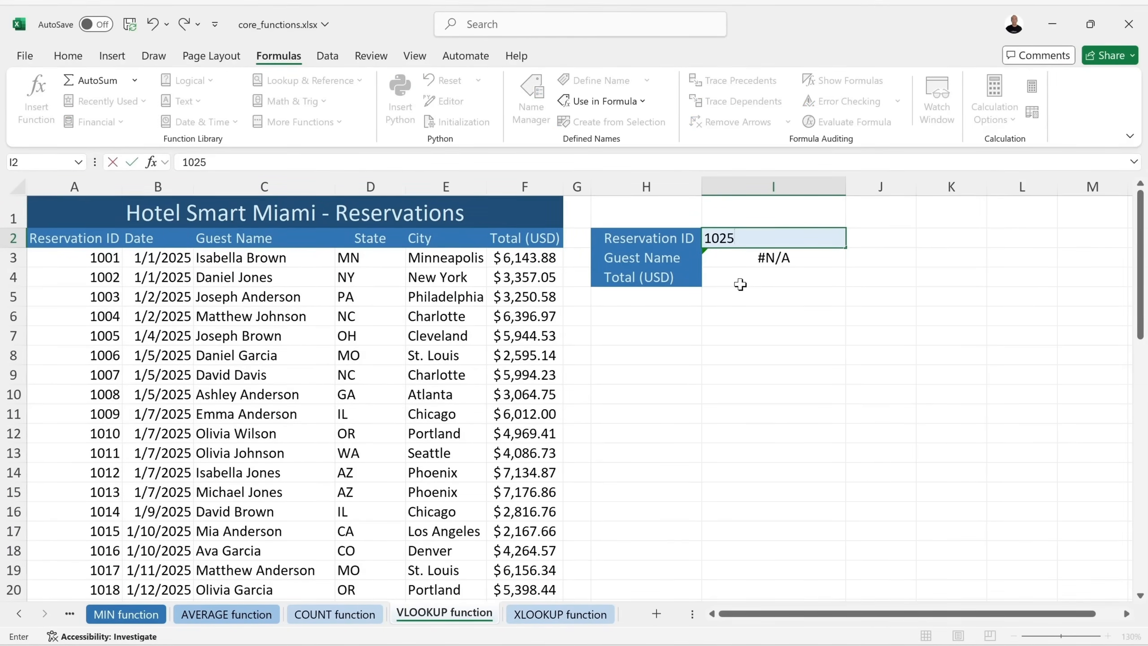
key(Return)
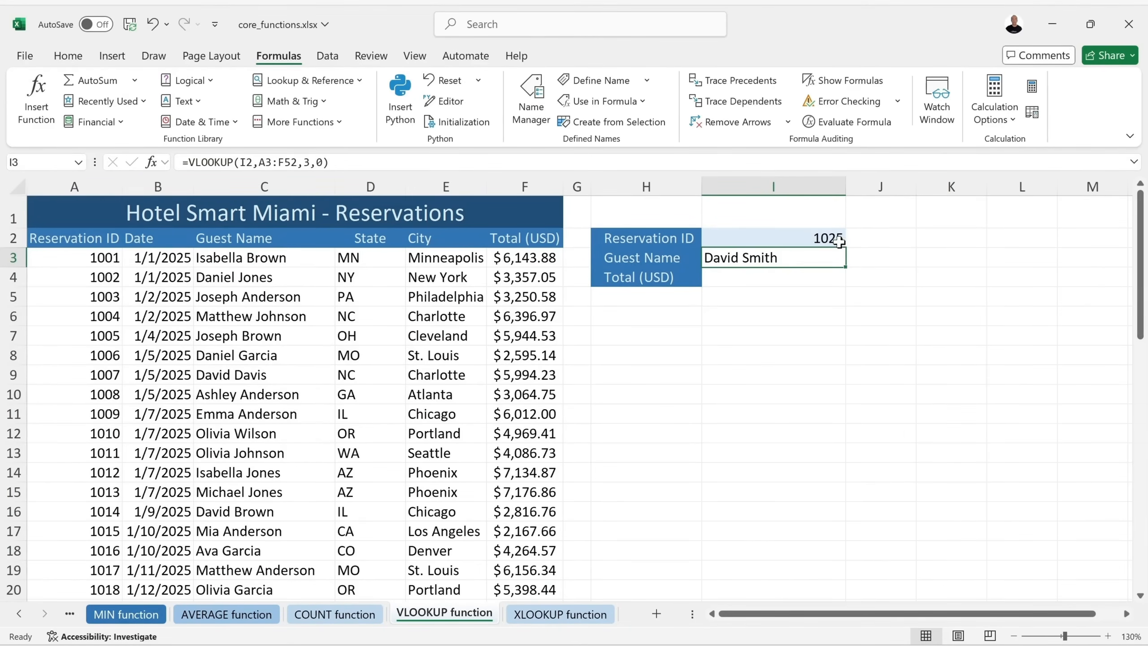
scroll(77, 386, down, 1)
scroll(77, 386, down, 3)
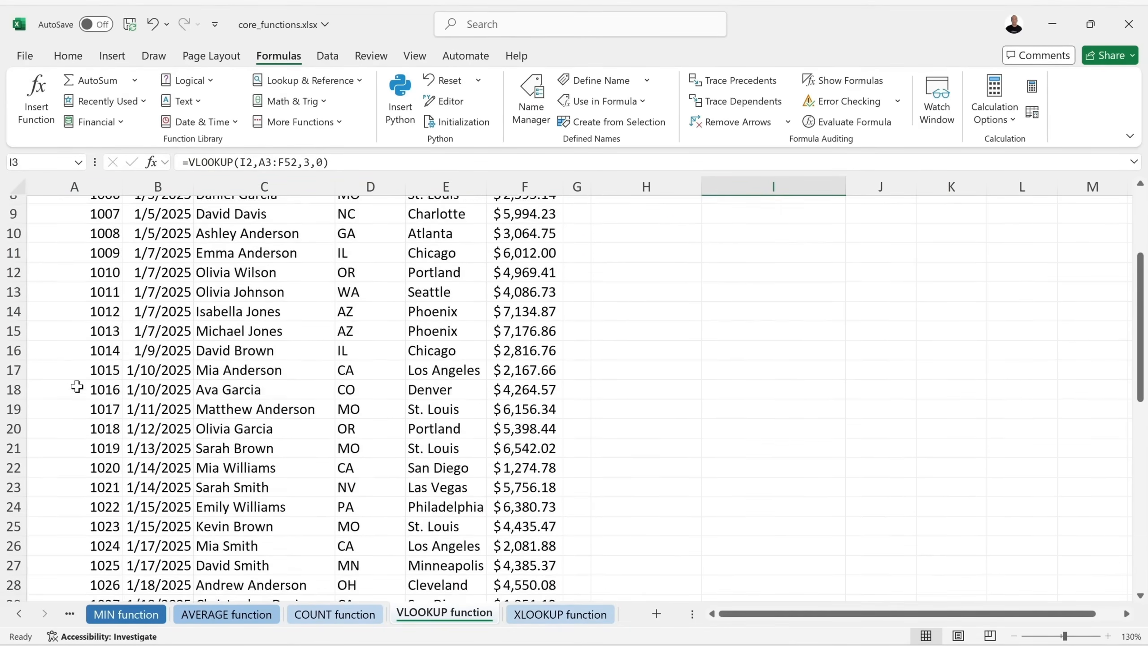
click(15, 500)
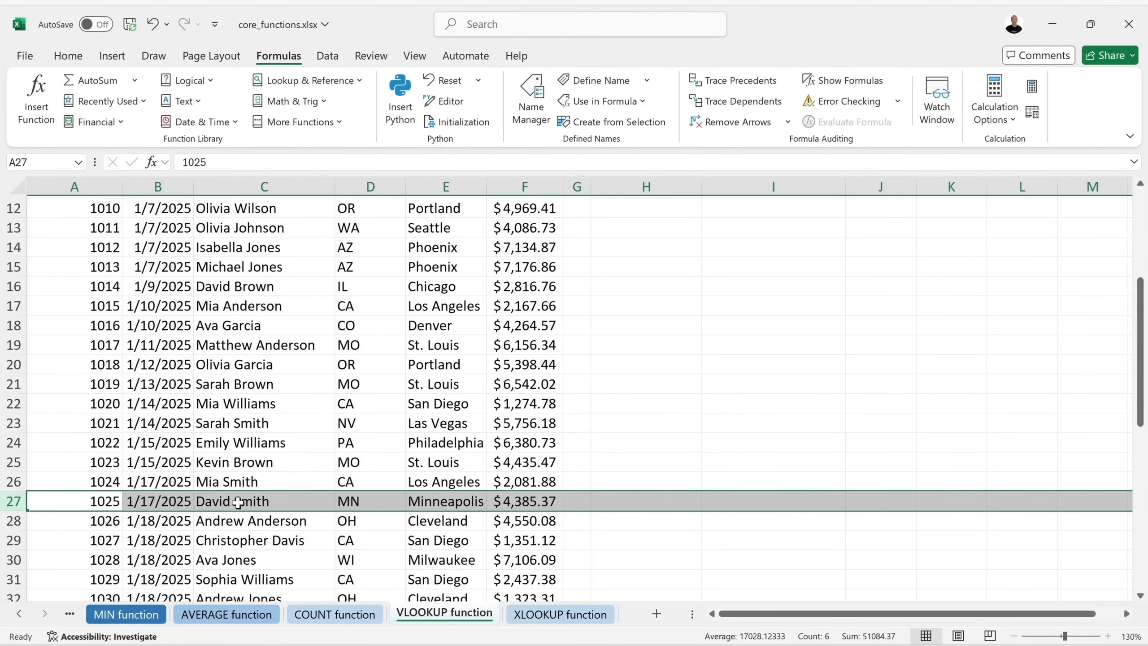
scroll(255, 501, down, 1)
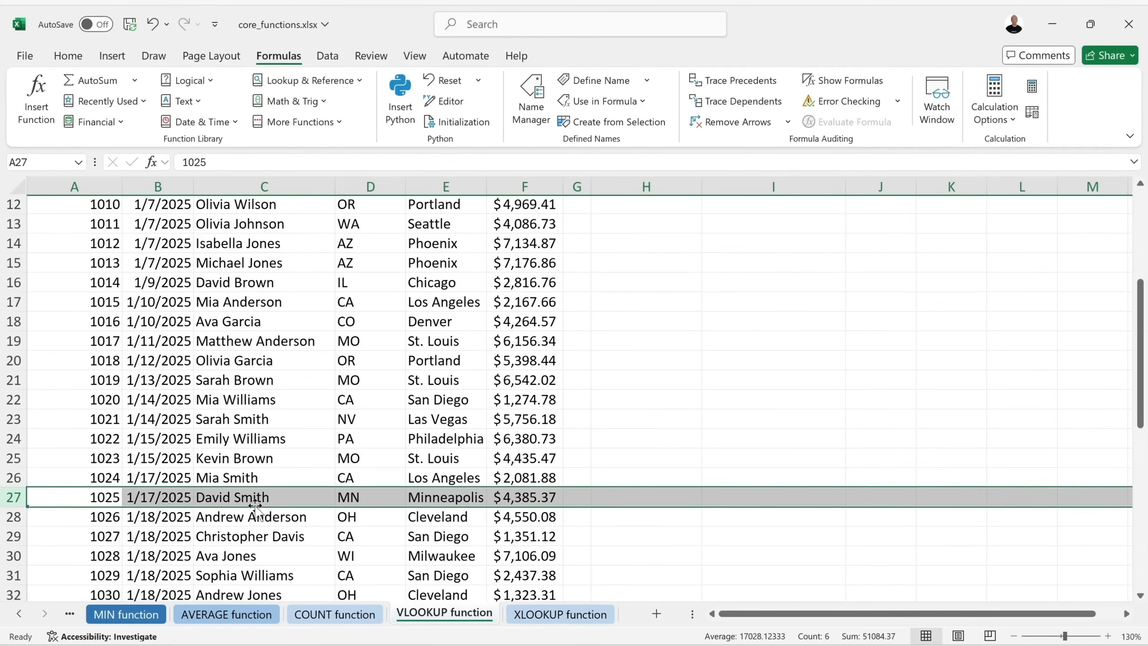
scroll(301, 488, up, 4)
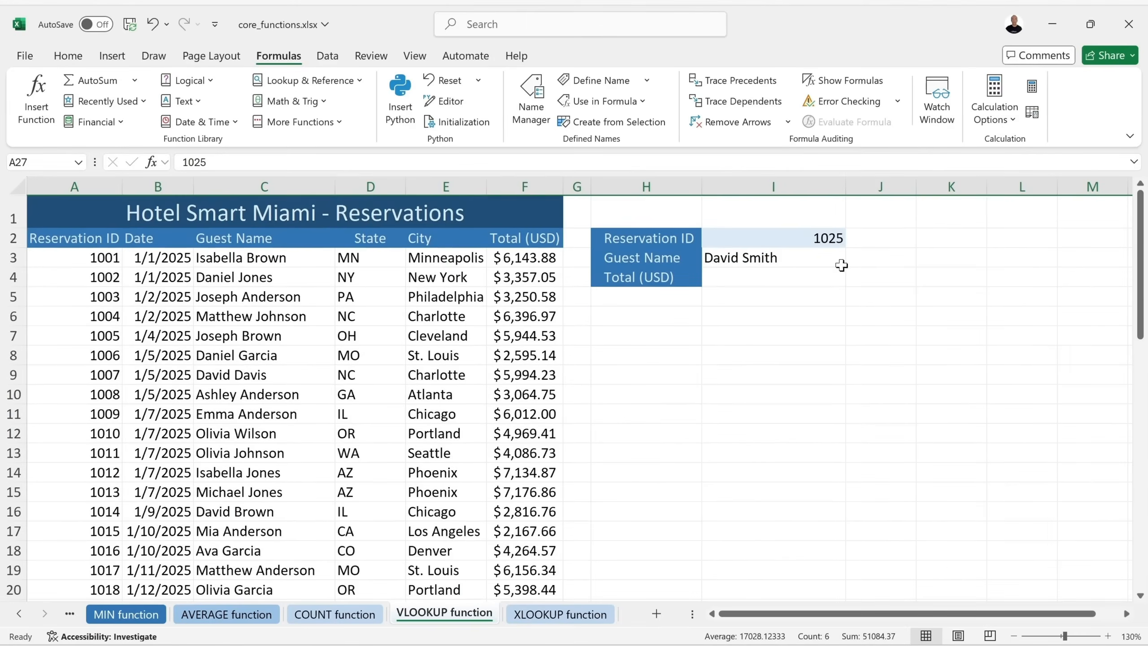
click(752, 277)
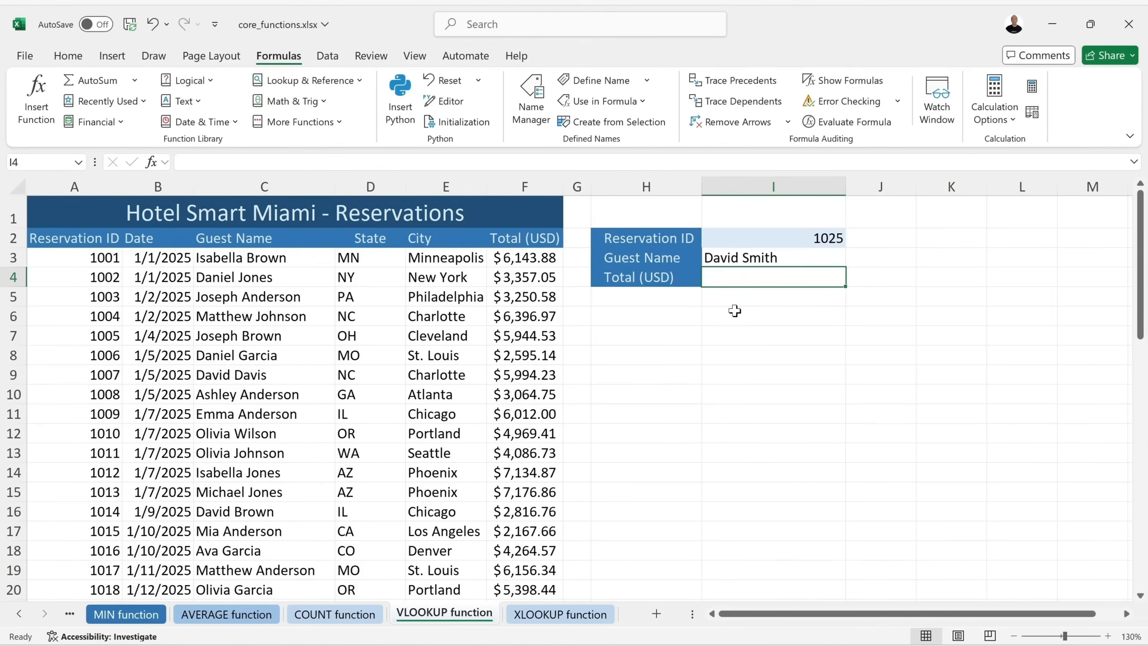
Start =VLOOKUP in I4 with lookup value I2 and table range A3:F52.
text(=vl)
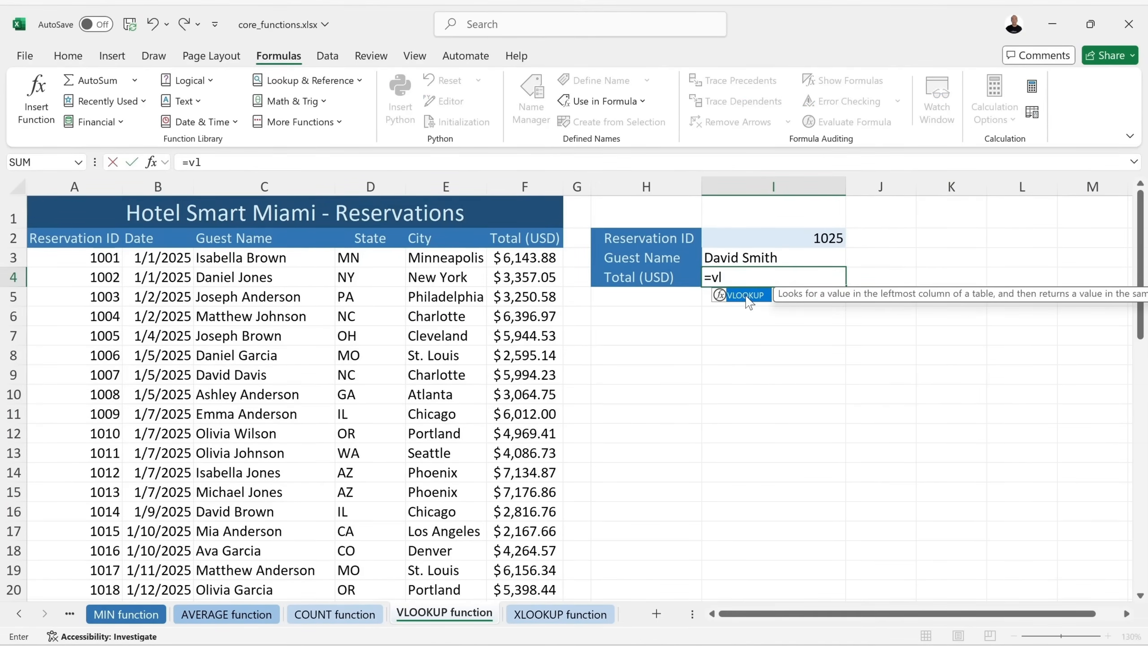
double_click(750, 297)
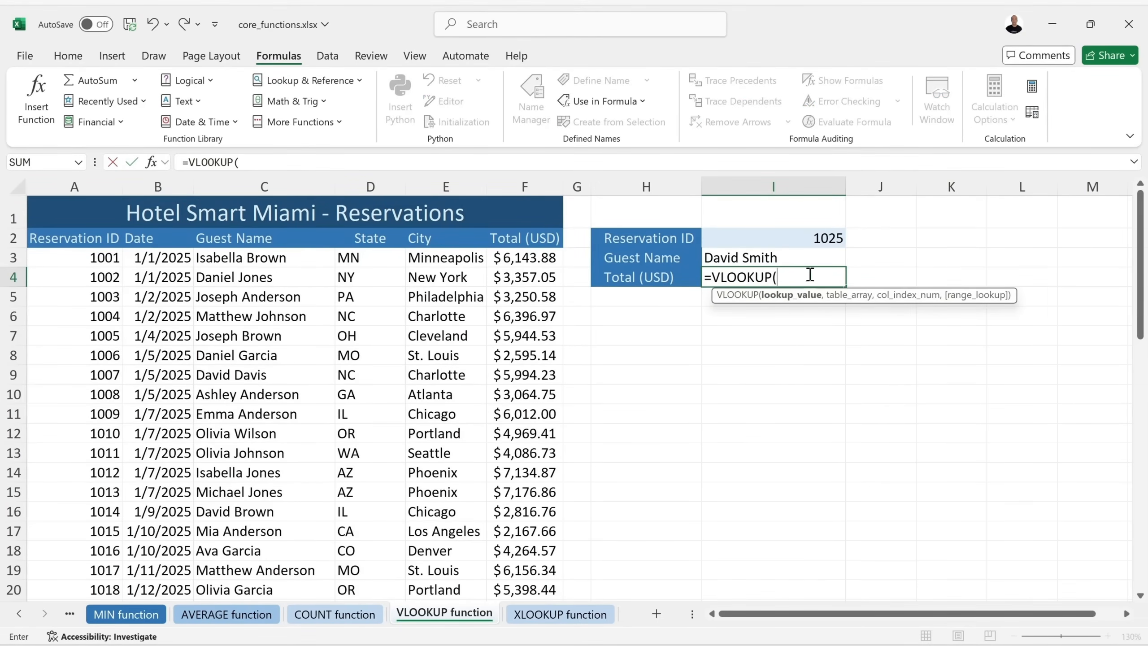
click(783, 240)
text(,)
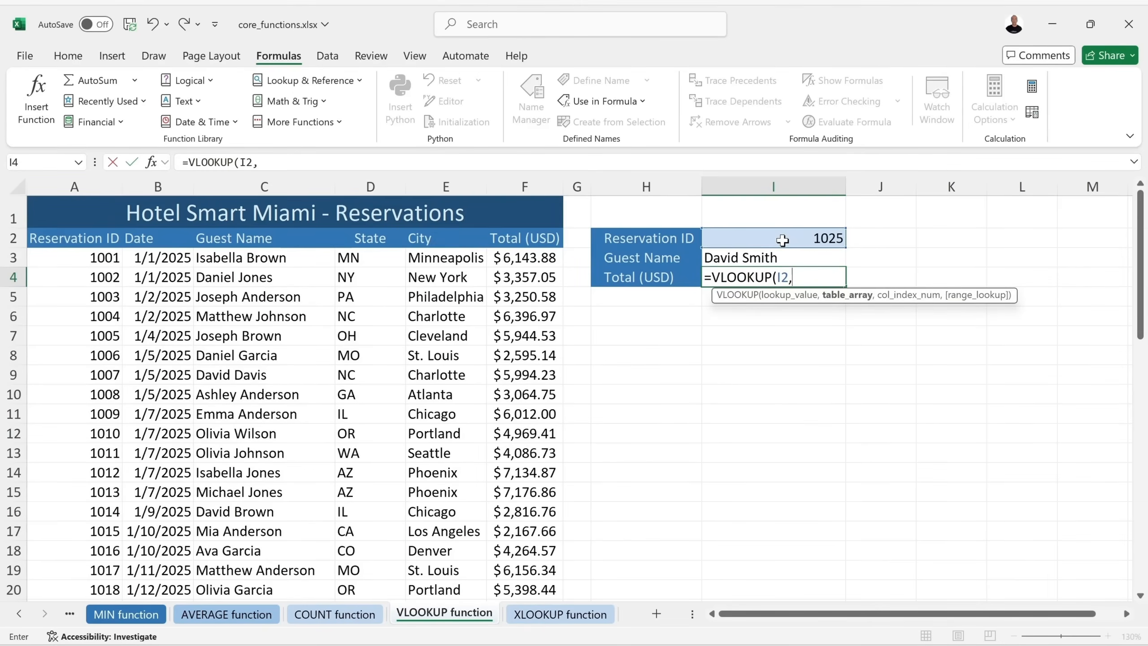
click(62, 253)
drag(63, 257, 528, 538)
scroll(528, 538, up, 11)
text(,)
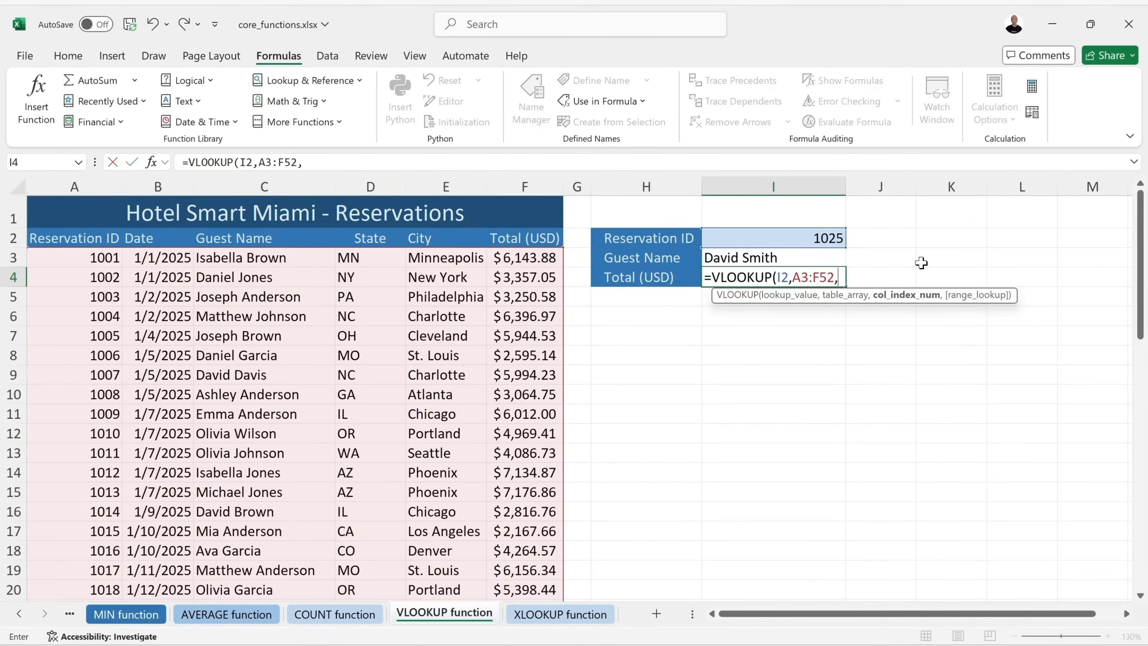
Finish it with column 6 and FALSE for exact match, so the total shows $4,385.37.
text(6,)
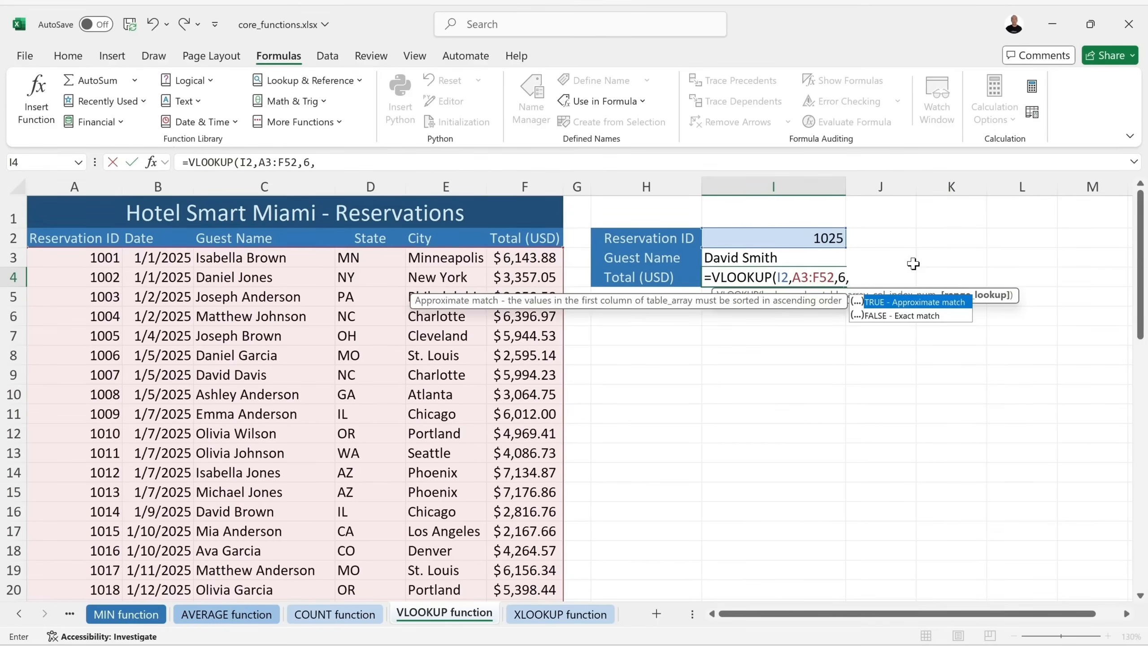
double_click(882, 317)
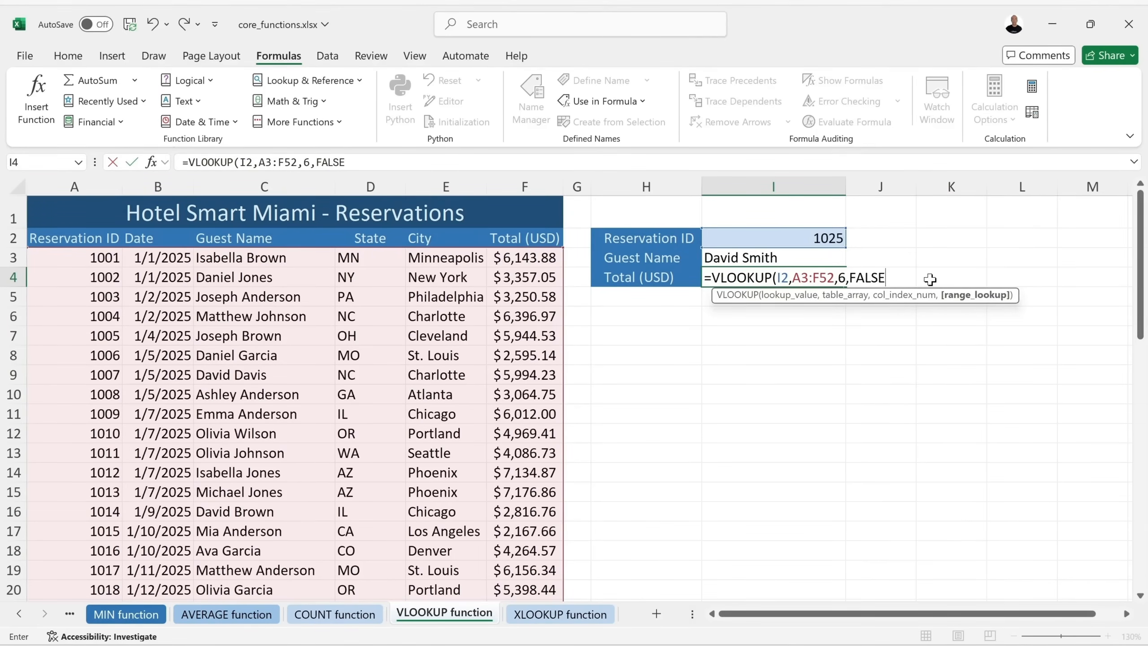
text())
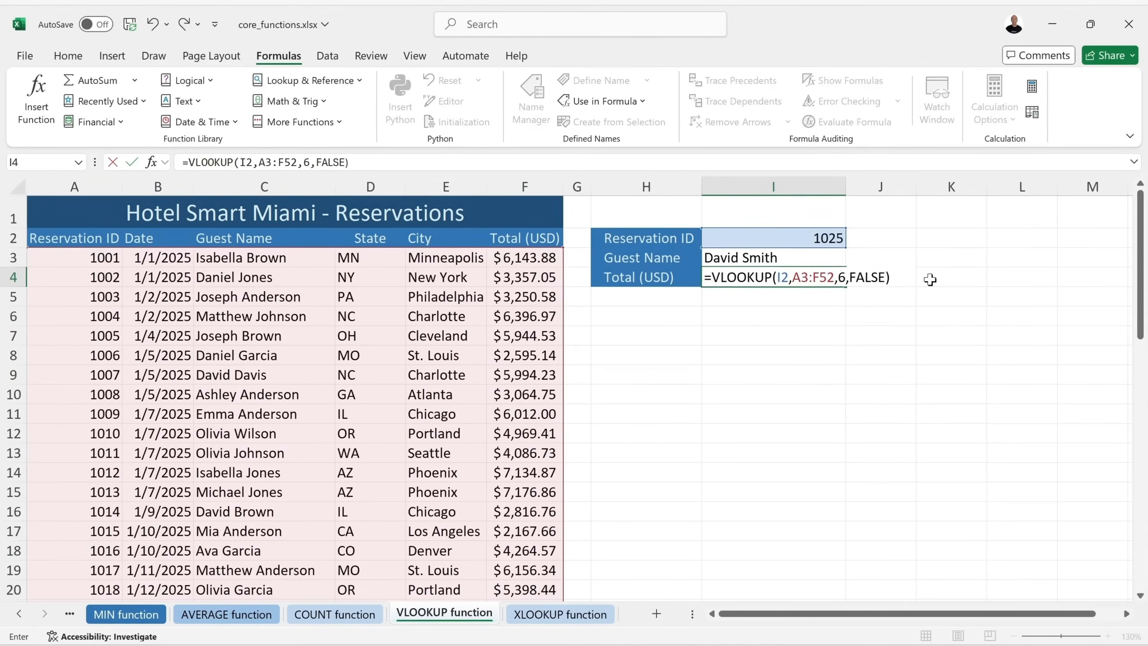
key(Return)
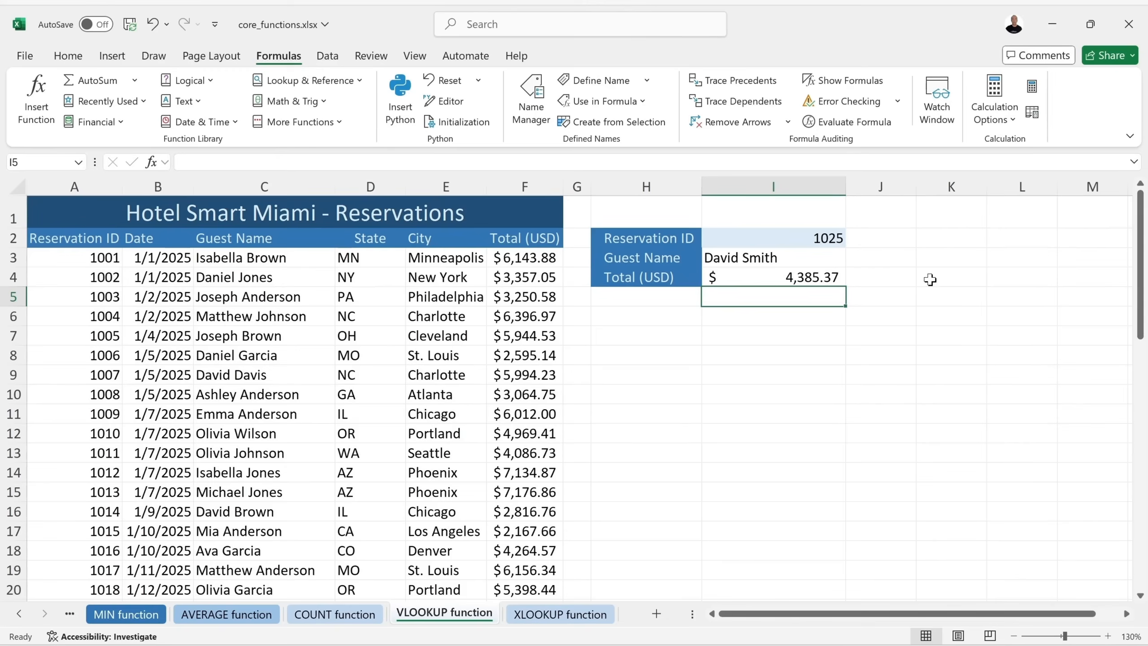
click(821, 277)
Save the workbook and change the Reservation ID in I2 from 1025 to 1030.
key(ctrl+s)
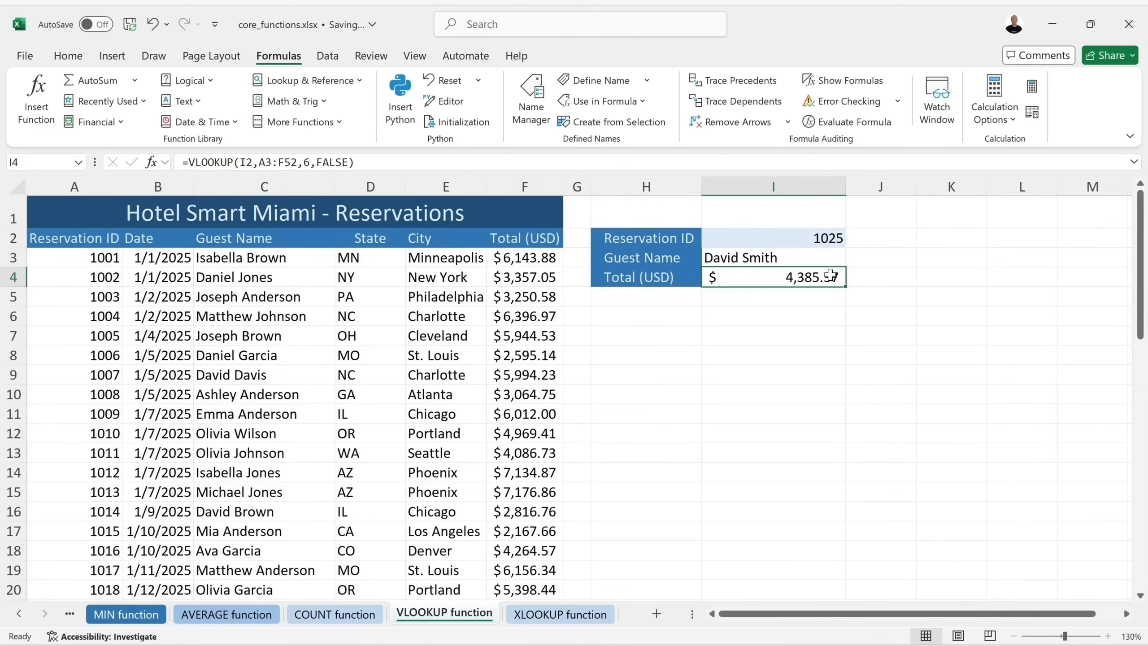
click(831, 238)
double_click(830, 238)
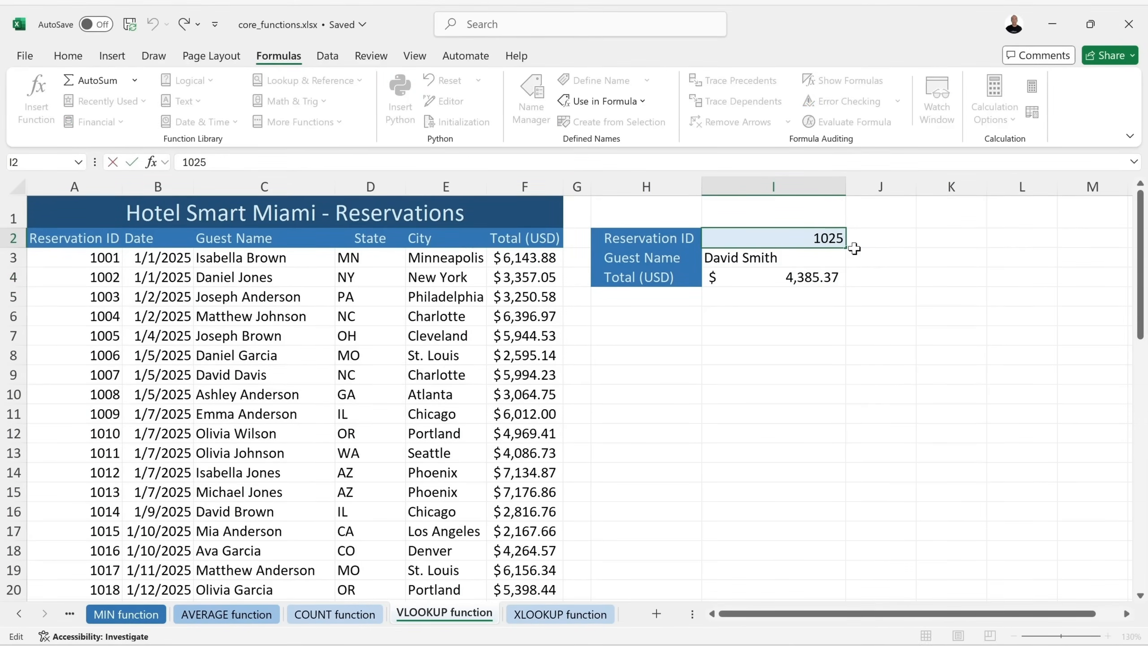
key(Delete)
key(Delete)
text(30)
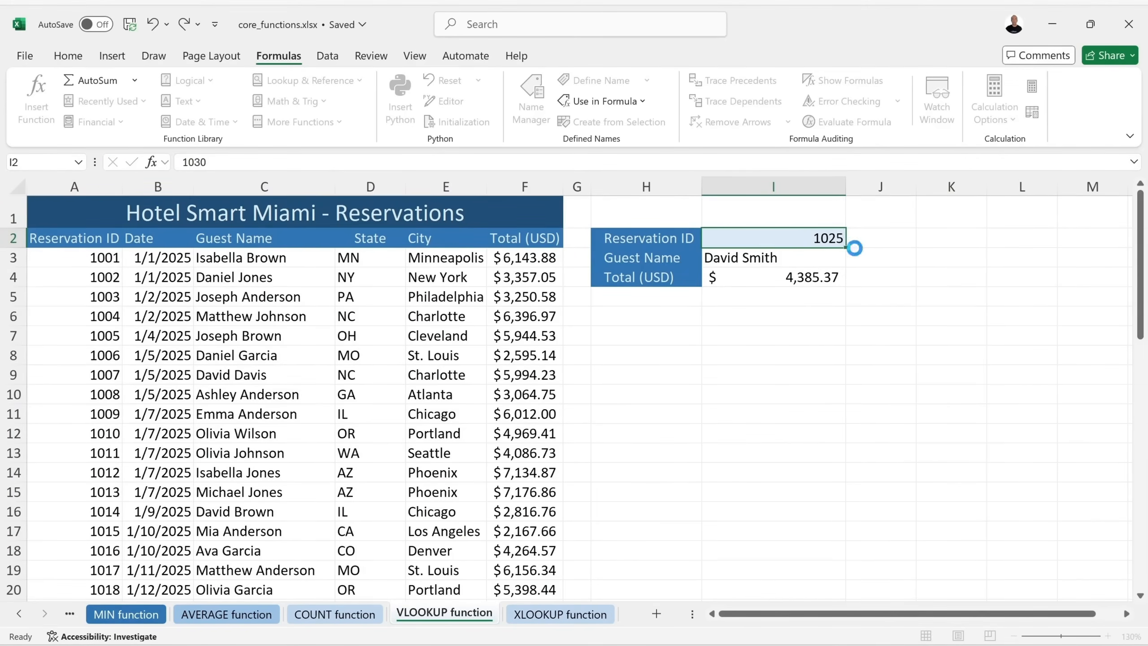
key(Return)
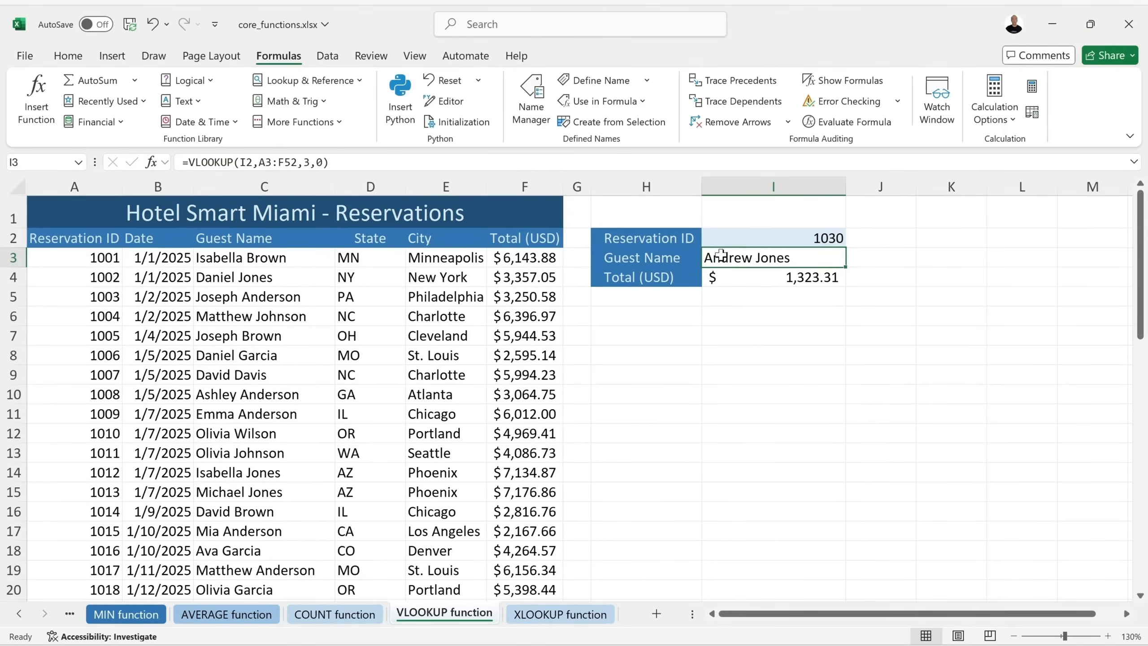
scroll(319, 444, down, 7)
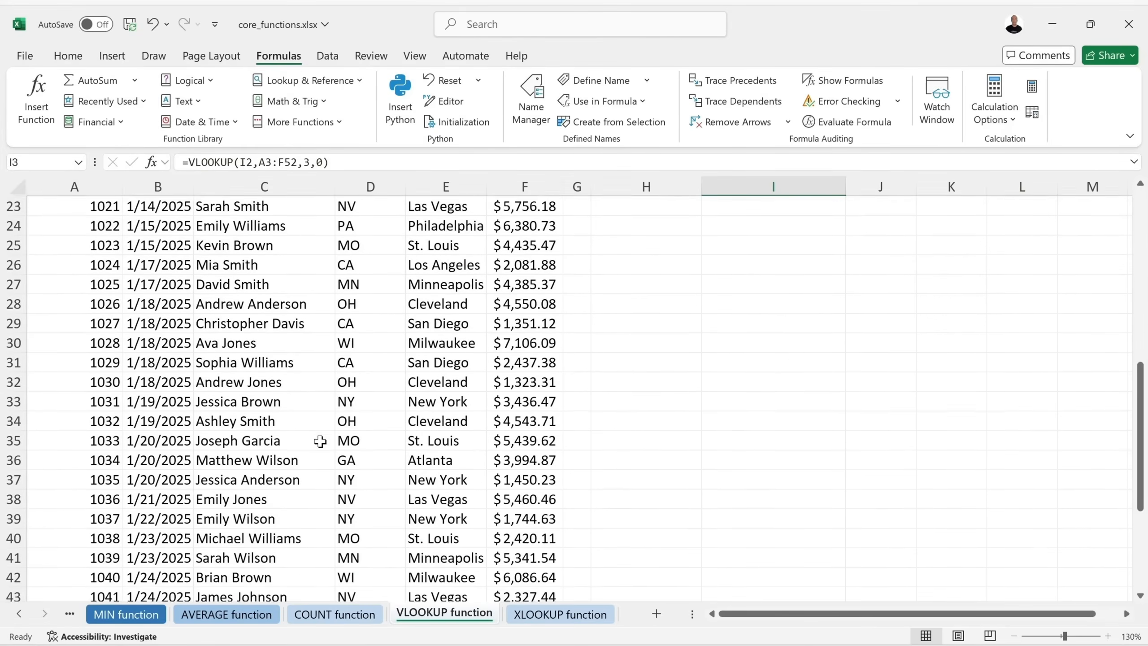
click(15, 381)
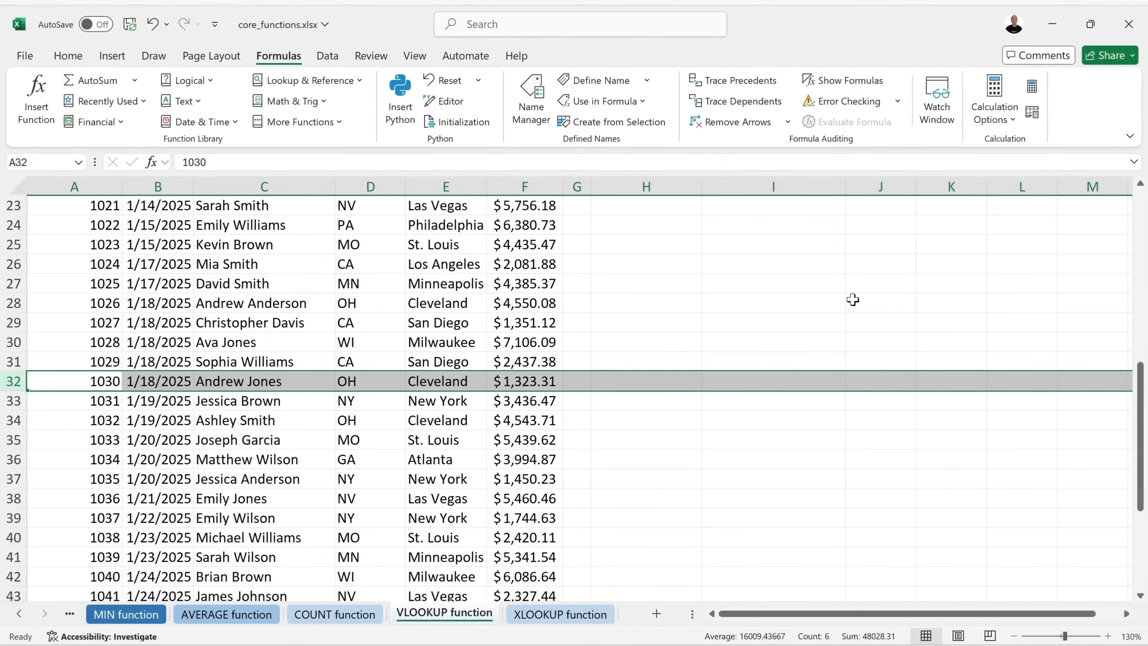
scroll(850, 300, up, 7)
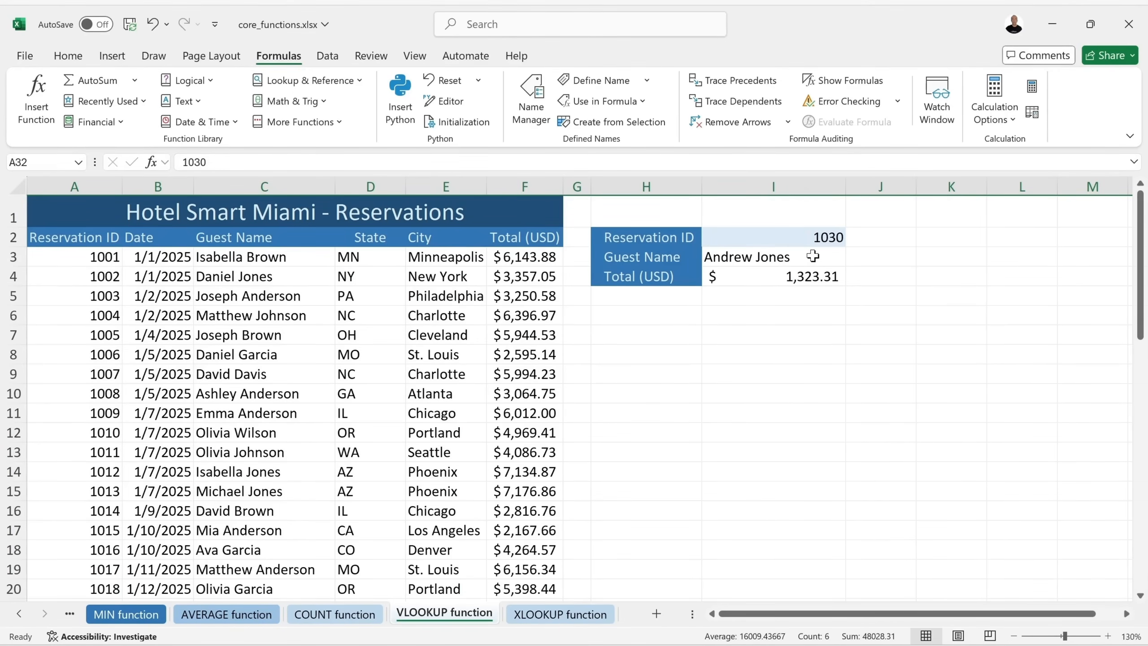
Highlight the lookup labels, column H and Reservation ID column A, then go to the XLOOKUP sheet.
drag(606, 256, 655, 282)
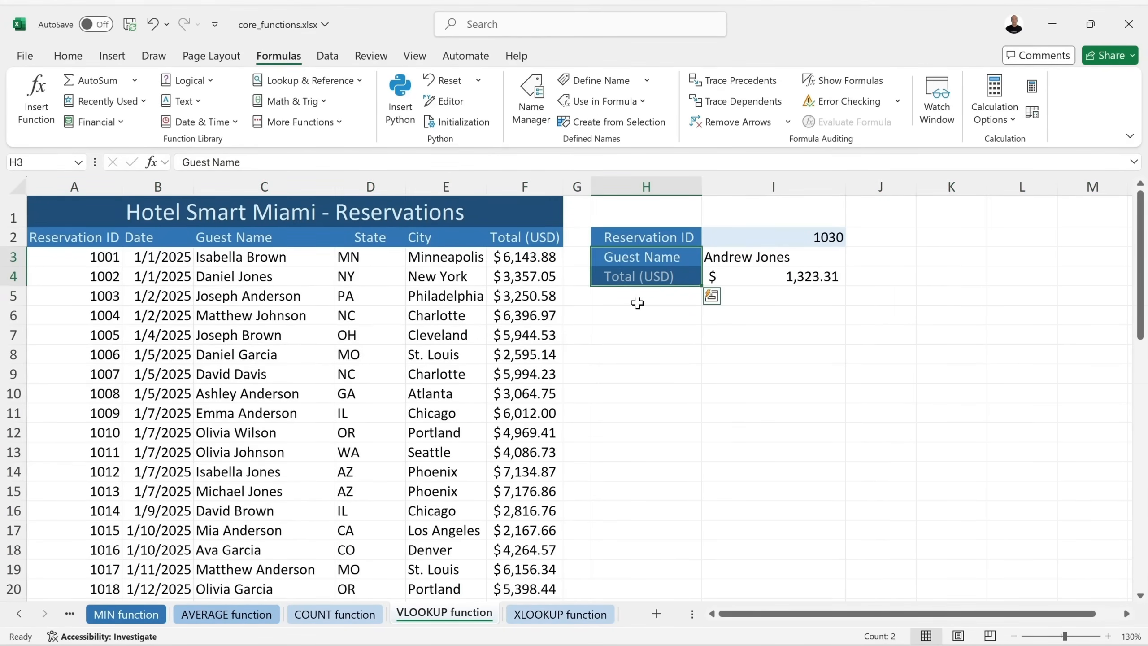
click(637, 303)
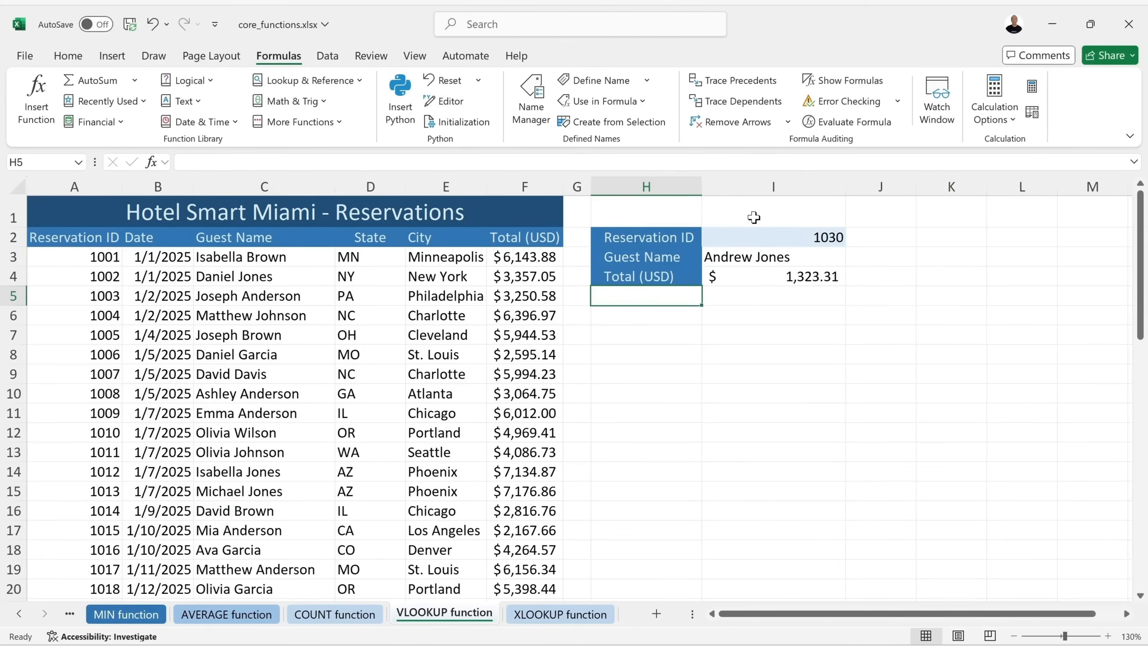
drag(670, 255, 668, 448)
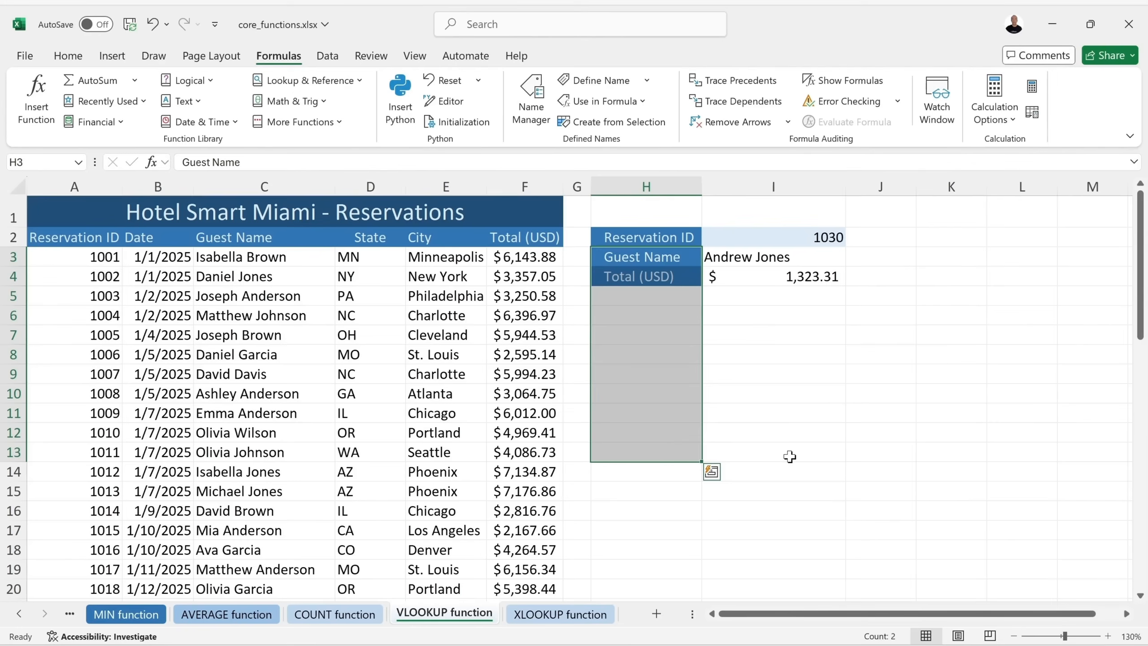
click(684, 300)
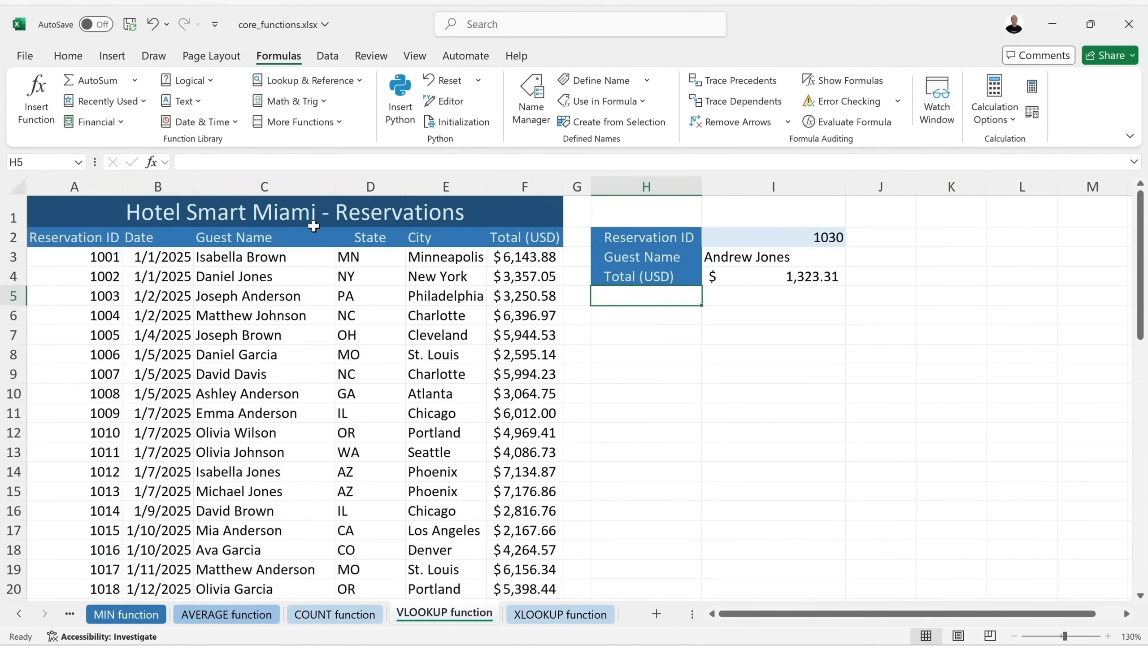
click(72, 186)
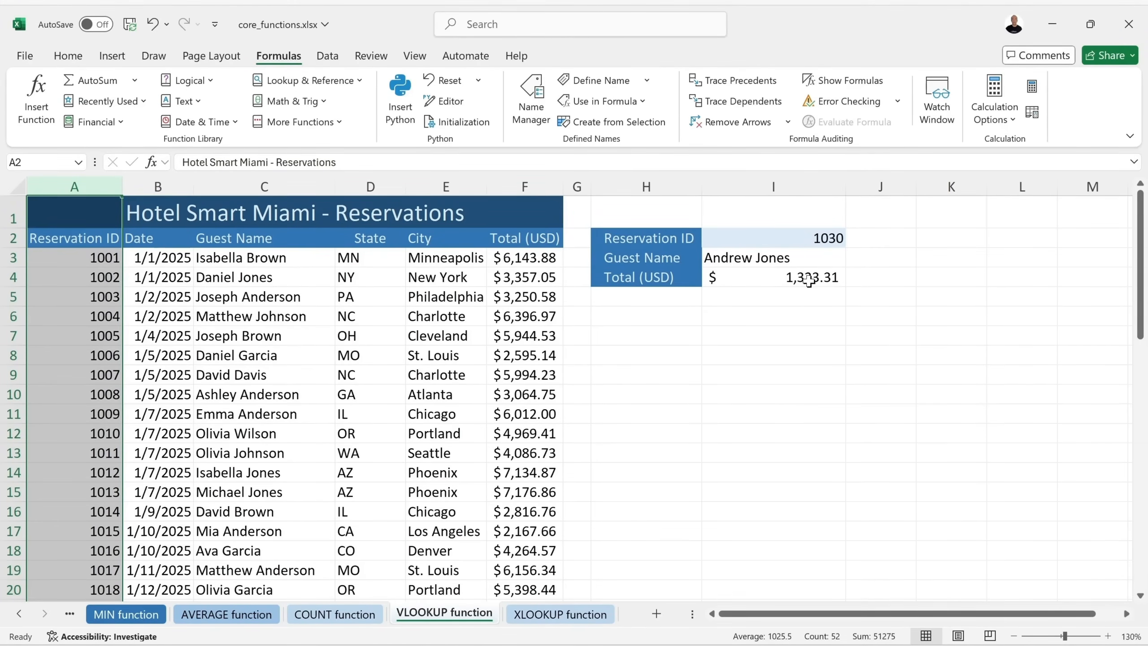
click(62, 255)
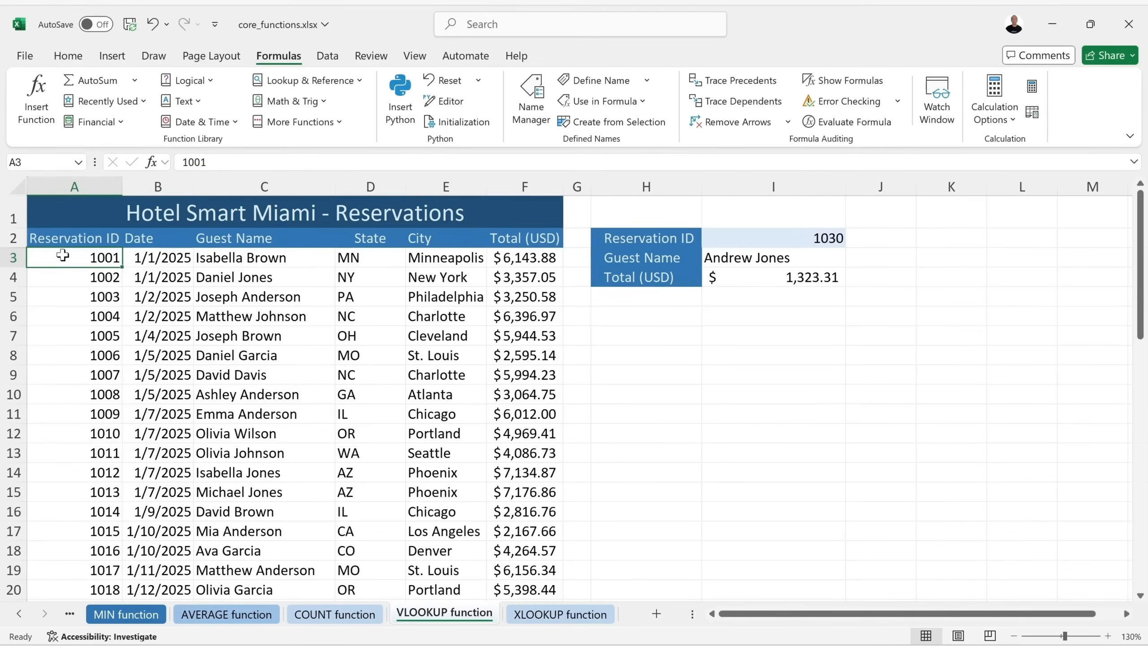
click(72, 184)
click(767, 236)
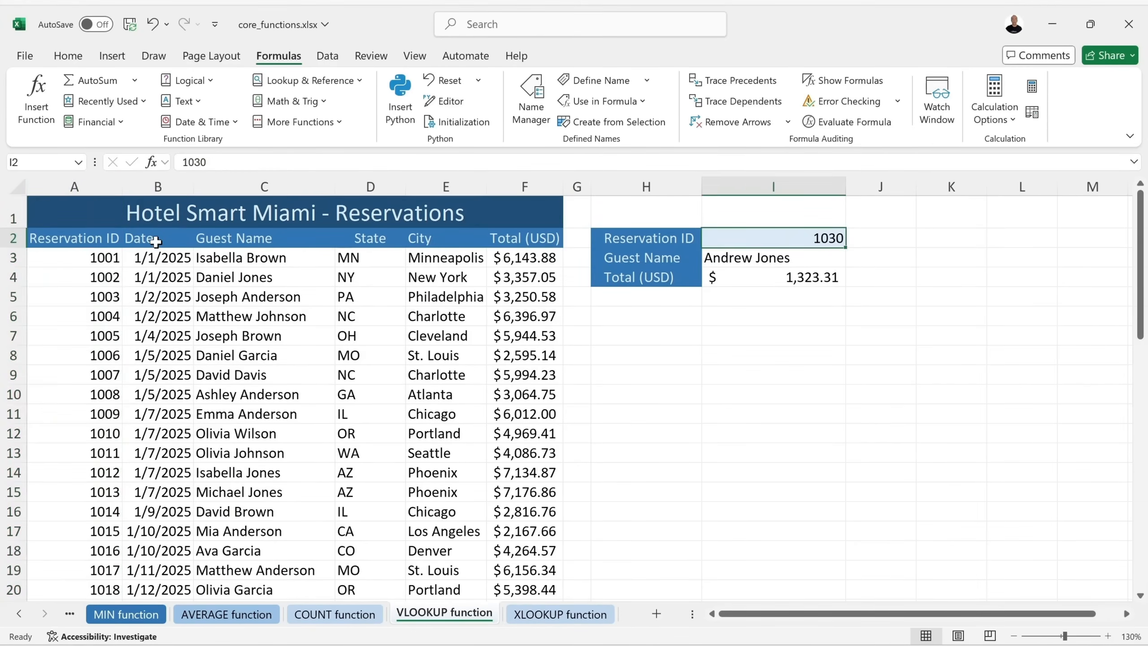
click(156, 240)
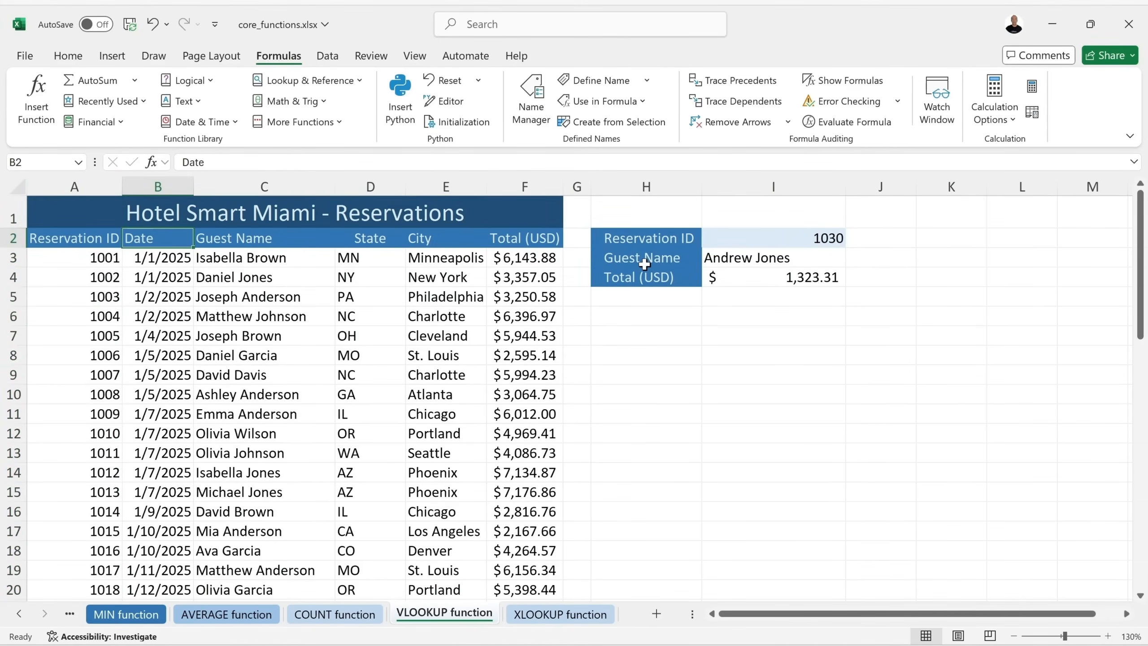
key(ctrl+Page_Down)
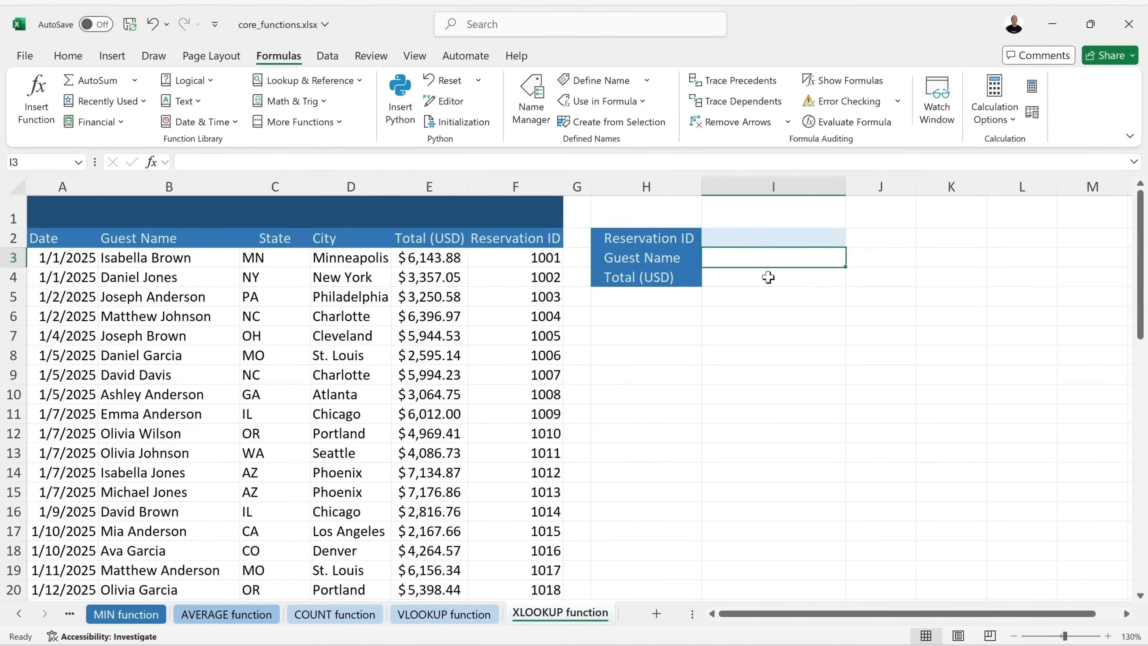
click(526, 186)
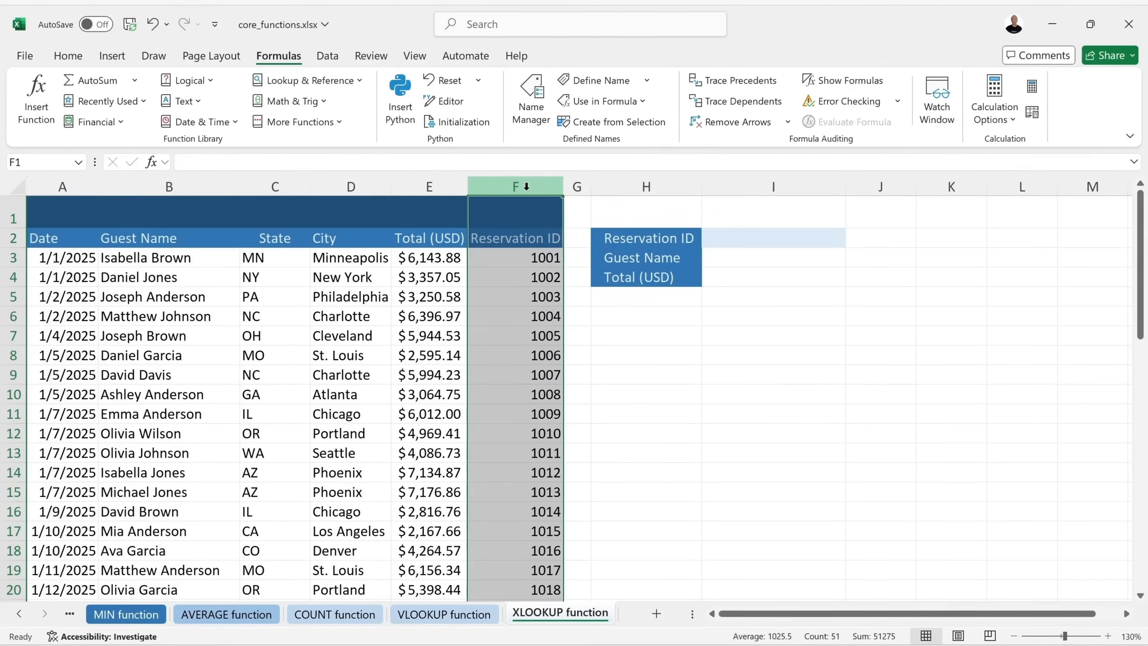
click(533, 244)
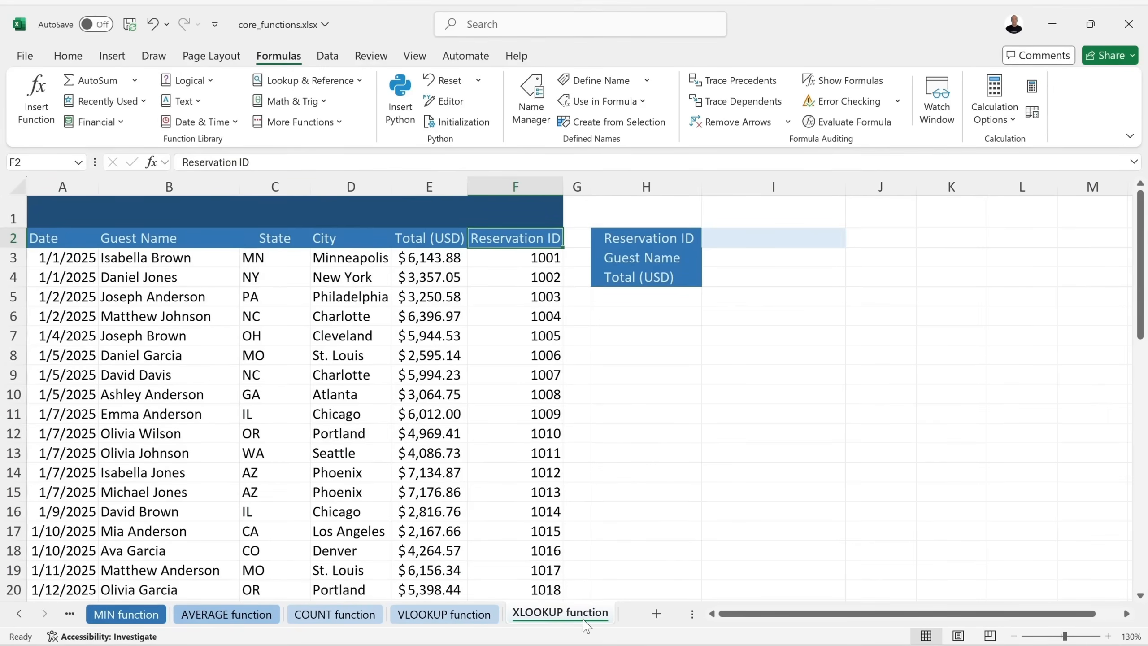
click(778, 257)
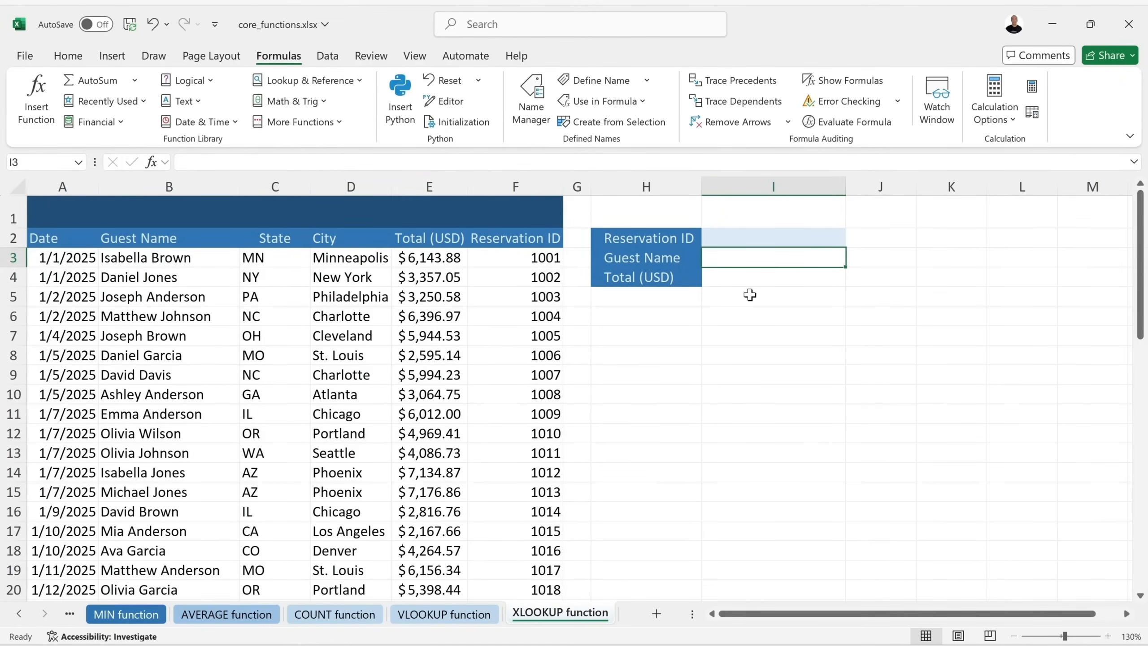
Type =XLOOKUP(I2,F3:F52,B3:B52 into the Guest Name cell I3, not yet closed.
text(=xl)
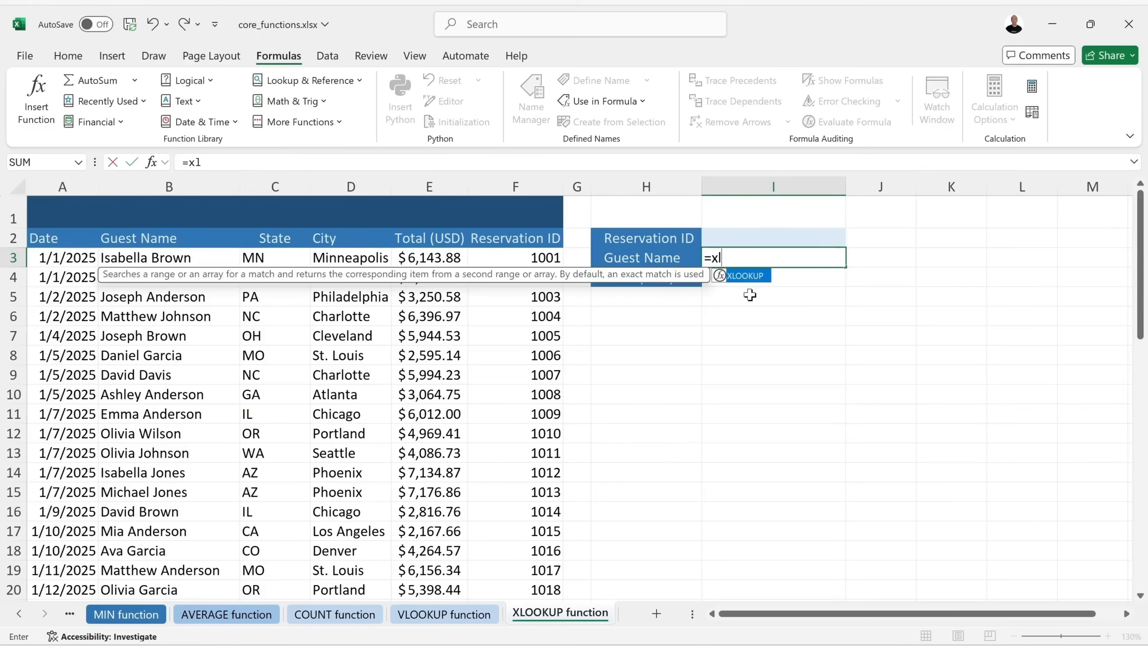
double_click(748, 281)
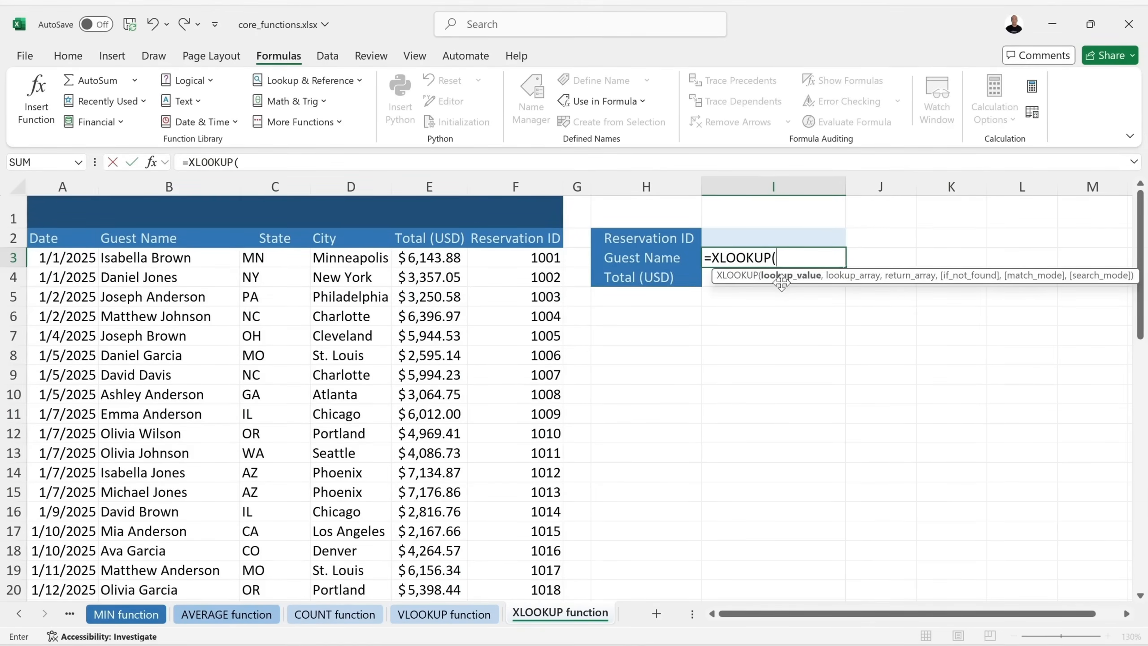
click(723, 235)
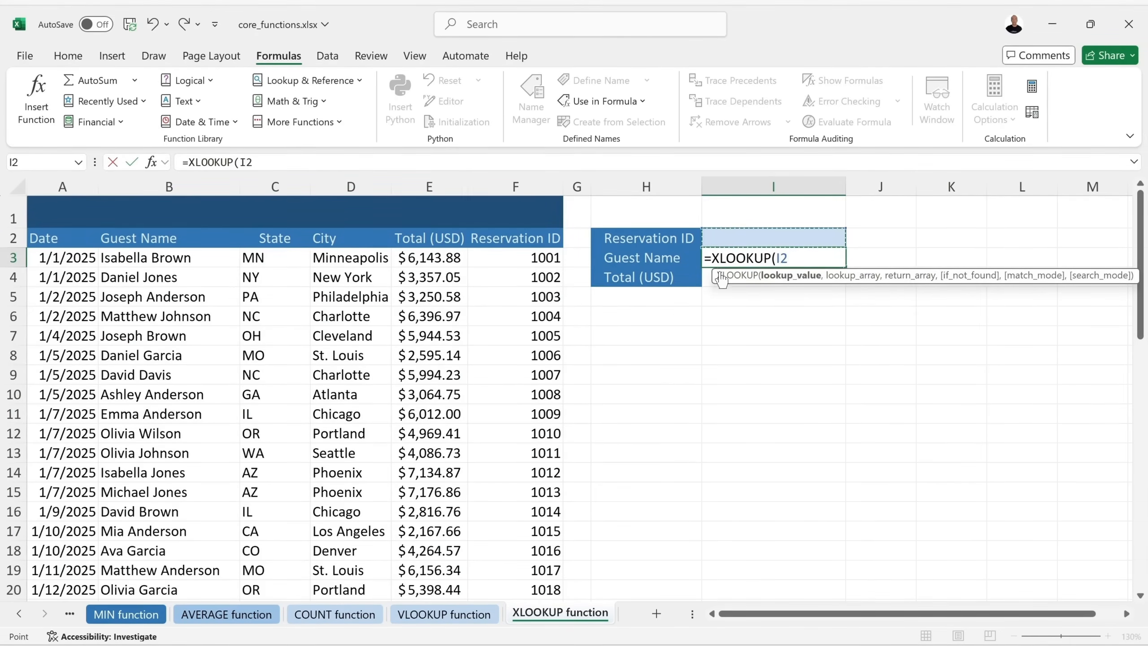
text(,)
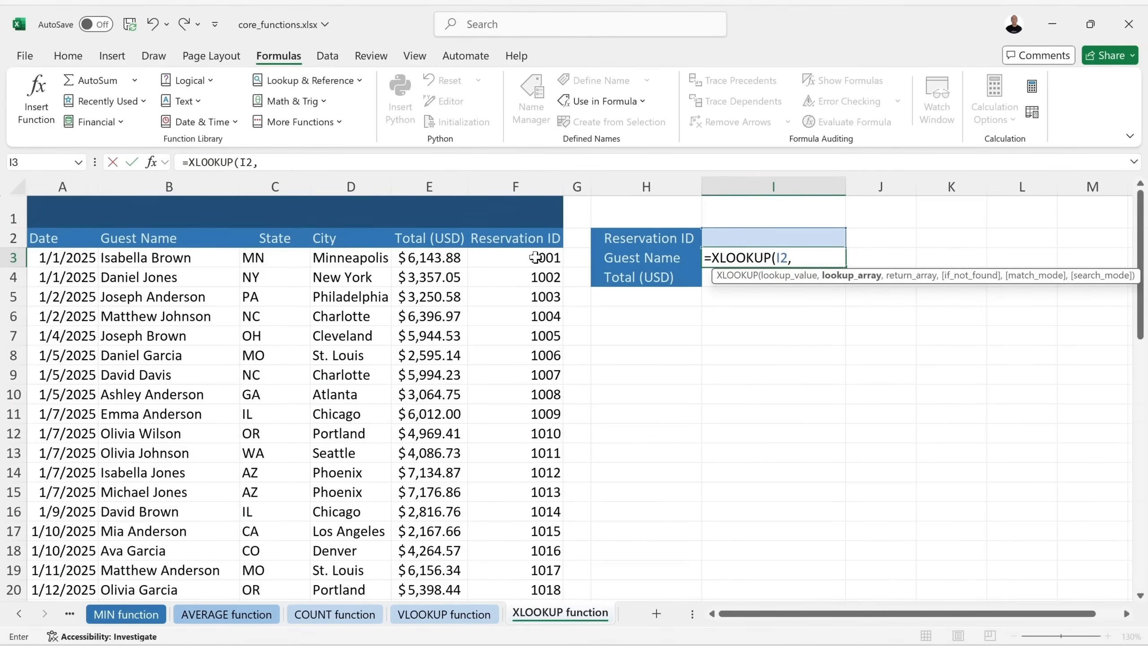
drag(535, 257, 529, 557)
scroll(546, 353, up, 11)
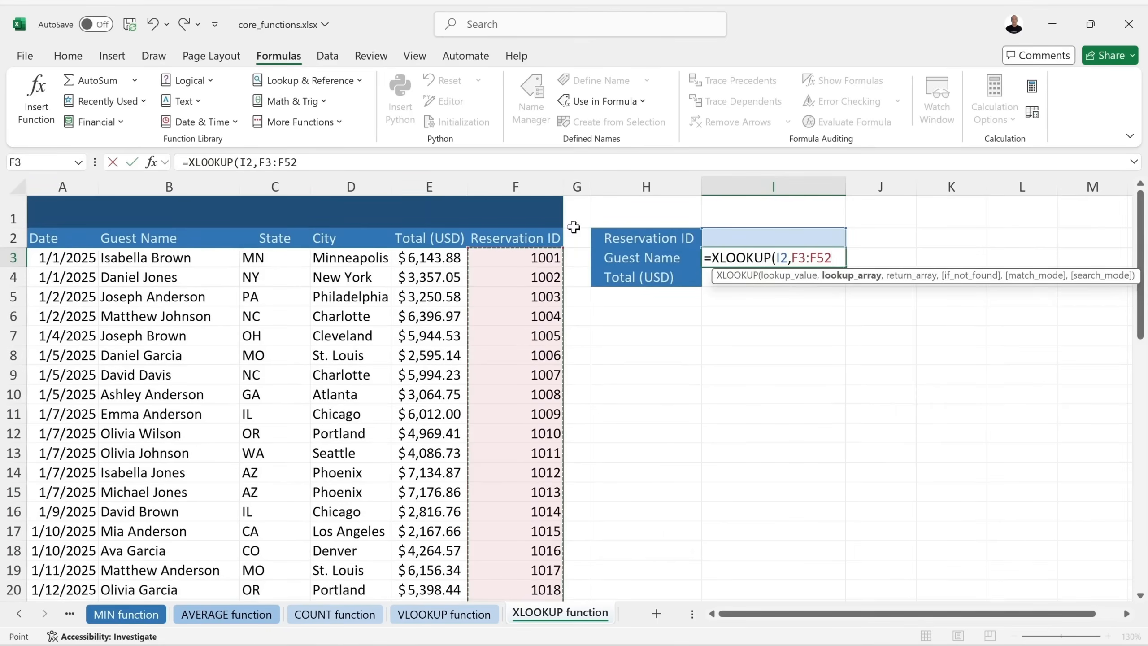
text(,)
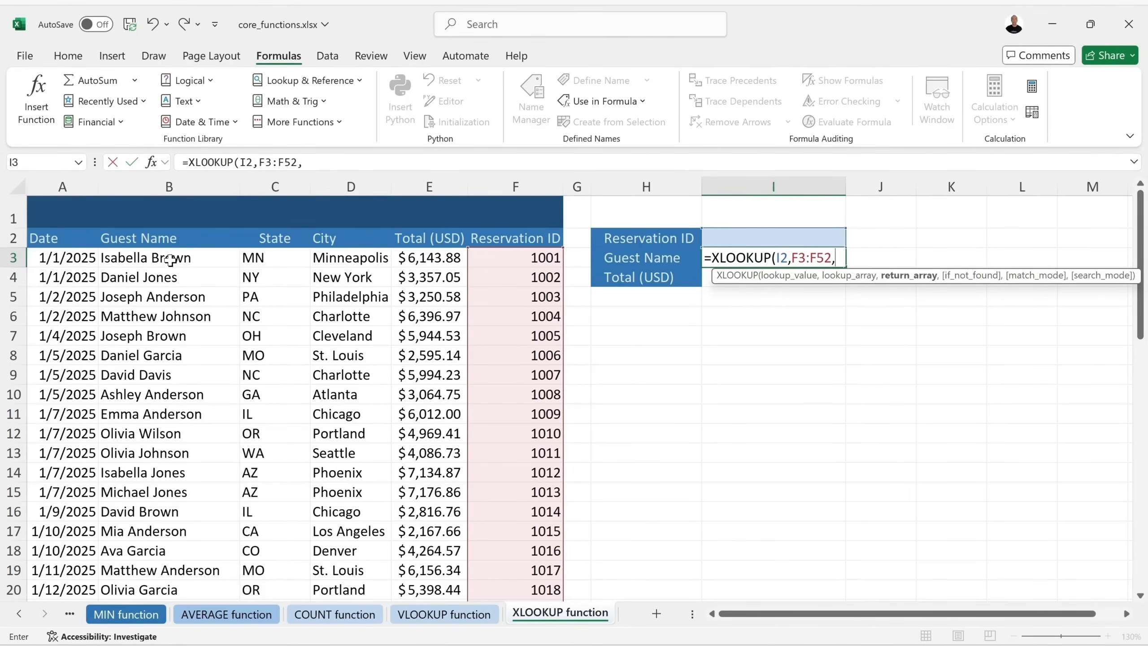
drag(173, 257, 176, 555)
scroll(198, 531, up, 11)
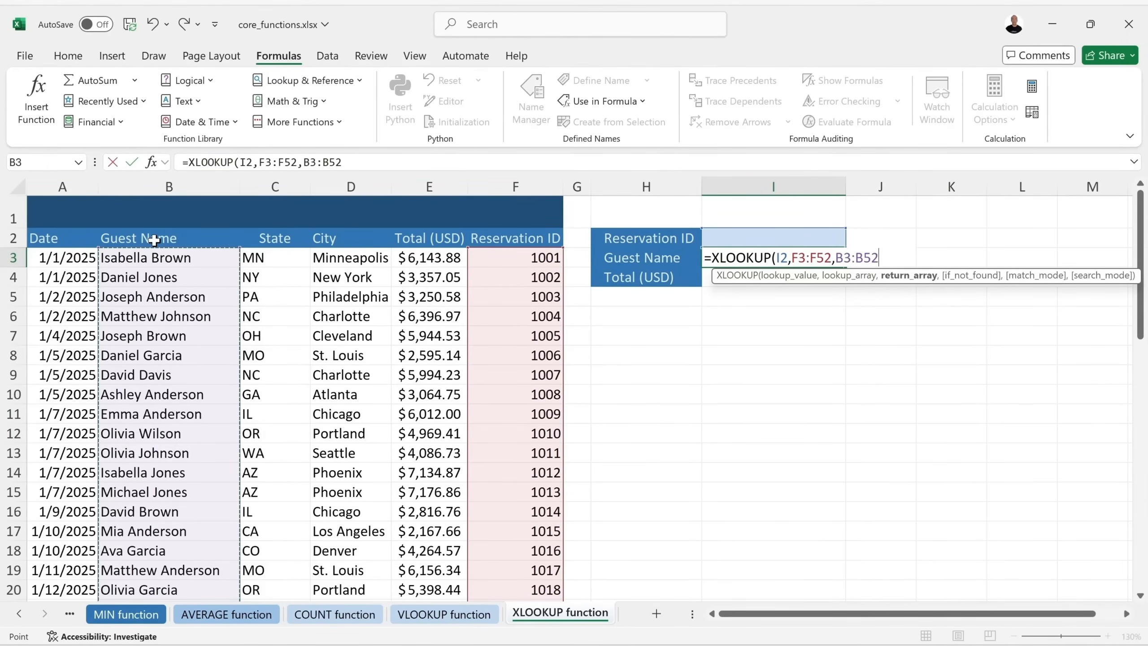
Complete it with "not found",0 and commit, showing "not found" while I2 is blank.
text(,)
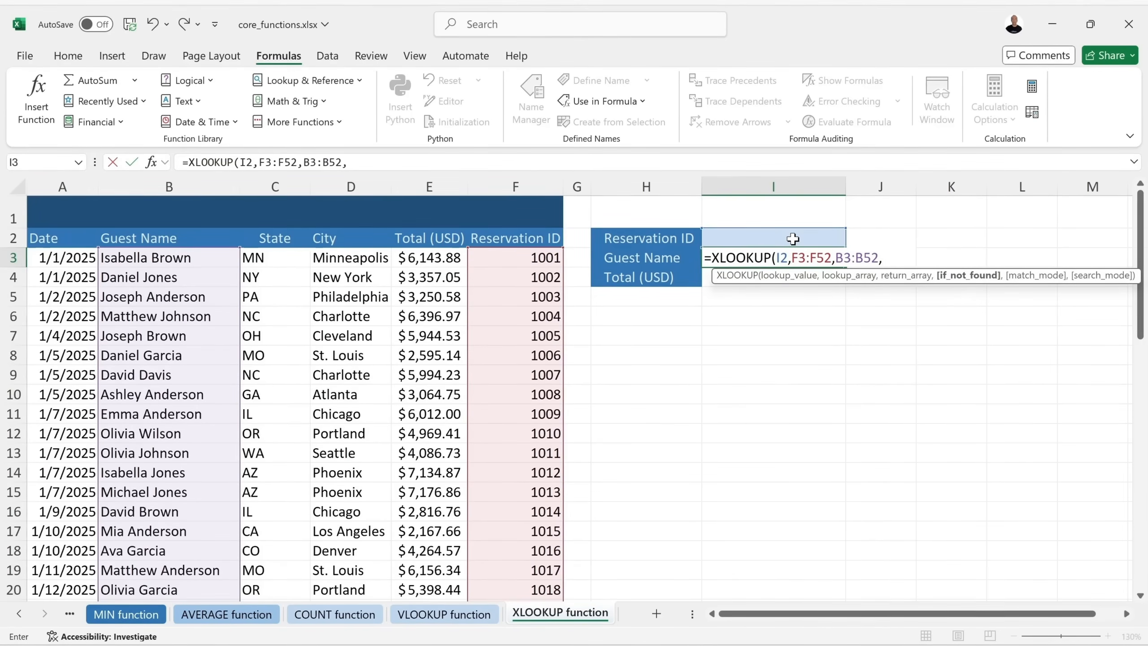
text("not found)
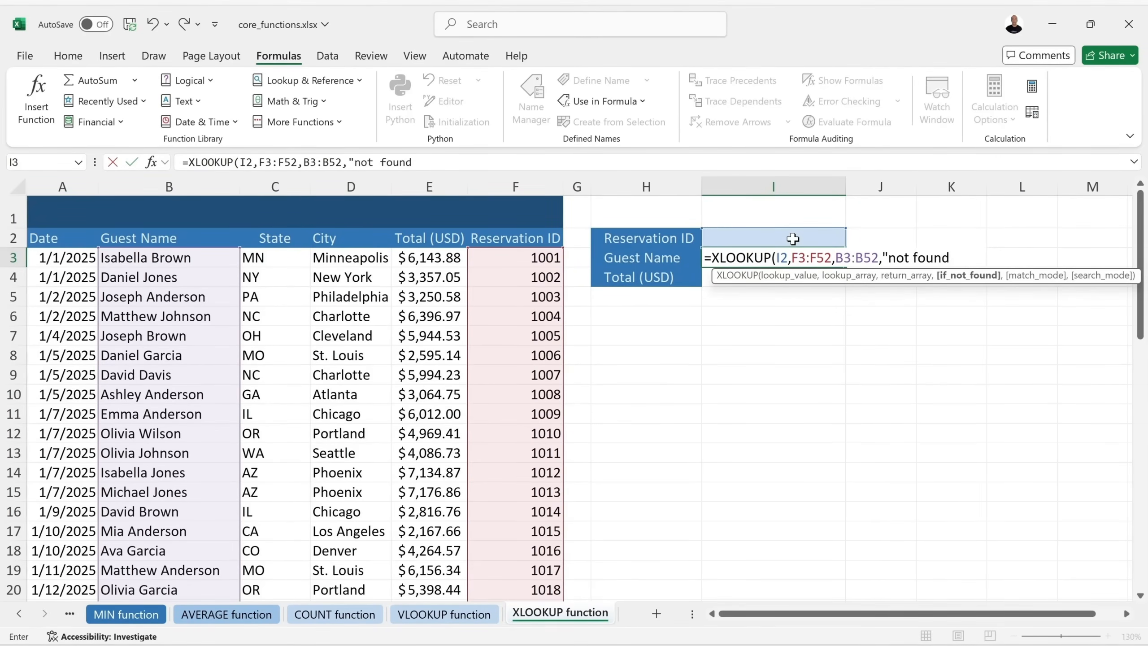
text(",)
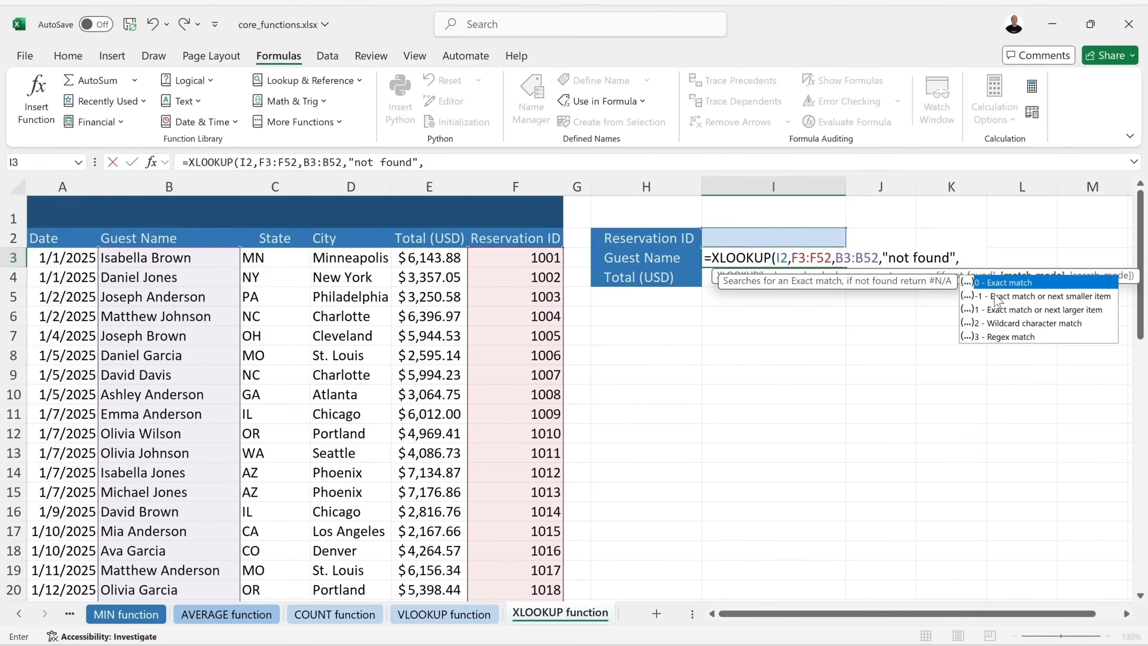
text(0)
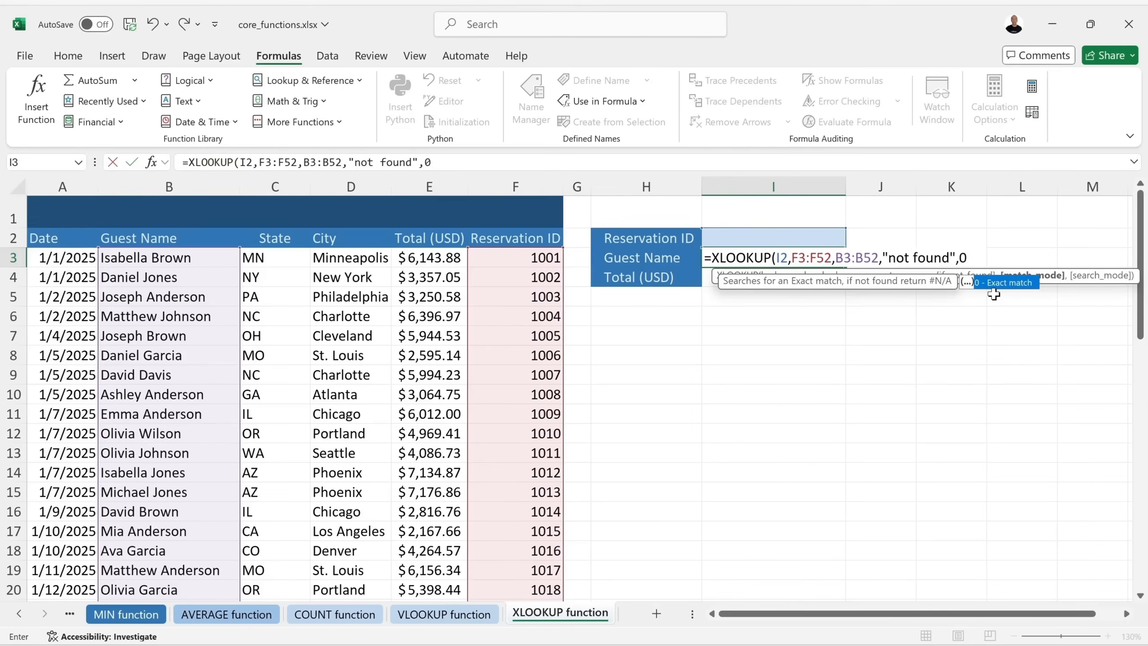
text())
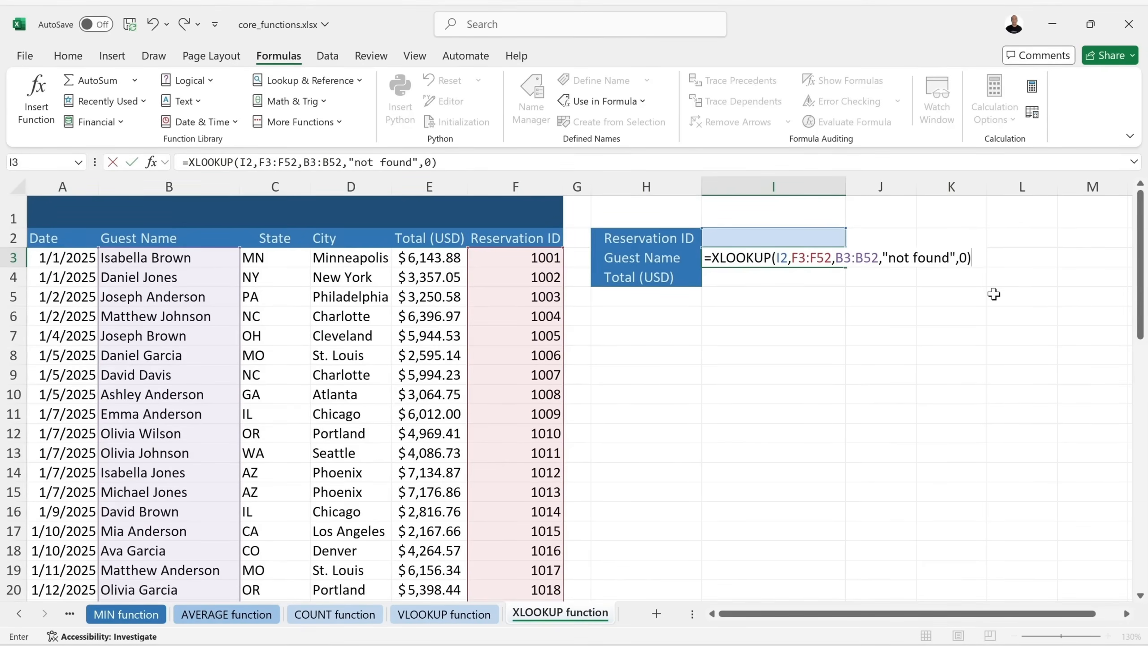
key(Return)
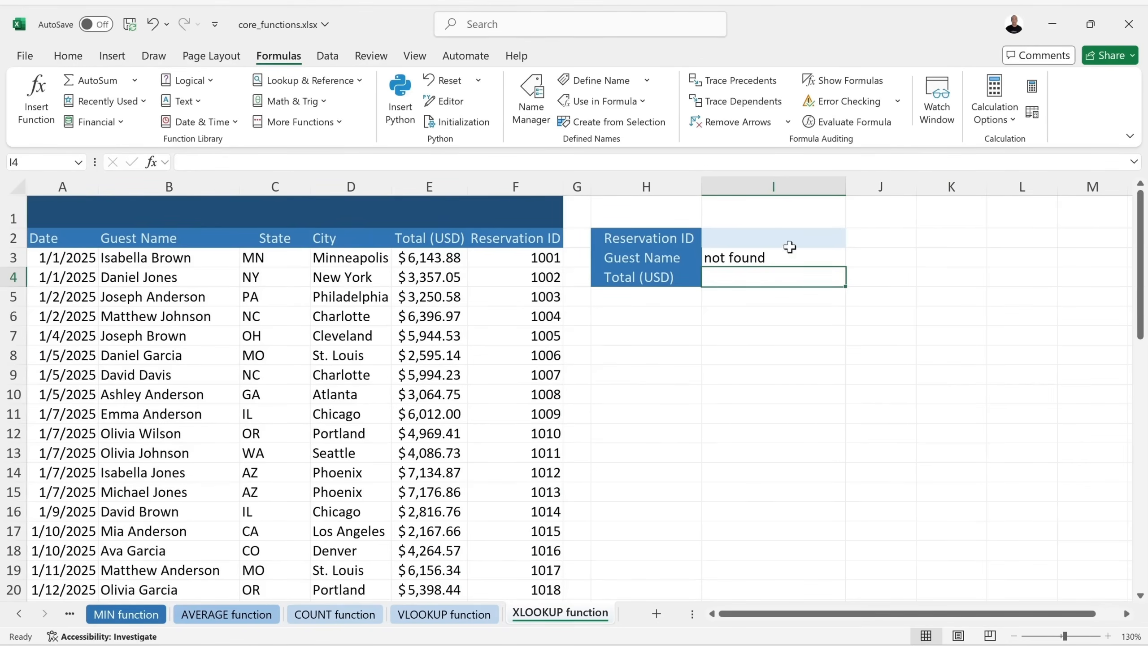
click(745, 231)
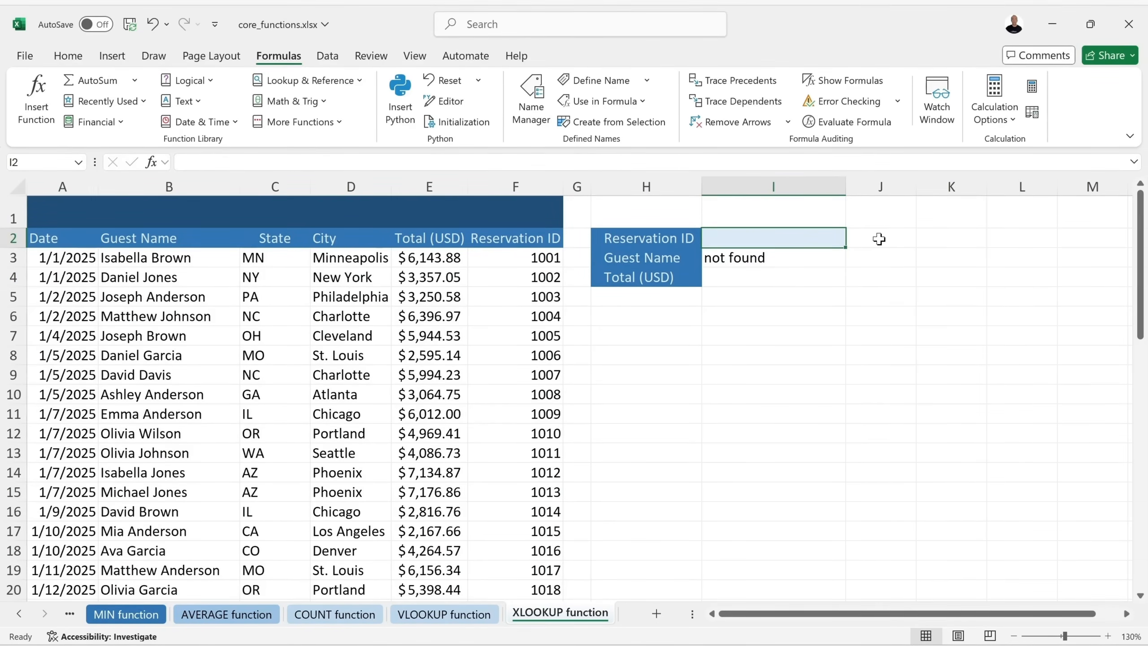
text(1003)
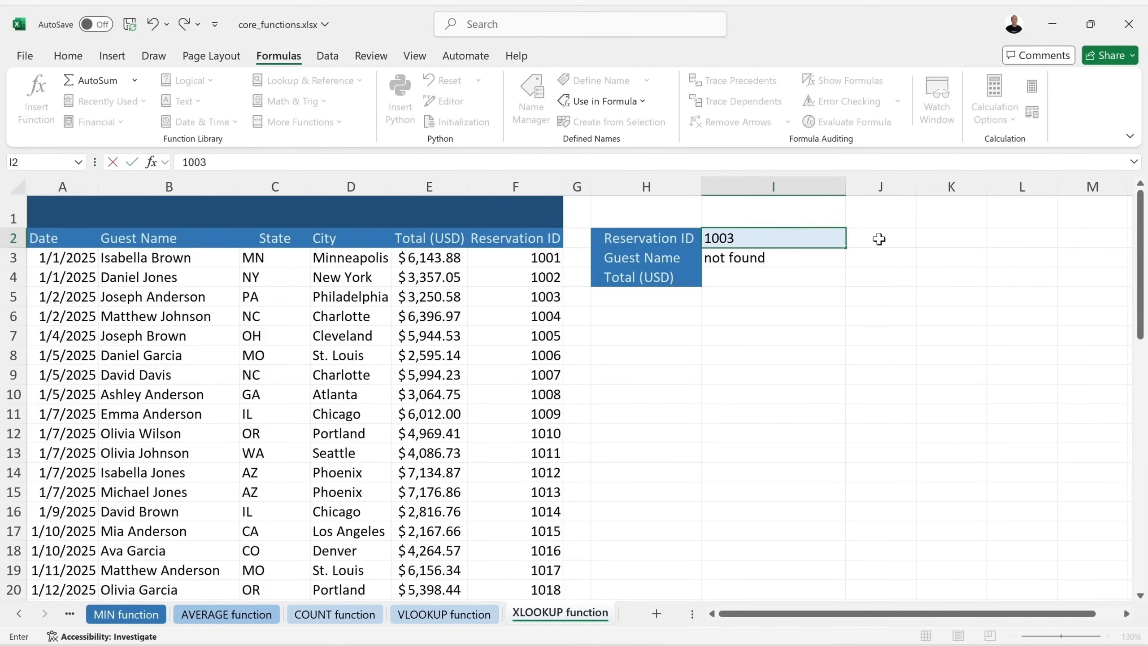
key(Return)
click(559, 296)
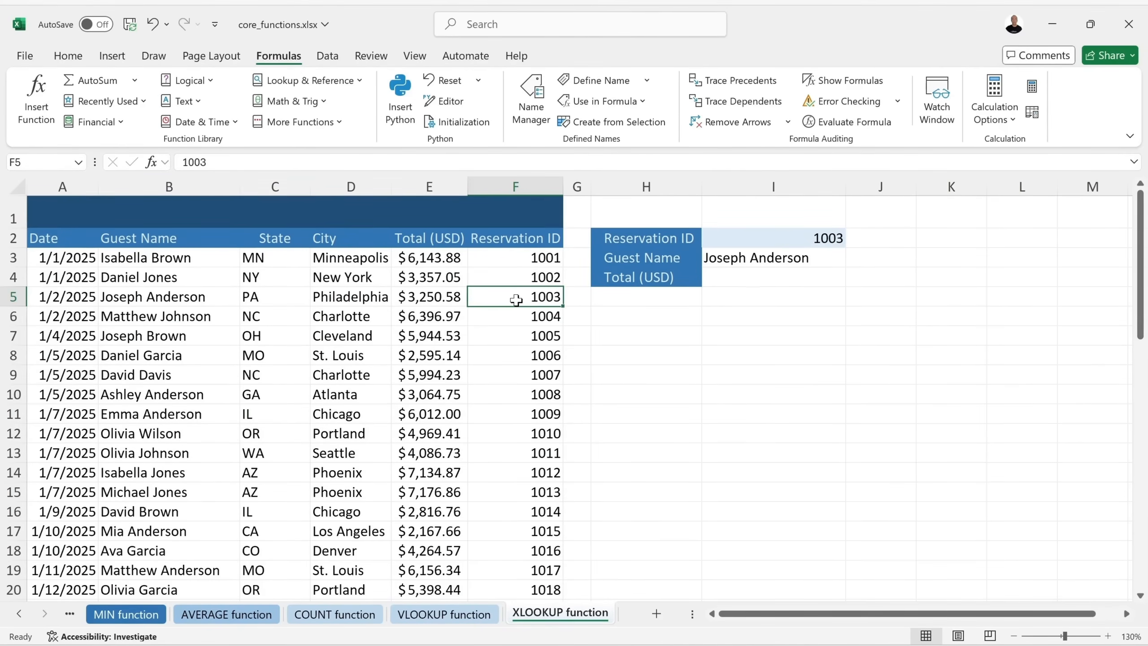
click(155, 299)
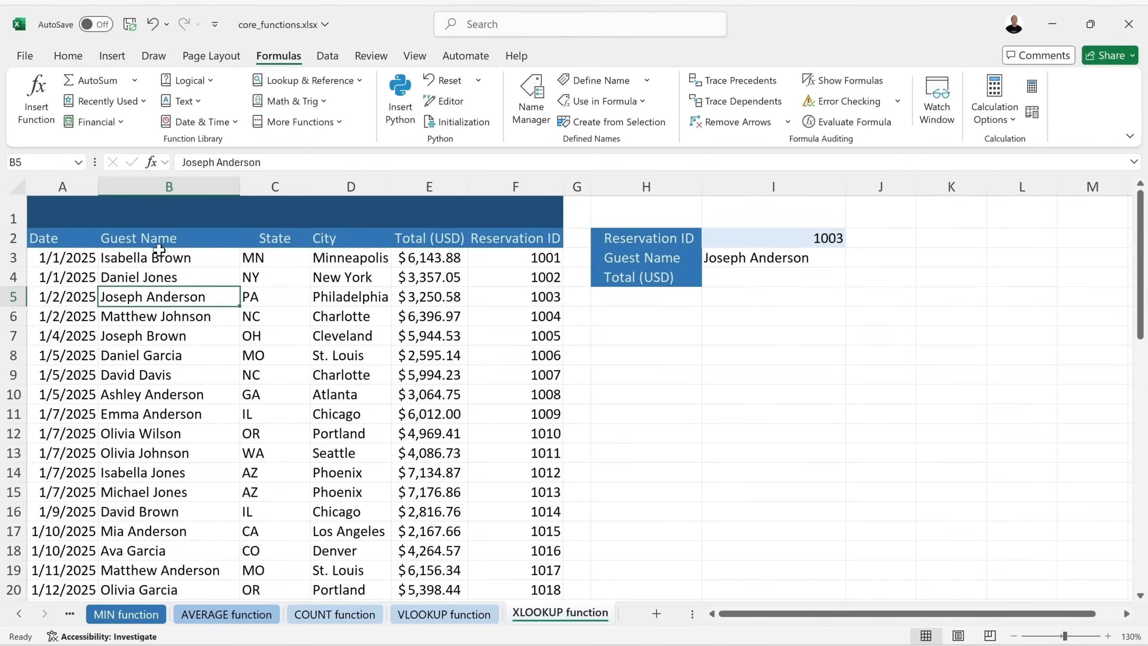
click(777, 277)
click(801, 253)
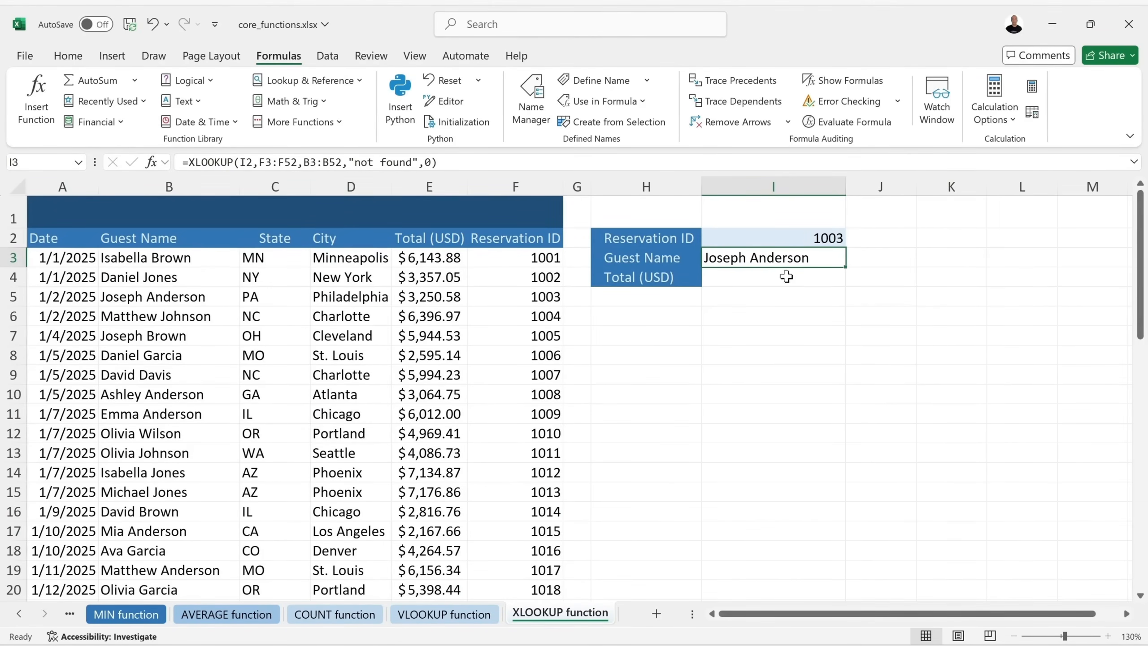
Fill the lookup into I4 and retarget it to =XLOOKUP(I2,F3:F52,E3:E52,"not found",0), returning 3250.58.
drag(845, 267, 844, 280)
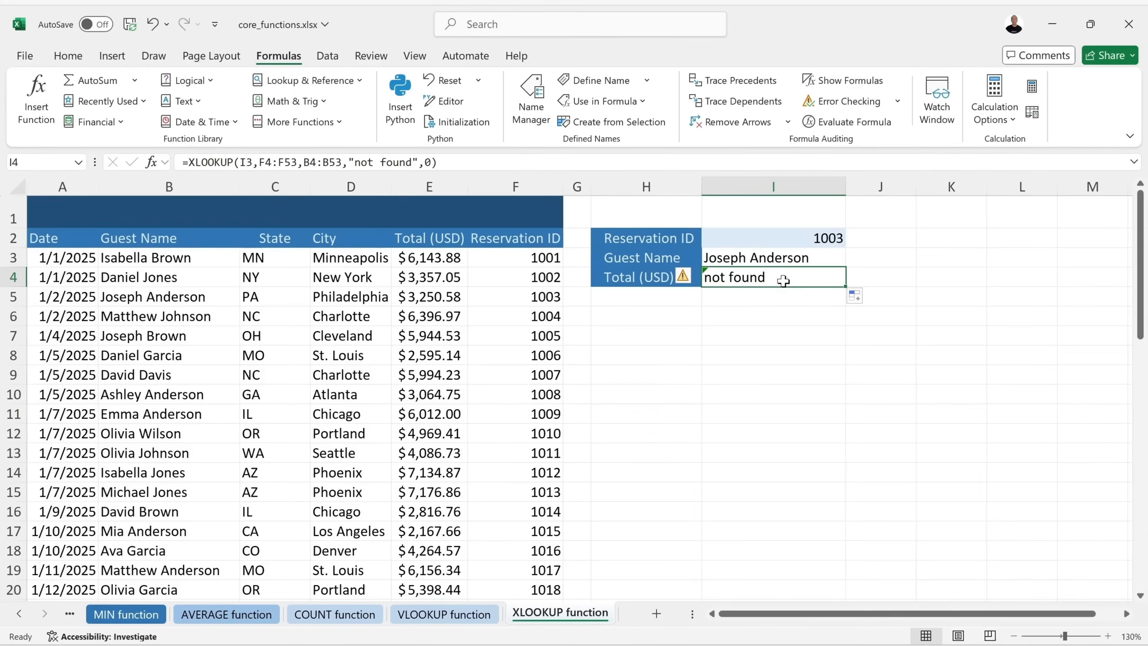
double_click(784, 279)
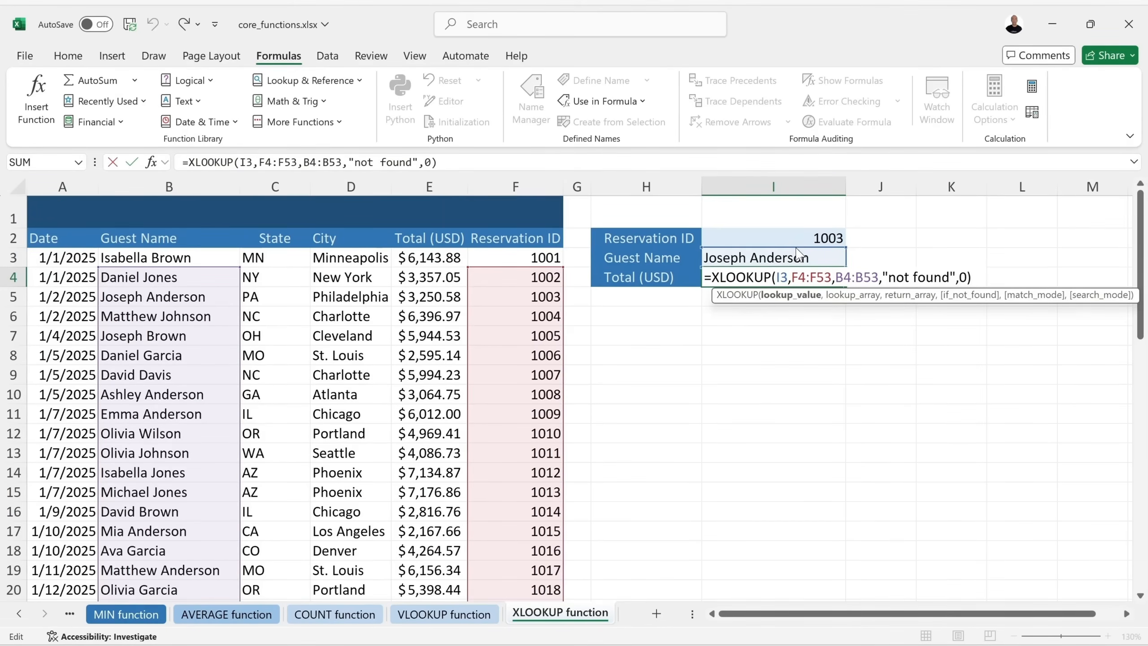
drag(797, 255, 800, 243)
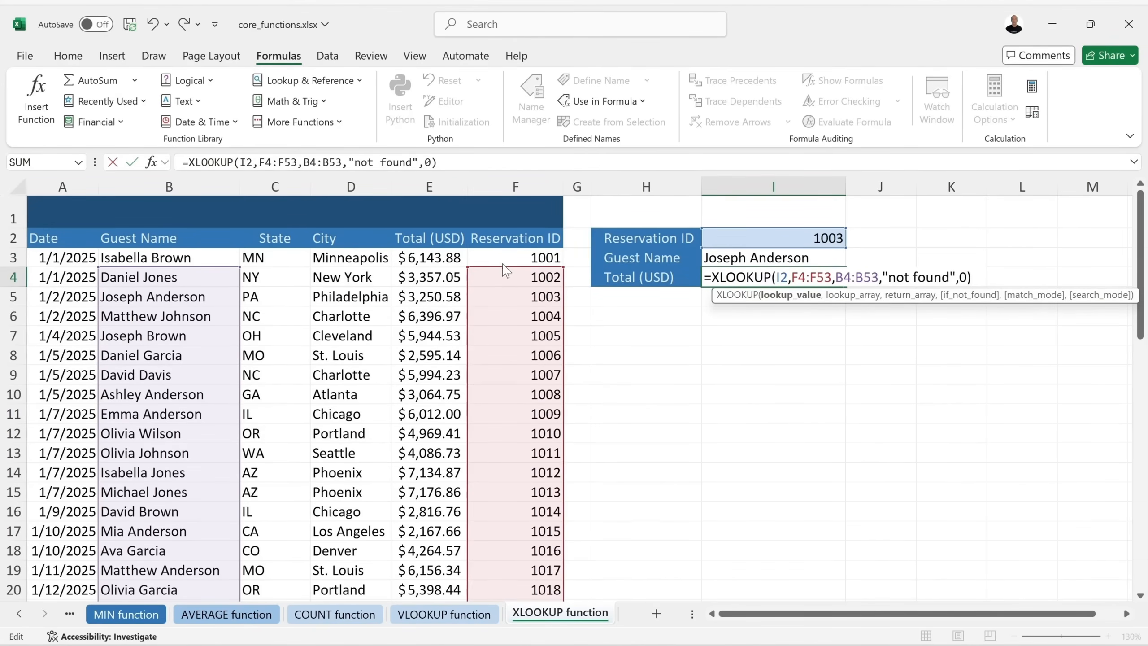
drag(506, 268, 517, 253)
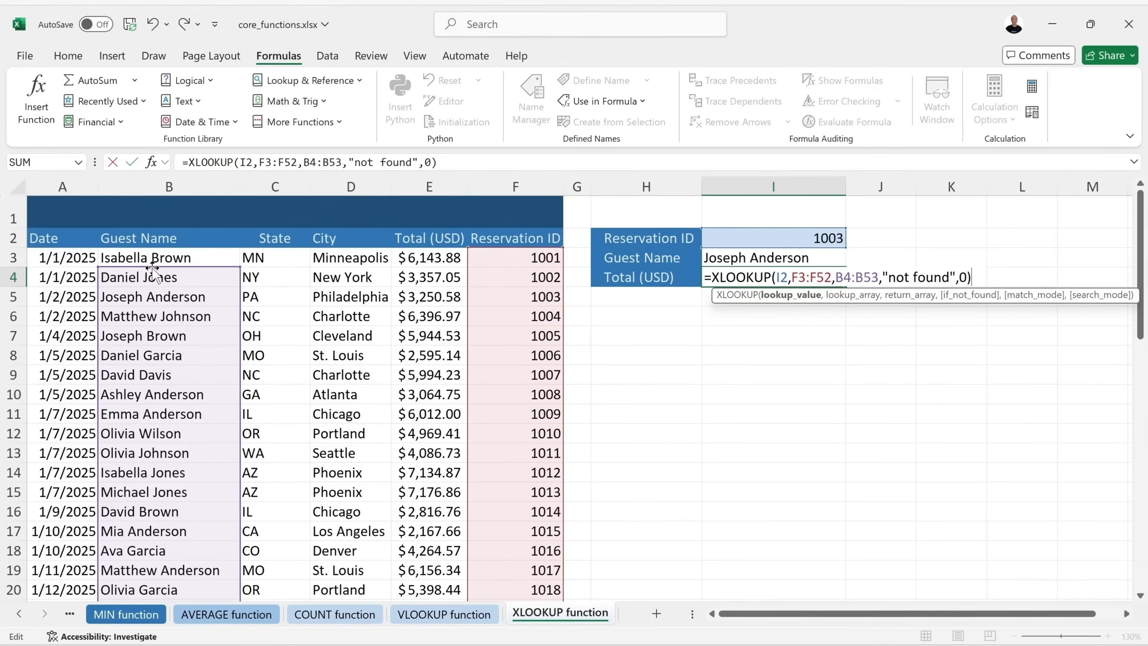
drag(155, 269, 408, 270)
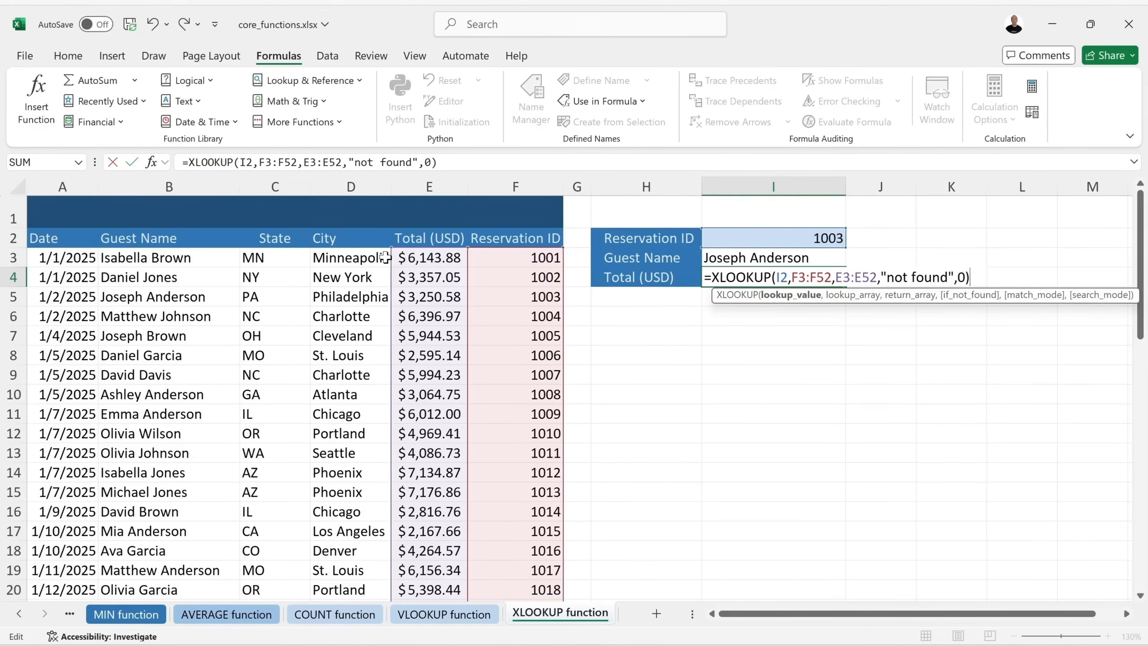
drag(391, 248, 409, 276)
key(Return)
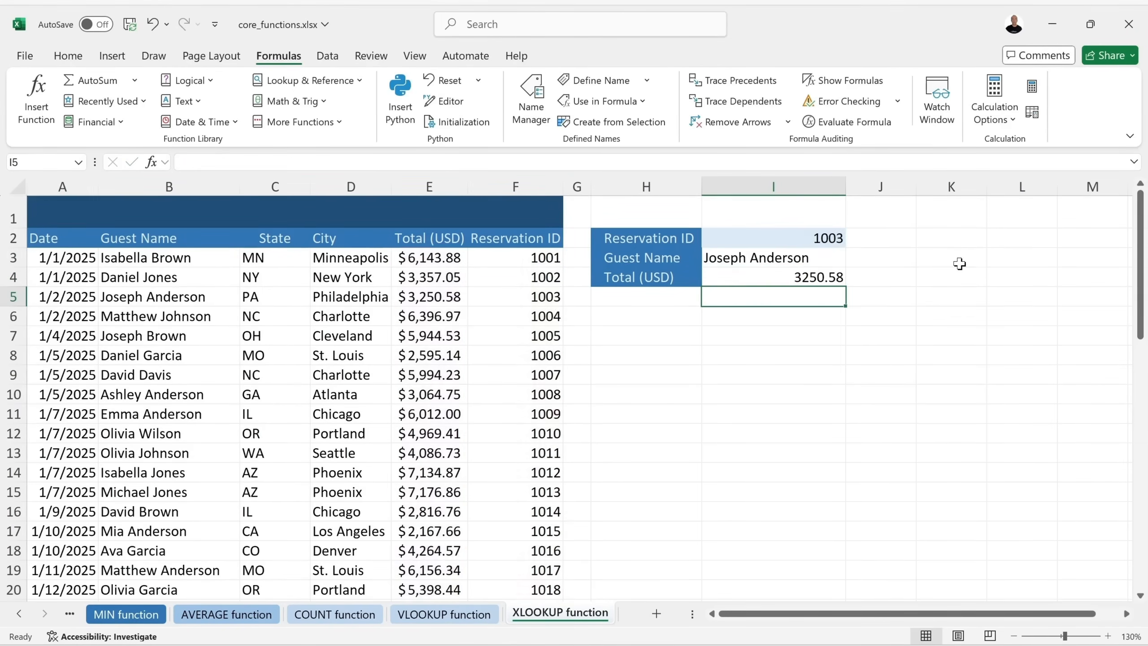
click(811, 279)
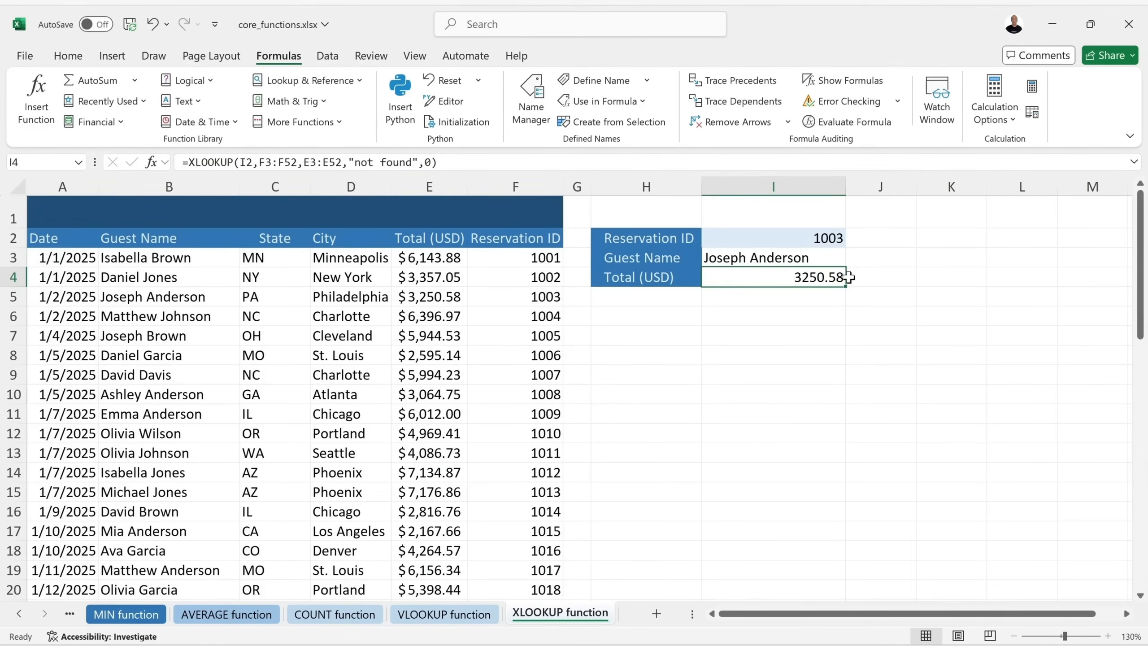
double_click(772, 278)
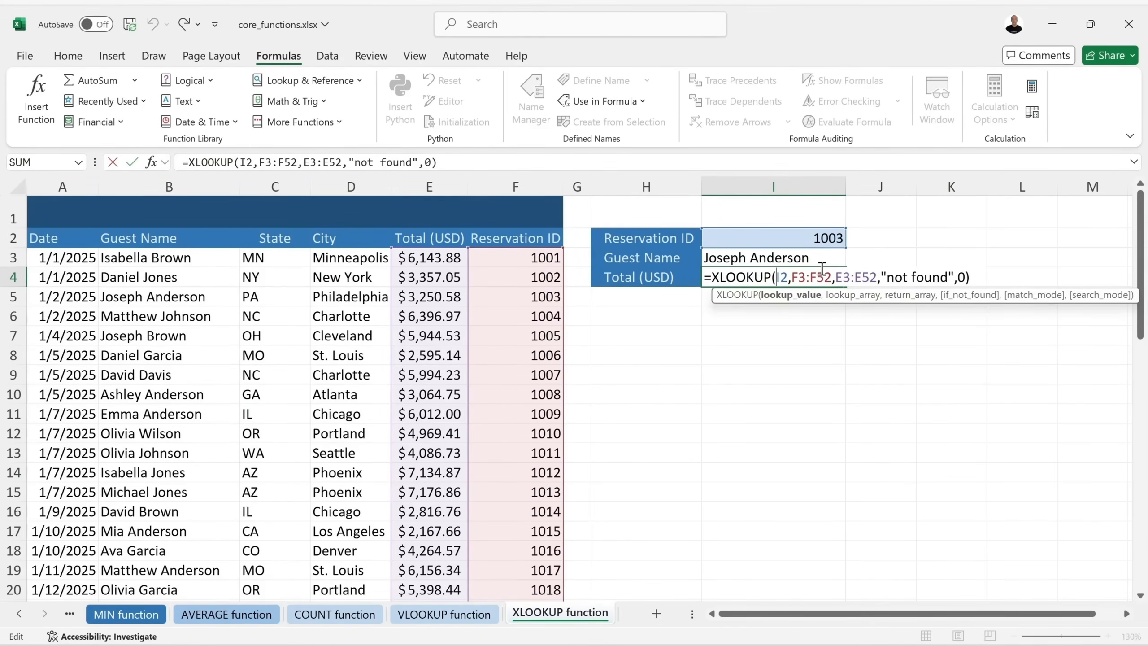
key(Return)
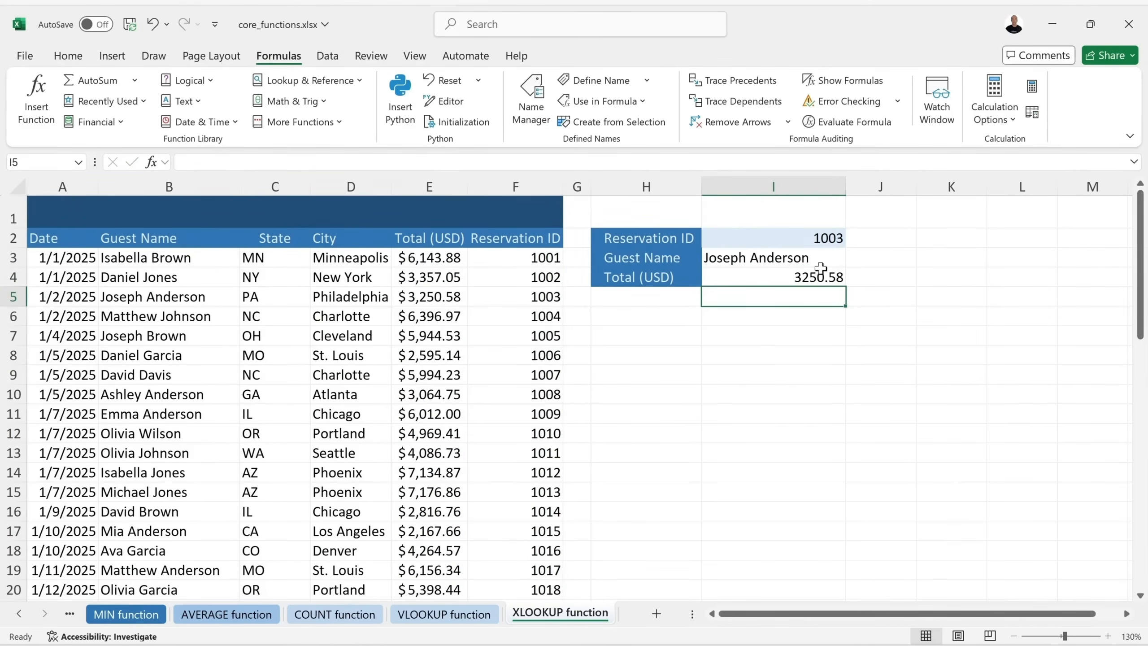
double_click(820, 232)
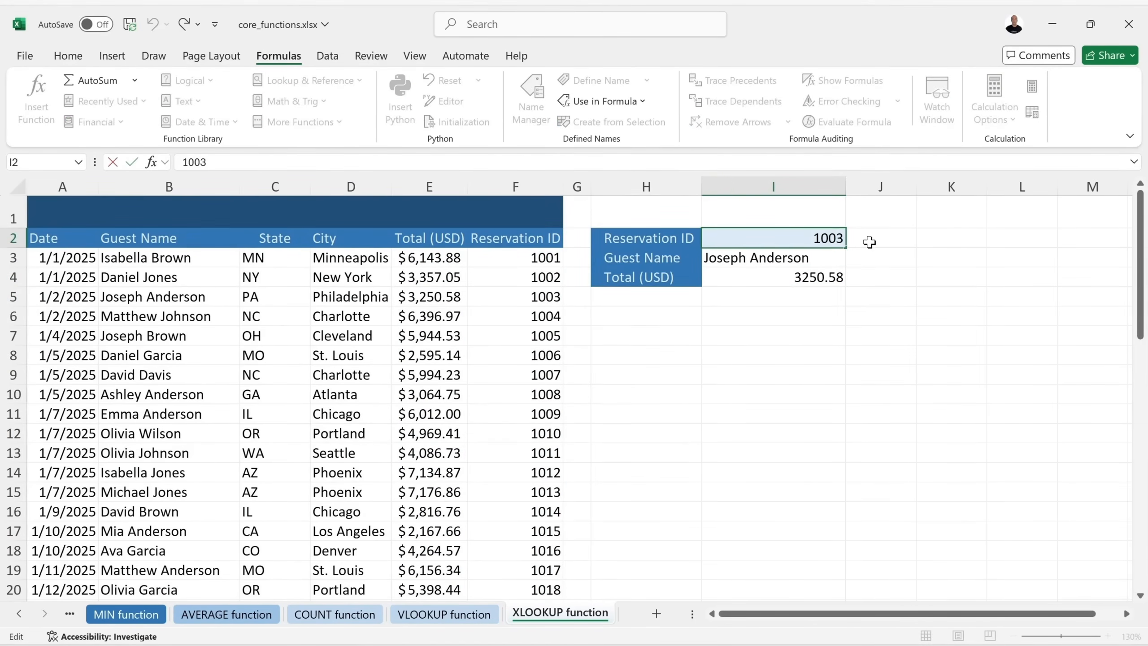
key(BackSpace)
key(BackSpace)
text(40)
key(Return)
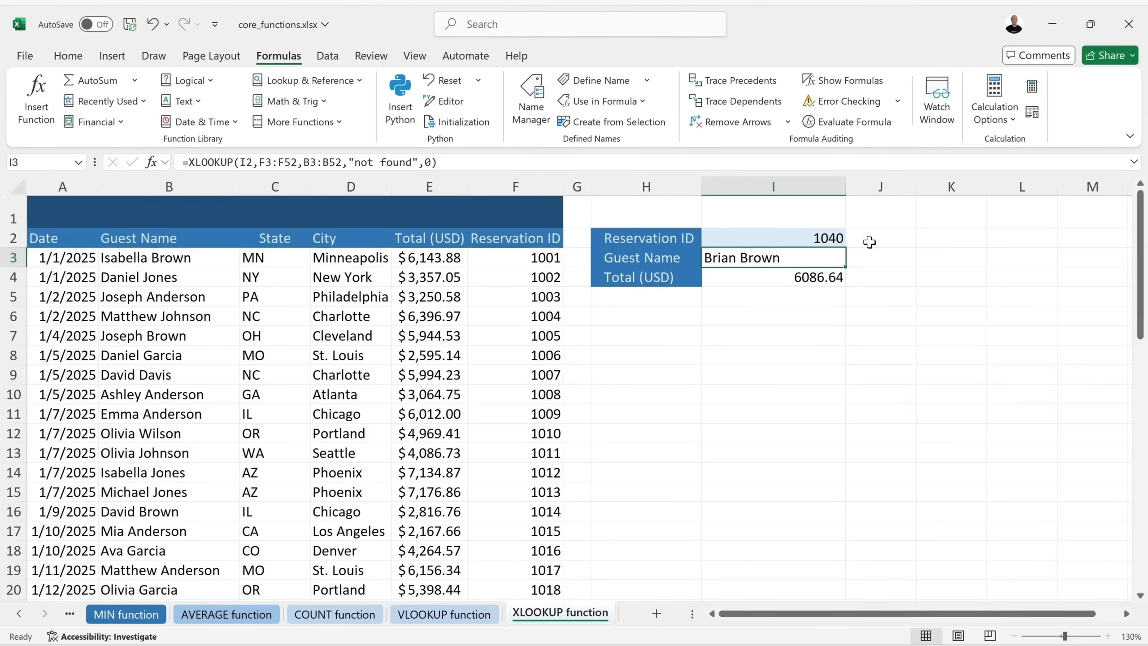
key(ctrl+s)
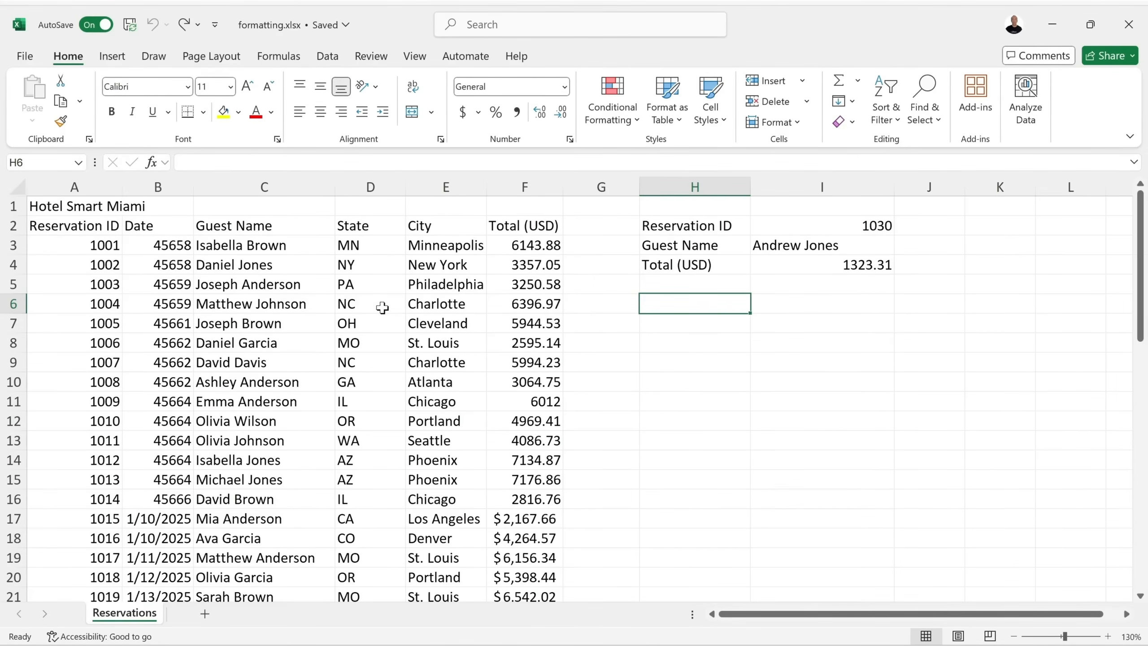
click(48, 207)
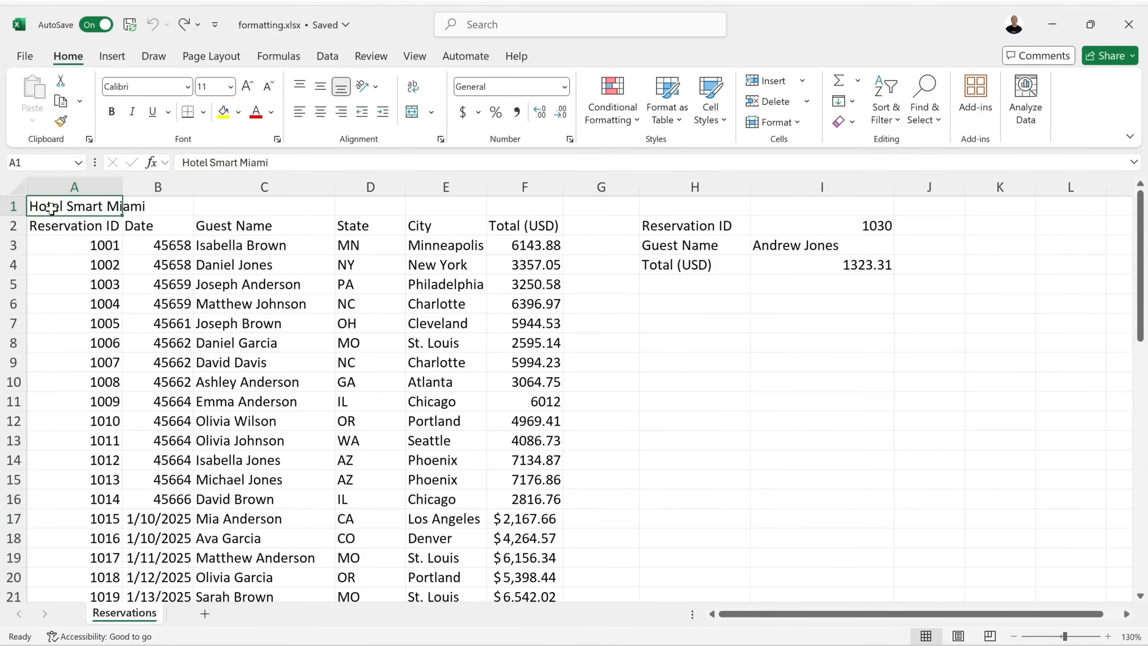
click(175, 207)
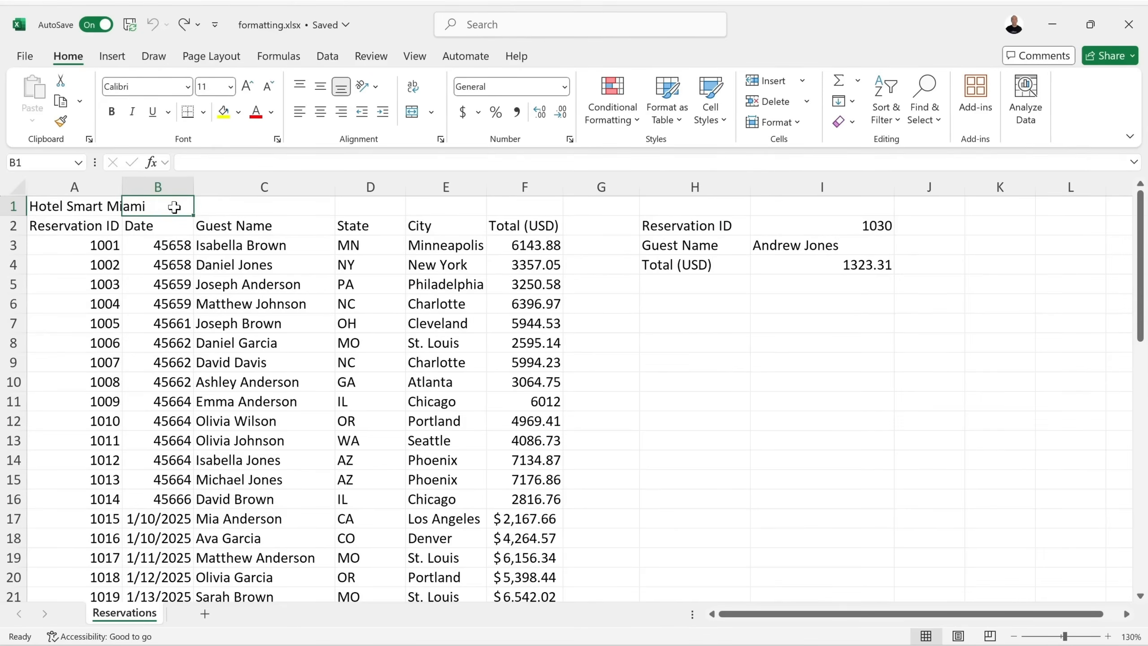
text(3)
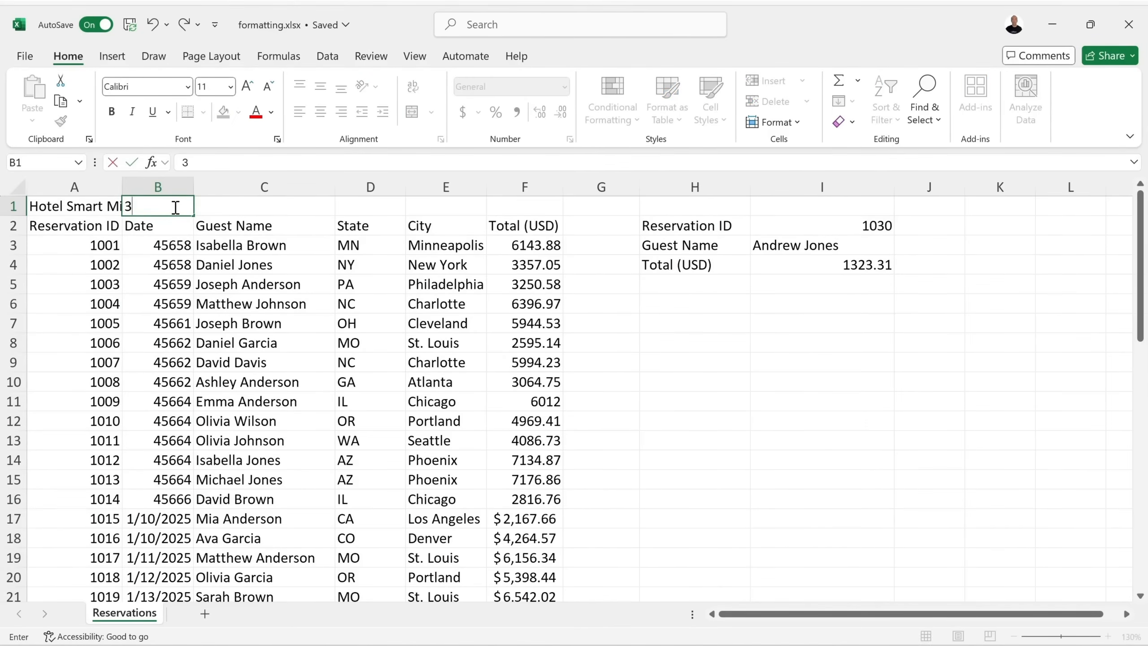
key(Return)
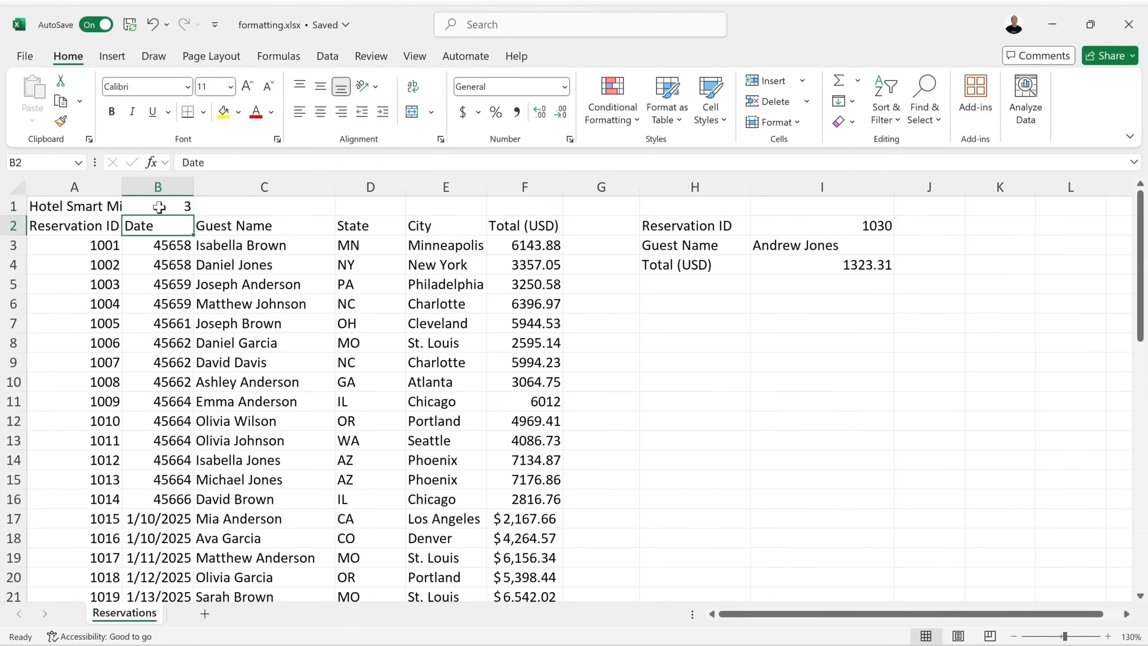
click(67, 208)
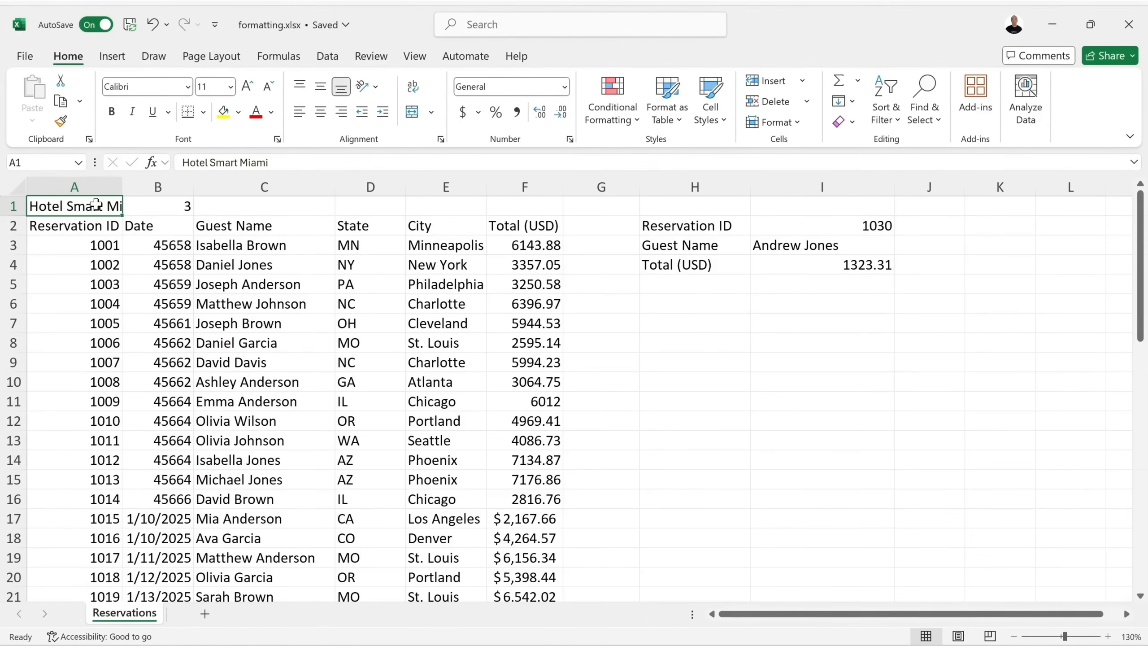
click(163, 206)
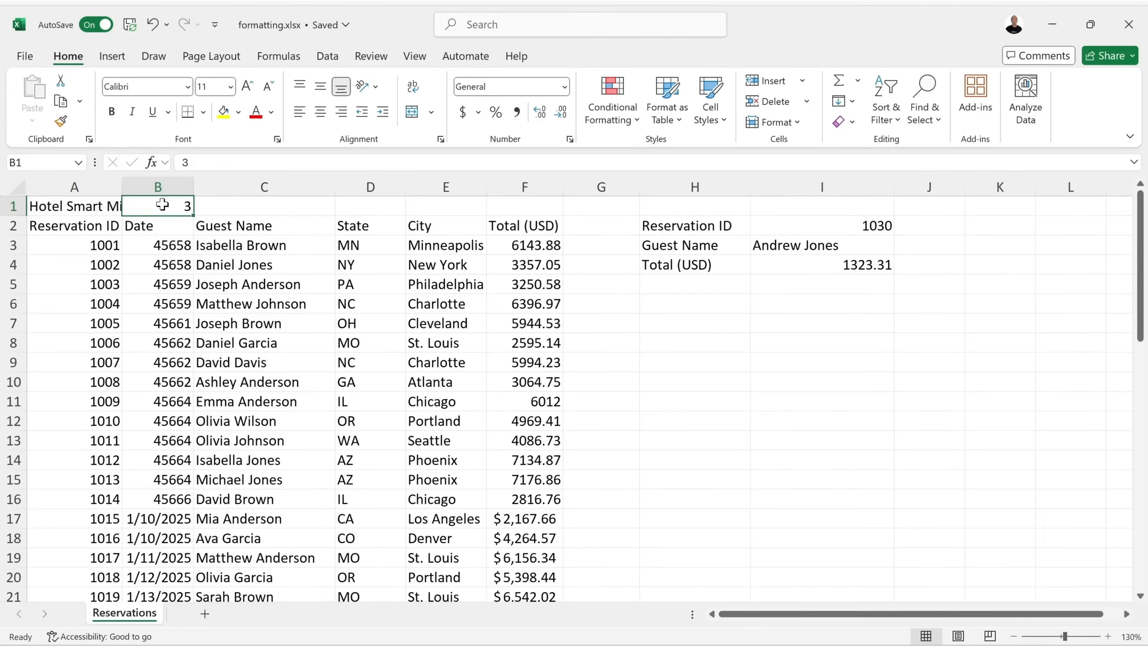
click(155, 26)
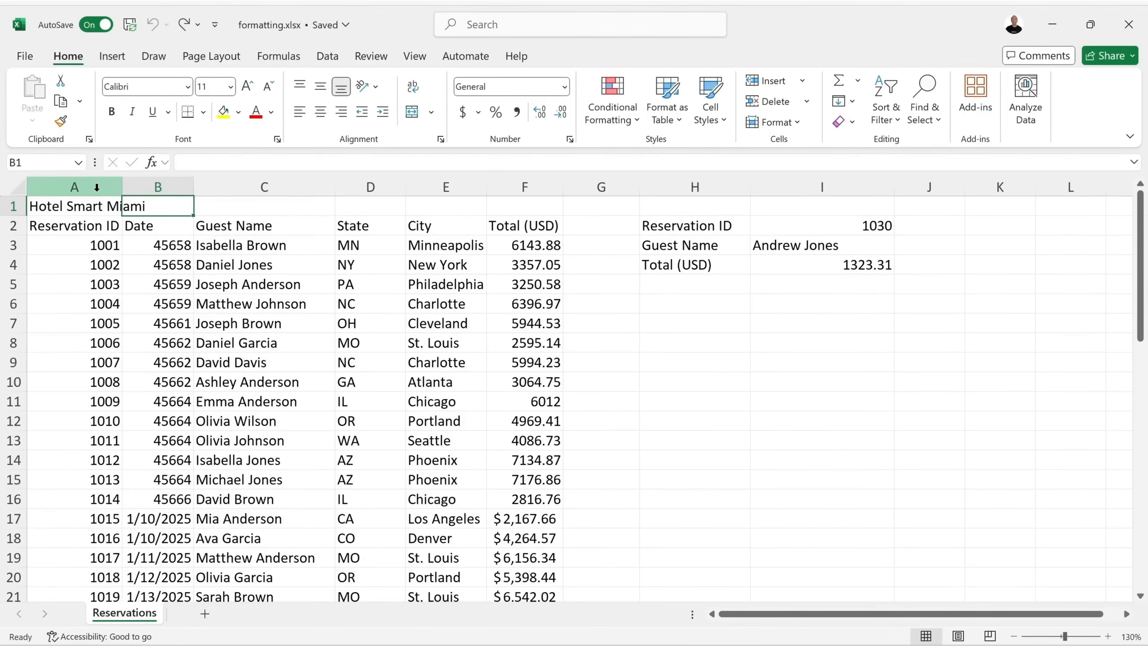
click(70, 208)
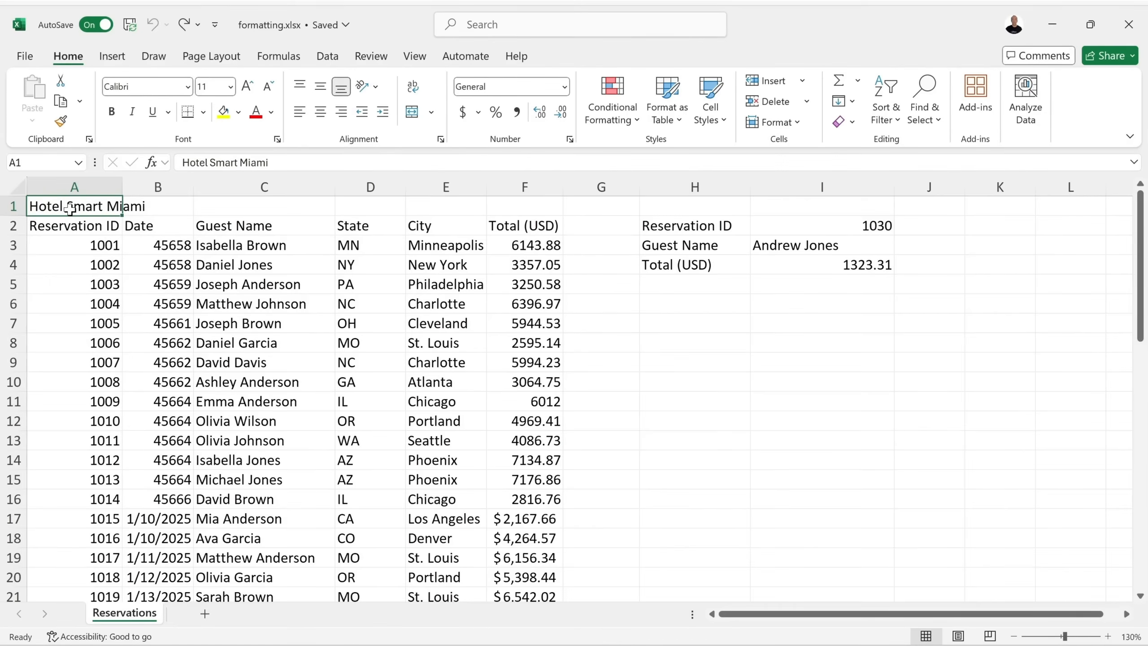
Apply Merge & Center to A1:F1 so the Hotel Smart Miami title spans the table.
drag(71, 209, 524, 207)
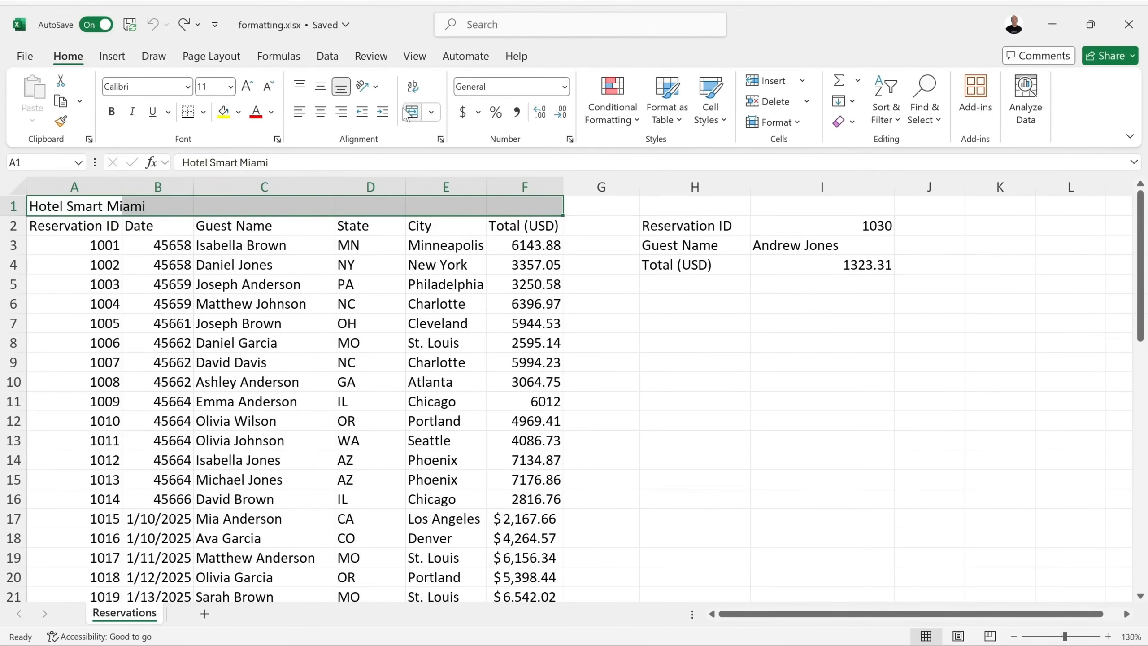
click(432, 113)
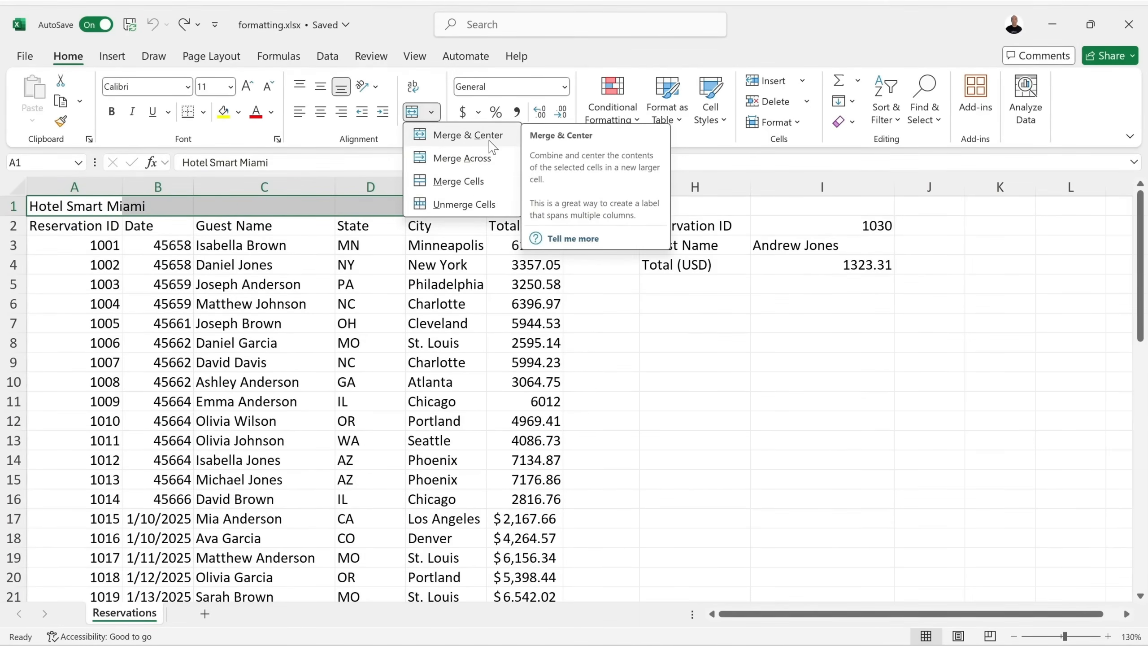
click(467, 135)
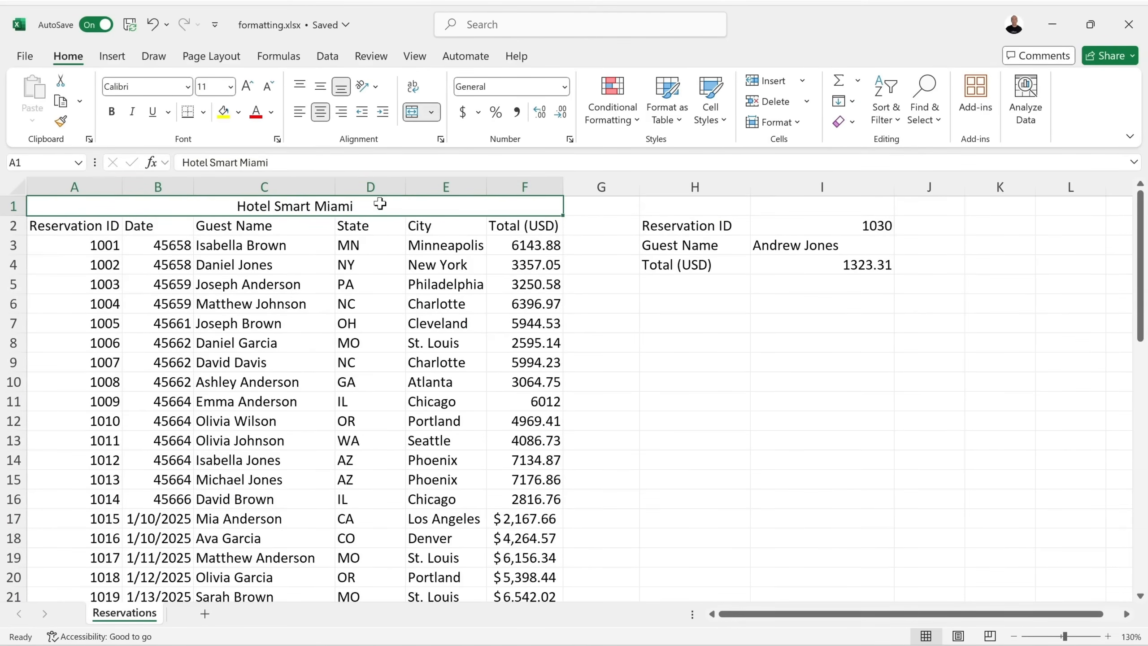
click(431, 112)
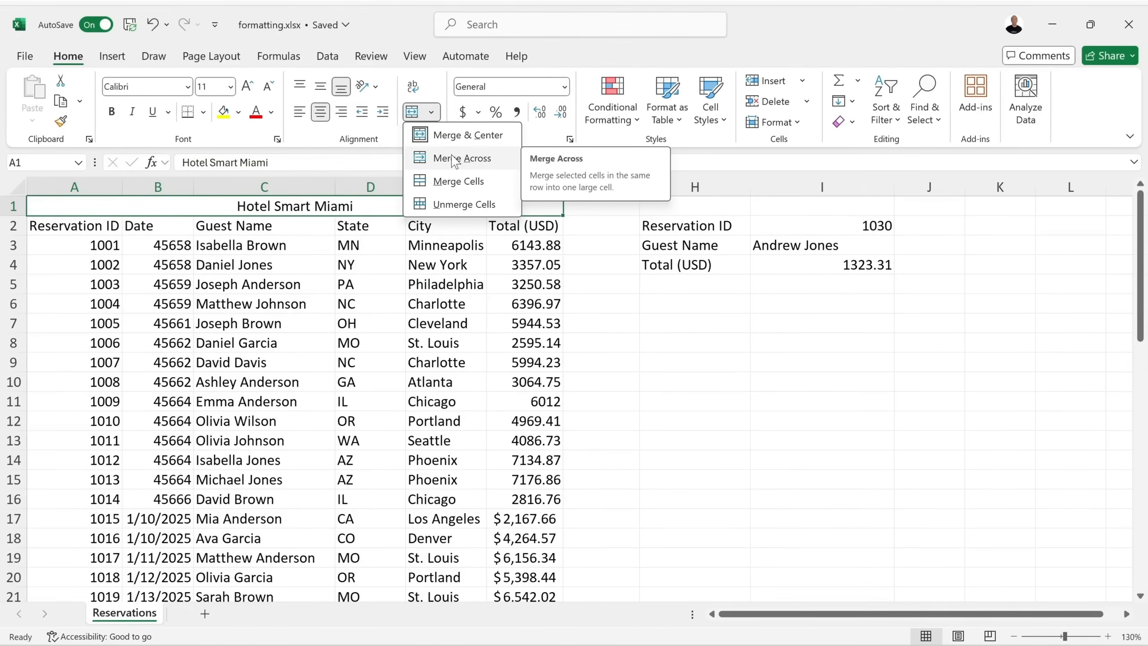
click(487, 208)
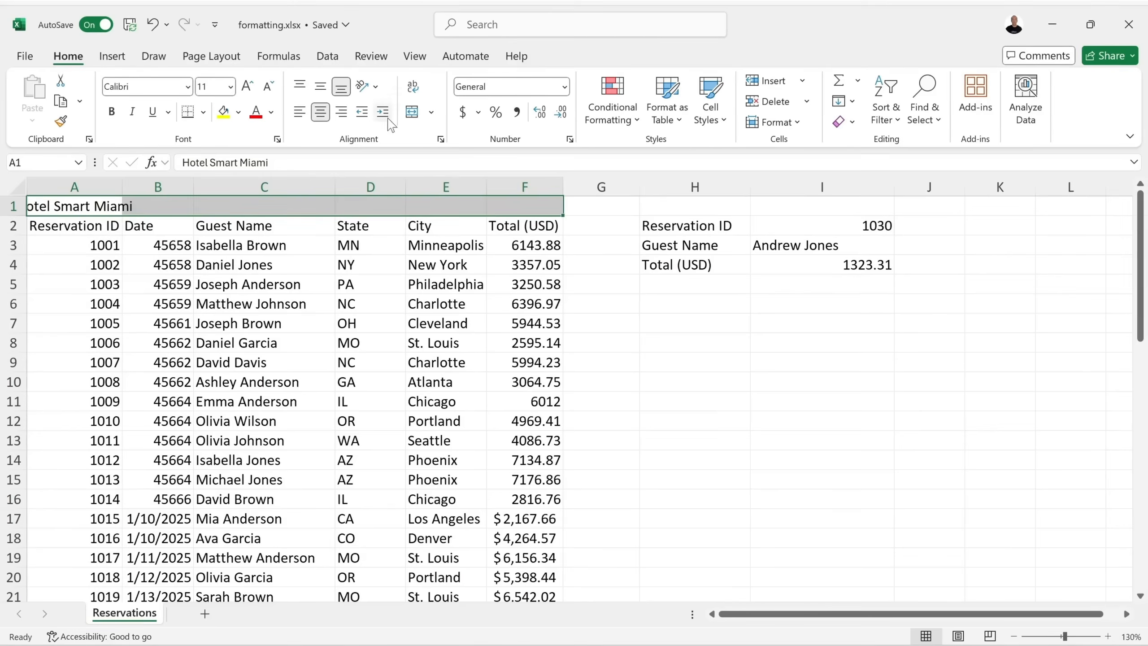
click(431, 113)
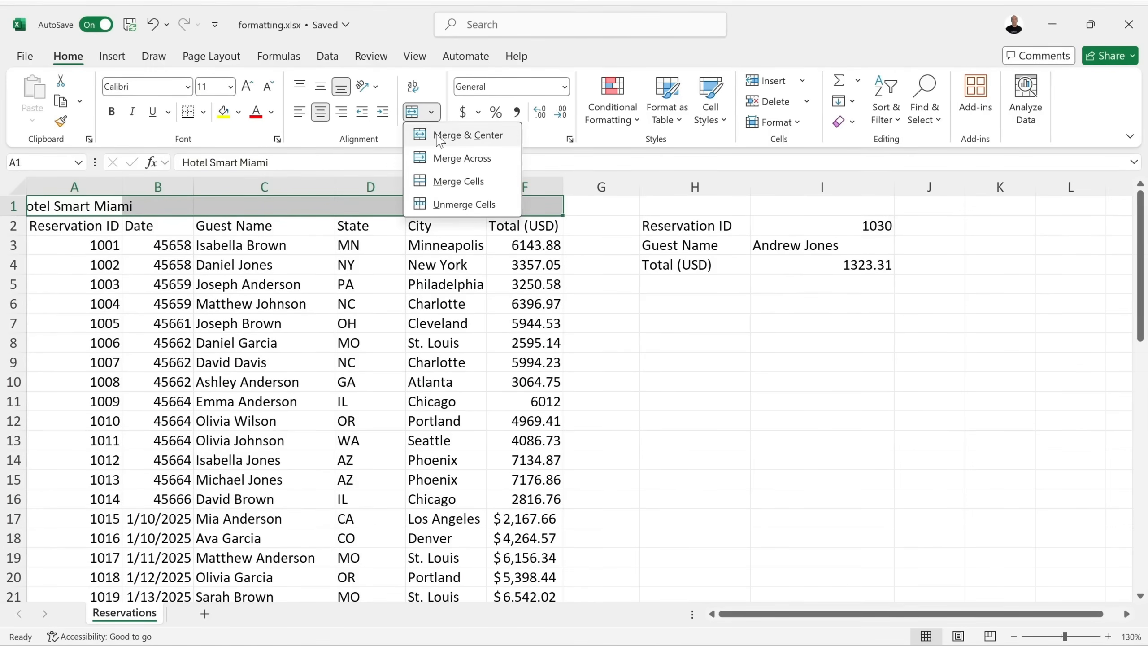
click(465, 135)
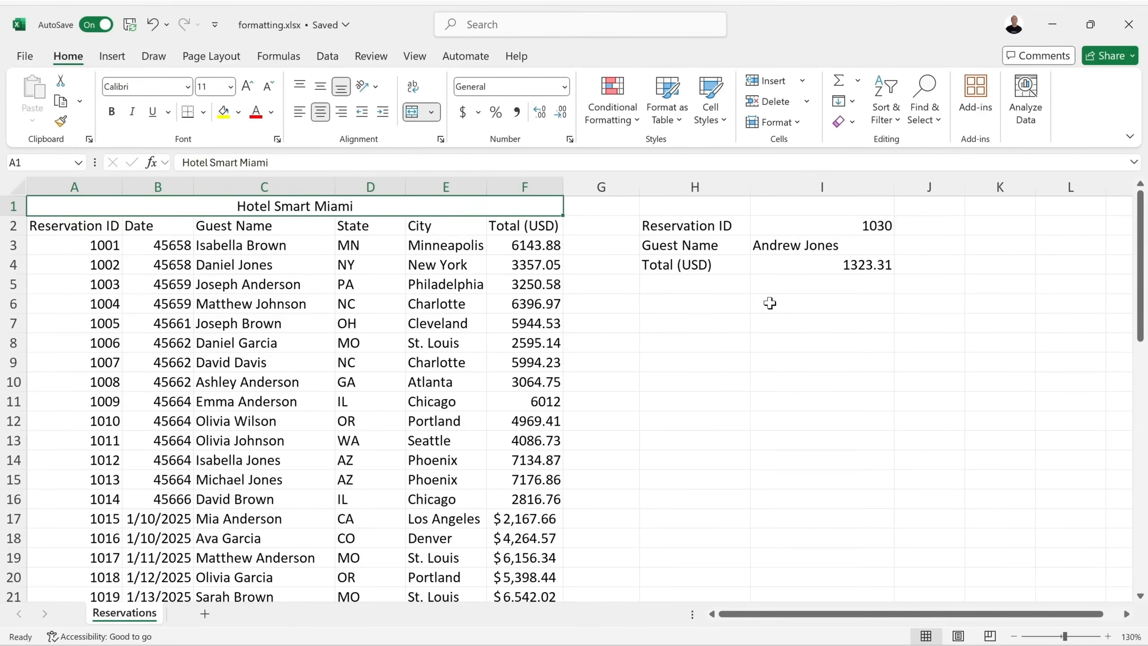
click(698, 225)
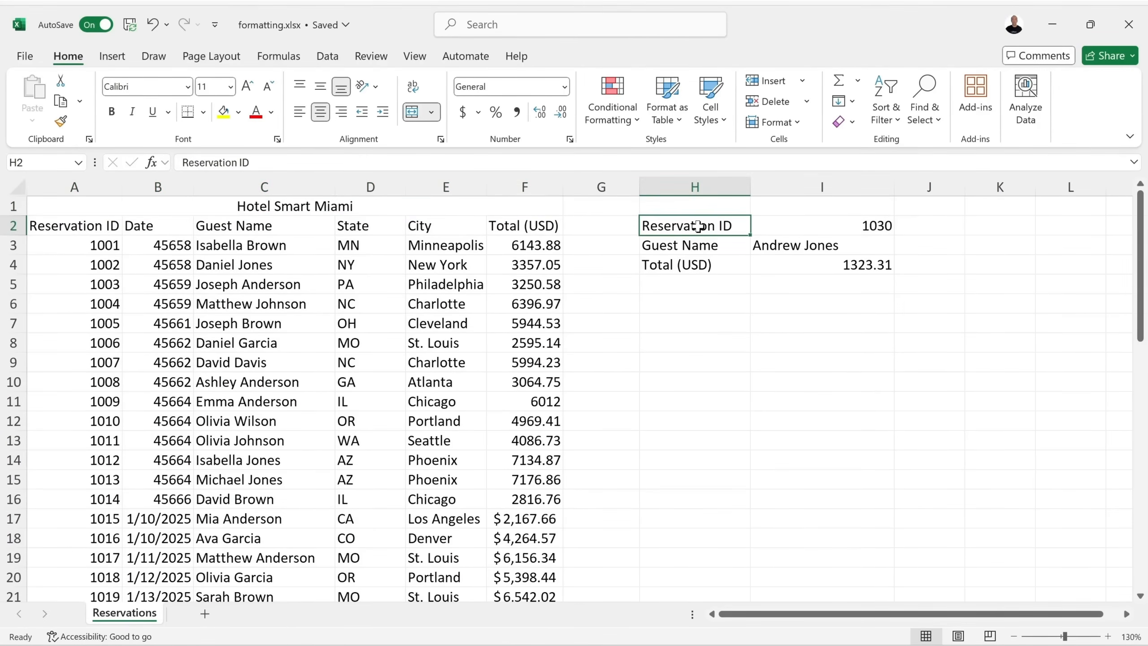
Apply the Abadi font to the lookup labels in H2:H4.
drag(698, 225, 734, 274)
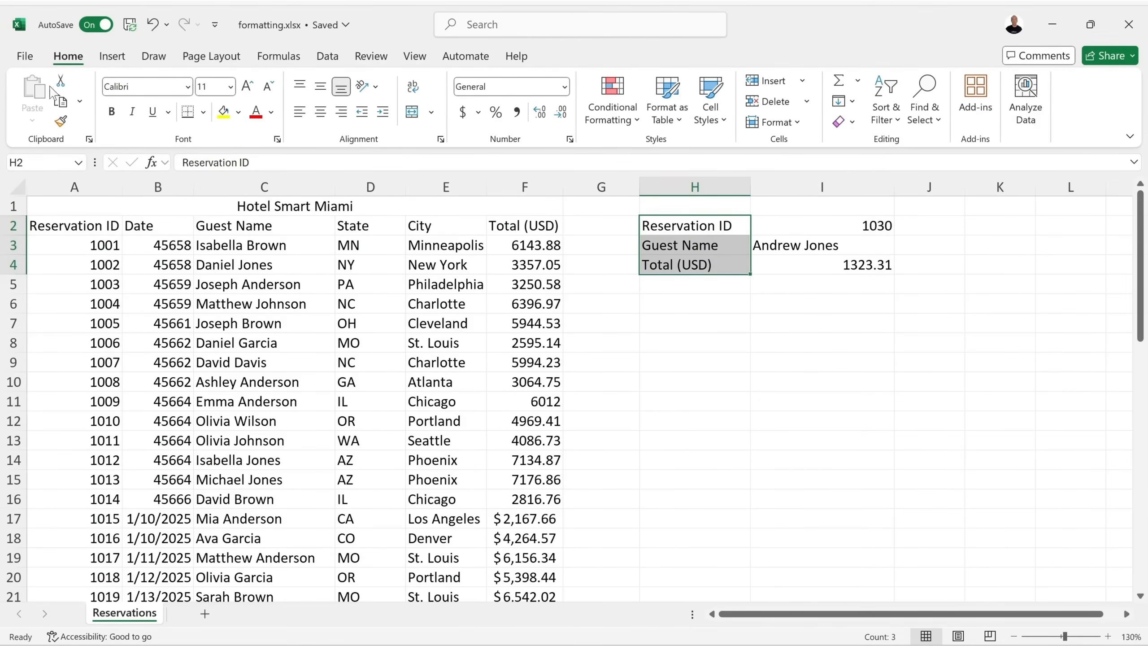
click(188, 88)
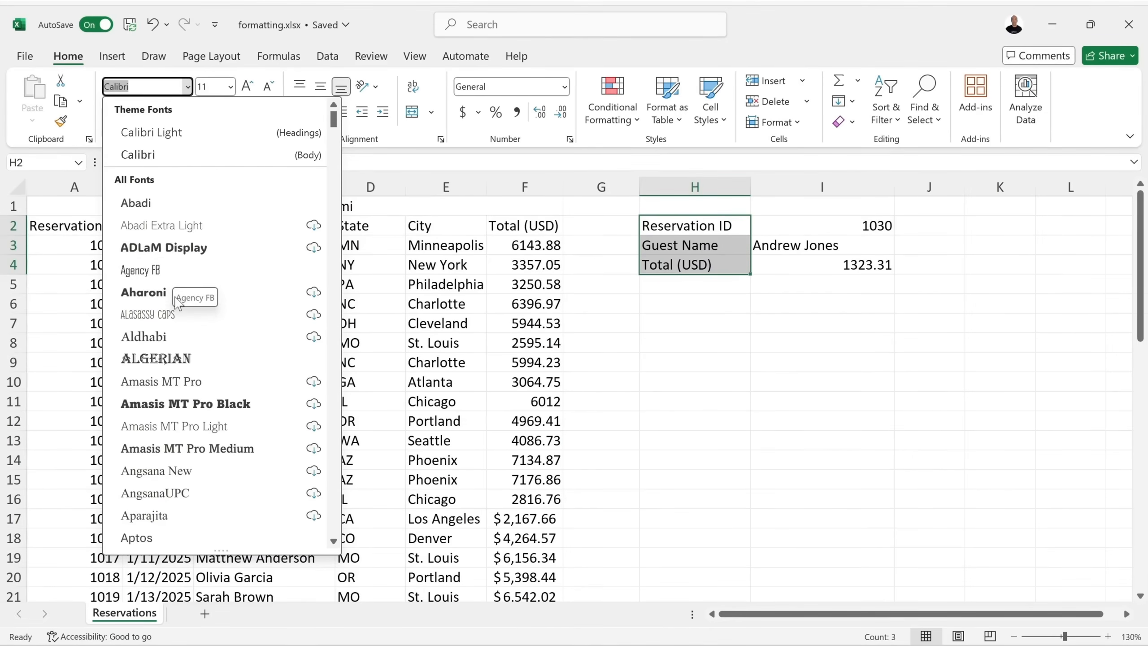
scroll(171, 389, down, 4)
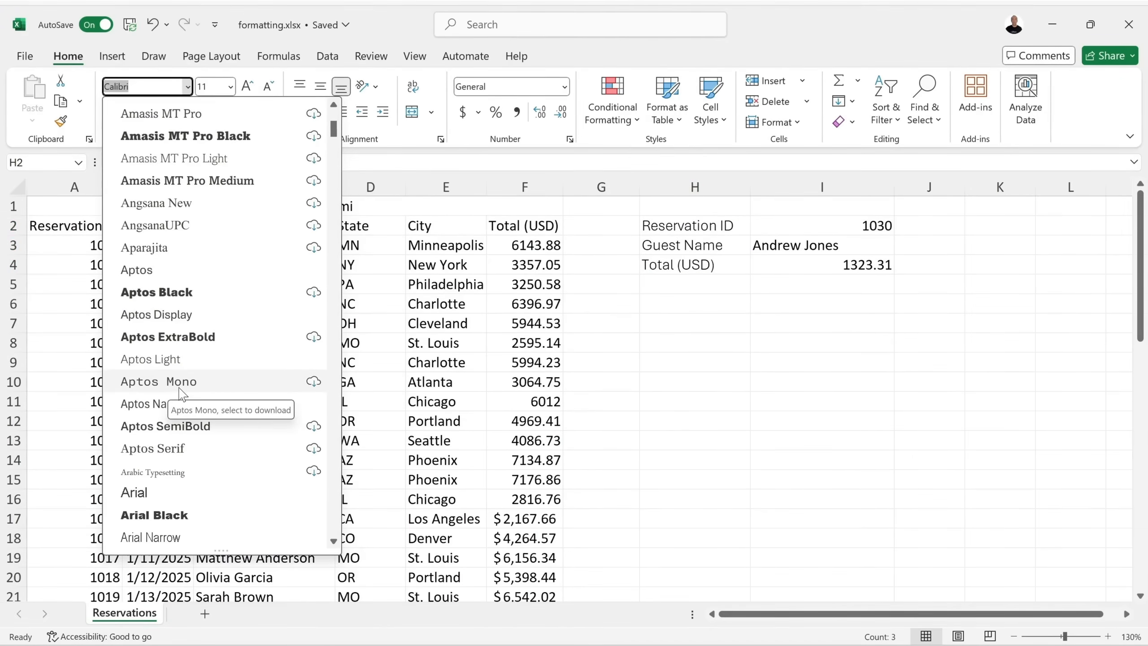
scroll(181, 392, down, 3)
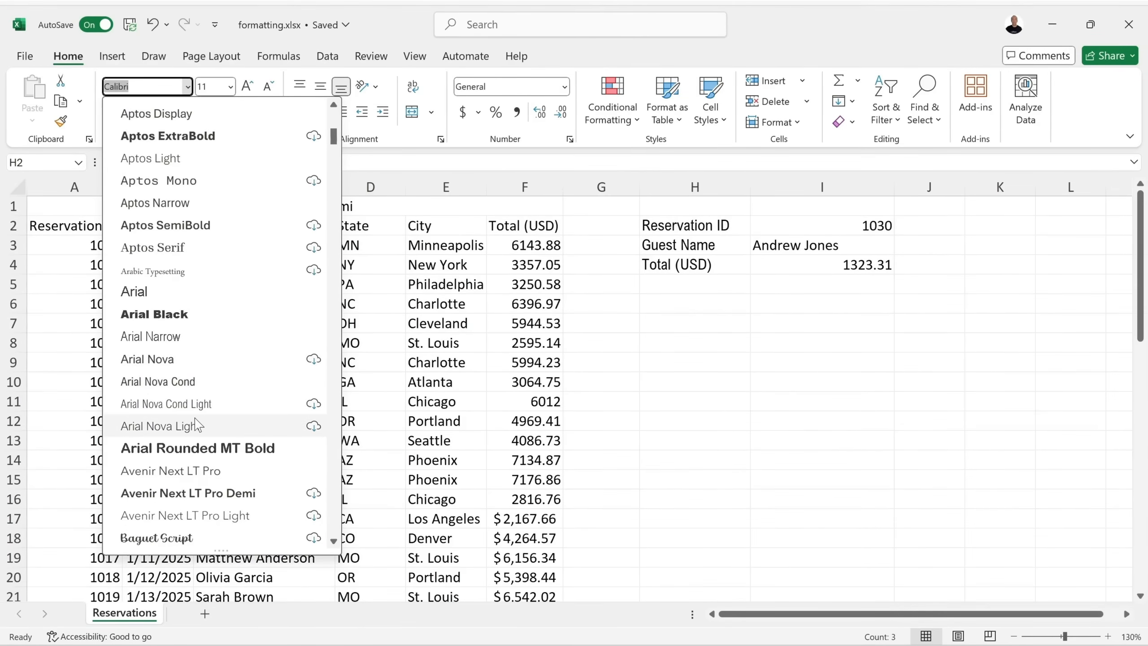
scroll(206, 380, down, 12)
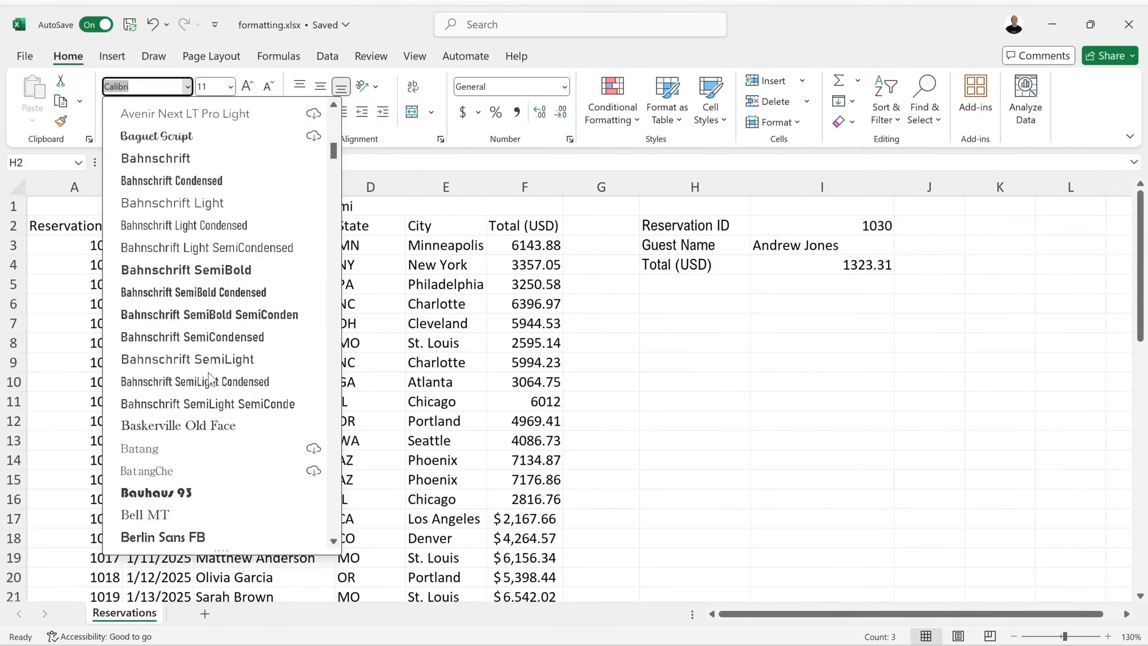
scroll(206, 380, down, 1)
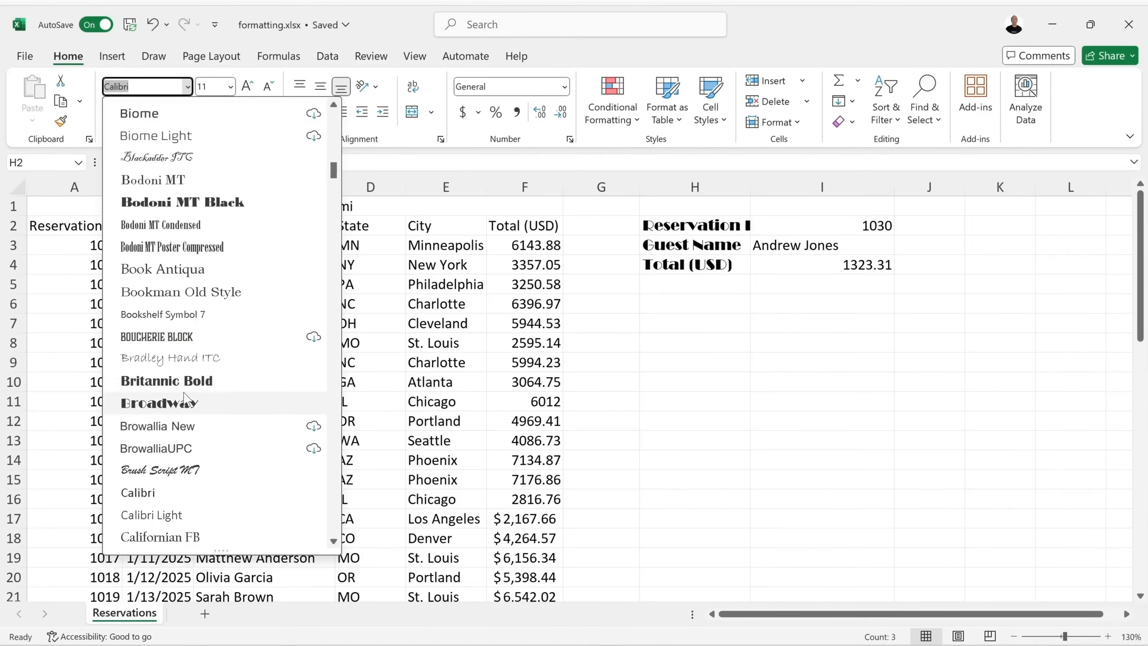
scroll(204, 389, down, 3)
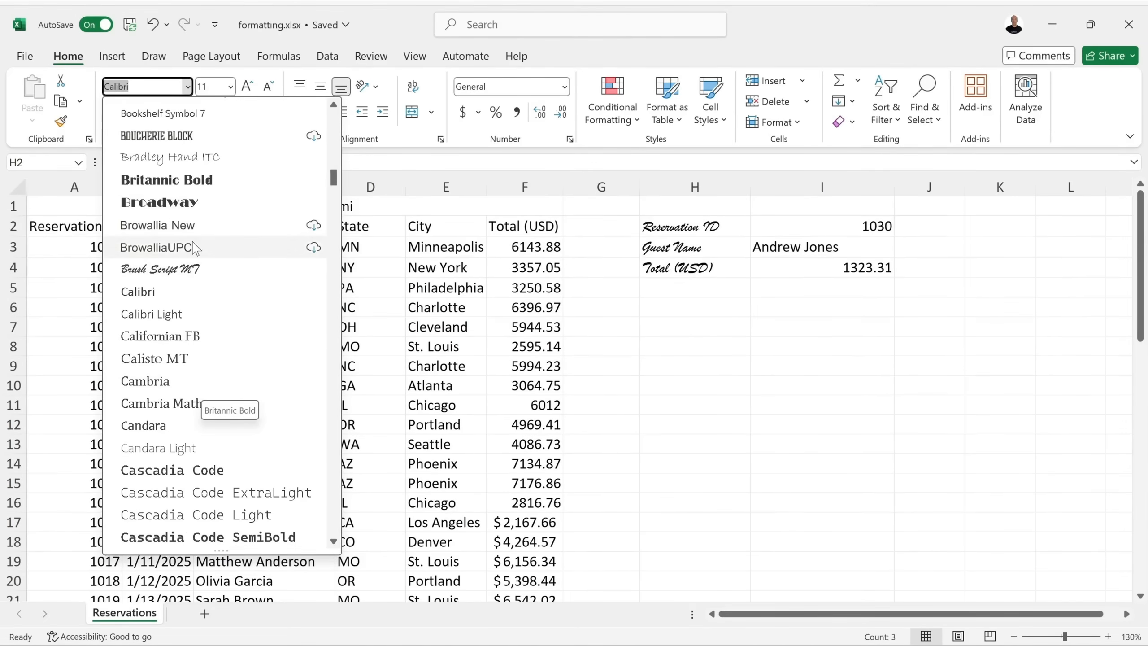
scroll(203, 388, up, 6)
scroll(201, 255, up, 13)
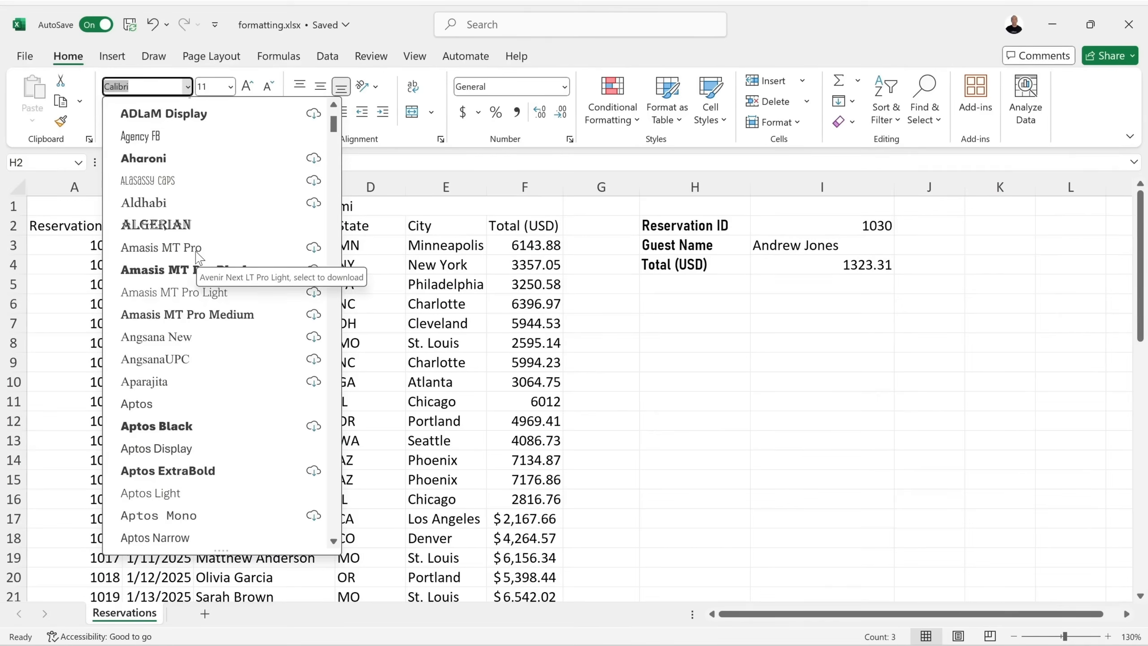
scroll(198, 258, up, 3)
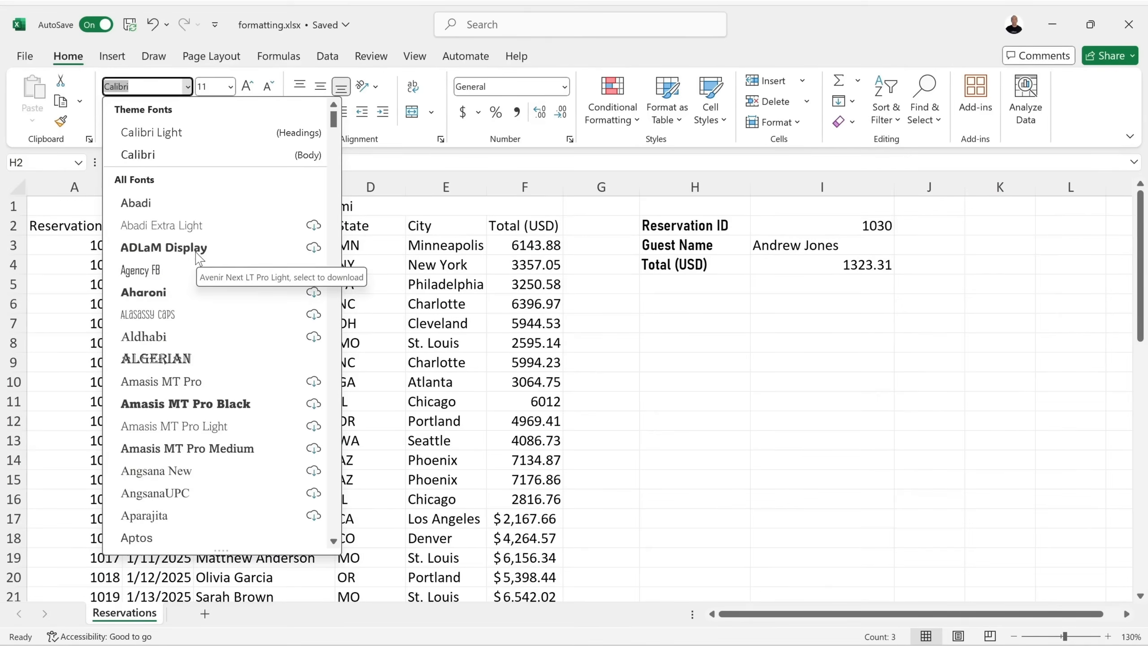
click(155, 208)
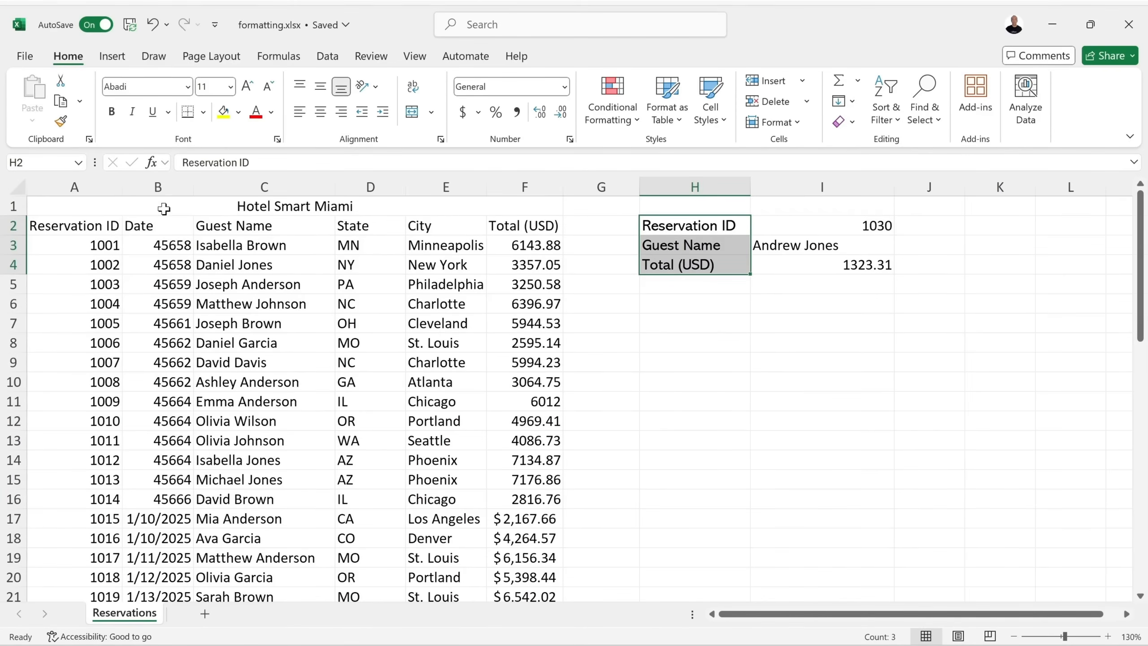
Keep the labels at size 11 and colour them Blue, Accent 5, Lighter 80%.
click(230, 87)
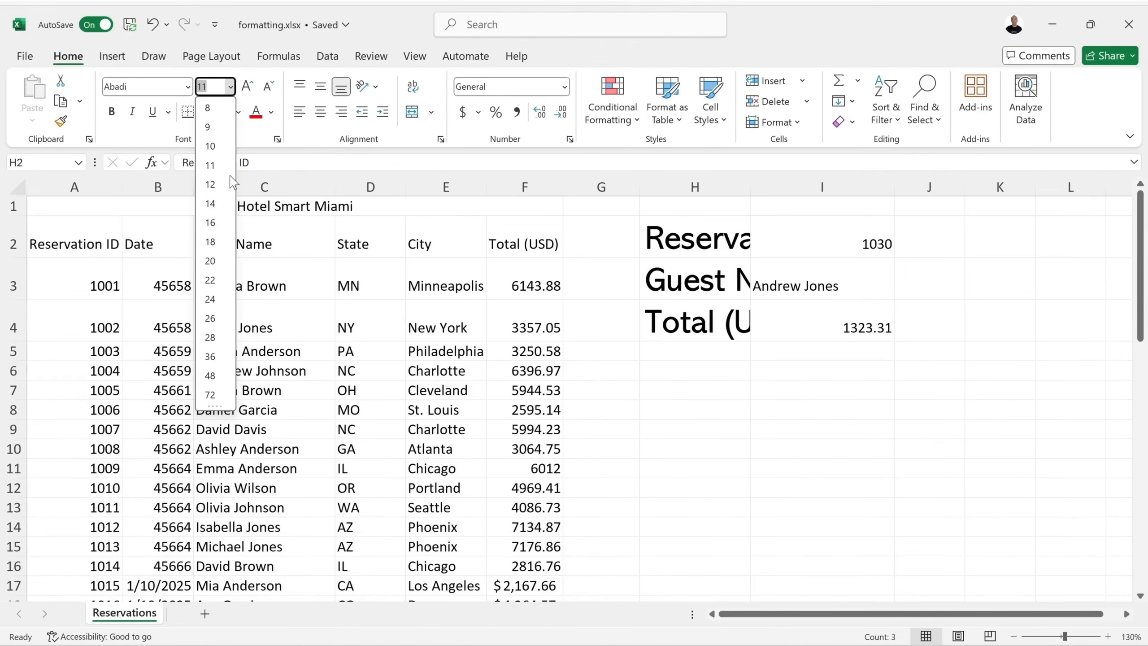
click(233, 87)
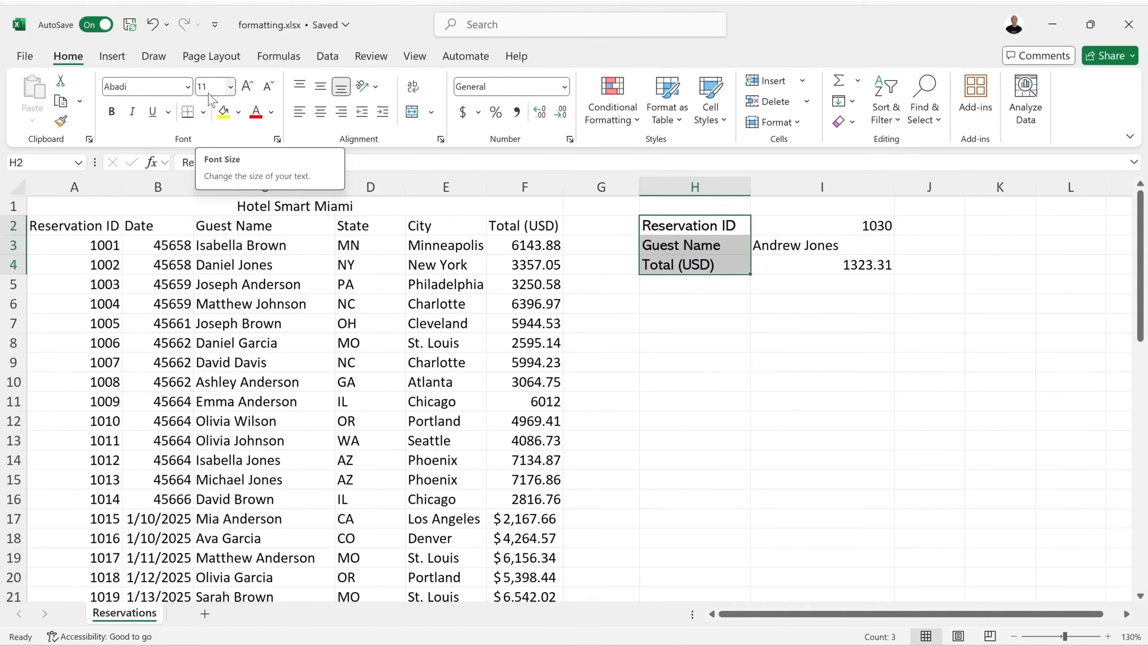
click(247, 89)
click(247, 89)
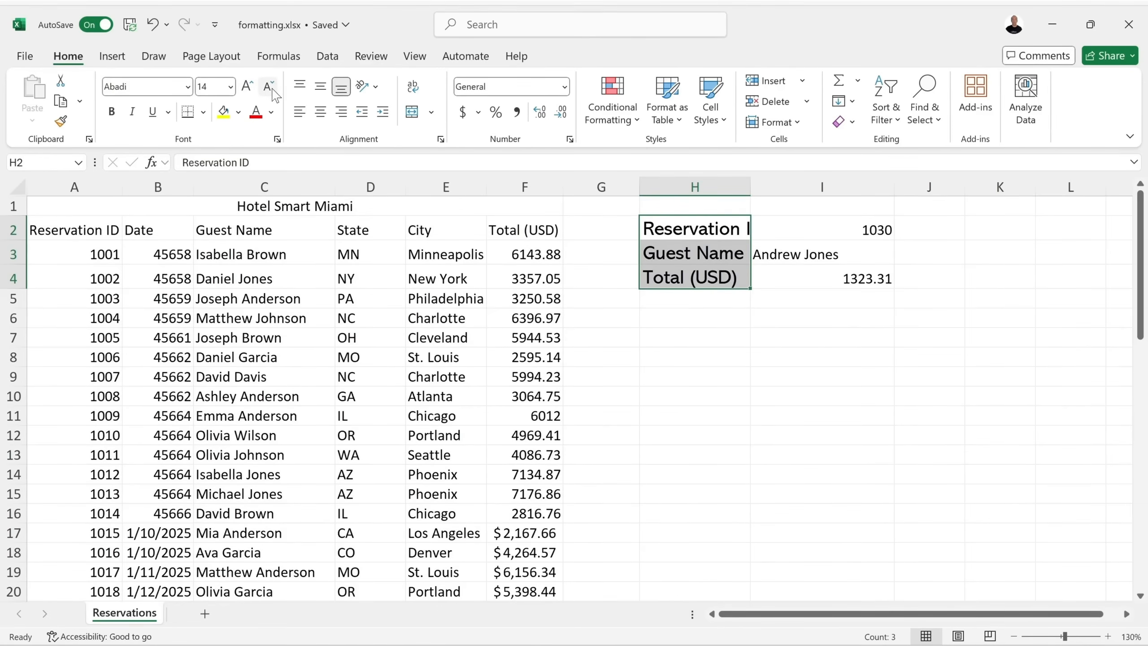
click(270, 88)
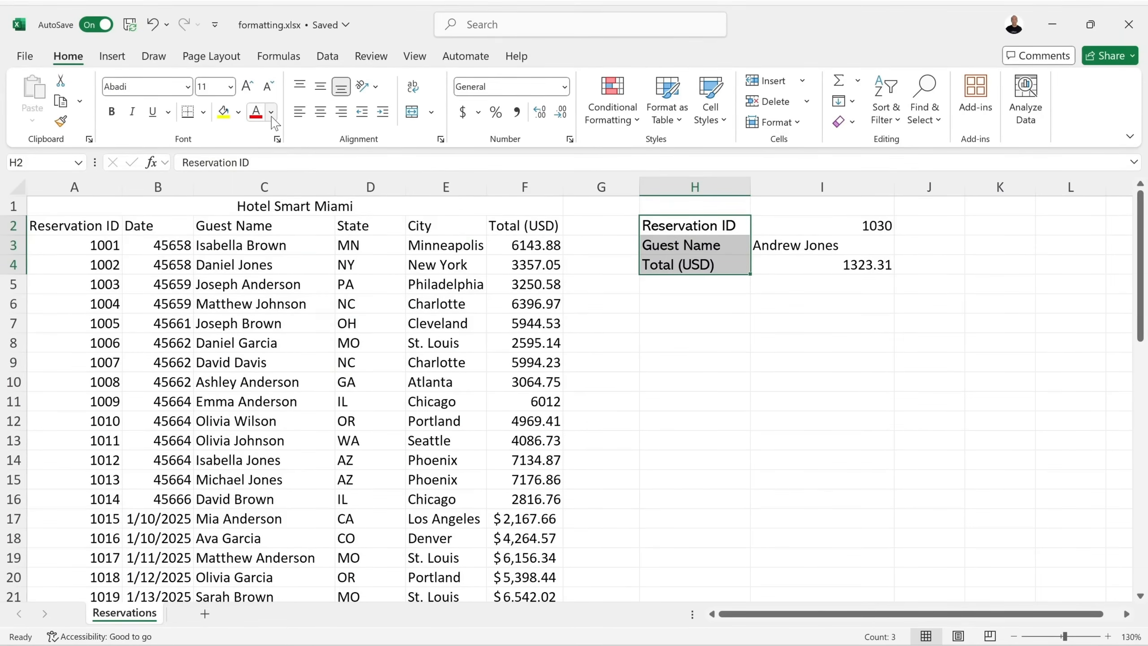
click(271, 112)
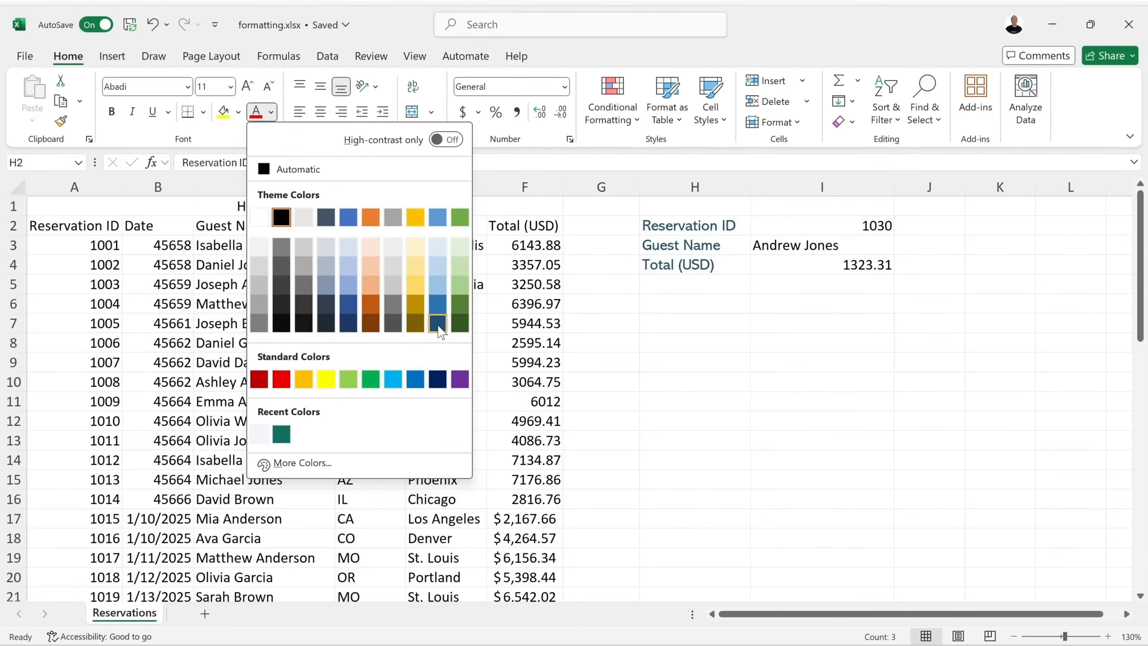
click(438, 247)
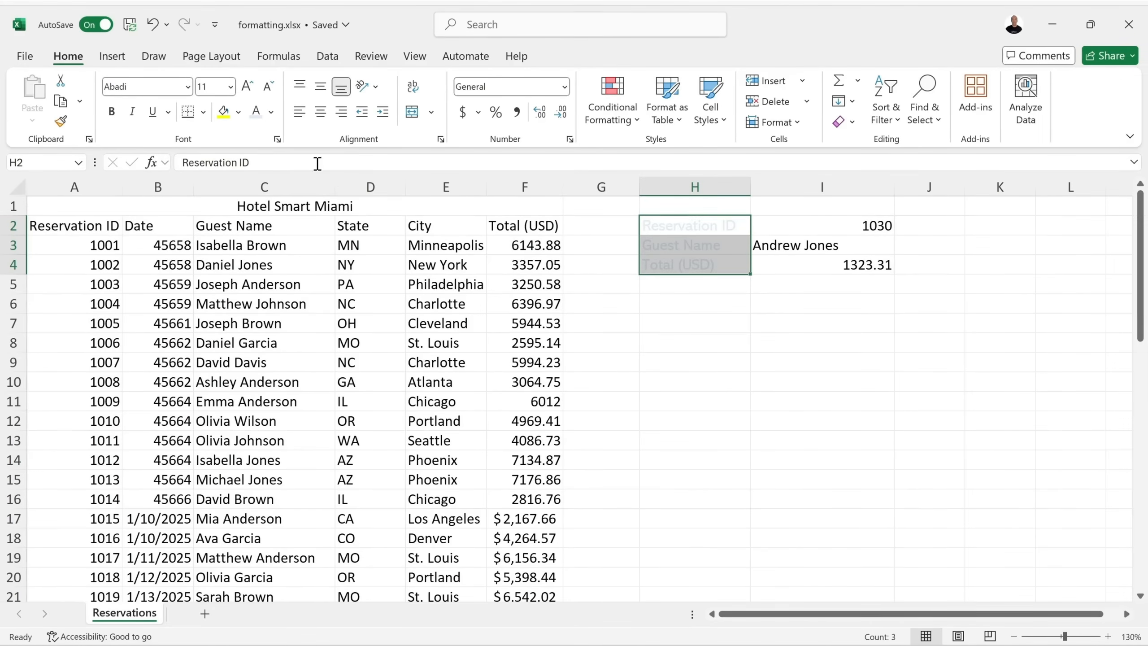
click(323, 211)
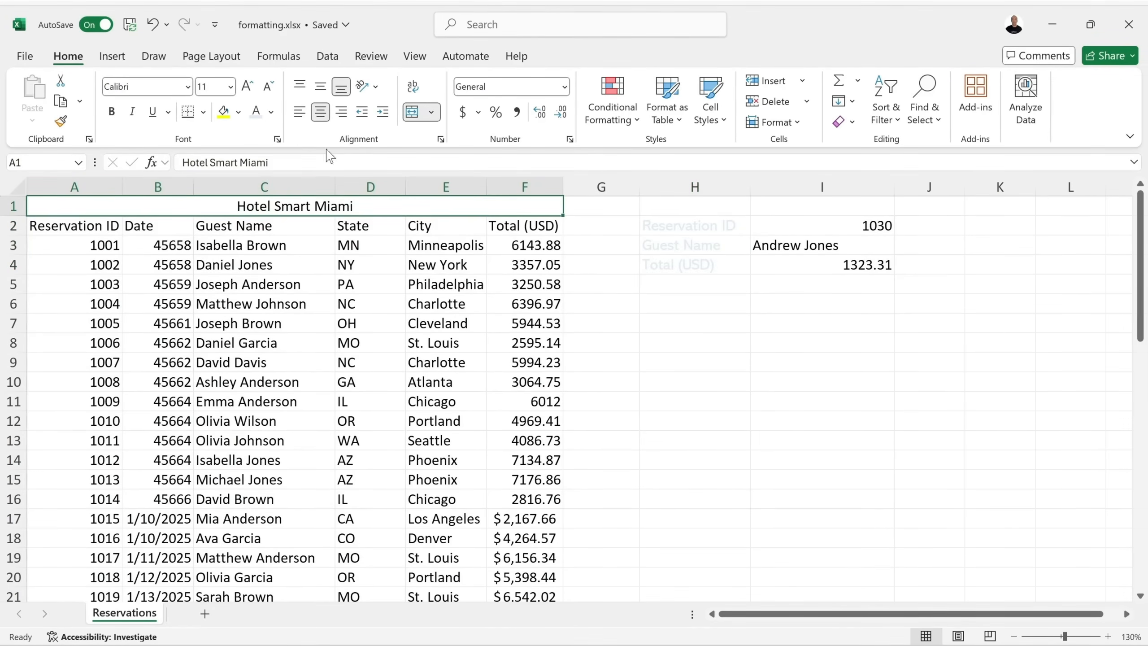
click(301, 113)
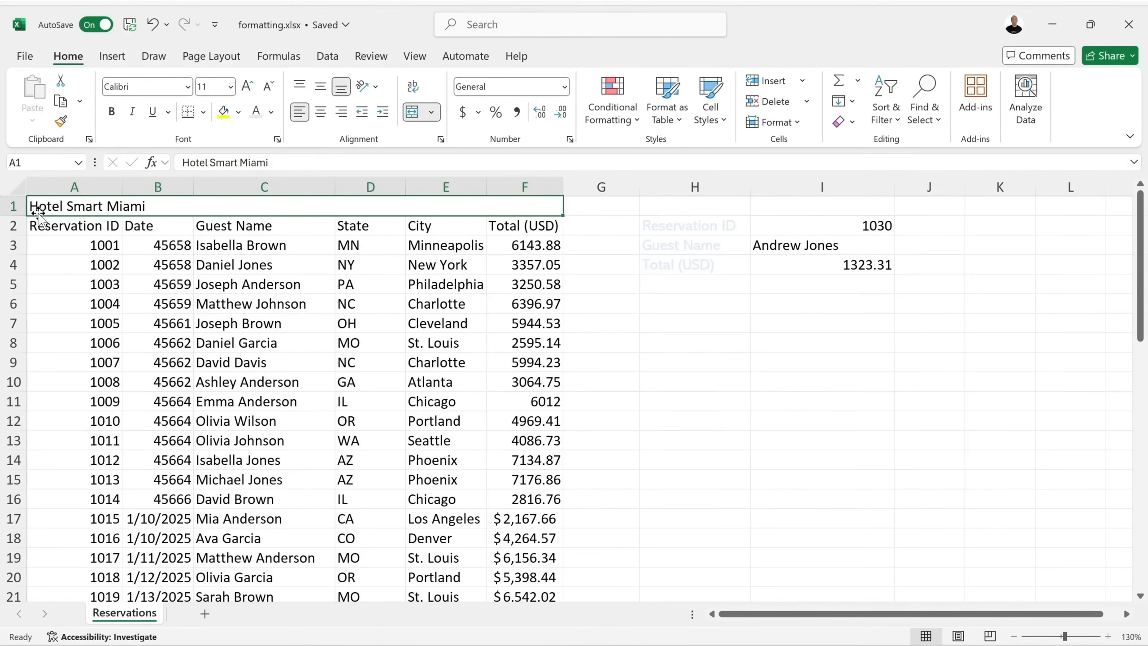
click(317, 113)
click(341, 114)
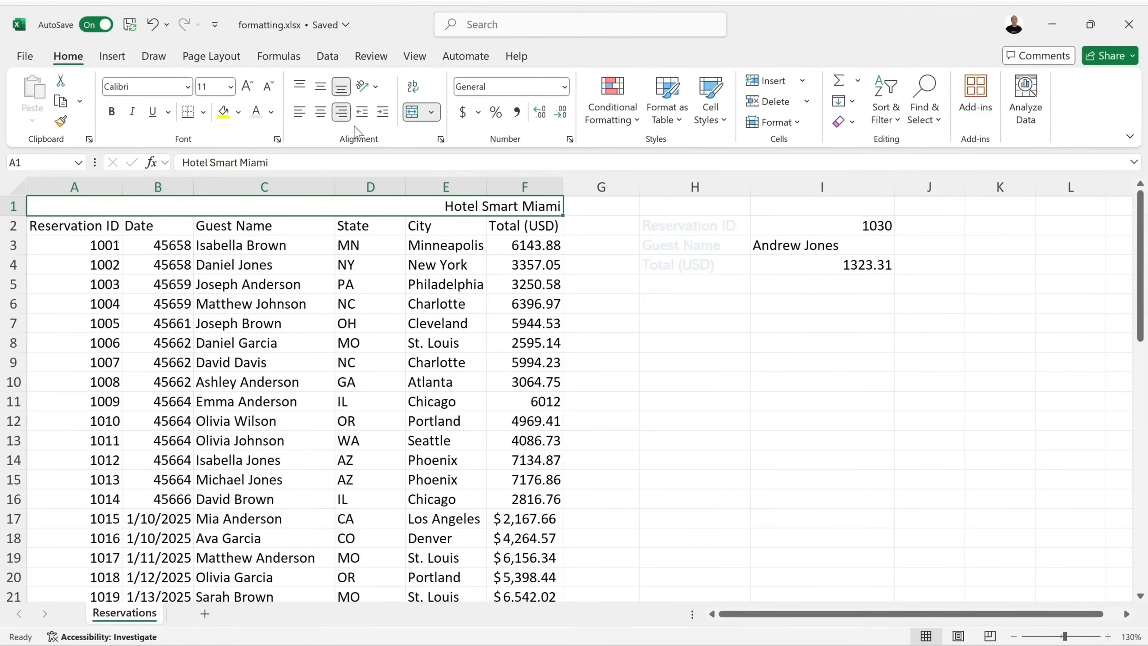
click(321, 113)
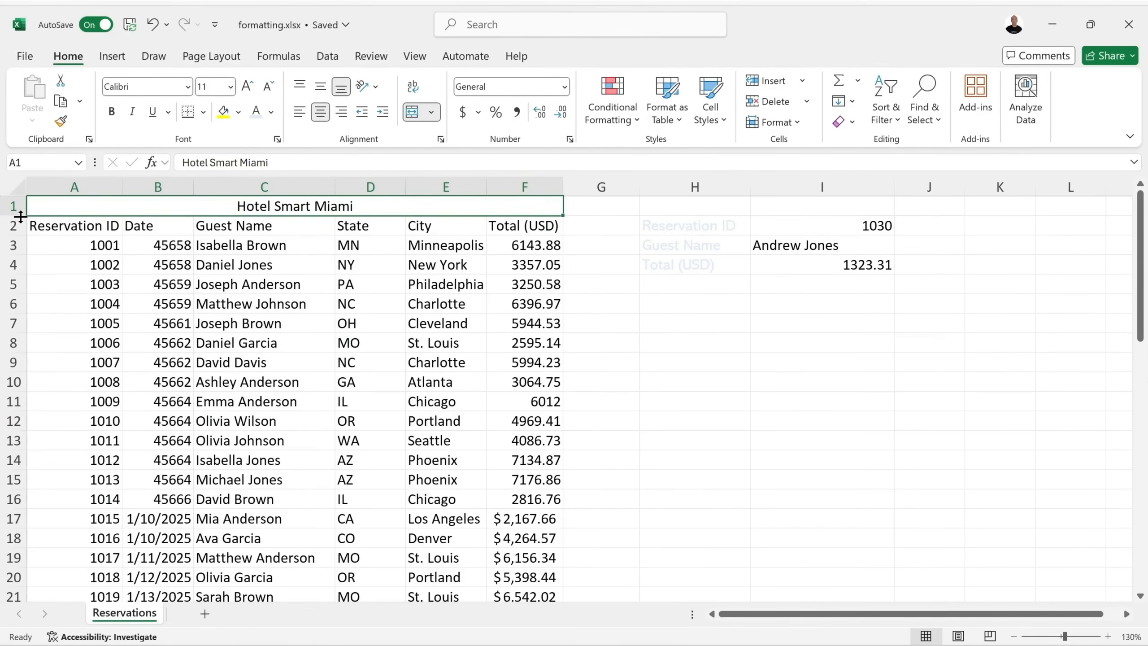
drag(18, 216, 13, 251)
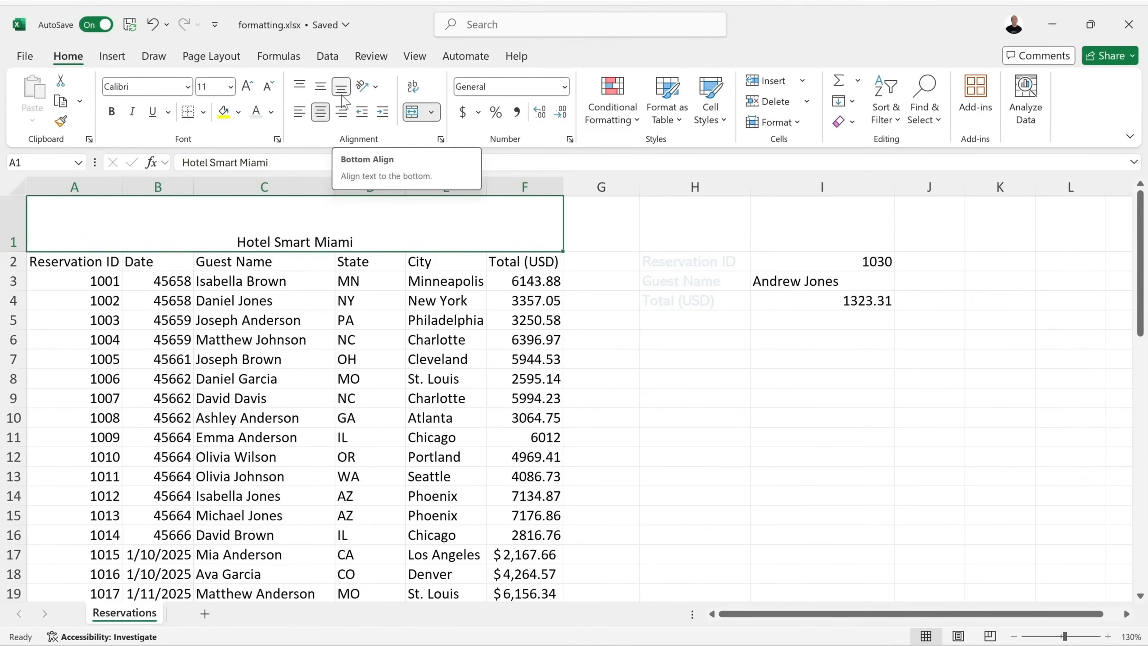
click(322, 89)
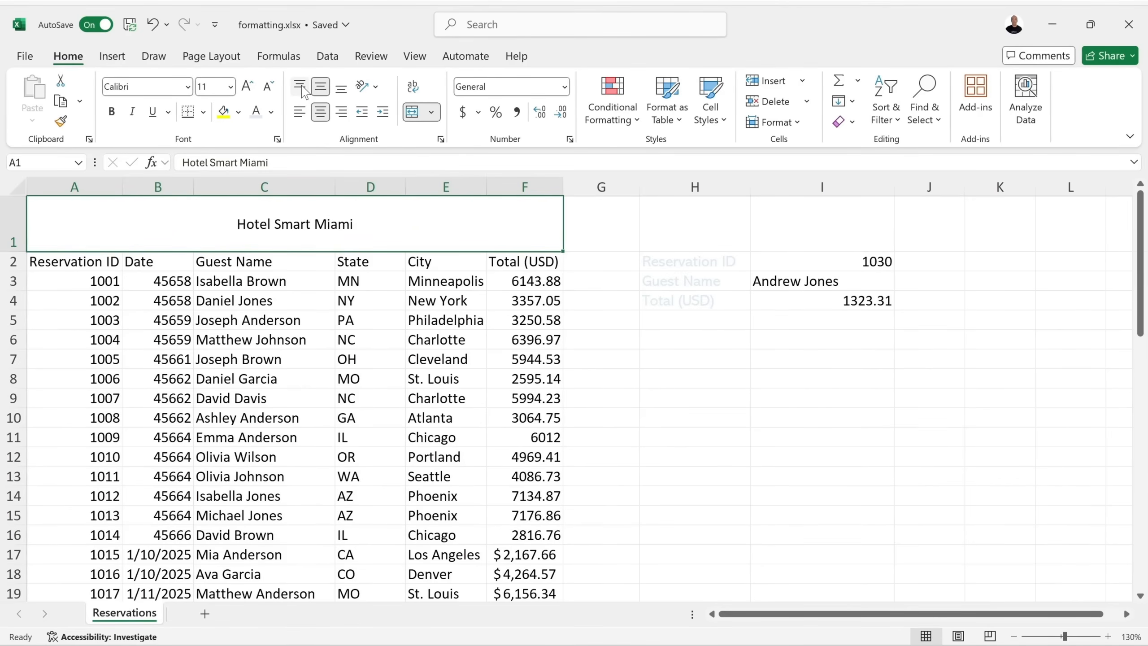
click(301, 87)
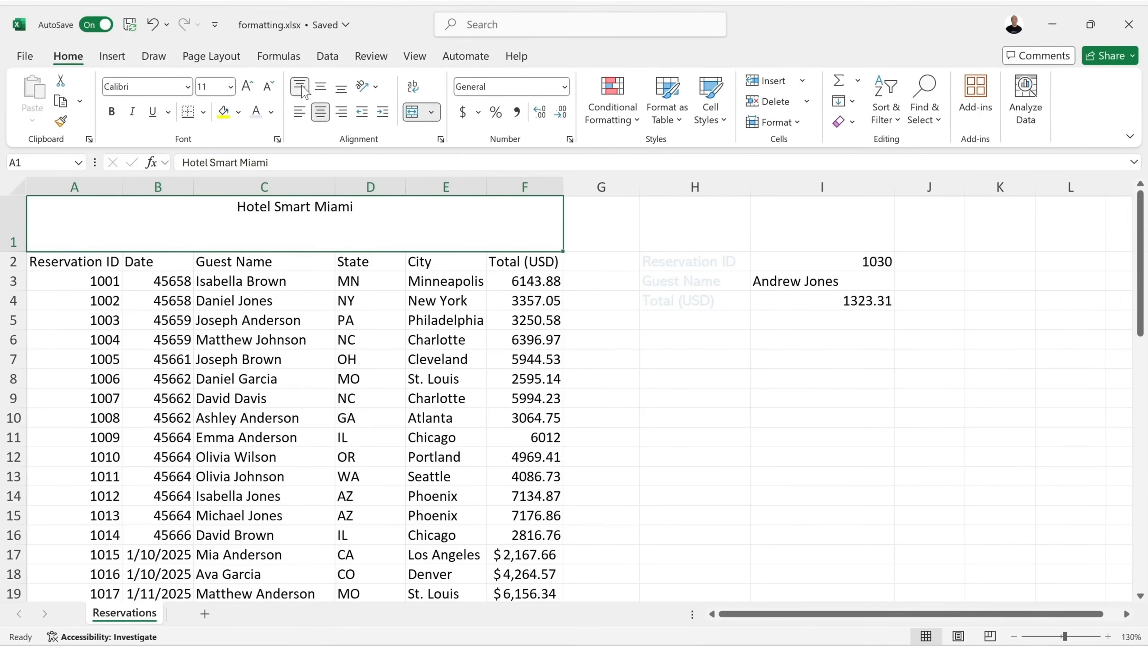
click(153, 24)
click(154, 24)
click(154, 24)
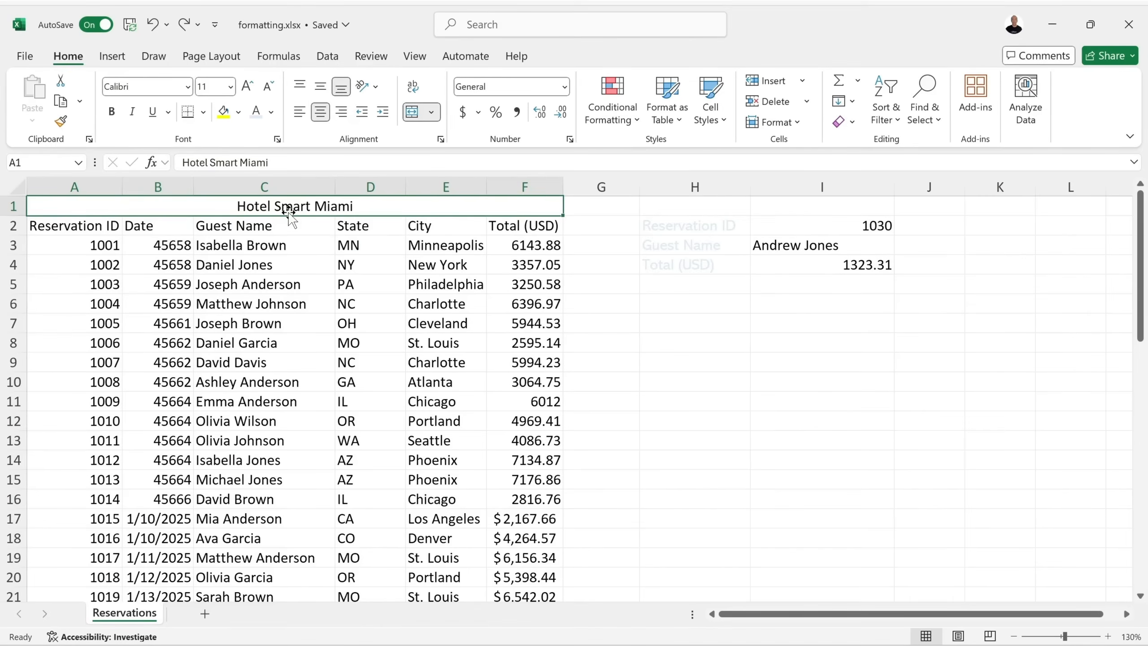
click(277, 141)
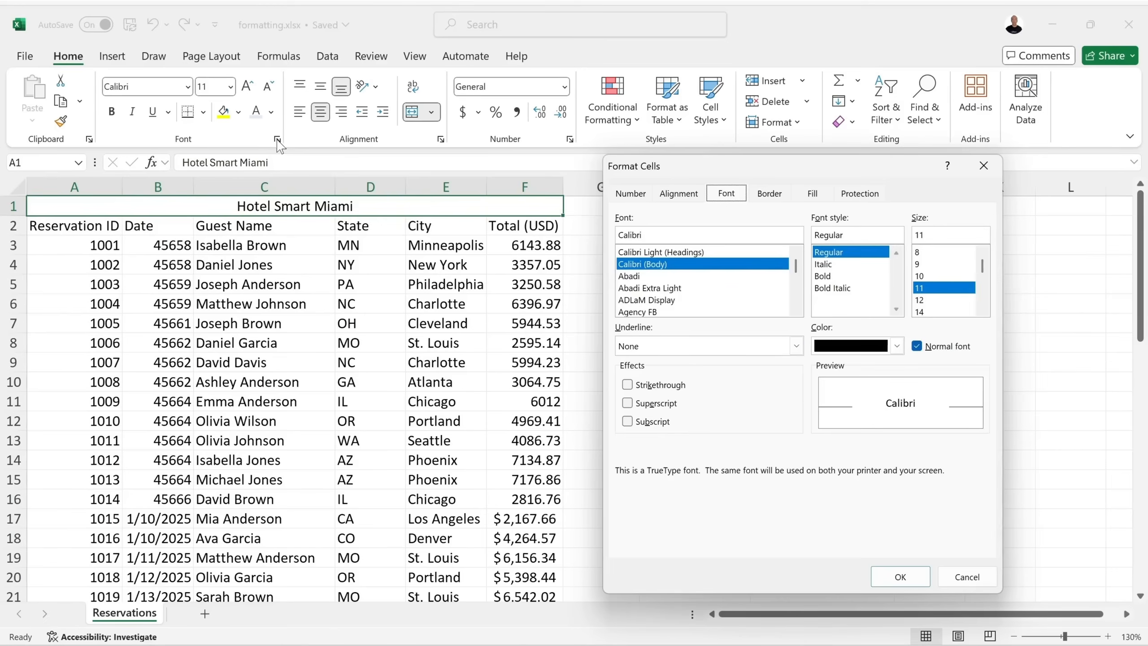
click(628, 386)
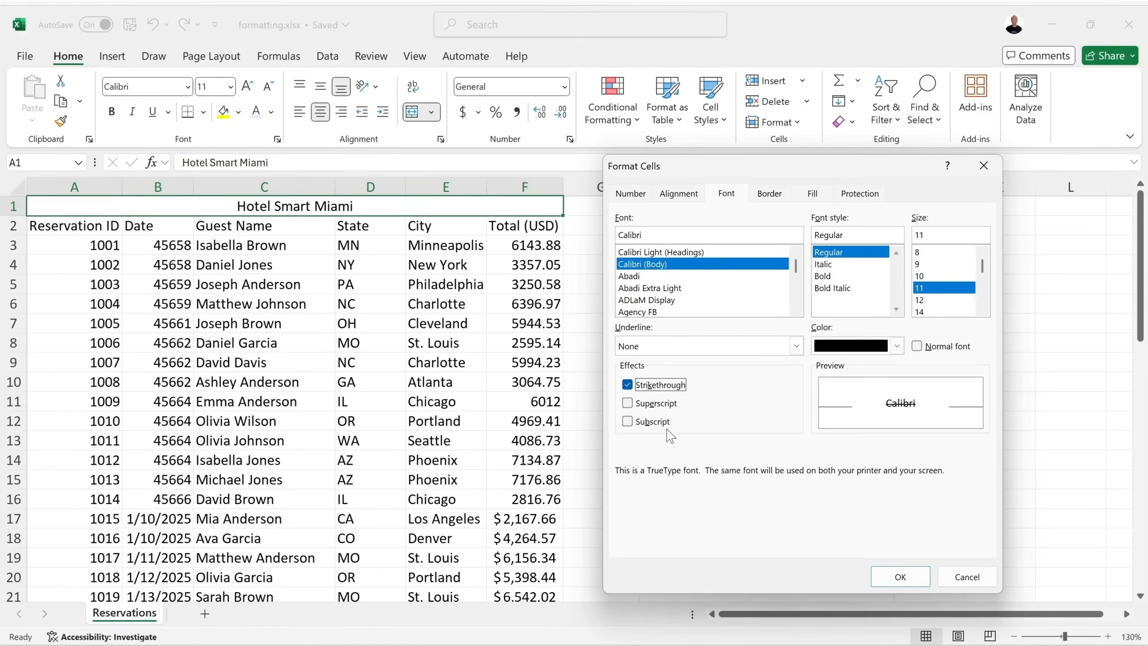
click(628, 385)
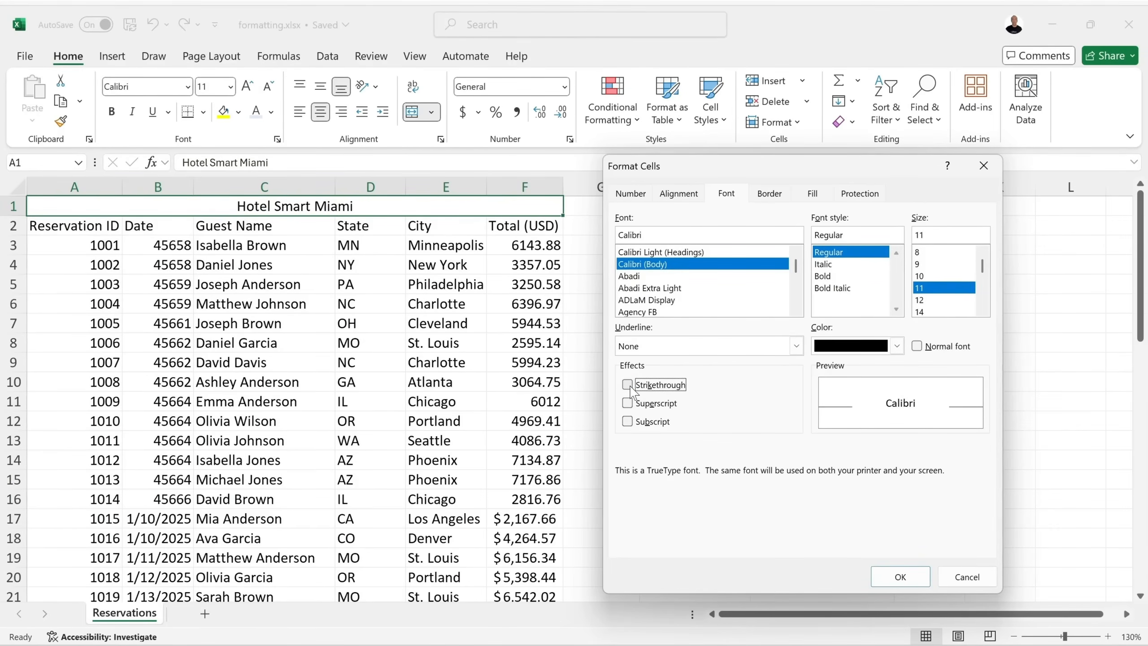
click(915, 582)
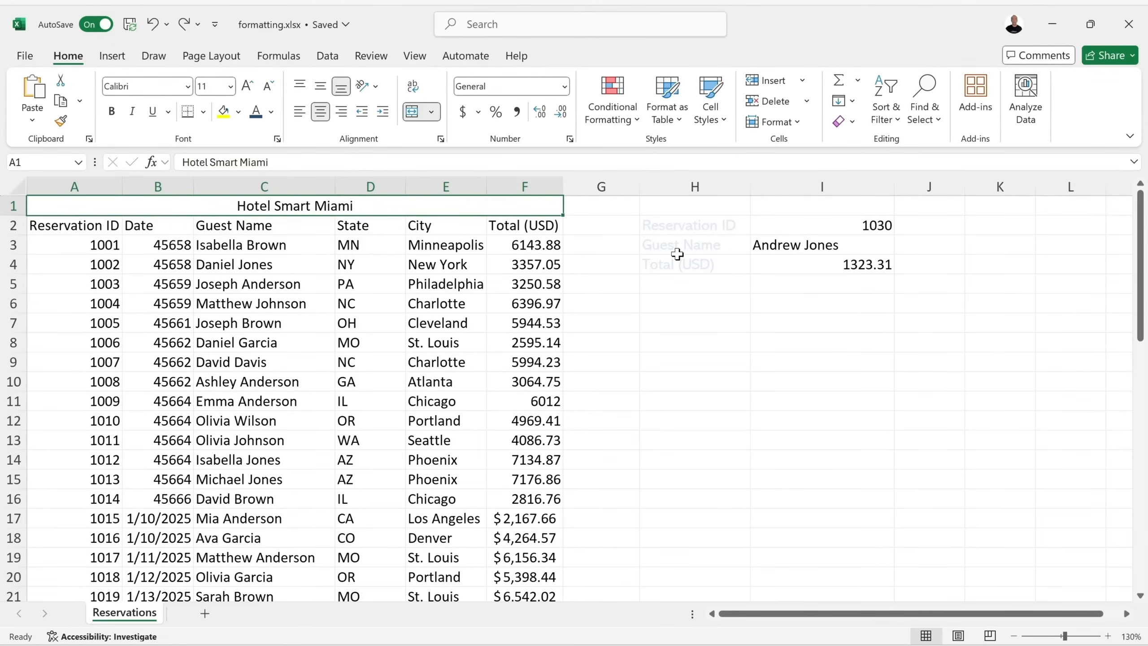
Select H2:H4 and try bold and centring from the mini toolbar, reverting both.
click(325, 57)
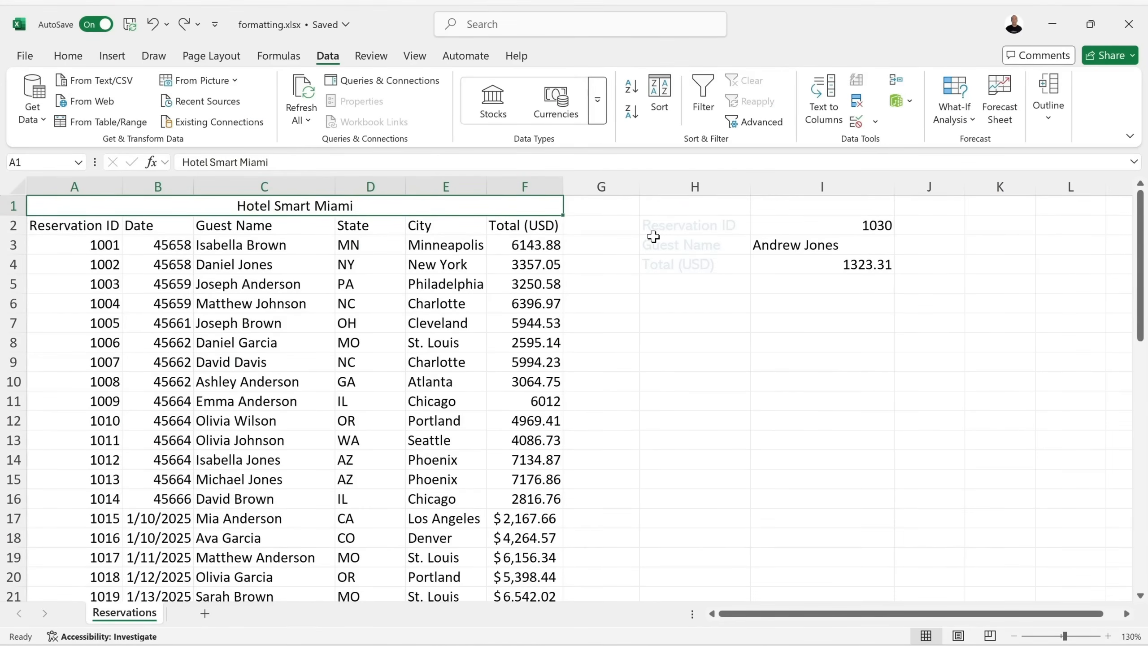
drag(674, 225, 707, 264)
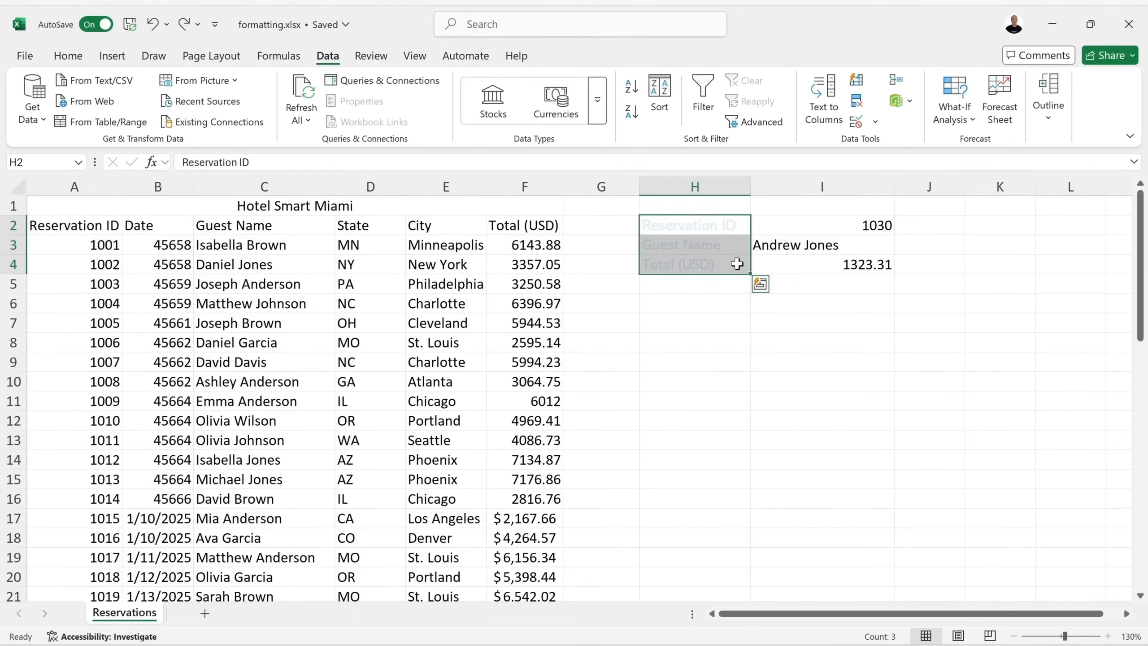
right_click(738, 267)
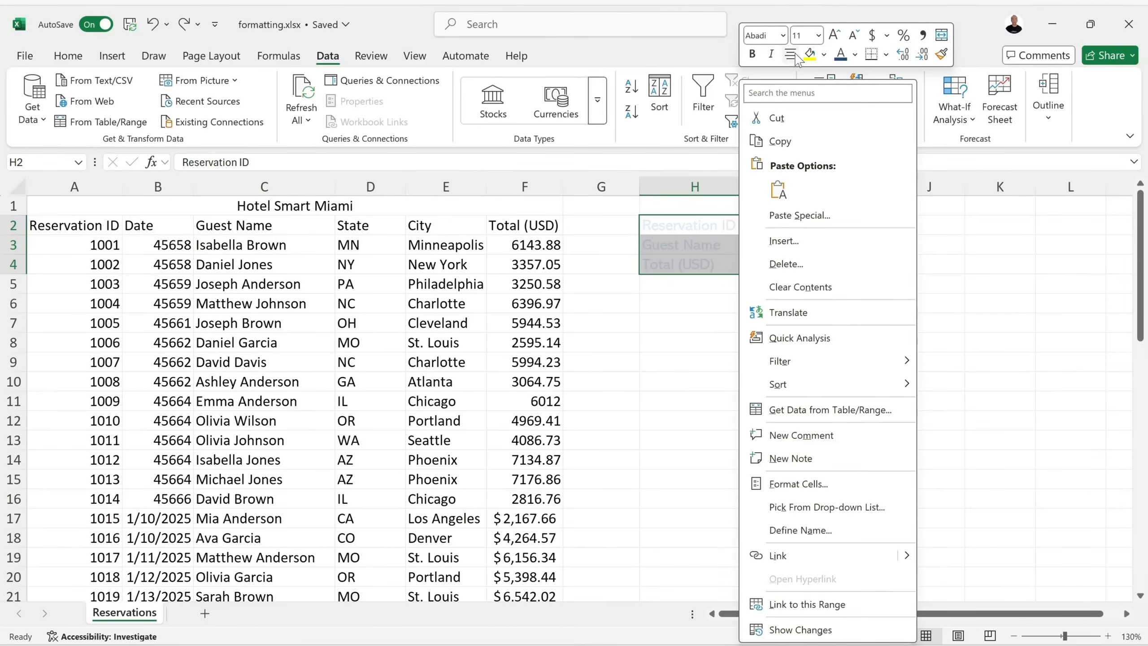
click(752, 55)
click(755, 58)
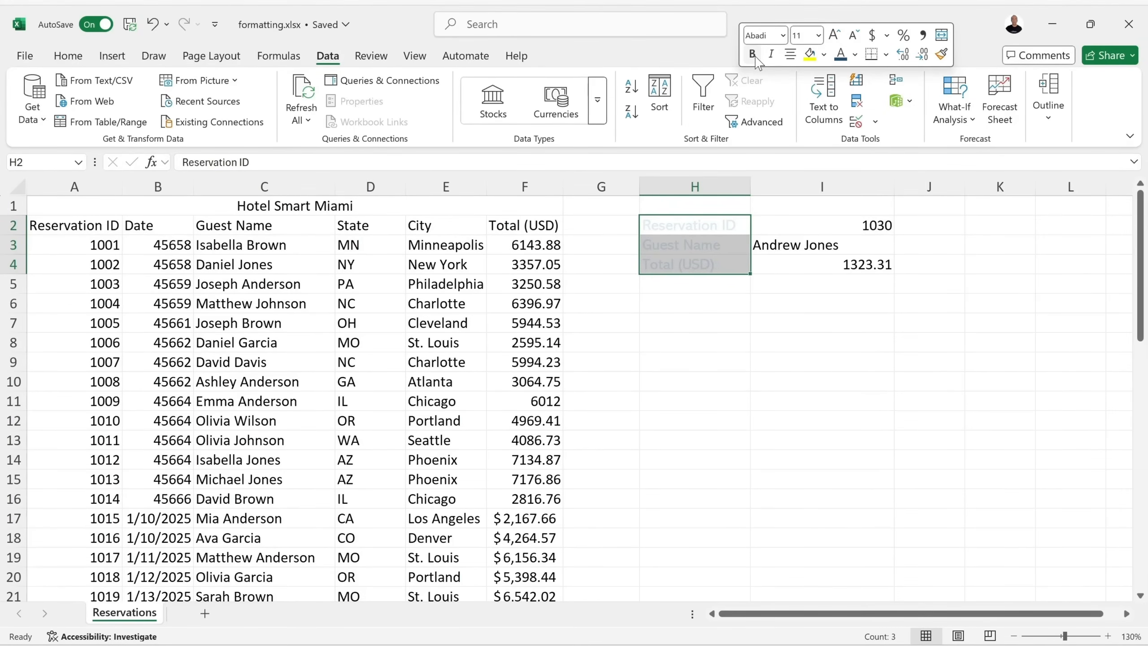
click(788, 52)
click(788, 53)
click(782, 37)
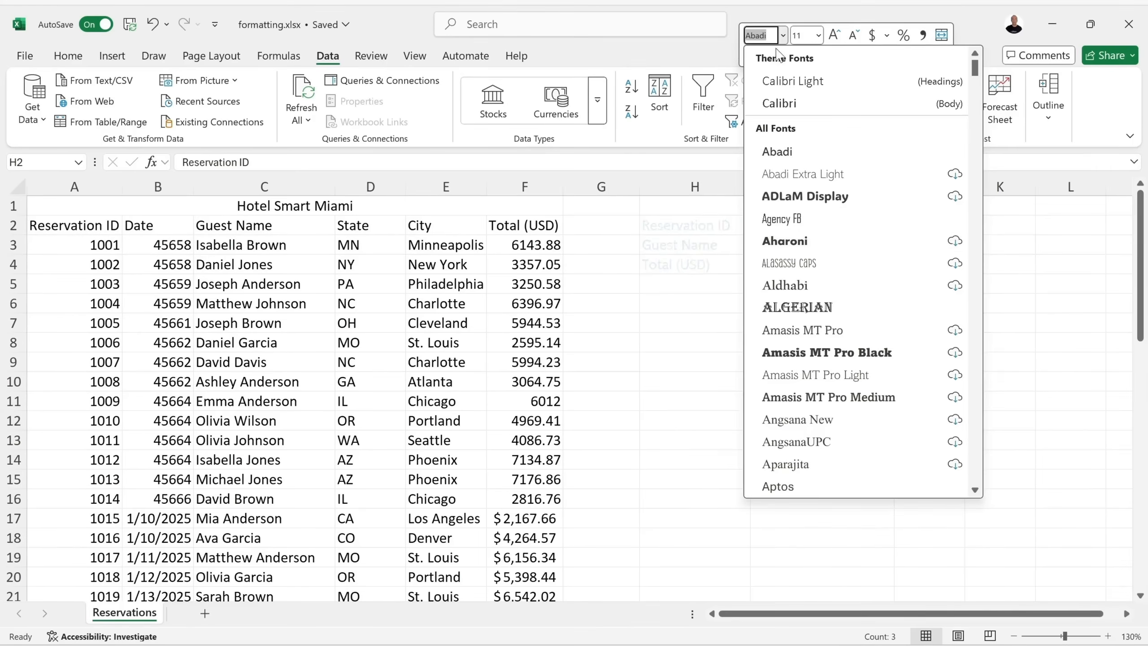
click(818, 37)
click(818, 36)
click(819, 36)
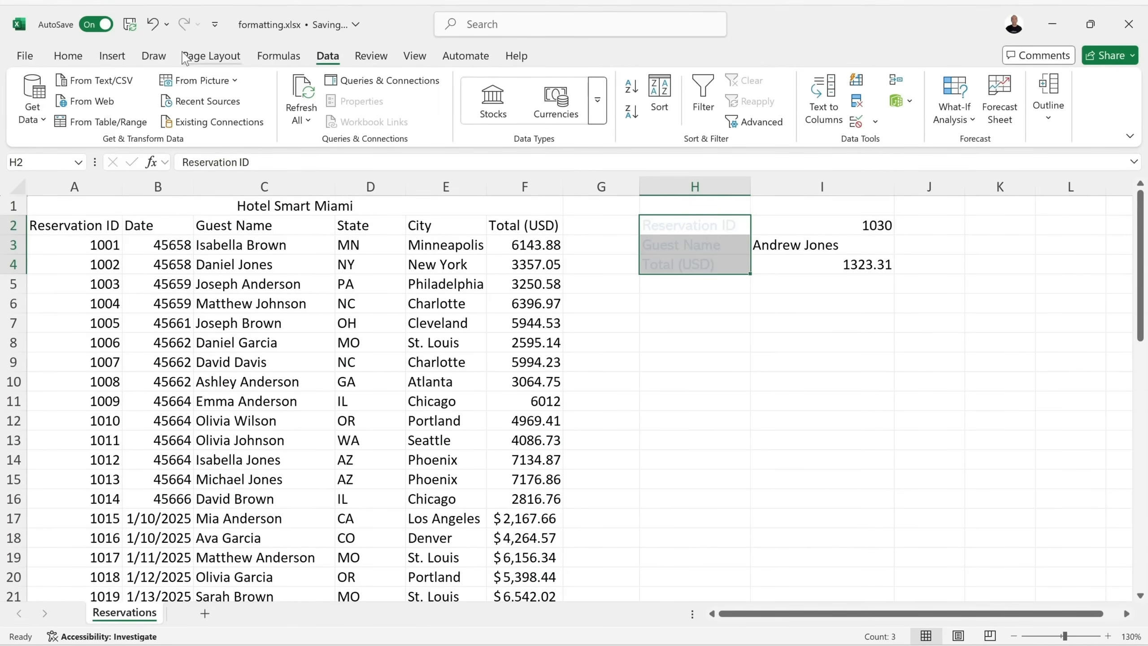
Colour the lookup labels dark blue from the mini toolbar's Font Color palette.
right_click(724, 226)
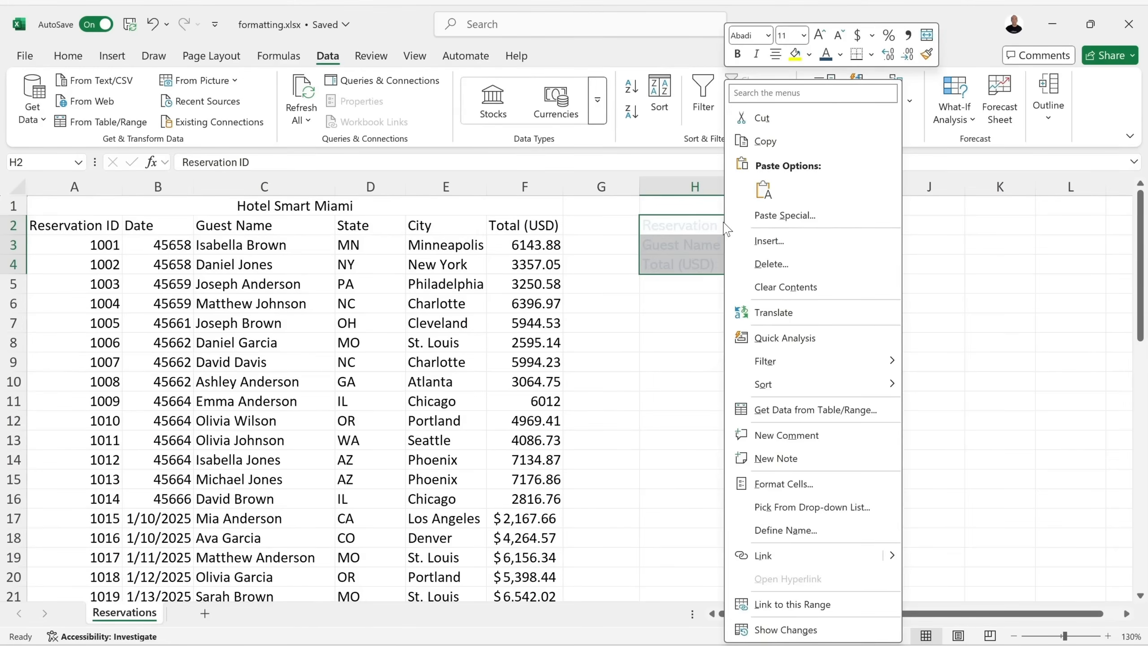
click(840, 55)
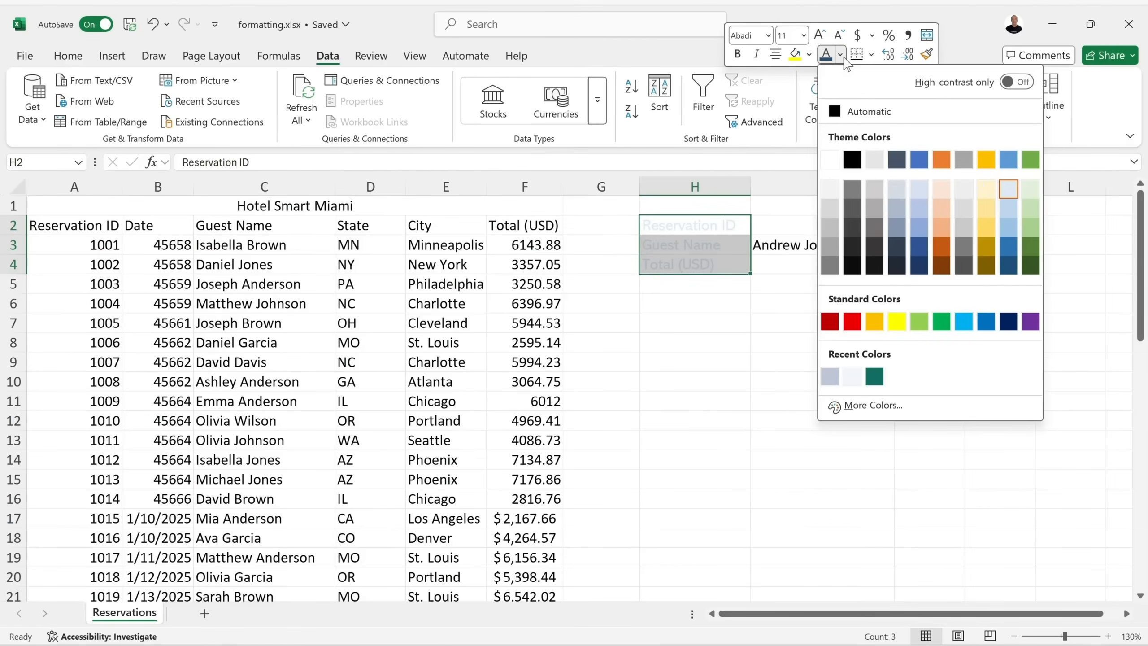
click(1009, 266)
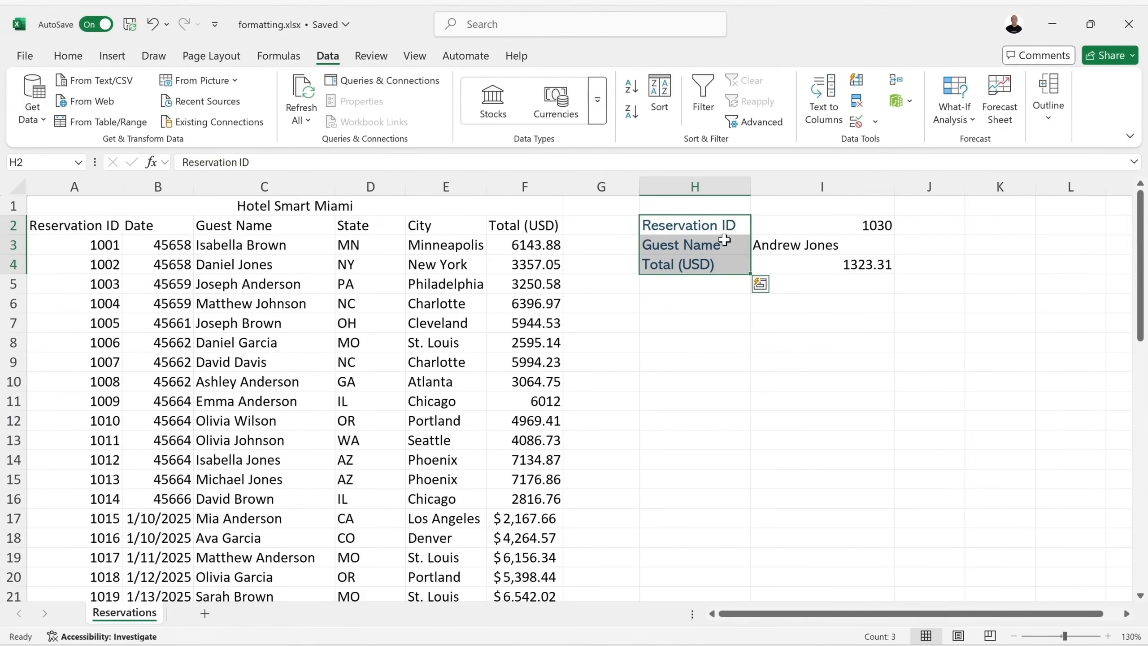
right_click(732, 250)
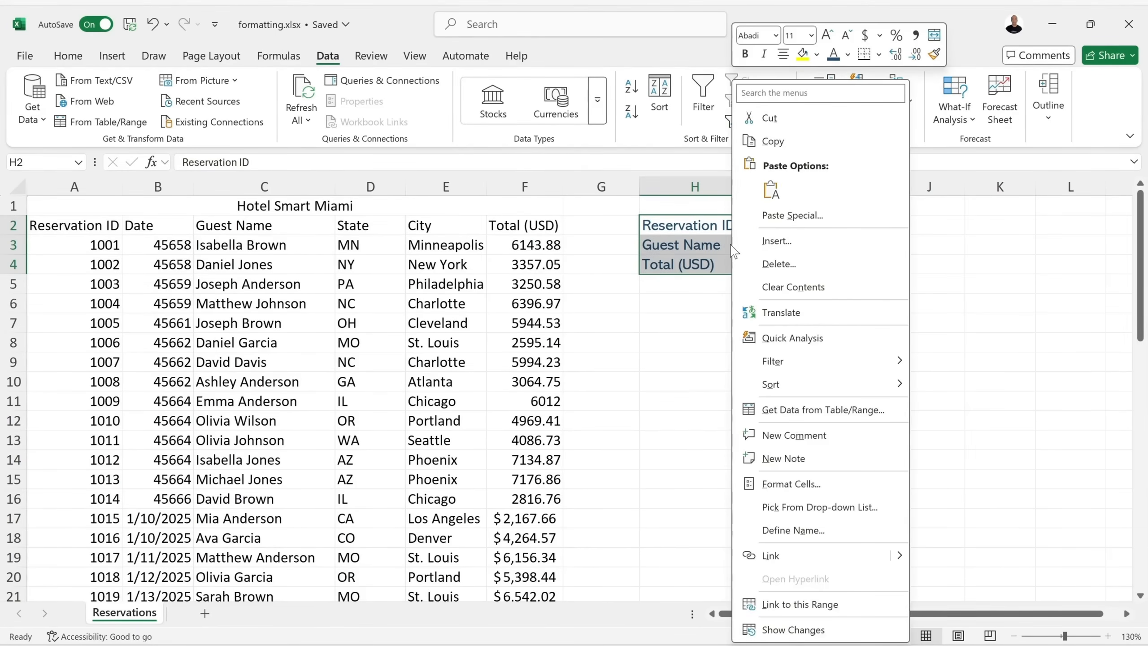
click(847, 54)
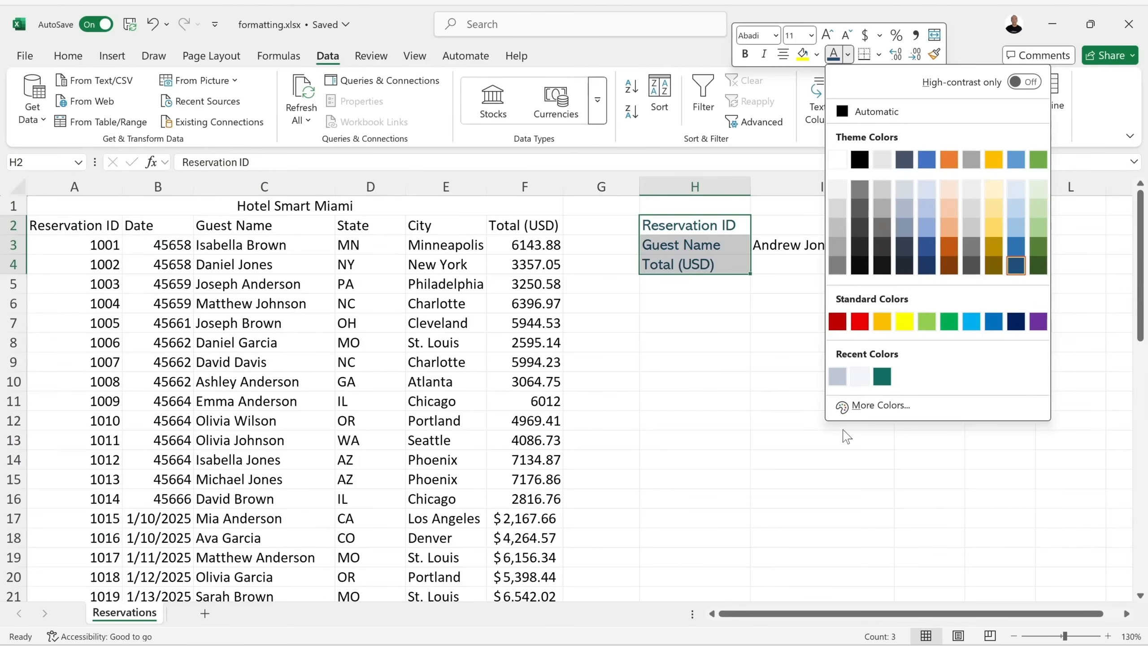
Set the labels' text to custom colour #A5B7D7 in the More Colors dialog.
click(881, 406)
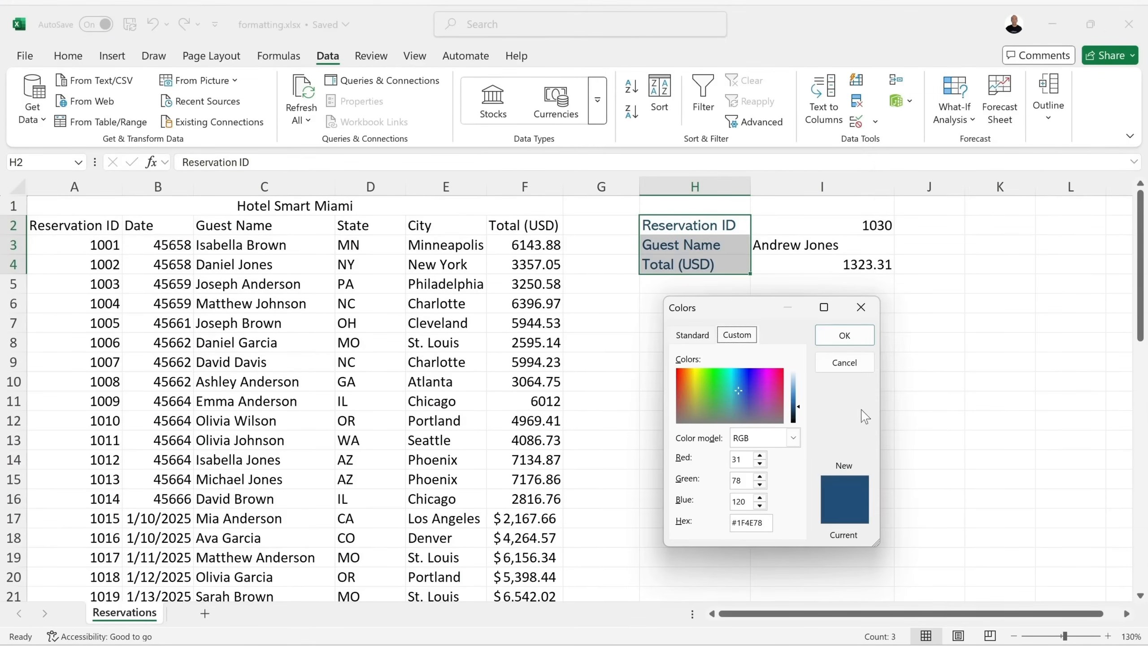
click(694, 336)
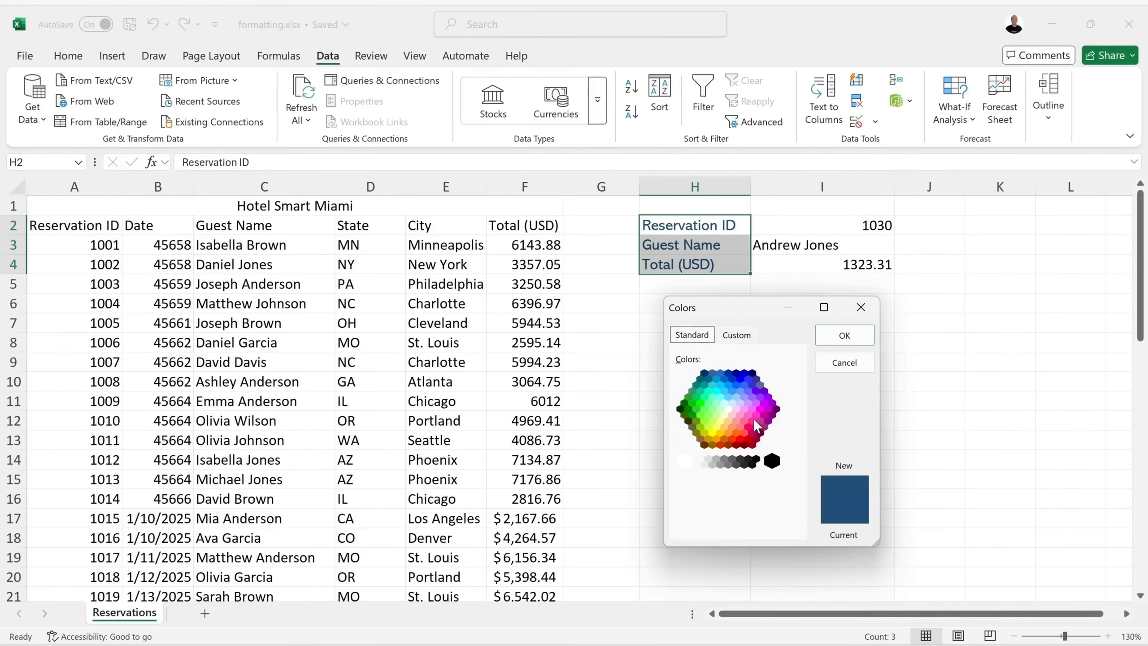
click(744, 409)
click(741, 428)
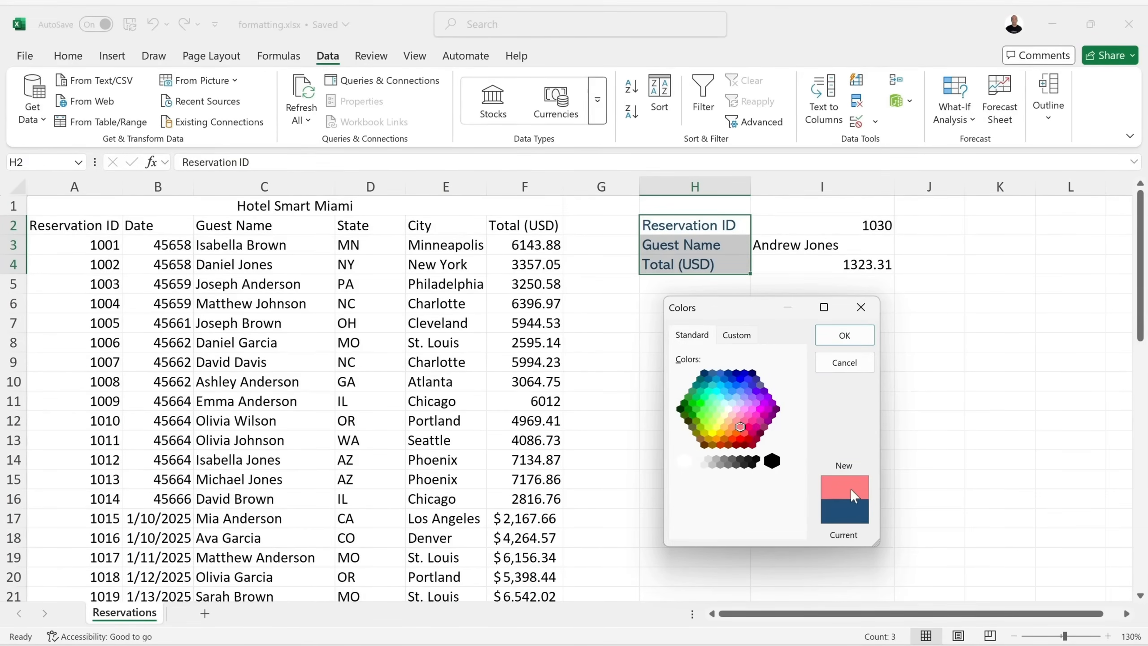
click(738, 336)
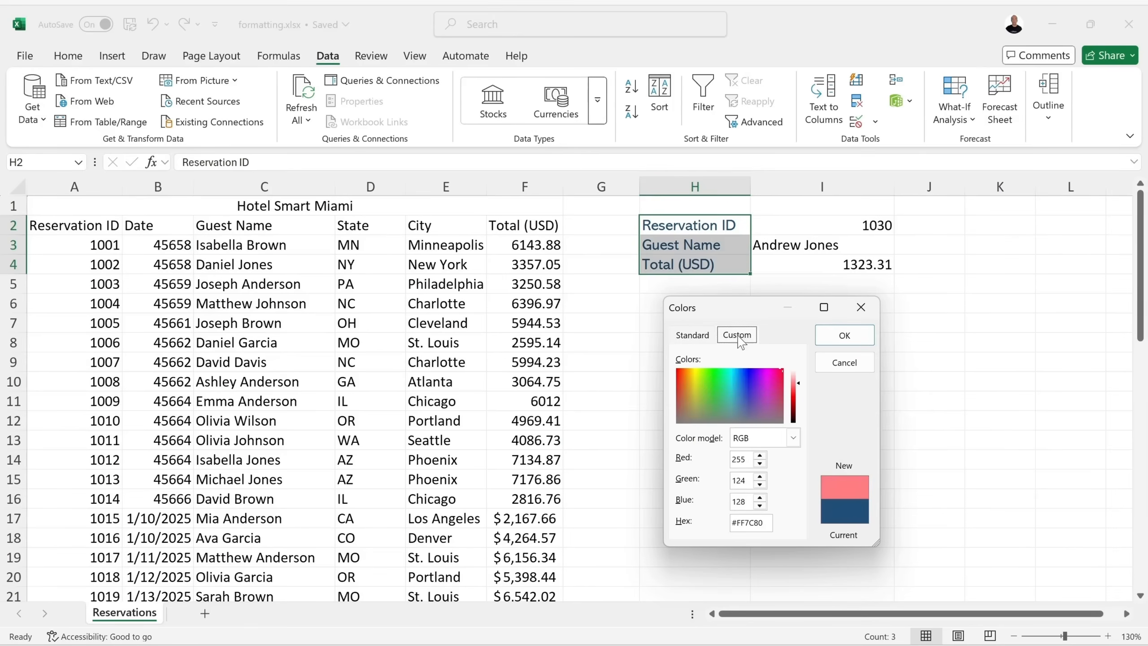
drag(740, 376, 741, 402)
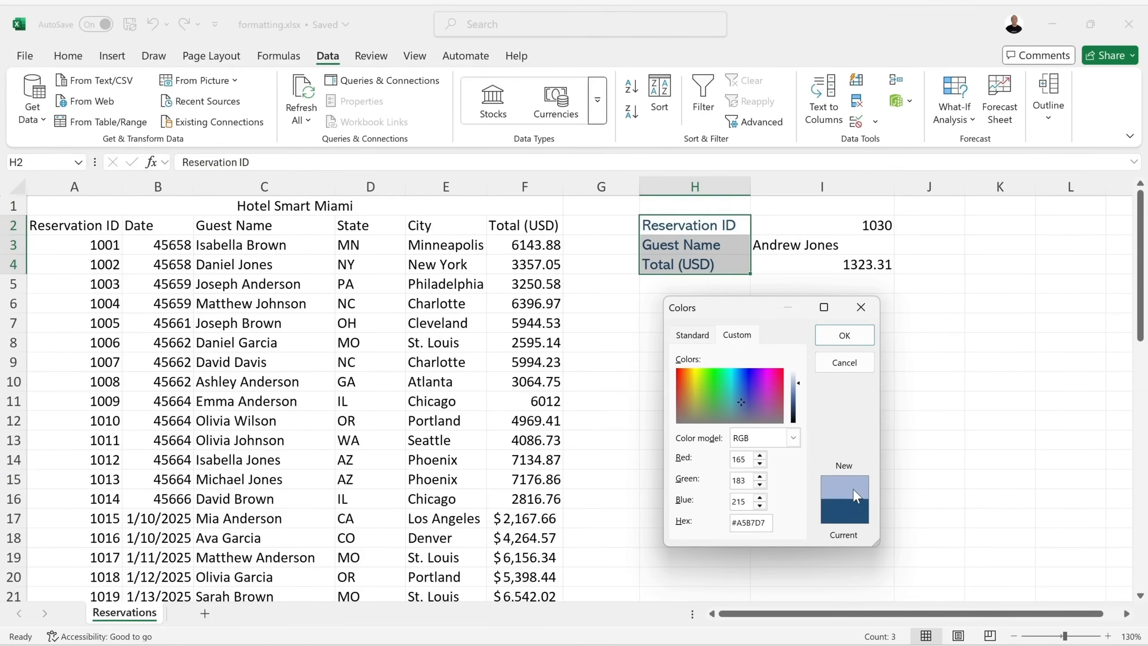
click(844, 335)
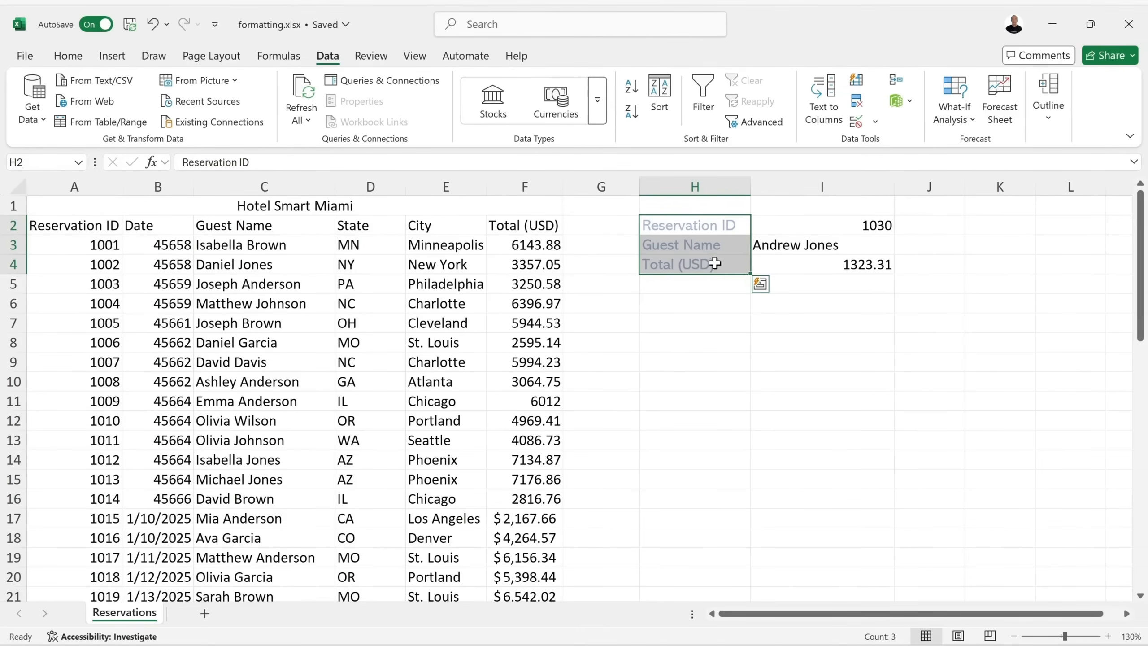
Set the lookup labels' font colour to Dark Blue from the Home tab.
click(69, 56)
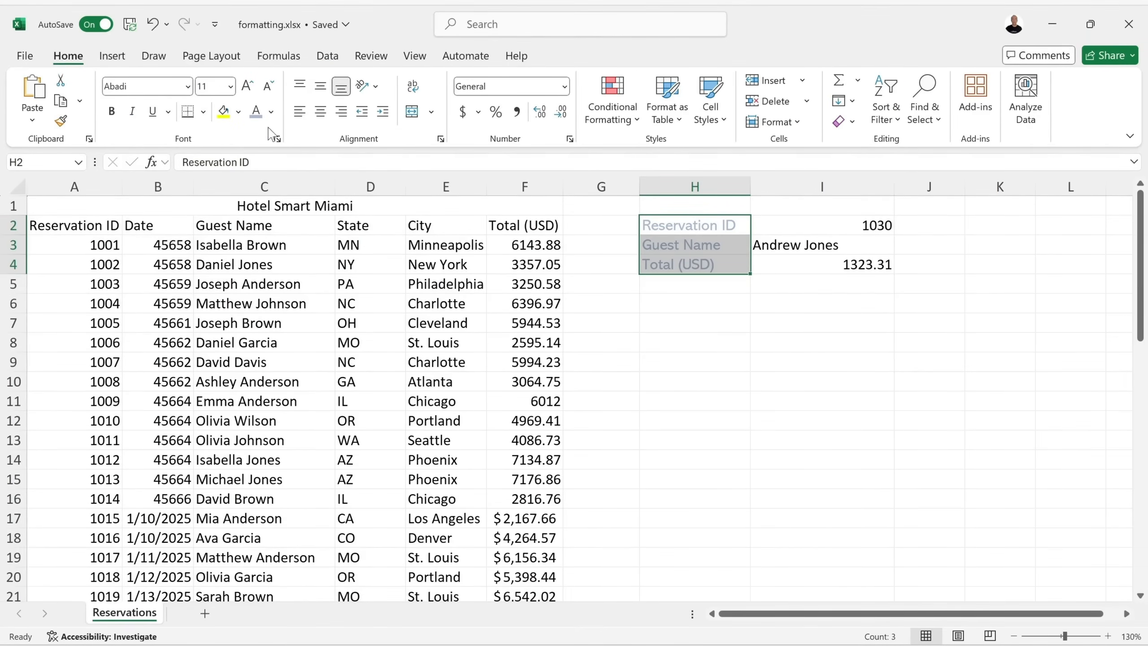
click(272, 111)
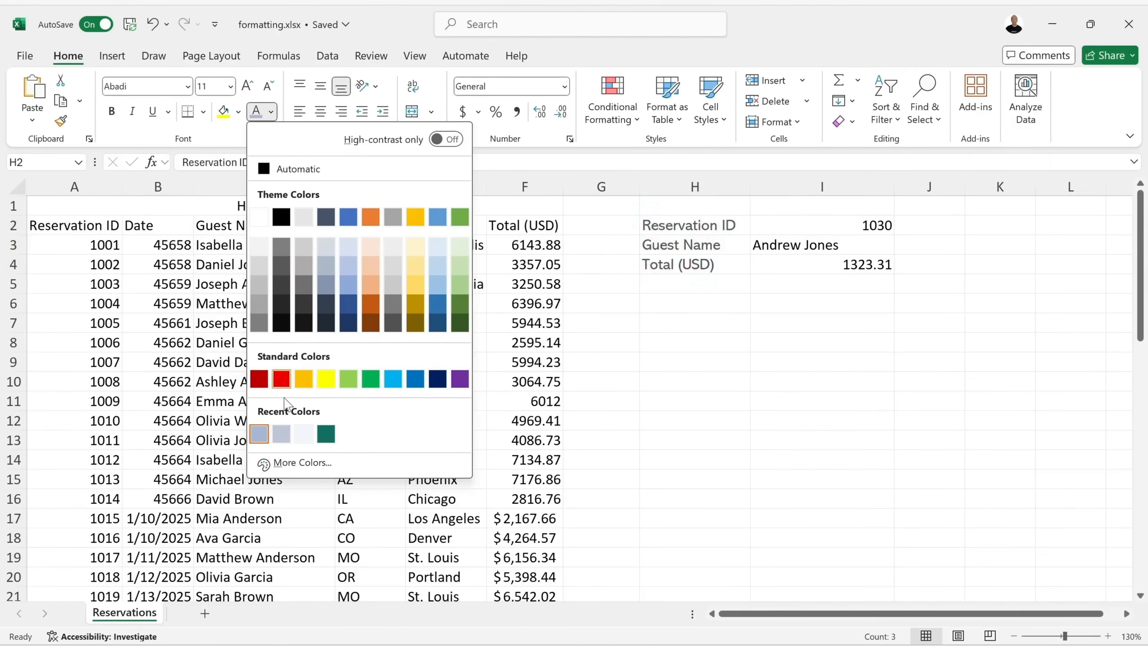
click(437, 379)
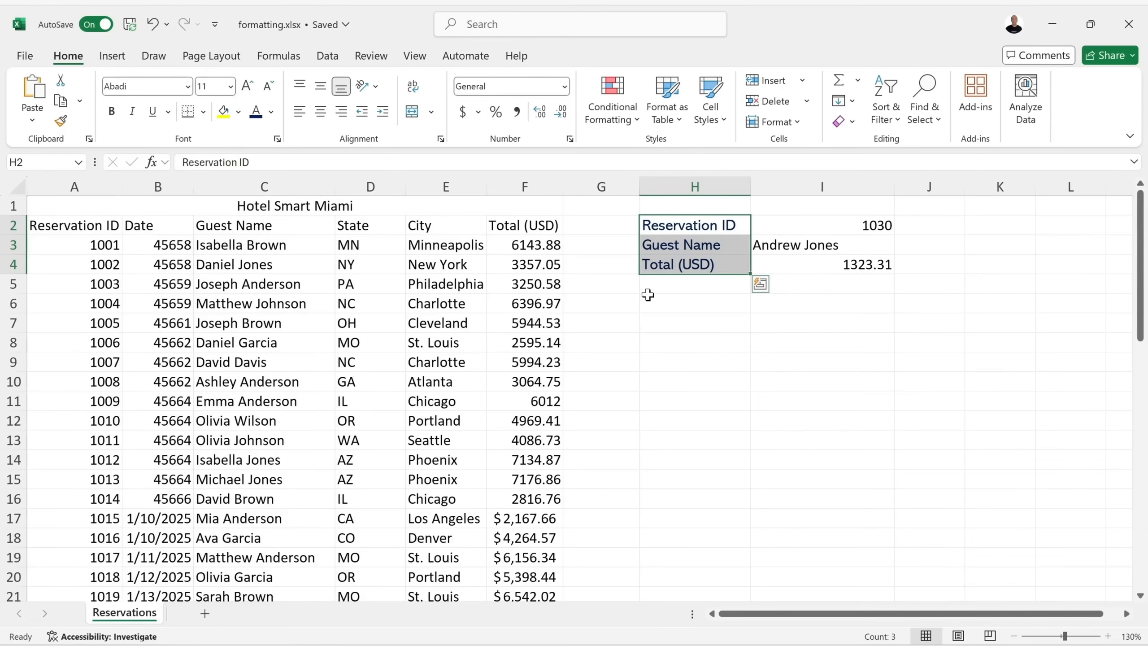
right_click(714, 230)
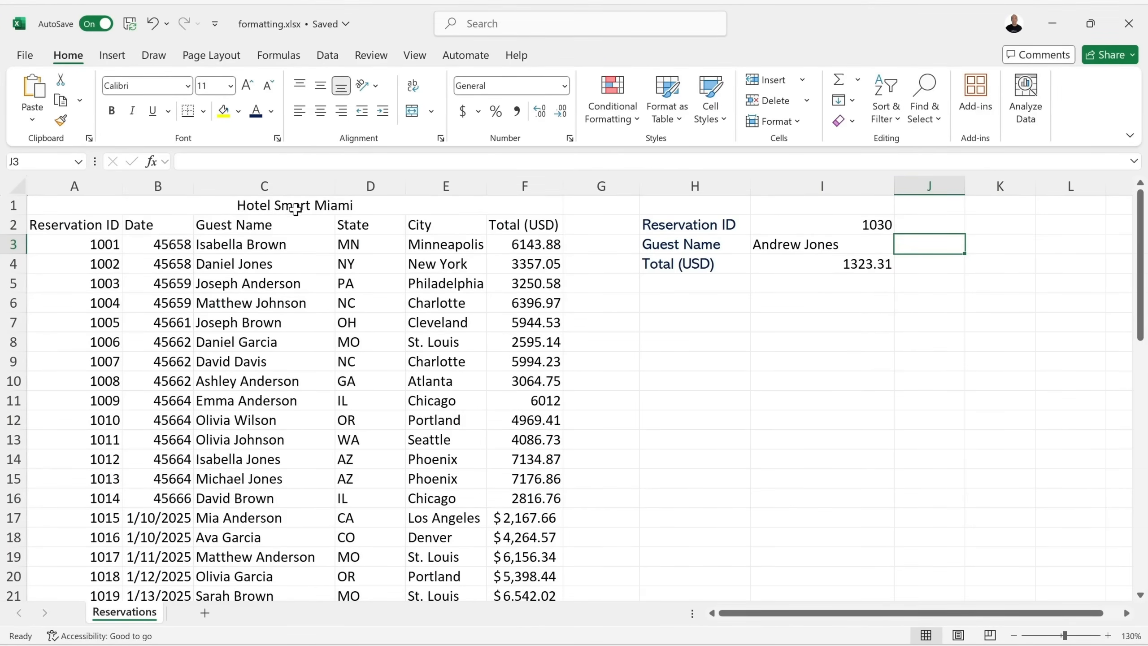
Give the merged Hotel Smart Miami title light blue text on a light grey fill.
click(241, 210)
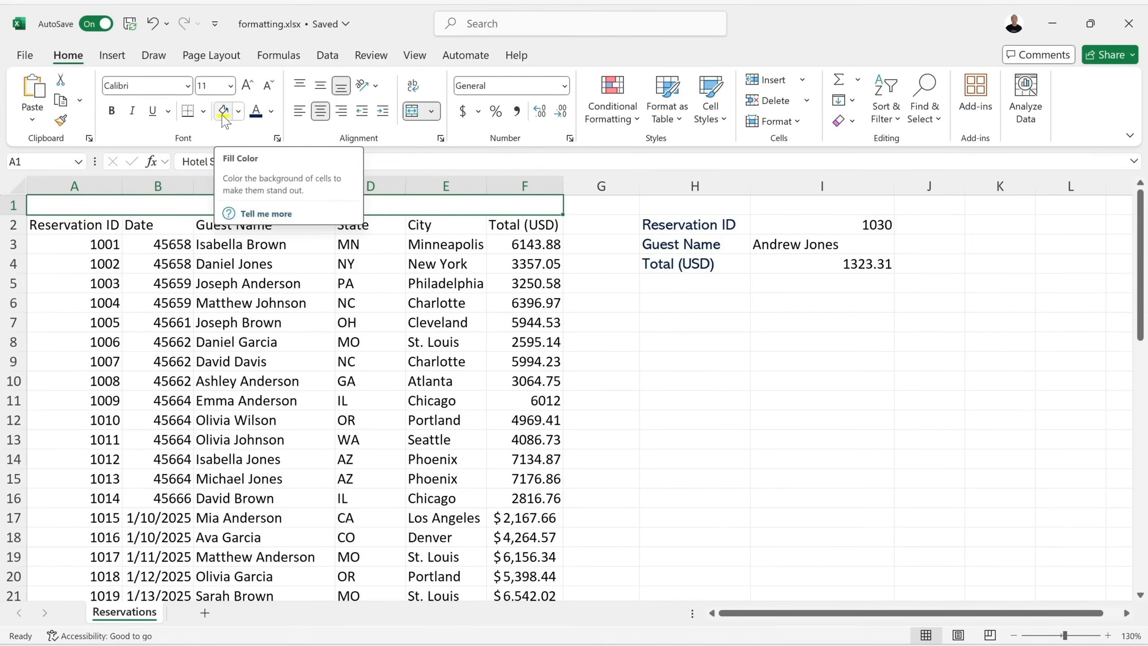
click(238, 114)
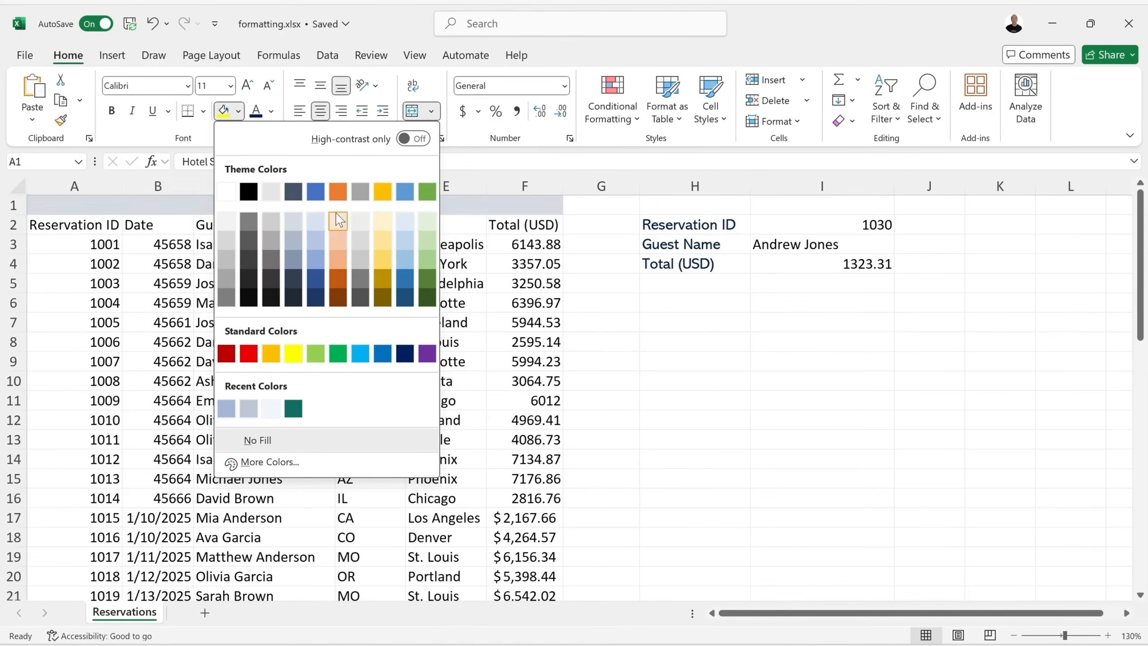
click(405, 299)
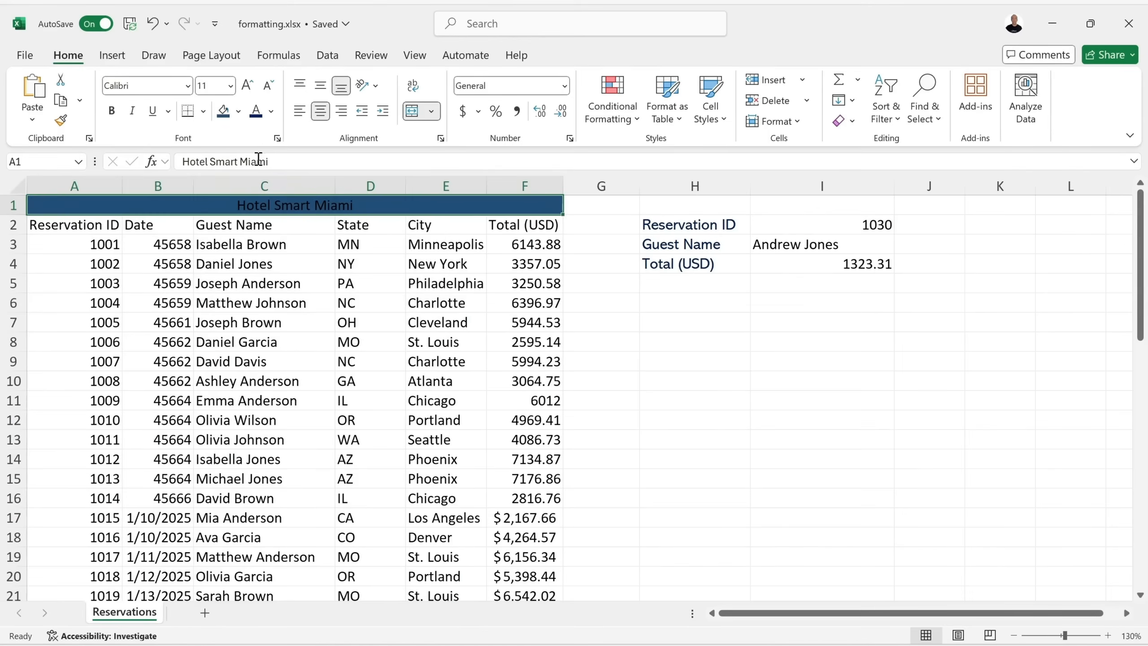
click(271, 111)
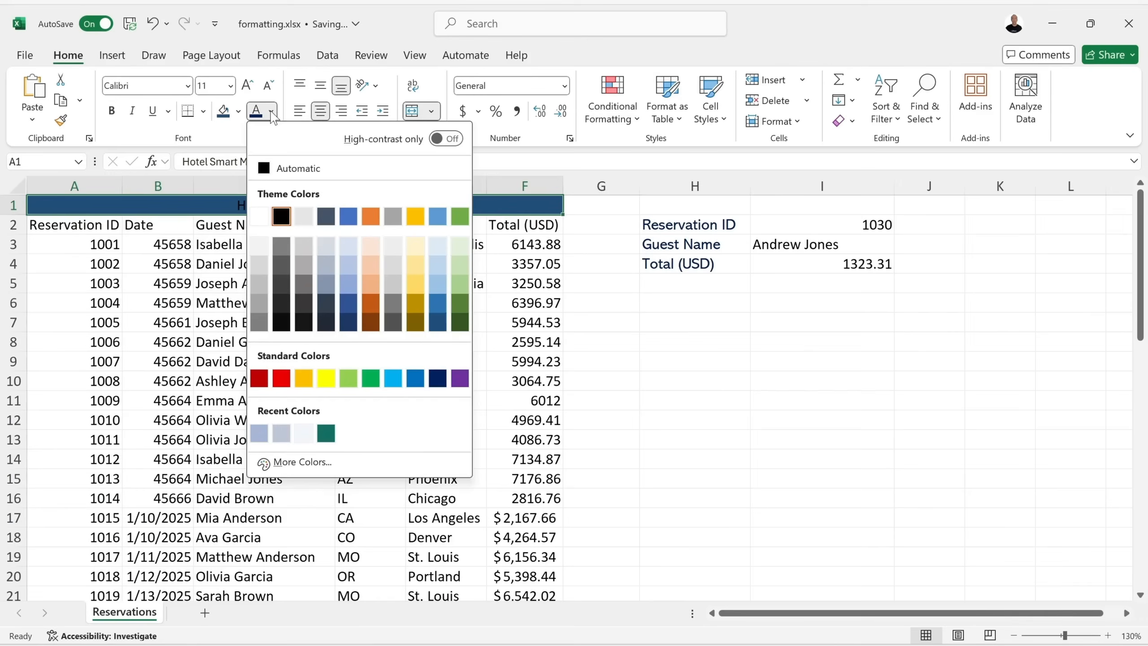
click(444, 248)
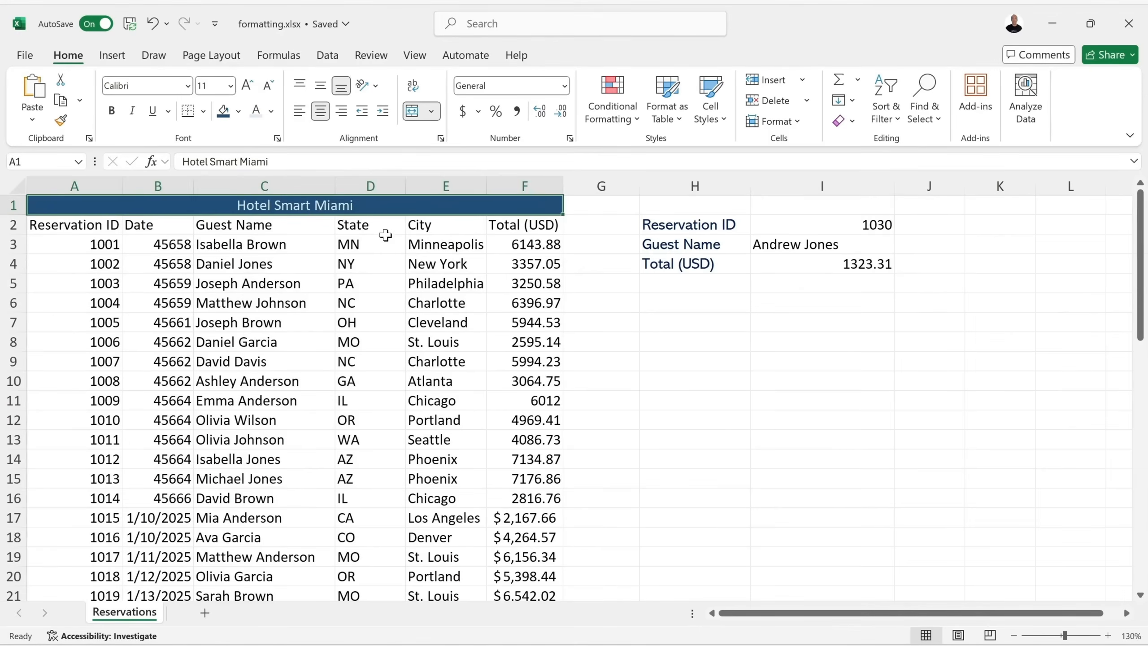
click(238, 111)
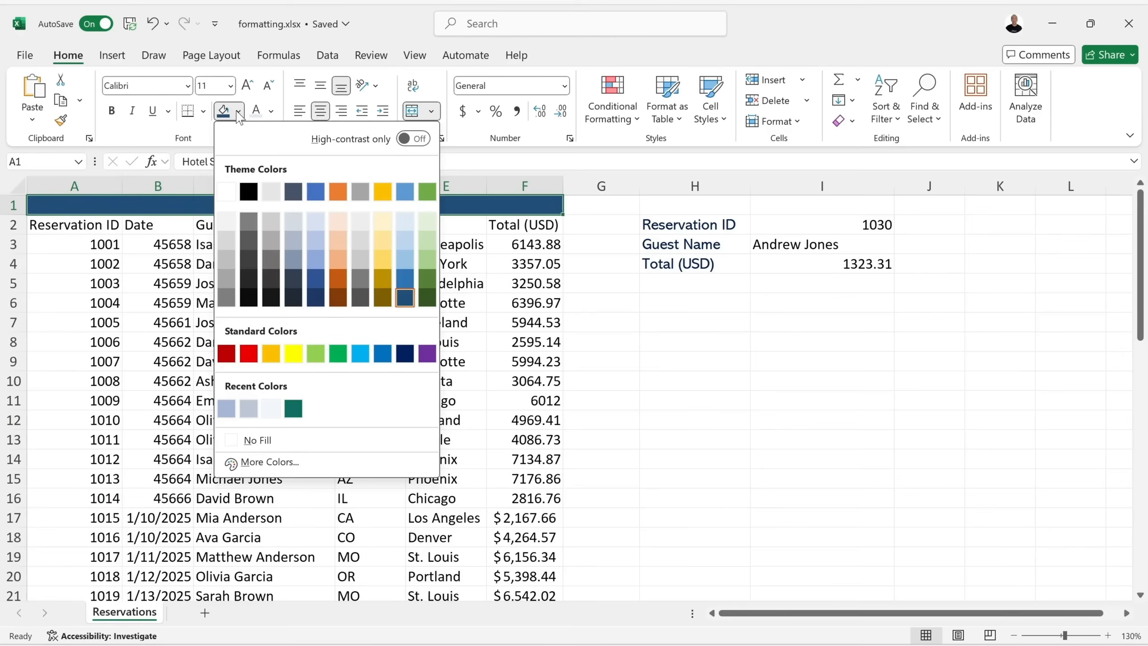
click(271, 192)
click(700, 265)
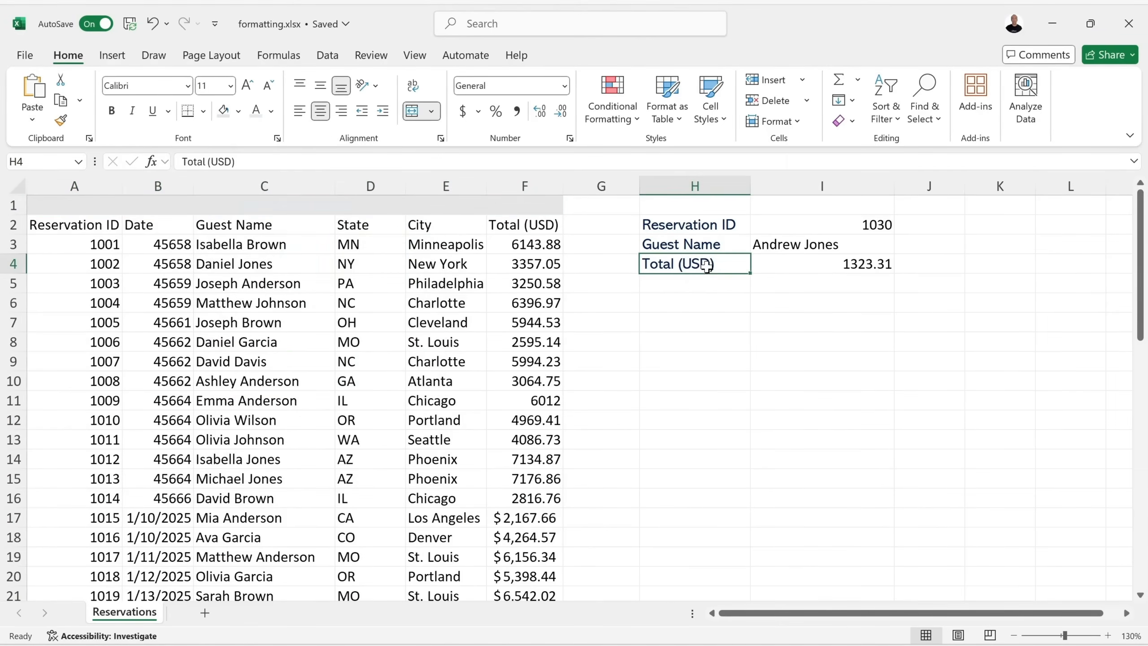
click(223, 112)
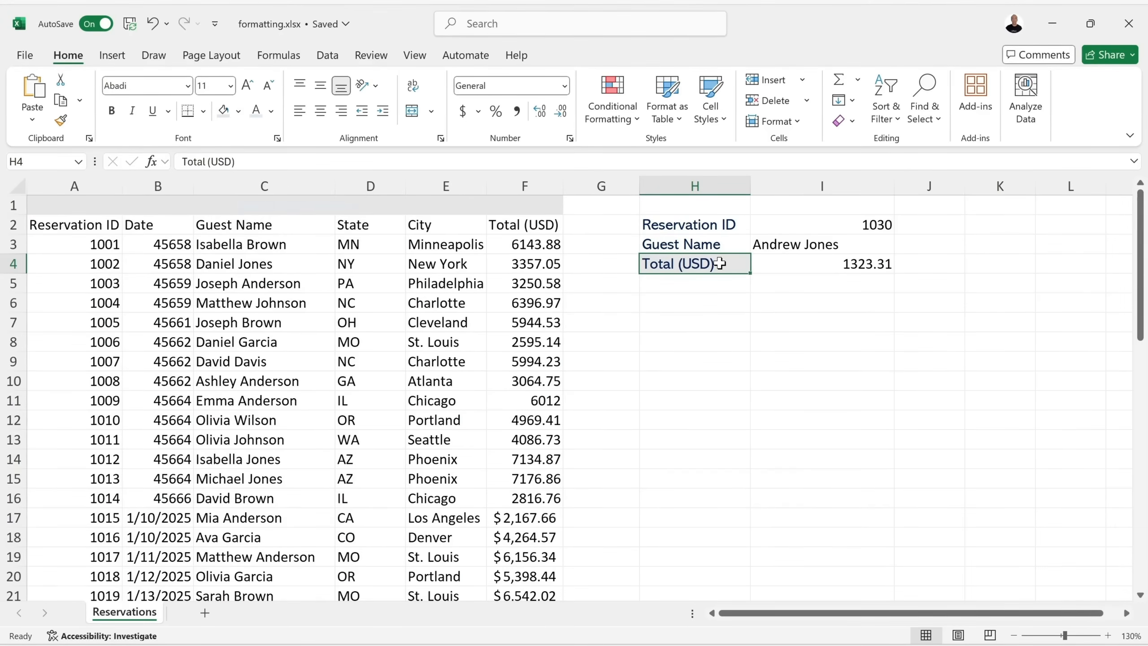
click(153, 23)
click(153, 23)
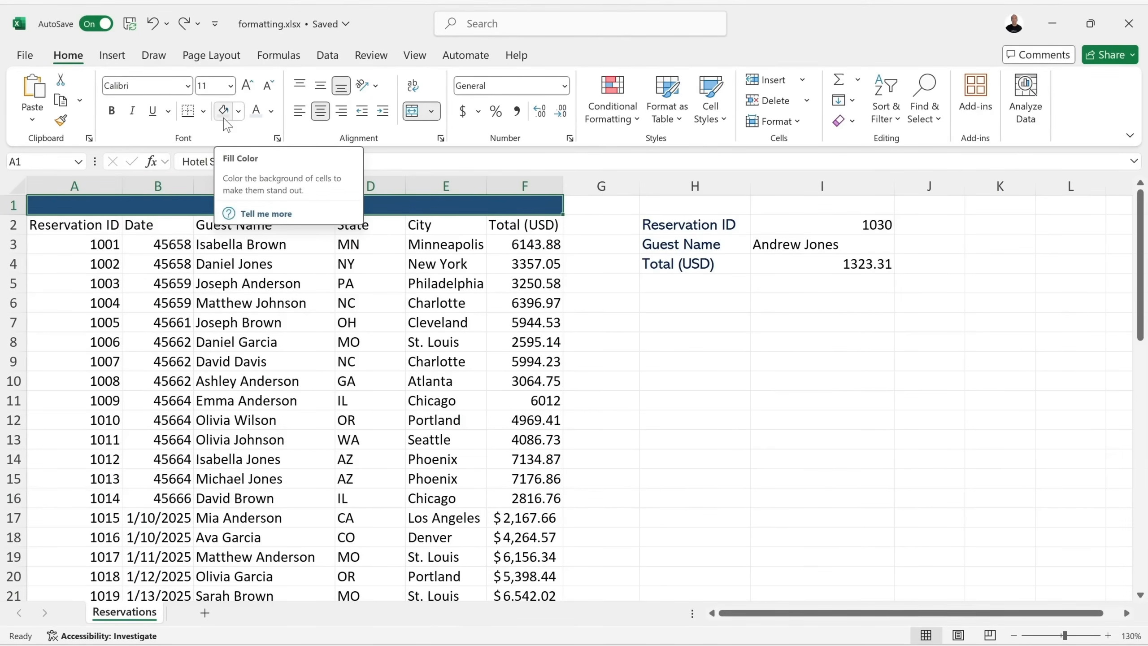
click(238, 112)
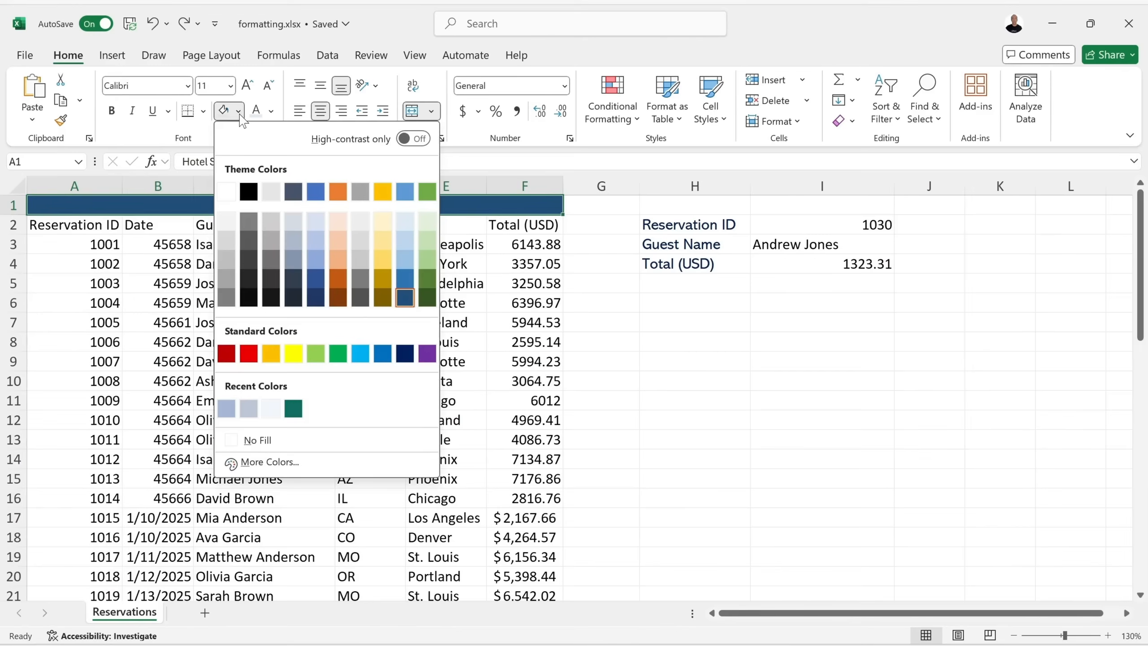
click(403, 297)
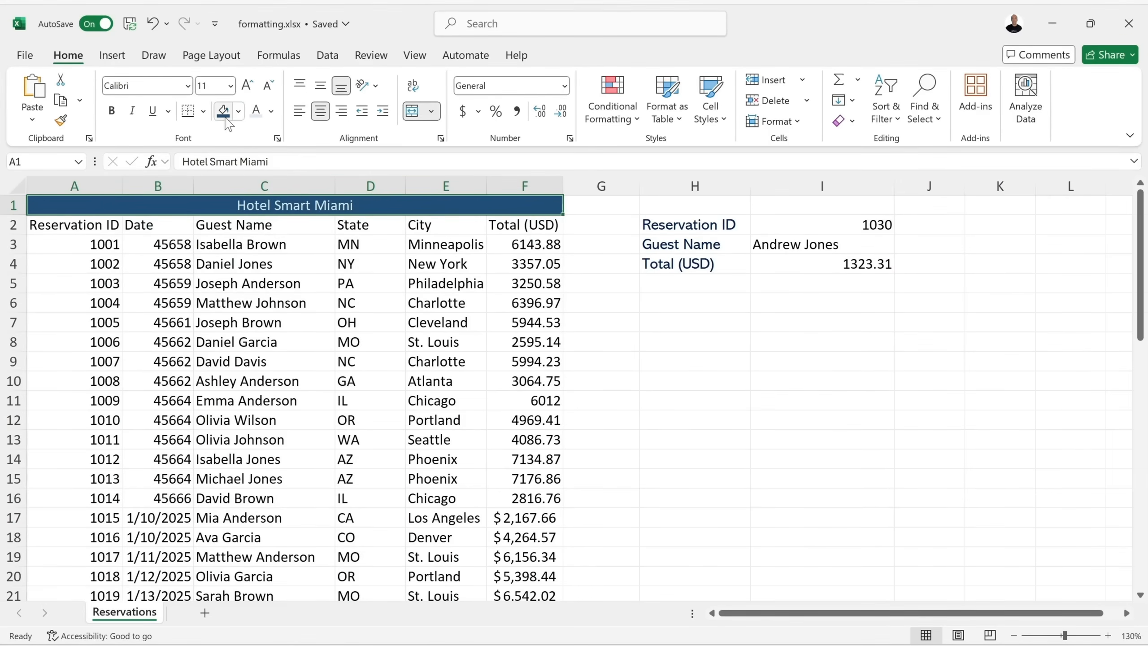
click(238, 112)
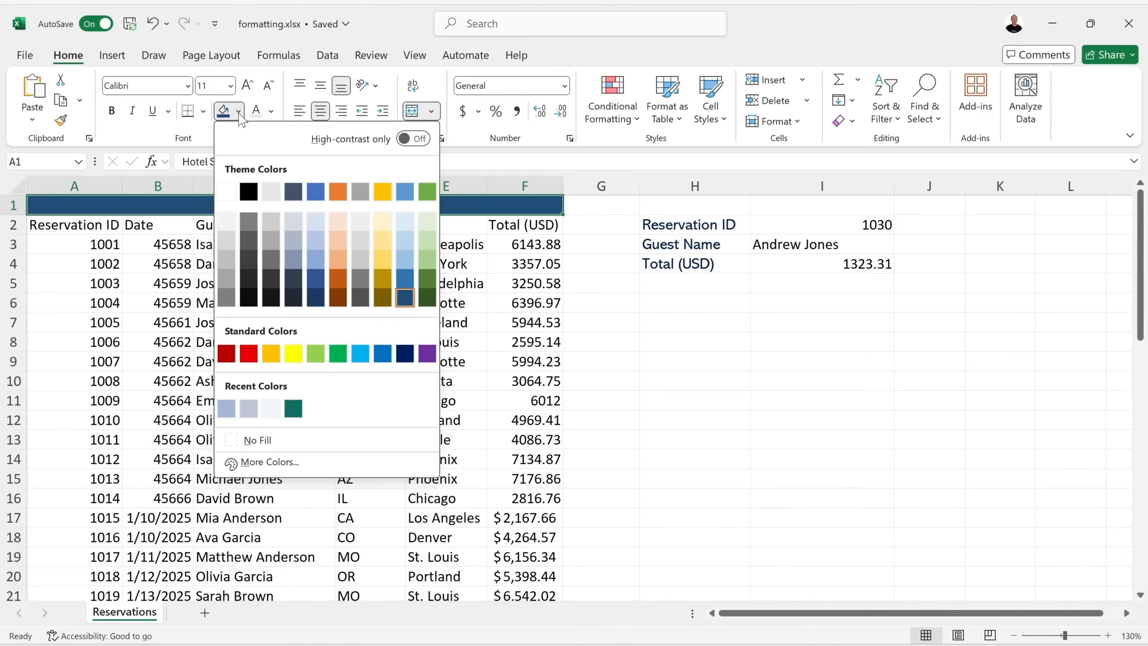
click(312, 464)
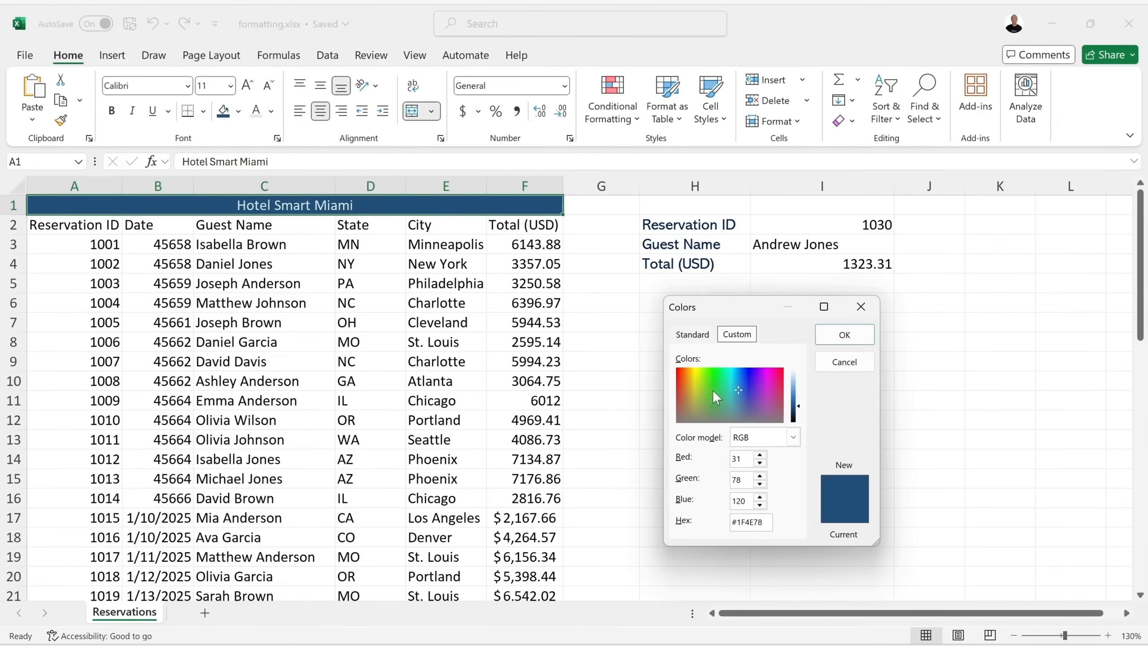
click(693, 334)
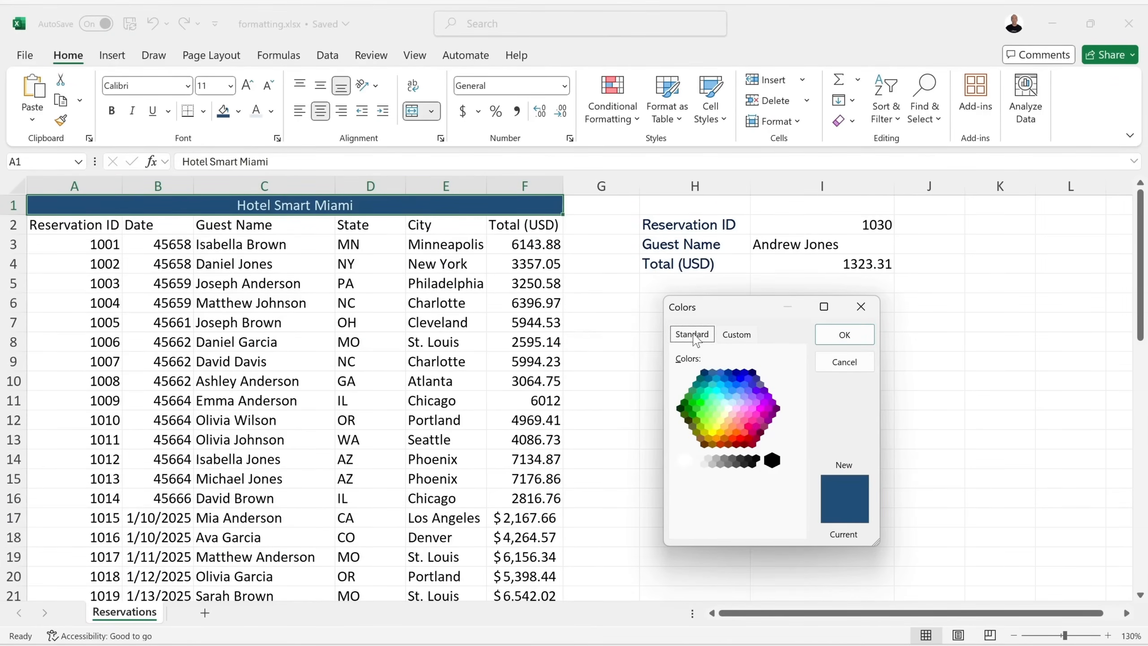
click(745, 338)
click(840, 362)
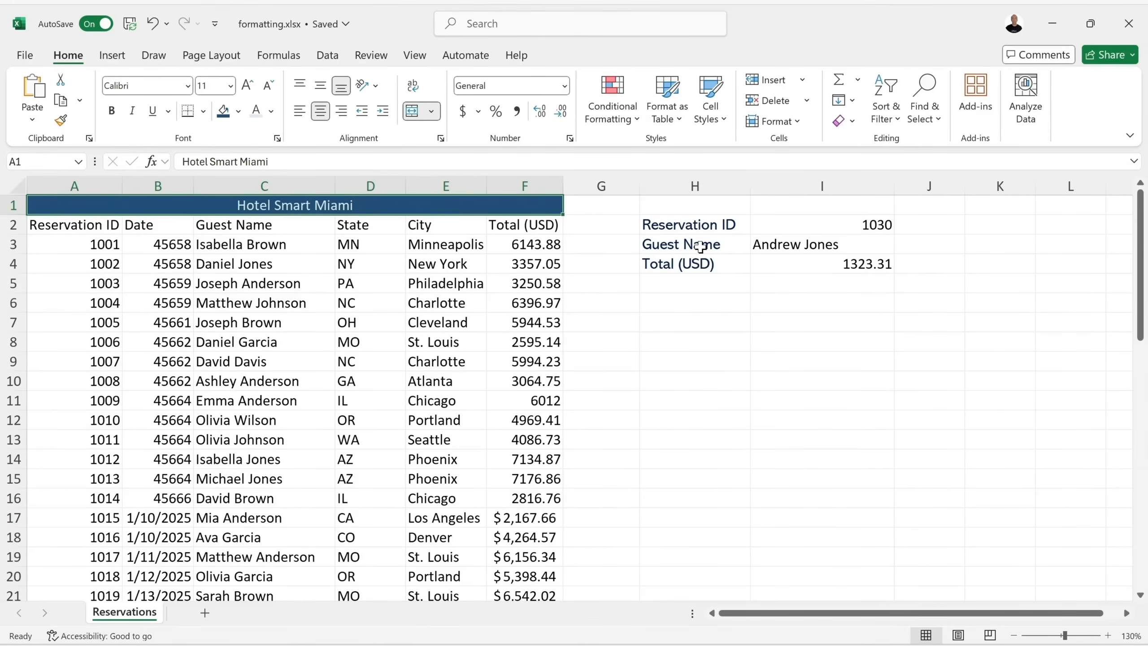
click(706, 232)
Fill labels H2:H4 with Blue, Accent 5, Darker 25% and make their text white.
drag(707, 234, 697, 264)
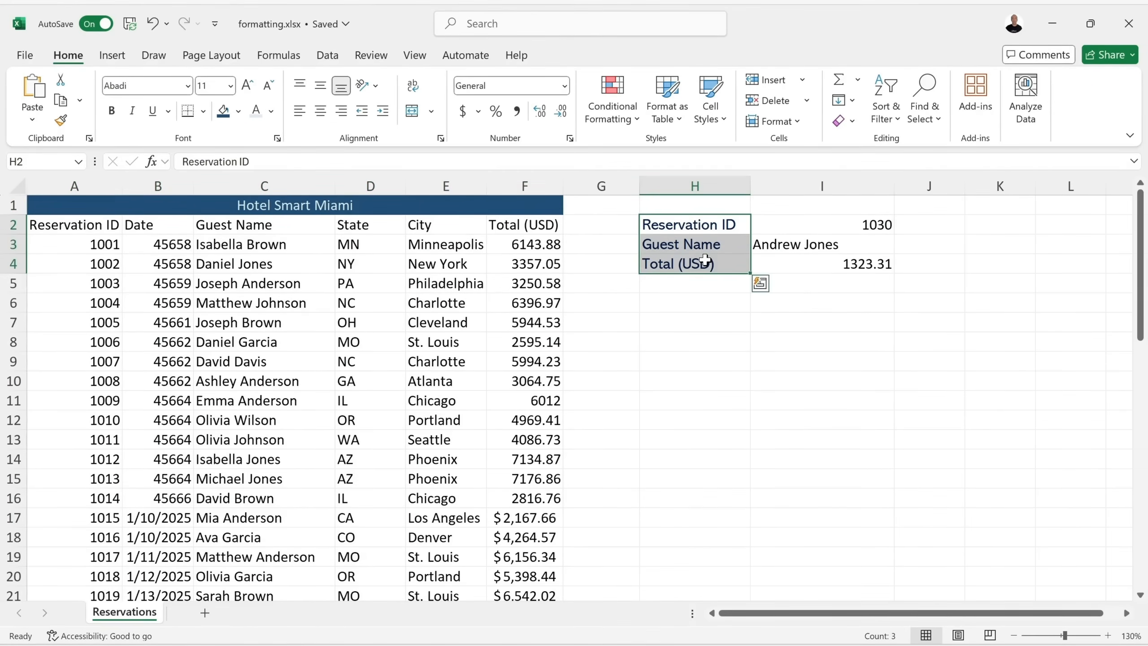
click(222, 118)
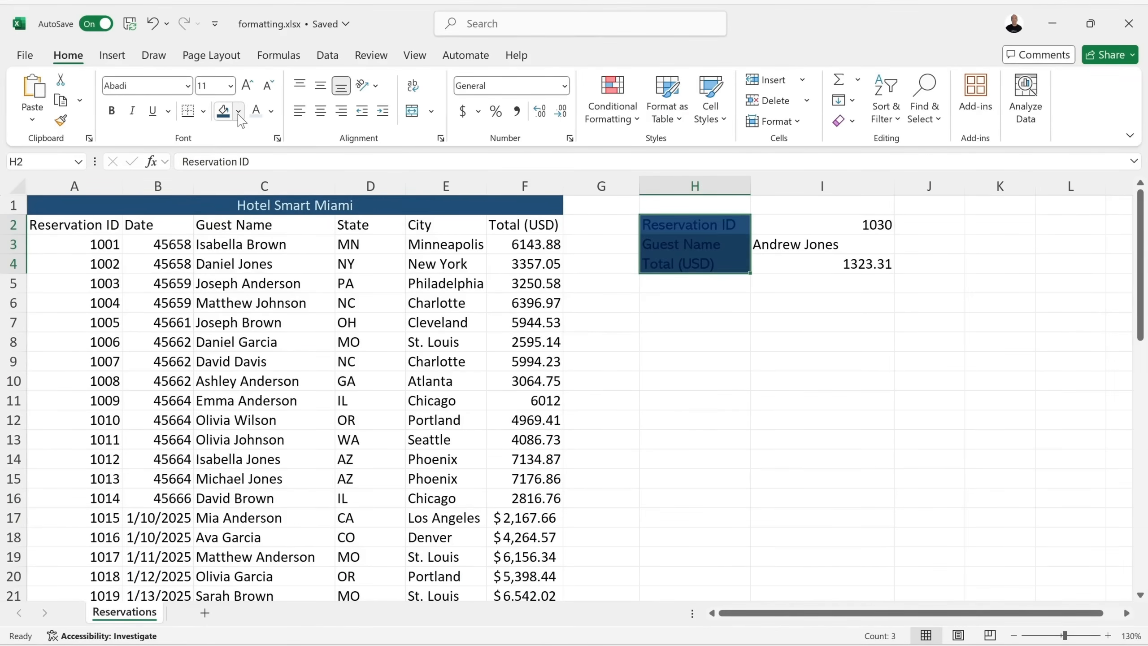
click(240, 117)
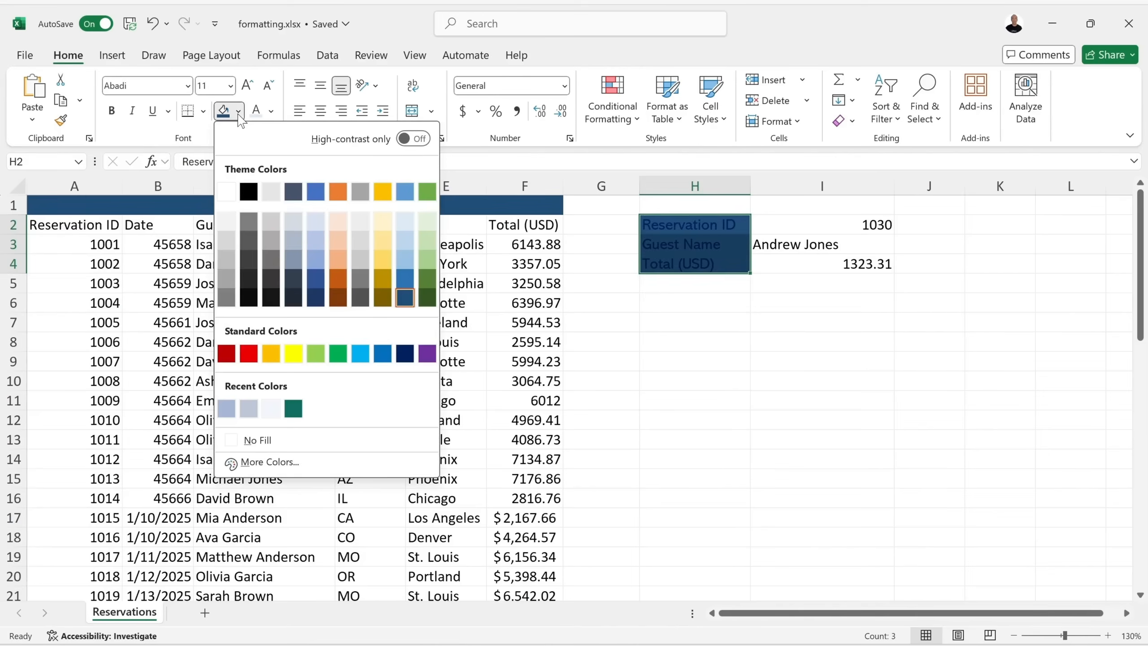
click(406, 278)
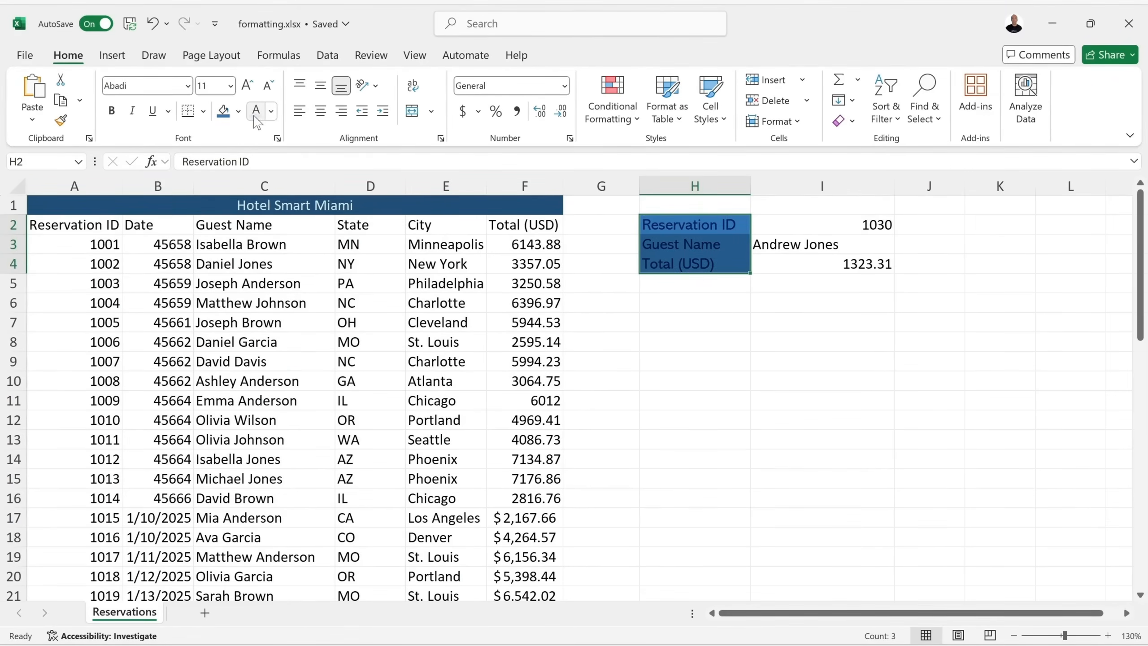
click(256, 111)
Shade the Reservation ID value cell I2 light blue.
click(808, 226)
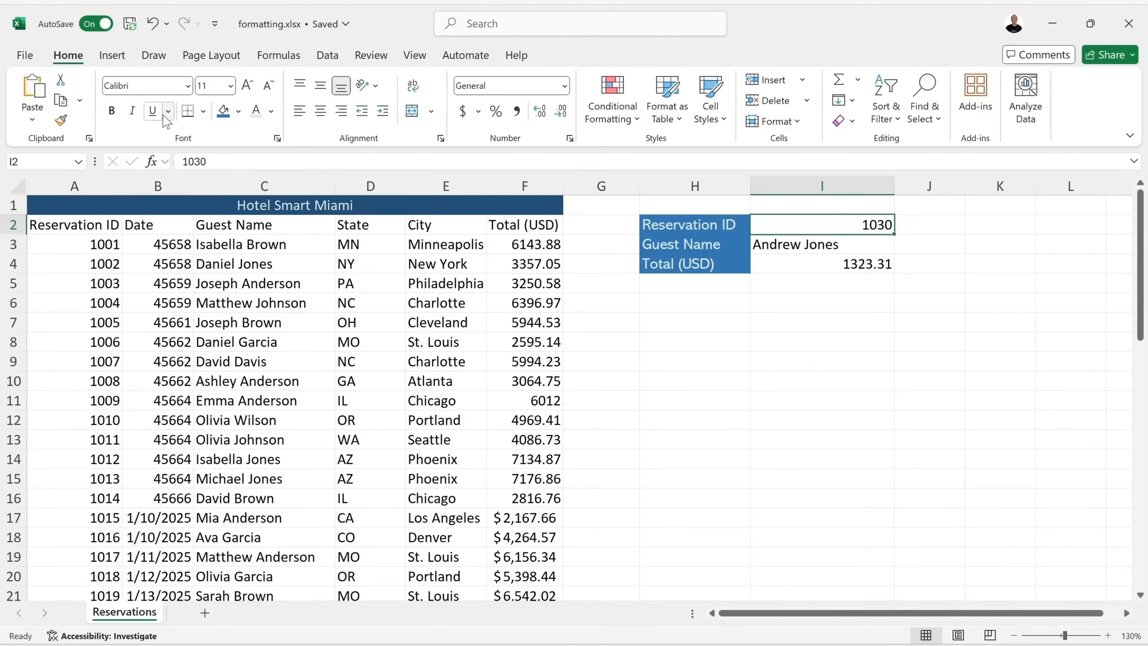
click(239, 112)
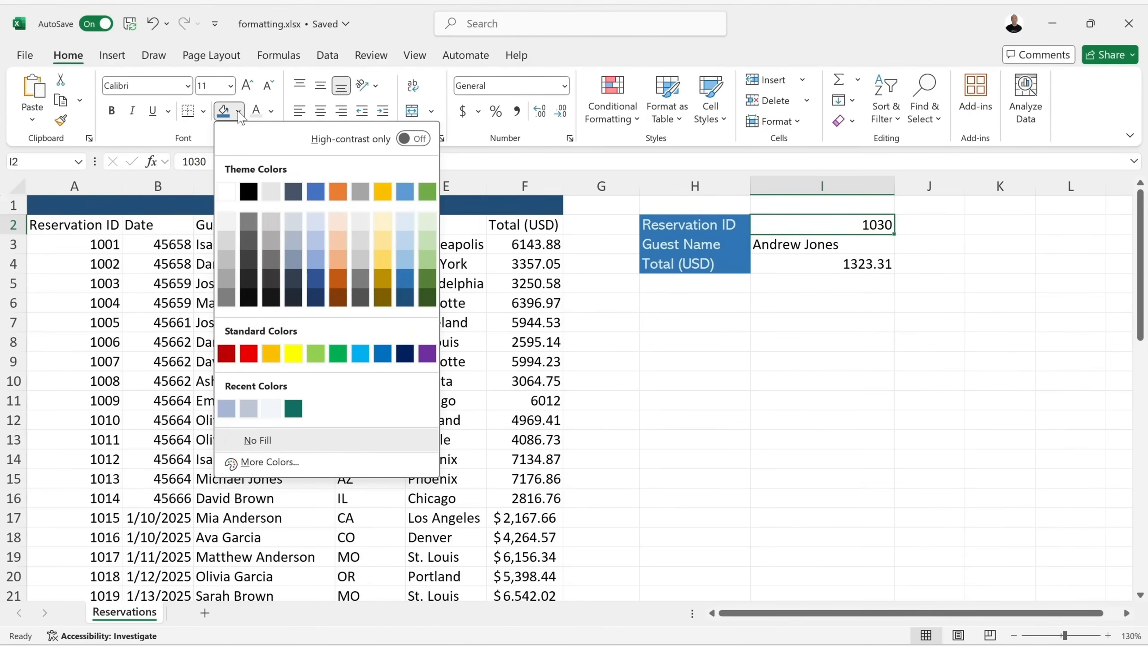
click(404, 222)
click(778, 271)
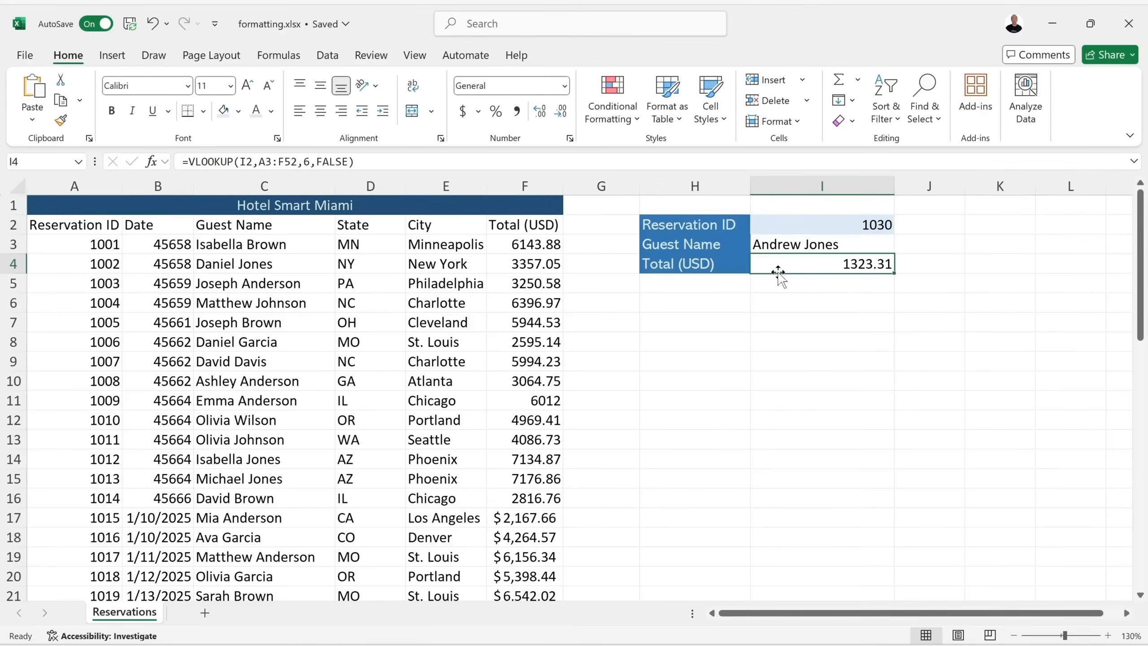
Put thin All Borders around the lookup total 1323.31 in I4.
click(696, 292)
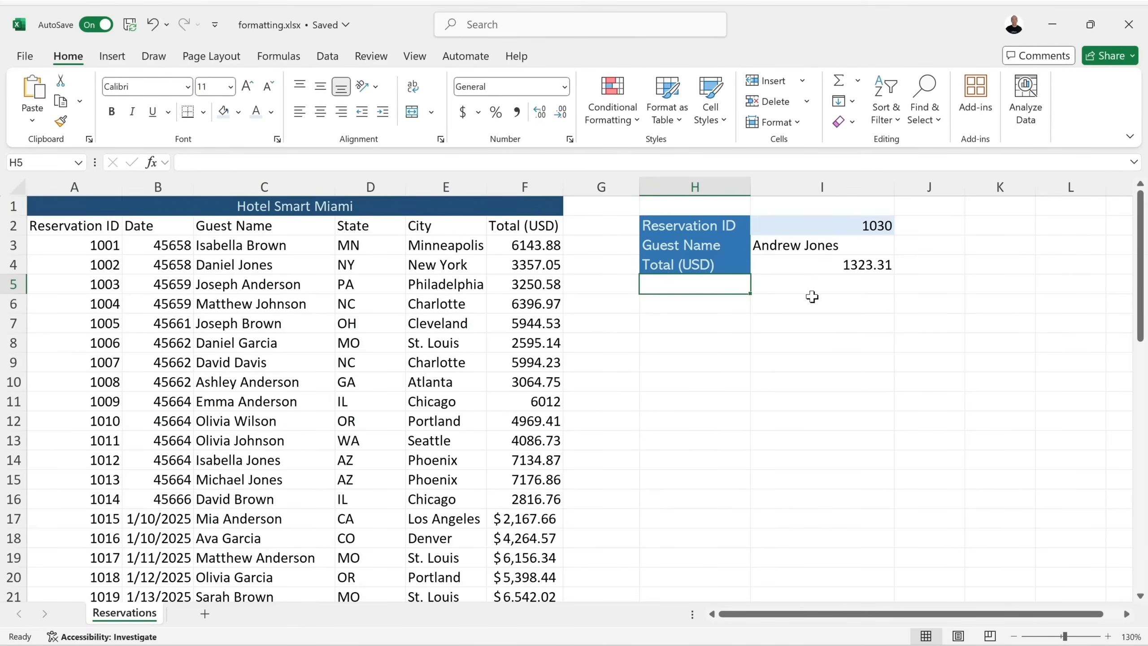
click(827, 264)
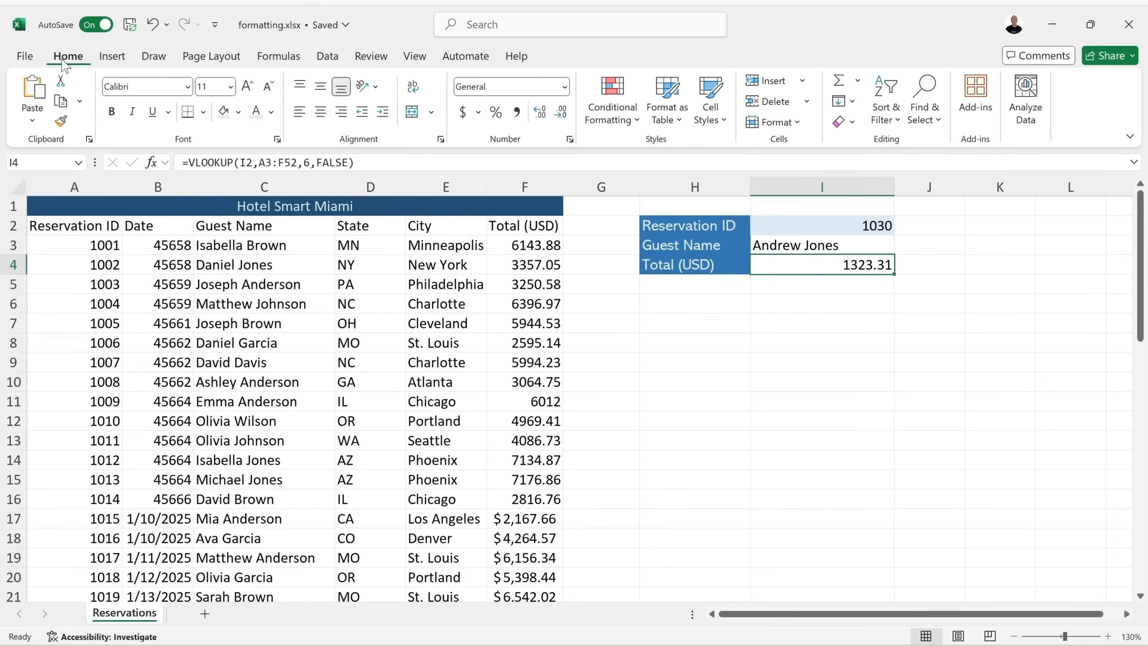
click(203, 113)
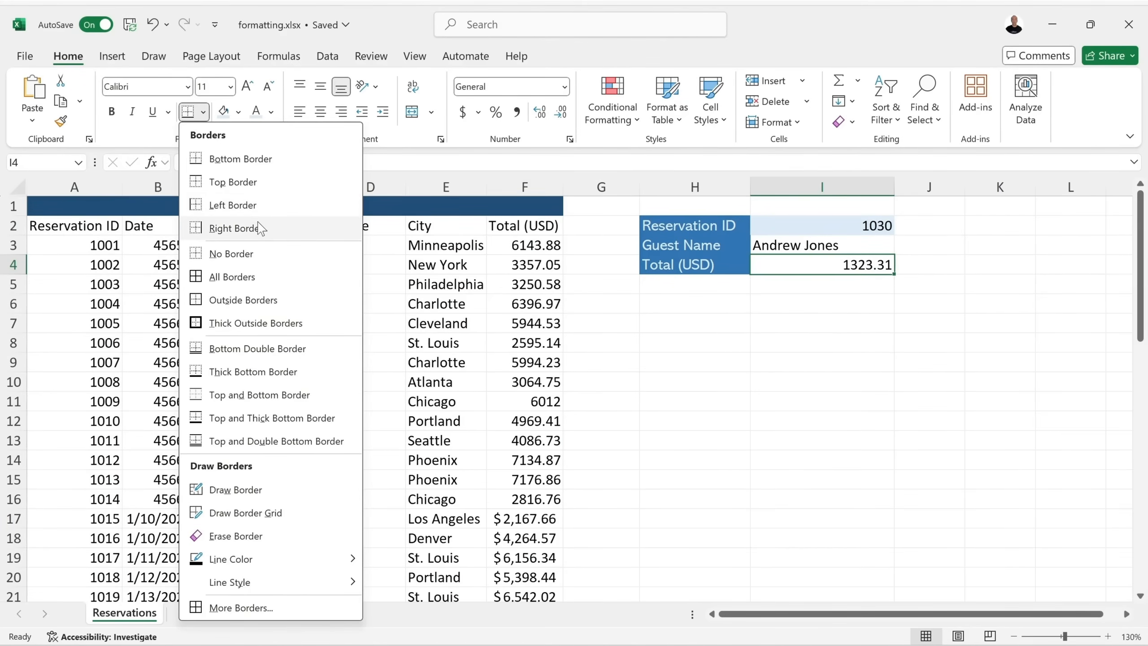
click(251, 282)
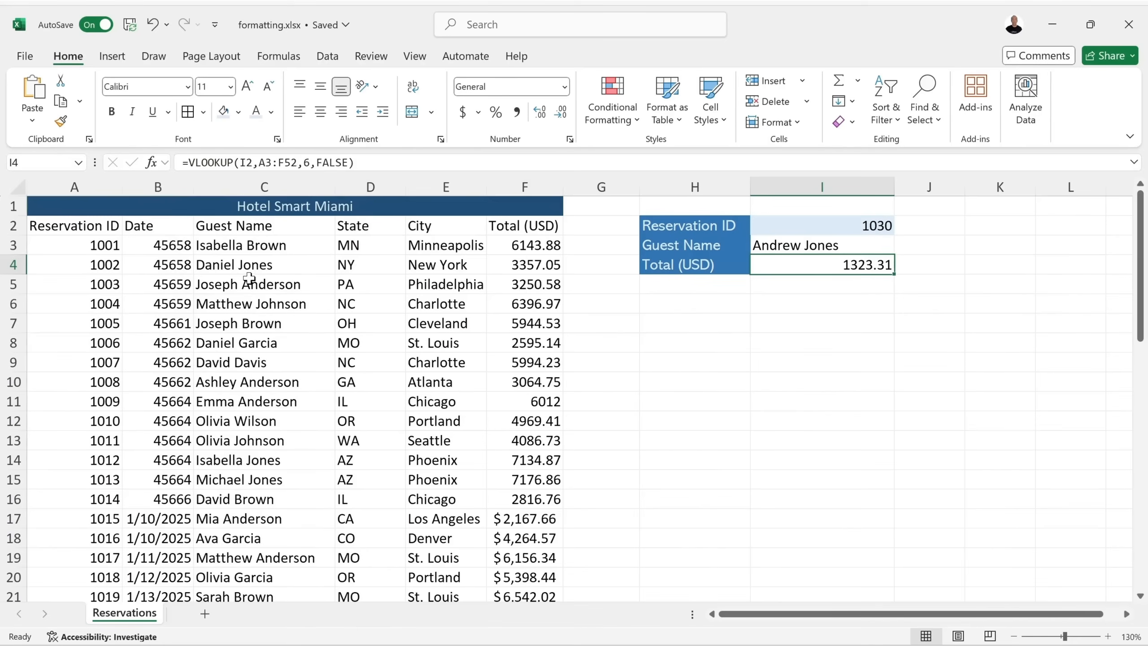
click(799, 321)
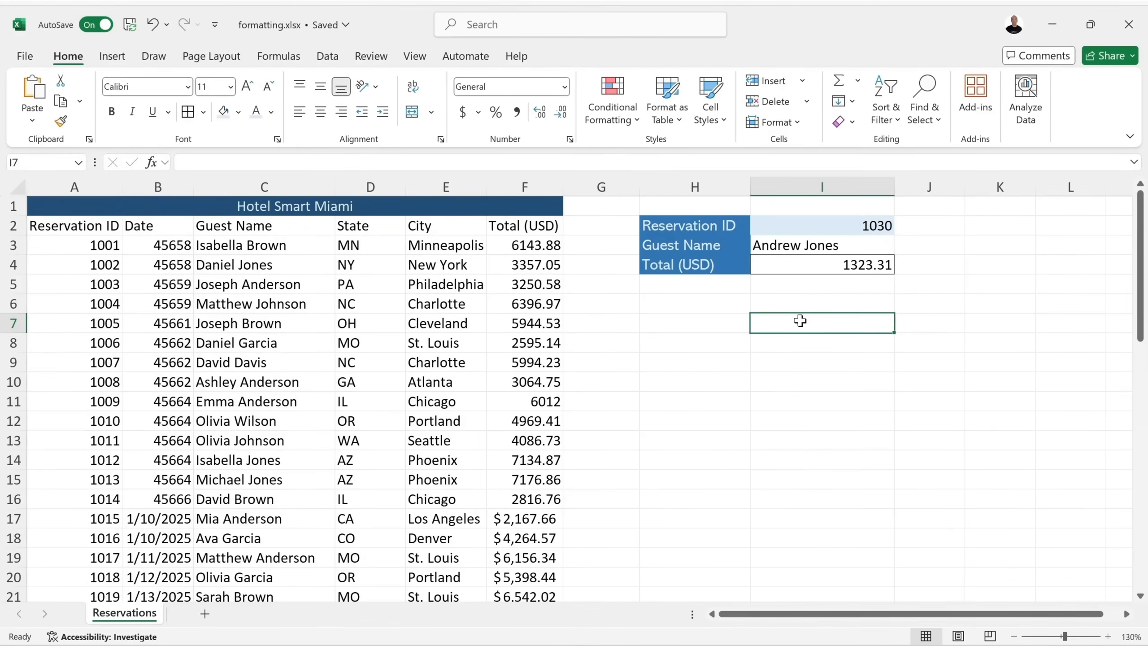
Give the empty block I5:J8 an outside border, replacing the first borders tried.
click(876, 267)
click(204, 113)
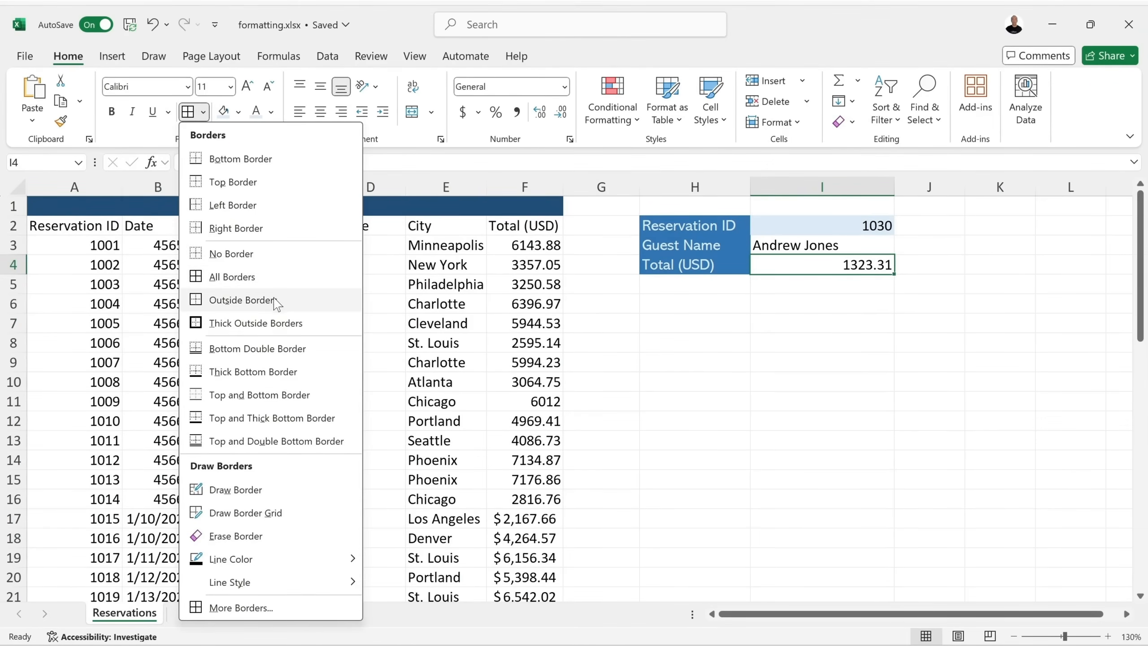
click(775, 307)
drag(771, 281, 929, 335)
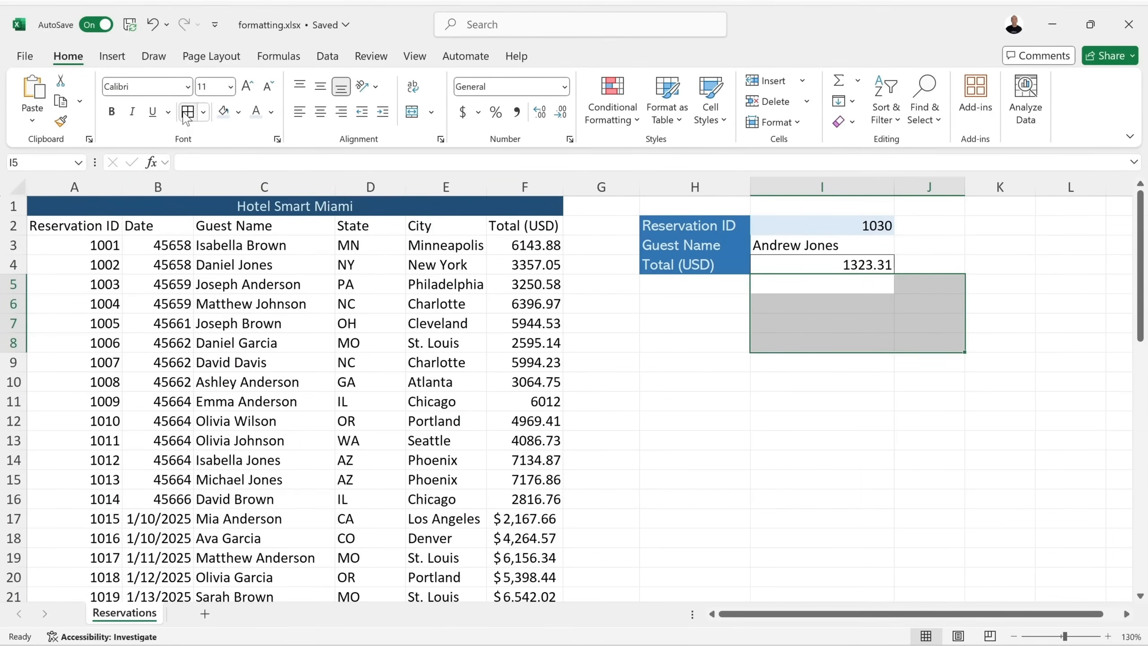
click(187, 113)
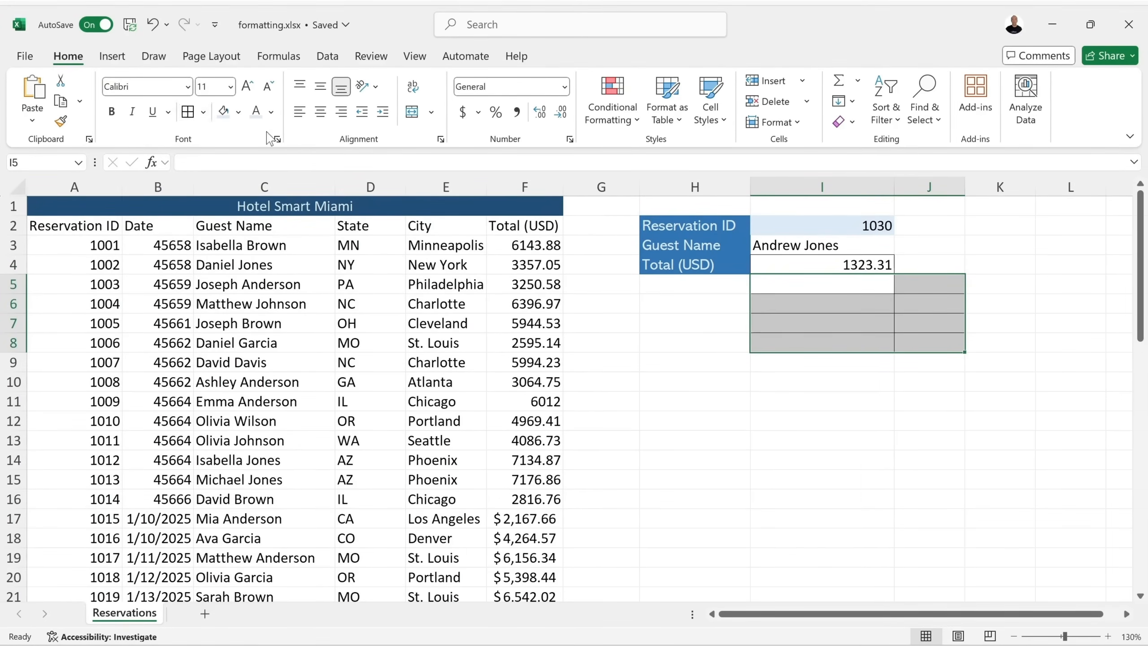
click(812, 376)
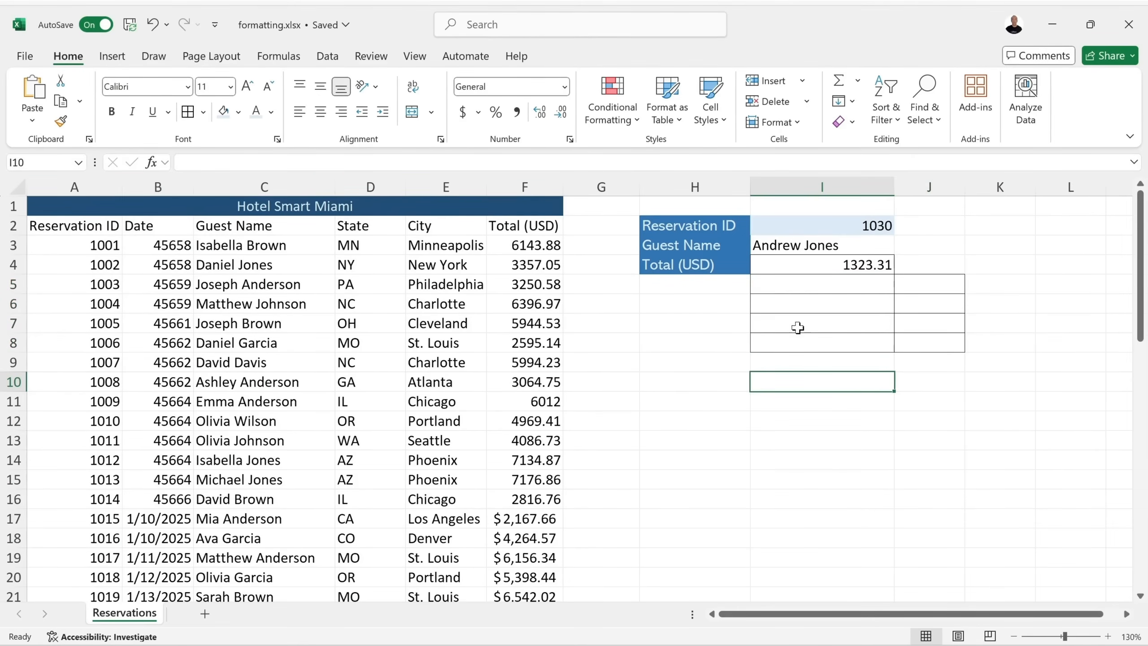
drag(823, 287, 908, 337)
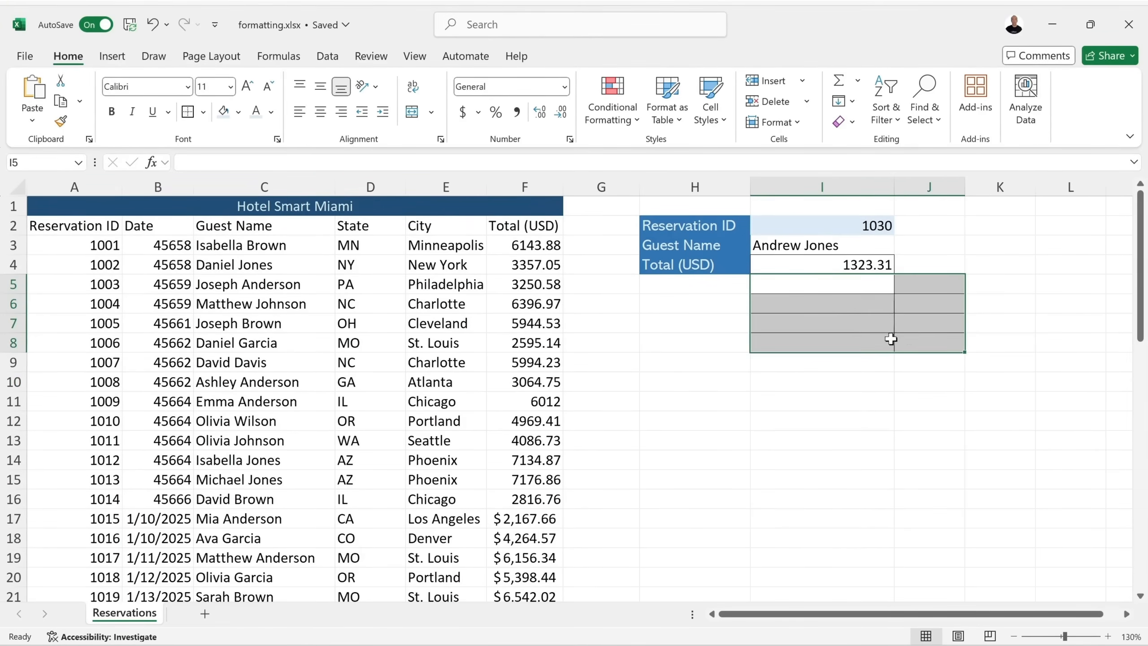
click(204, 112)
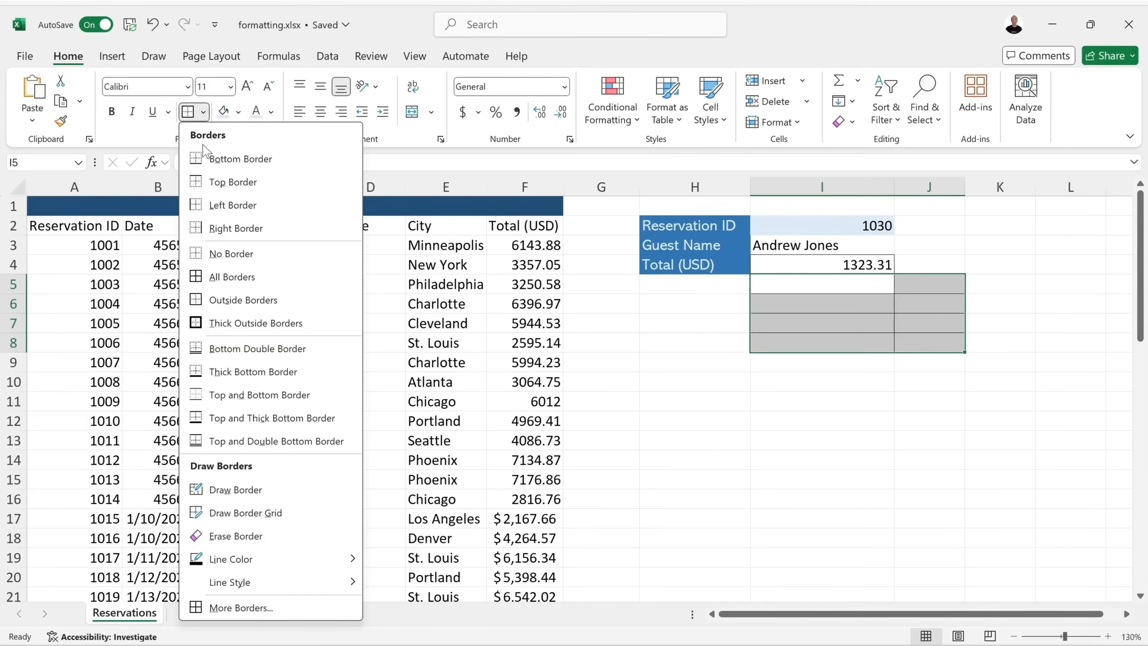
click(232, 253)
click(204, 112)
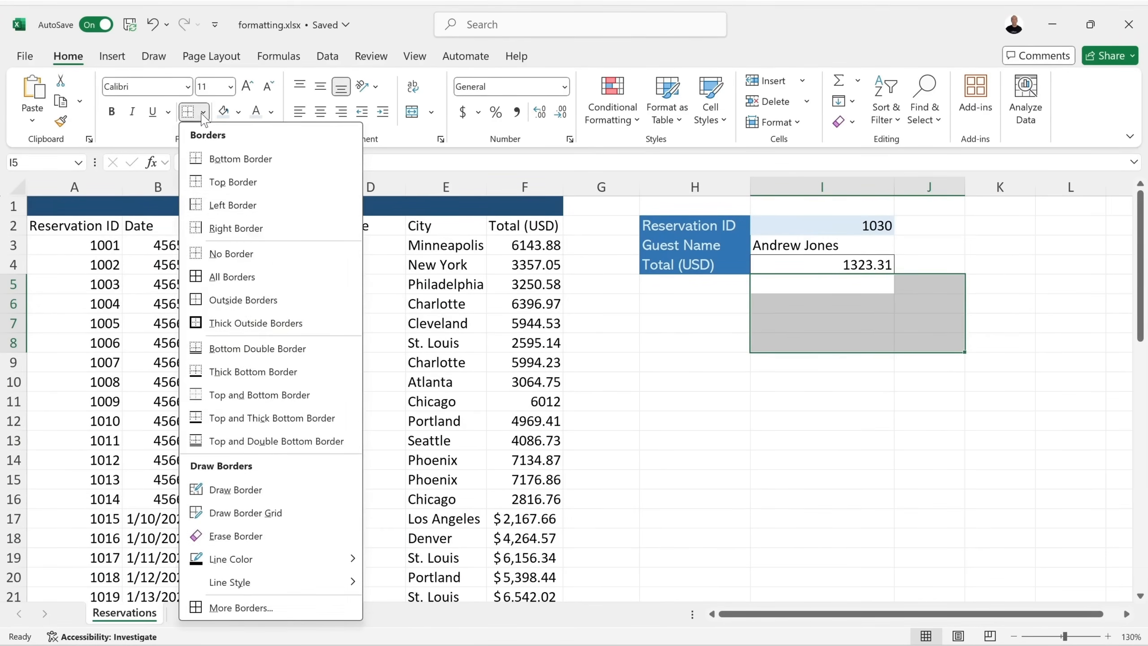
click(243, 308)
click(721, 365)
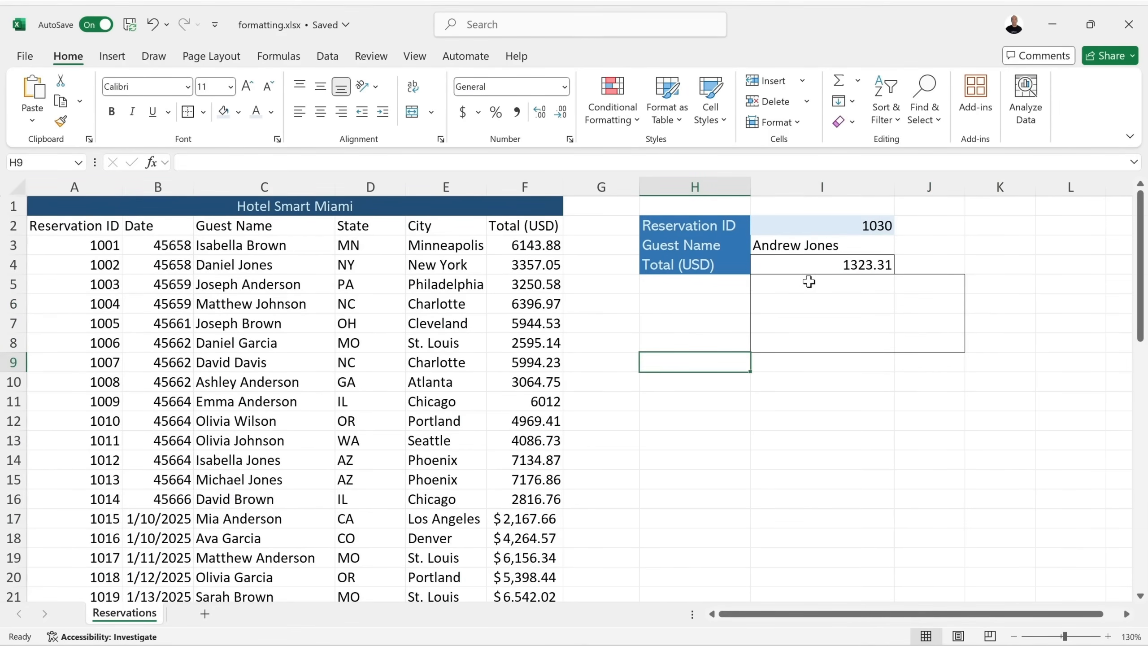
Try drawing red-coloured border lines around I6:I7 and across to column J, then undo them.
drag(794, 284, 902, 333)
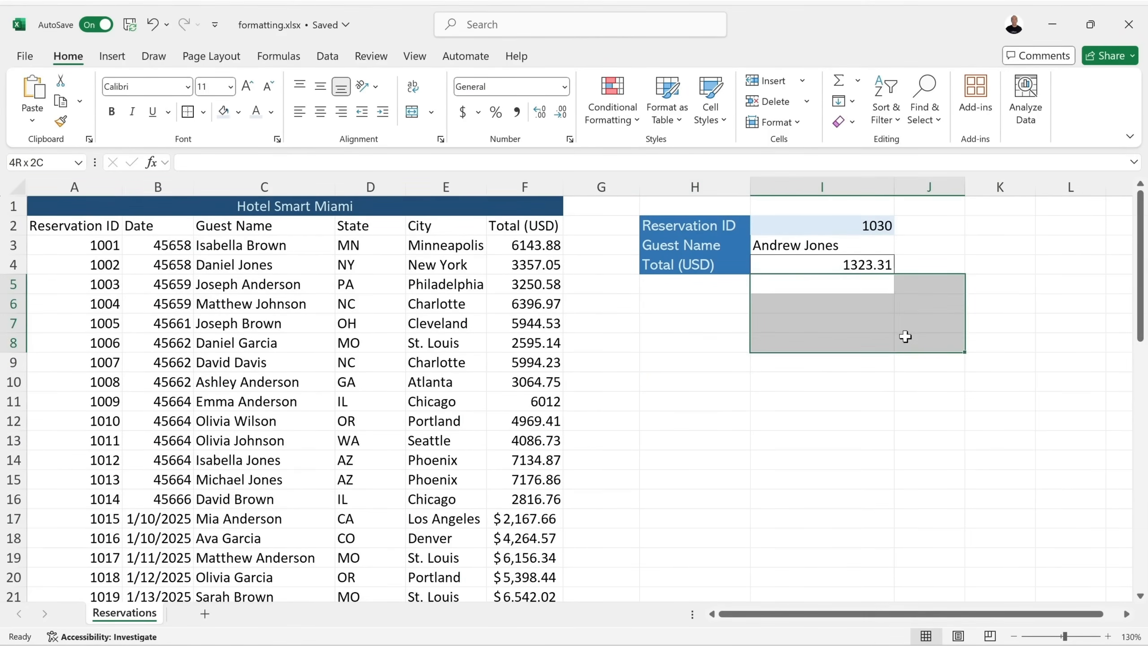
click(204, 112)
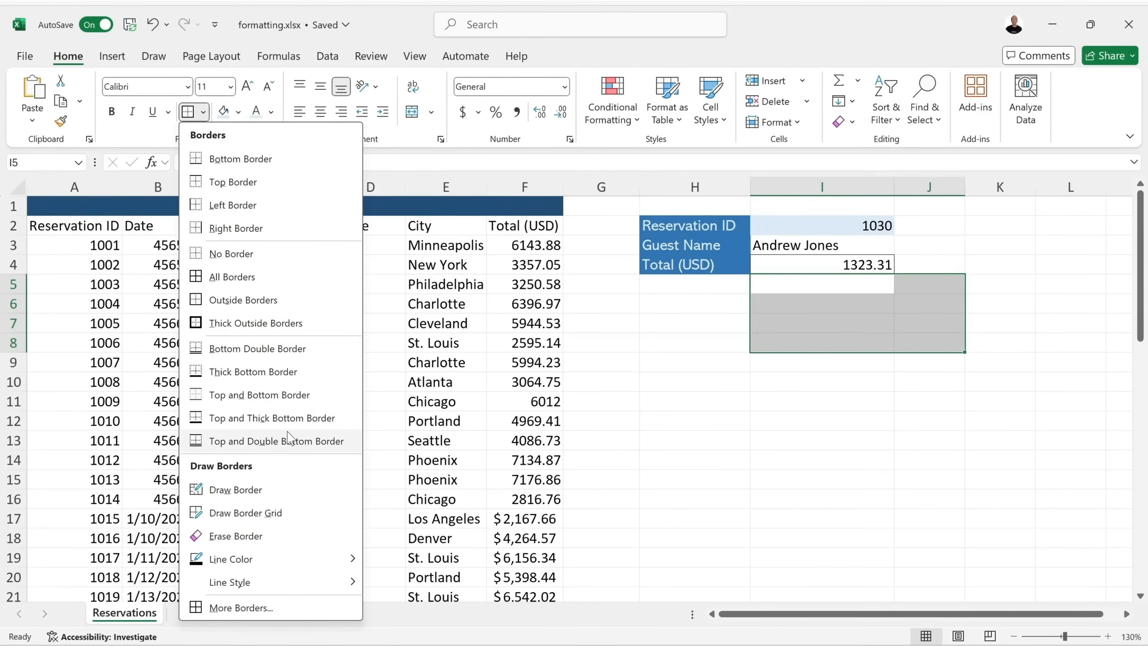
mouse_move(295, 560)
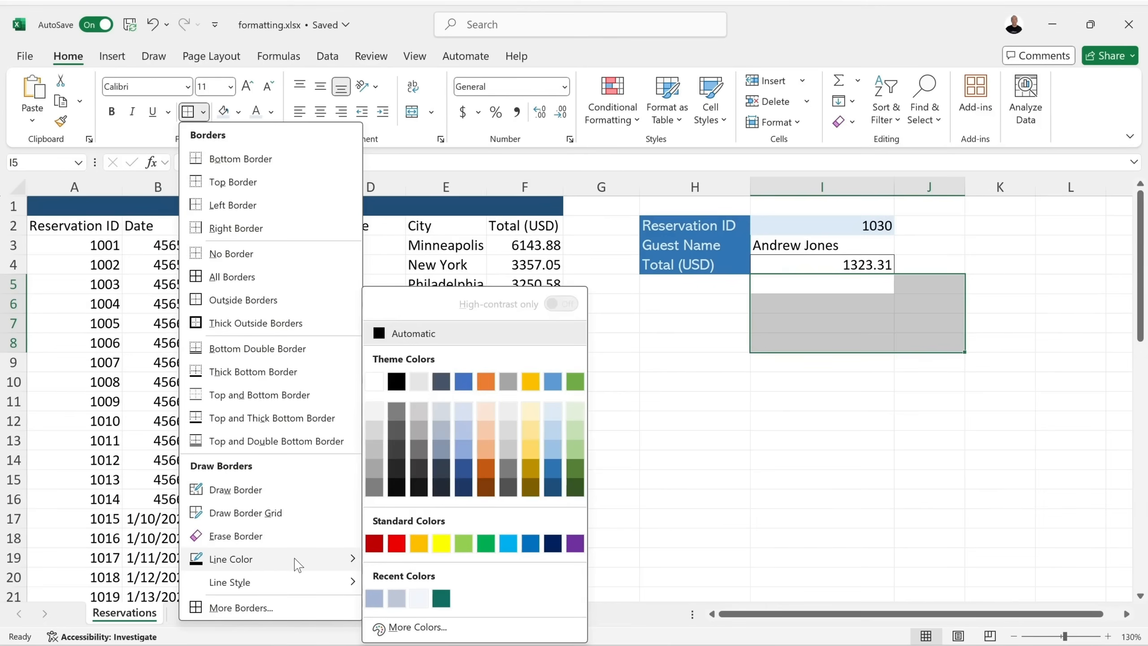
click(396, 548)
drag(845, 294, 845, 324)
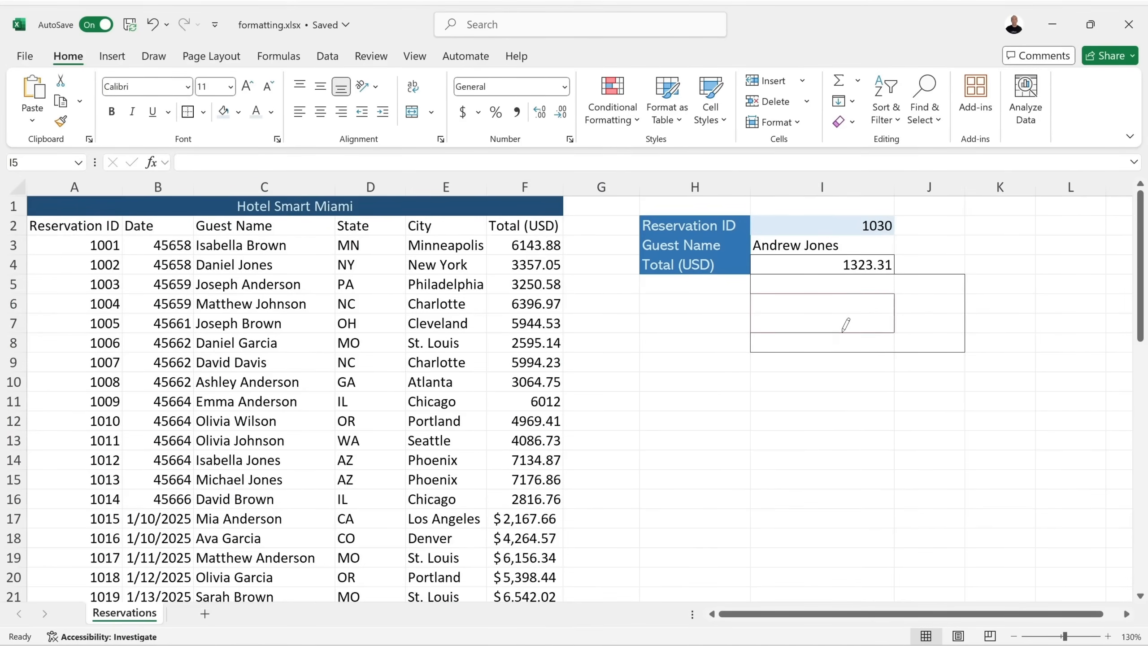
drag(767, 311, 903, 300)
click(153, 24)
click(153, 24)
key(Escape)
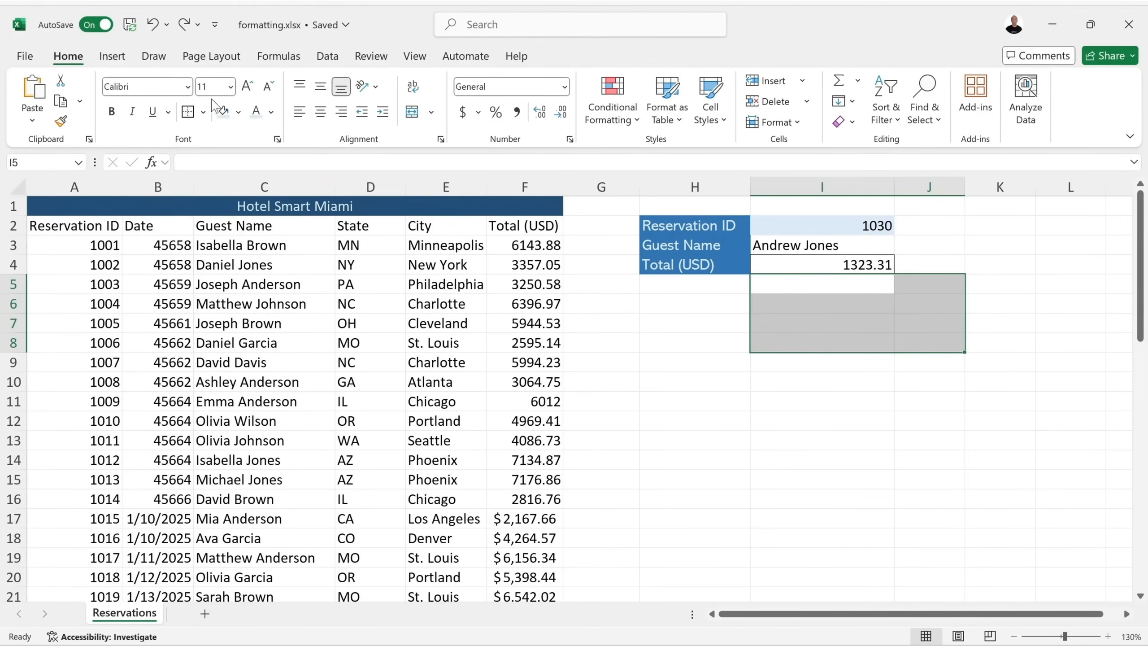
click(204, 112)
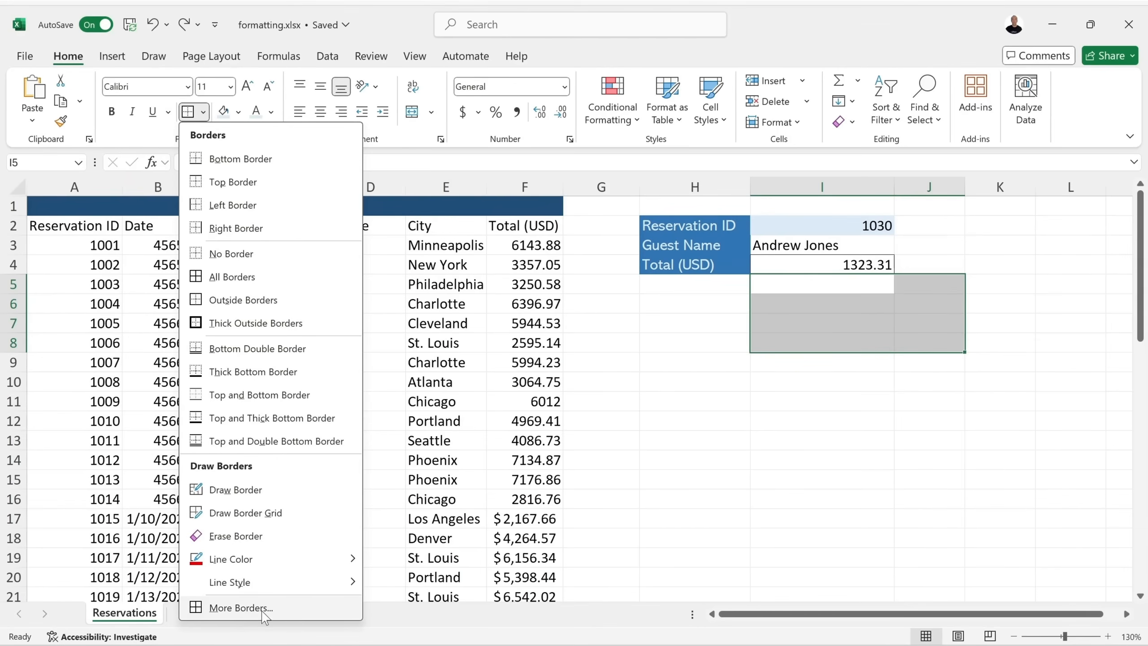
In Format Cells Border, choose dark red and apply Inside lines to I5:J8.
click(241, 607)
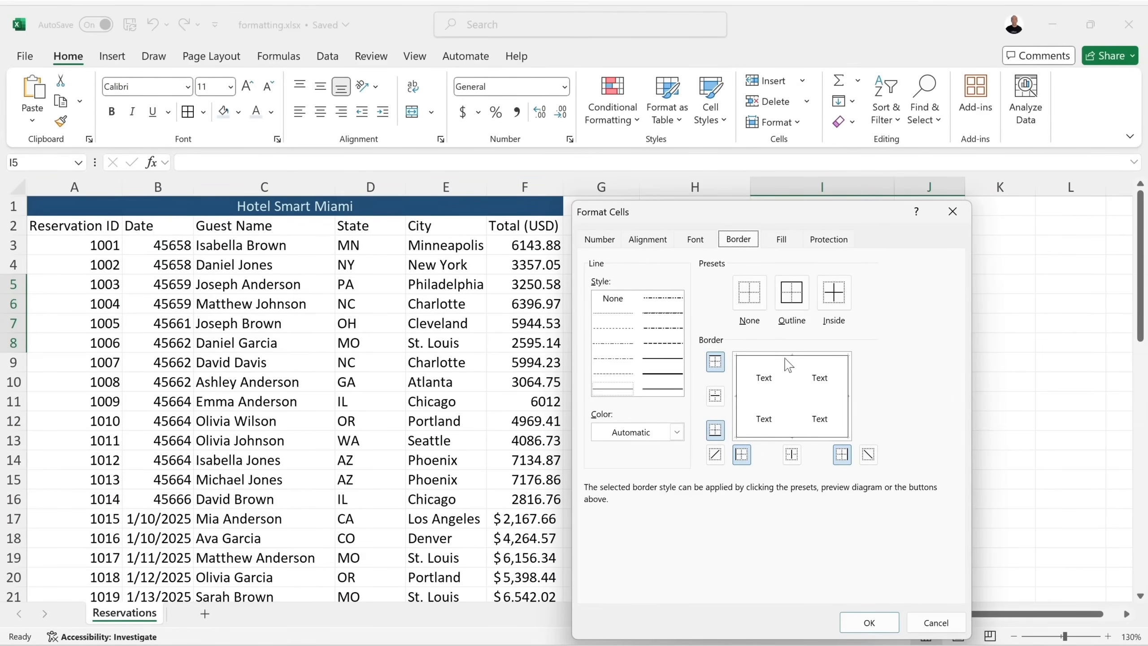
click(833, 293)
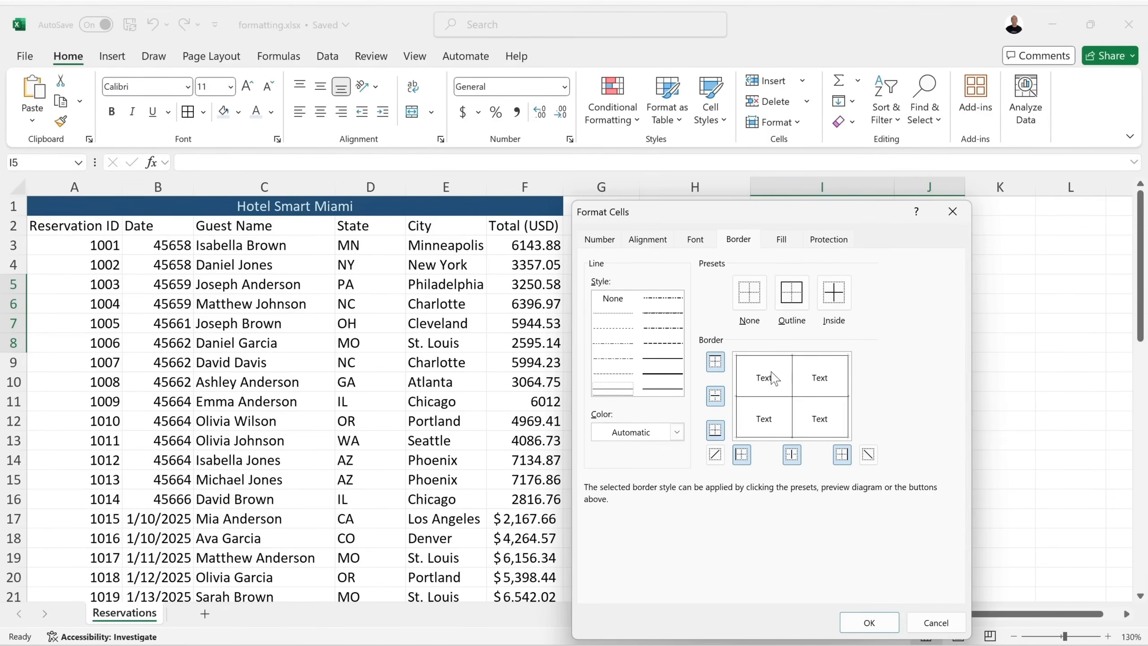
click(748, 296)
click(790, 295)
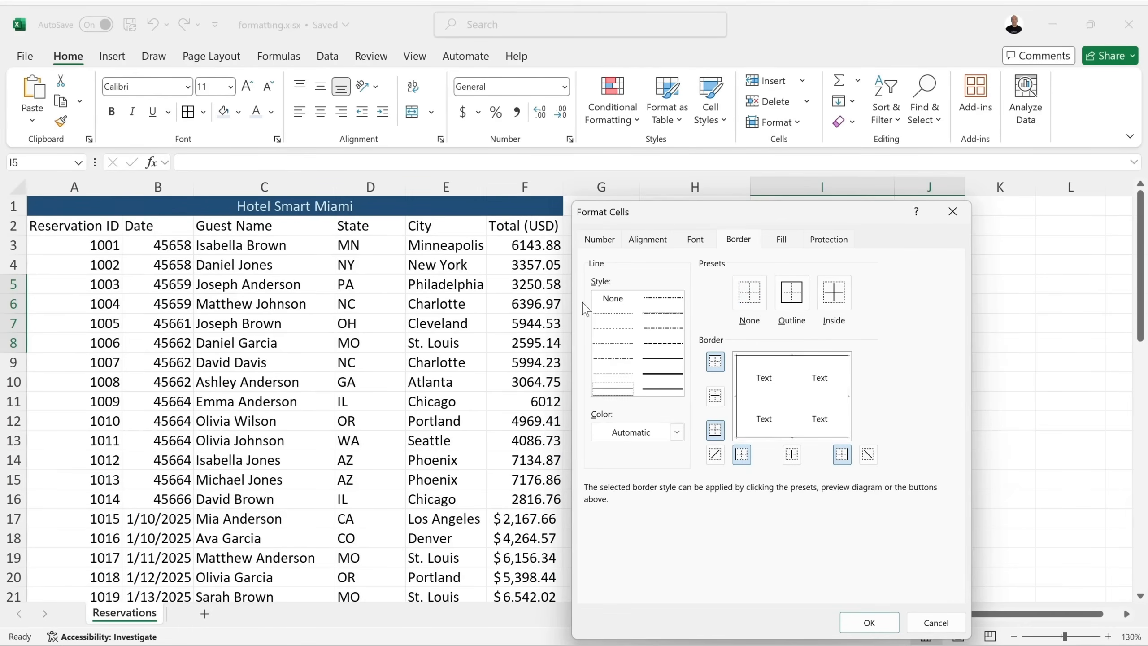
click(646, 374)
click(677, 432)
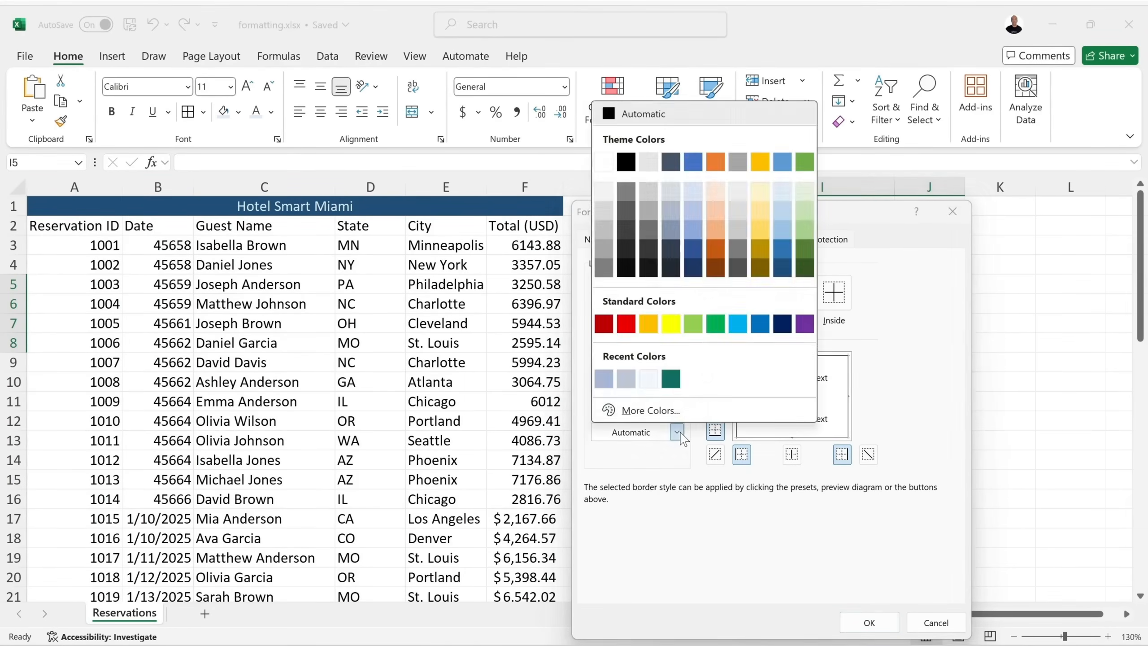
click(604, 323)
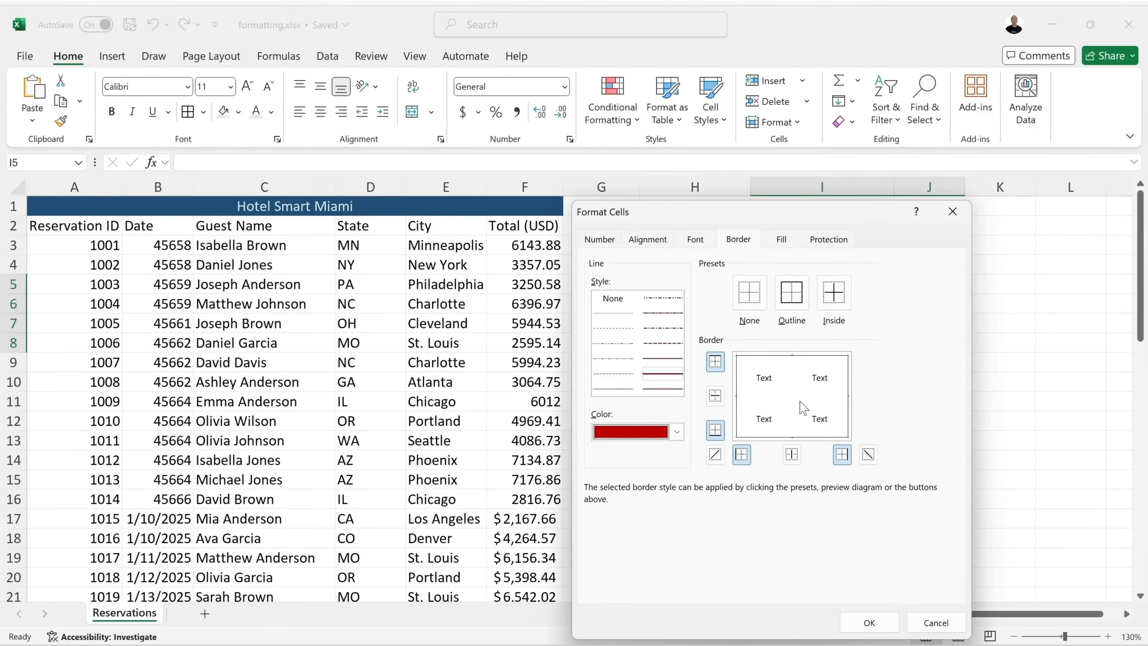
click(833, 307)
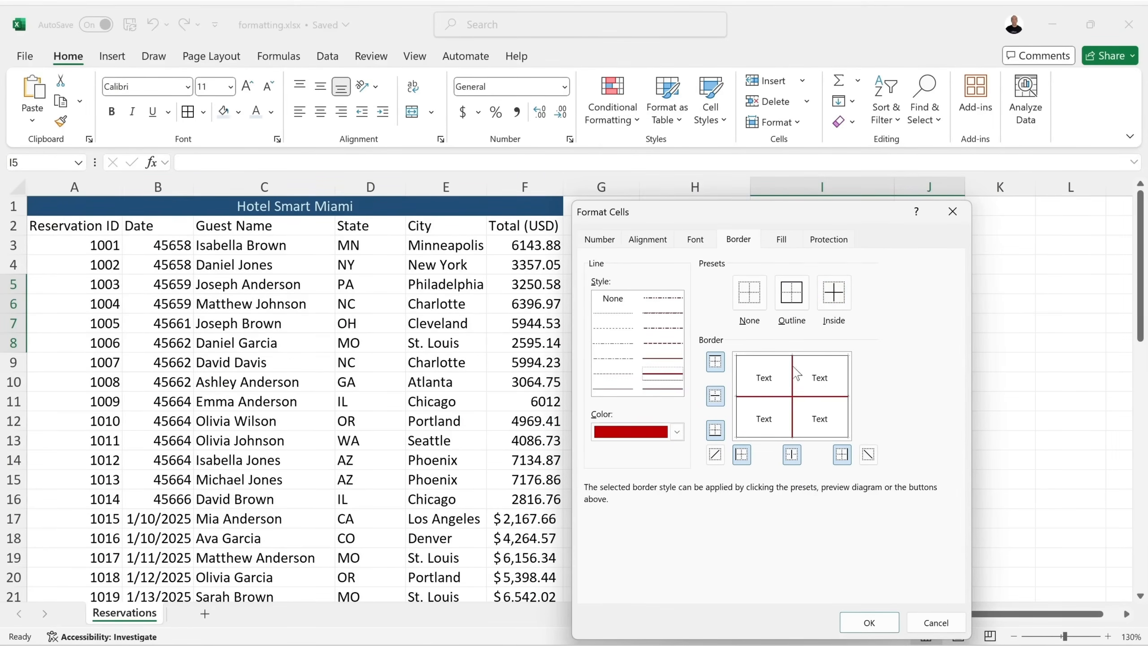
Try dashed line styles and a diagonal line, then confirm the dark red inside borders.
click(662, 343)
click(663, 329)
click(612, 347)
click(628, 369)
click(659, 343)
click(715, 455)
click(715, 455)
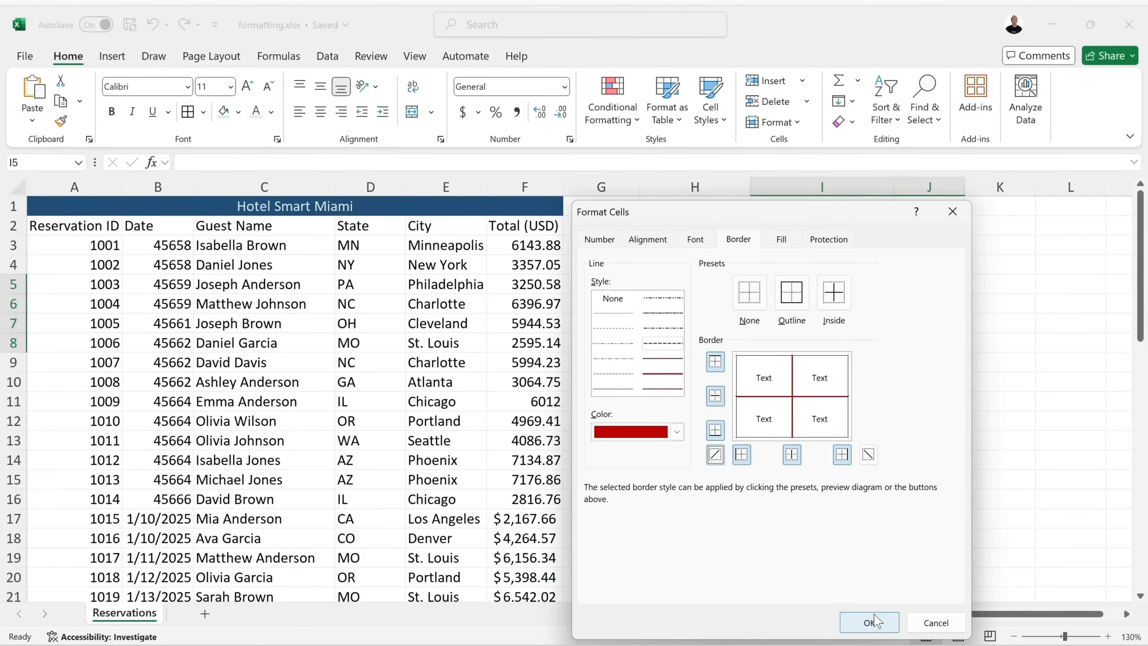
click(869, 622)
click(827, 404)
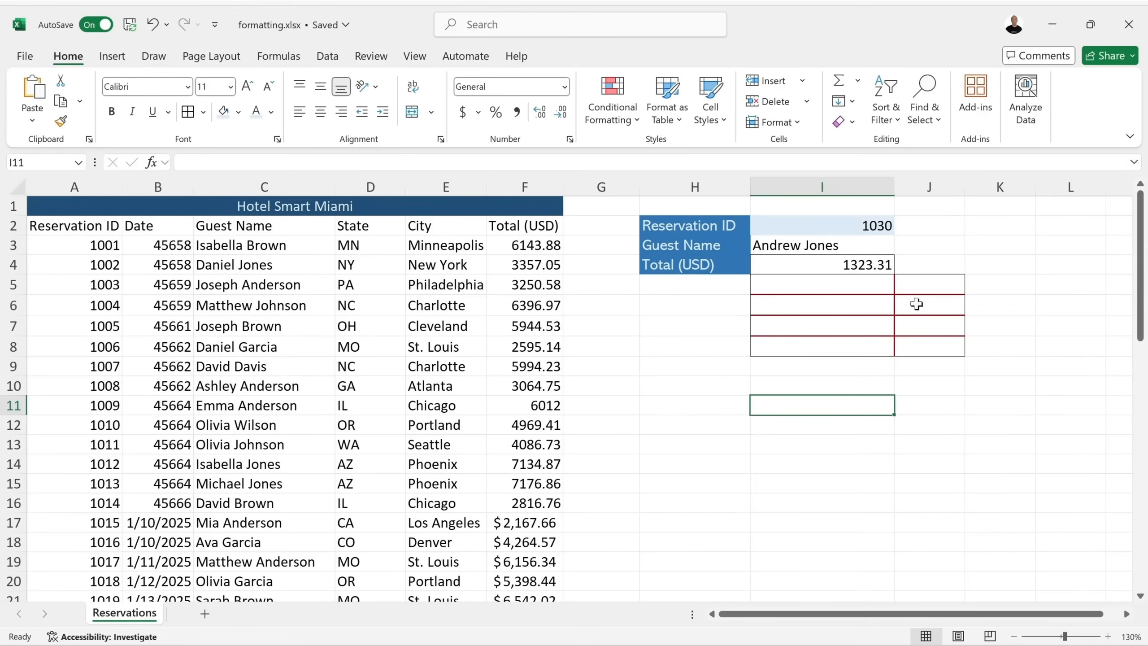
Erase the borders around I4 and across the block I5:J8 with Erase Border.
drag(795, 264, 934, 351)
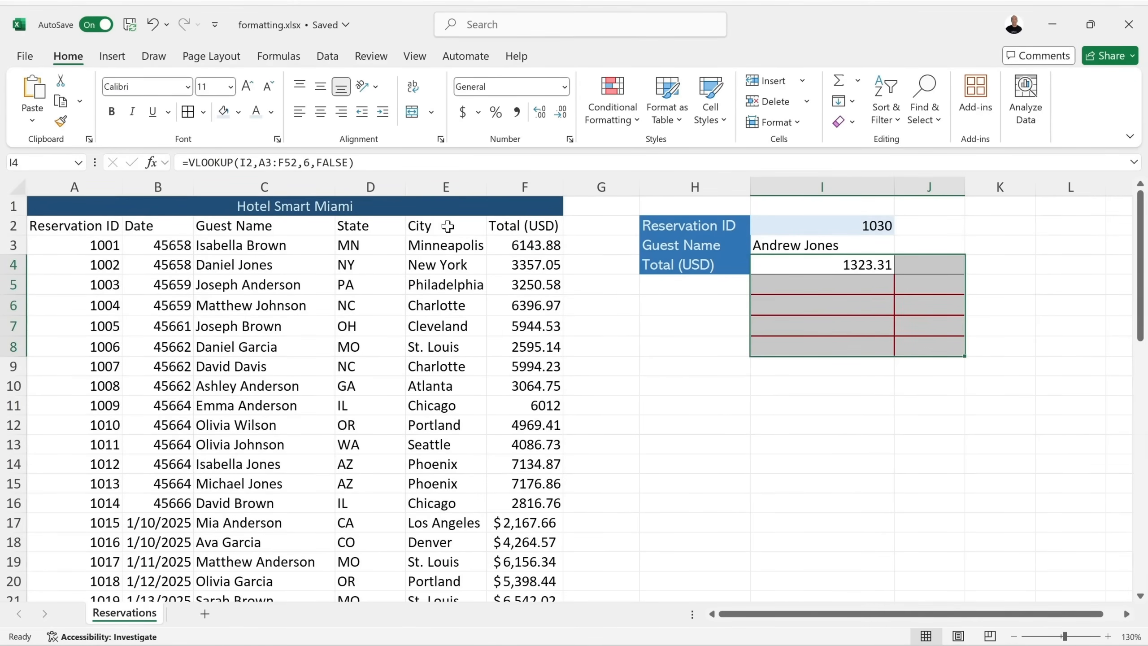
click(203, 112)
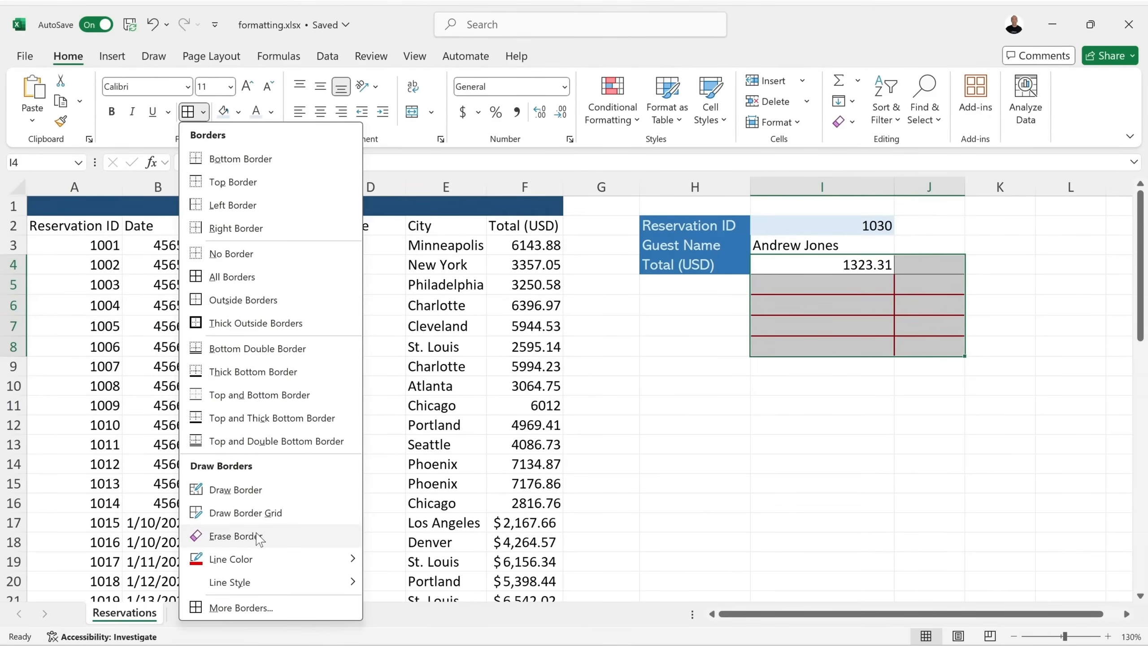
click(235, 536)
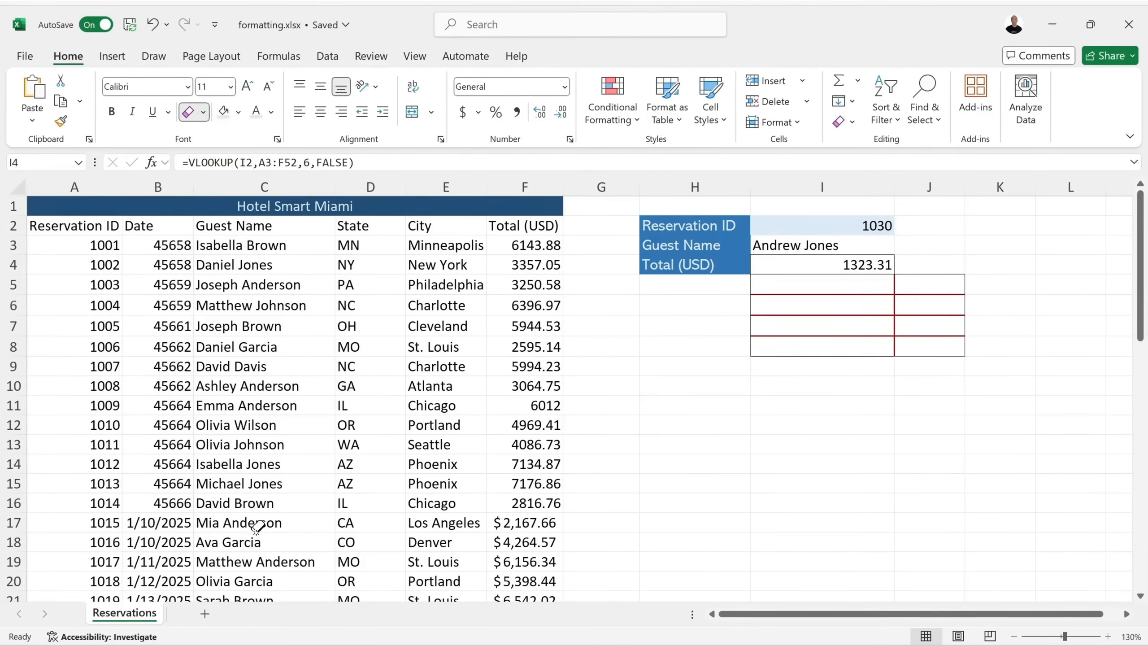
click(802, 254)
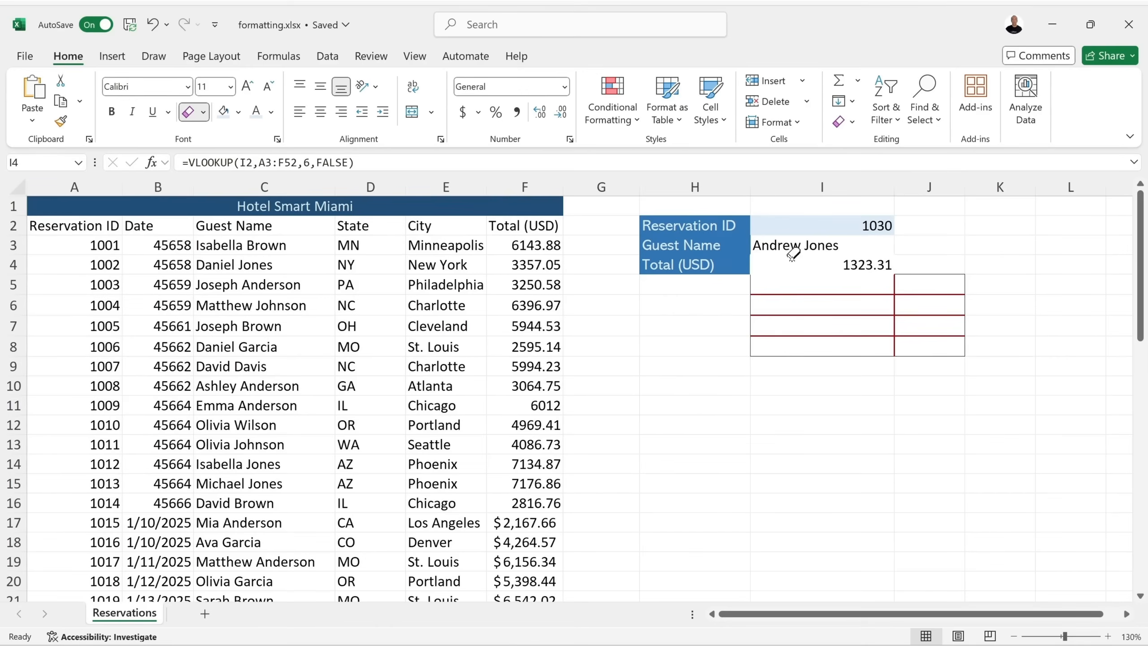
click(758, 293)
mouse_move(877, 295)
mouse_down()
mouse_move(903, 288)
mouse_move(904, 327)
mouse_up()
click(905, 282)
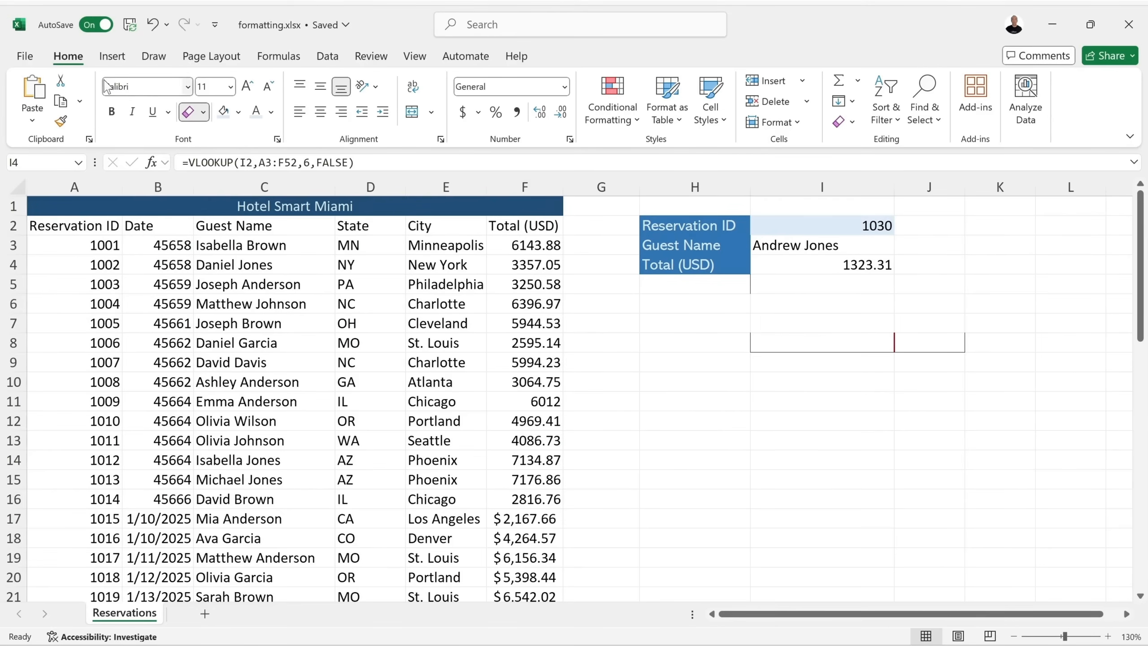
click(187, 111)
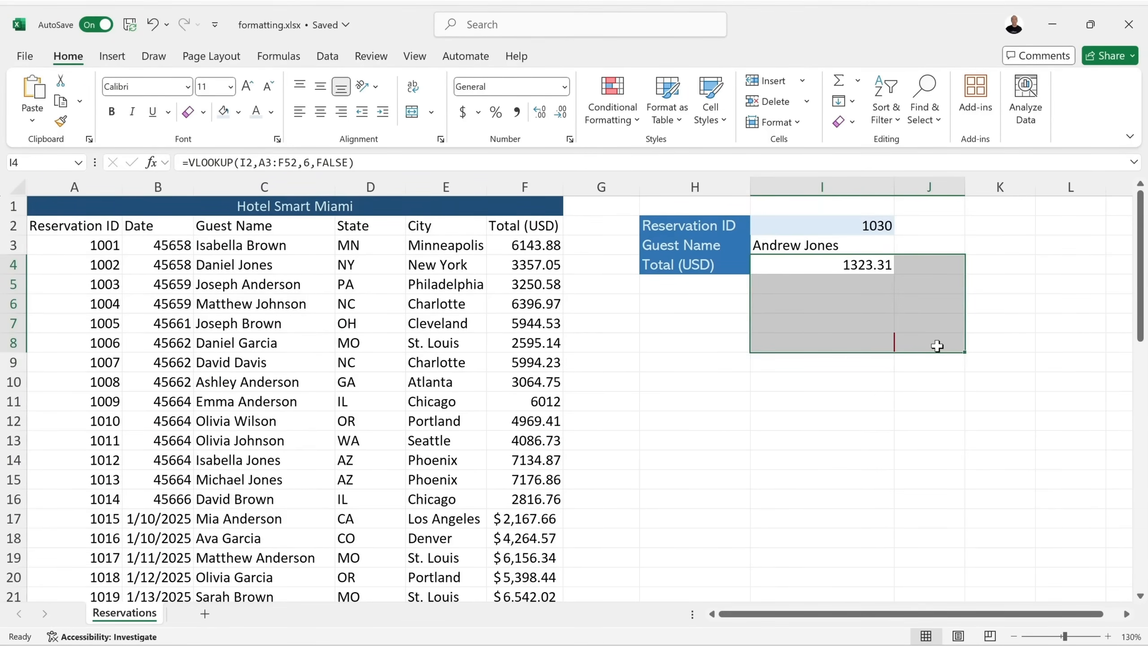
Clear formats from I4:J8, undoing Clear All, and set No Border on the range.
click(842, 122)
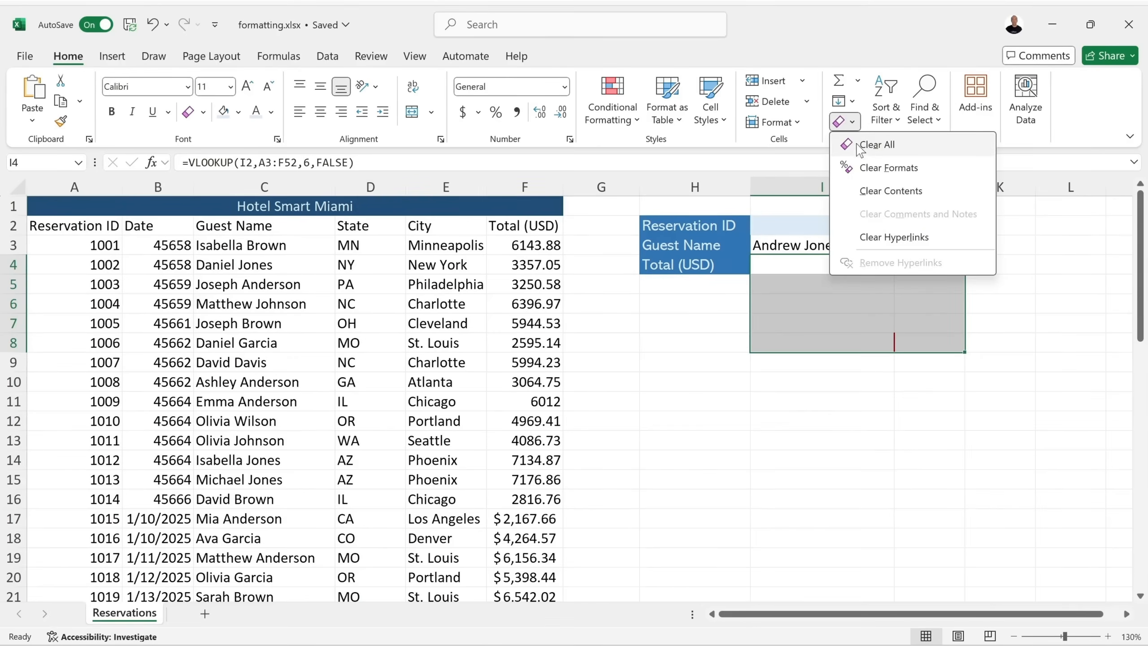
click(906, 152)
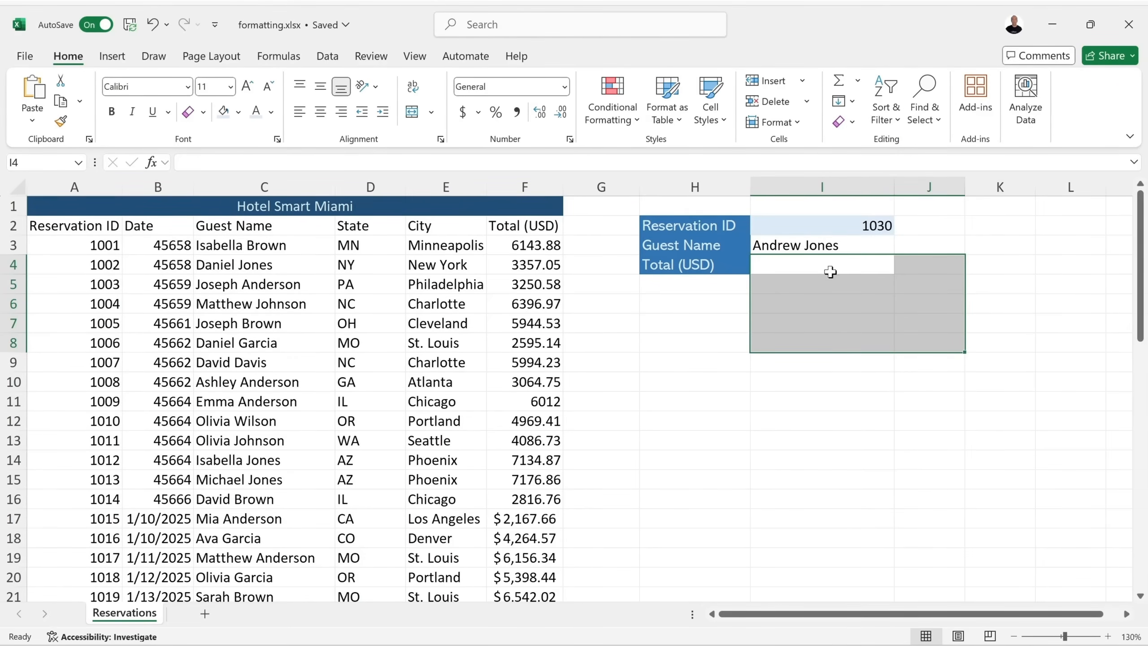
click(153, 25)
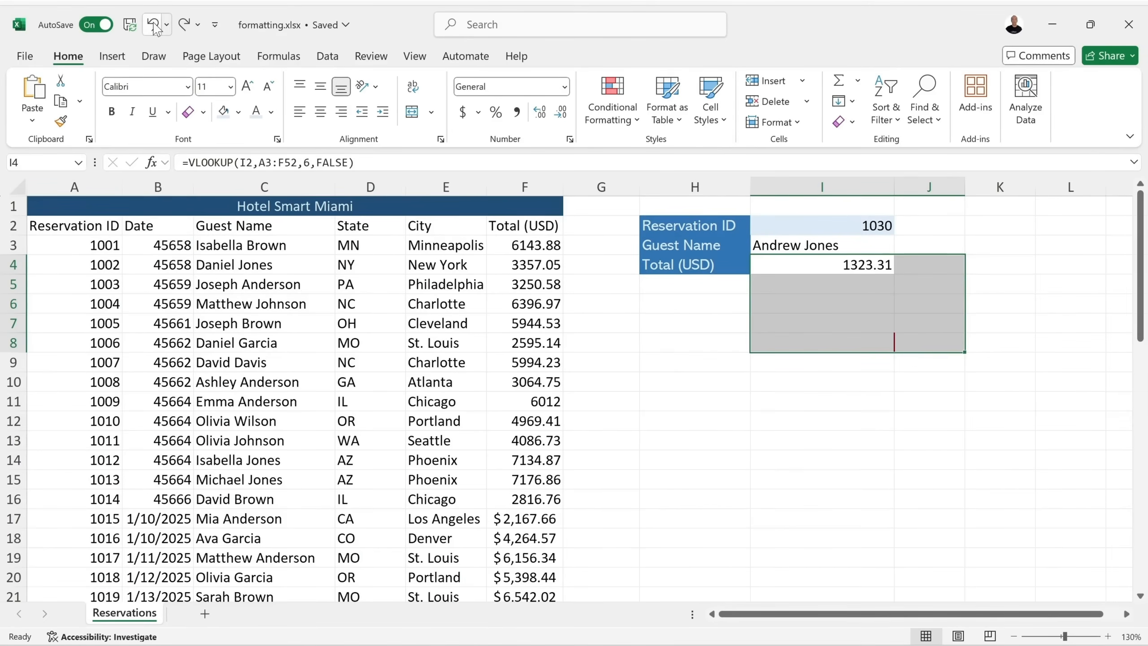
click(844, 121)
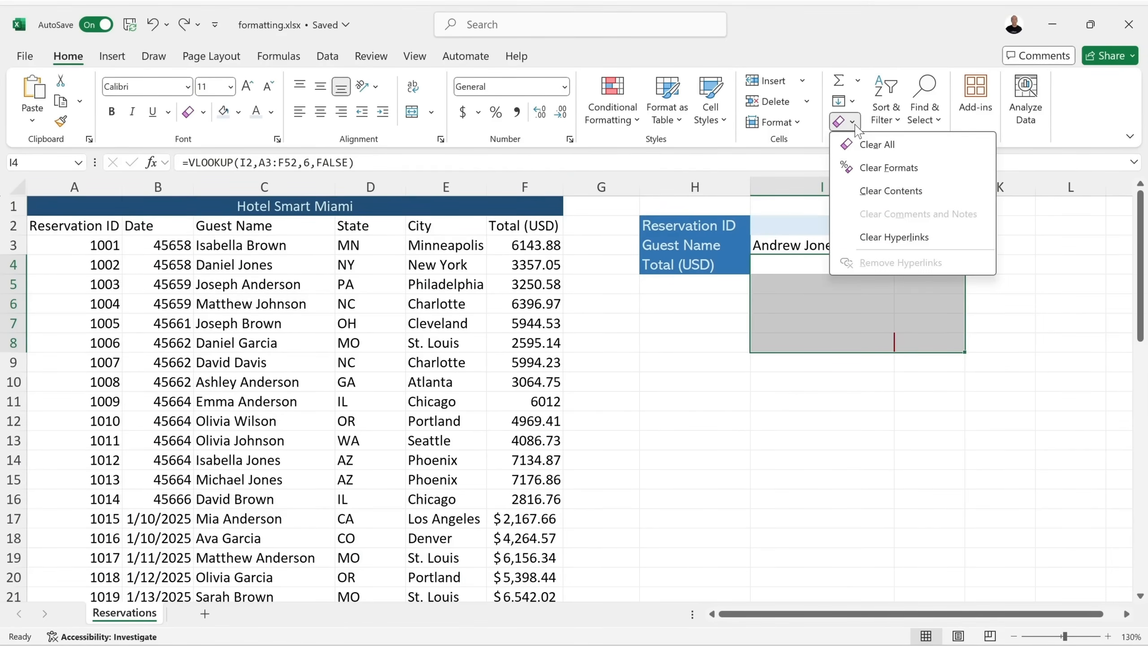
click(910, 168)
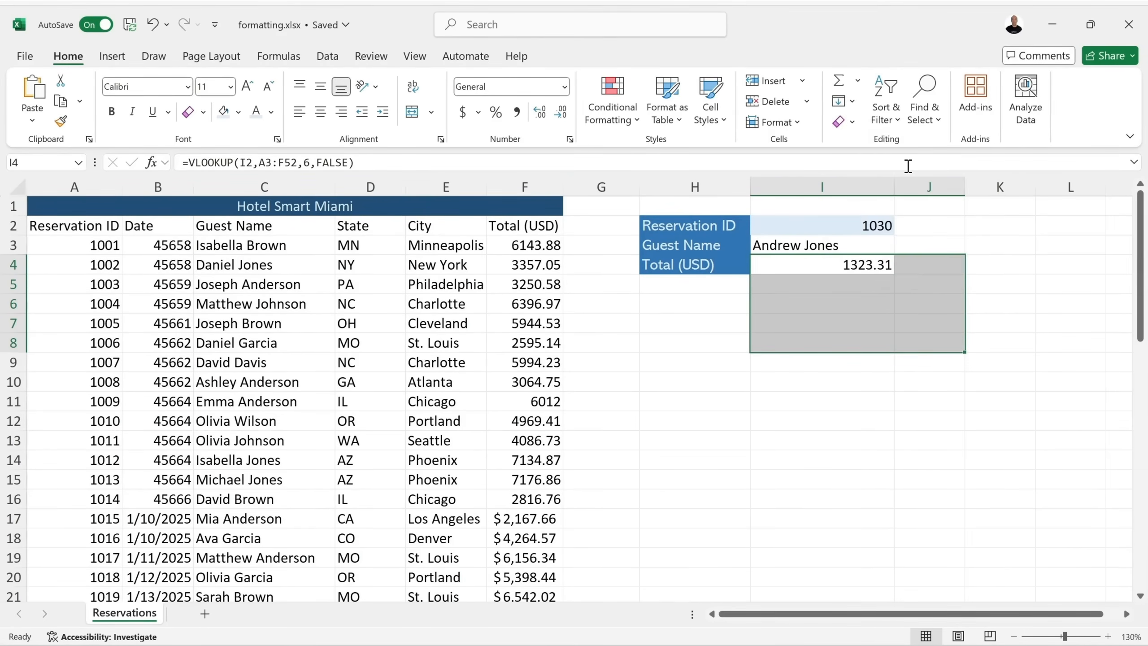
click(852, 378)
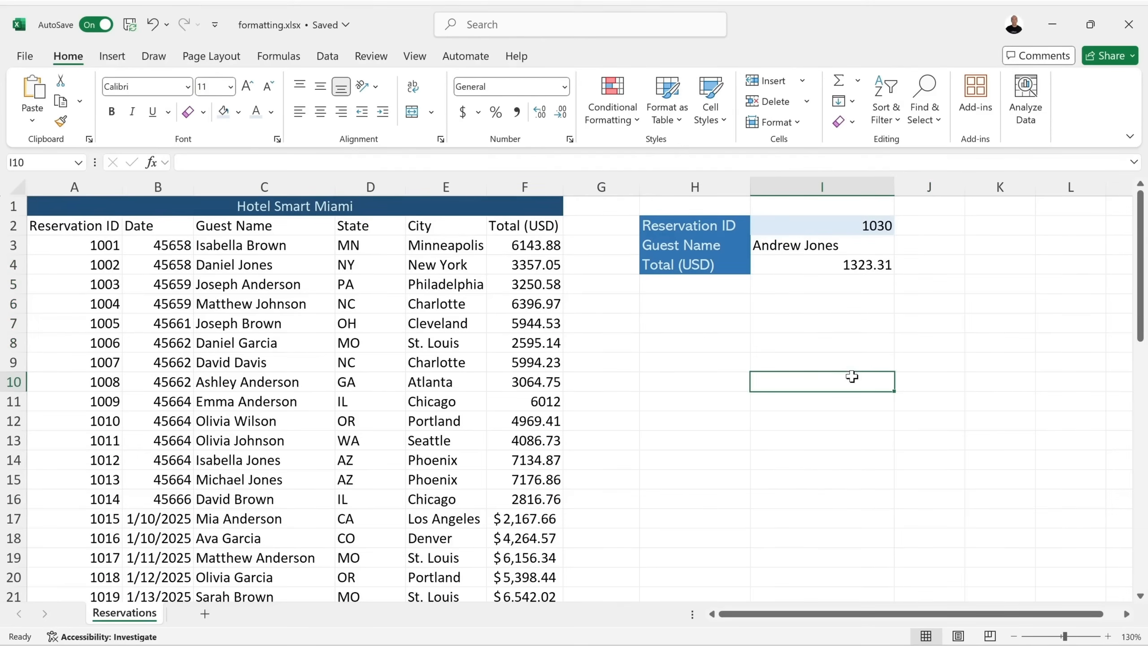
click(836, 268)
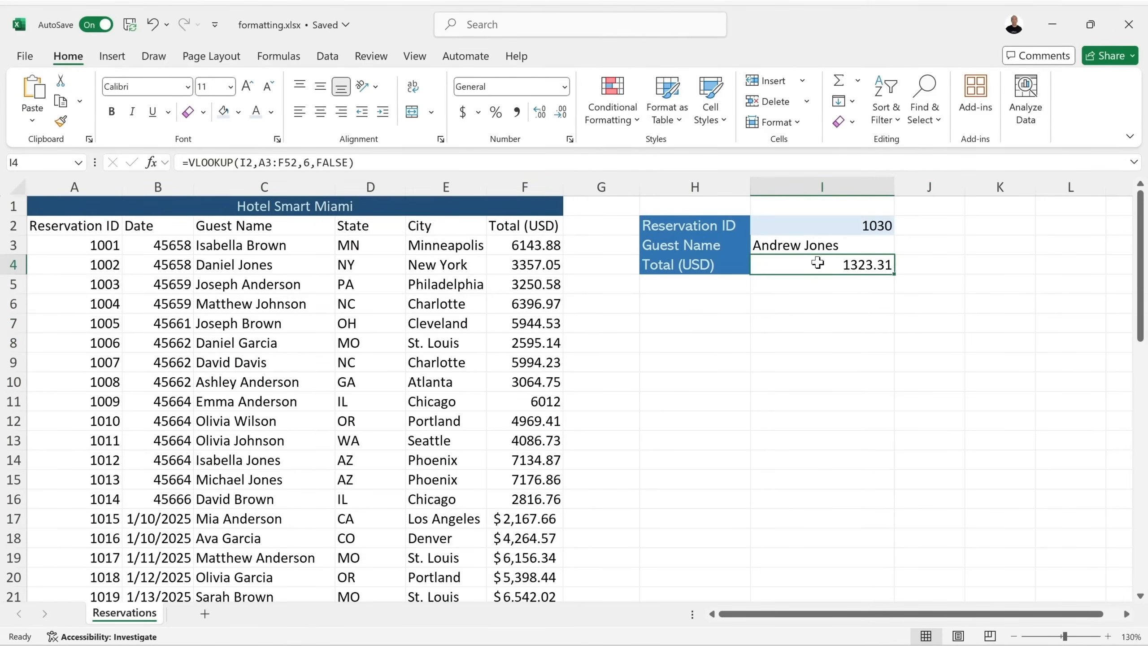
drag(817, 262, 944, 344)
click(203, 111)
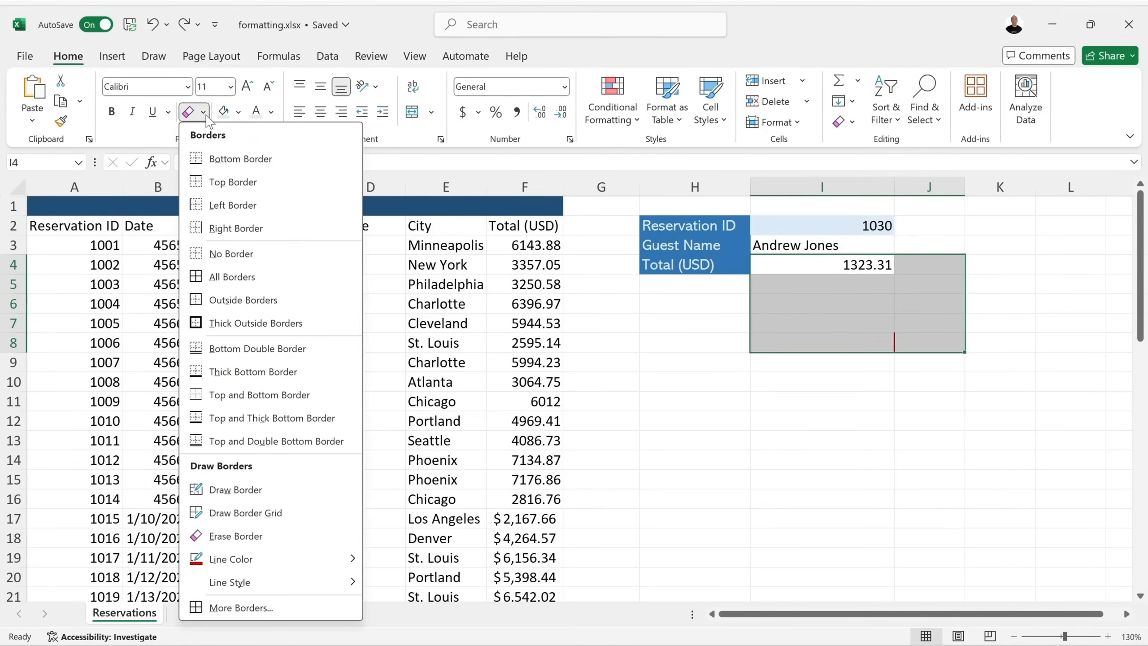
click(230, 254)
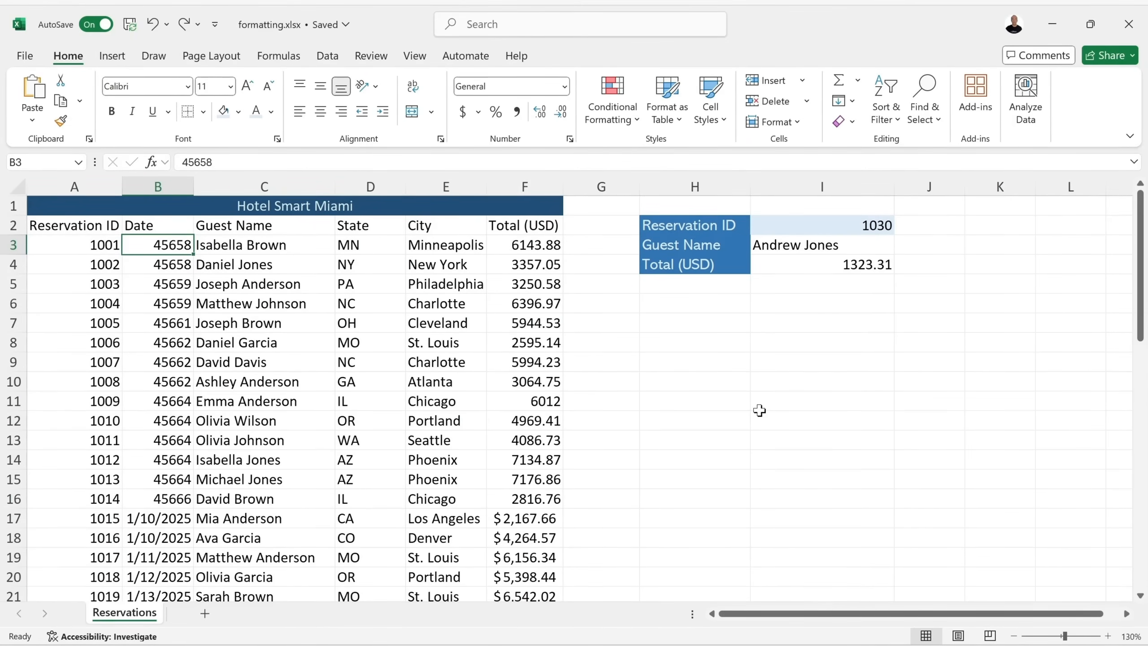
Format the I4 total as Currency via Format Cells, showing $1,323.31, after trying Accounting.
click(858, 264)
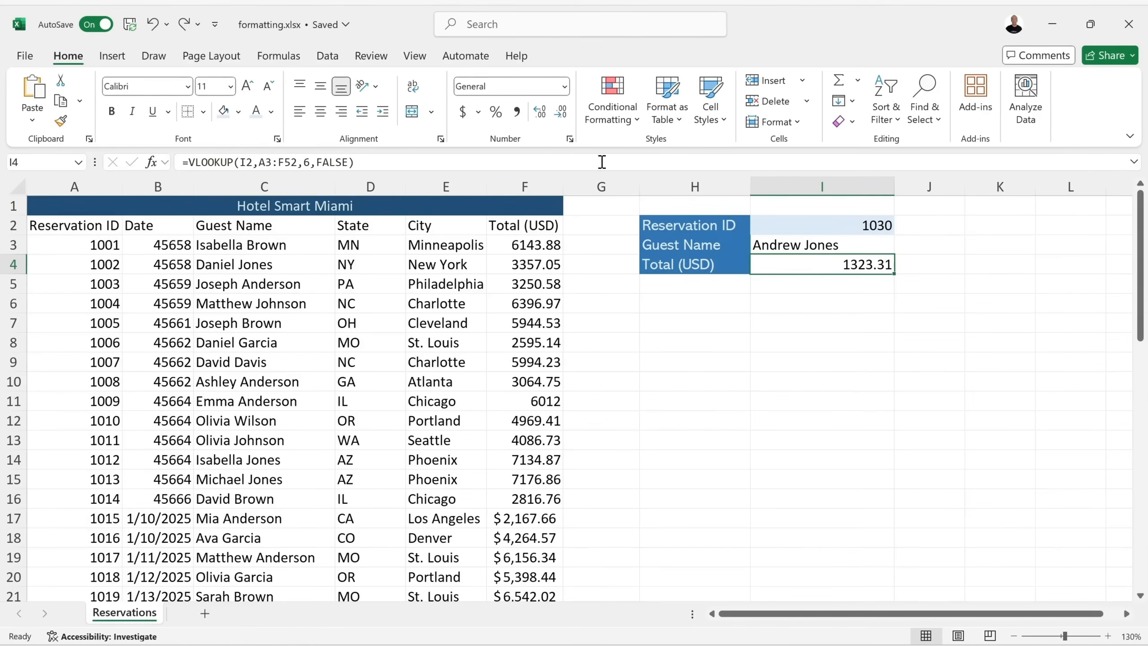
click(463, 113)
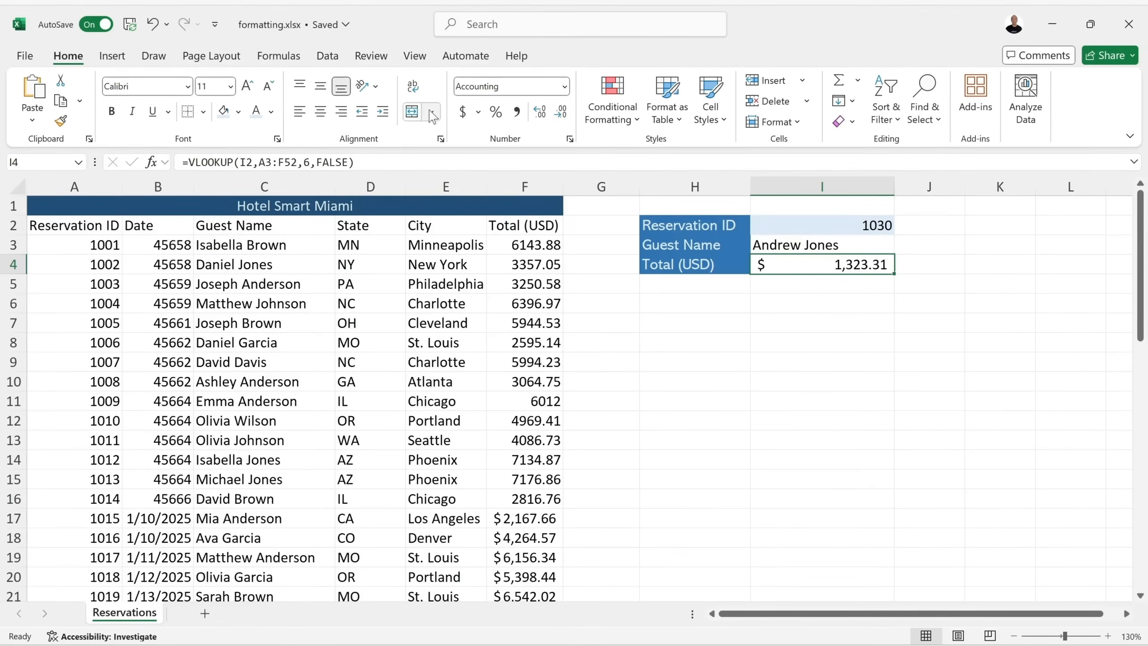
click(477, 113)
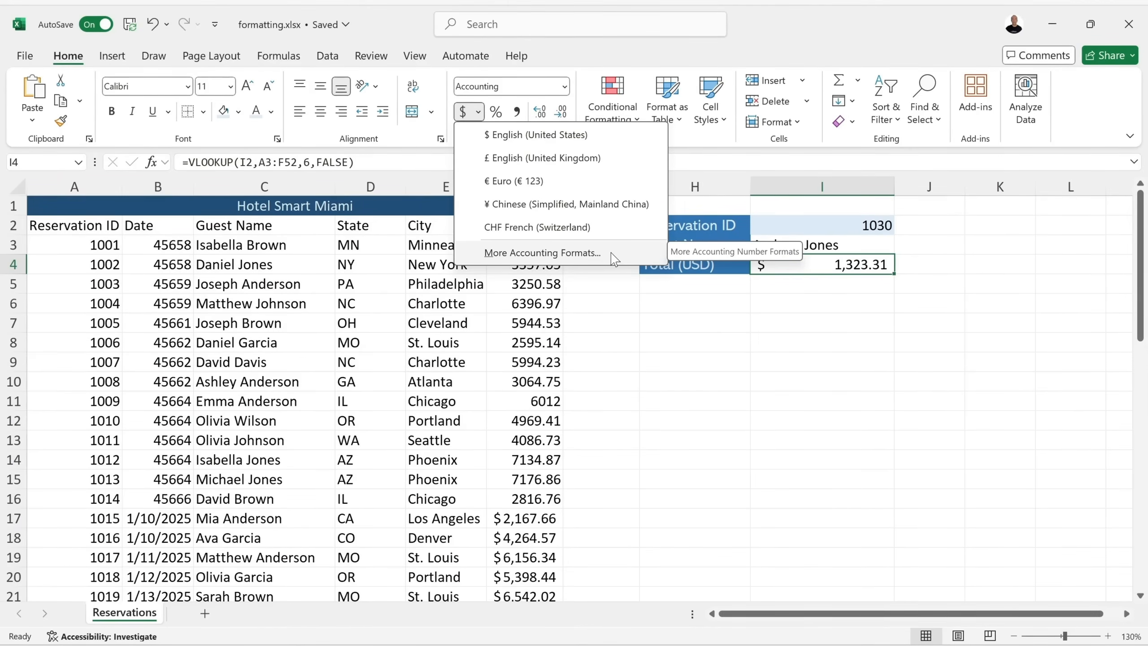
click(562, 139)
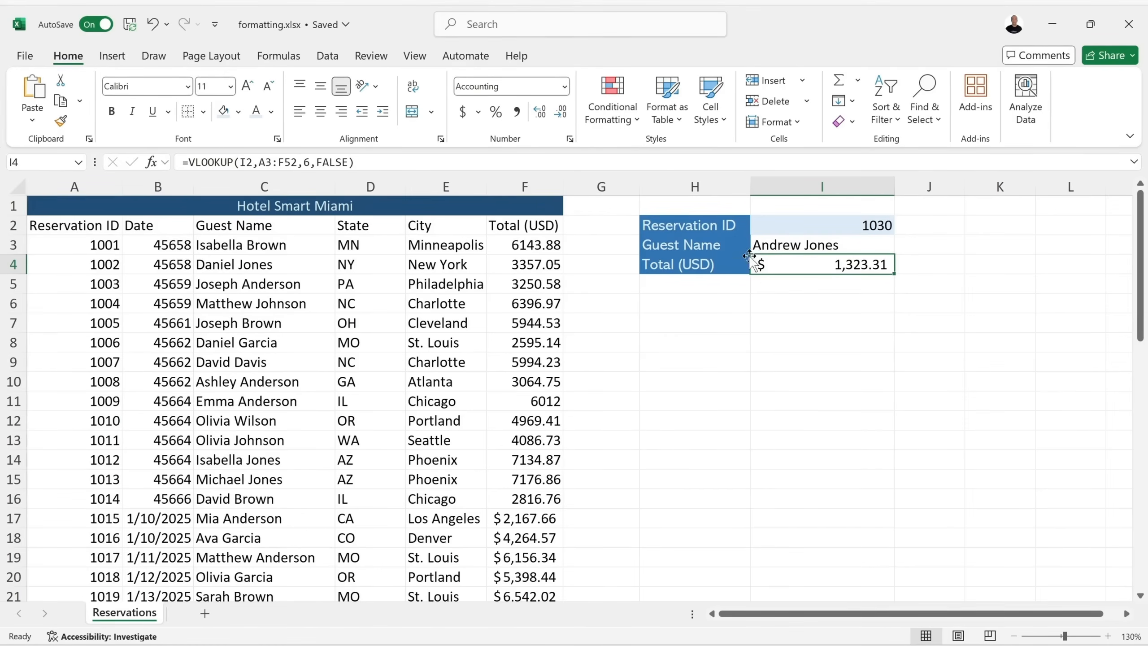
click(569, 139)
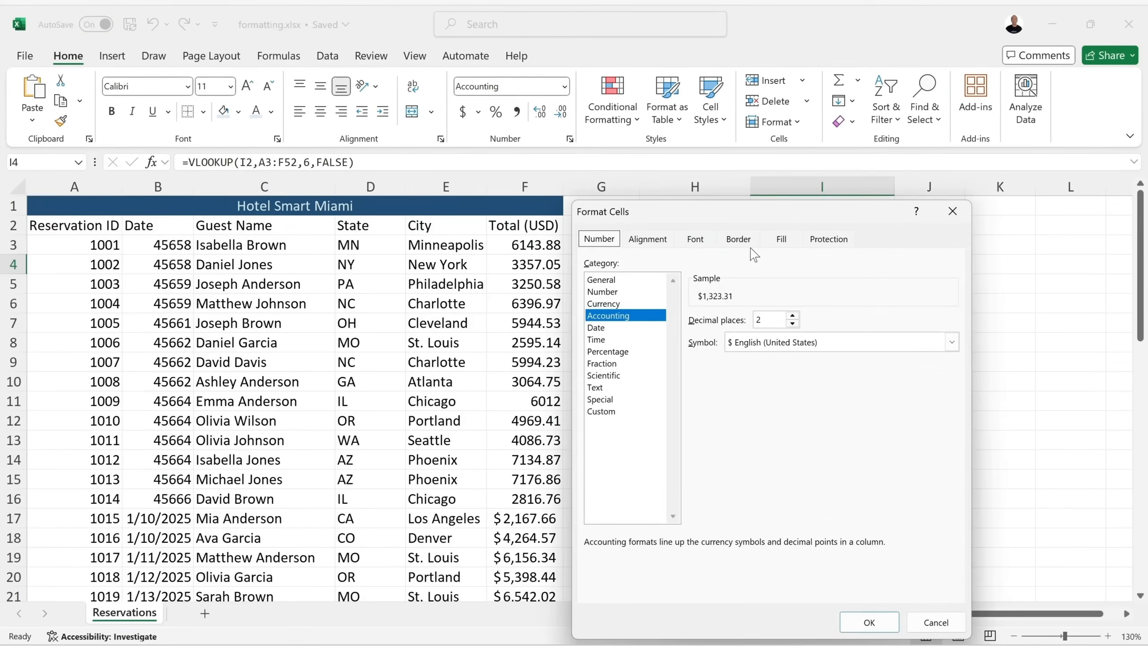
drag(761, 218, 520, 196)
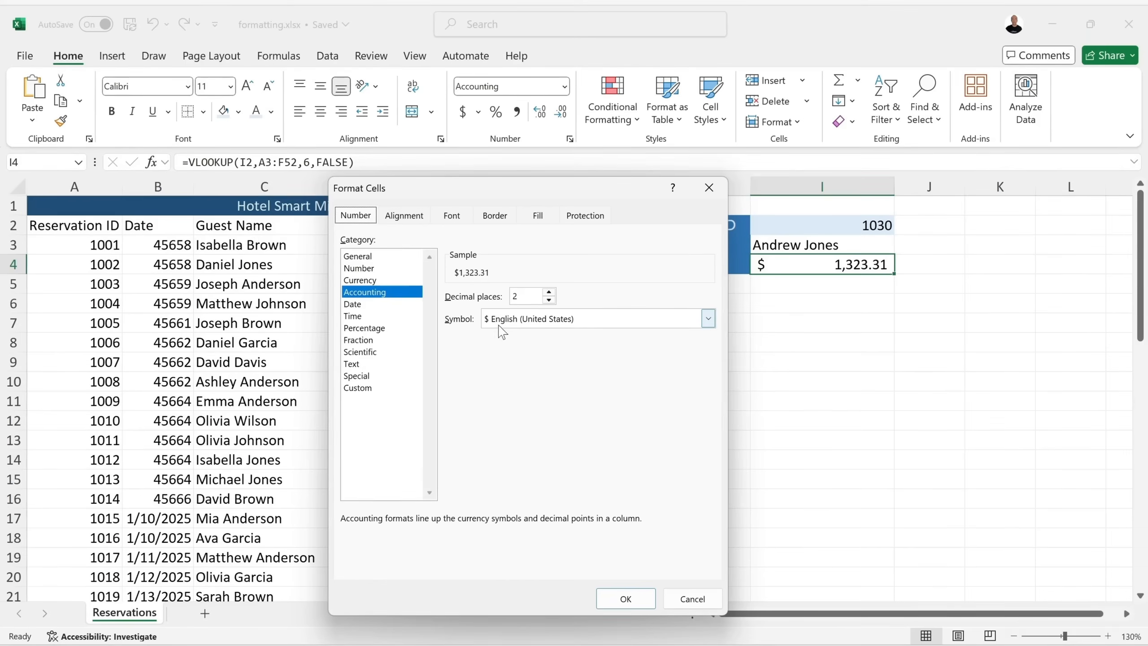
click(368, 281)
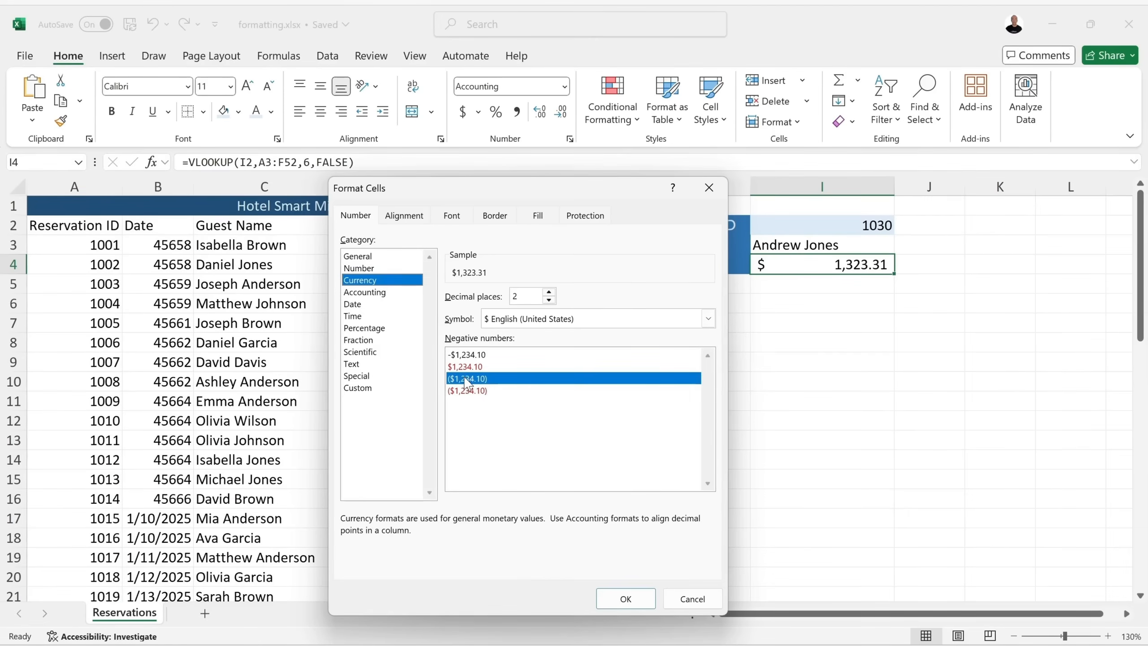
click(624, 599)
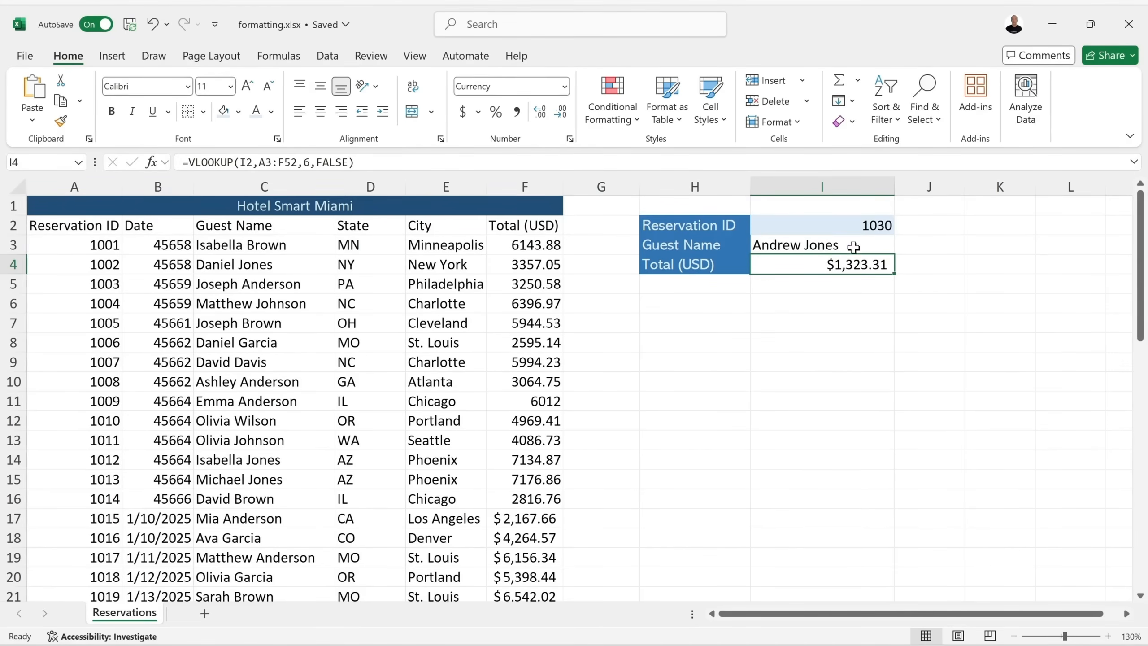
click(865, 226)
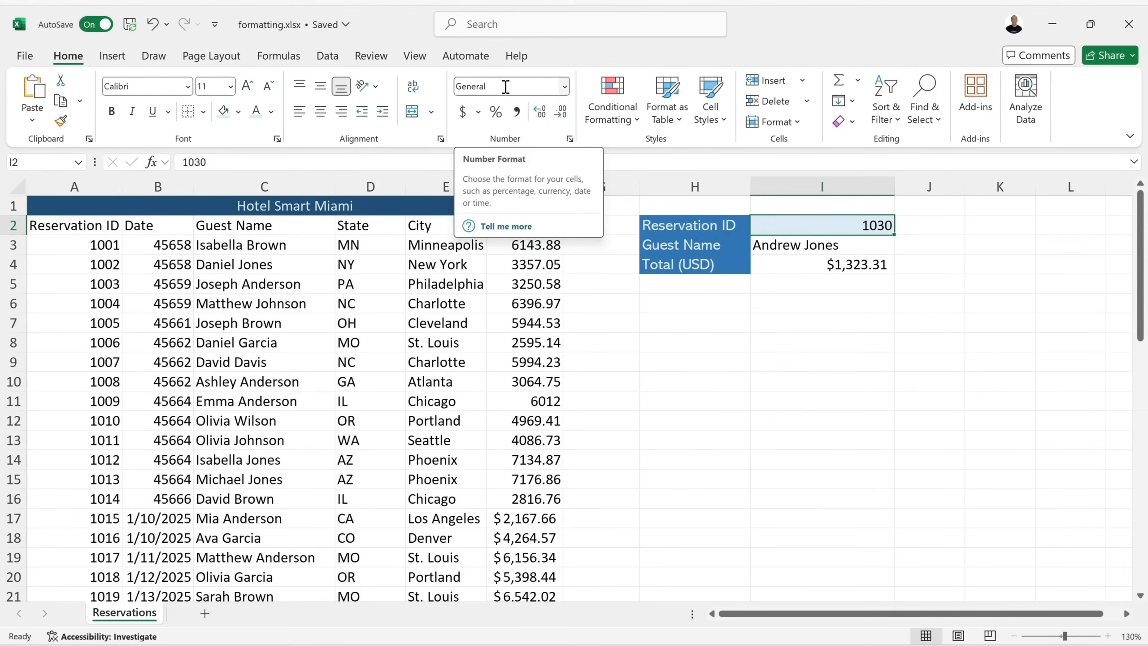
click(564, 87)
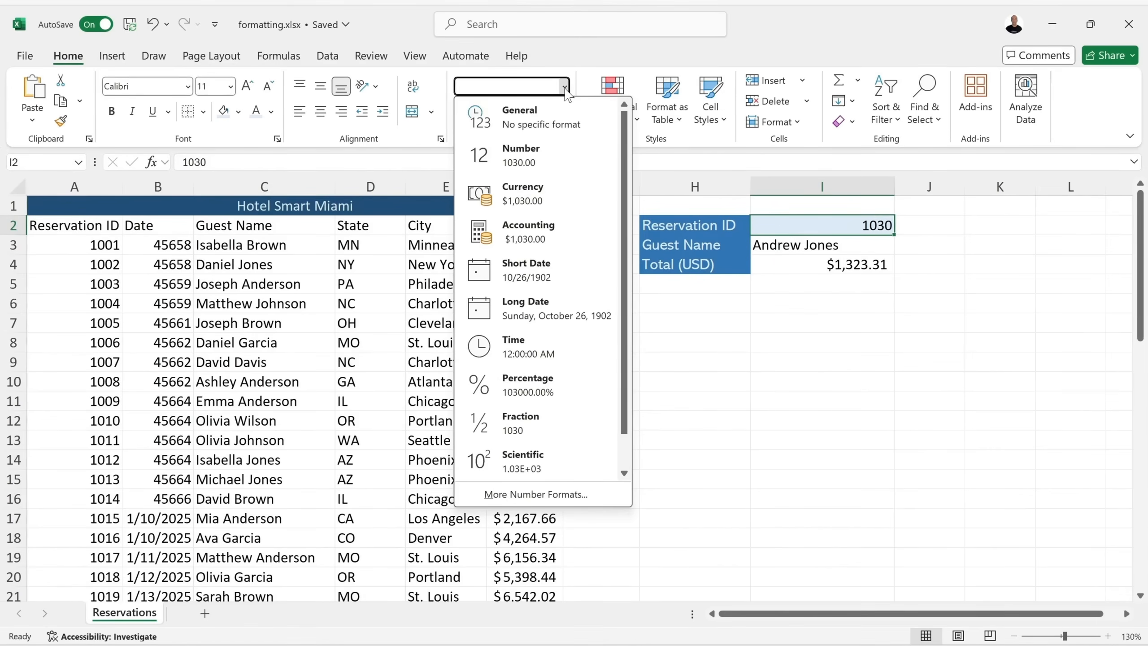
click(542, 155)
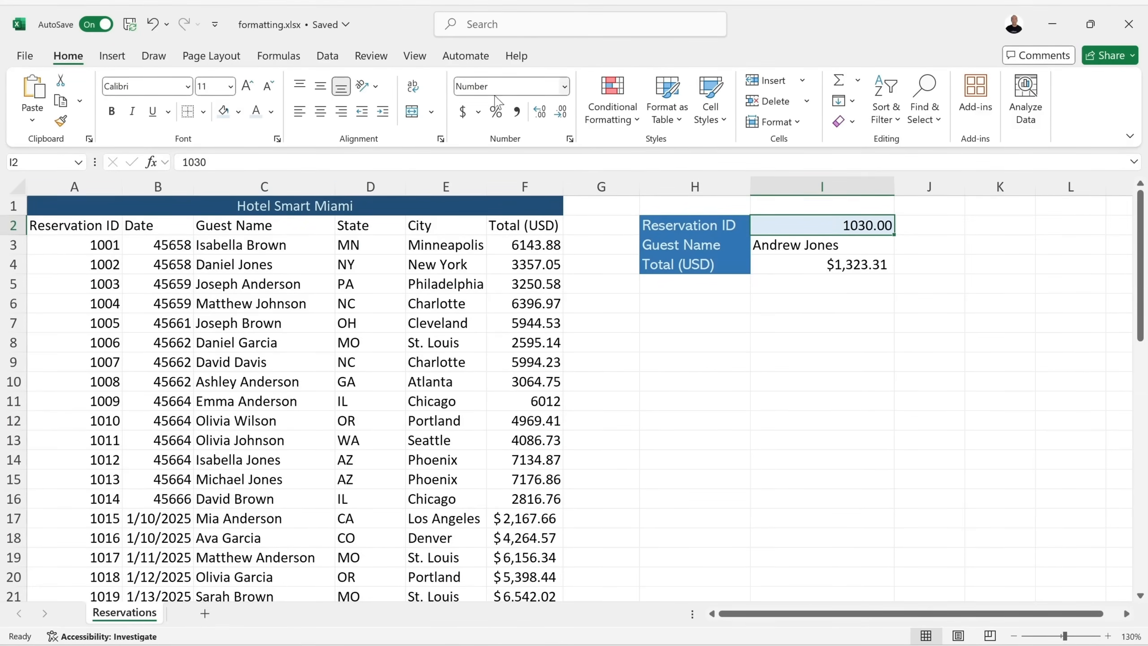
click(153, 24)
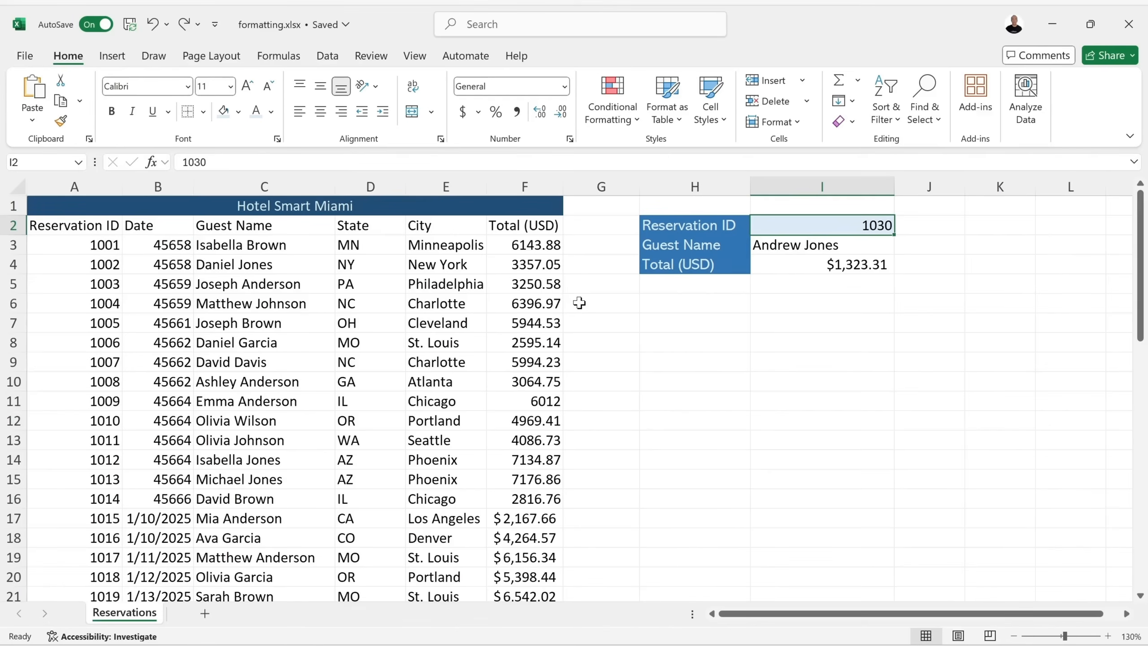
Apply Accounting format to the Total (USD) amounts in F3:F52, e.g. $6,143.88.
drag(518, 246, 528, 552)
scroll(541, 253, up, 11)
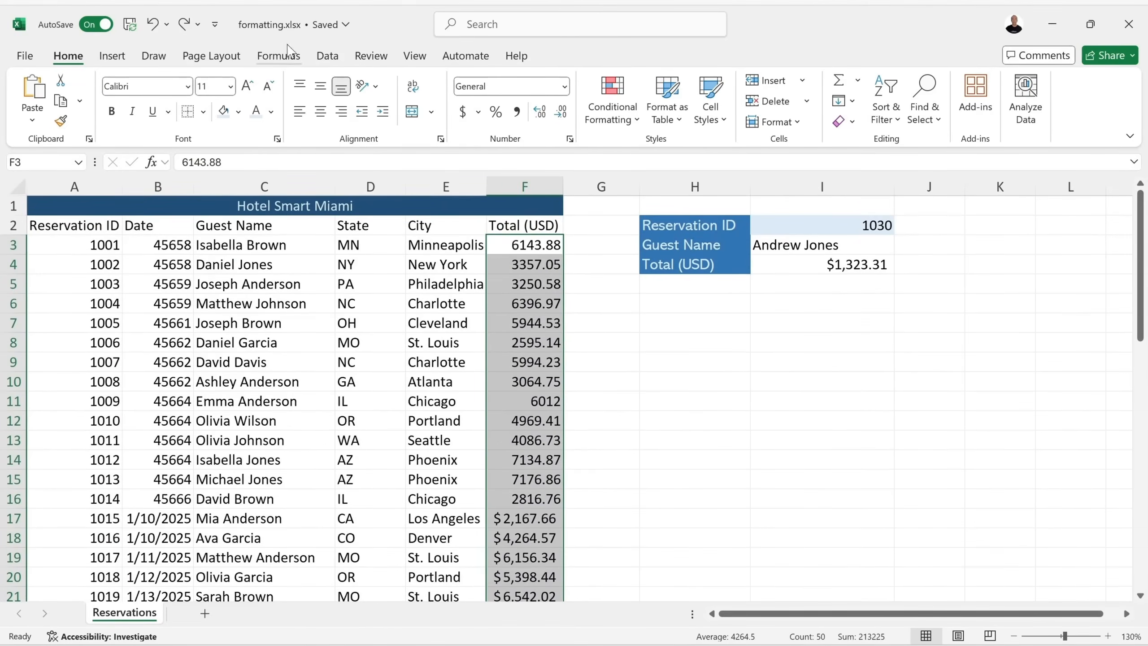
click(462, 111)
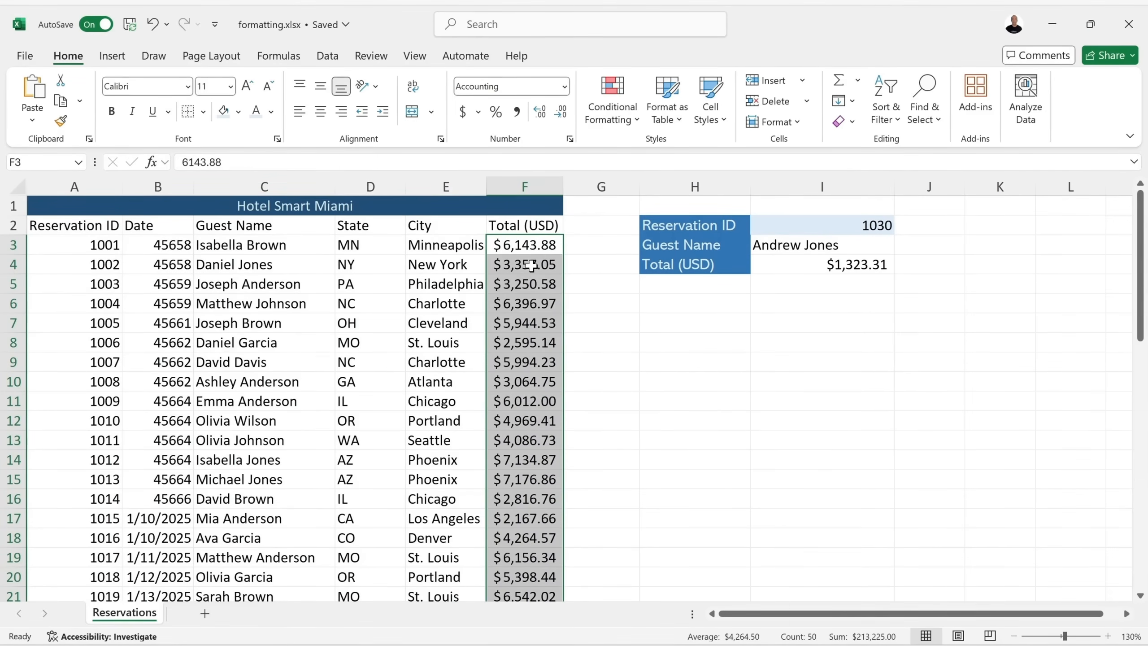
click(589, 329)
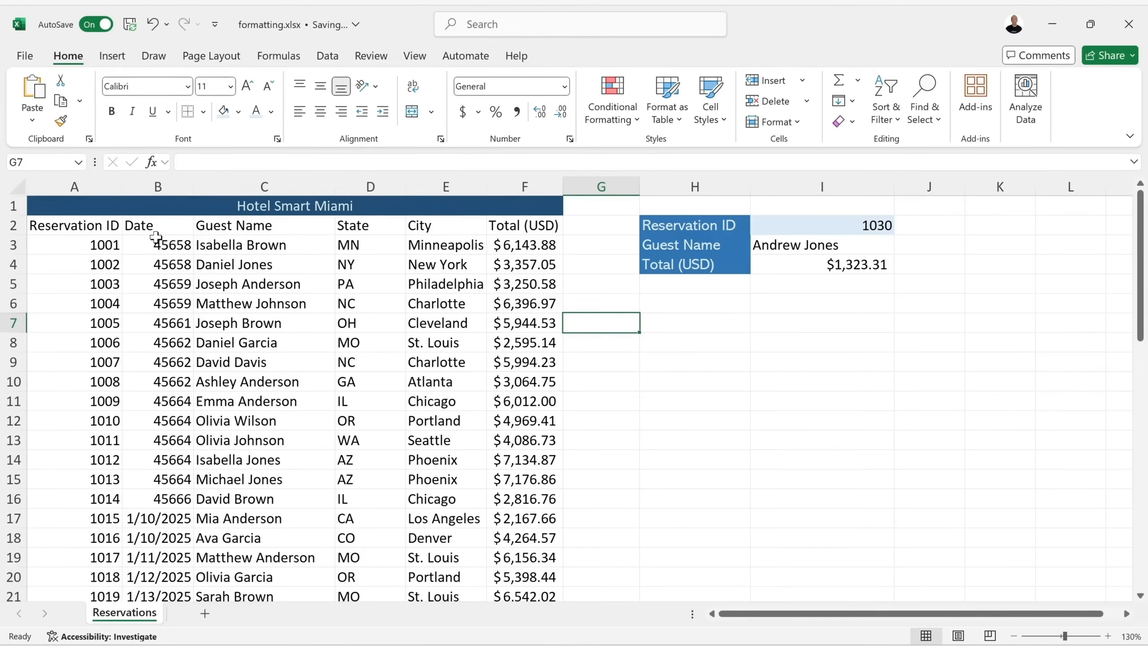
click(162, 245)
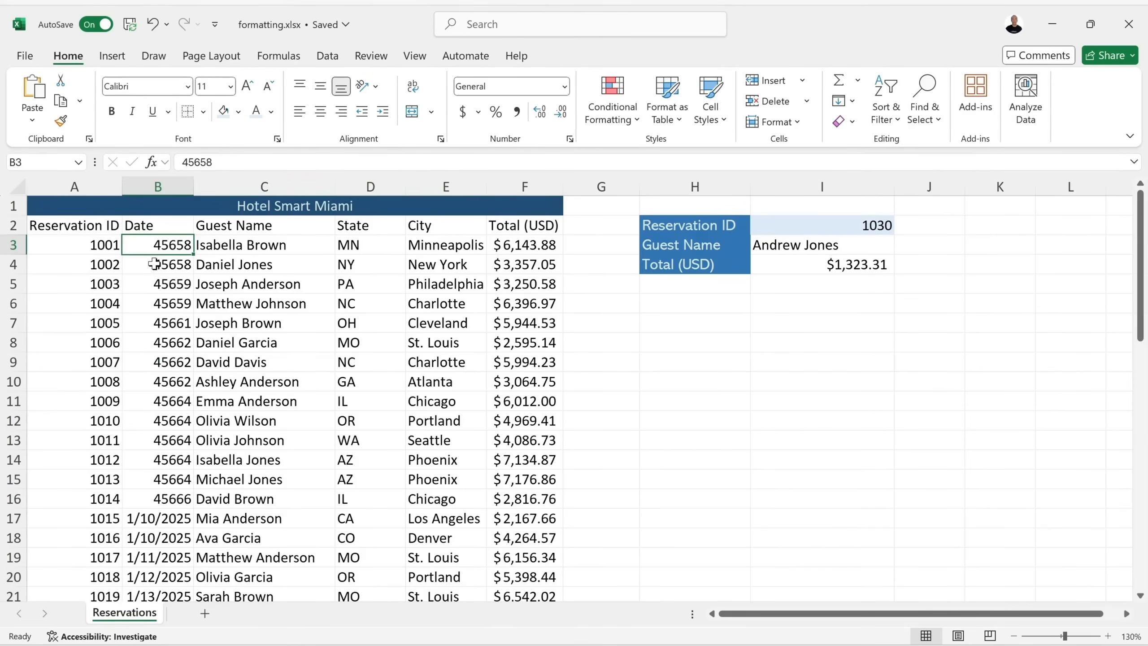
Format the dates in B3:B52 as Short Date like 1/1/2025, after trying Long Date.
drag(156, 247, 169, 550)
scroll(190, 543, up, 11)
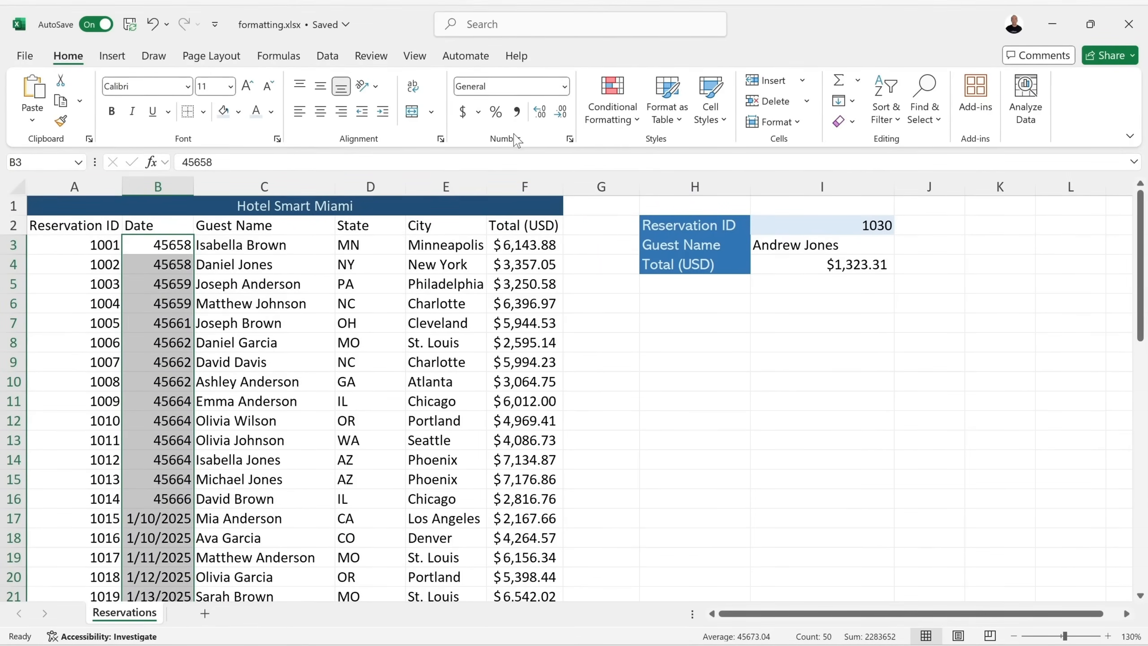
click(566, 91)
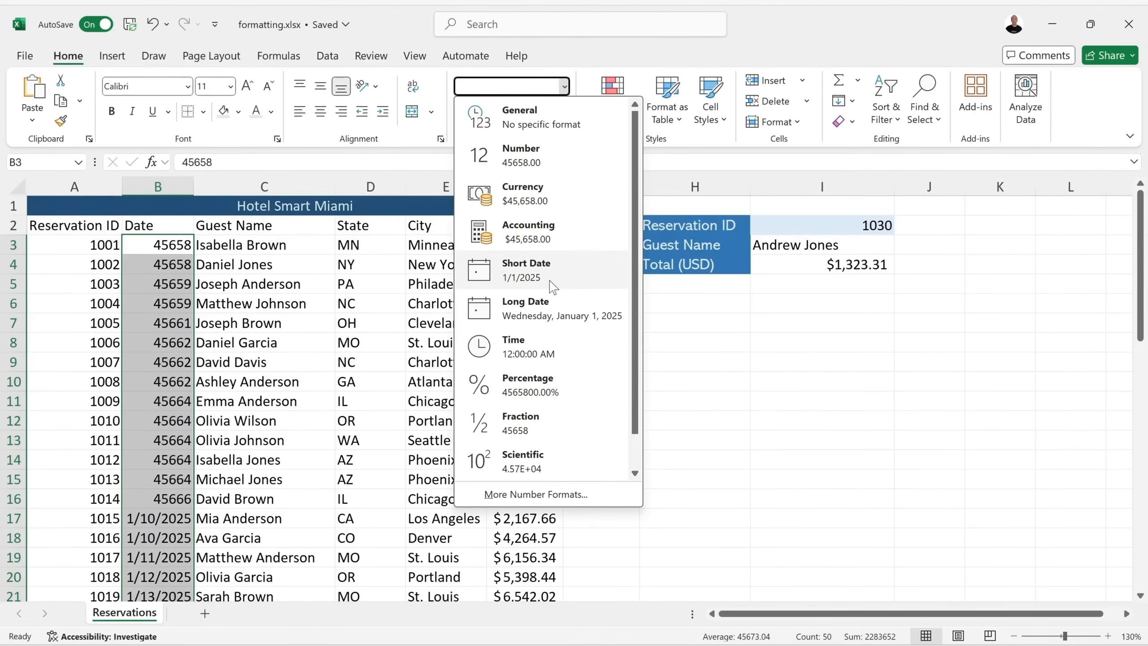
click(535, 313)
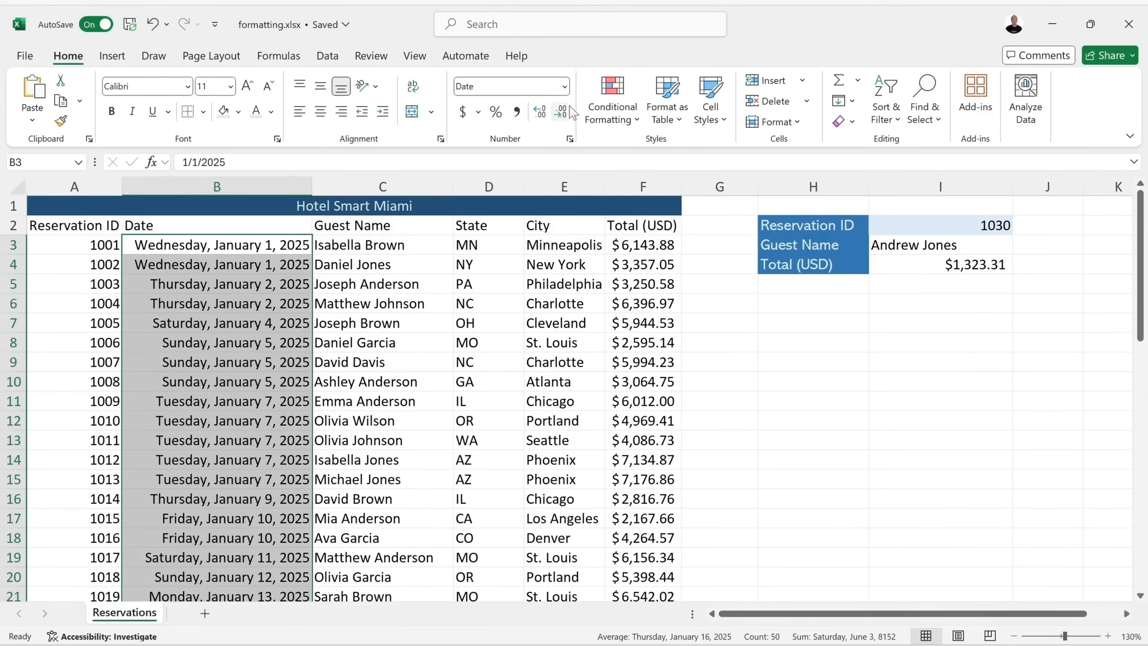
click(565, 86)
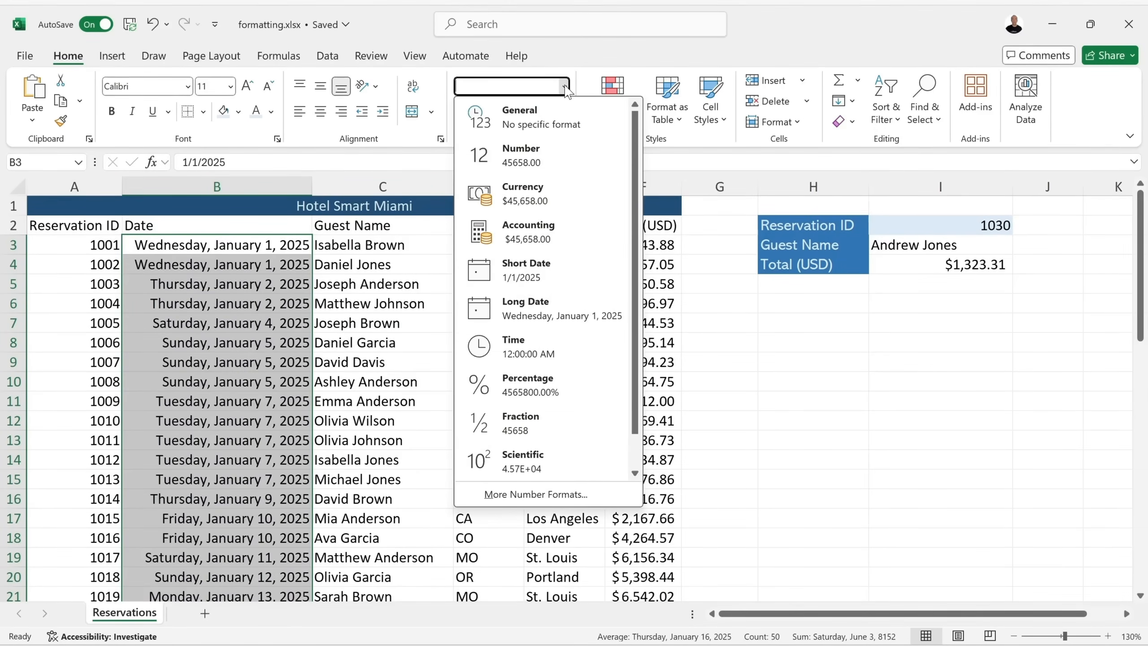
click(538, 276)
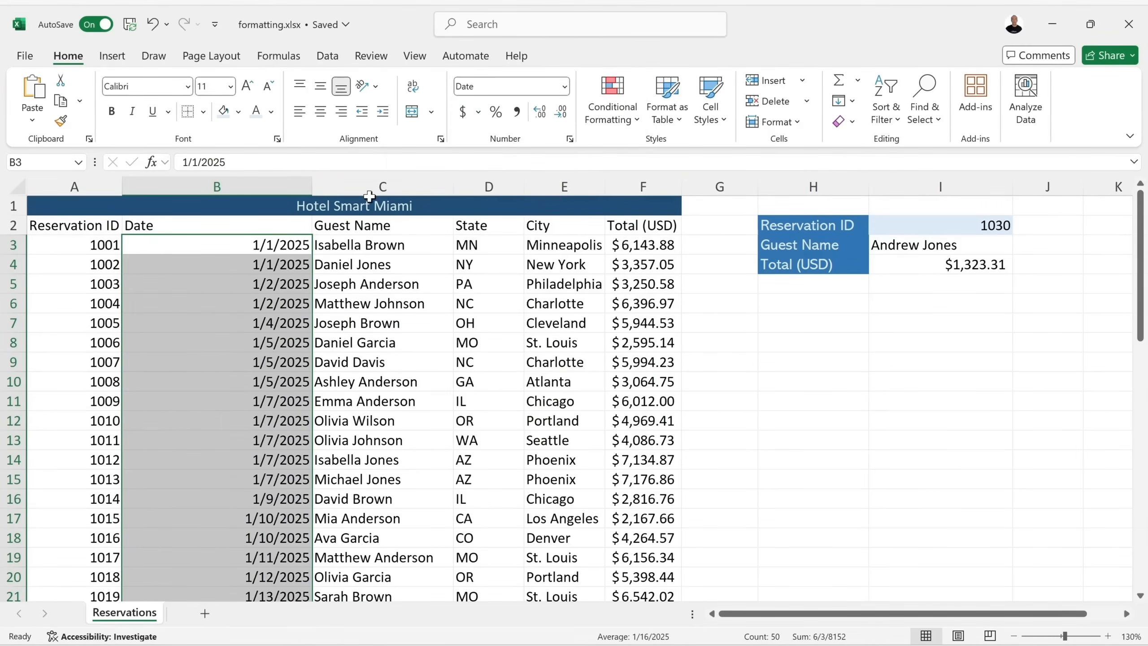
click(565, 87)
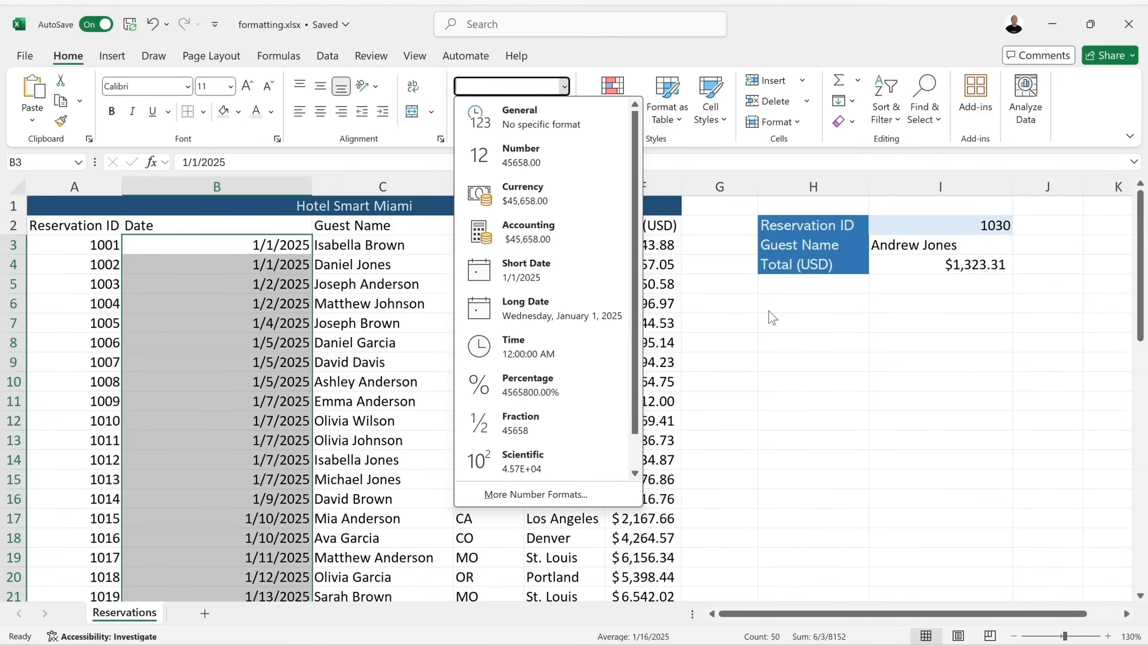
click(811, 322)
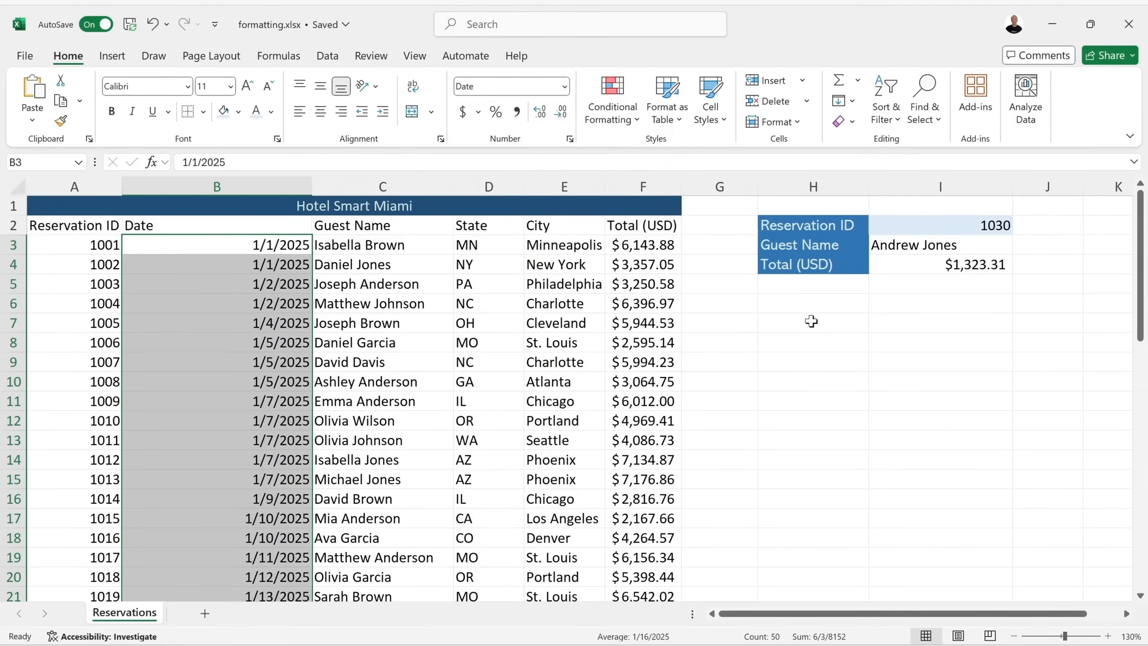
click(732, 323)
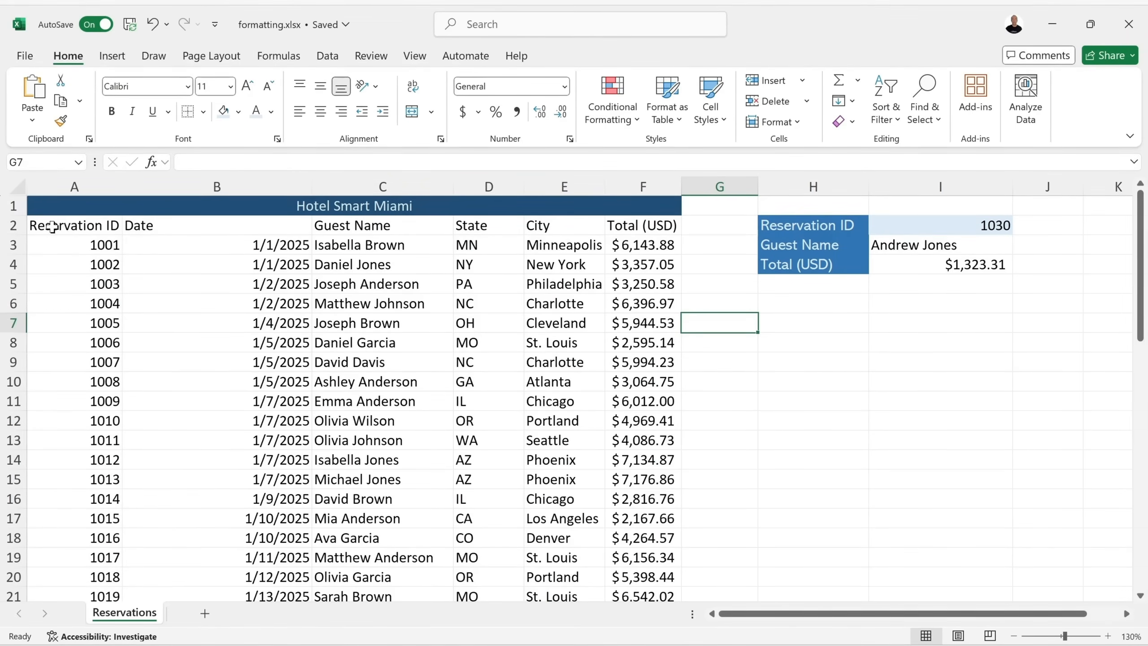
Copy the Total (USD) label's blue fill and white text onto header row A2:F2 with Format Painter.
drag(69, 224, 634, 226)
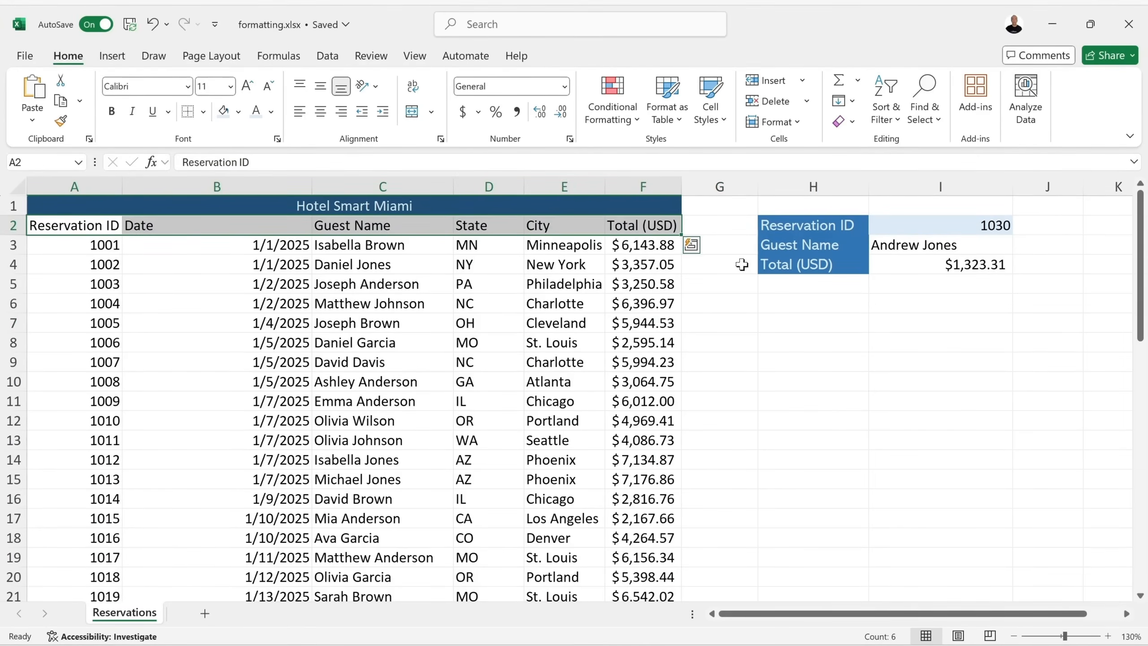
click(848, 259)
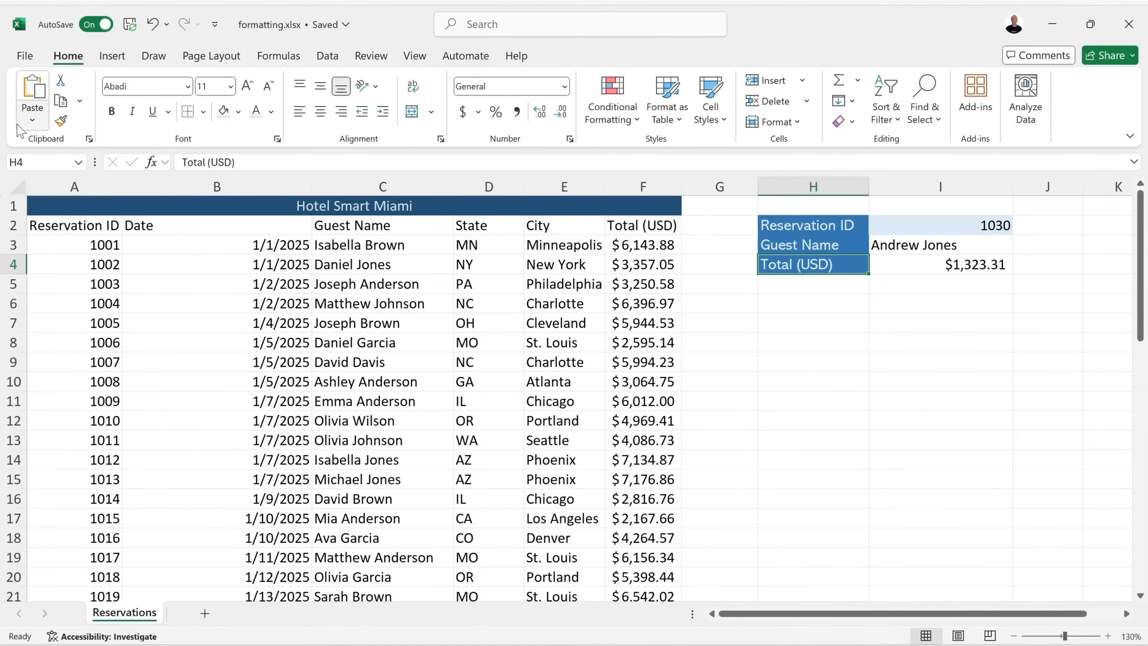
click(63, 123)
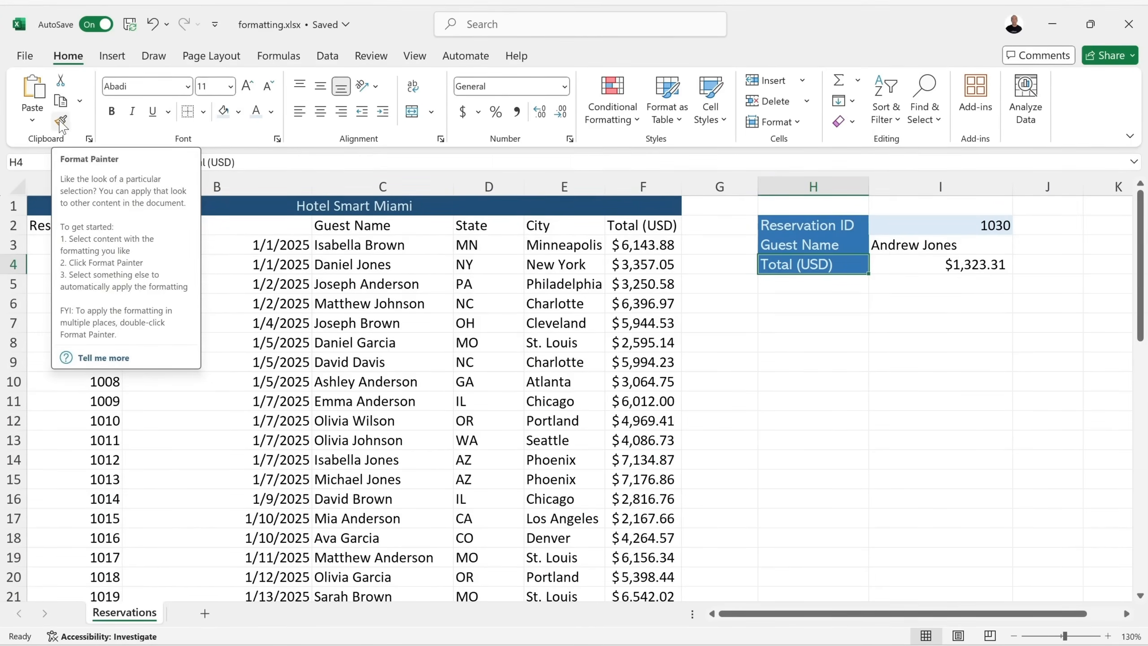
click(63, 123)
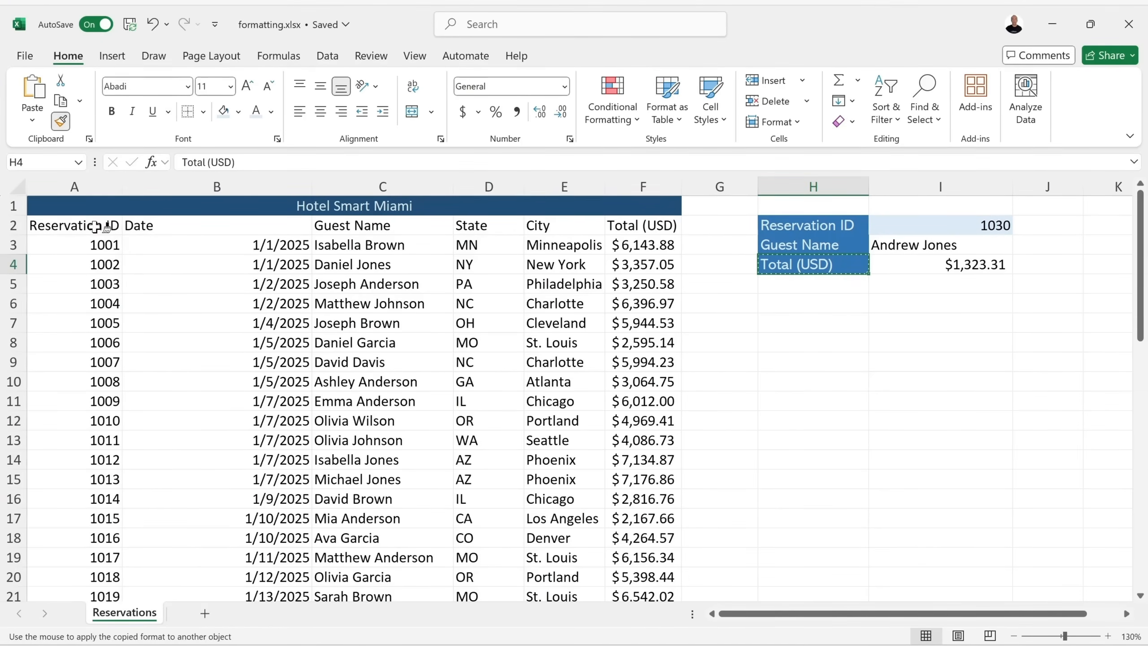
drag(56, 226, 629, 229)
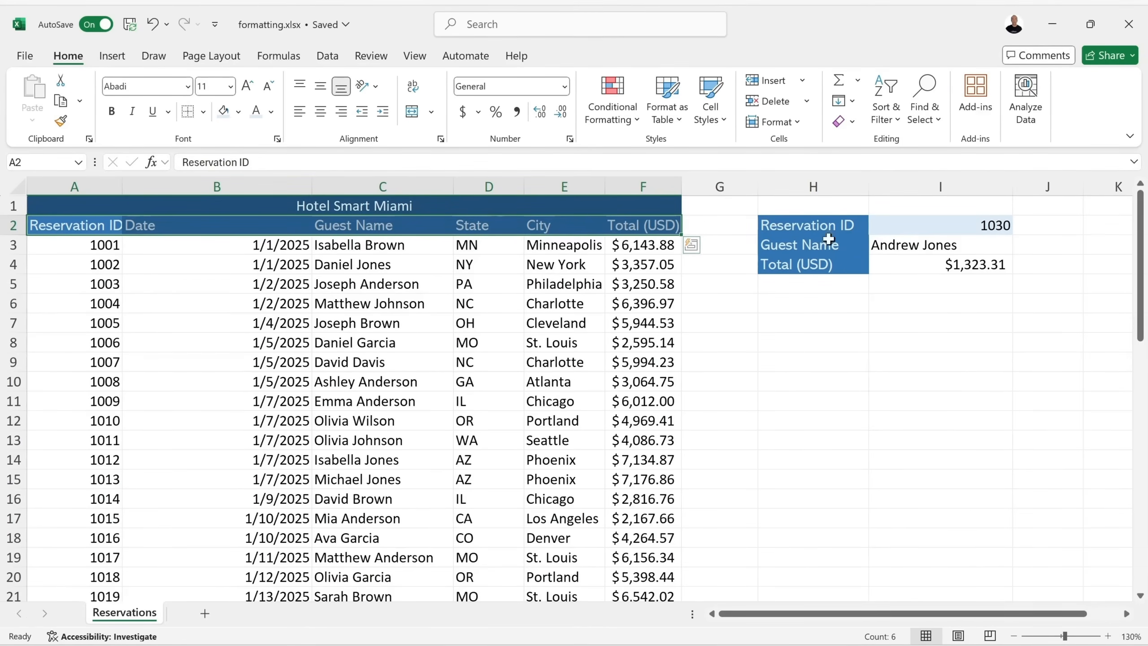
click(770, 287)
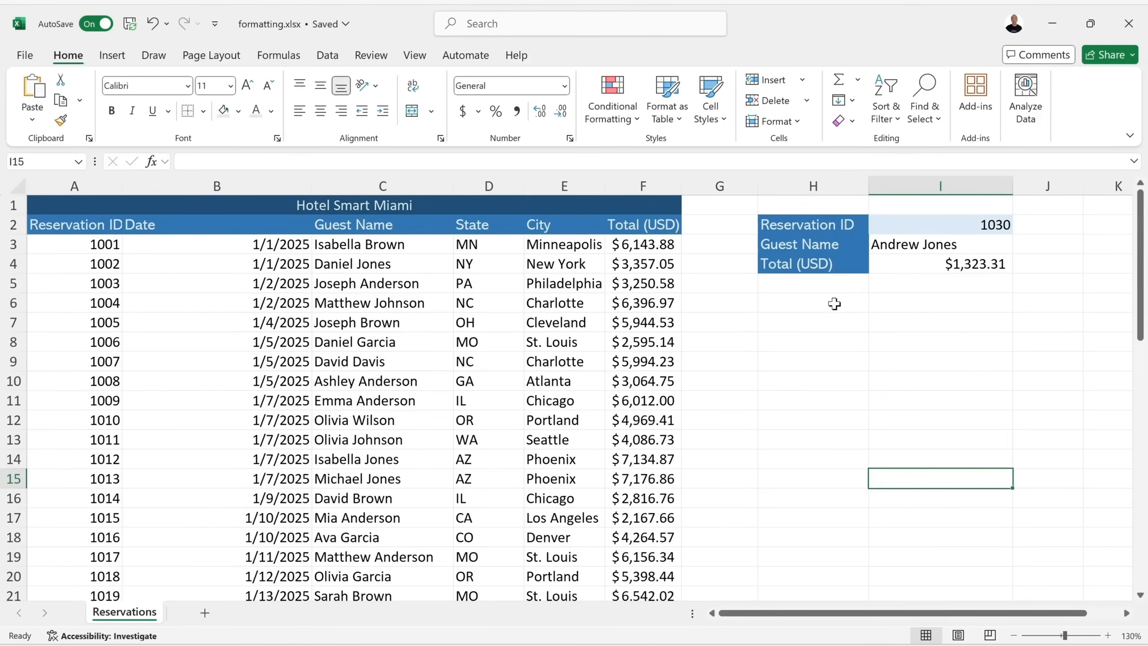
click(825, 315)
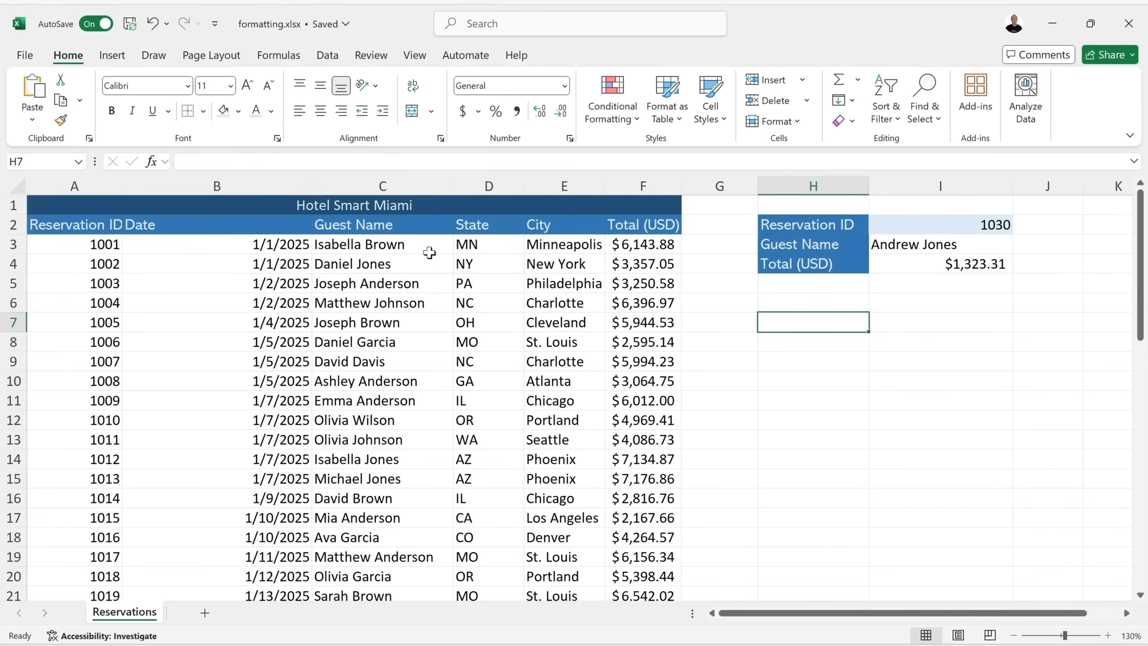
click(168, 205)
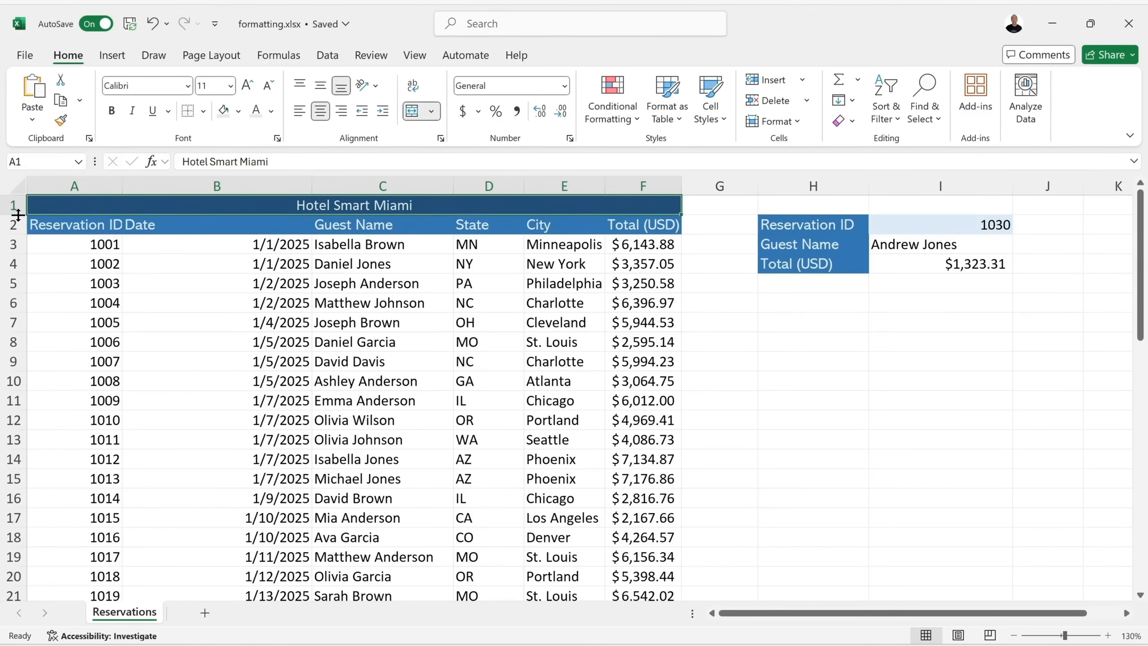
Raise row 1's height to 26.30 points for the Hotel Smart Miami title bar.
drag(18, 214, 18, 215)
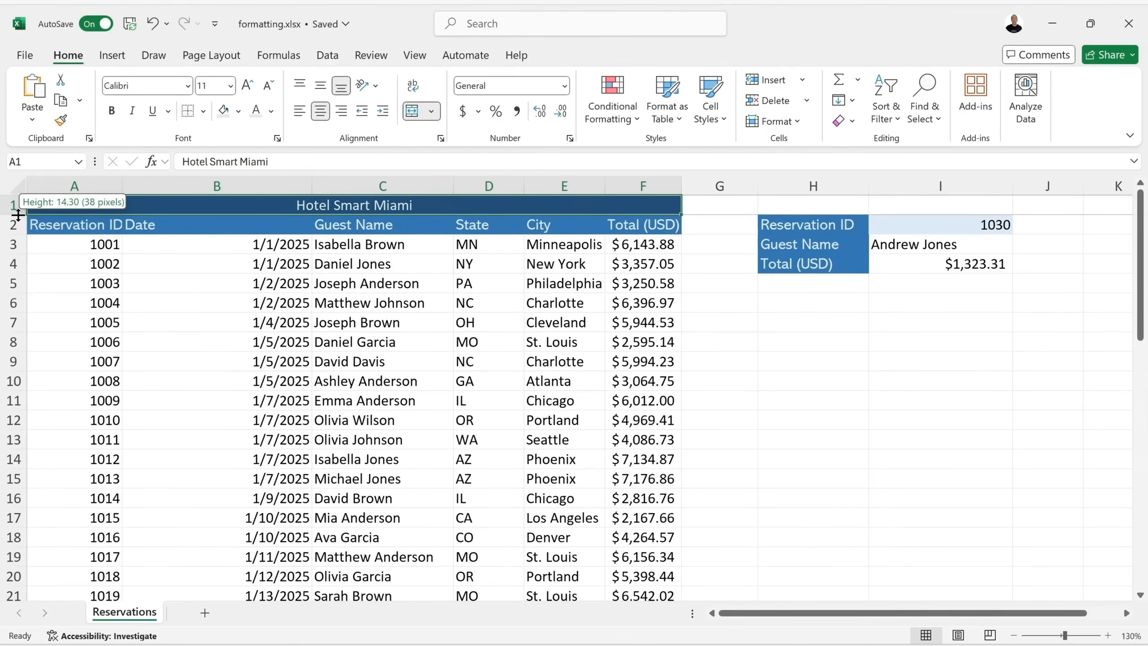
drag(18, 215, 18, 227)
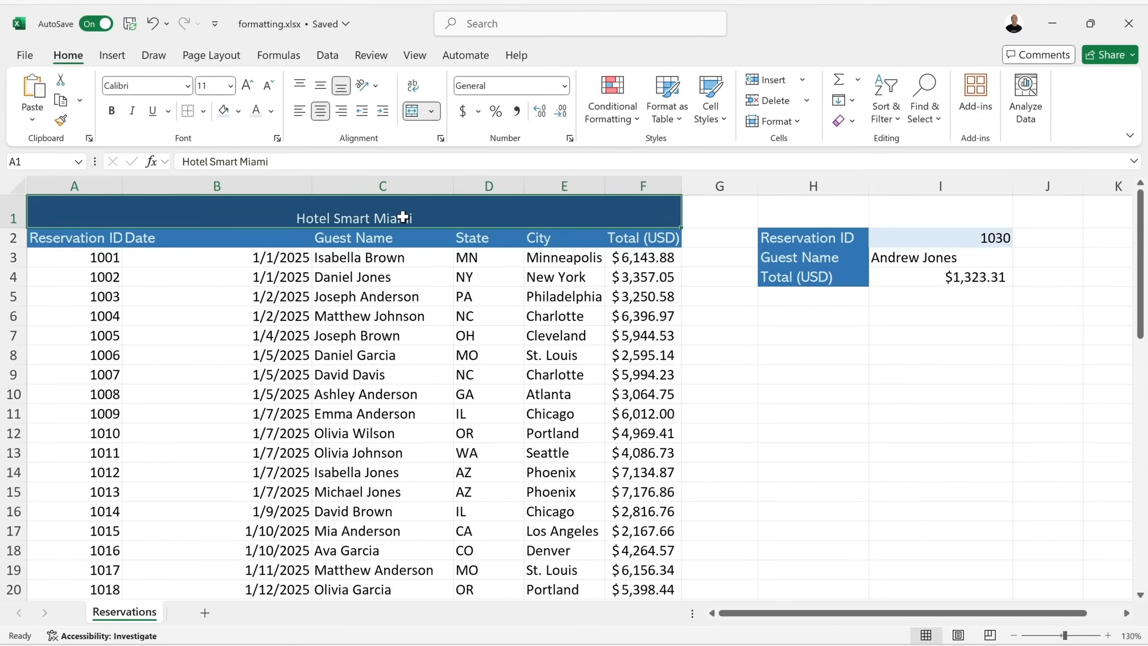
mouse_move(15, 226)
mouse_down()
mouse_move(15, 205)
mouse_move(3, 229)
mouse_up()
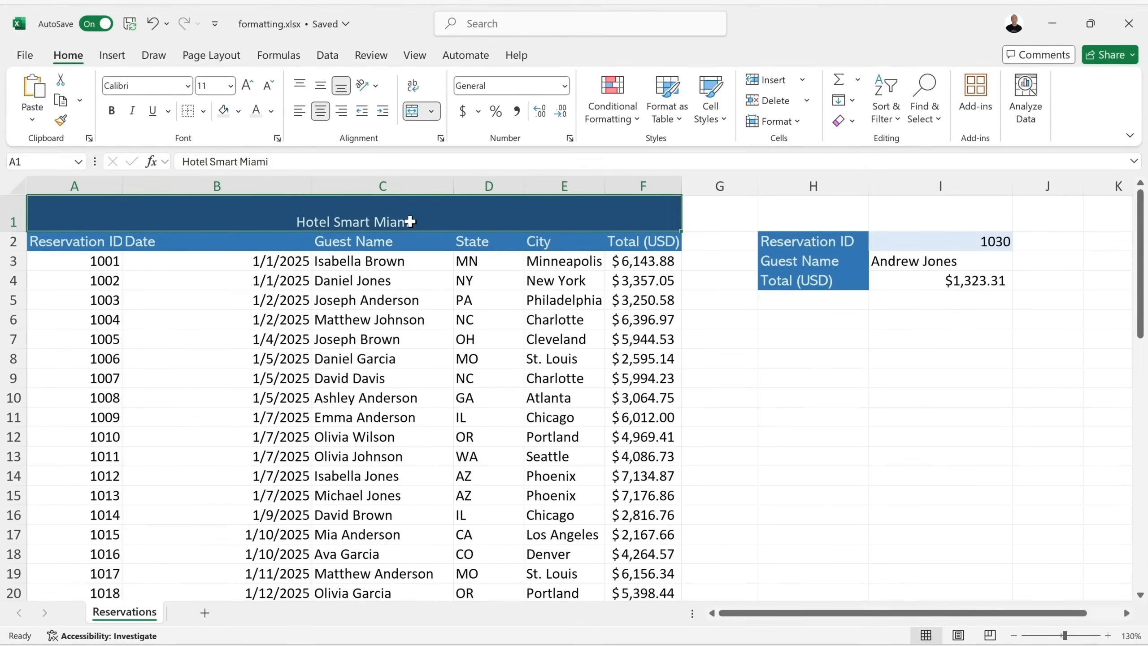
Set the Hotel Smart Miami title to 18pt Abadi and middle-align it vertically.
click(231, 86)
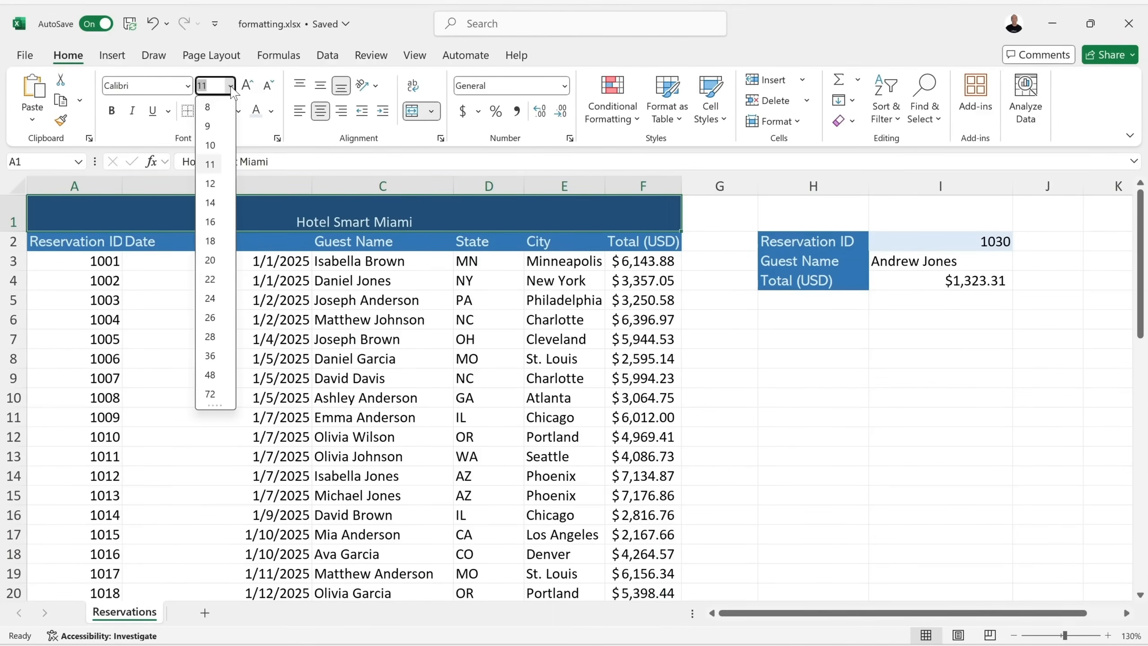
click(210, 241)
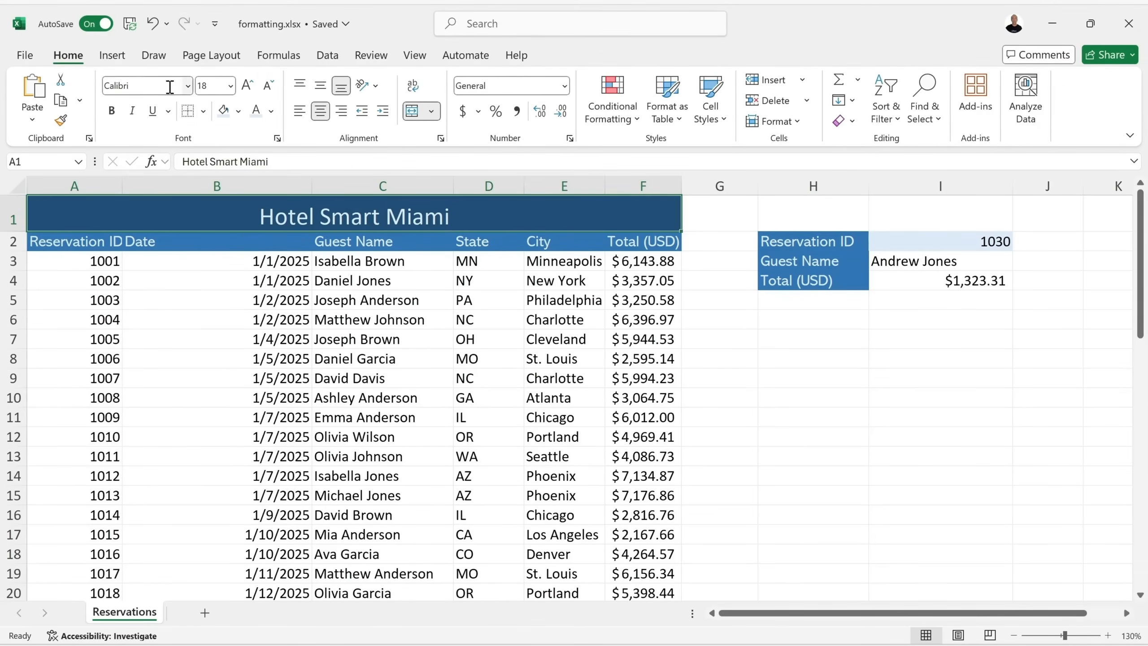
click(187, 85)
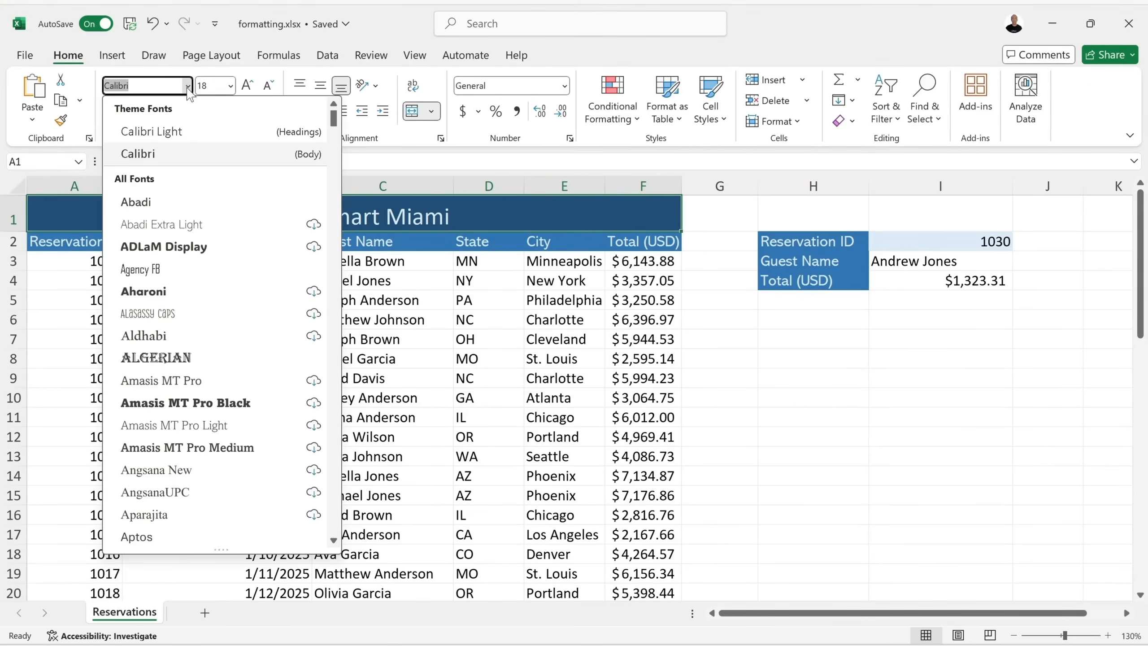
click(179, 210)
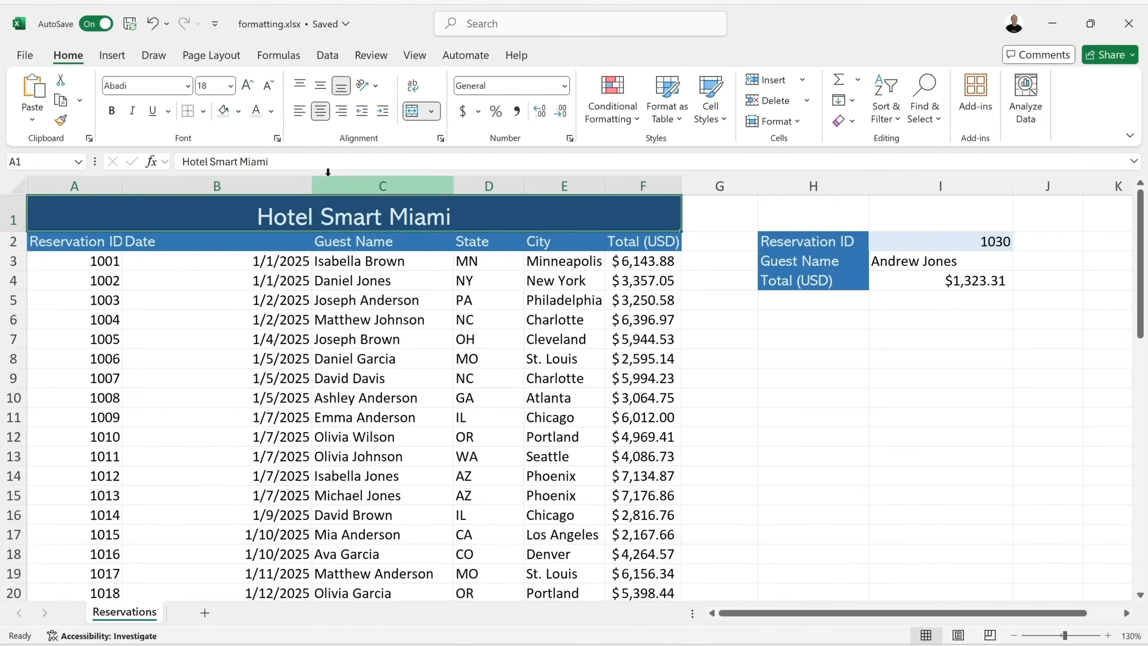
click(320, 87)
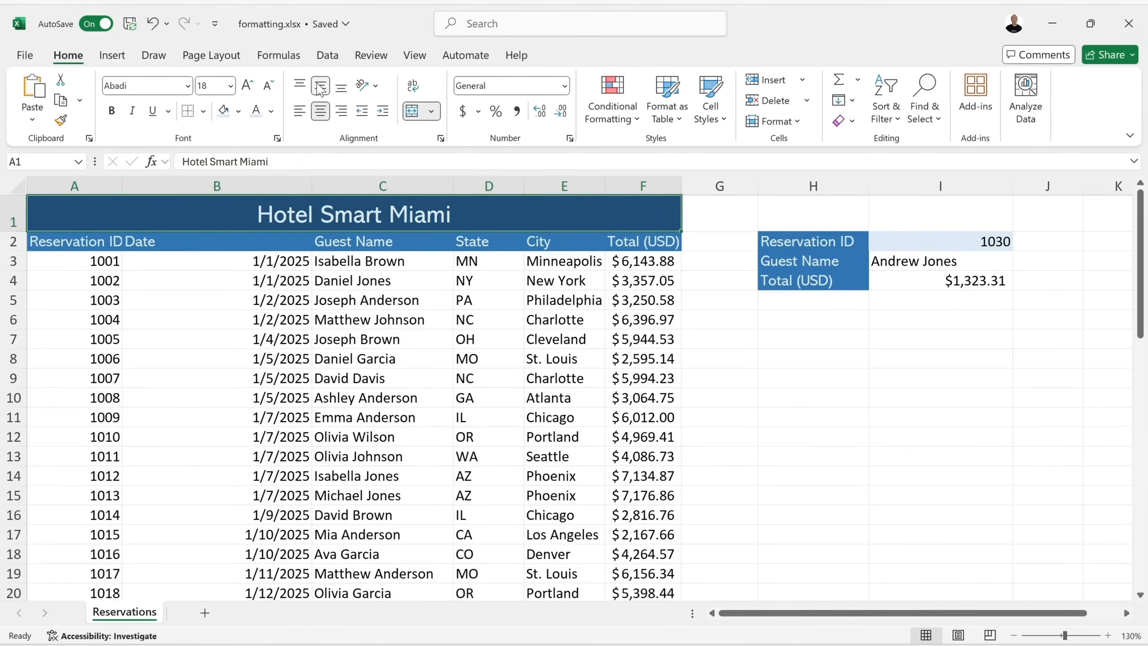
click(719, 260)
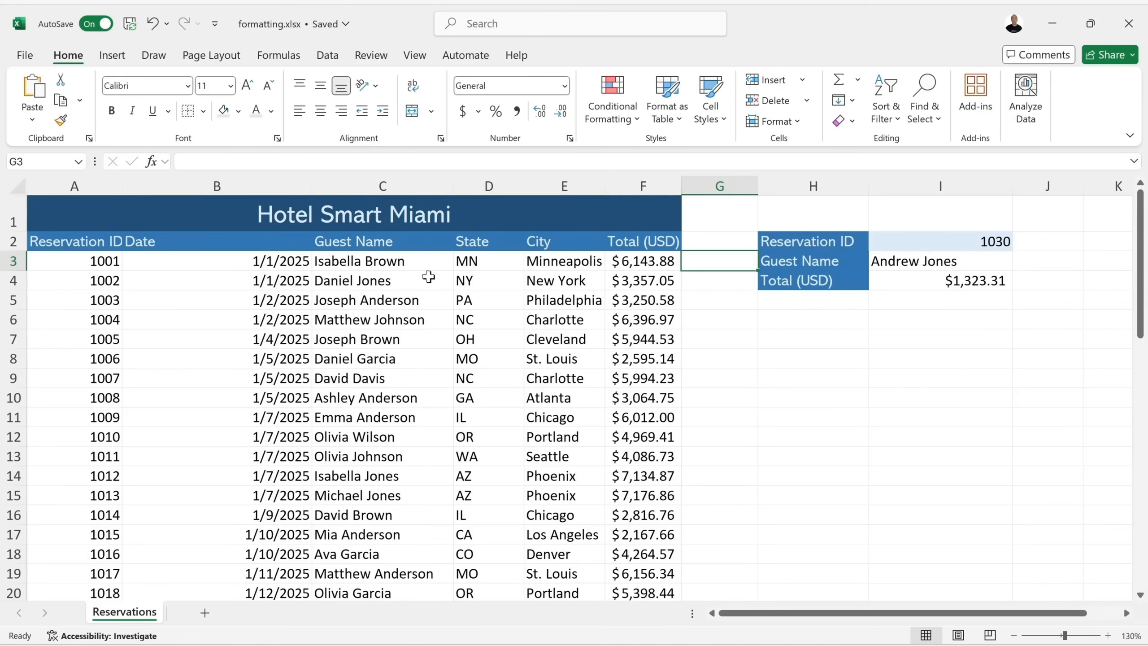
Narrow the Date column, then select columns A through F and widen them together.
drag(312, 183, 205, 184)
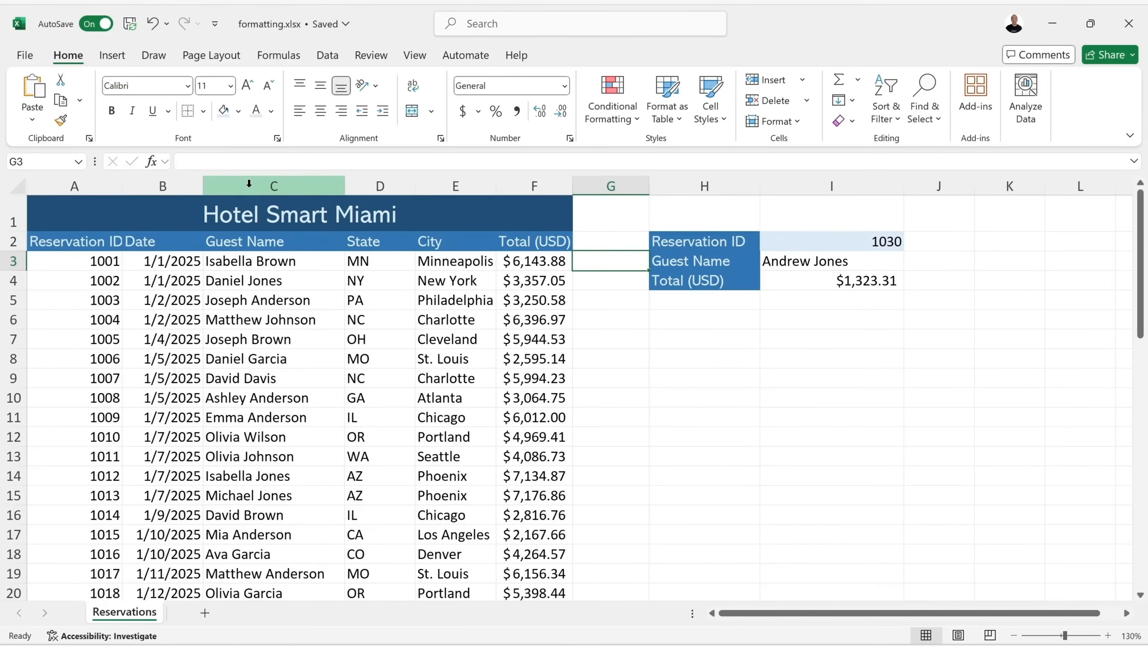
click(56, 181)
drag(56, 183, 509, 189)
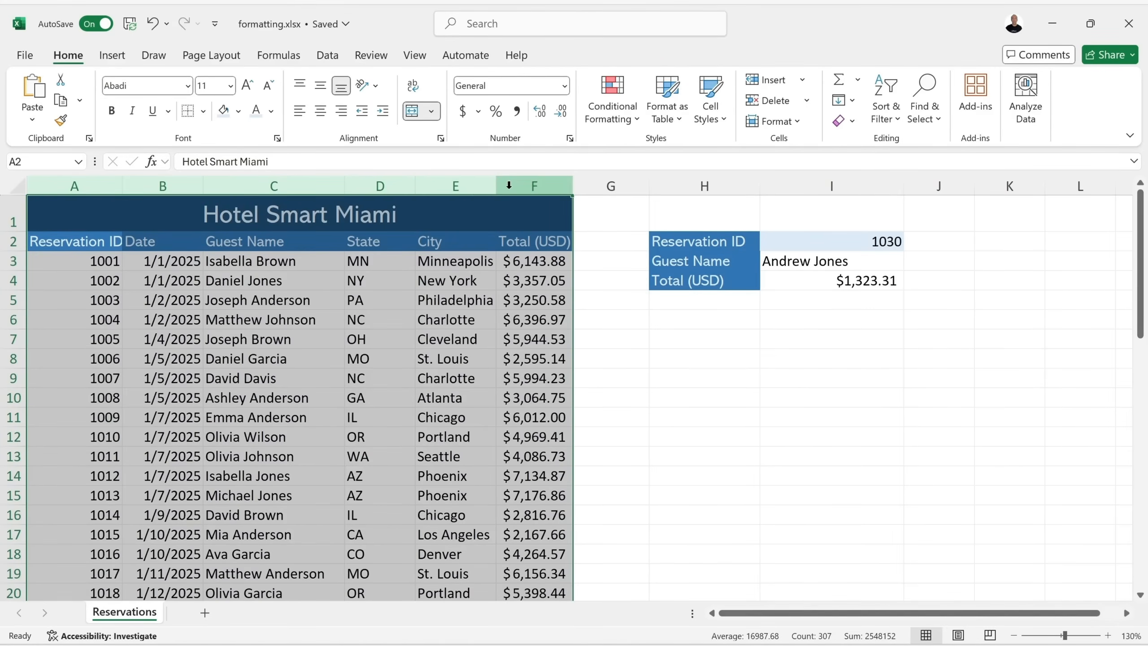
drag(501, 188, 576, 187)
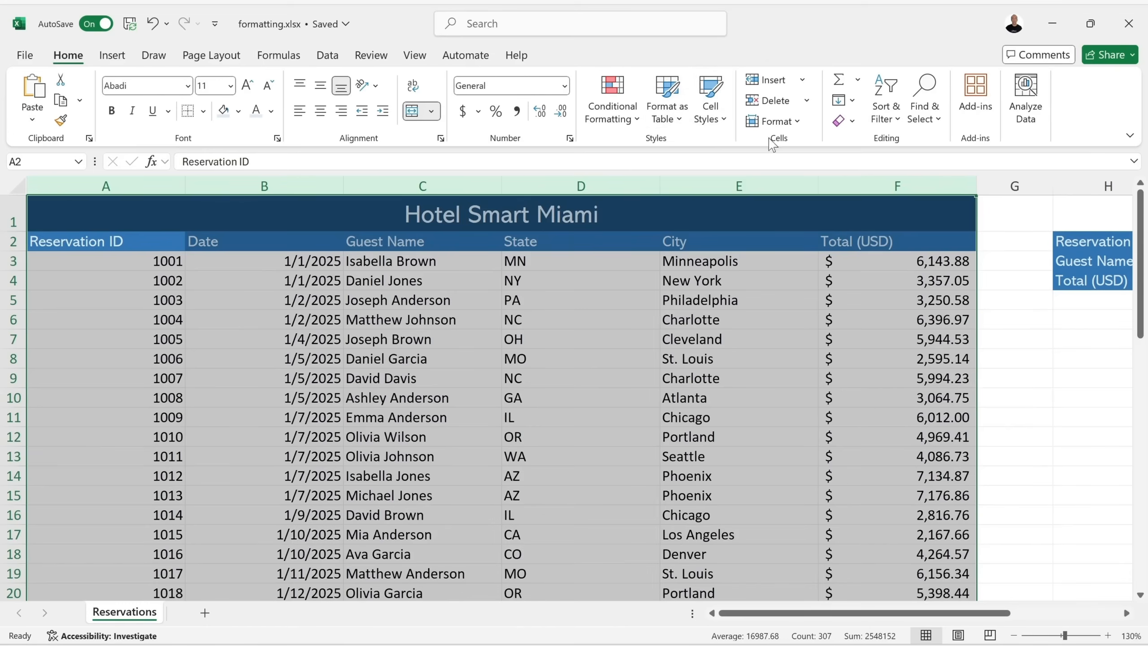
AutoFit columns A–F to their contents so Total (USD) shows fully.
click(799, 123)
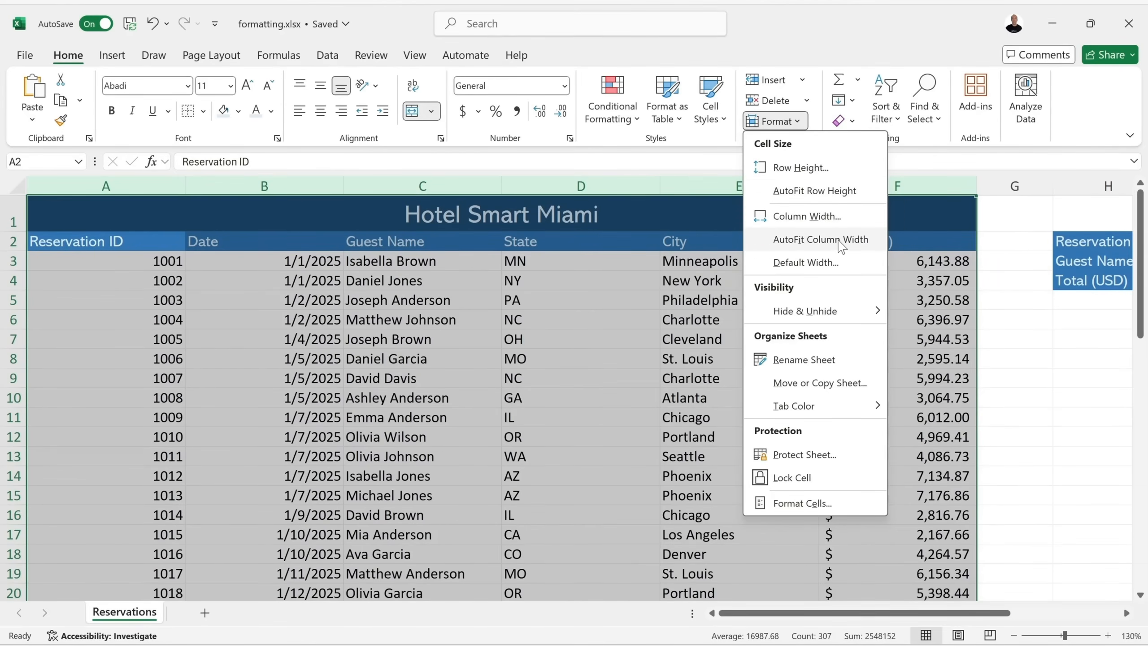
click(820, 239)
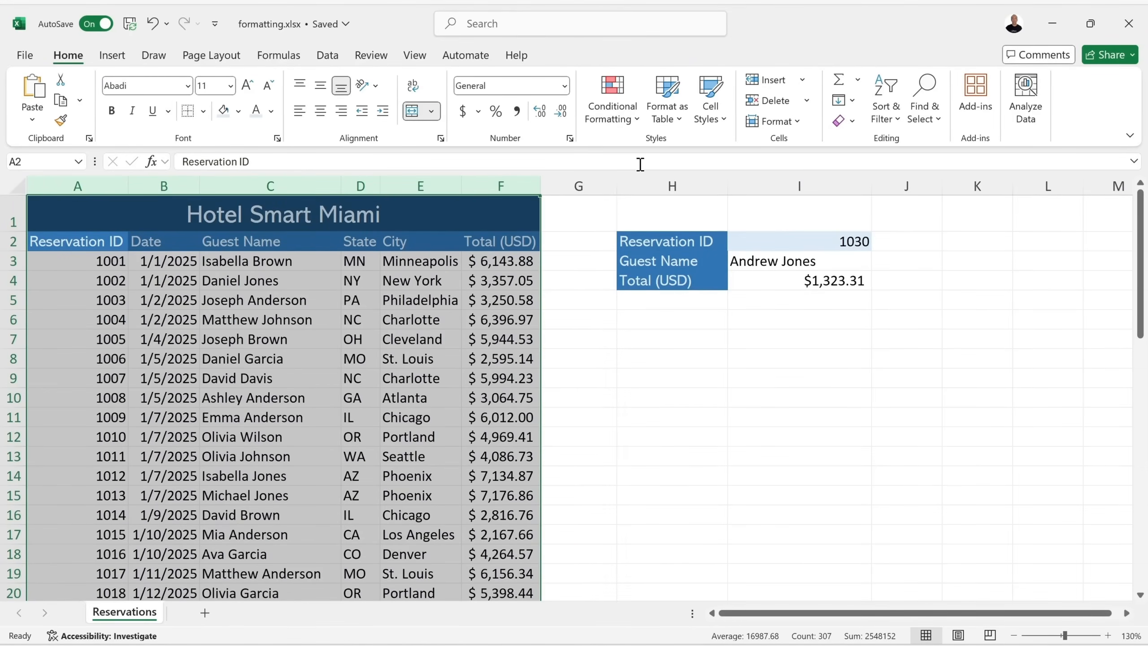
click(798, 122)
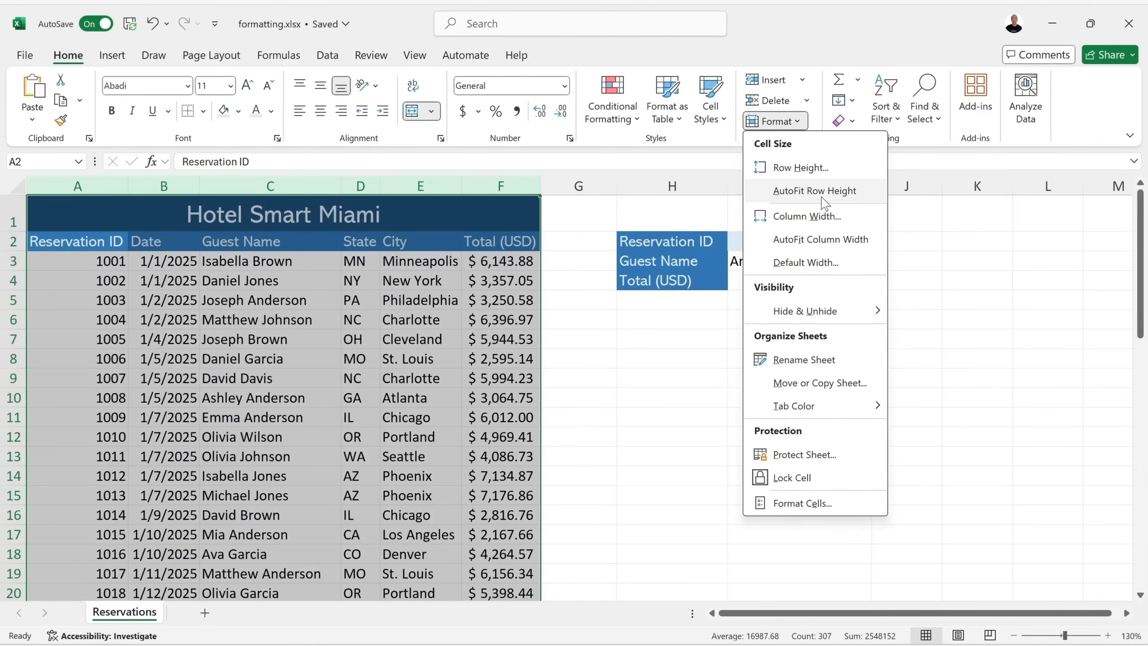
key(Escape)
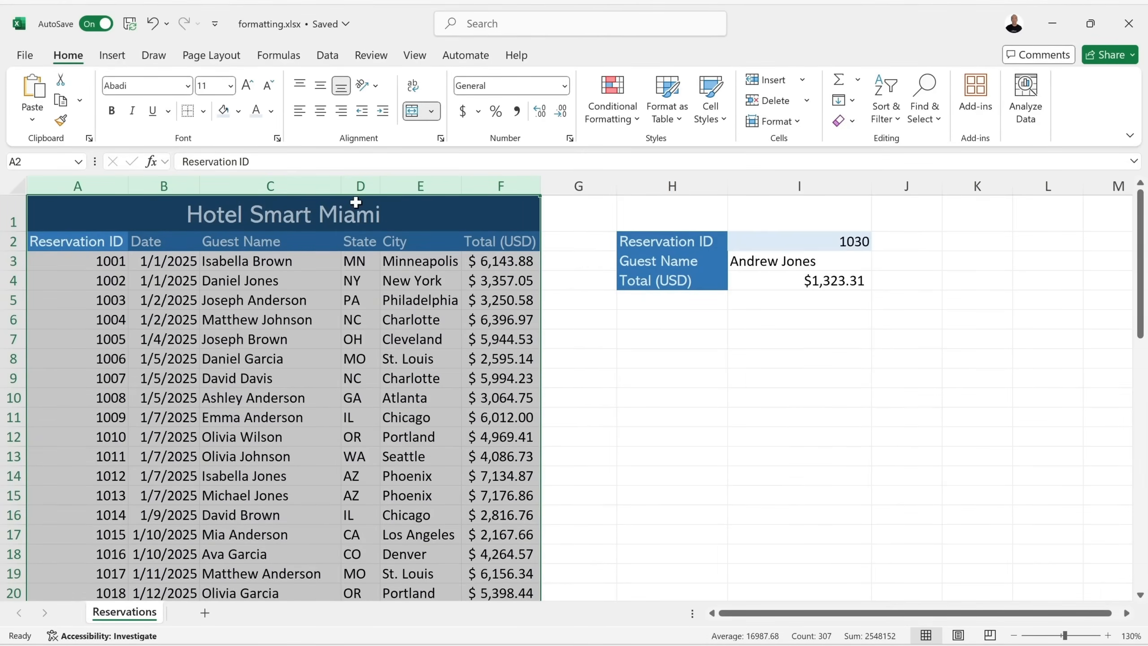
drag(340, 185, 260, 187)
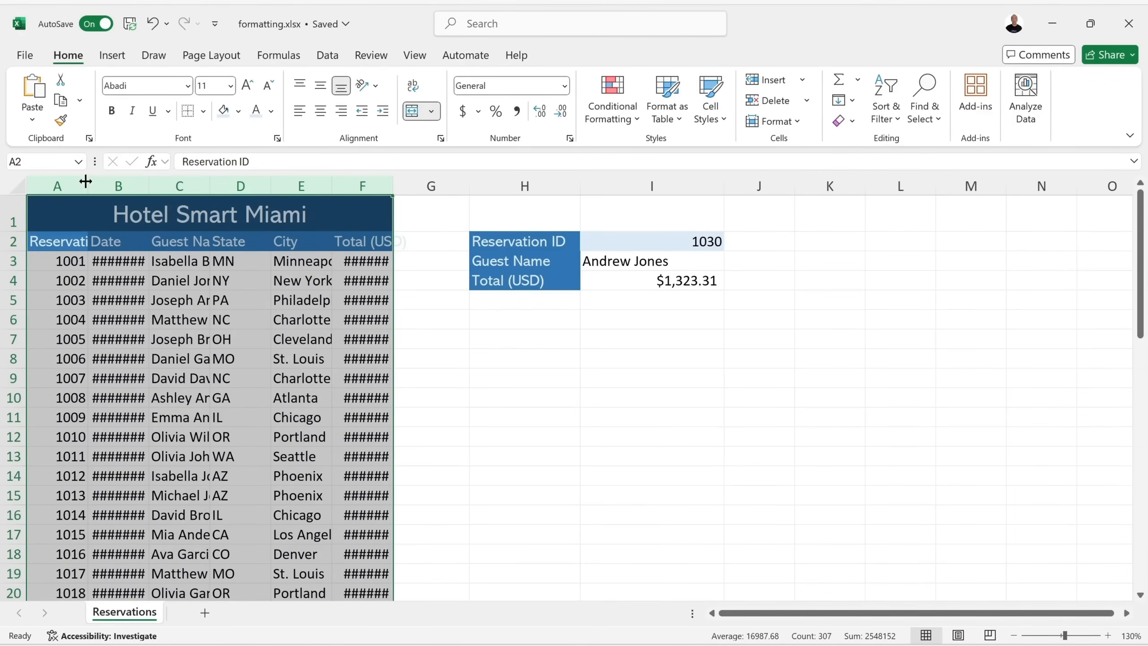
double_click(333, 185)
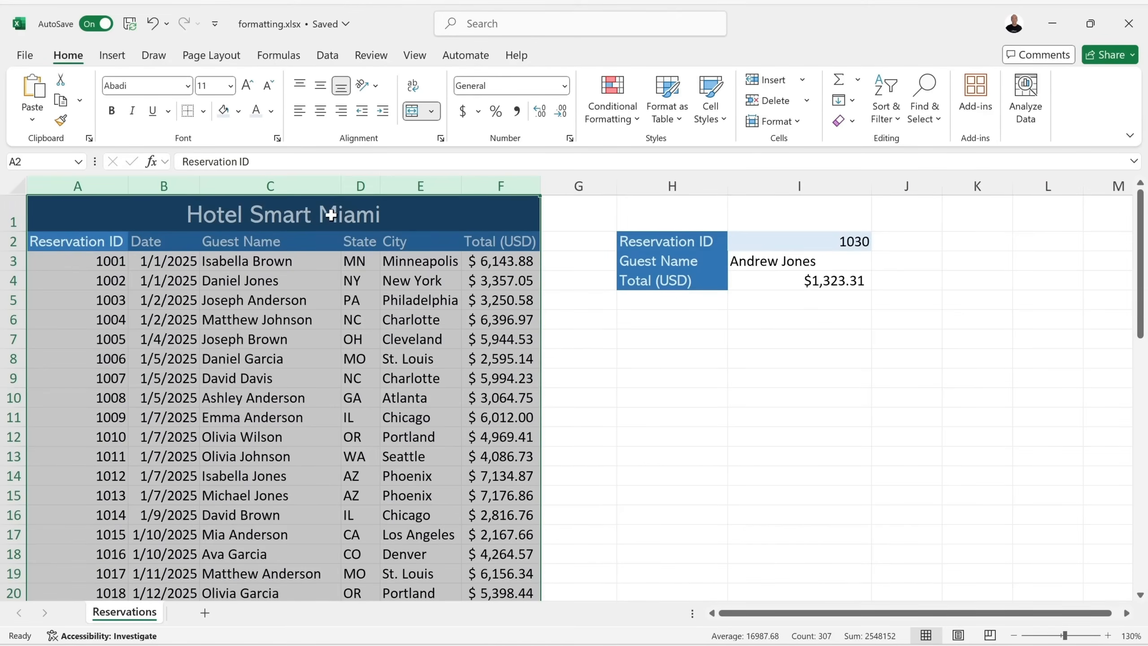
click(668, 327)
drag(540, 186, 498, 186)
drag(333, 185, 264, 186)
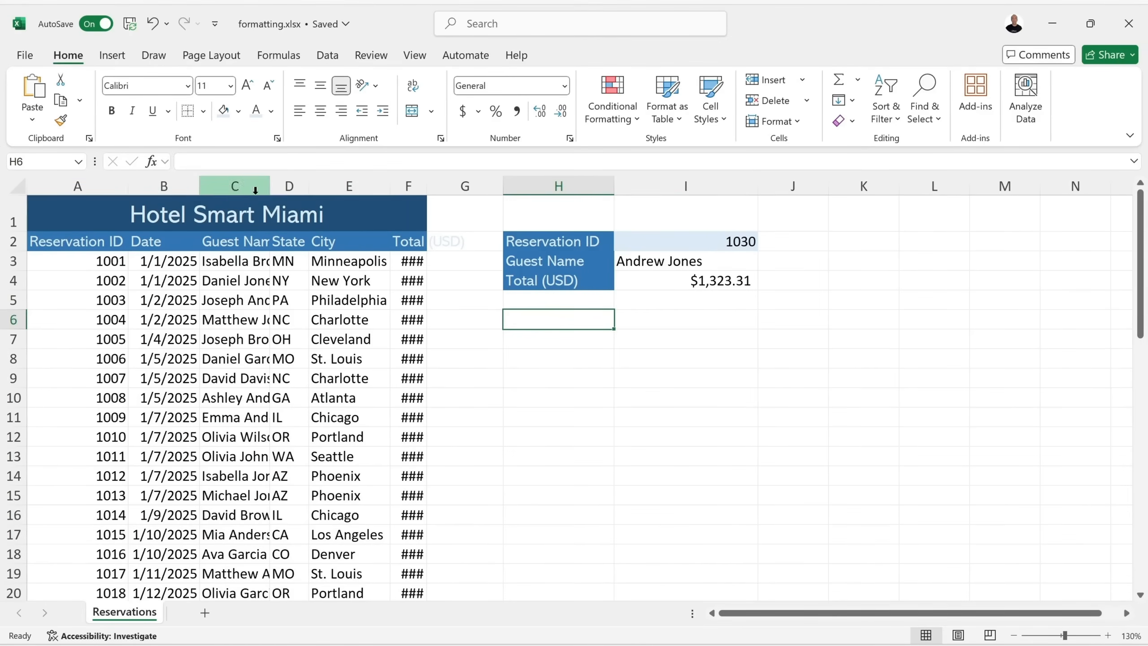
drag(127, 186, 70, 185)
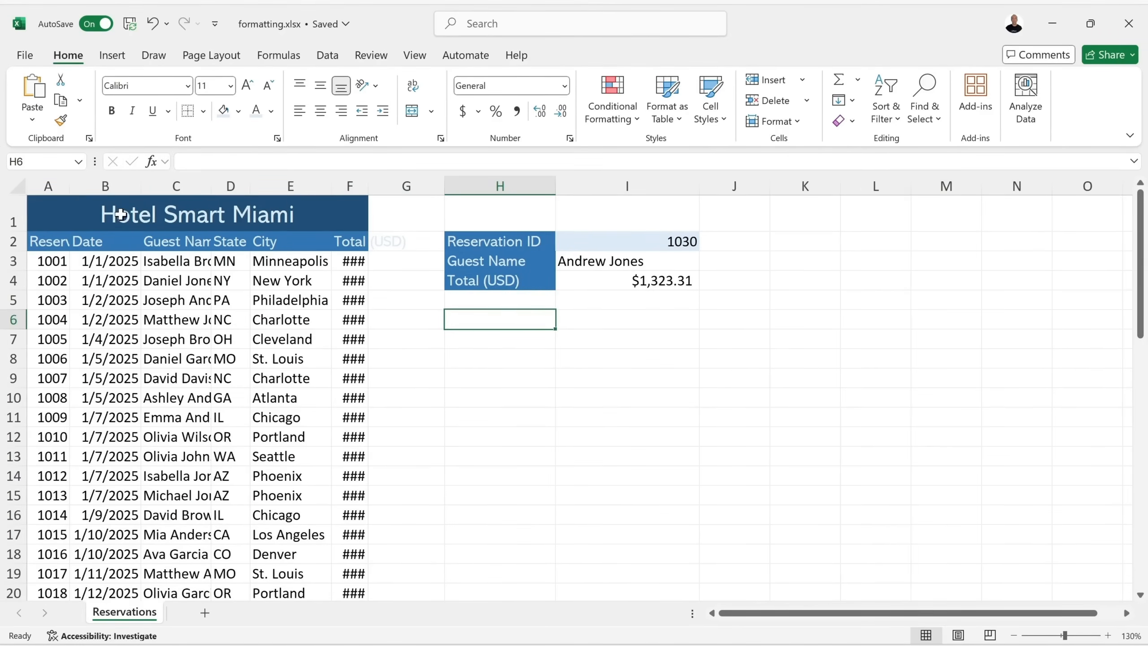
click(48, 183)
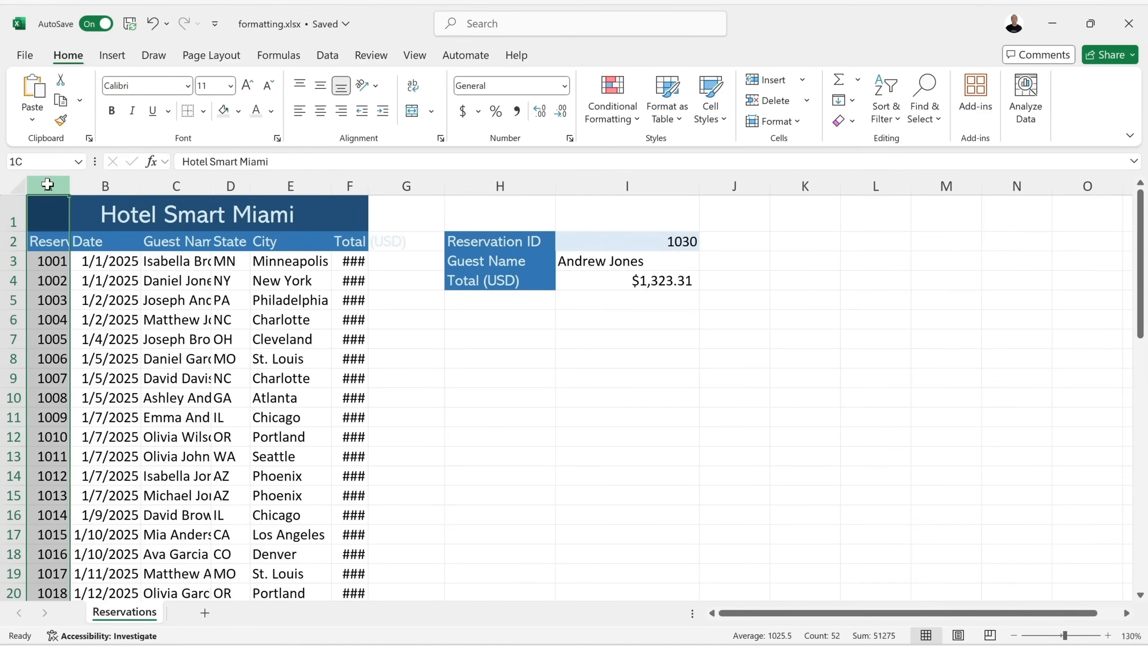
drag(48, 184, 349, 184)
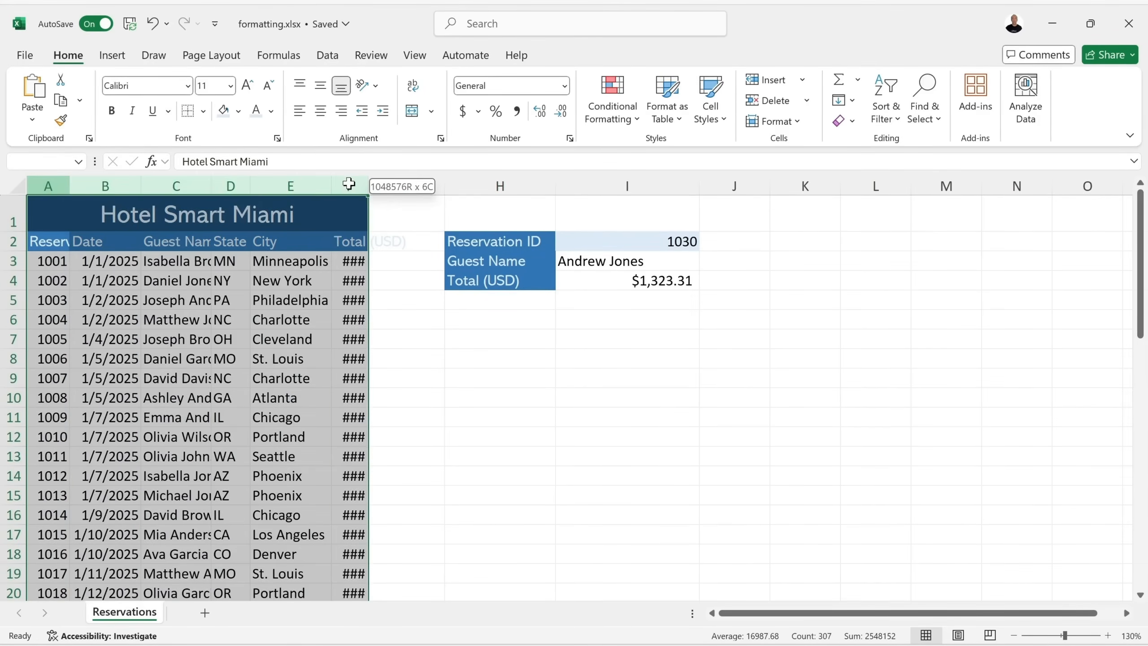
double_click(139, 183)
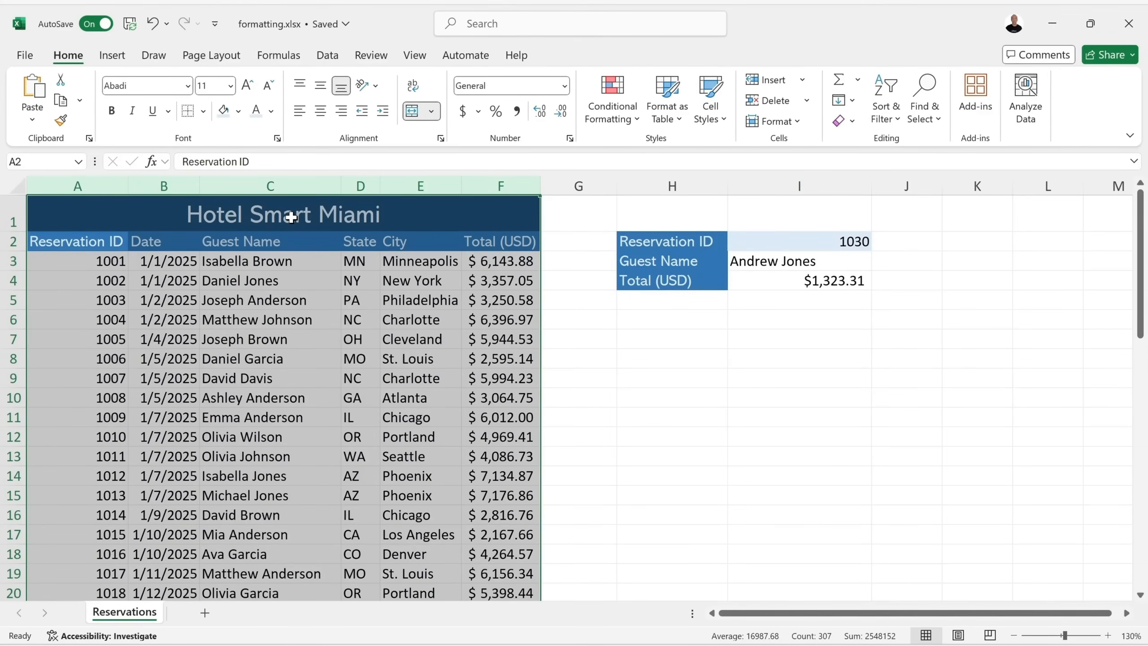
drag(461, 184, 552, 185)
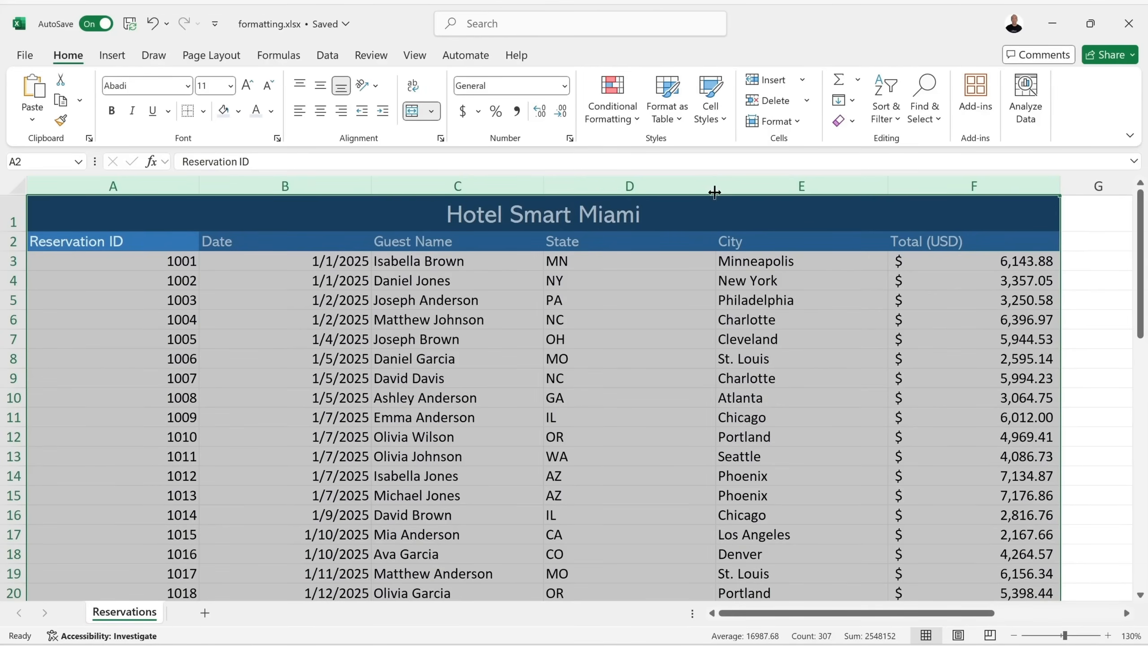
click(799, 122)
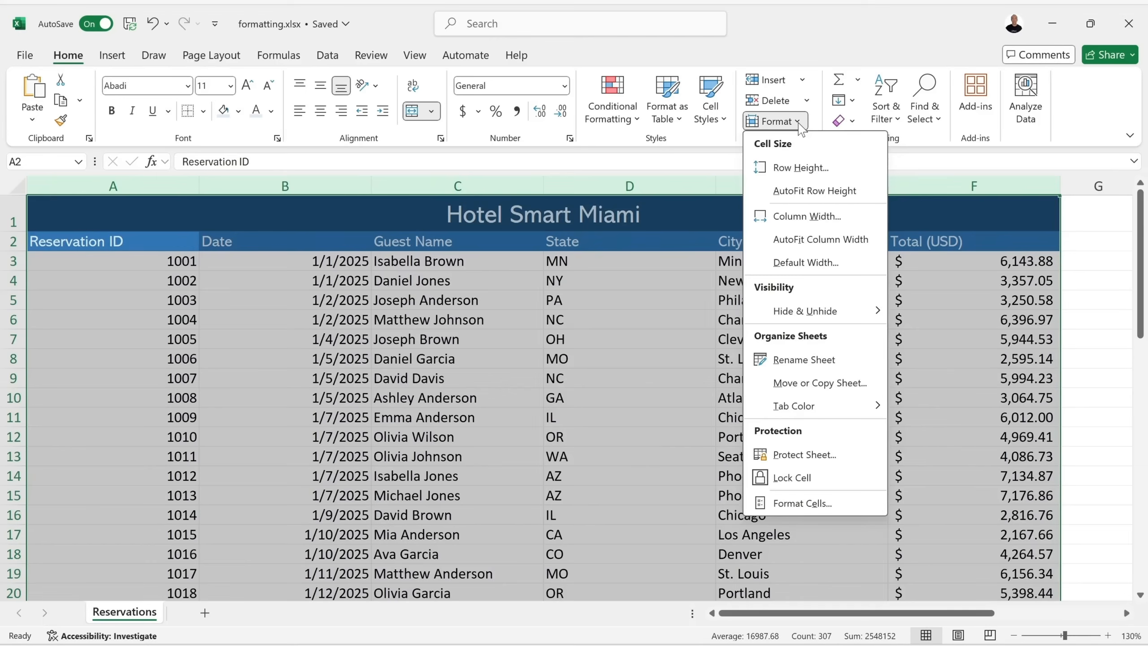
click(833, 240)
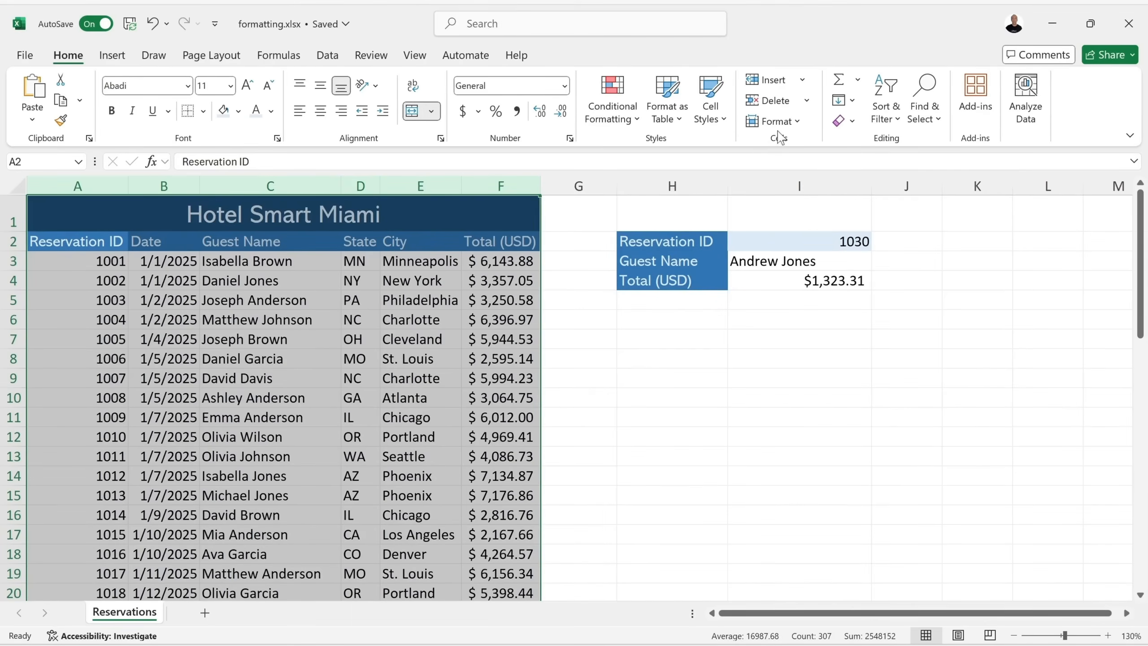
click(795, 123)
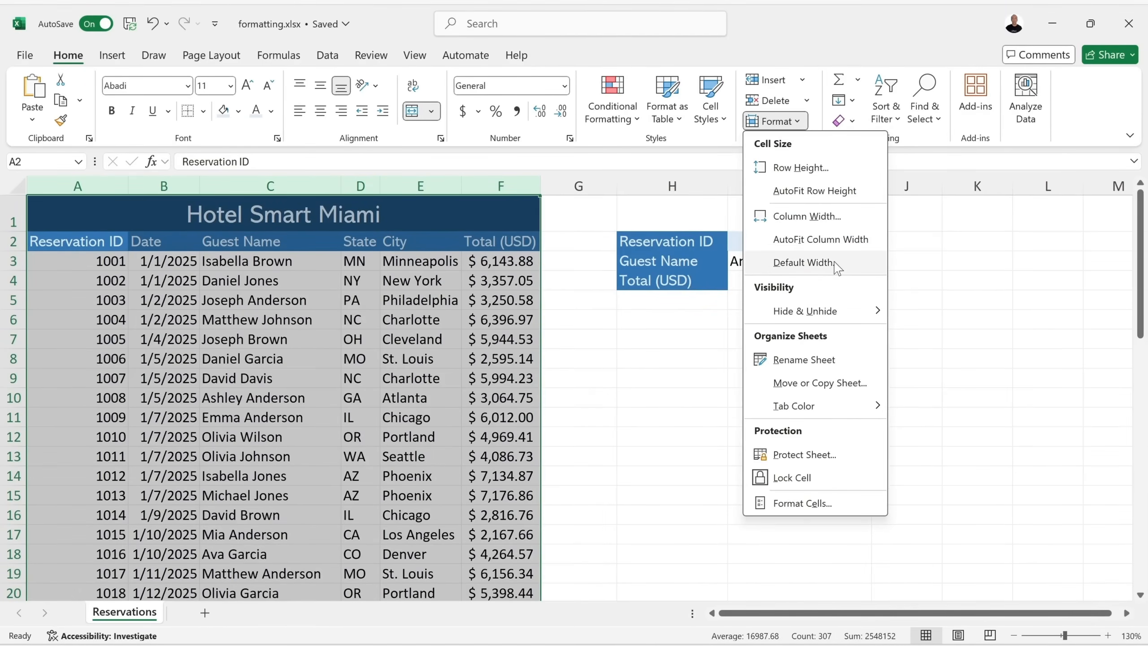
click(803, 262)
click(578, 446)
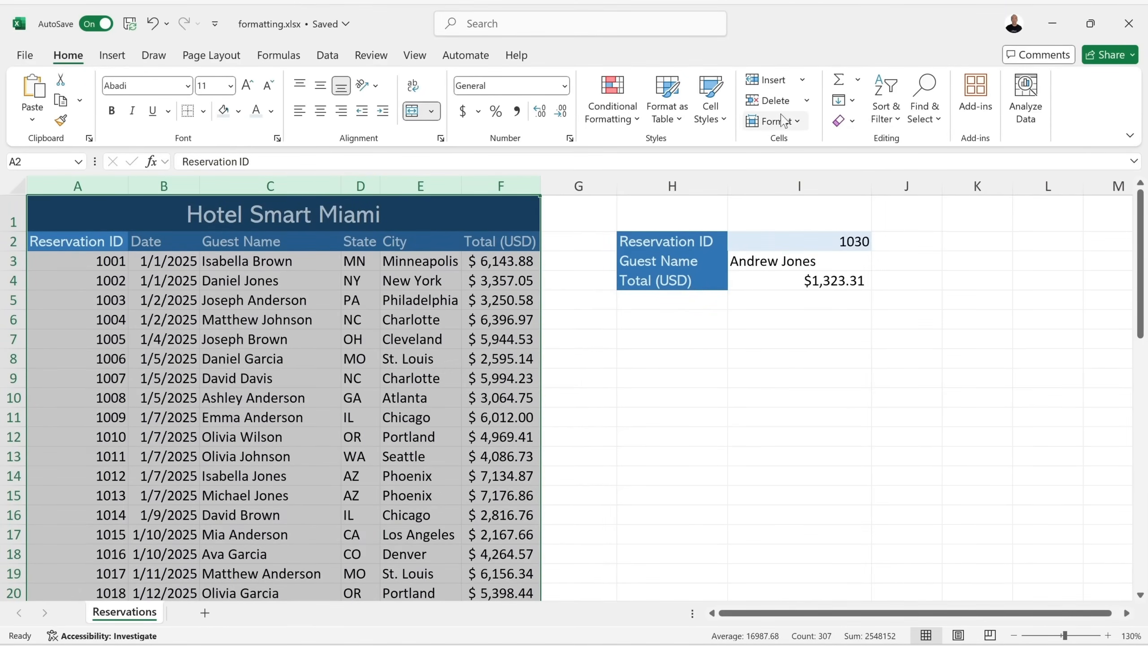
click(805, 126)
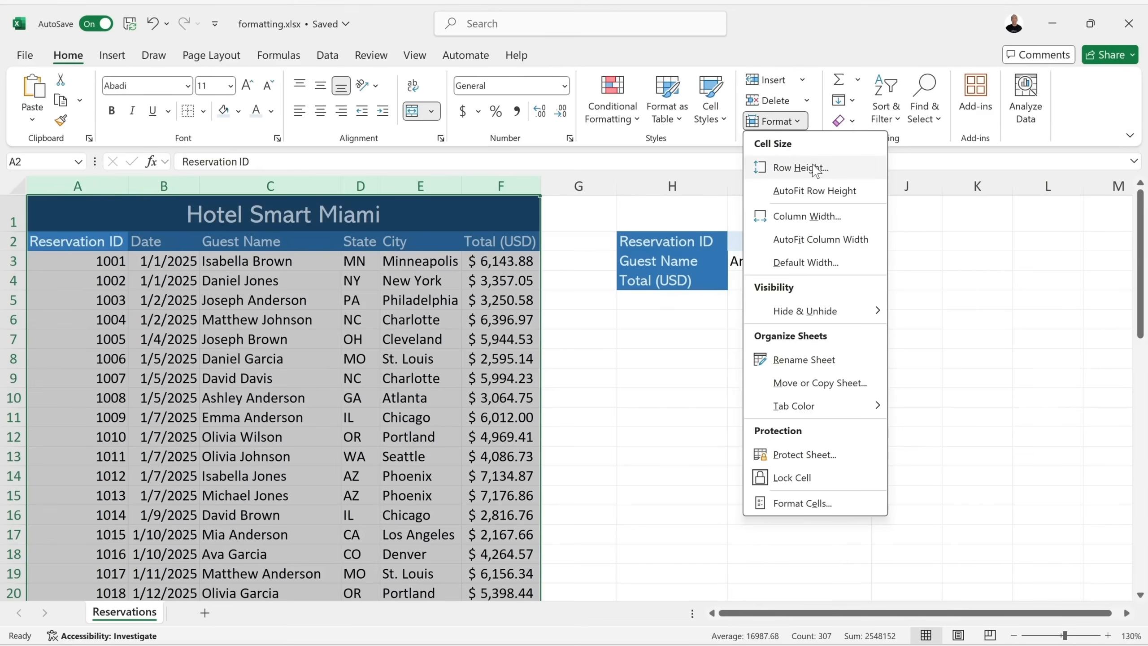
click(566, 414)
click(569, 402)
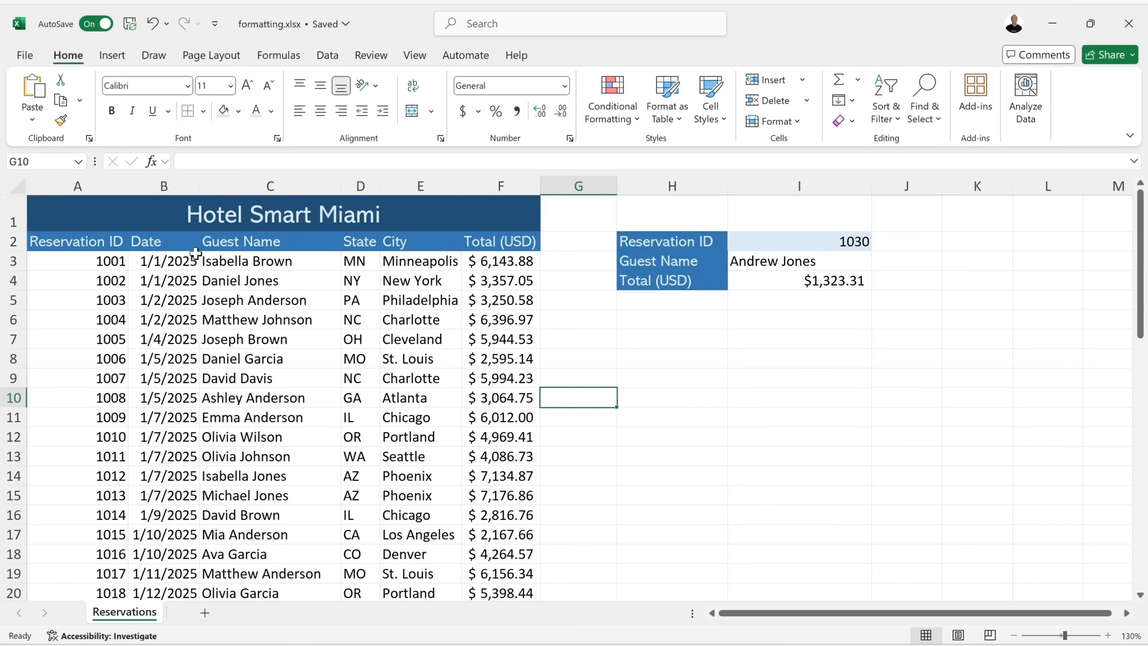
Widen Date column B, then AutoFit the stretched rows 1–2 back to normal height.
drag(200, 185, 216, 185)
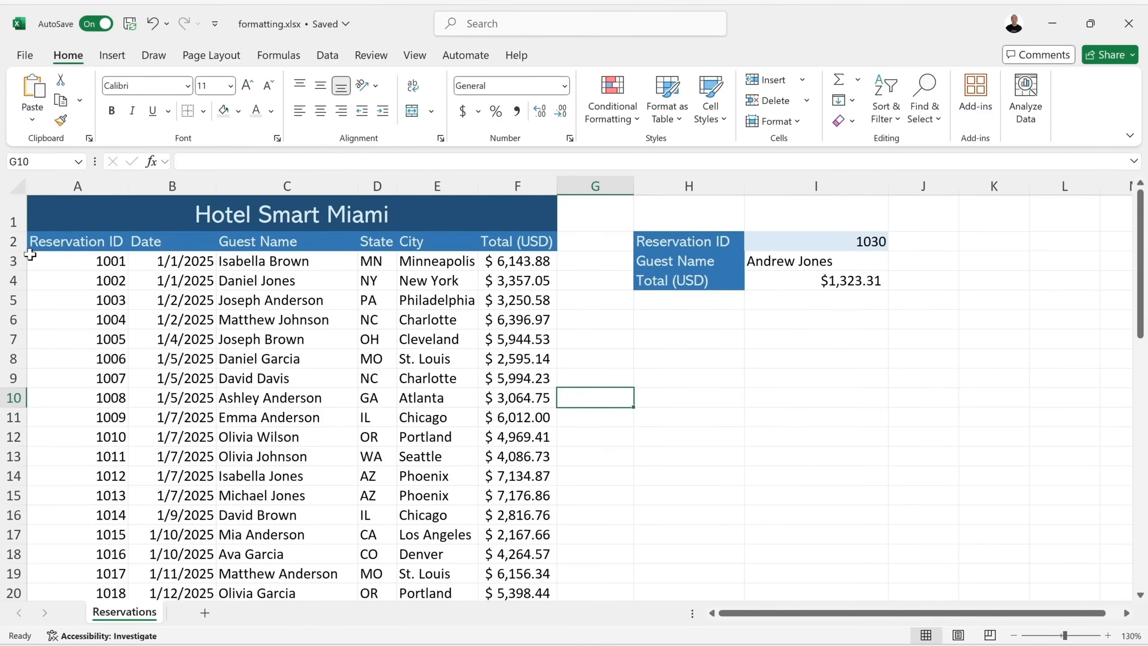
drag(19, 250, 18, 334)
drag(12, 222, 13, 316)
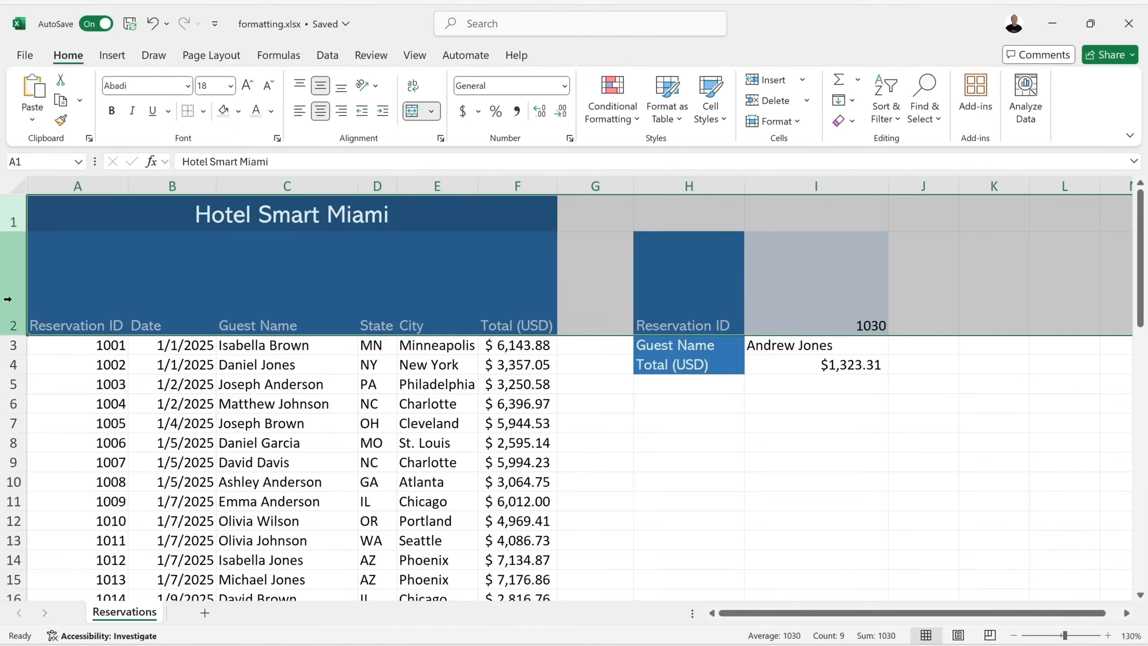
double_click(13, 335)
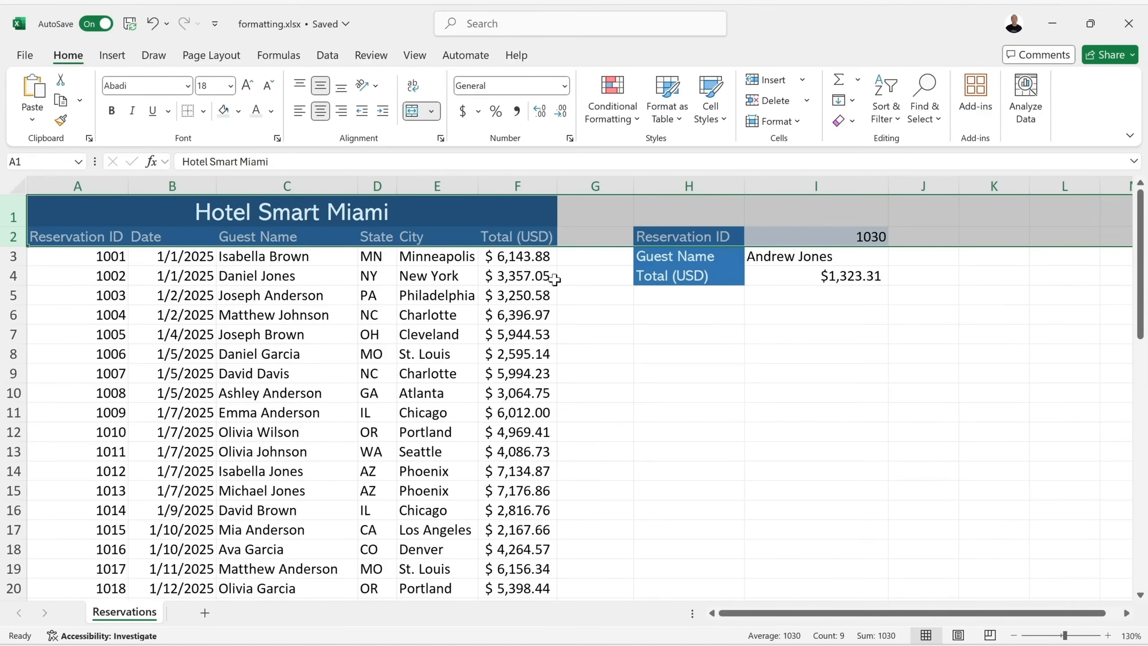
click(682, 313)
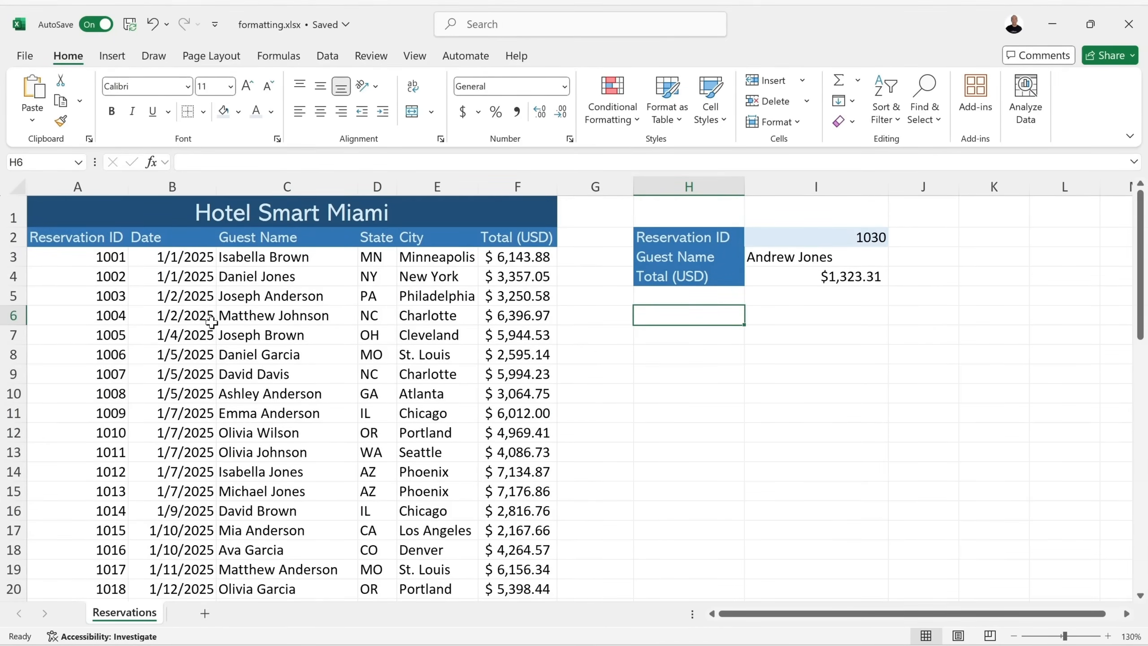
click(133, 320)
click(64, 319)
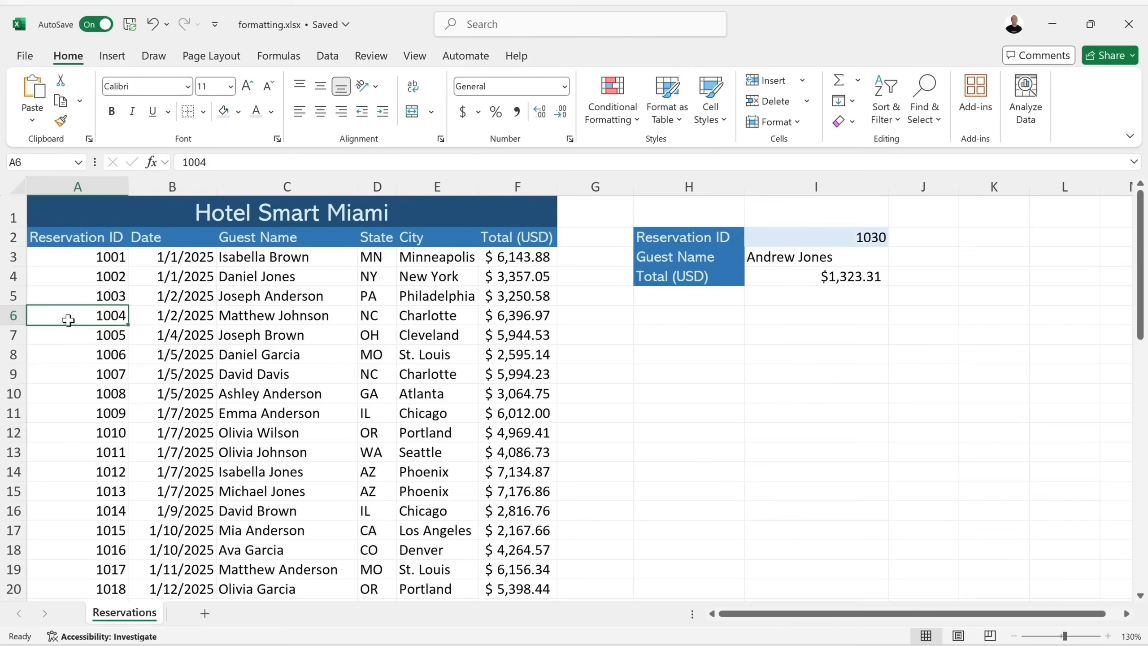
right_click(80, 316)
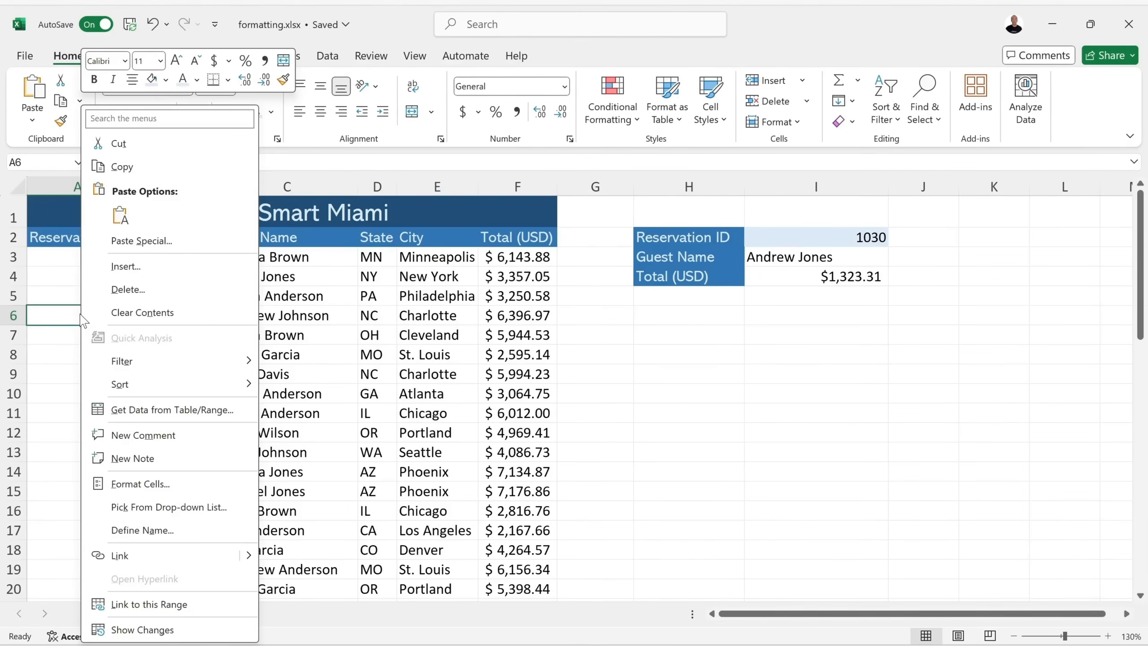
click(156, 271)
drag(141, 238, 226, 288)
click(198, 355)
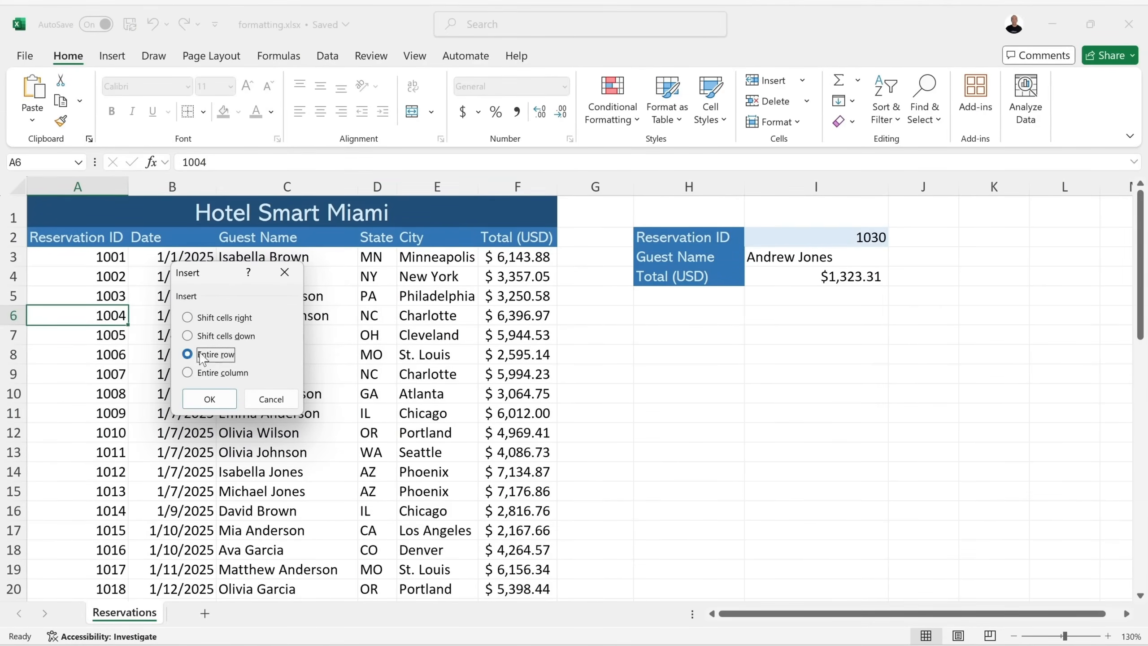
click(208, 400)
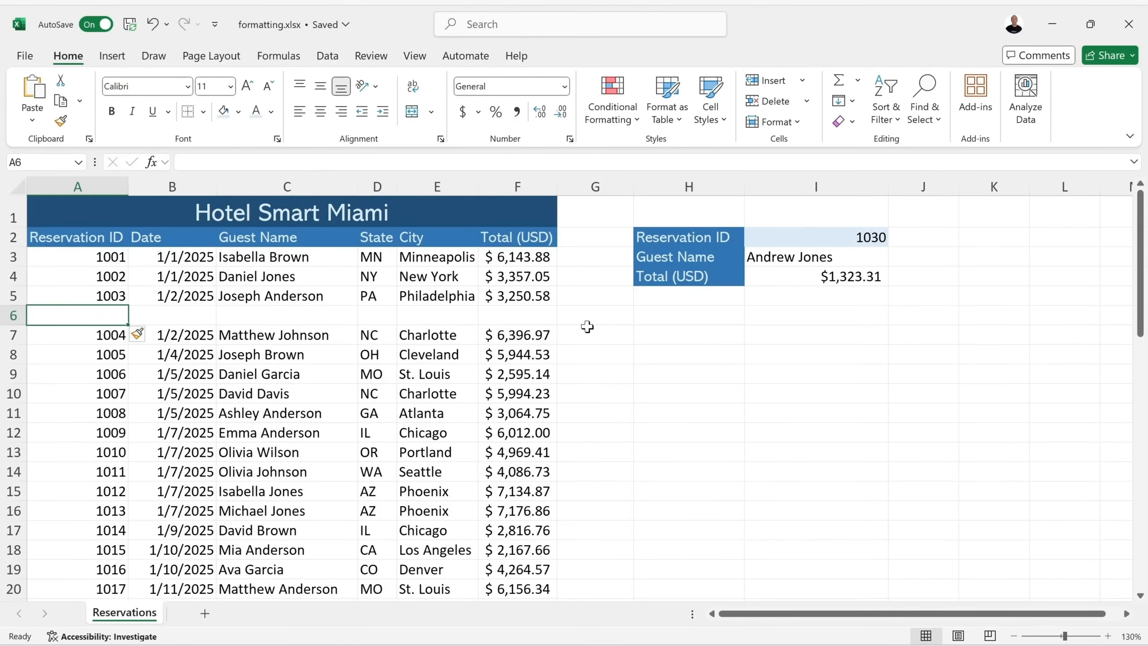
click(152, 24)
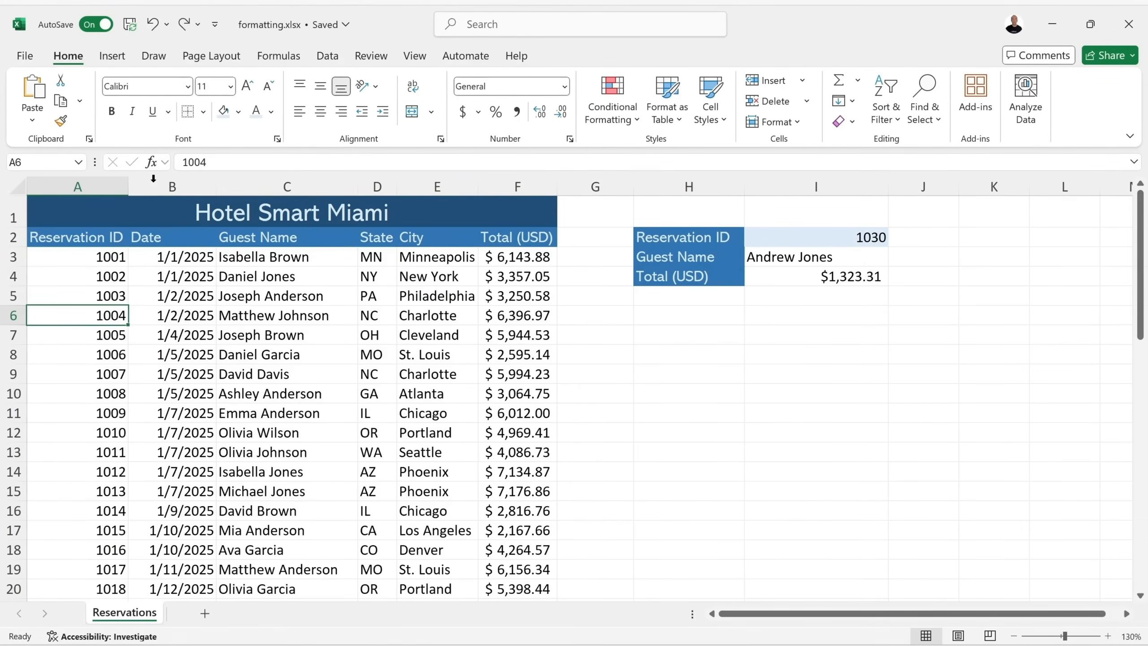
click(671, 256)
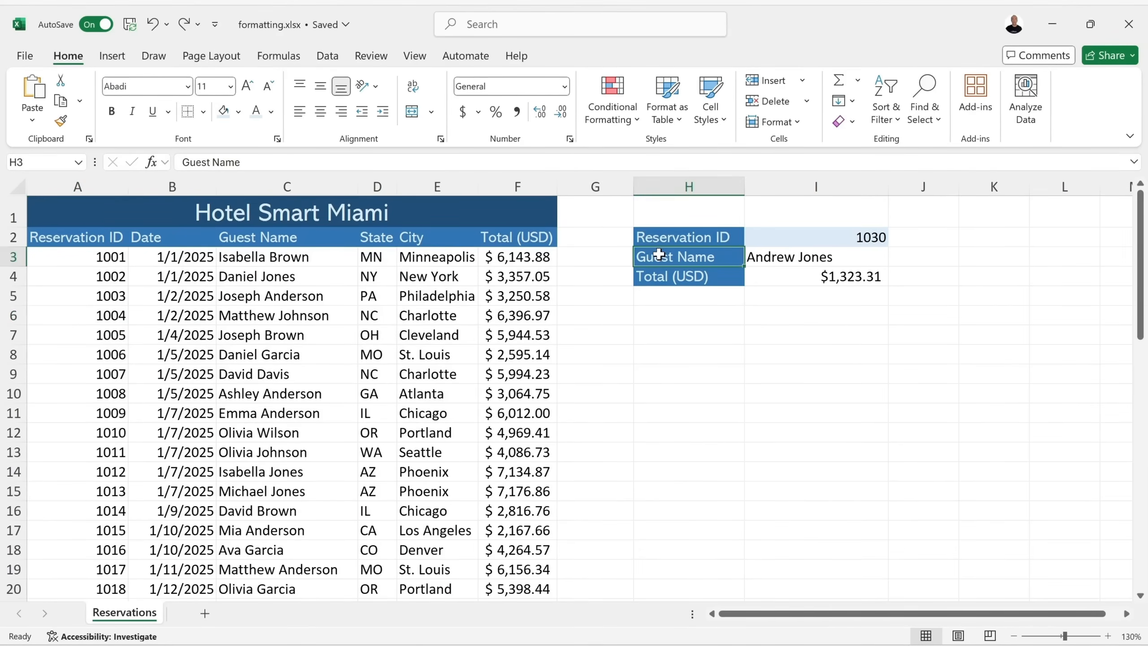
click(97, 279)
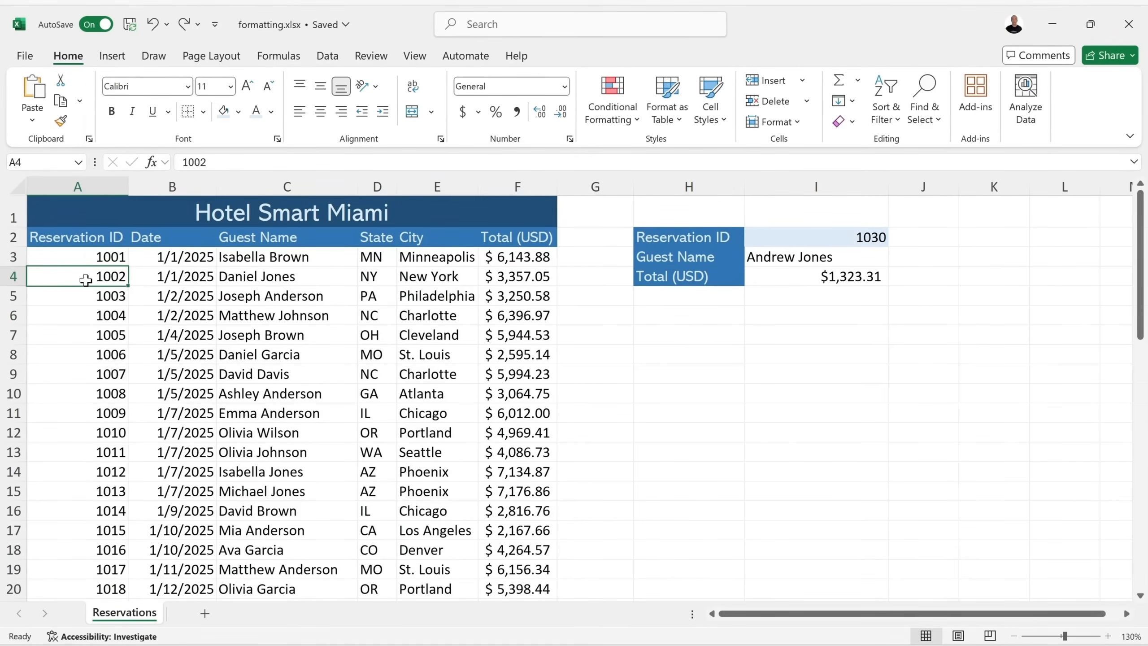
right_click(85, 280)
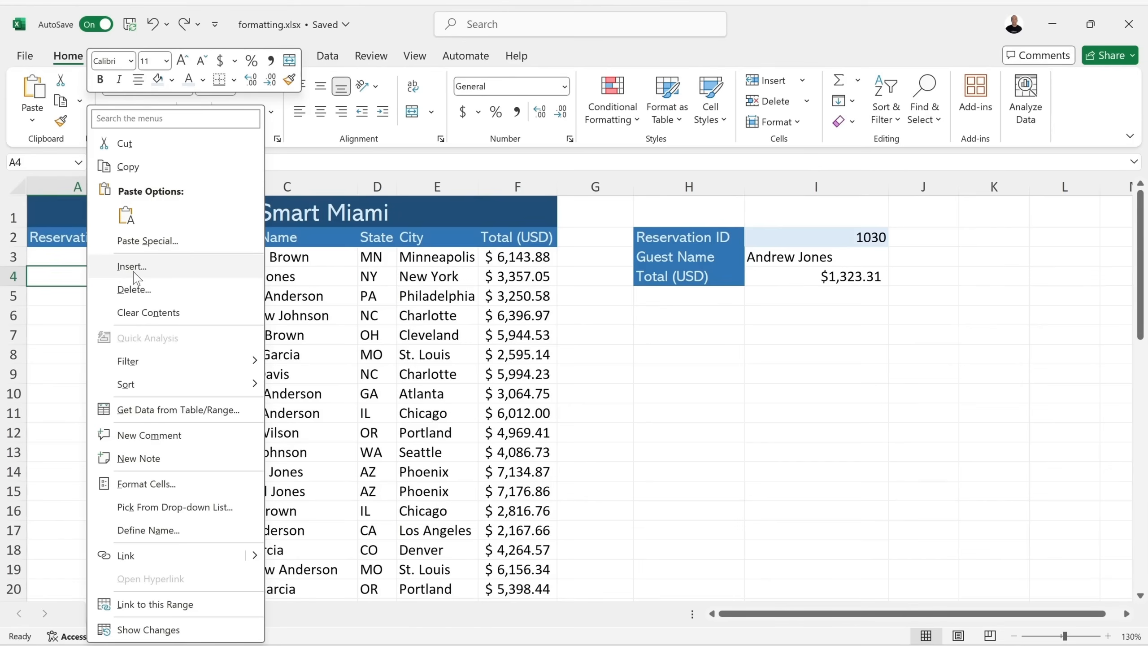
click(169, 269)
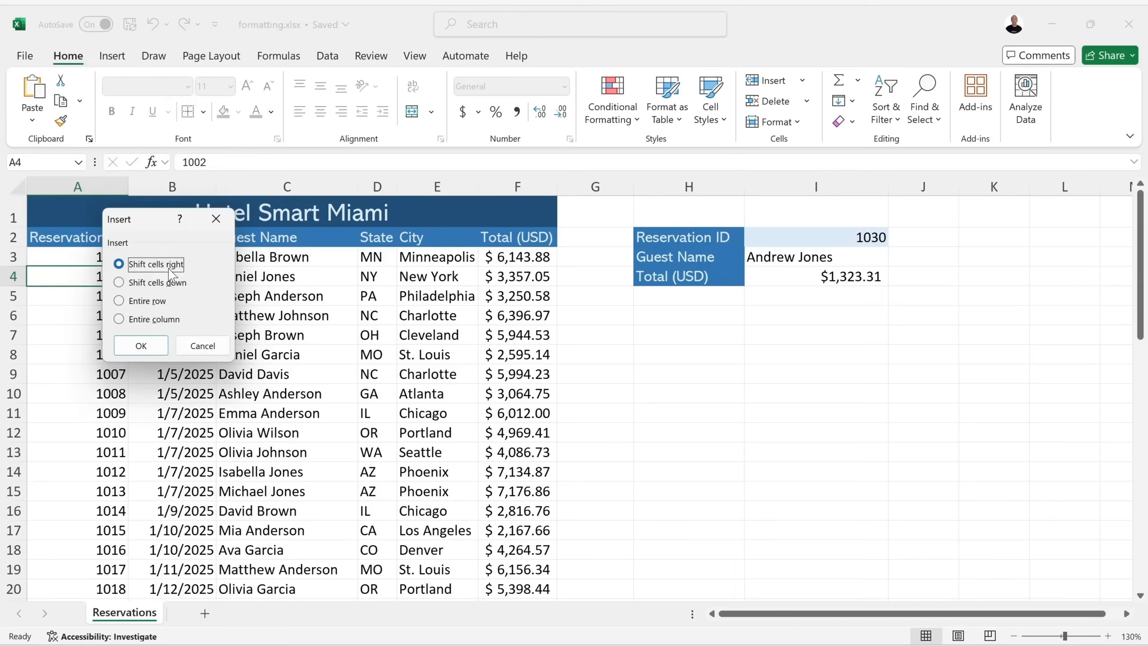
click(148, 301)
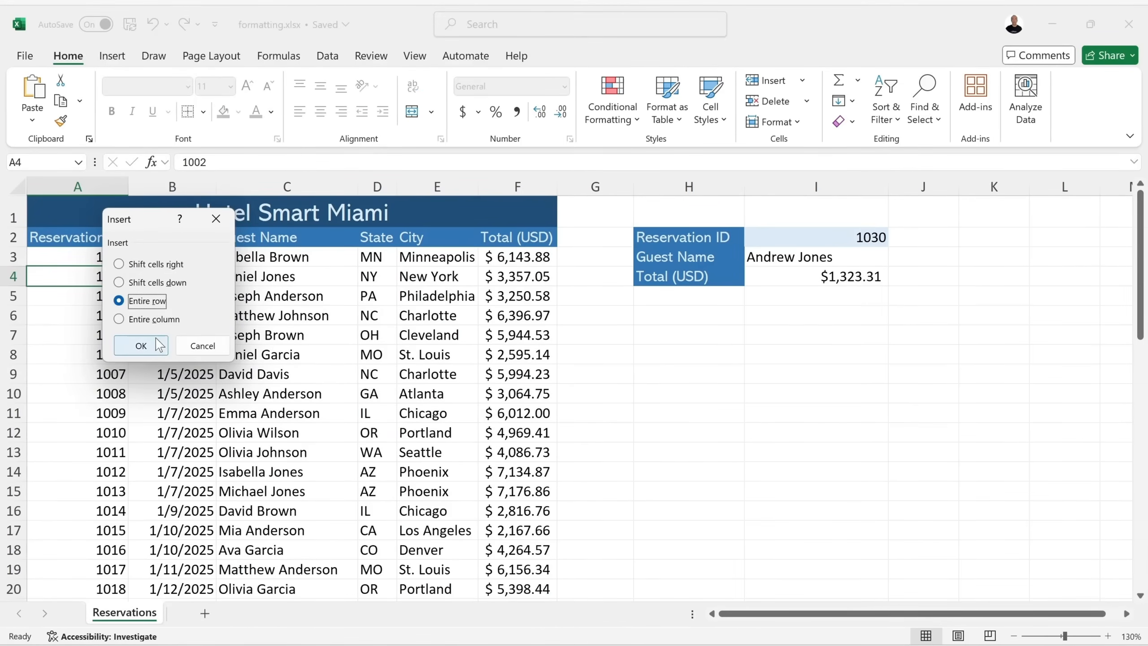
click(140, 345)
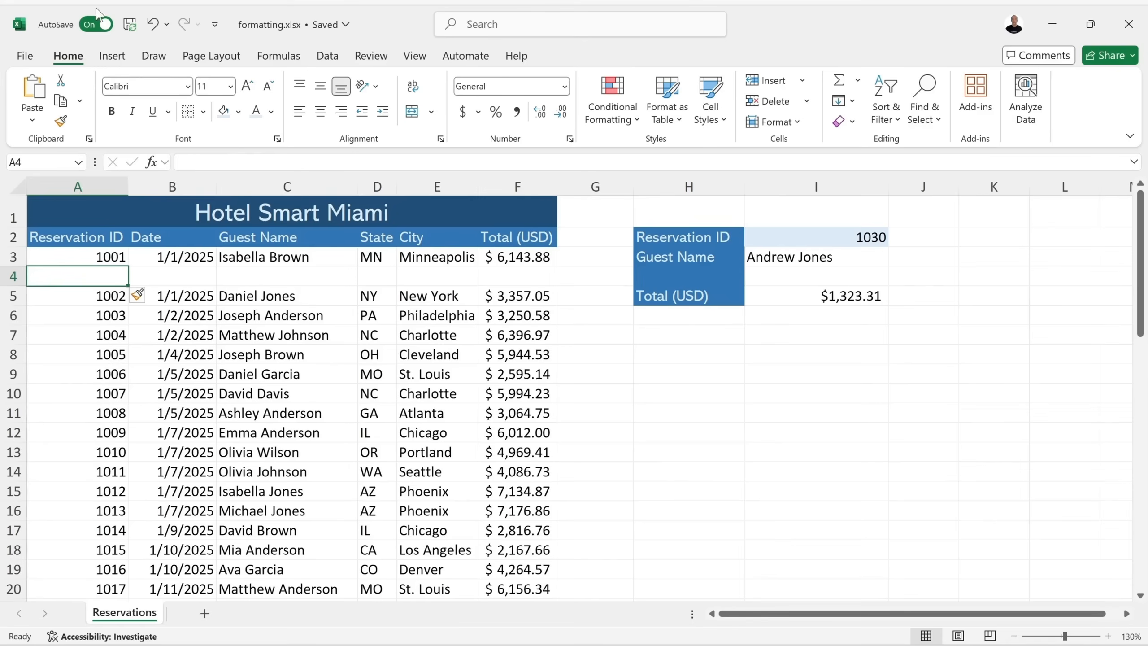
click(154, 24)
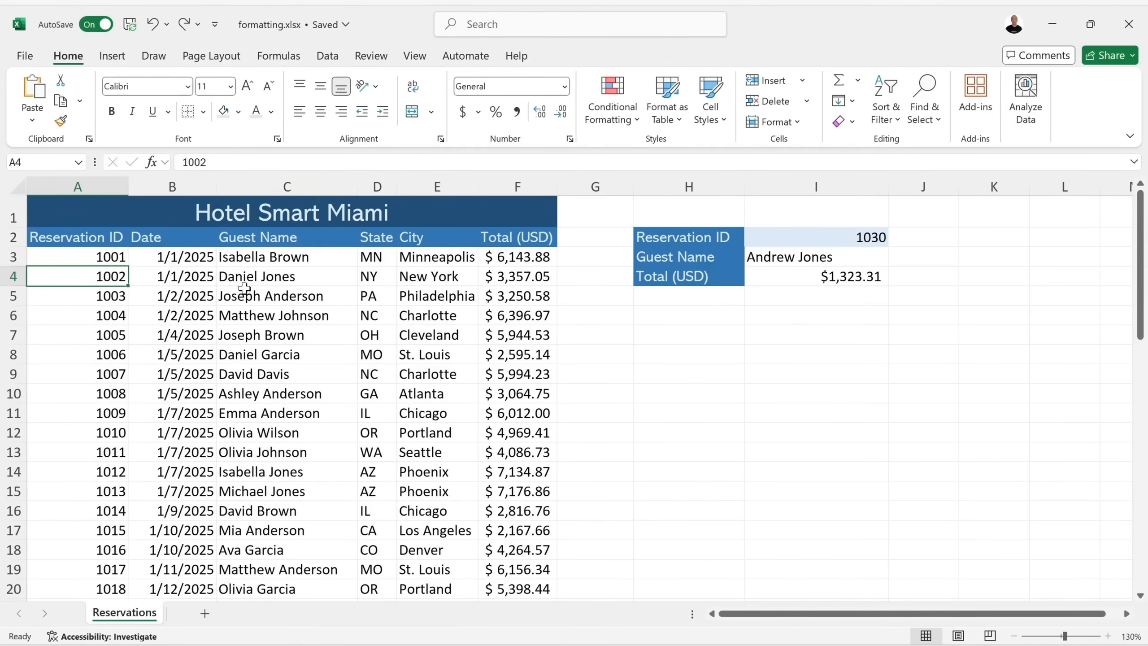
drag(523, 281, 84, 284)
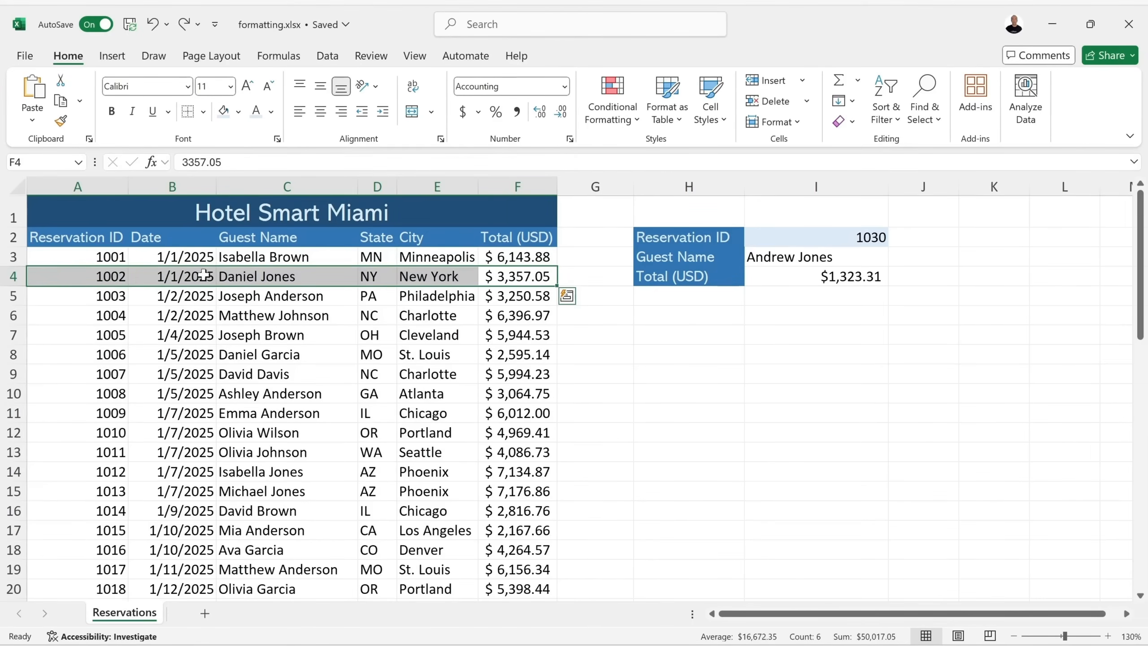
right_click(76, 279)
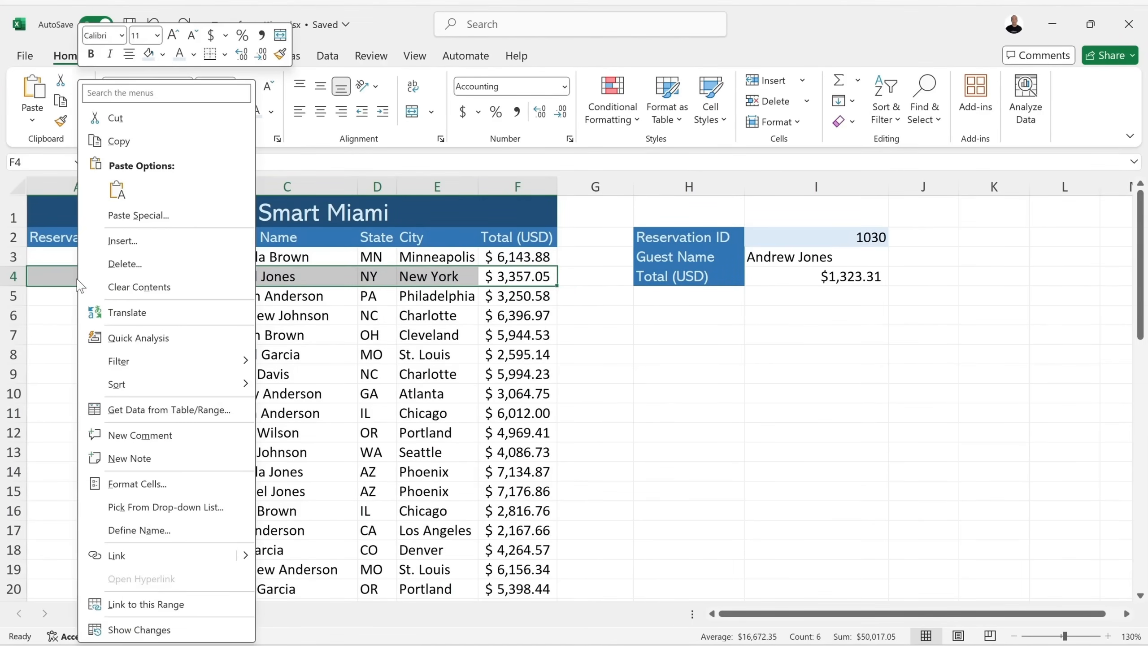
click(156, 247)
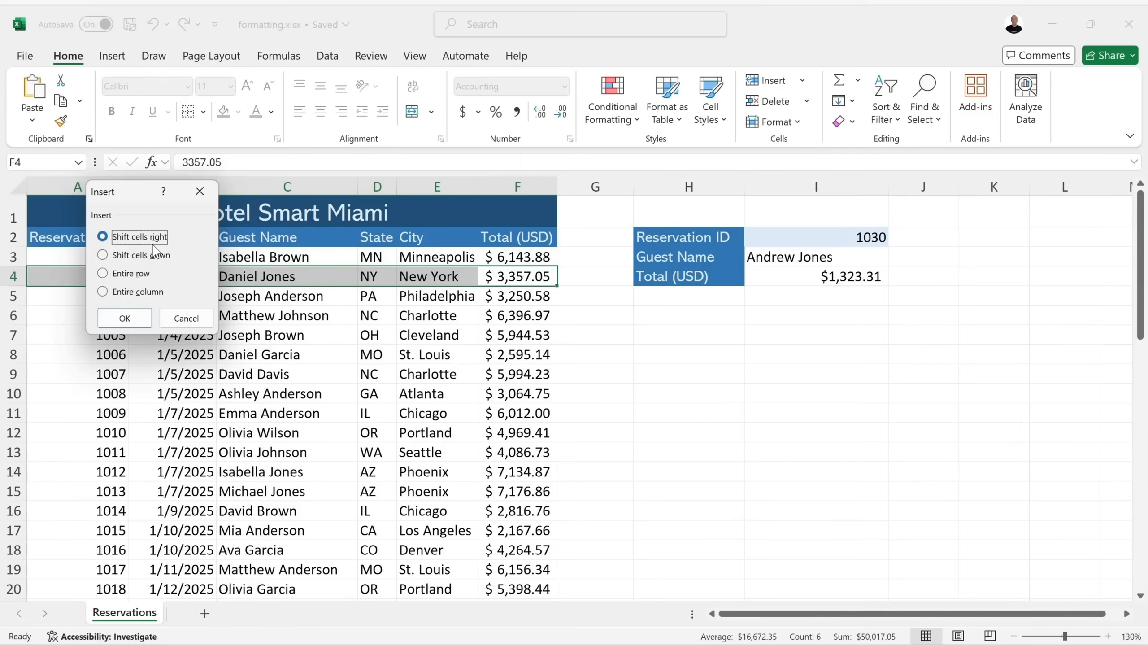
click(149, 256)
click(124, 318)
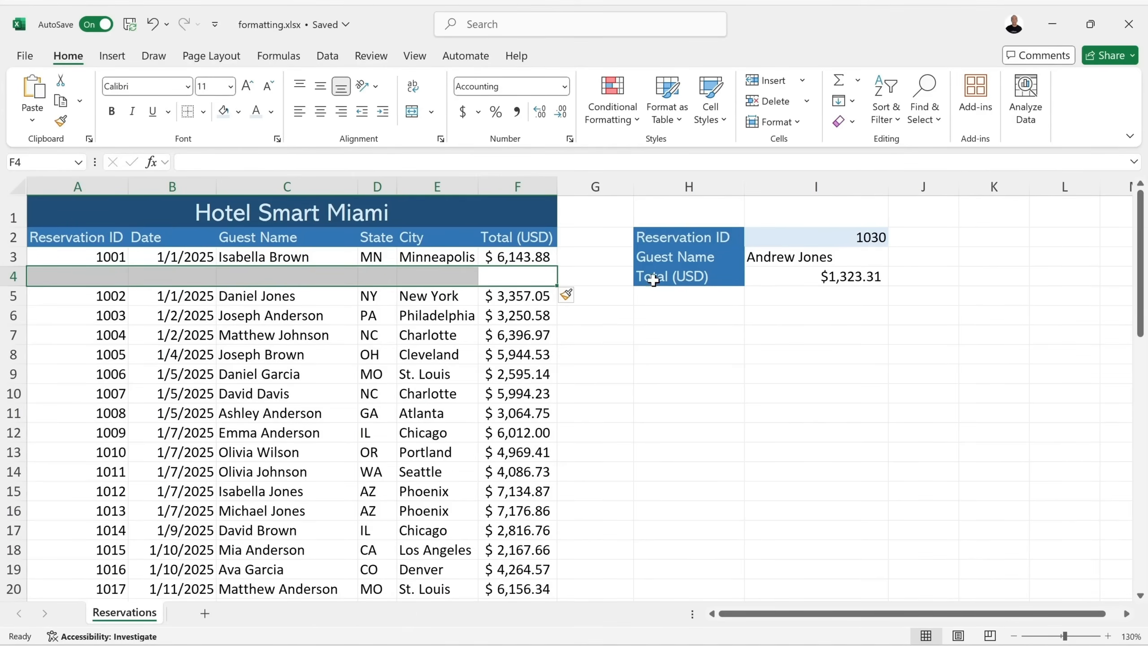
click(152, 24)
click(316, 295)
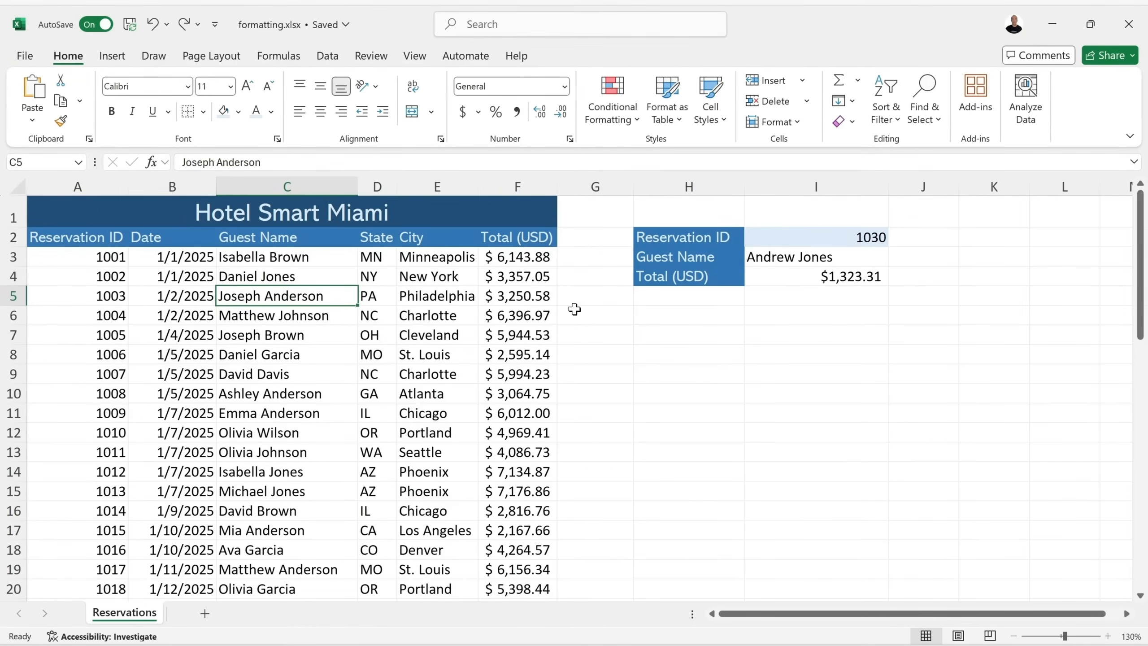
drag(368, 298, 423, 337)
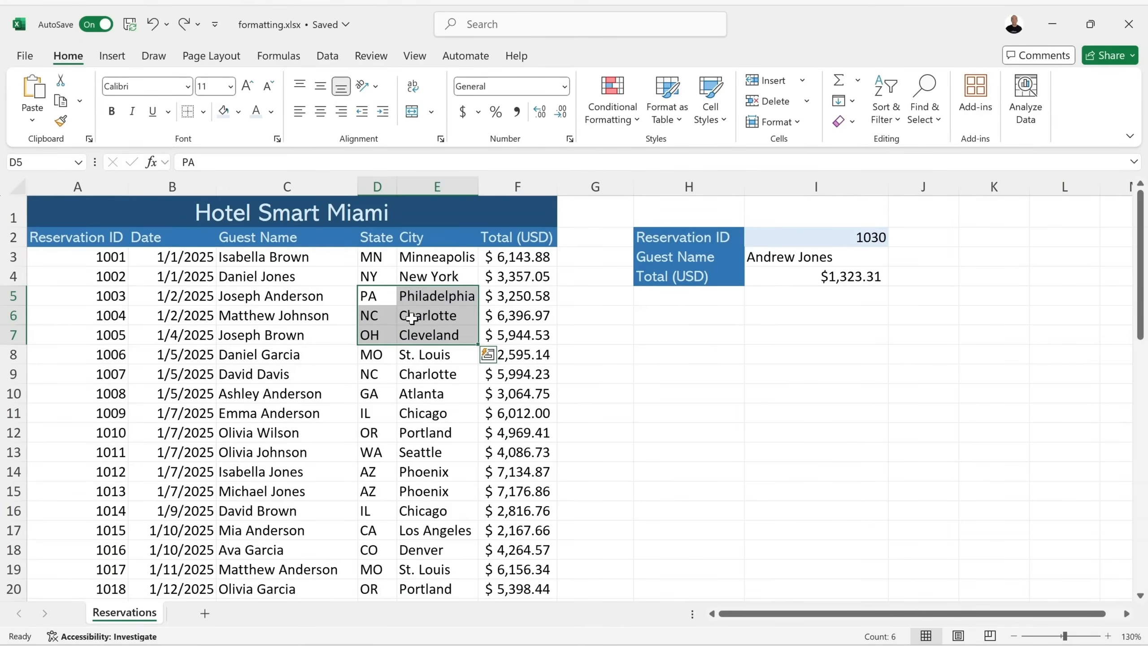
right_click(433, 311)
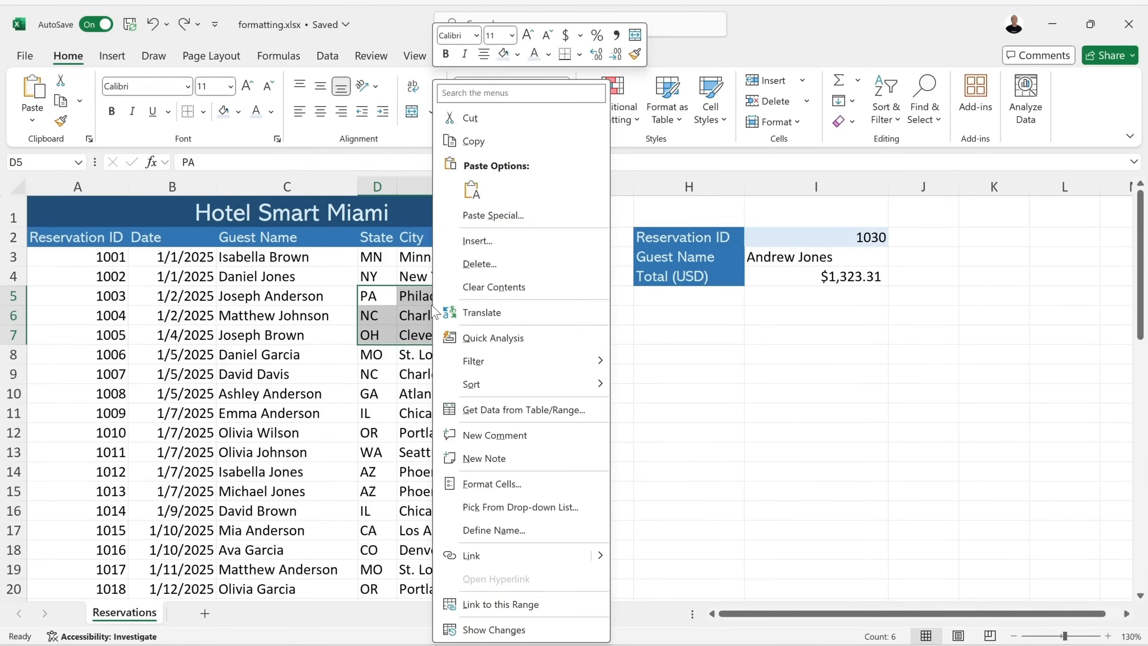
click(488, 240)
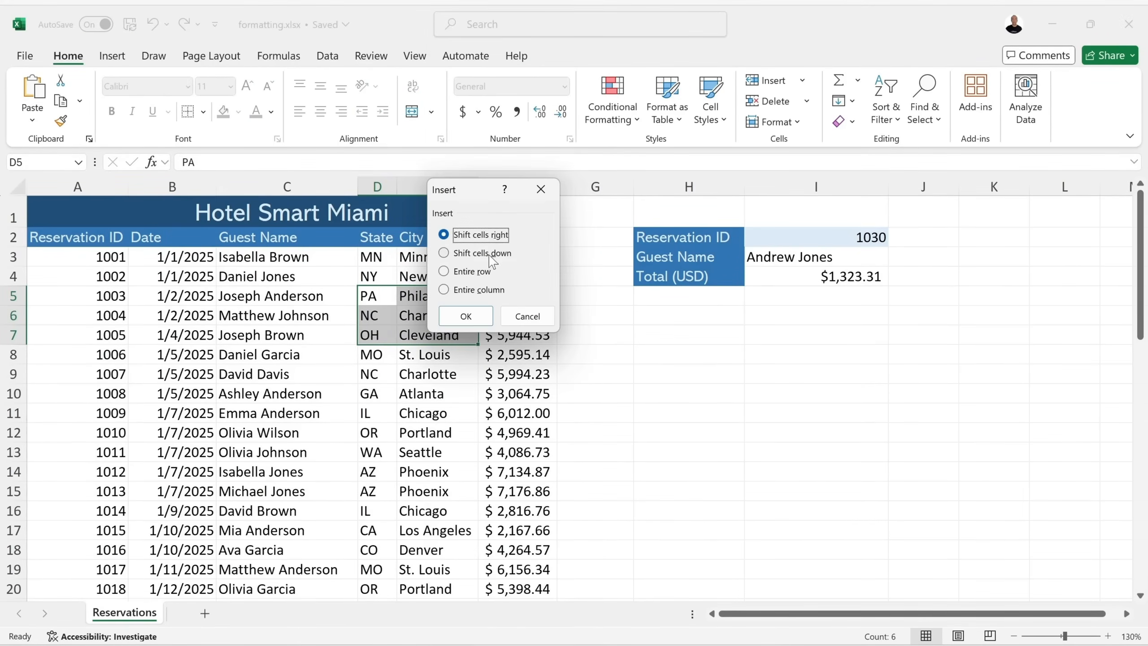
click(479, 255)
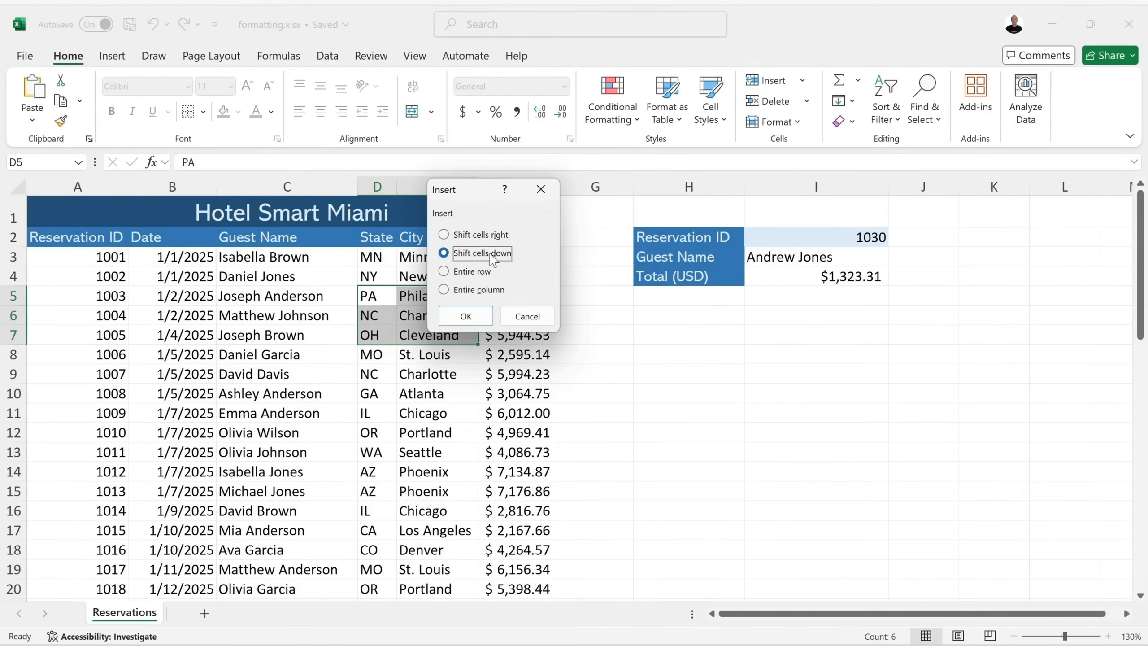
click(491, 236)
click(466, 316)
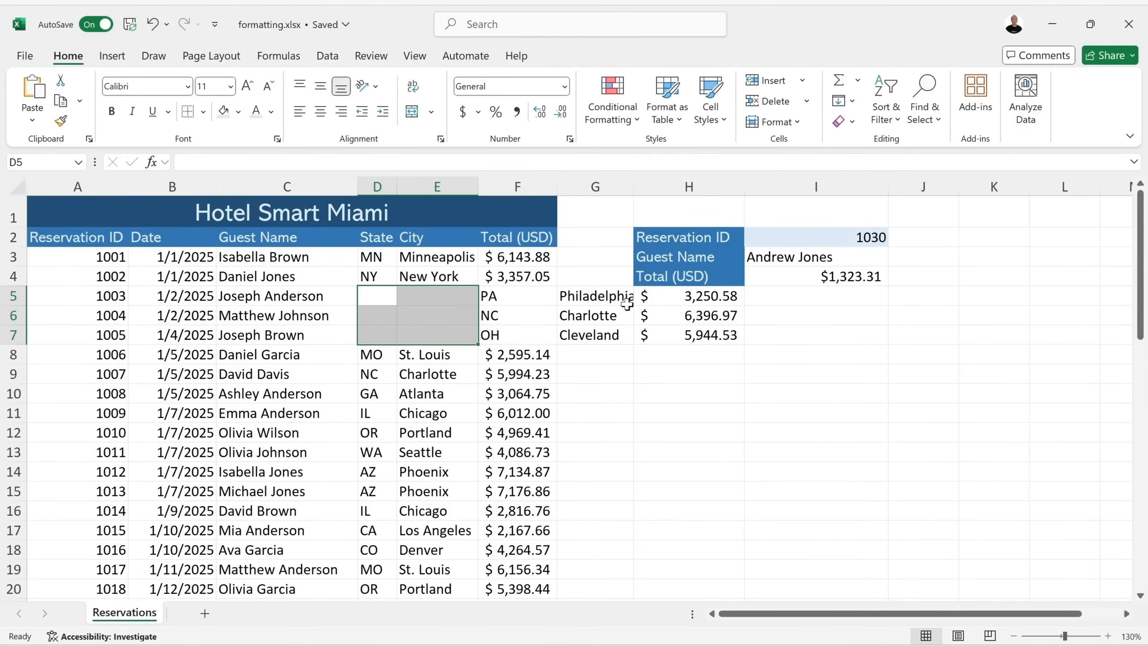
click(154, 26)
right_click(422, 299)
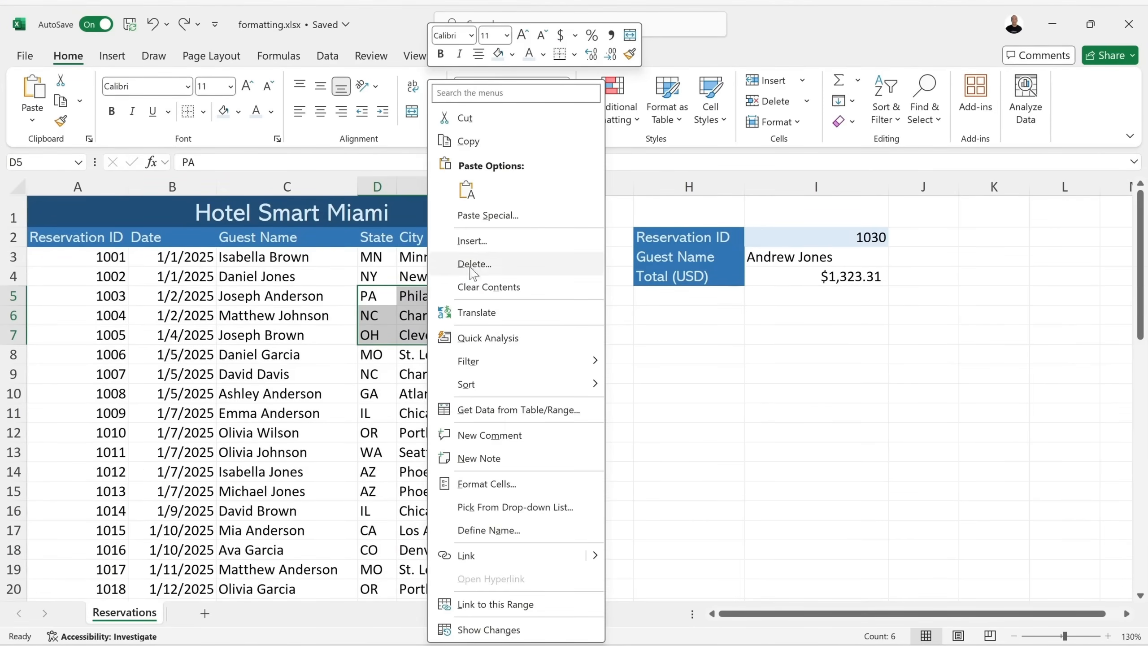
click(495, 247)
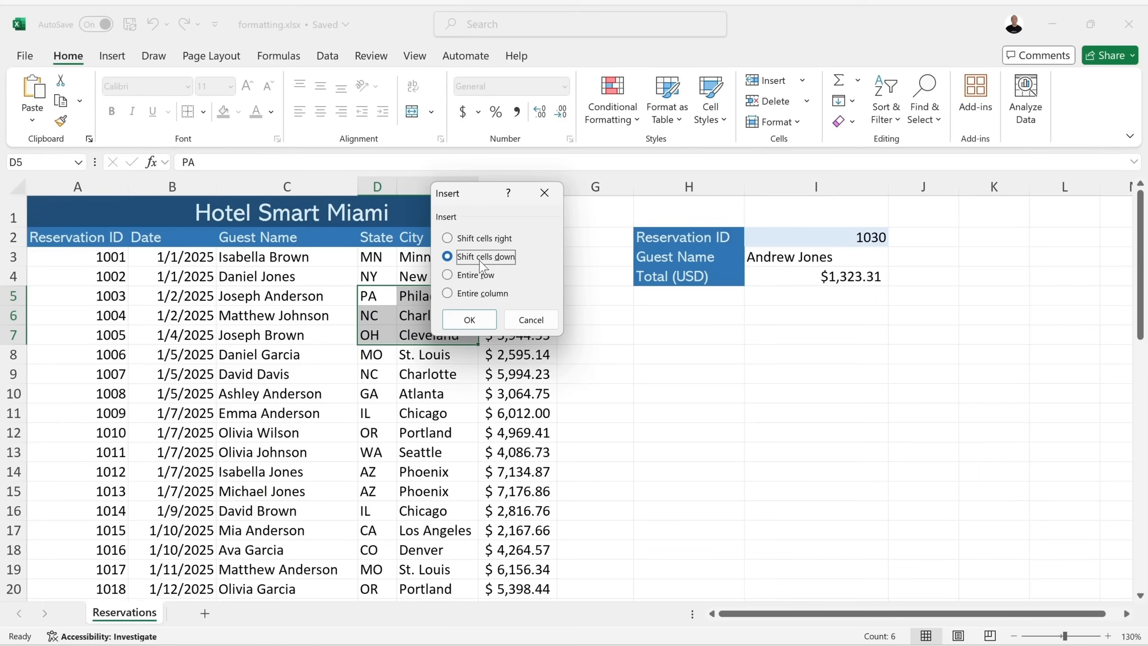
click(480, 318)
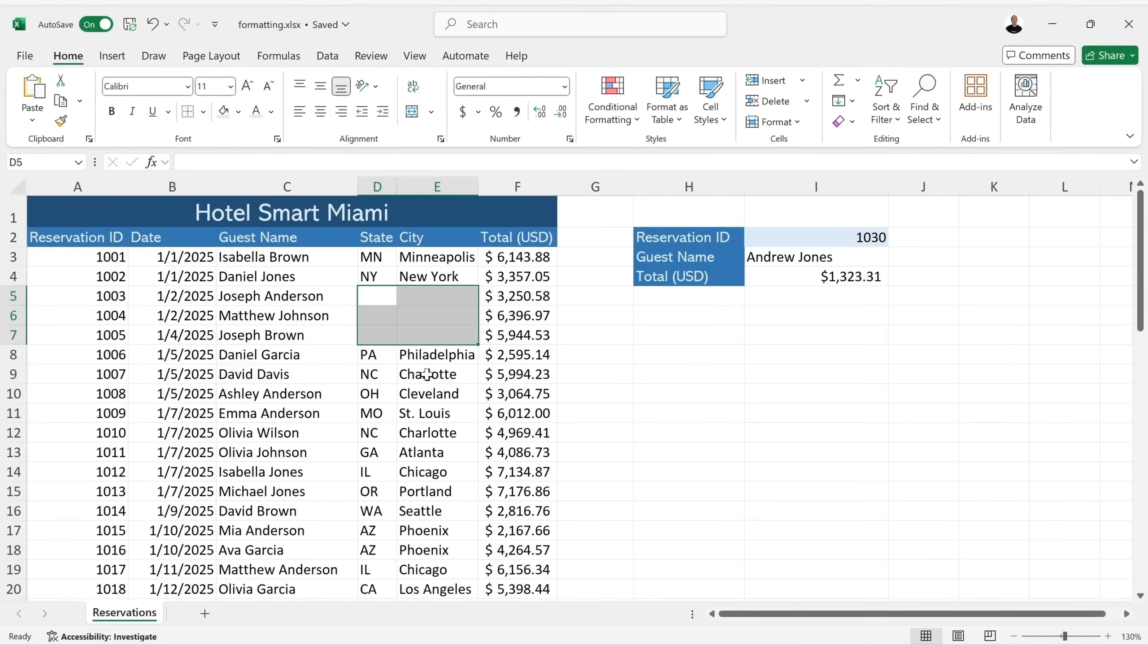
click(153, 25)
click(463, 270)
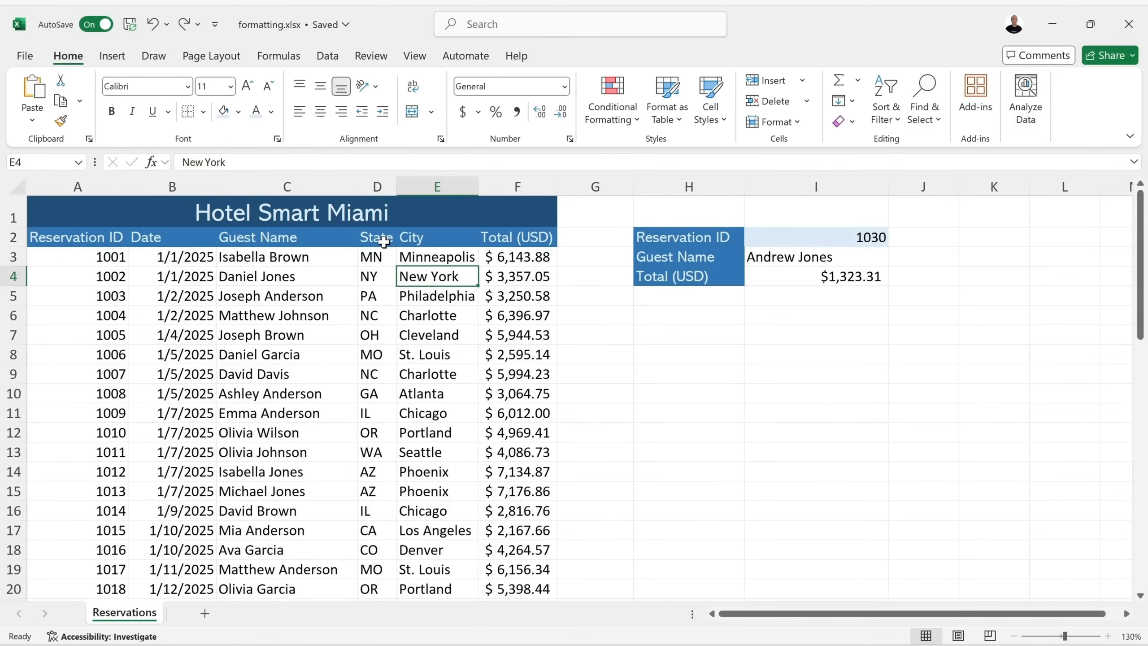
Insert an empty column before Guest Name, then undo it.
right_click(244, 183)
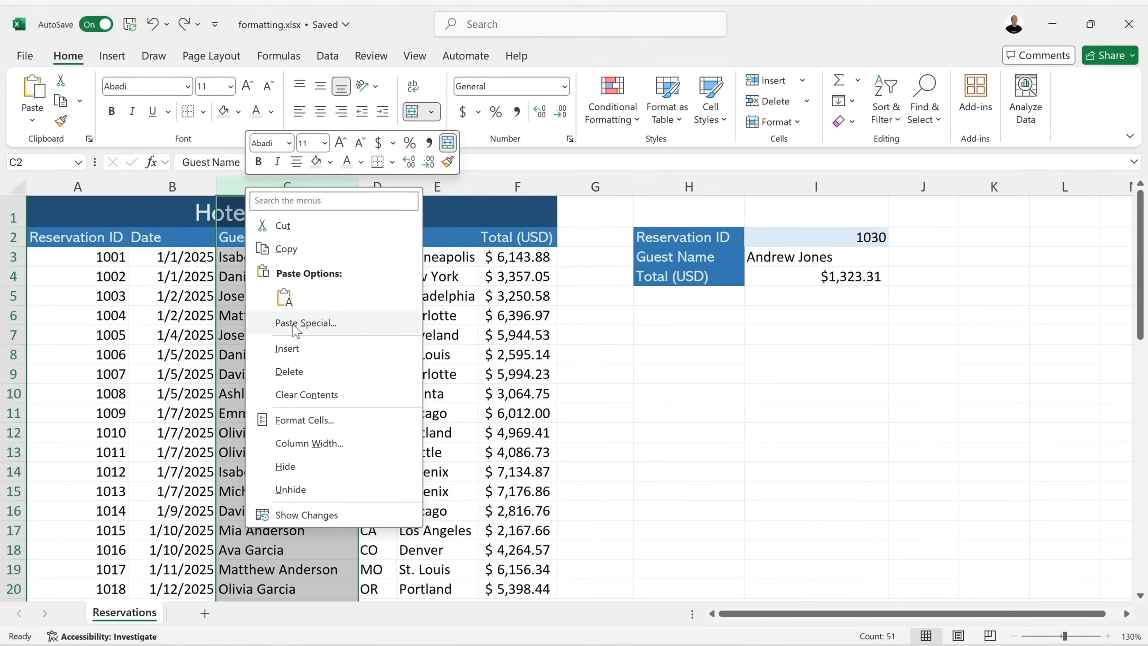
click(287, 348)
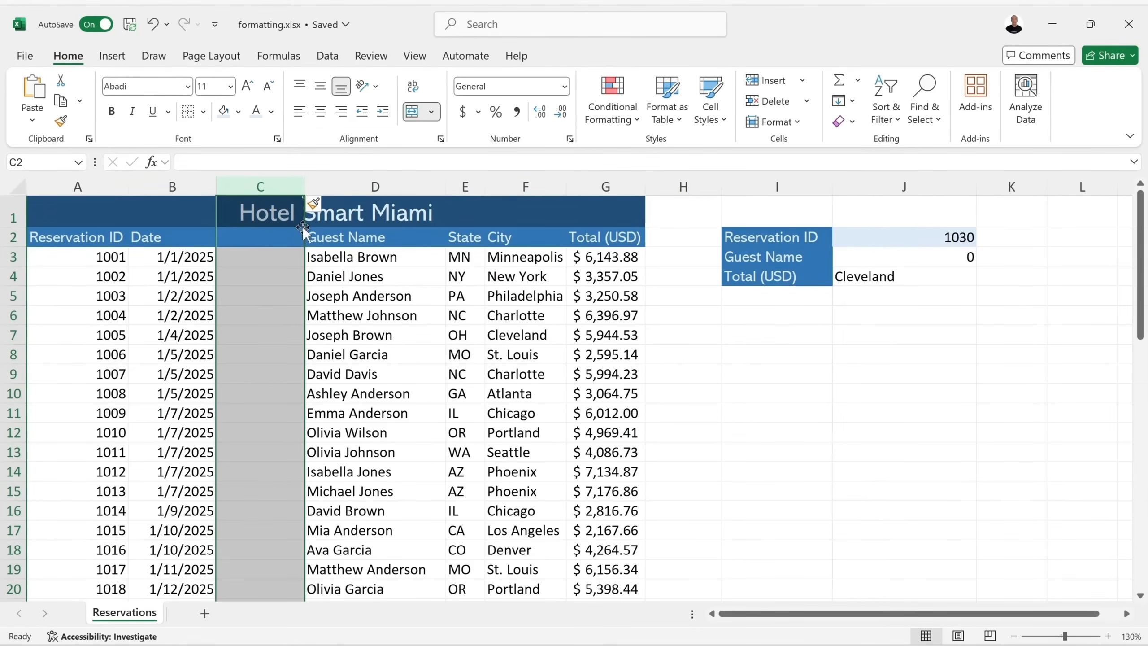
click(153, 24)
click(584, 251)
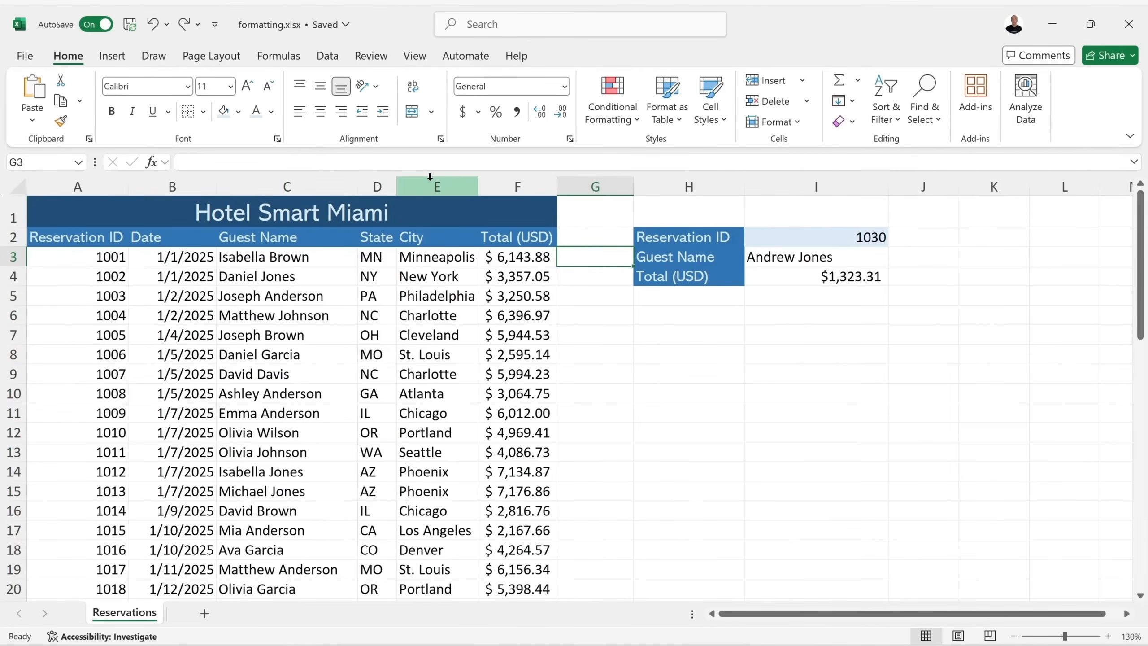
Insert and undo a column before the totals, then narrow column G to 6.40.
click(517, 186)
right_click(500, 187)
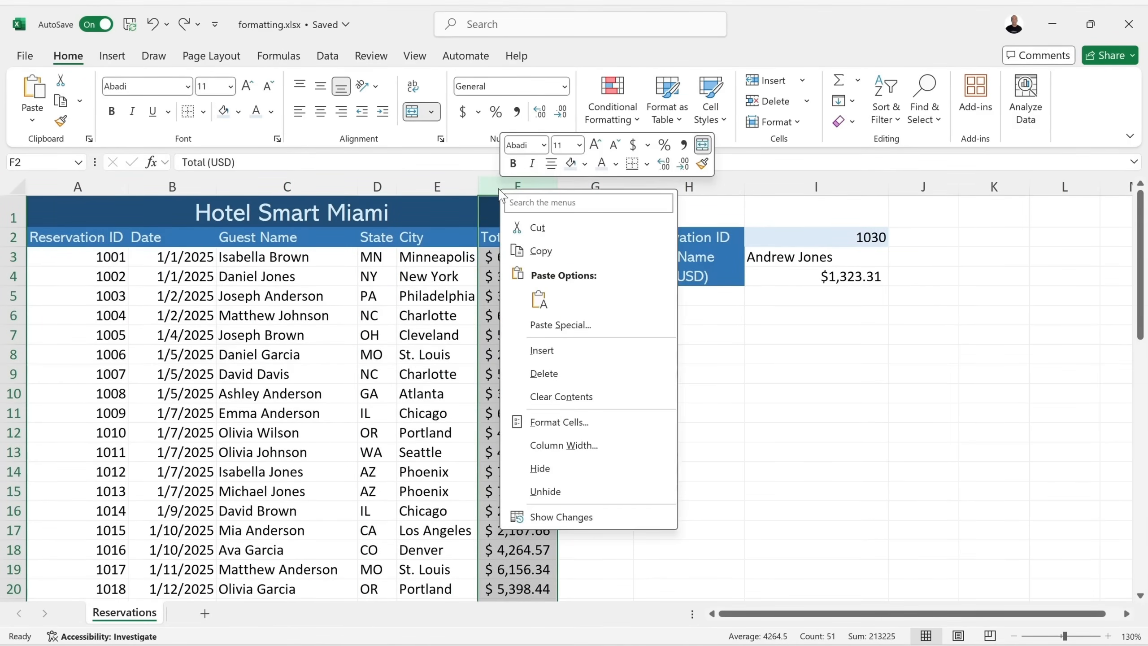
click(556, 355)
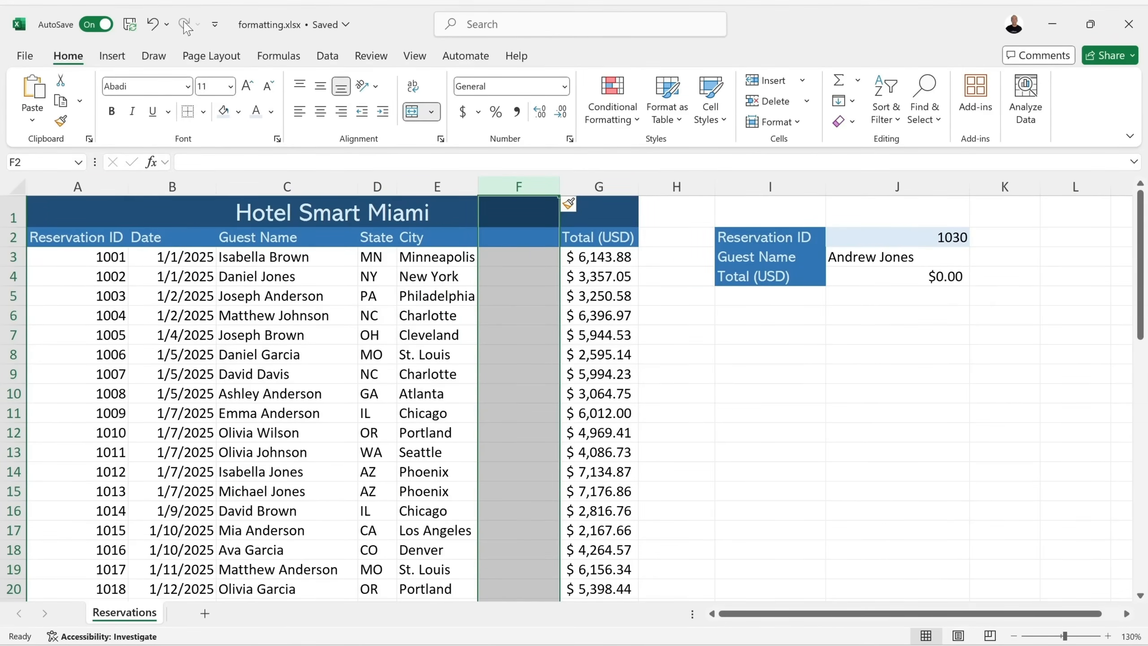
key(ctrl+z)
click(602, 273)
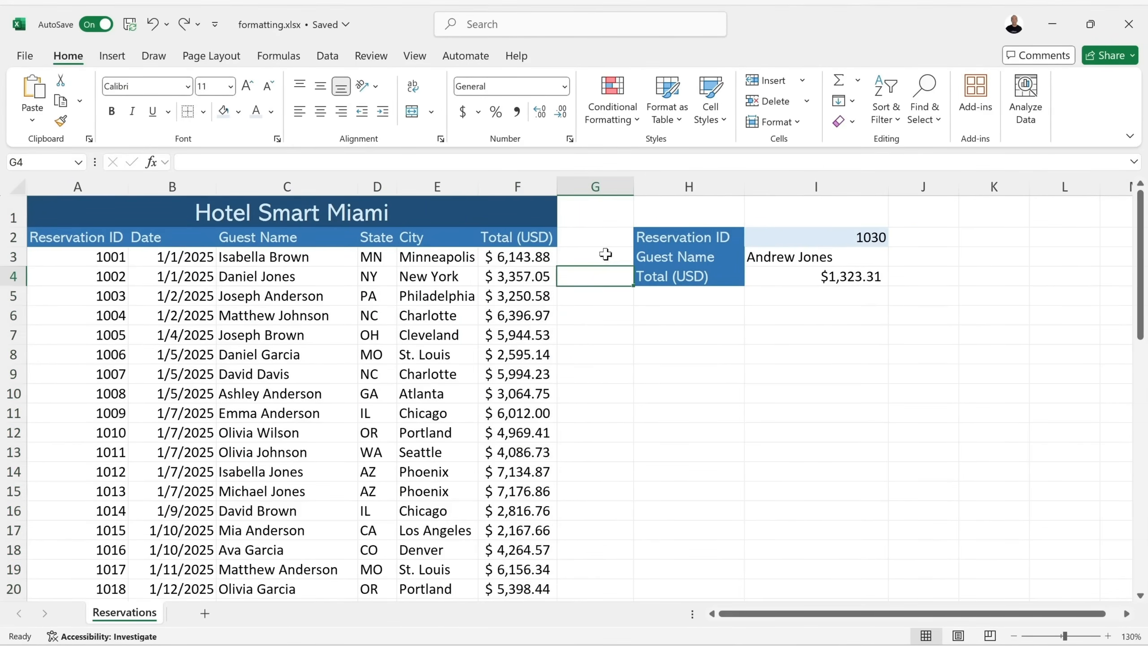
drag(633, 185, 582, 191)
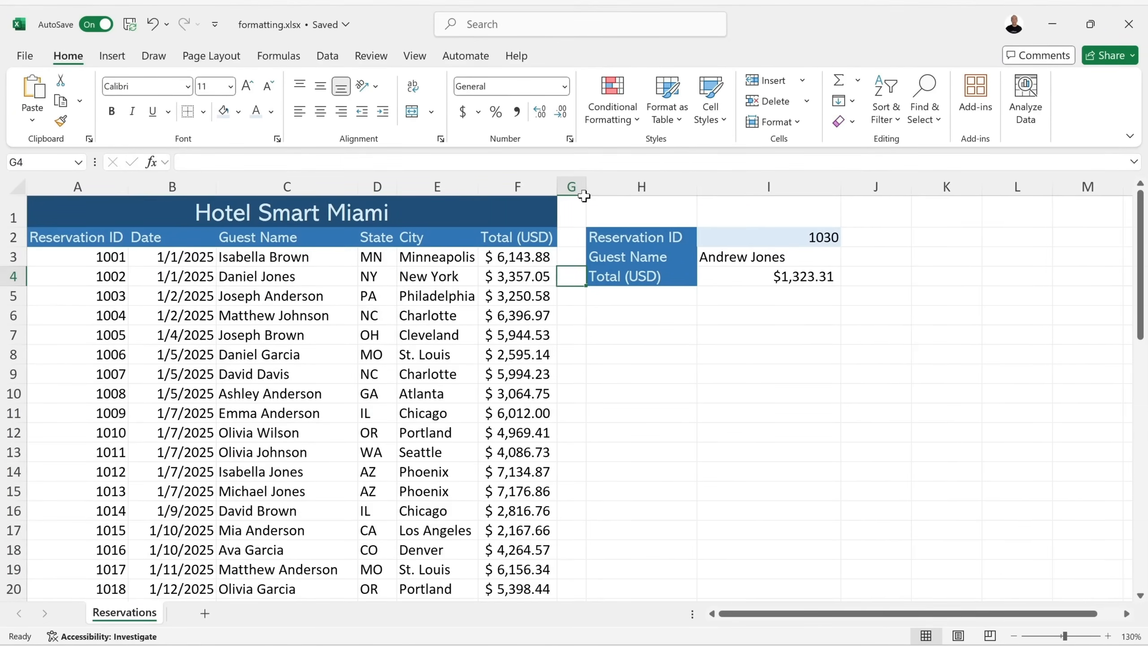
click(628, 313)
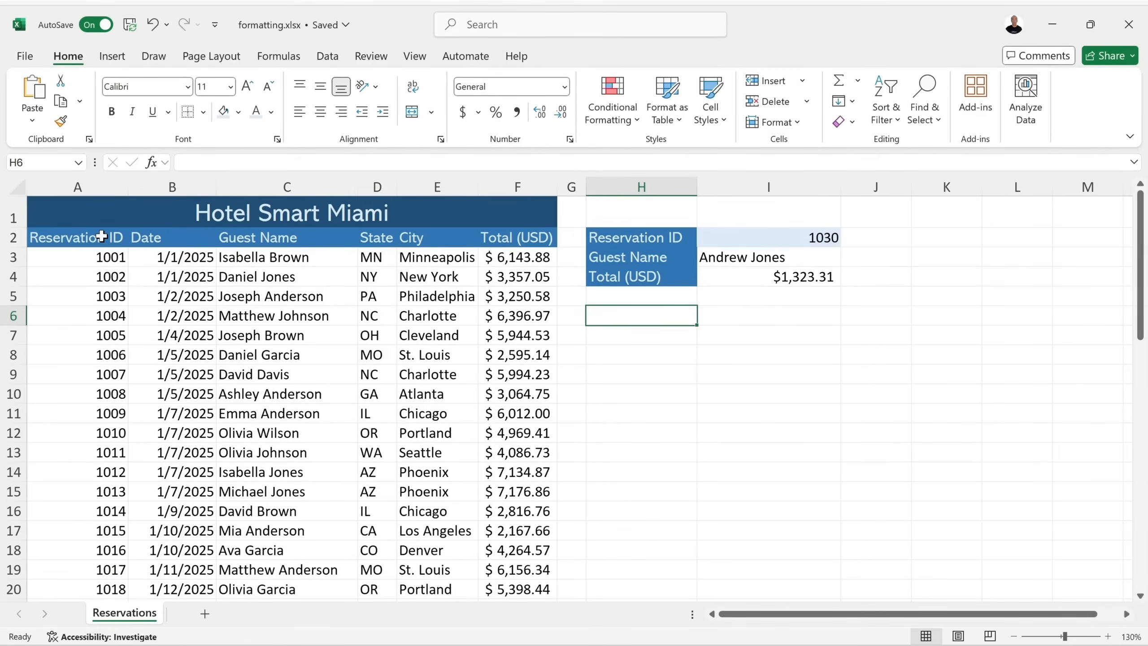
Hide column A with the reservation IDs so the table starts at Date.
right_click(67, 185)
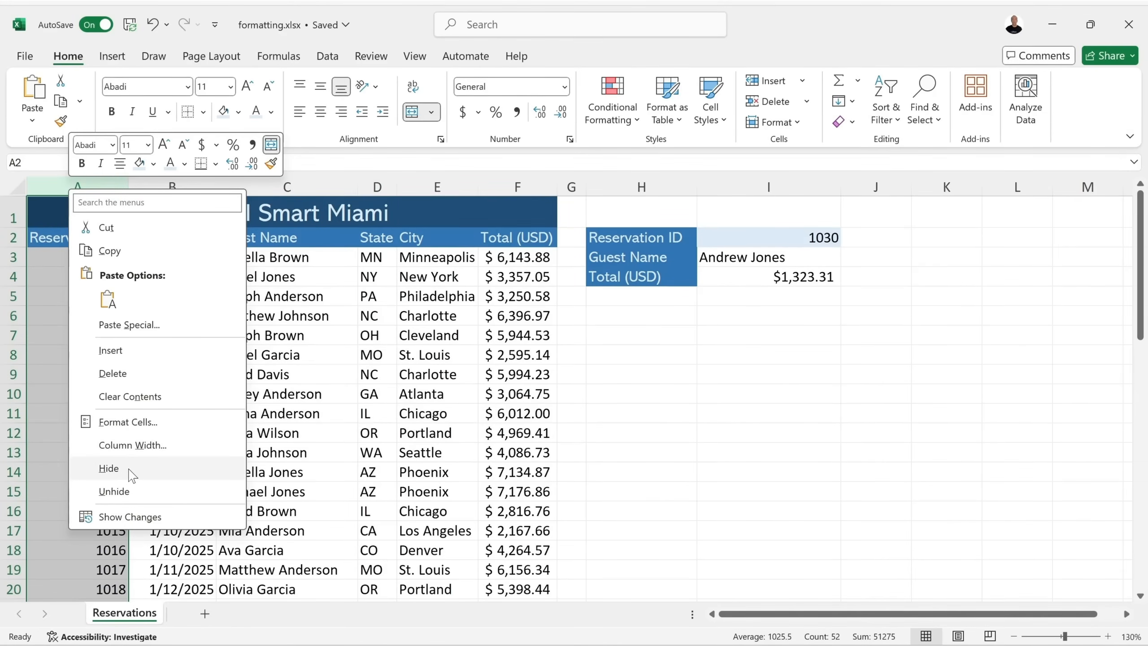
click(109, 469)
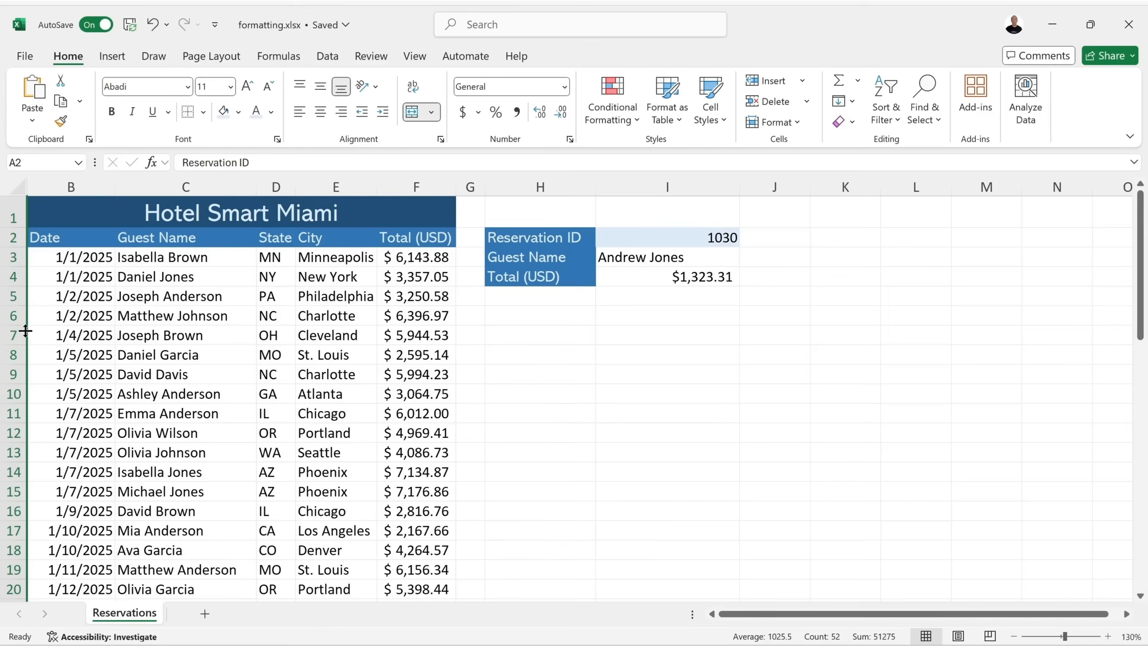
click(561, 318)
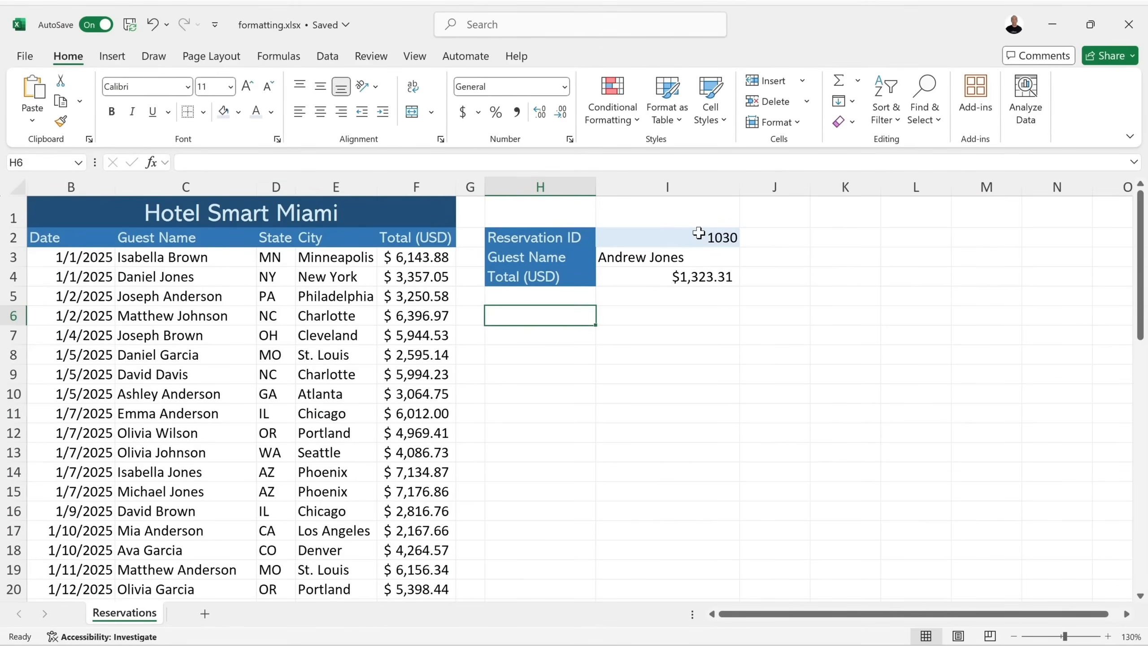
Change the lookup Reservation ID in I2 to 1025, returning a $4,385.37 total.
double_click(725, 235)
key(BackSpace)
key(BackSpace)
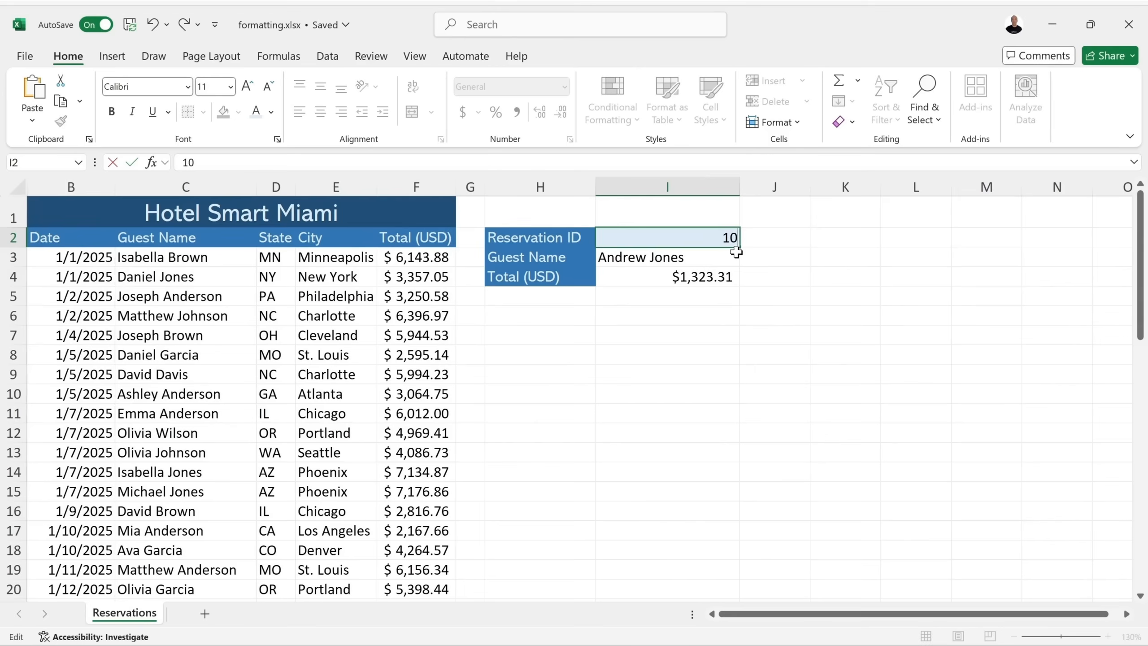
text(25)
key(Return)
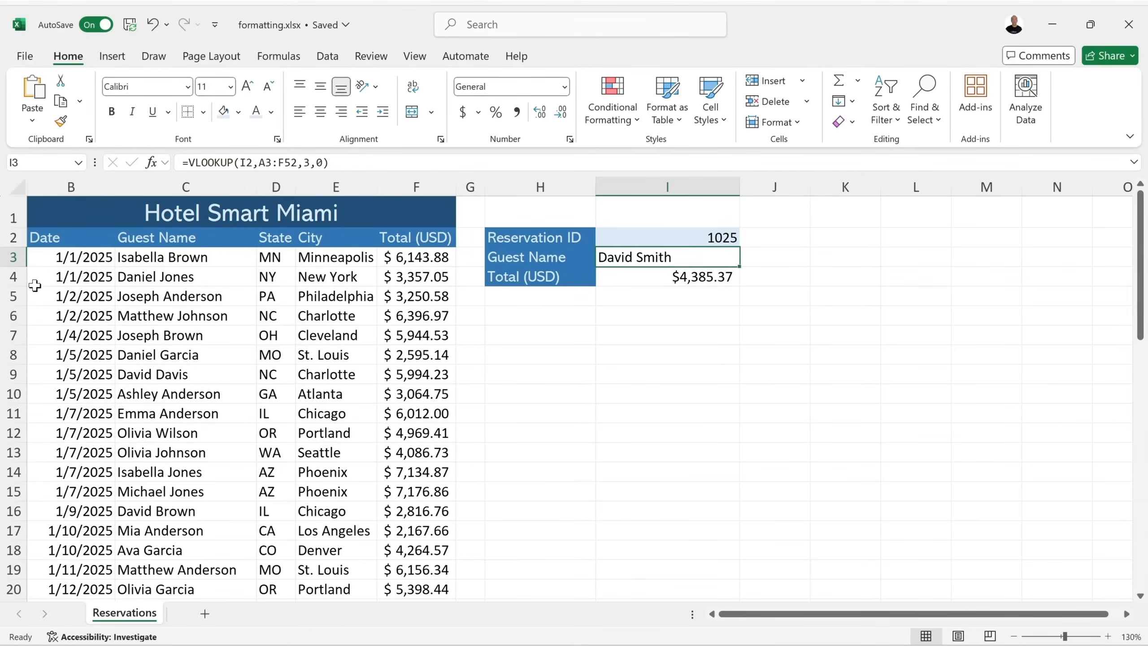
scroll(37, 286, down, 1)
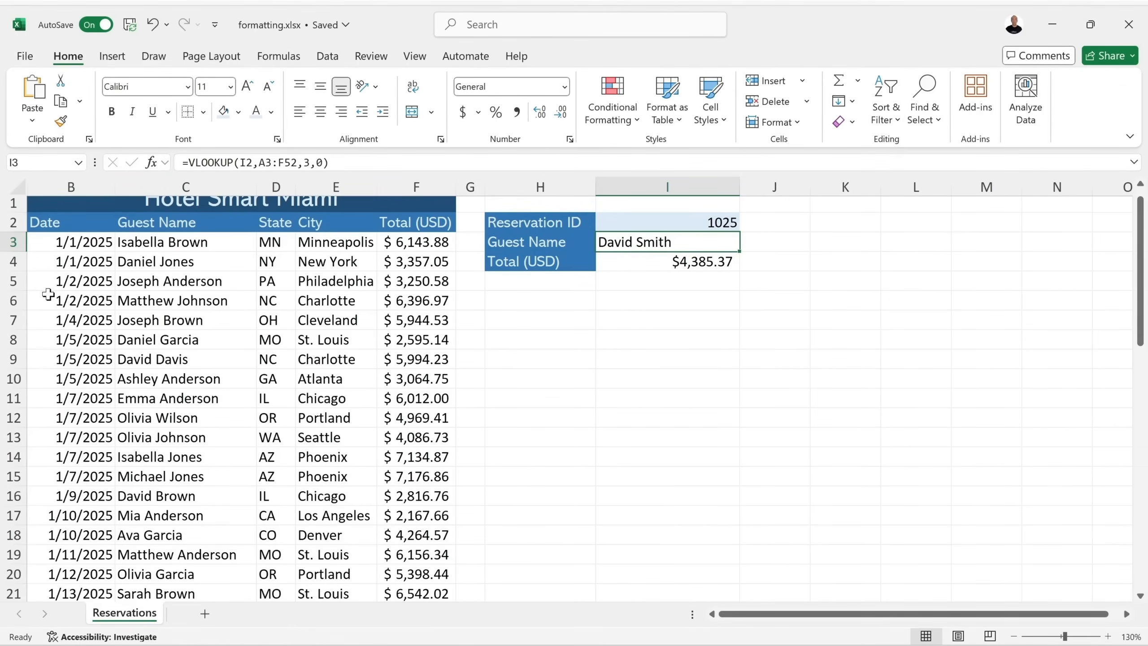
drag(13, 301, 13, 456)
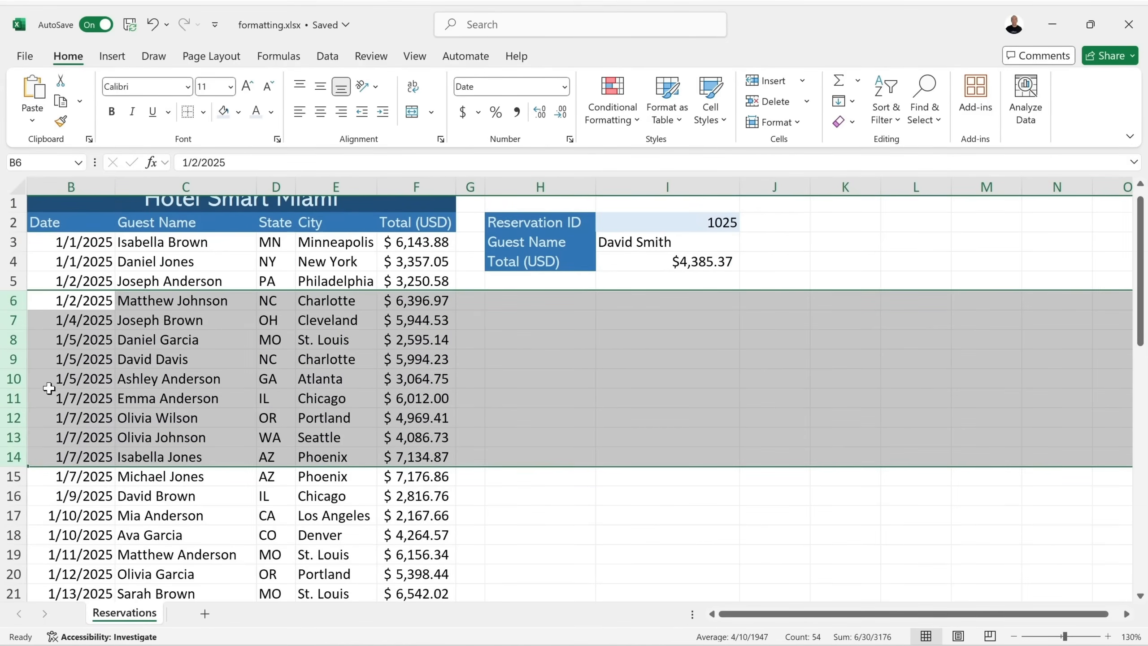
right_click(11, 337)
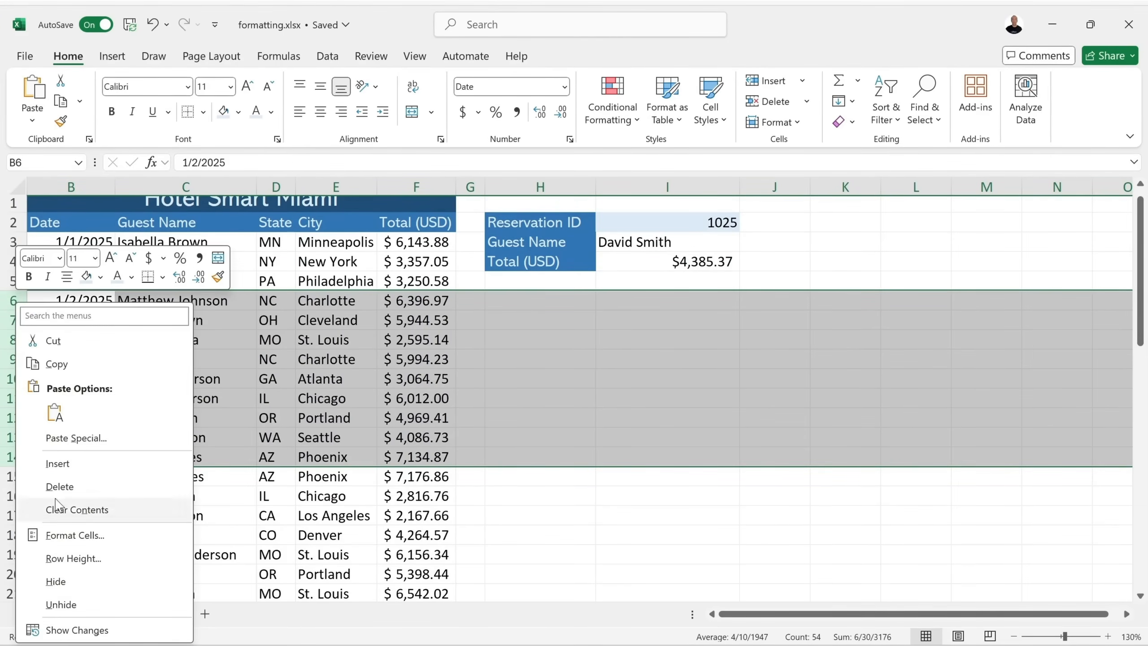
click(98, 580)
click(547, 377)
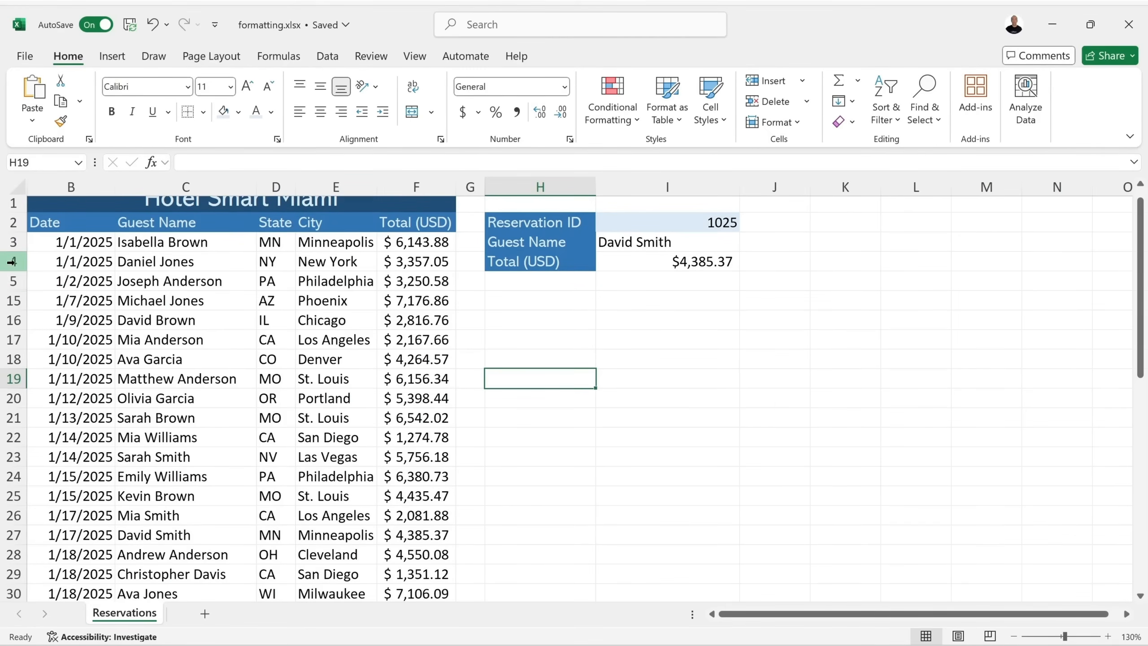
drag(14, 281, 11, 299)
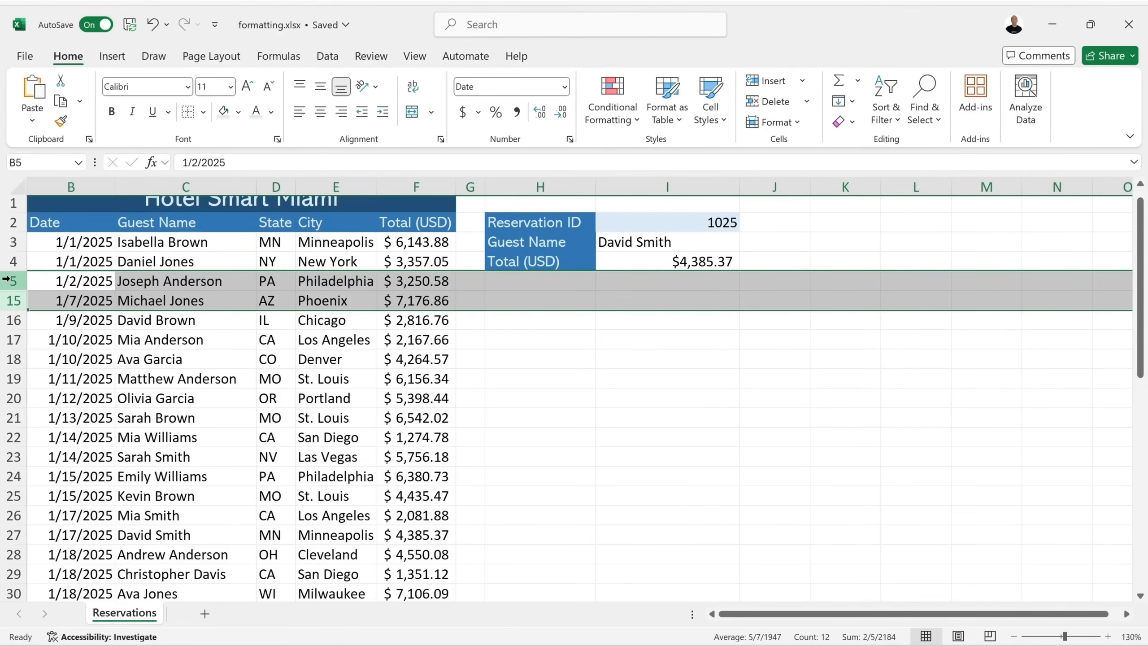
right_click(17, 281)
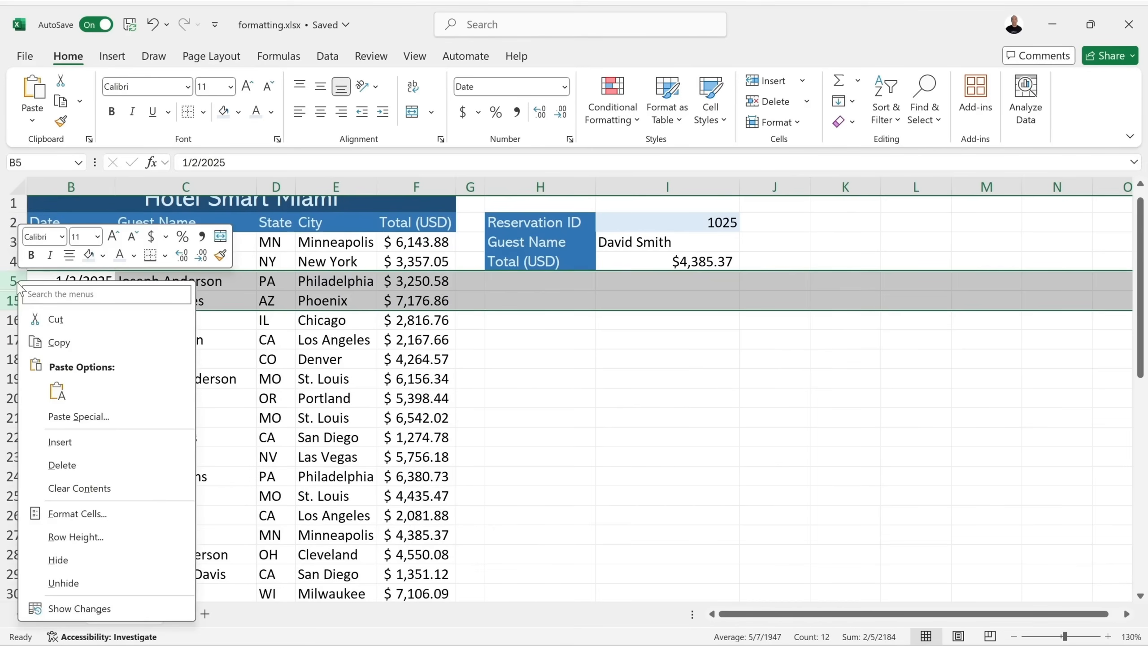
click(95, 581)
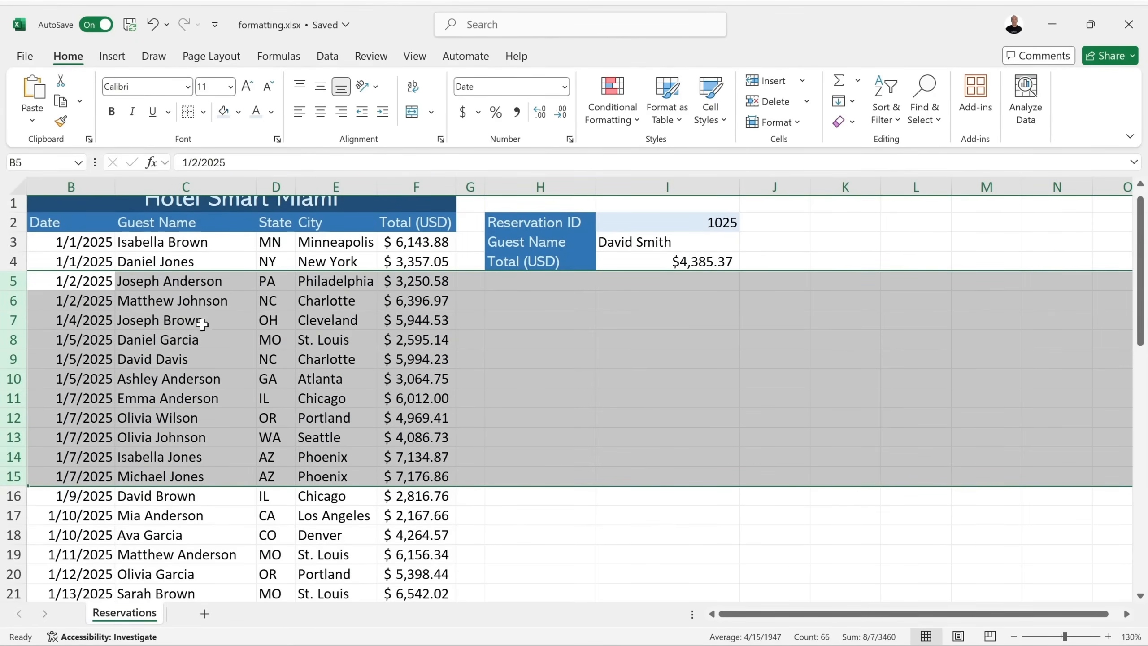
click(517, 358)
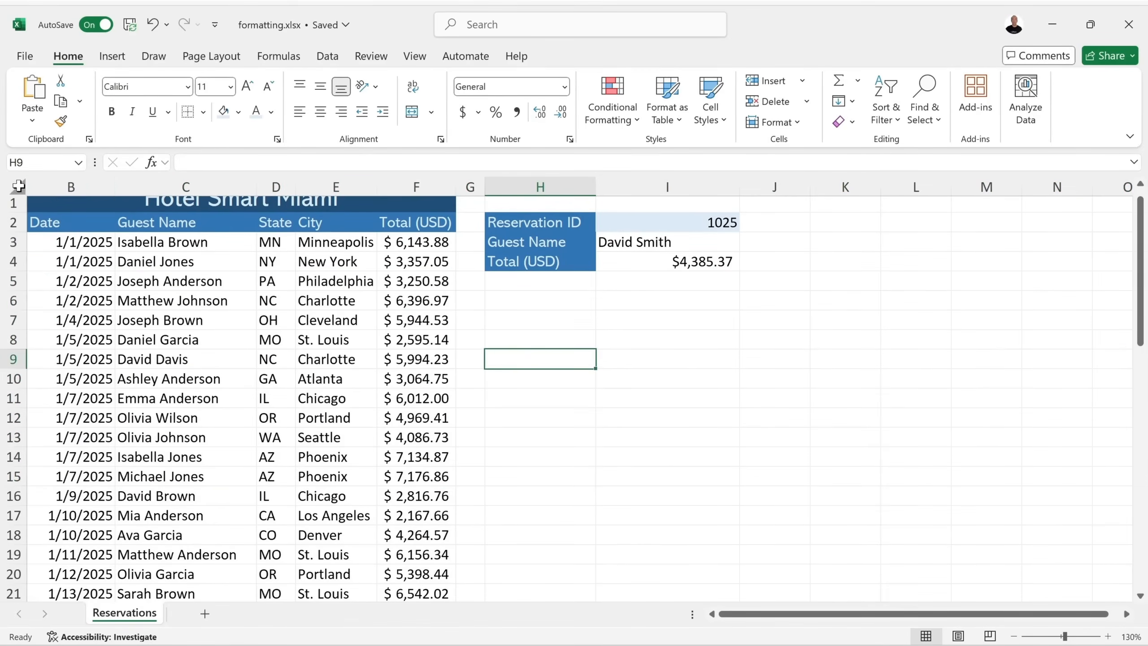
Select the whole sheet and unhide column A so Reservation IDs 1001 onward reappear.
drag(66, 182, 138, 185)
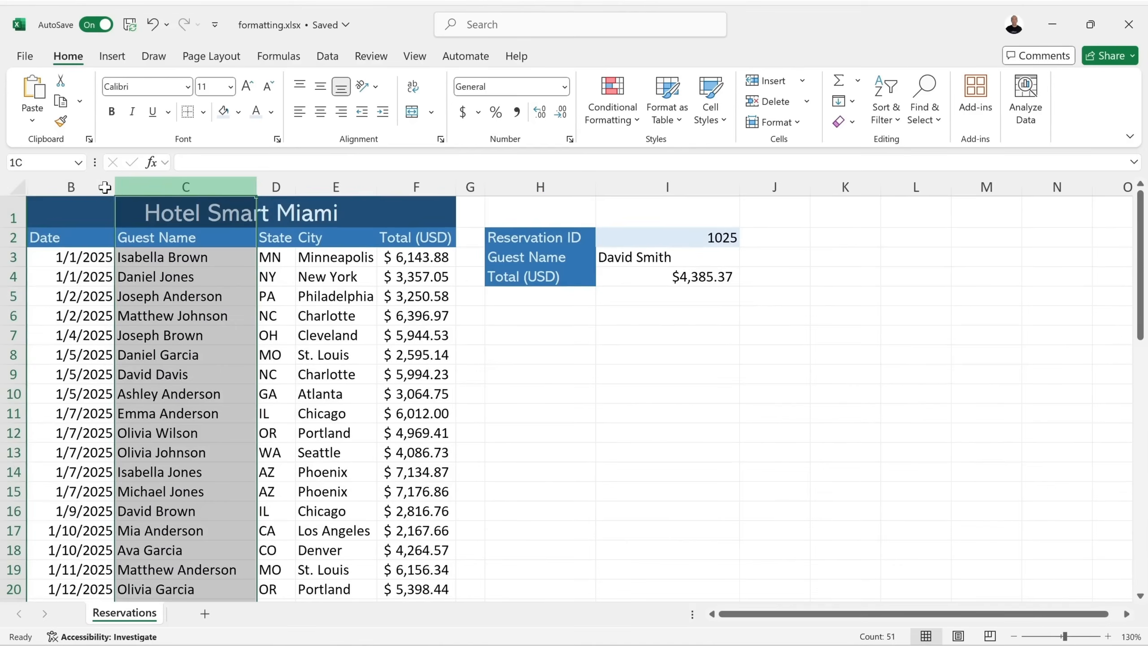
right_click(60, 182)
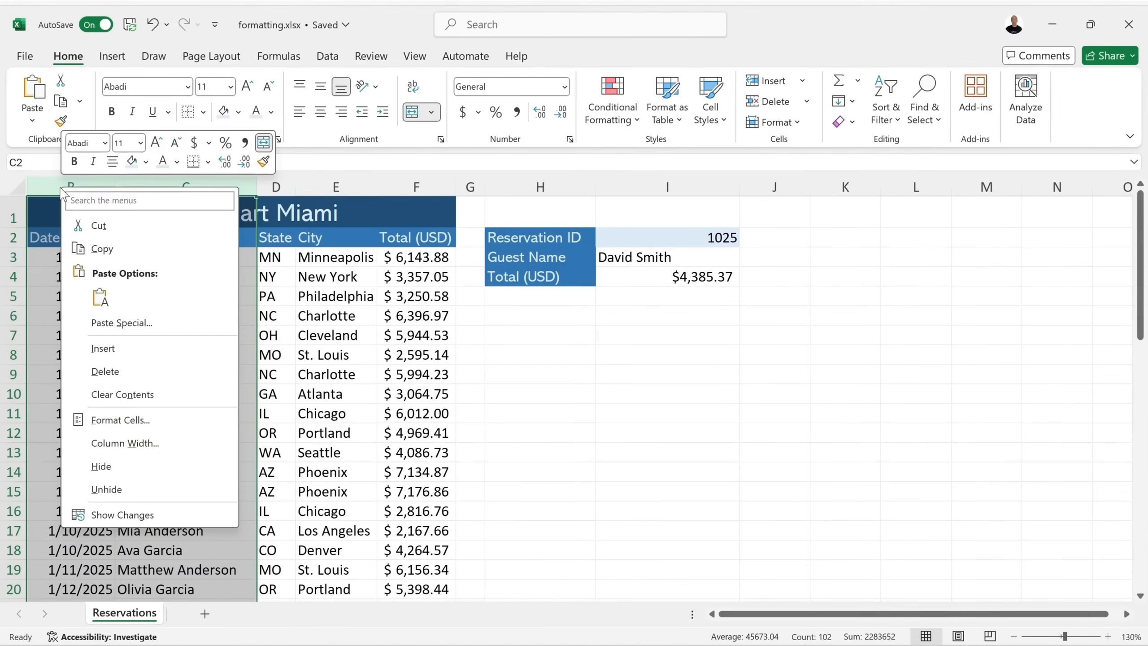
click(511, 382)
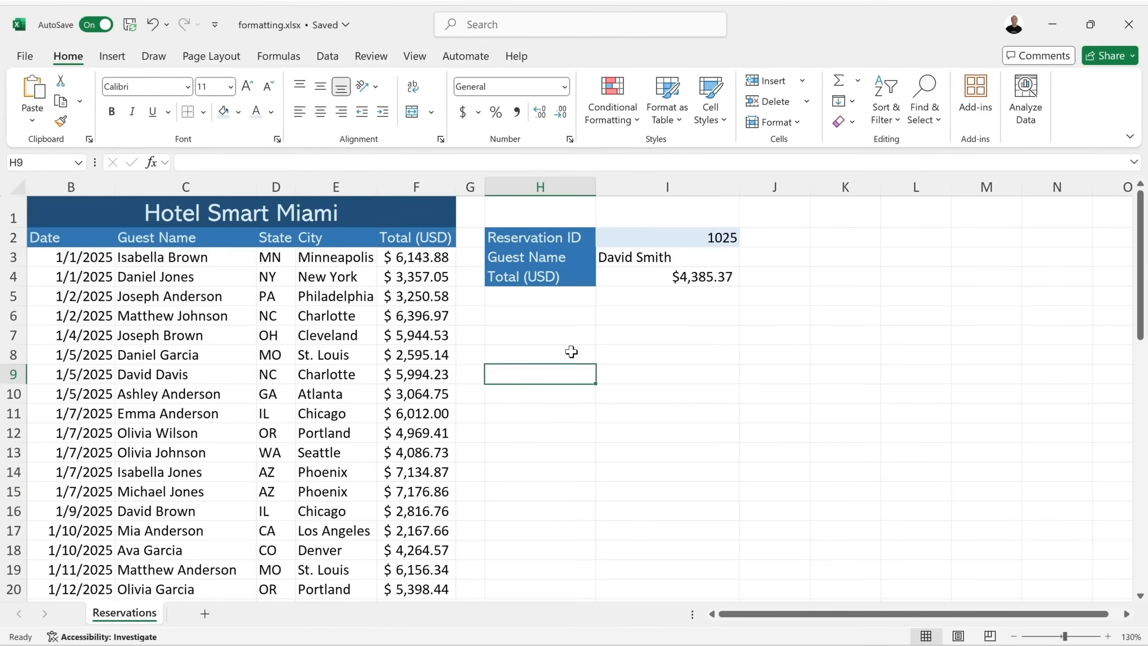
click(17, 186)
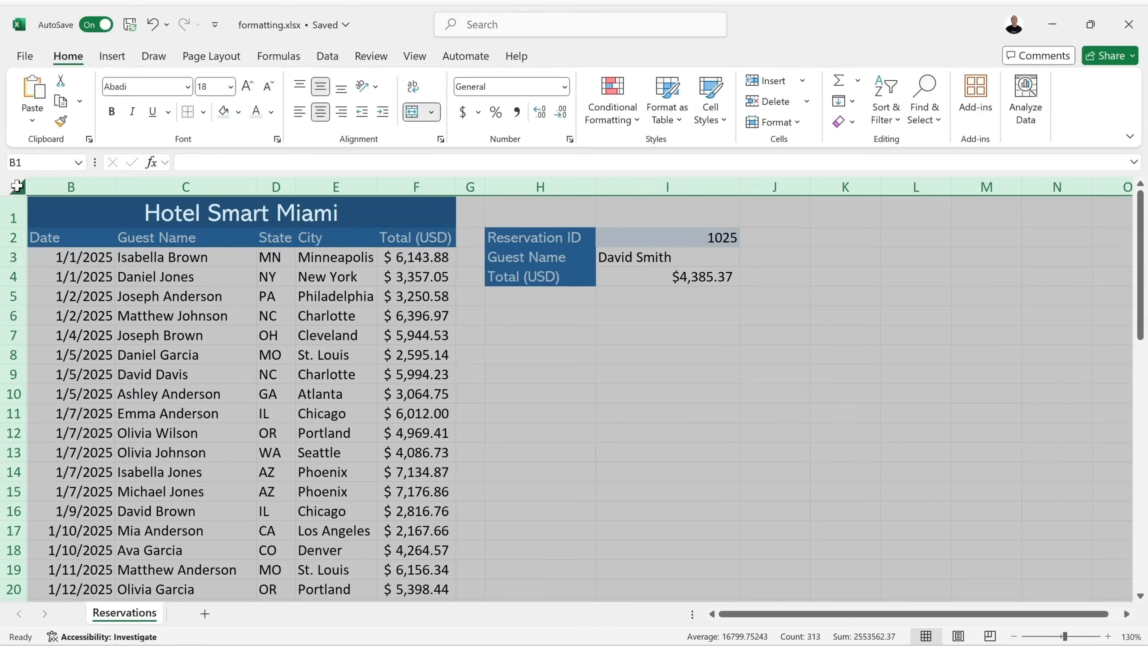
right_click(145, 185)
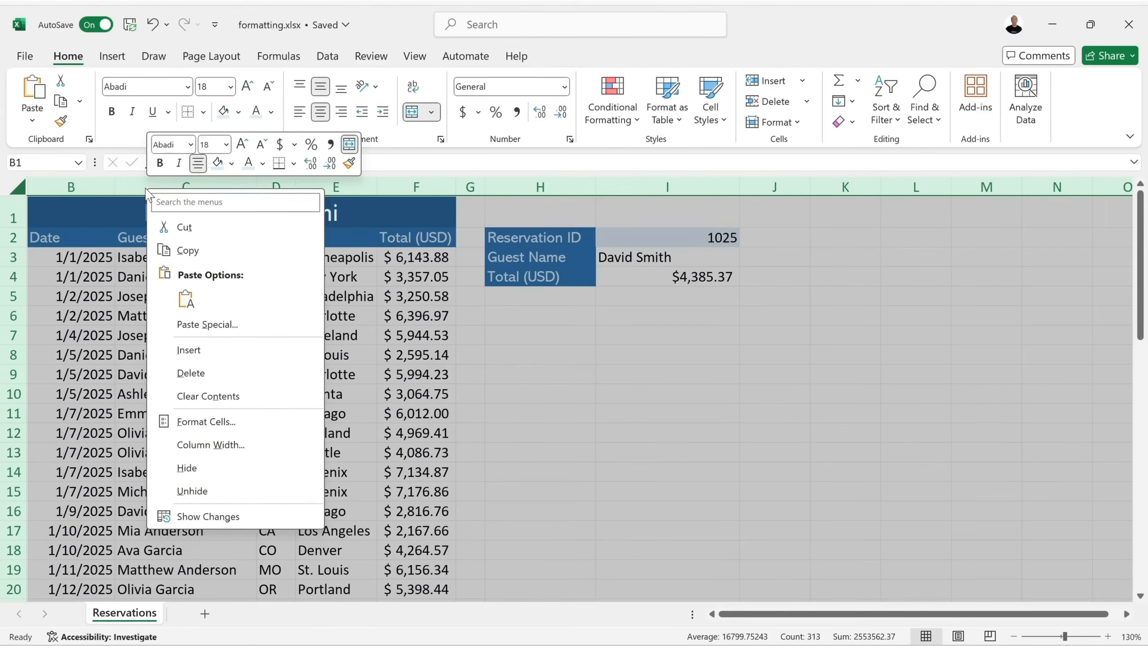
click(204, 496)
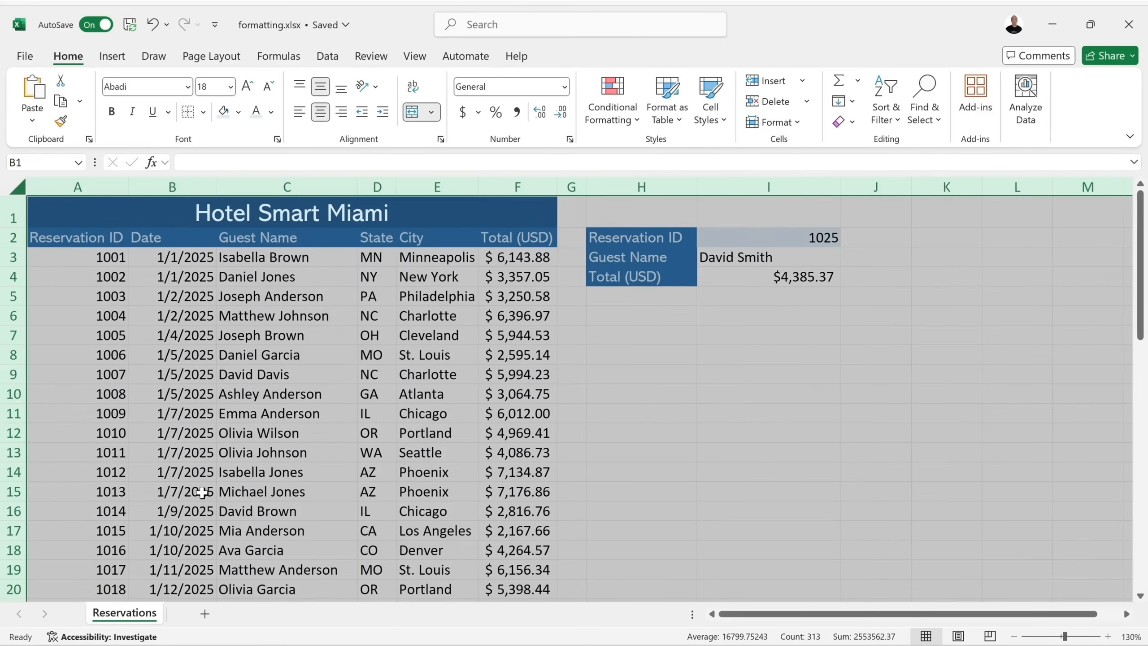
click(108, 255)
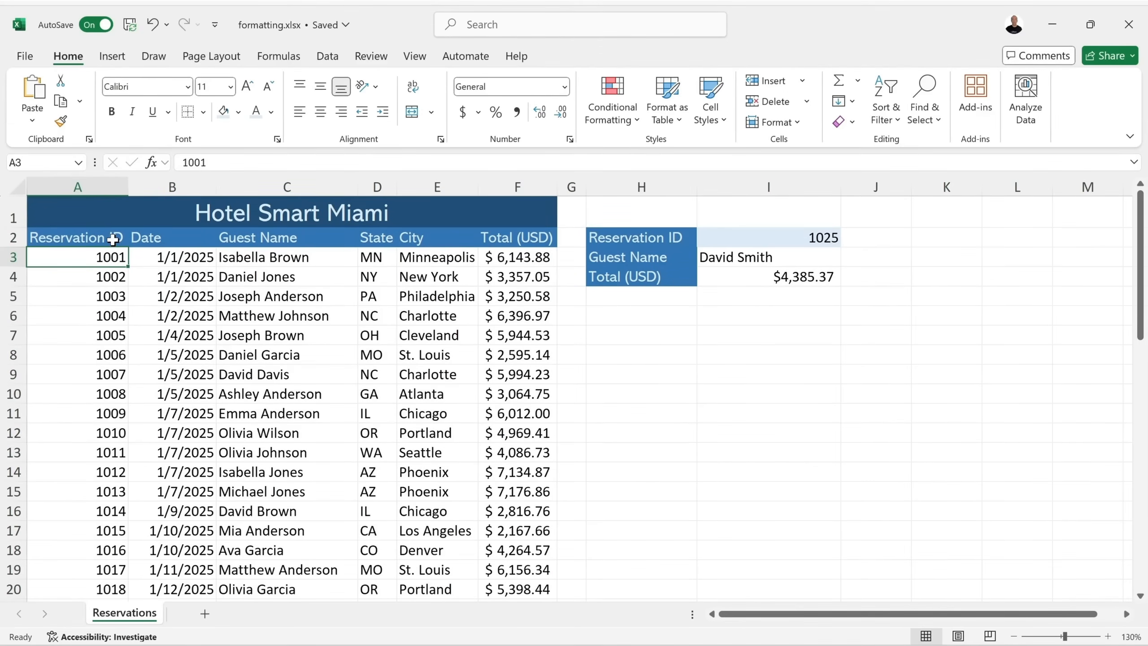
click(633, 371)
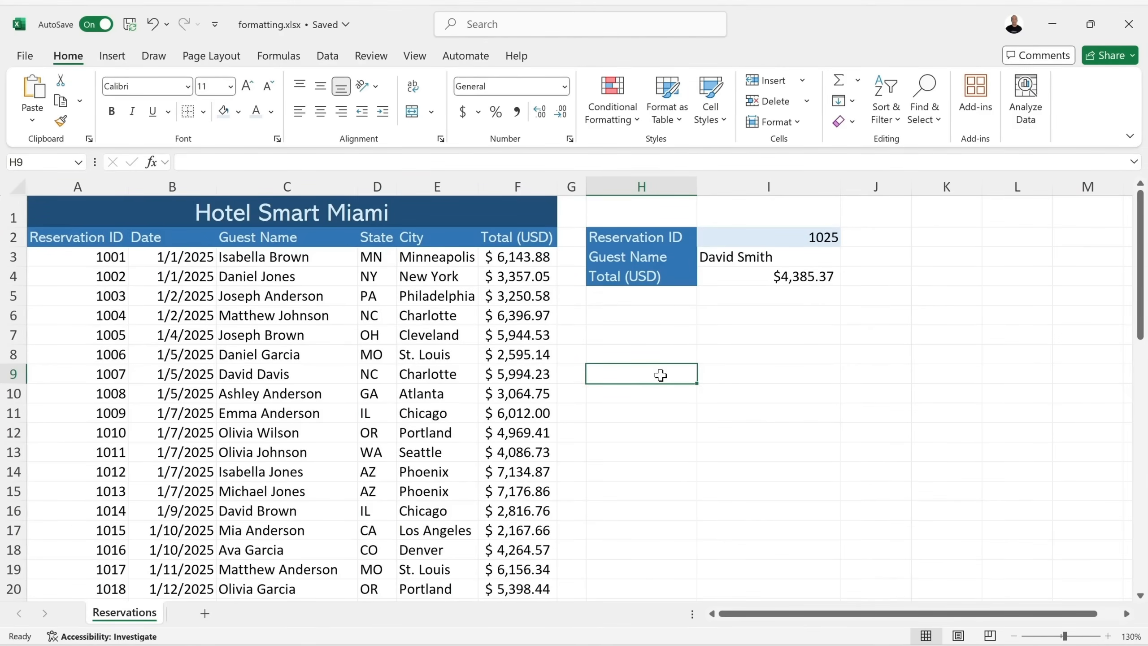
Duplicate the Reservations sheet through Move or Copy with Create a copy ticked.
right_click(136, 617)
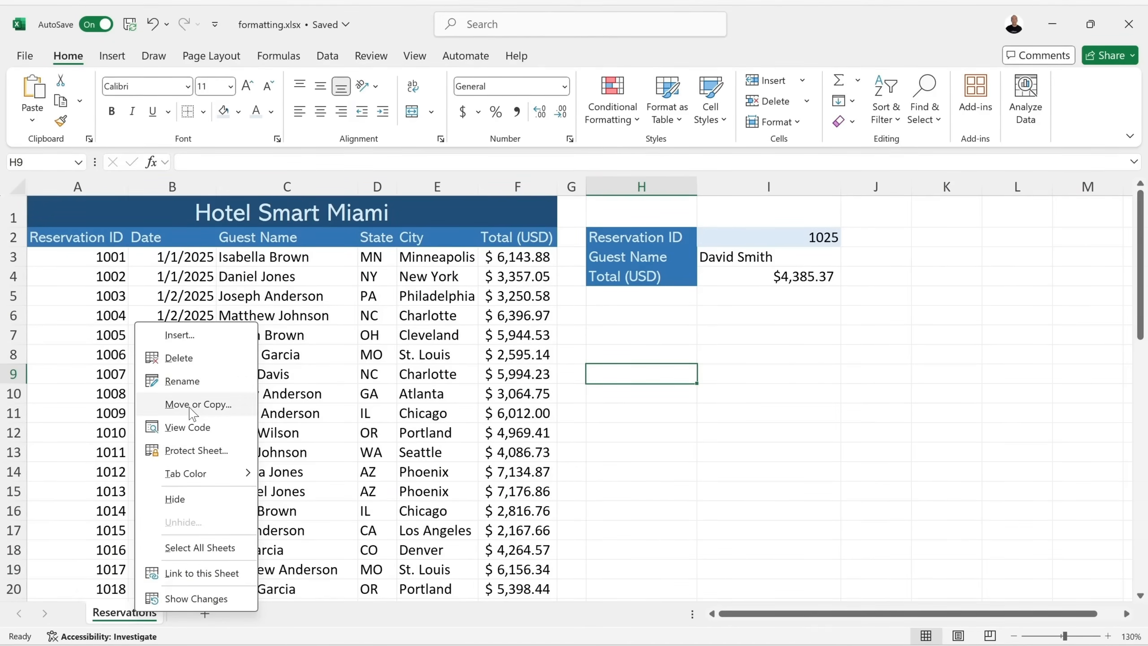
click(202, 406)
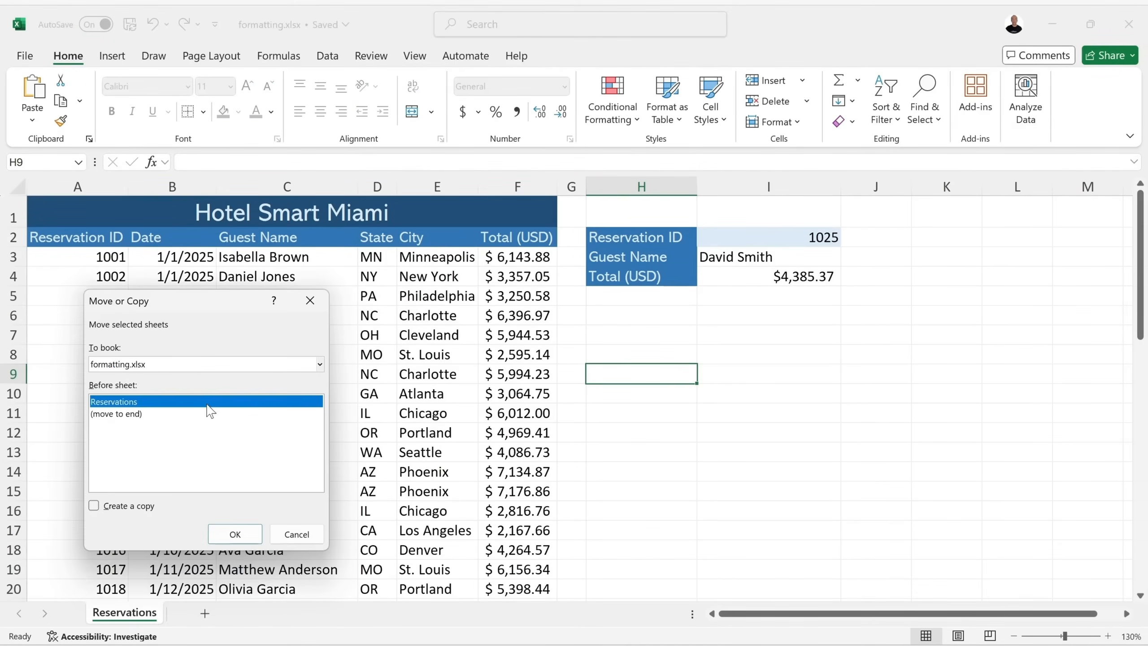
drag(205, 312, 427, 325)
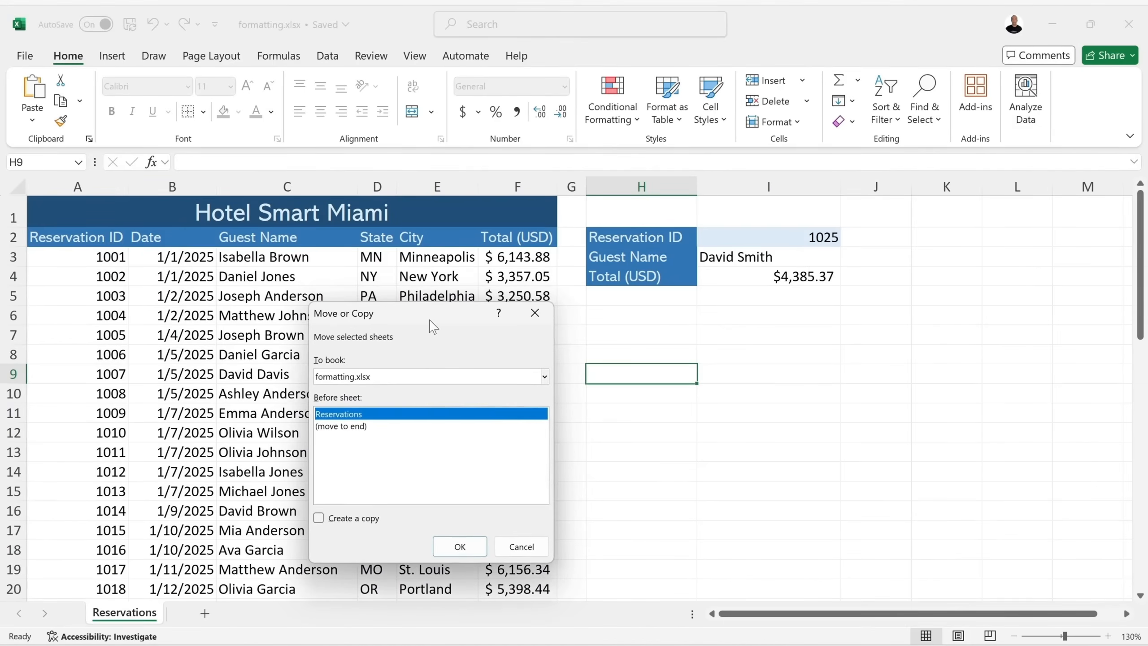
click(320, 519)
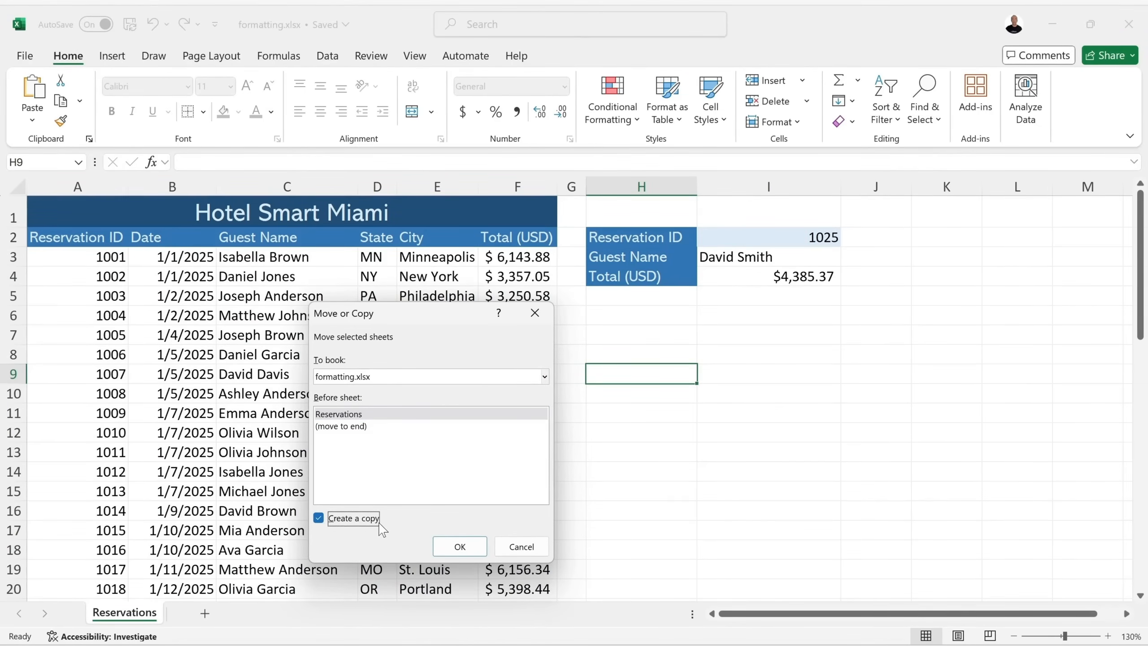
click(459, 547)
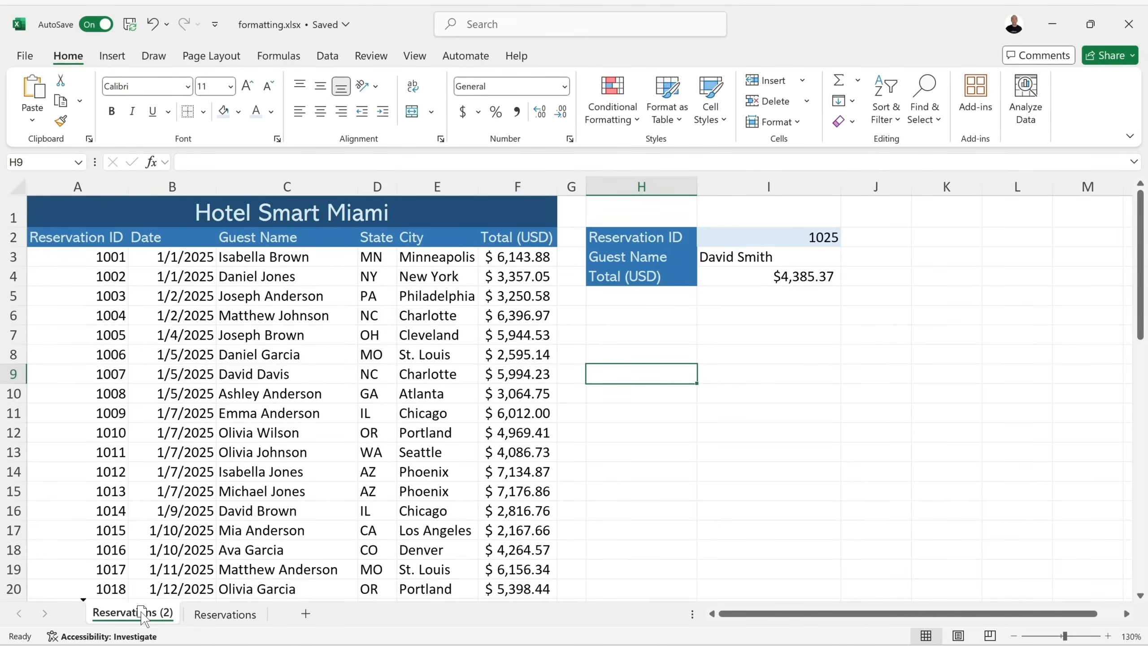
Reorder the tabs so the original Reservations sits before Reservations (2).
drag(142, 617, 282, 619)
drag(281, 618, 242, 614)
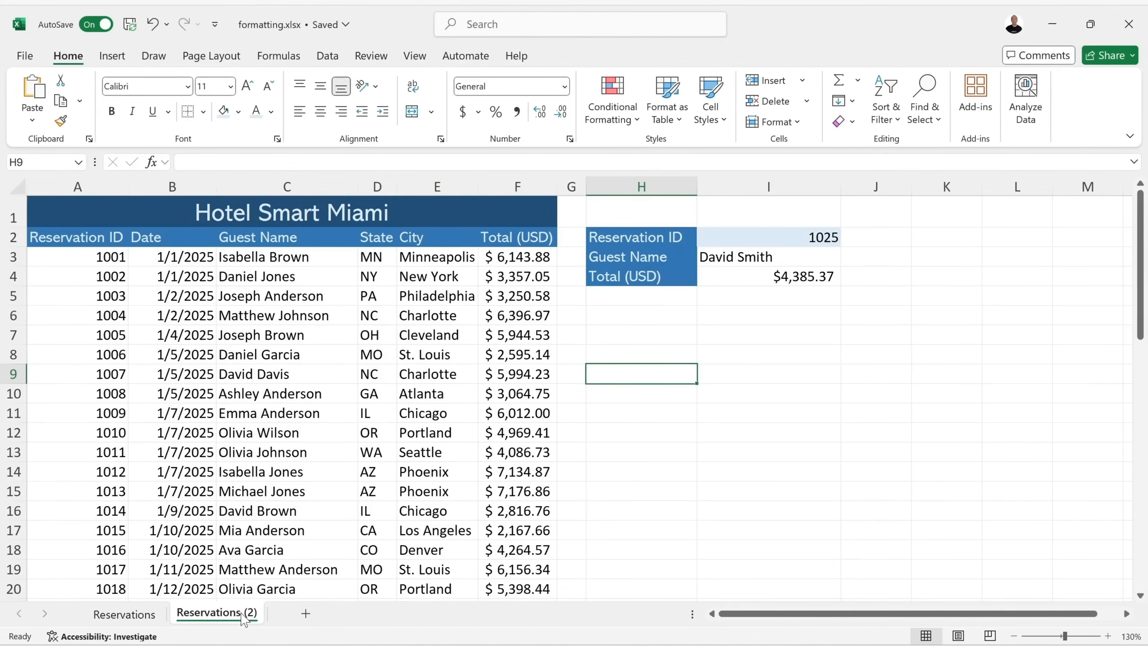
click(116, 615)
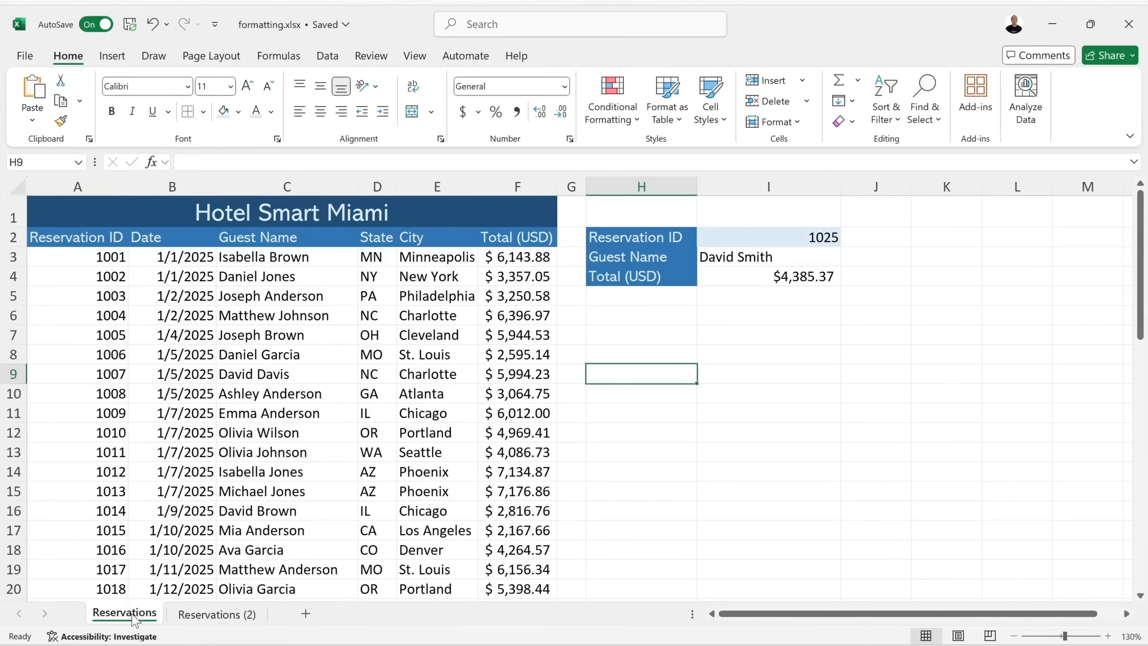
right_click(135, 617)
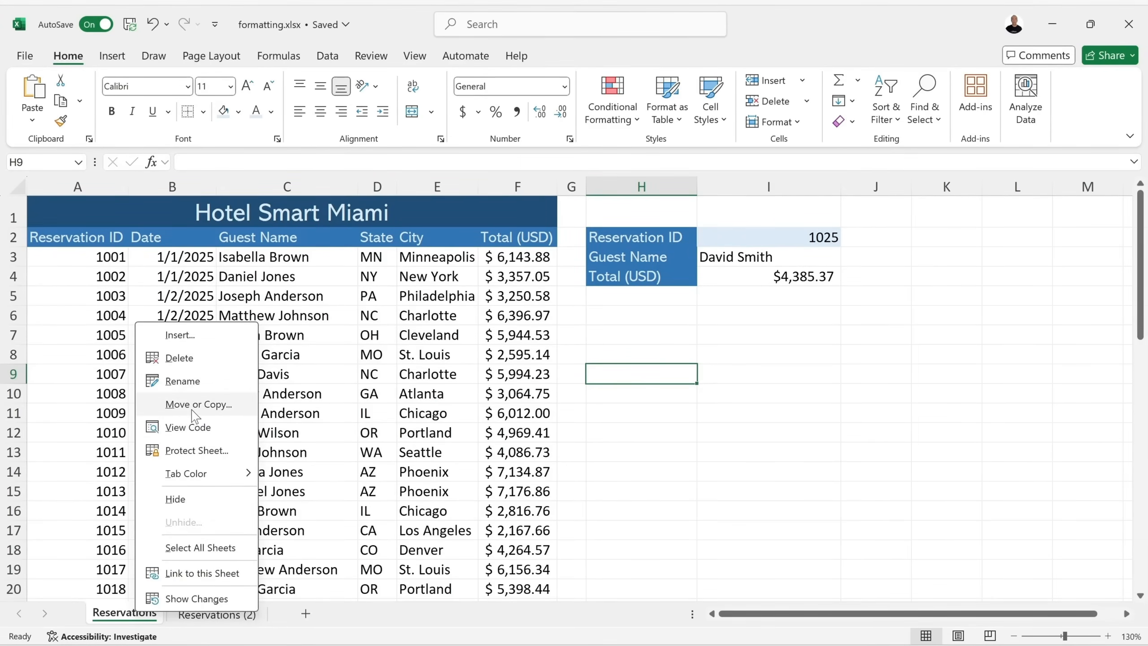
click(204, 406)
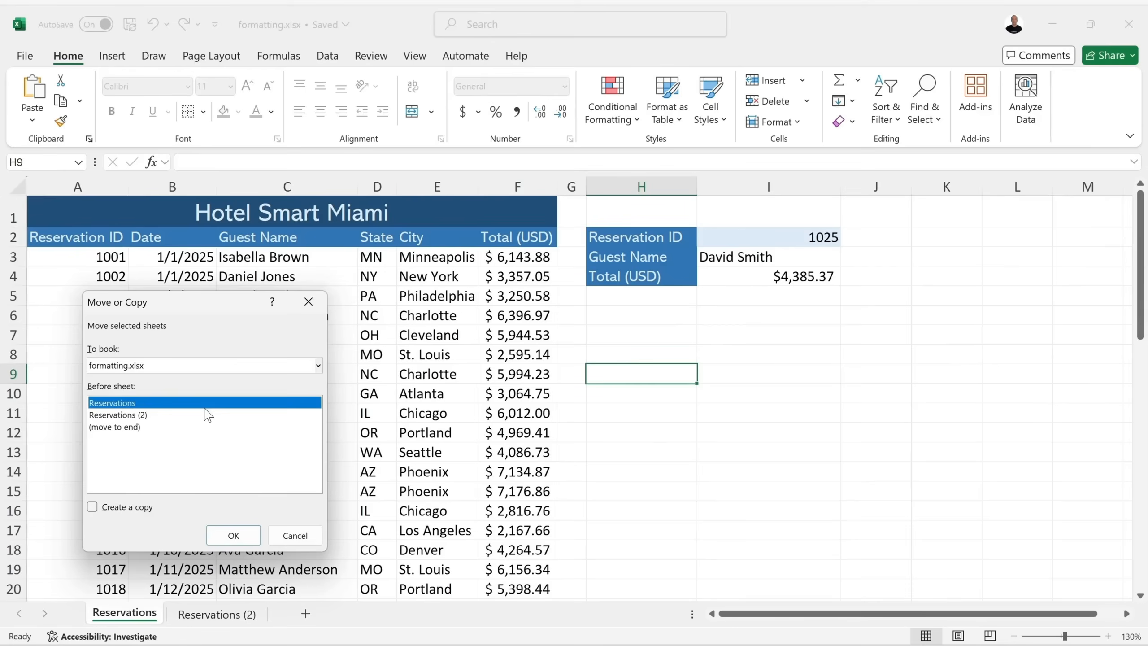
click(126, 428)
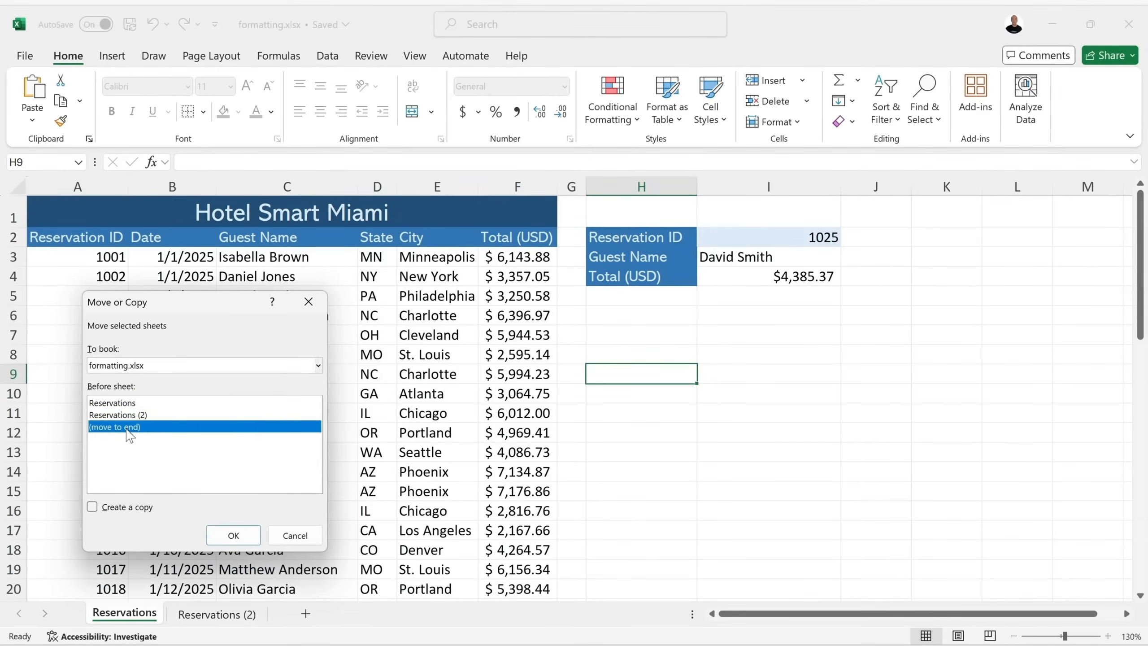
click(232, 535)
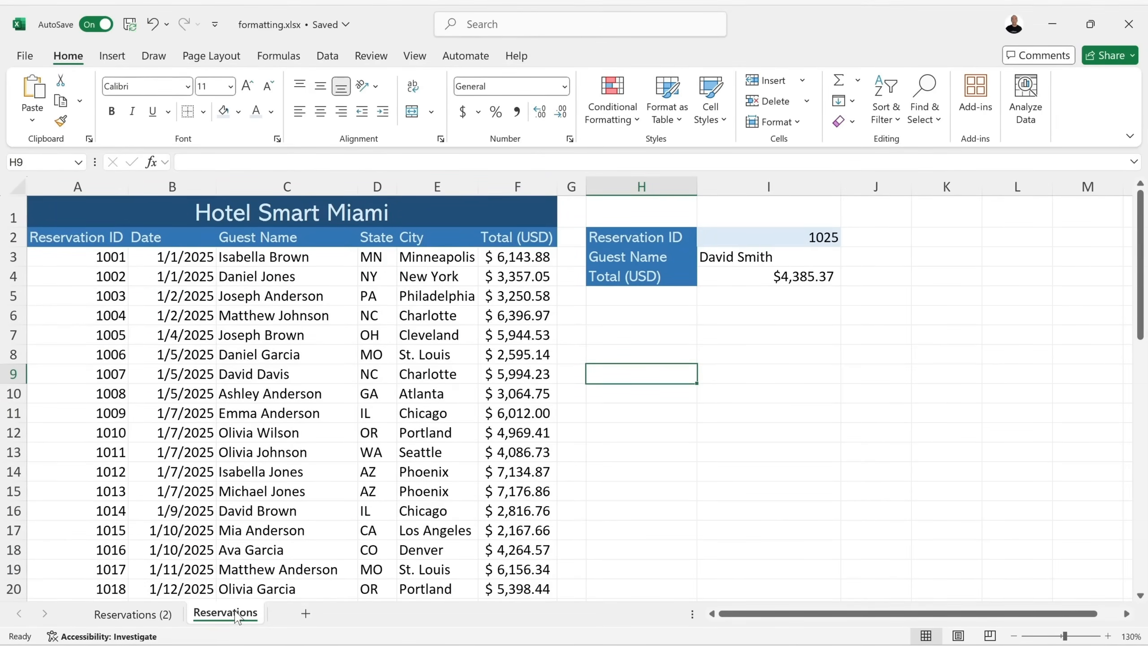
drag(236, 617, 86, 617)
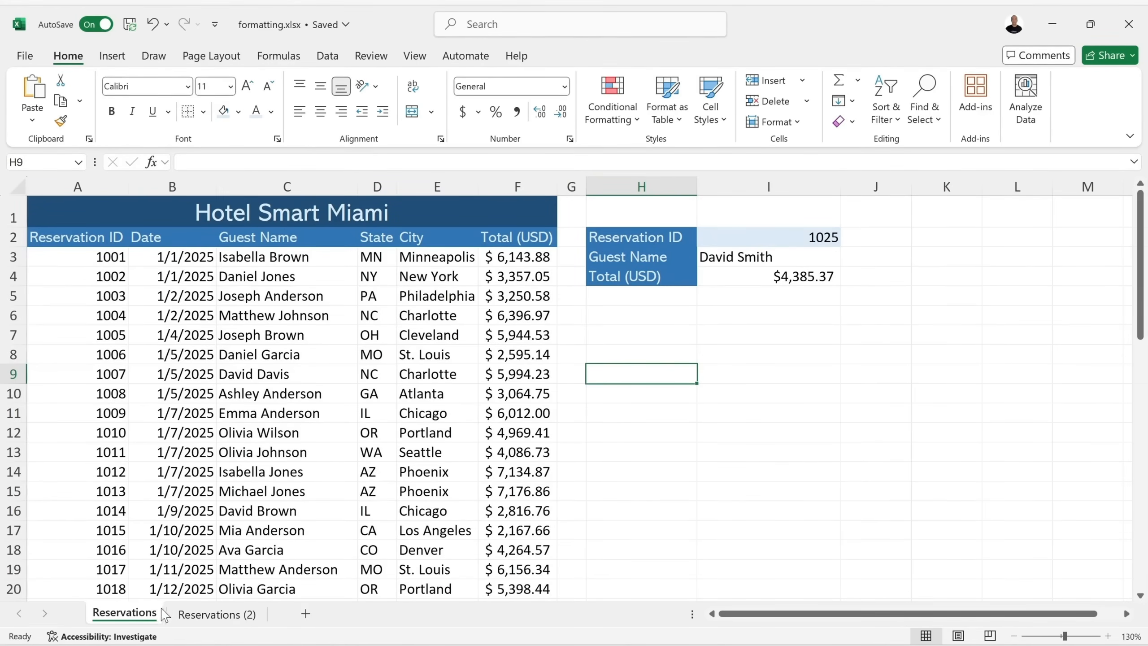
Colour the original Reservations tab light blue.
right_click(139, 613)
mouse_move(211, 480)
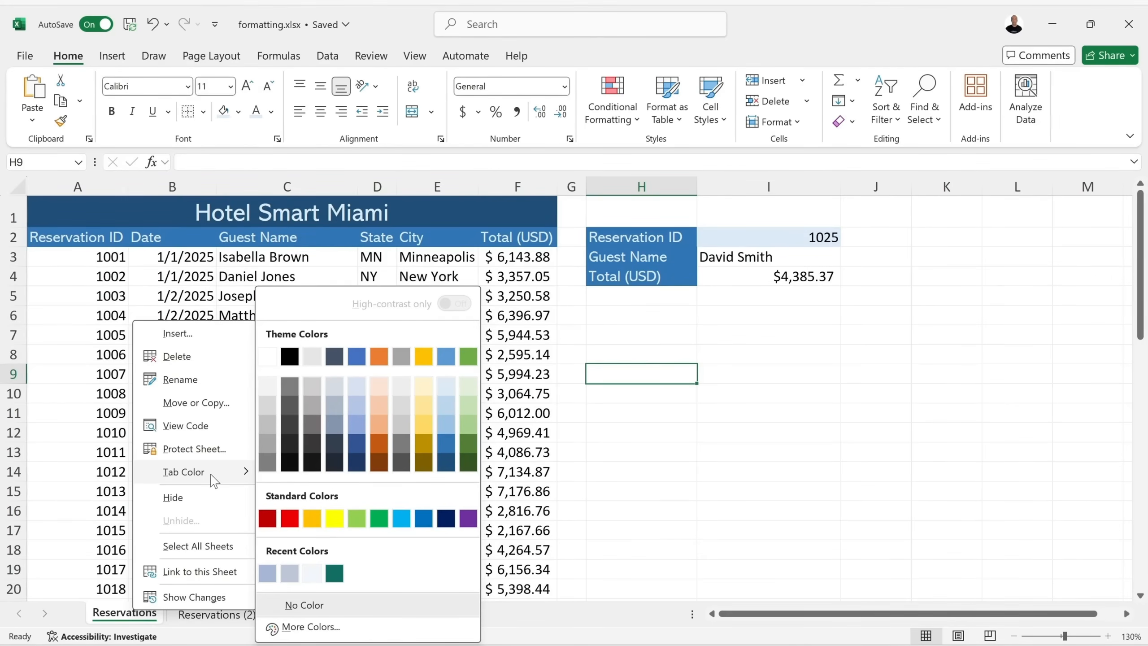
click(446, 388)
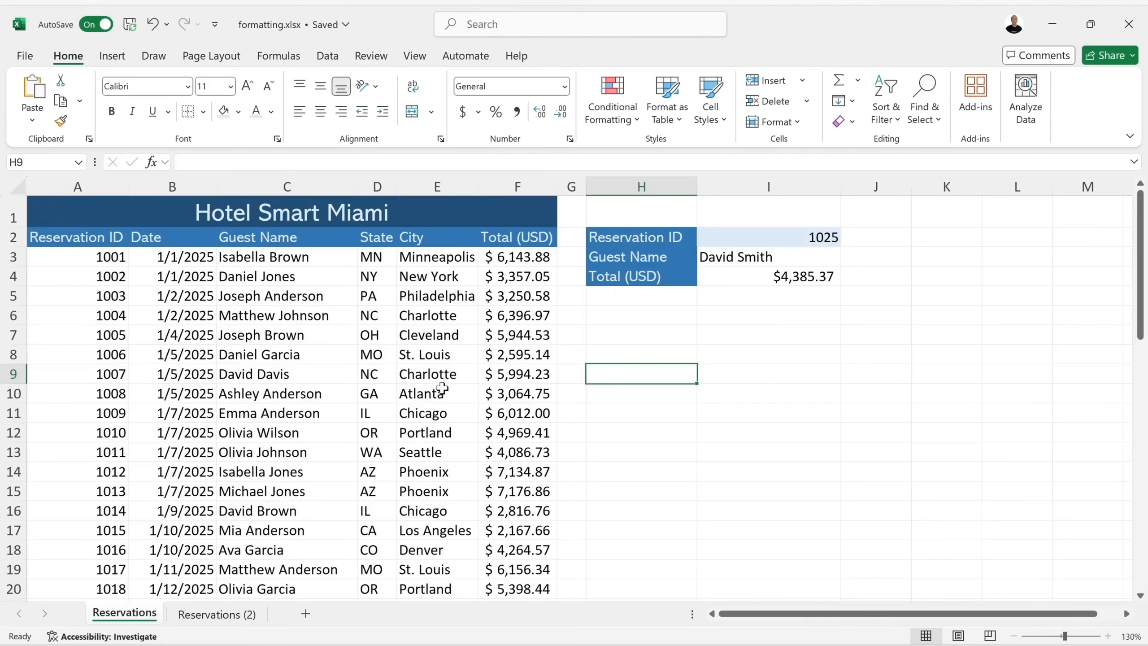
Colour the Reservations (2) tab light blue as well.
click(217, 614)
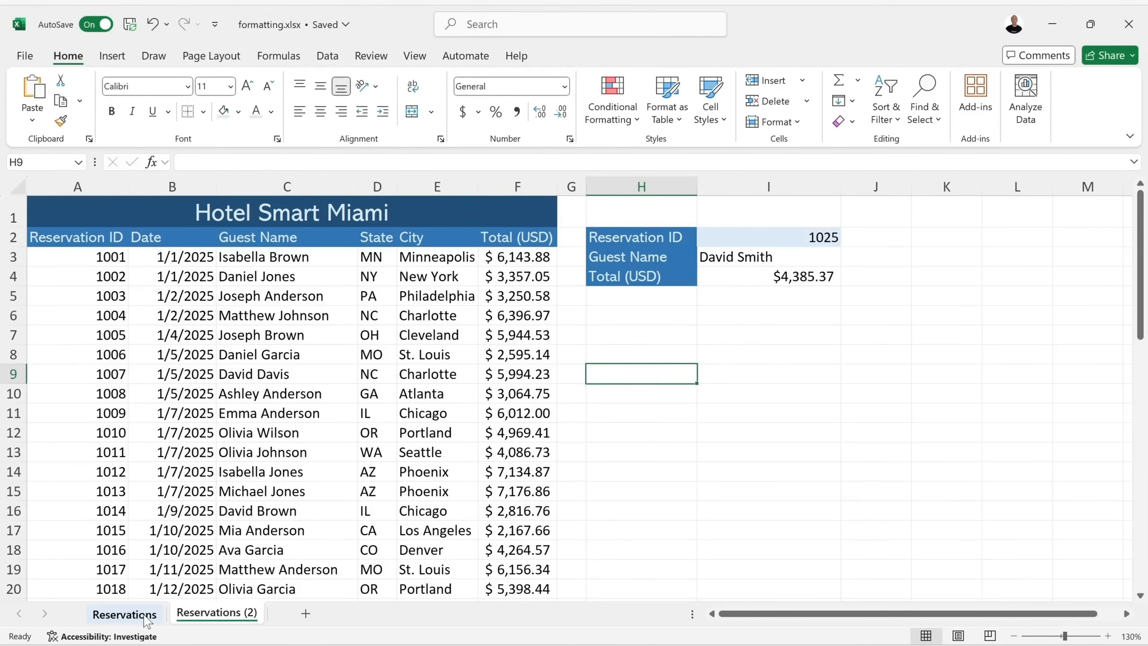
right_click(224, 616)
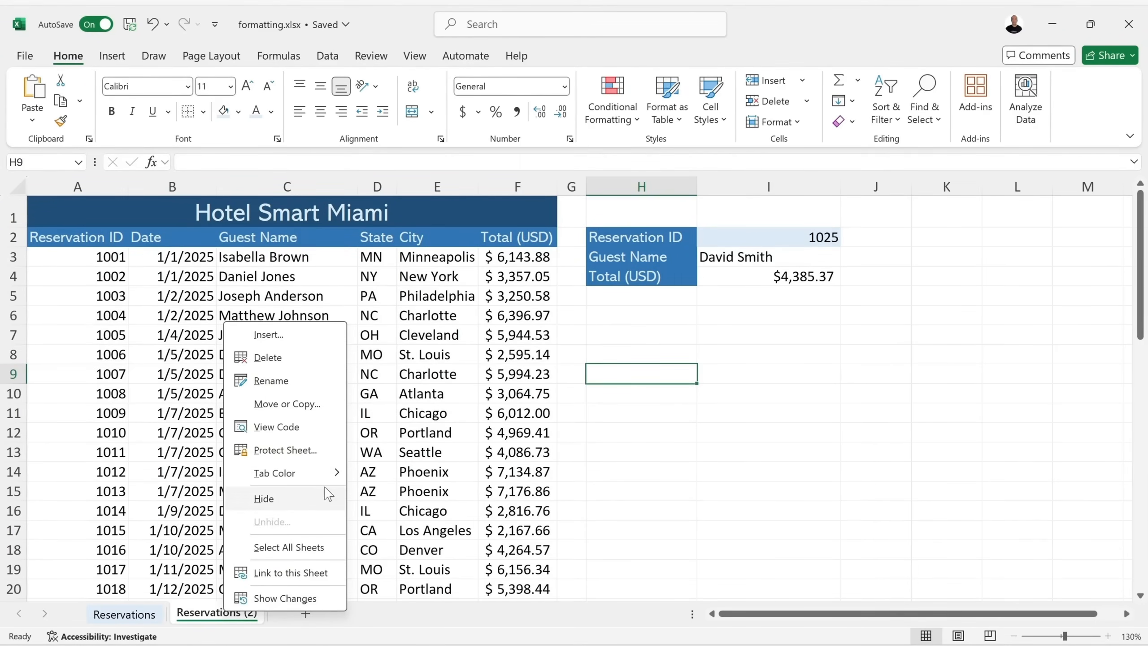
mouse_move(326, 479)
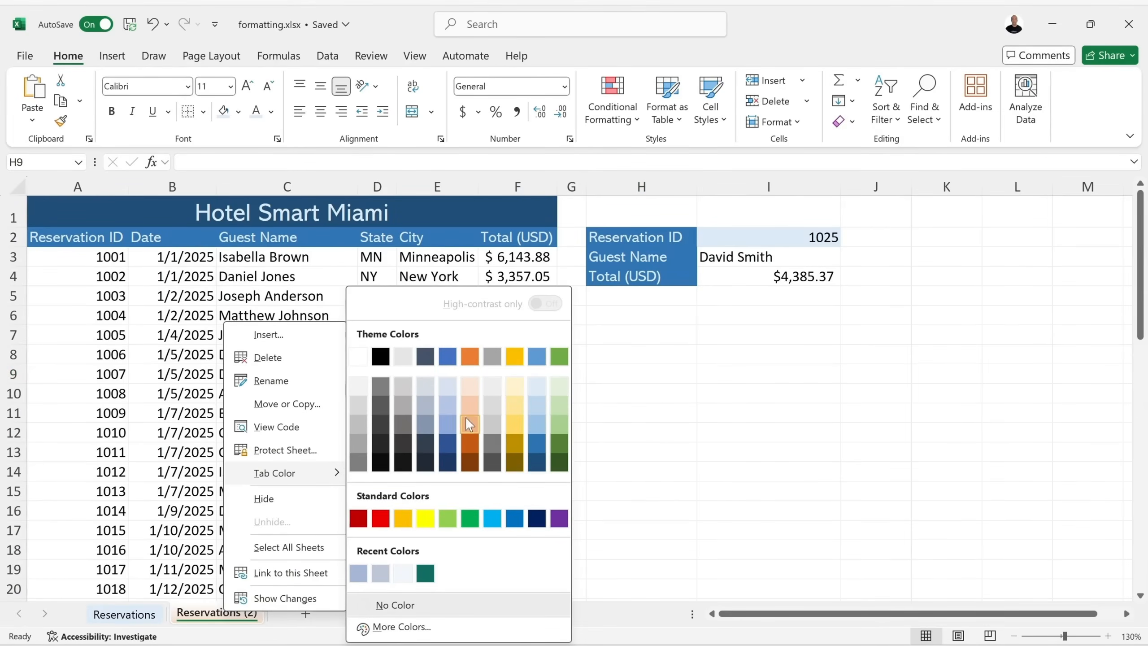
click(536, 406)
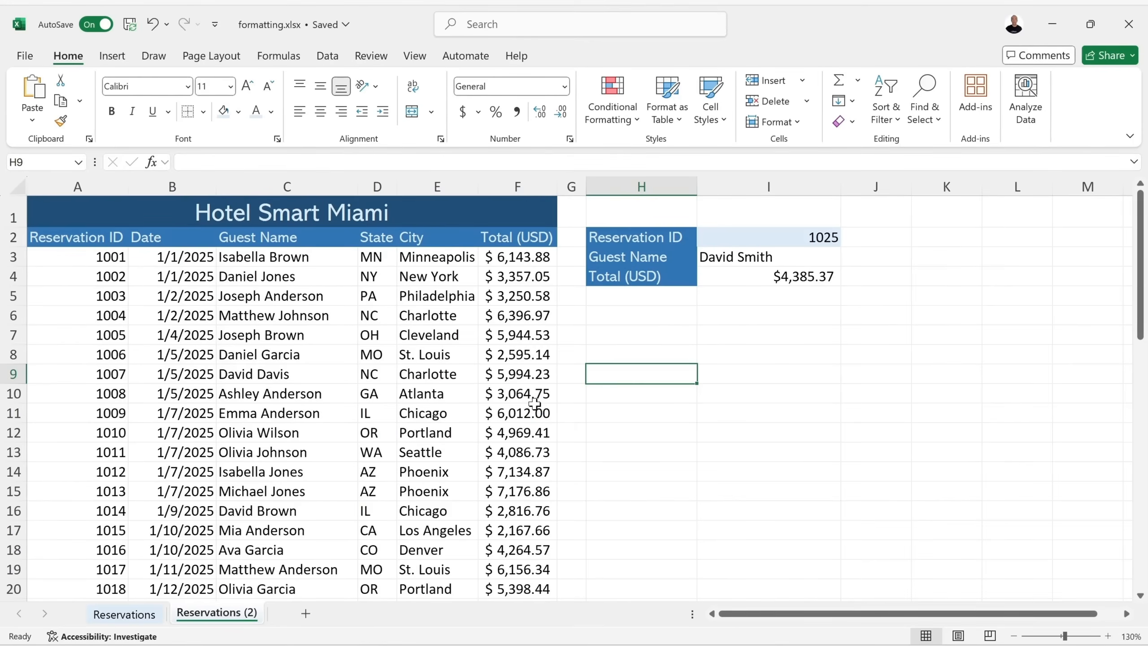
Copy Reservations (2) to the end of the workbook as Reservations (3).
right_click(235, 615)
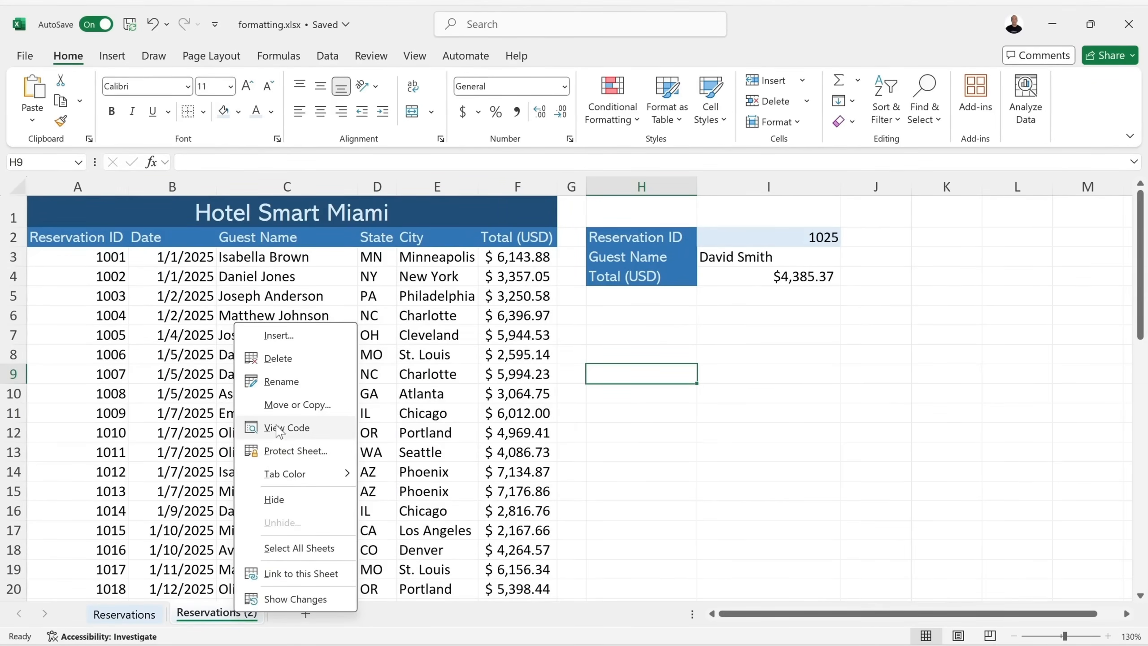
click(304, 404)
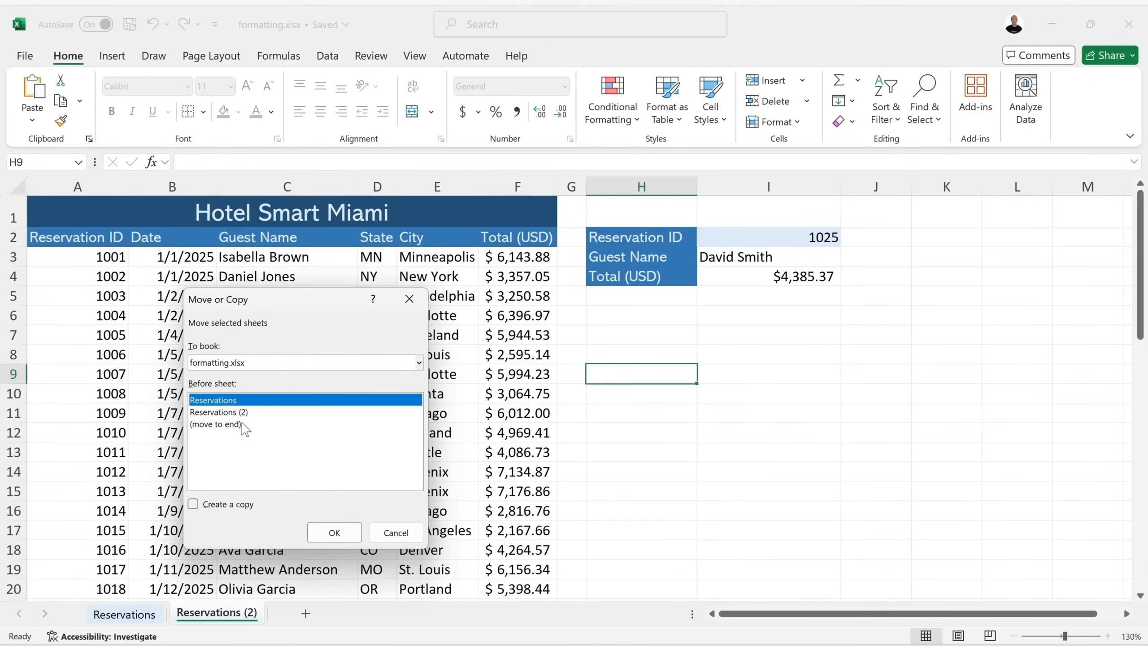
click(194, 504)
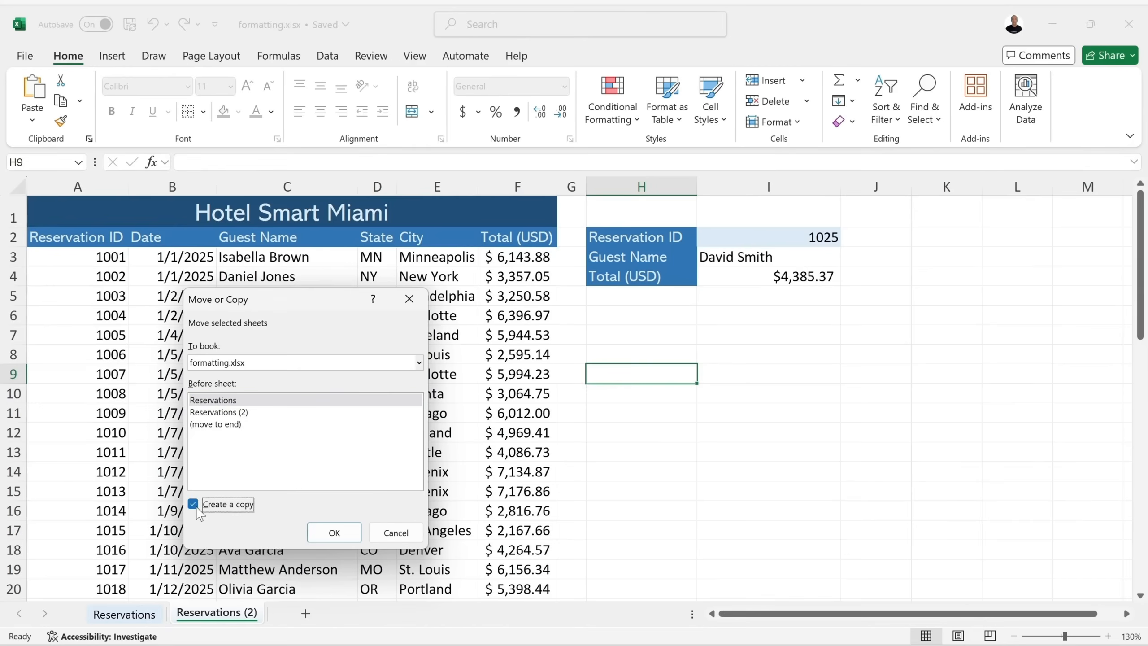
click(217, 425)
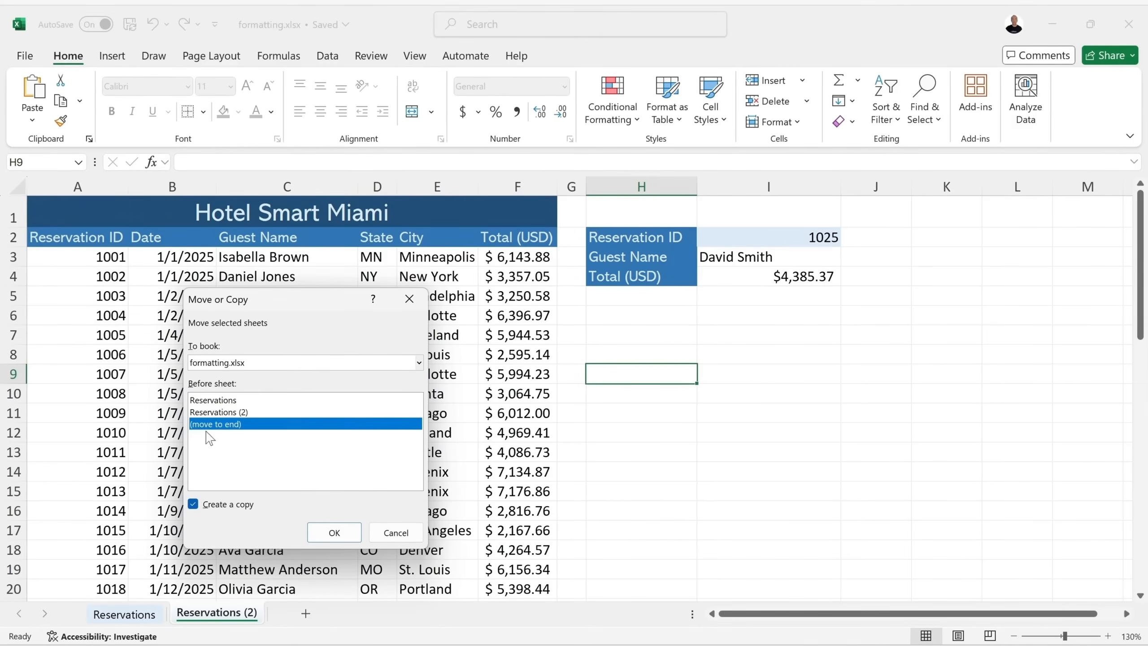
click(334, 532)
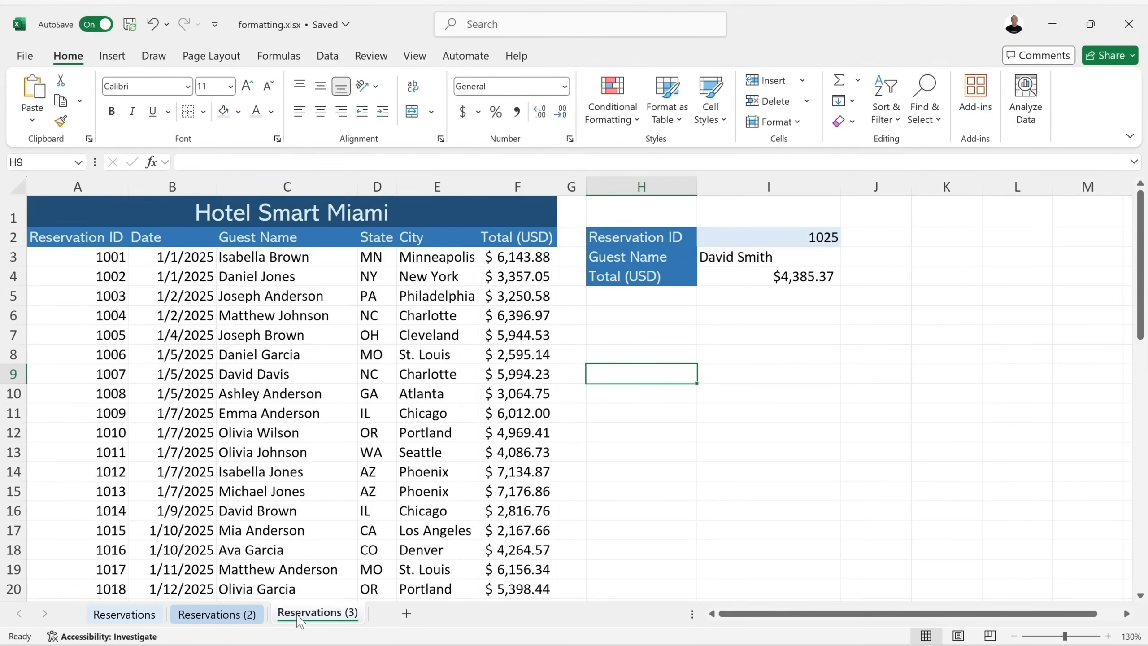
Give the Reservations (3) tab a light blue colour and compare it with the original.
right_click(332, 617)
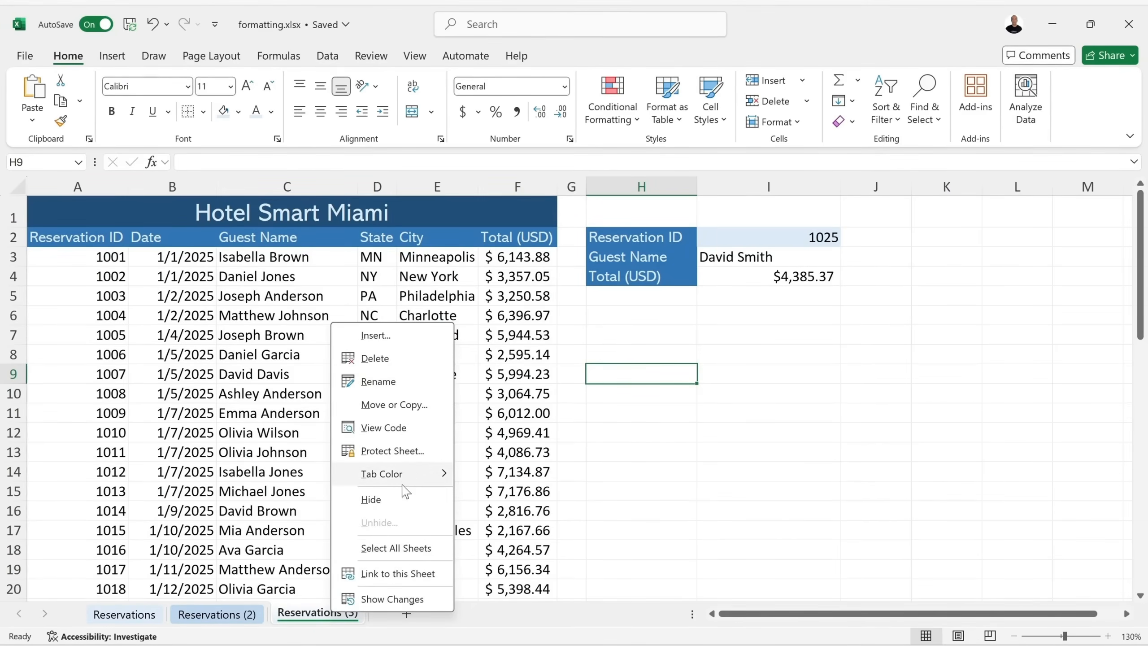
mouse_move(415, 473)
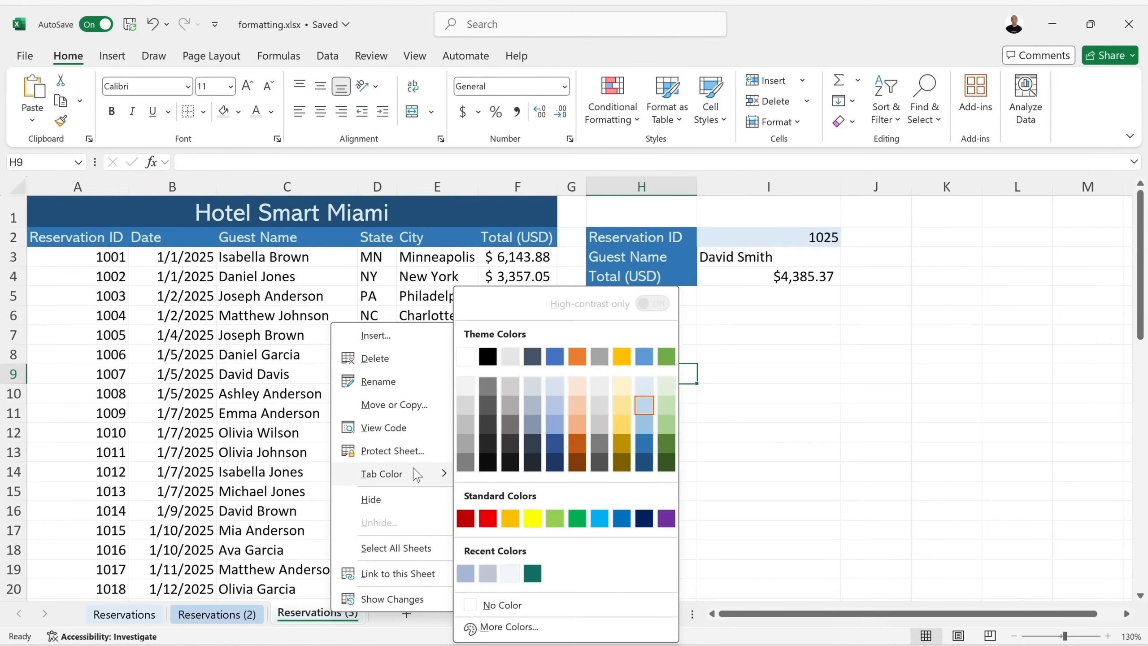
click(645, 425)
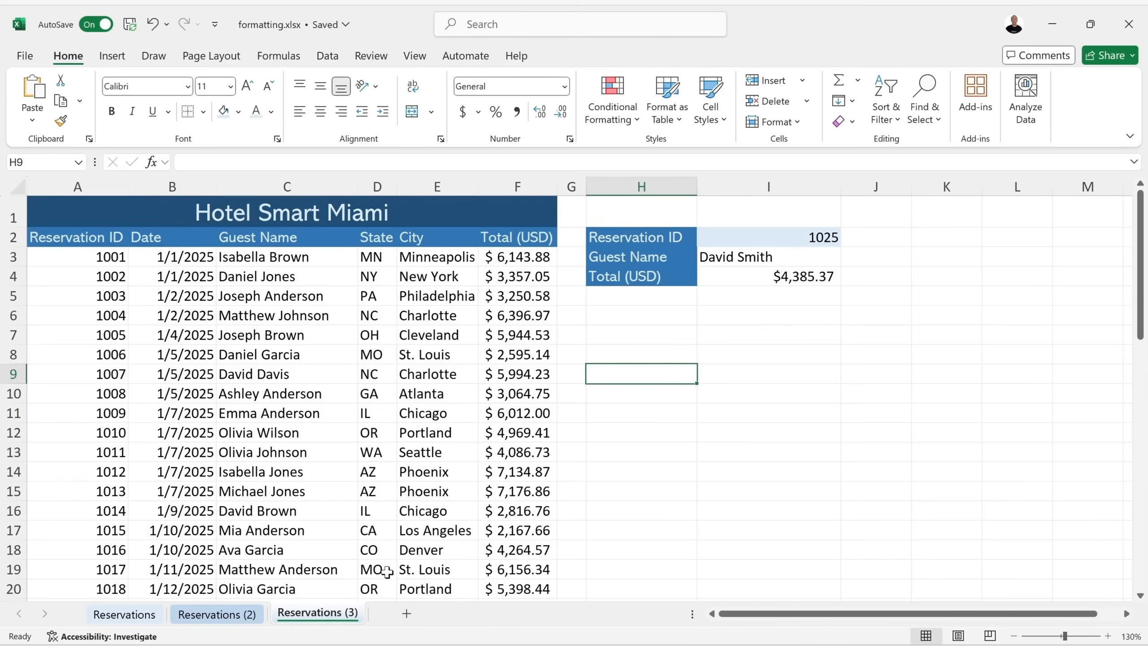
click(125, 614)
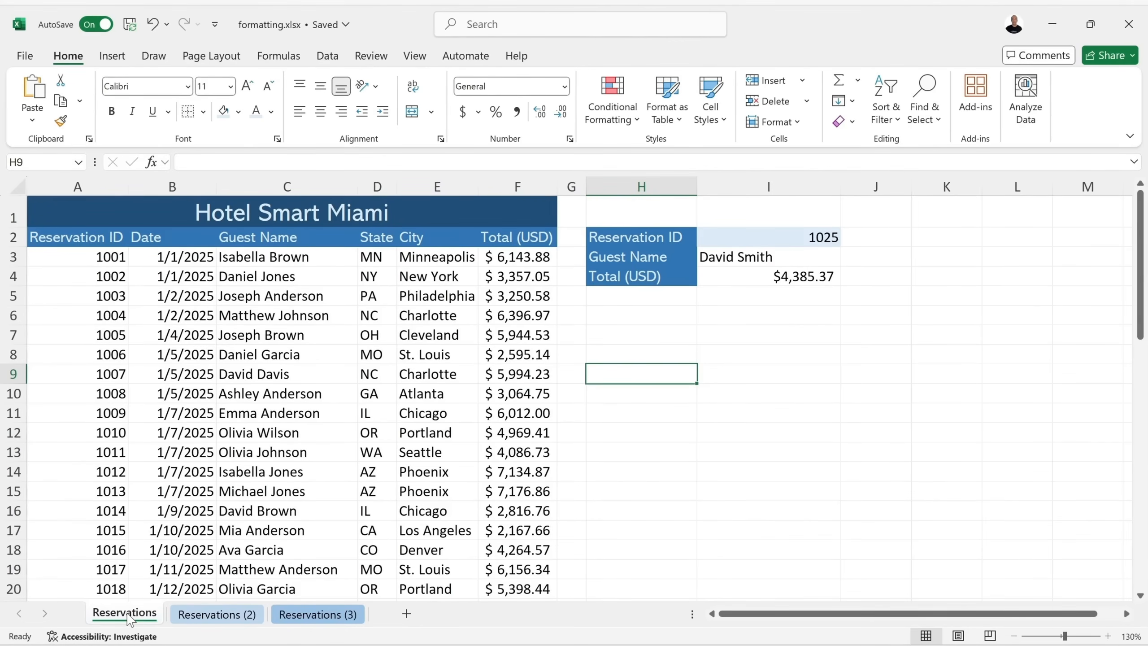
click(312, 615)
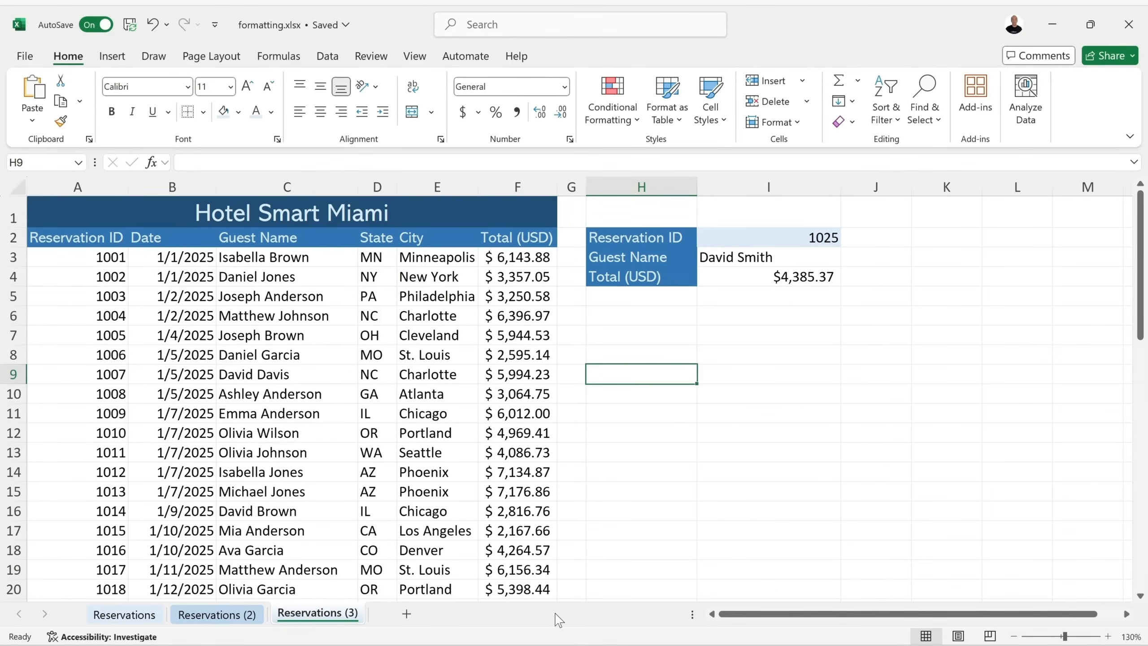
Rename the Reservations (2) sheet to Reservations2.
right_click(230, 615)
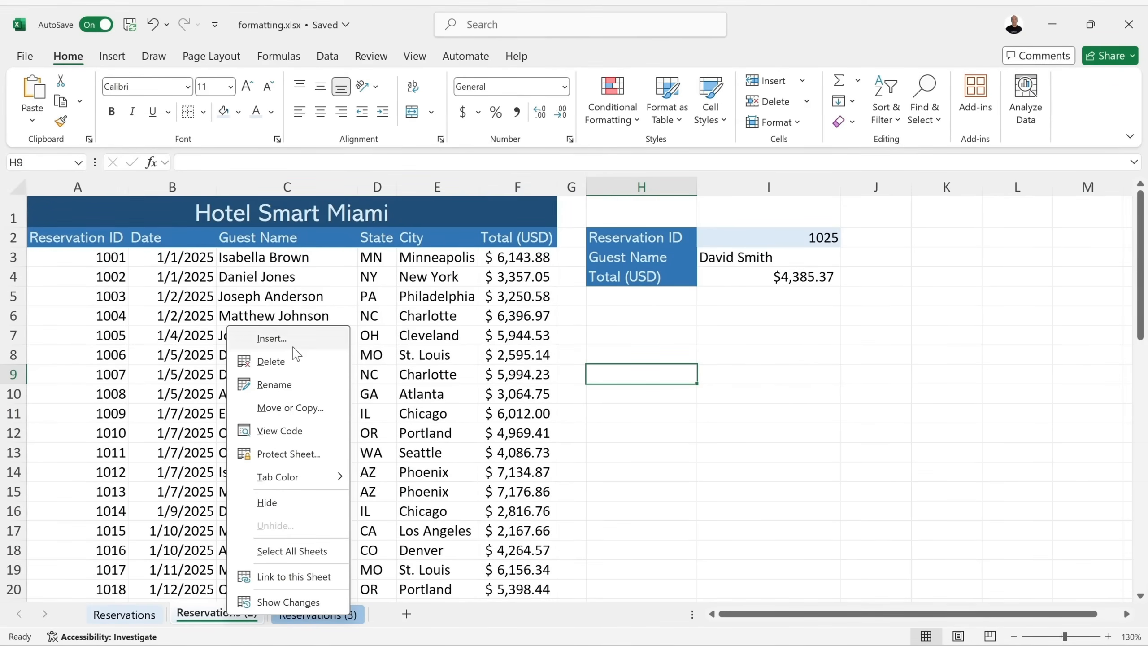
click(298, 385)
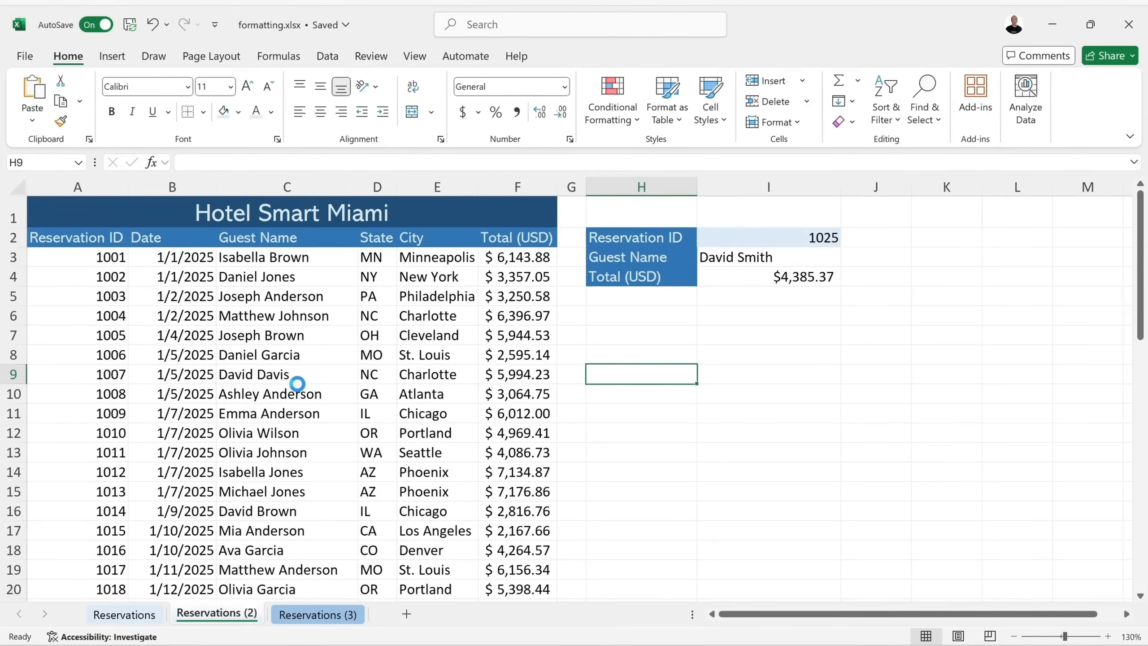
key(End)
key(BackSpace)
key(BackSpace)
key(BackSpace)
key(BackSpace)
text(2)
key(Return)
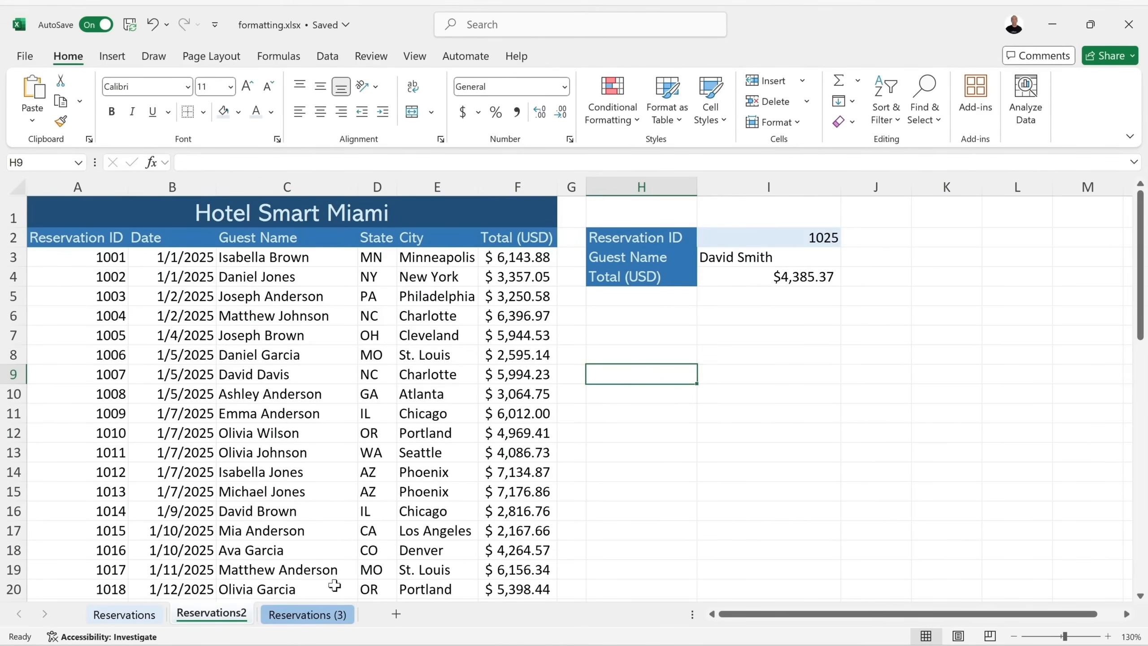
Rename the Reservations (3) sheet to Texte 24.
double_click(310, 618)
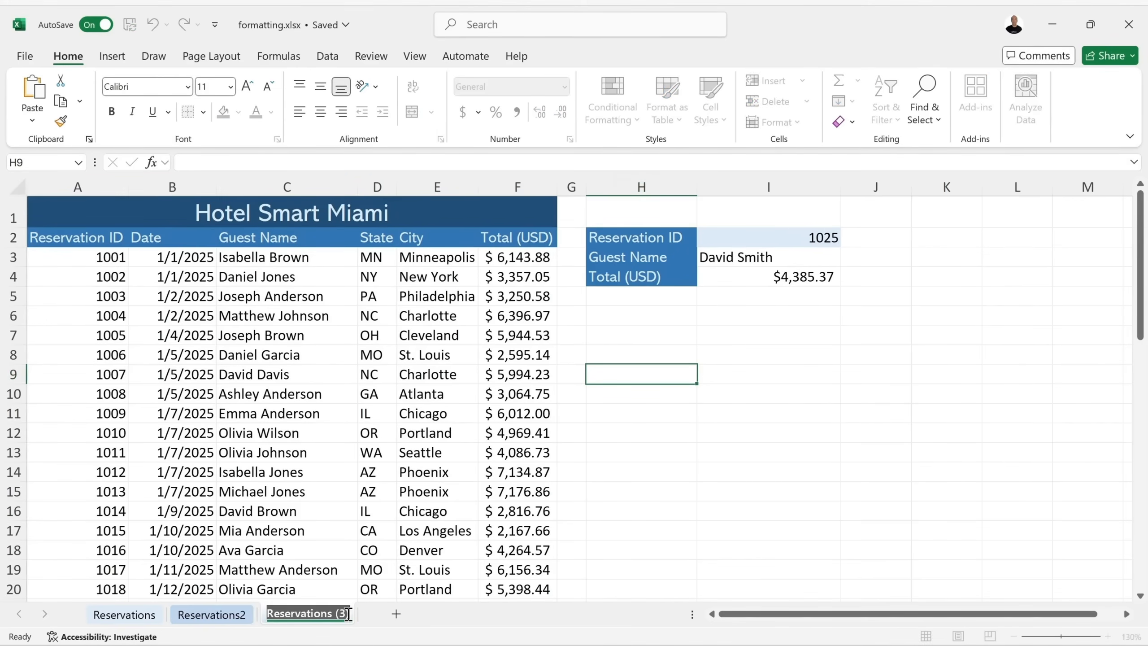
key(BackSpace)
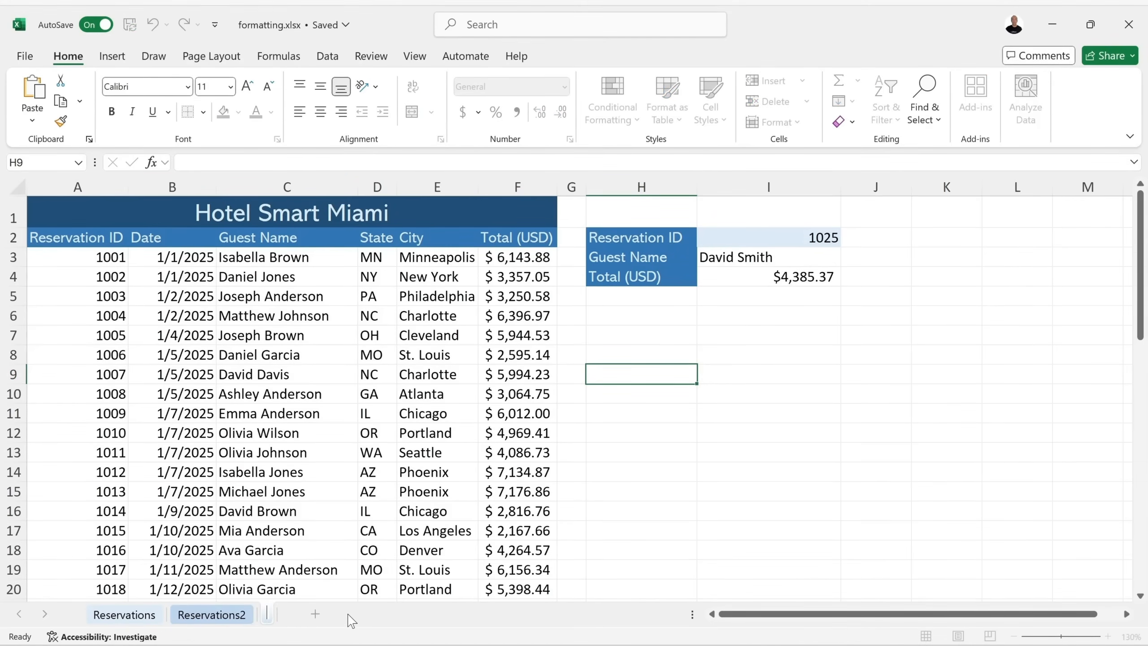
text(Texte)
key(Return)
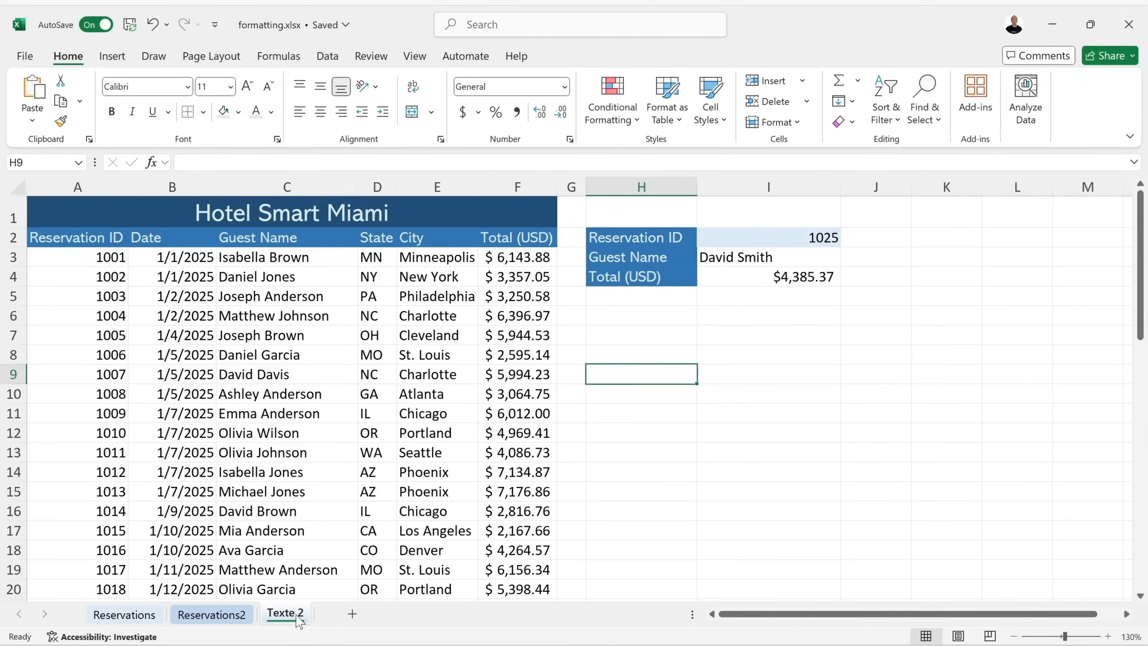
double_click(296, 616)
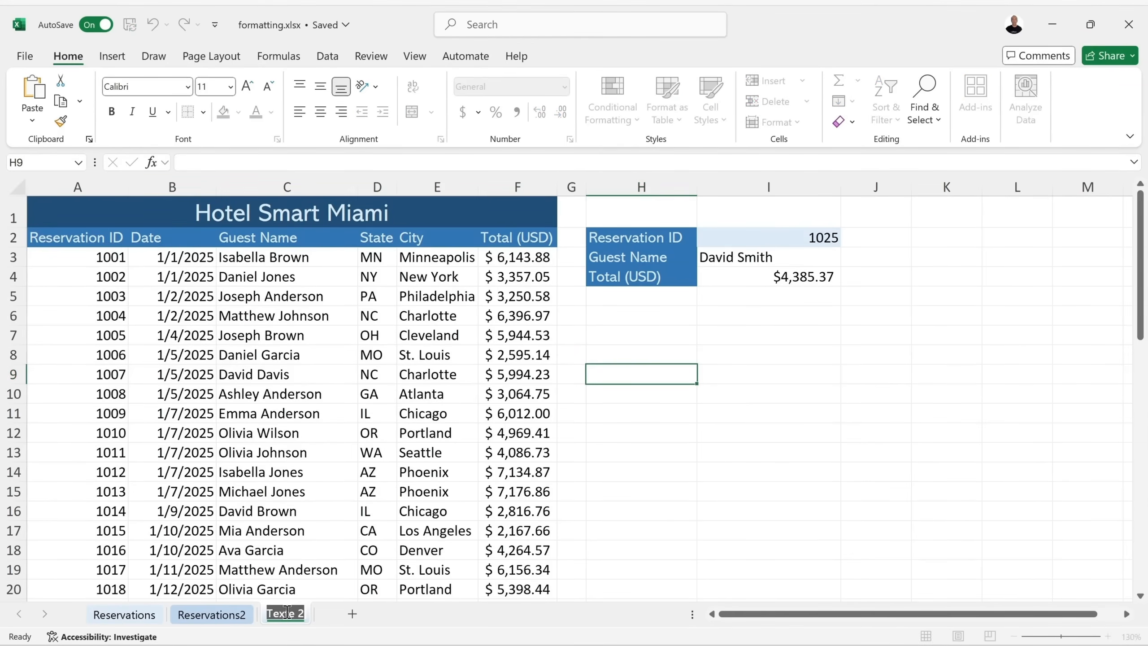
click(286, 613)
text(4)
key(Return)
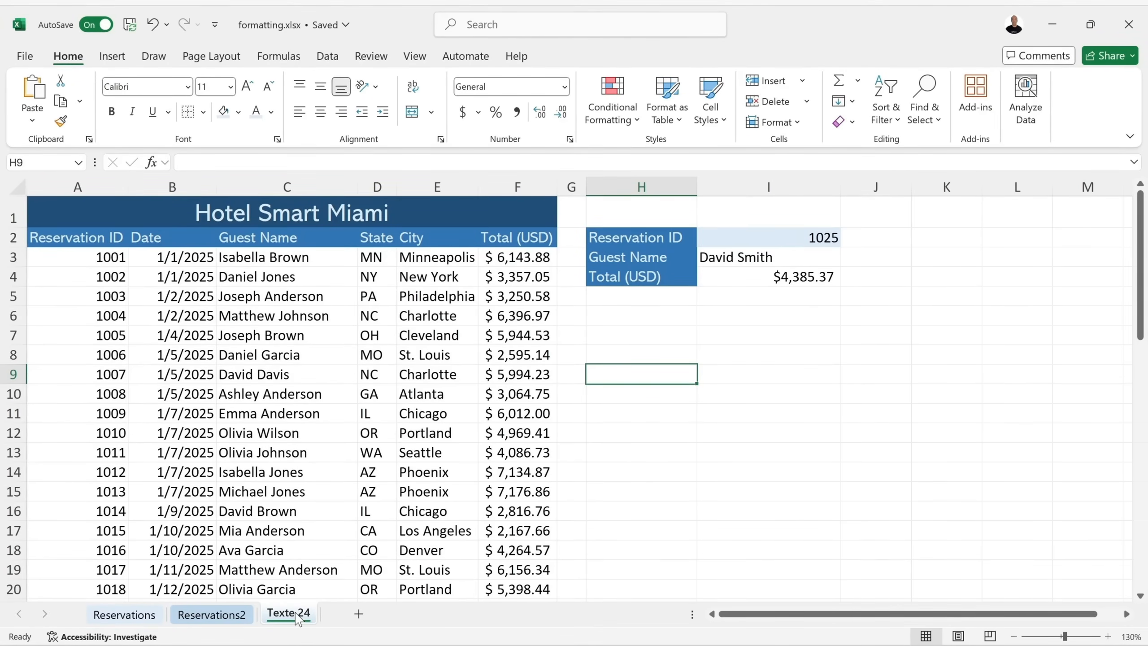
Delete the Texte 24 sheet and confirm the permanent deletion.
right_click(297, 620)
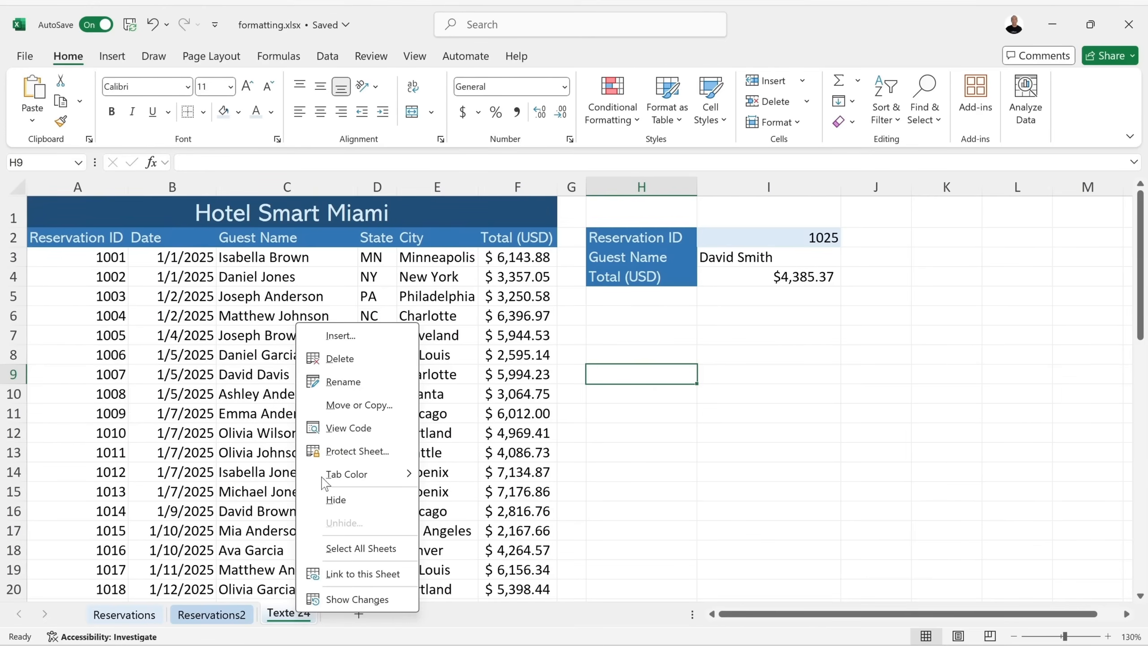
click(340, 358)
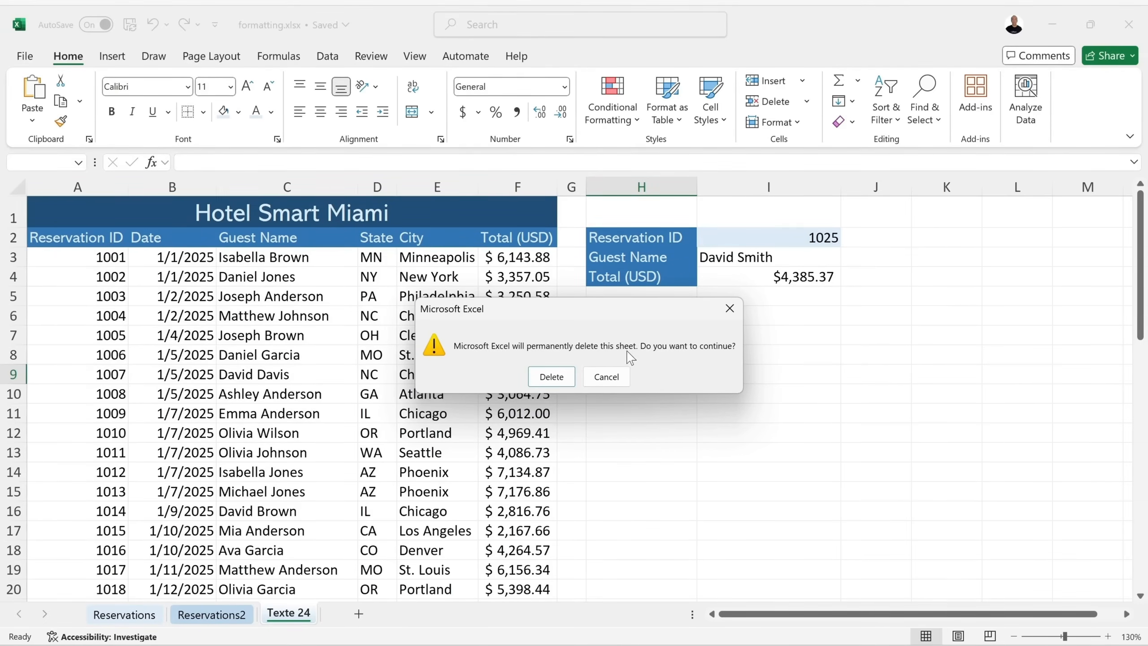
click(563, 379)
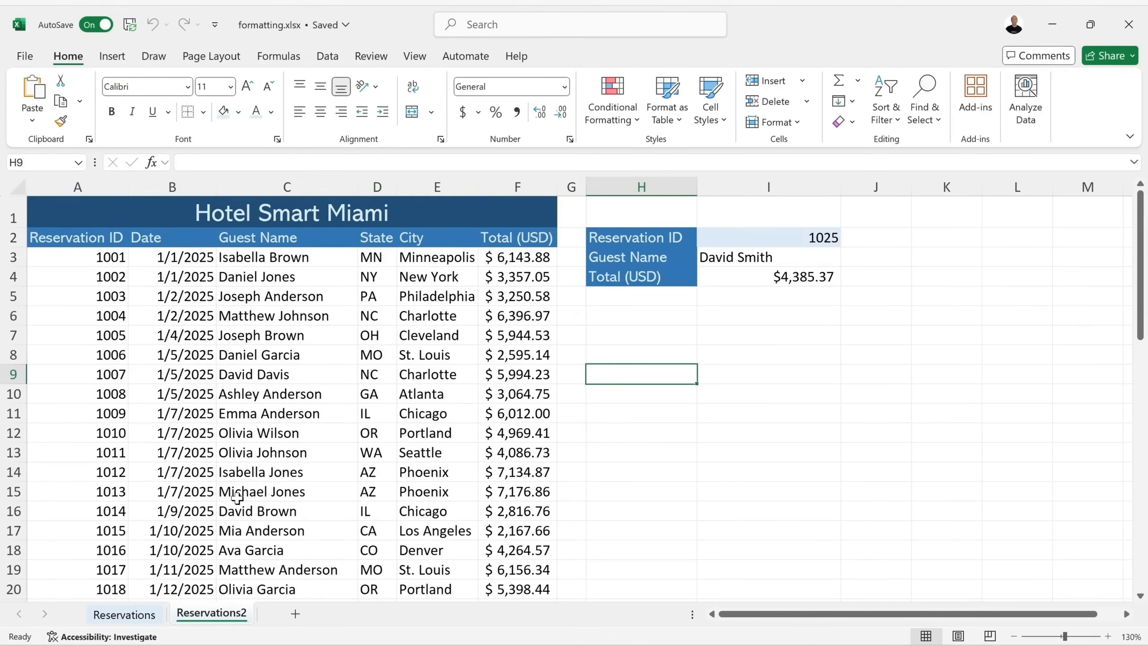
Add two blank sheets, Sheet3 and Sheet4, then delete both again.
click(295, 613)
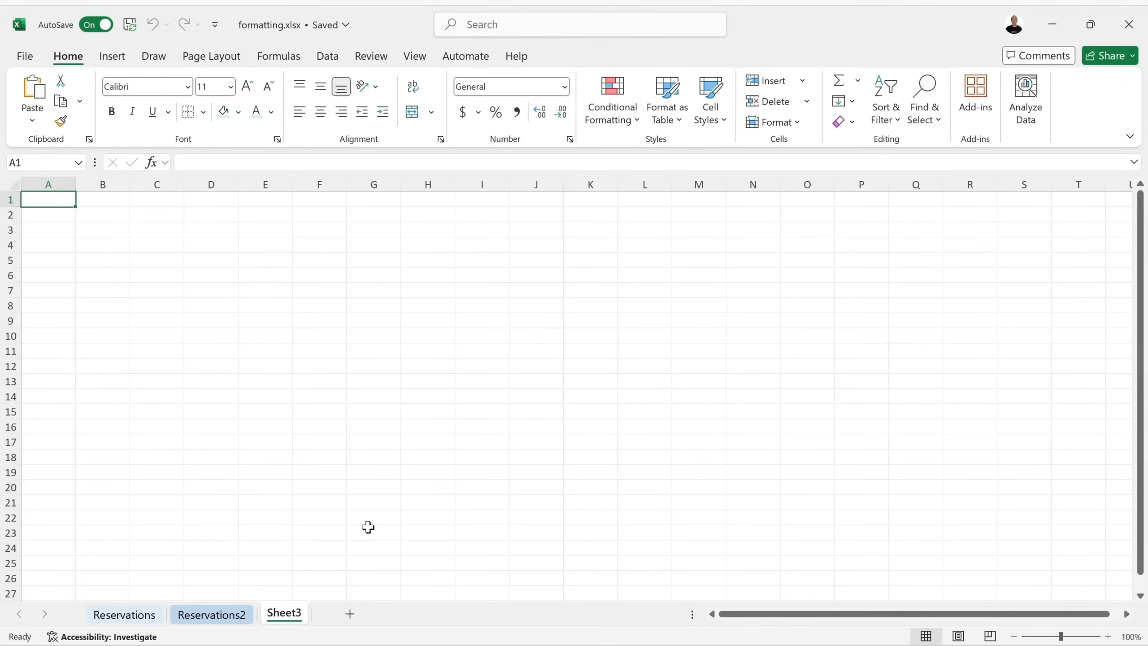
click(350, 615)
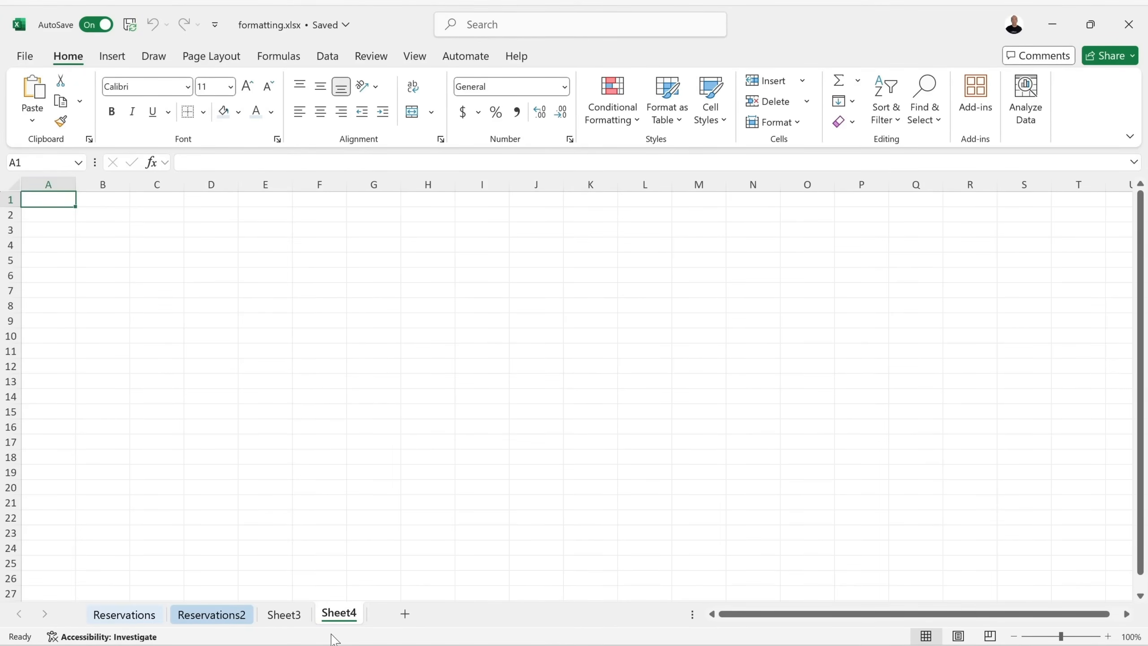
right_click(345, 620)
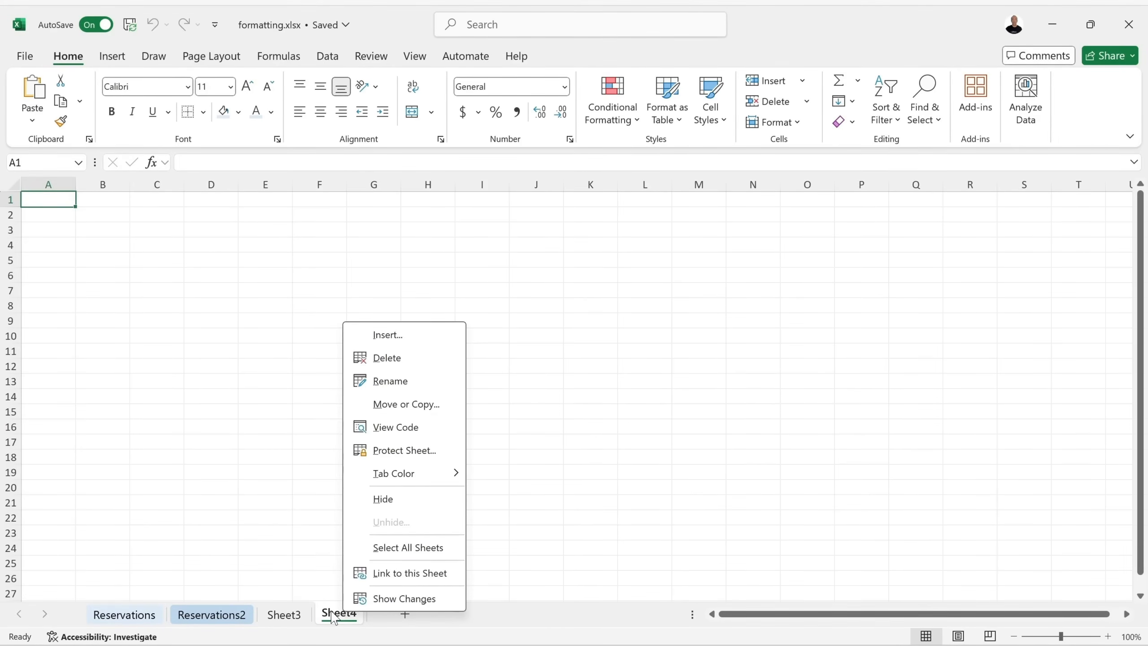
click(397, 368)
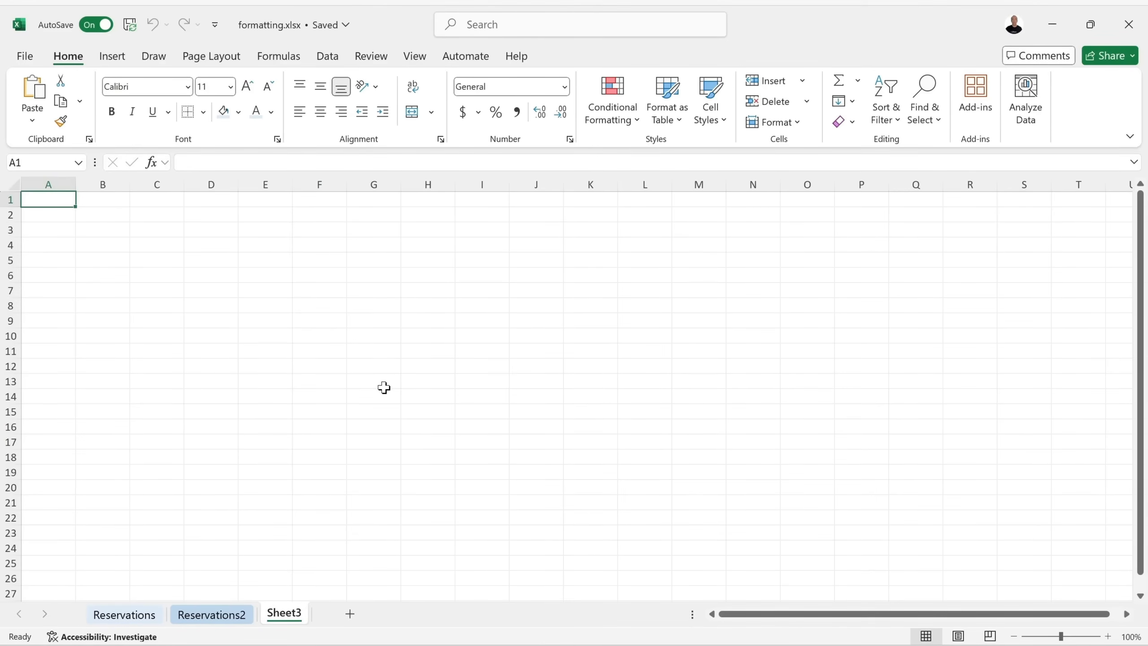
right_click(289, 619)
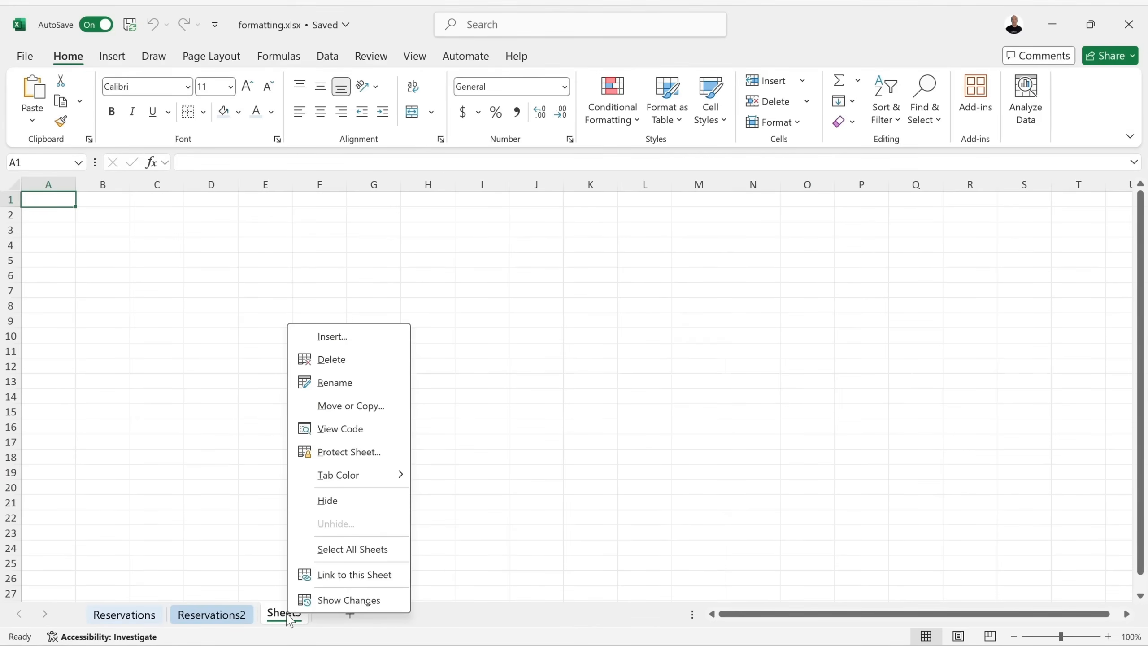
click(345, 360)
Delete the Reservations2 sheet and confirm the permanent deletion.
right_click(226, 620)
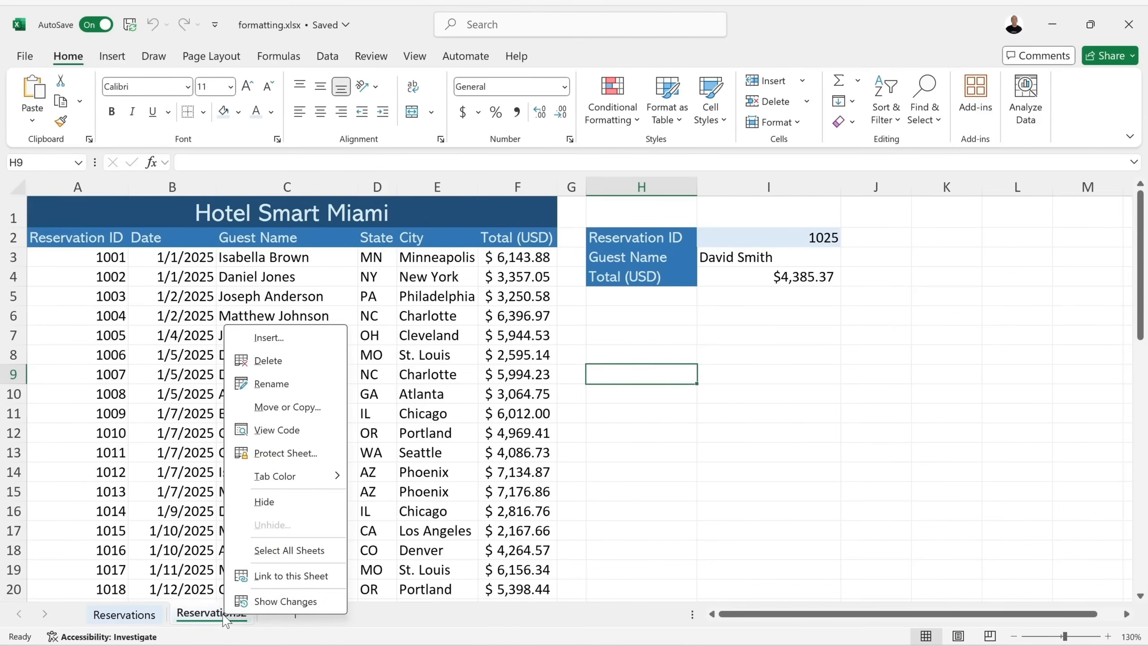
click(292, 361)
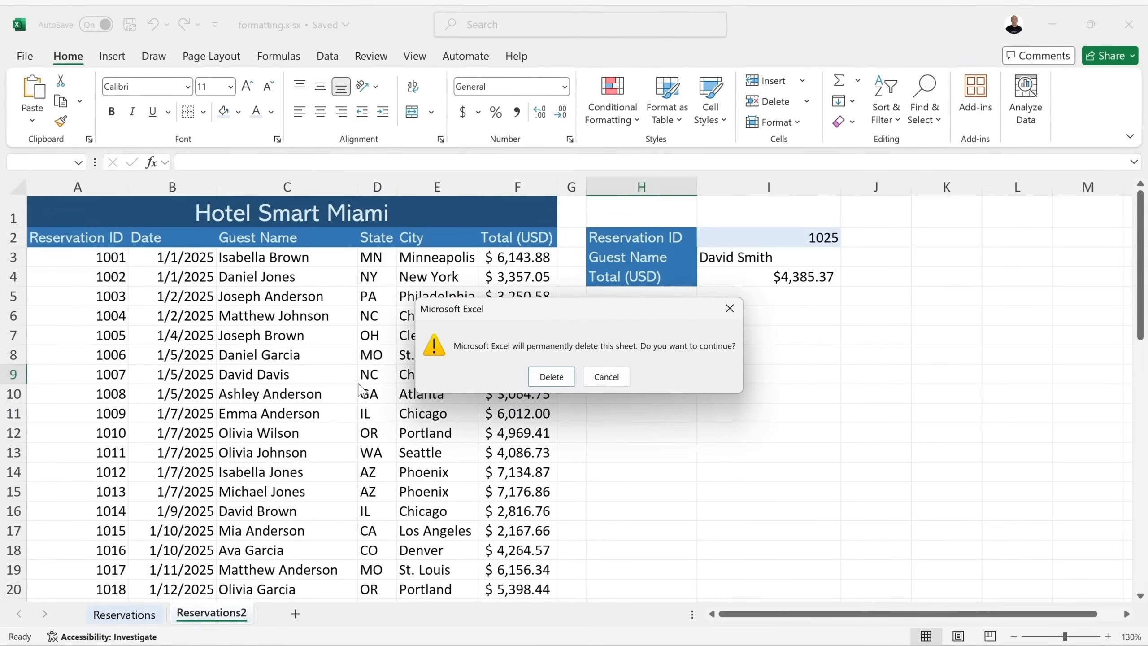
click(552, 376)
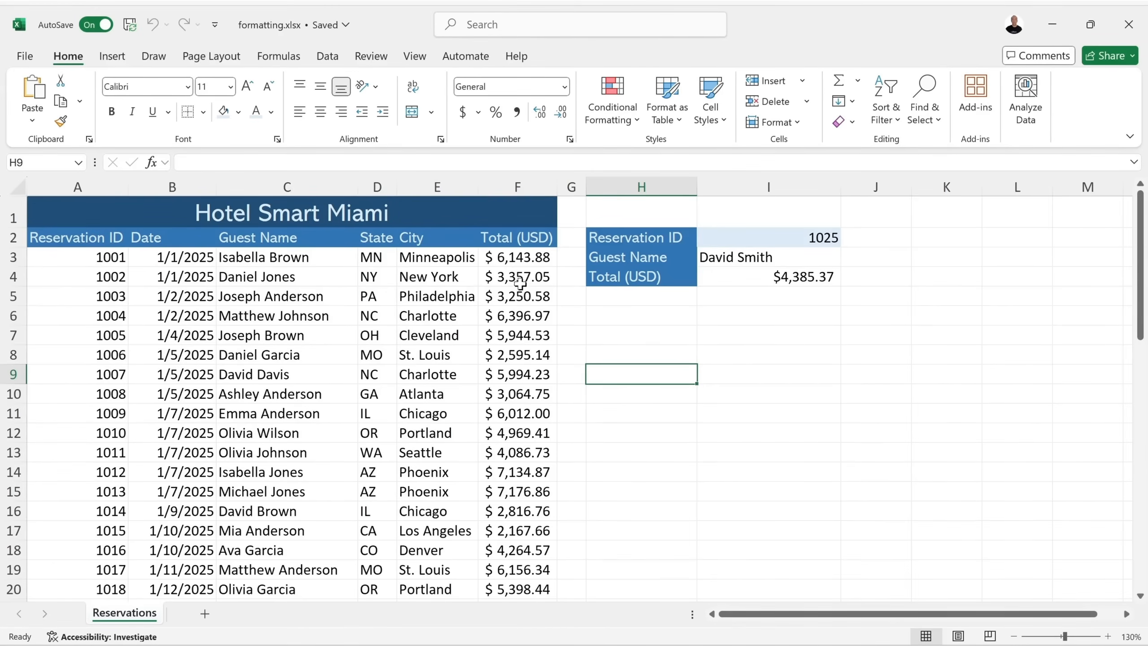
Select the Total (USD) values in F3:F52.
click(511, 257)
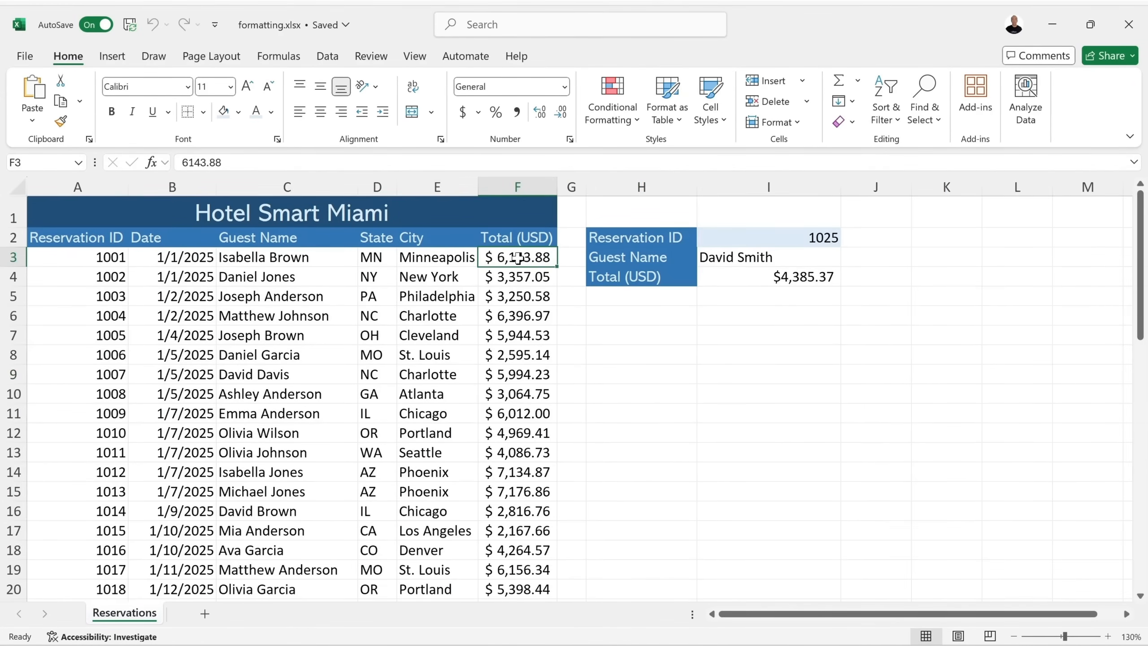
drag(517, 258, 516, 565)
scroll(519, 480, up, 4)
scroll(519, 480, up, 7)
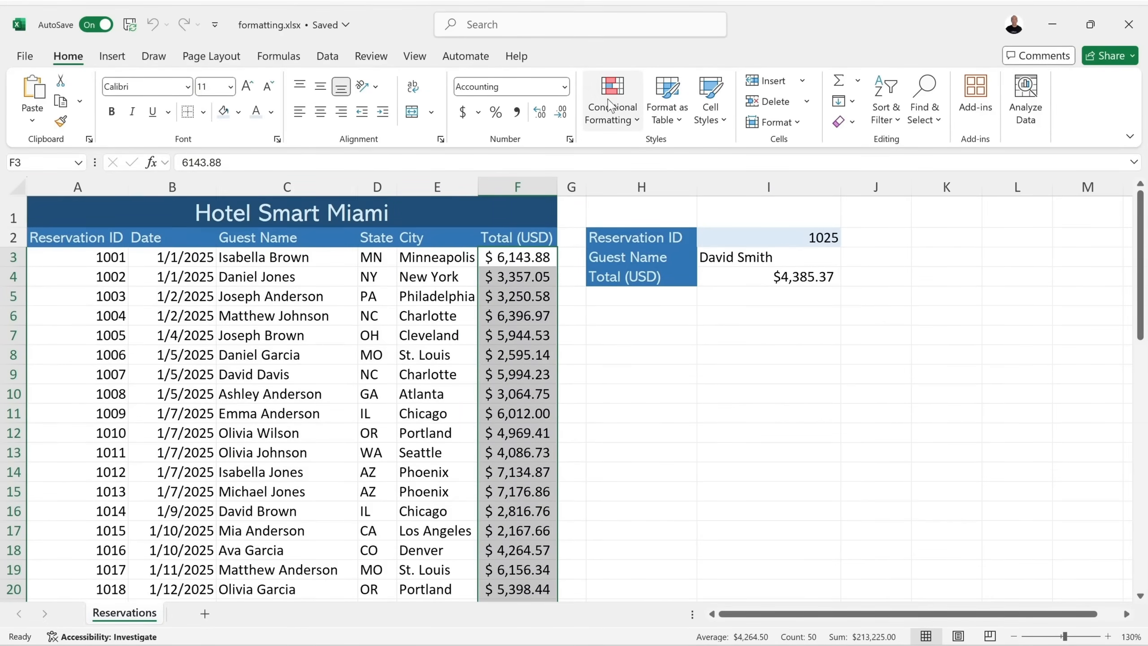
Highlight the top 9 totals with green fill and dark green text, then undo it.
click(637, 126)
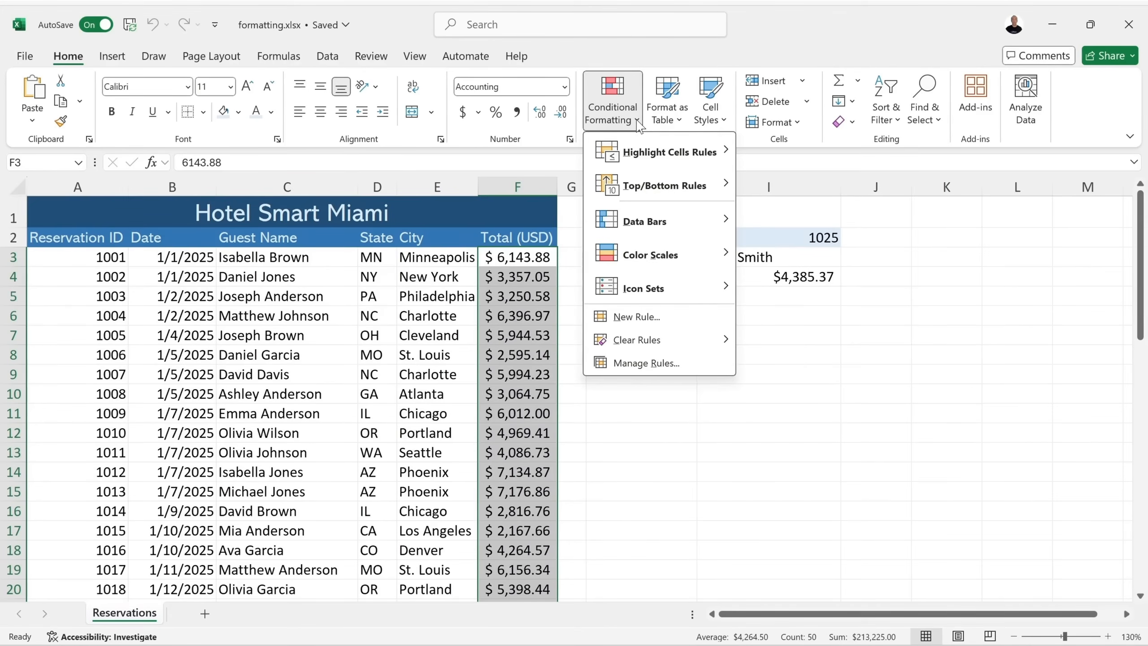
mouse_move(651, 156)
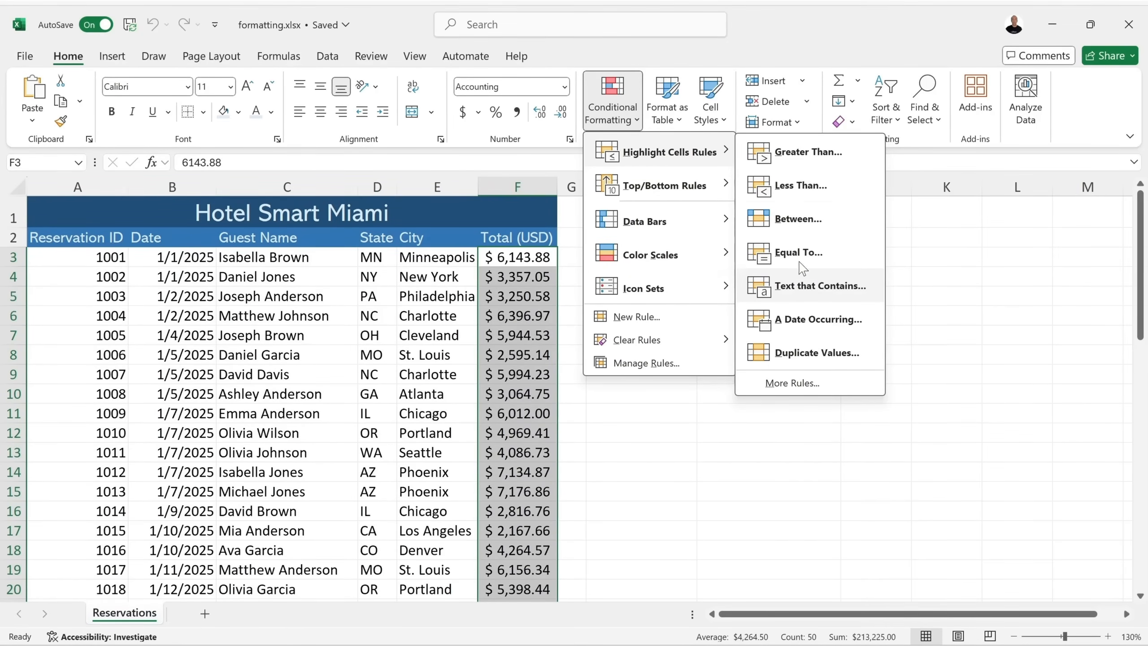
mouse_move(675, 195)
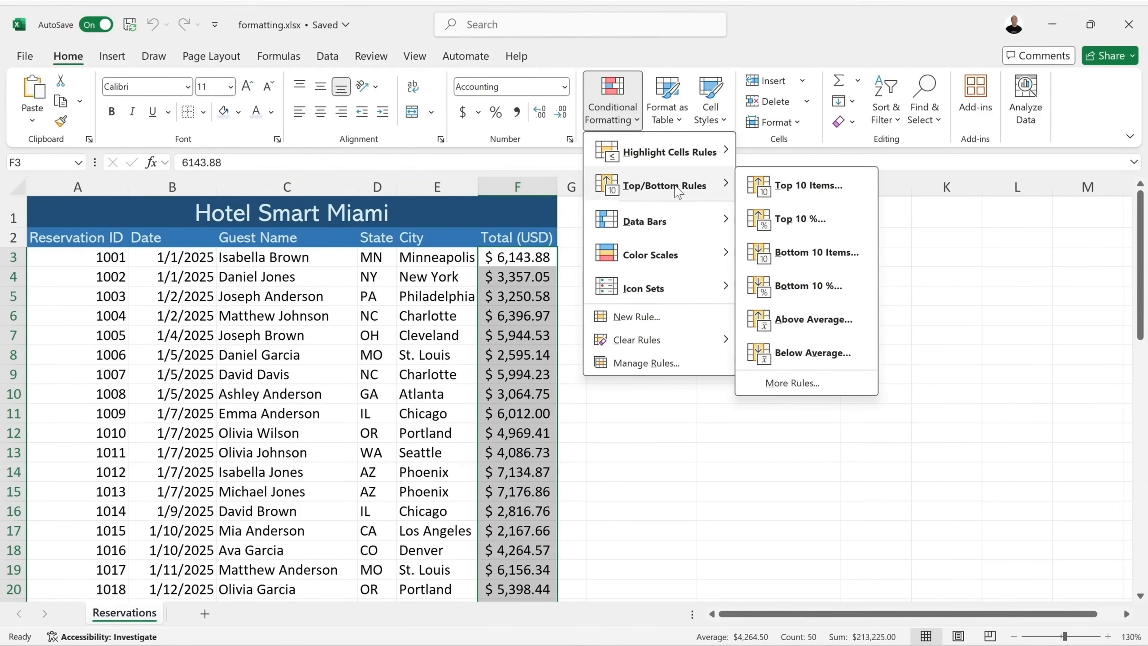
click(808, 186)
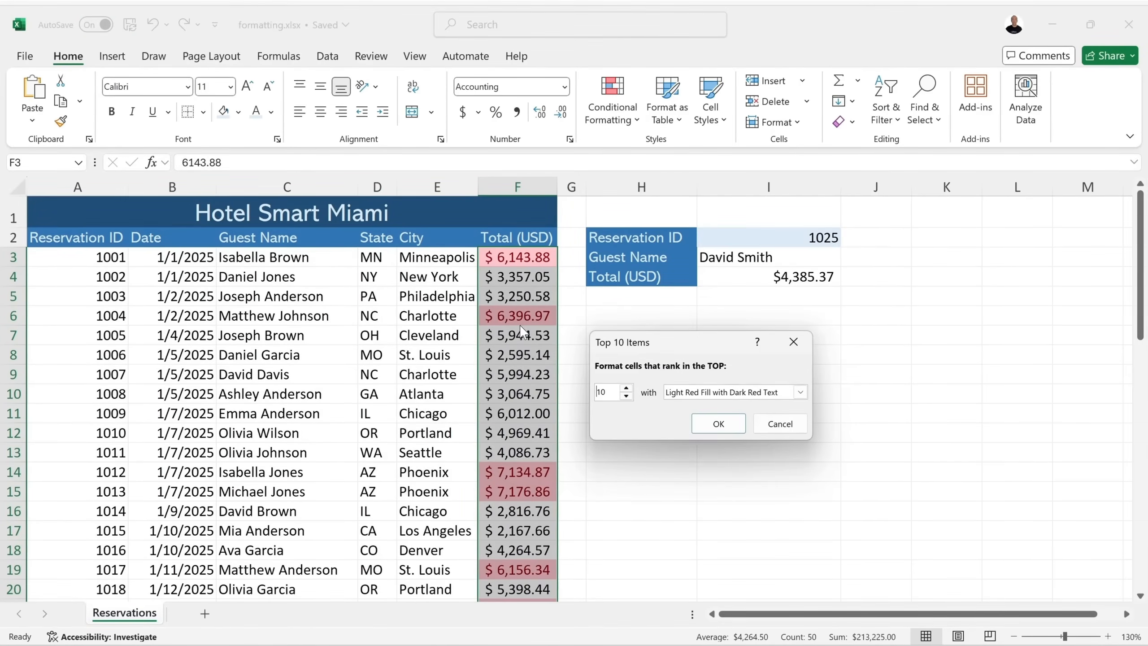
click(625, 387)
click(626, 388)
click(626, 396)
click(625, 396)
click(626, 396)
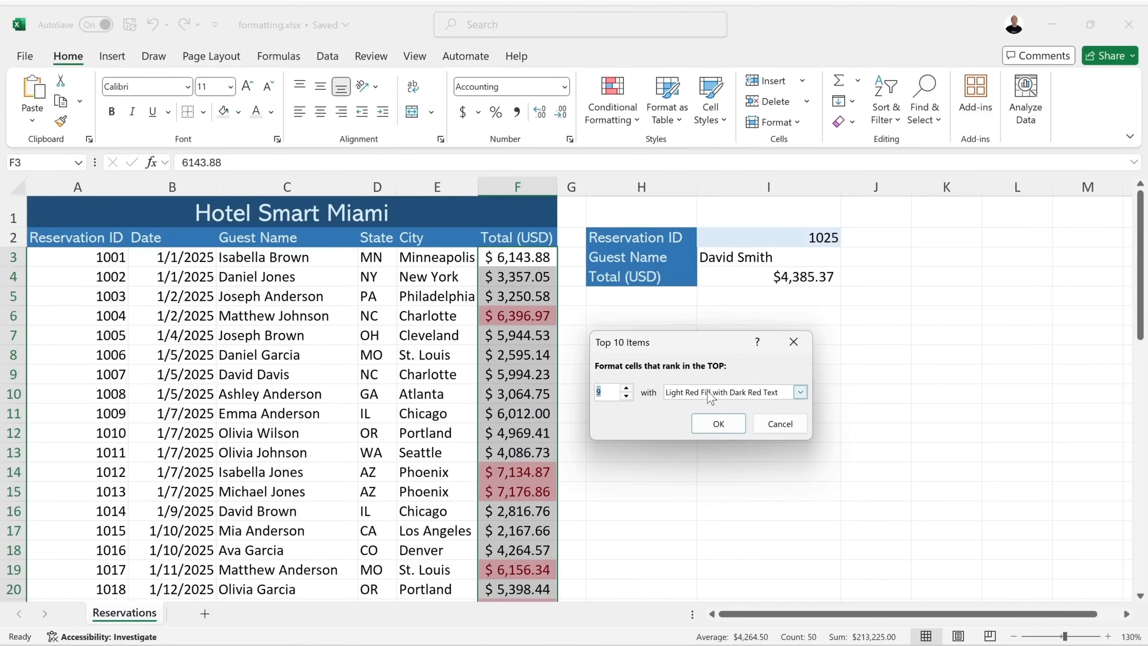
click(784, 392)
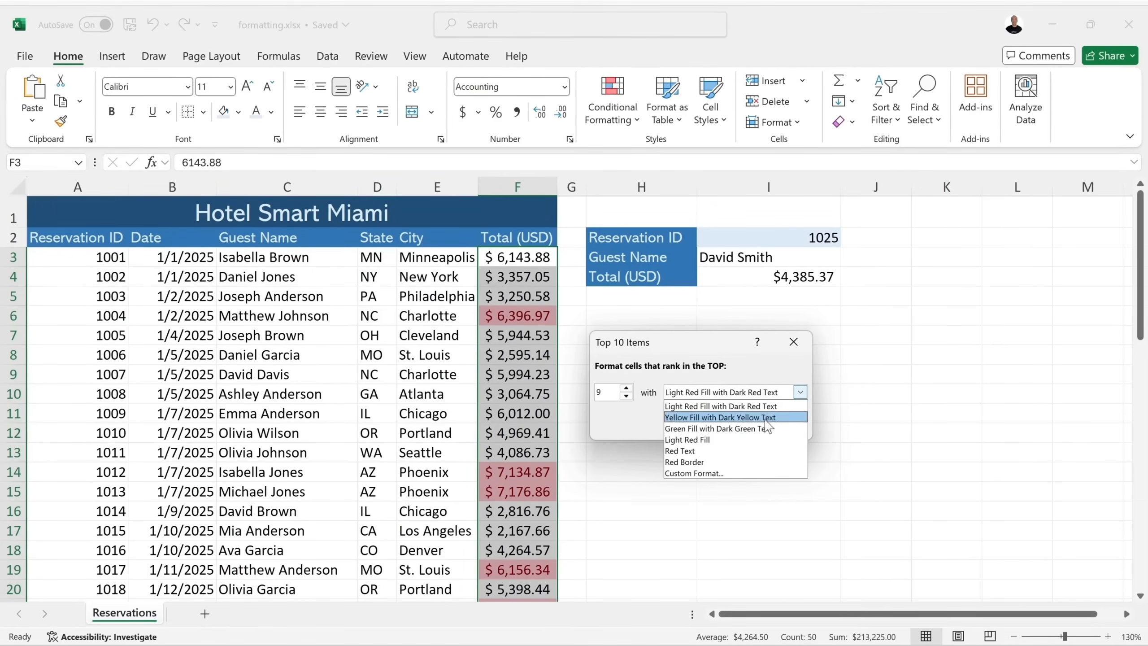
click(754, 426)
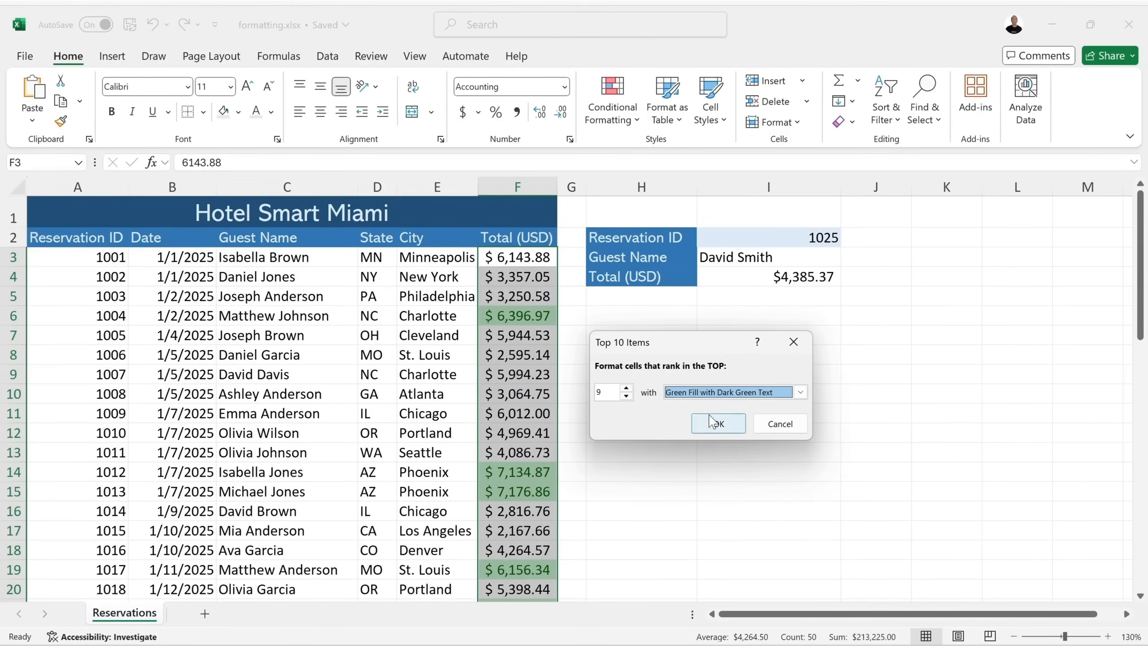
click(800, 392)
click(801, 393)
click(719, 423)
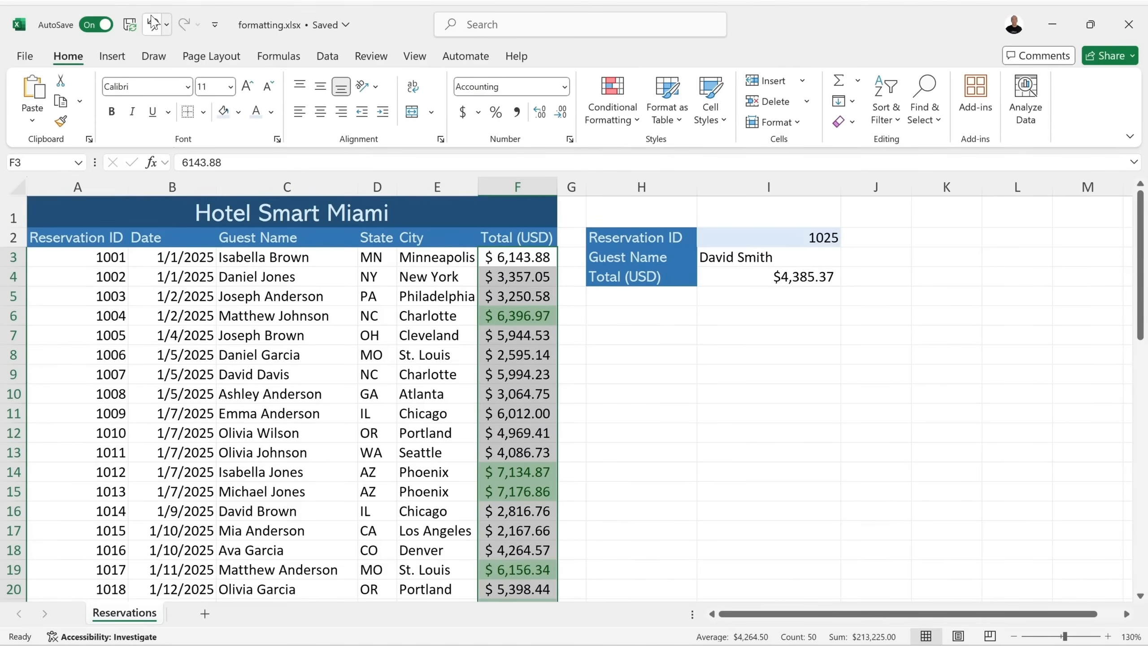
click(152, 23)
Preview Data Bars, Color Scales and Icon Sets on the totals, then show Highlight Cells Rules.
click(613, 111)
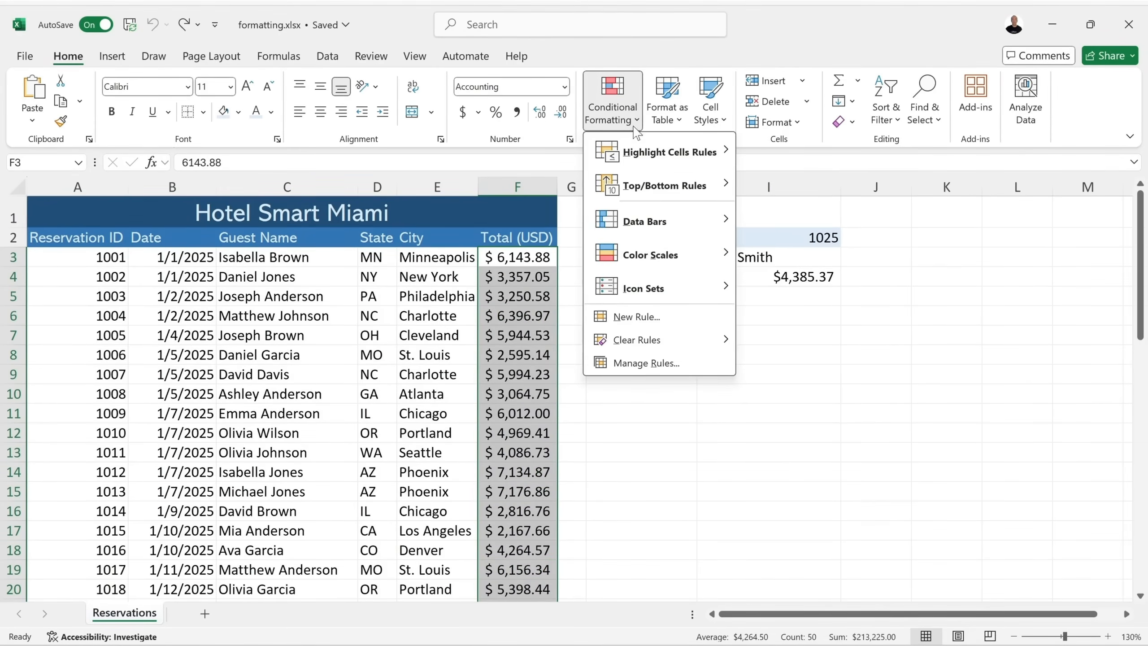
mouse_move(655, 228)
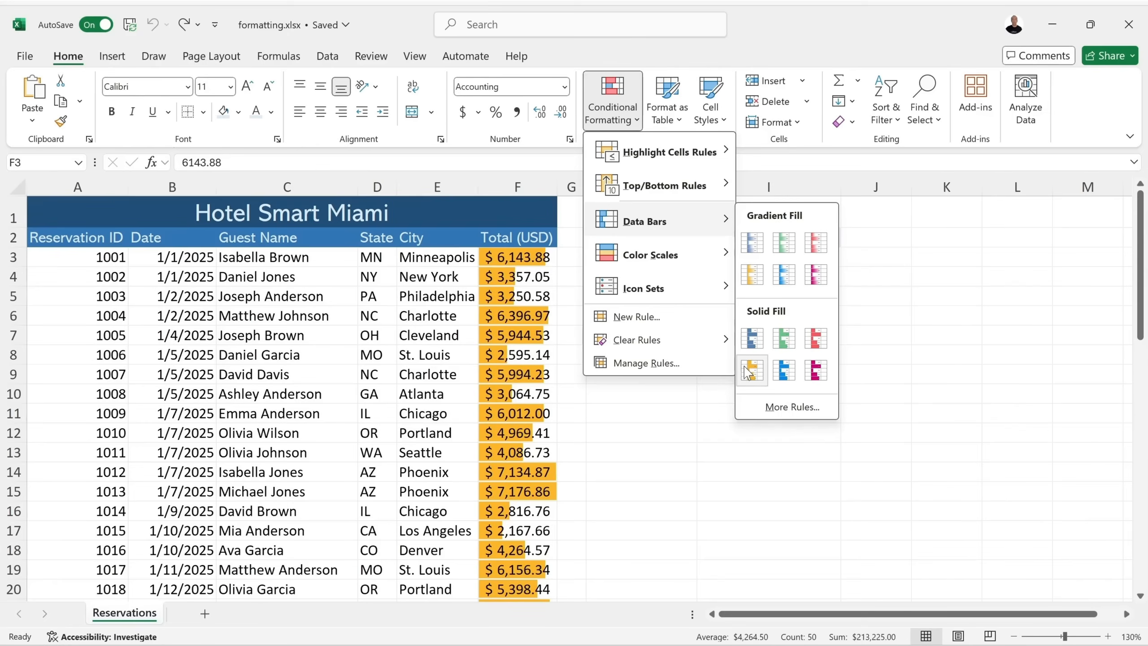
mouse_move(682, 255)
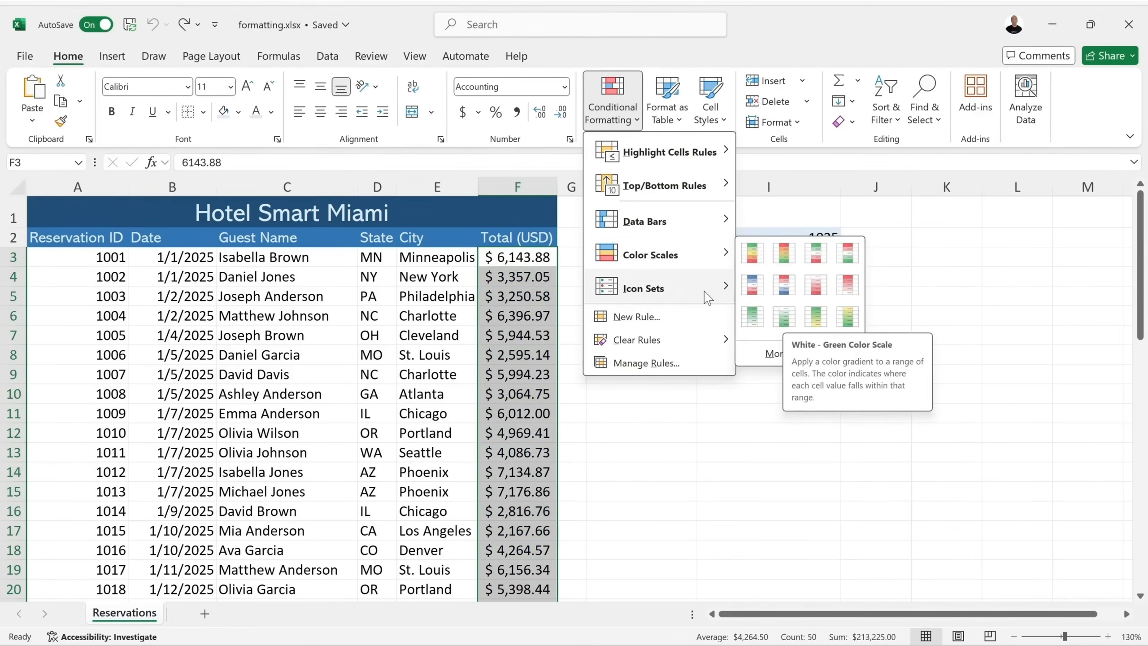
mouse_move(700, 289)
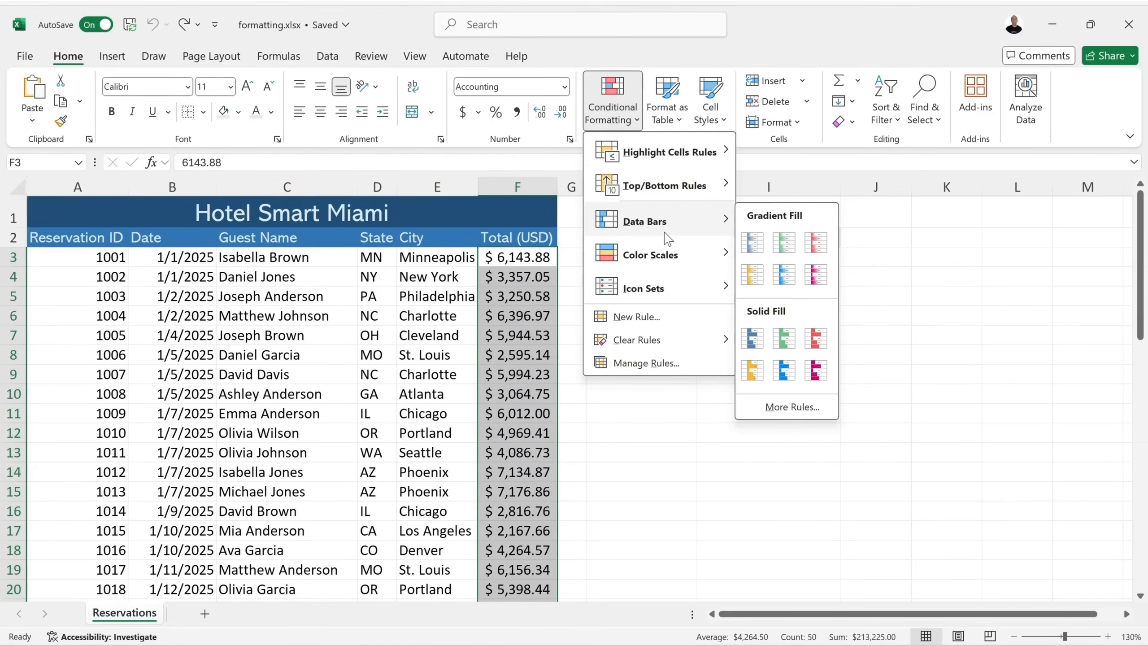
mouse_move(686, 162)
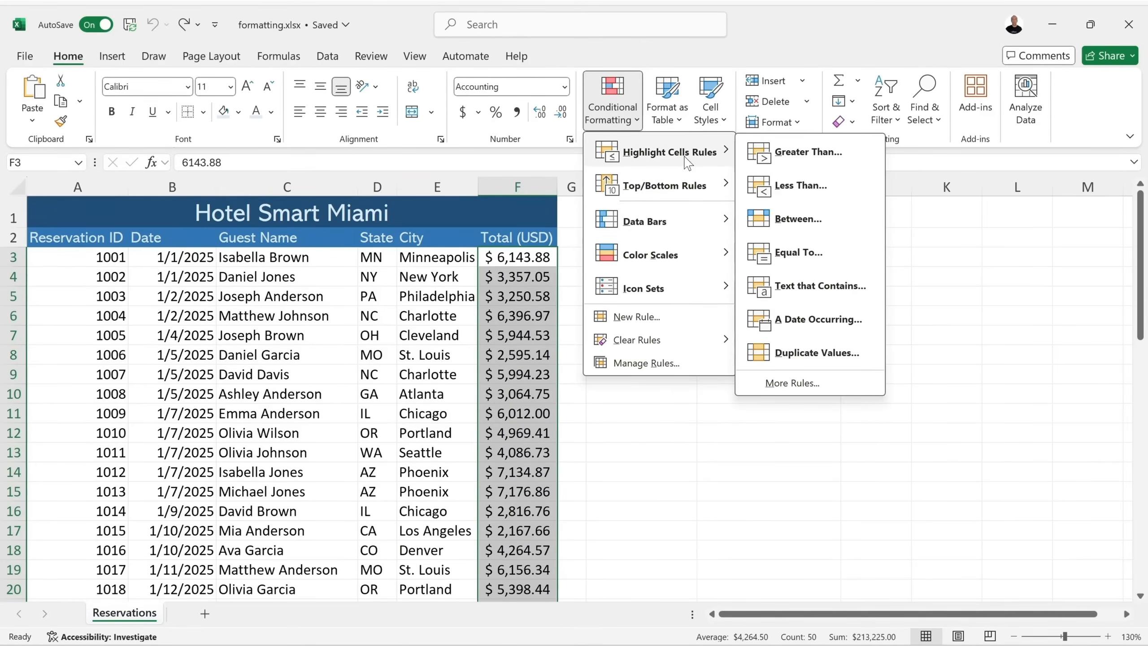
Add a Greater Than 5000 rule with Green Fill with Dark Green Text.
click(809, 152)
click(690, 386)
key(BackSpace)
key(BackSpace)
key(BackSpace)
key(BackSpace)
key(BackSpace)
key(BackSpace)
key(BackSpace)
key(BackSpace)
text(5)
text(00)
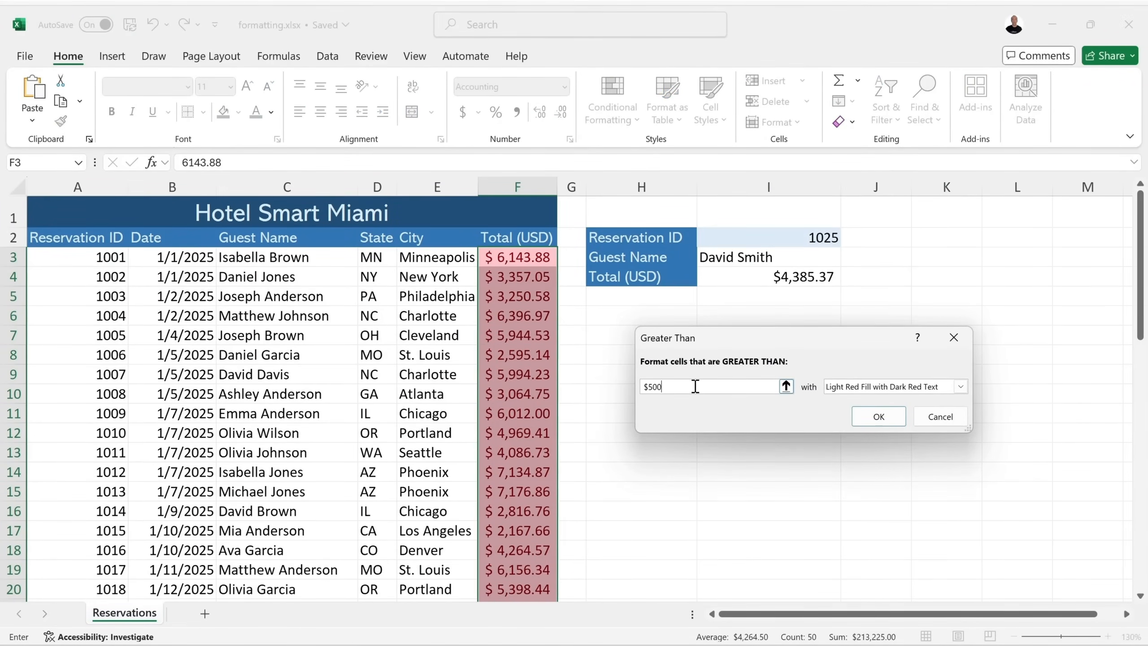
text(0)
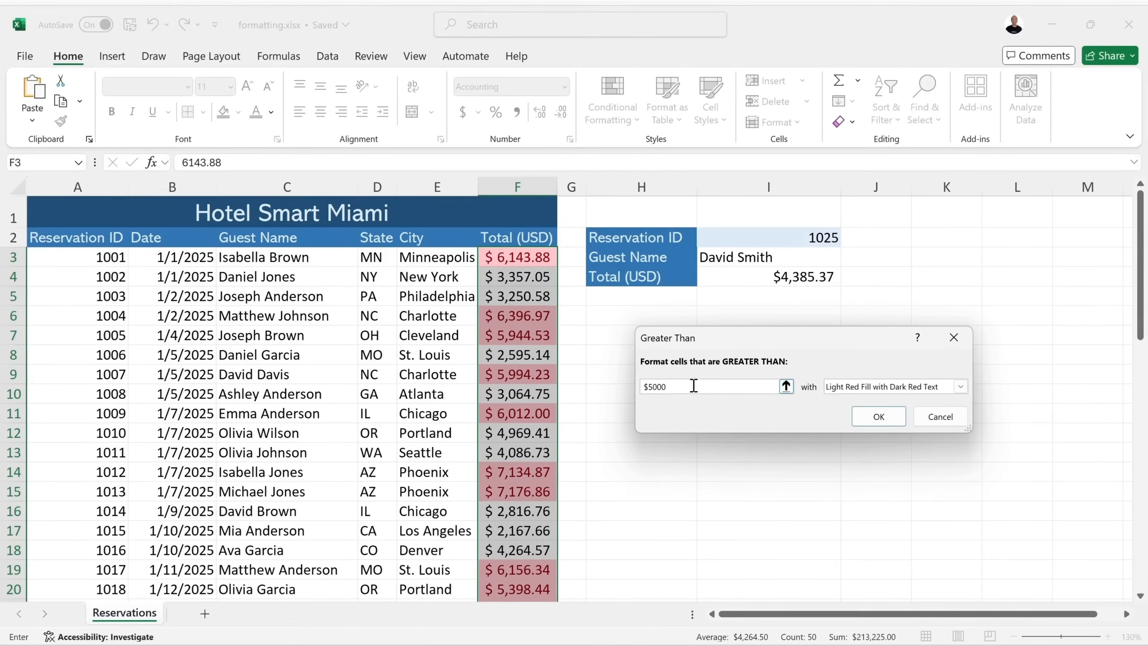
click(854, 386)
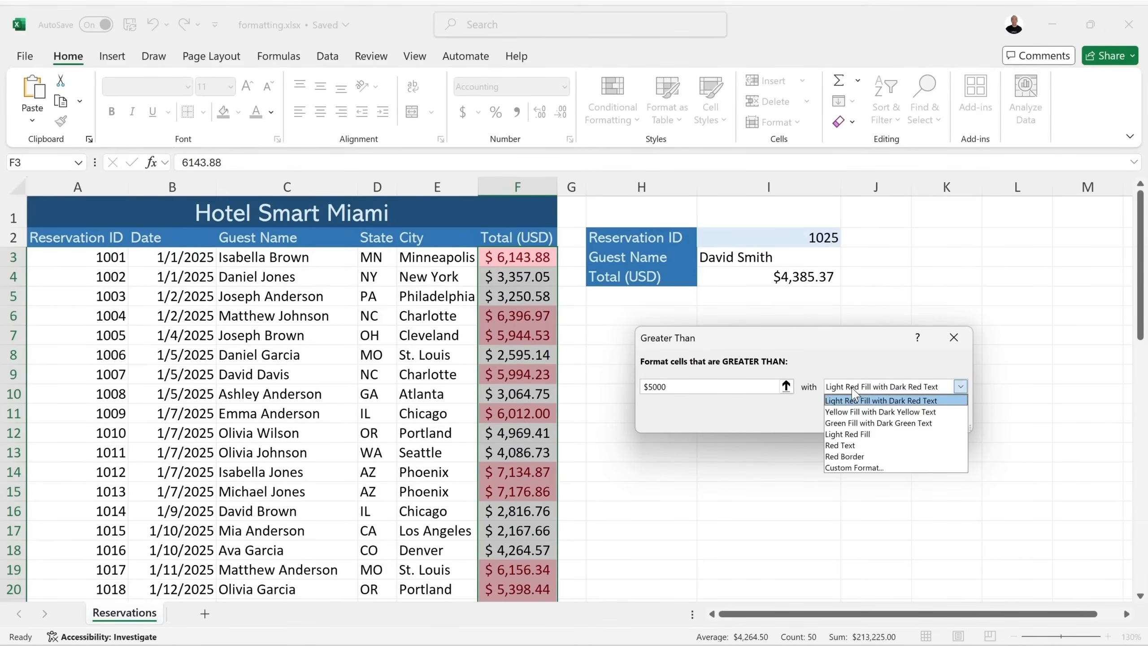
click(849, 424)
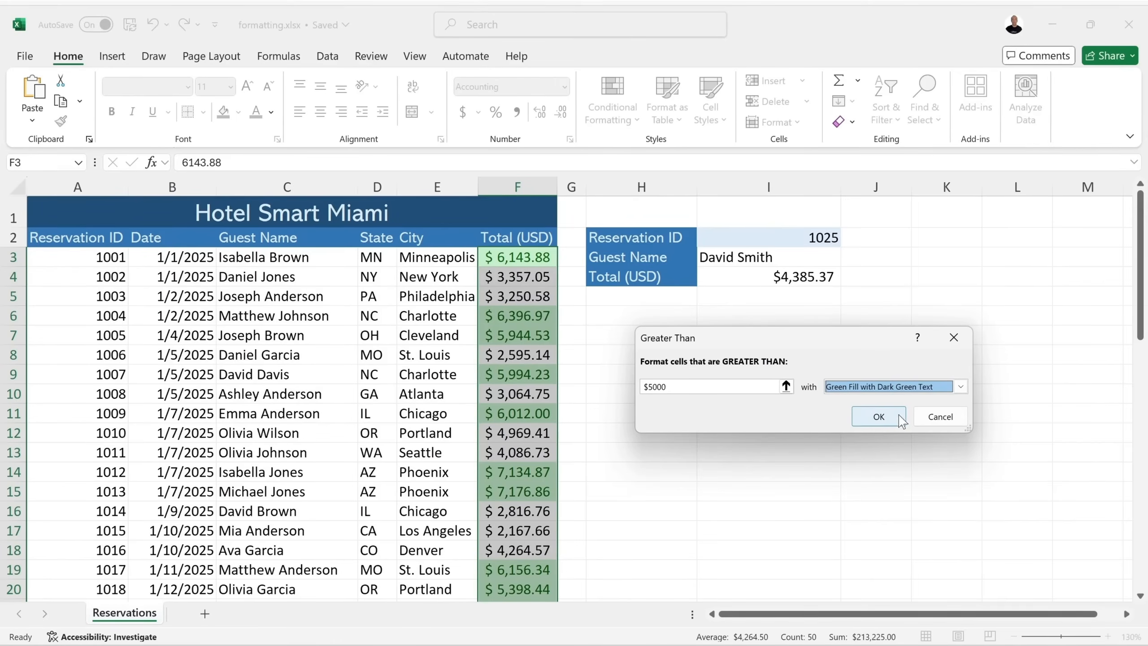
click(879, 417)
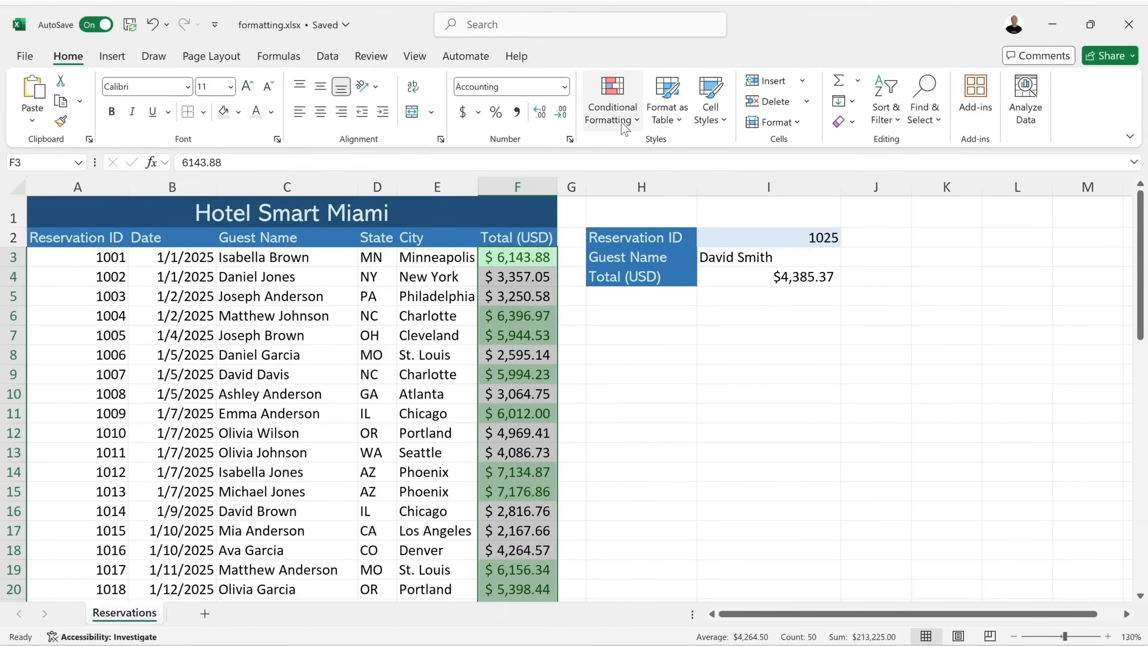
click(637, 121)
mouse_move(669, 152)
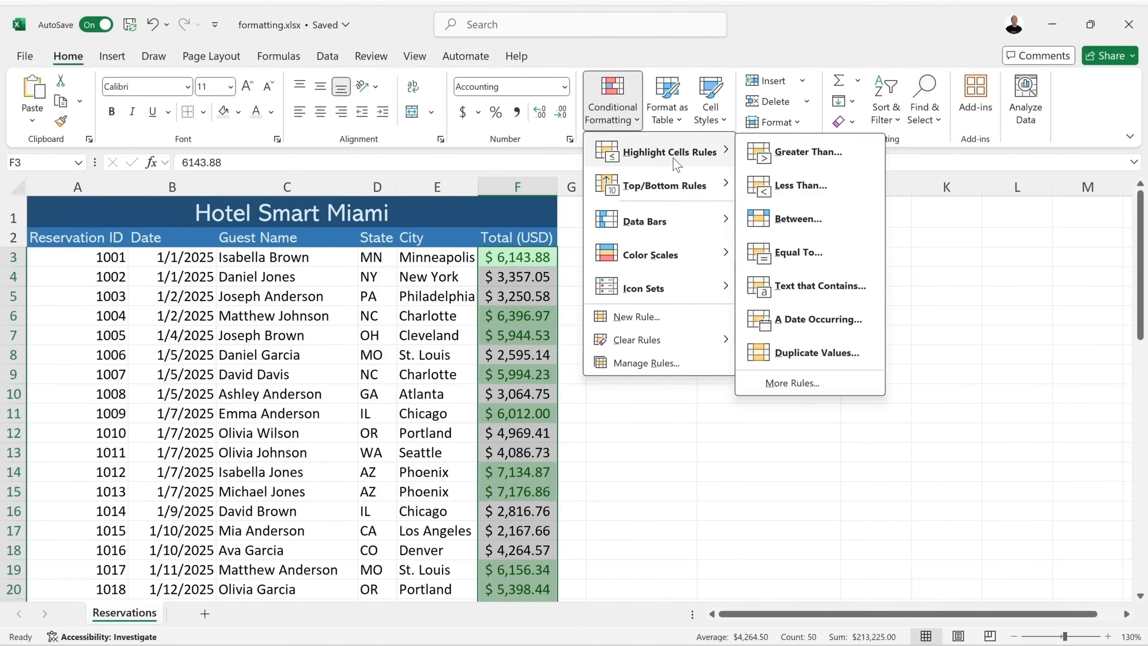
Add a Between $4000 and 4999 rule with Yellow Fill with Dark Yellow Text.
click(789, 219)
click(657, 387)
key(Left)
key(BackSpace)
key(BackSpace)
key(BackSpace)
key(BackSpace)
key(BackSpace)
key(BackSpace)
key(BackSpace)
key(BackSpace)
text($4)
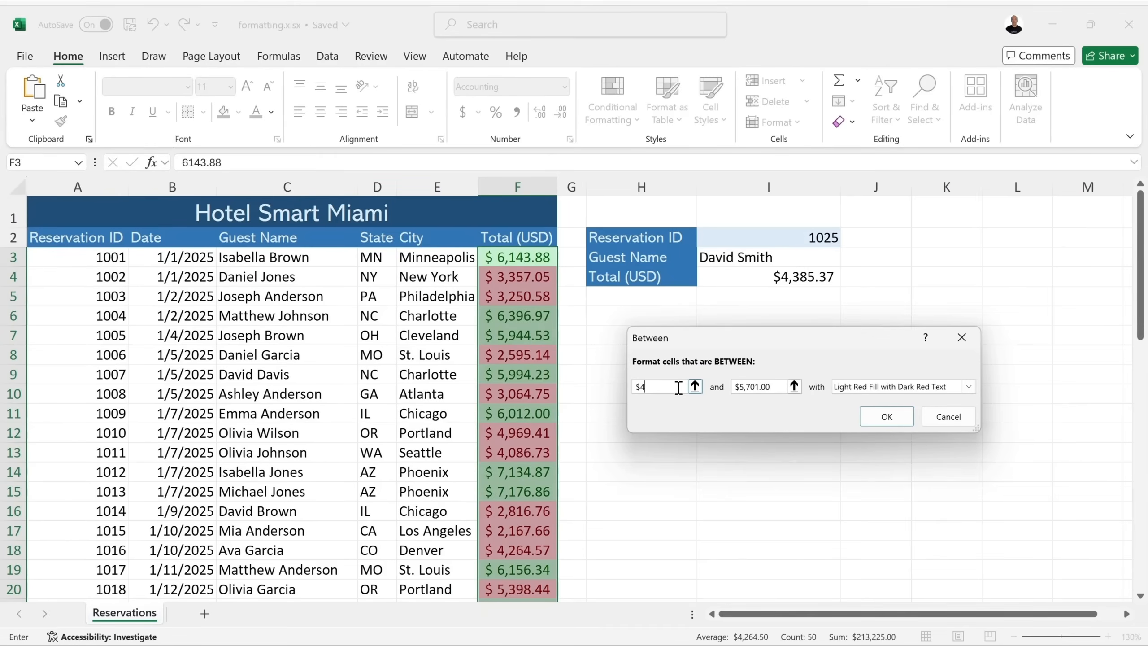
text(000)
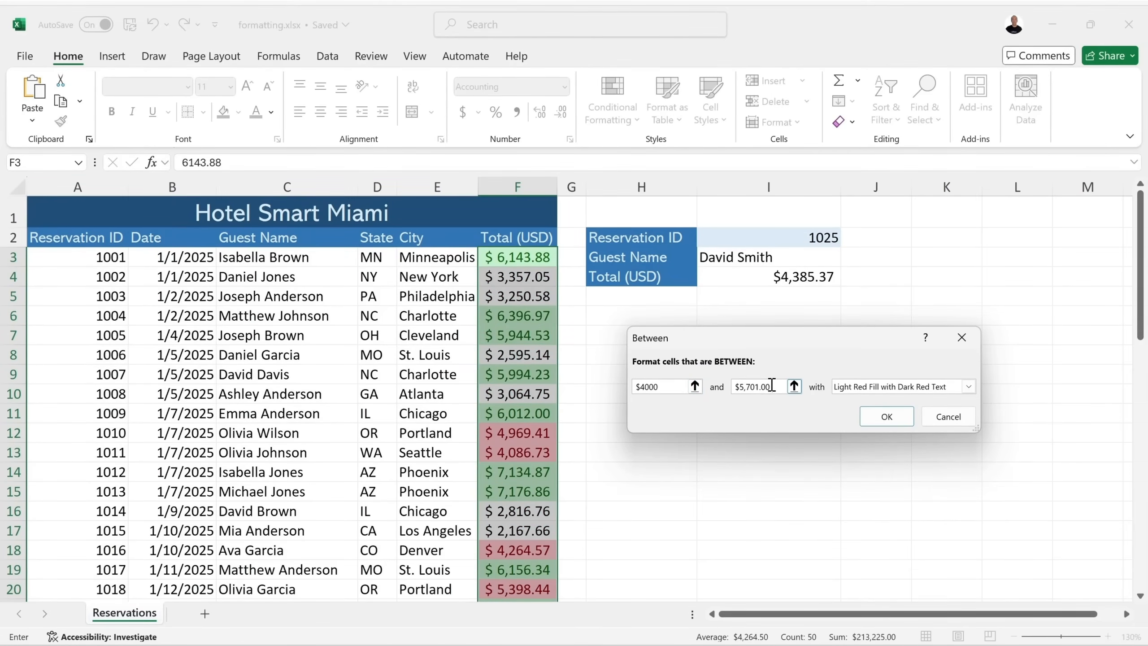
key(BackSpace)
key(BackSpace)
key(BackSpace)
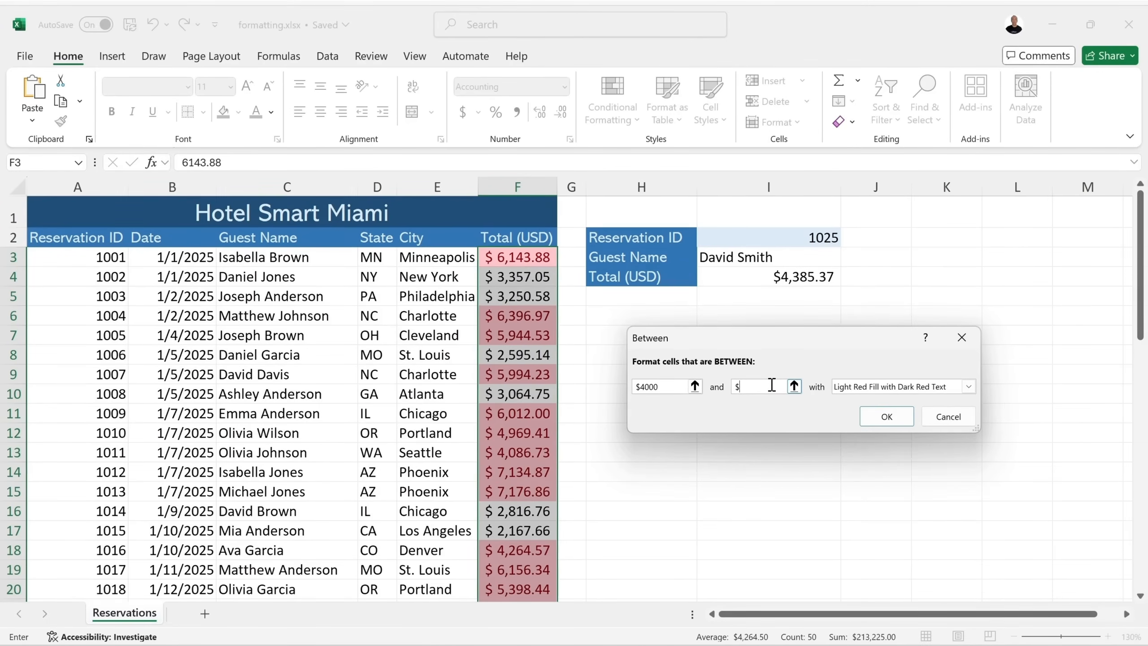
text(4999)
click(858, 389)
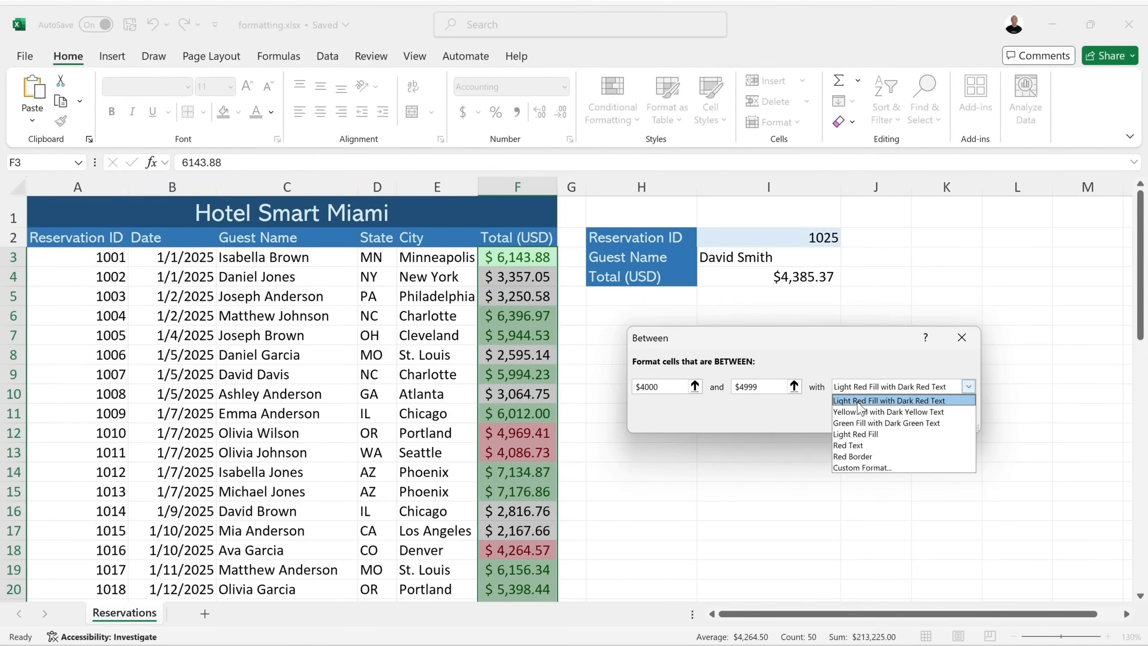
click(859, 413)
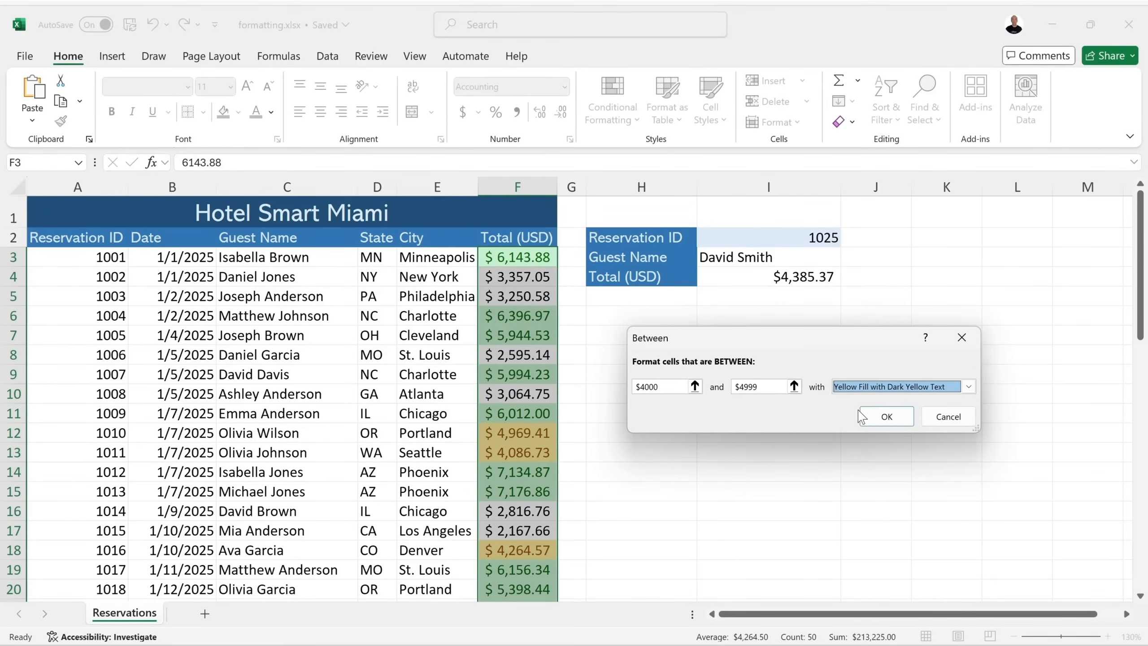
click(886, 416)
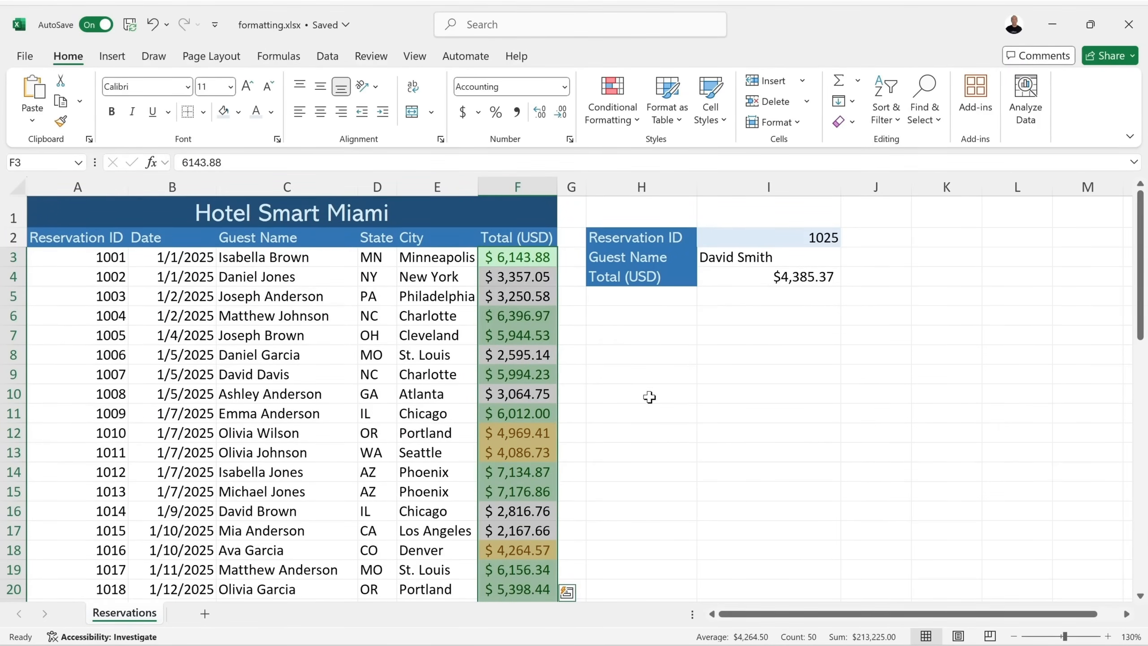
click(636, 123)
Add a Less Than 4000 rule with Light Red Fill with Dark Red Text.
mouse_move(693, 154)
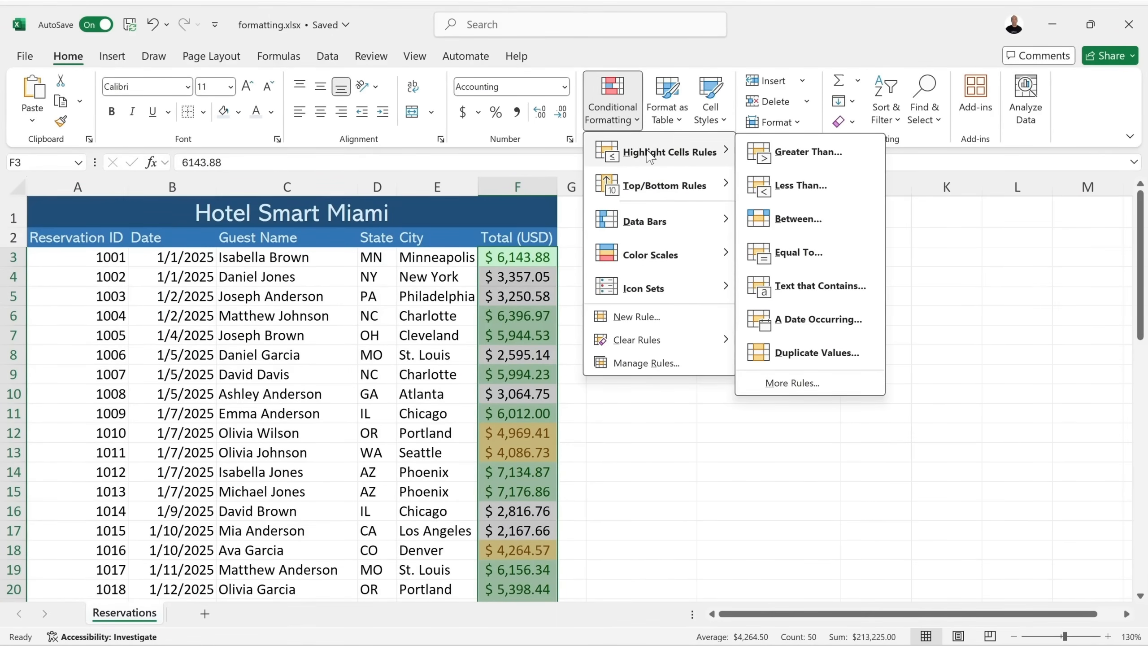
click(813, 186)
click(723, 388)
key(BackSpace)
key(BackSpace)
key(BackSpace)
key(BackSpace)
key(BackSpace)
key(BackSpace)
key(BackSpace)
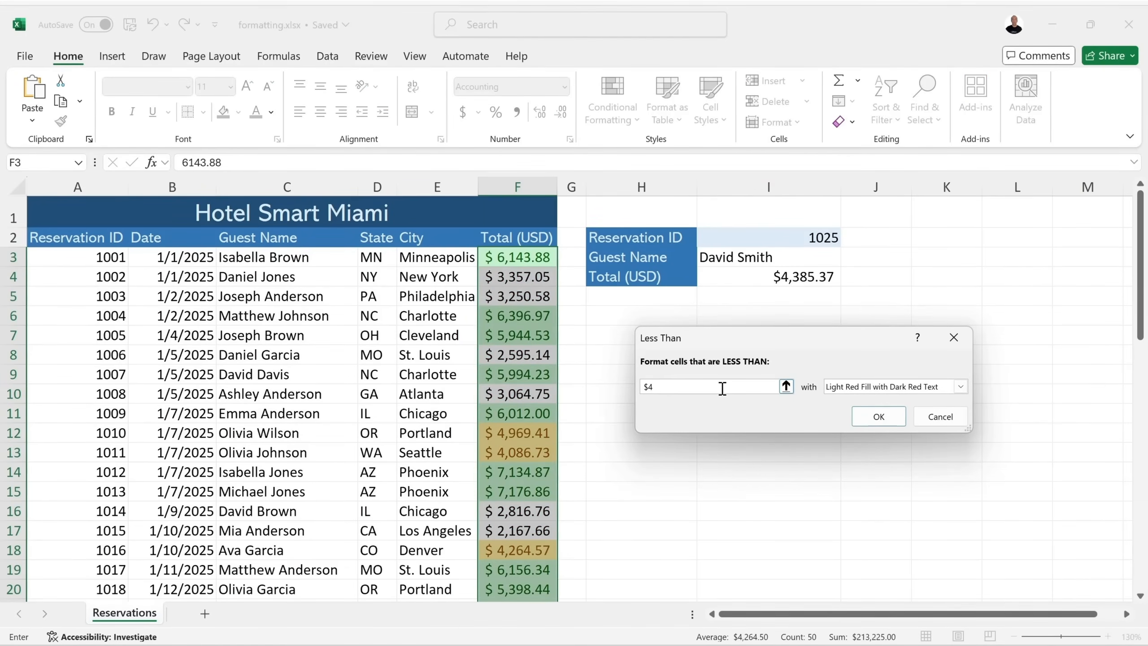
text(000)
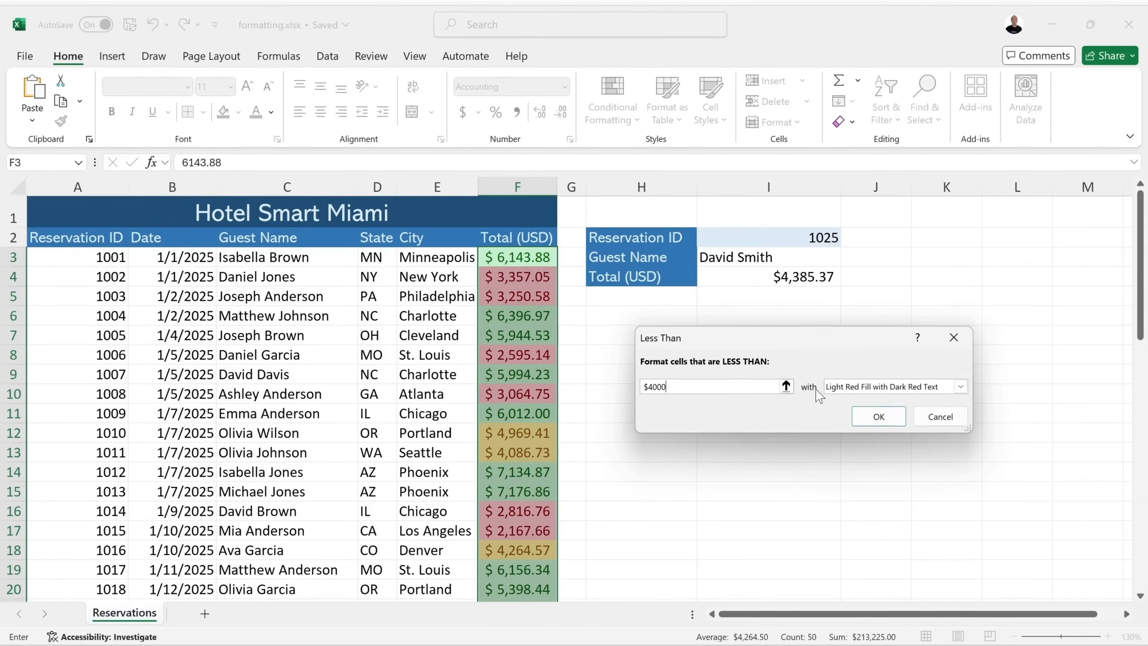
click(850, 387)
click(844, 400)
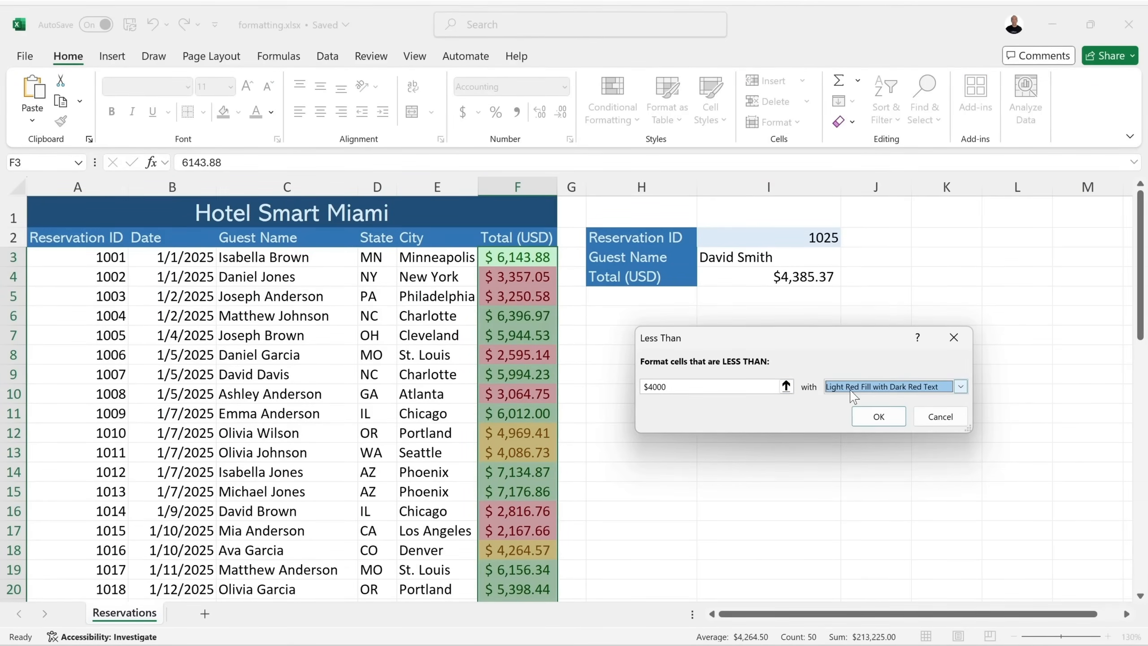
click(876, 414)
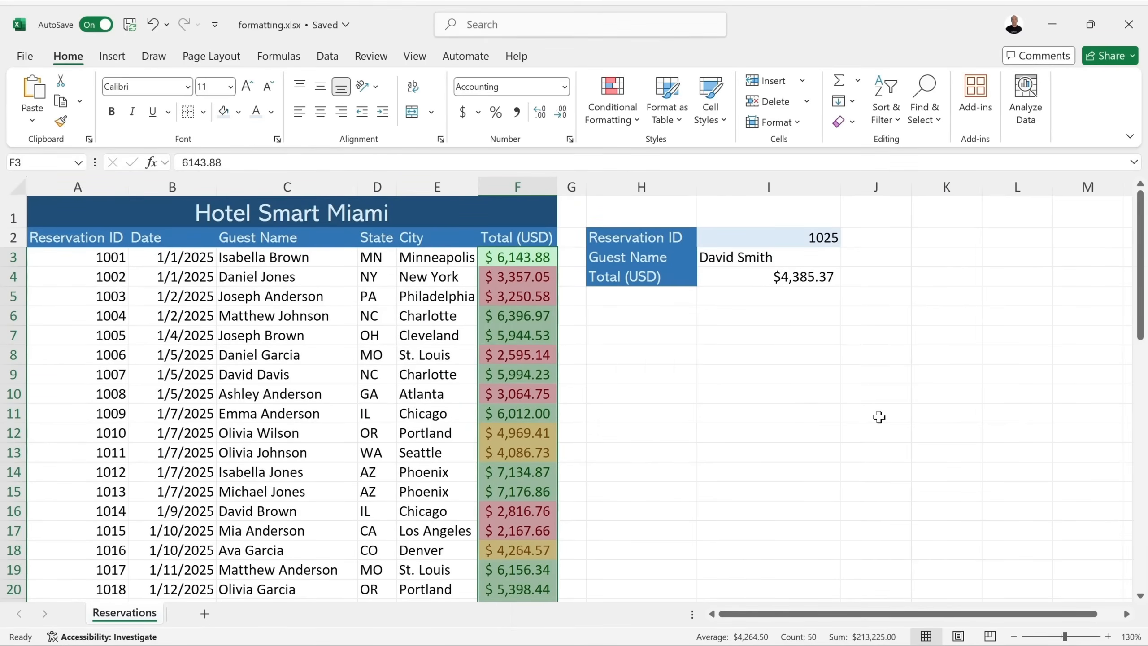
Scroll through column F to check the colour-coded totals, such as F33 and F34.
click(629, 341)
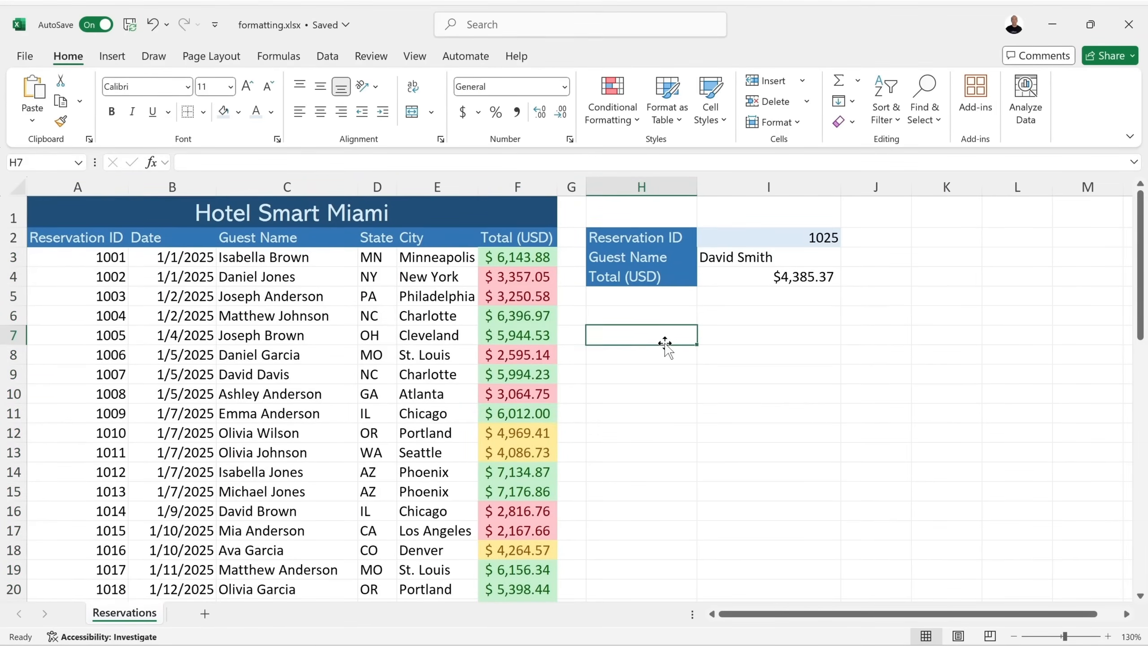
scroll(587, 334, down, 2)
scroll(590, 336, down, 3)
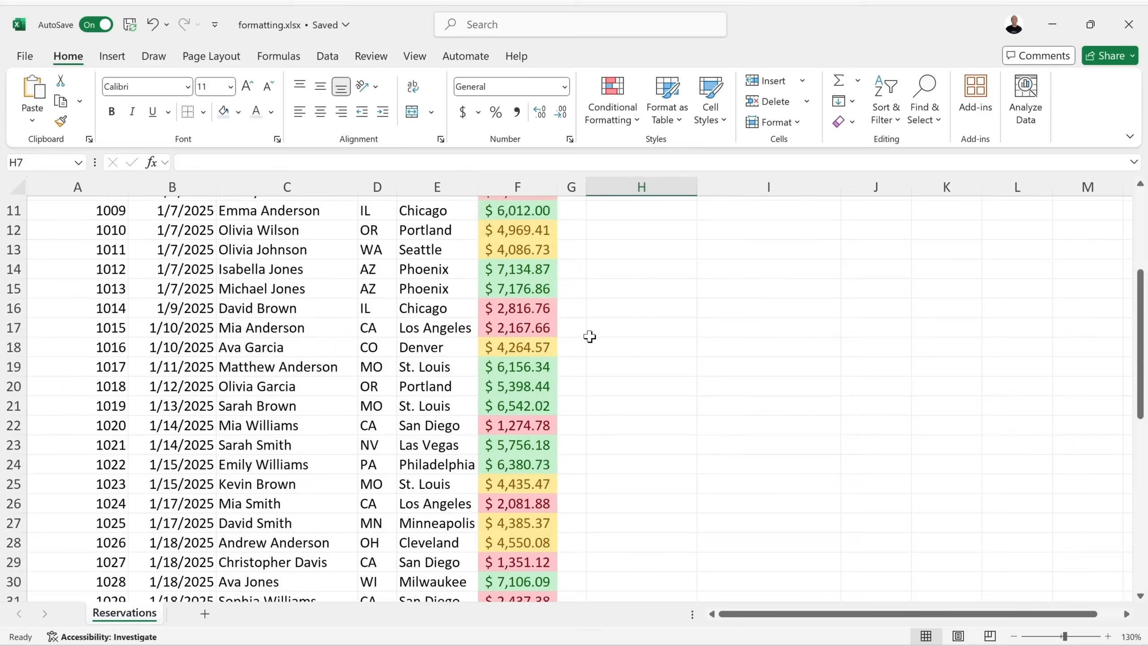
scroll(589, 337, down, 4)
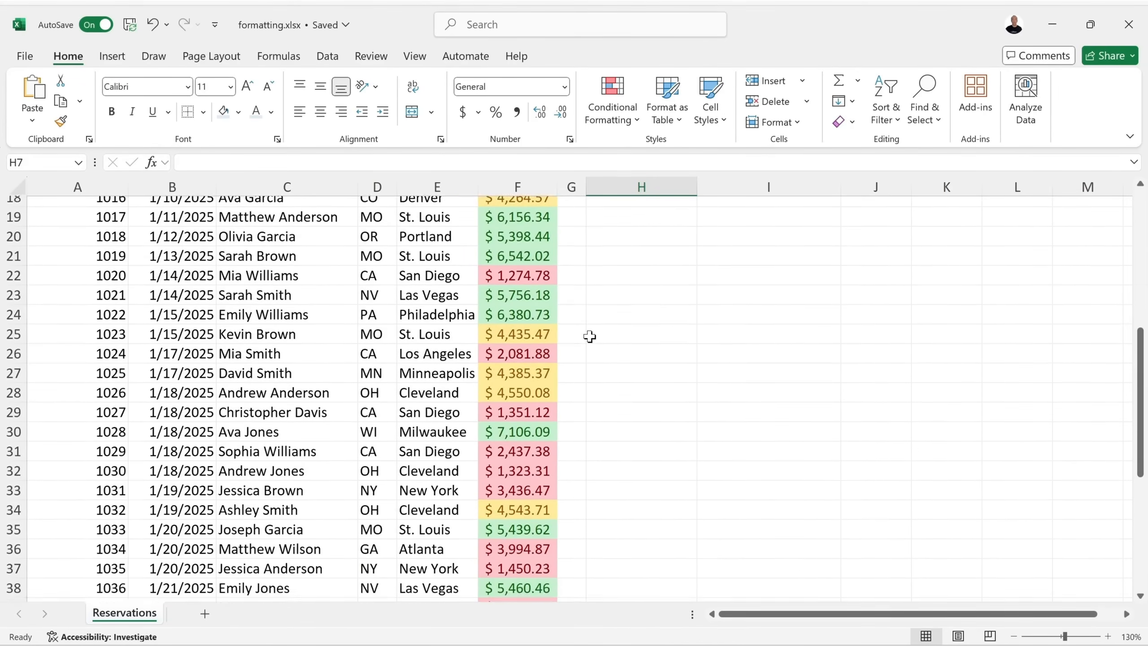
scroll(554, 332, down, 2)
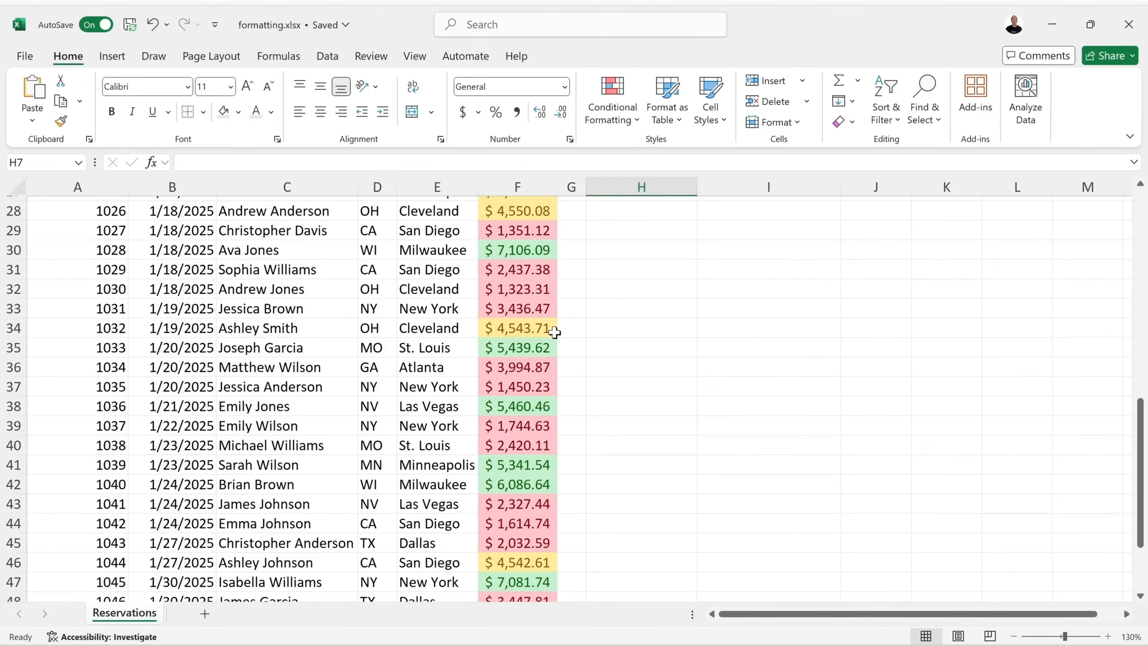
scroll(554, 333, down, 1)
click(543, 312)
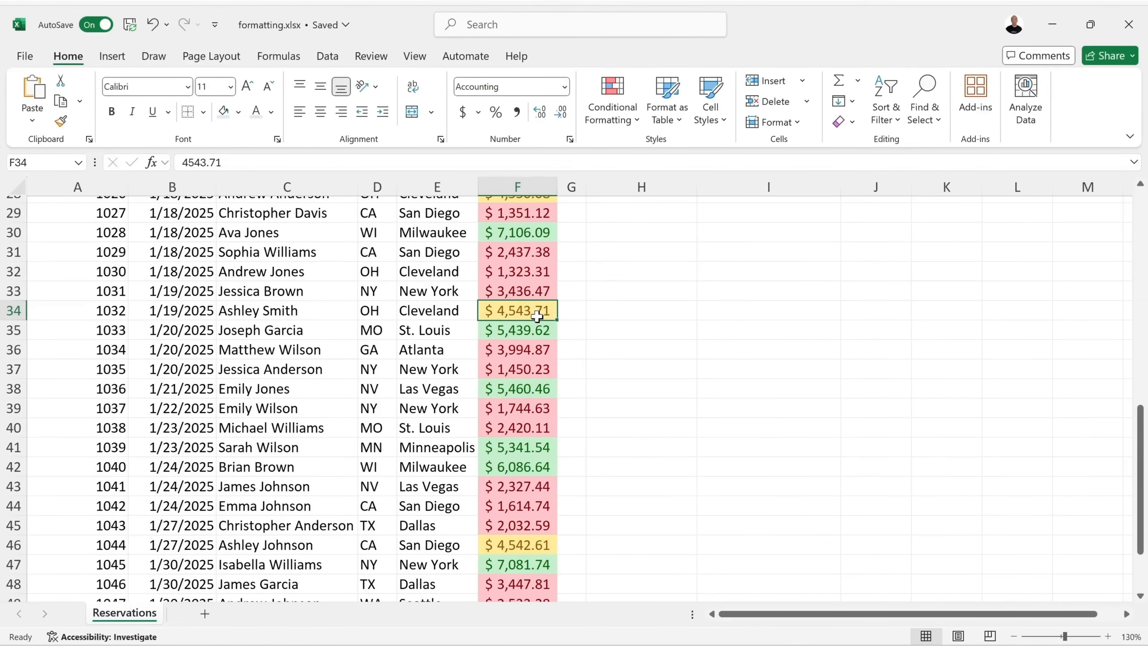
click(536, 297)
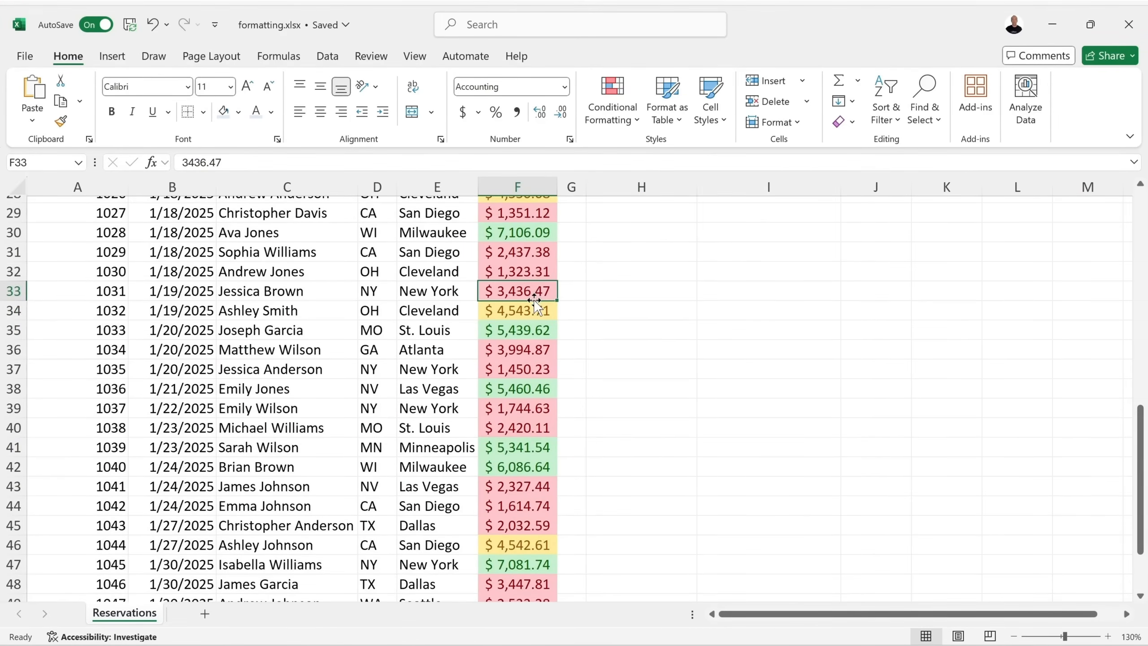
scroll(535, 301, down, 3)
scroll(534, 302, up, 3)
scroll(534, 302, up, 8)
click(605, 297)
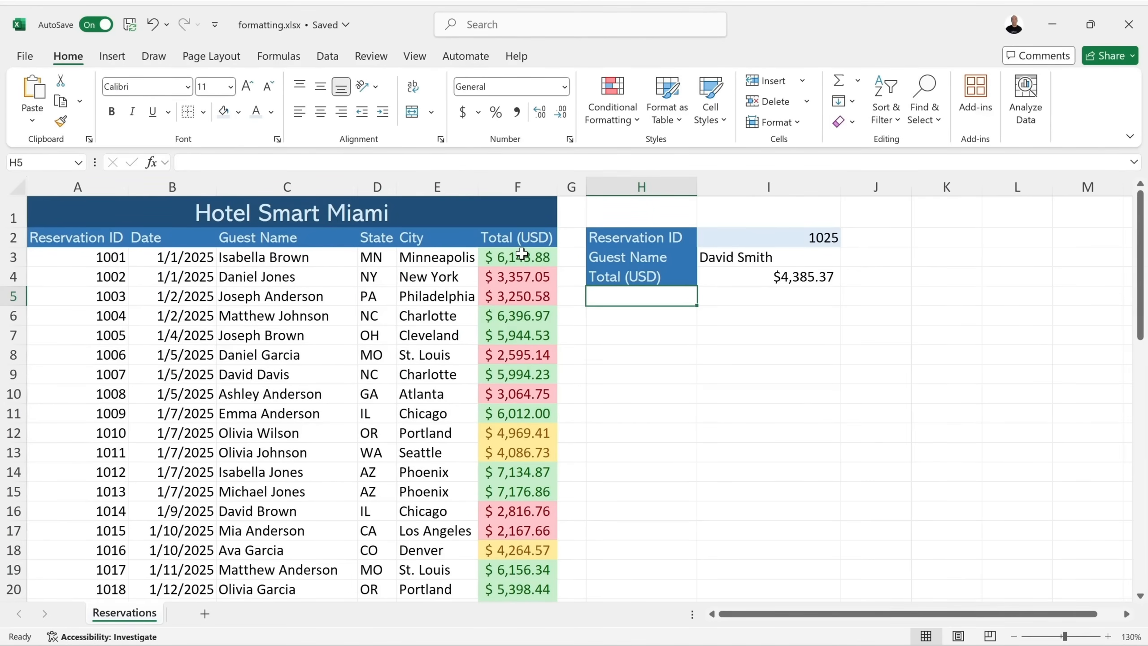
drag(522, 254, 524, 555)
scroll(707, 306, up, 11)
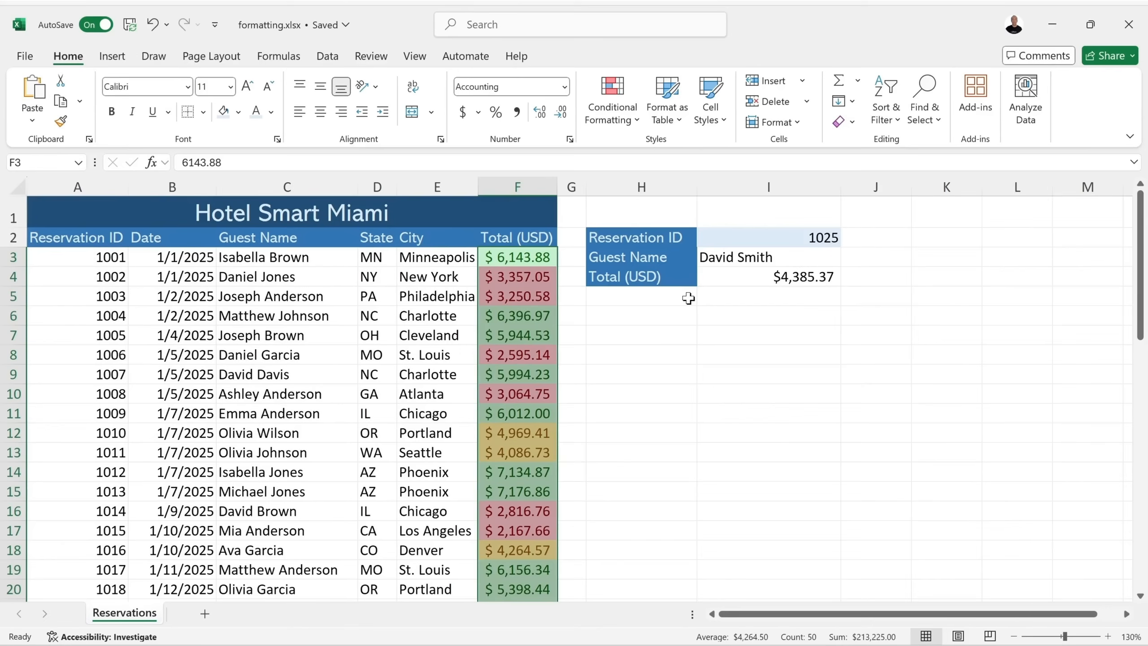
click(848, 122)
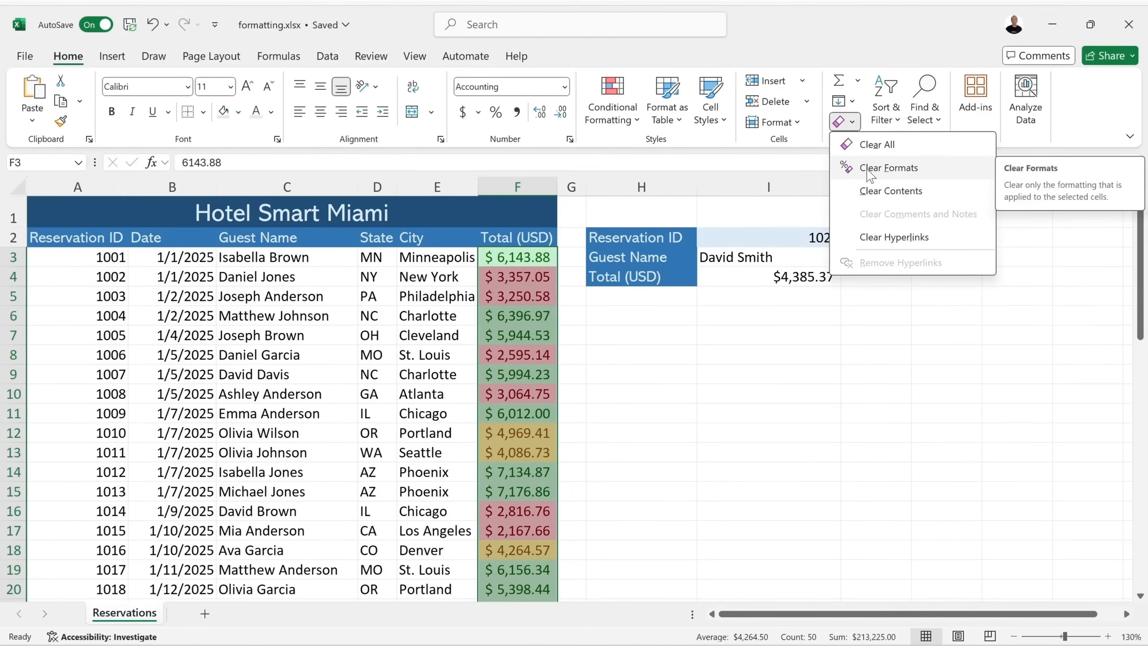
click(899, 174)
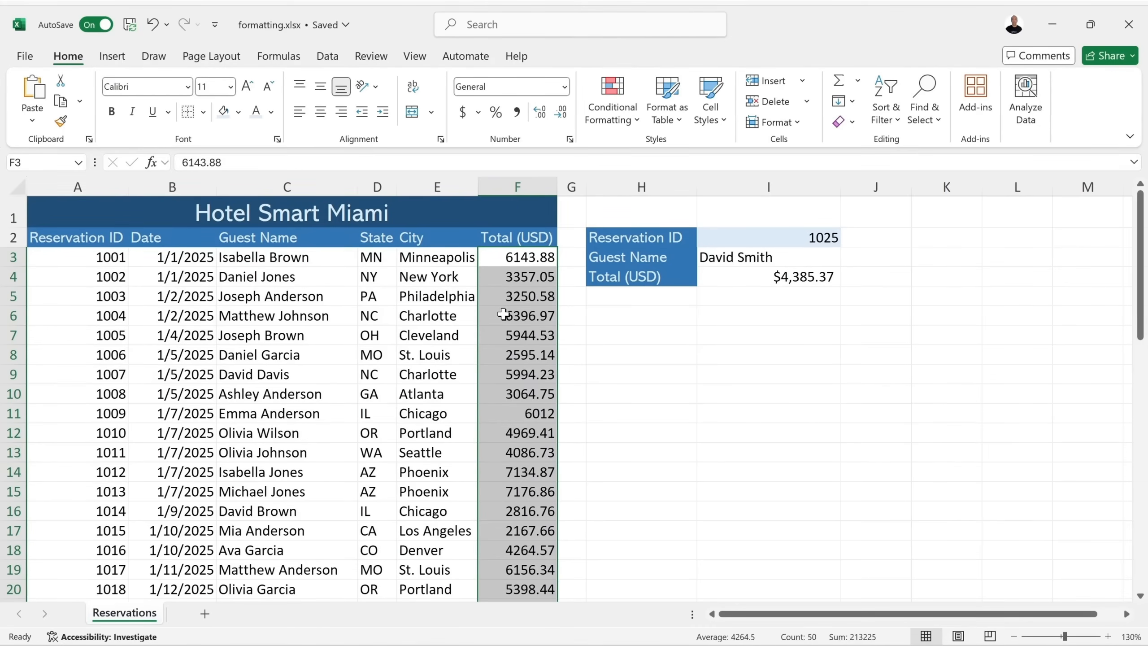
click(153, 24)
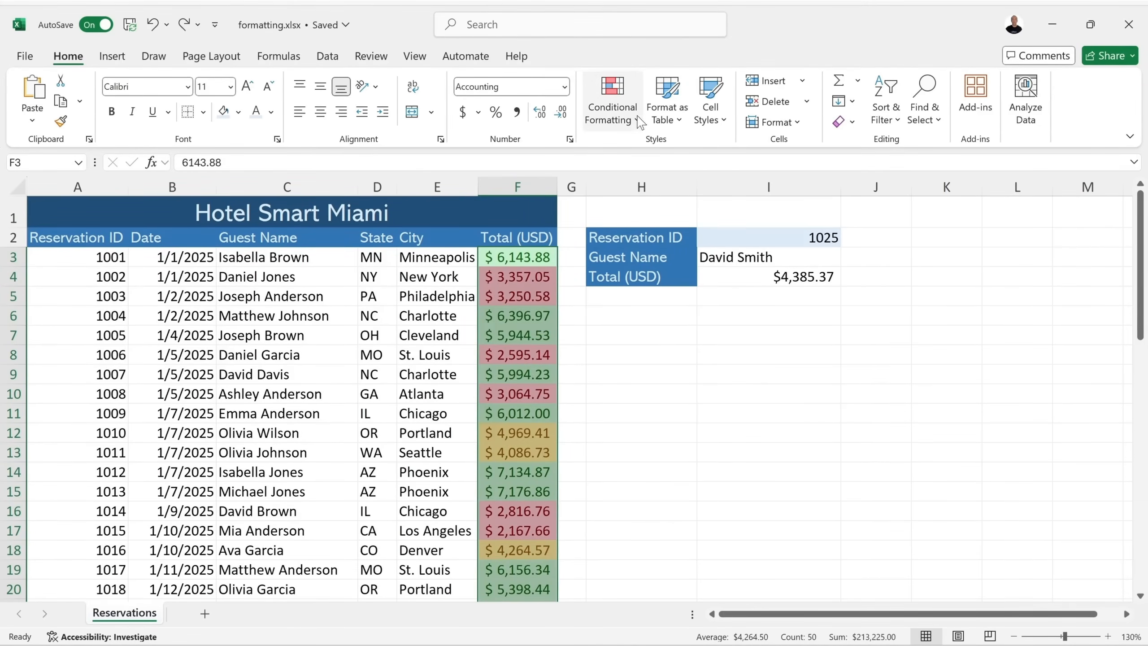
click(638, 121)
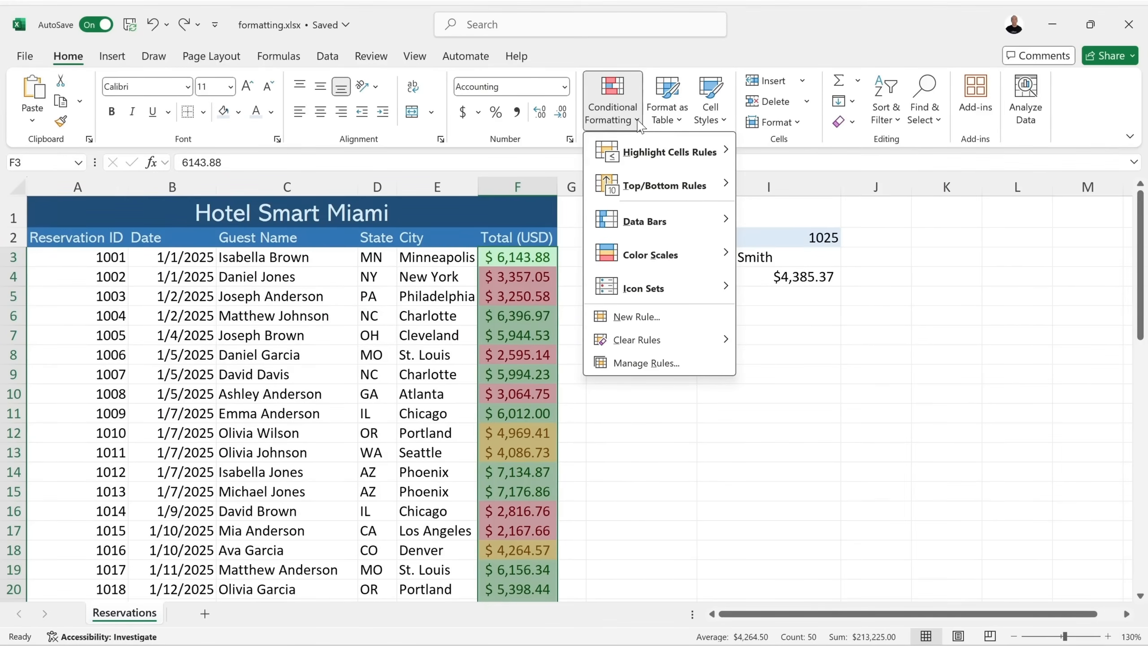
click(654, 367)
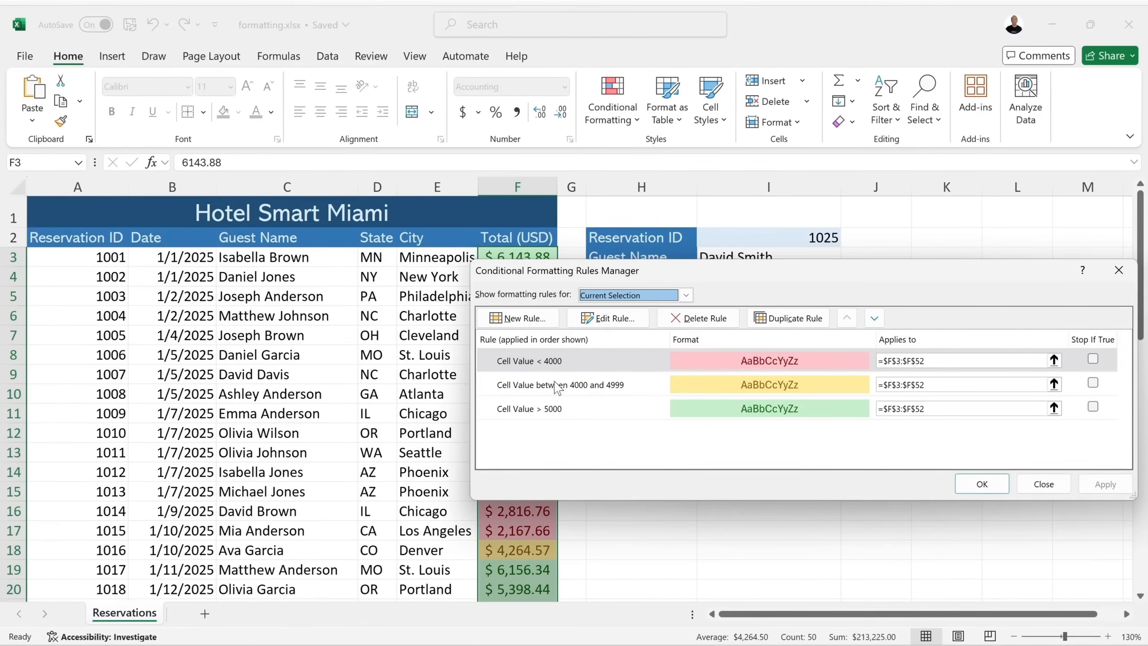
click(573, 367)
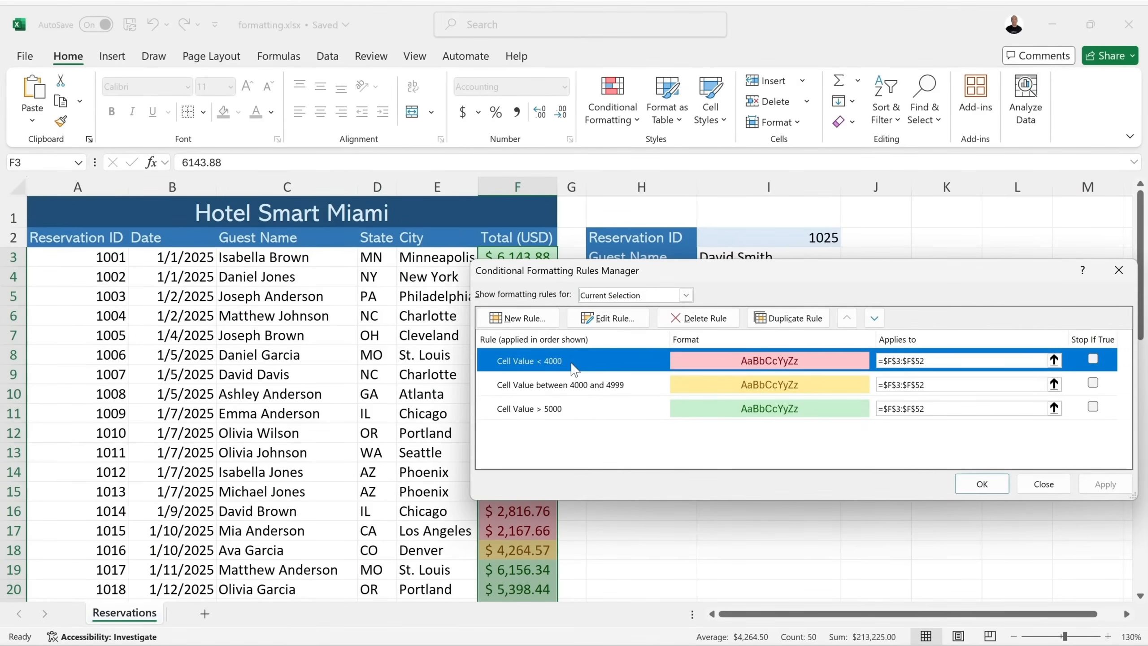
click(698, 318)
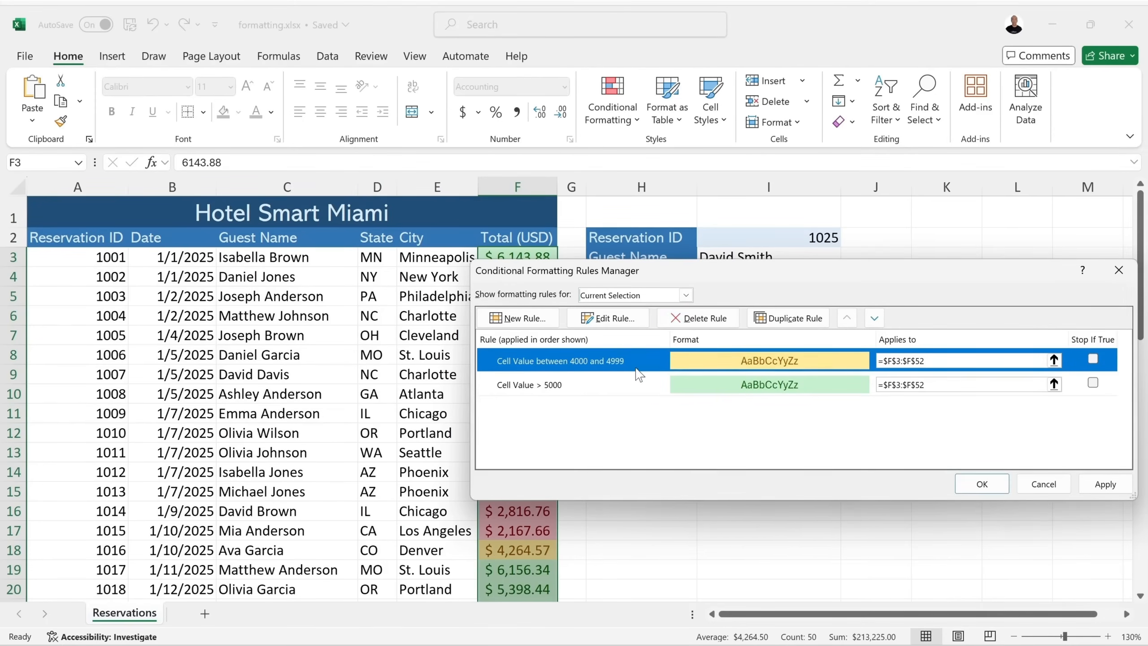
click(698, 318)
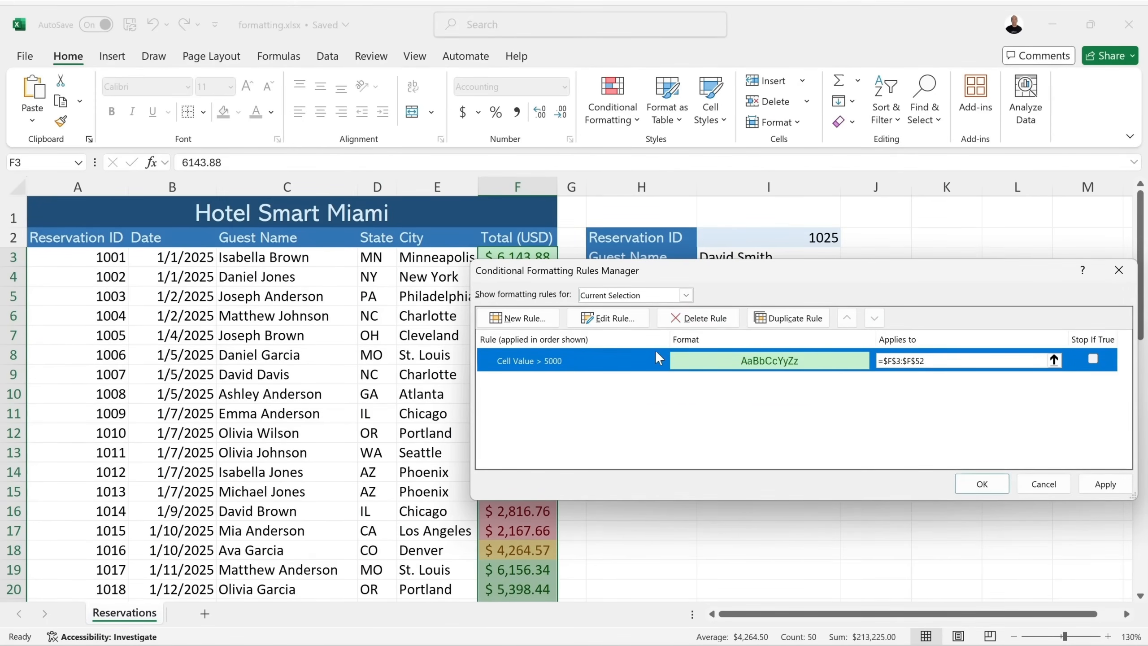
click(697, 318)
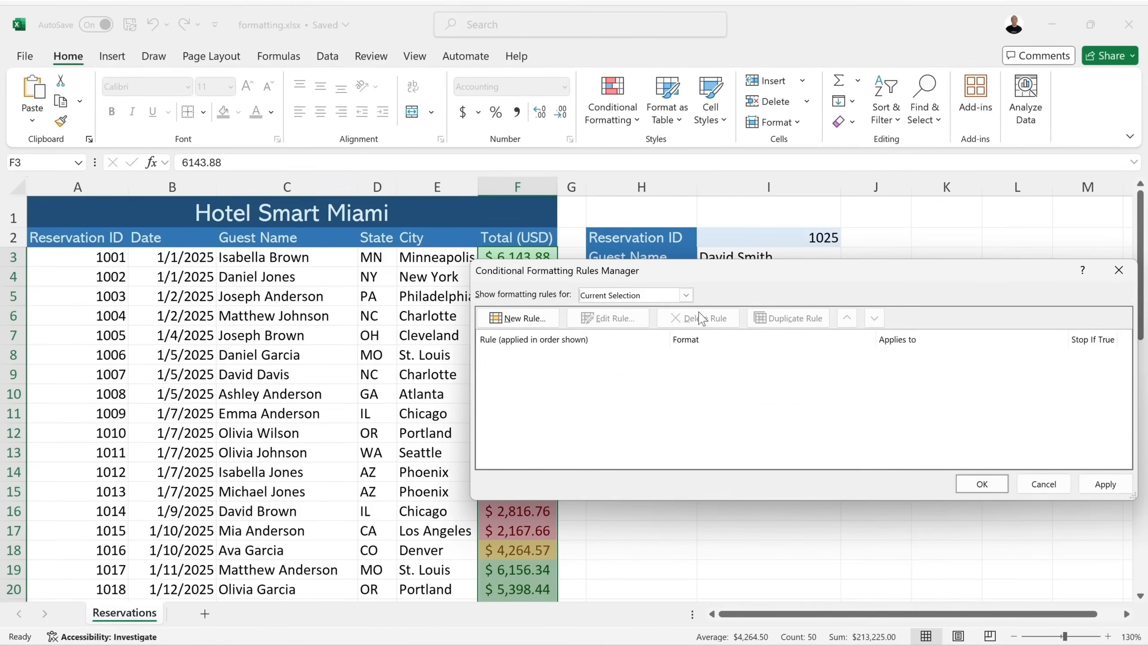
click(979, 485)
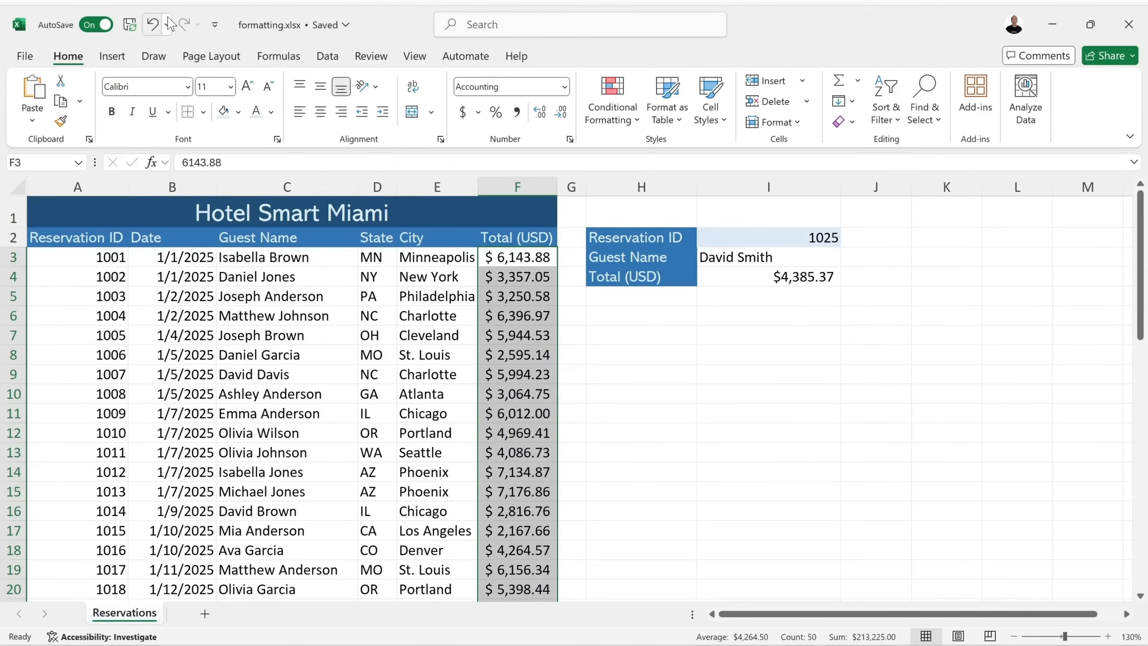
click(153, 24)
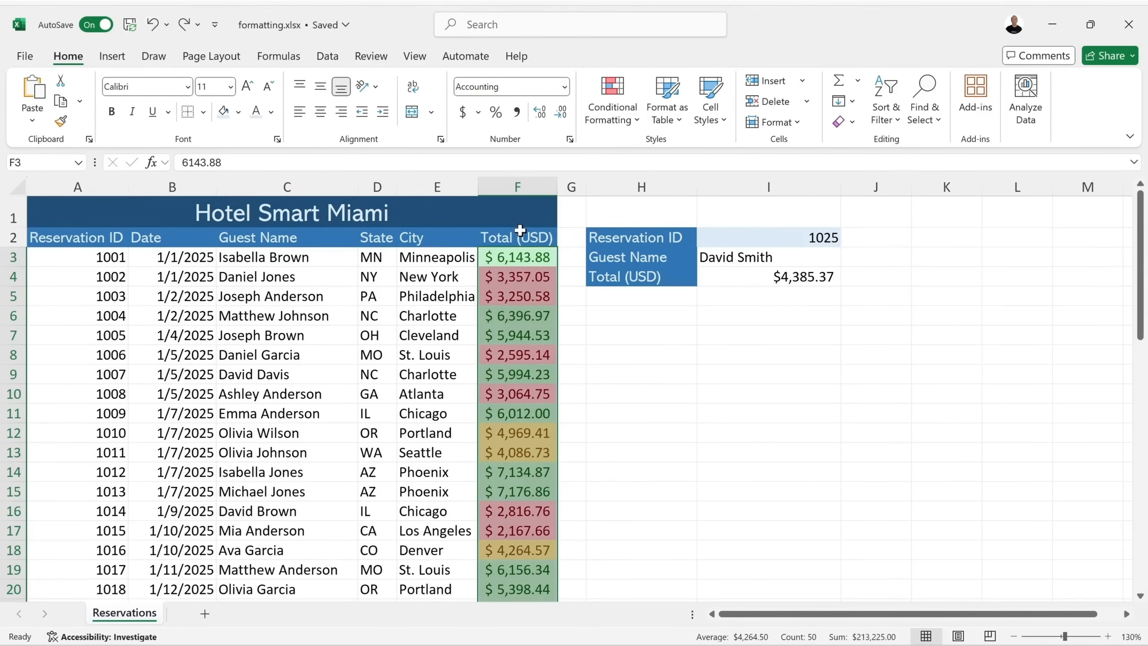
Clear the selection by clicking empty cells in column H of charts.xlsx.
click(610, 293)
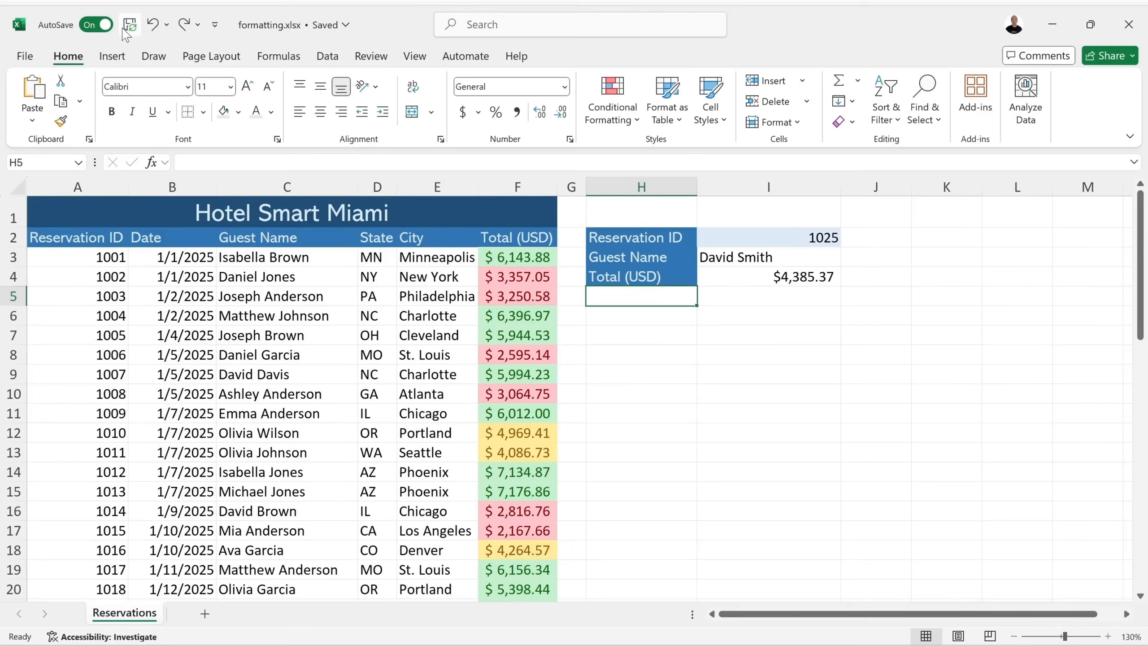
click(628, 354)
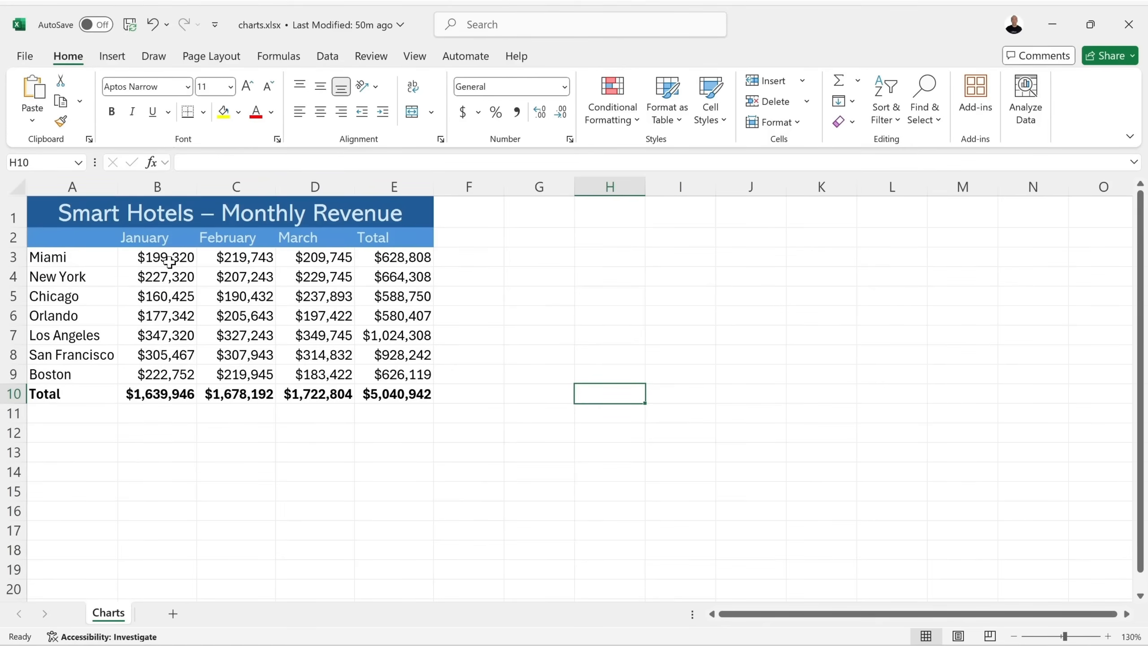
click(530, 292)
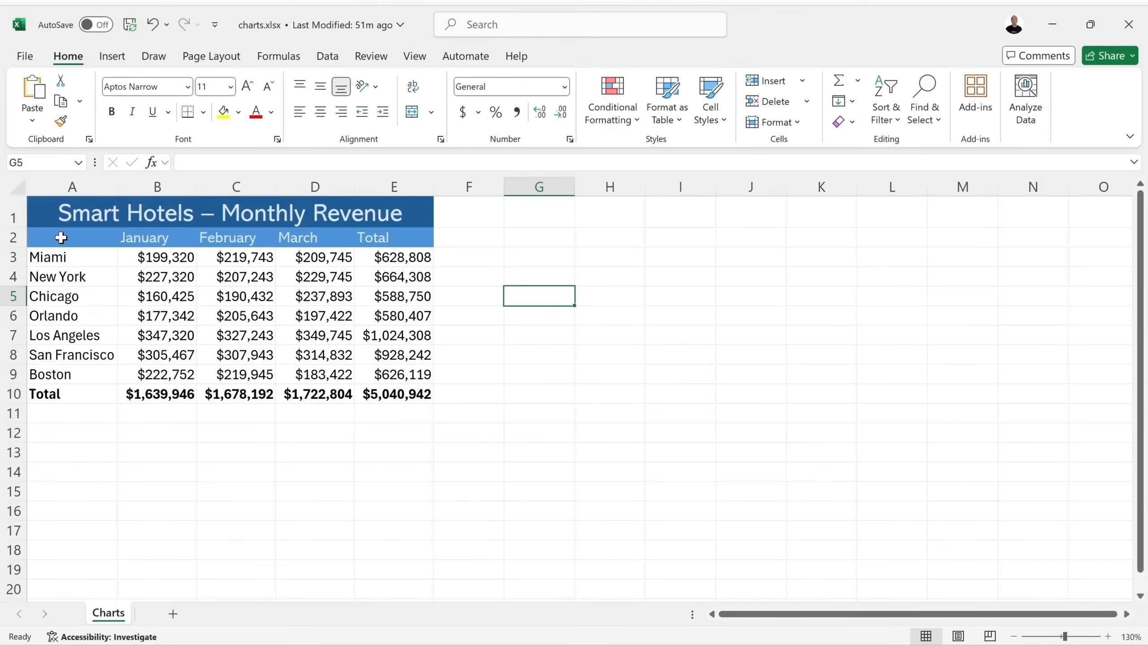
key(Up)
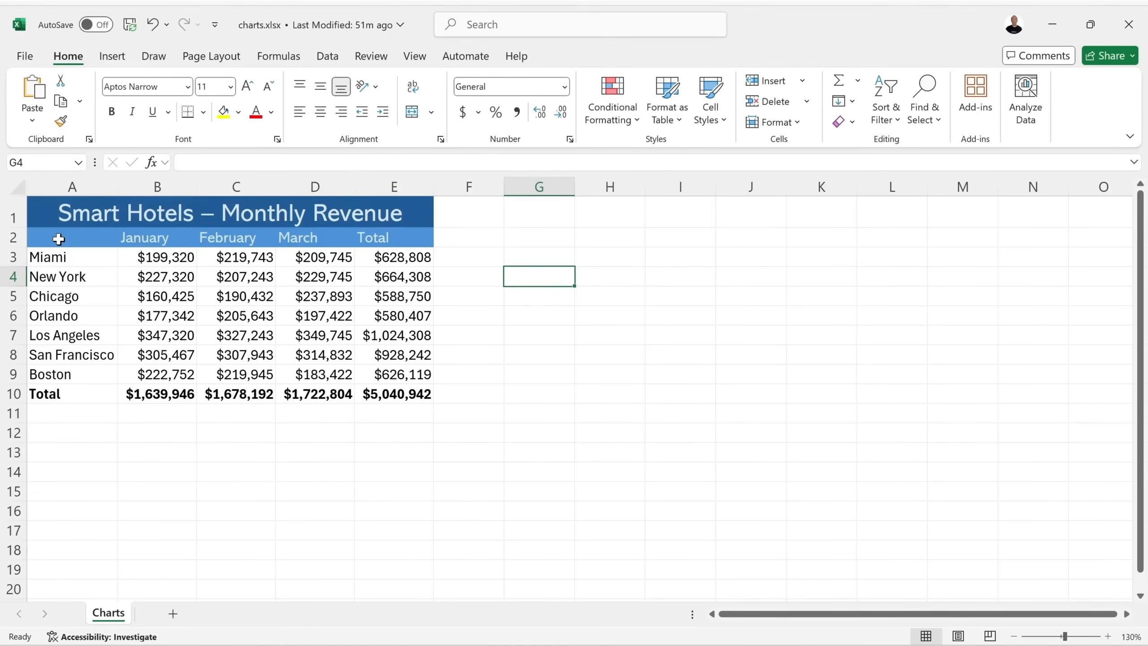
drag(58, 237, 350, 261)
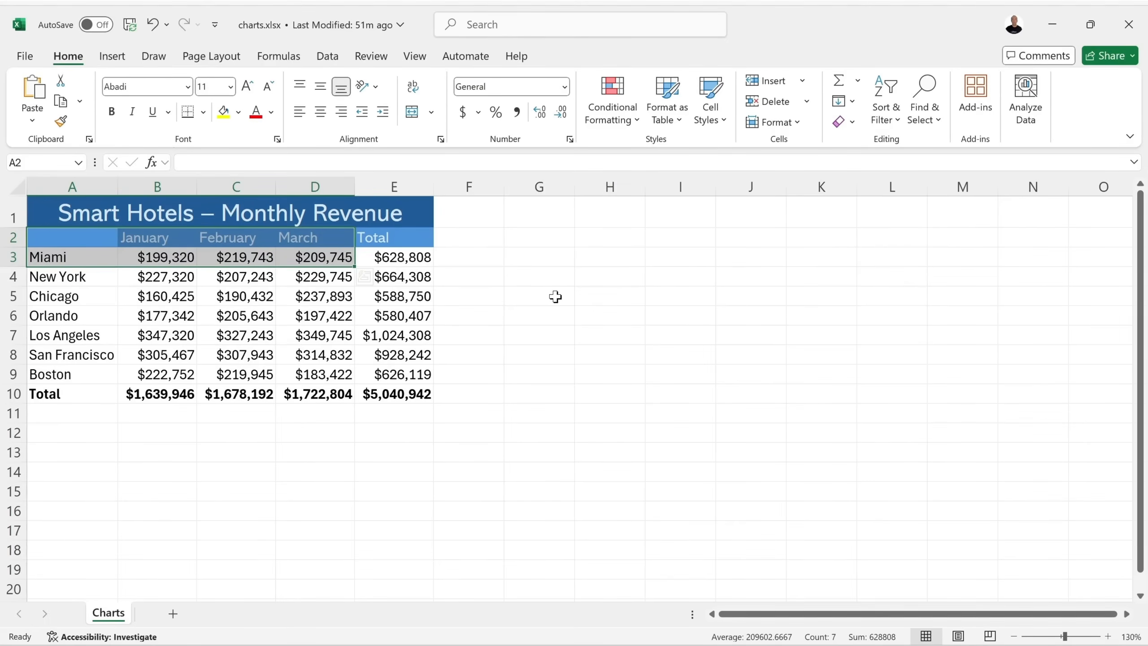
key(alt+F1)
drag(443, 259, 578, 252)
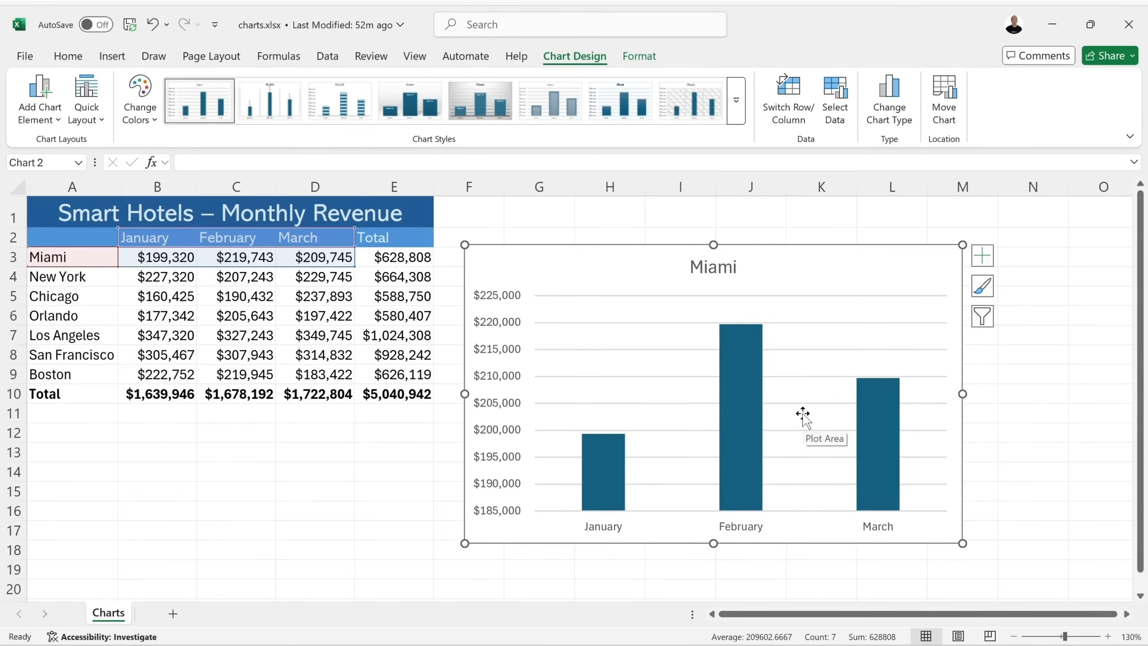
key(Delete)
click(497, 281)
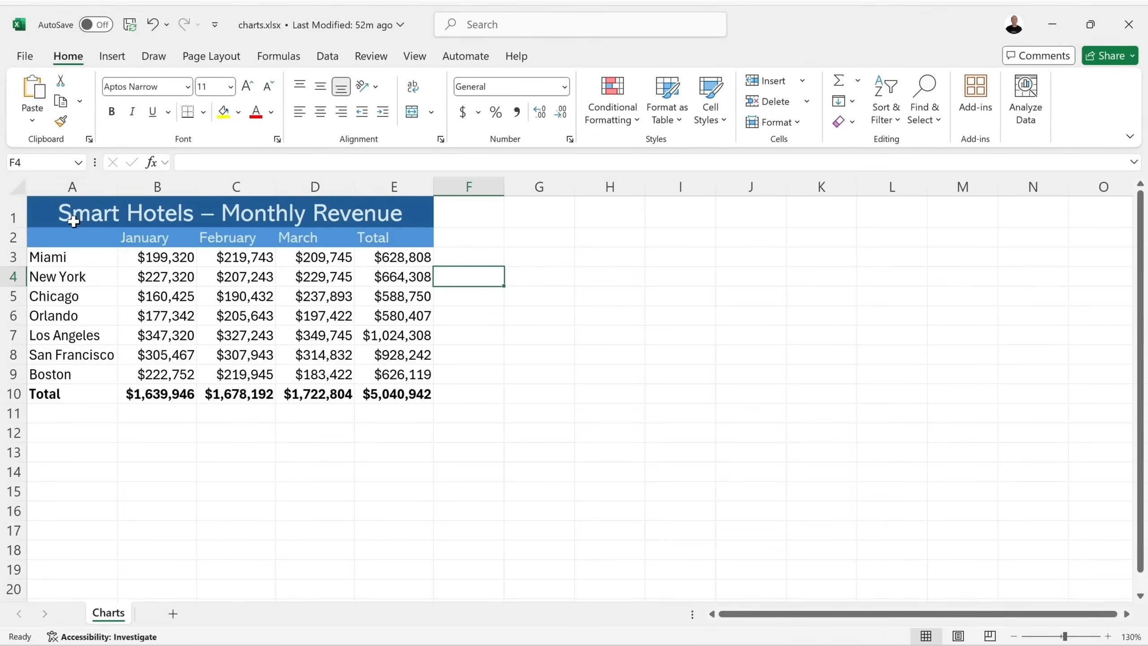
drag(63, 237, 159, 375)
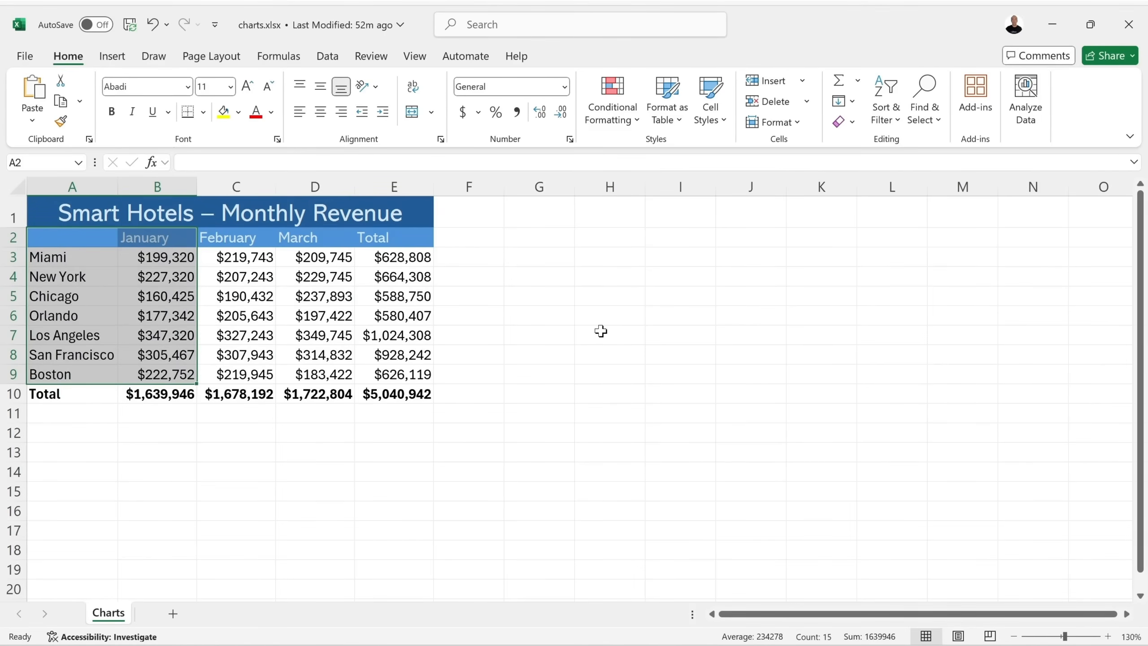
key(alt+F1)
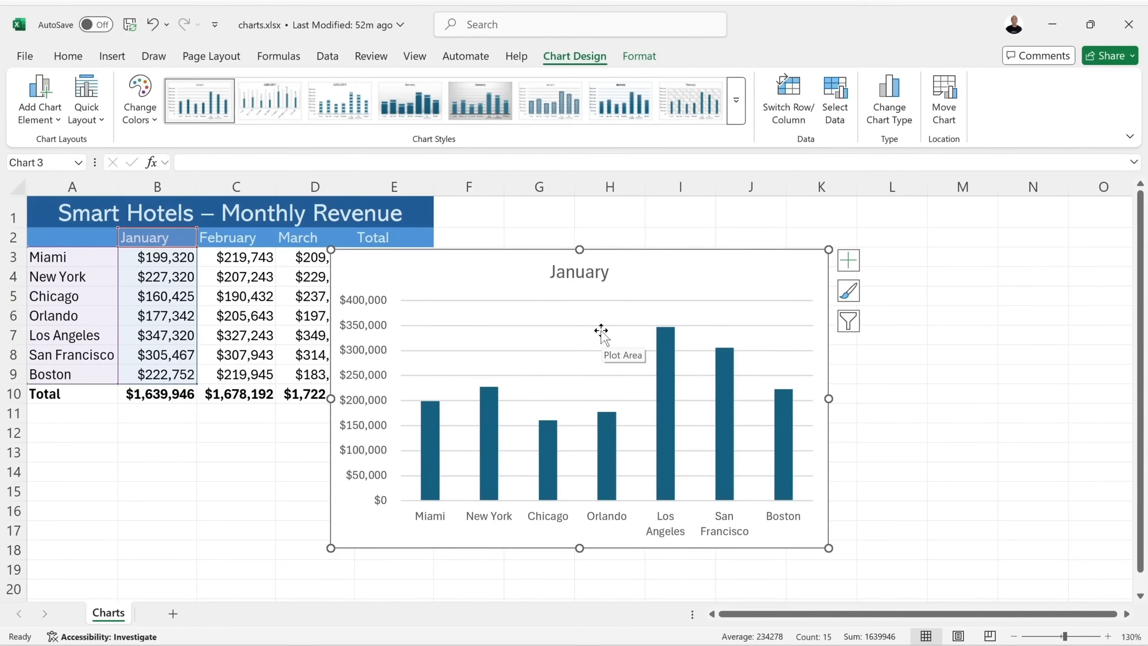
drag(445, 264, 555, 244)
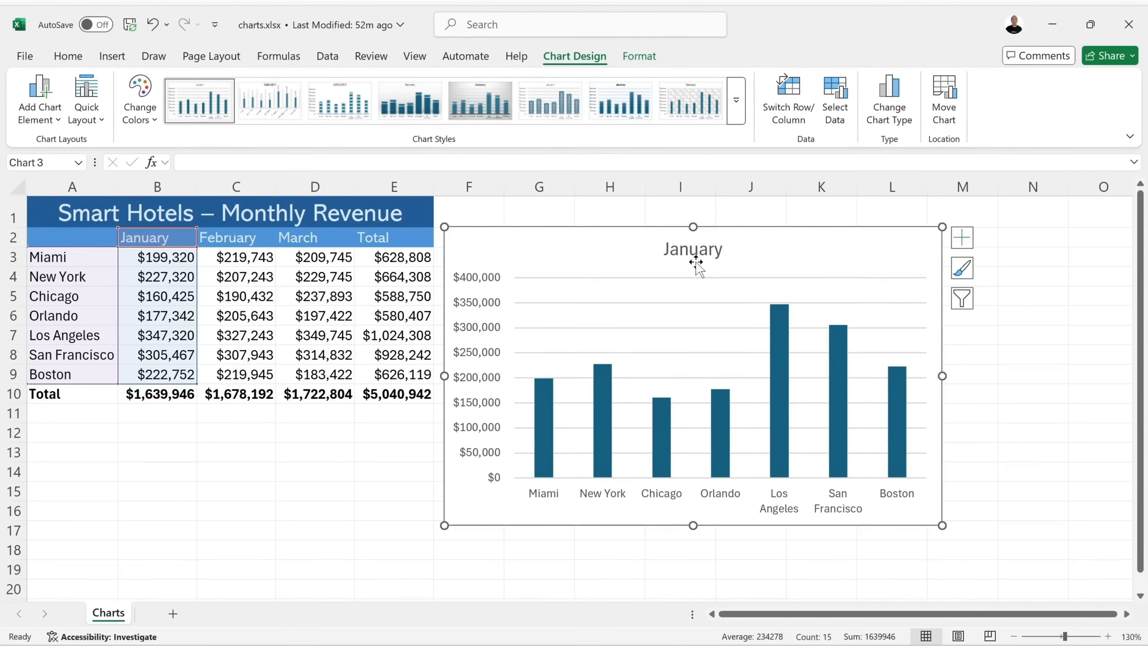
key(Delete)
click(562, 294)
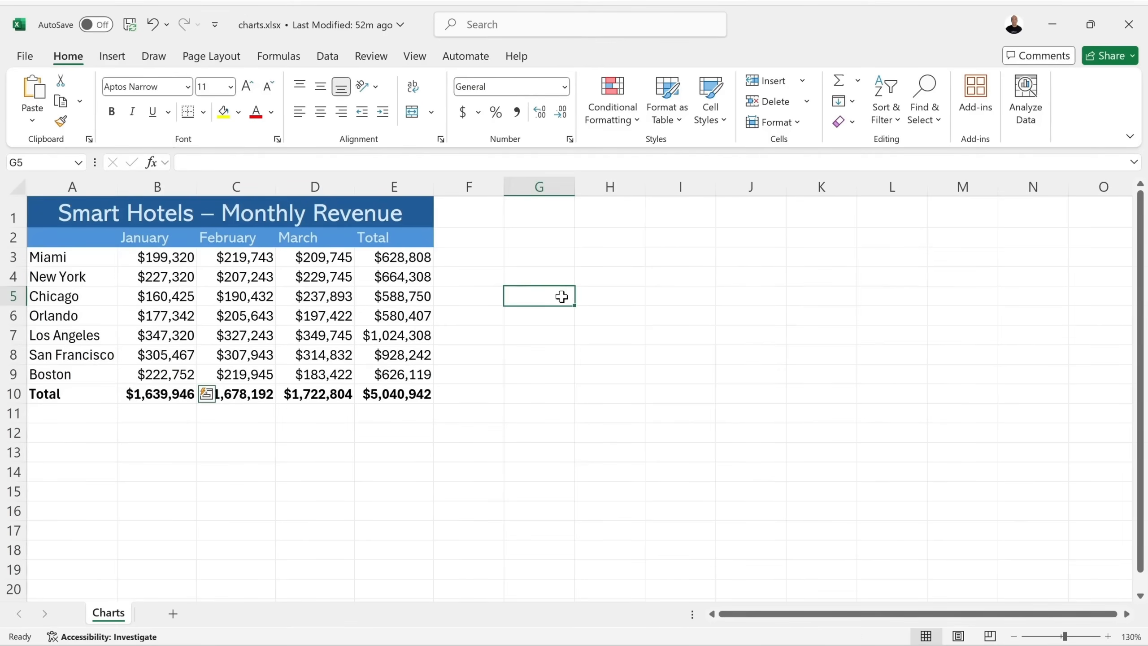
Select A2:D9 and add a Quick Analysis clustered column chart of January–March revenue.
drag(72, 235, 304, 365)
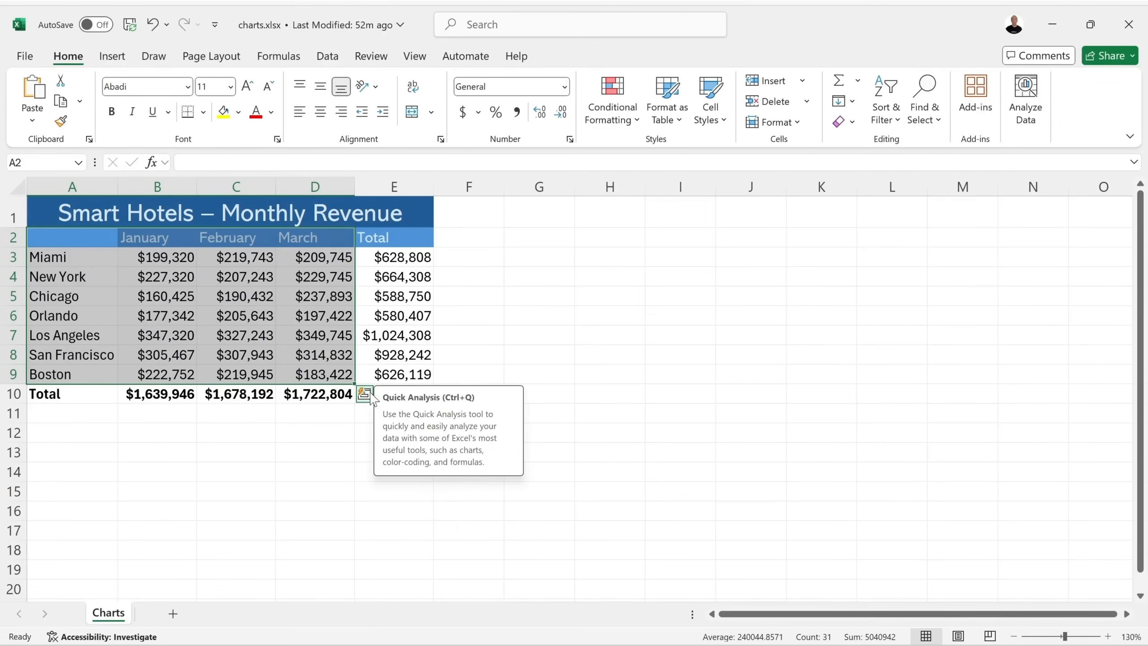
click(364, 394)
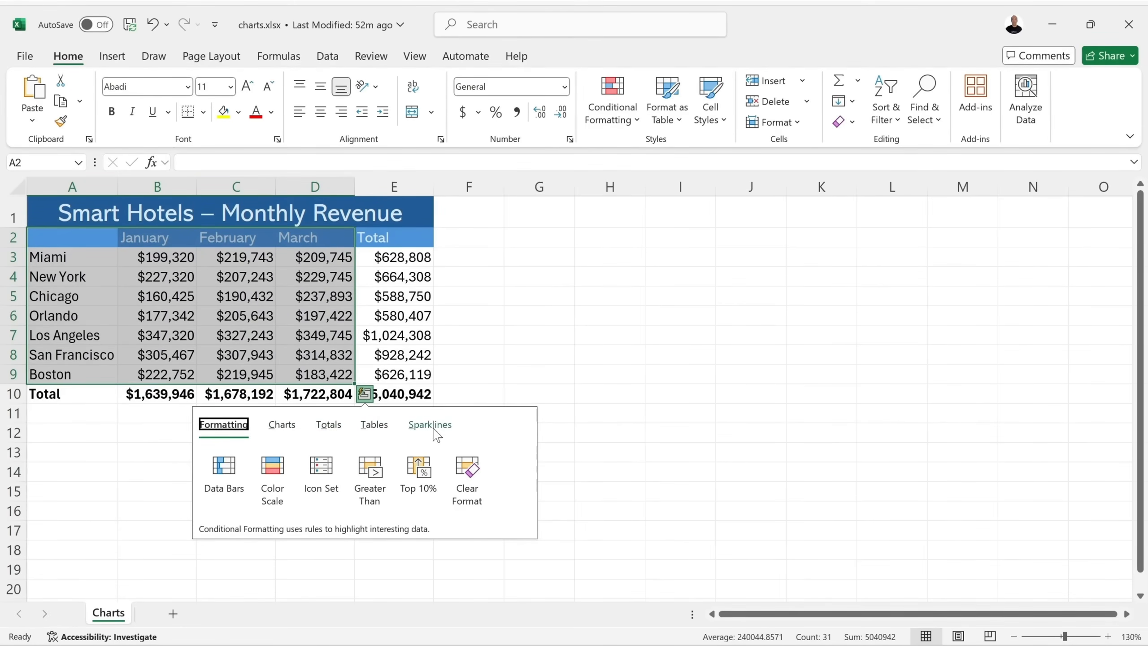
click(282, 425)
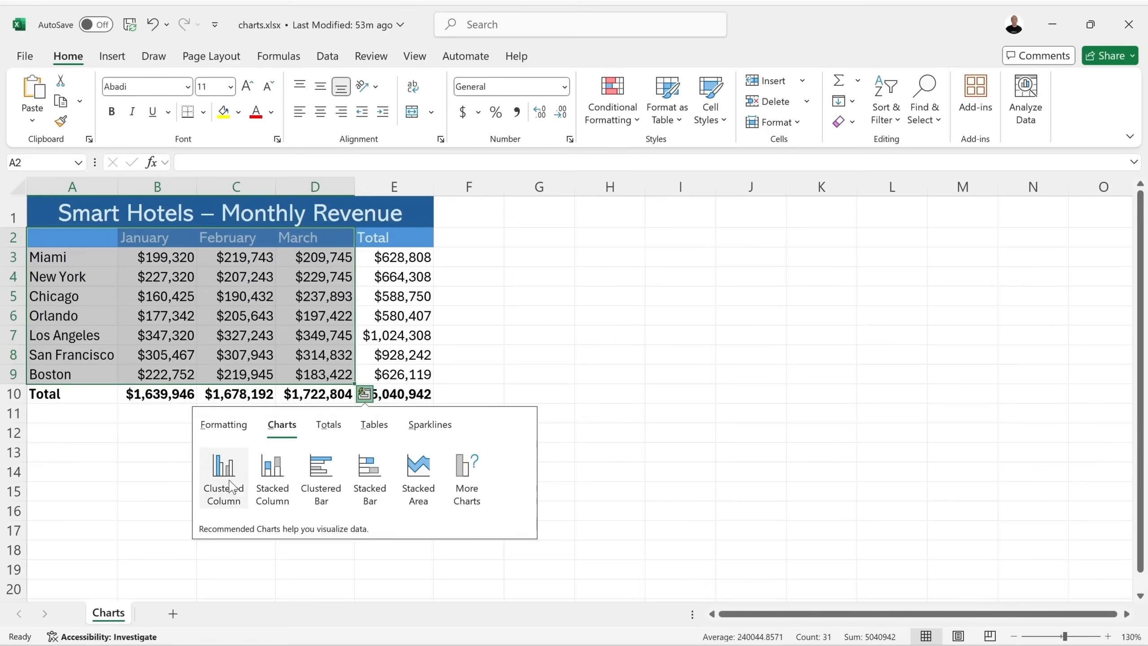
mouse_move(225, 472)
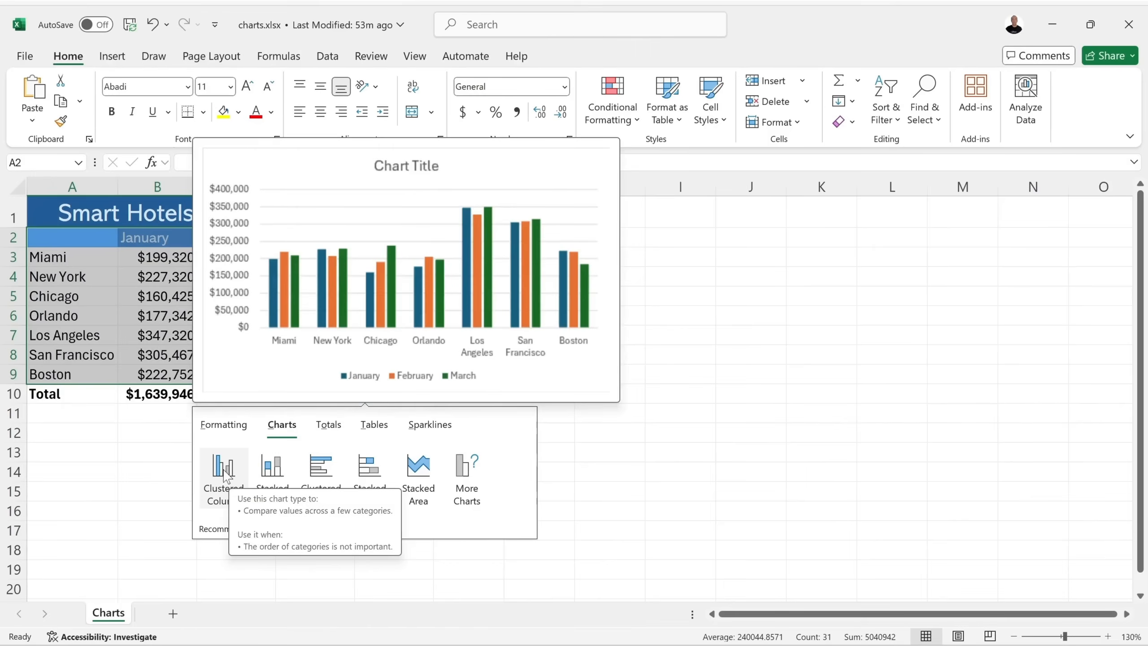
click(223, 471)
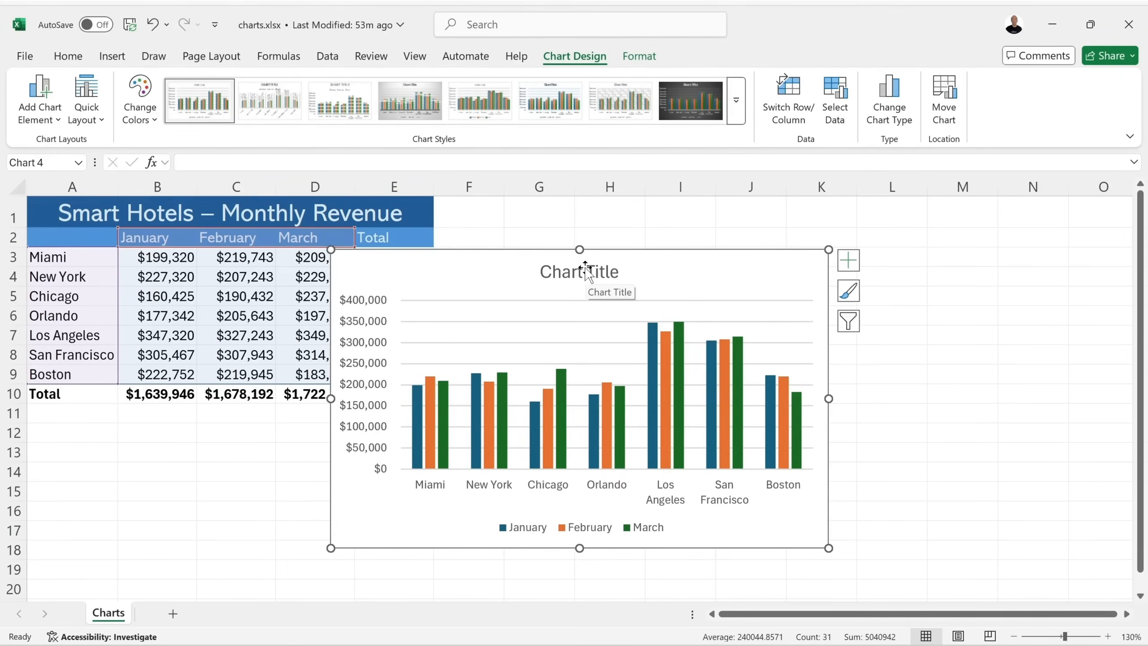
Move the chart right of the table, briefly drop March from its data range, then restore it.
drag(423, 267, 569, 246)
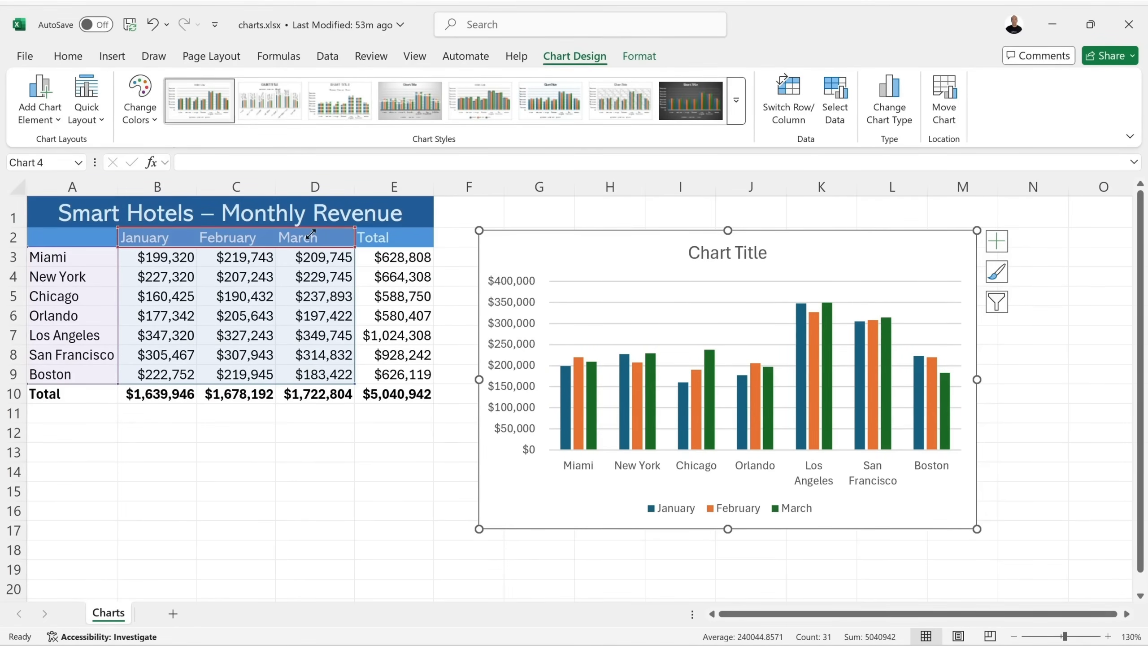
drag(311, 233, 276, 231)
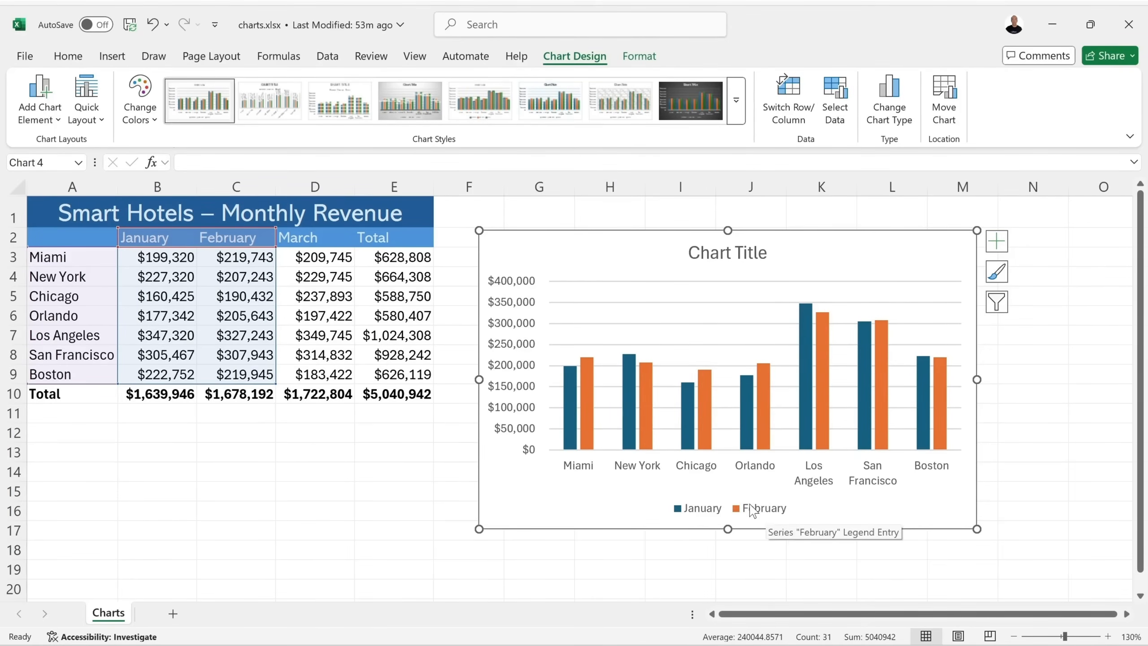
drag(315, 228, 358, 232)
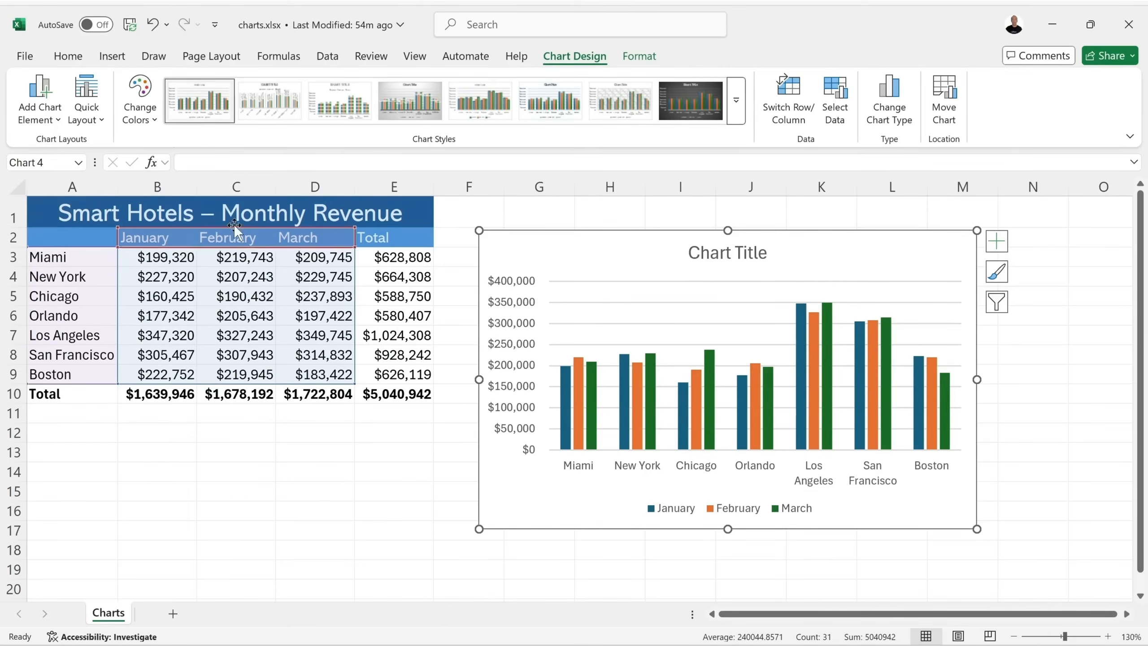
Copy the chart, paste a duplicate at B14, then remove the pasted copy.
click(72, 58)
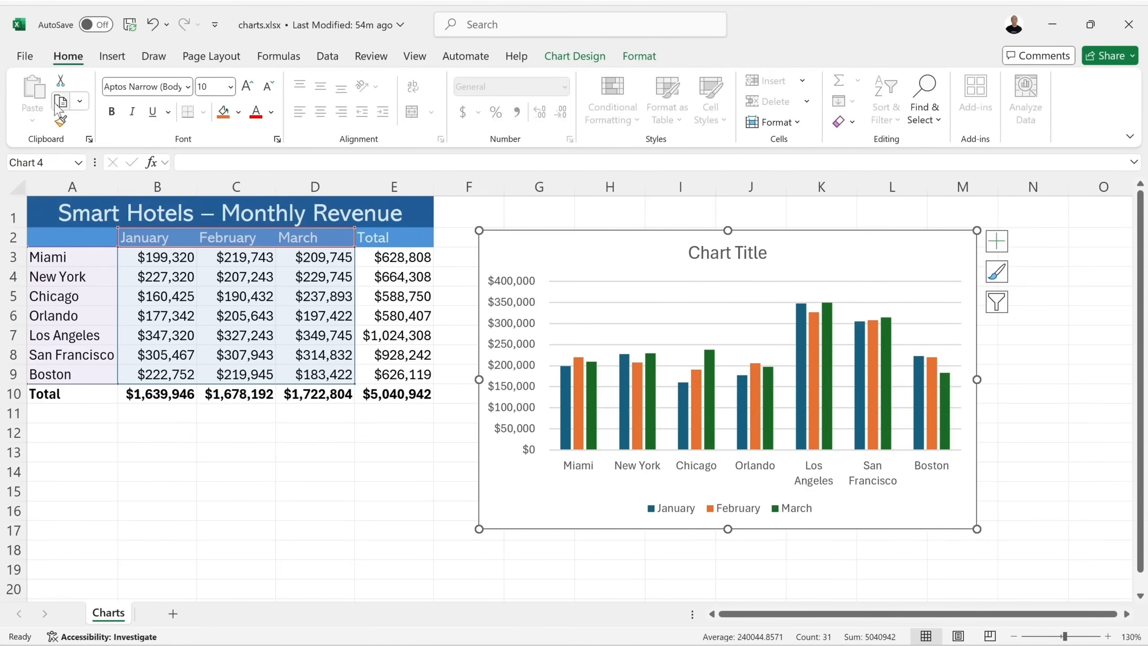
click(158, 471)
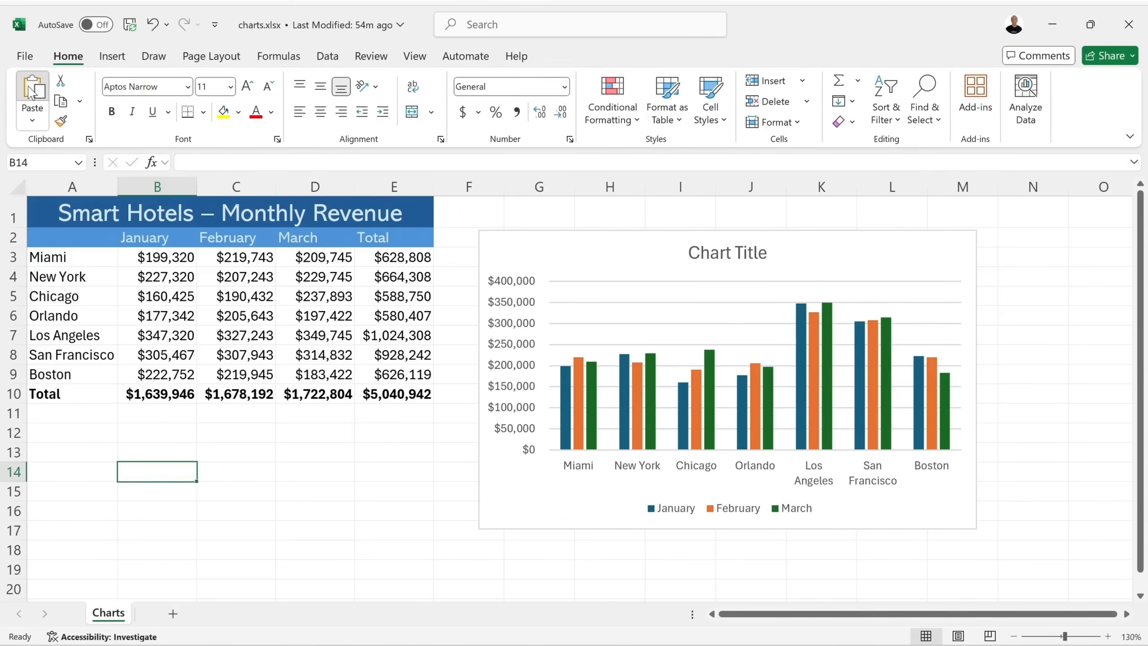
click(33, 91)
drag(433, 489, 400, 323)
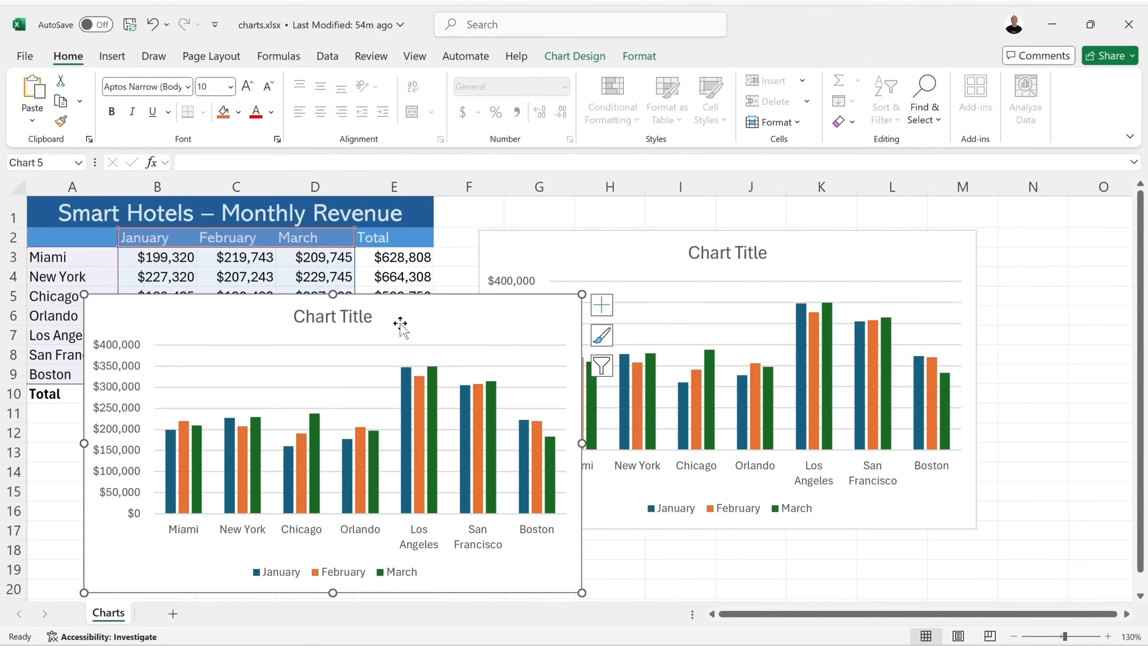
key(Delete)
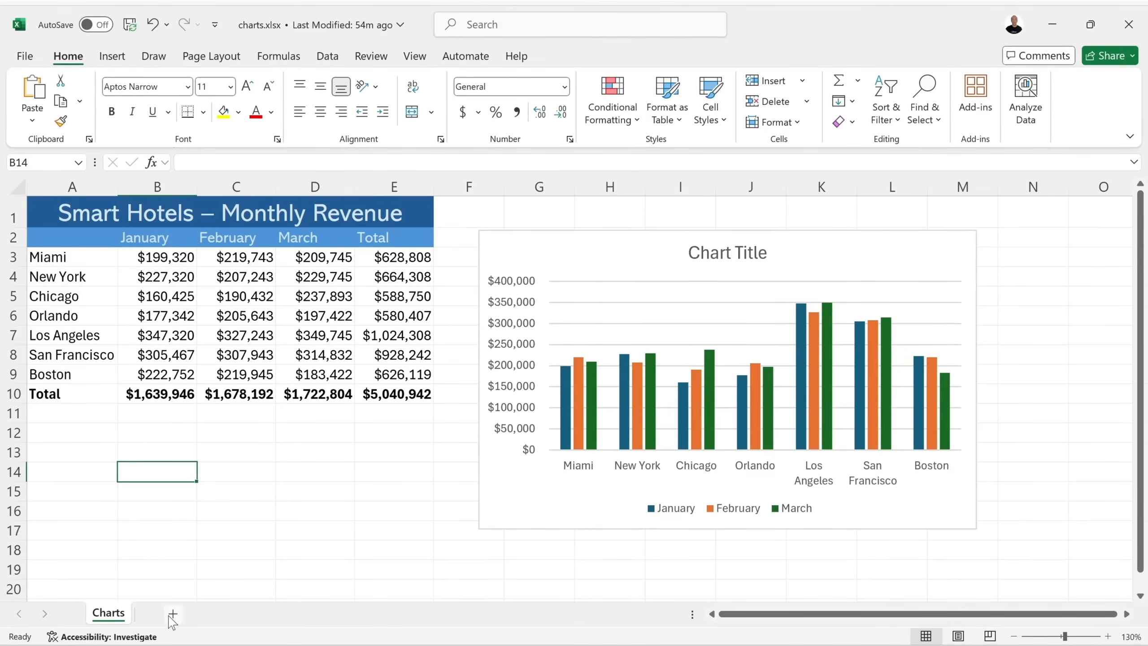
Paste the chart onto a new Sheet1, then permanently delete that sheet.
click(172, 614)
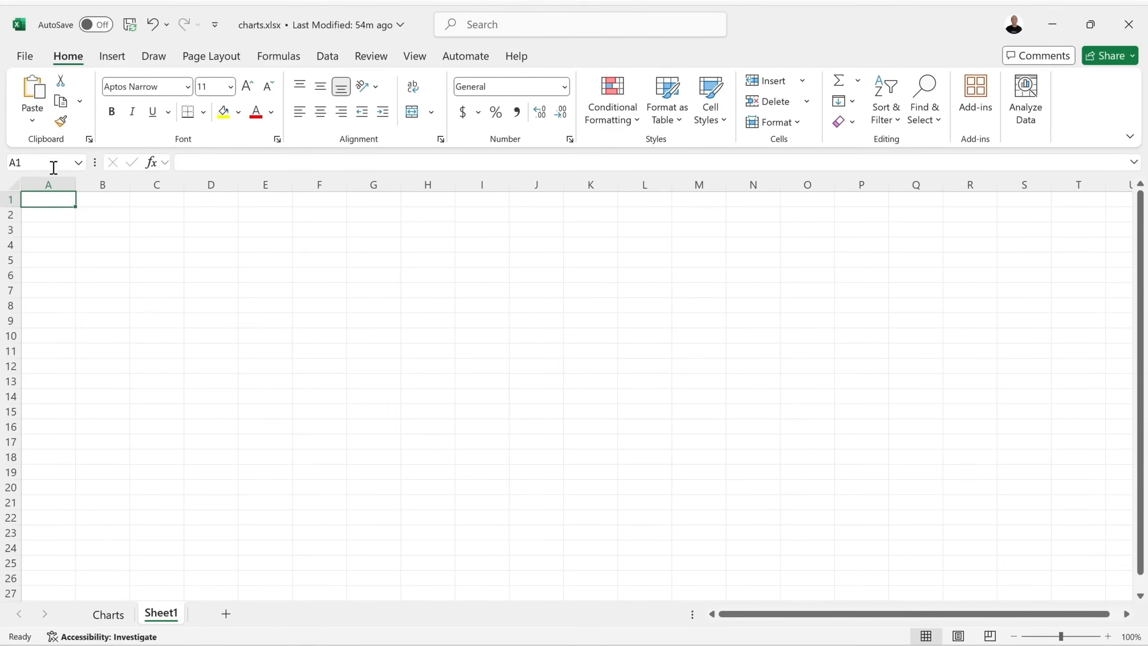
click(32, 91)
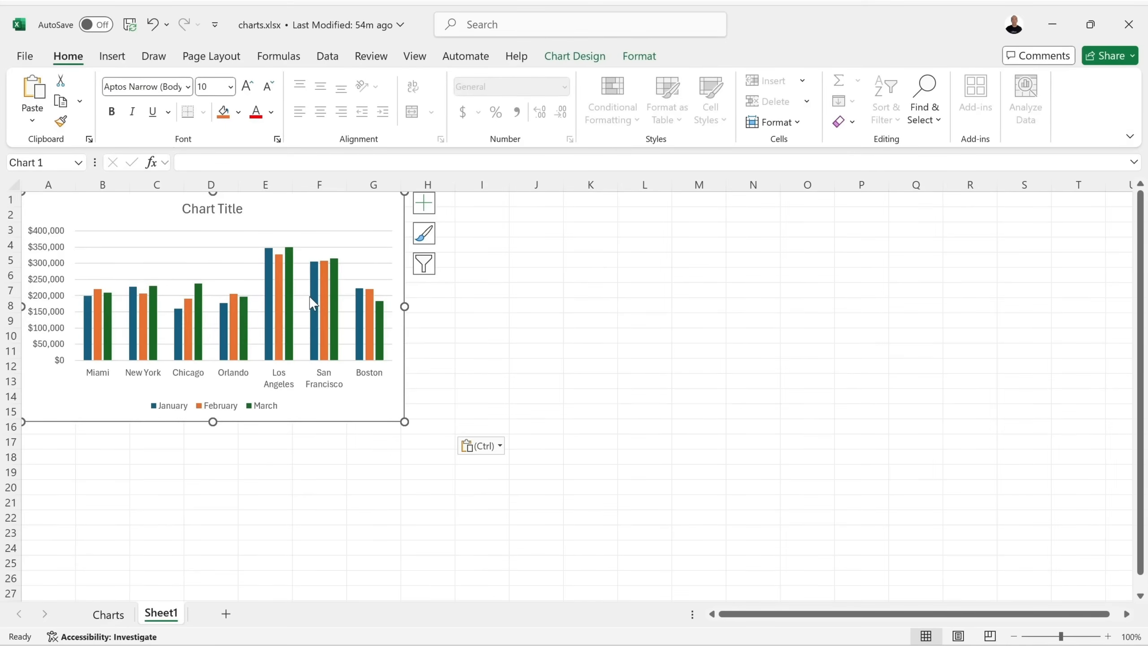
mouse_move(312, 302)
right_click(164, 614)
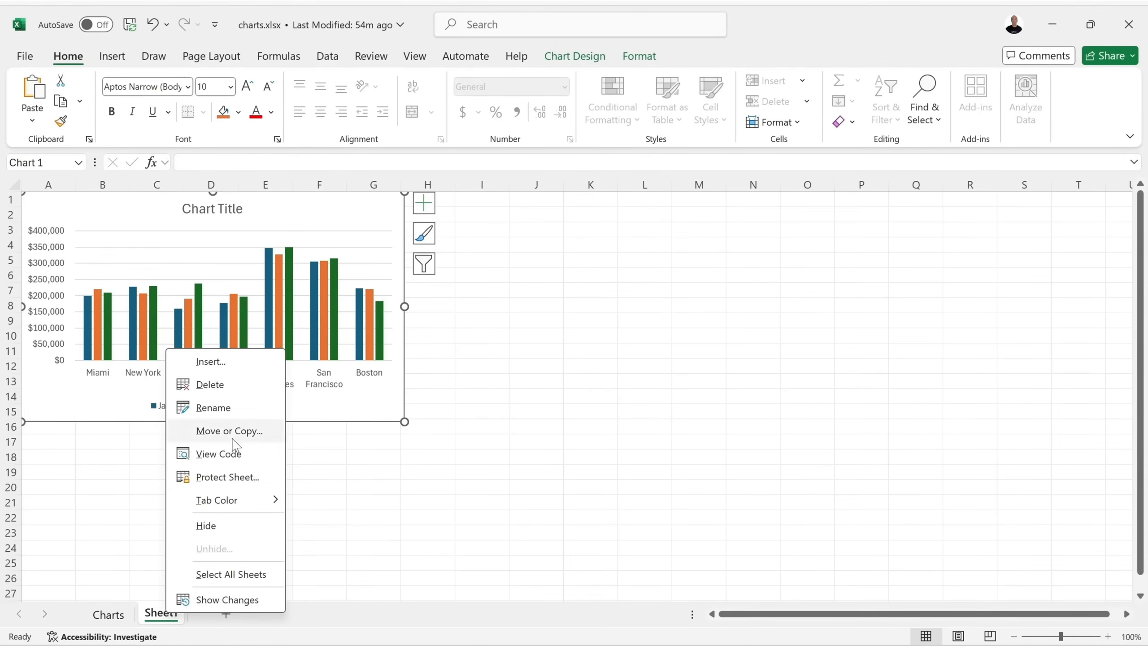
click(237, 388)
click(544, 377)
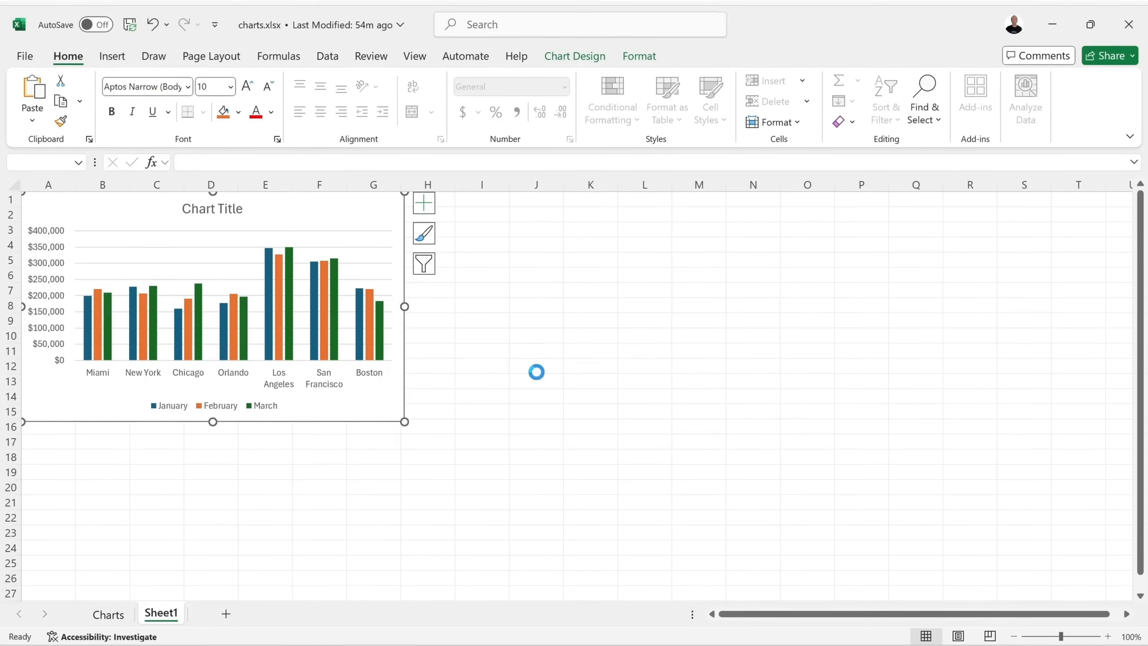
Make a January-only duplicate of the chart, move the original further right, then delete the duplicate.
click(512, 240)
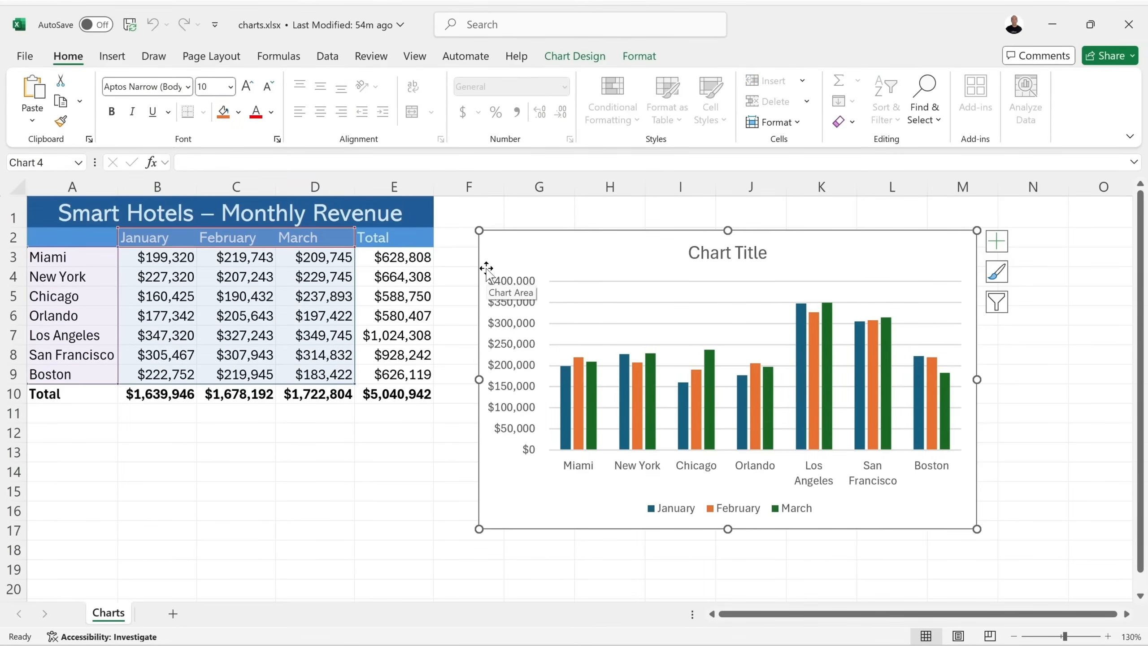
drag(604, 231, 494, 271)
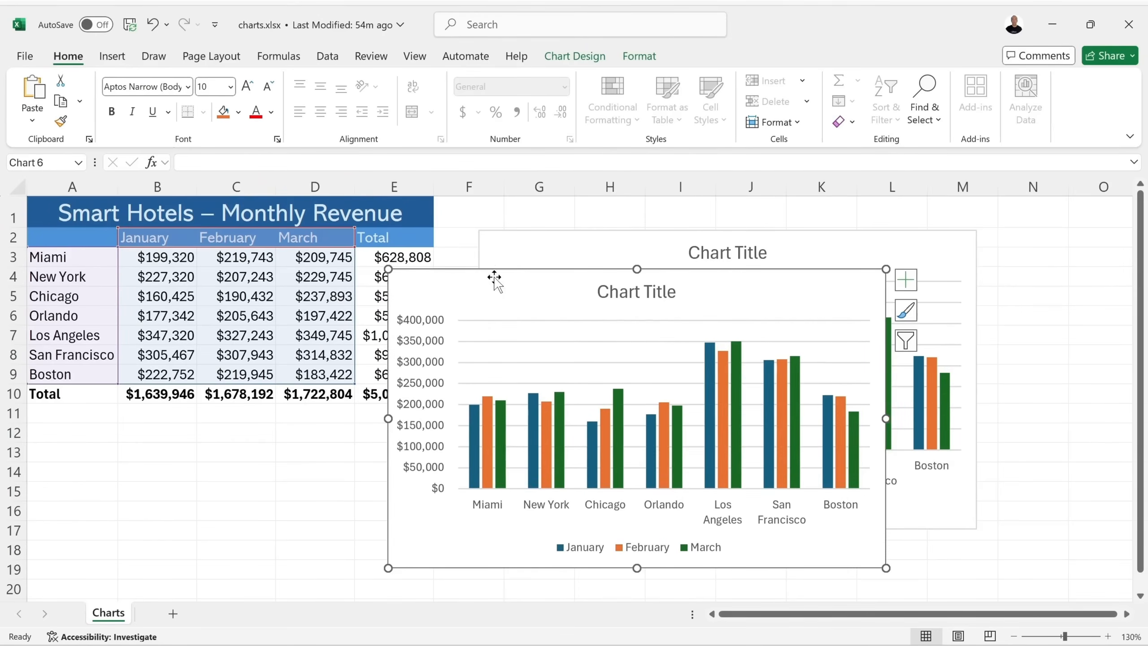
drag(356, 228, 222, 231)
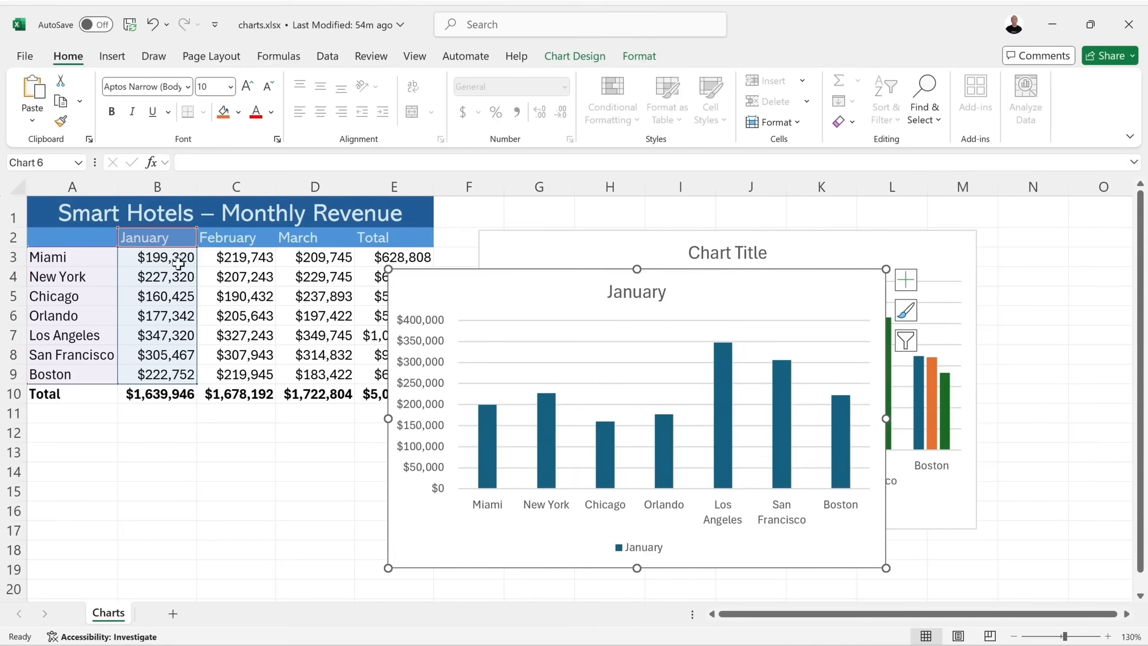
drag(548, 280, 268, 275)
mouse_move(659, 245)
mouse_down()
mouse_move(789, 251)
mouse_move(807, 261)
mouse_move(794, 268)
mouse_up()
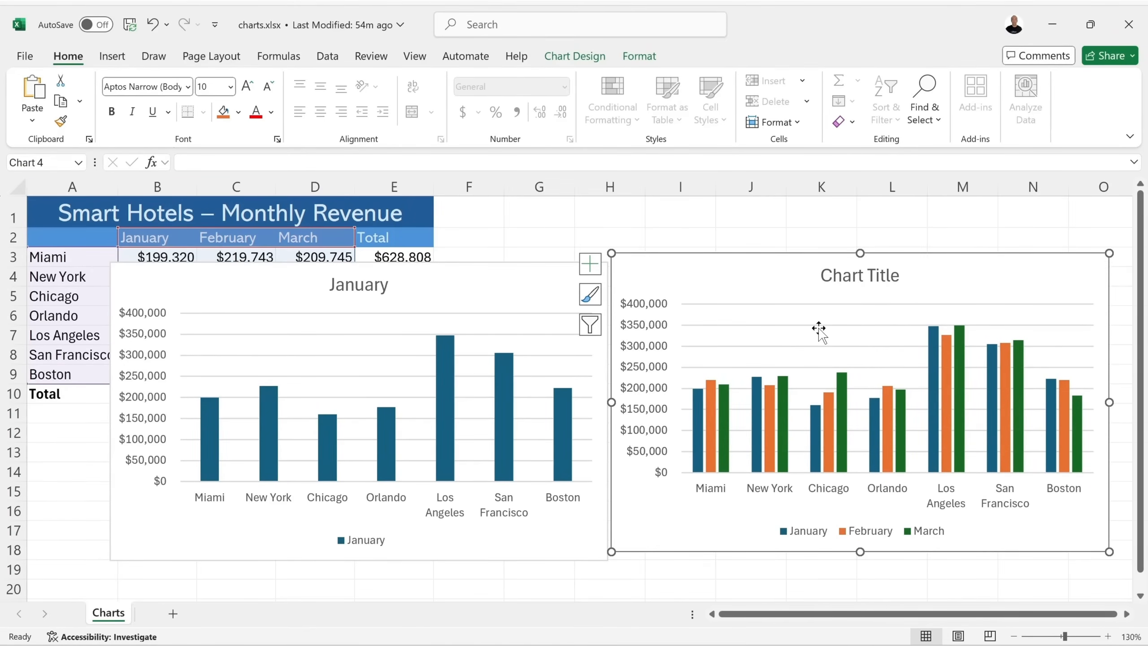
click(435, 290)
key(Delete)
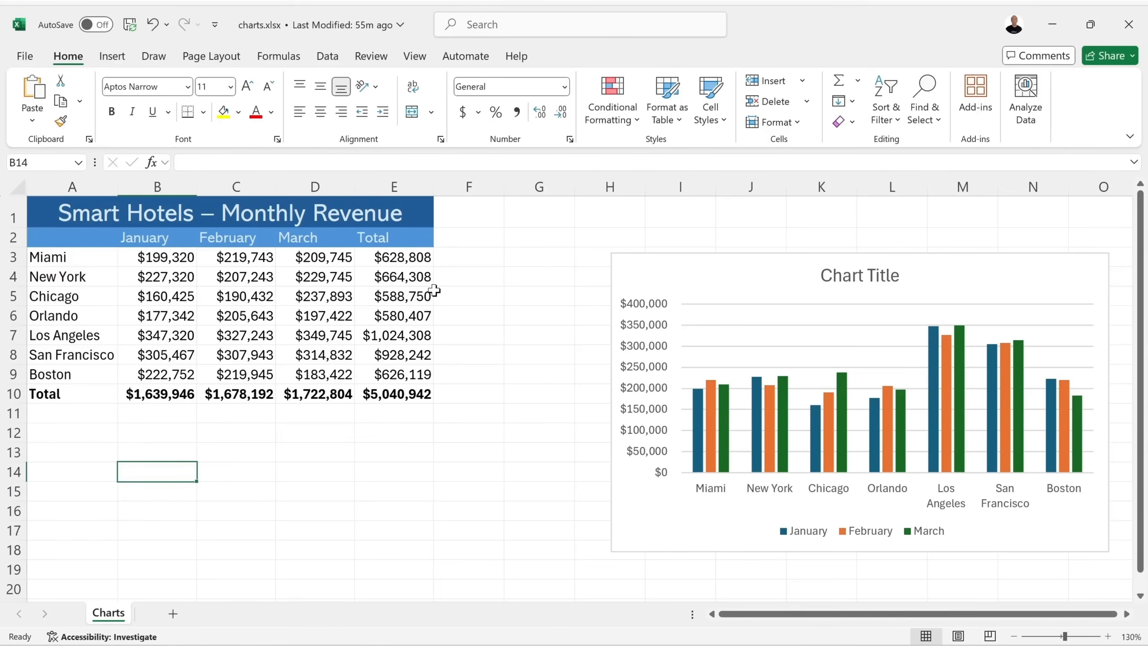
click(705, 270)
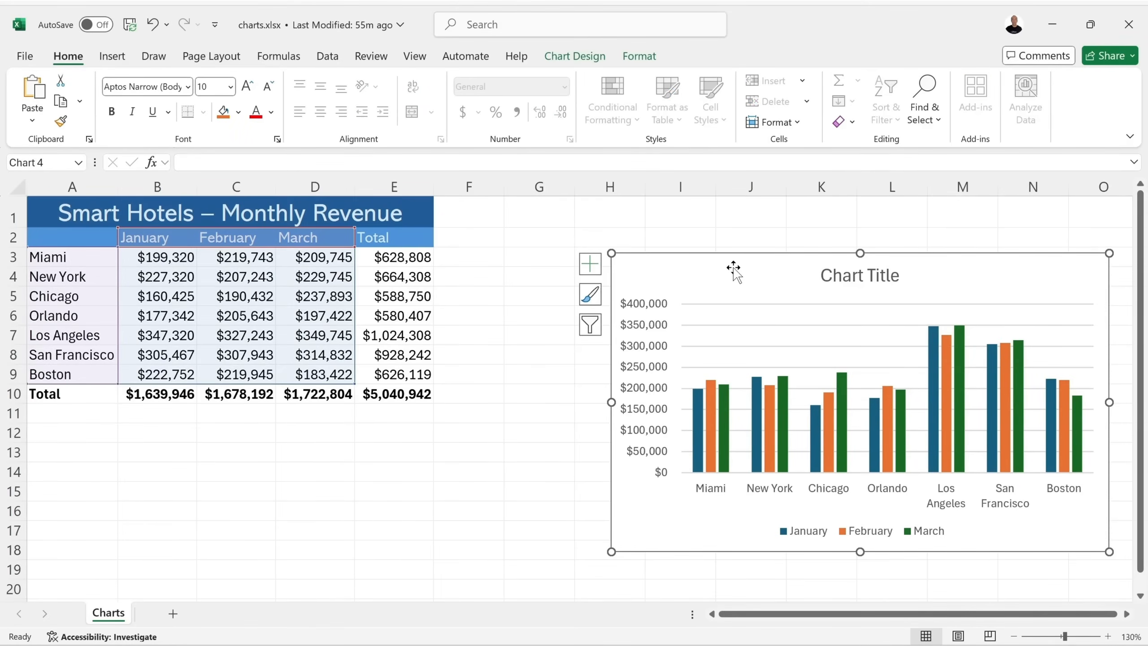
Drag the chart into columns G–M, look over Chart Design and Format, and save charts.xlsx.
drag(733, 269, 617, 265)
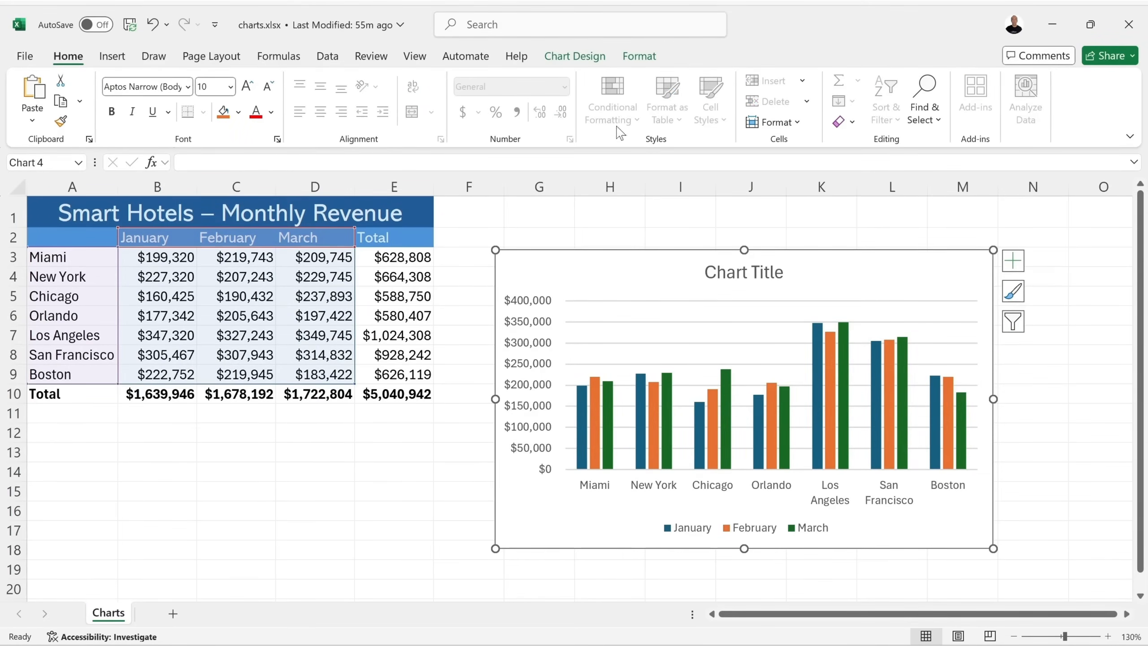
click(580, 61)
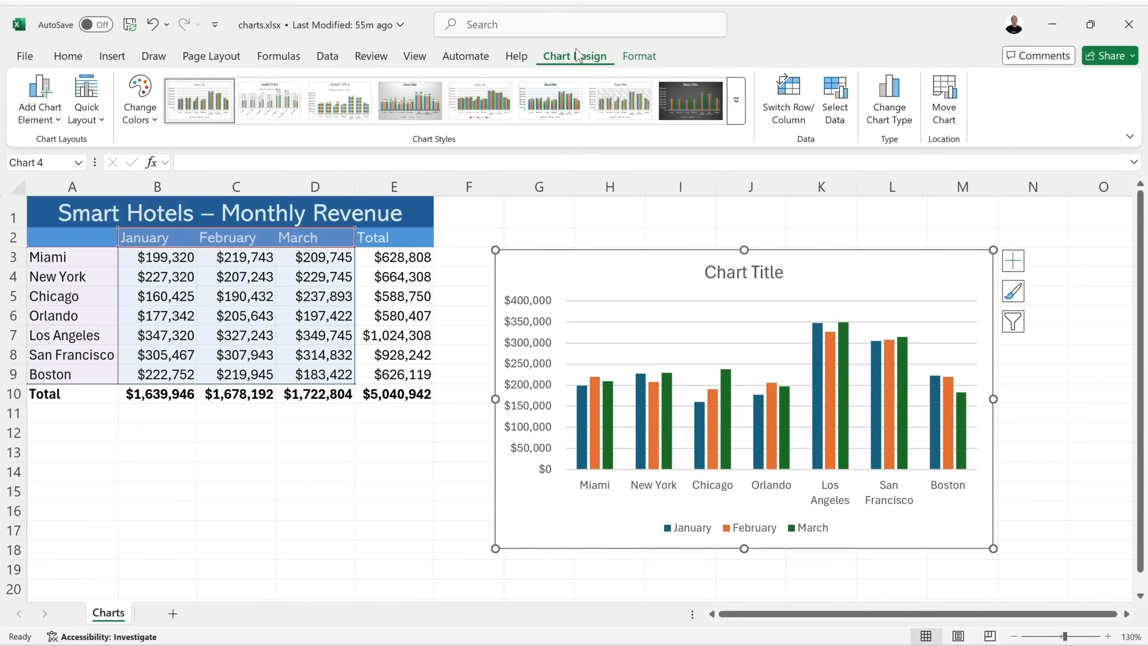
click(640, 58)
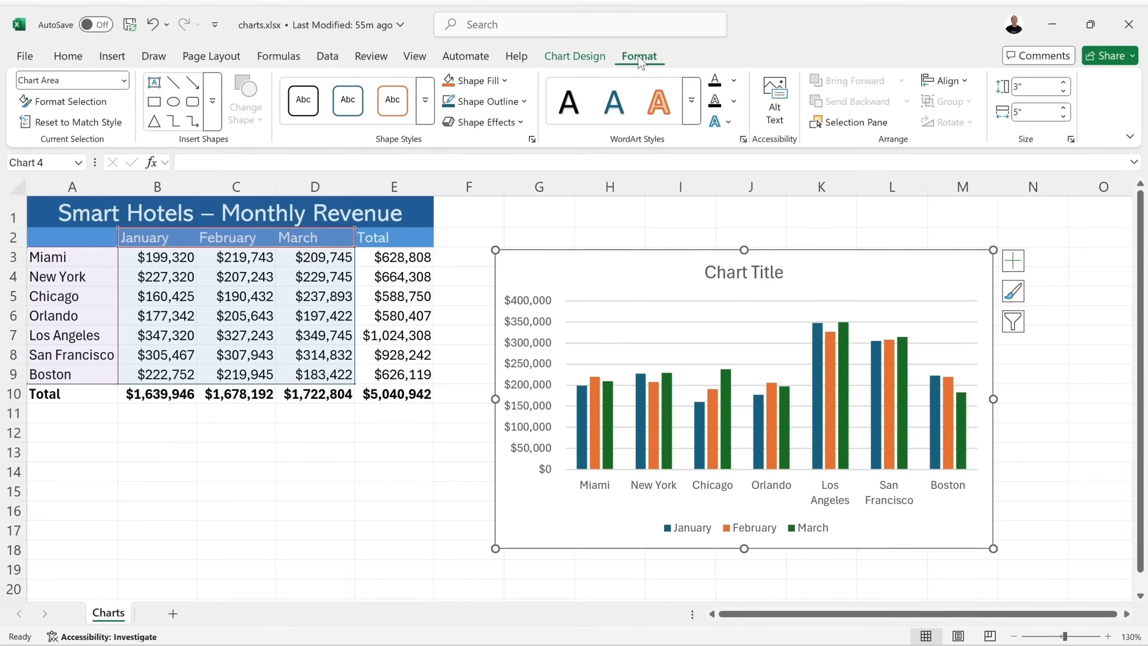
click(574, 58)
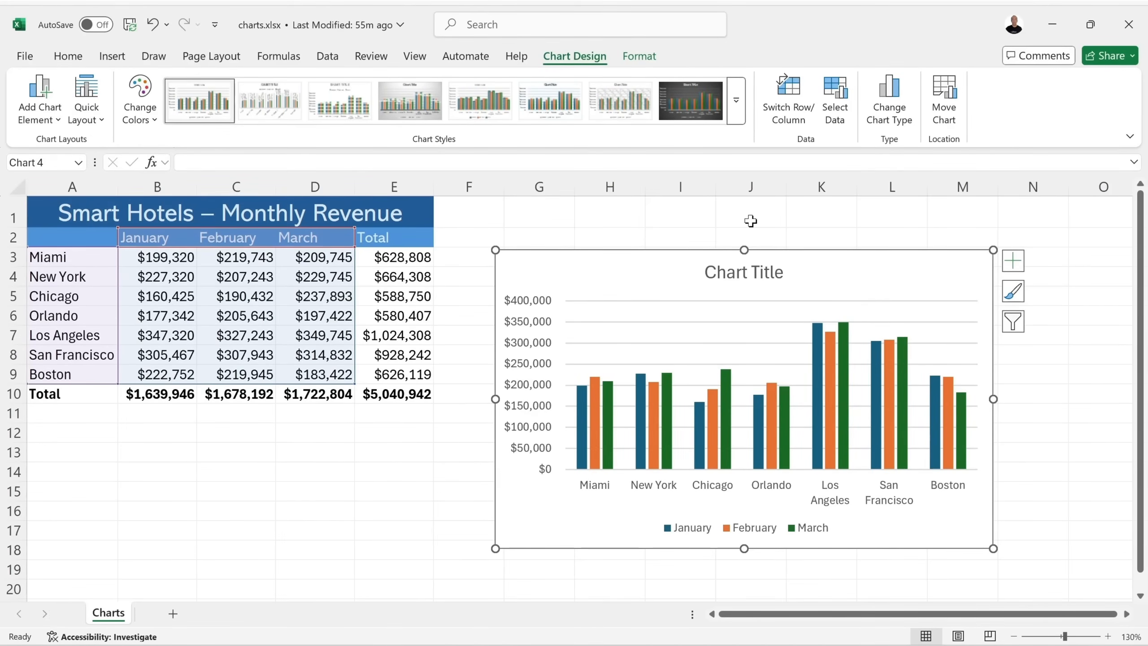
key(ctrl+s)
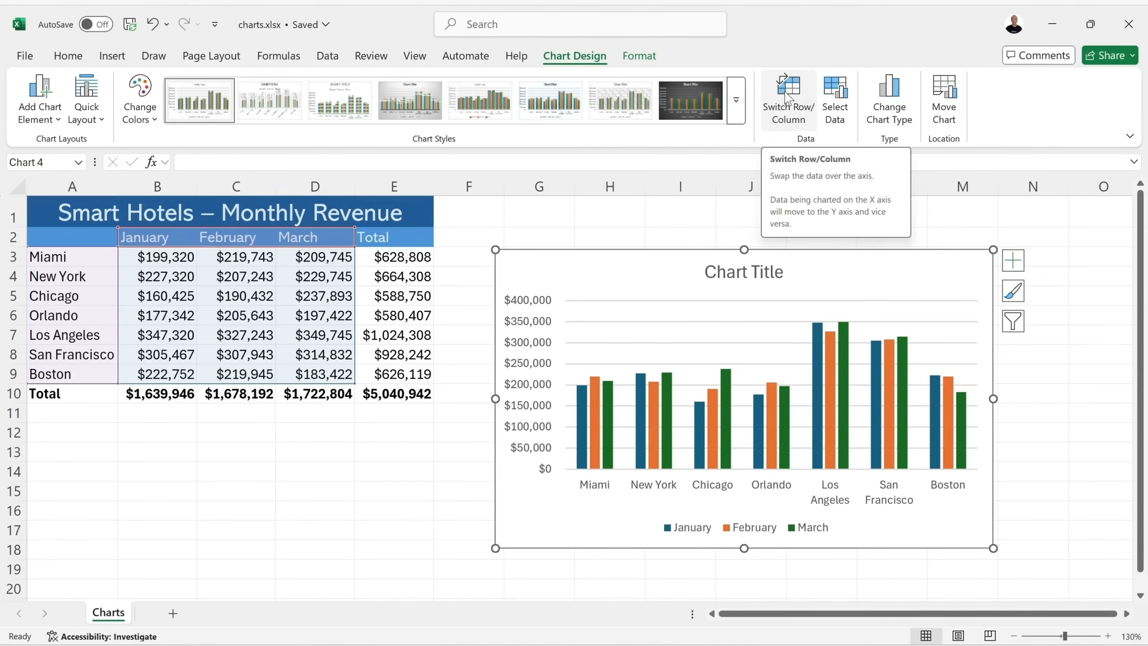
Switch row/column twice so cities are categories and months the series, then expand Chart Styles.
click(800, 123)
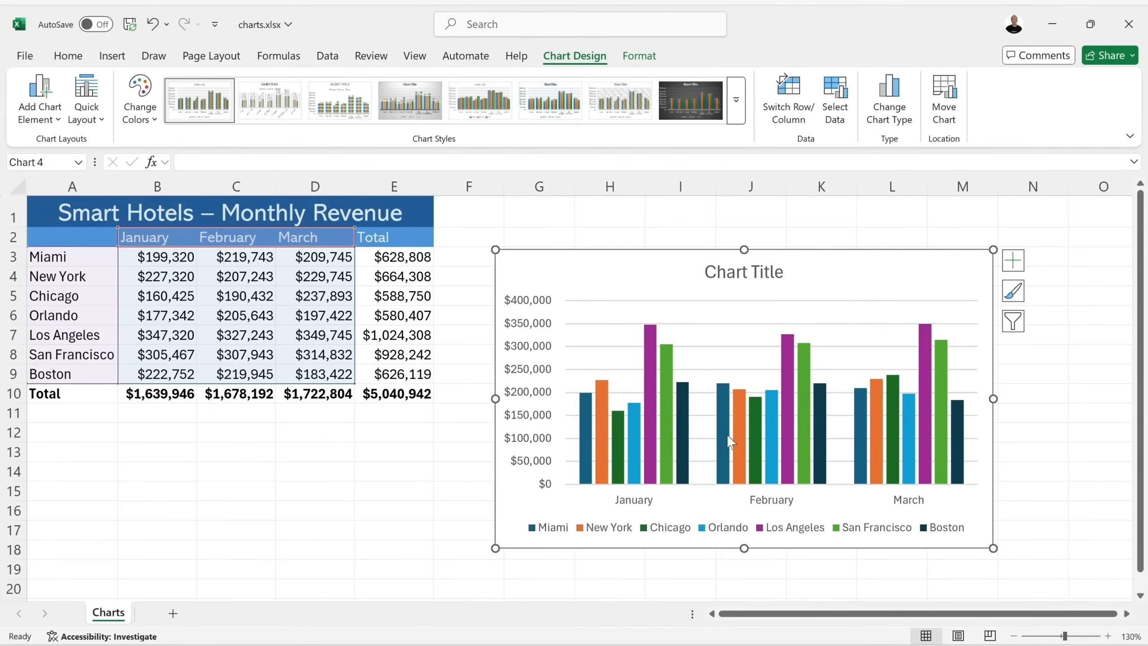
mouse_move(864, 446)
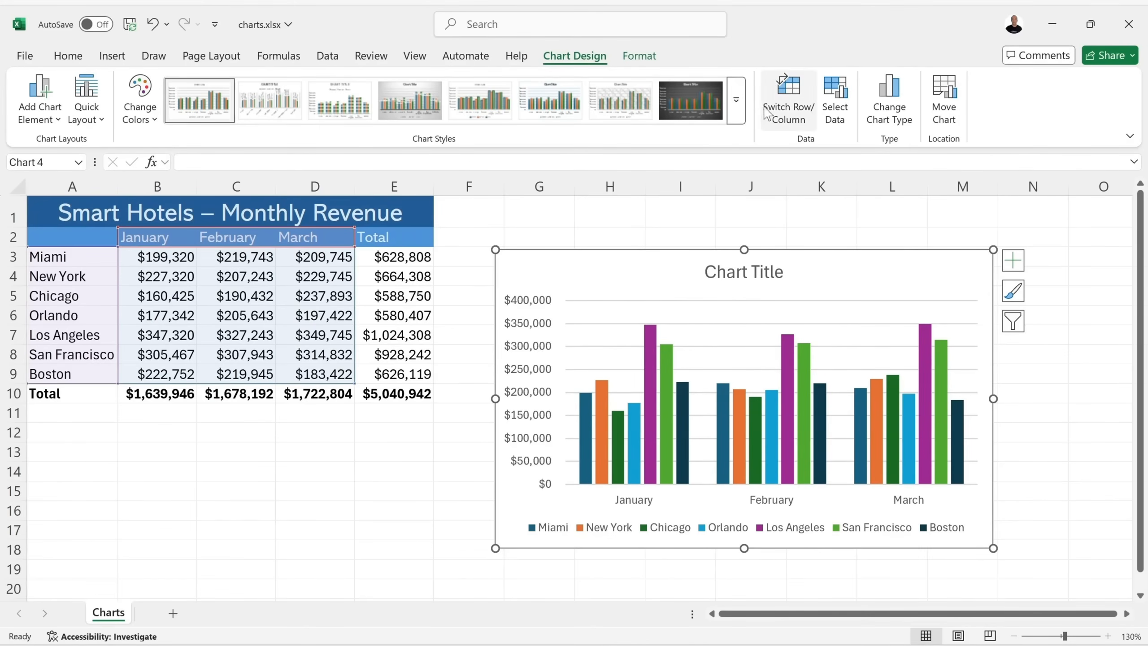
click(790, 95)
click(740, 98)
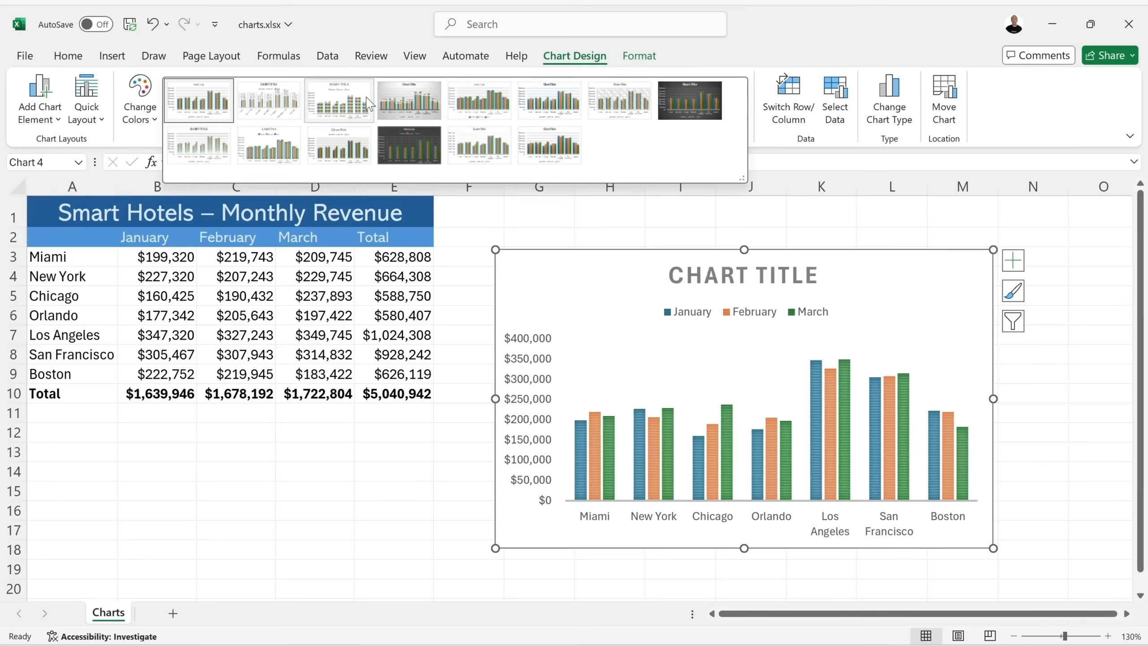
Apply chart Style 11 and edit the title text so it reads 'Chart Titr'.
click(347, 147)
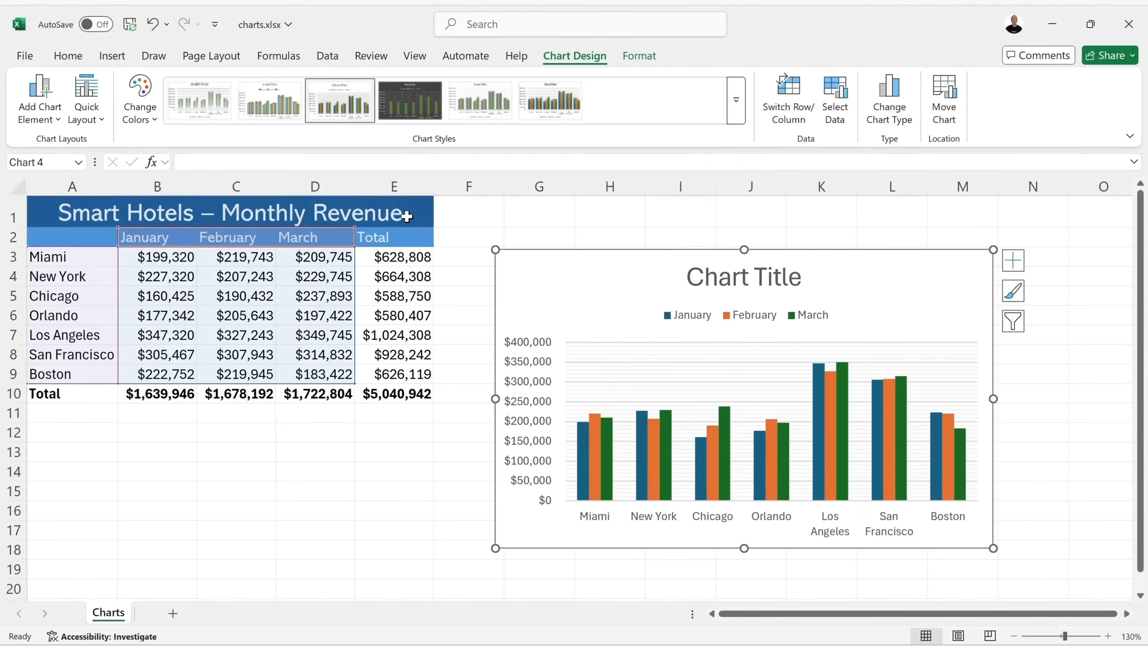
click(744, 277)
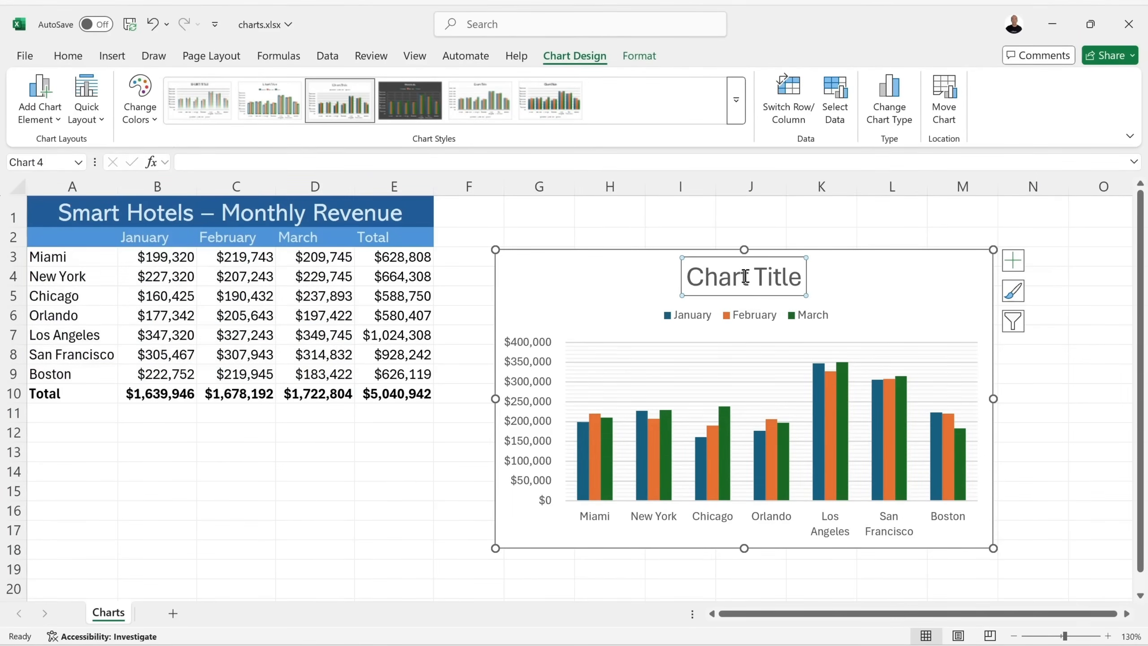
click(793, 276)
key(BackSpace)
key(BackSpace)
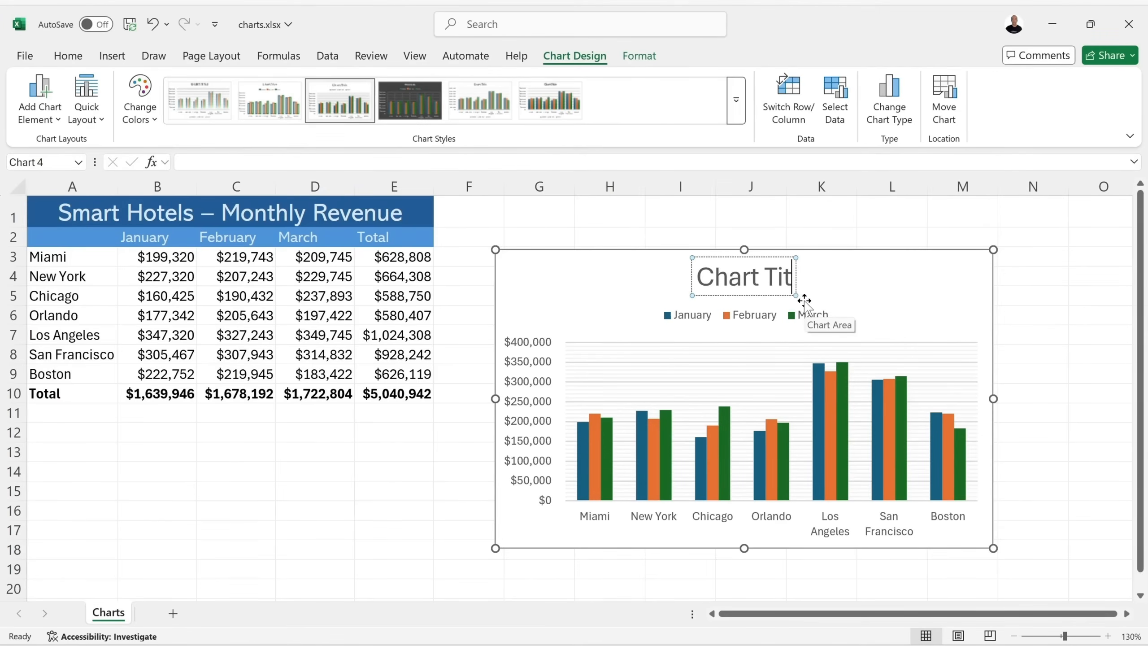
text(r)
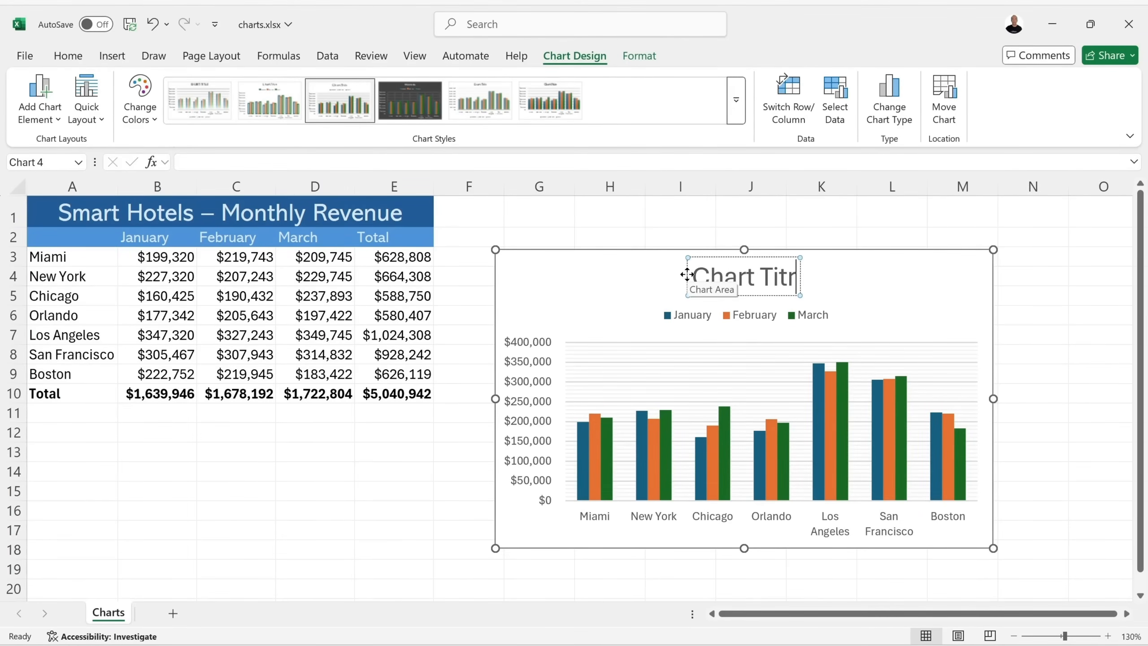
click(687, 275)
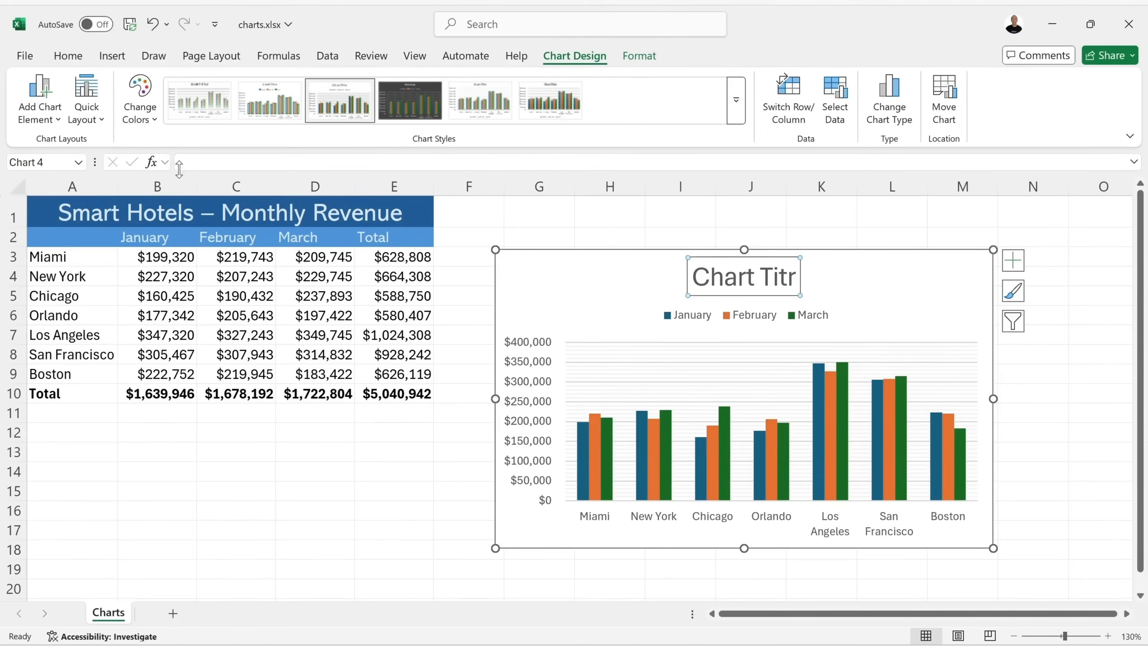
Link the chart title to cell A1 by entering =A1 in the formula bar.
click(220, 161)
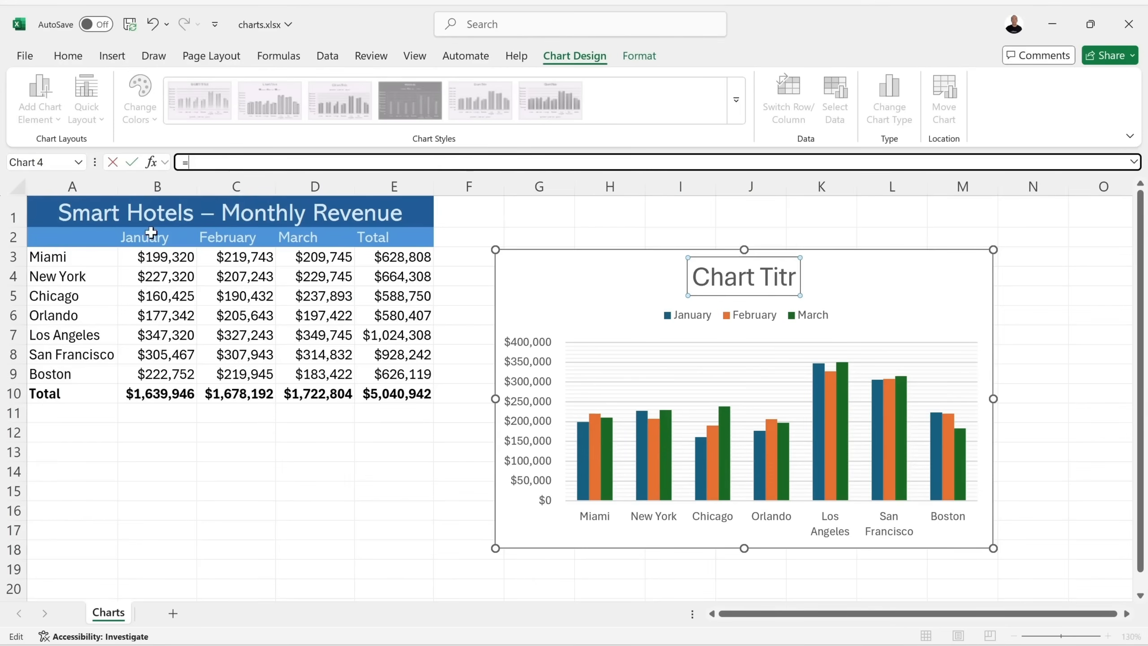
click(131, 213)
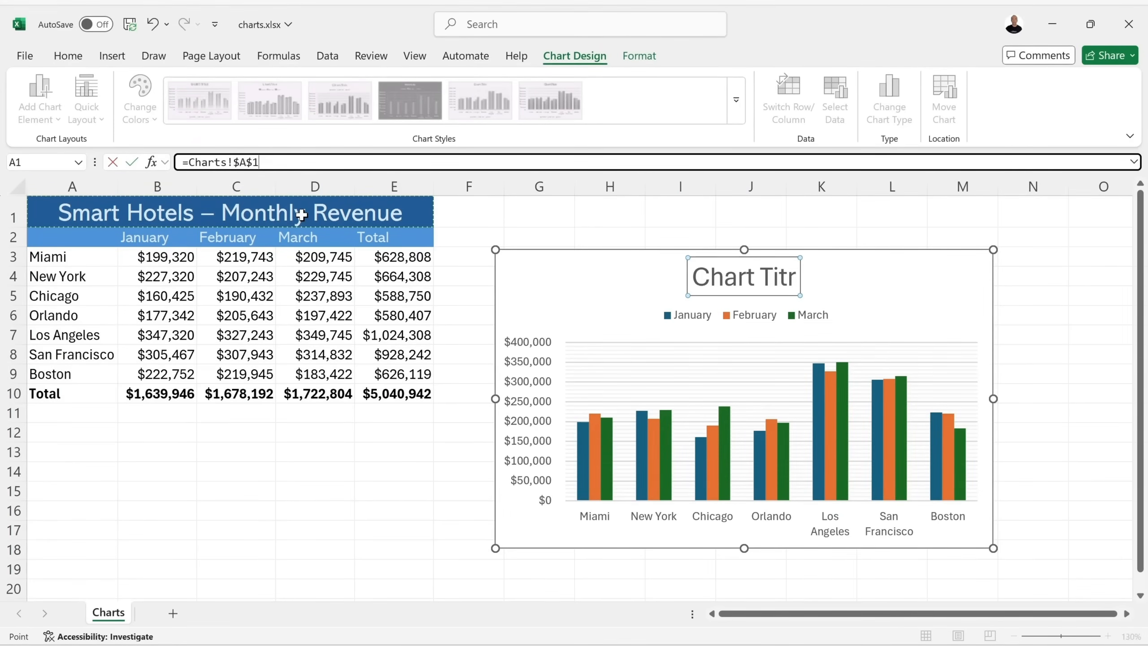
key(Return)
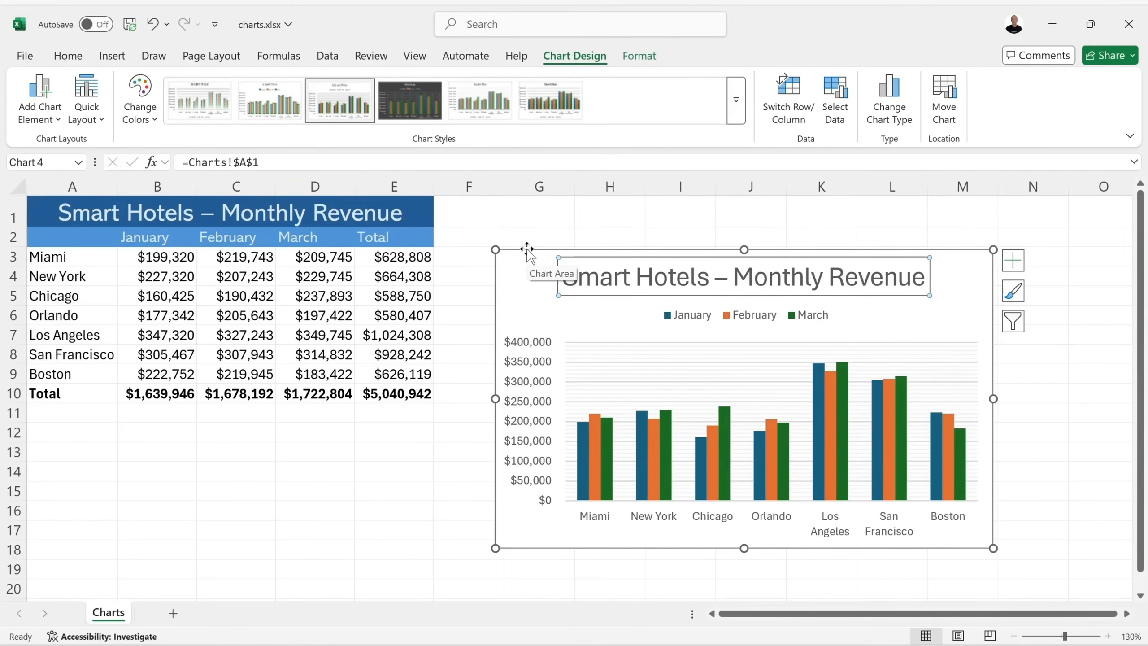
Select the chart area, title, legend and plot area in turn, then open the colour palettes.
click(496, 282)
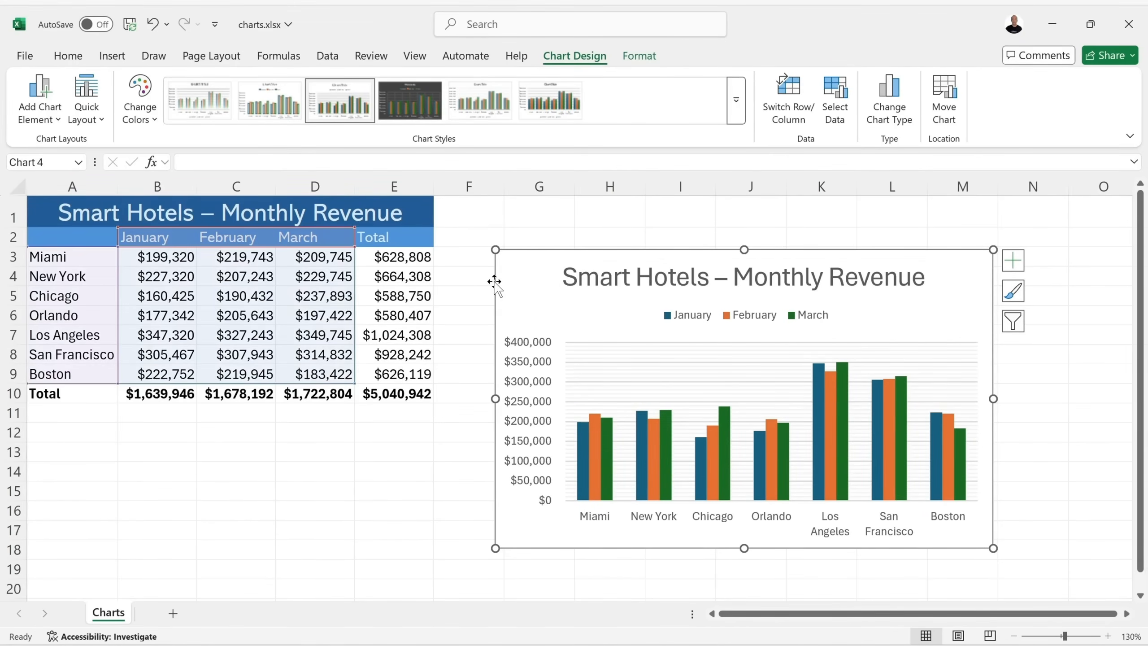
click(563, 283)
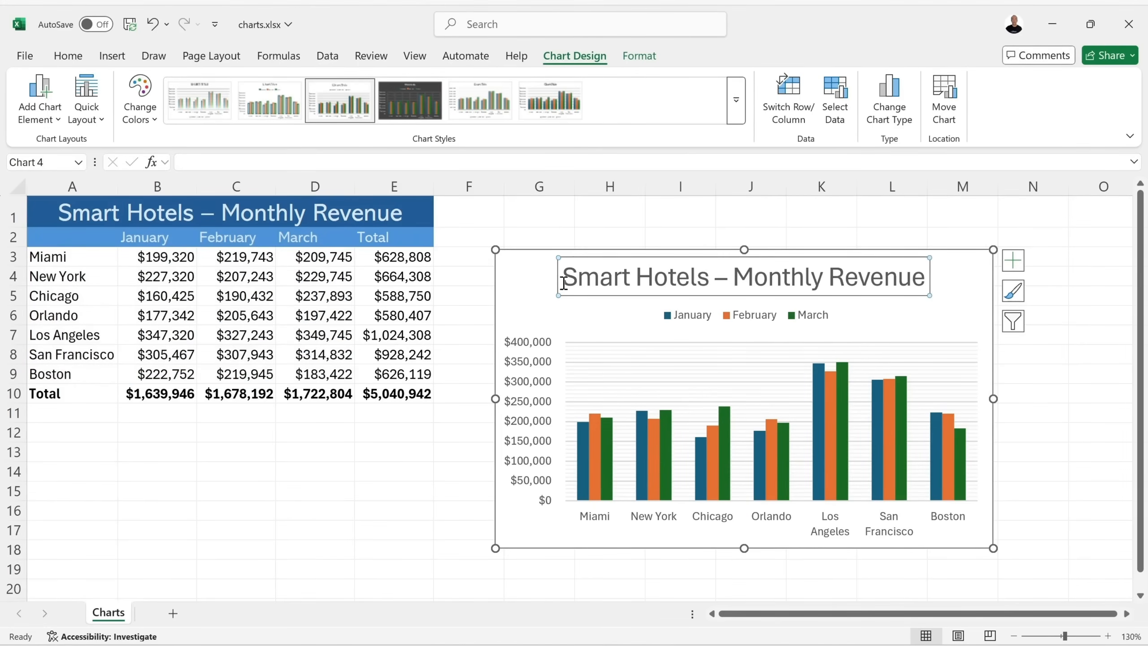
click(687, 317)
click(651, 330)
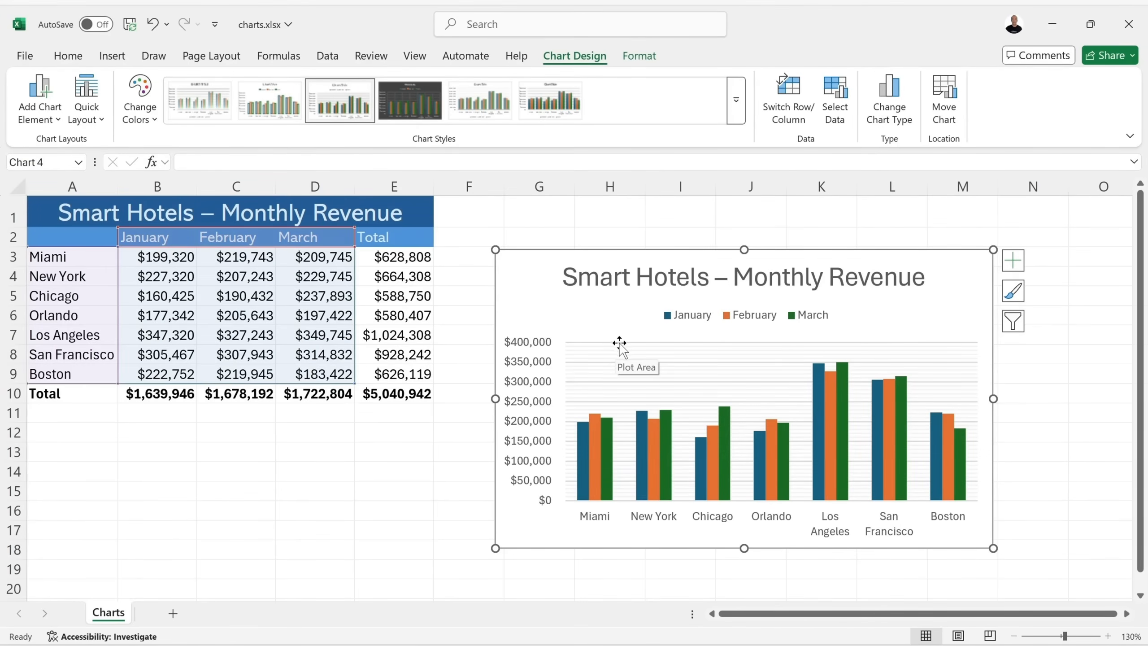
click(619, 343)
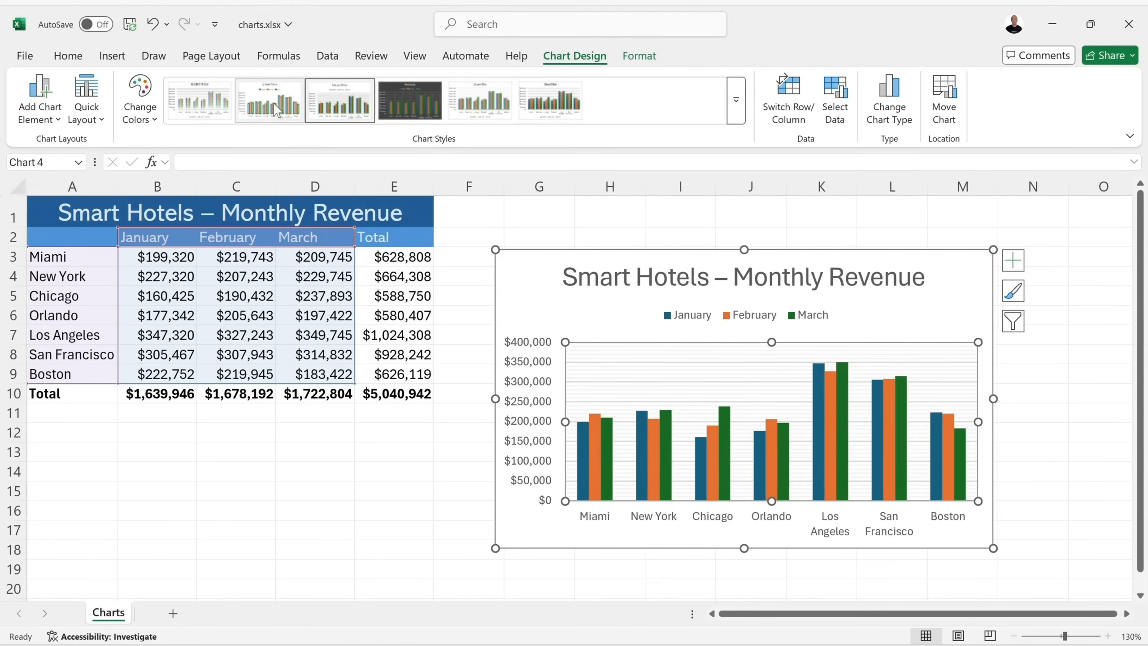
click(493, 285)
click(138, 109)
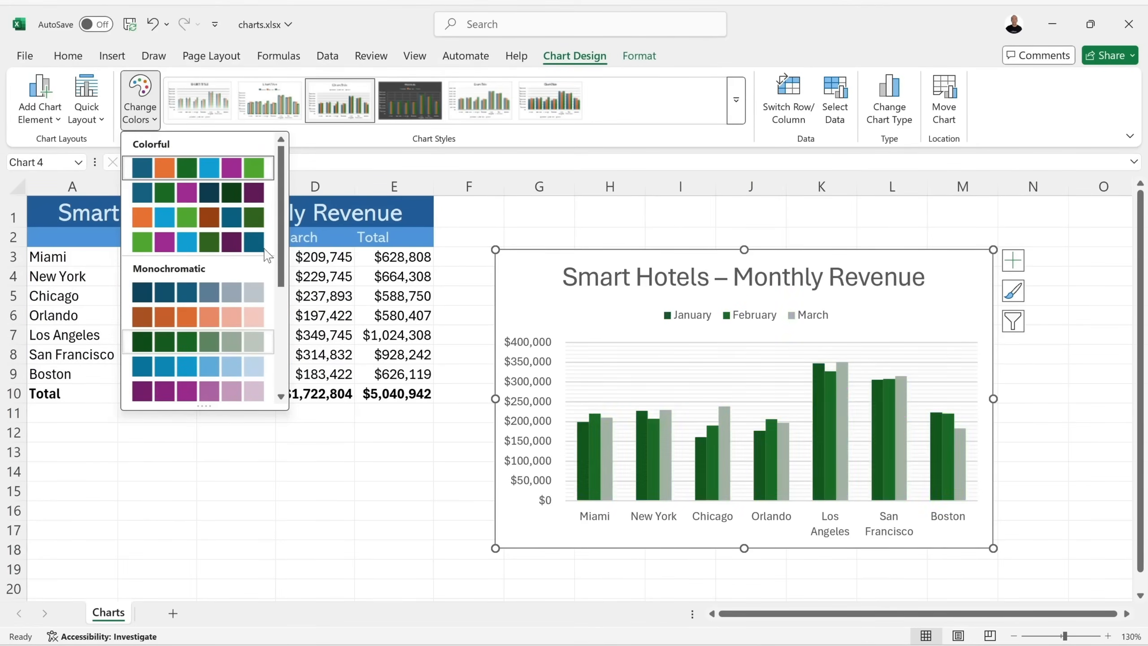
Apply the first Colorful palette (blue, orange, green) instead of the green monochrome.
scroll(275, 328, down, 3)
scroll(276, 330, down, 2)
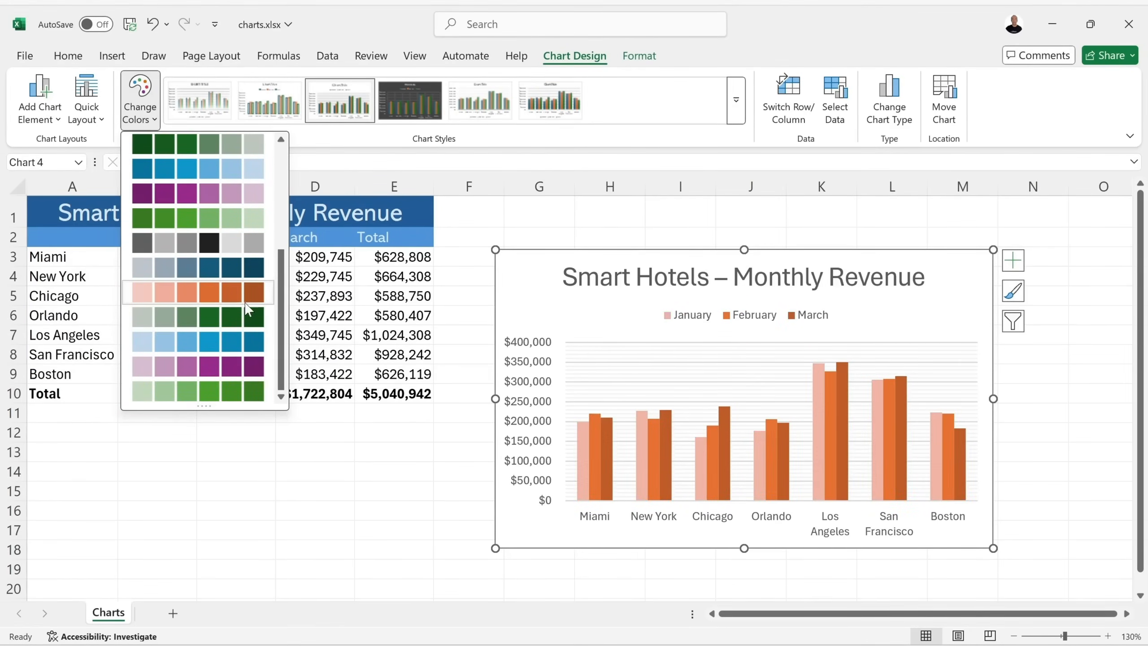
drag(282, 304, 282, 182)
click(234, 168)
click(91, 101)
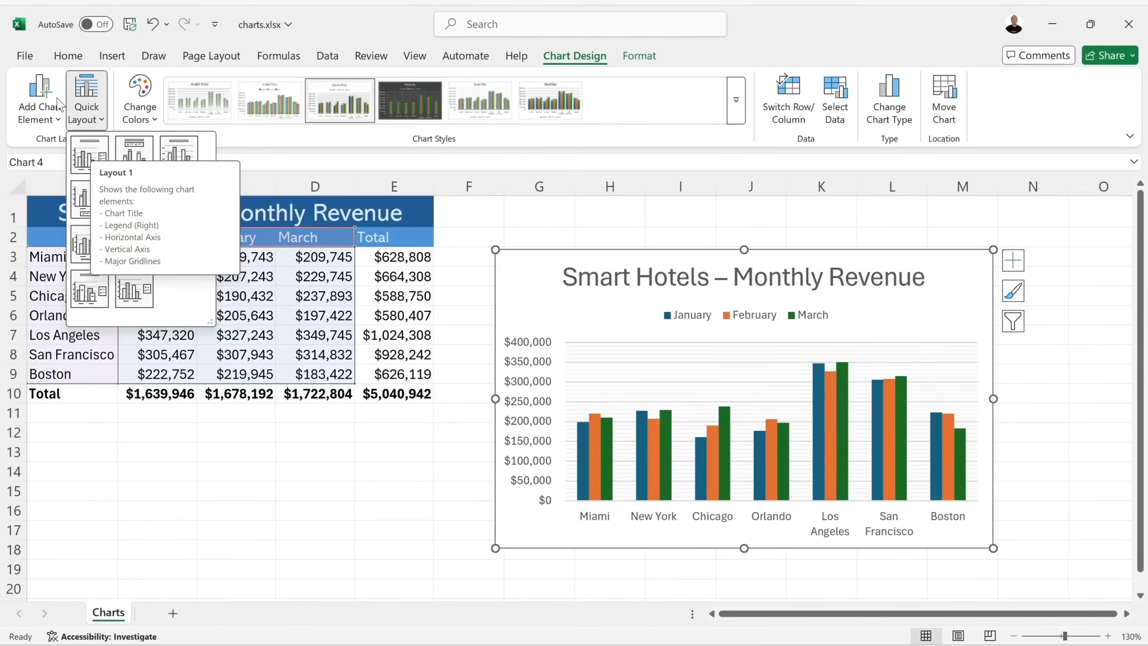
click(35, 102)
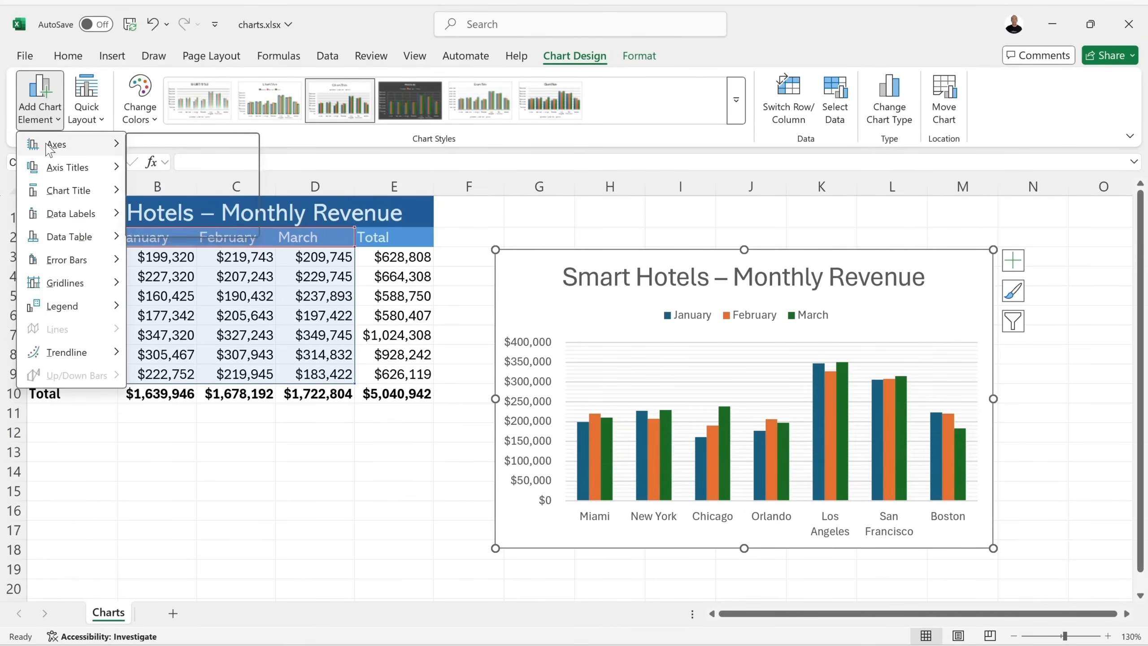
mouse_move(99, 283)
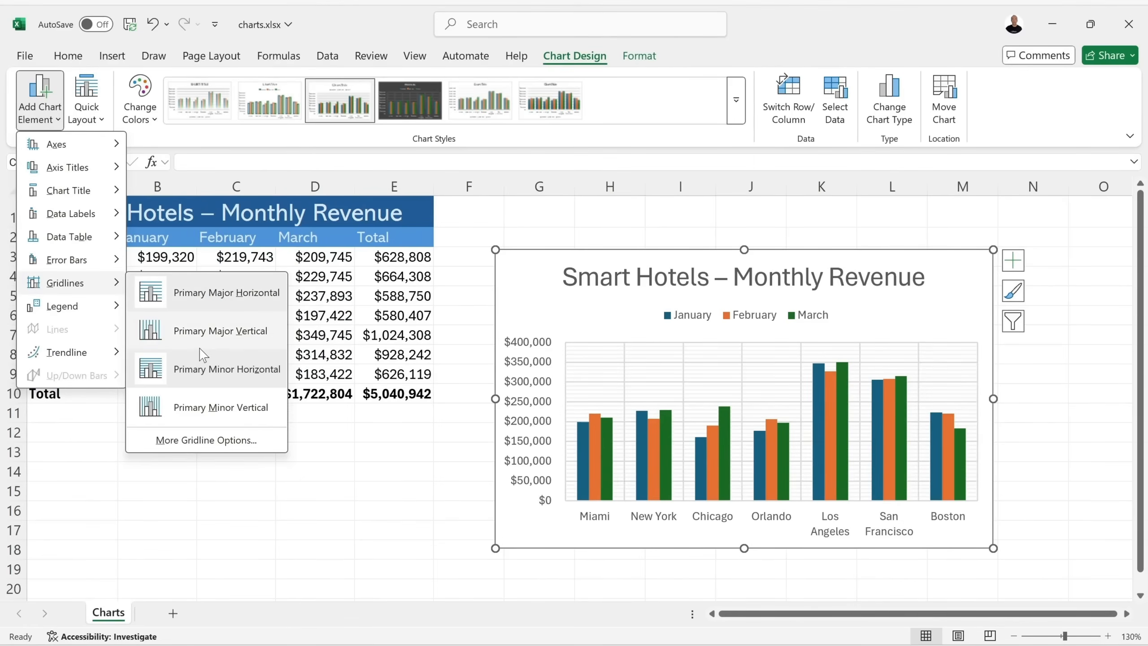
mouse_move(104, 312)
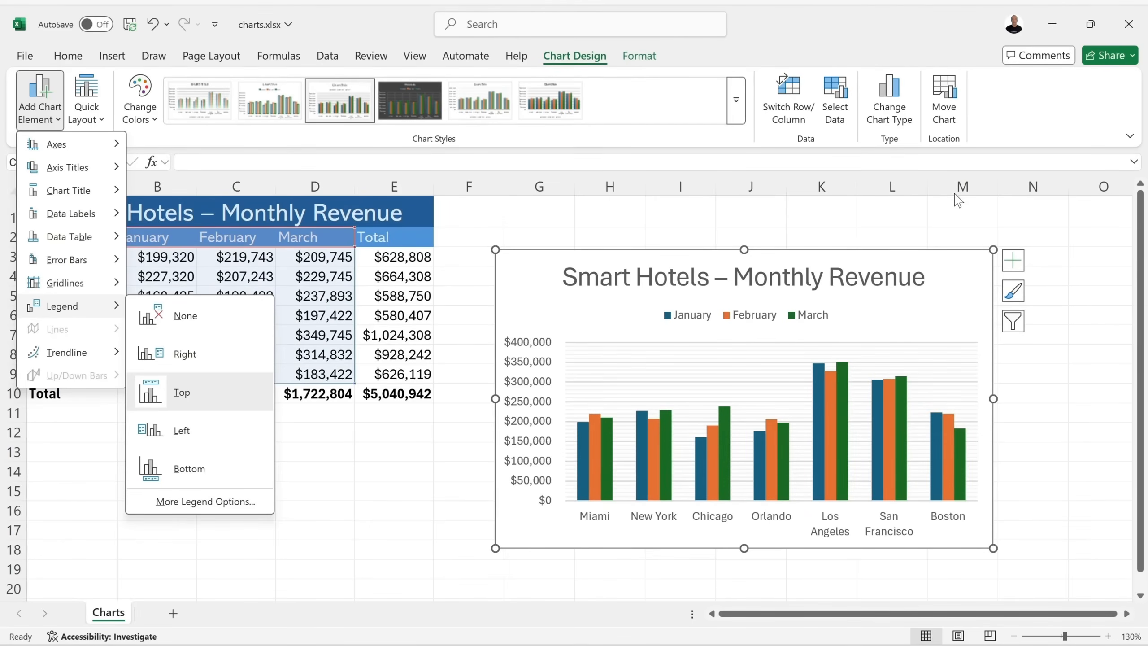
click(1028, 129)
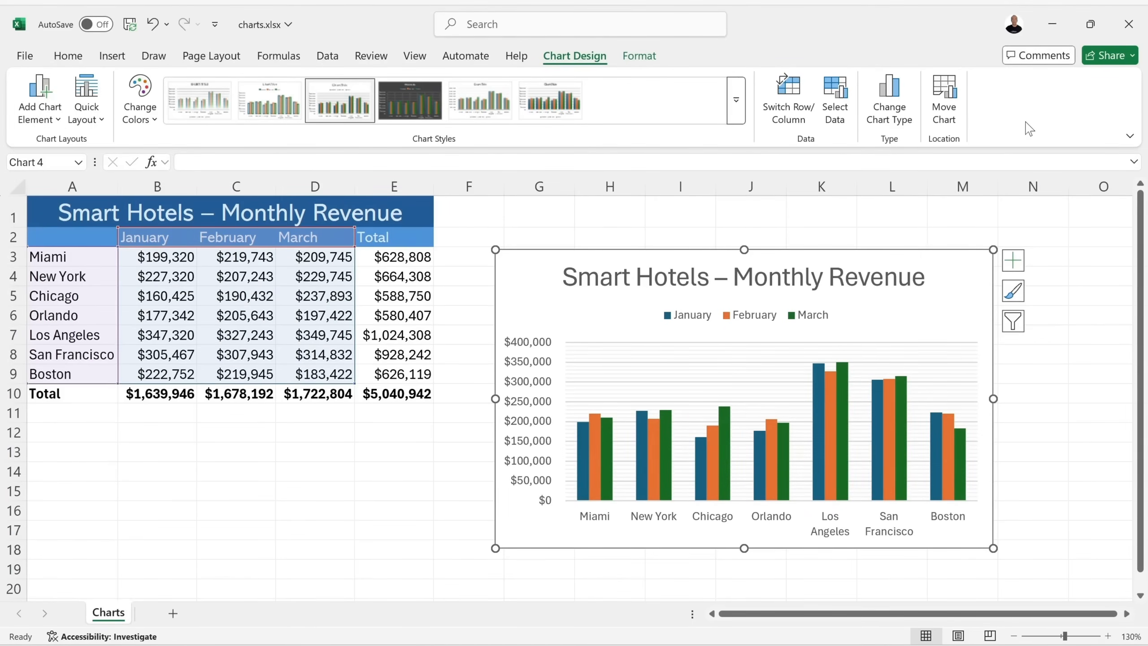
Change the chart type to 3-D Clustered Column.
click(889, 98)
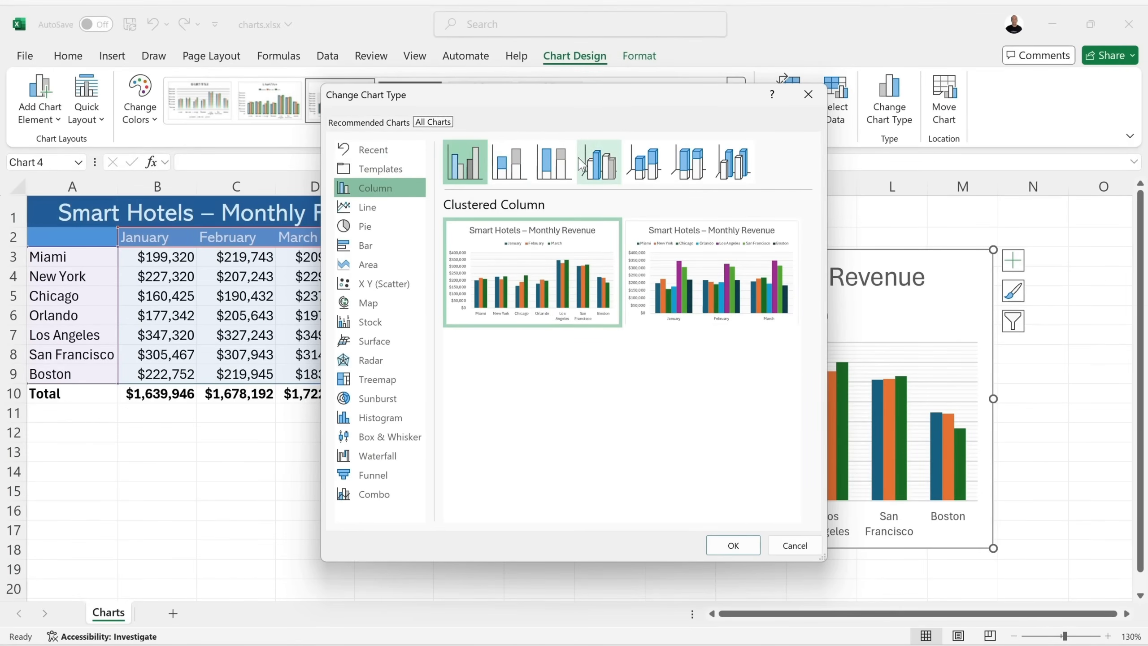
click(595, 162)
mouse_move(580, 241)
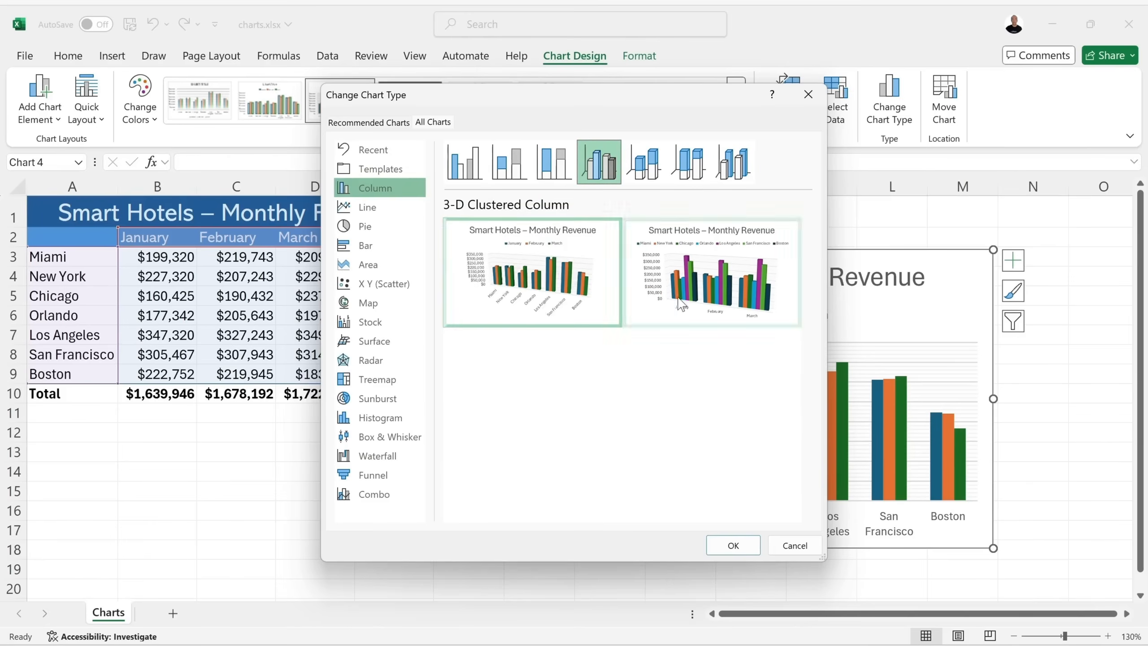
click(743, 550)
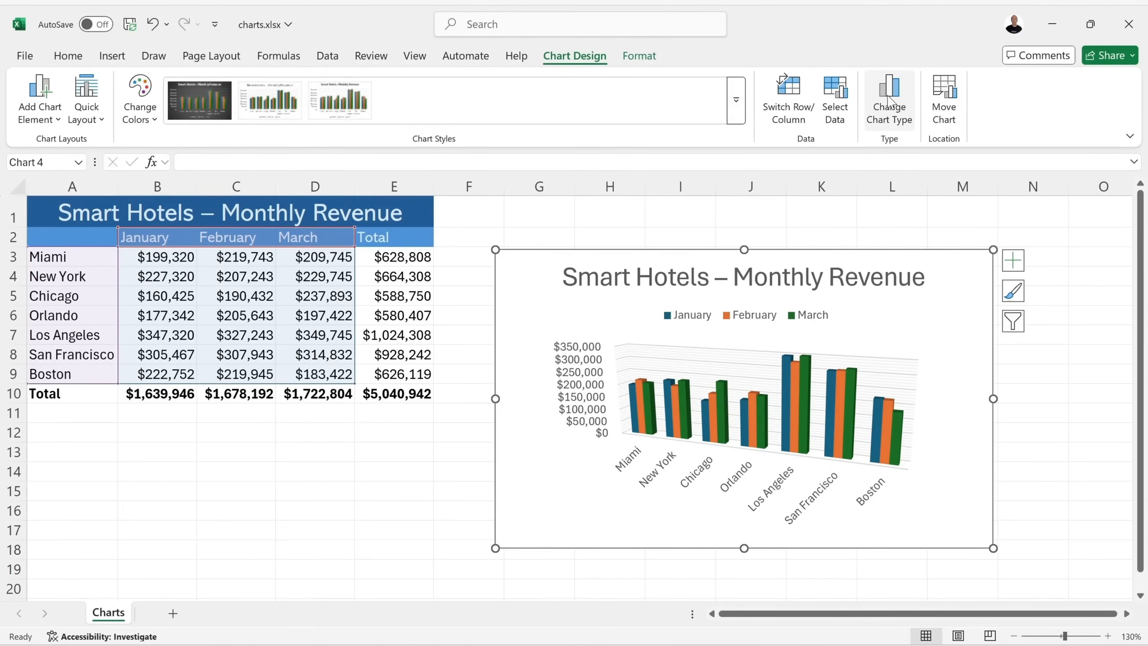
Reopen Change Chart Type and preview the line, pie, bar and recommended chart options.
click(888, 100)
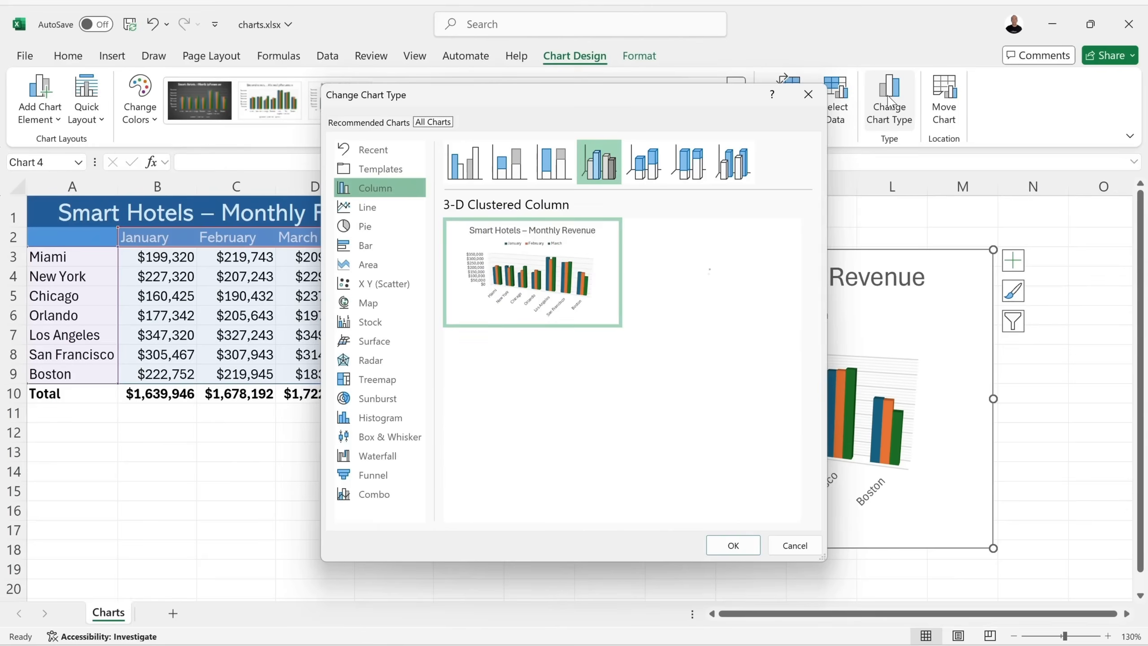
click(383, 208)
click(367, 226)
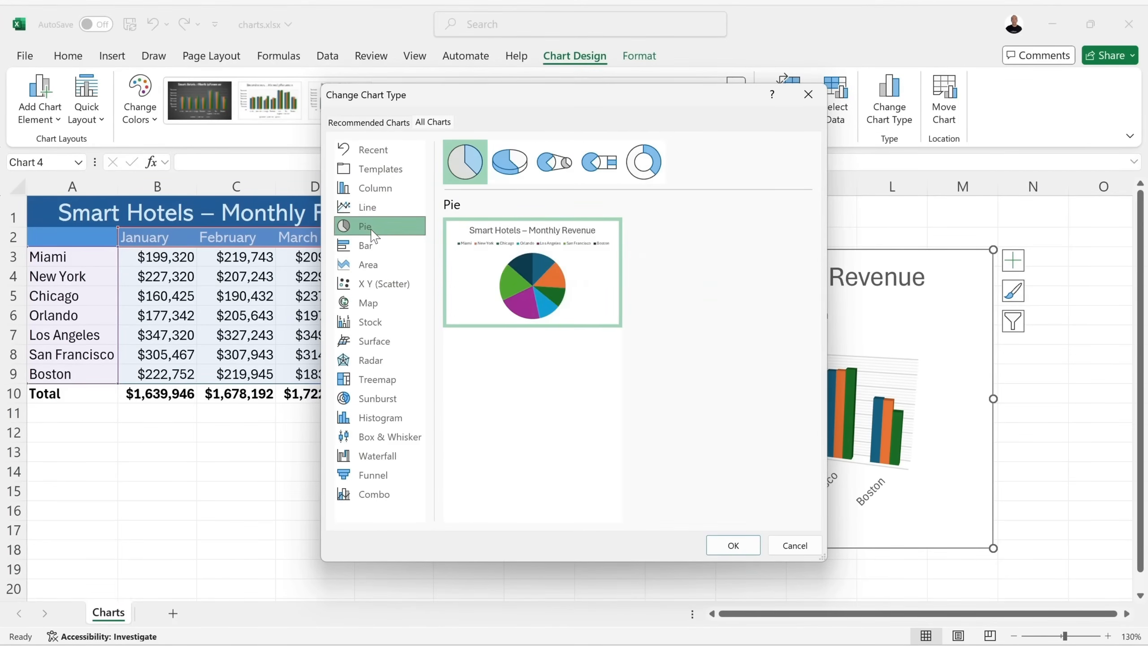
click(371, 246)
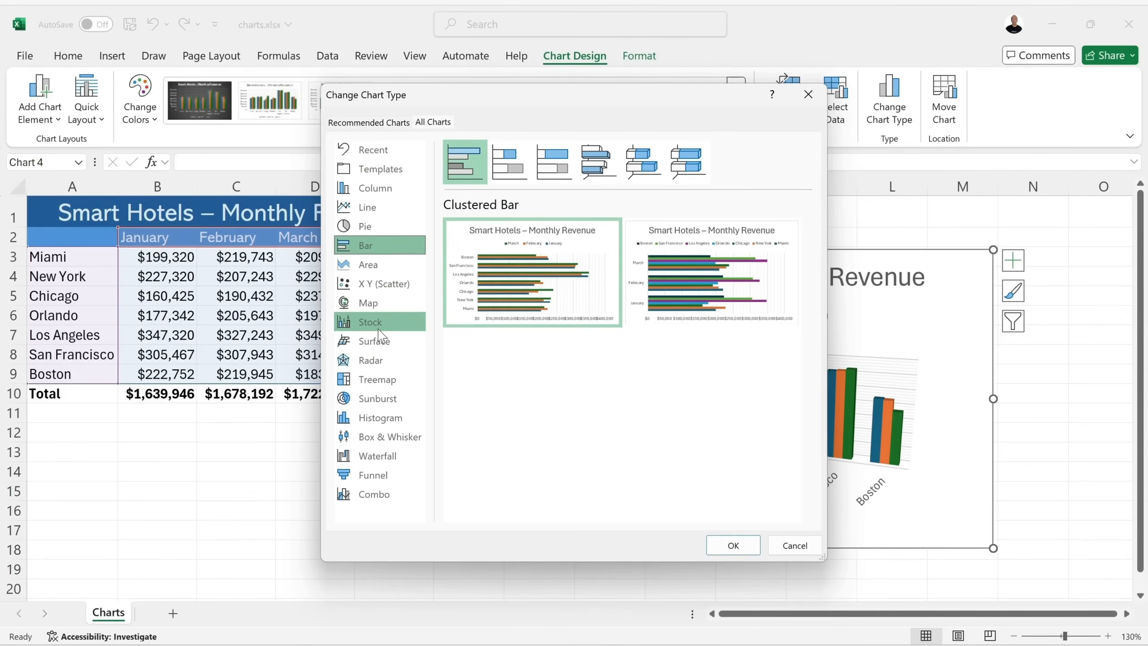
click(378, 123)
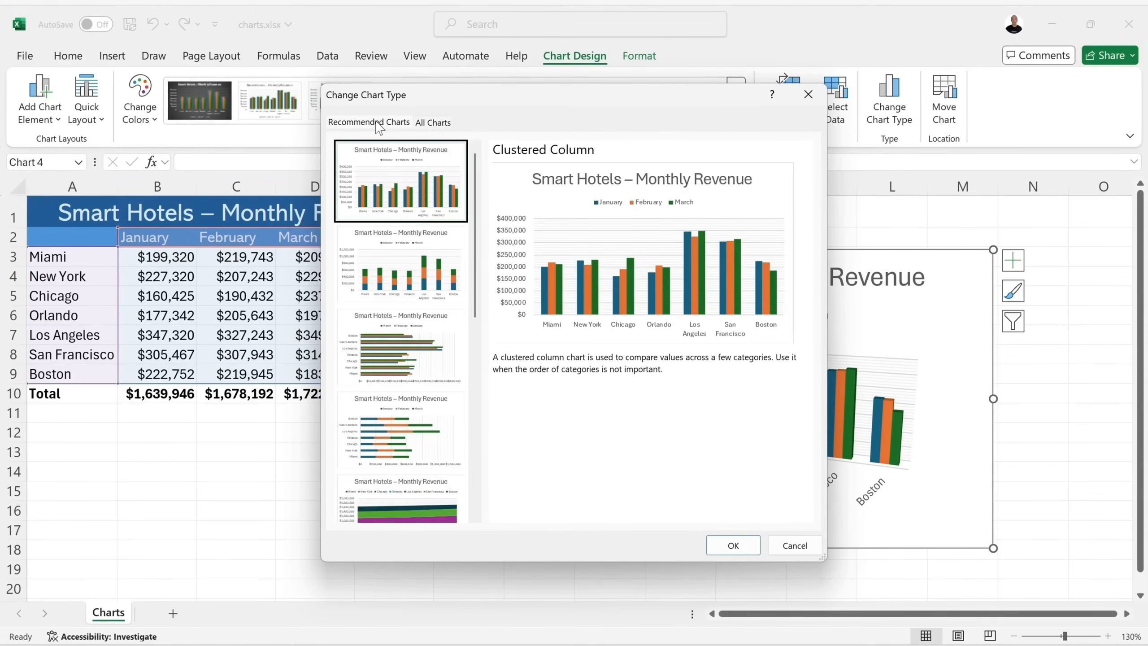
scroll(420, 226, down, 5)
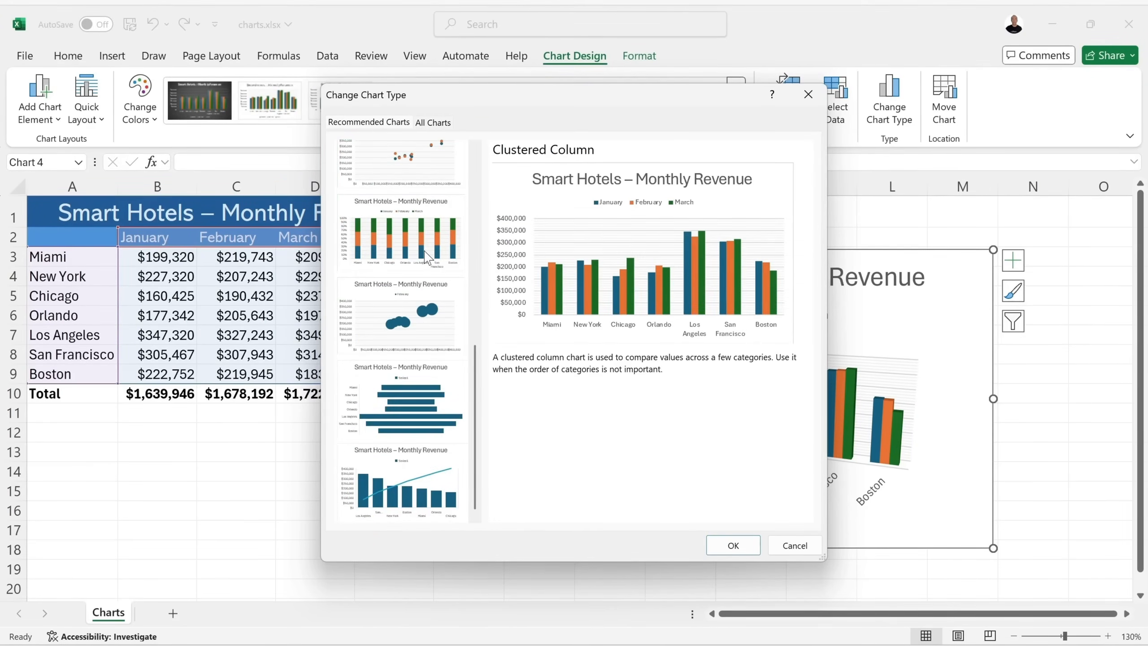
scroll(427, 257, up, 5)
Preview stacked column, bar, funnel and Pareto charts, then choose flat Clustered Column and confirm.
click(422, 271)
click(422, 358)
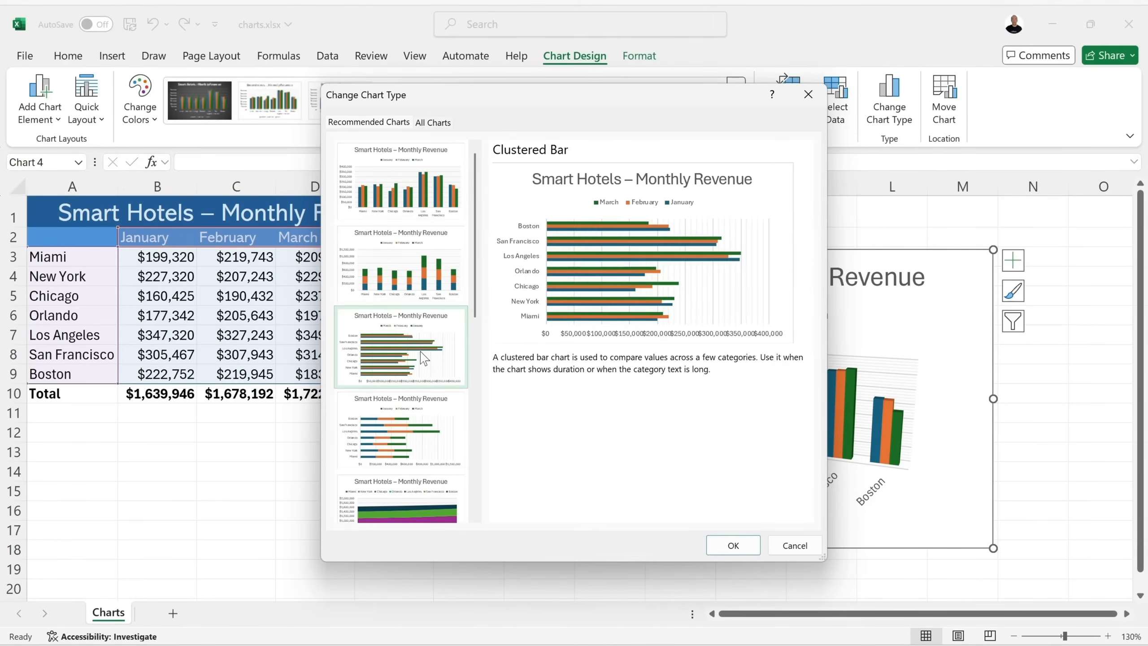
click(416, 436)
scroll(416, 423, down, 3)
click(421, 425)
click(421, 497)
scroll(435, 367, up, 3)
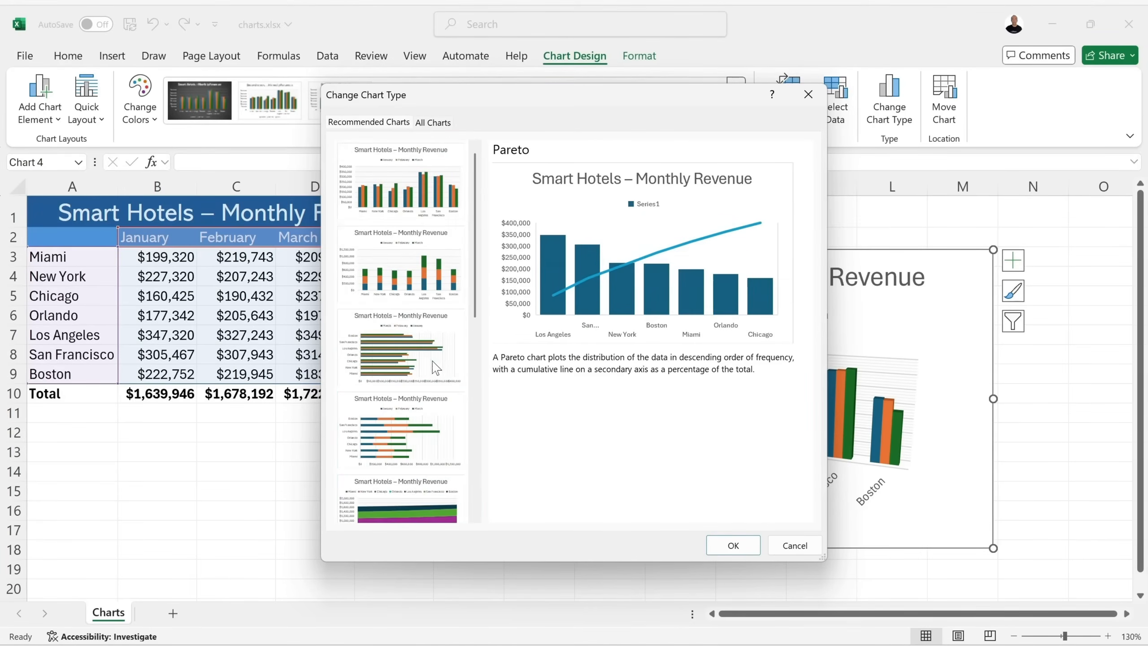
click(404, 190)
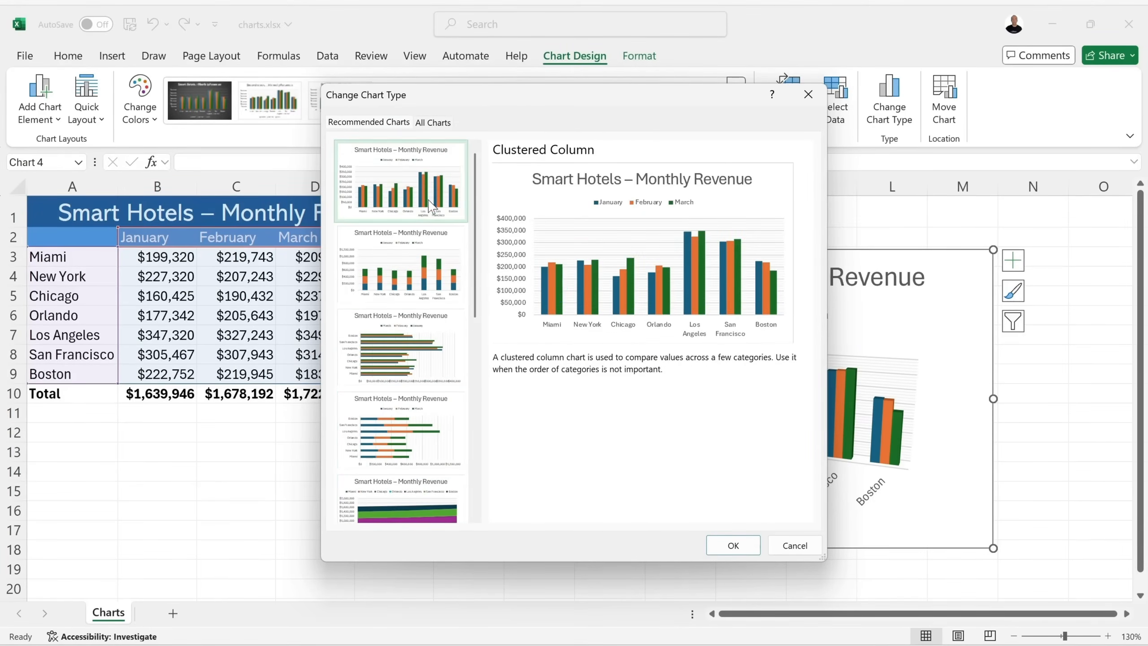
click(732, 545)
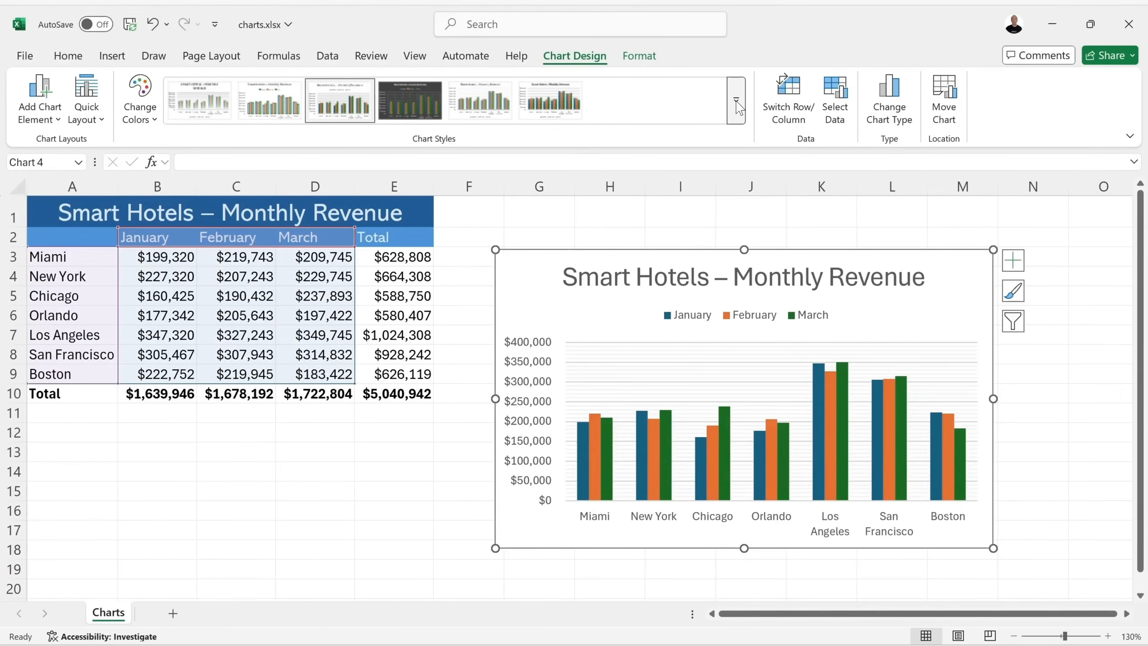
Apply the sixth light chart style, giving a bold title and the month legend at the bottom.
click(736, 101)
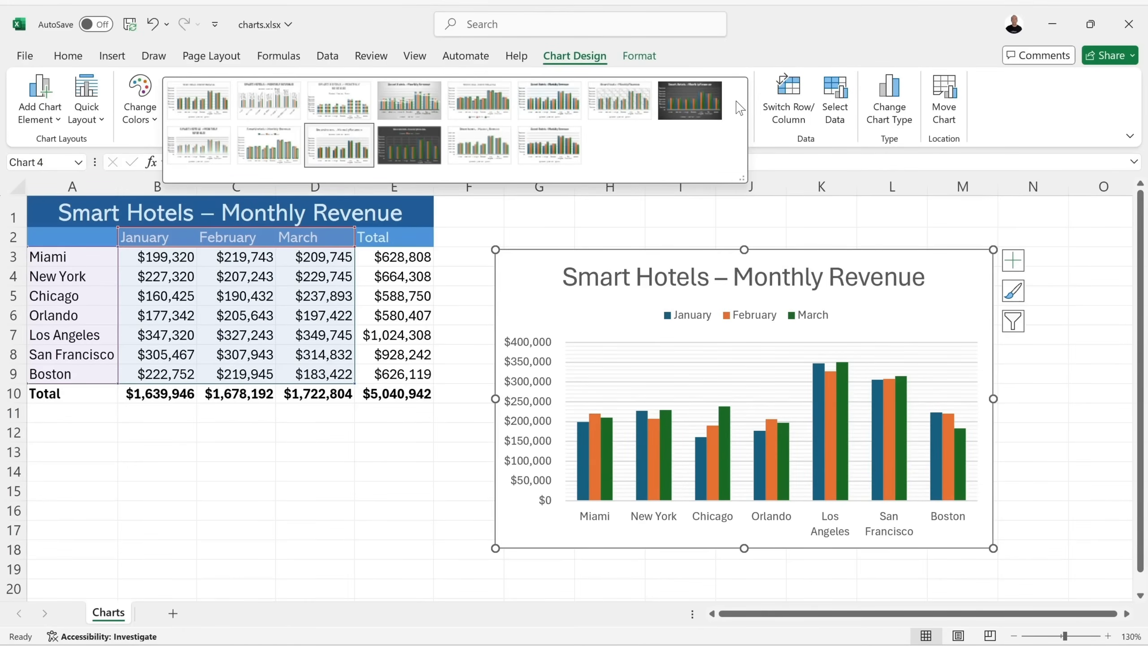
click(140, 100)
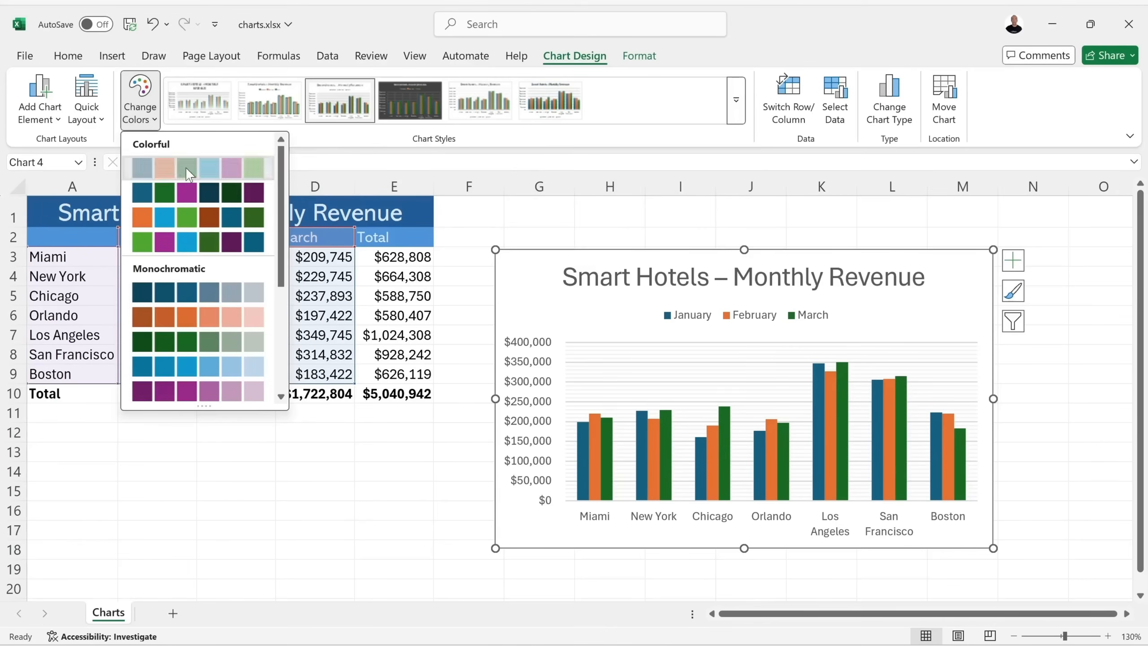
click(185, 167)
click(738, 104)
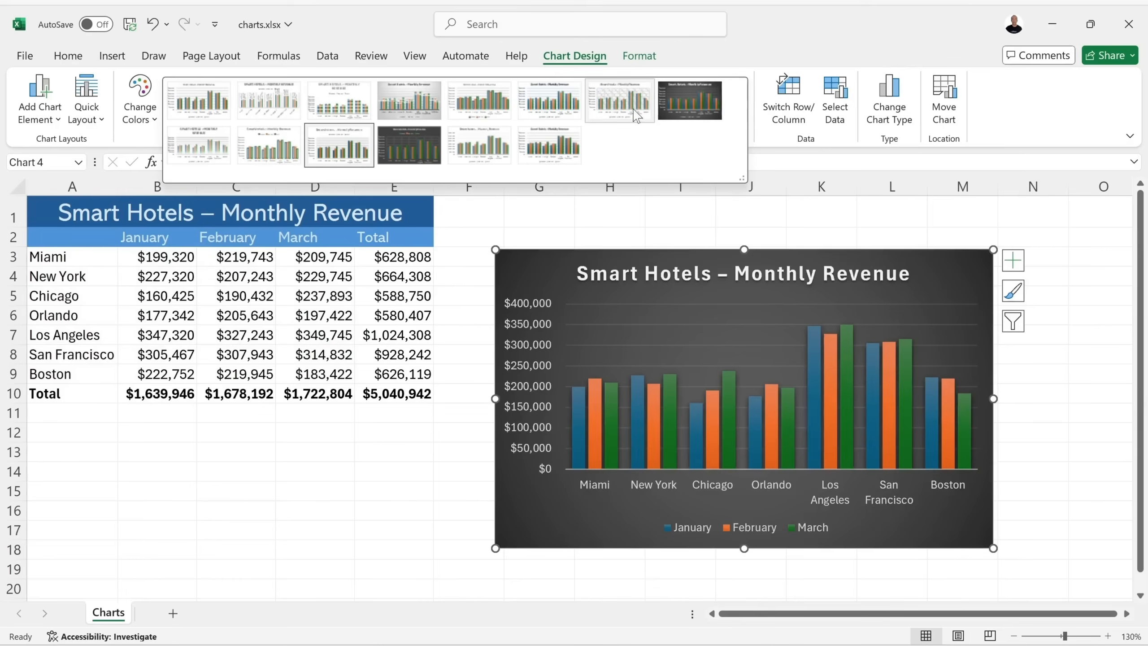
click(556, 108)
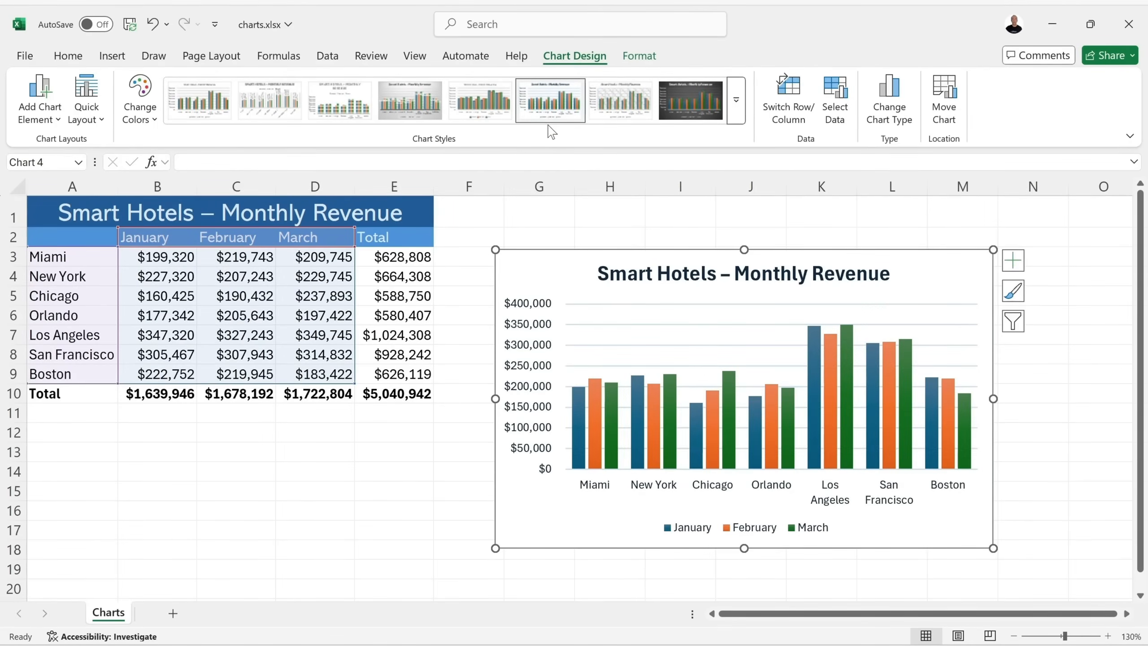
click(640, 58)
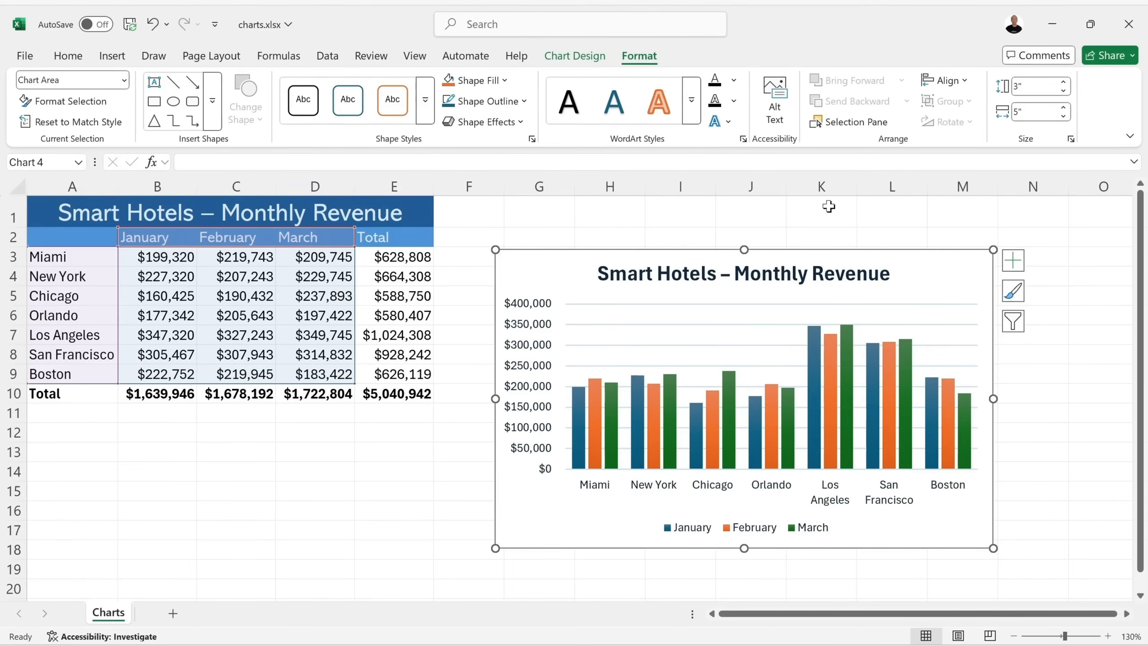
Apply the dark-teal WordArt style, second in the top row, to the A1-linked chart title.
click(692, 274)
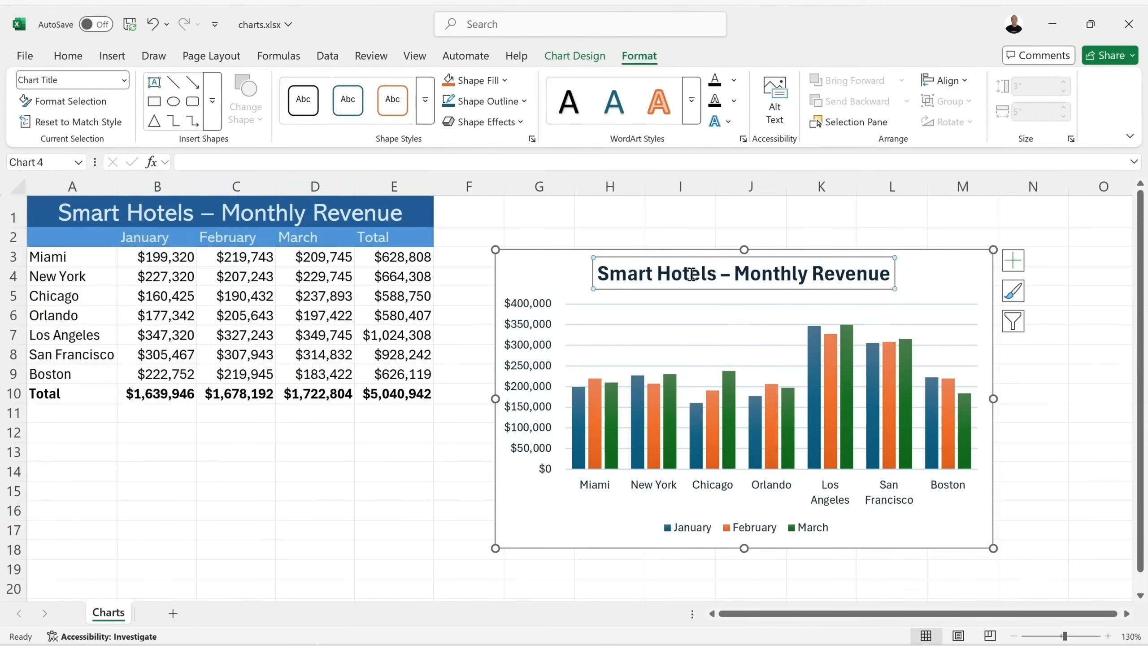
click(691, 100)
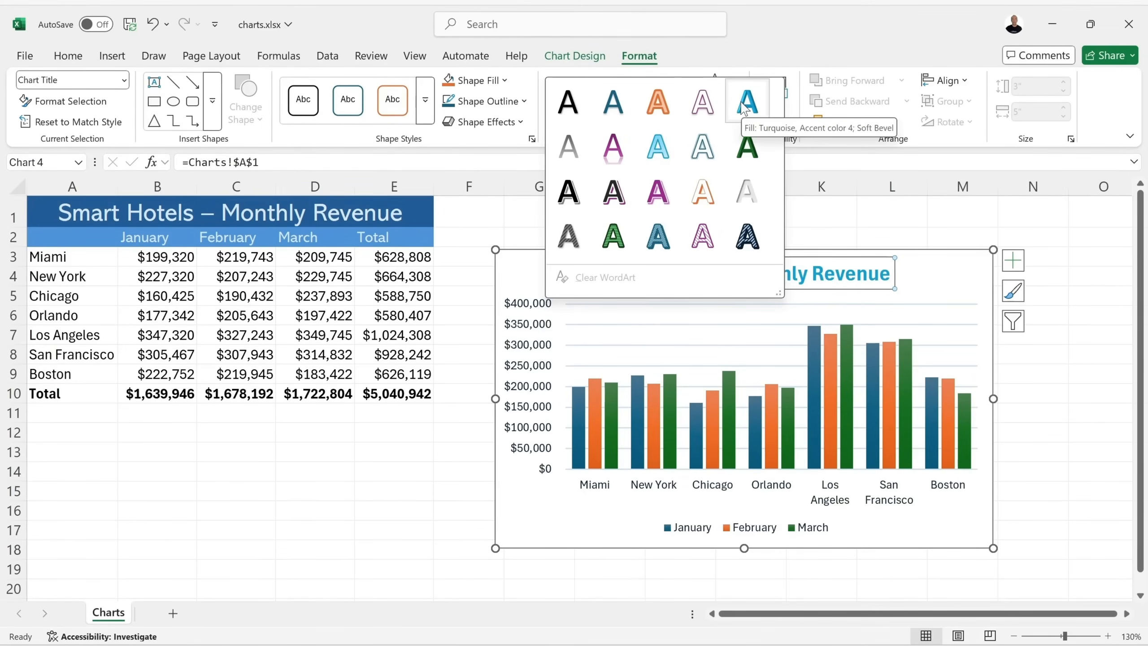
click(615, 111)
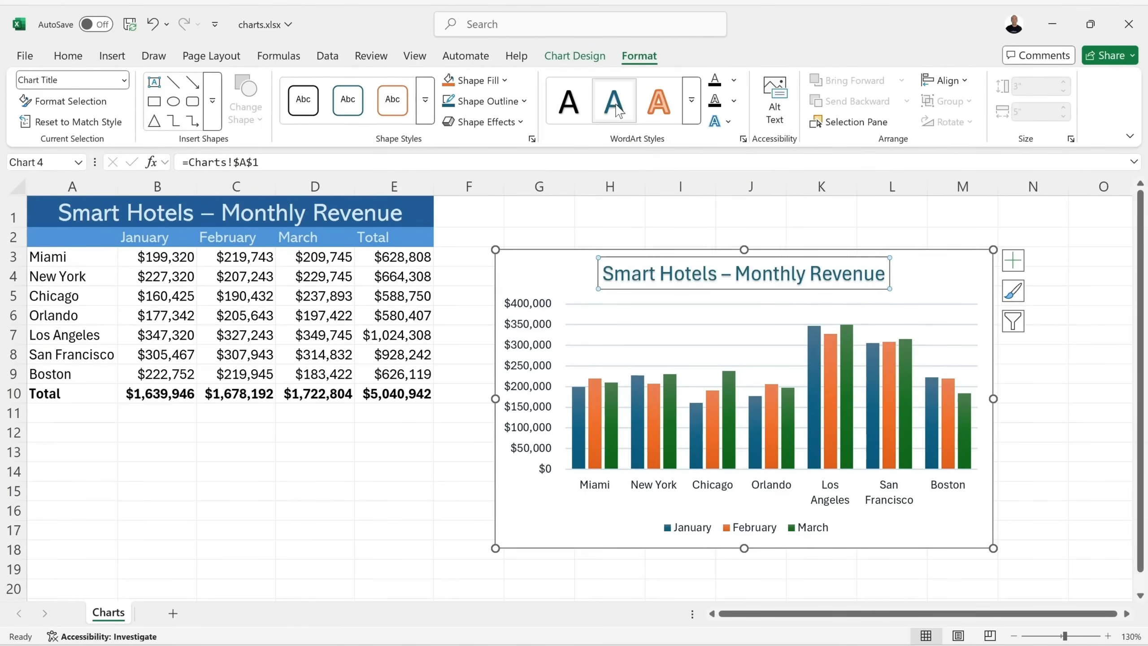
click(621, 300)
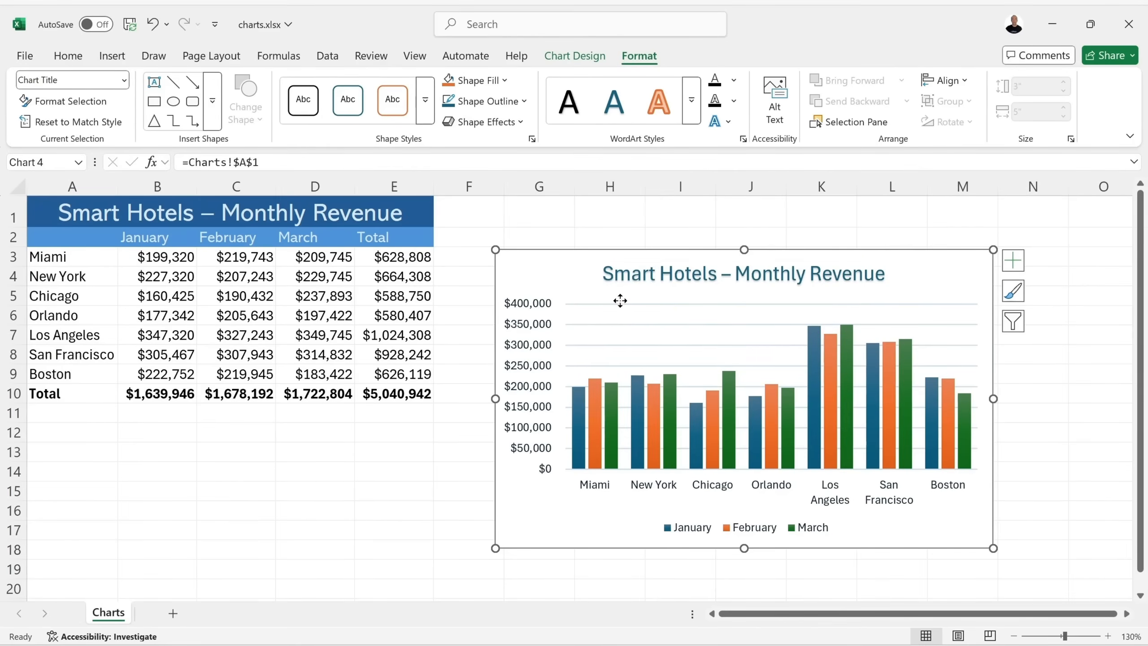
click(607, 336)
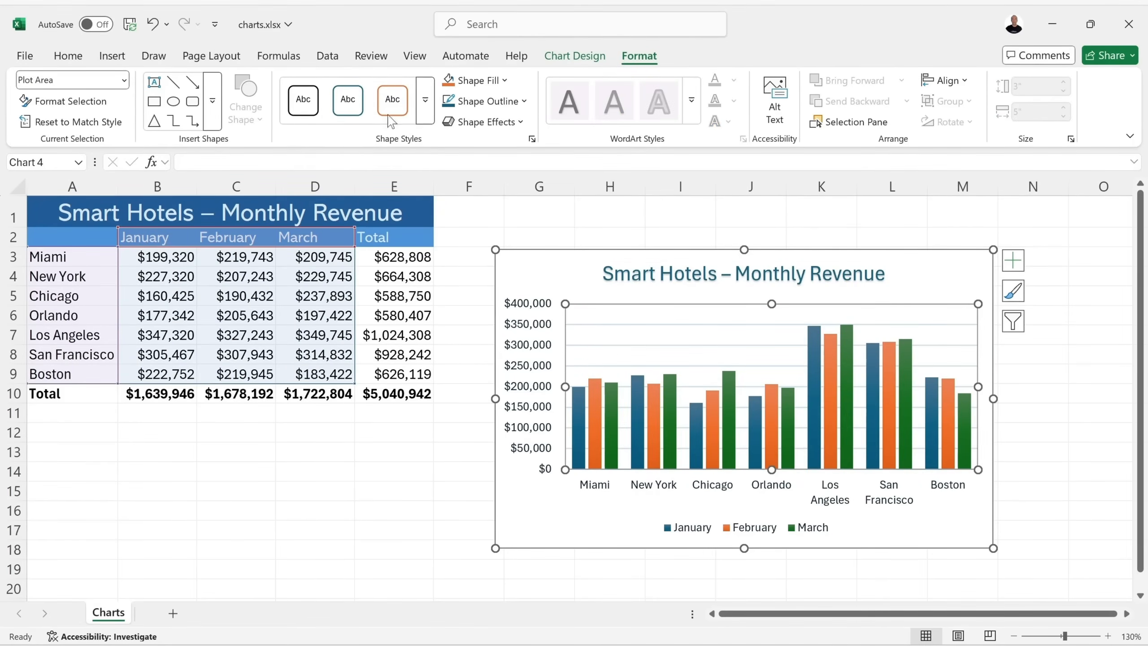
click(505, 80)
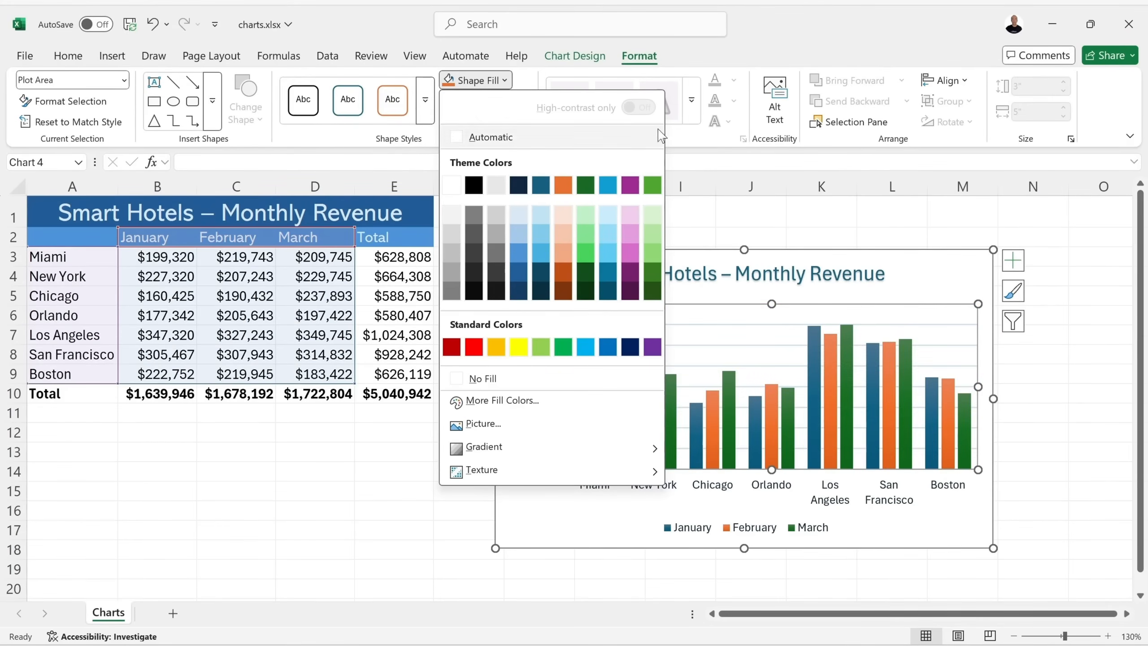
click(681, 141)
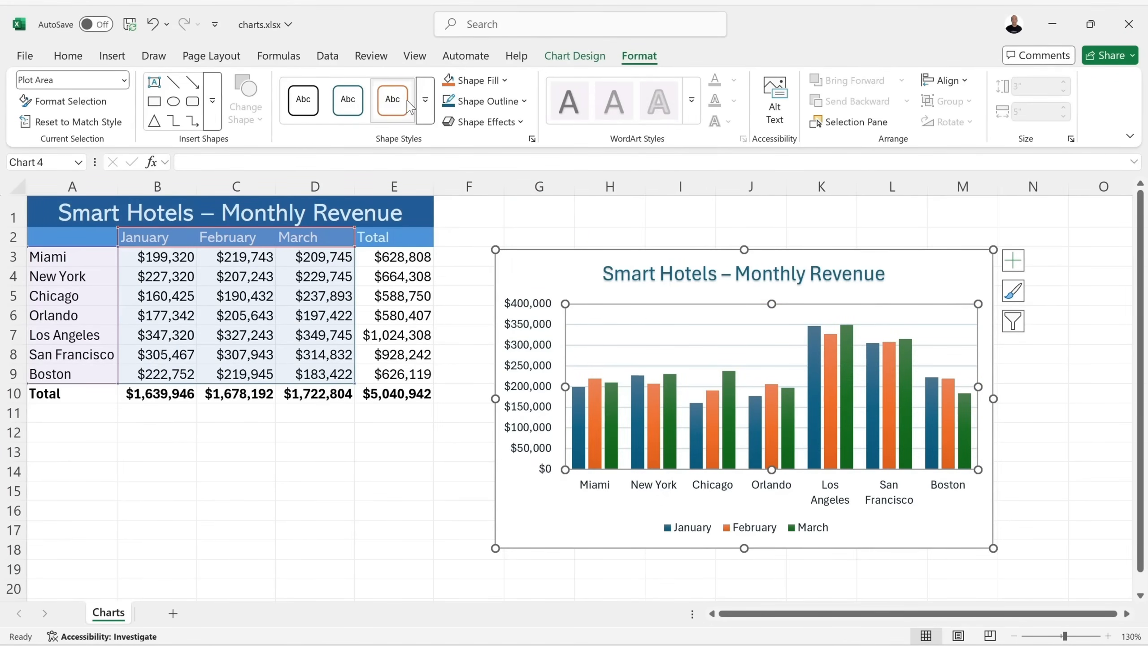
click(424, 113)
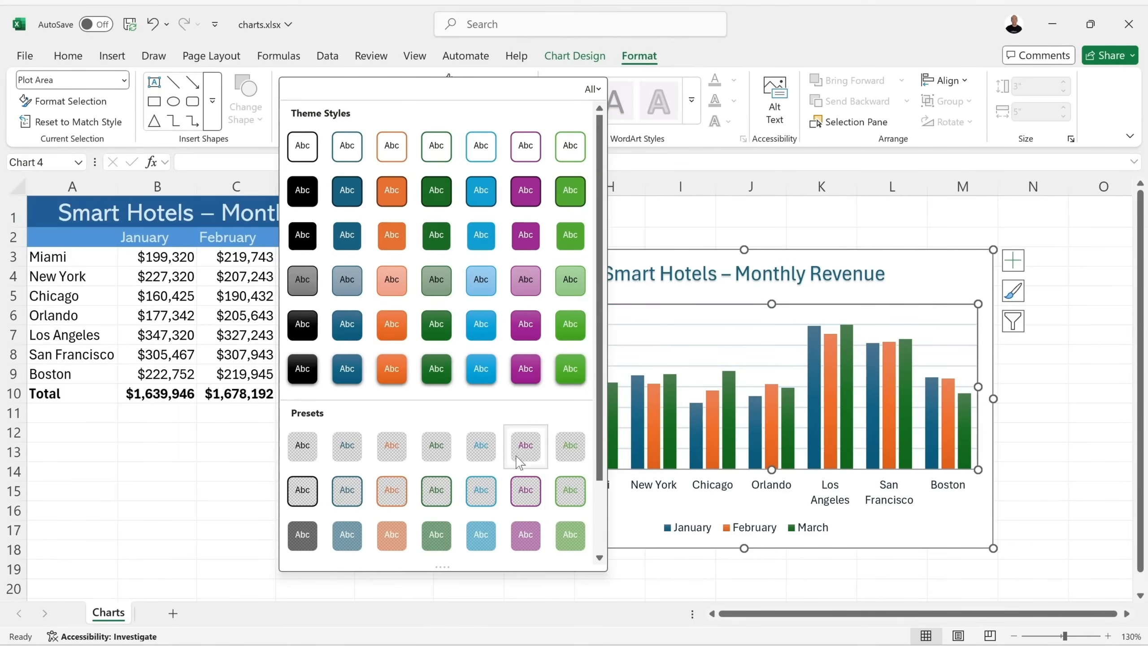
scroll(516, 446, down, 3)
click(673, 179)
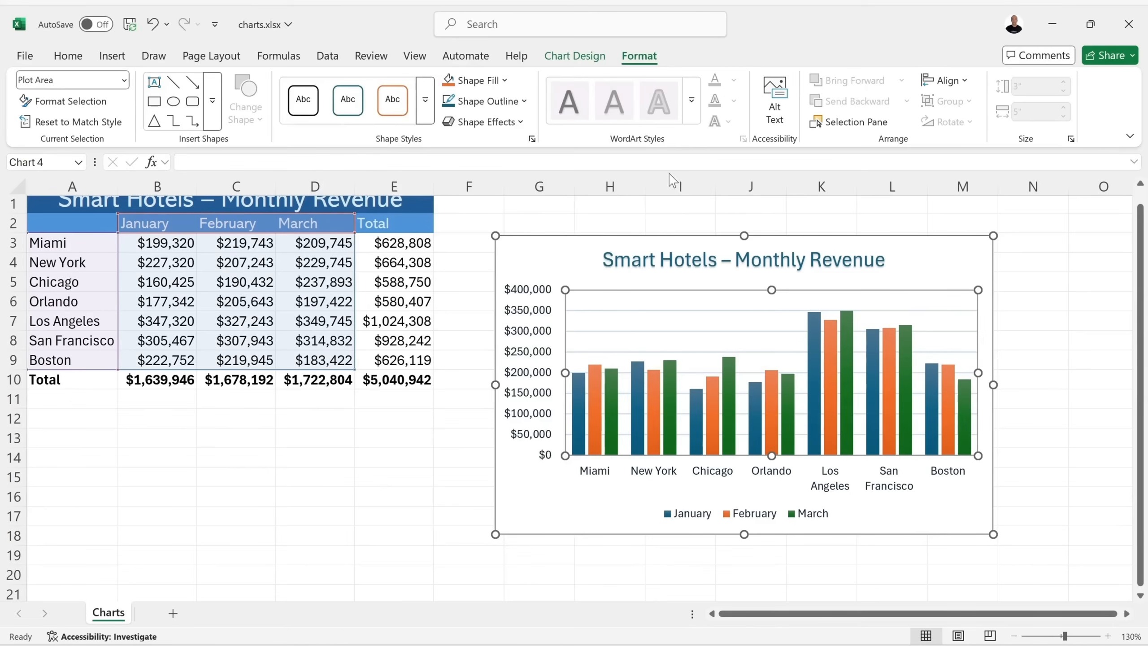
scroll(674, 335, up, 1)
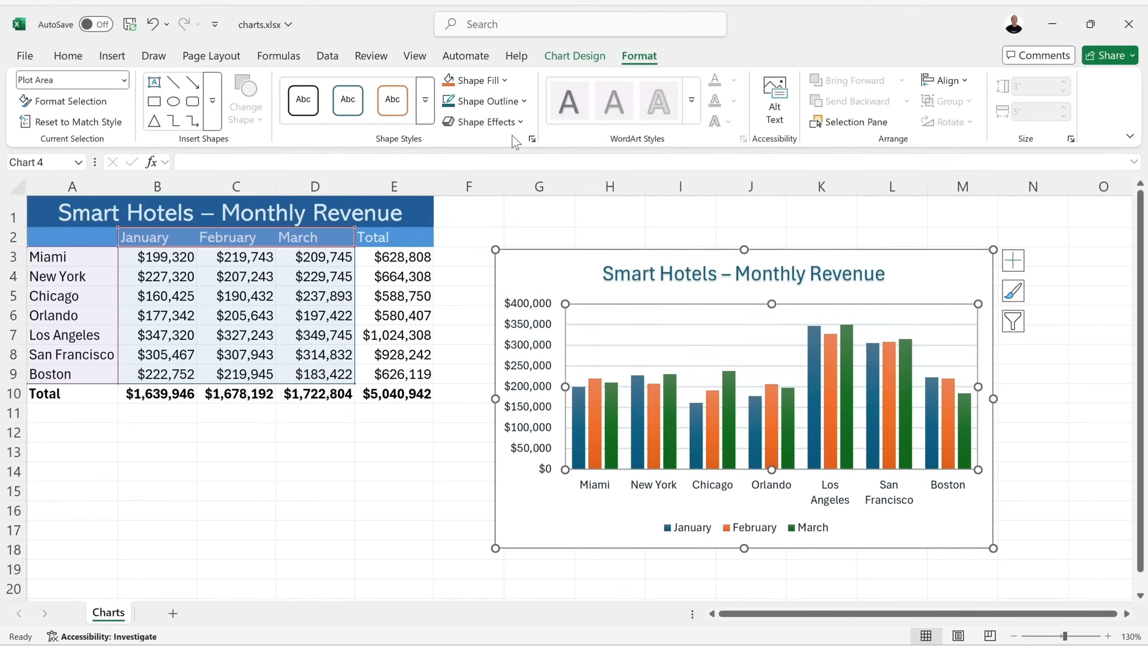
click(506, 125)
mouse_move(511, 192)
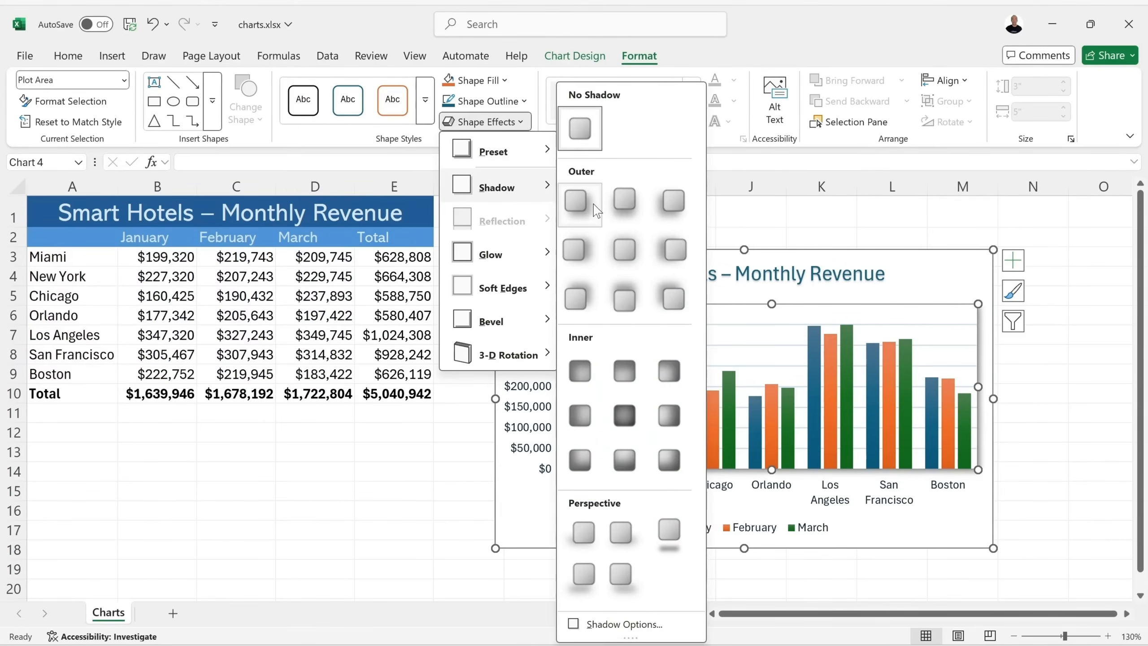
click(835, 270)
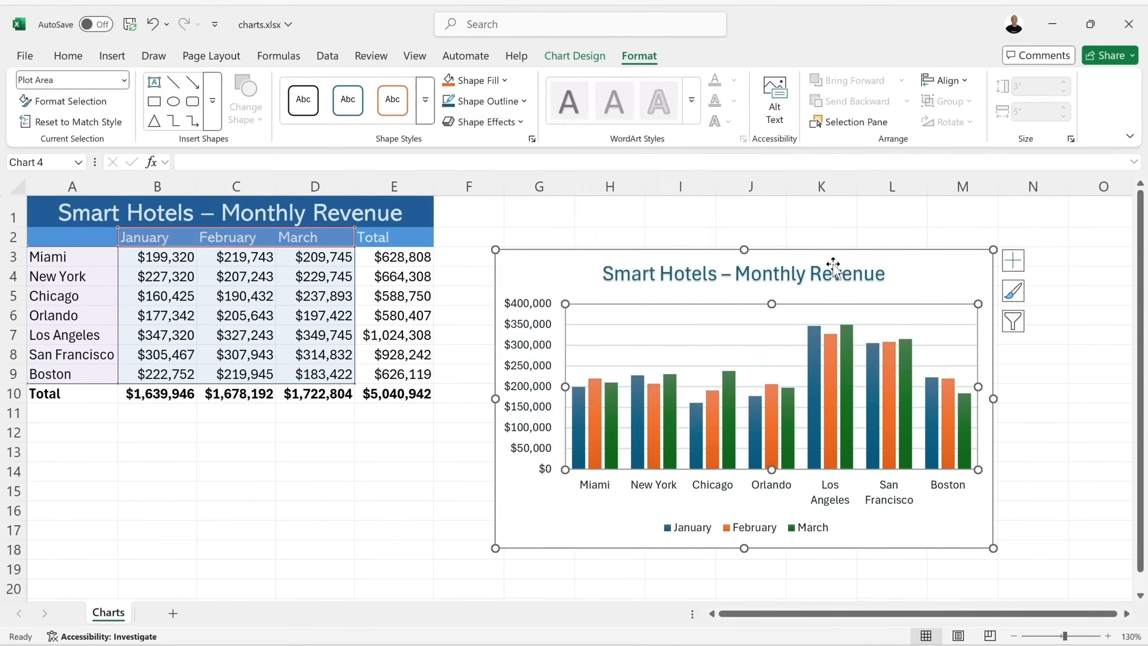
click(819, 271)
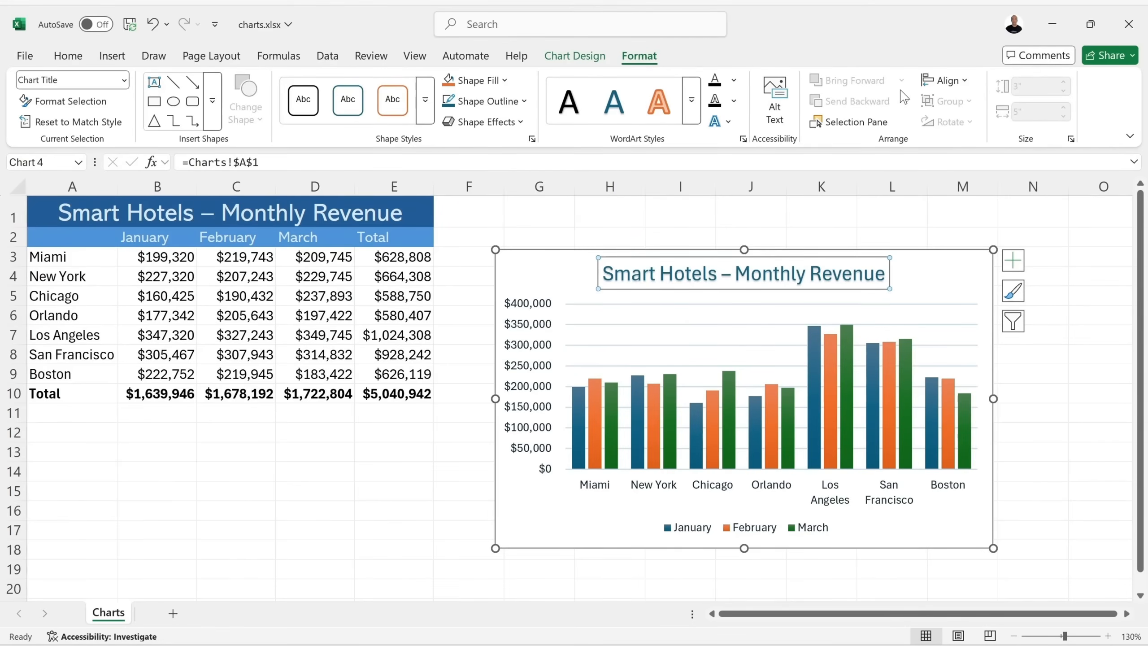
On Chart Design, deselect via cell E14, reselect the revenue chart and show its Chart Elements (+) list.
click(567, 58)
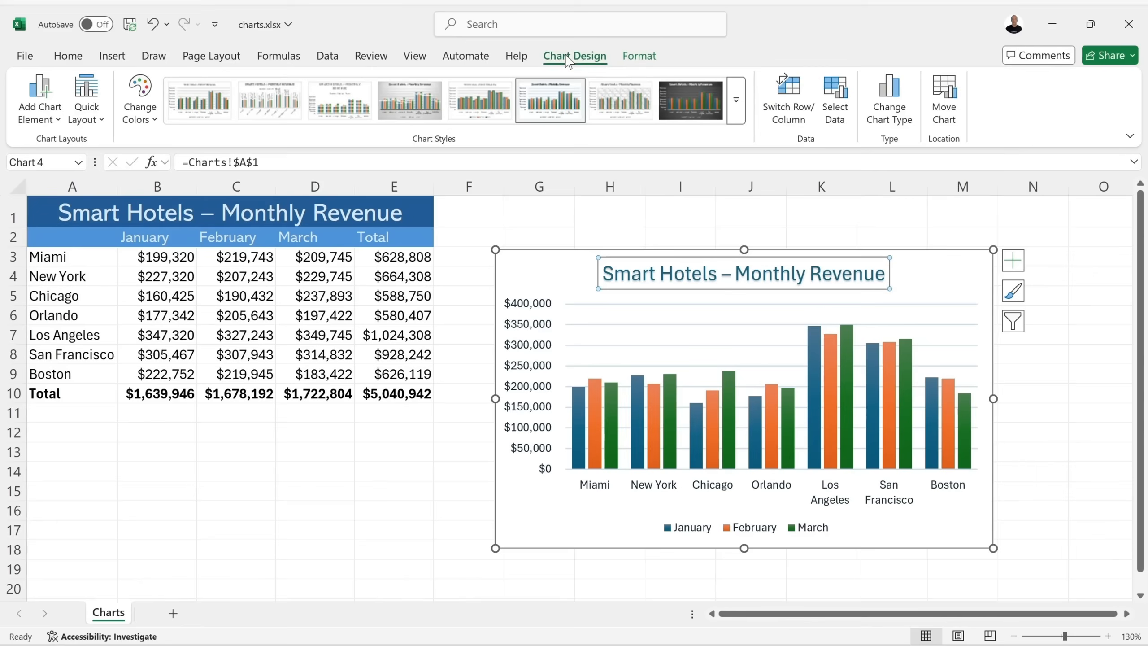
click(399, 469)
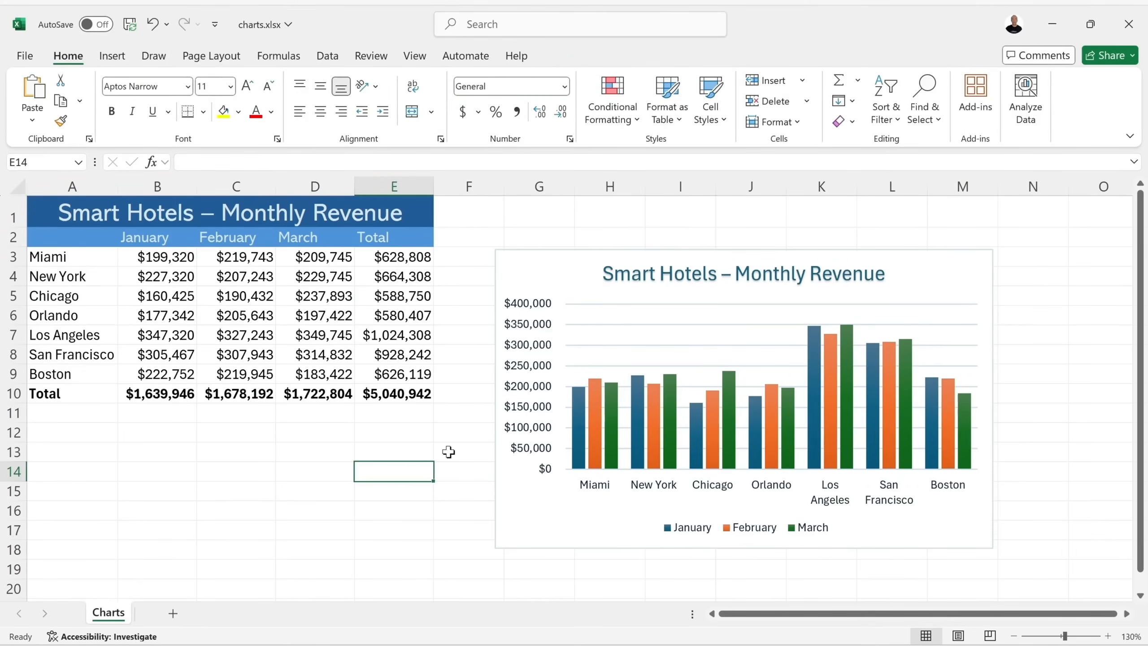
click(549, 263)
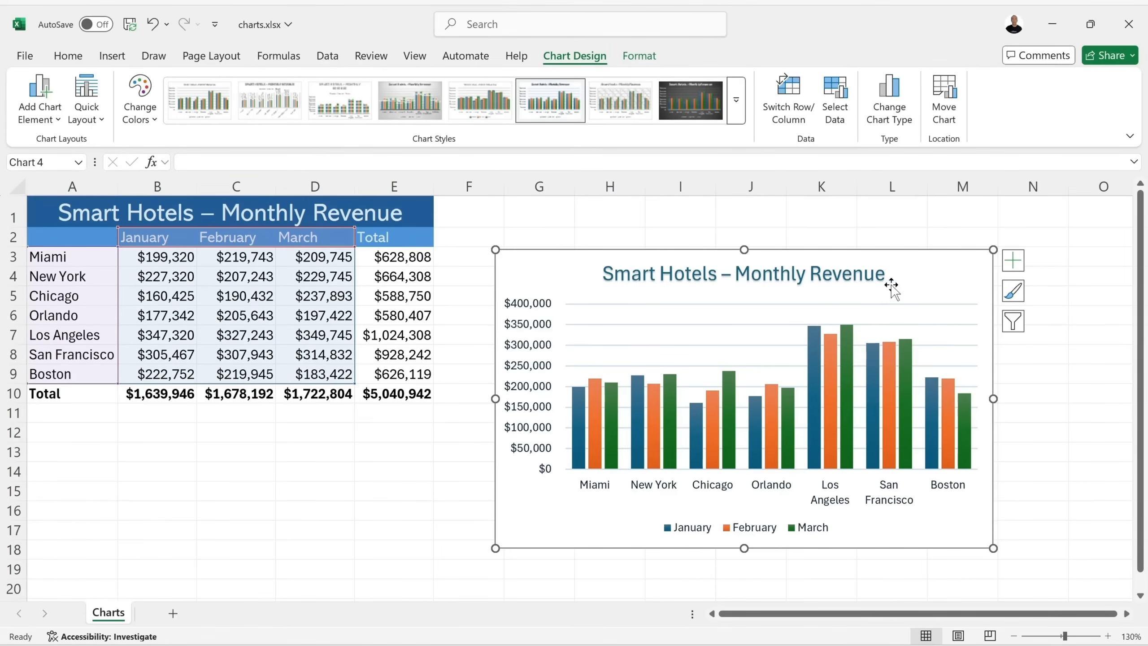
click(1012, 263)
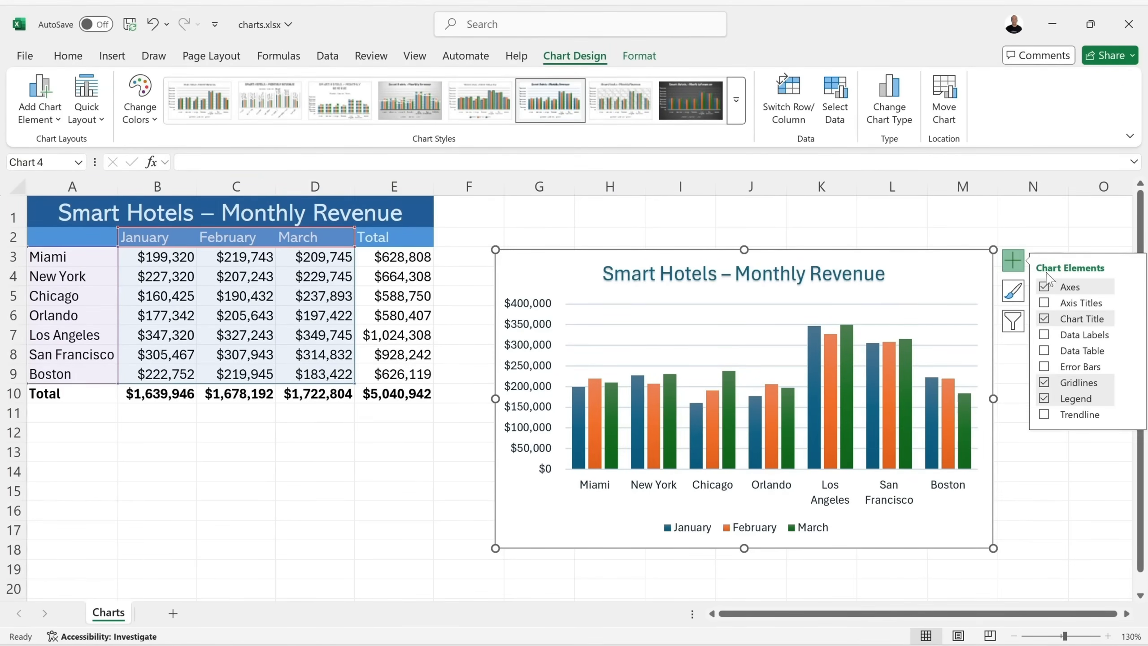
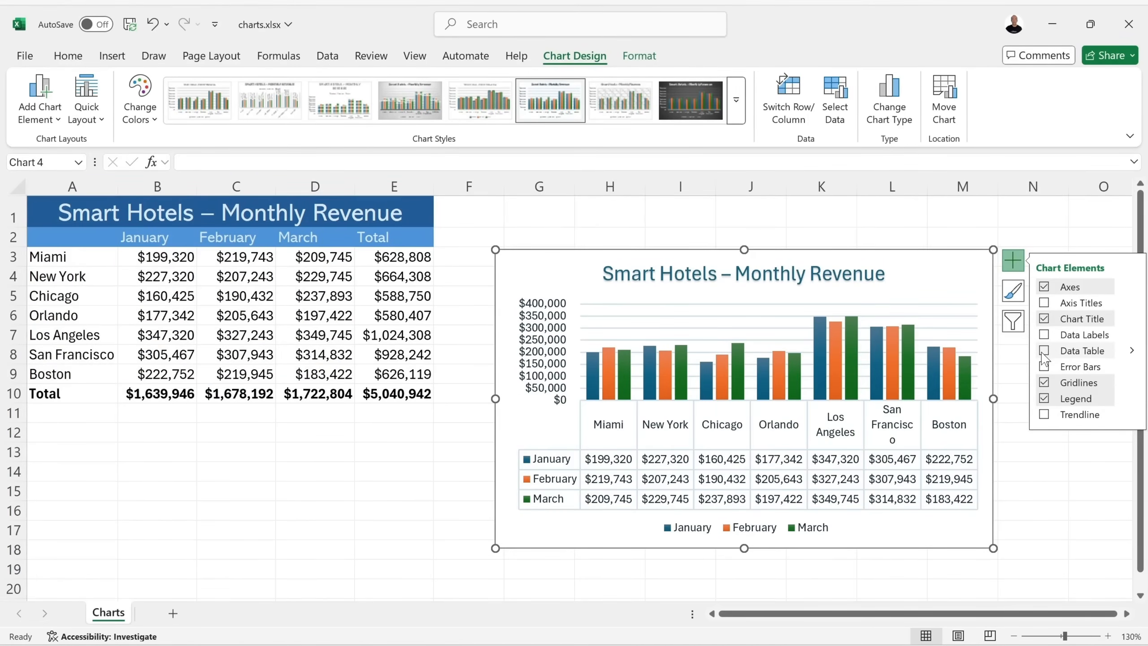
Apply the dark Style 12 to the revenue chart and briefly check its Chart Filters.
click(1013, 291)
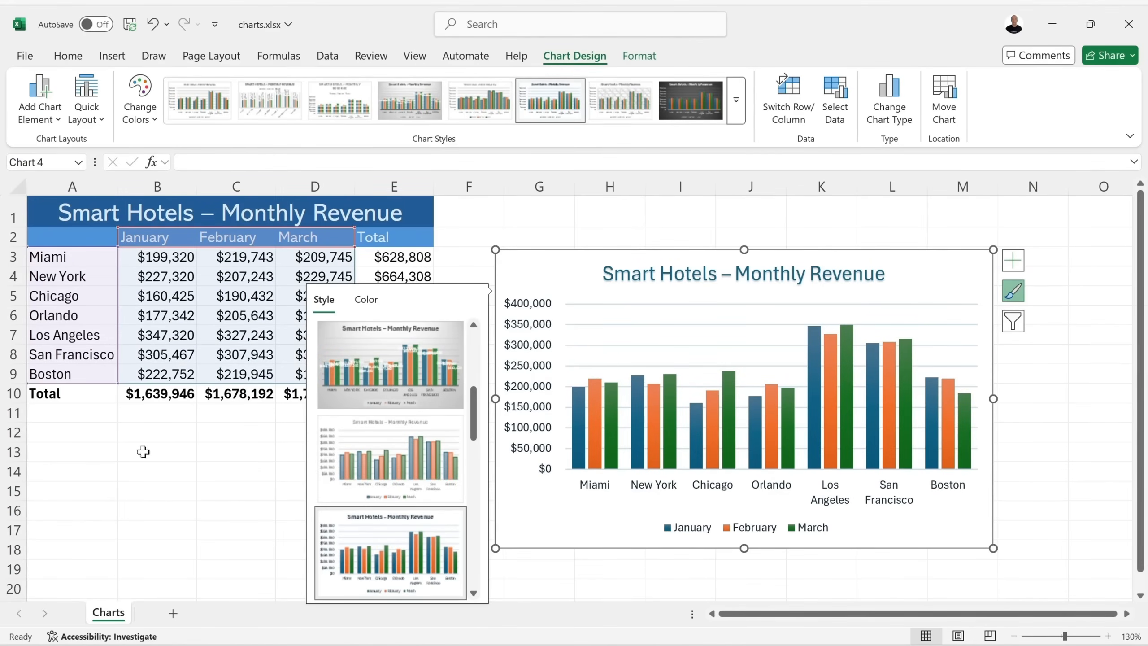
scroll(381, 525, down, 4)
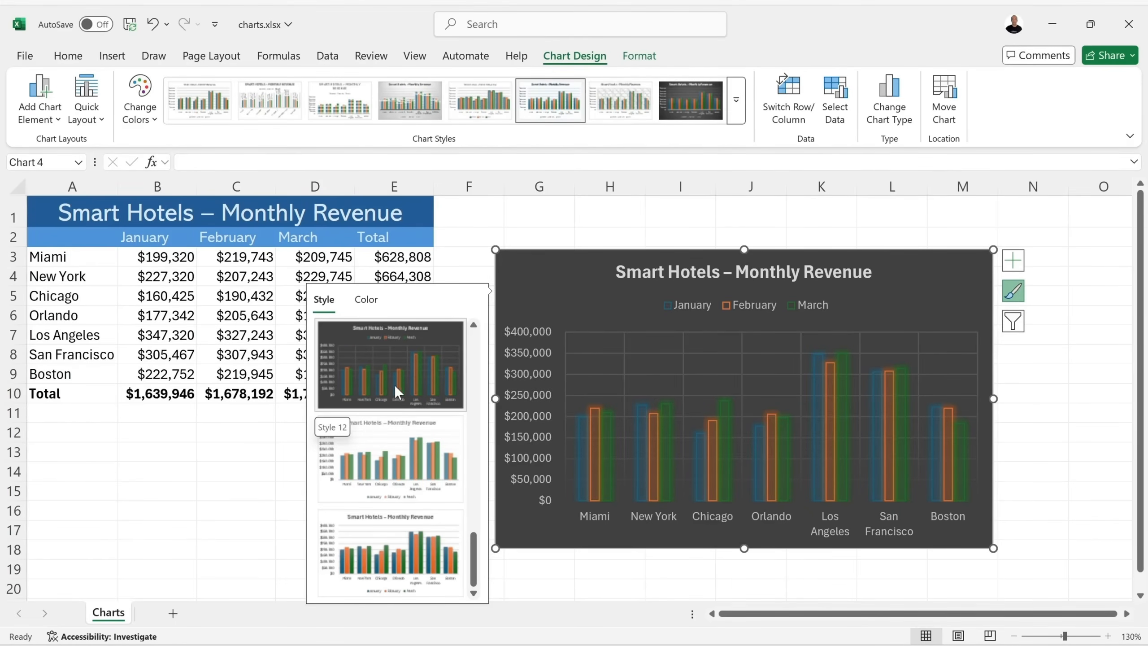
click(391, 385)
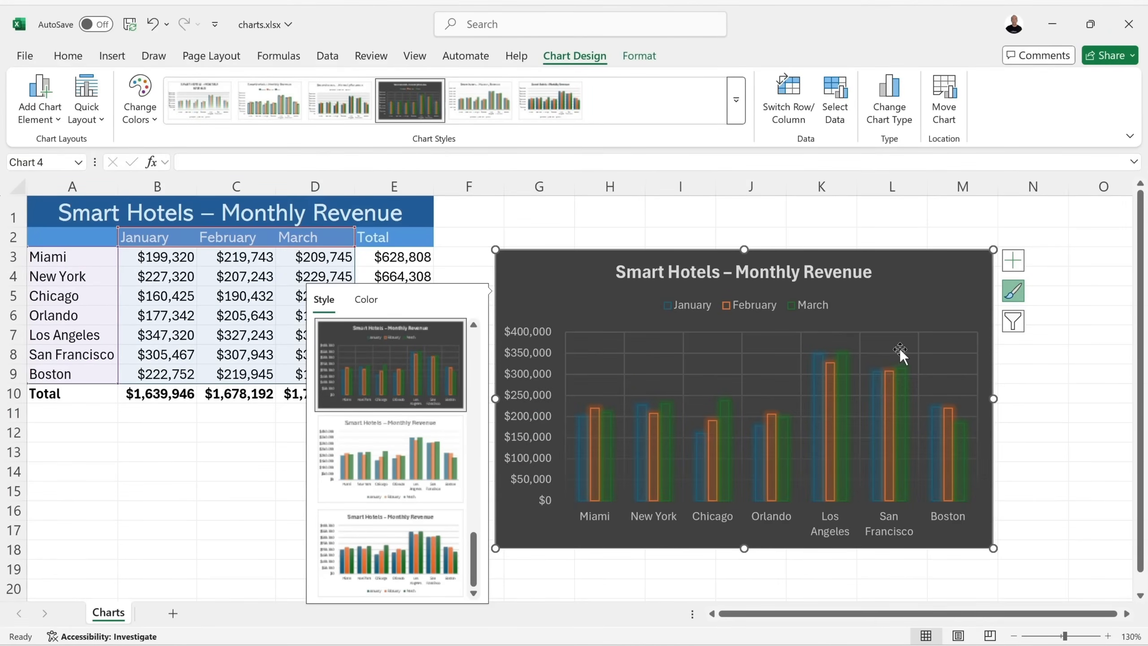
click(1012, 322)
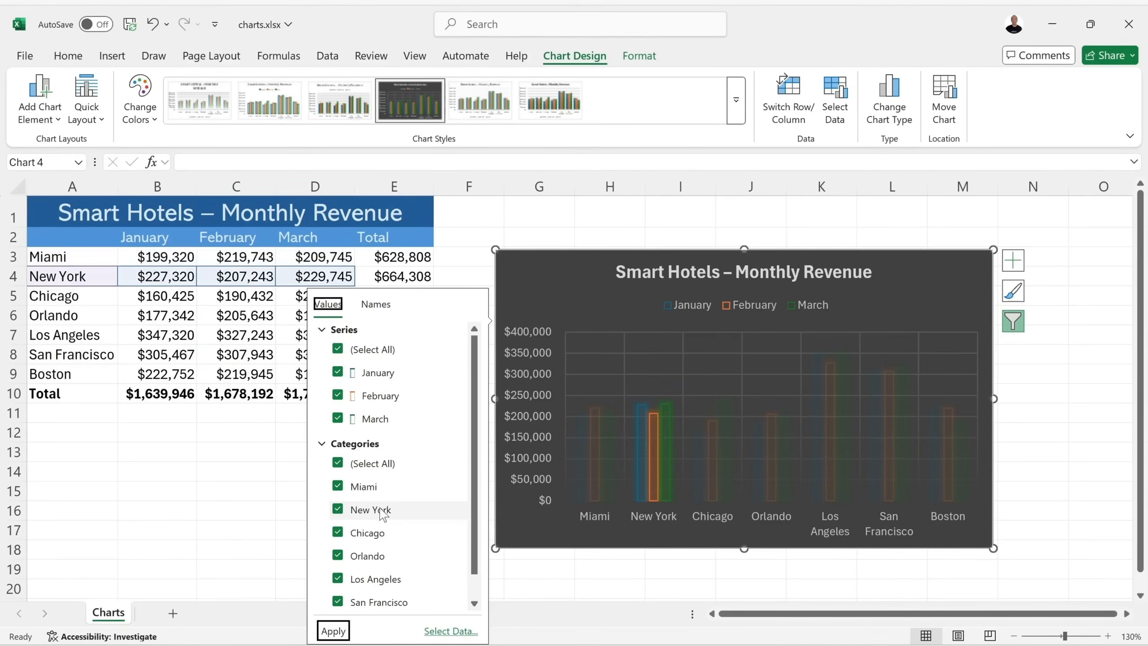
click(1047, 373)
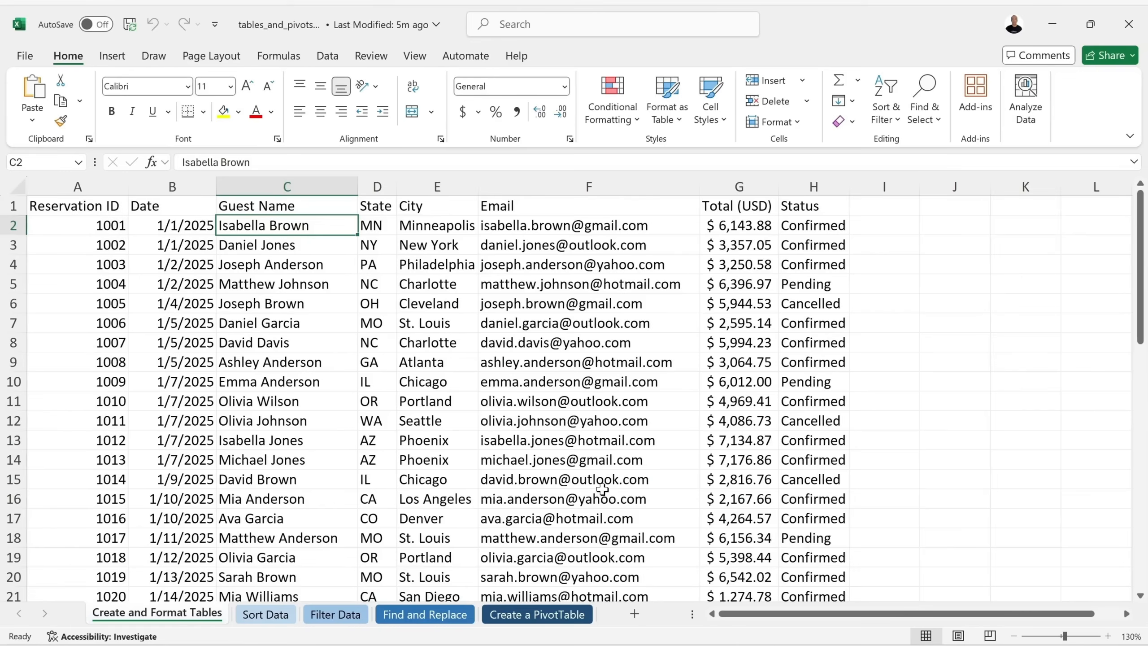
click(407, 343)
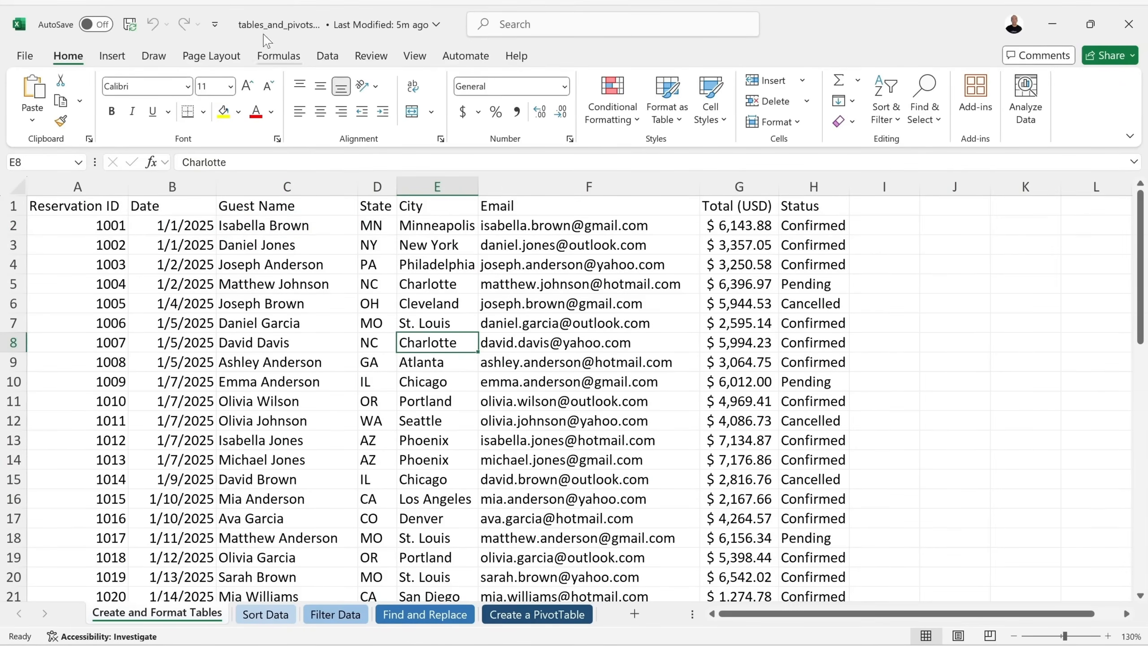
click(279, 27)
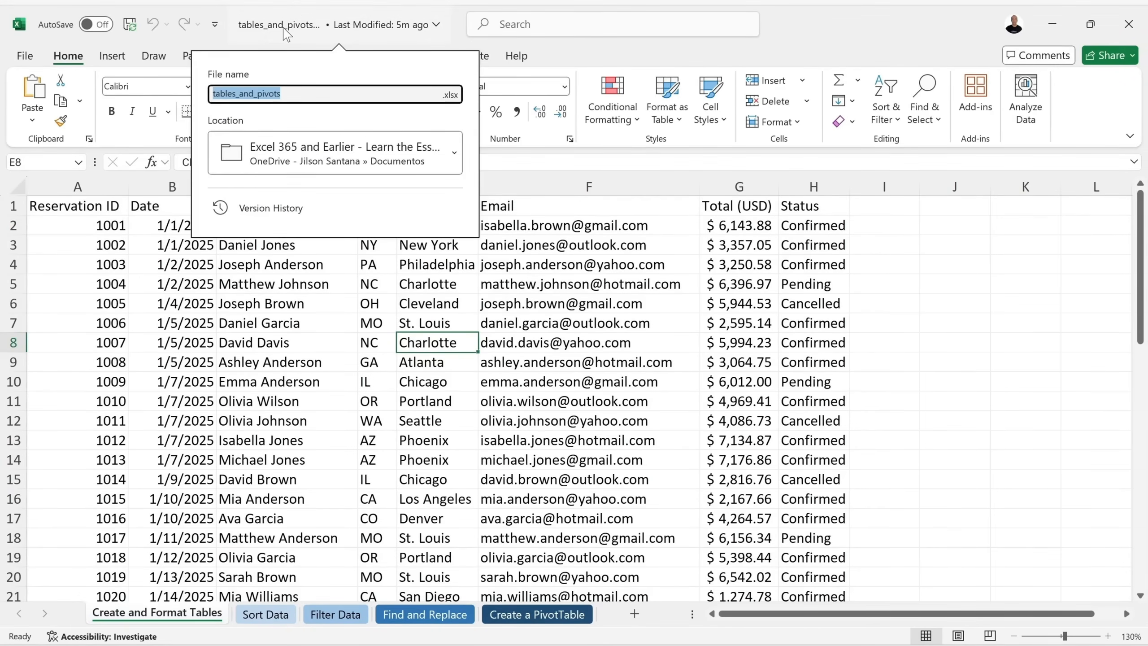
click(306, 93)
click(437, 344)
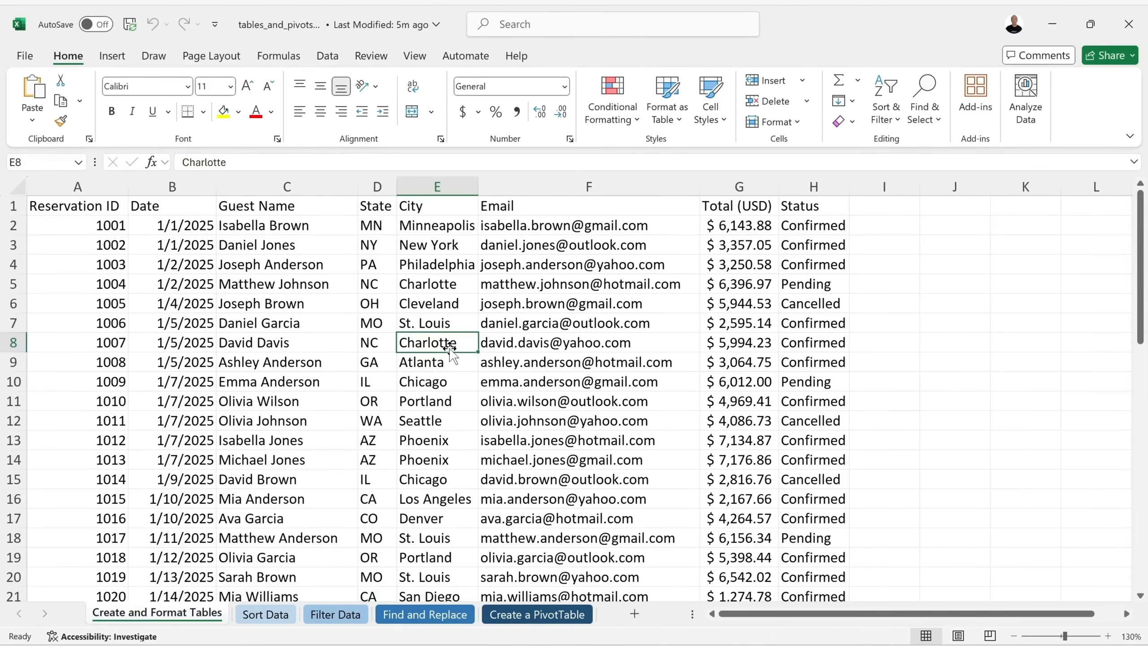
click(551, 183)
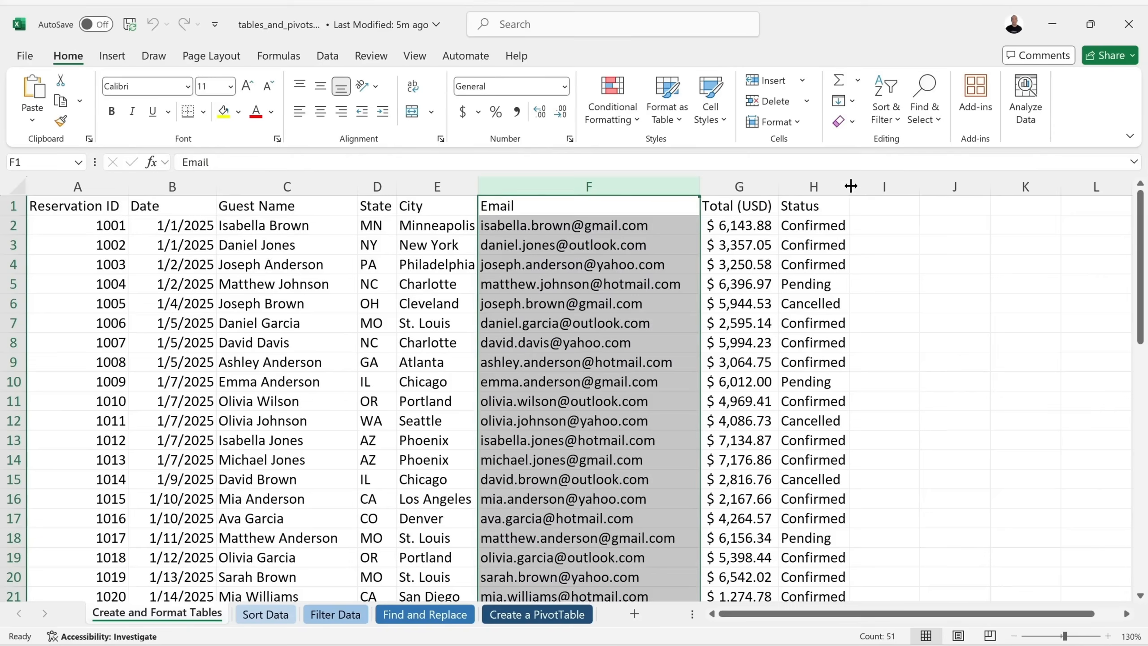
click(822, 185)
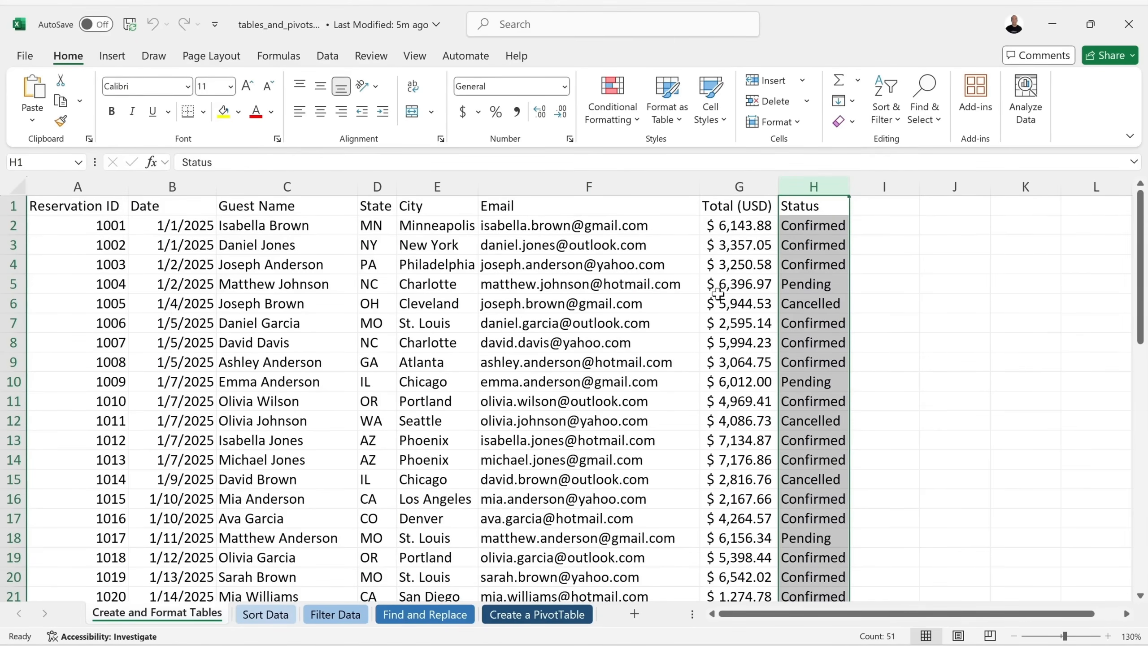
click(427, 323)
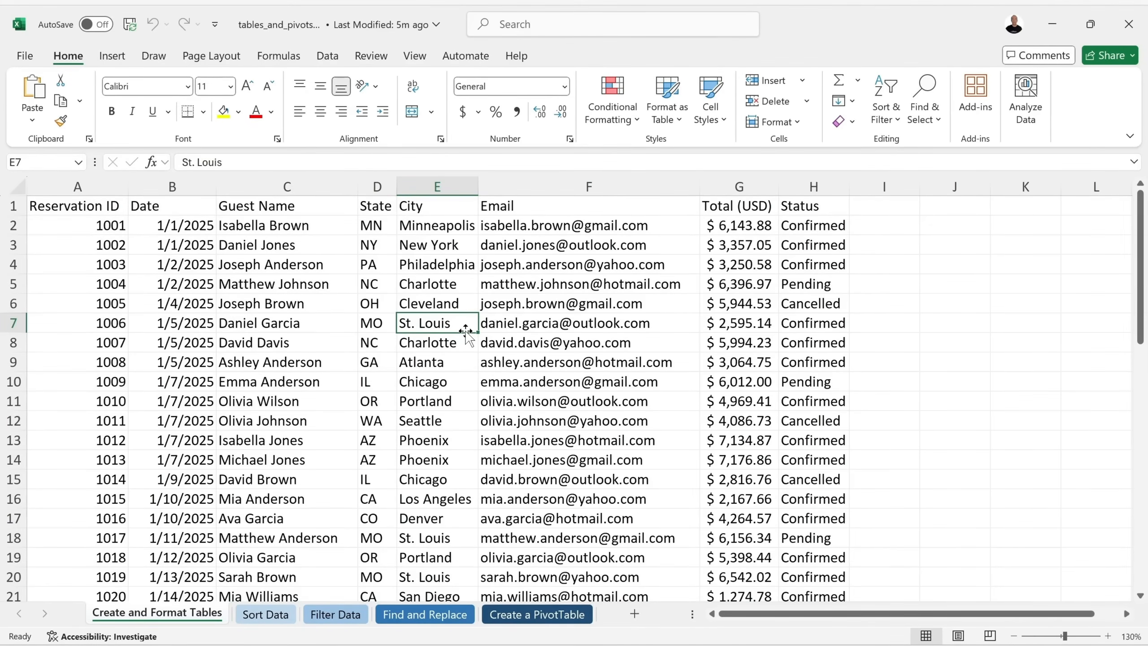
click(10, 323)
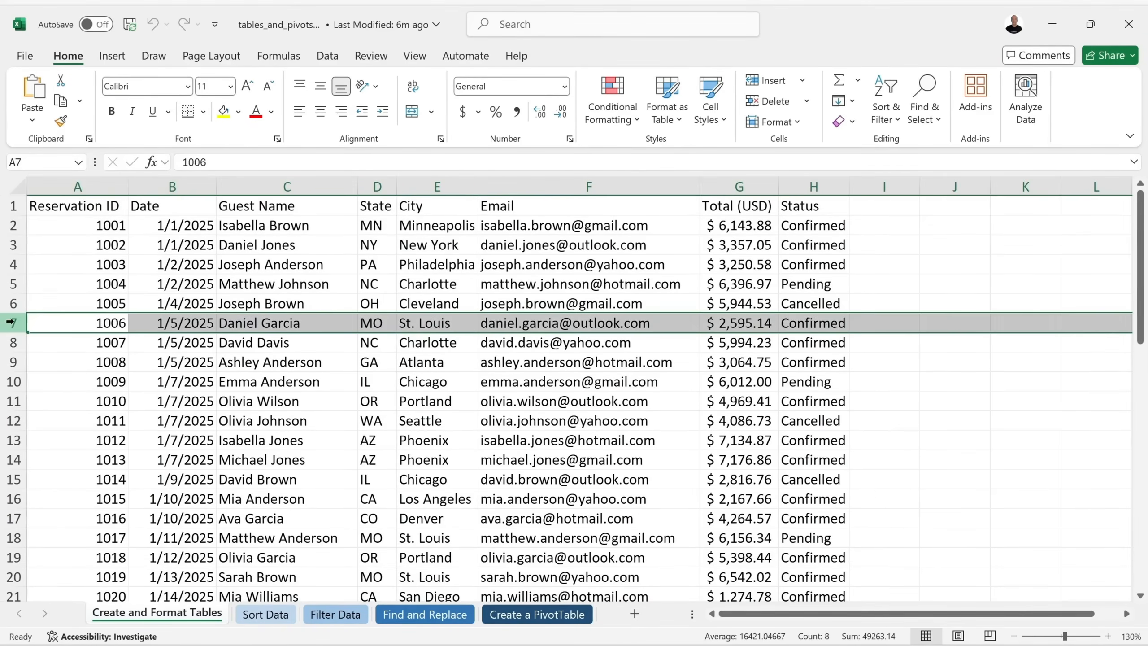
right_click(6, 322)
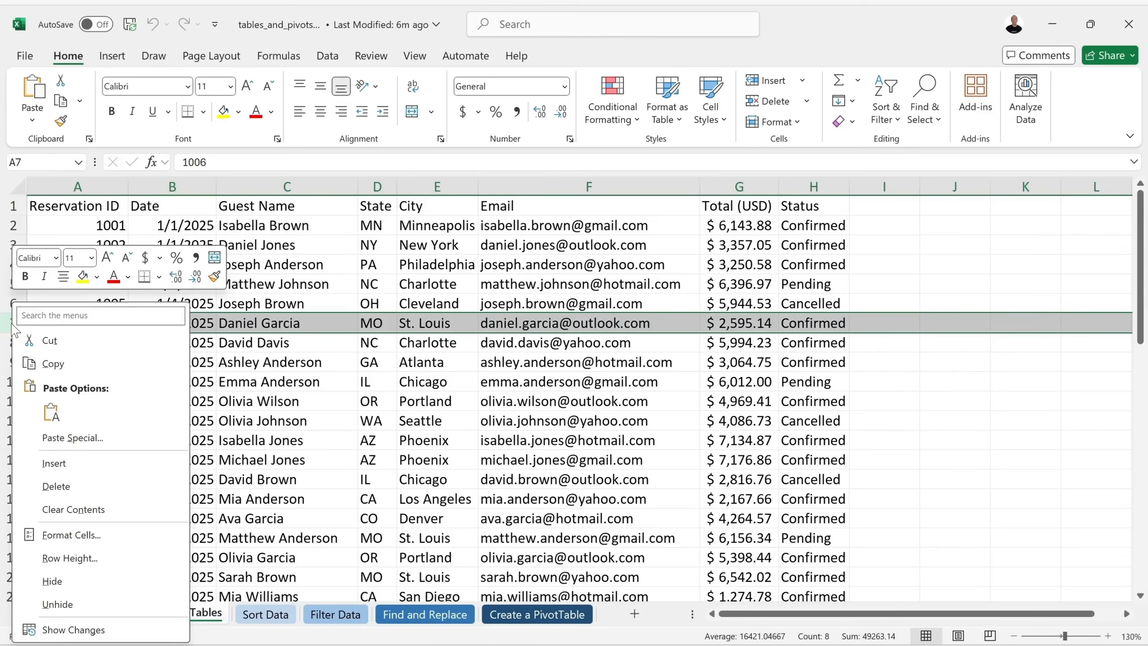
click(116, 515)
click(349, 363)
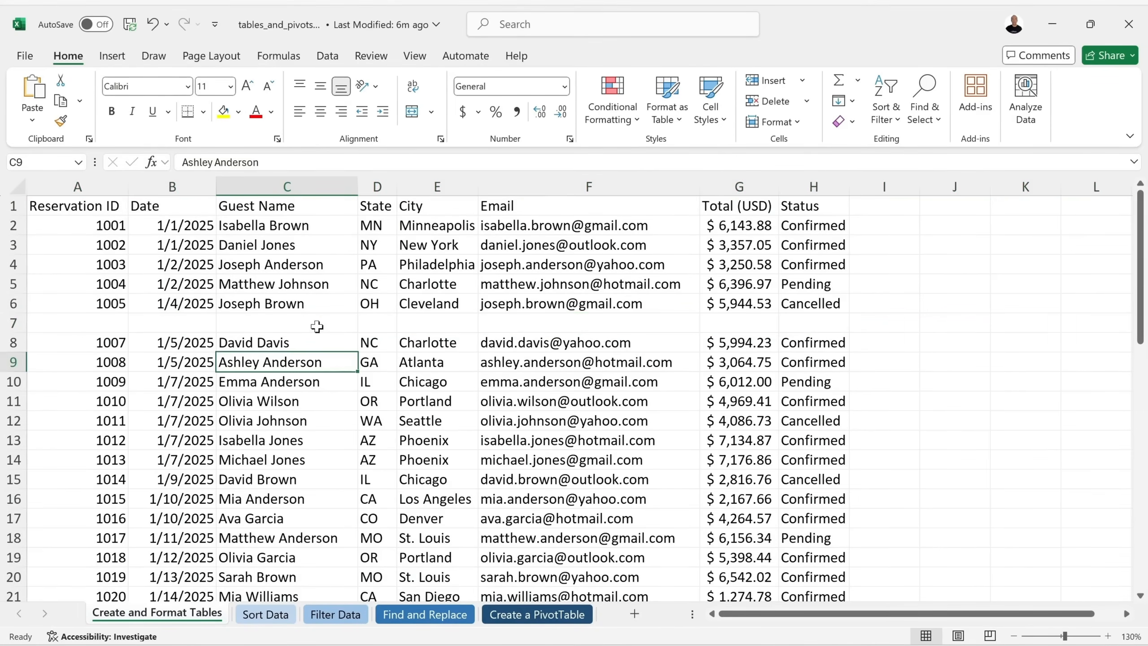
click(13, 323)
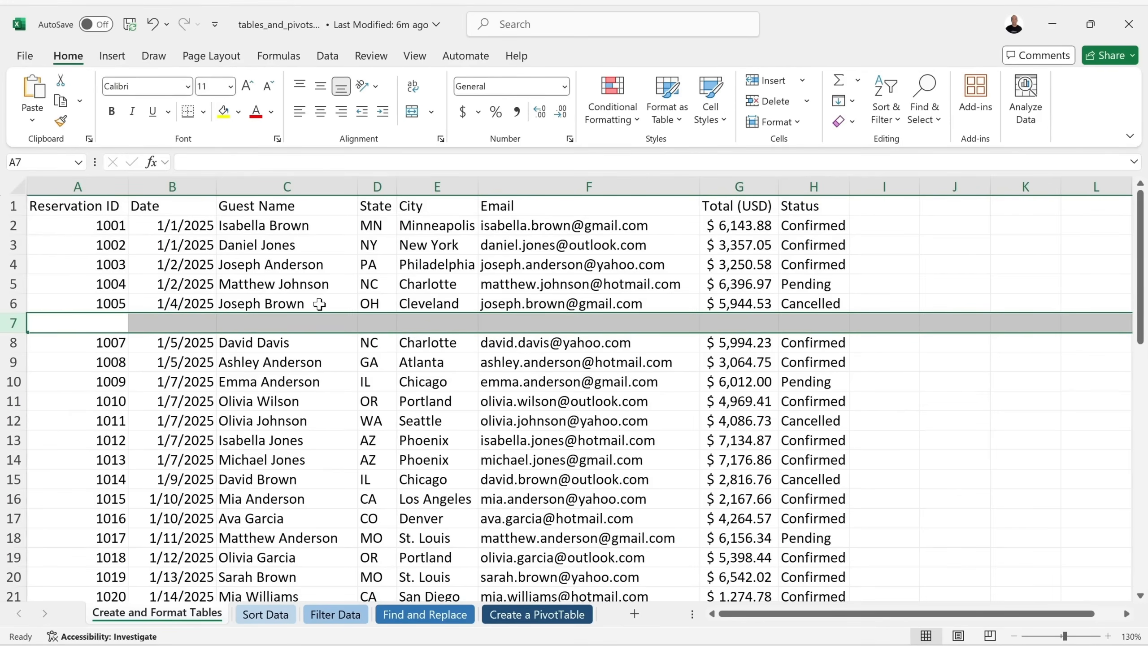
key(ctrl+z)
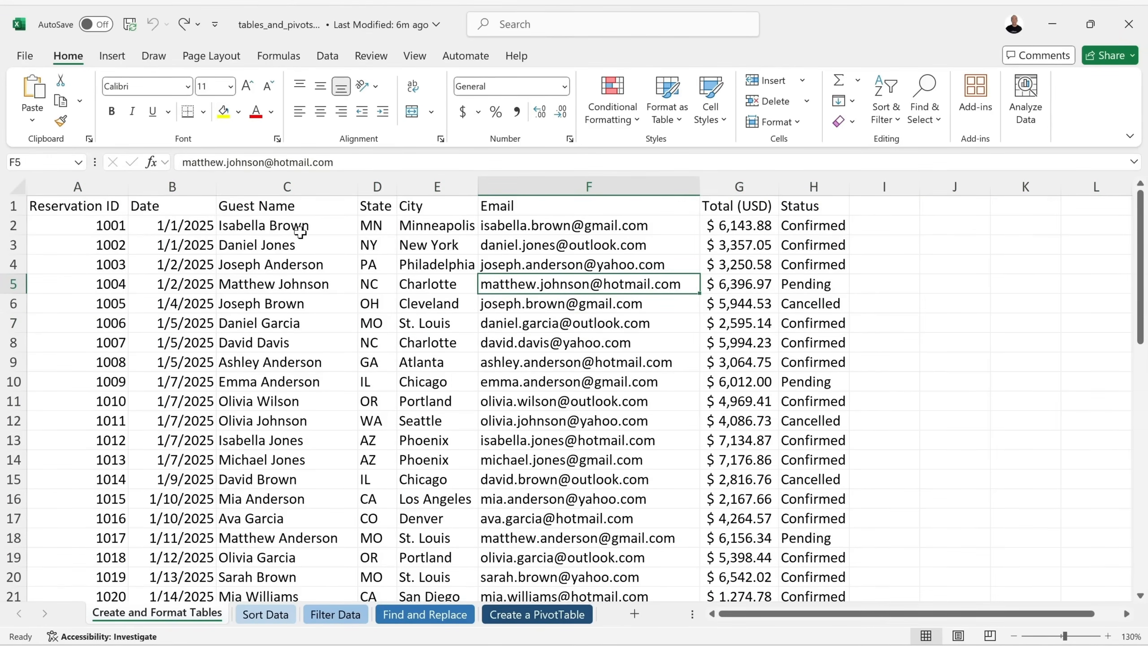
scroll(301, 230, down, 11)
scroll(516, 283, up, 11)
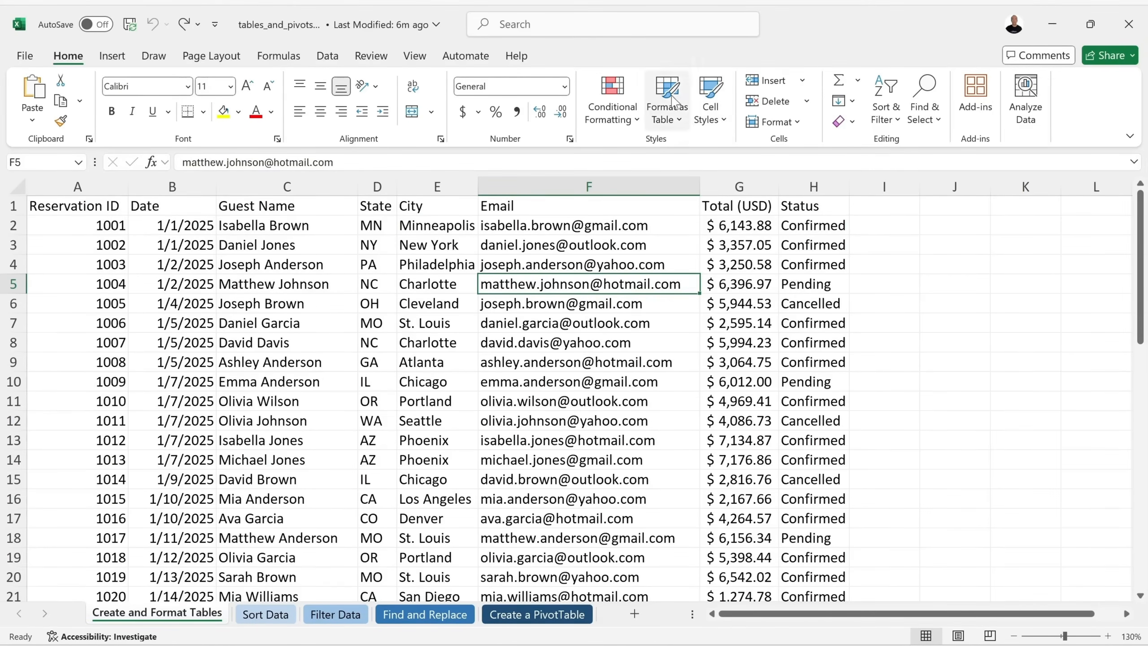
Preview table styles without applying one, then start Insert > Table for $A$1:$H$51.
click(680, 126)
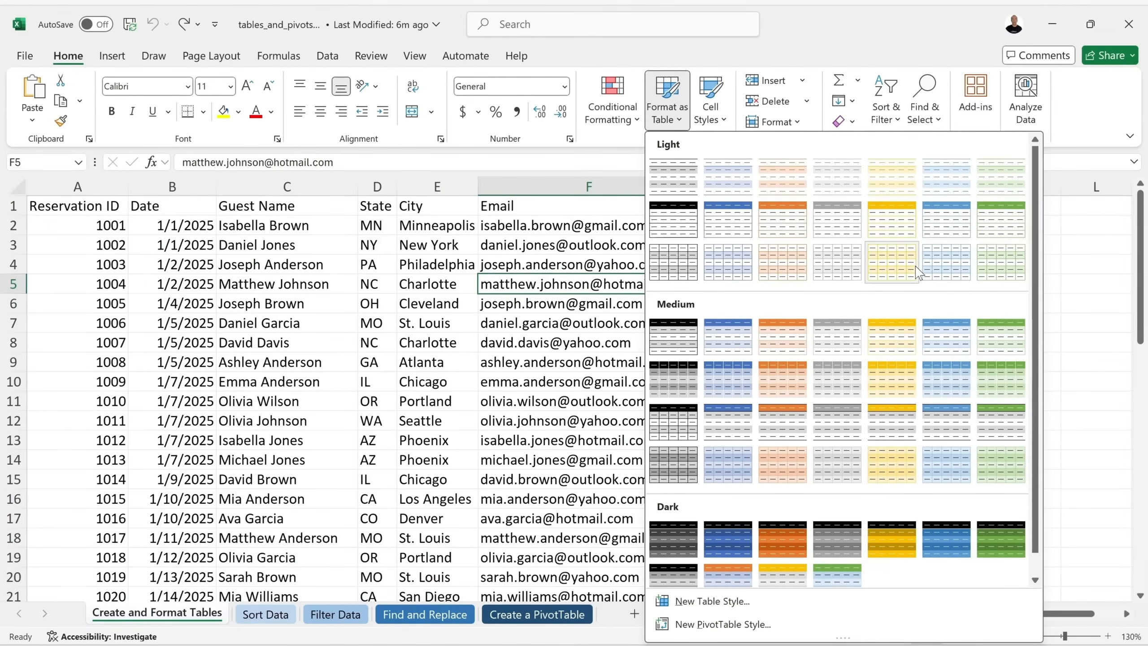
click(536, 288)
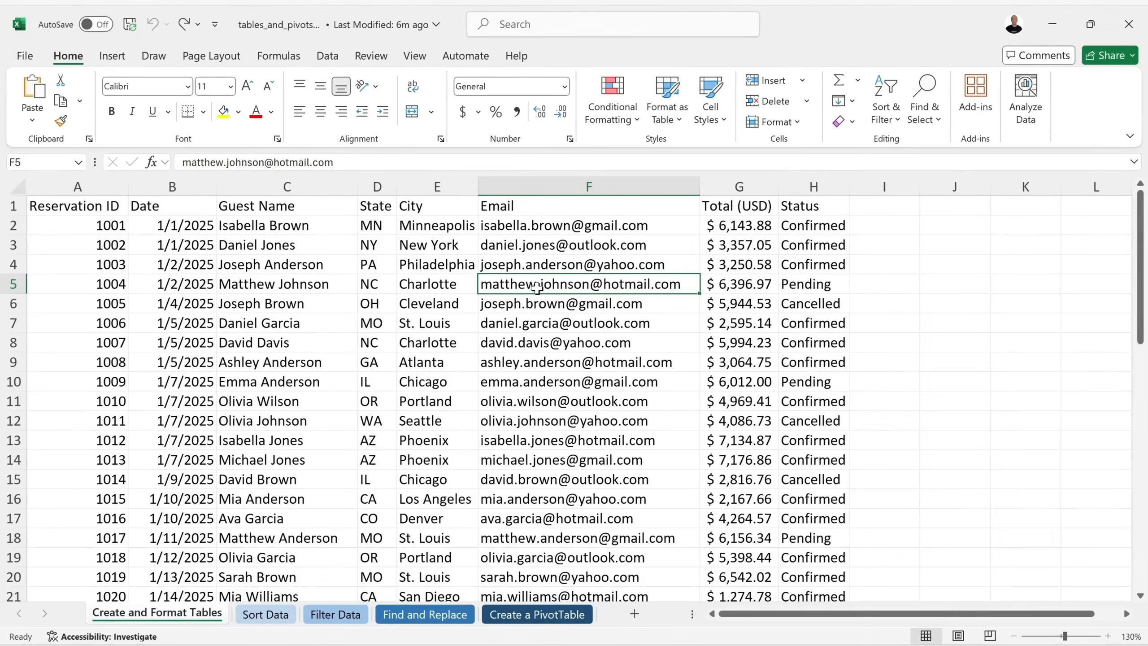
click(118, 58)
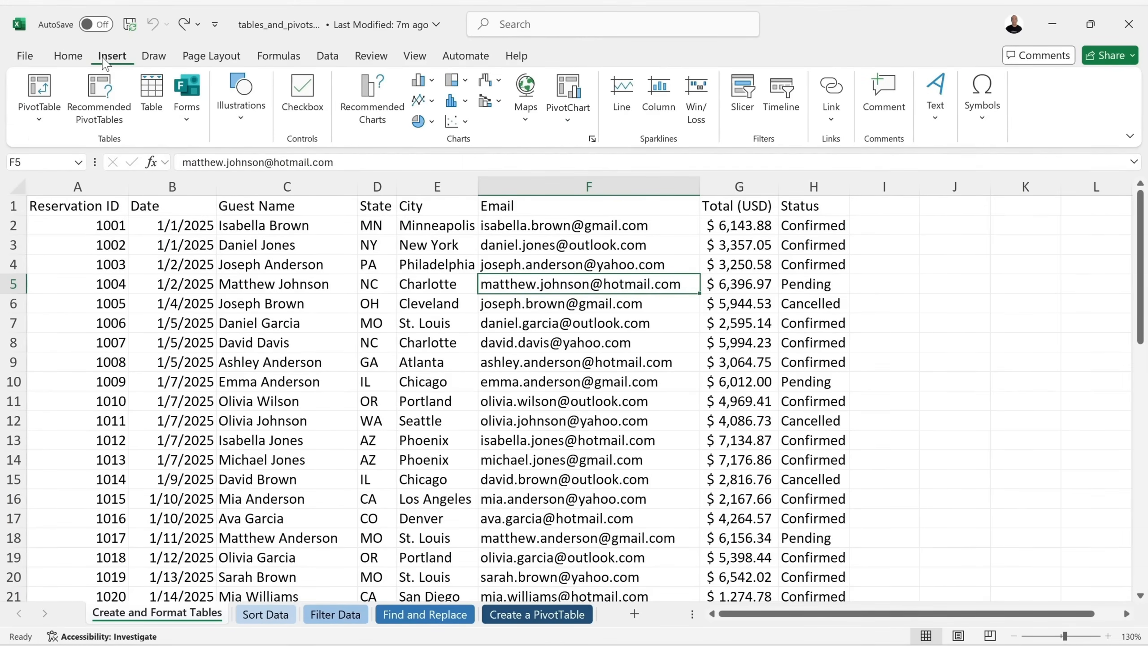
click(152, 93)
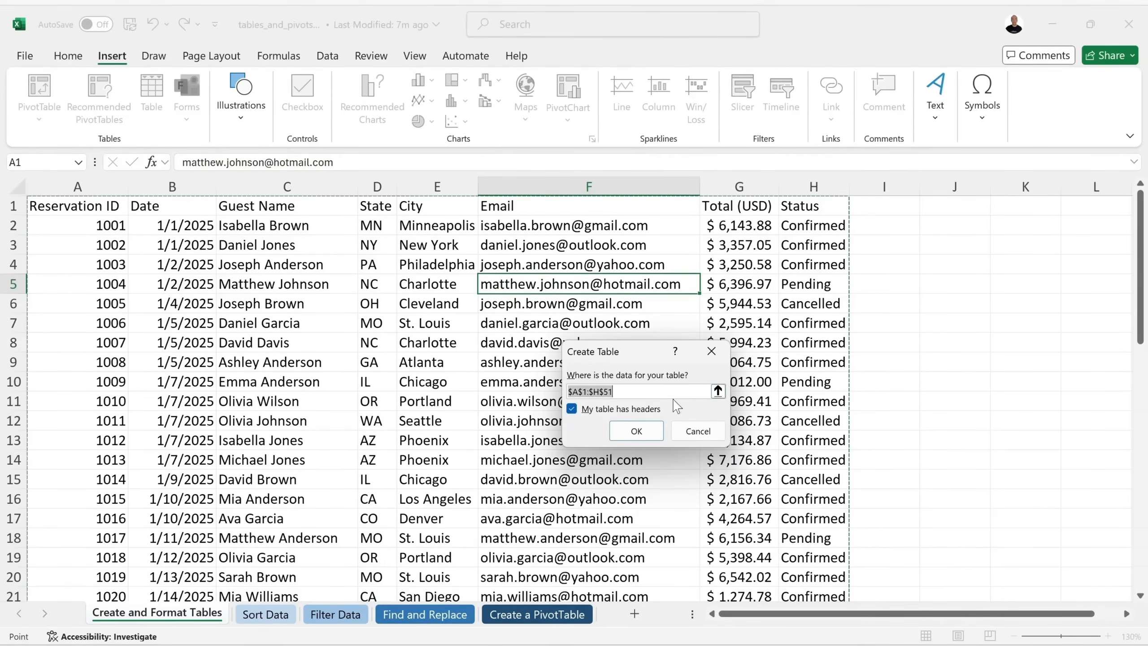
Convert $A$1:$H$51 to a table with headers, styled Green, Table Style Light 14.
click(637, 431)
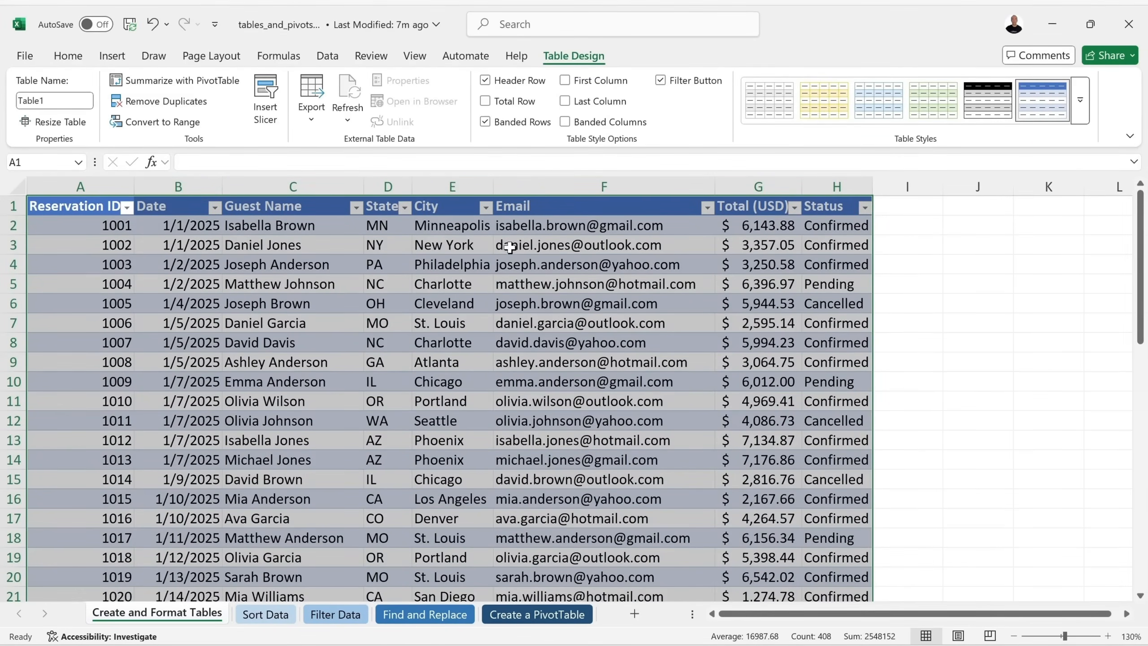
click(662, 305)
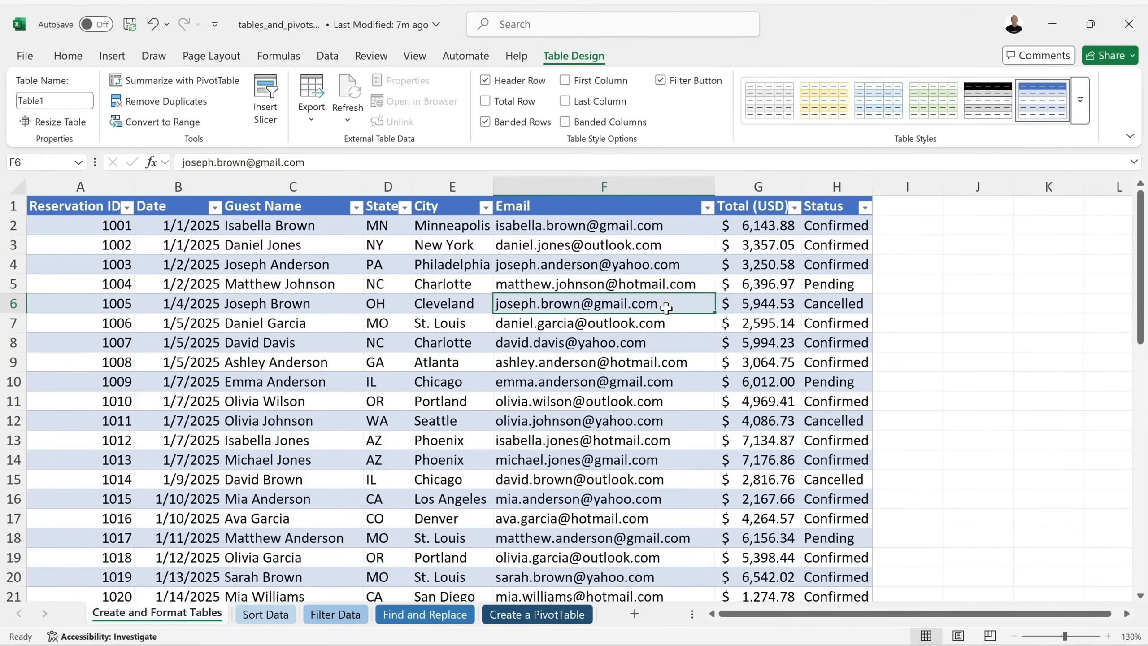
click(1079, 115)
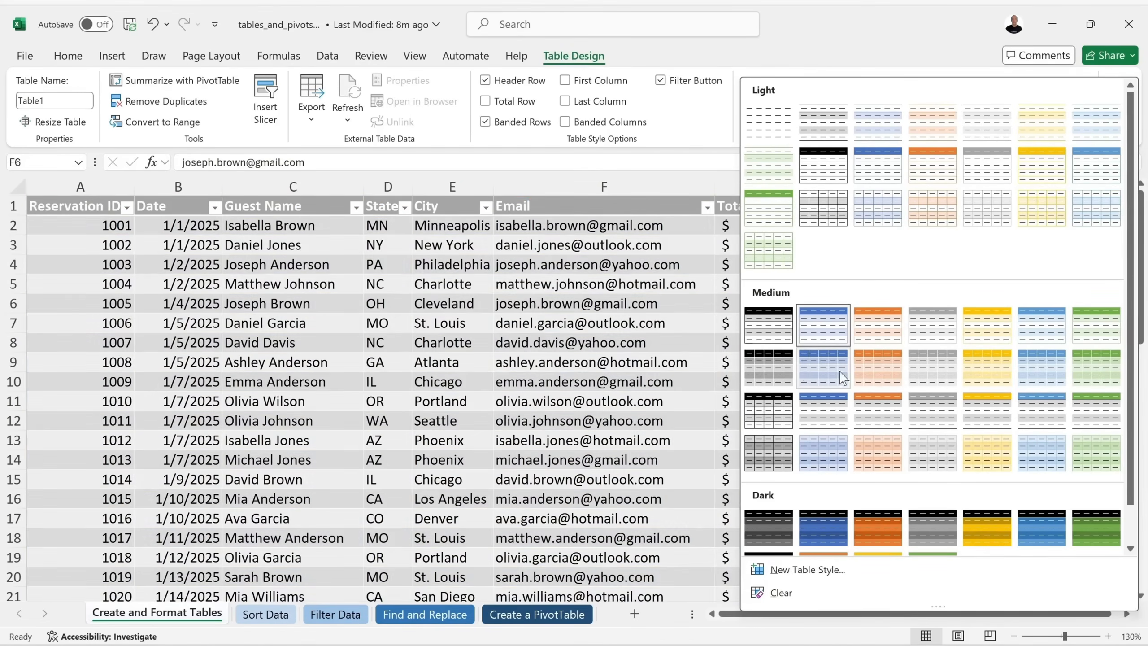
scroll(1041, 423, down, 1)
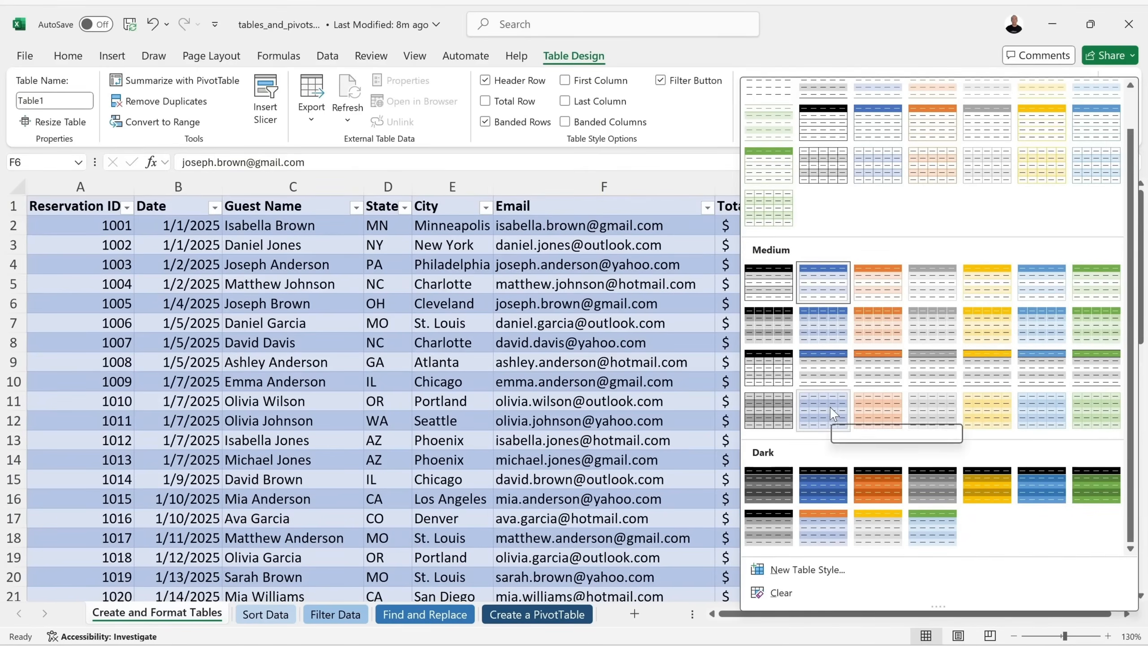
scroll(826, 410, up, 1)
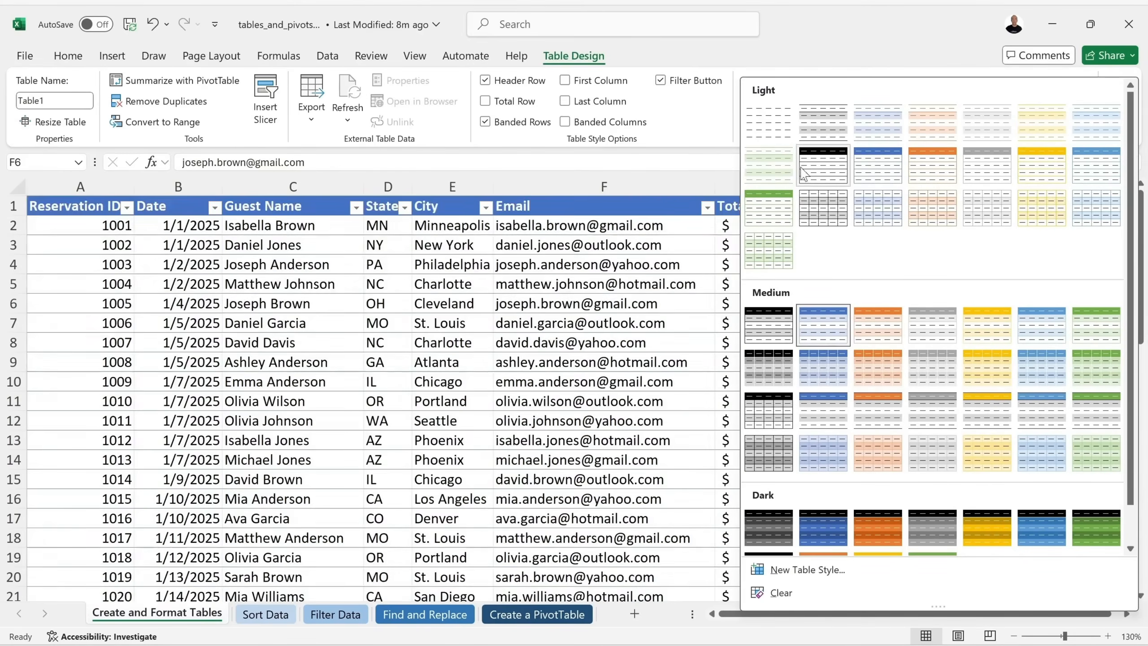
click(778, 213)
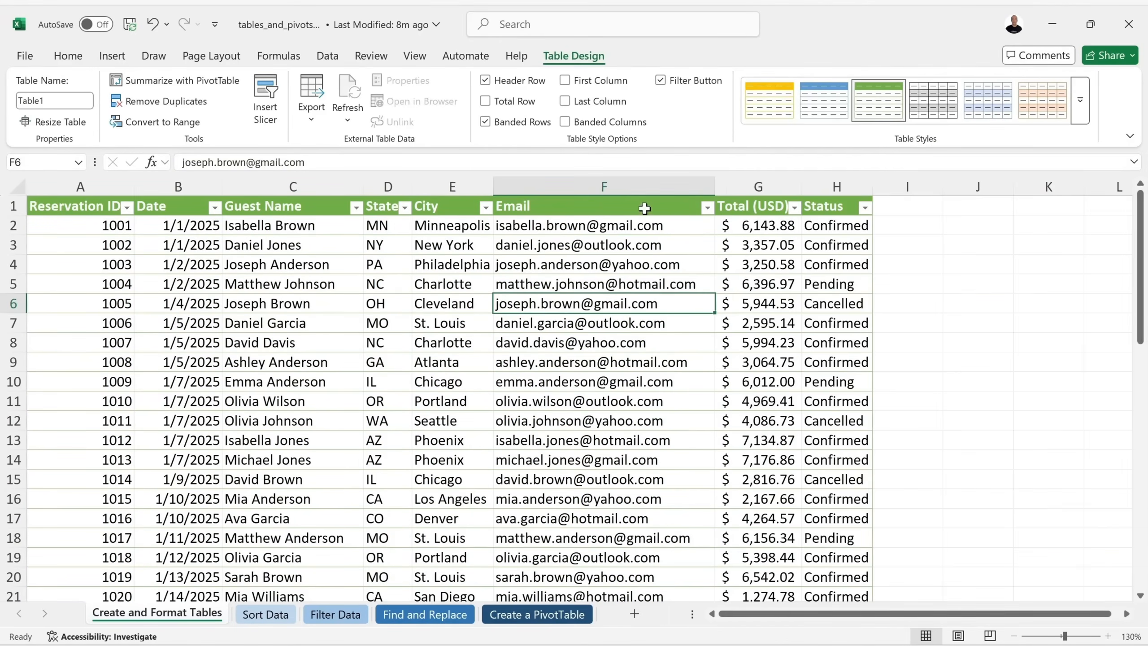
click(707, 209)
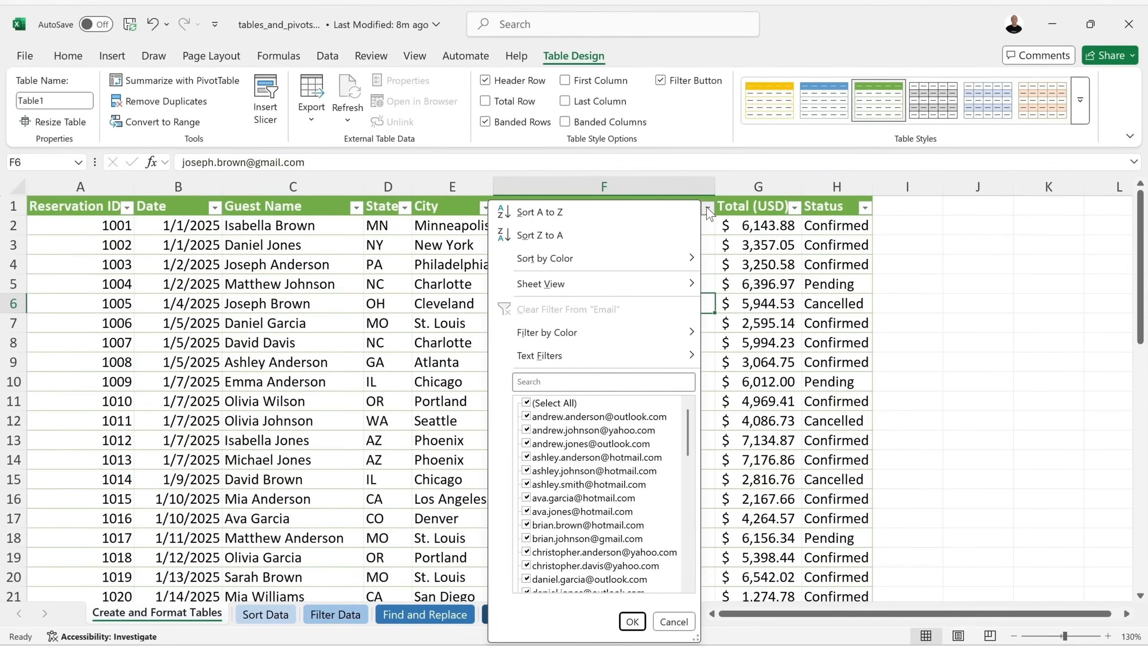
click(673, 622)
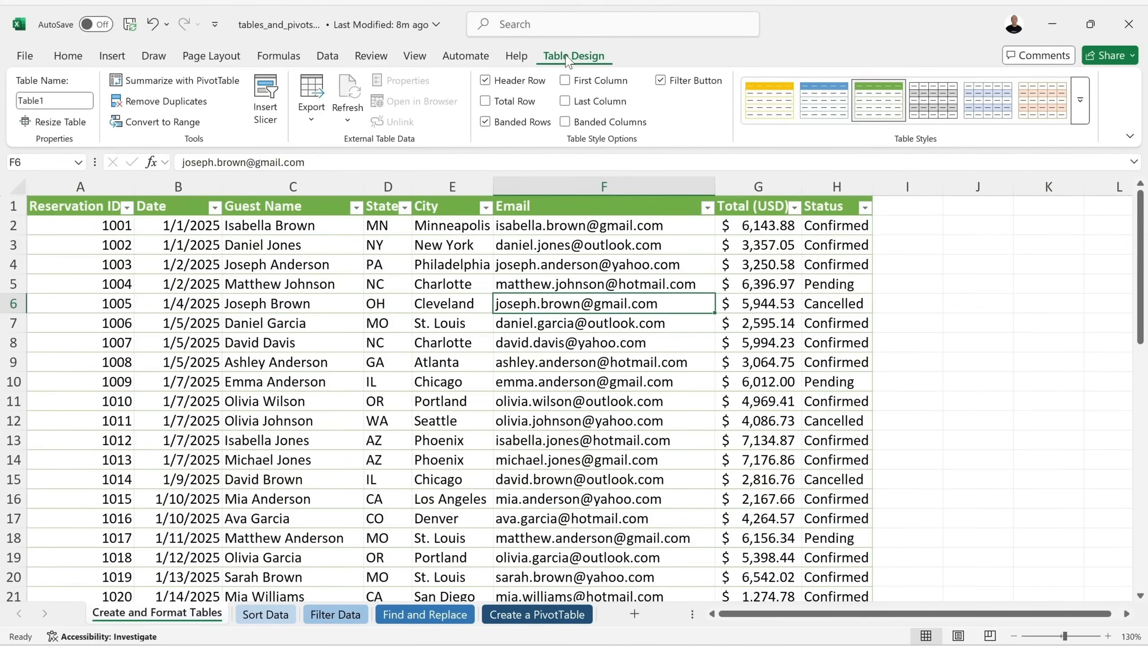
click(77, 57)
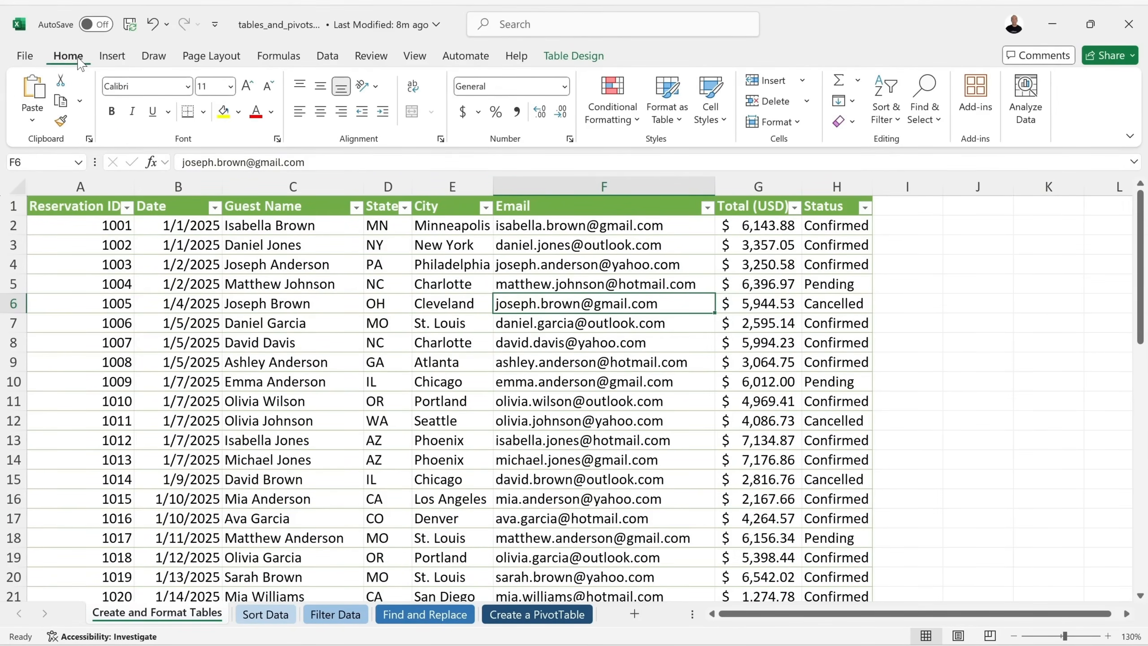
click(579, 58)
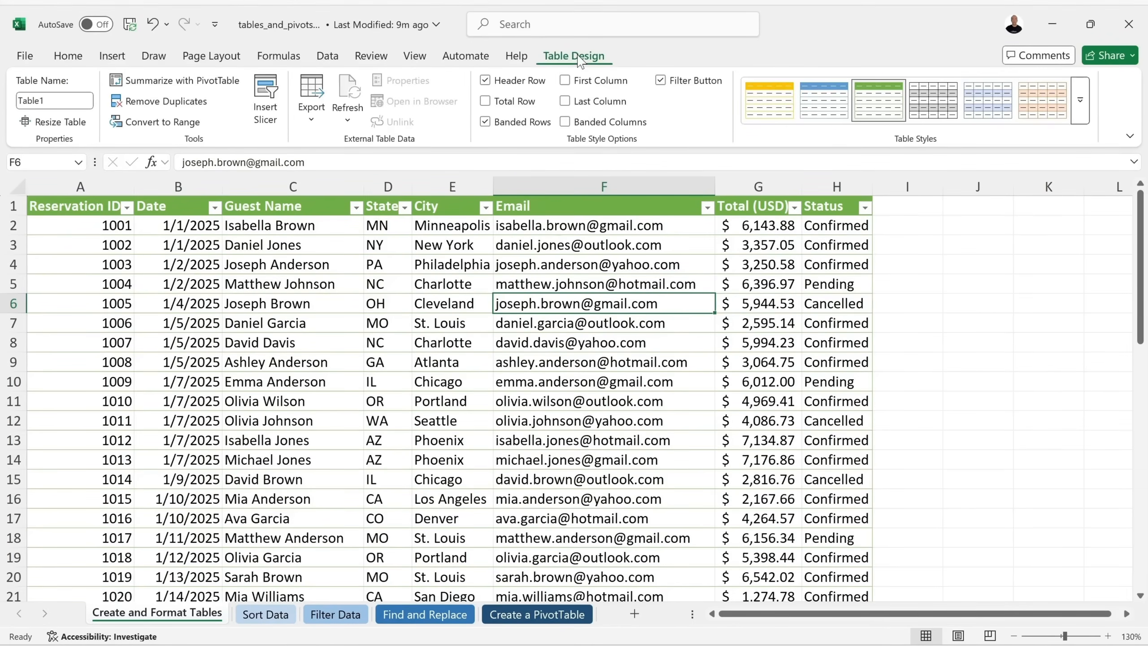
click(959, 327)
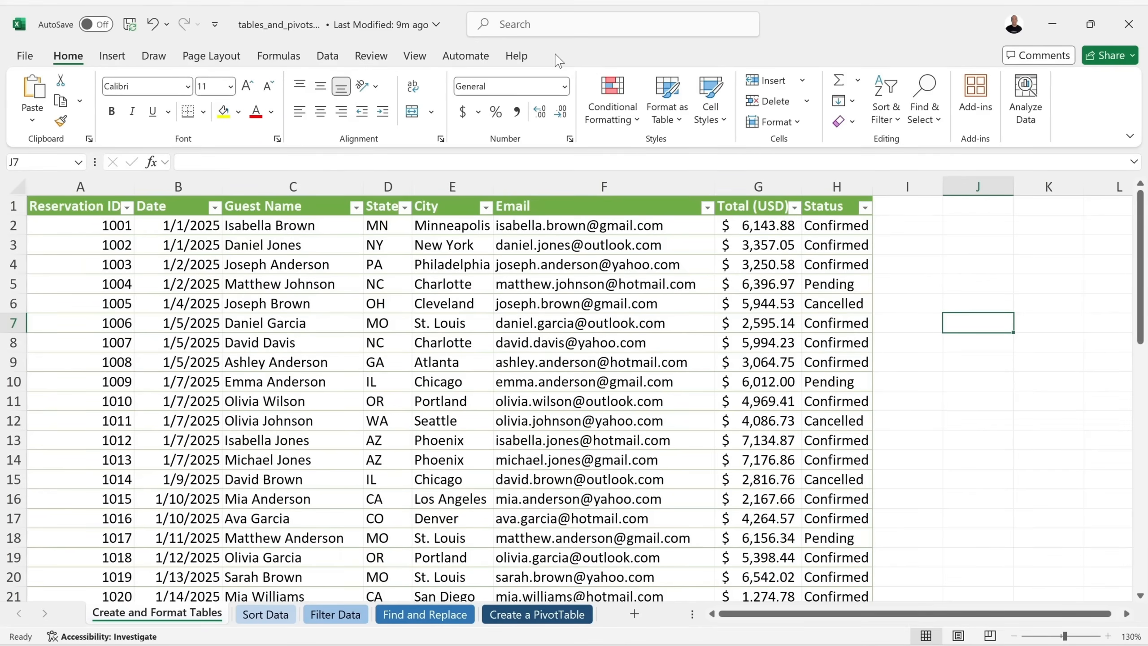
click(655, 323)
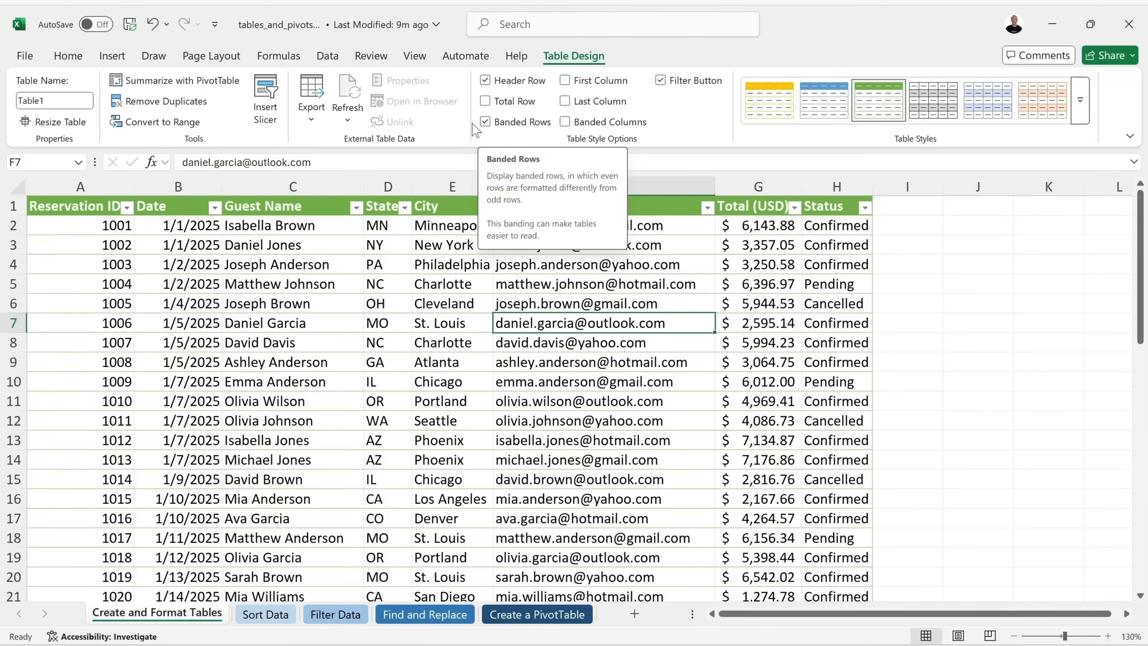
click(566, 122)
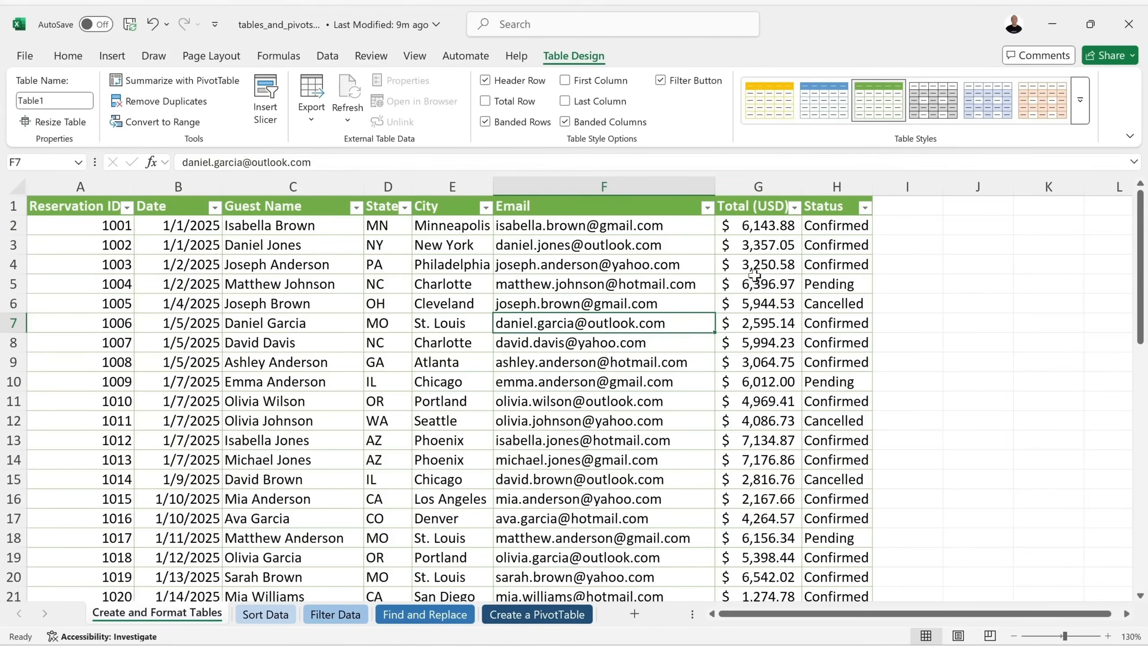
click(565, 122)
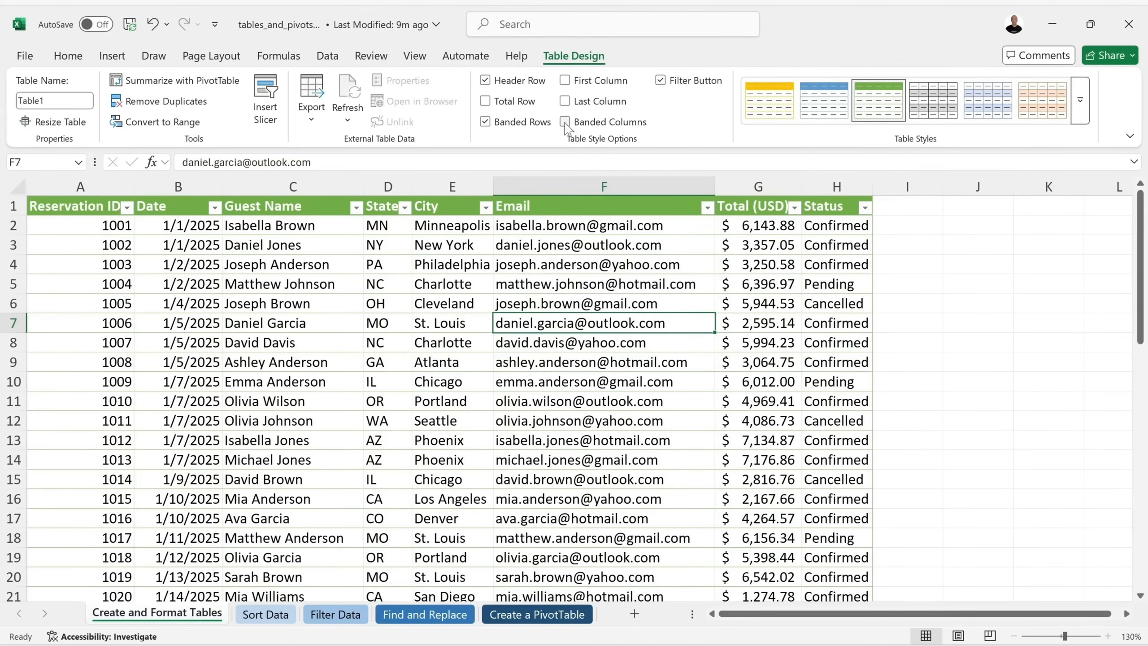
click(1080, 117)
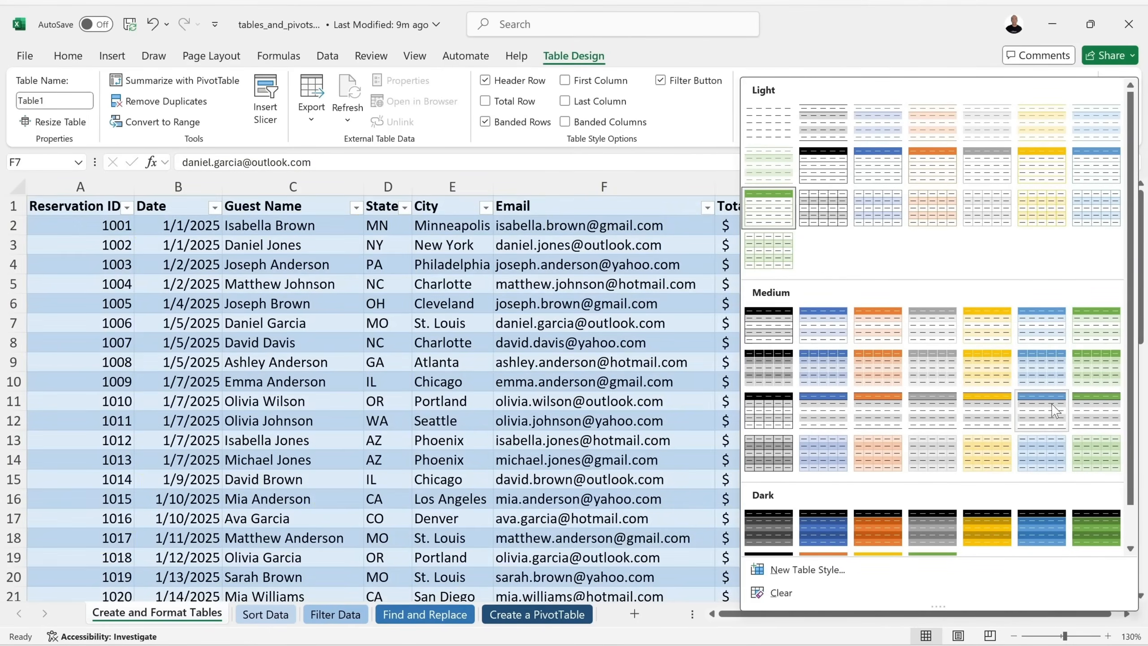
click(1043, 412)
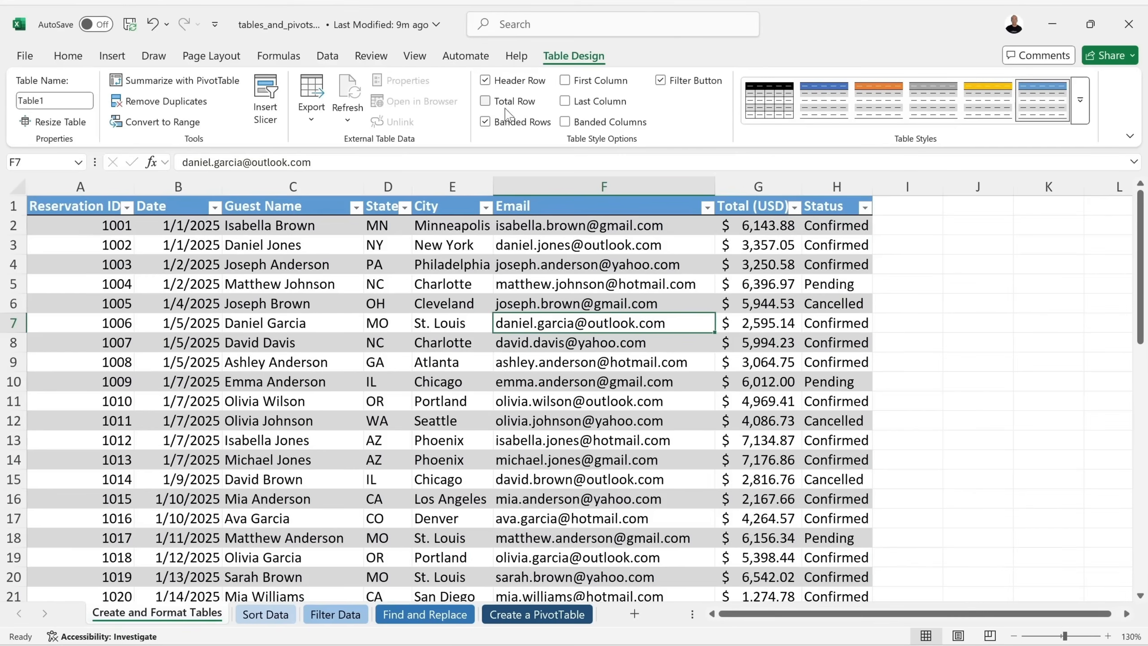
click(485, 123)
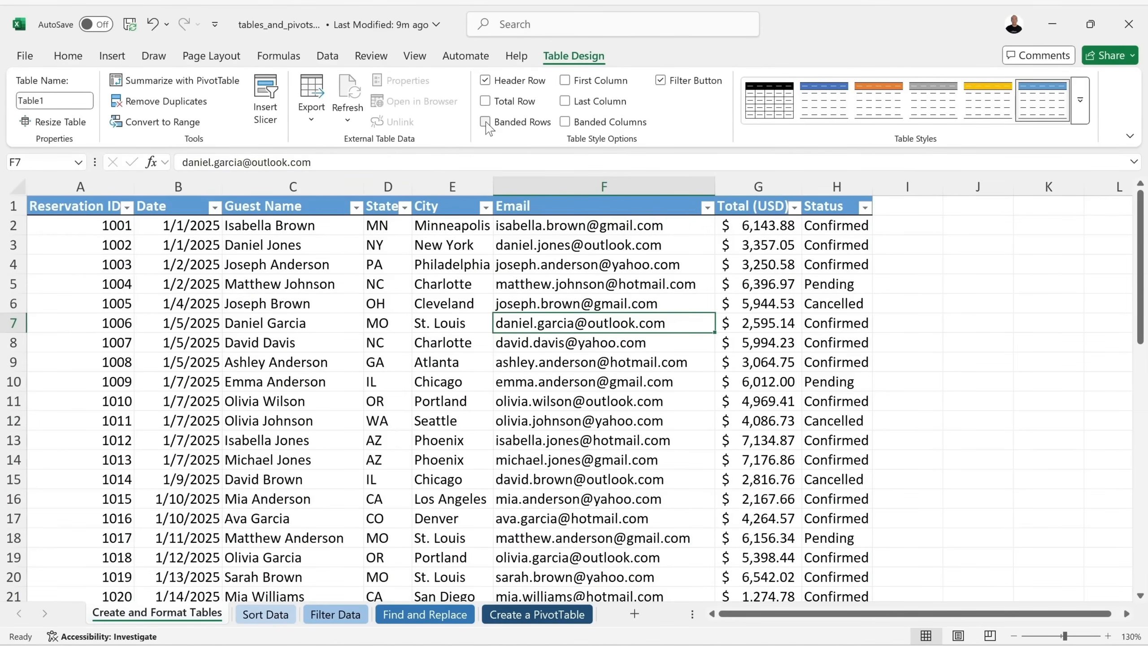
click(485, 122)
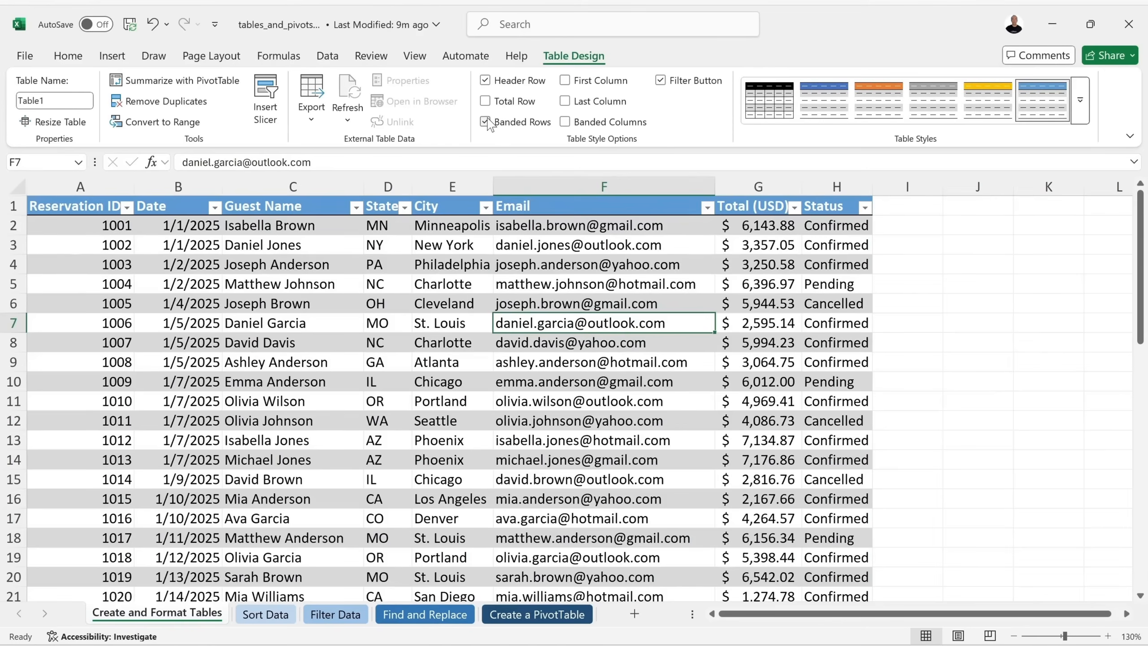
click(515, 124)
click(571, 128)
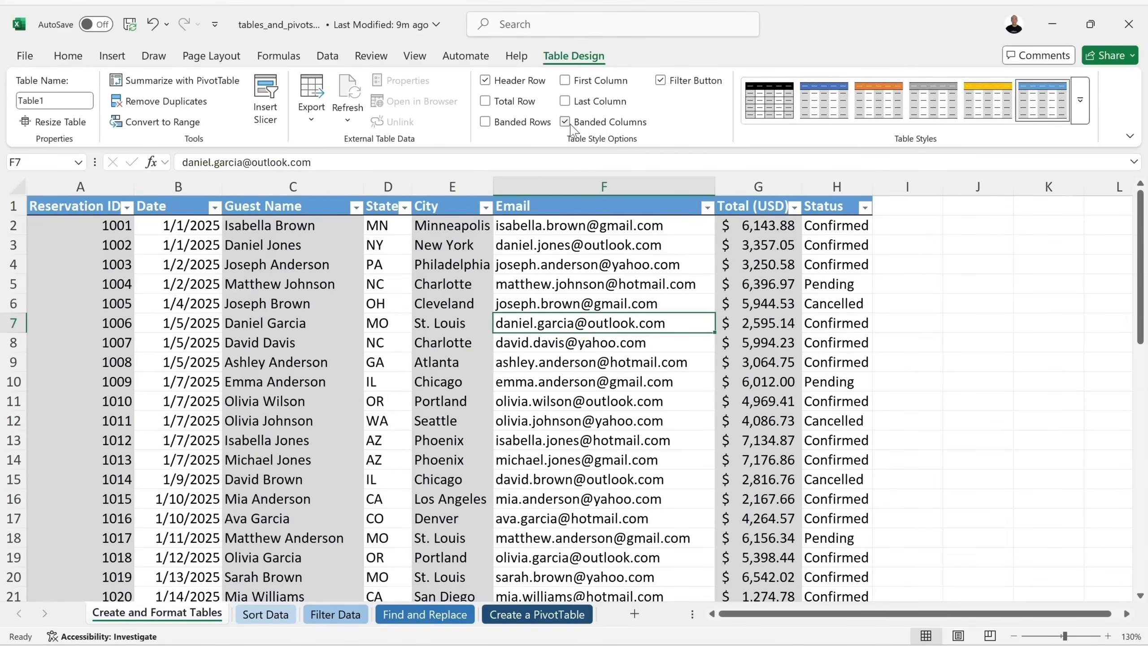
click(567, 126)
click(501, 124)
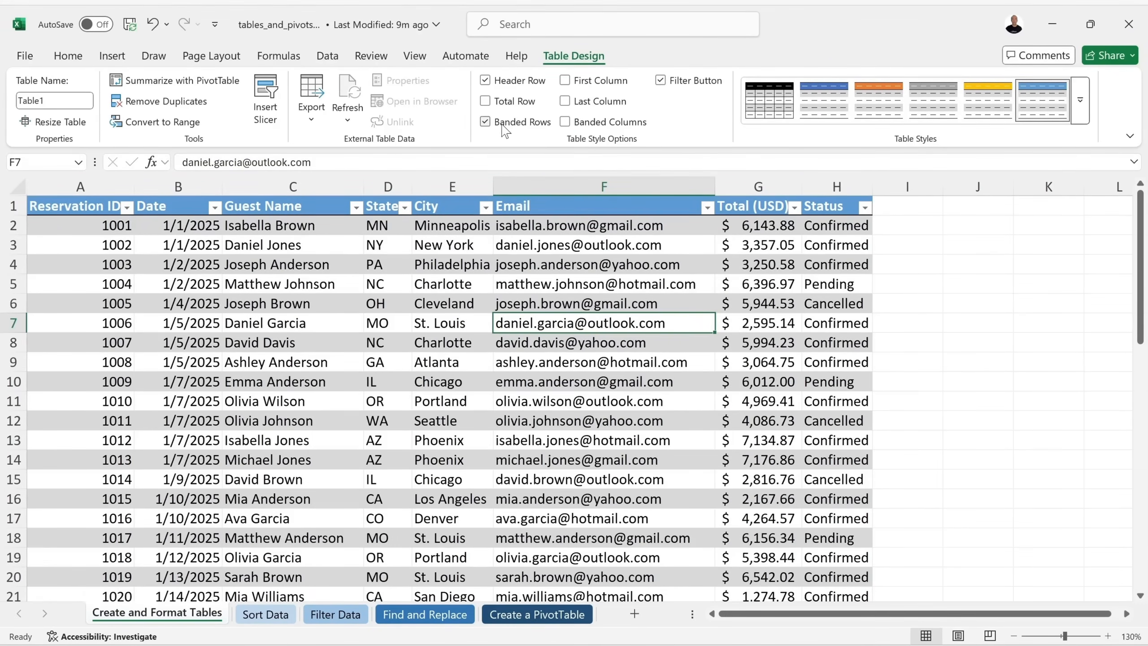
click(1080, 101)
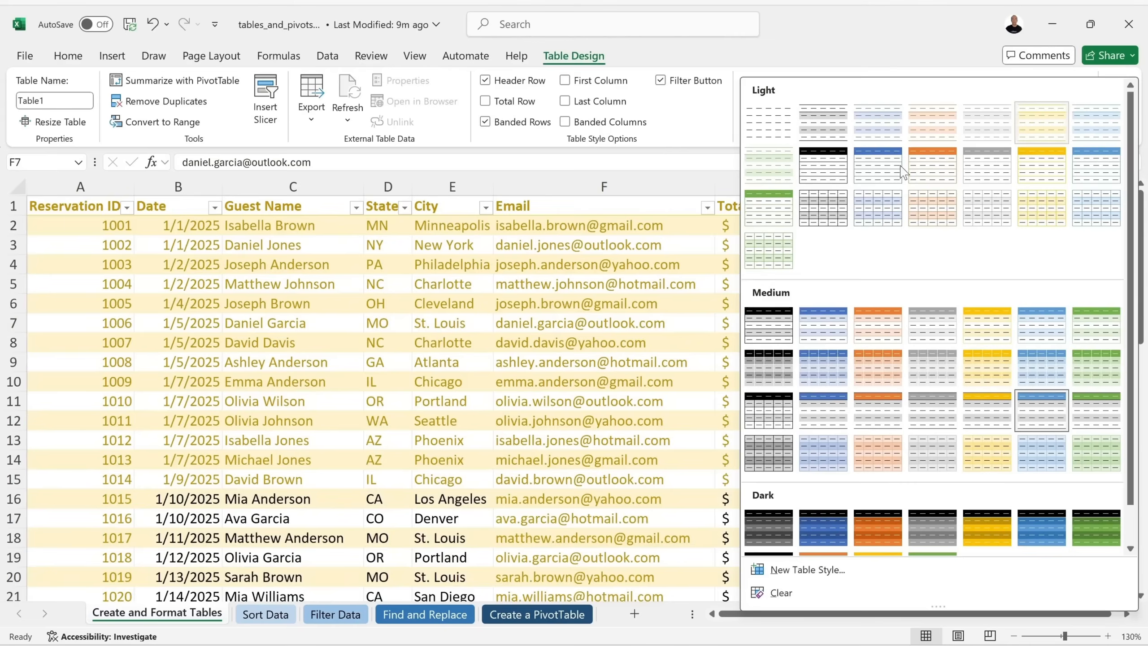
click(768, 209)
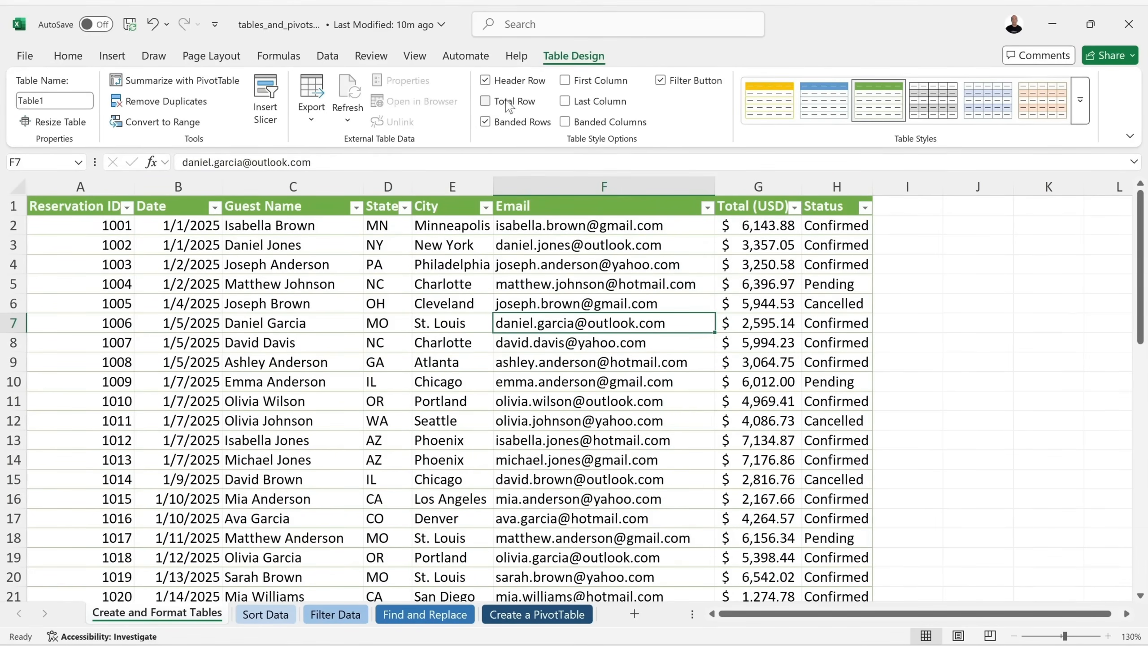
Toggle the Total Row on and off, then enter 1051 in A52 and undo the expansion.
click(485, 102)
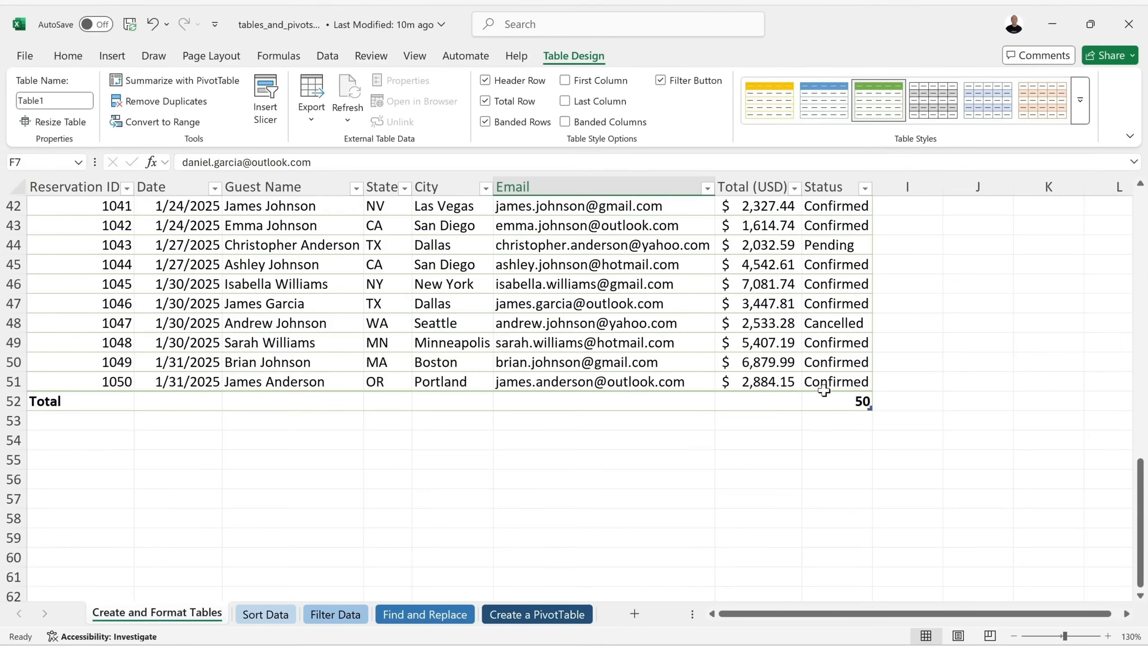
click(484, 101)
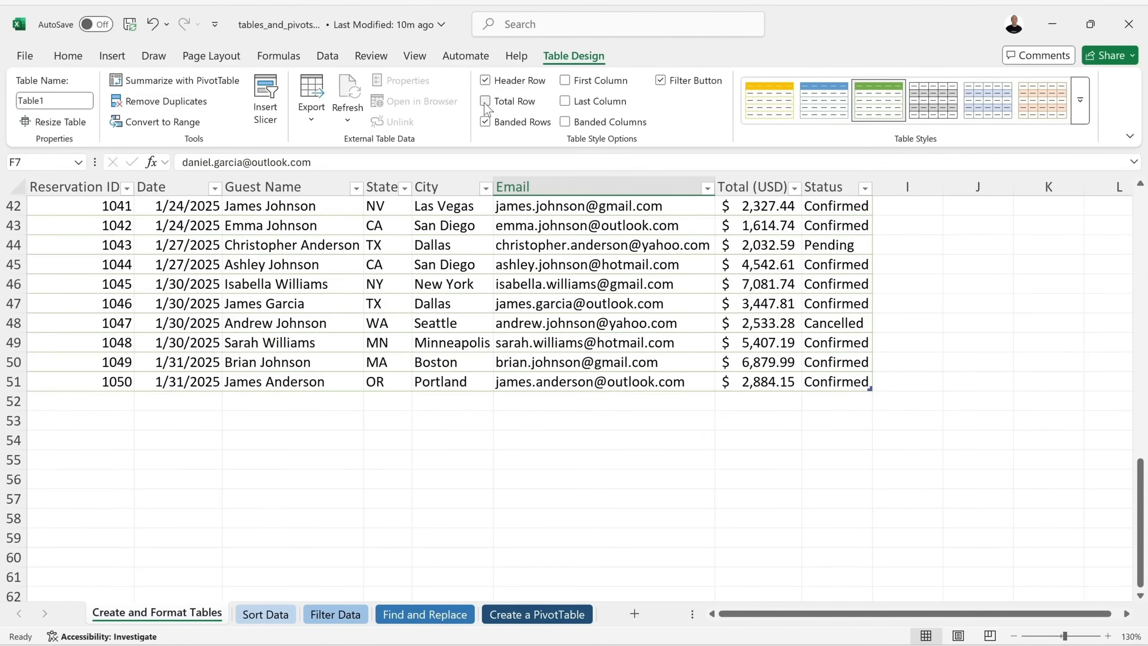
click(90, 399)
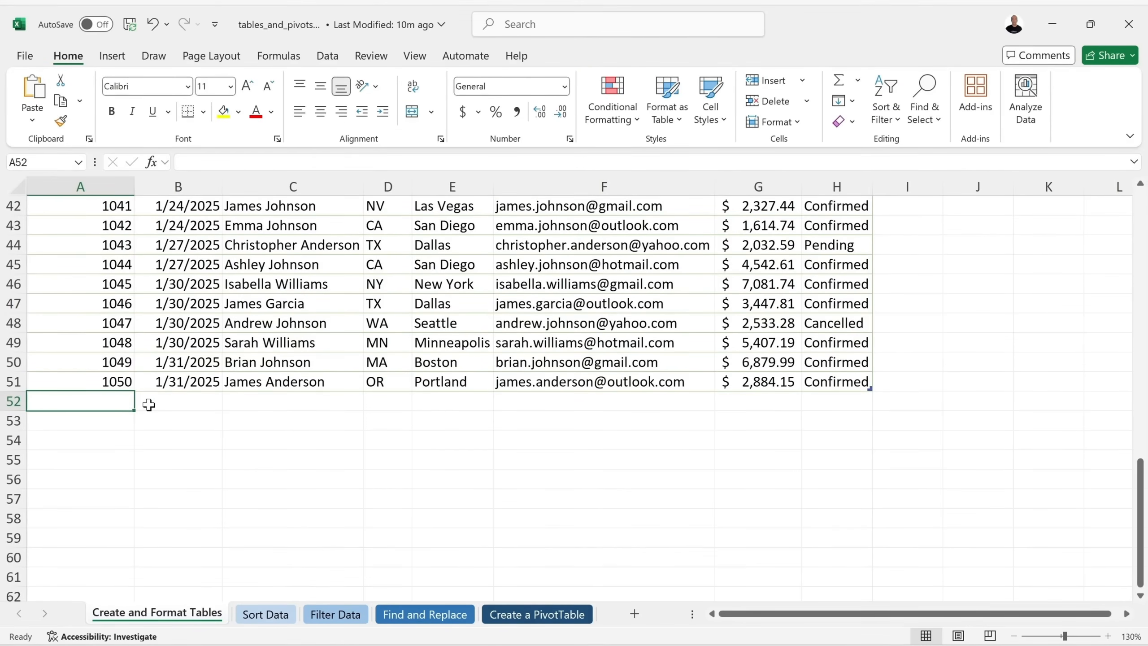
text(1051)
key(Return)
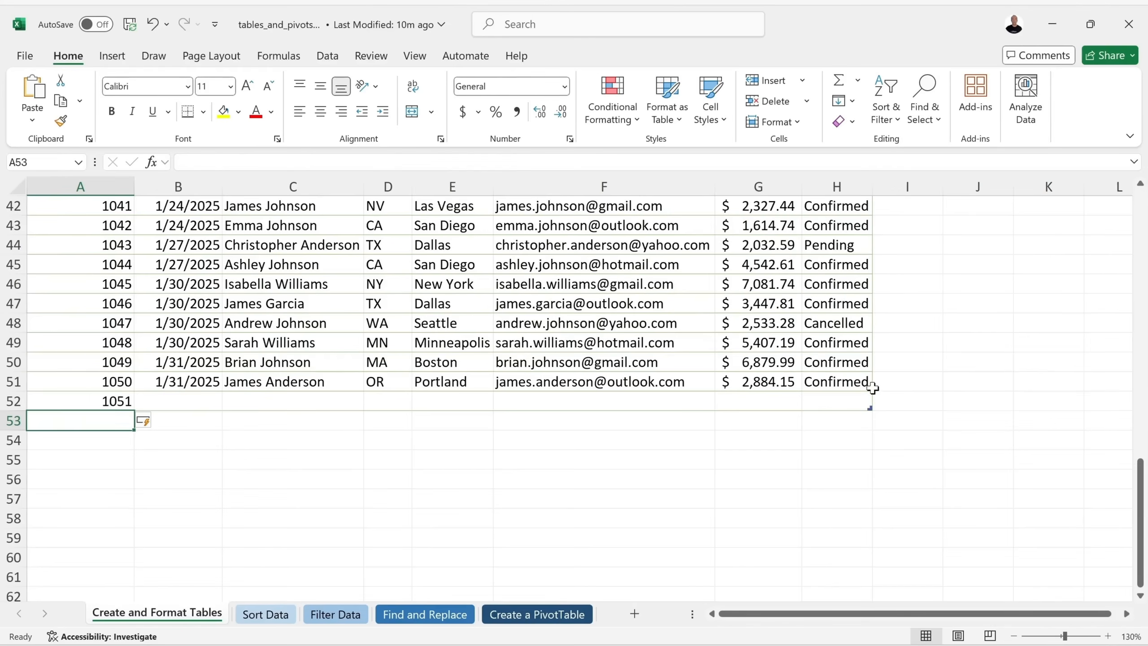
click(153, 25)
scroll(469, 292, up, 14)
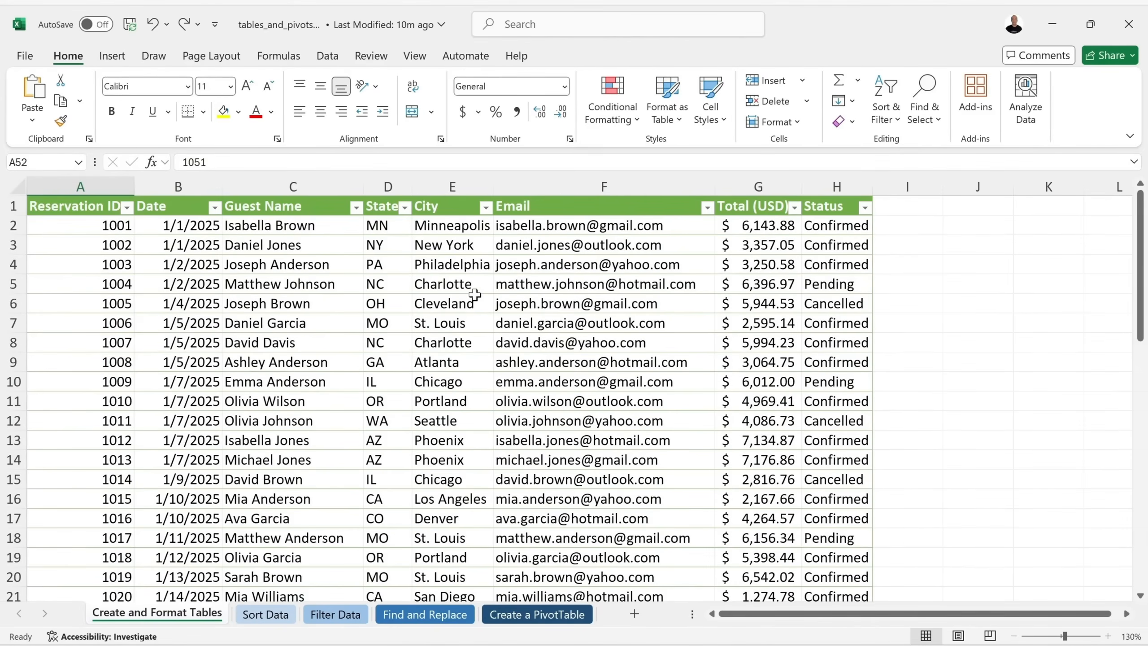
Type 'text' in I1, undo the column widening and entry, then go to Sort Data.
click(921, 210)
text(text)
key(Return)
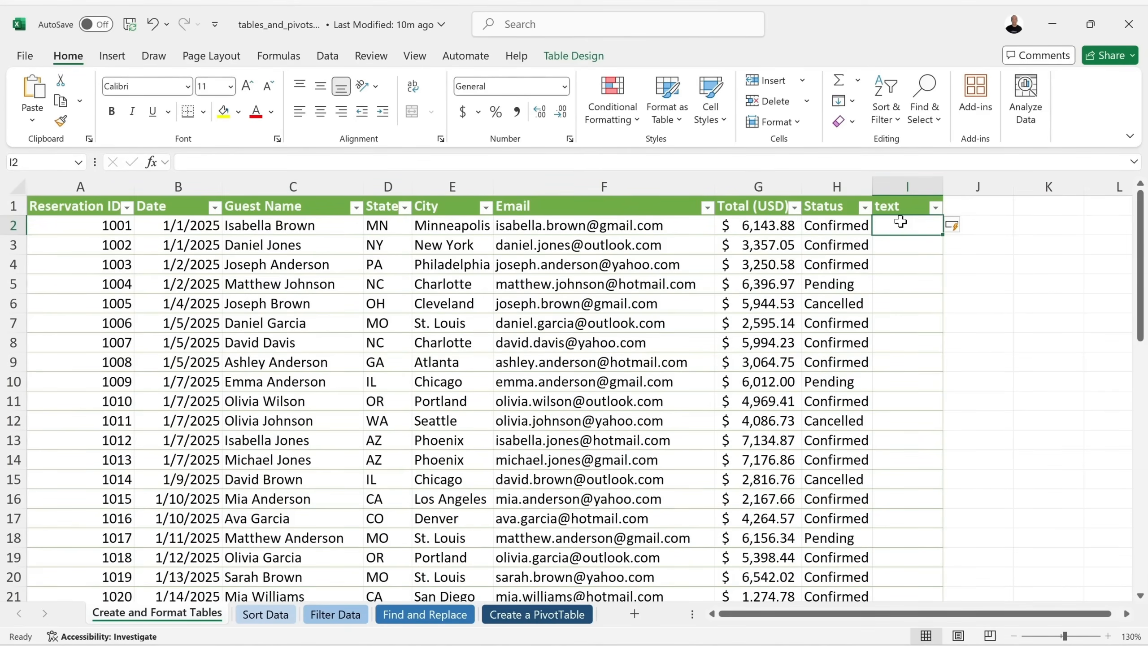
key(ctrl+z)
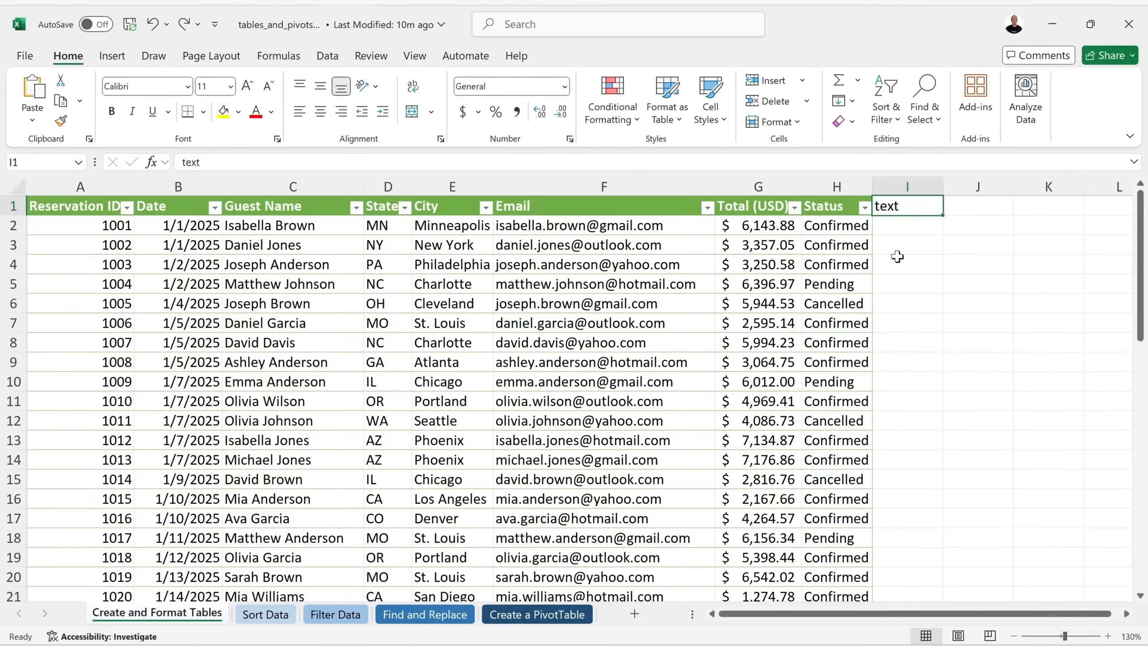
click(152, 24)
click(672, 271)
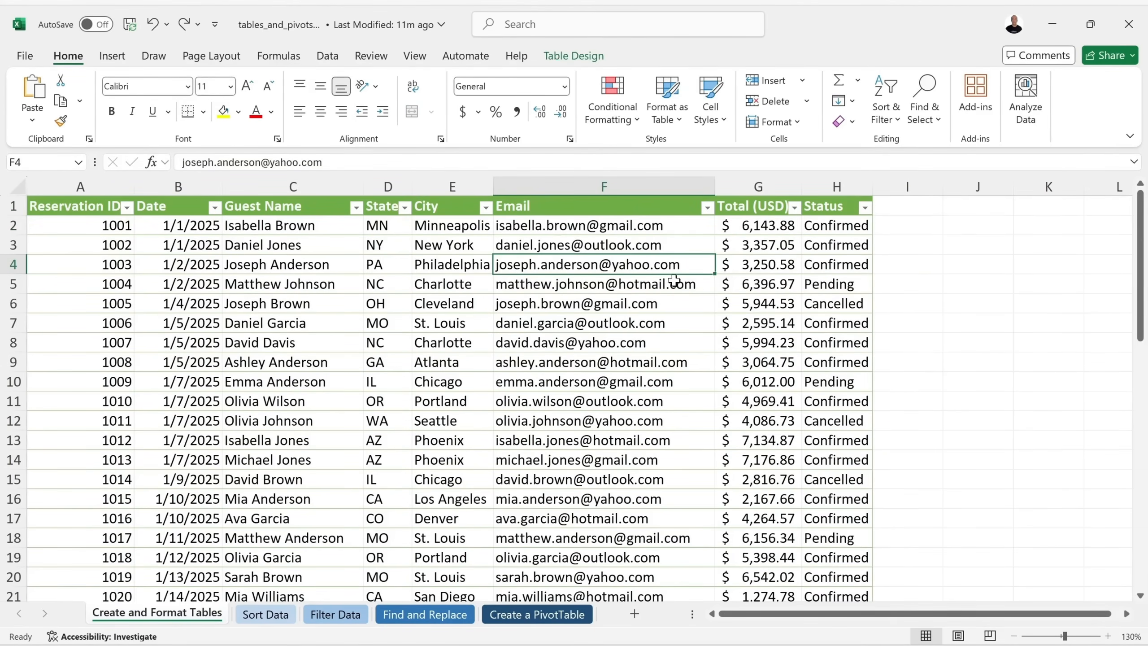
click(265, 614)
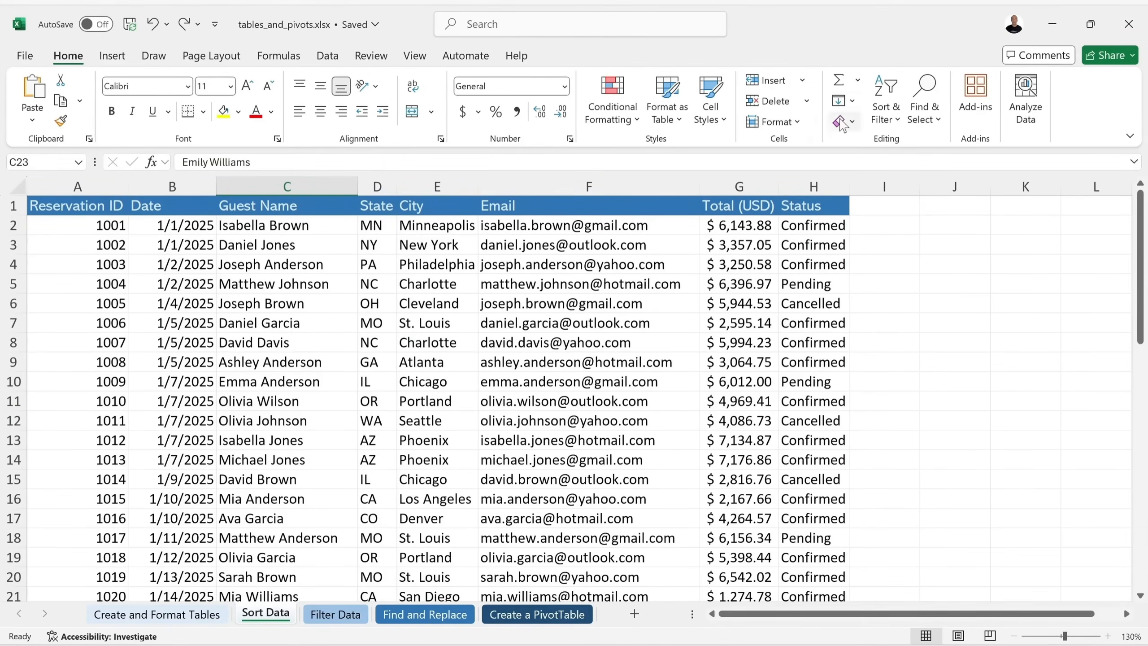
Check Home's Sort & Filter options, then switch to the Data tab's features.
click(894, 110)
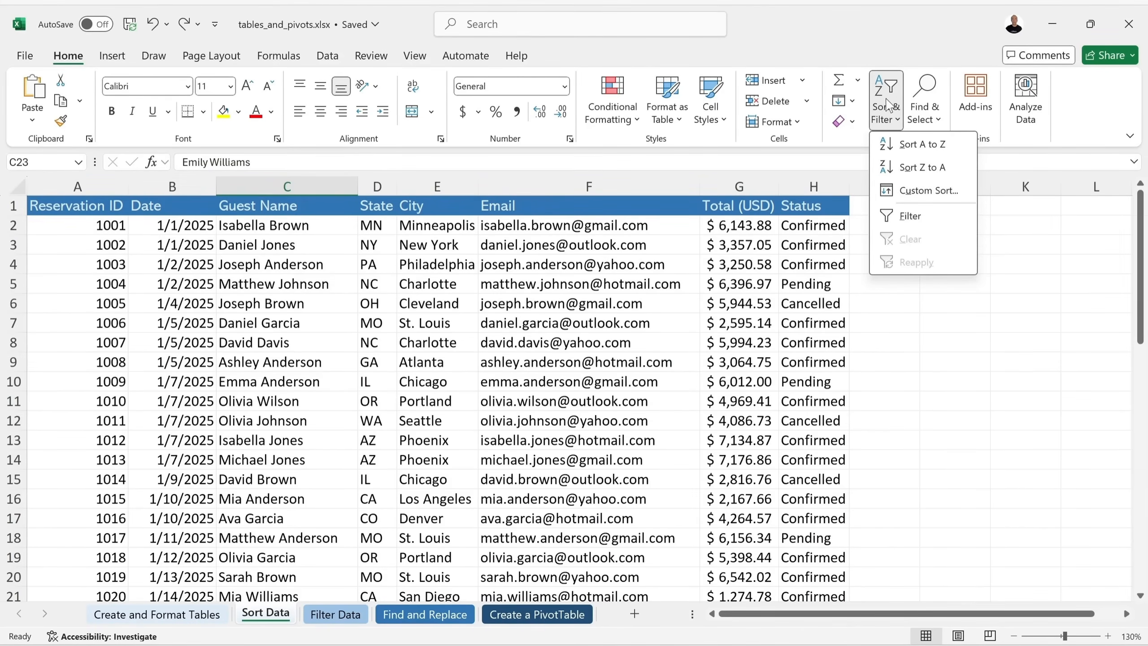
click(330, 58)
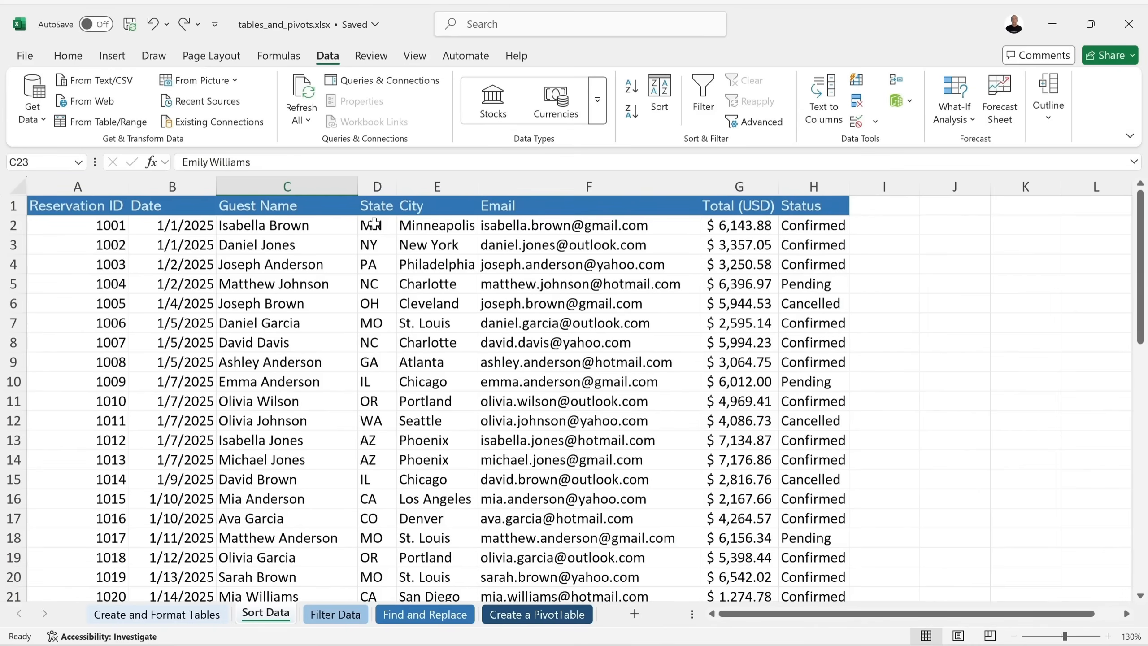
Sort the records A to Z by Guest Name, then A to Z by State.
click(296, 221)
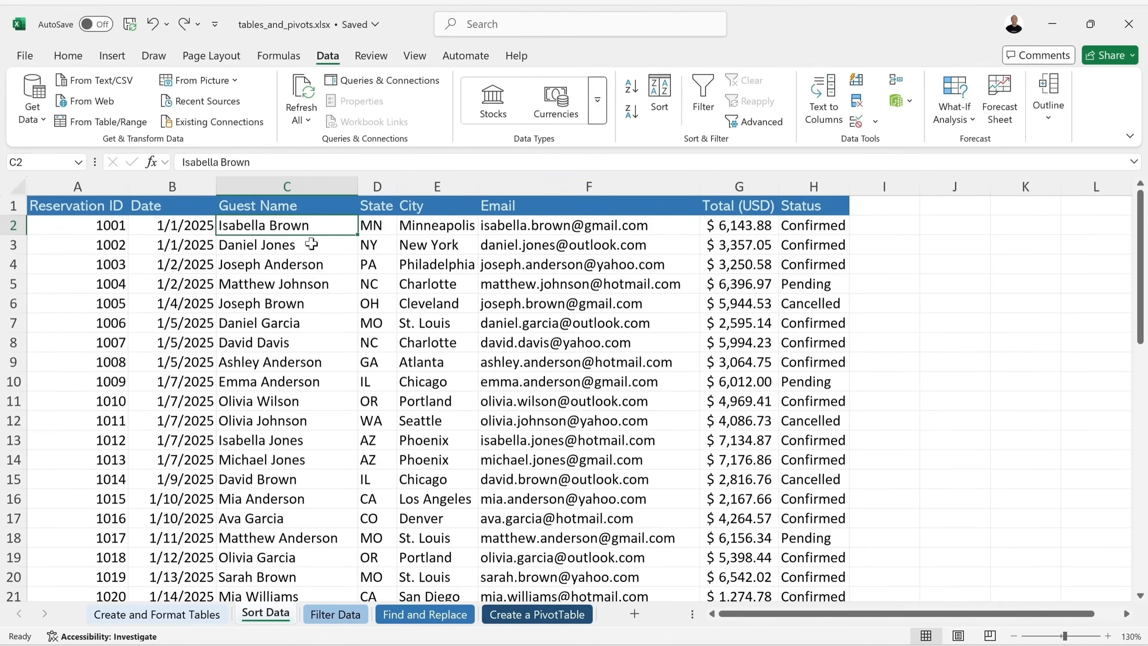
click(630, 87)
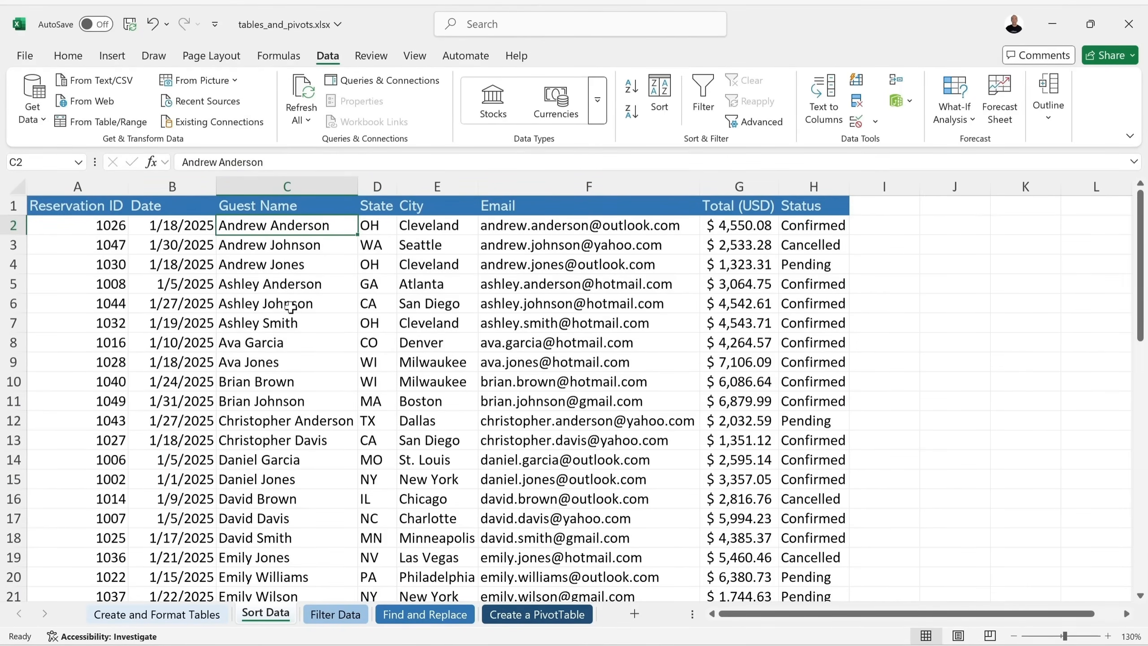
scroll(292, 310, down, 7)
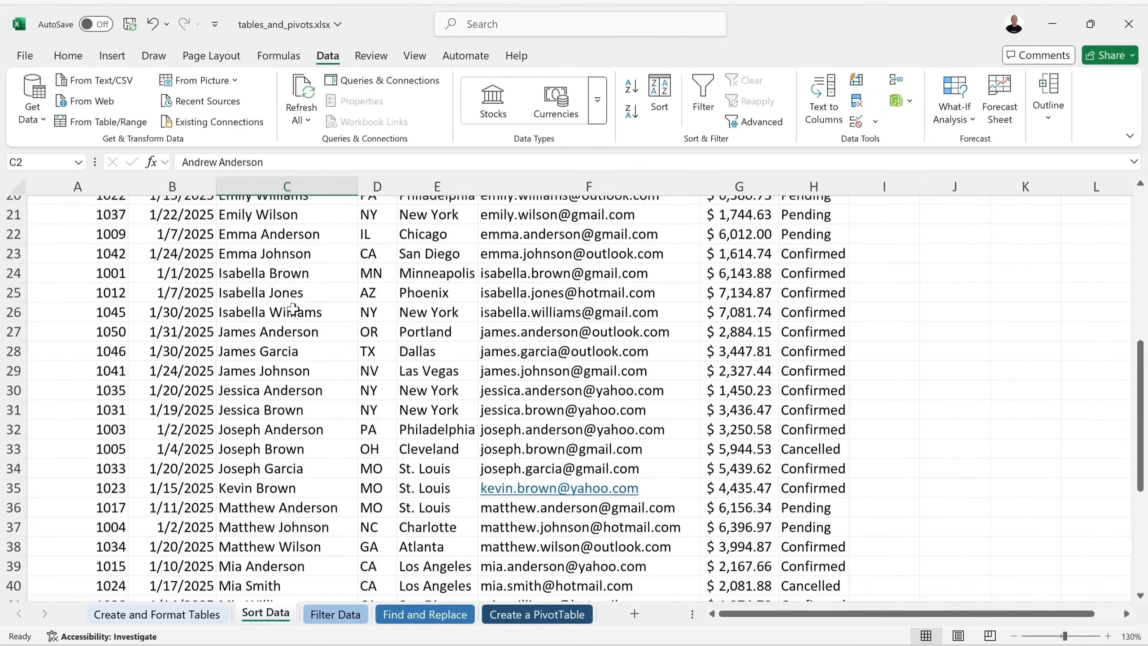
scroll(293, 309, up, 7)
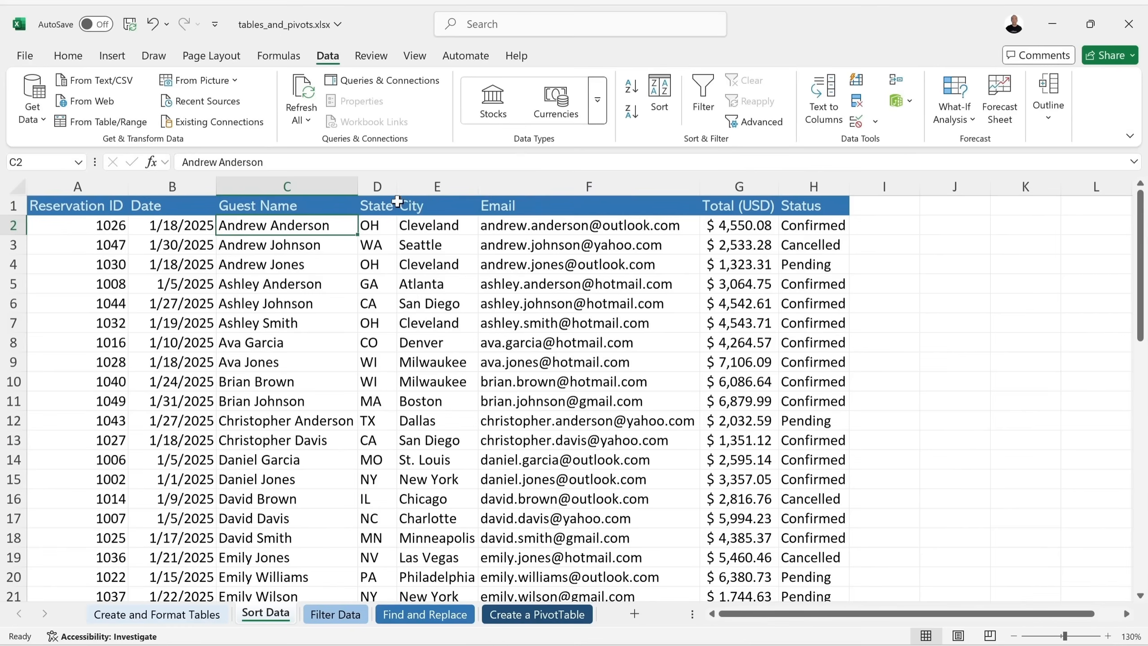
click(380, 205)
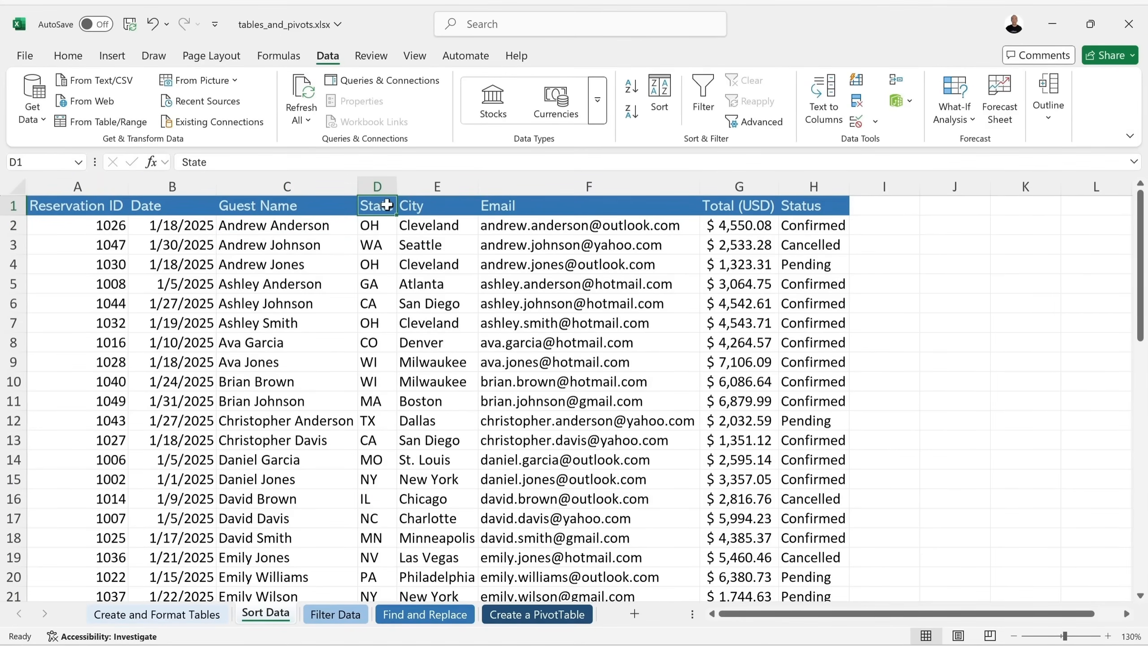
click(631, 86)
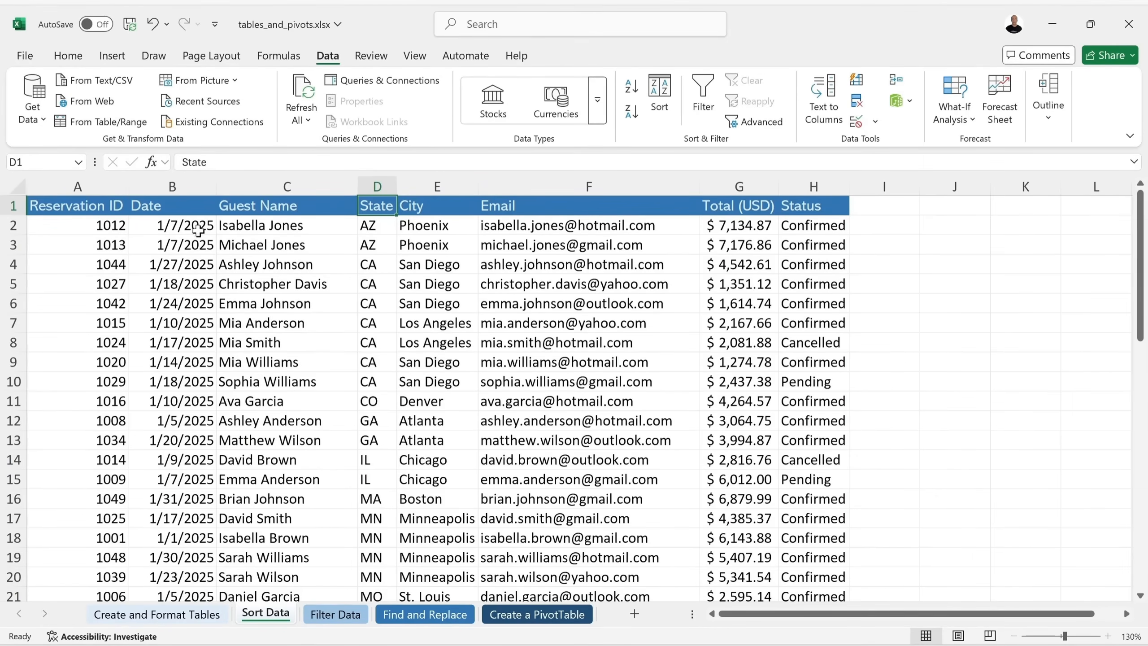
Try Date oldest/newest and City A to Z sorts, finishing sorted A to Z by State.
click(170, 210)
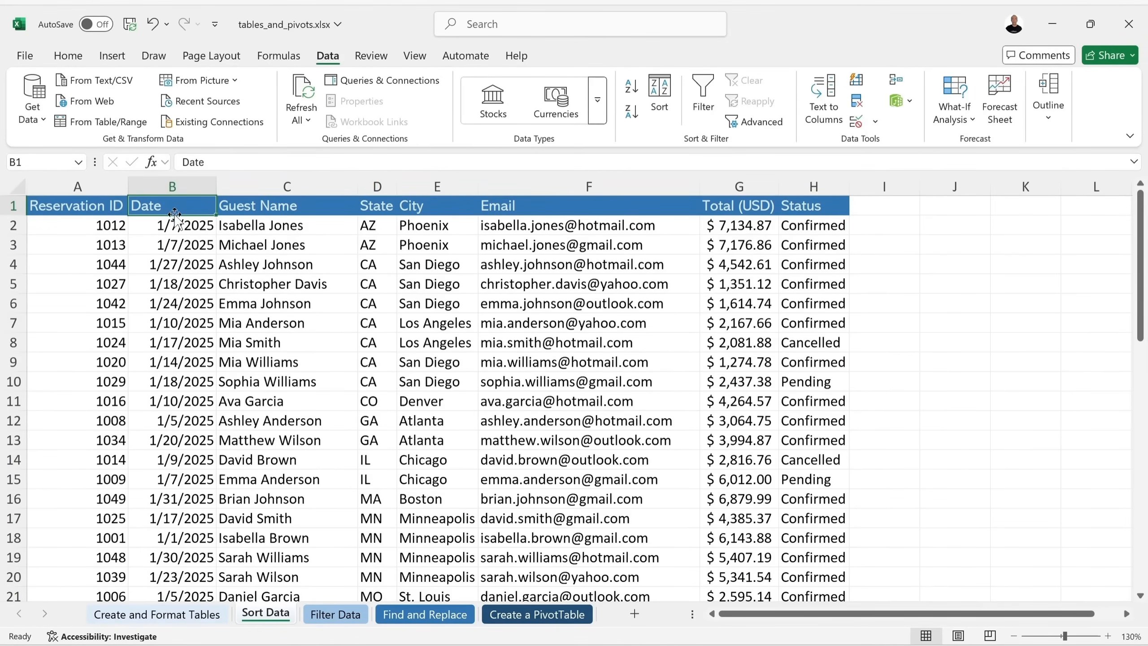
click(632, 89)
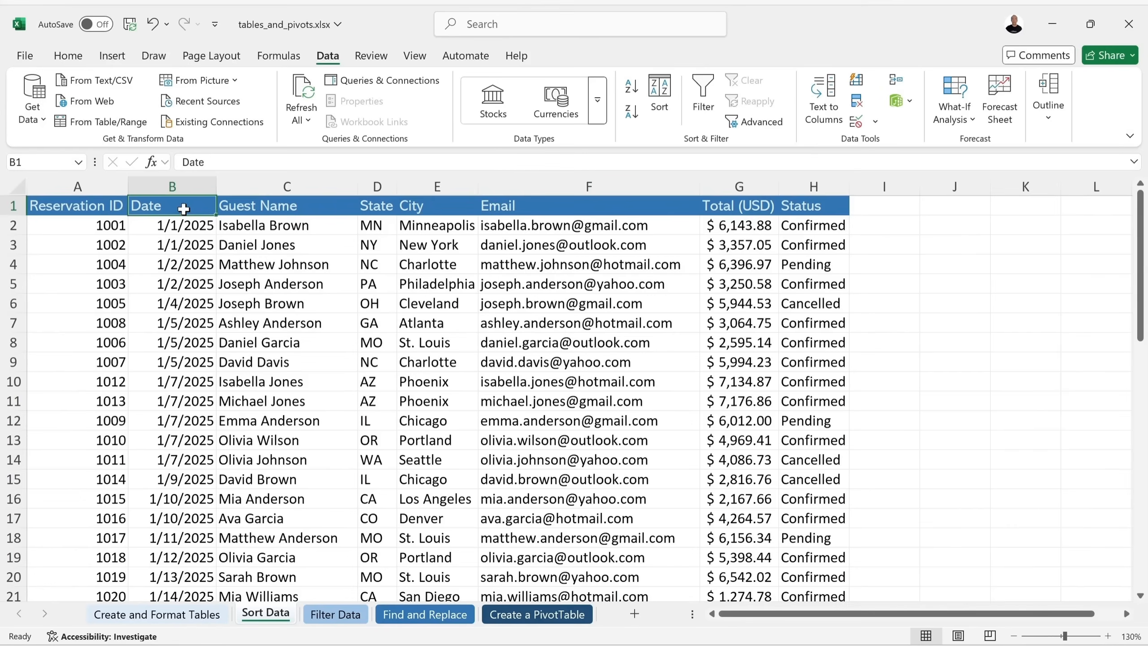
click(631, 111)
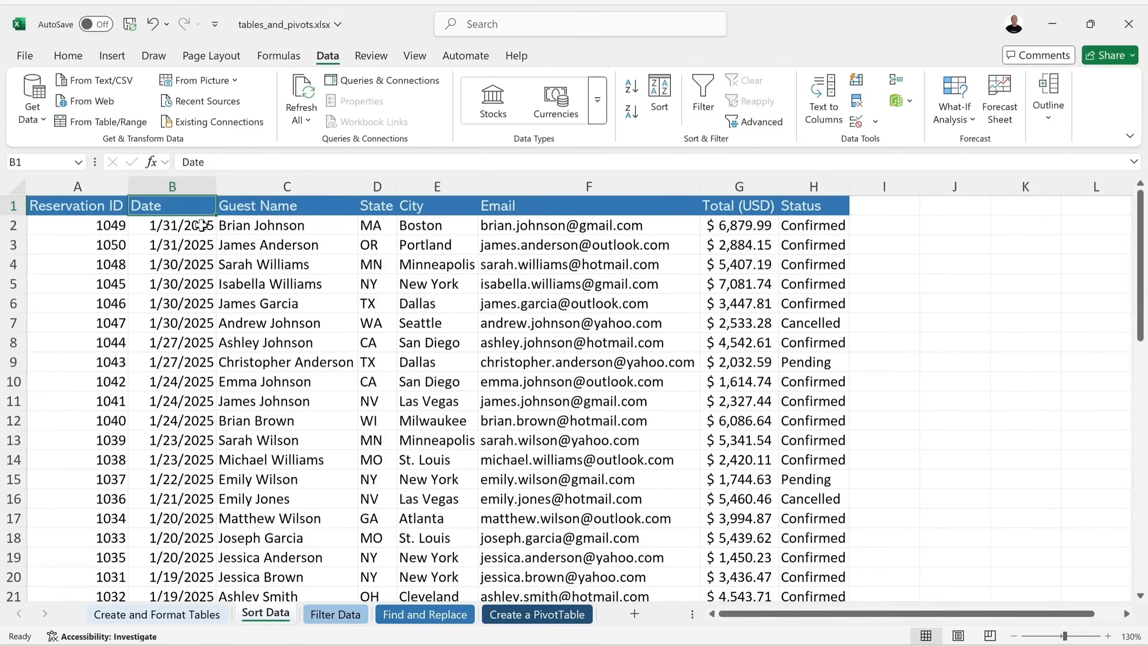
click(632, 86)
click(449, 209)
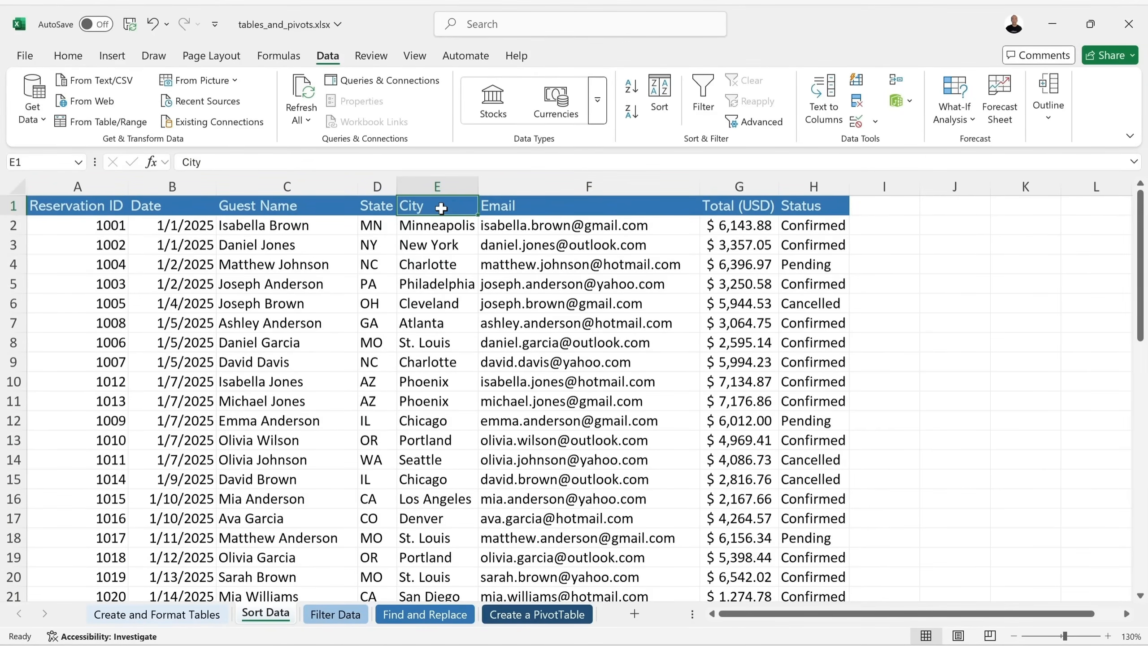
click(631, 86)
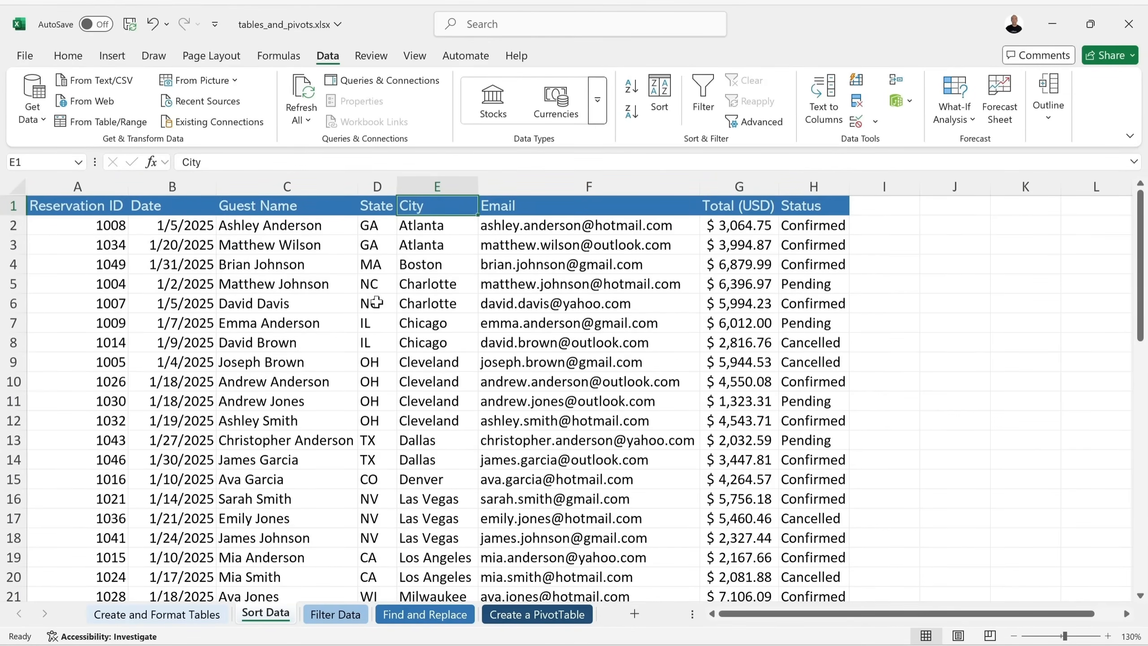
click(377, 206)
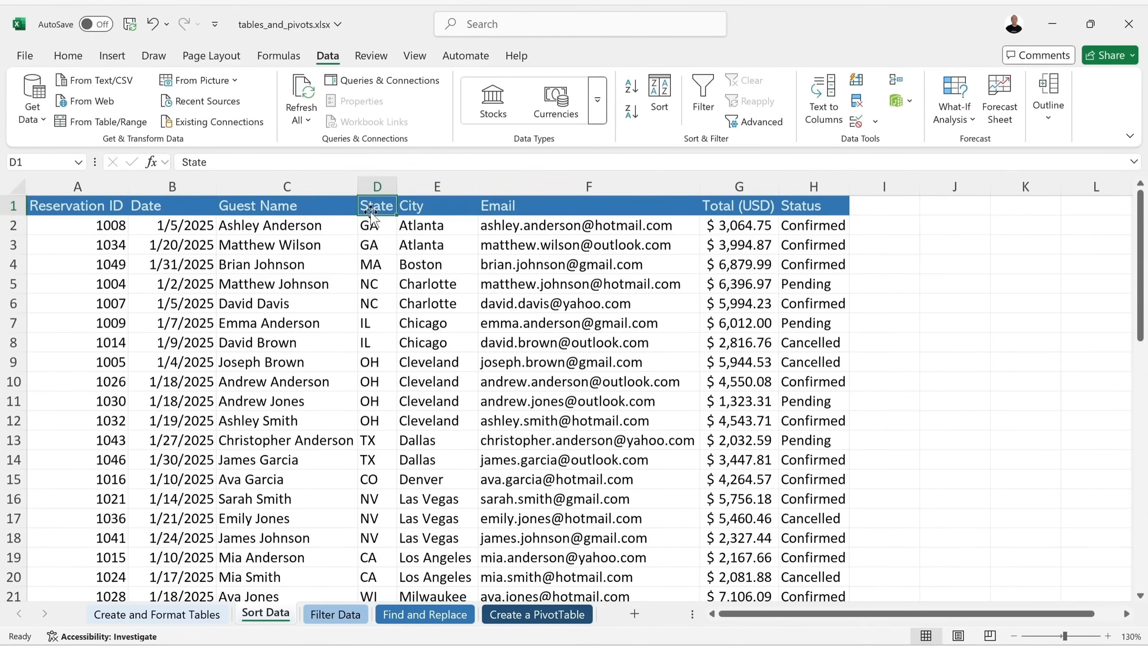
click(632, 86)
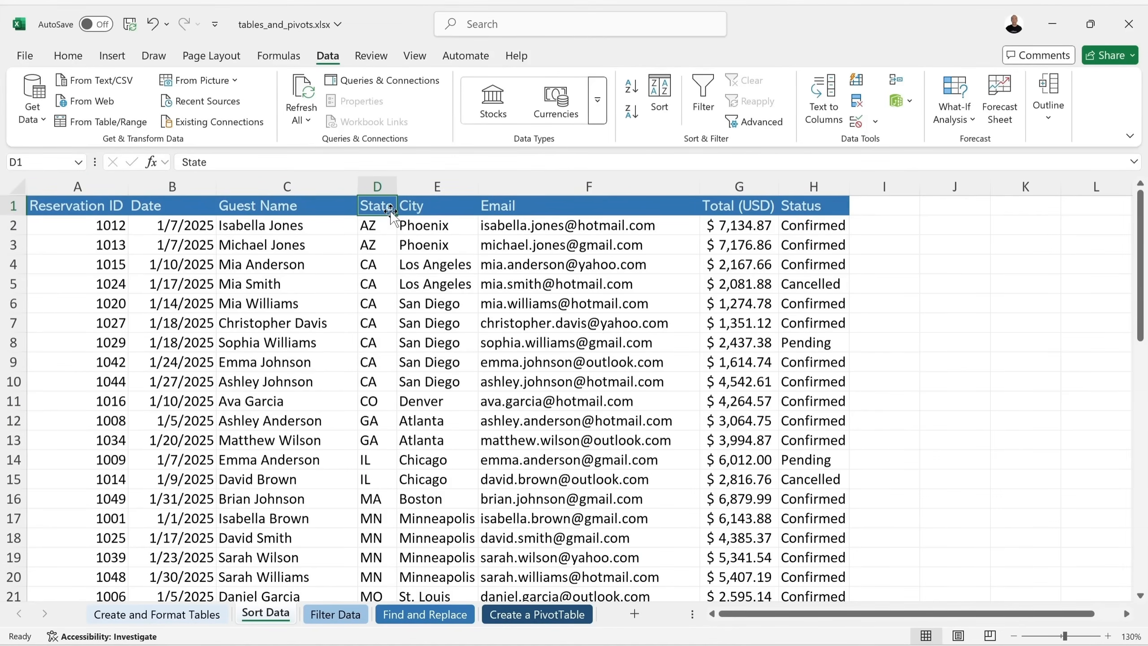
In the Sort dialog, keep State first and add a City level sorted A to Z.
click(660, 95)
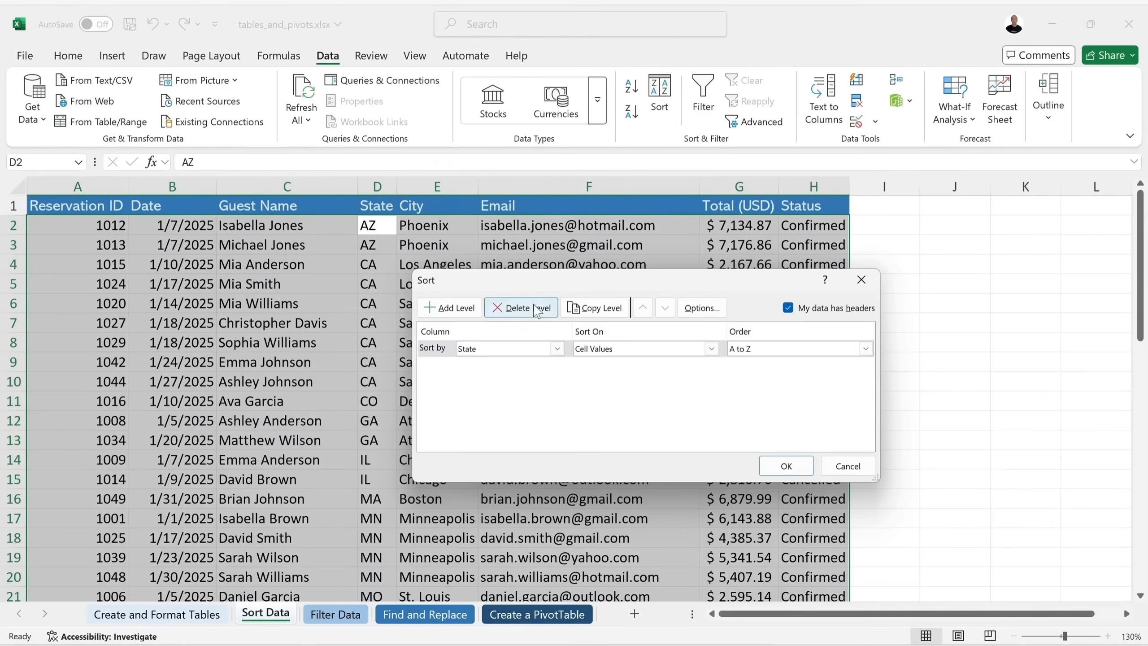
click(475, 349)
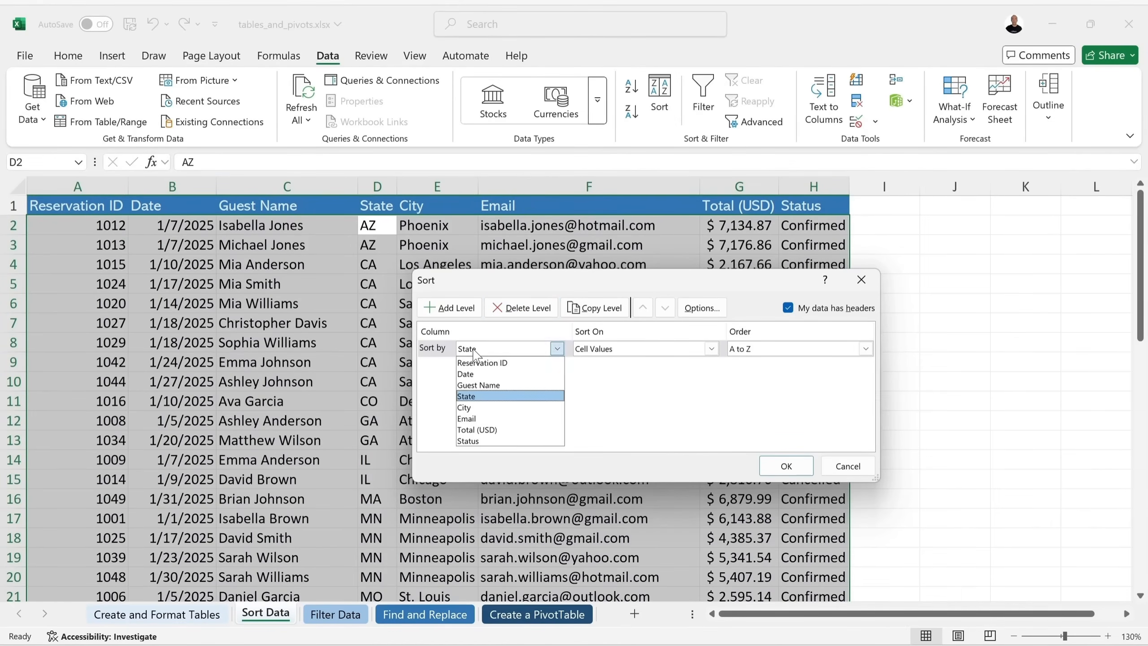
click(473, 348)
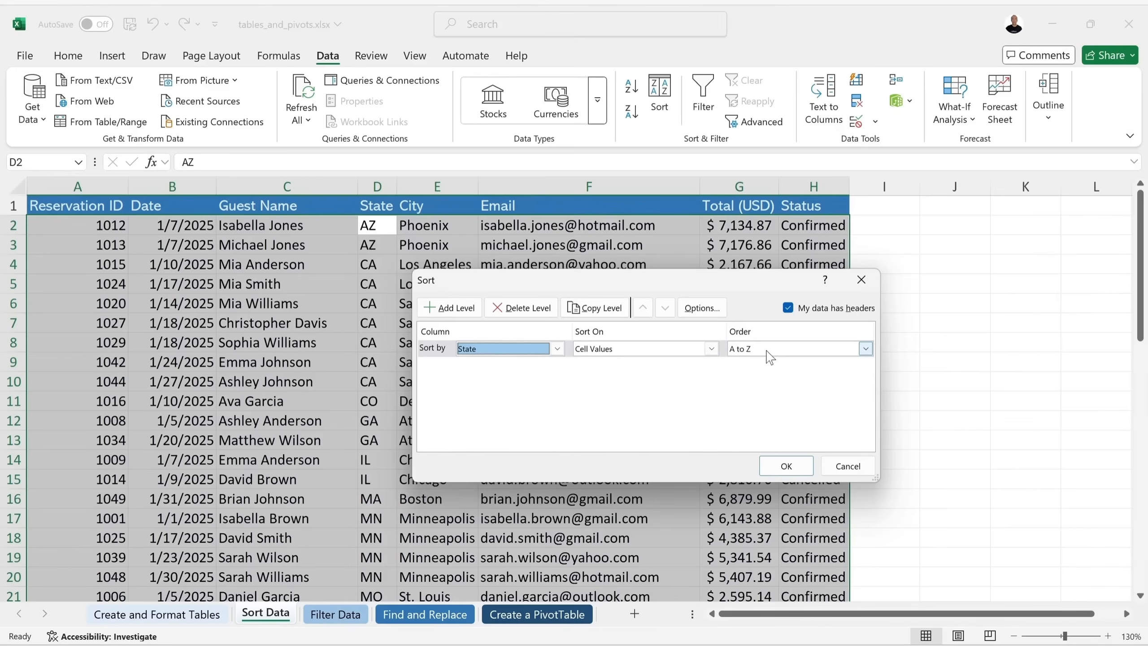
click(453, 308)
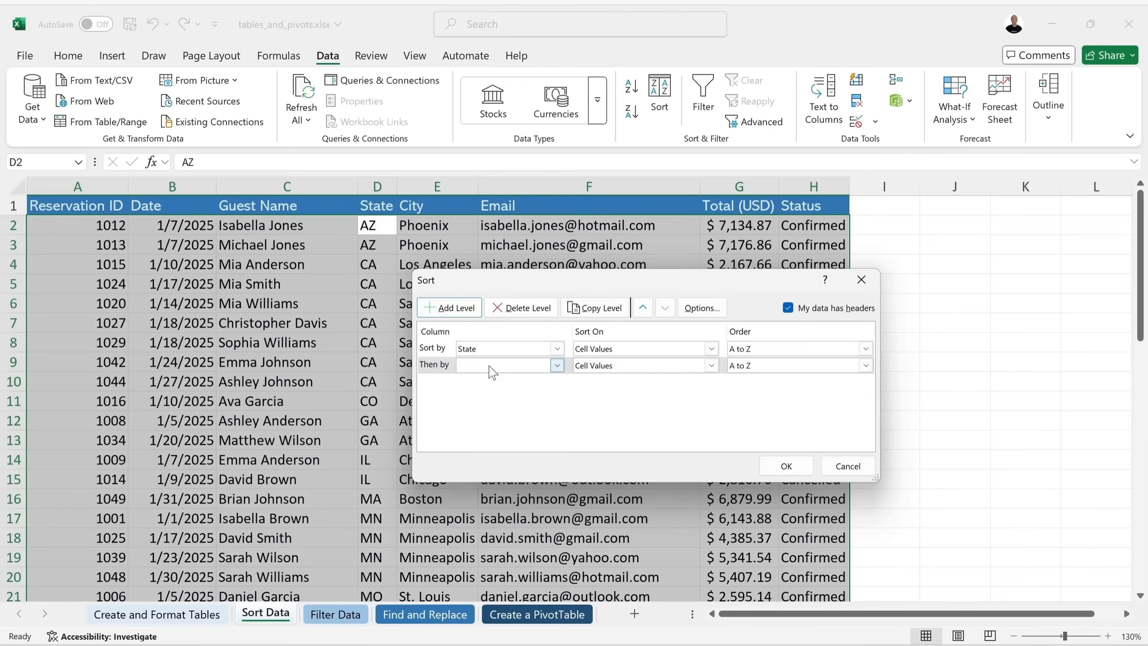
click(491, 366)
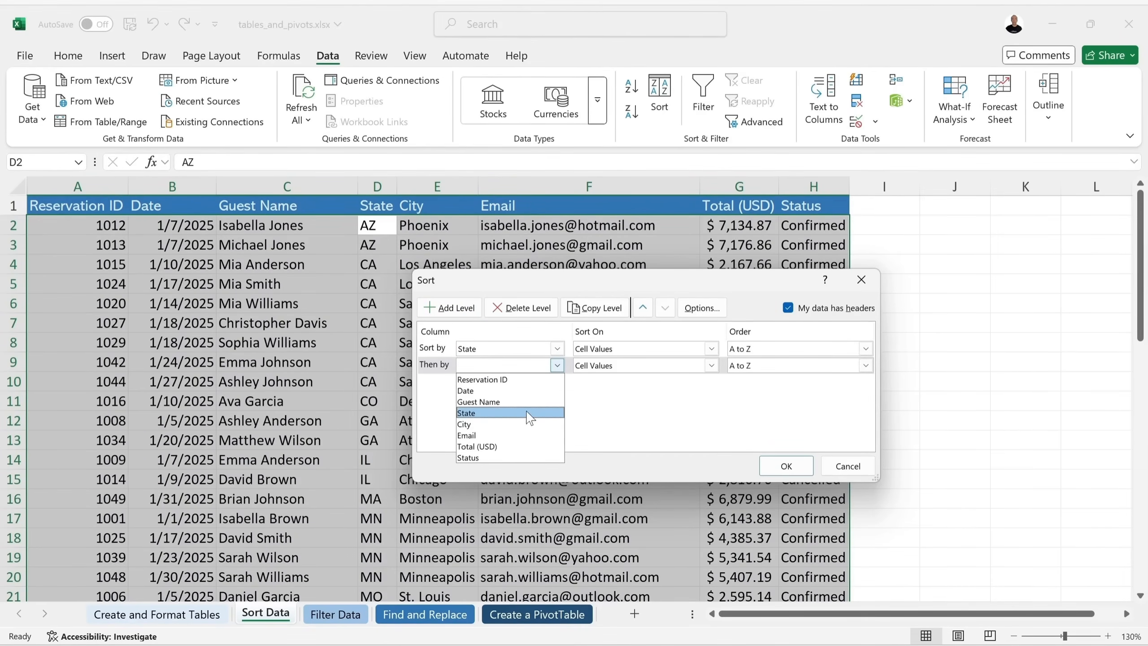
click(524, 425)
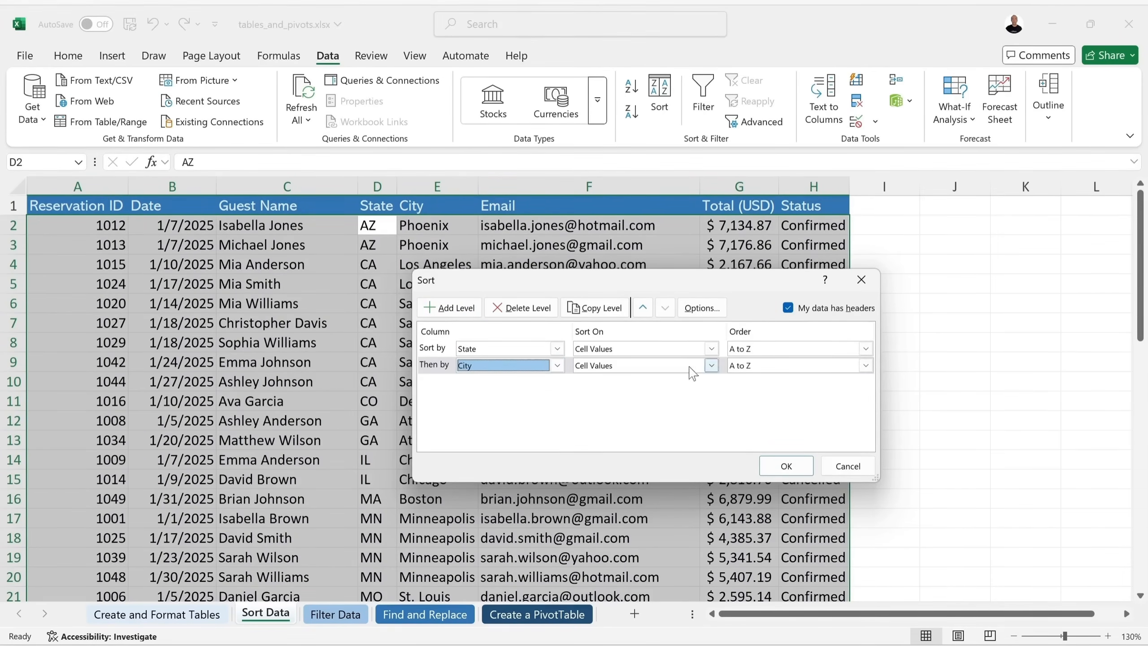
click(743, 366)
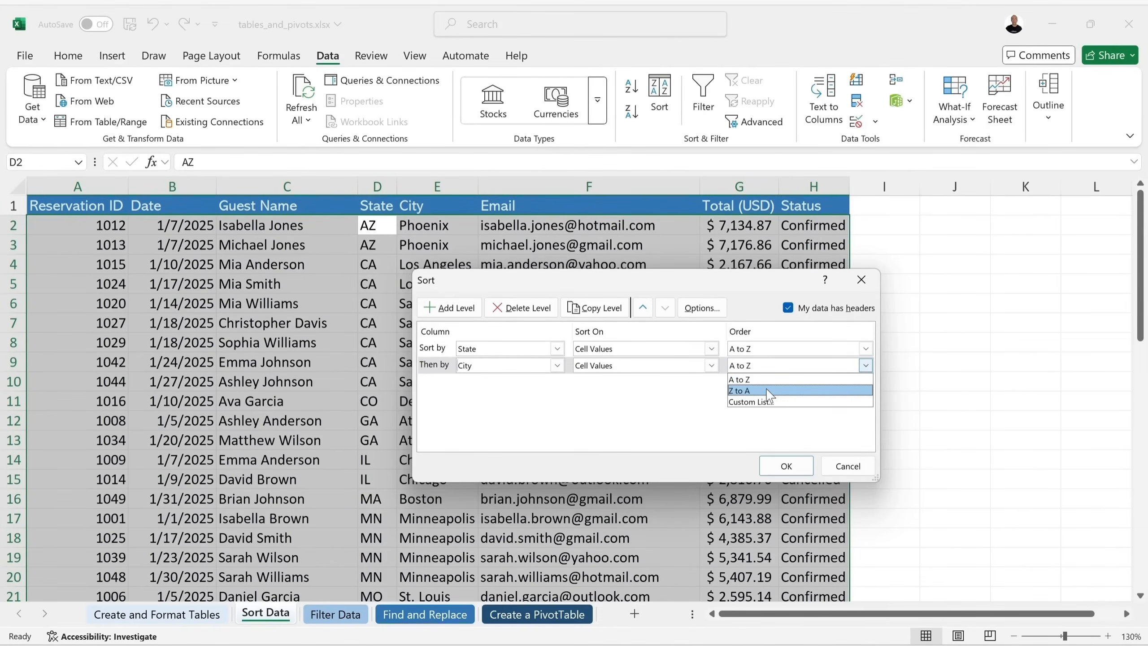
click(664, 420)
Add a Total (USD) level sorted Largest to Smallest below City and apply the sort.
click(451, 312)
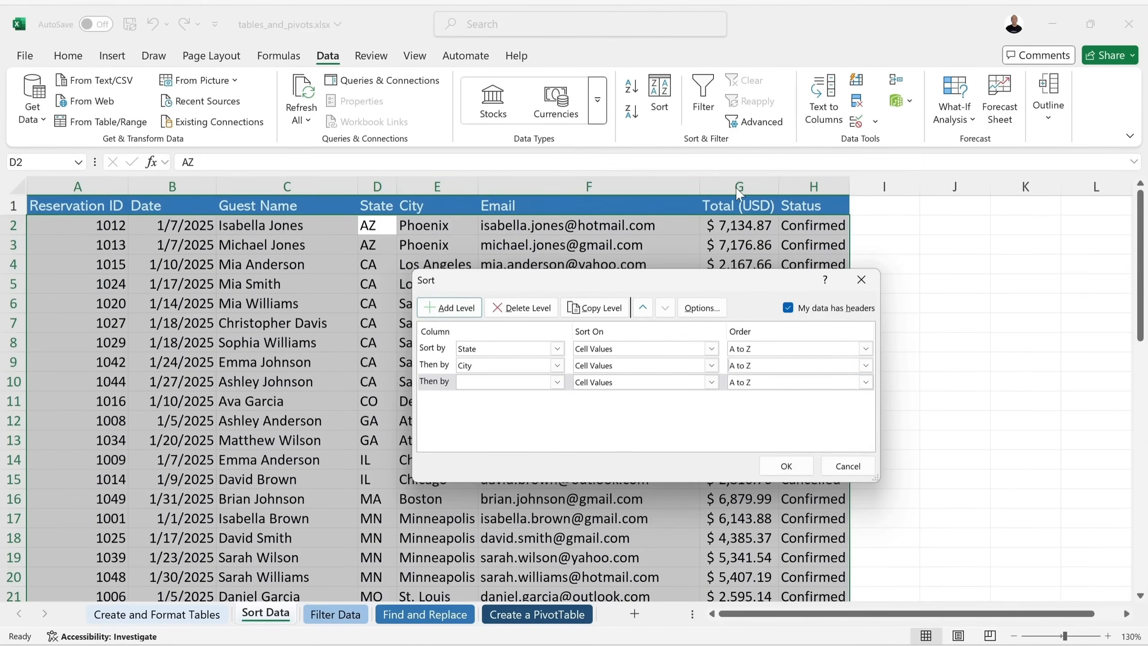
click(557, 381)
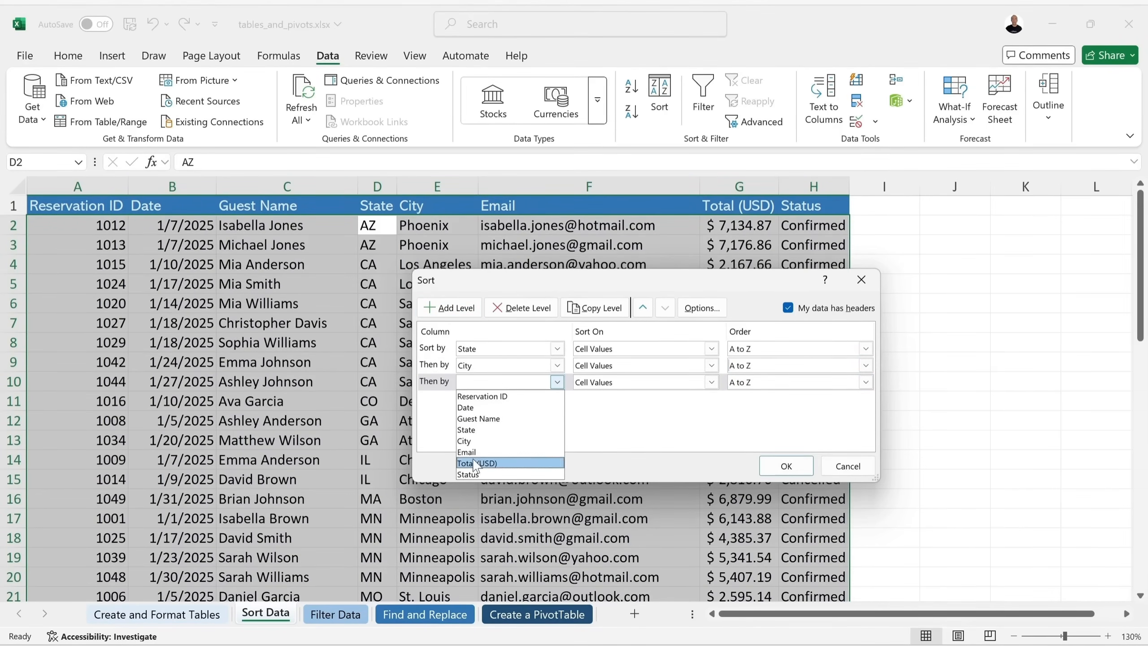
click(504, 464)
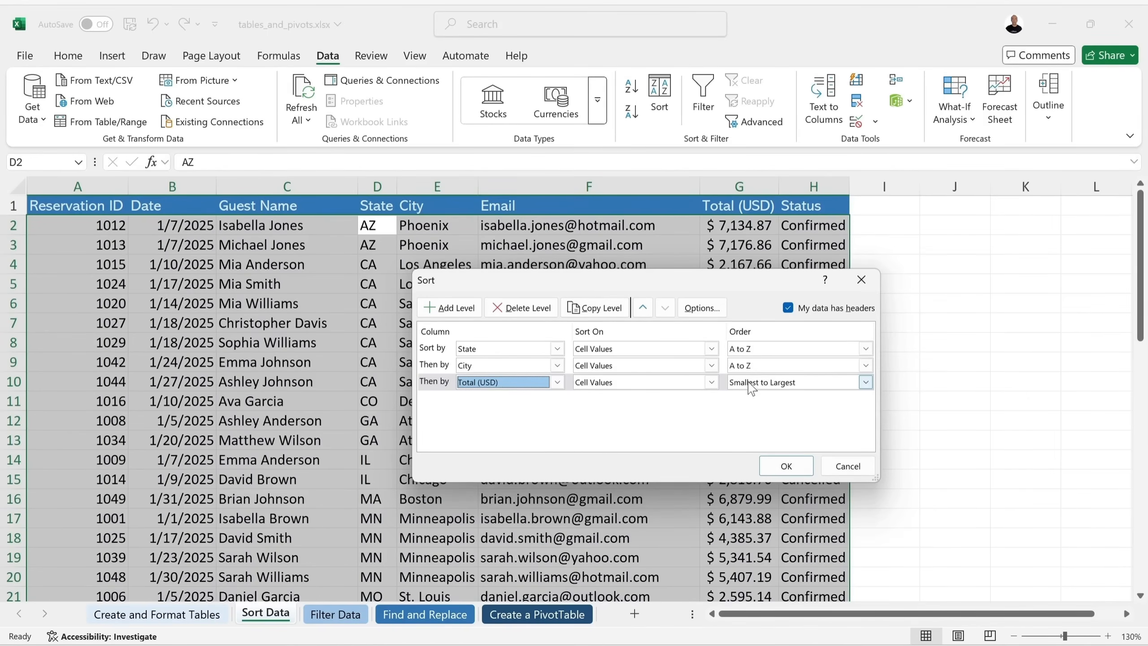
click(810, 383)
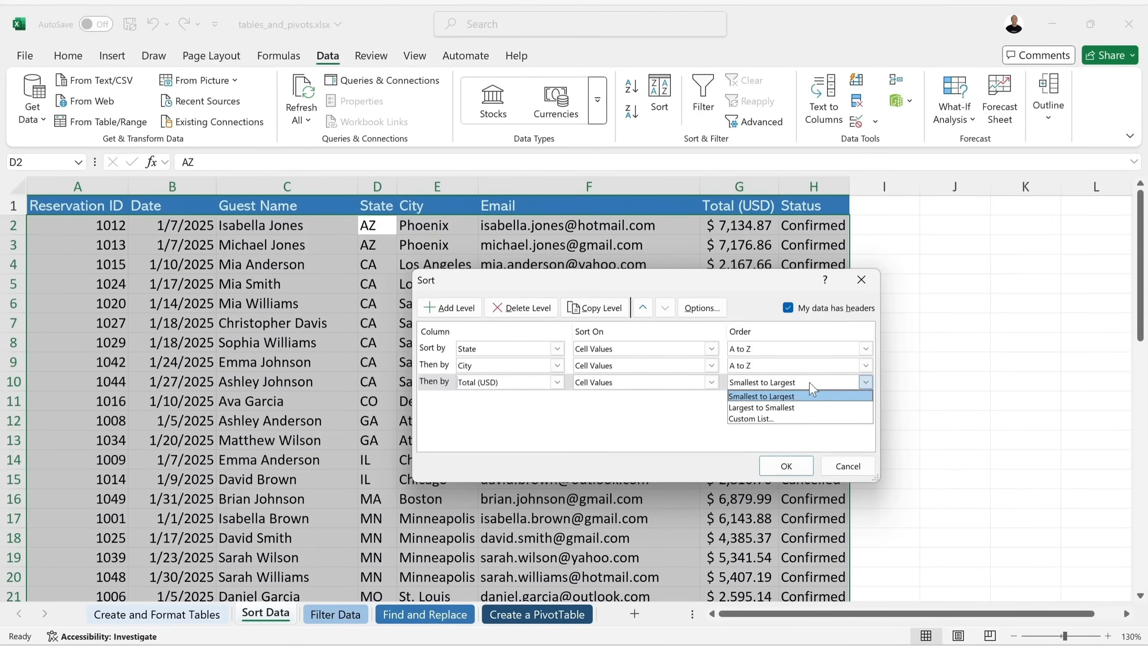
click(779, 408)
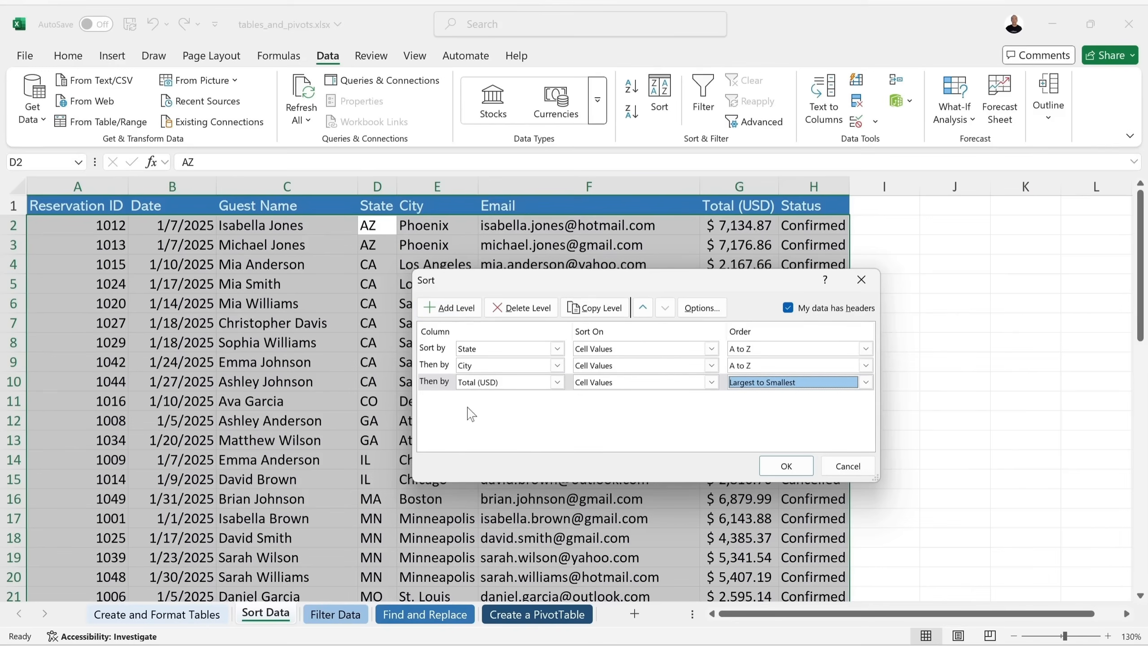
key(shift+Tab)
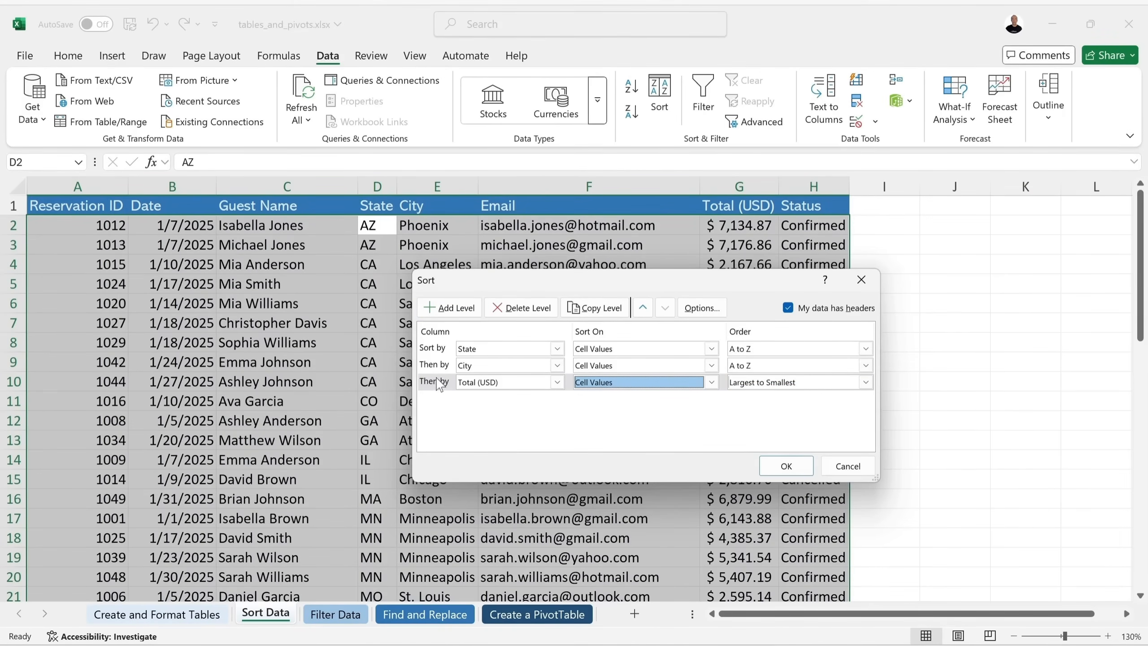
click(642, 307)
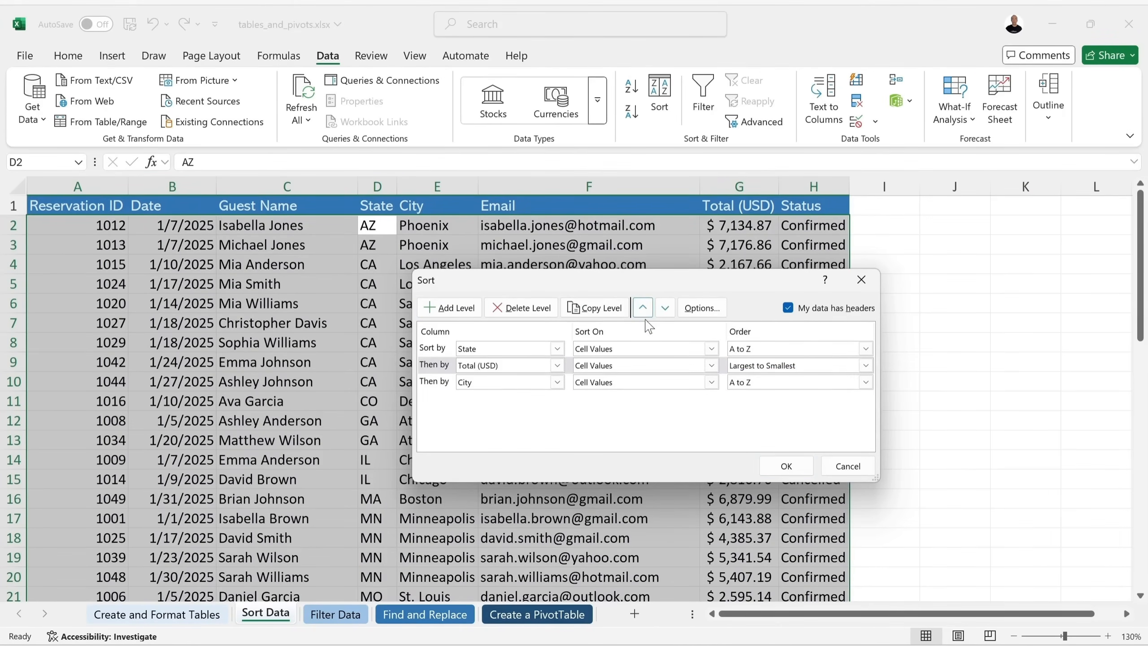
click(665, 307)
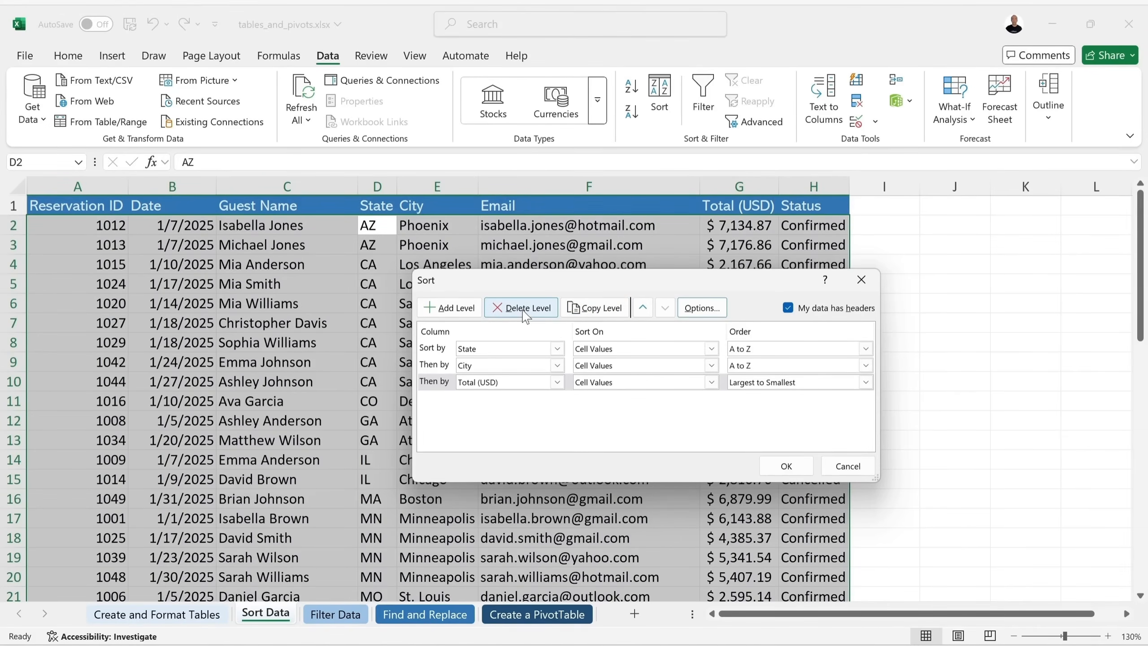
click(785, 466)
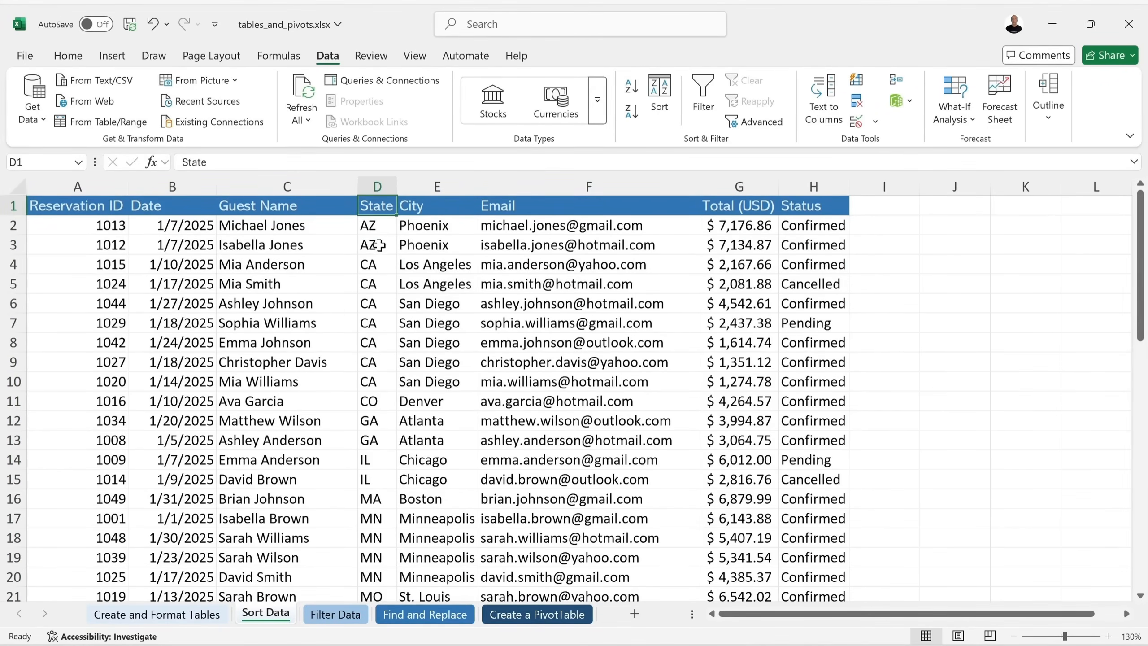
Review the CA rows and reapply the State, City, Total (USD) sort.
drag(375, 264, 542, 375)
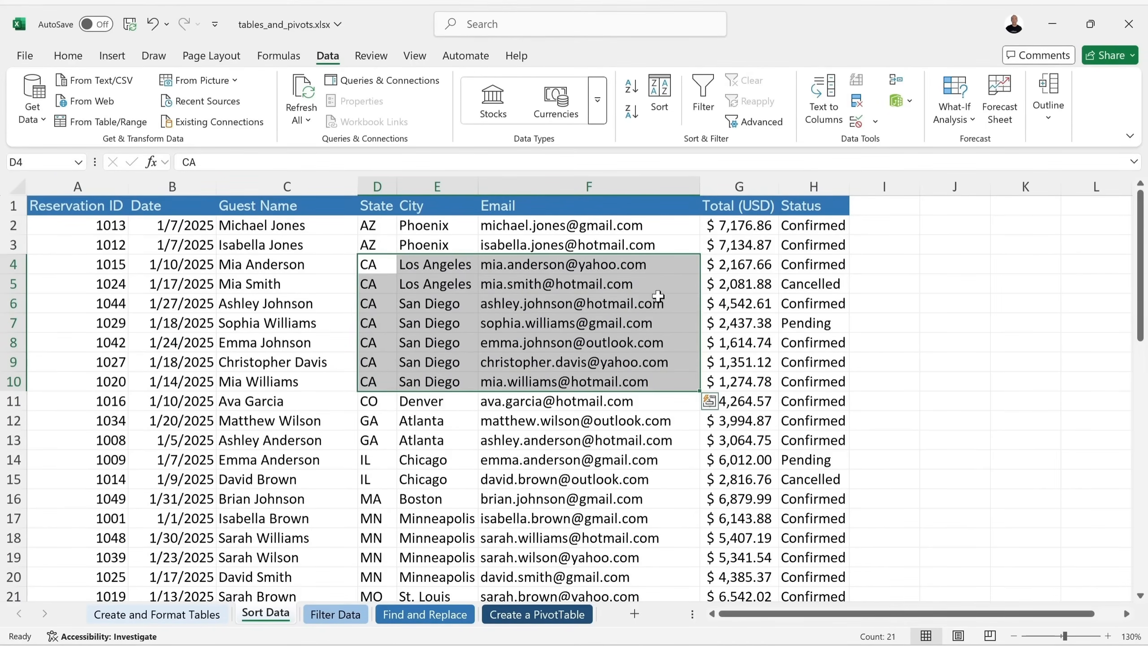
click(658, 297)
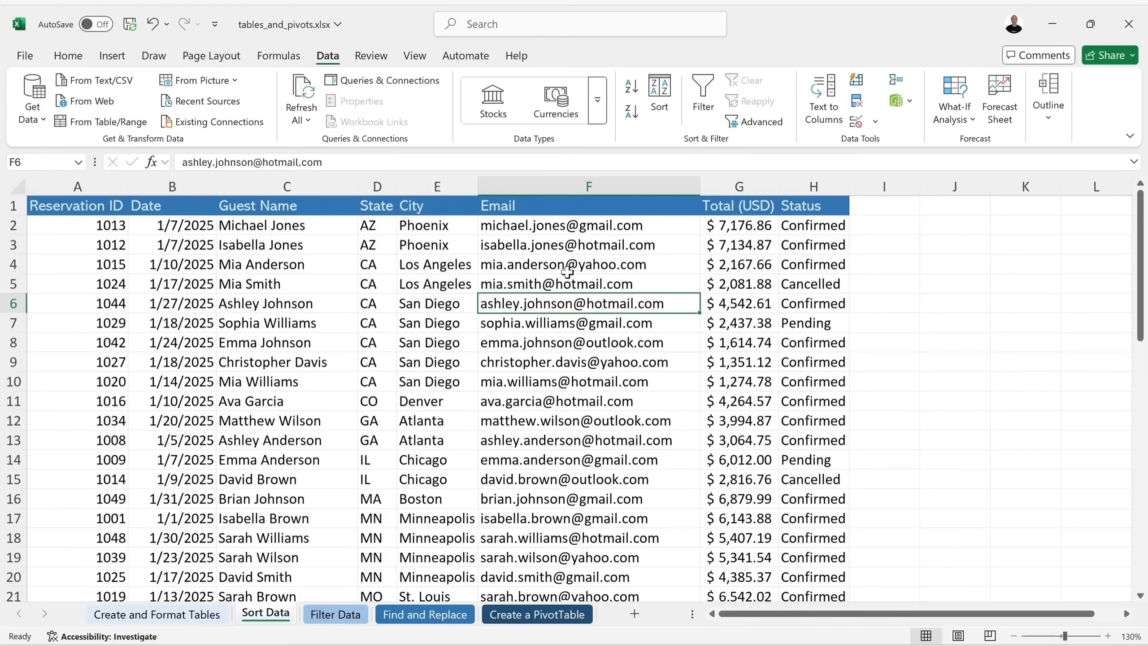
click(658, 97)
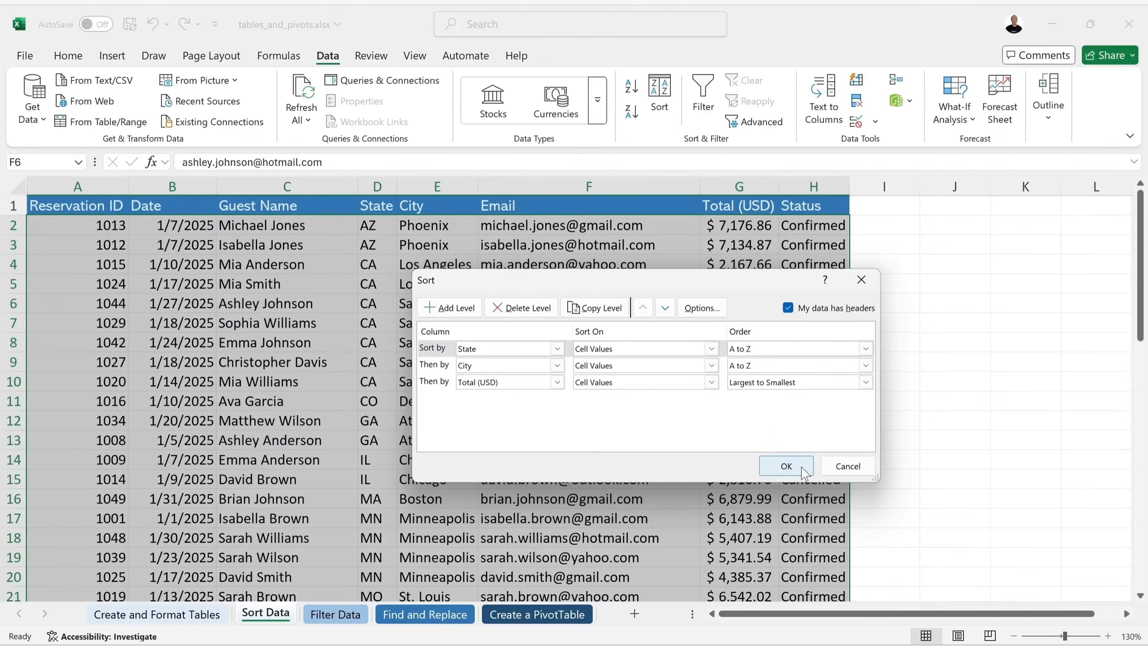
click(786, 466)
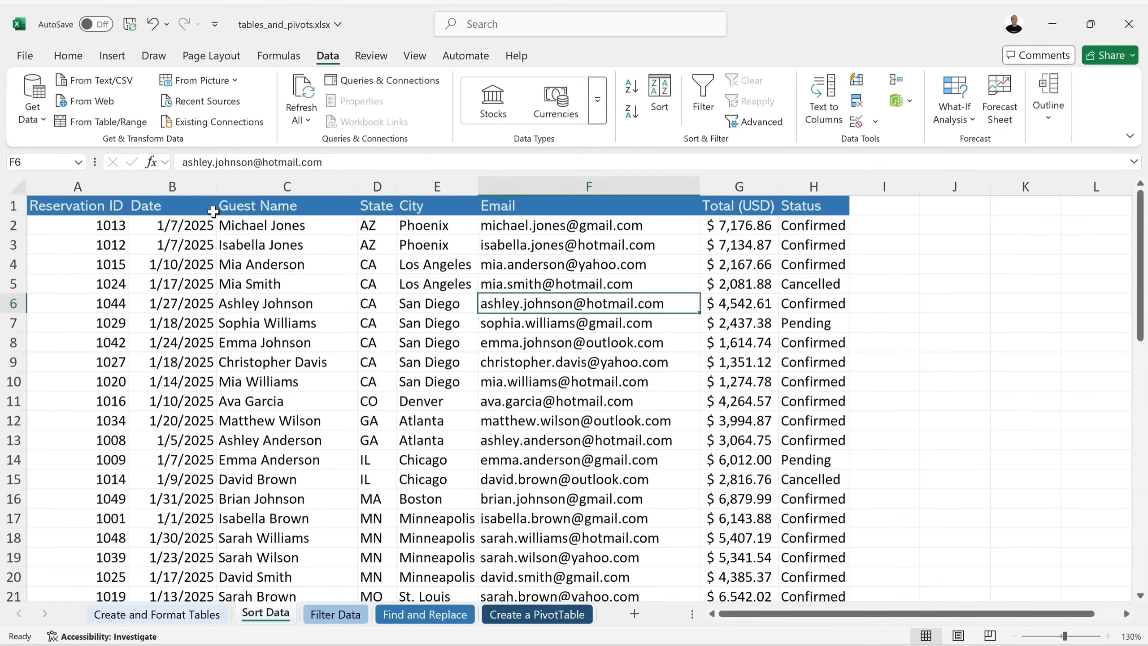
click(161, 207)
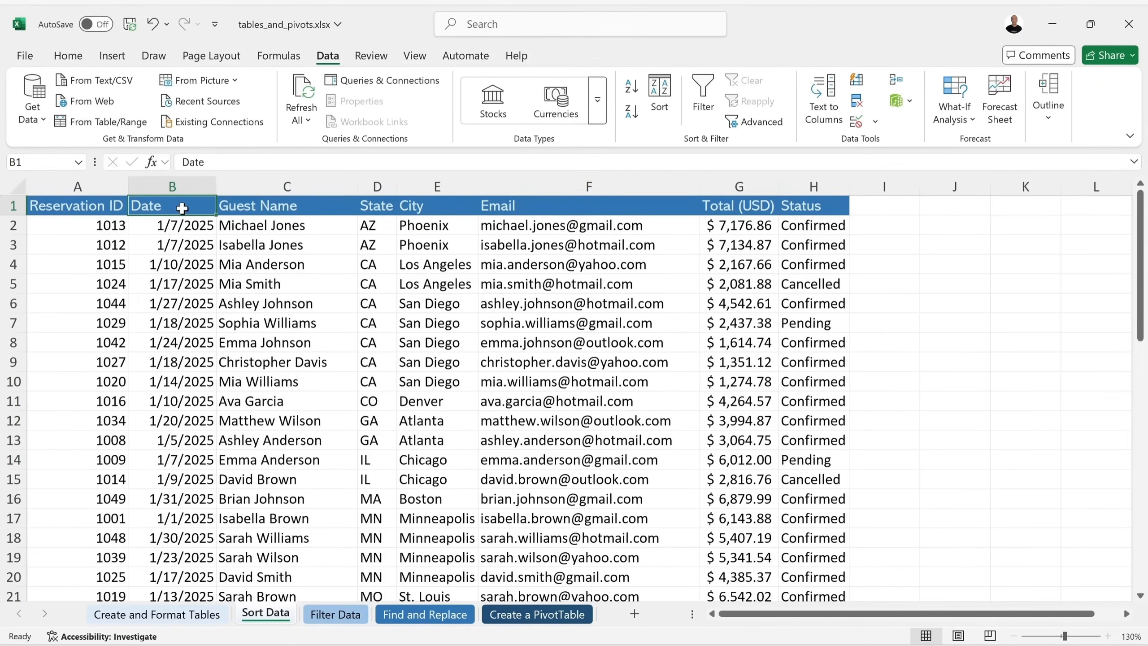
Re-sort by Date oldest to newest, dismiss the Sort dialog, and open Filter Data.
click(631, 86)
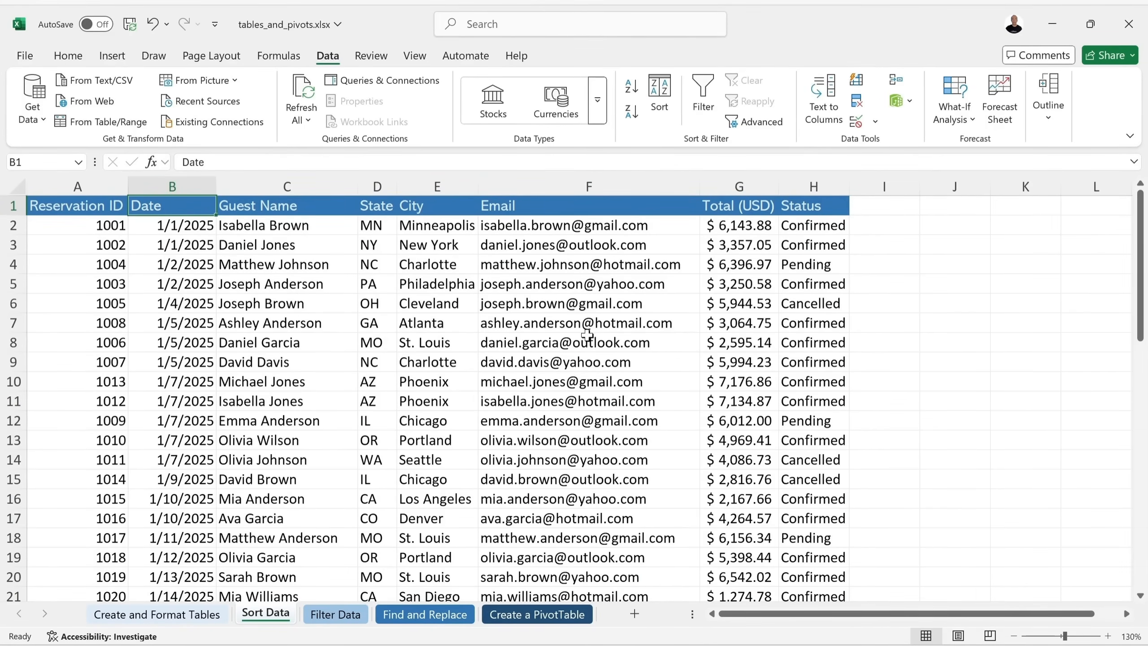
click(659, 93)
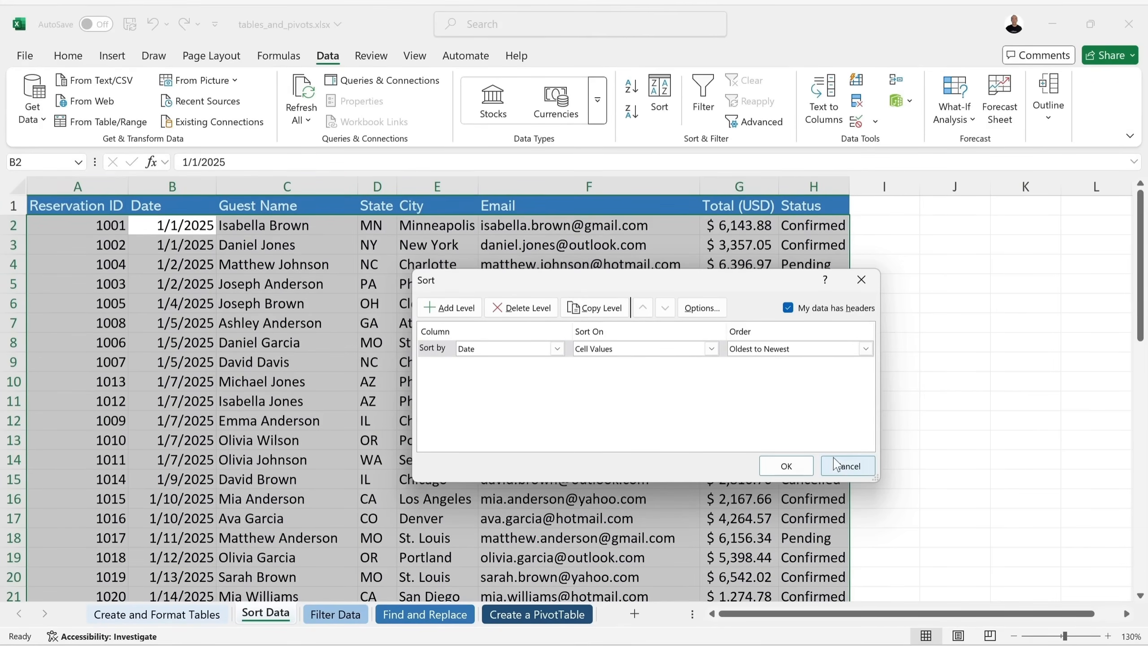
click(841, 469)
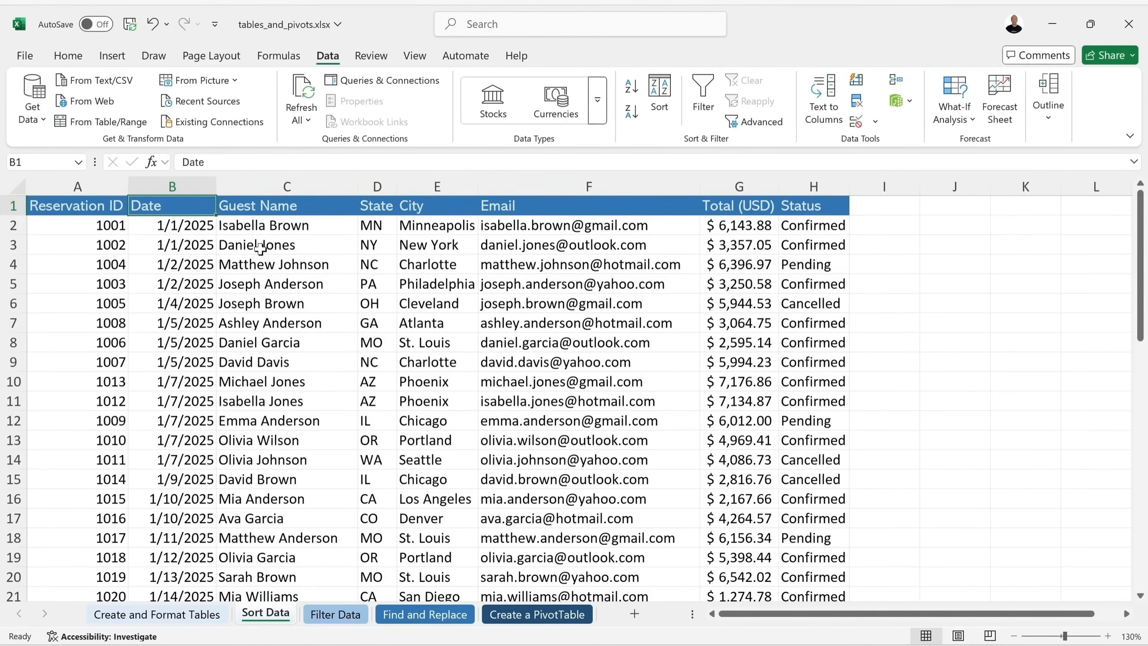
click(337, 613)
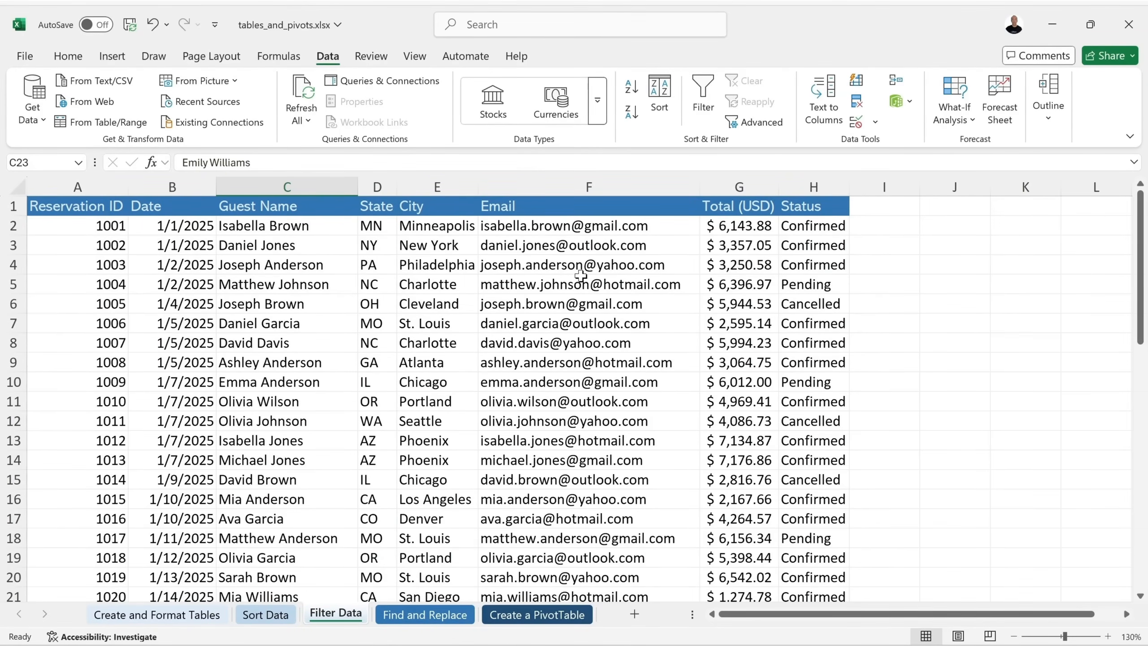
click(701, 99)
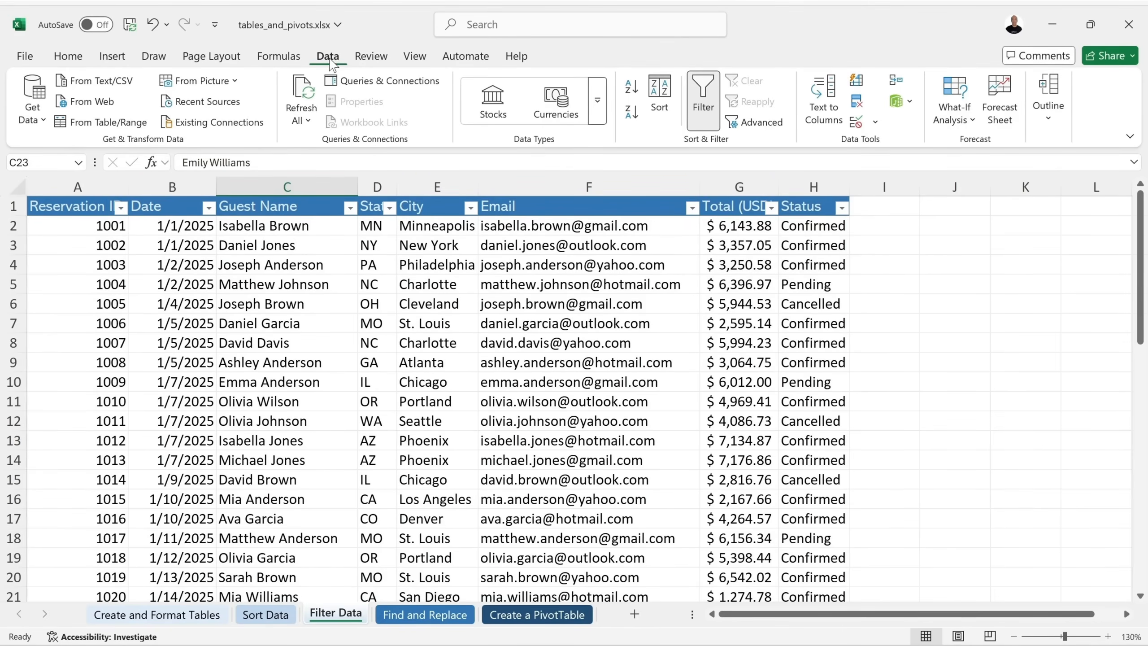
click(63, 60)
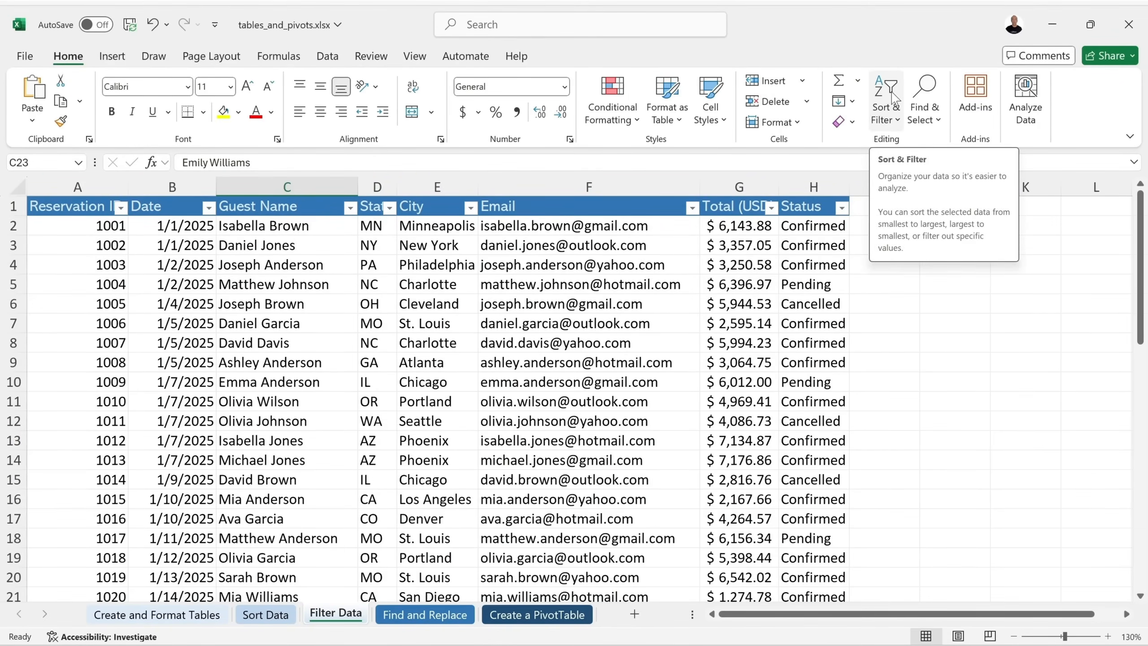
click(894, 108)
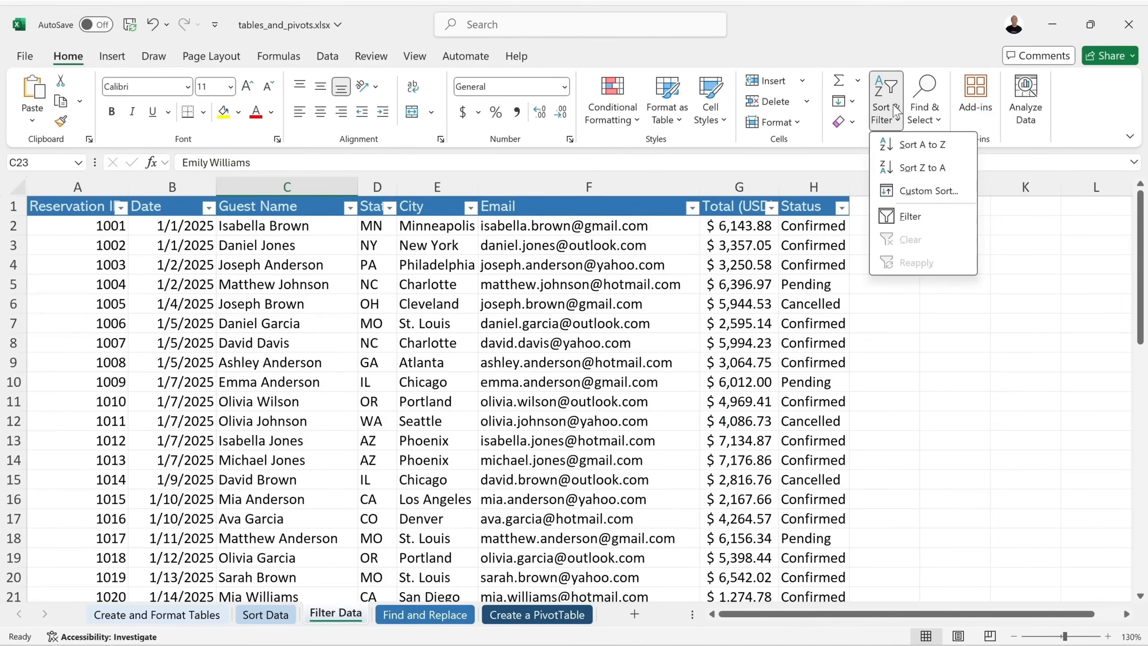
click(888, 217)
click(890, 94)
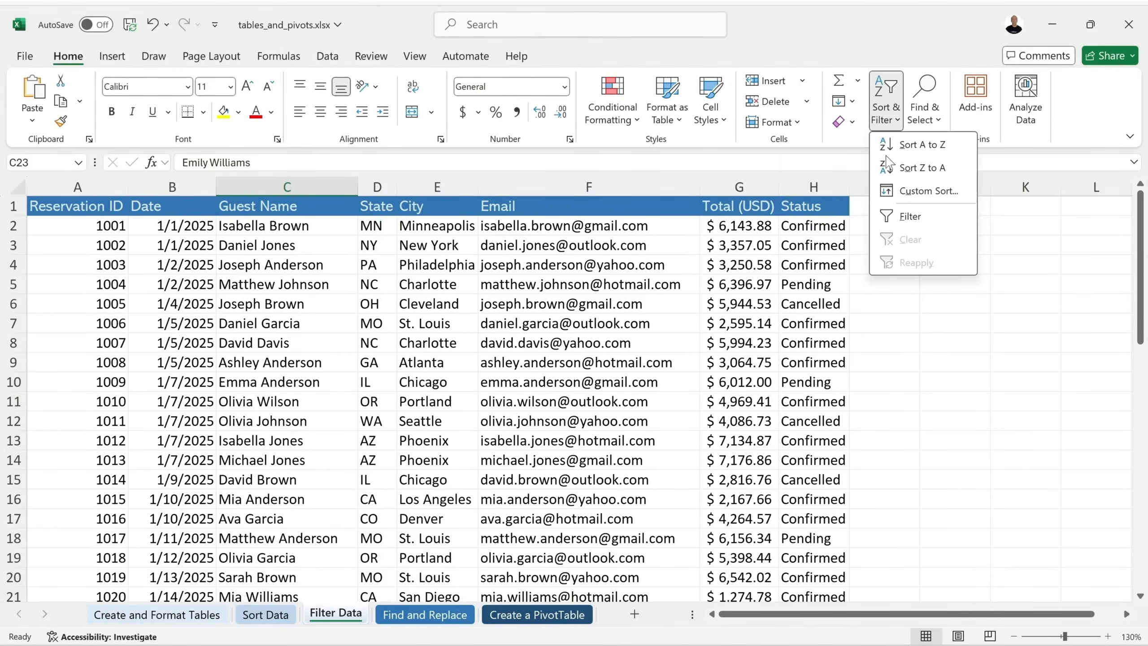
click(894, 219)
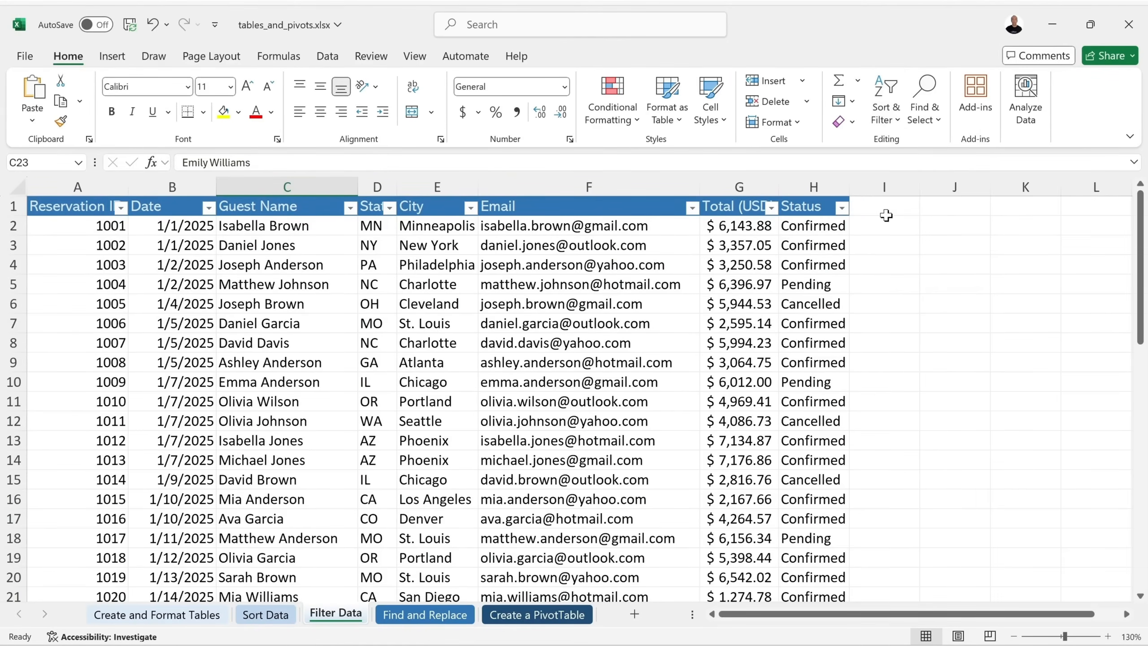
click(328, 57)
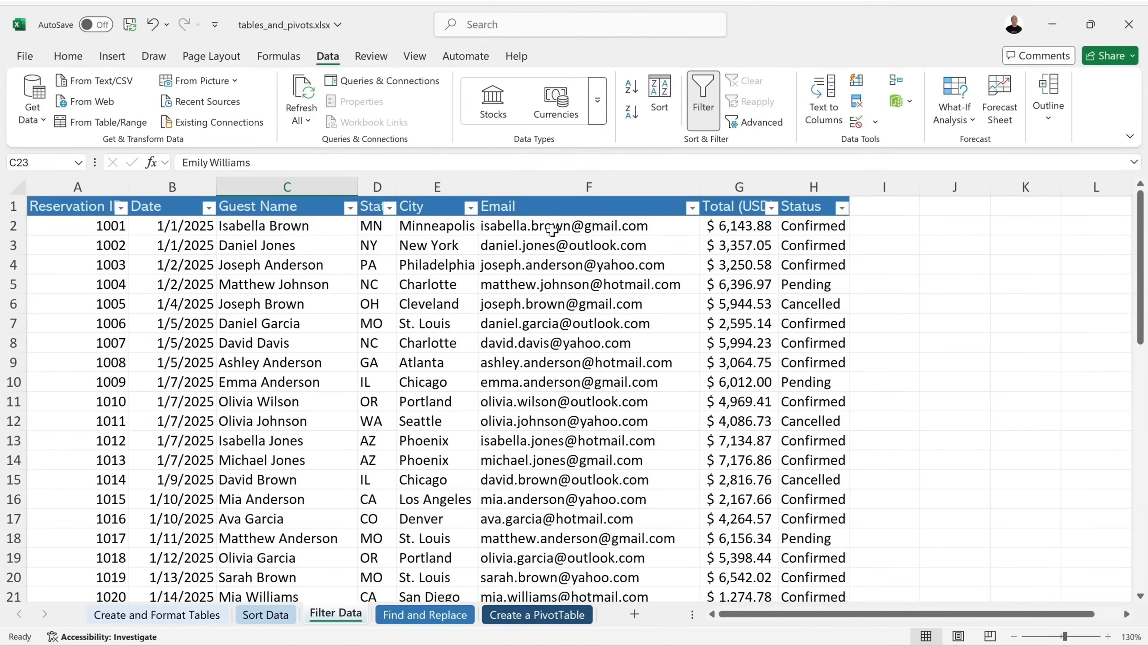
Filter the State column to show only GA, CO and CA.
click(390, 208)
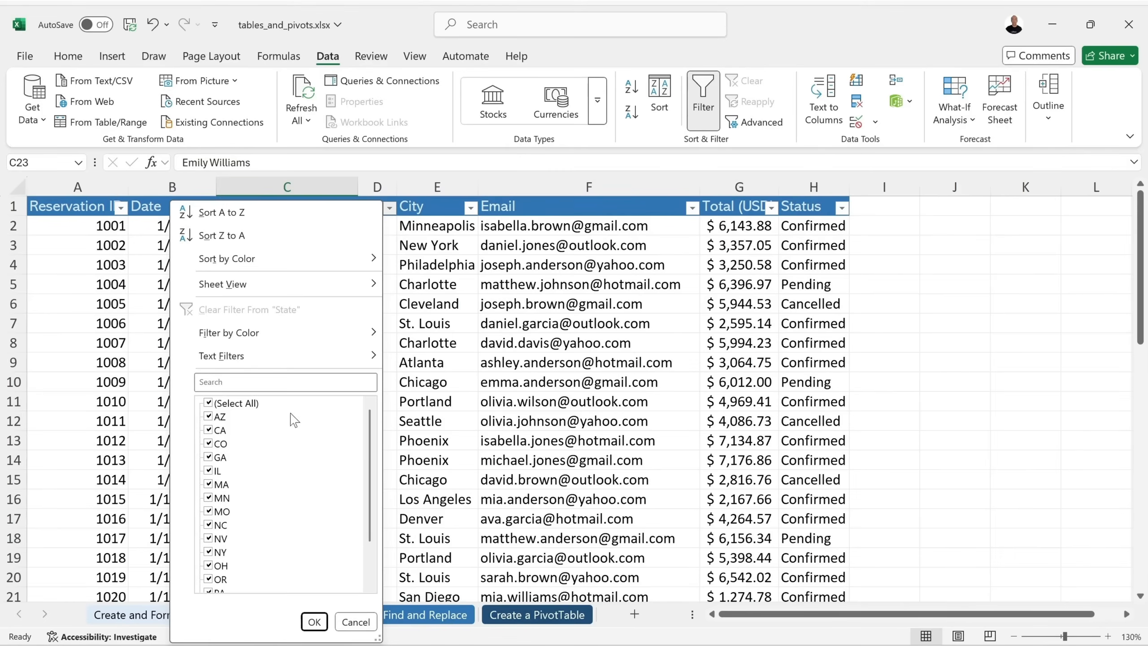
scroll(307, 433, down, 2)
scroll(307, 433, up, 2)
click(209, 402)
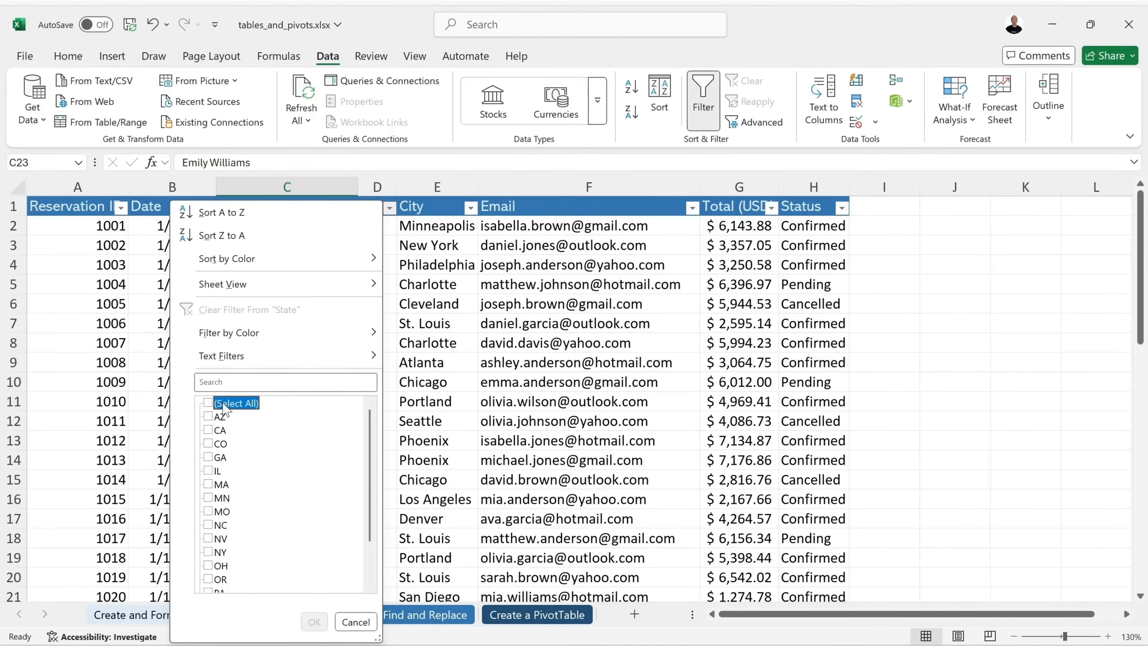
click(209, 456)
click(209, 443)
click(209, 430)
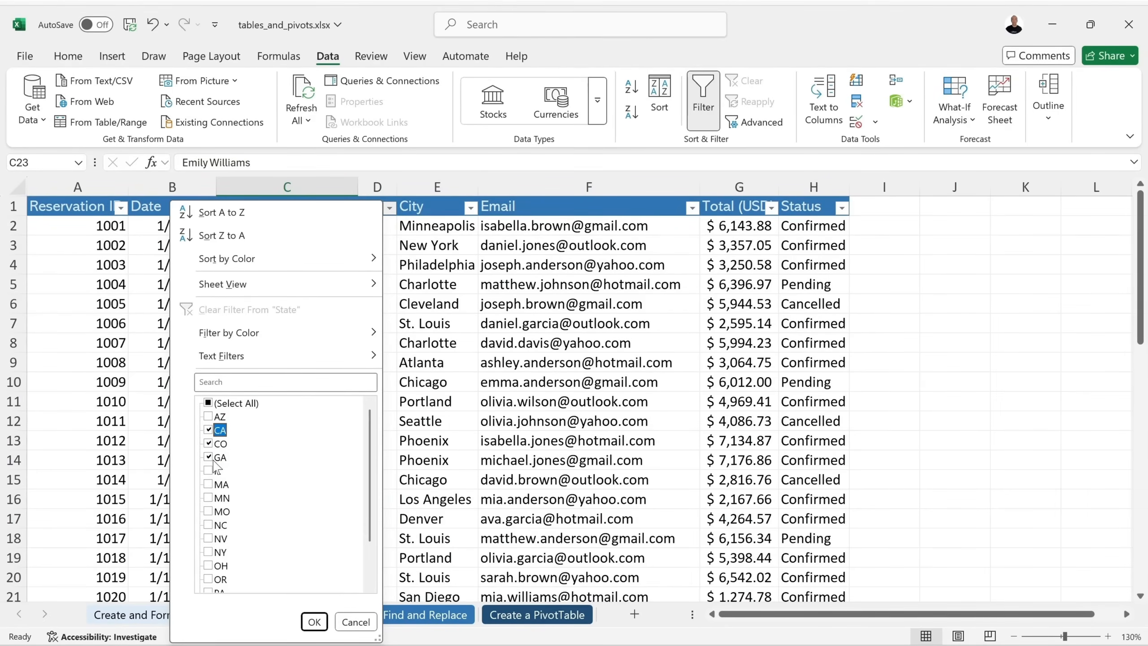
click(314, 621)
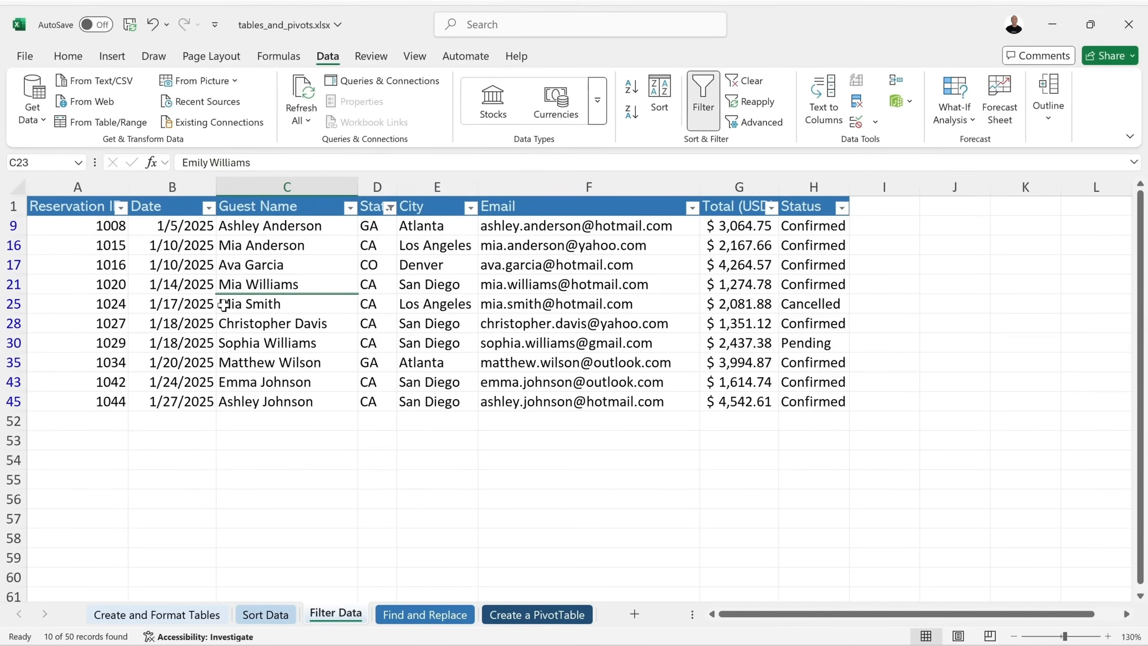
Add MN to the State filter, leaving 14 of 50 records visible.
click(390, 208)
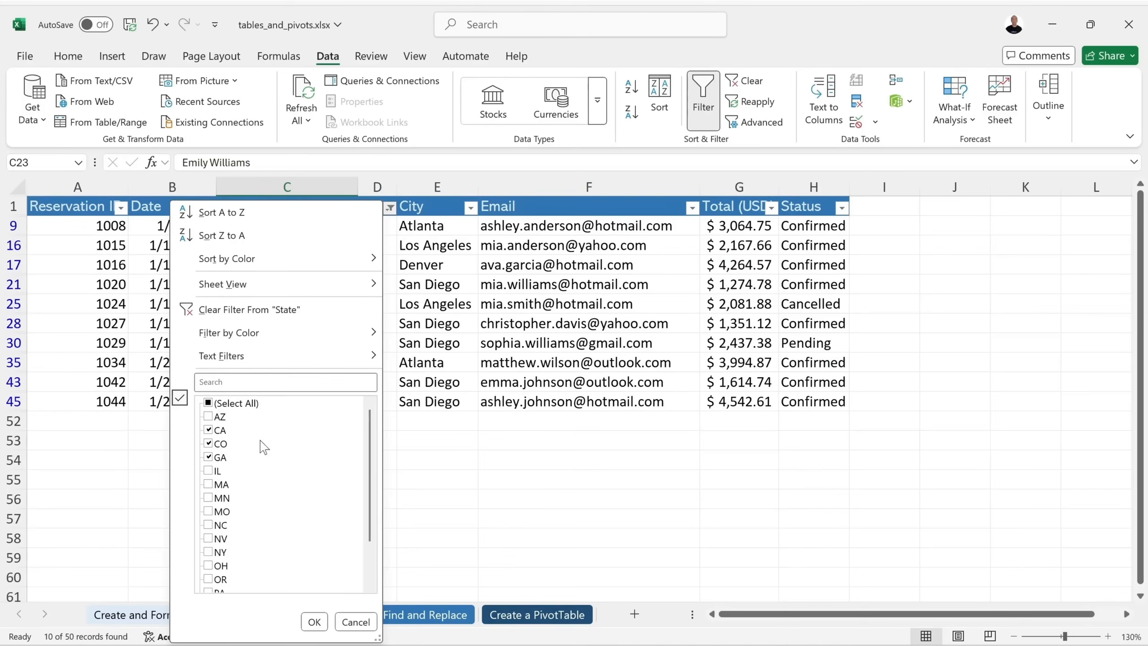
click(209, 497)
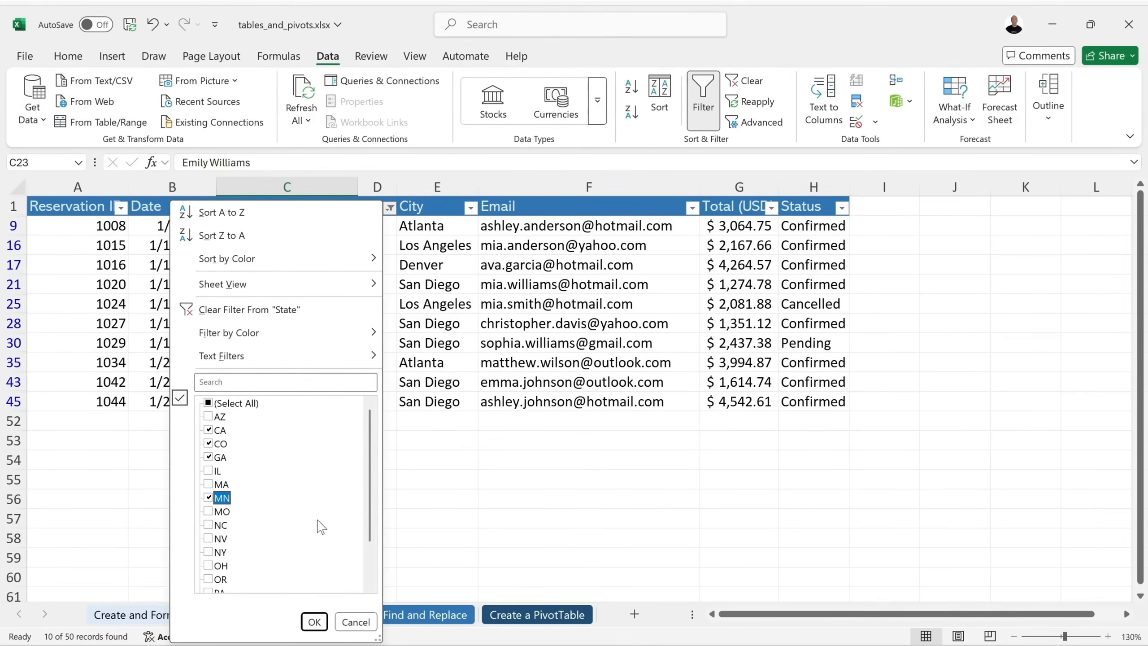
click(312, 621)
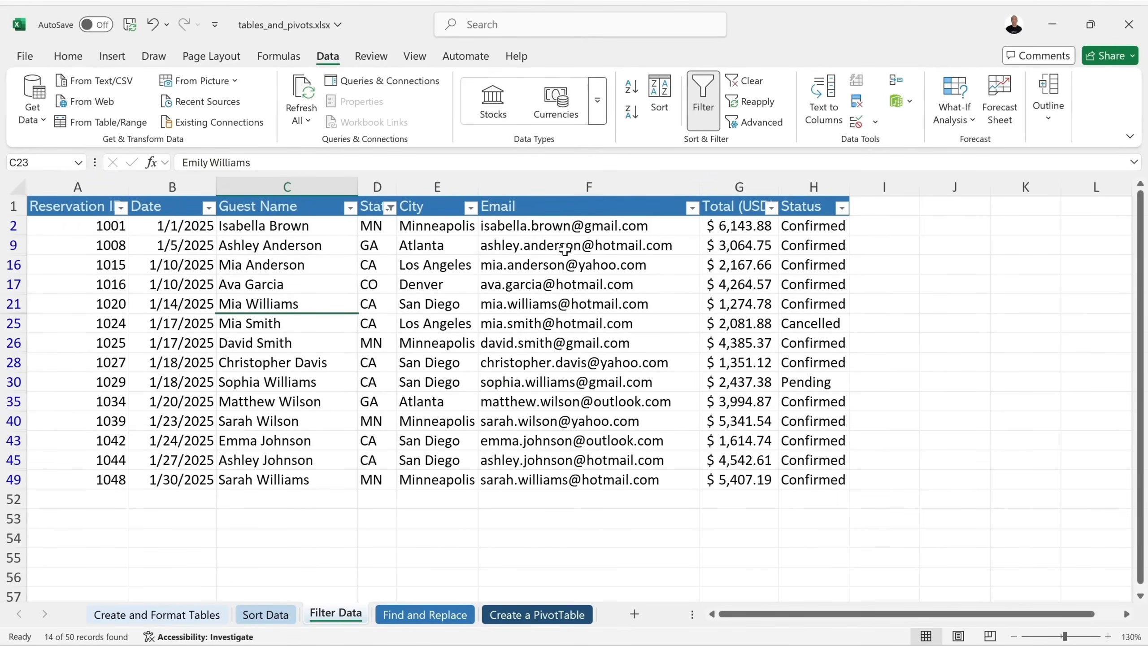
Copy the filtered rows to A53, then undo the paste and the MN filter addition.
drag(67, 225, 795, 477)
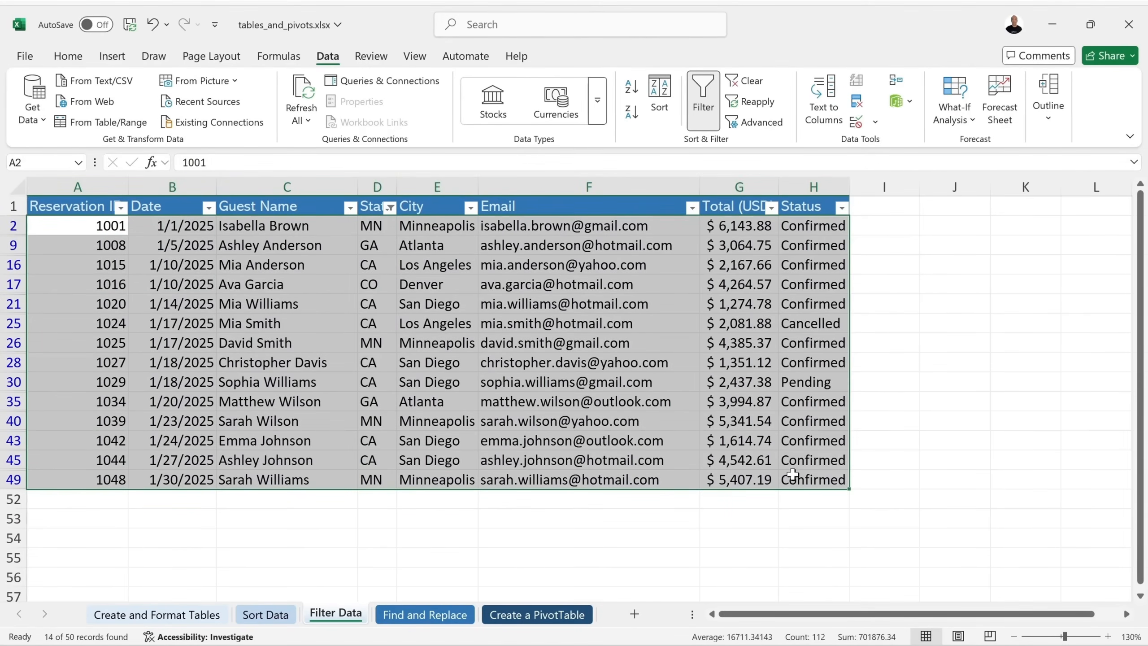
click(67, 57)
click(60, 100)
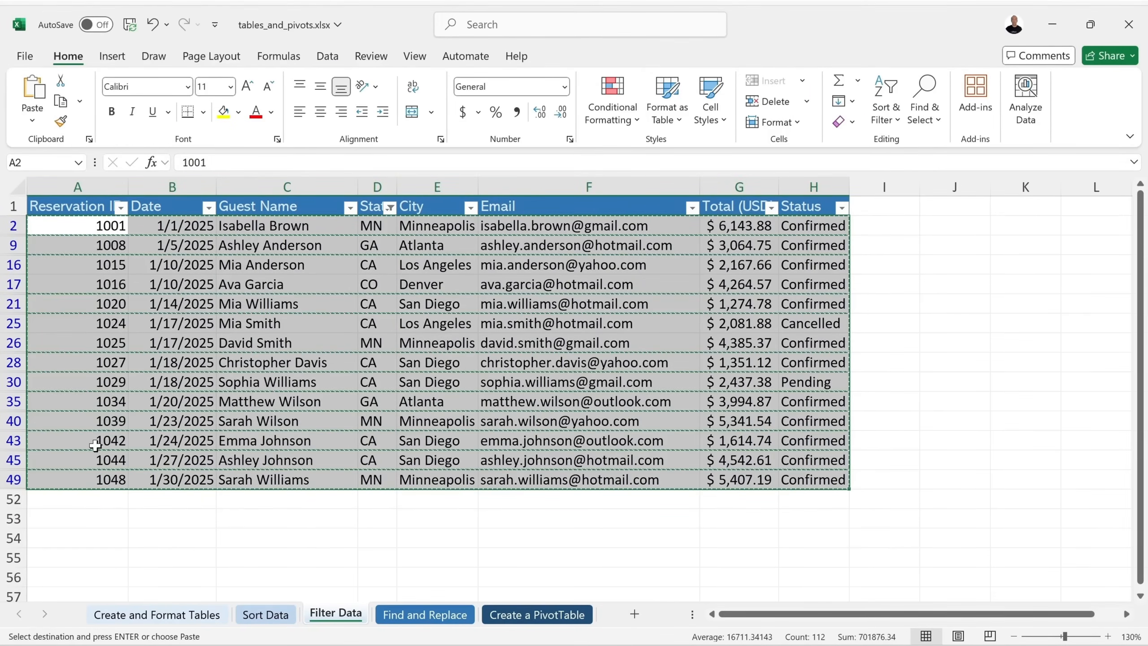
click(75, 518)
click(33, 95)
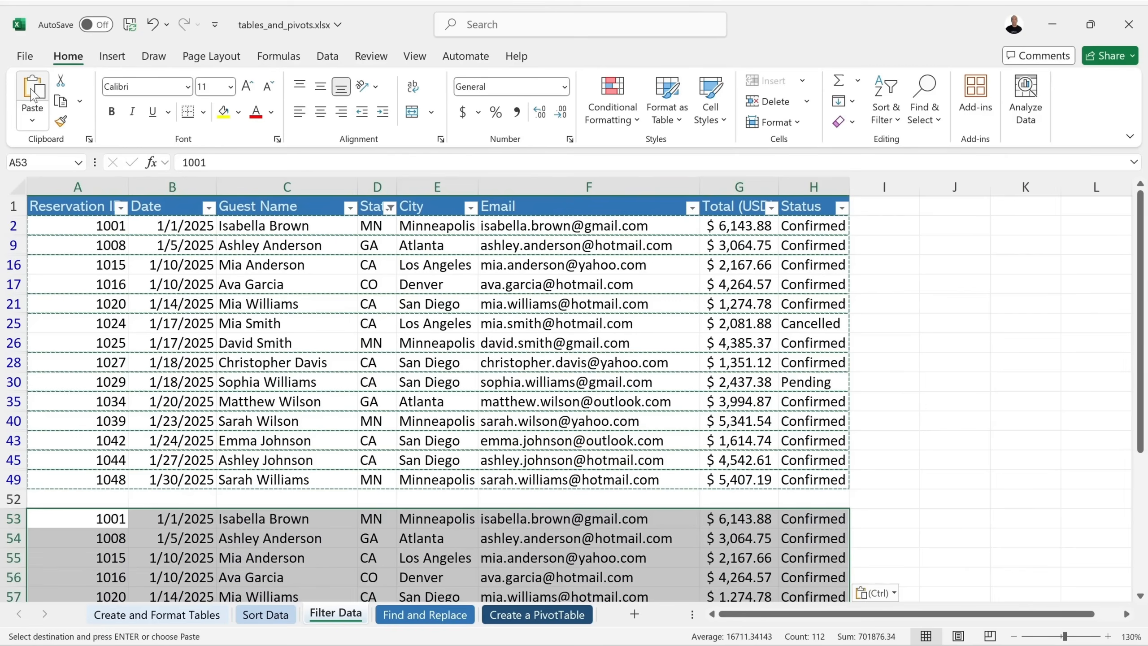
scroll(746, 488, down, 5)
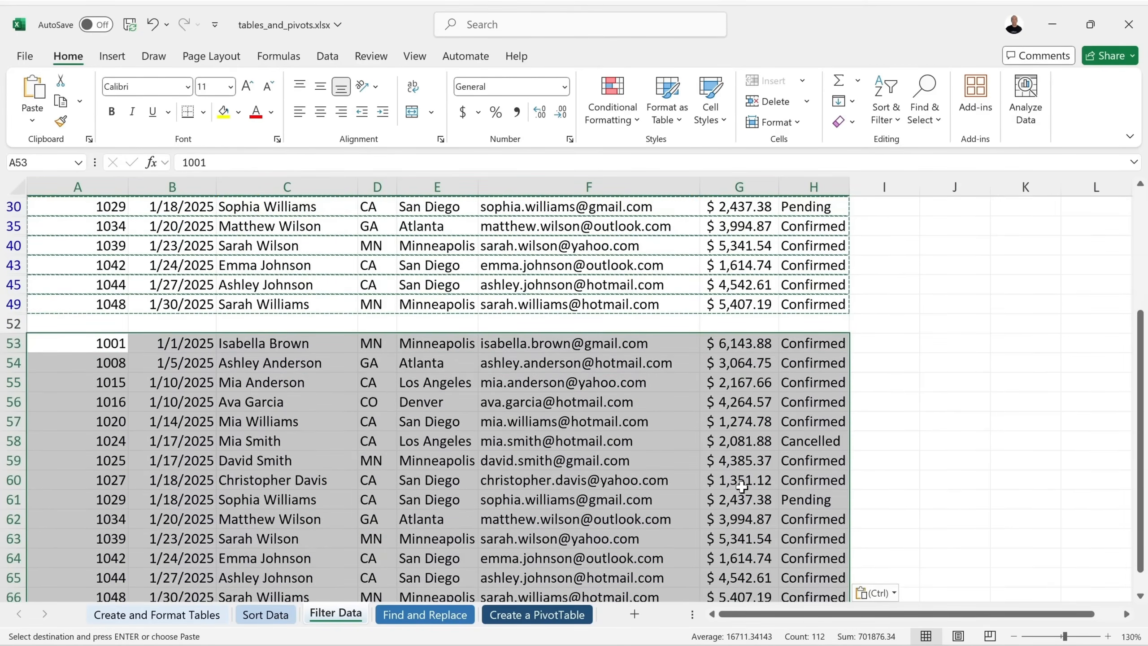
scroll(742, 487, up, 2)
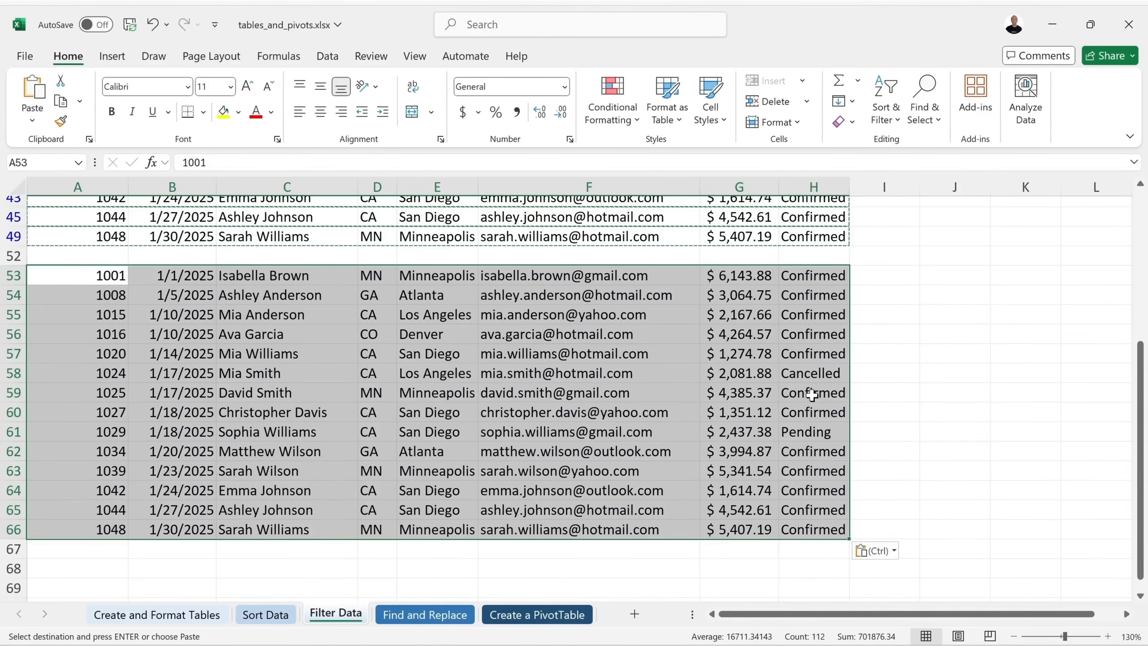
scroll(637, 359, up, 4)
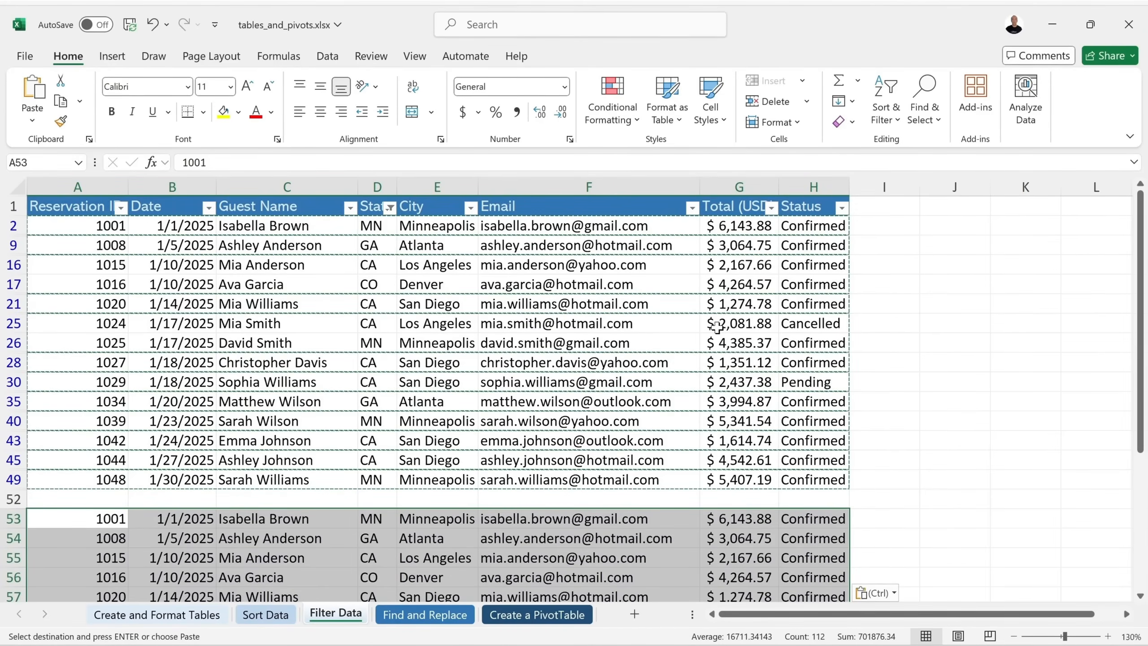
click(153, 24)
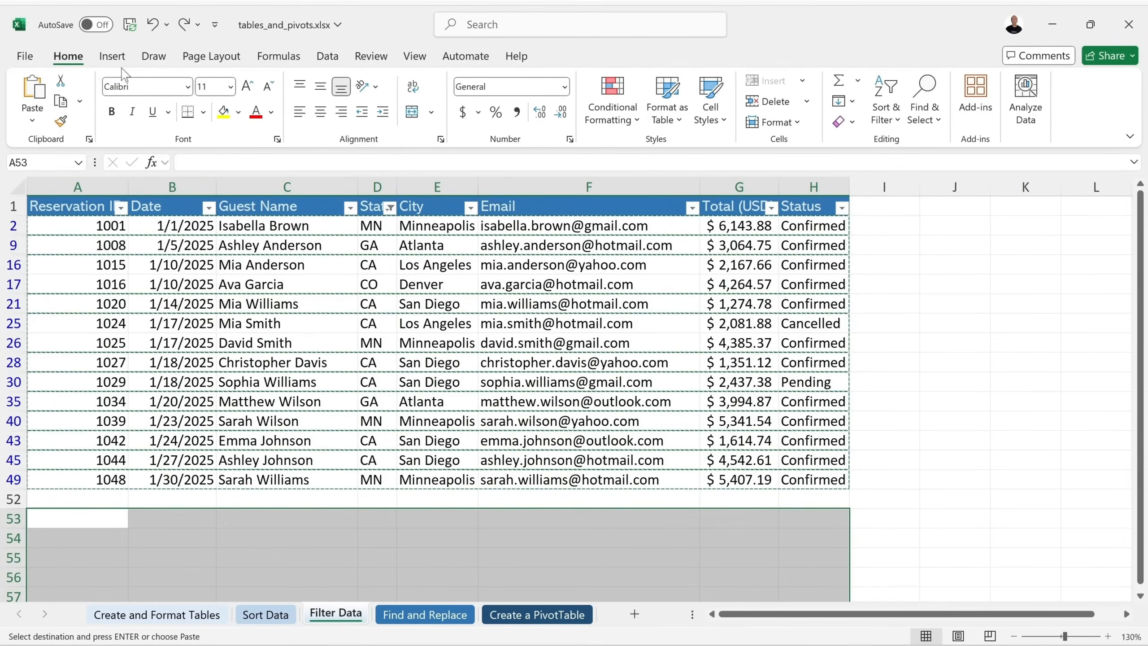
click(153, 25)
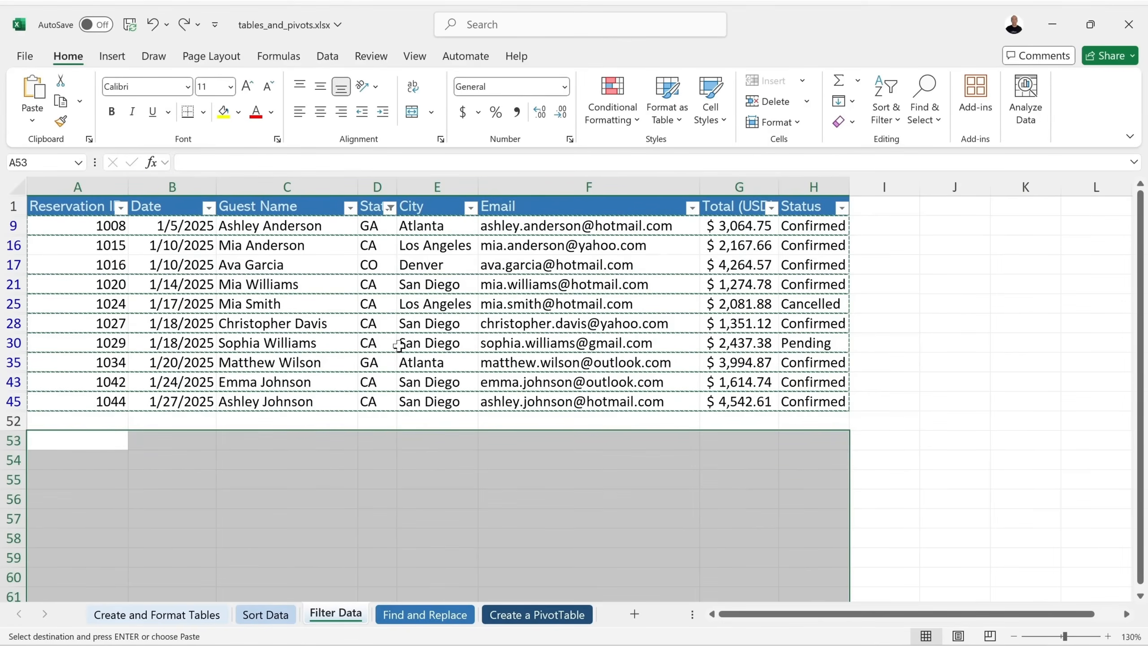
Clear the State filter so all rows show, and cancel the pending copy.
click(432, 360)
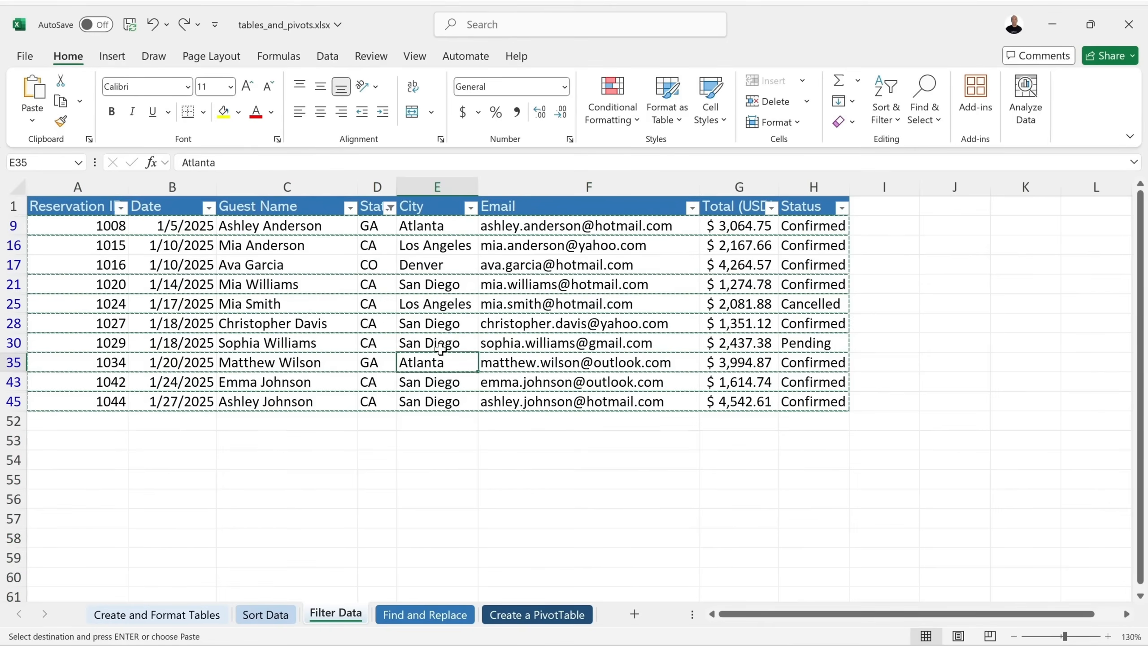
click(389, 208)
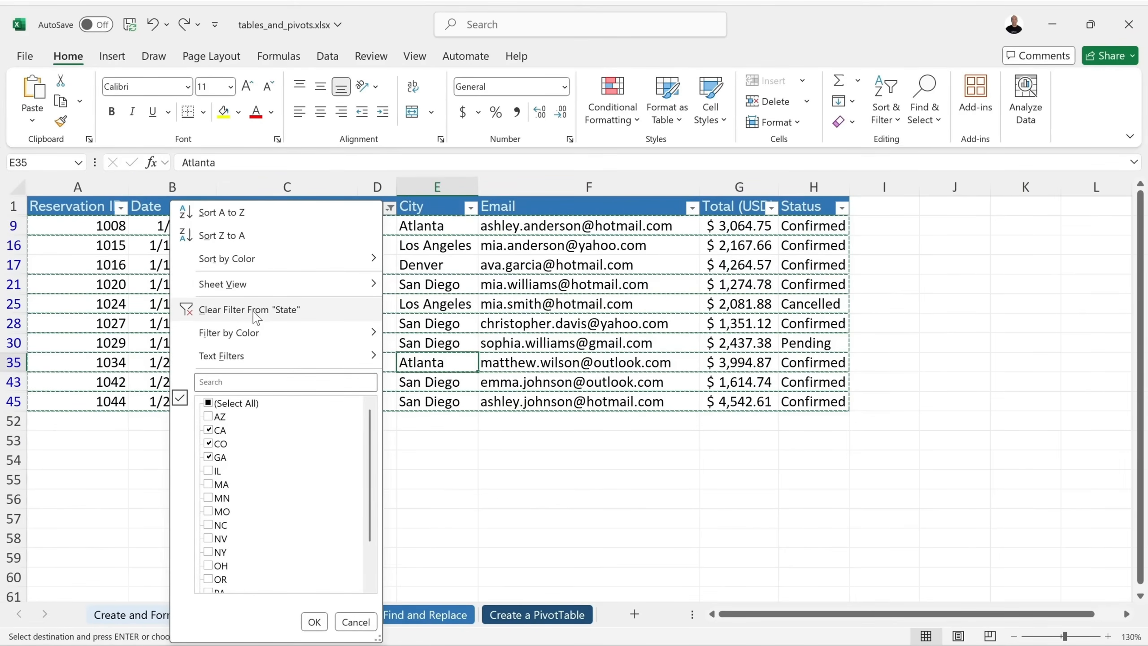
click(288, 310)
click(437, 285)
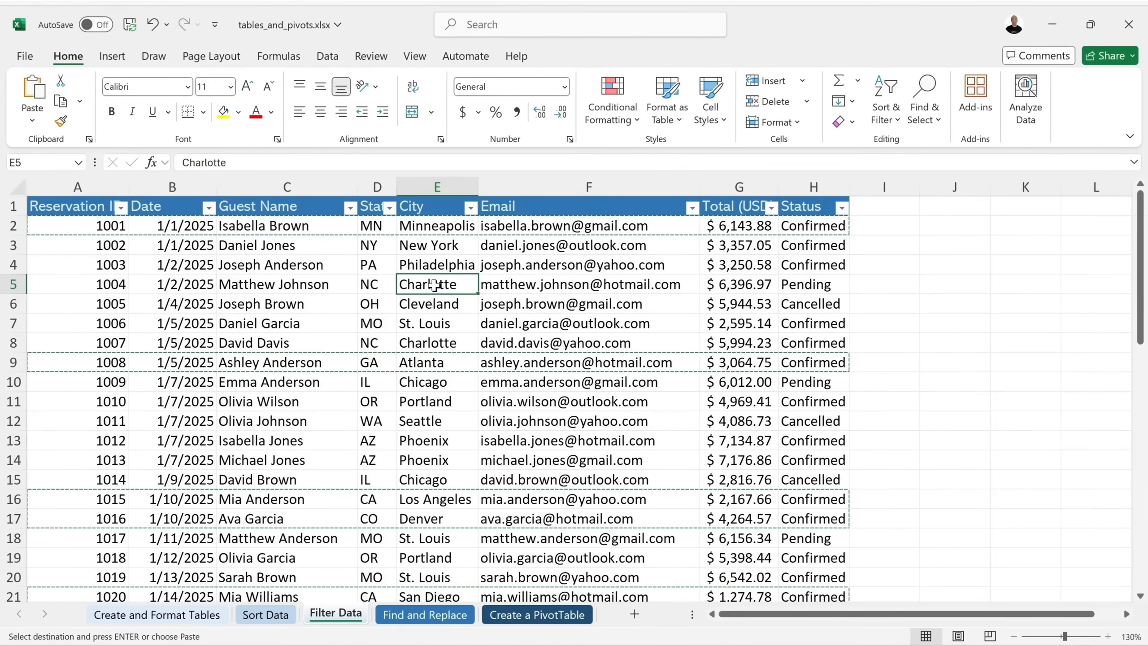
key(Escape)
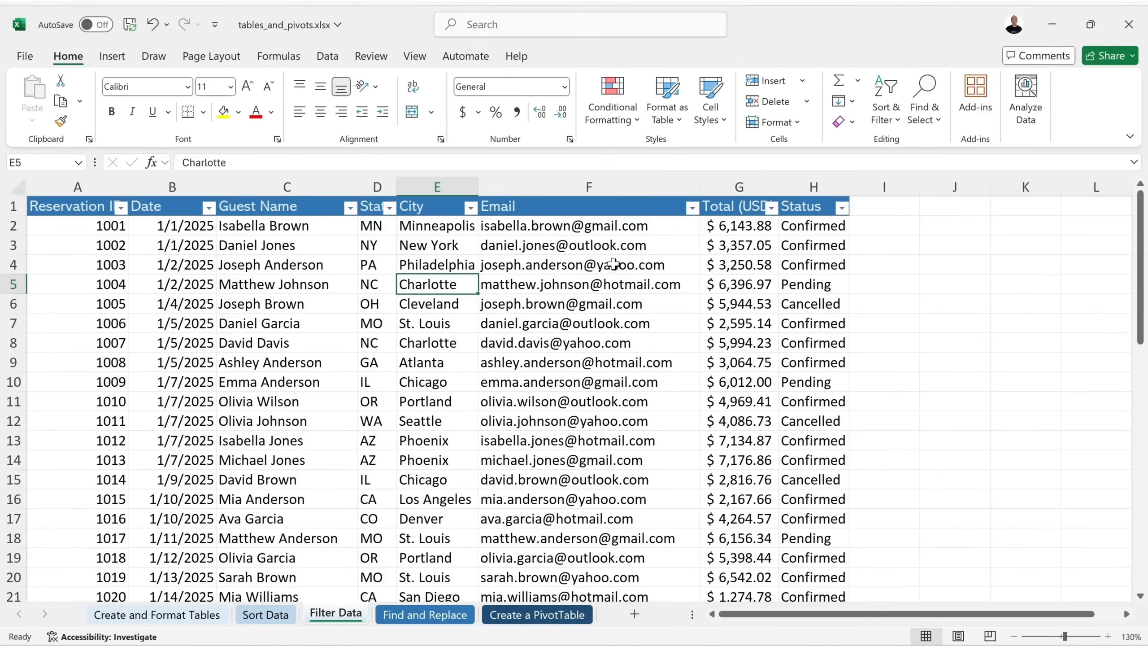
Filter out Cancelled reservations using the Status column, then include them again.
click(624, 276)
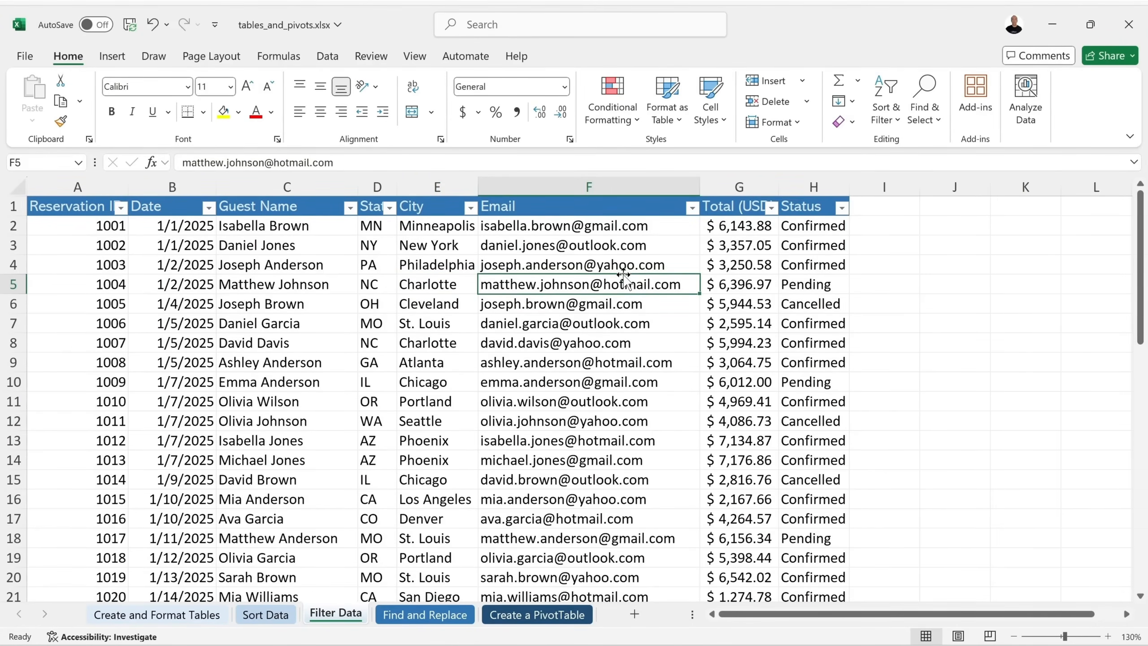
click(842, 208)
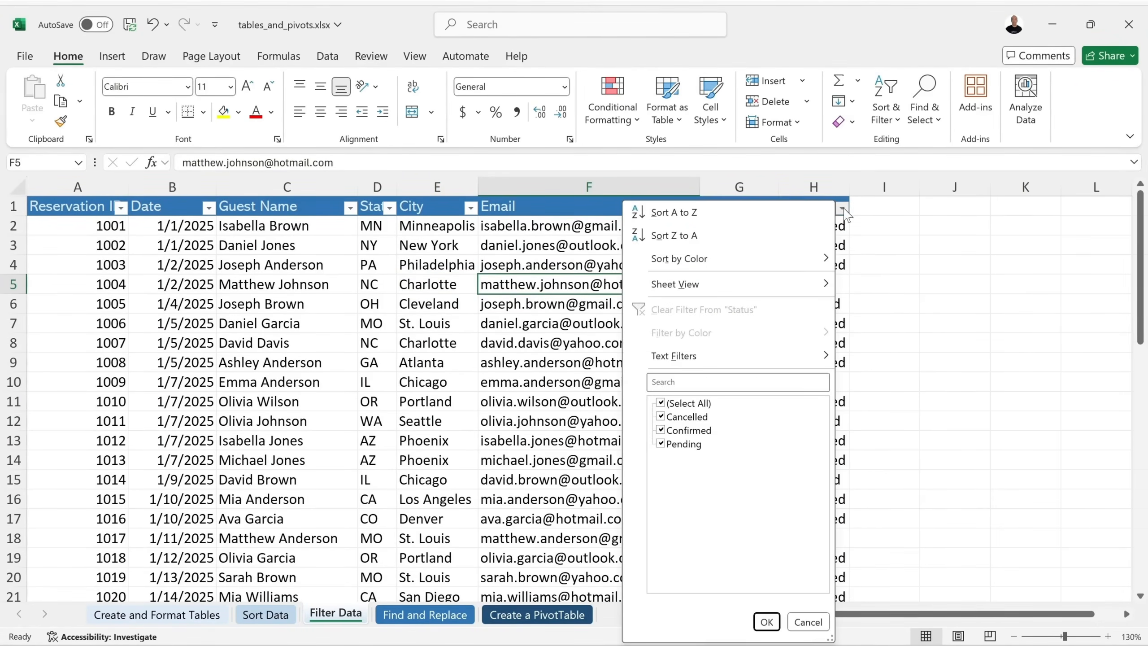
click(663, 418)
click(766, 622)
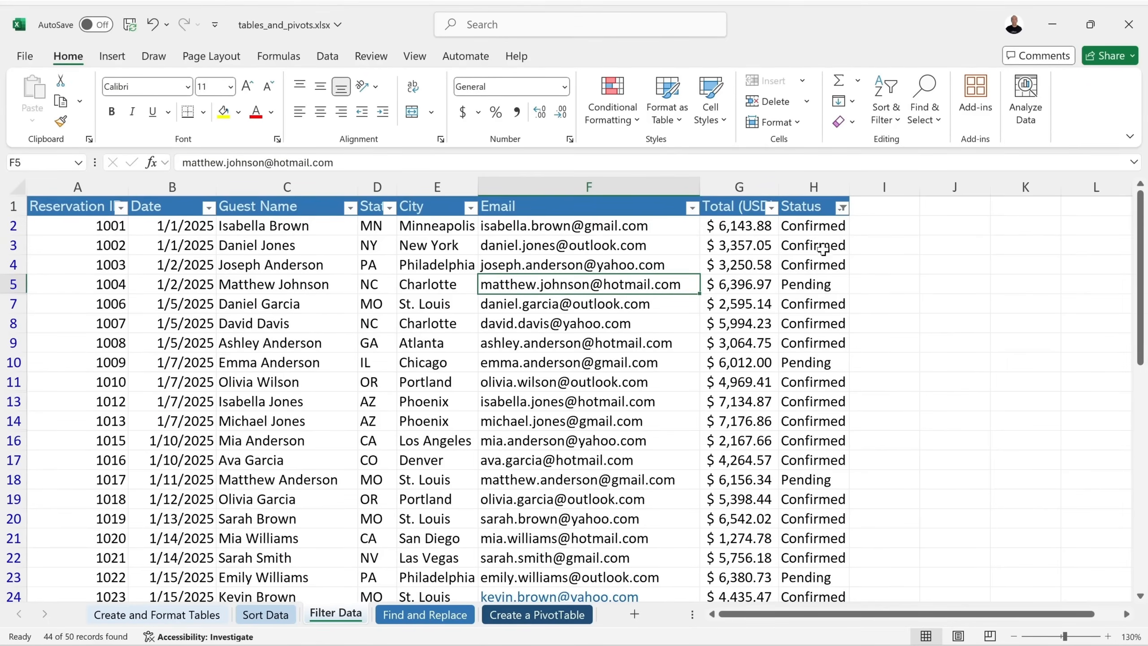
click(842, 207)
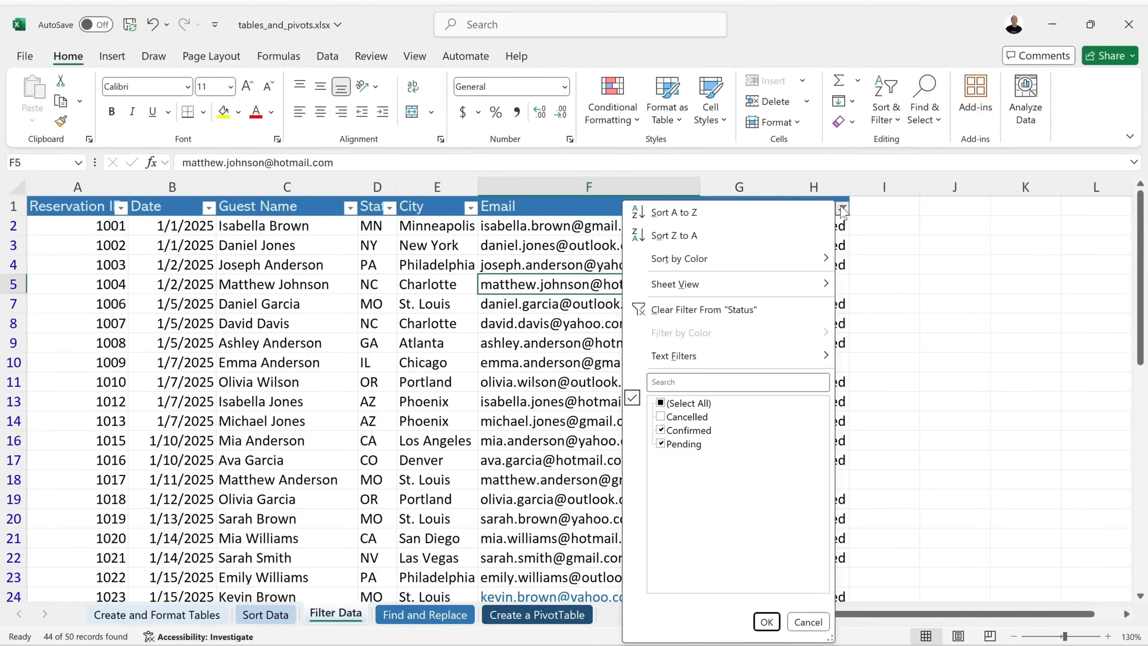
click(662, 418)
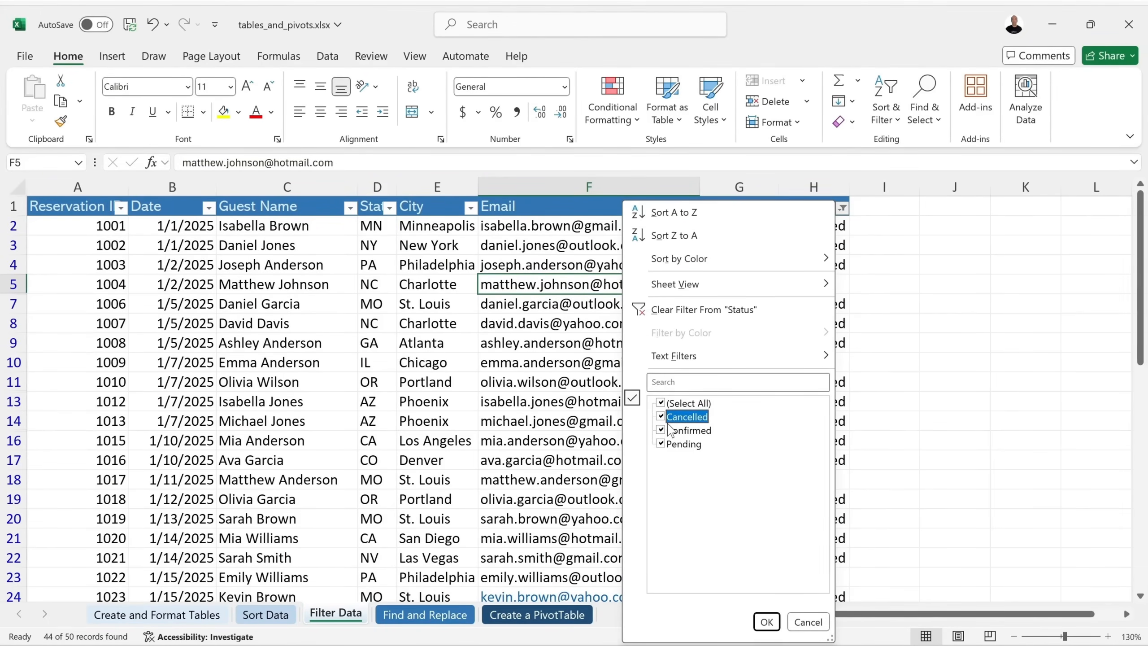
click(766, 622)
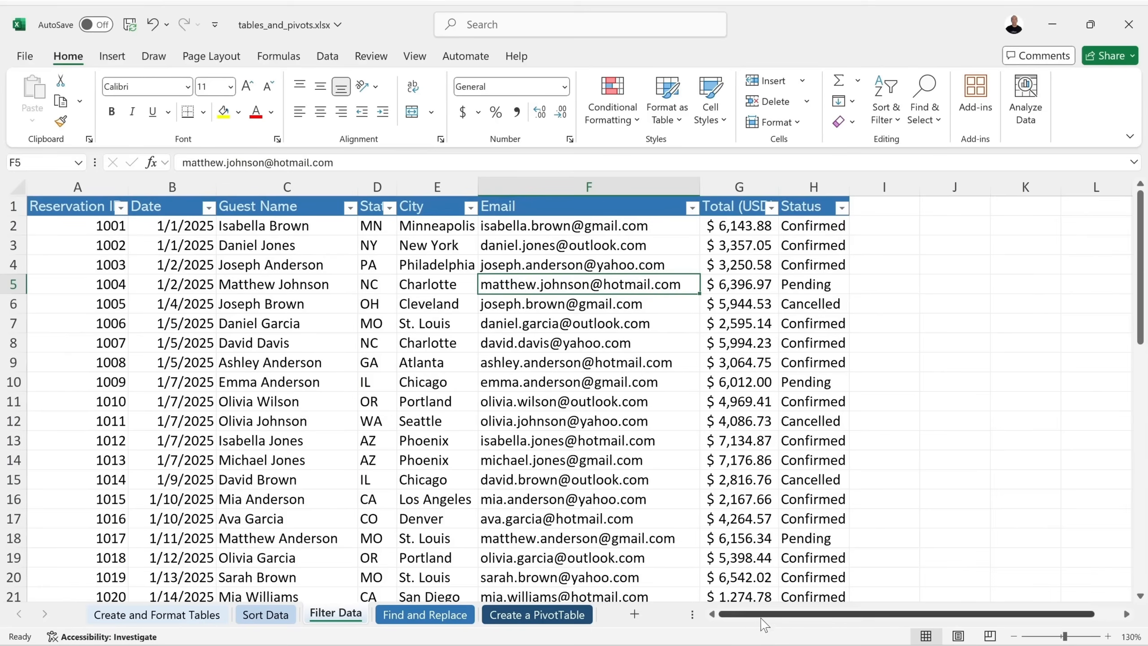
Browse the Date, Reservation ID and Status filter options without changing anything.
click(209, 207)
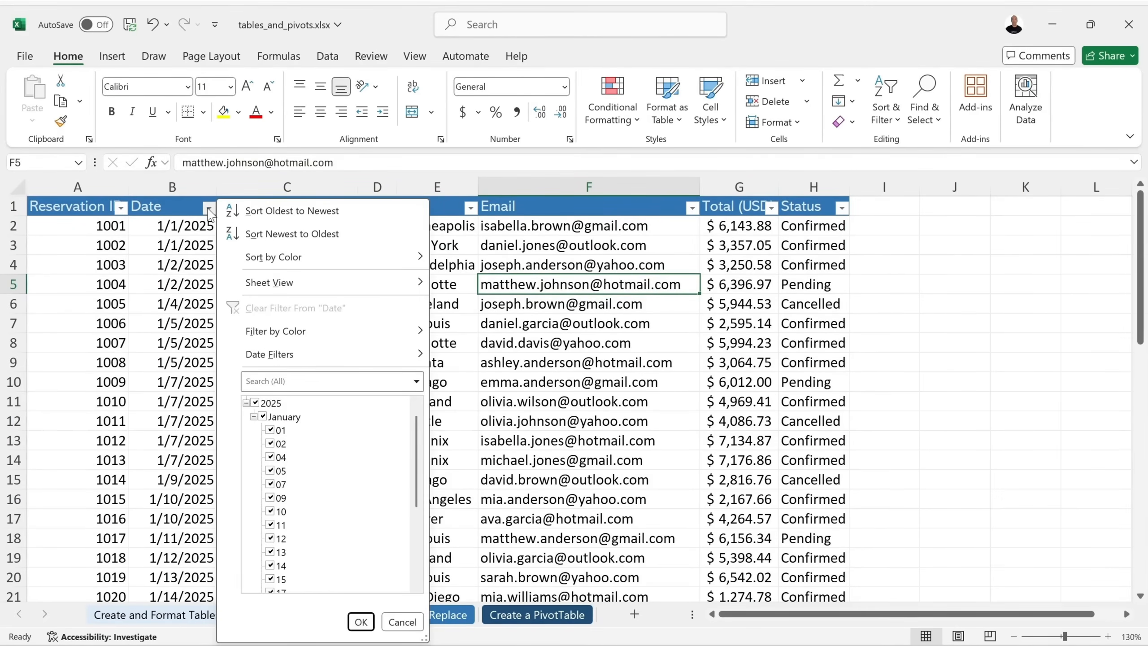
mouse_move(286, 359)
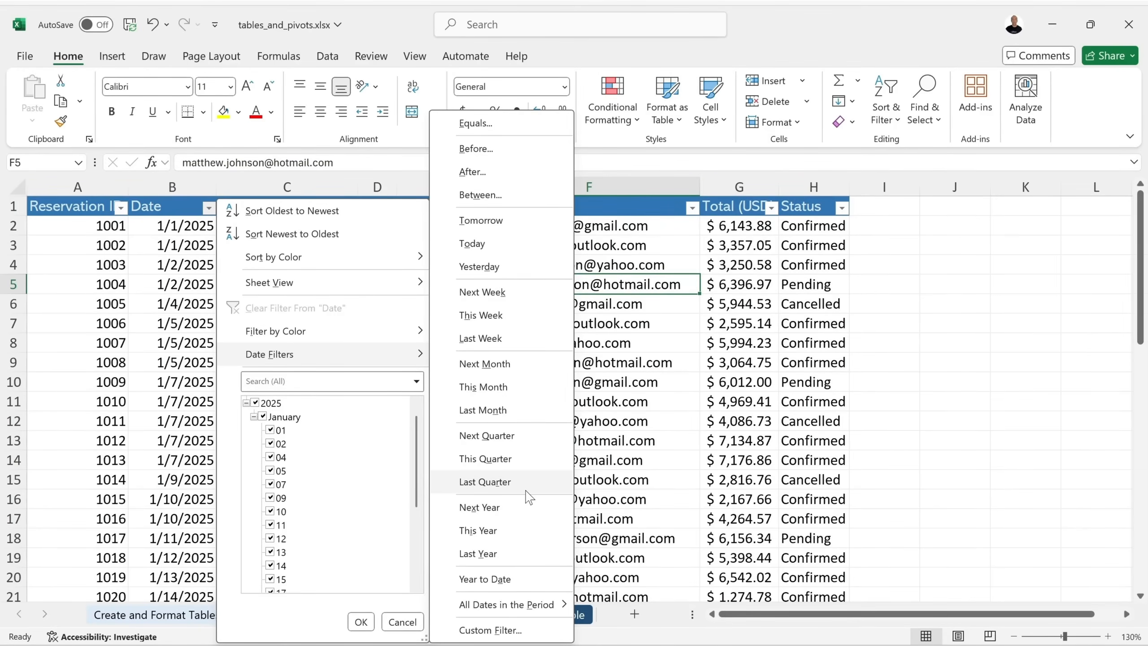
click(169, 207)
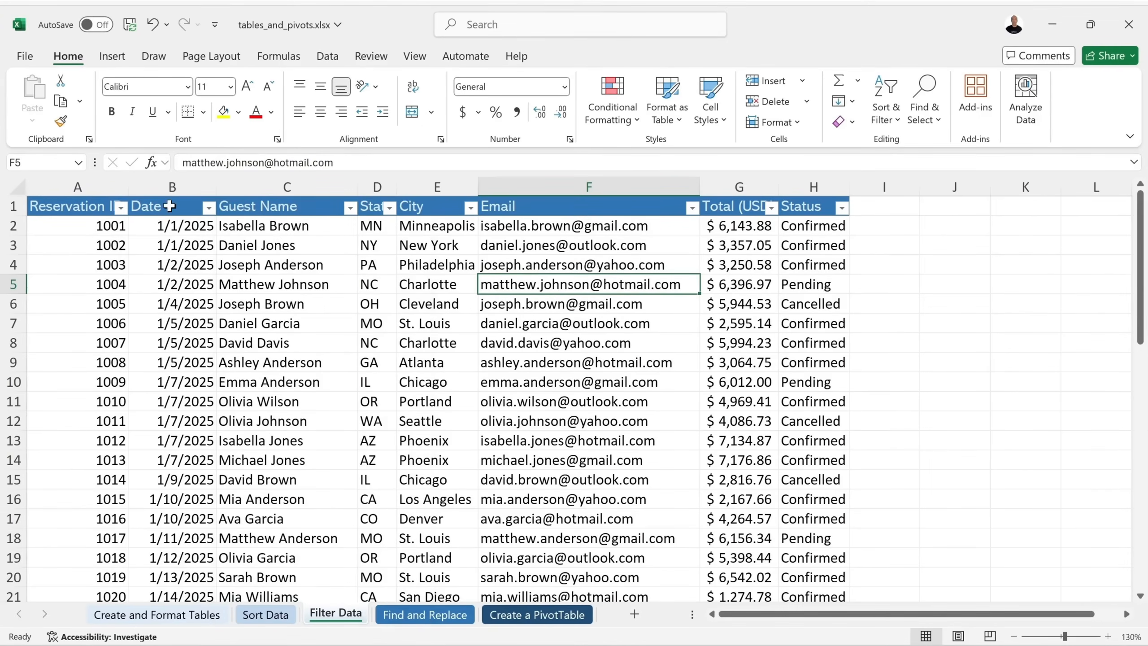
click(121, 208)
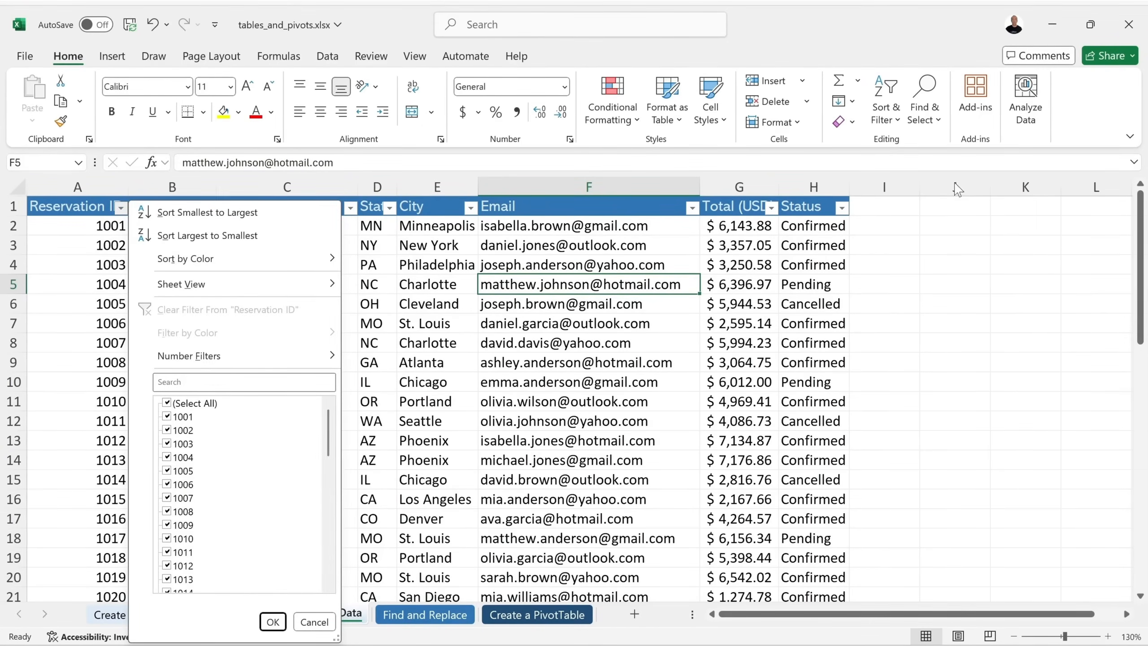
click(842, 209)
click(841, 209)
mouse_move(708, 362)
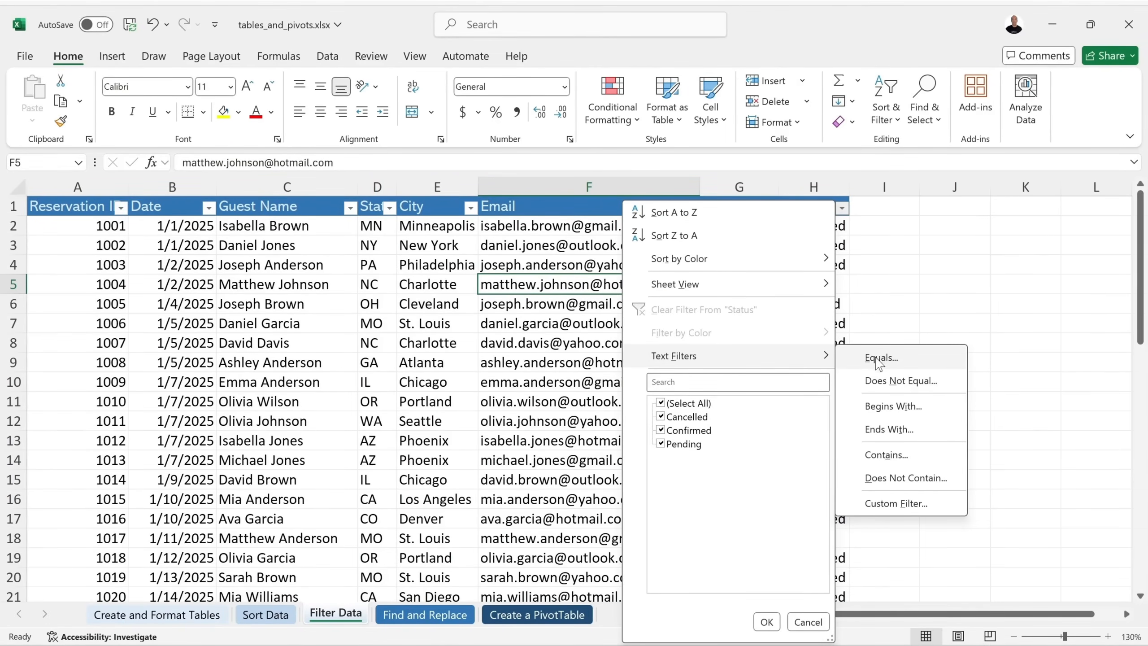
click(897, 312)
Bring up the Number Filters choices for the Total (USD) column.
click(738, 207)
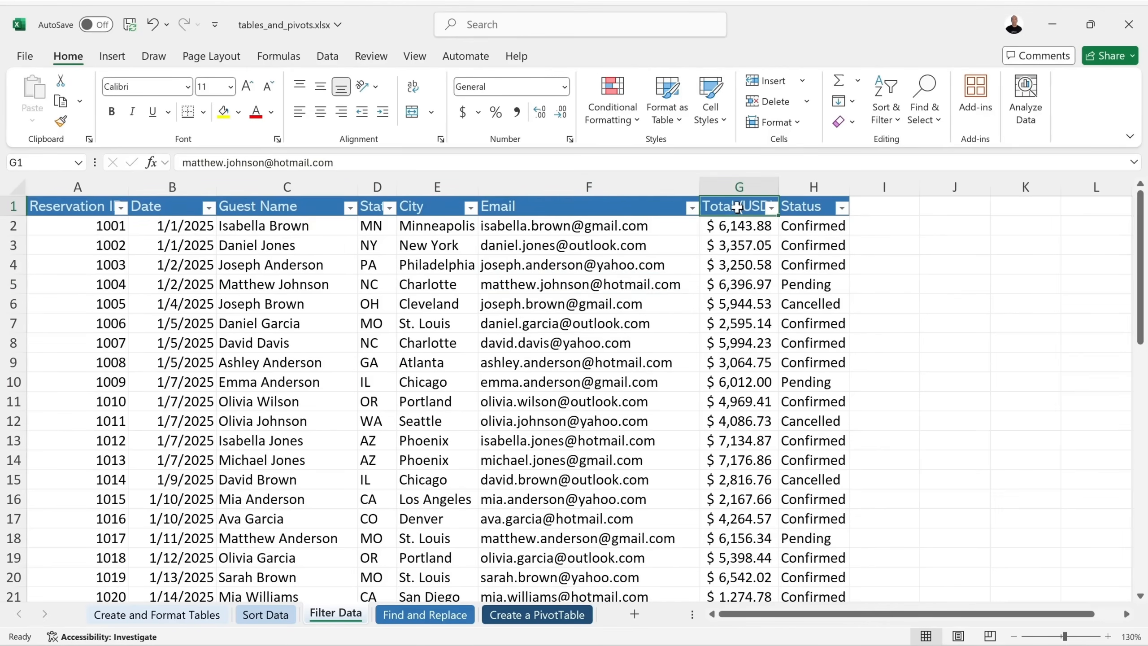
click(771, 208)
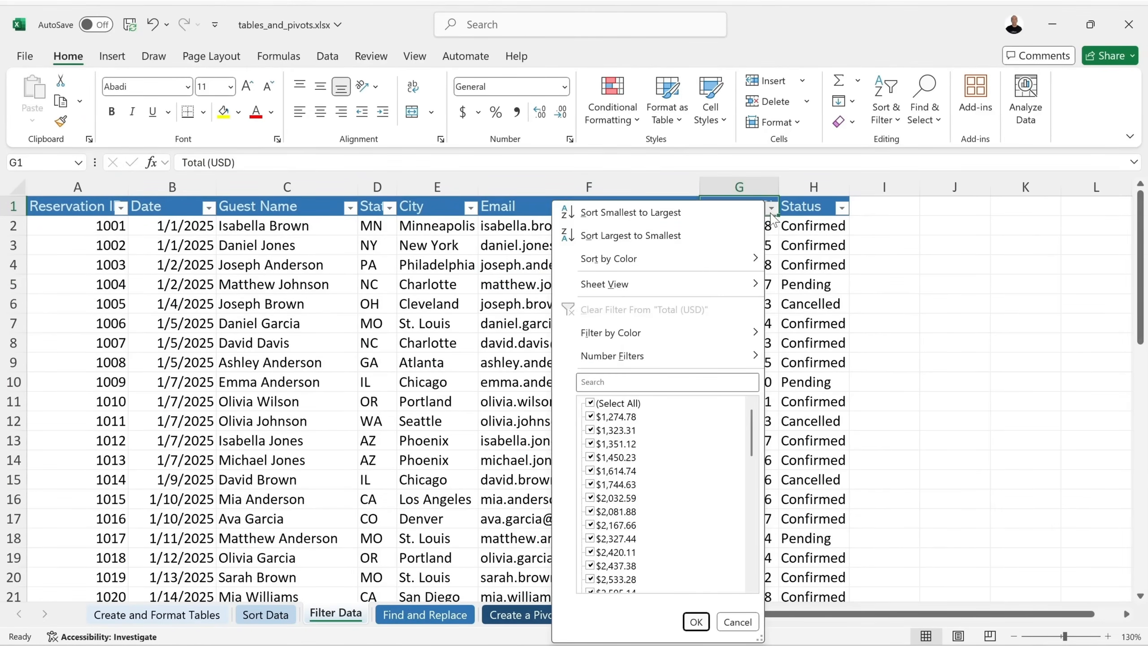
mouse_move(699, 355)
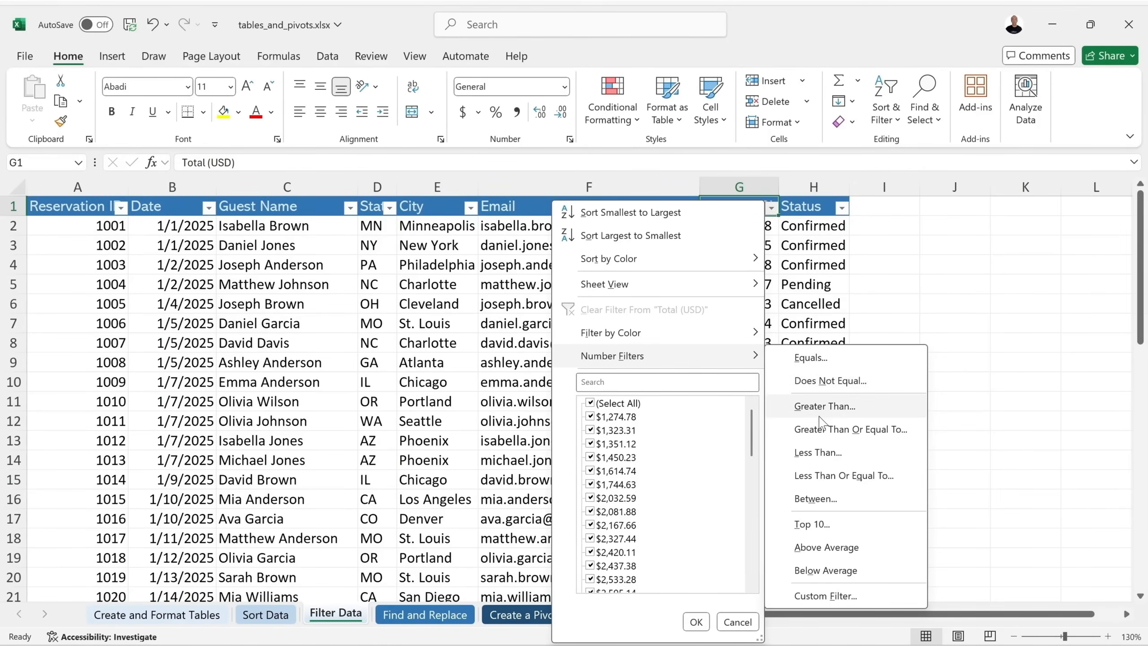
Filter the reservations to Total (USD) greater than 5000.
click(851, 414)
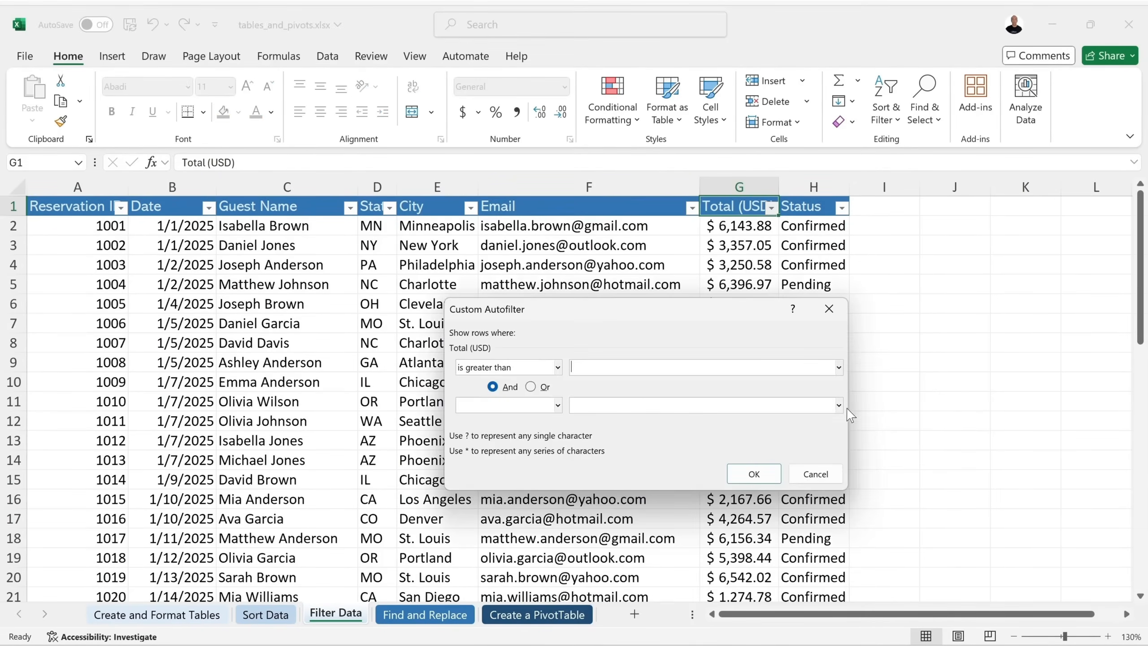
drag(661, 310, 509, 326)
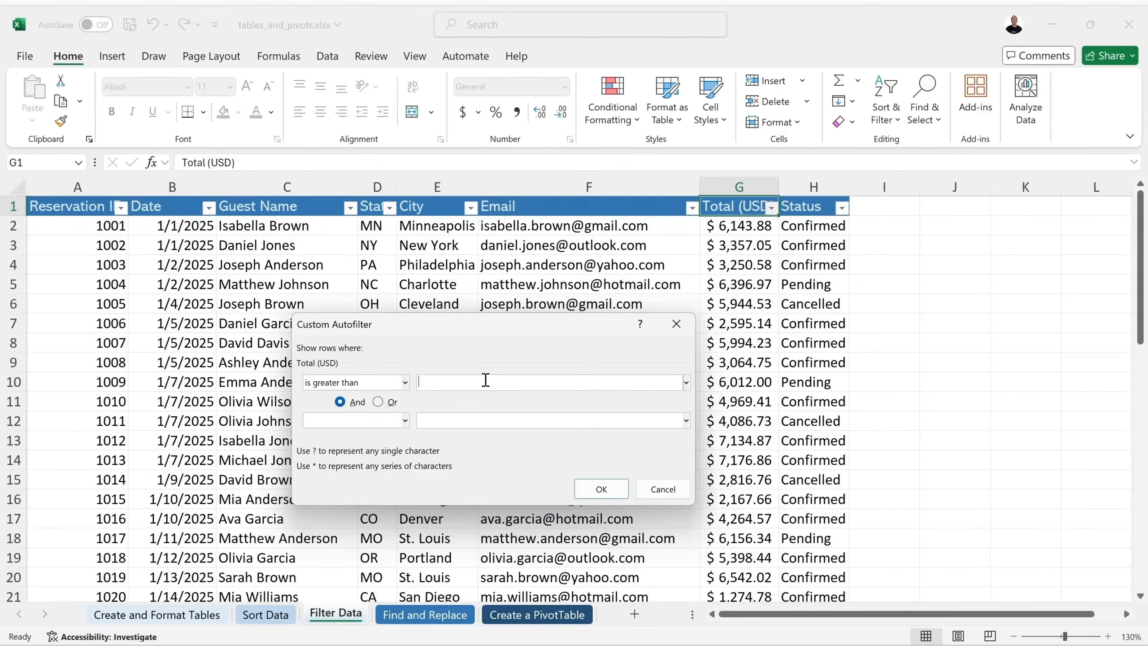
text(5000)
click(601, 488)
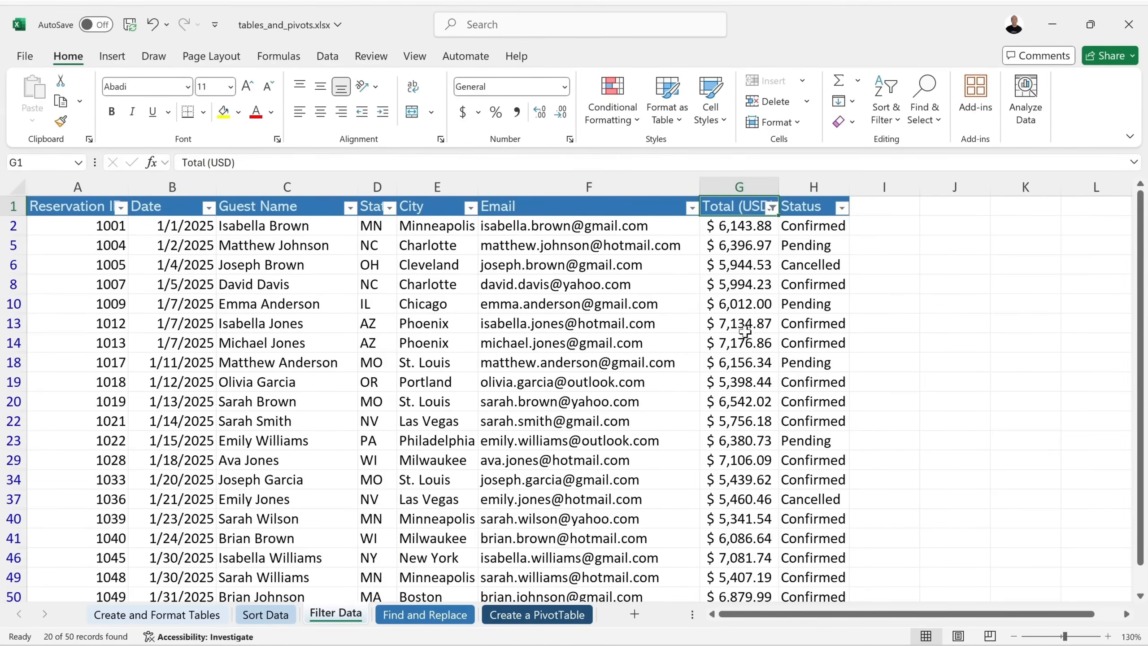
scroll(745, 329, down, 1)
scroll(751, 332, up, 1)
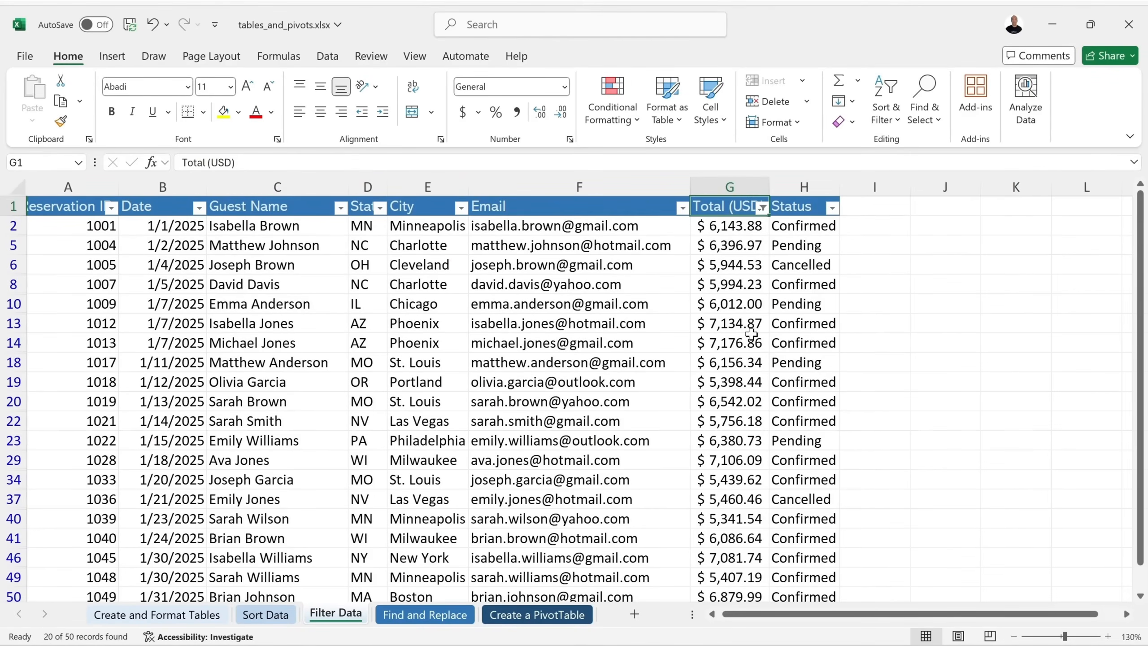
Clear the Total (USD) filter and go to the Find and Replace sheet.
click(762, 208)
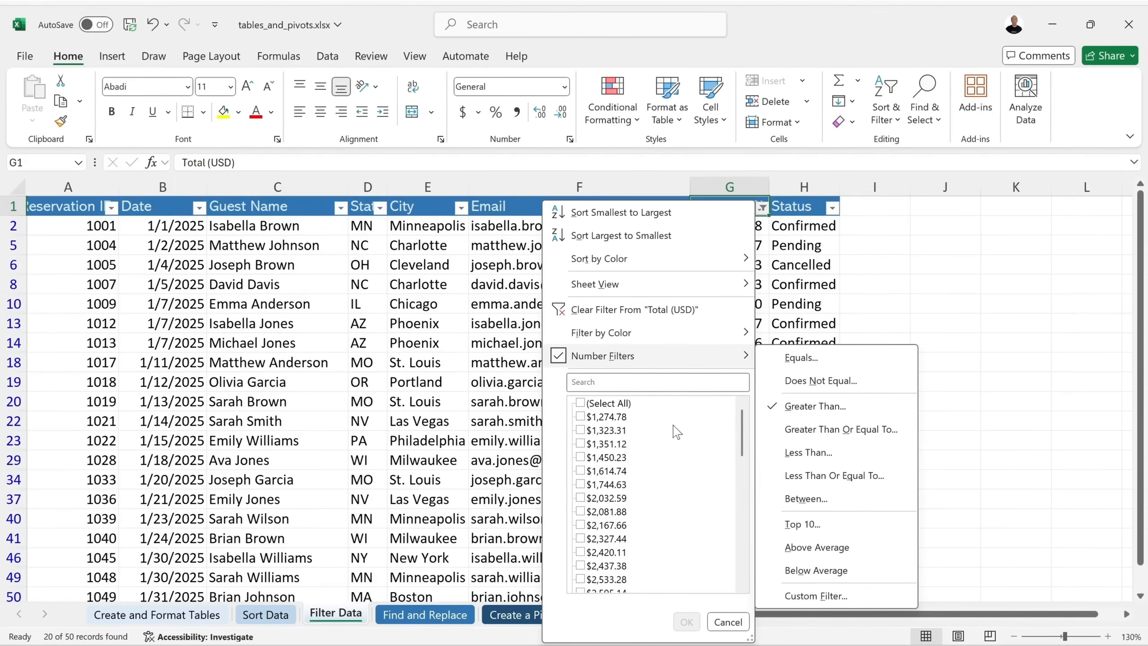
click(610, 309)
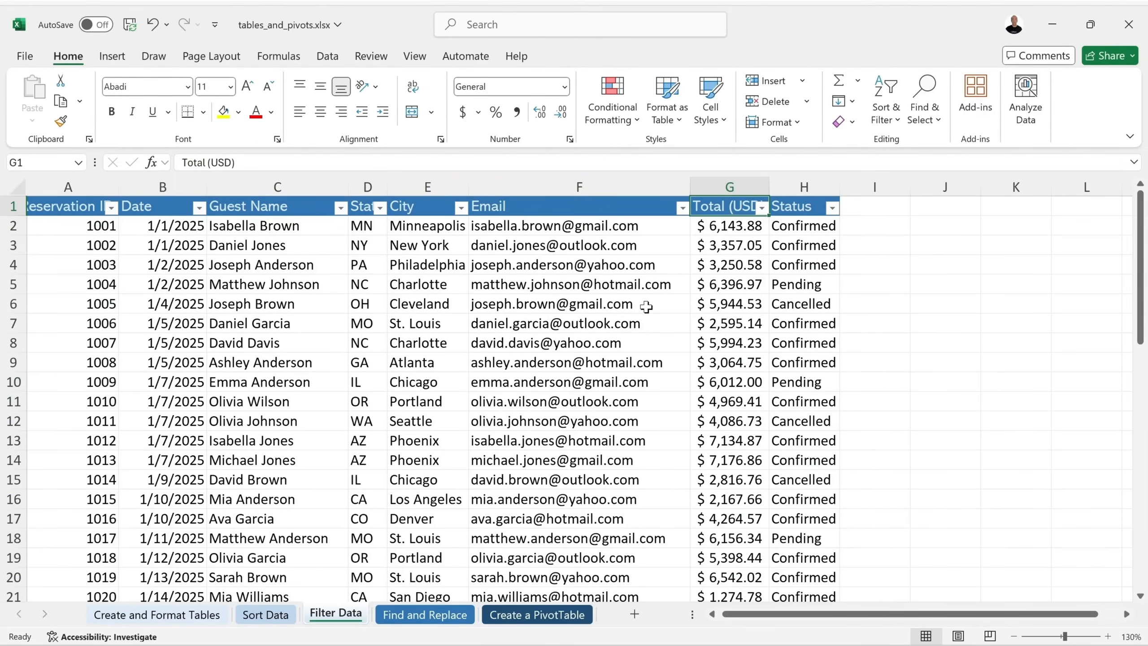
click(428, 615)
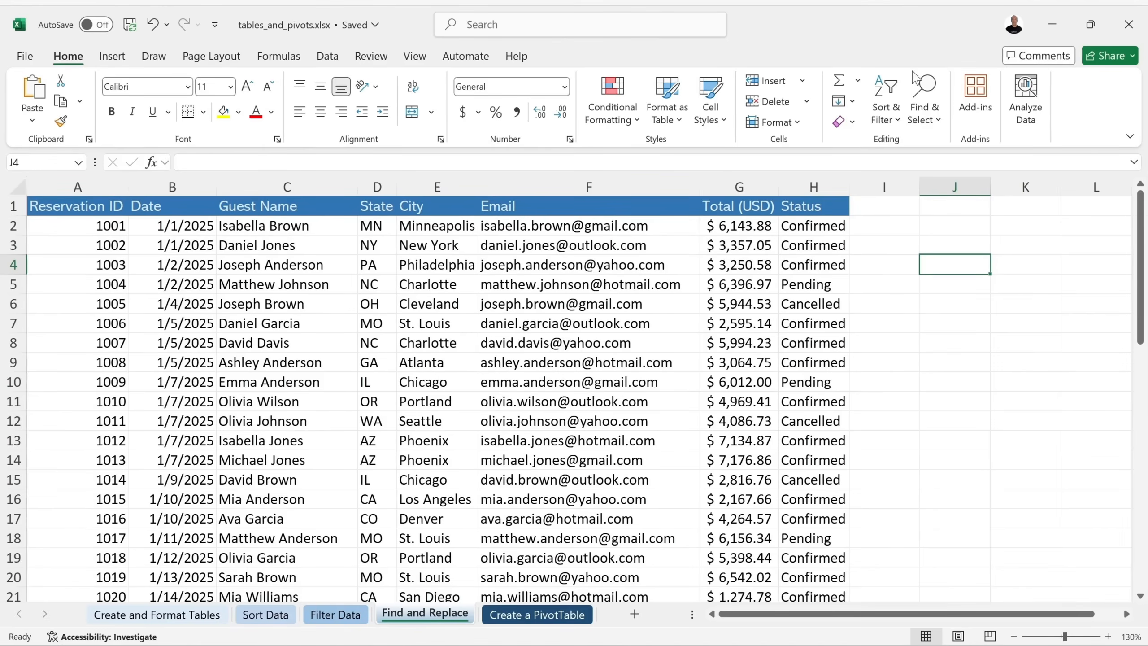
Open the Find dialog and enter the search term 'chicago'.
click(926, 92)
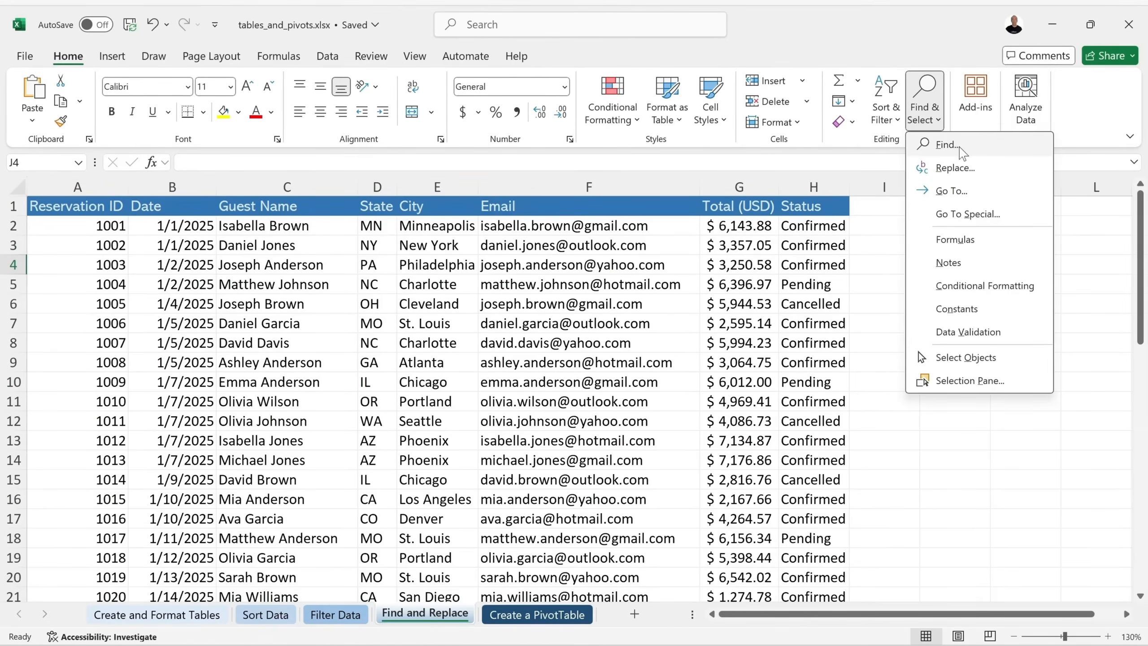
click(985, 147)
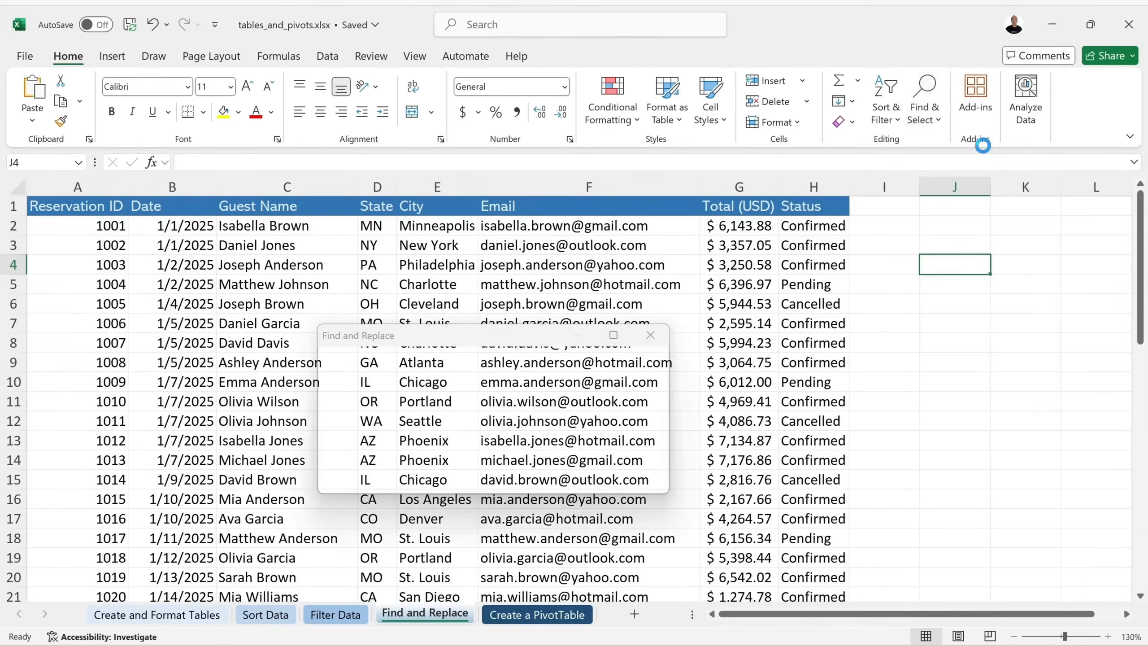
drag(779, 360, 782, 327)
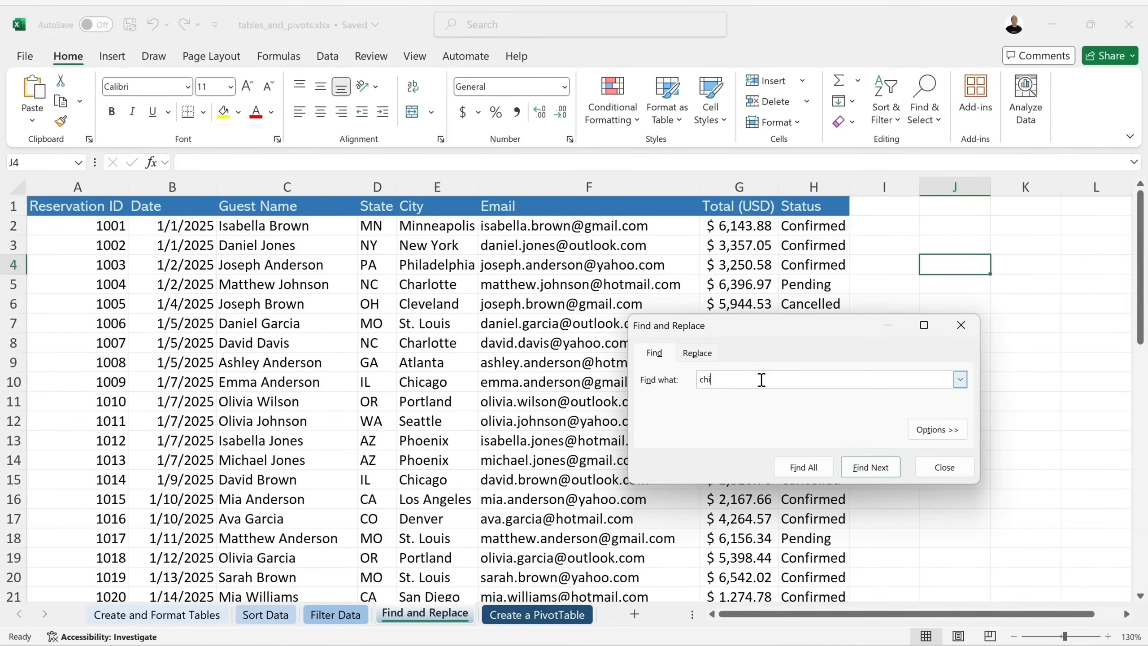
text(chig)
key(BackSpace)
text(cago)
Step through and list both Chicago matches, E10 and E15, then show the Replace options.
click(879, 471)
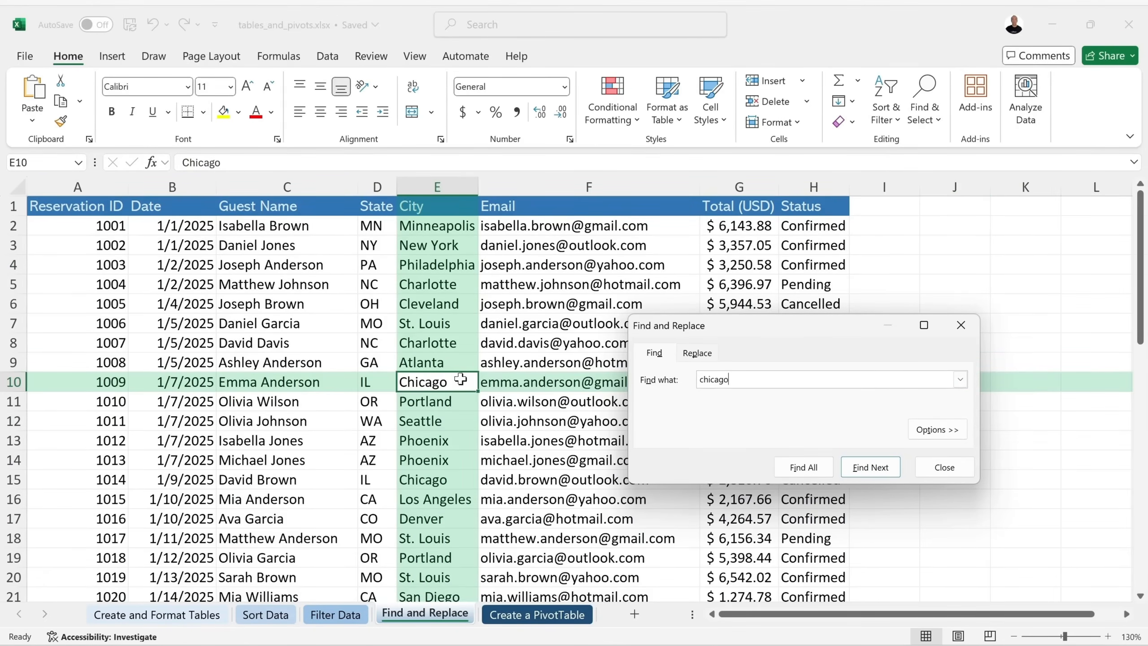
click(871, 470)
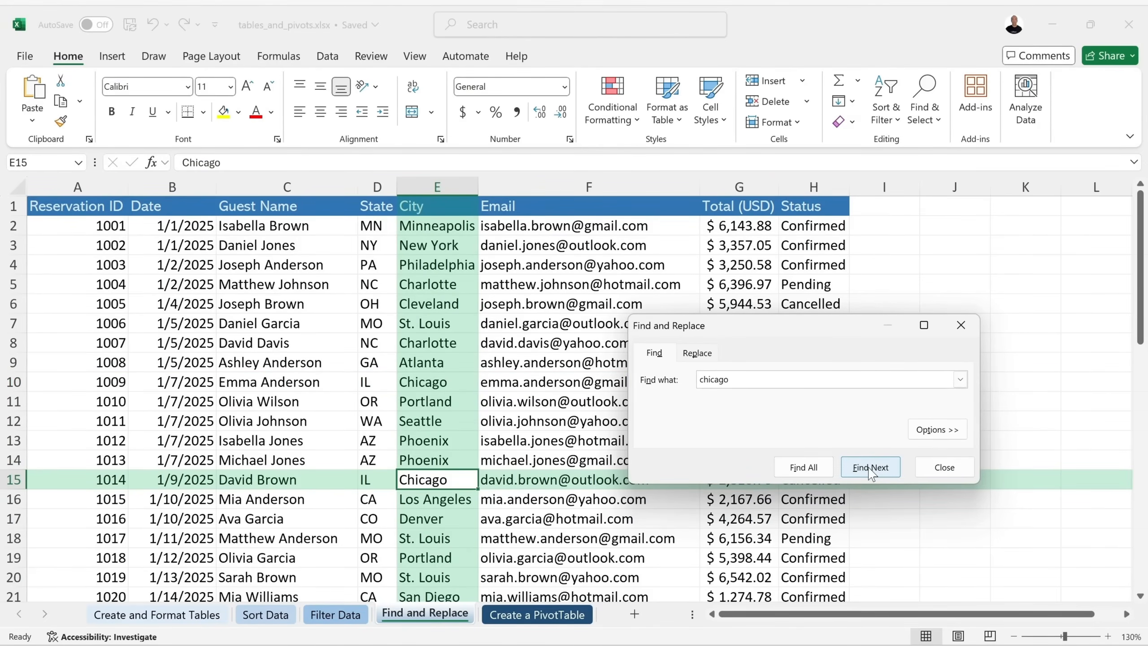
click(803, 467)
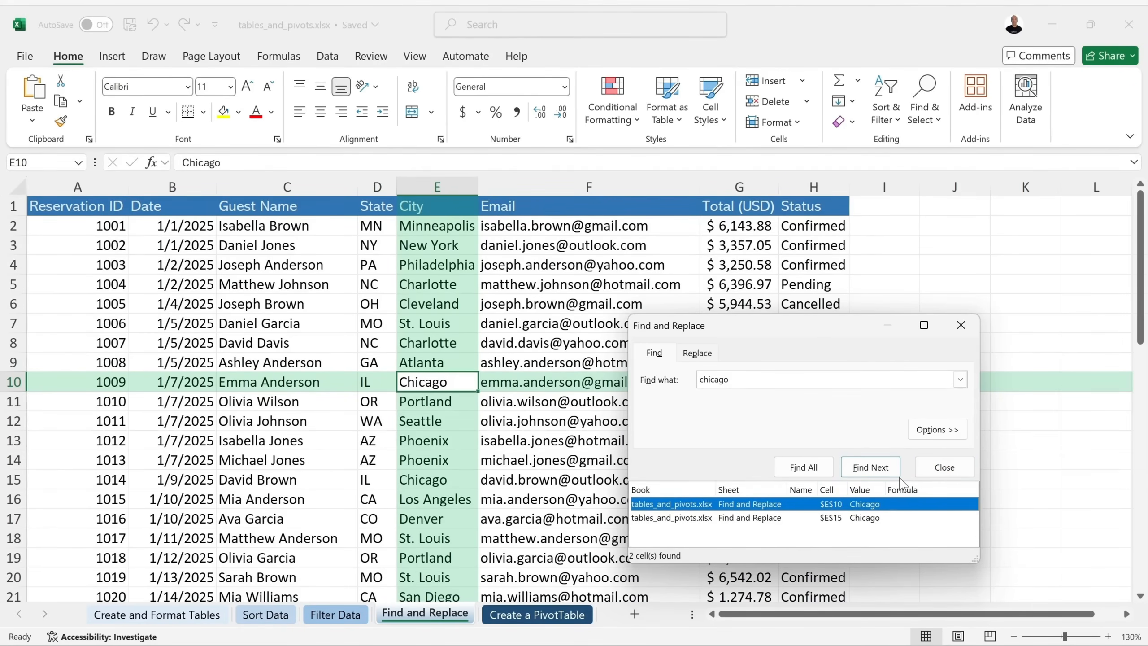
click(700, 356)
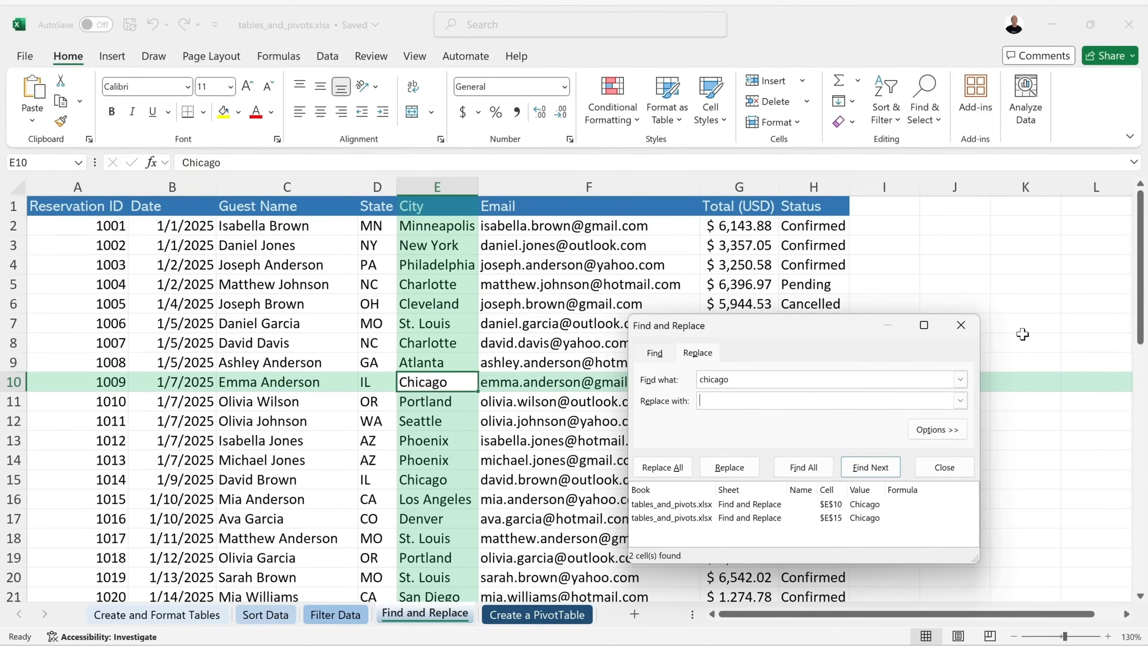
Replace the guest's Yahoo e-mail address in F24 with the pasted Gmail address.
click(958, 323)
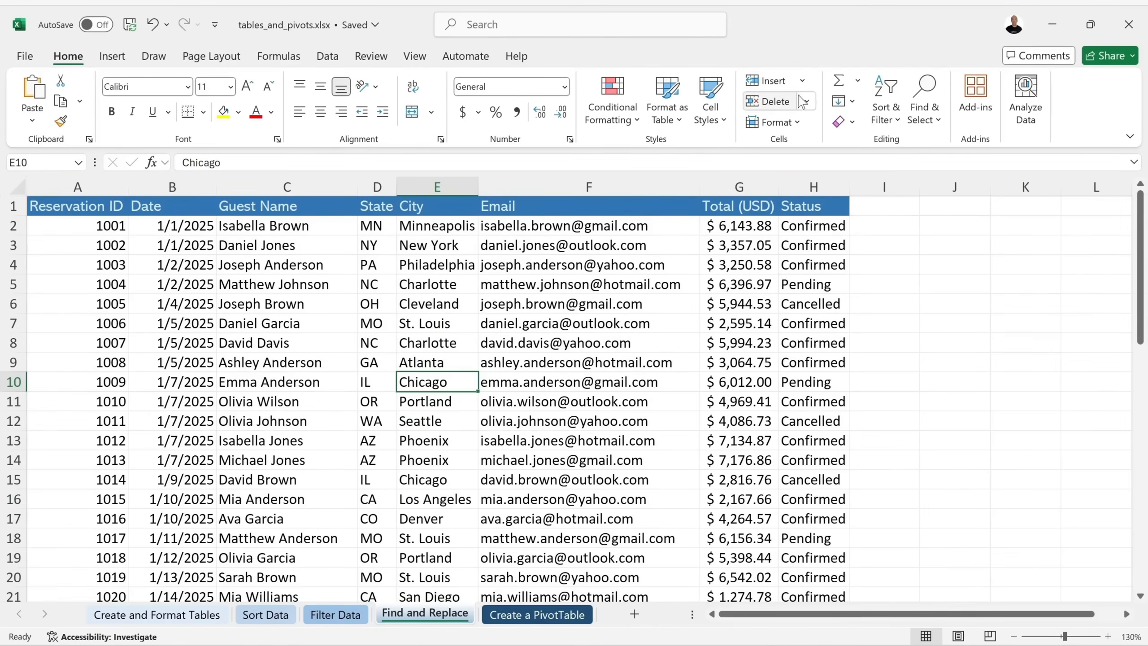
click(922, 115)
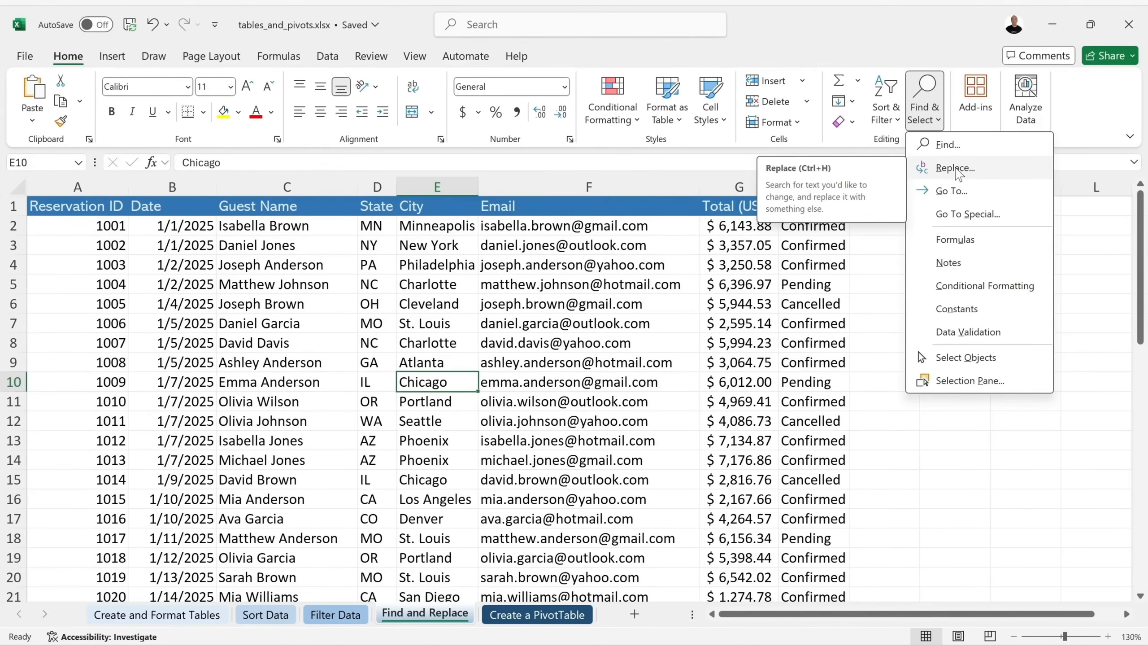
click(955, 169)
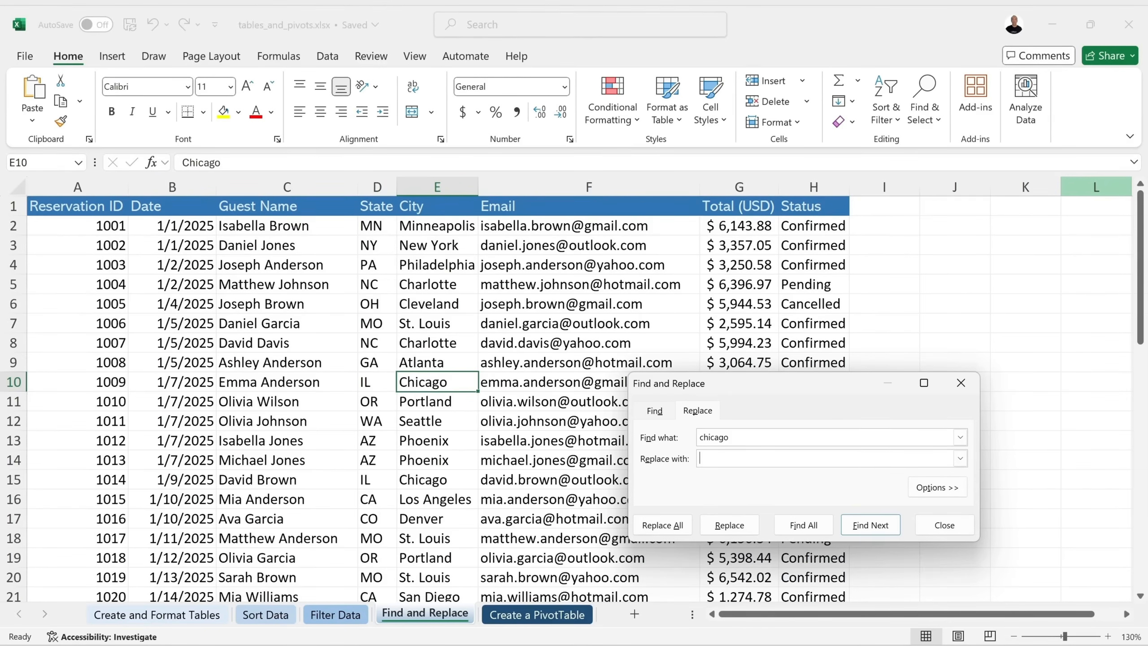
click(747, 436)
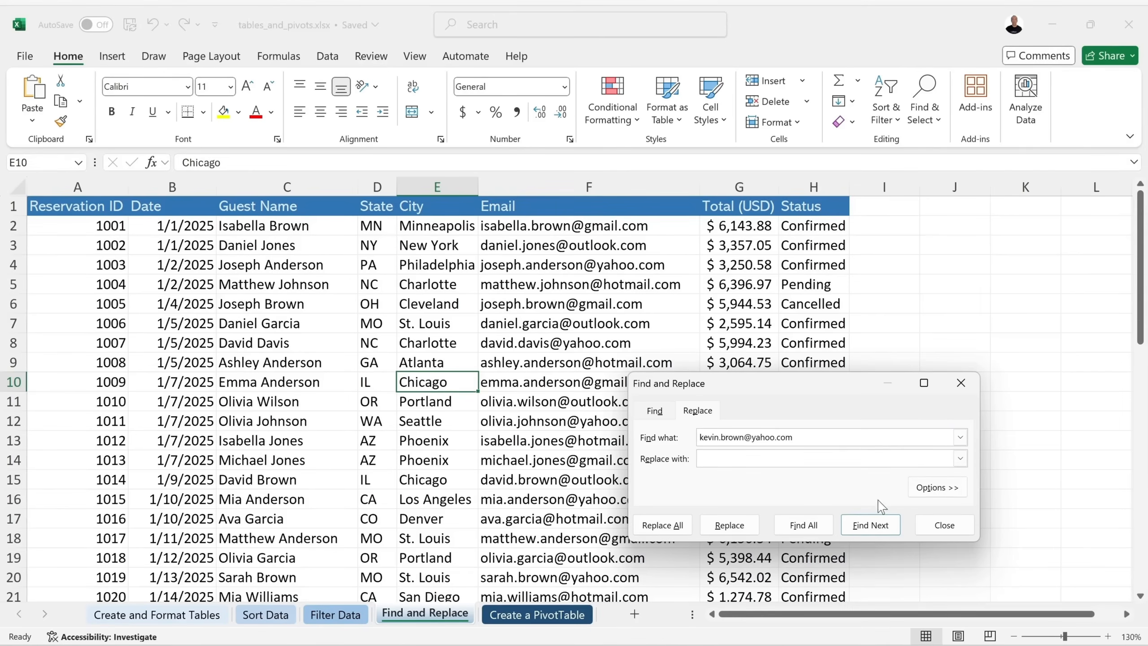
click(870, 525)
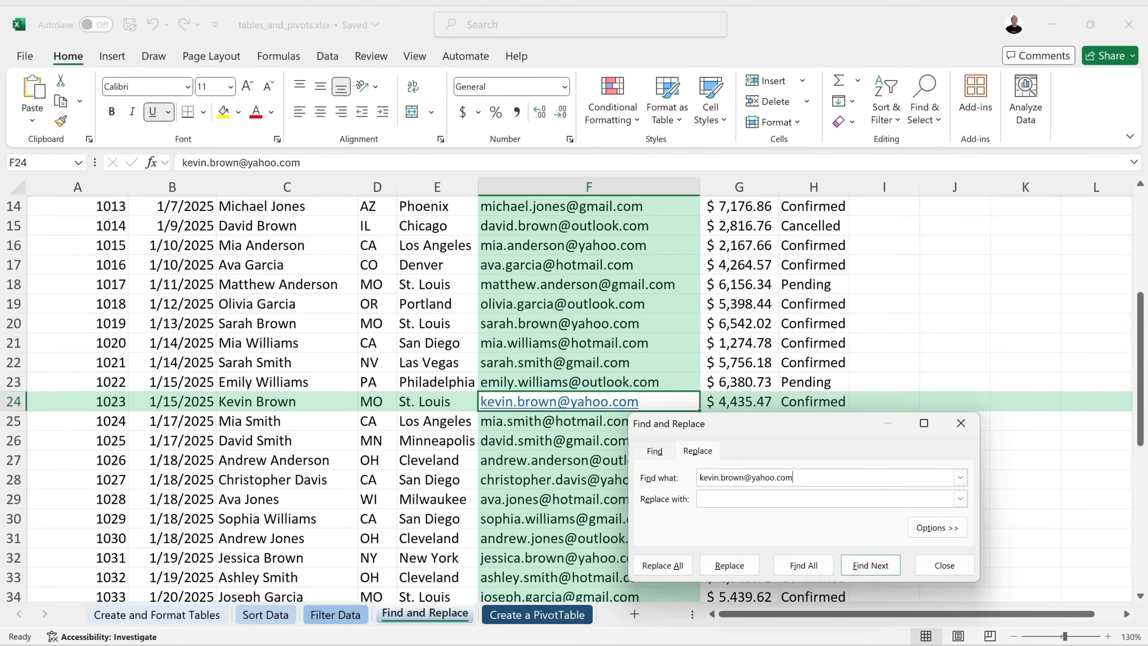
click(723, 497)
key(ctrl+v)
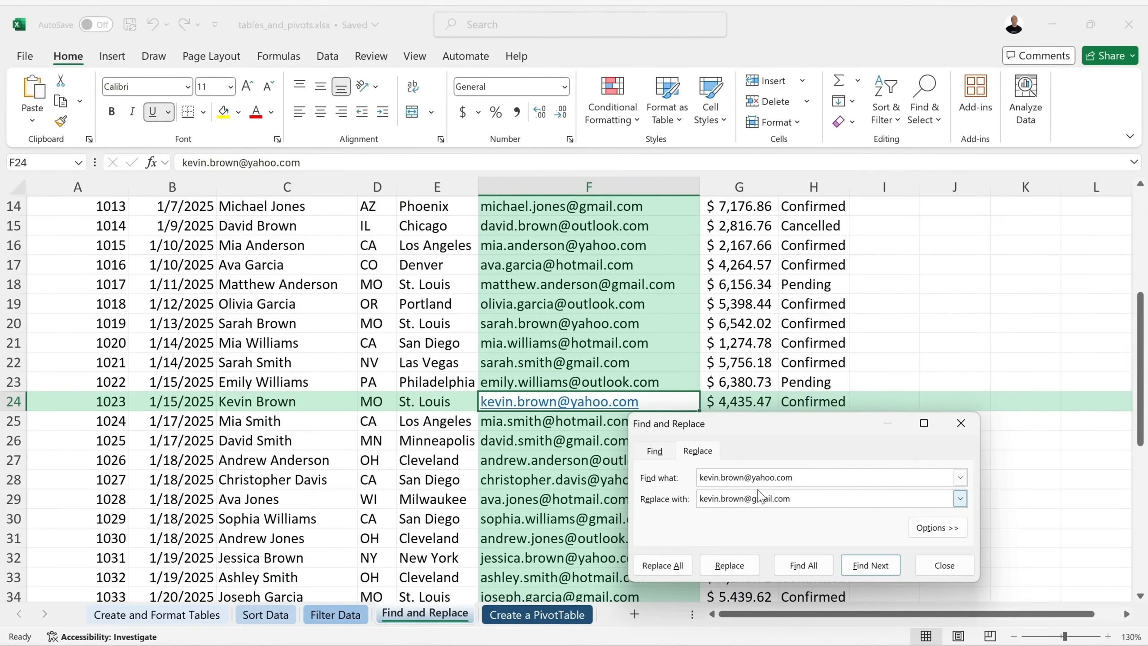
click(737, 569)
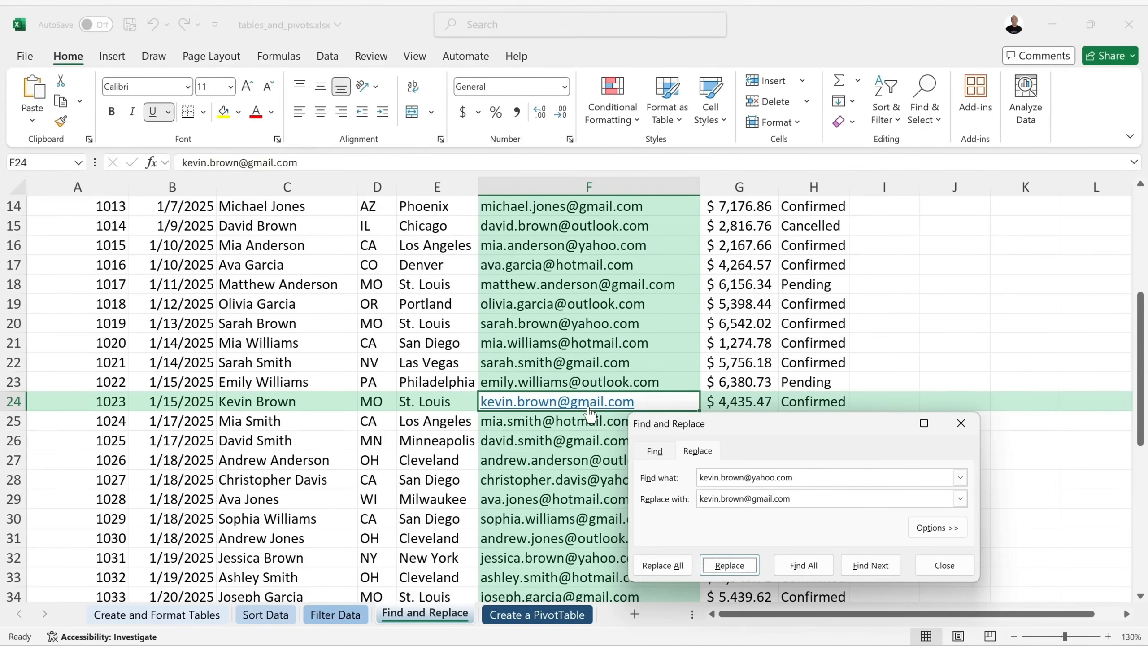
Close Find and Replace and go to the Create a PivotTable sheet.
click(831, 482)
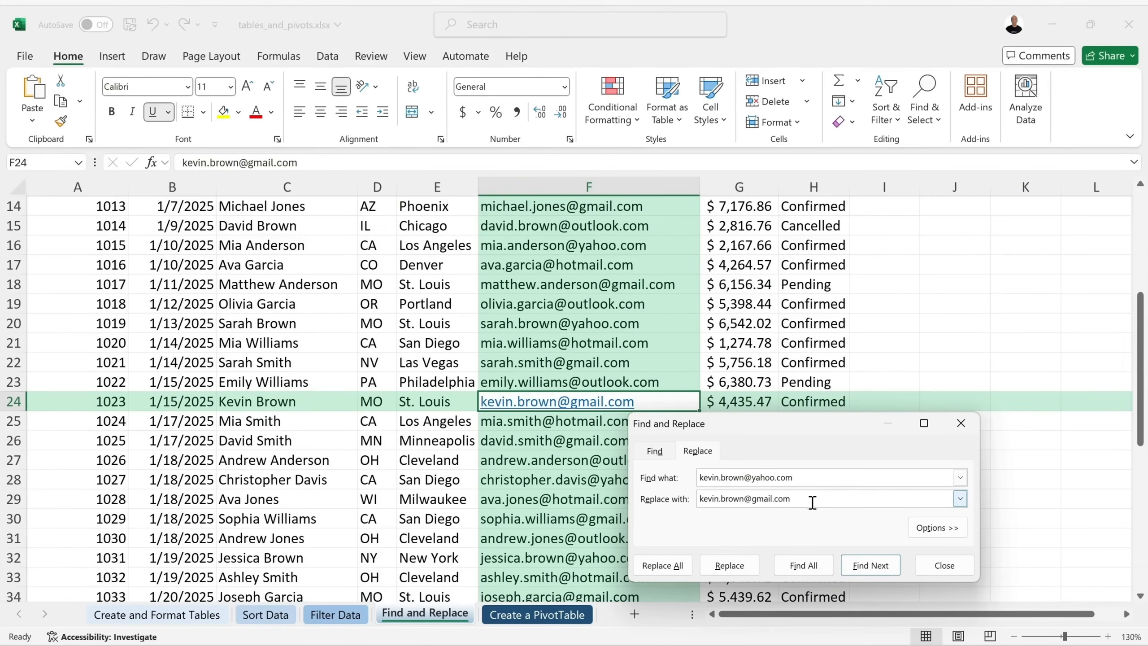
double_click(770, 478)
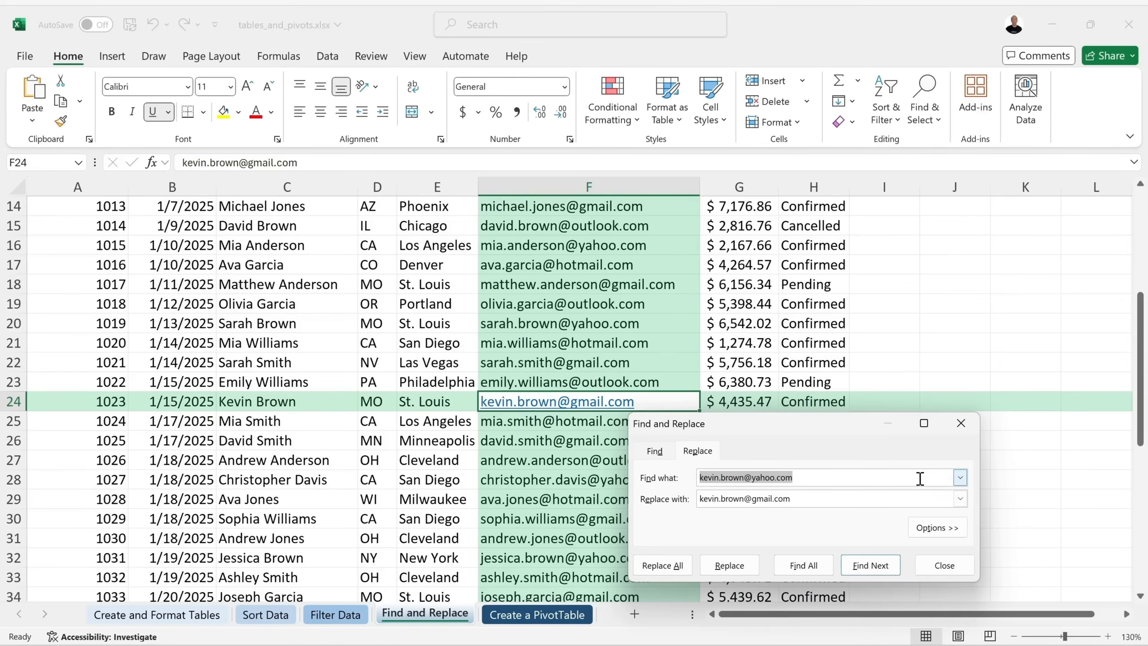
click(943, 565)
scroll(669, 317, up, 5)
click(670, 228)
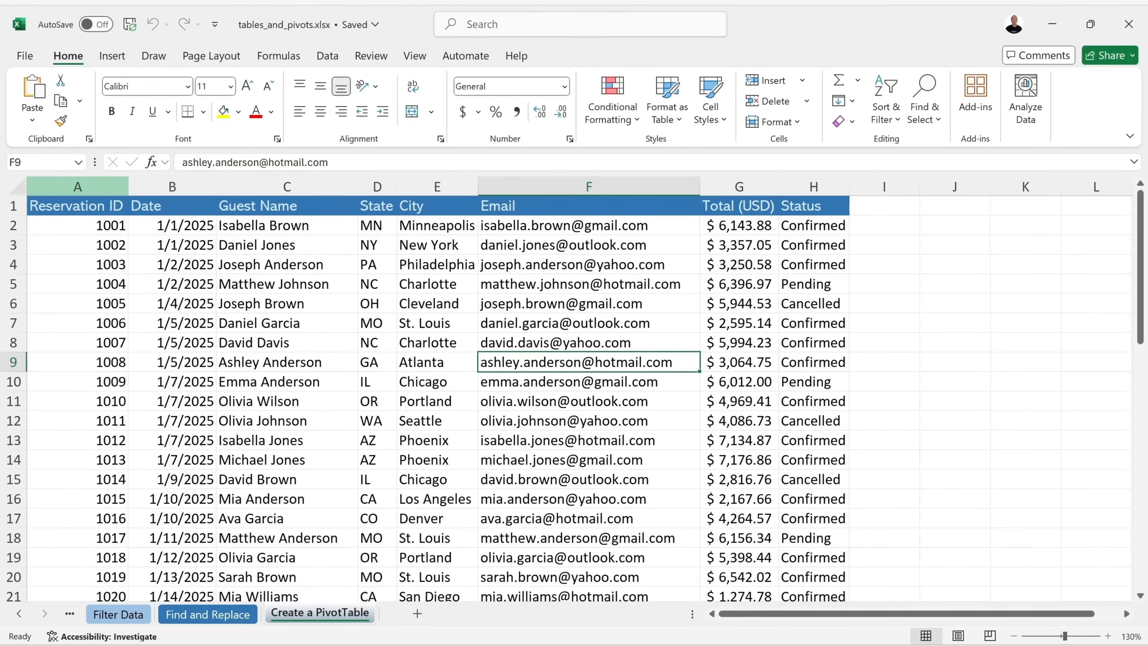
Insert a PivotTable from the range 'Create a PivotTable'!$A$1:$H$51 on a new worksheet.
click(110, 59)
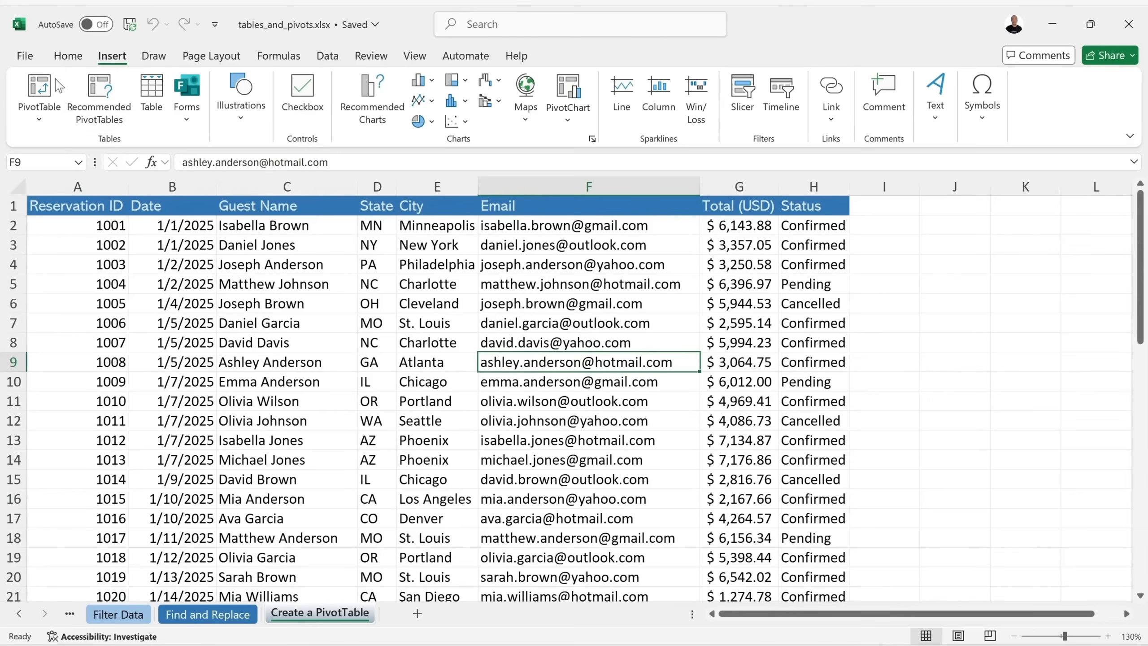
click(36, 91)
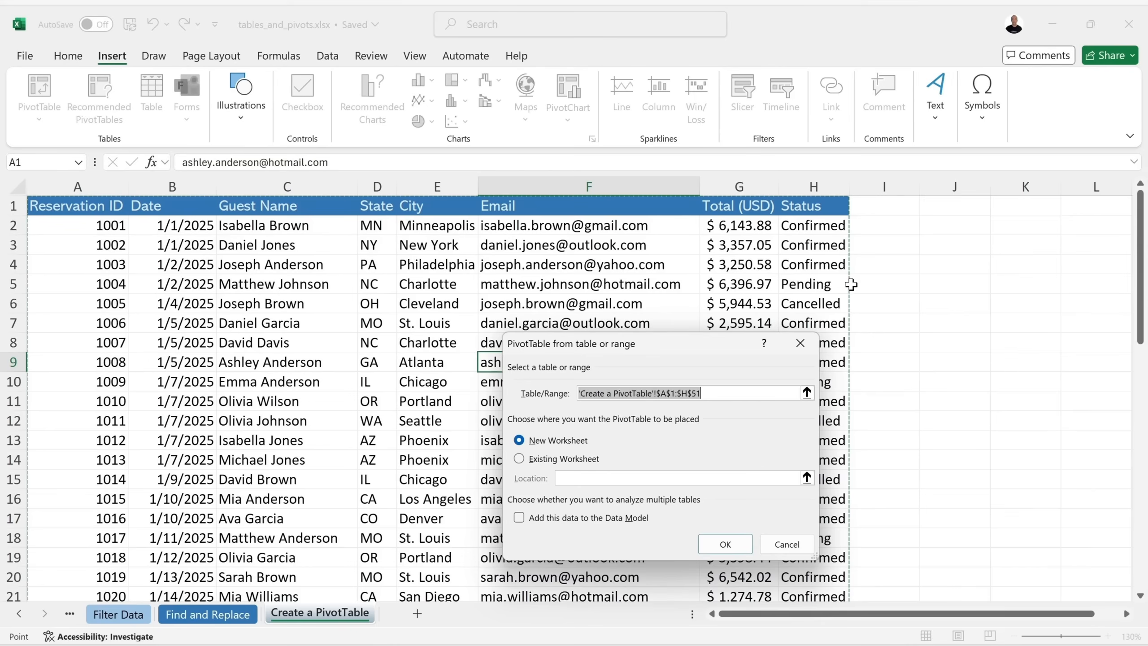
drag(681, 353, 817, 311)
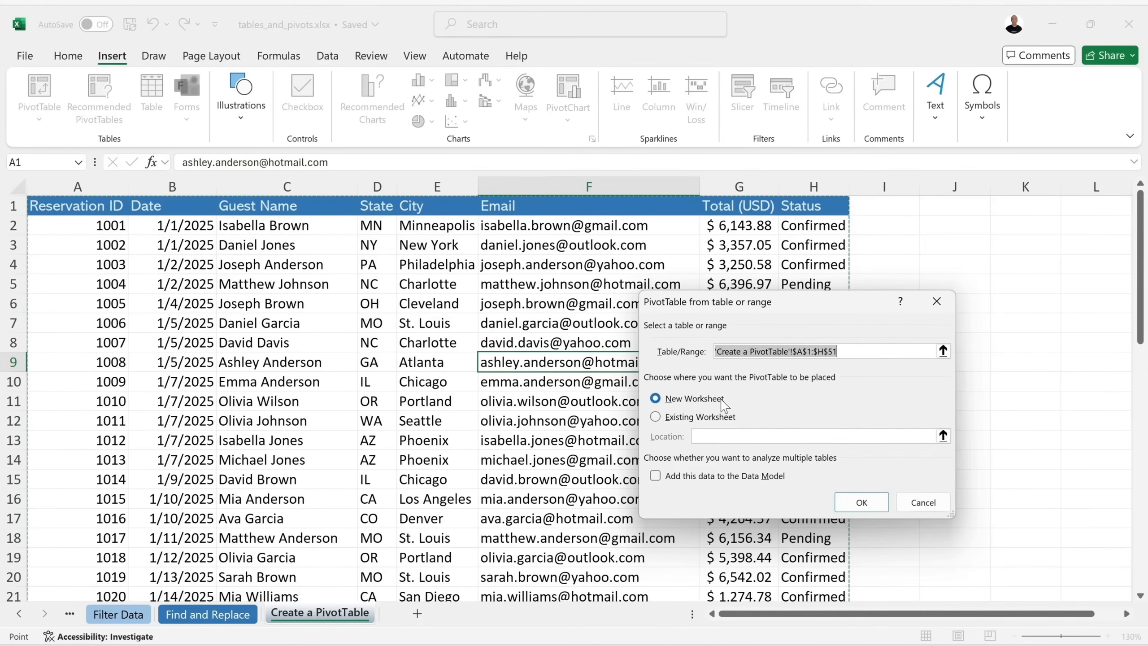
click(861, 502)
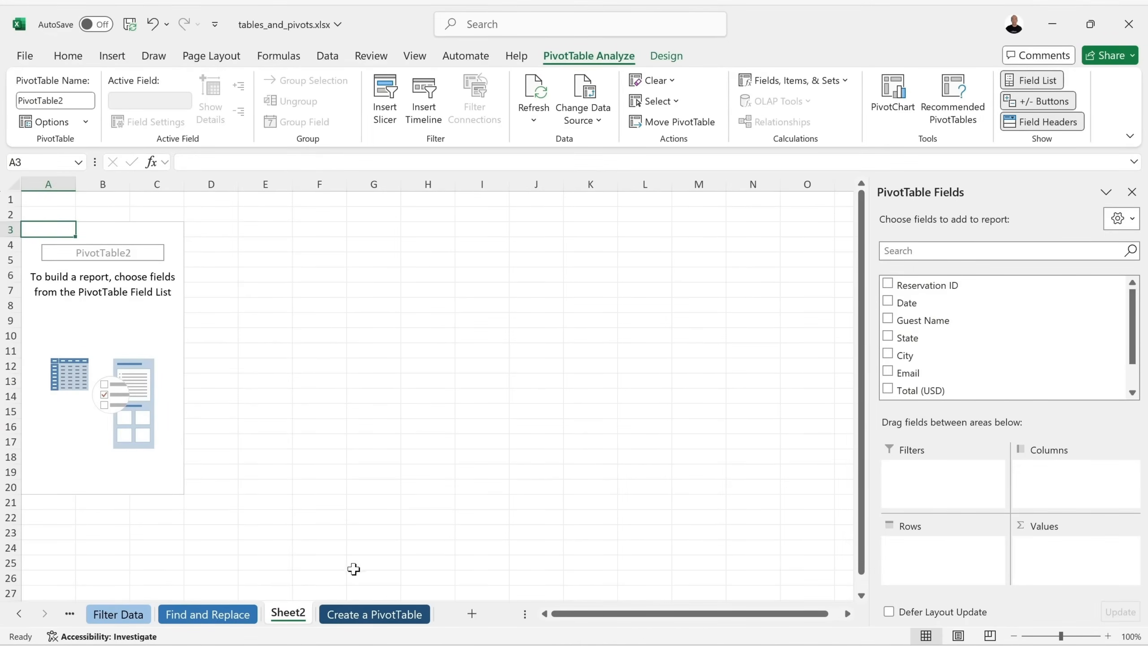
Move the new sheet after Create a PivotTable and rename it 'PivotTable'.
drag(289, 621, 438, 622)
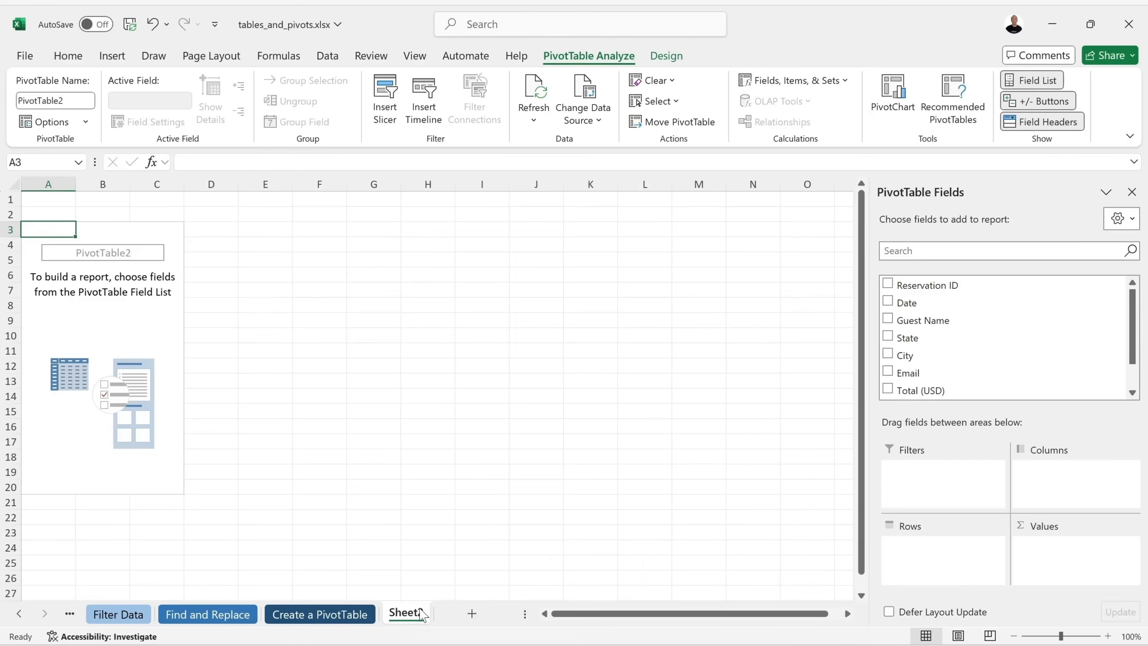
double_click(419, 610)
text(PivotTable)
key(Return)
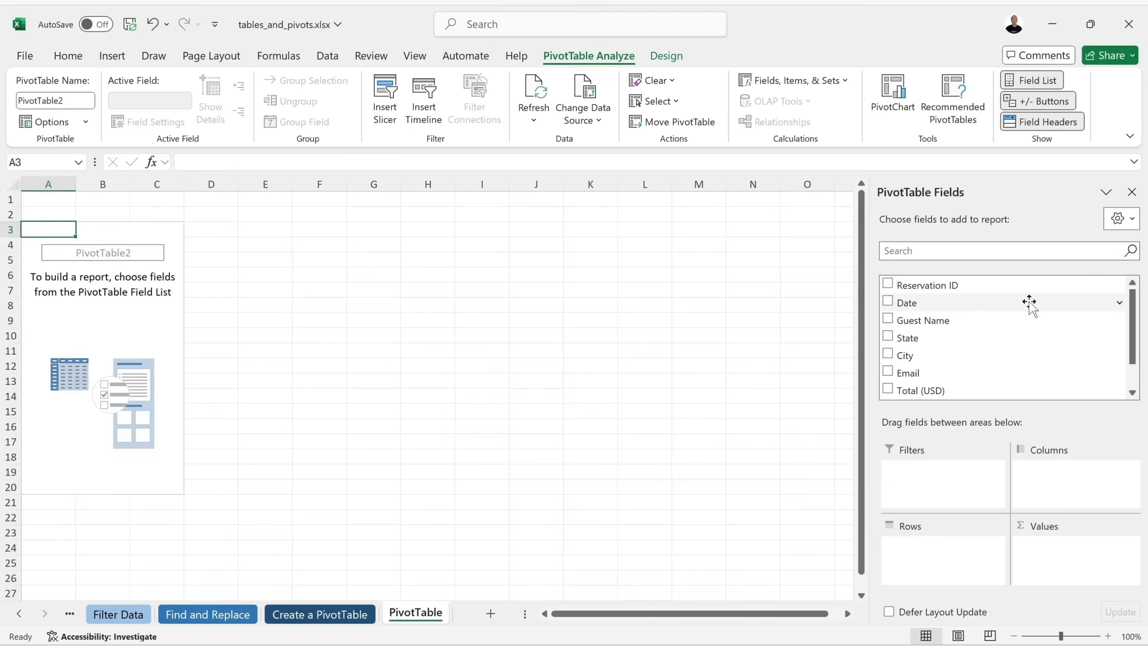
Review the reservations table's header row, including the Email column, on the data sheet.
click(317, 614)
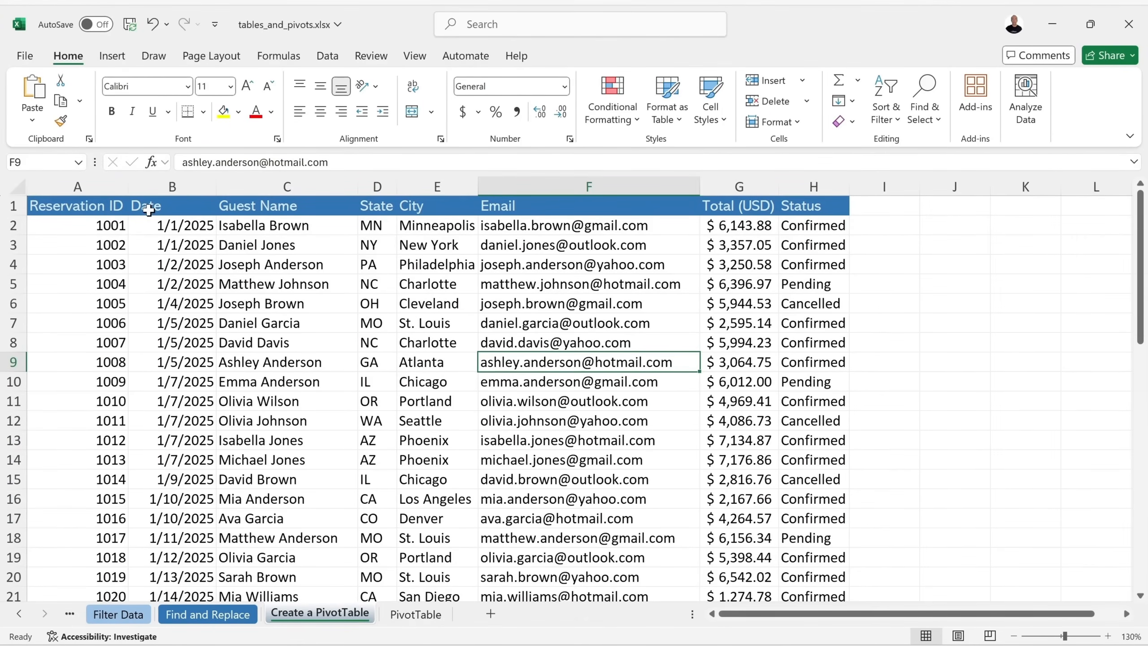
click(12, 206)
click(547, 199)
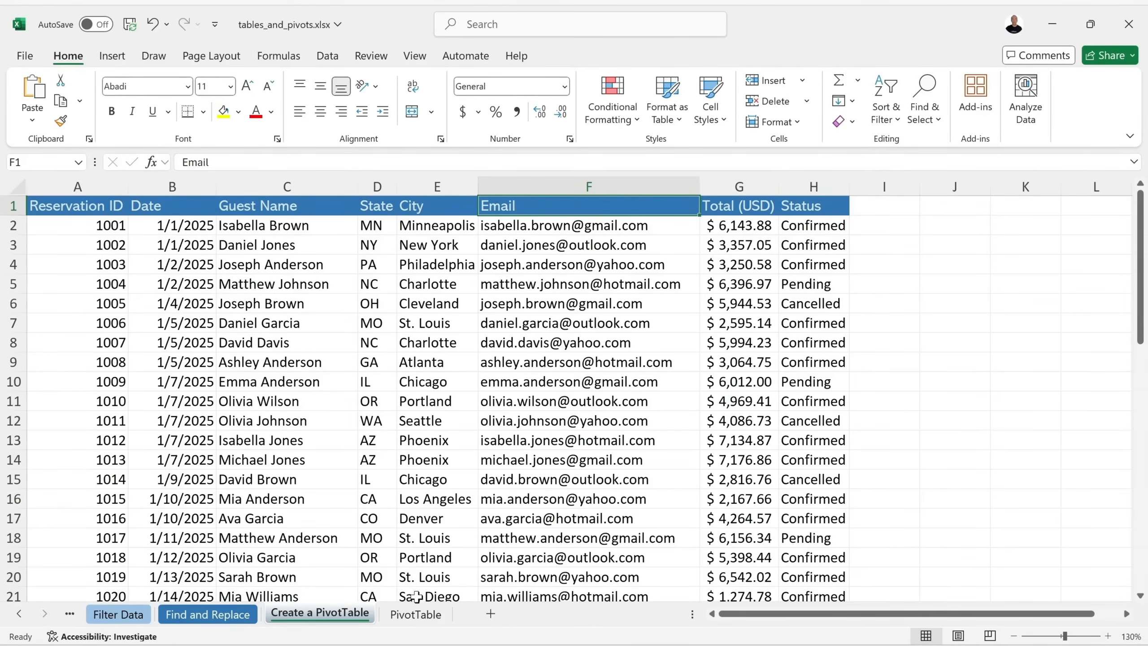
click(415, 613)
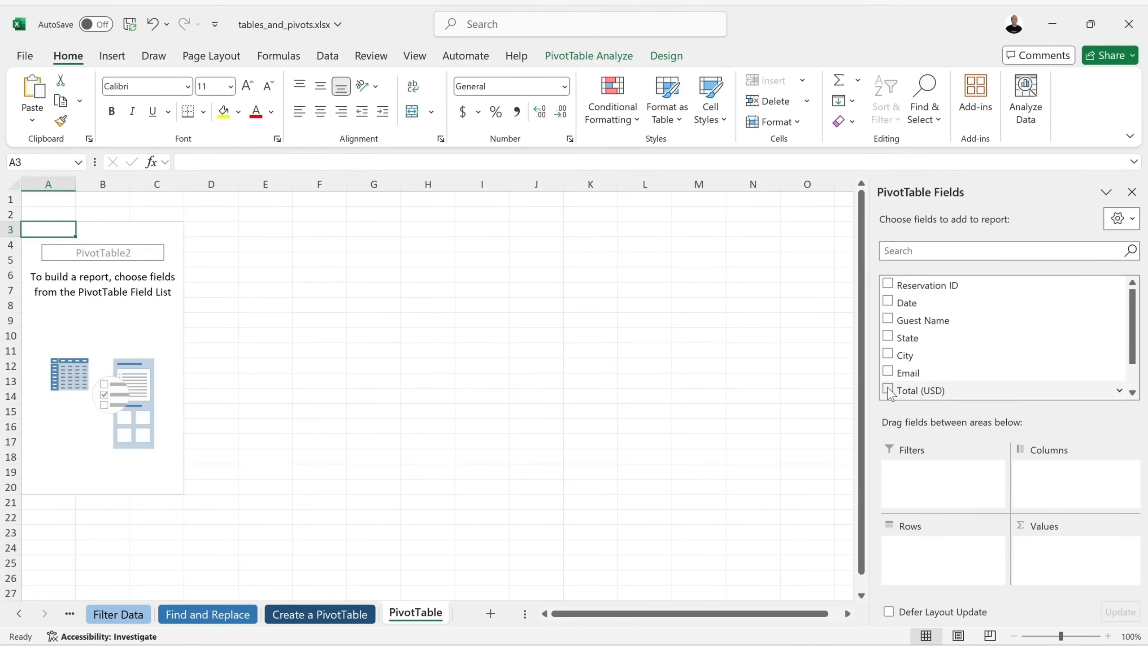
click(320, 613)
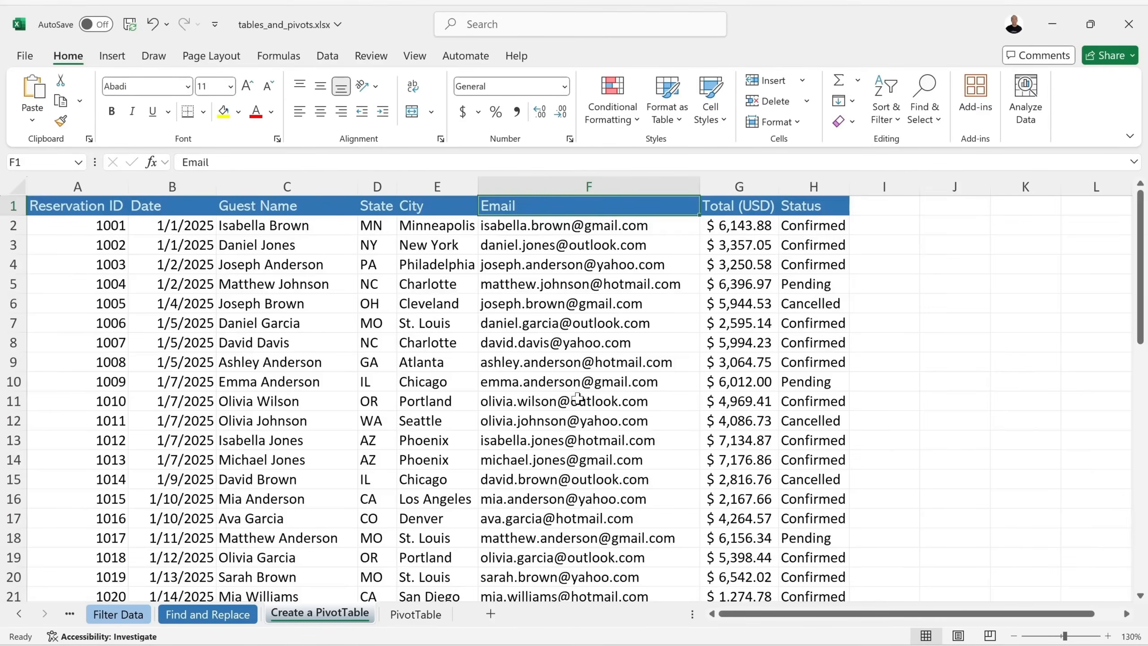
scroll(577, 397, down, 2)
scroll(576, 397, up, 8)
Put Total (USD) in Values and City in Rows, giving a $213,225.00 grand total.
click(416, 614)
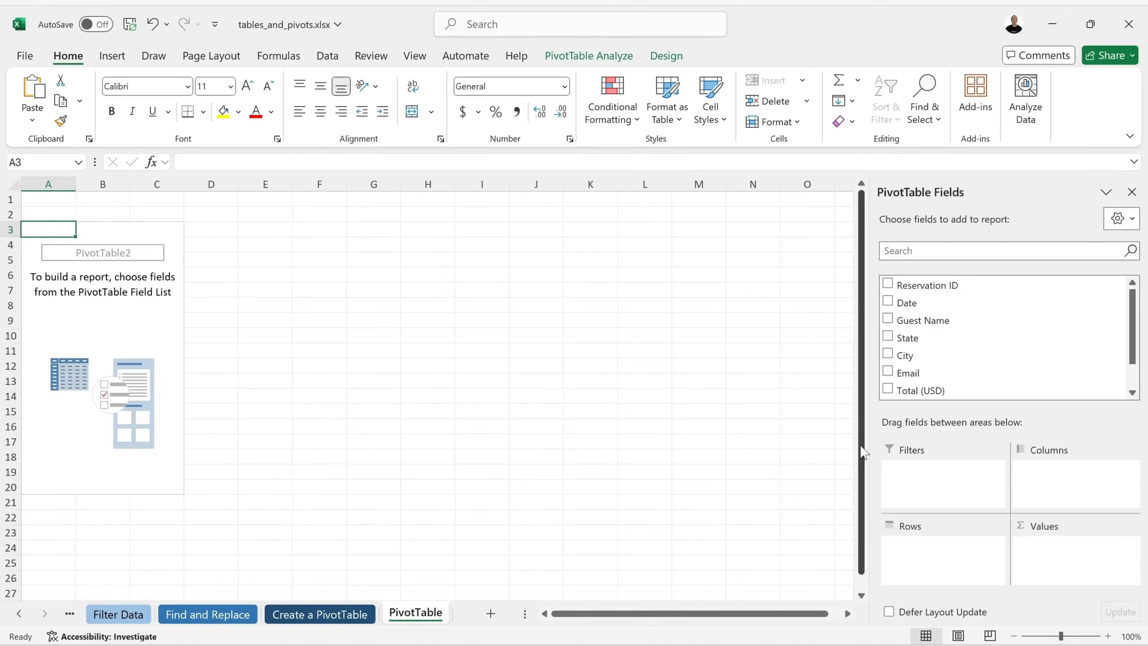
click(887, 389)
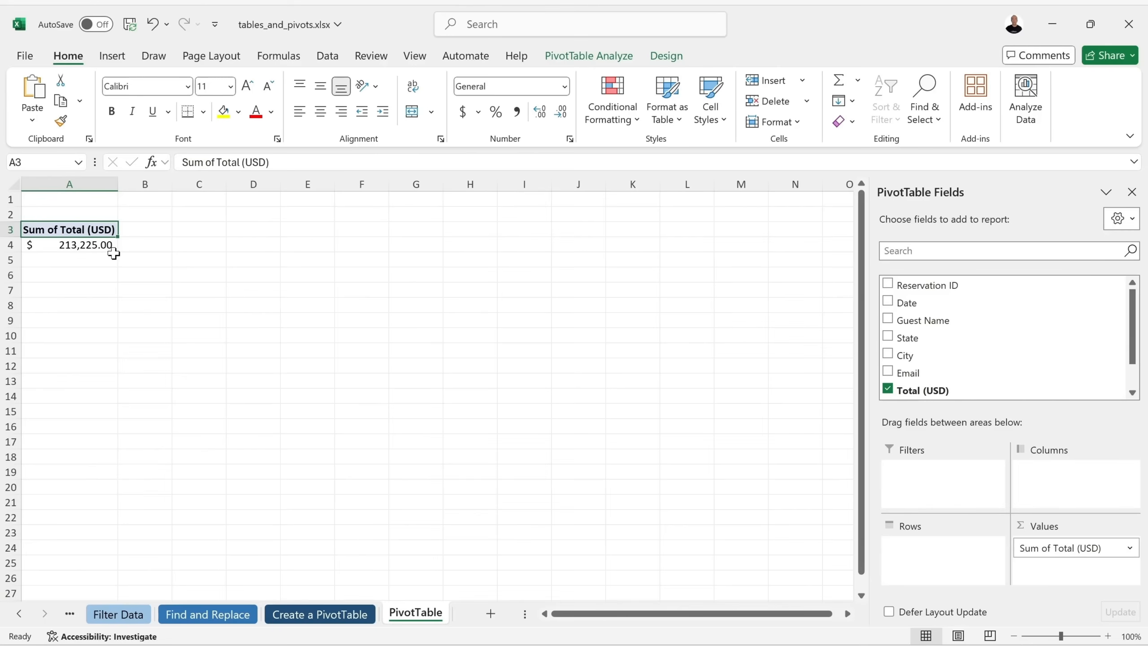
click(888, 390)
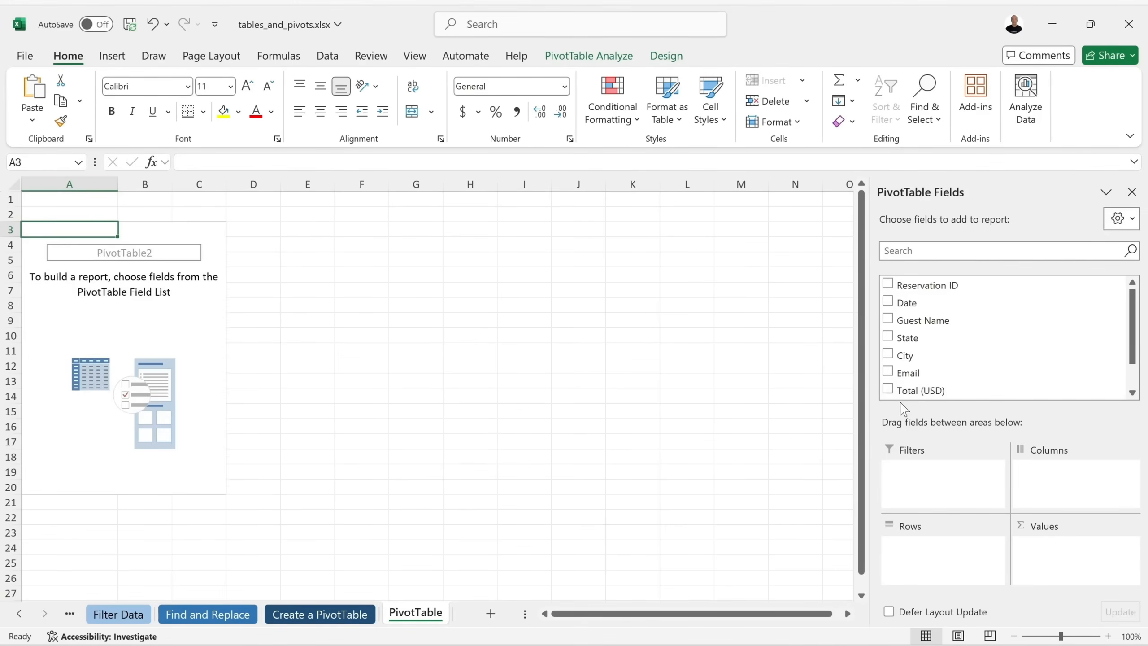
drag(914, 391, 1050, 550)
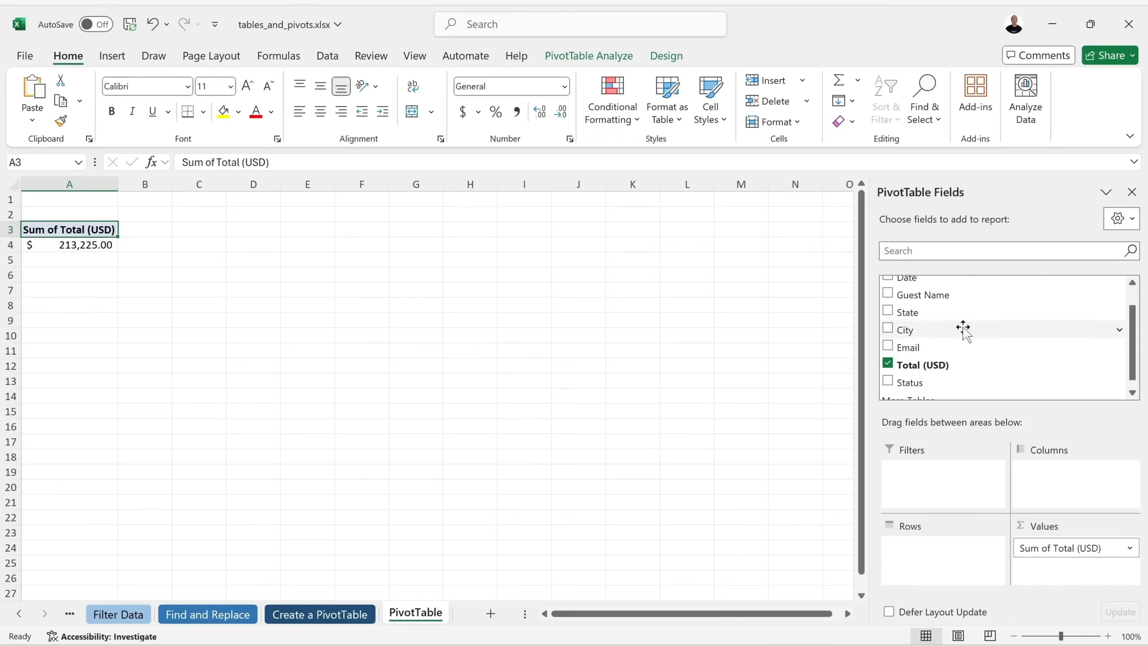
scroll(985, 337, up, 2)
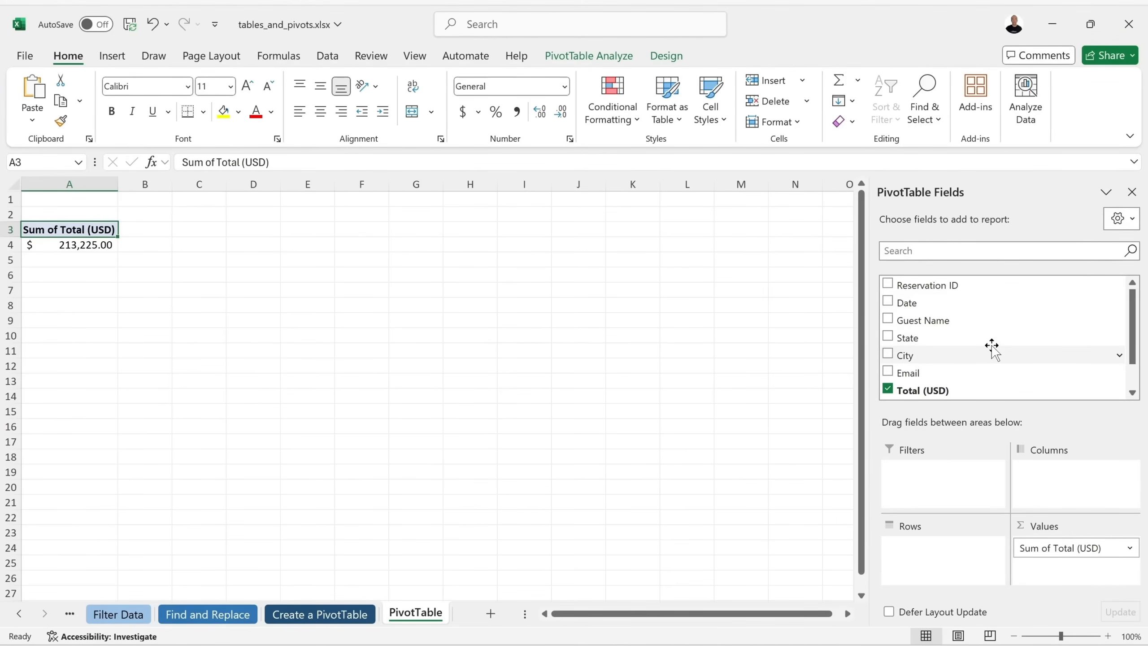
scroll(935, 341, down, 2)
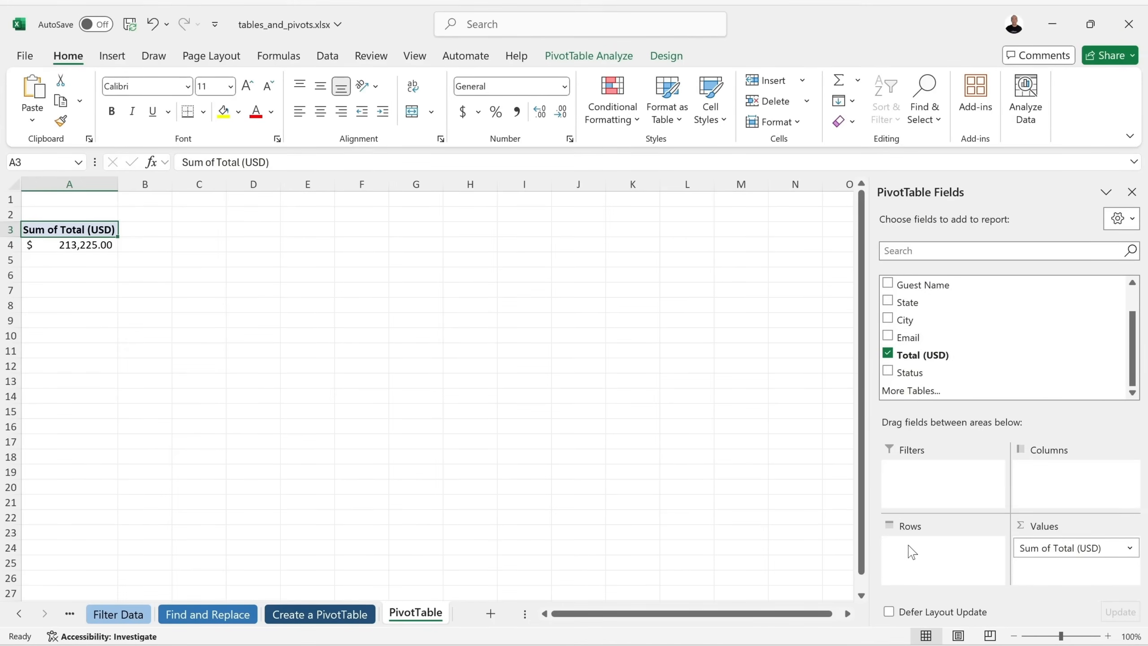
click(887, 318)
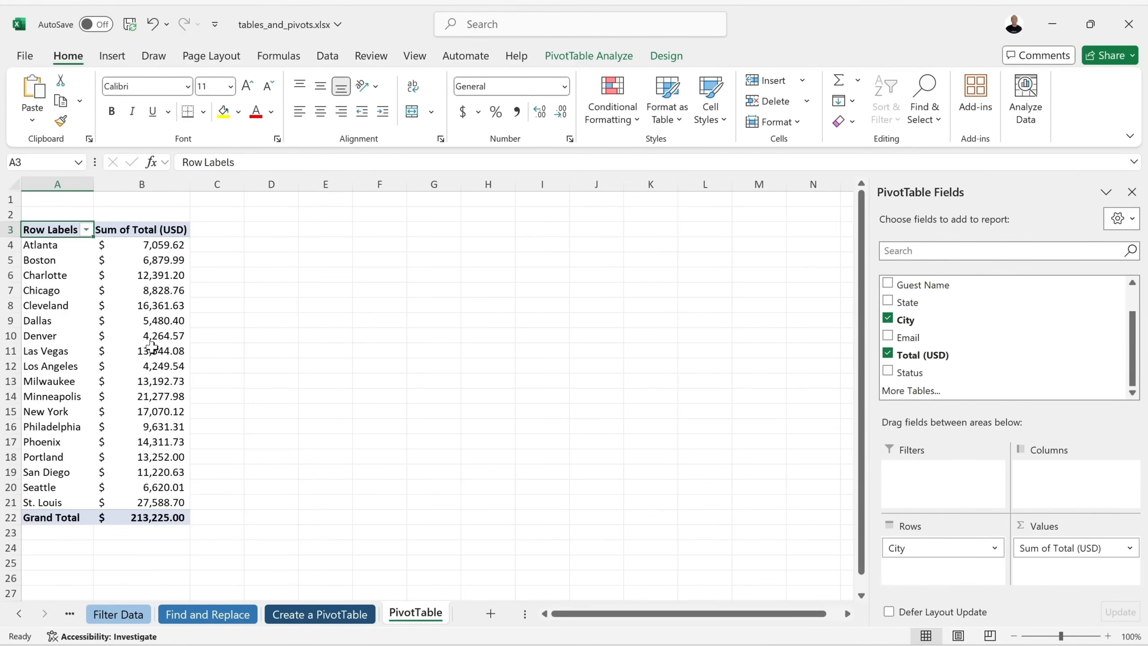
mouse_move(152, 347)
Lay City across Columns, then drag it out so only the $213,225.00 total remains.
drag(906, 549, 1074, 471)
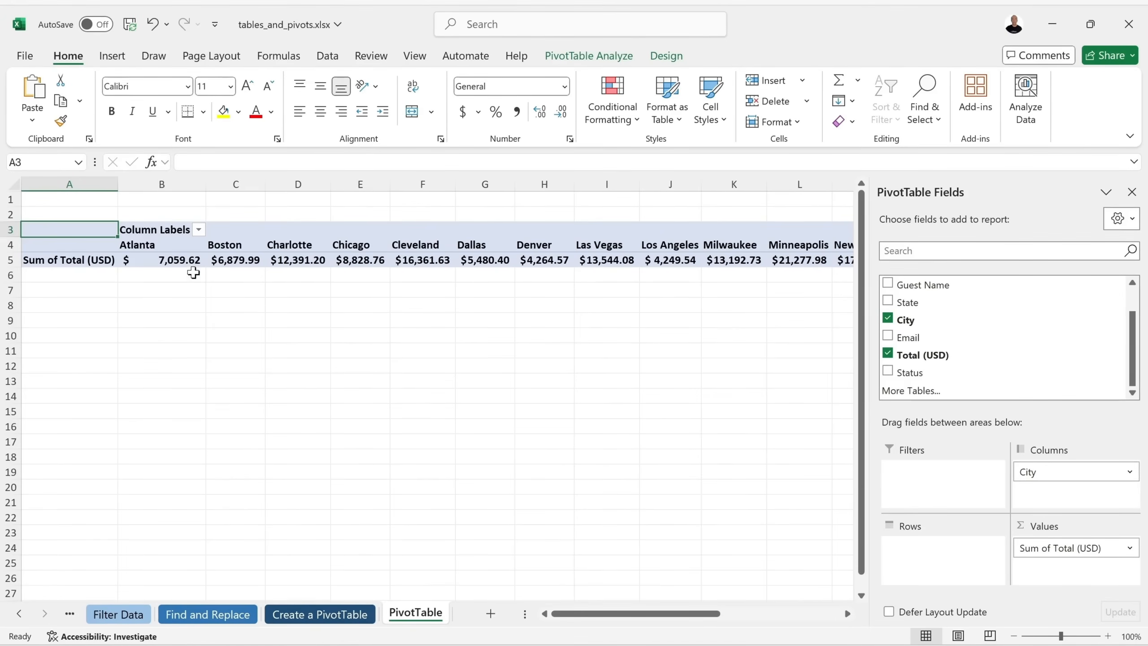
scroll(515, 265, right, 5)
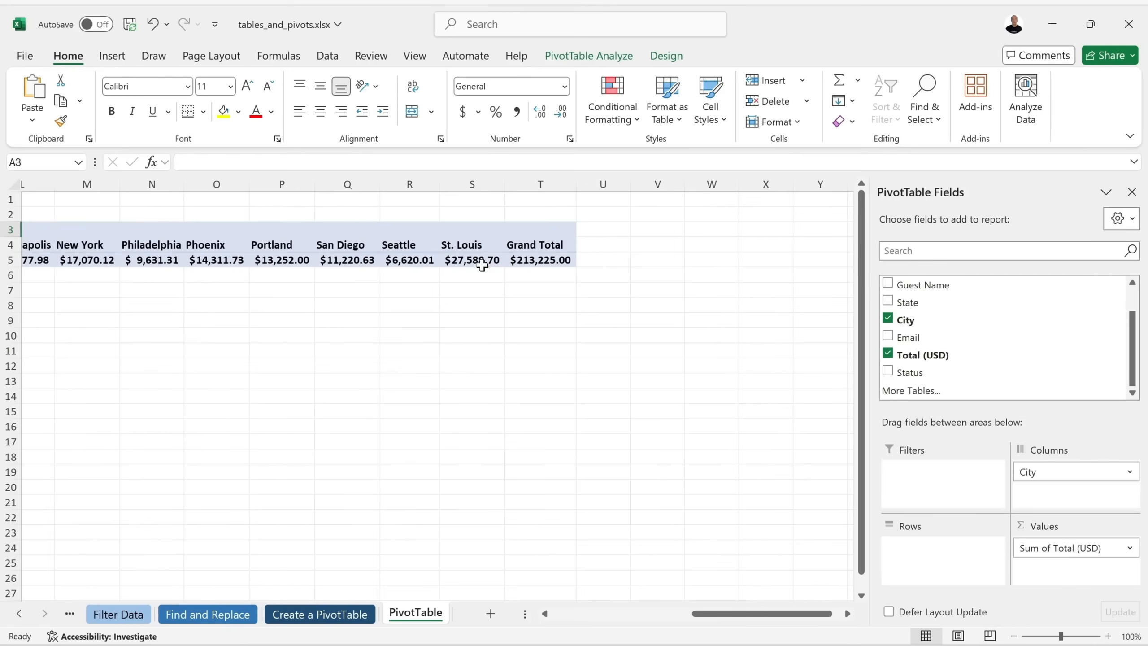
scroll(479, 265, left, 5)
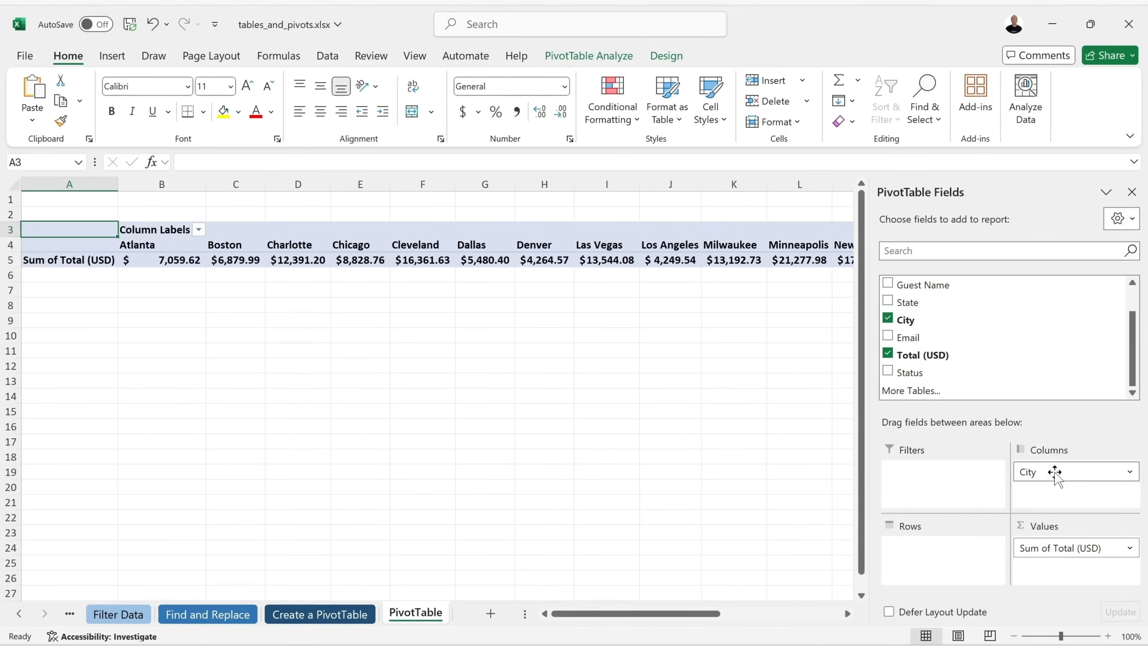
drag(1059, 473, 712, 387)
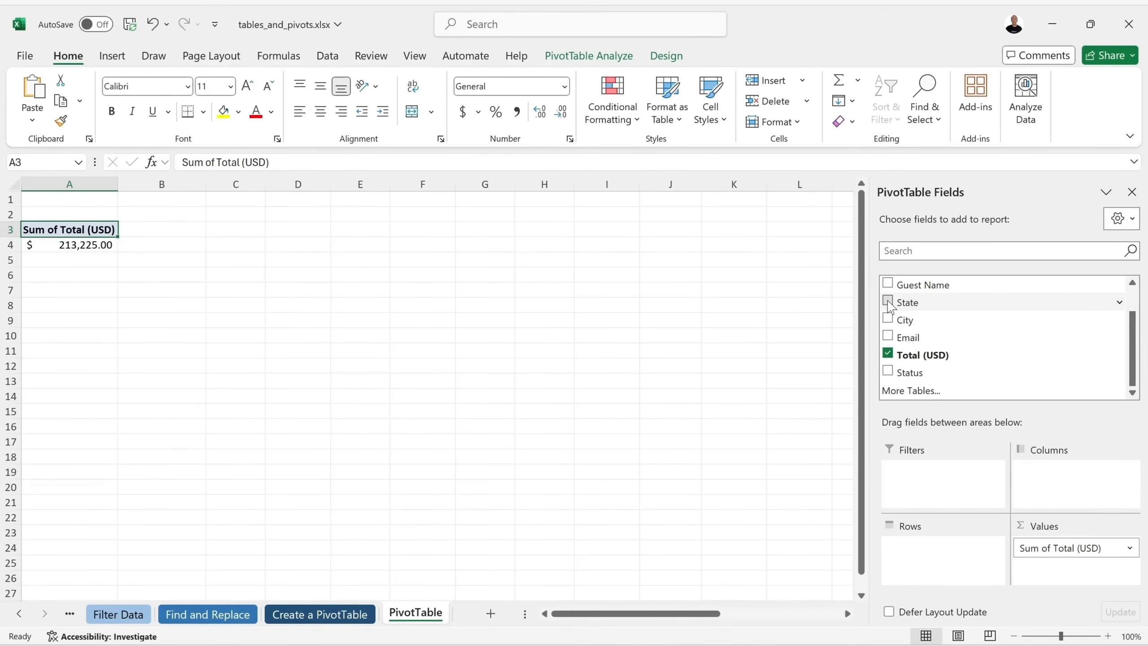
Show totals by State briefly, then swap State for City in the Rows.
click(887, 301)
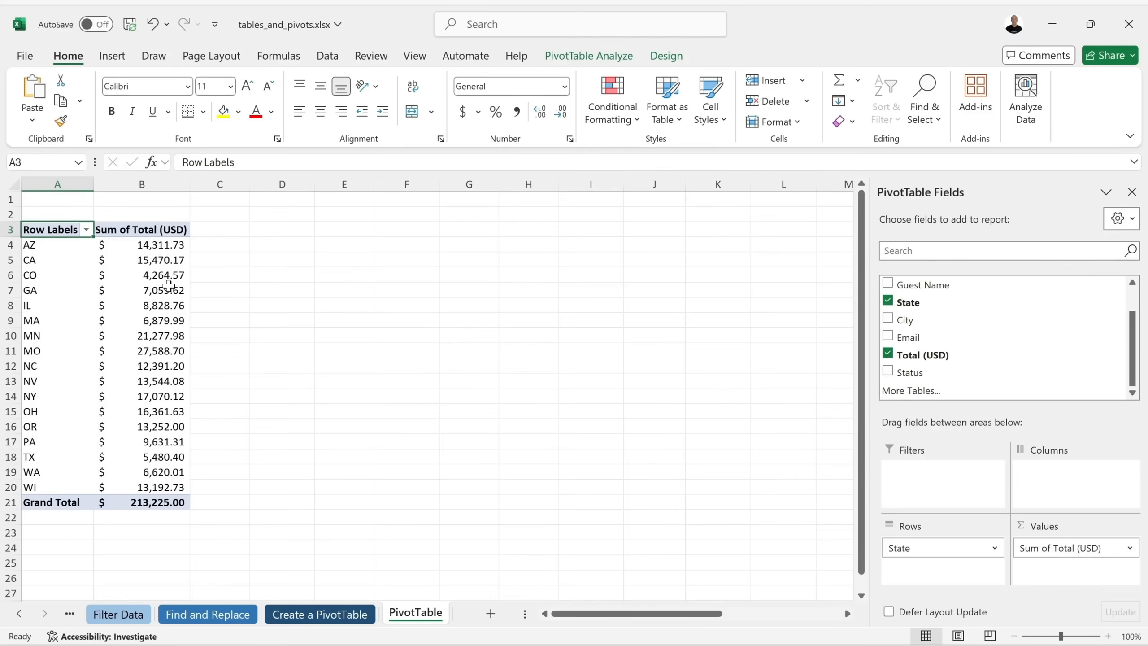
mouse_move(168, 285)
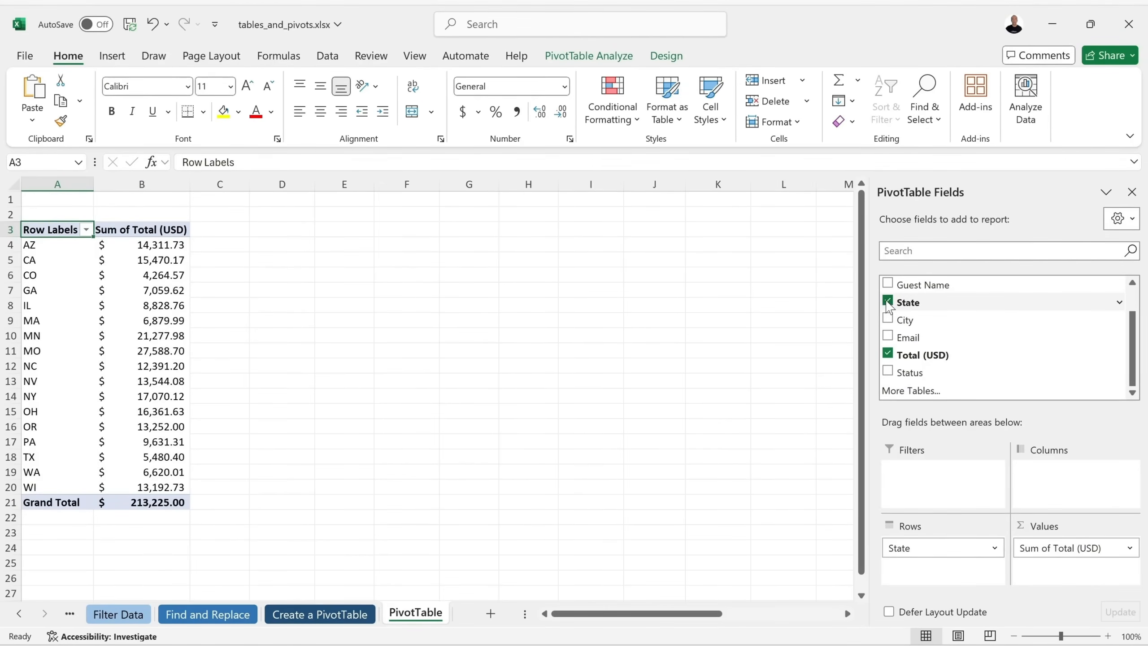
click(887, 301)
click(887, 318)
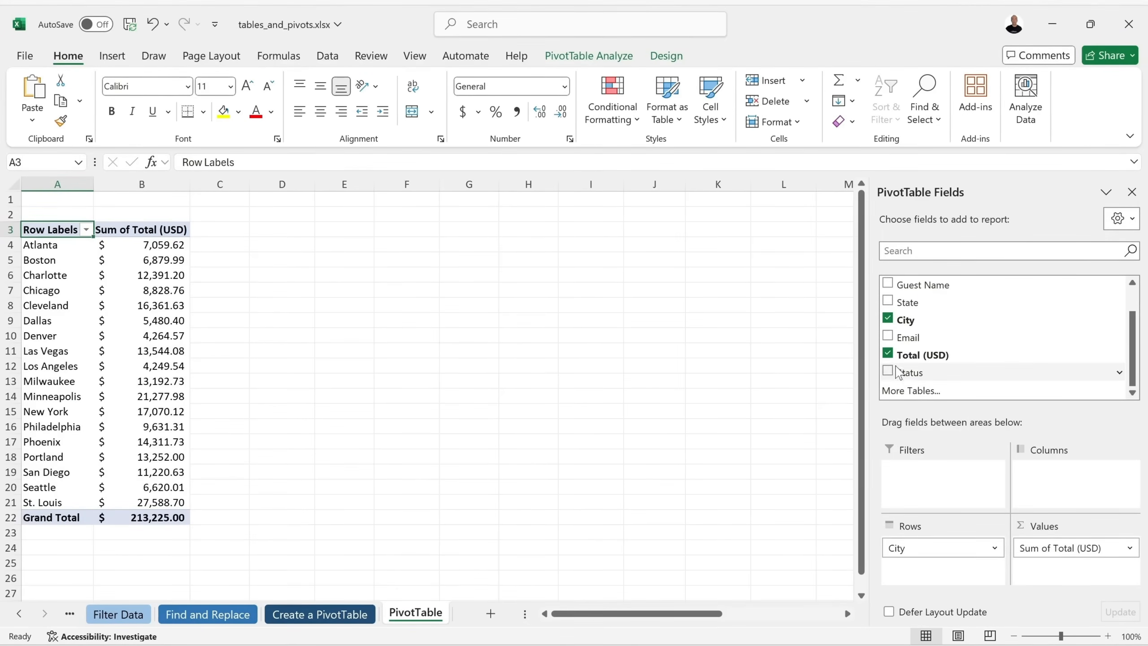
Add Status above City in Rows: Cancelled $22,923.64, Confirmed $157,817.41, Pending $32,483.95.
drag(899, 375, 926, 546)
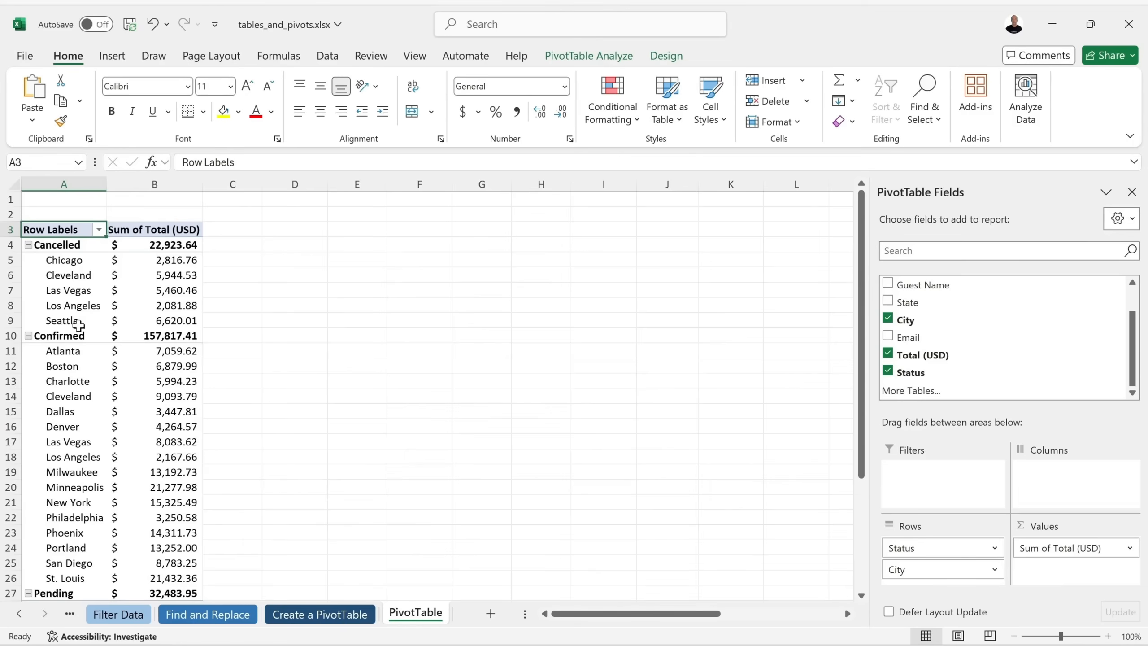
scroll(87, 330, down, 1)
scroll(87, 333, up, 1)
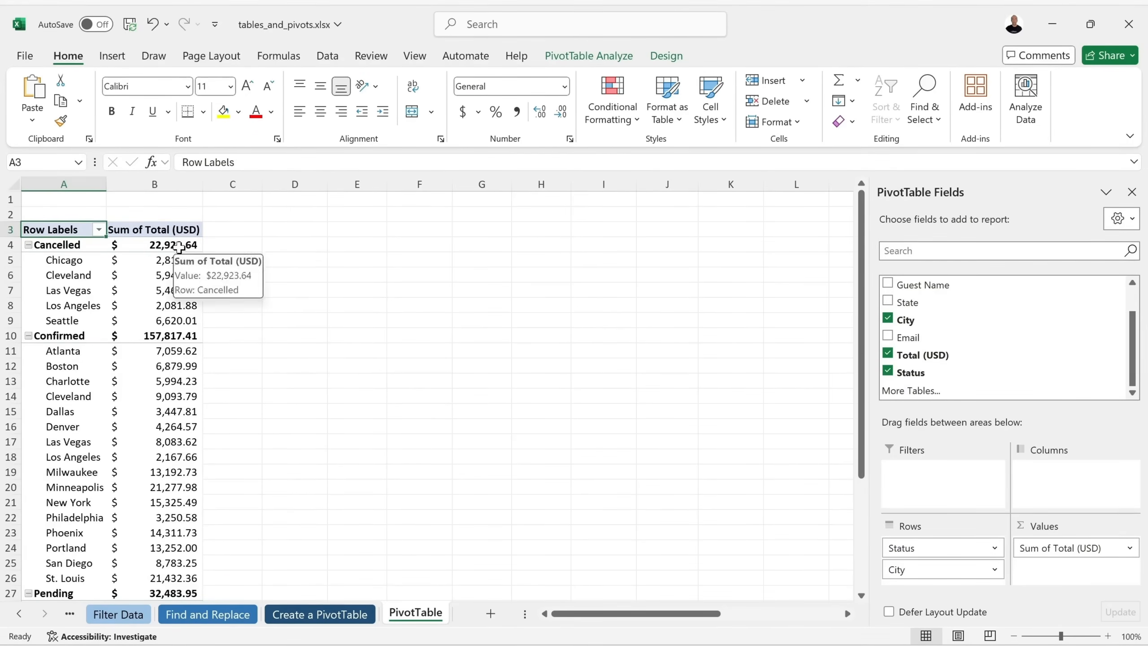
scroll(183, 334, down, 5)
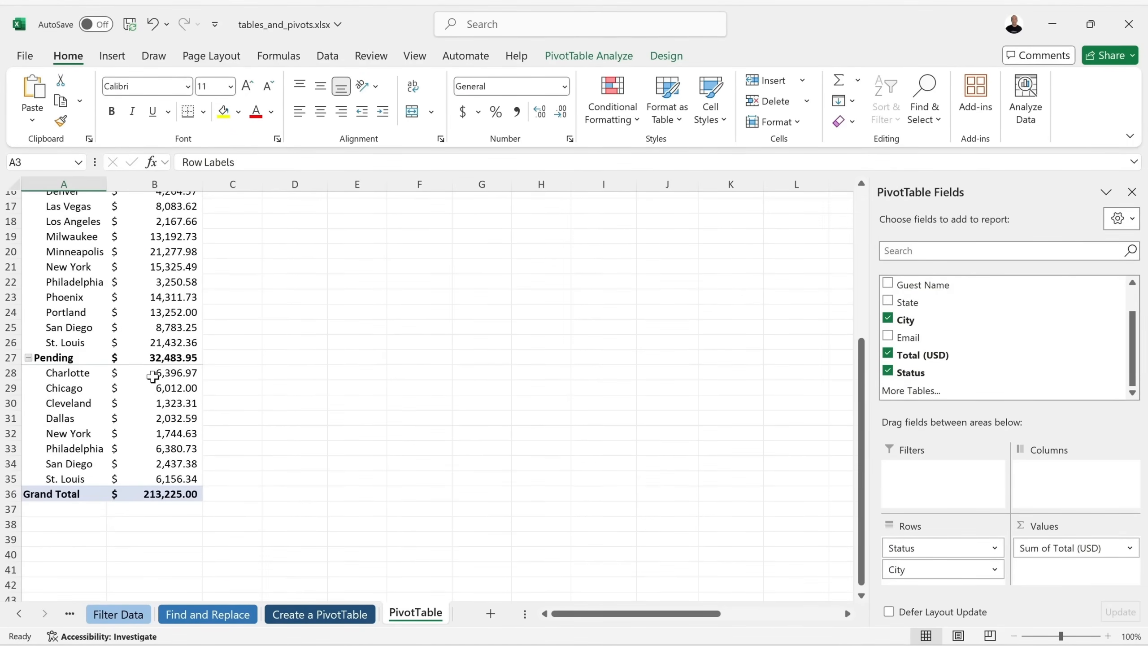
scroll(152, 498, up, 5)
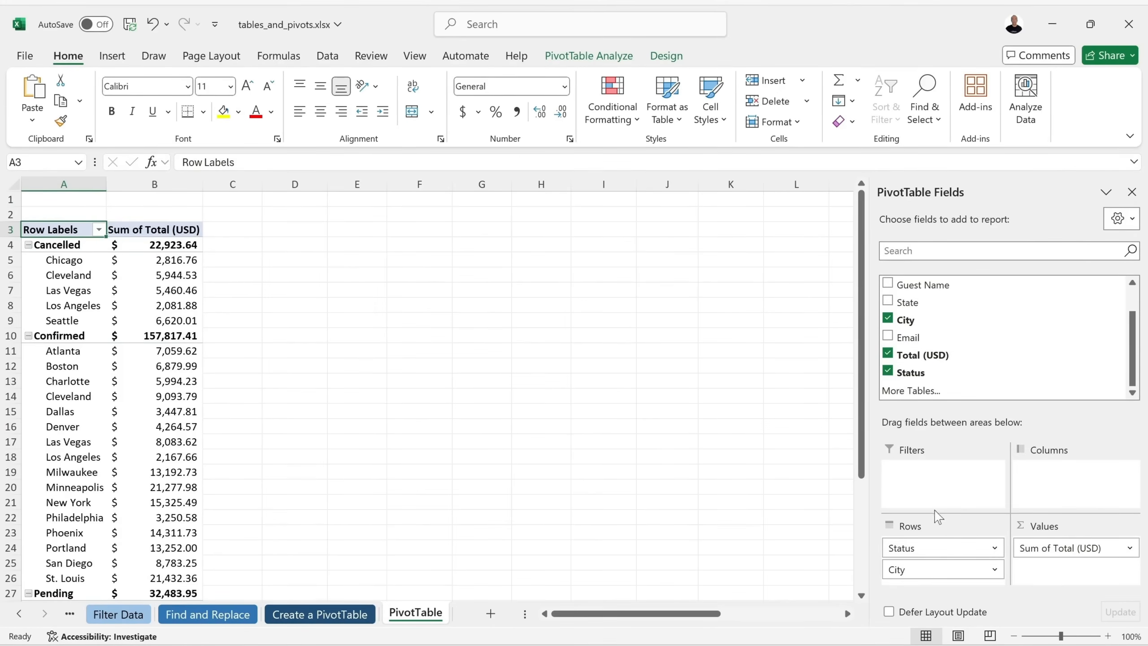
Make Status a report filter and show only Confirmed reservations.
drag(938, 546, 951, 466)
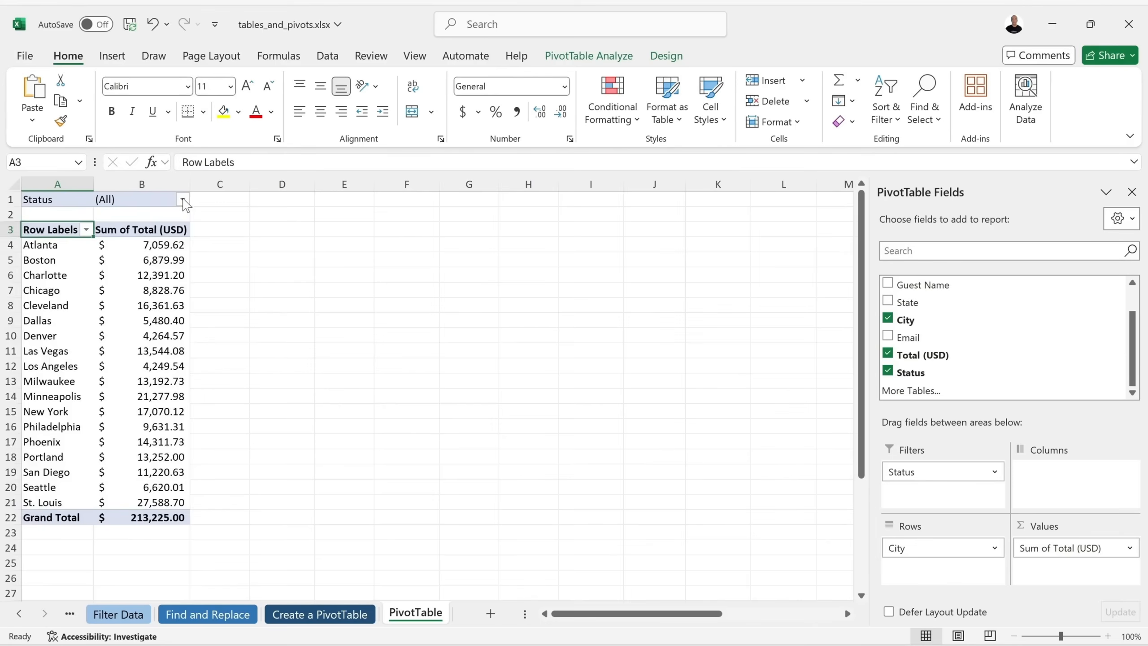
click(183, 200)
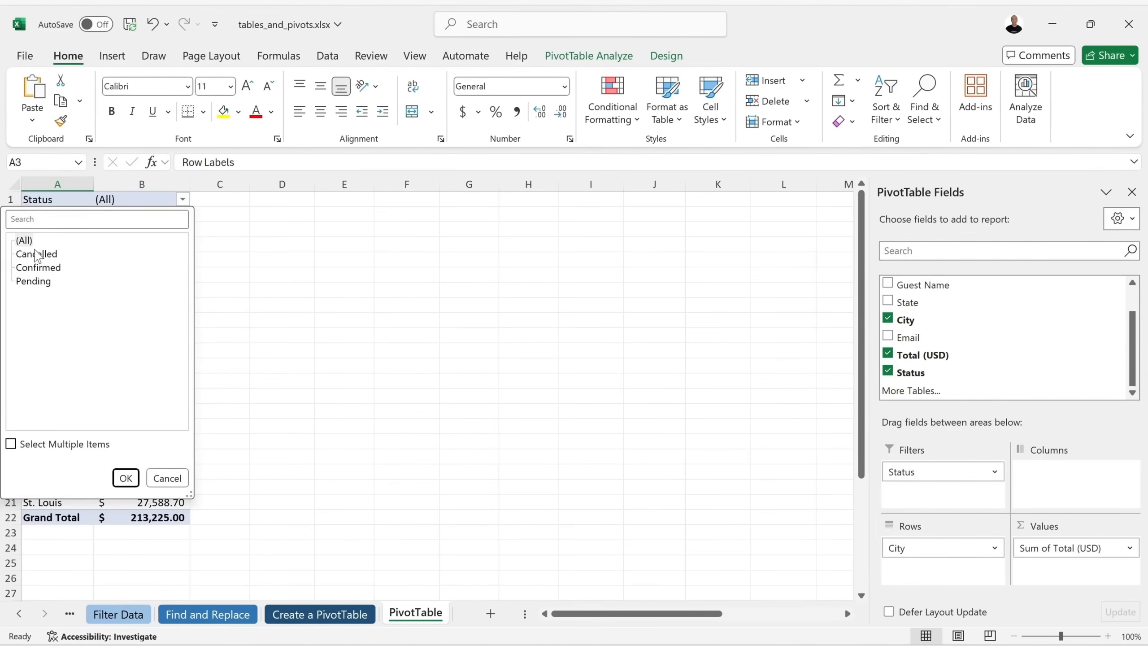
click(34, 268)
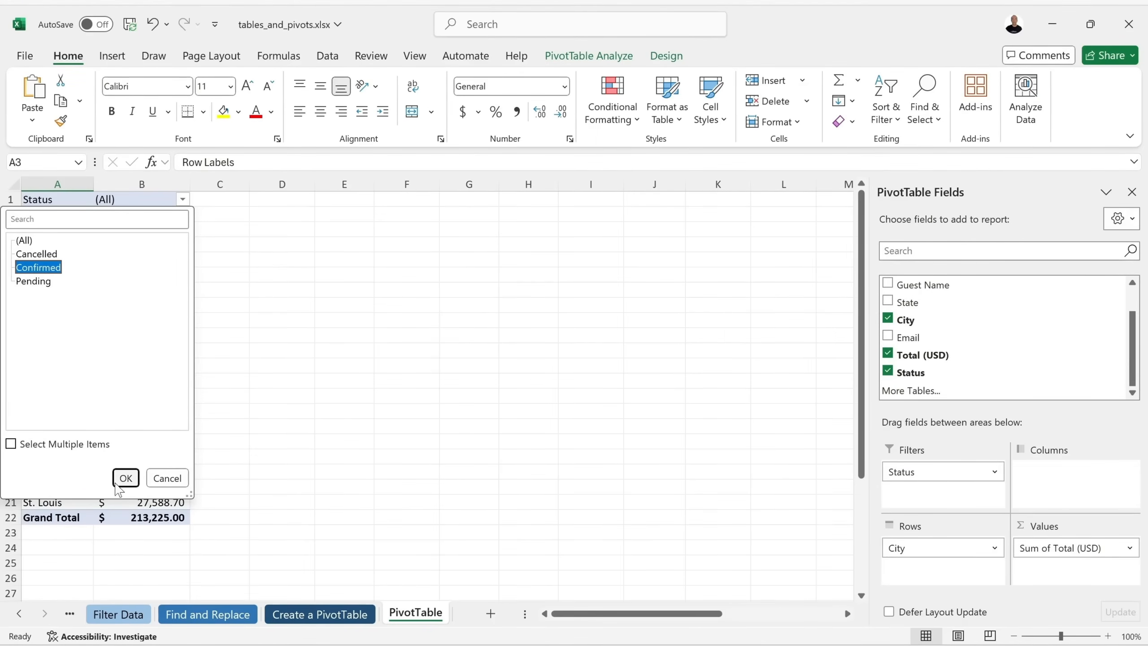
click(125, 478)
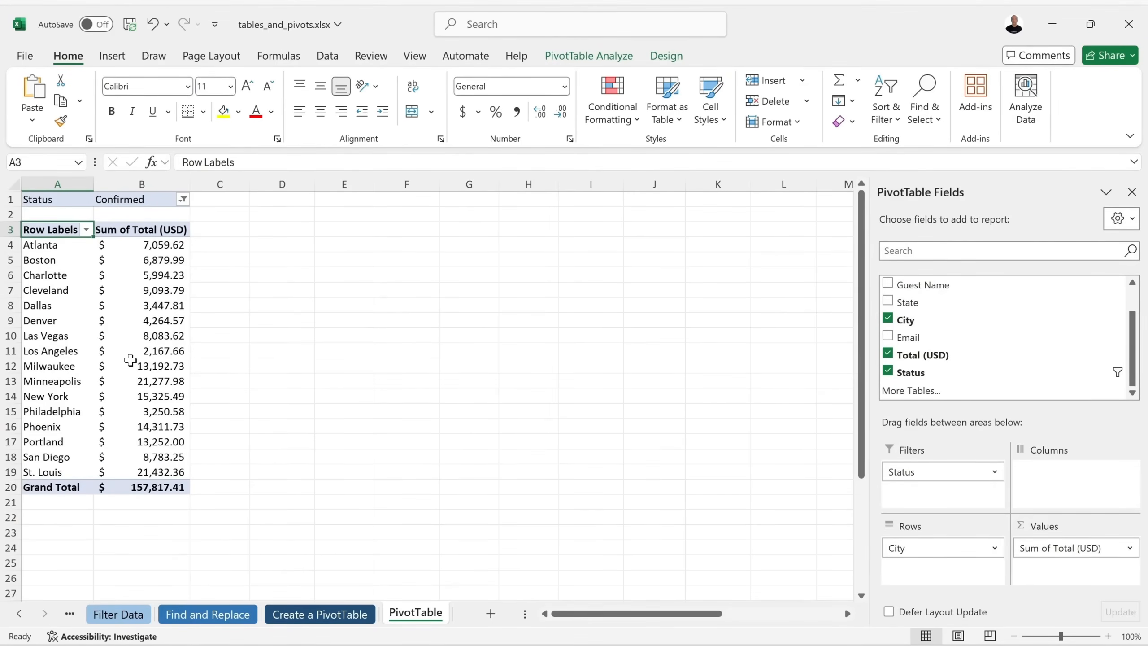
Filter Status to Cancelled, restore (All), then go to the Create a PivotTable data sheet.
click(183, 199)
click(36, 253)
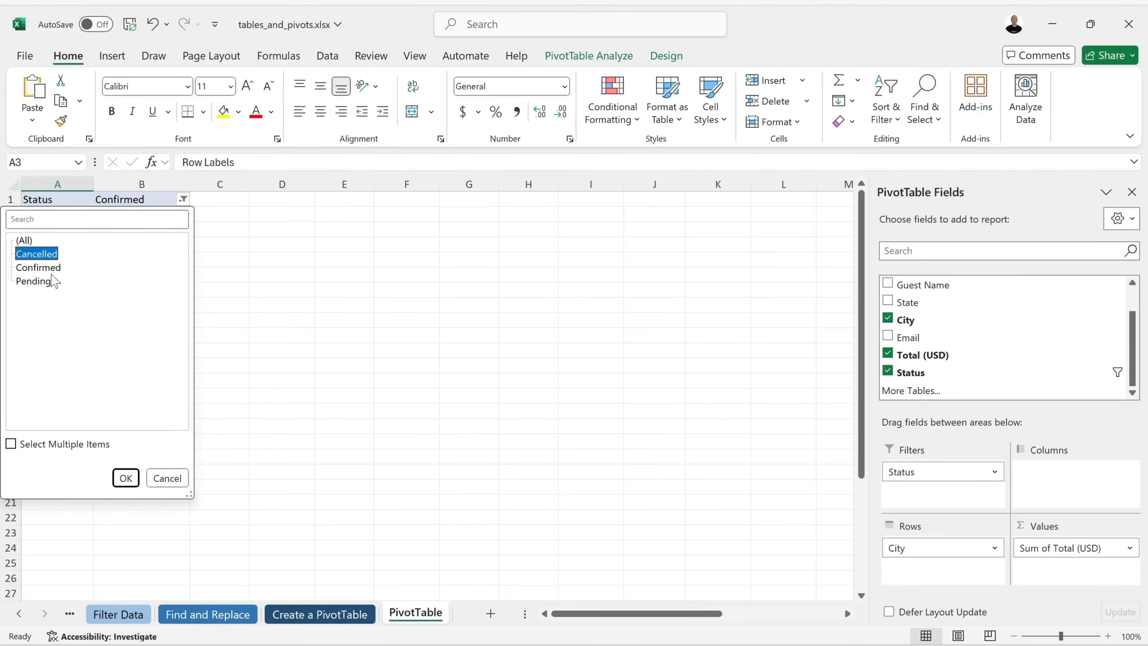
click(126, 478)
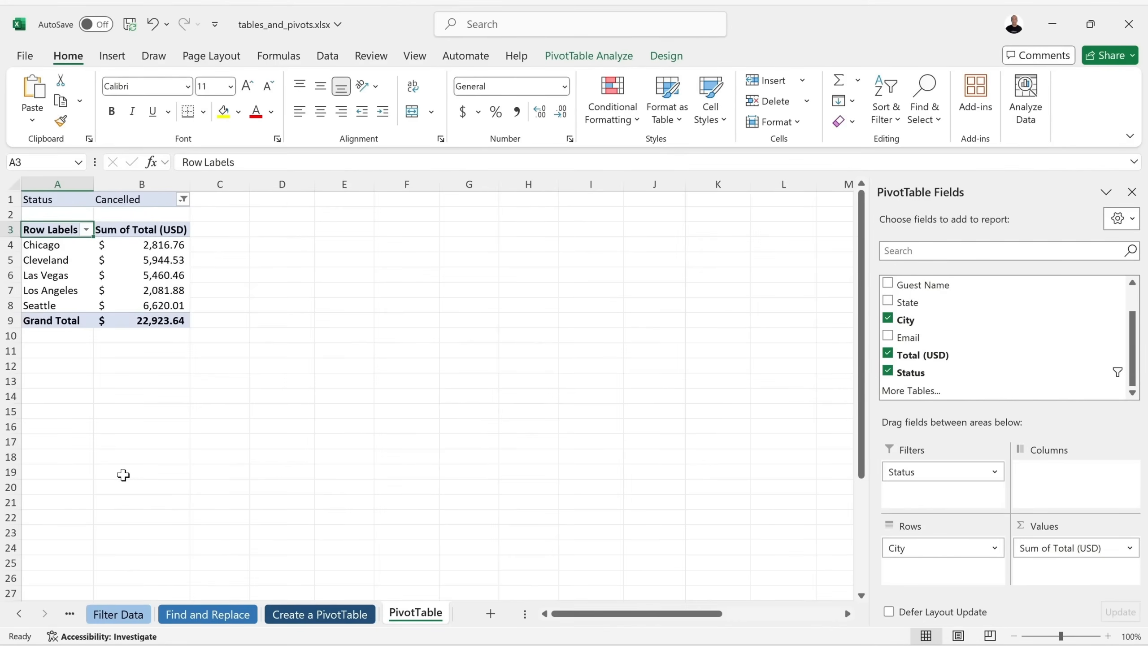
click(182, 199)
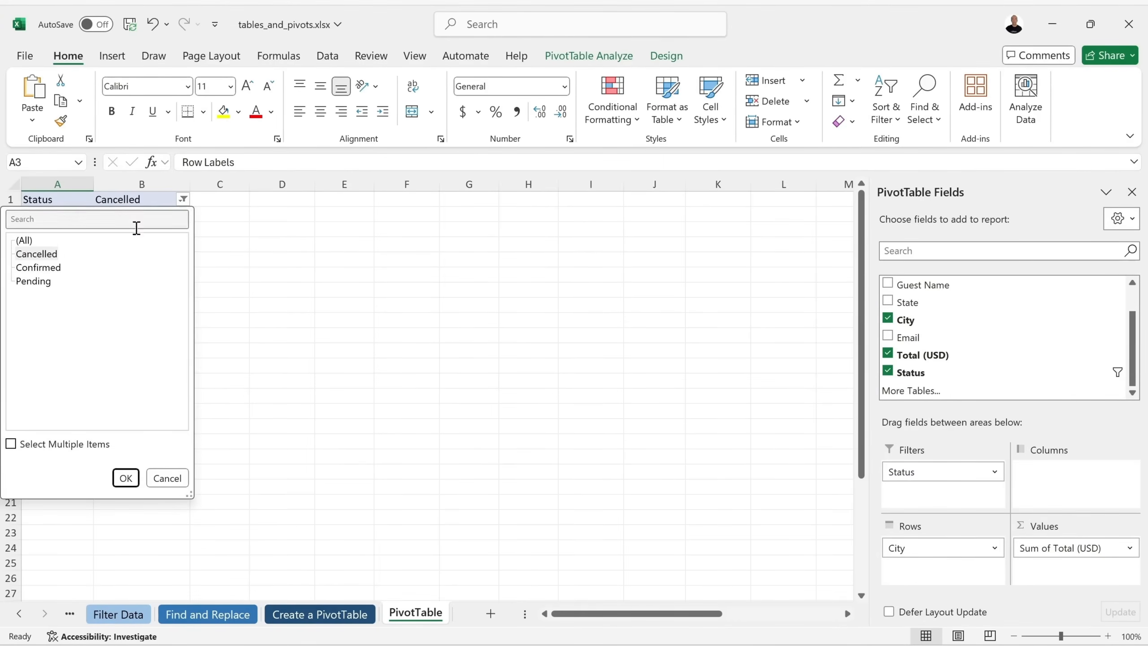
click(27, 238)
click(126, 478)
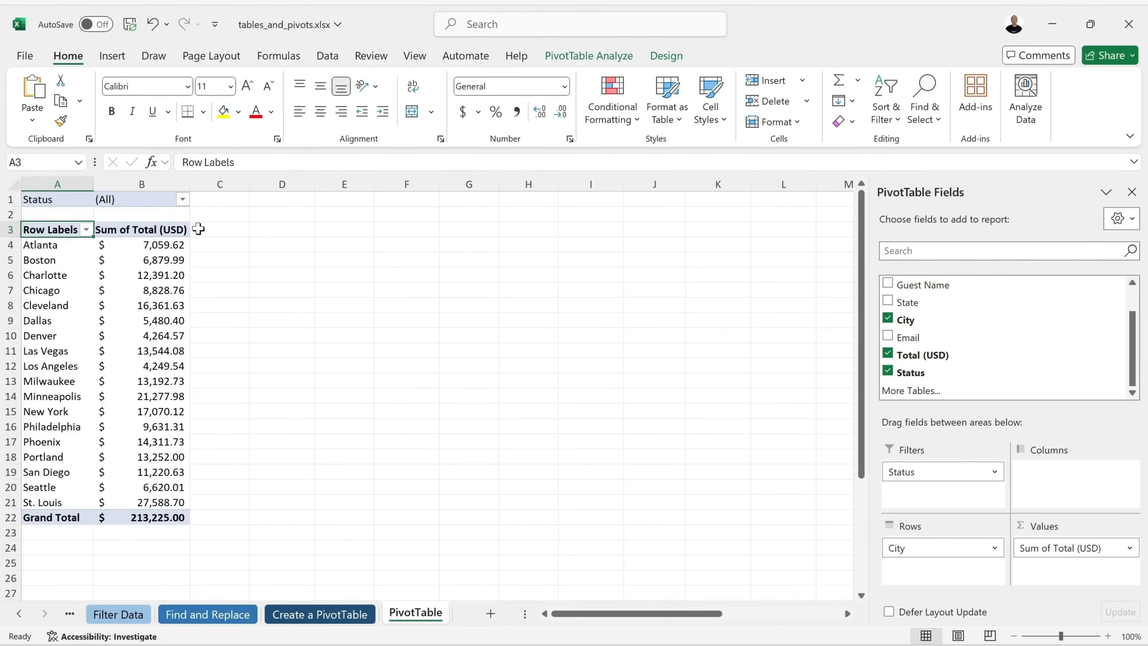
click(327, 621)
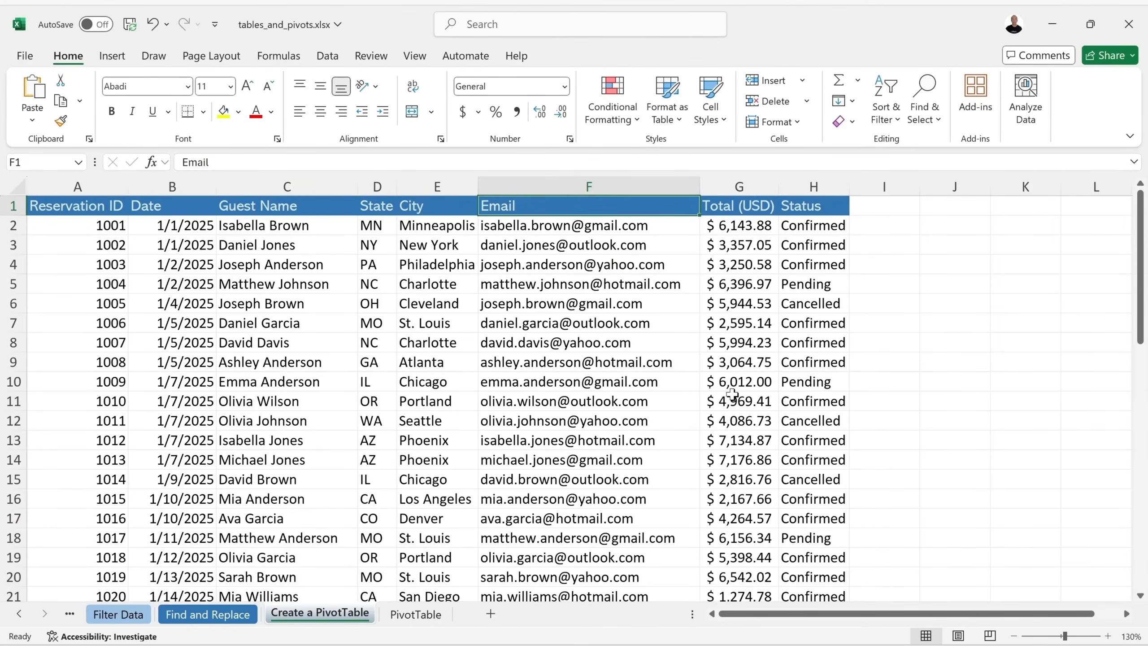
Add Reservation ID to Values summarized as Count, giving 50 reservations in total.
click(418, 615)
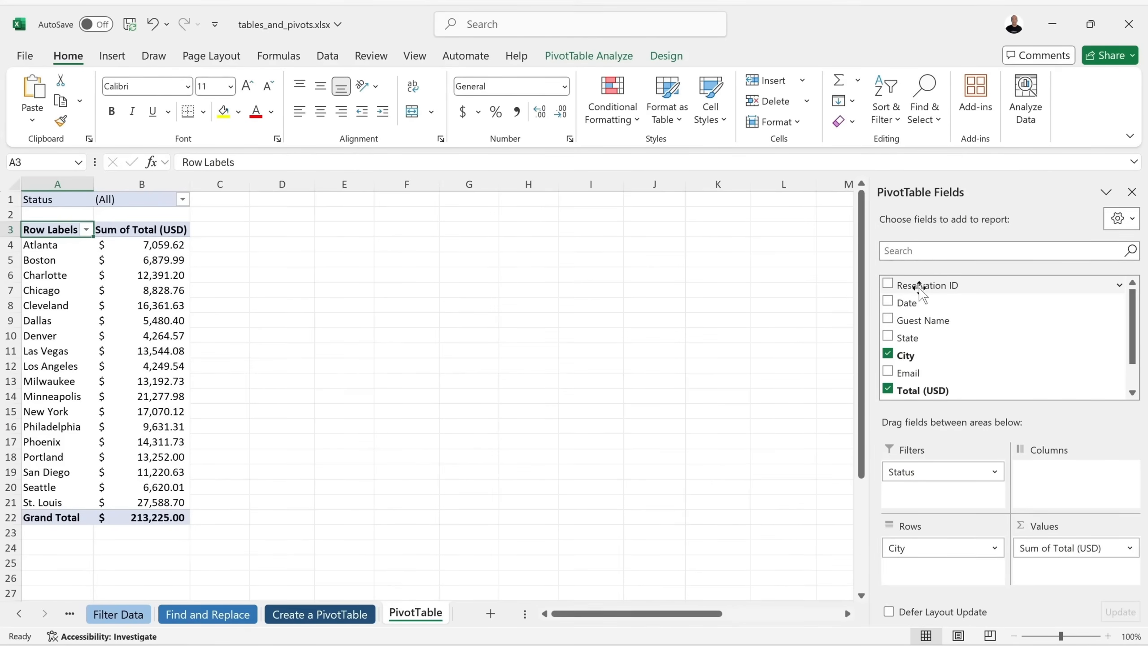
drag(922, 286, 1072, 572)
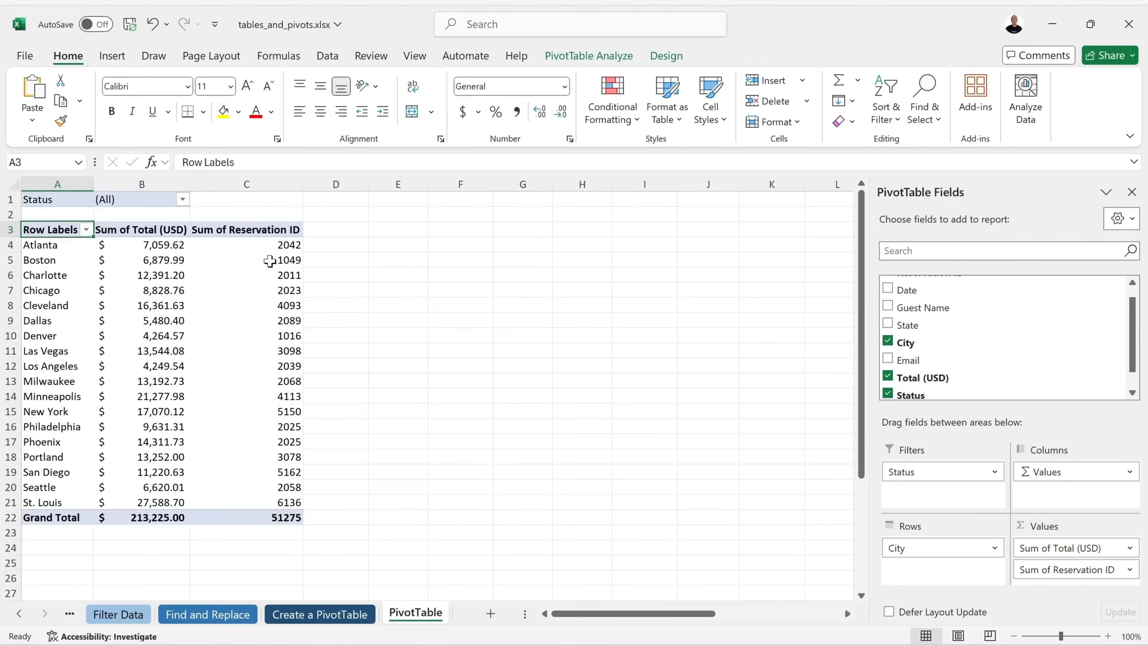
click(1128, 571)
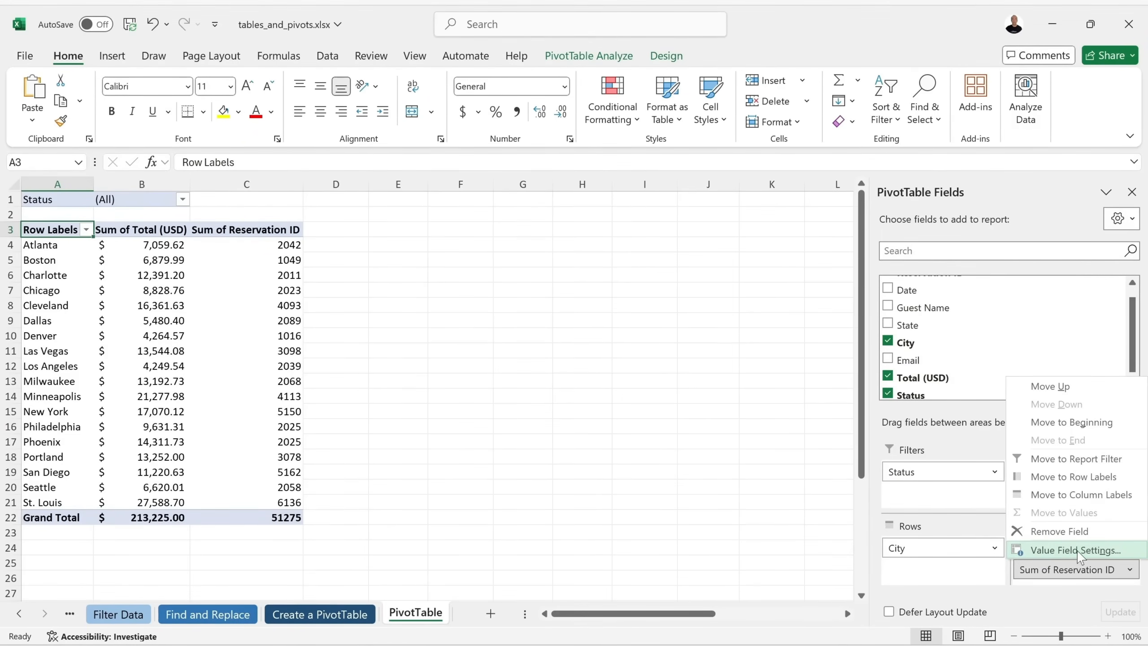
click(1112, 550)
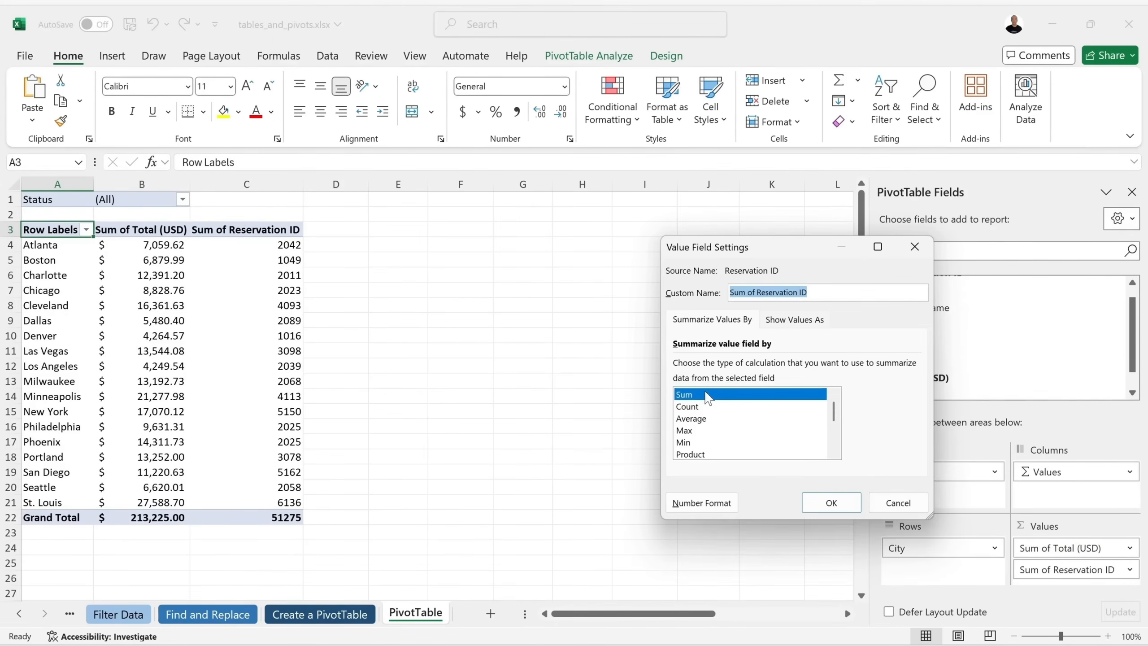
click(703, 407)
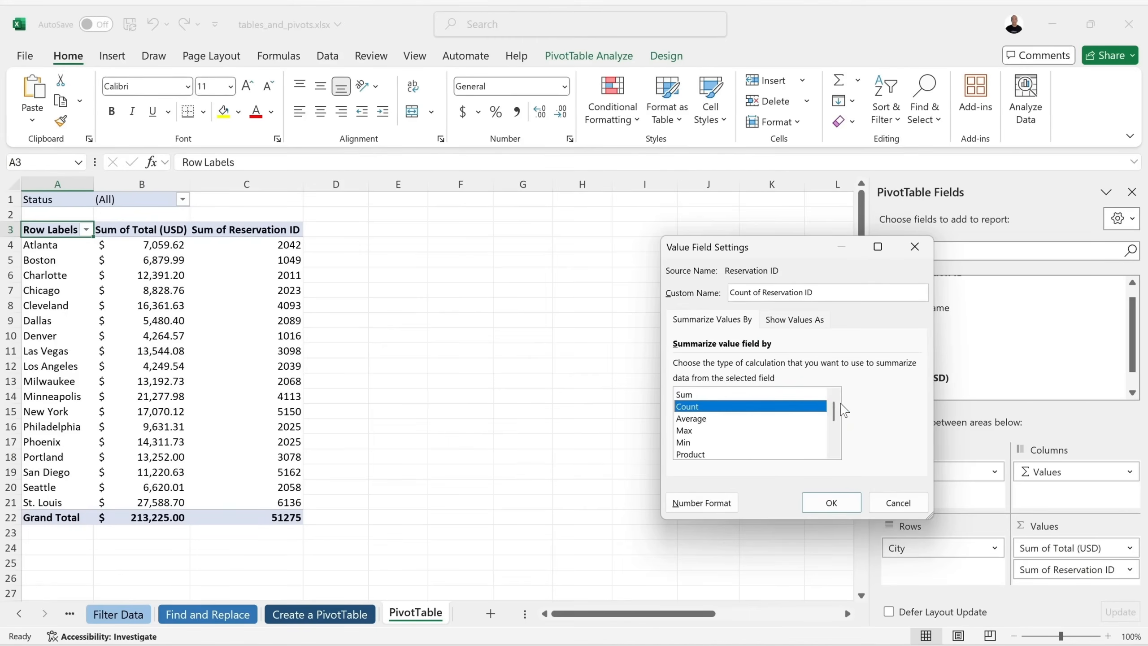
mouse_move(834, 414)
mouse_down()
mouse_move(833, 445)
mouse_move(833, 412)
mouse_up()
drag(815, 253, 657, 258)
click(666, 506)
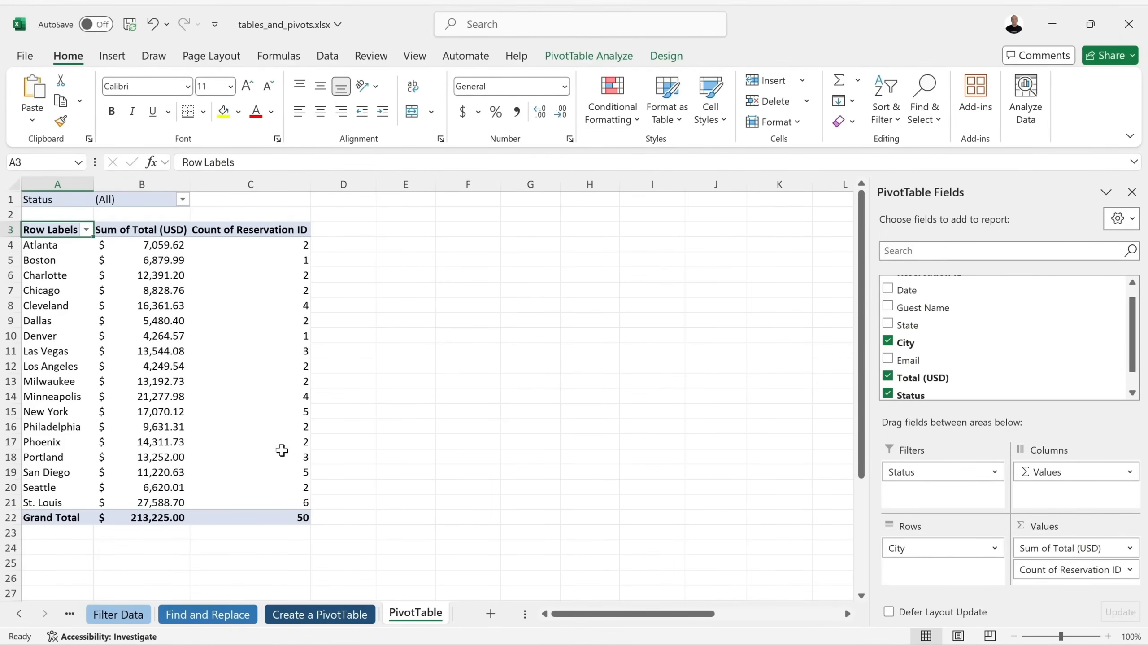
Rename the count column to 'Count of Reservation'.
right_click(251, 266)
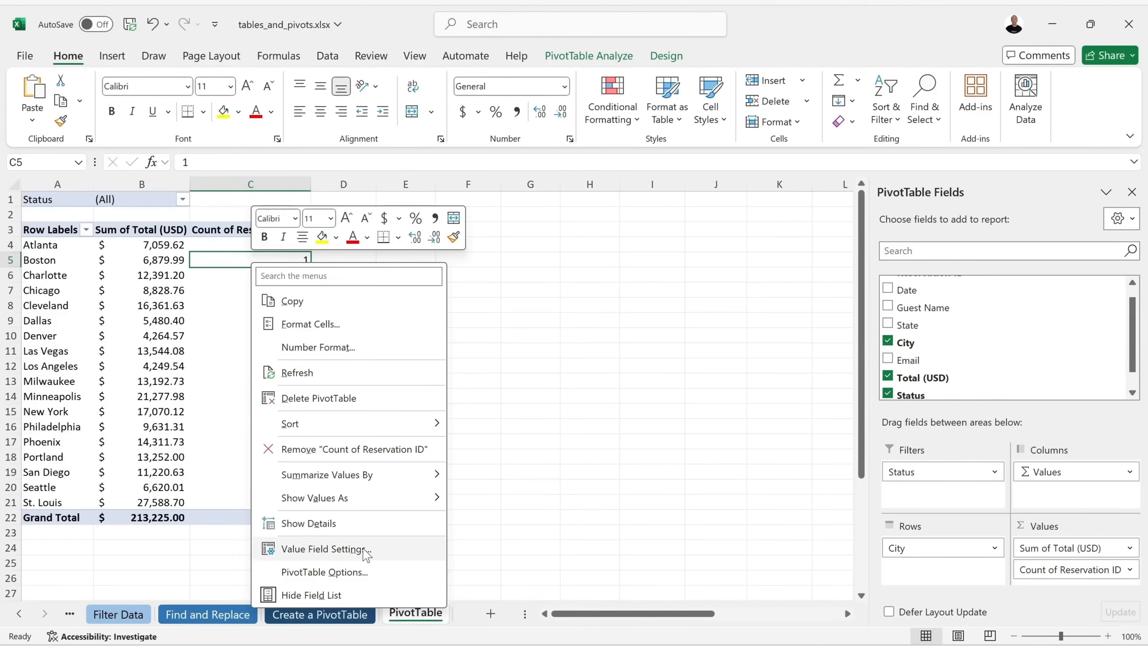
click(384, 550)
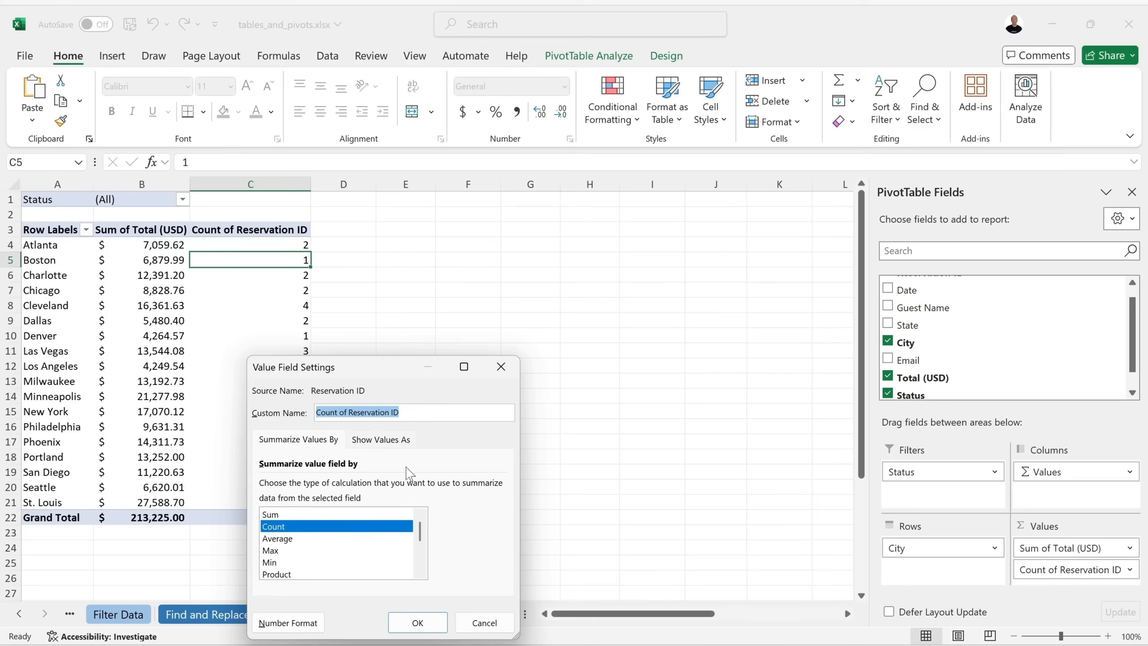
click(428, 410)
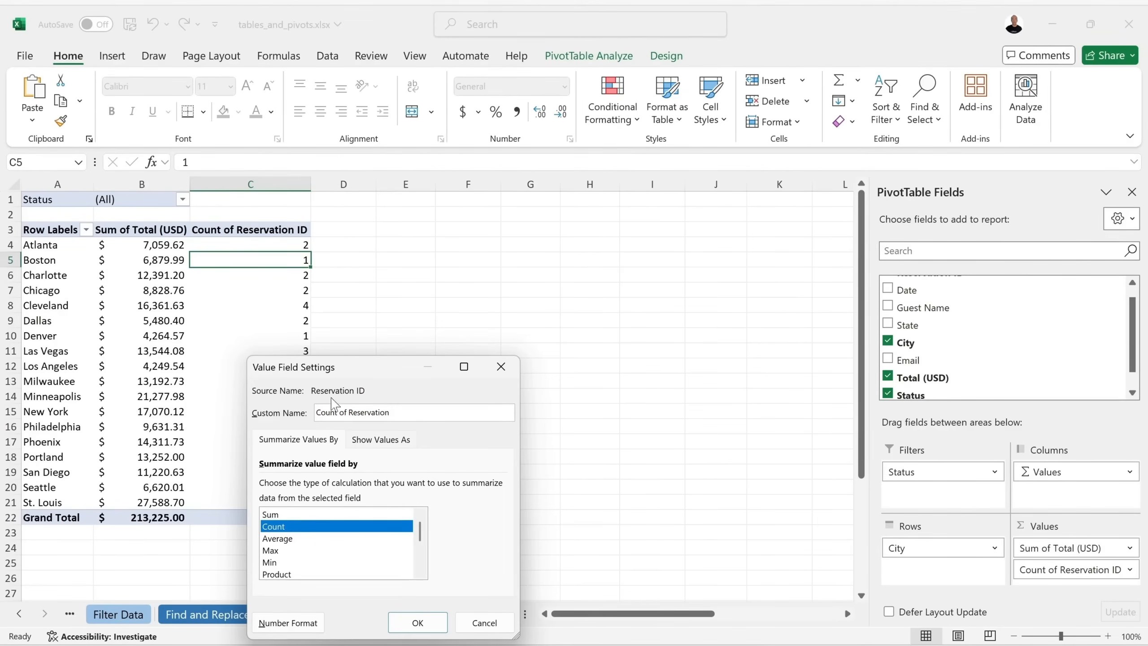
click(403, 622)
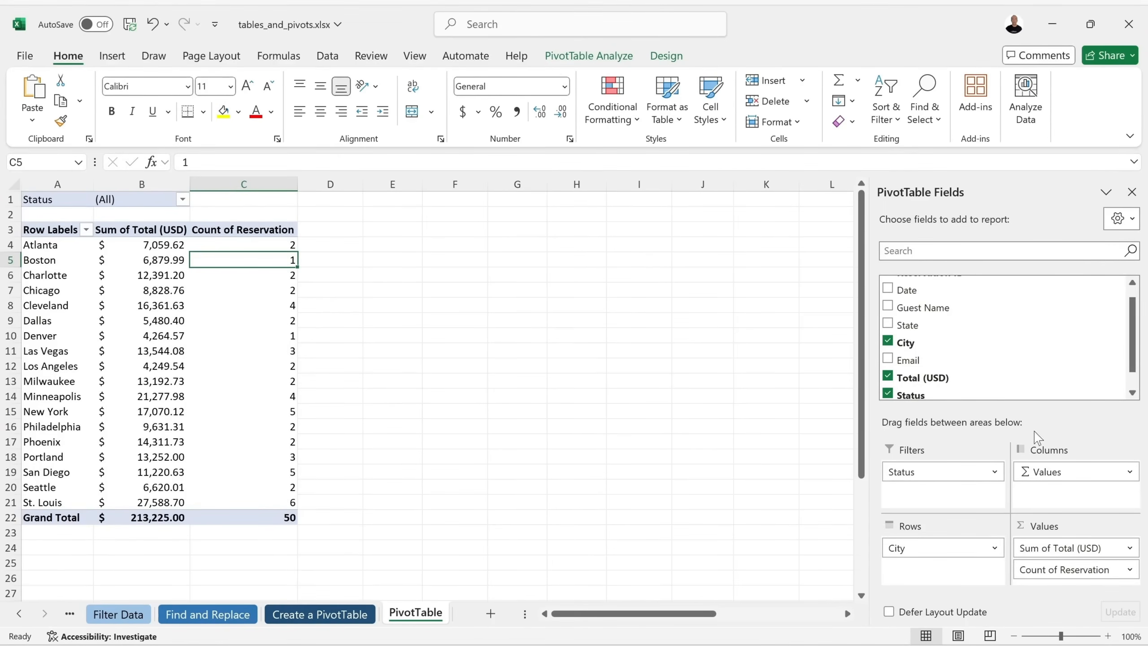
Remove both value columns from the pivot and place Date in Columns.
scroll(1002, 355, up, 1)
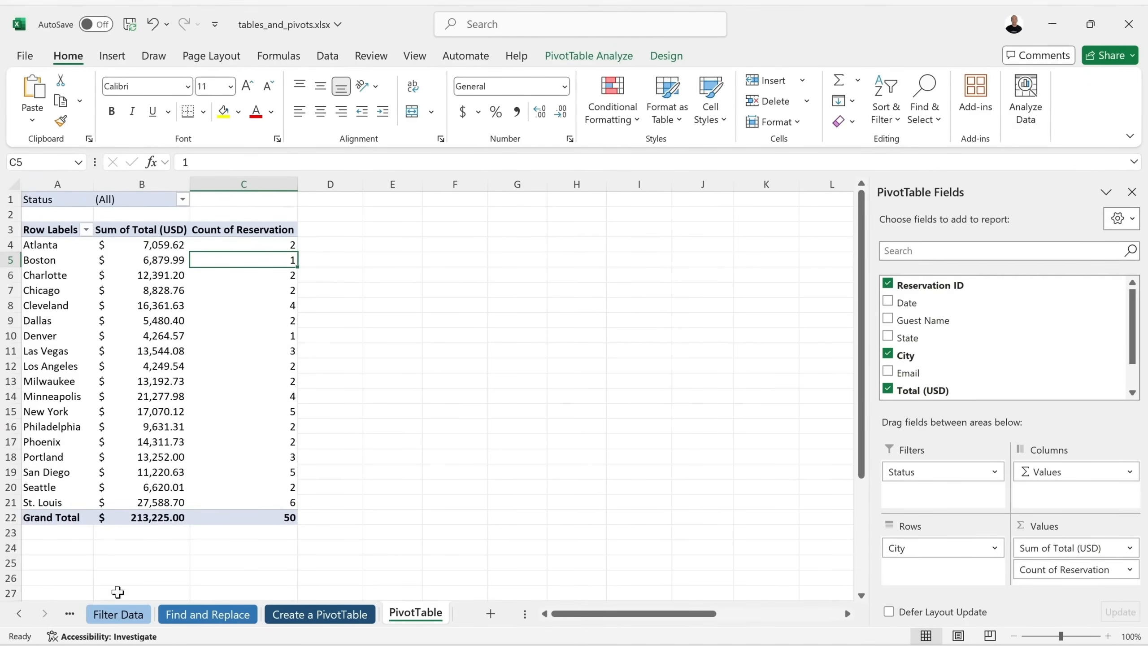
click(319, 615)
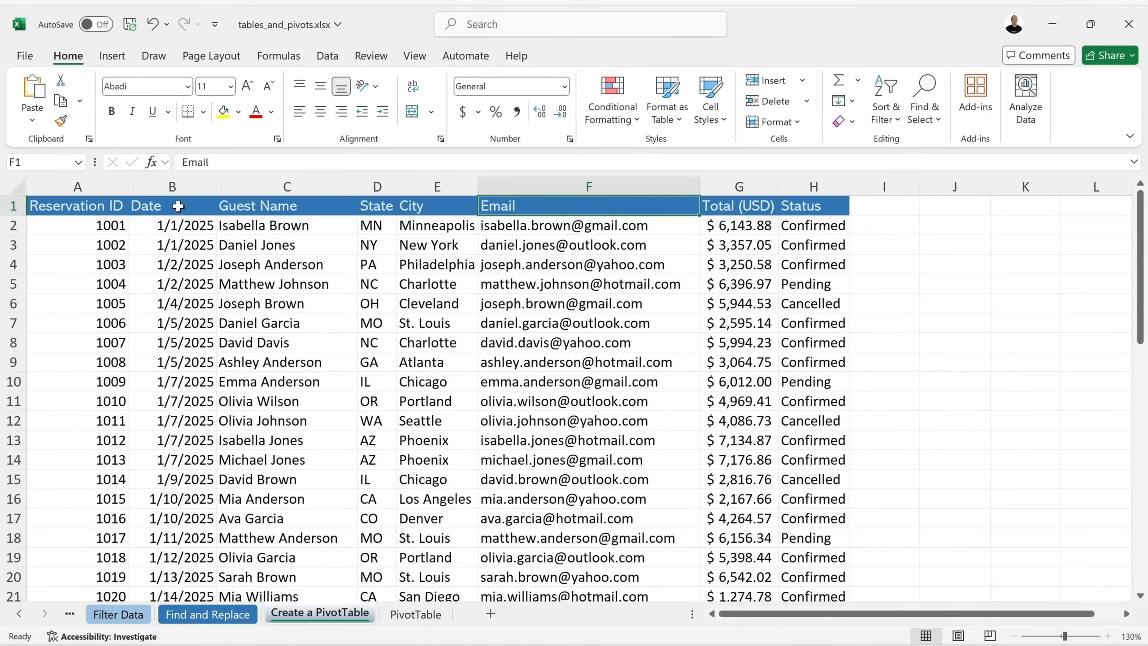
click(420, 614)
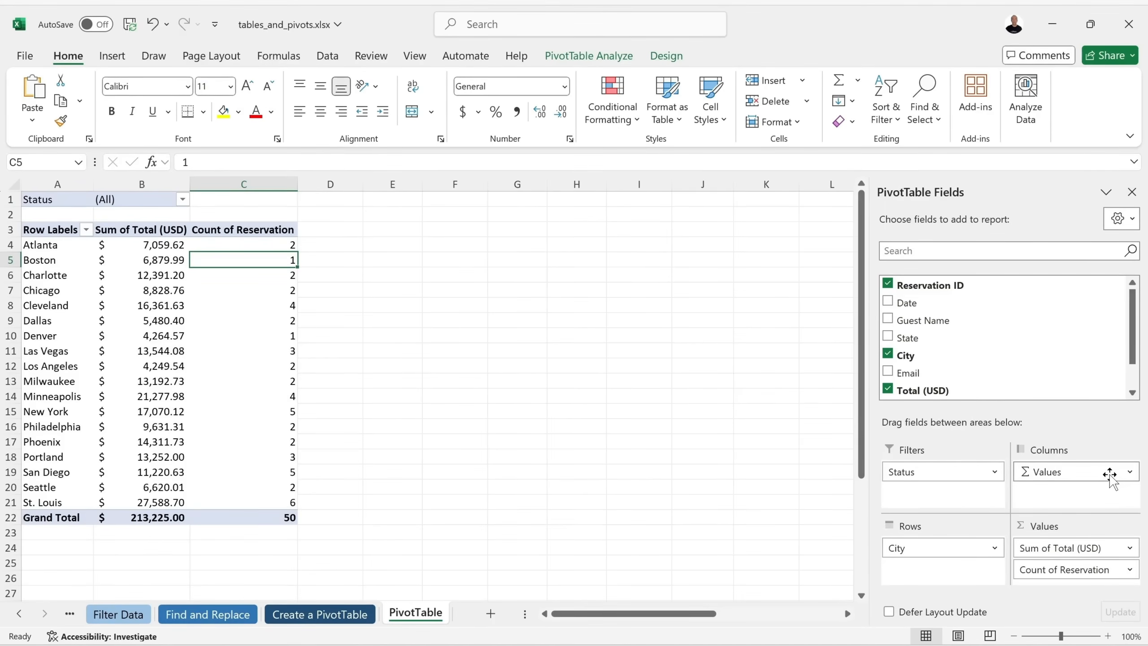
drag(1110, 474, 661, 404)
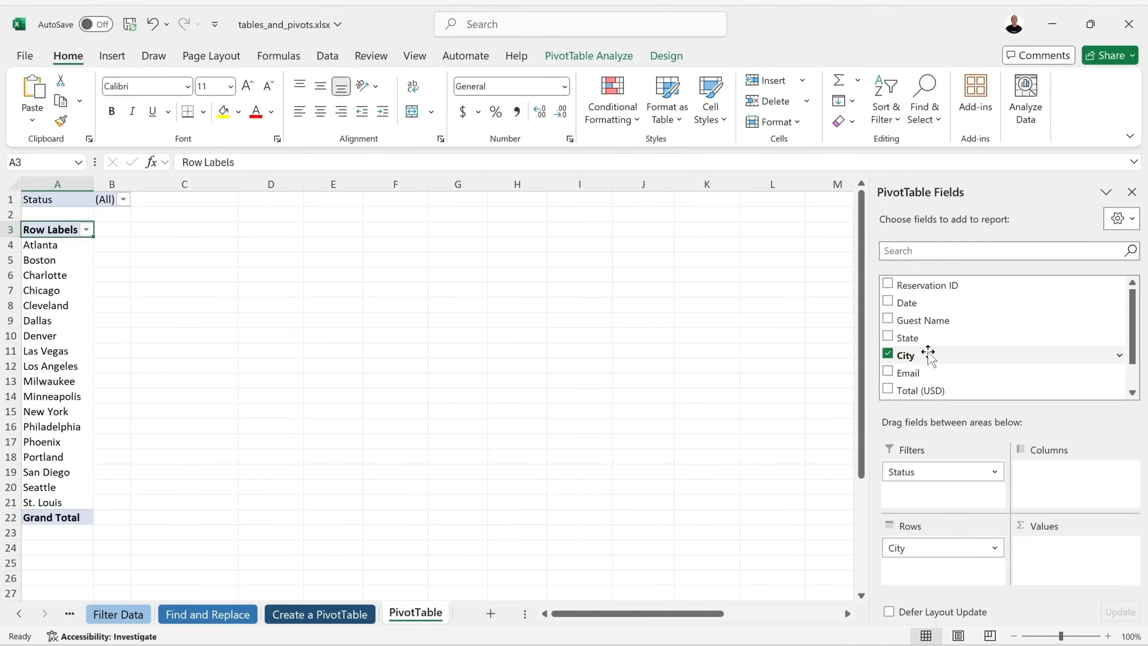
drag(902, 305, 1050, 471)
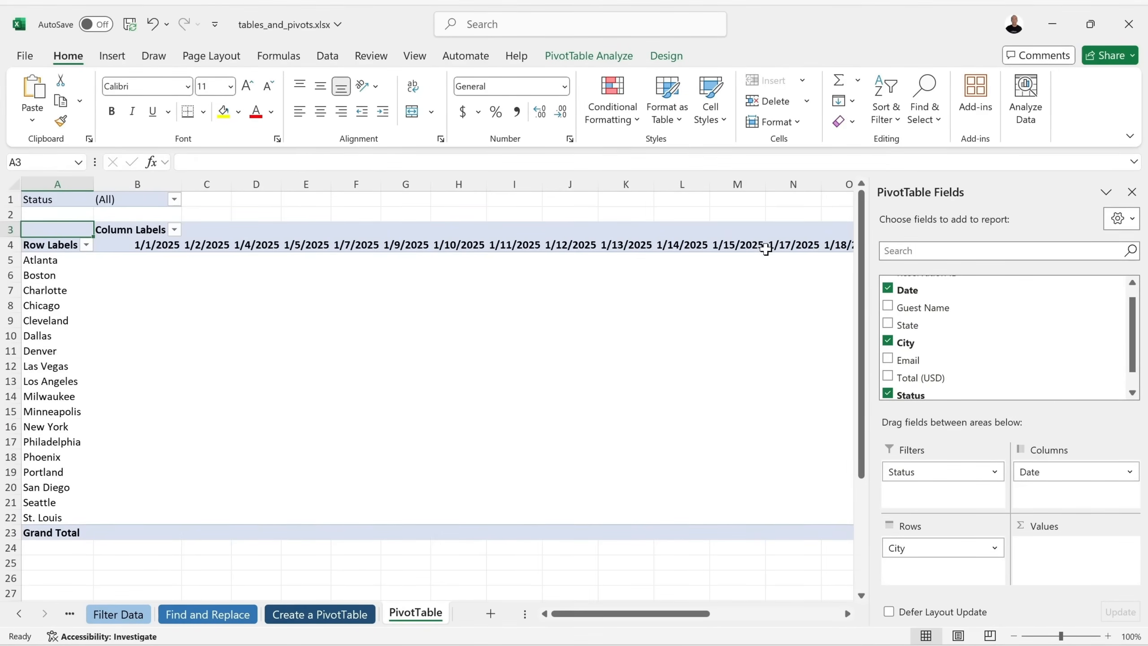
Group the date columns by Months, leaving a single Jan column.
right_click(346, 250)
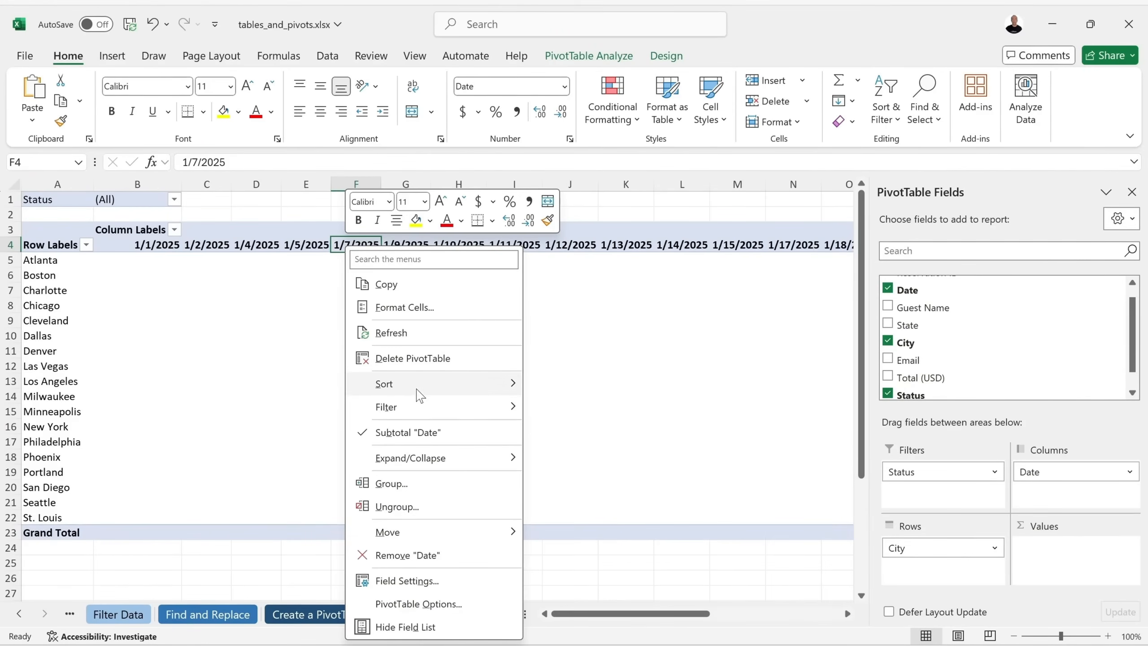
click(440, 483)
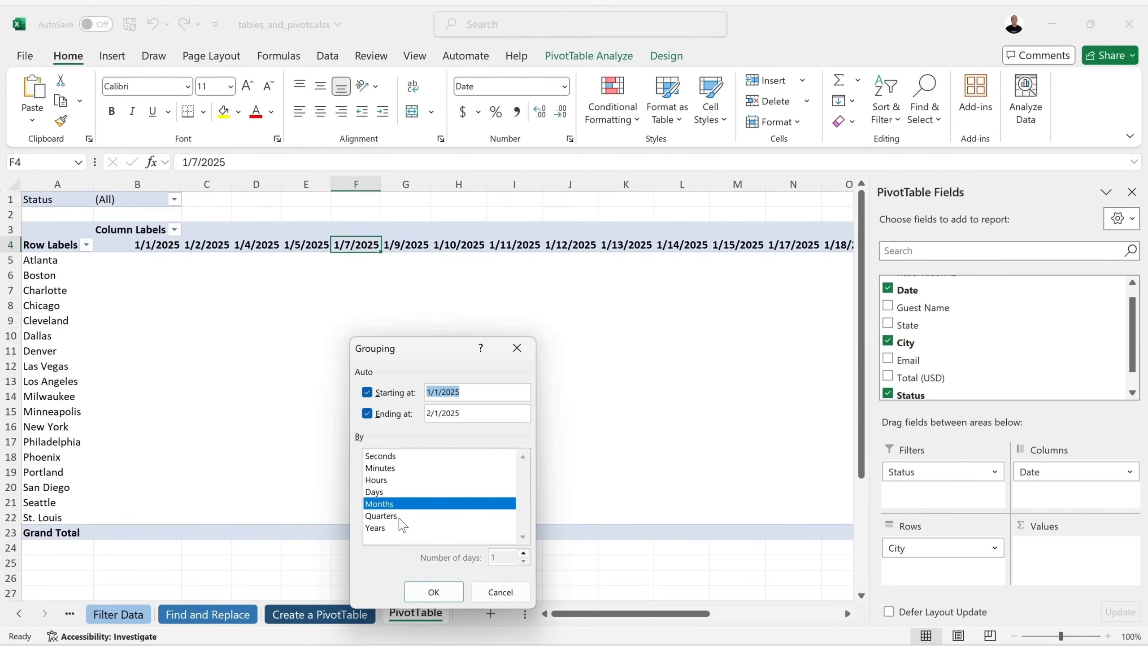
click(434, 592)
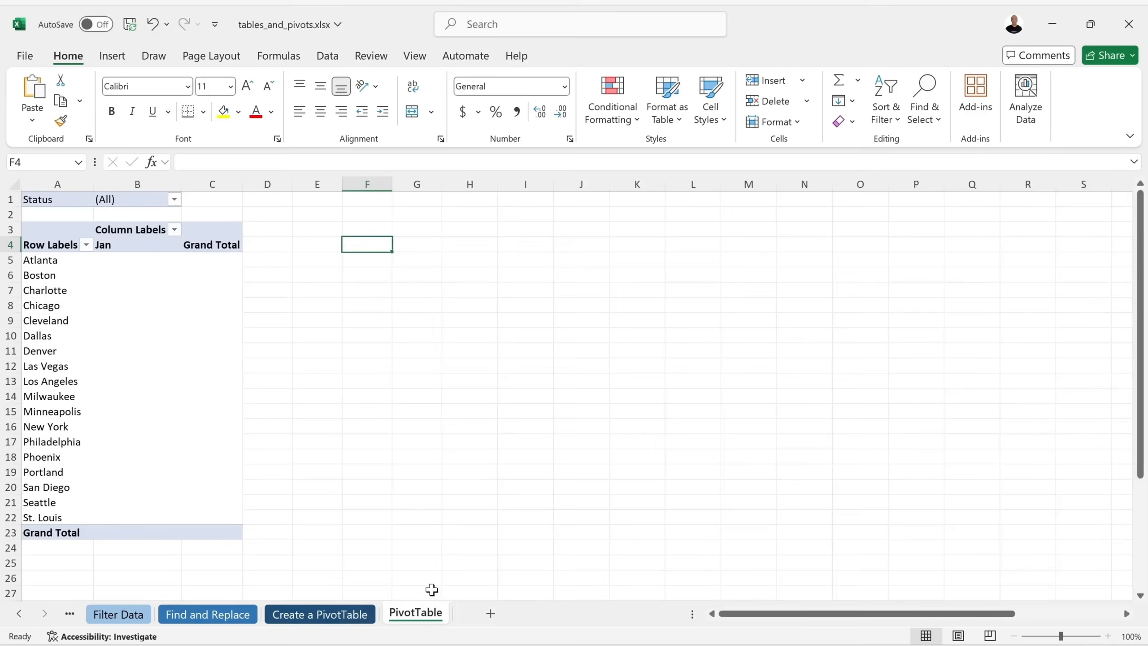
click(117, 250)
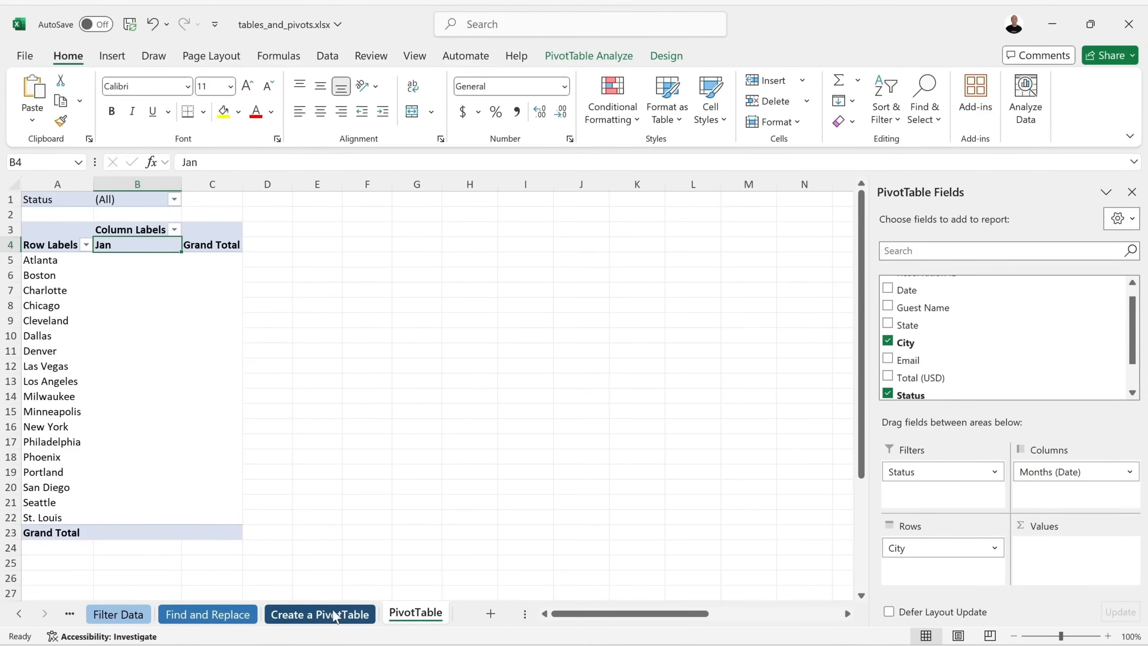
click(335, 613)
scroll(187, 337, down, 3)
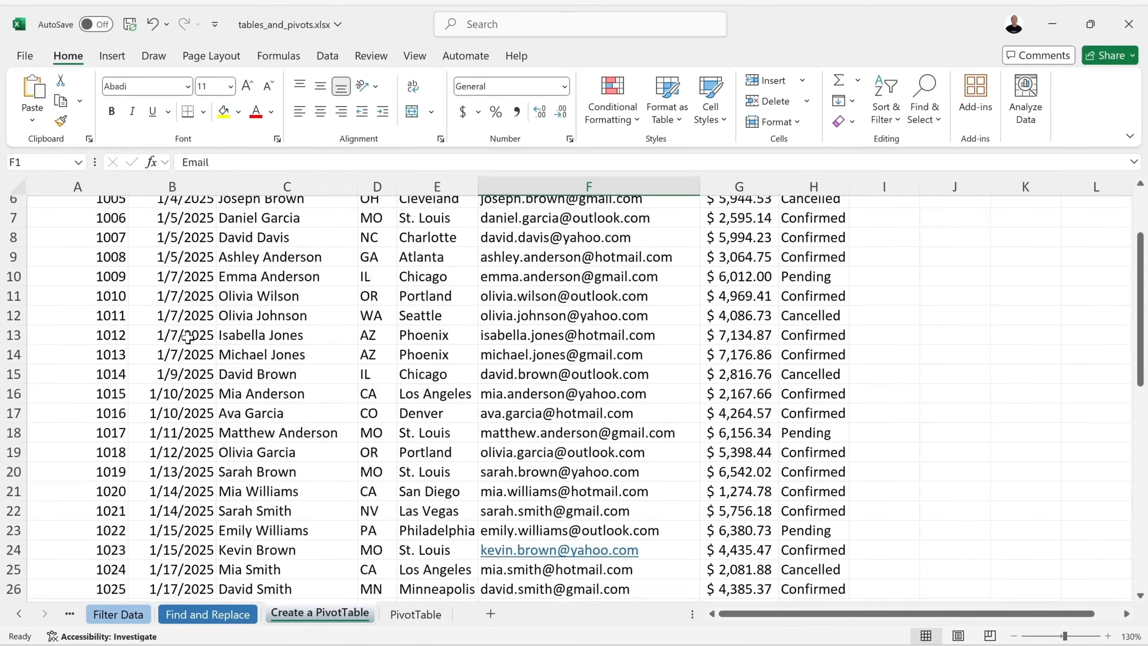
scroll(187, 337, up, 3)
click(415, 613)
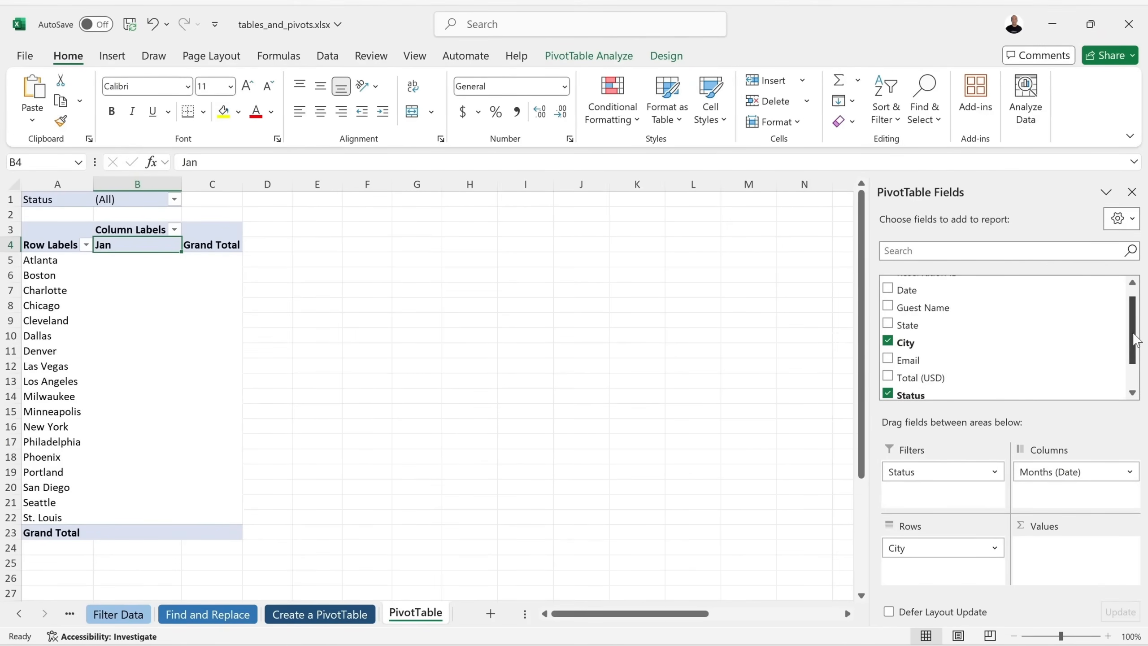
Add Total (USD) as Sum values and bring the PivotTable Fields list back into view.
drag(1135, 340, 1135, 362)
drag(915, 336, 1039, 547)
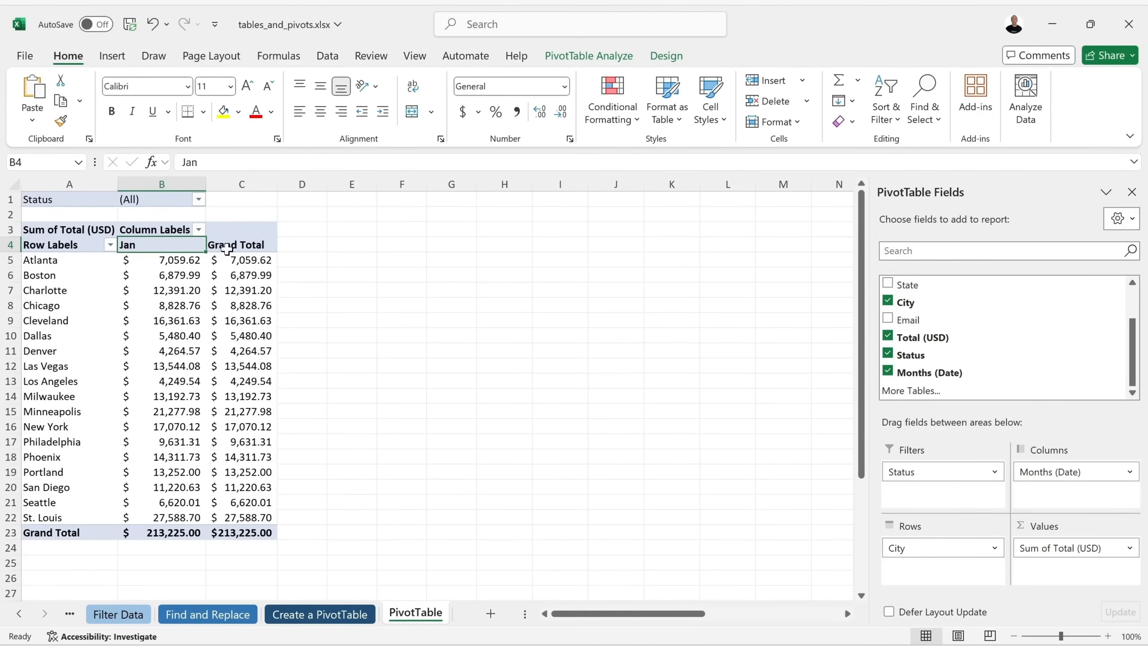
click(1132, 193)
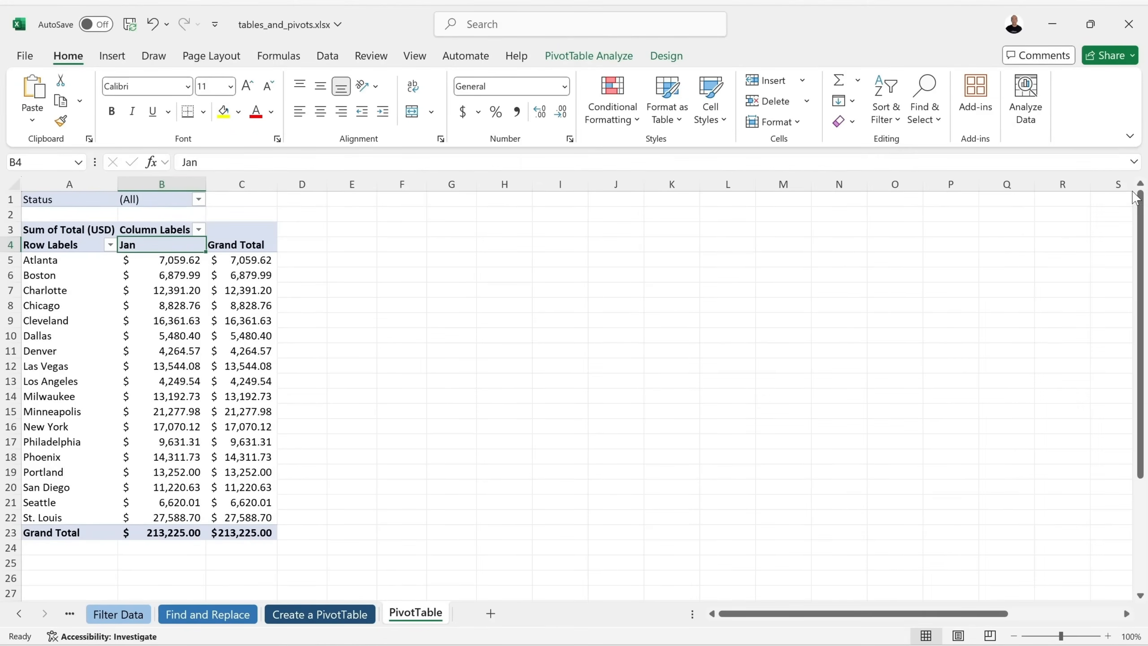
click(601, 58)
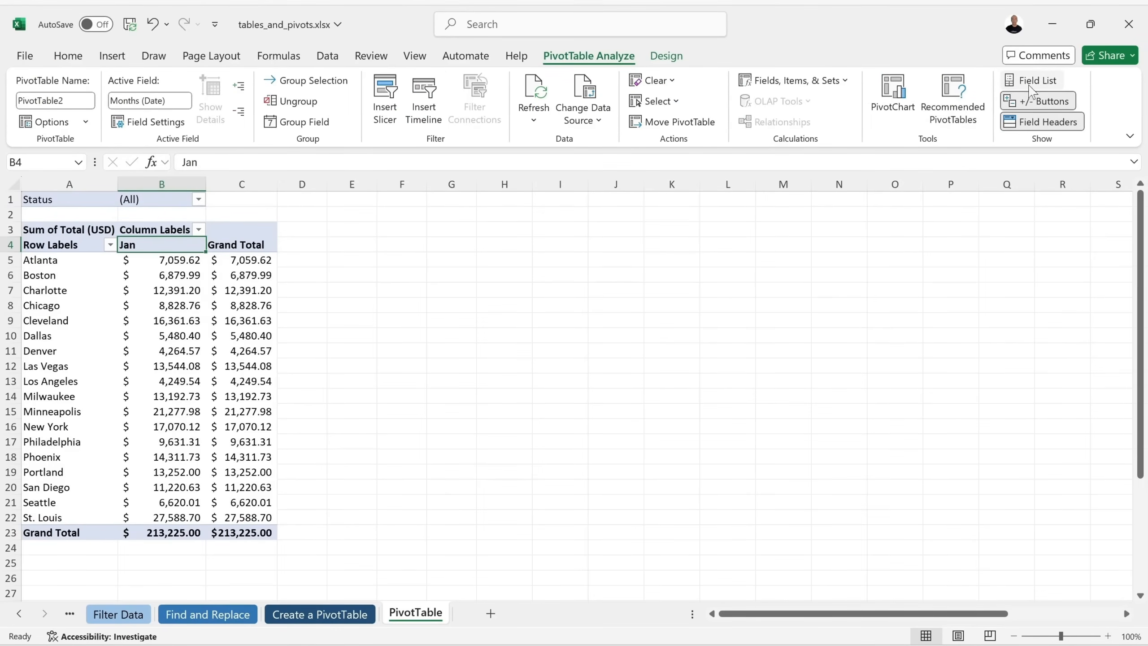
click(1050, 84)
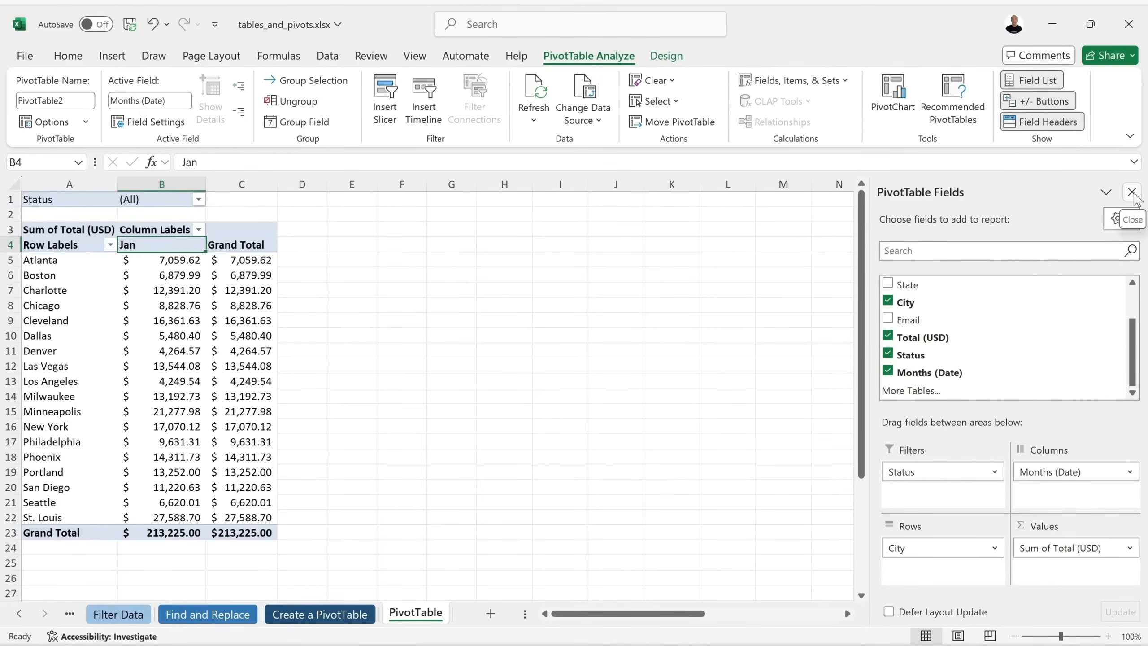
click(457, 334)
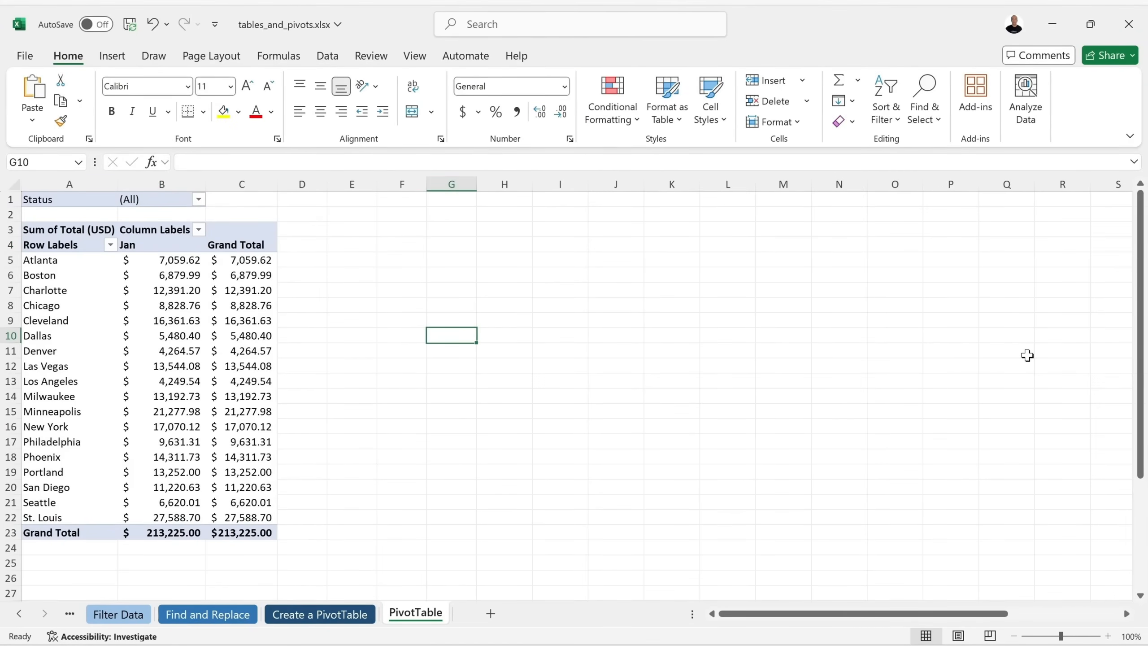
click(219, 349)
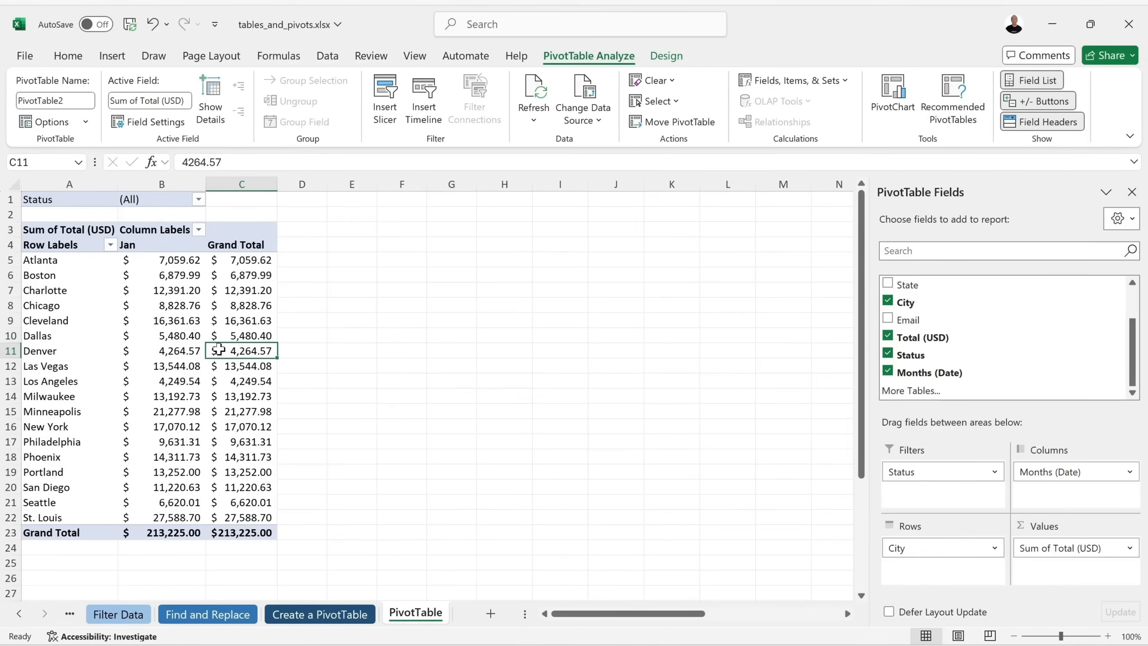
Apply the Light Blue Pivot Style Medium 6 to the PivotTable.
click(666, 55)
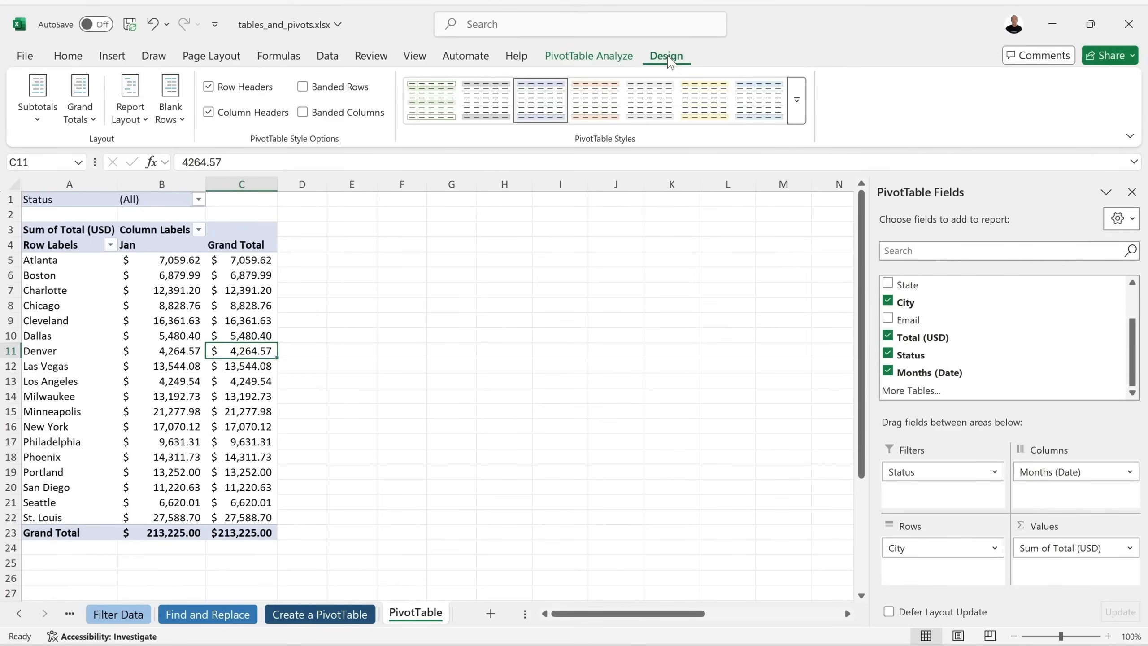
click(796, 100)
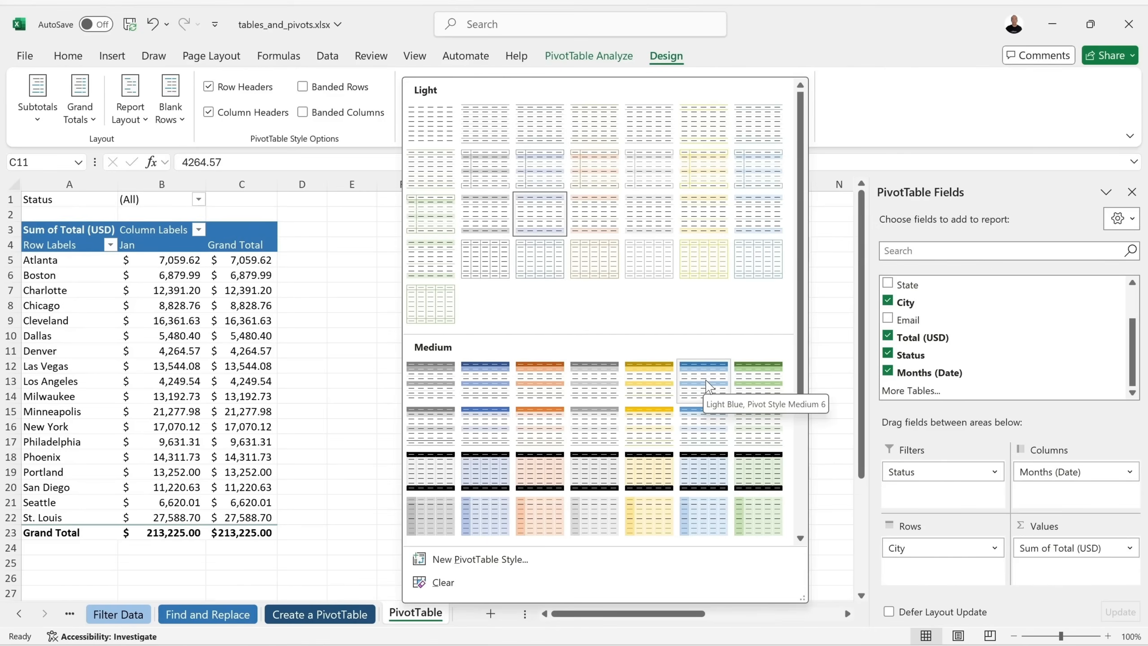
scroll(707, 396, down, 3)
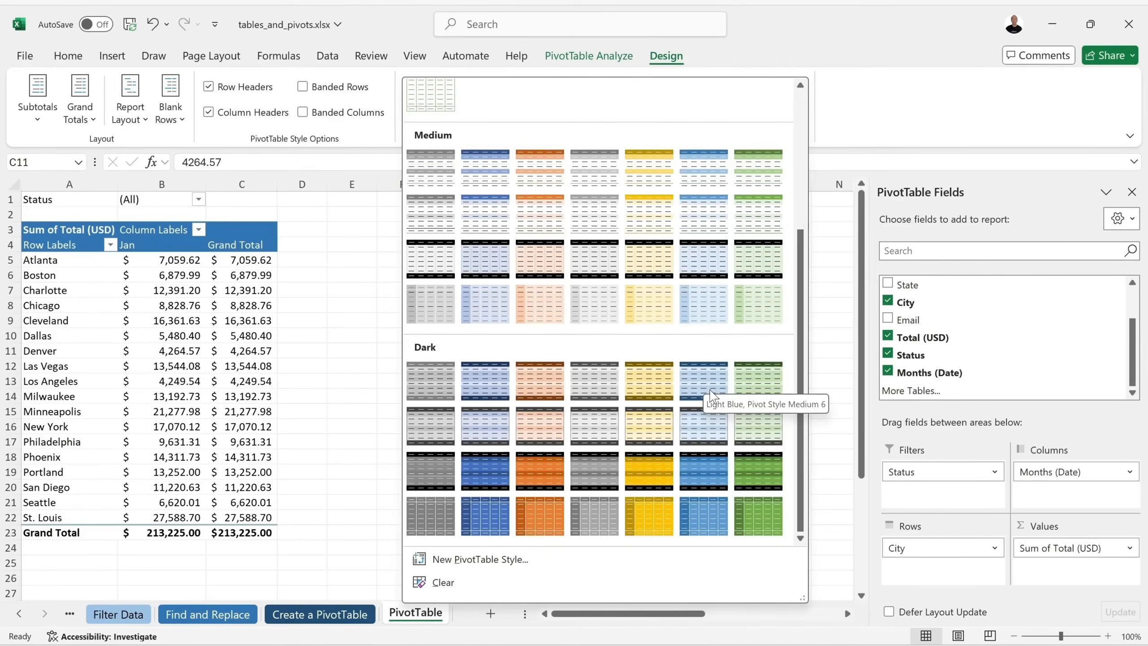
scroll(709, 395, up, 3)
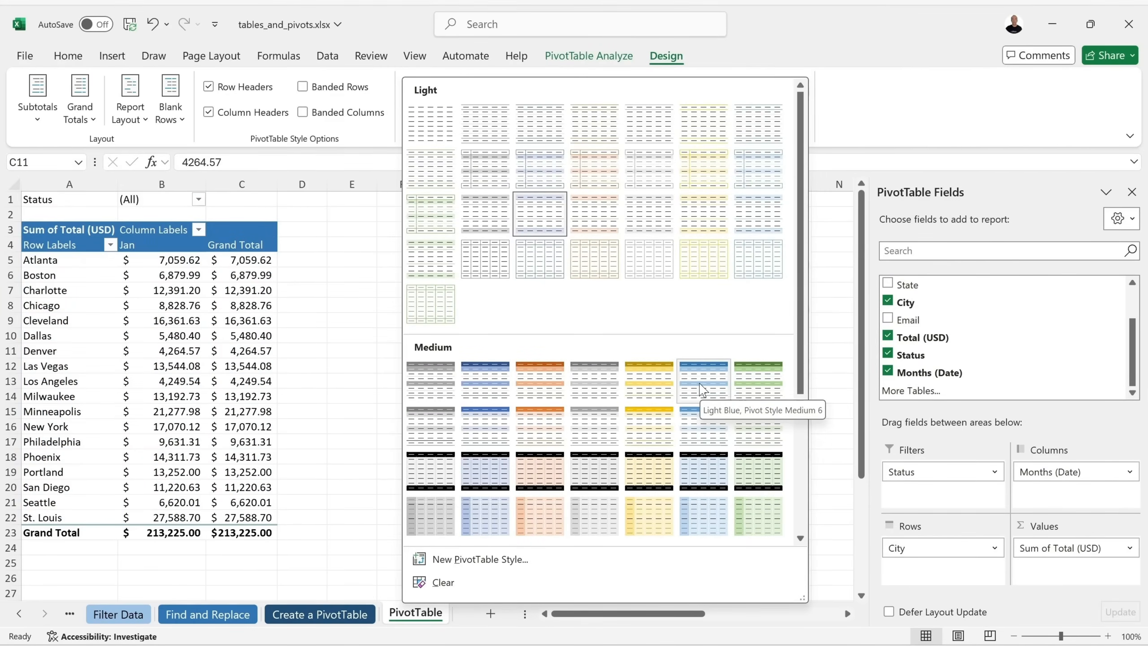
key(Escape)
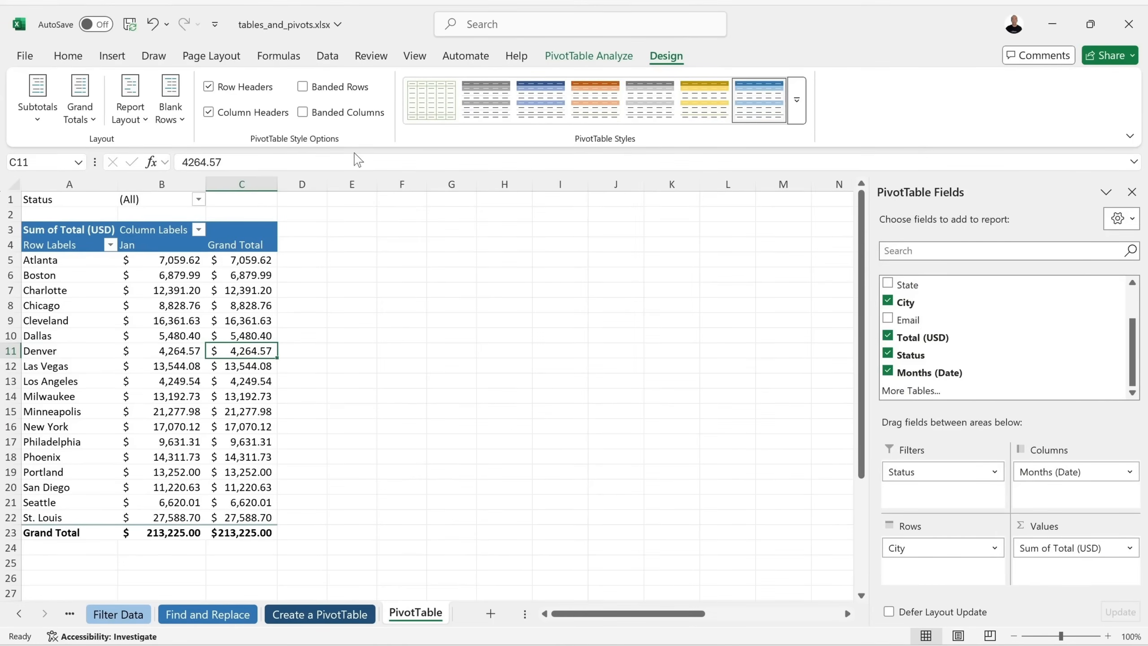
Use Banded Columns instead of Banded Rows, leaving subtotals unchanged.
click(303, 113)
click(302, 112)
click(303, 87)
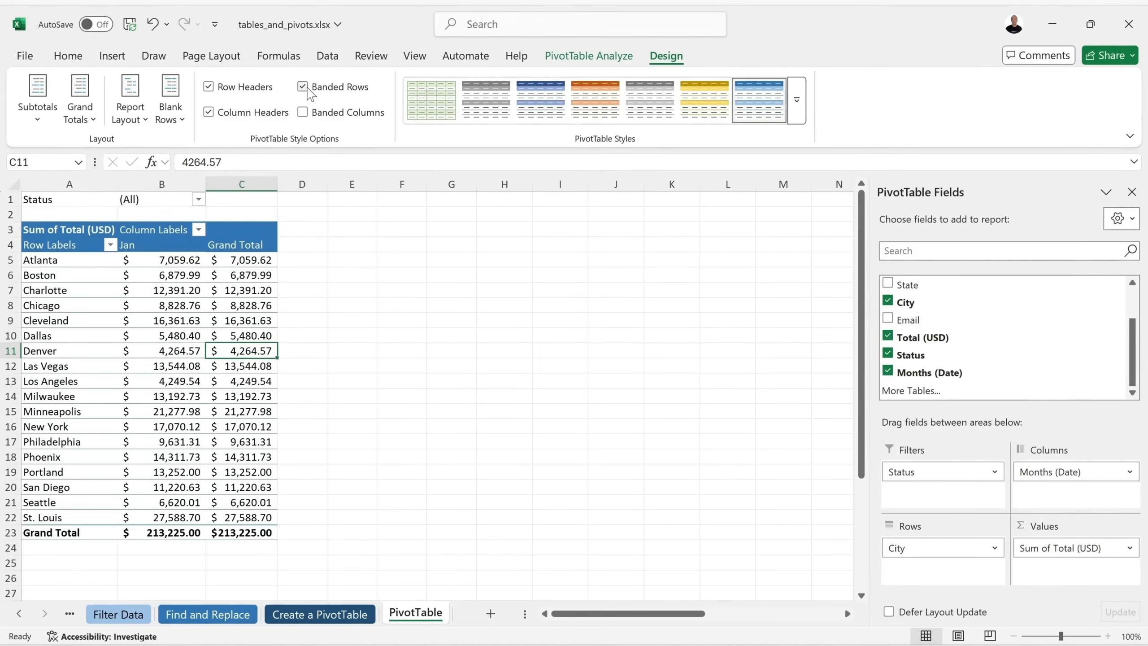
click(302, 87)
click(303, 112)
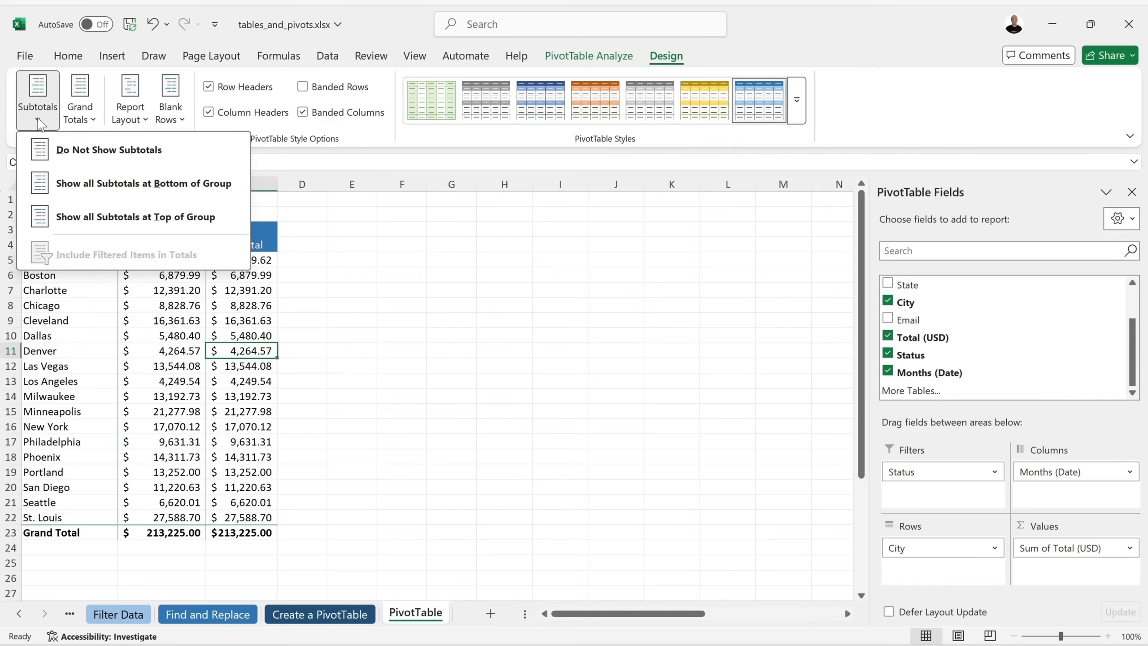
click(39, 119)
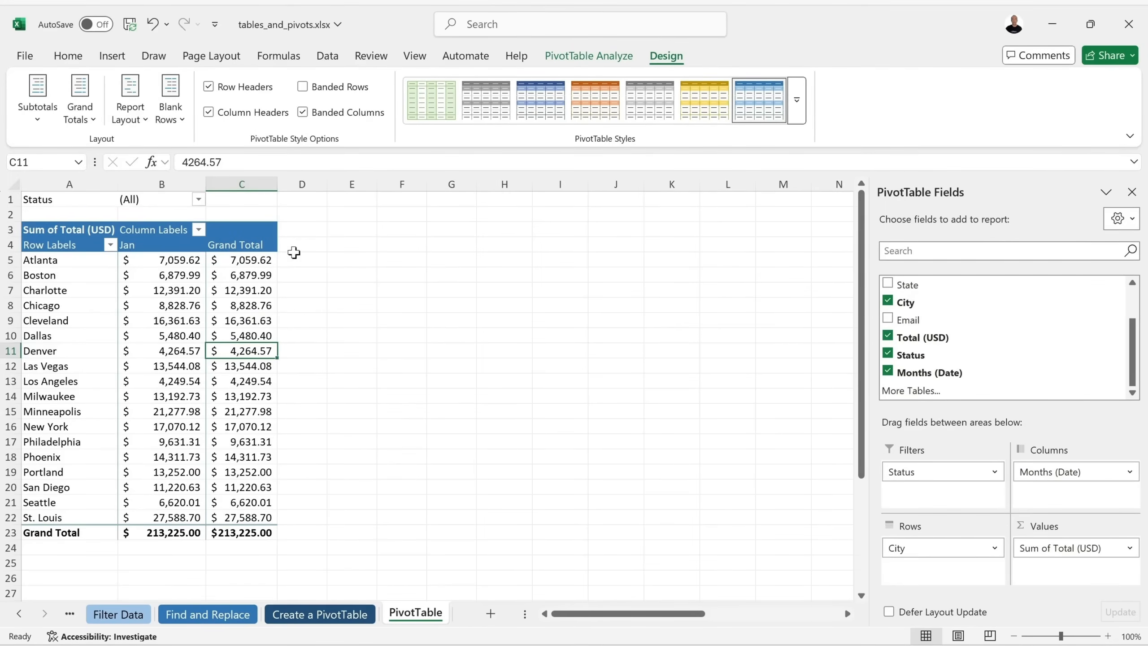
click(602, 56)
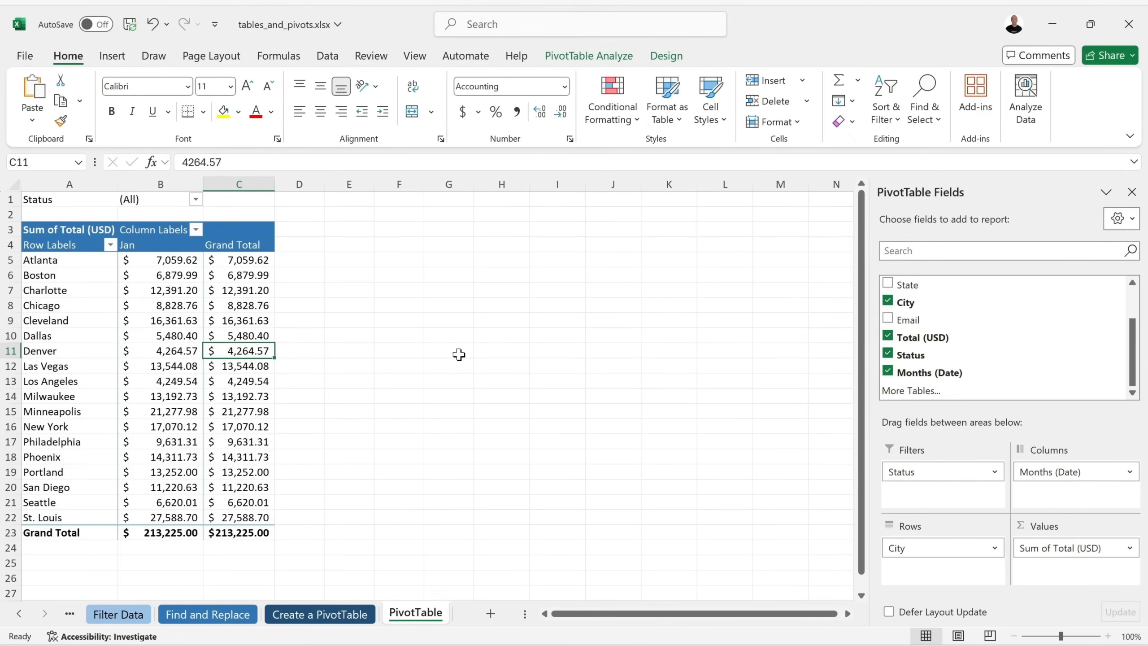
click(393, 344)
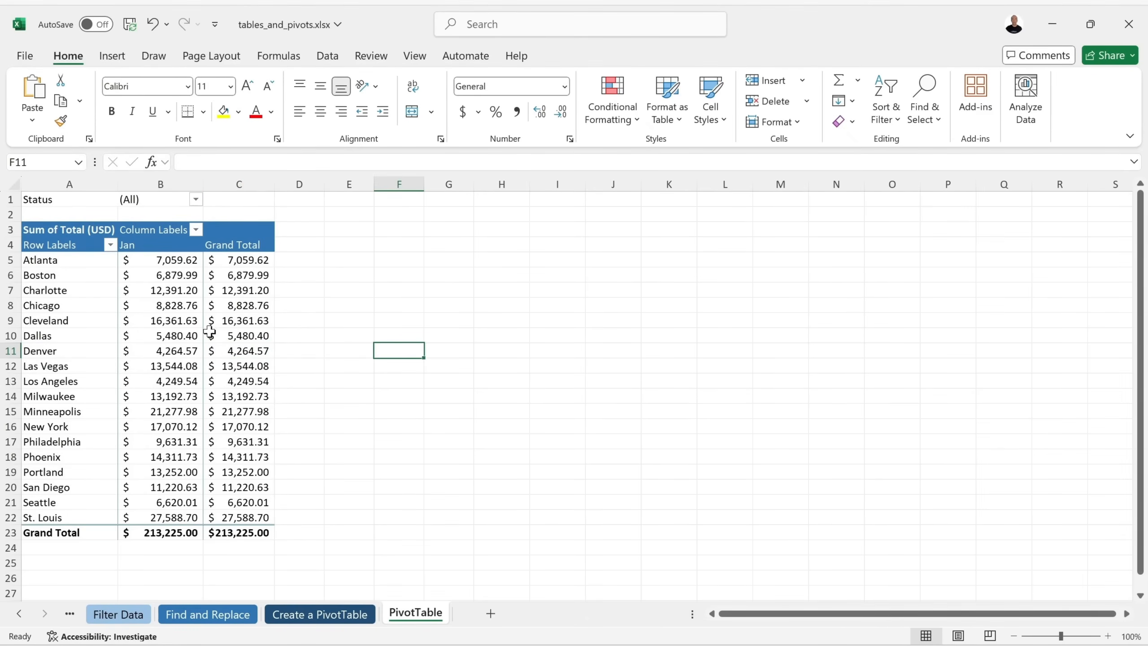
Zoom to 110% and insert a clustered column PivotChart, moved and enlarged beside the PivotTable.
click(192, 322)
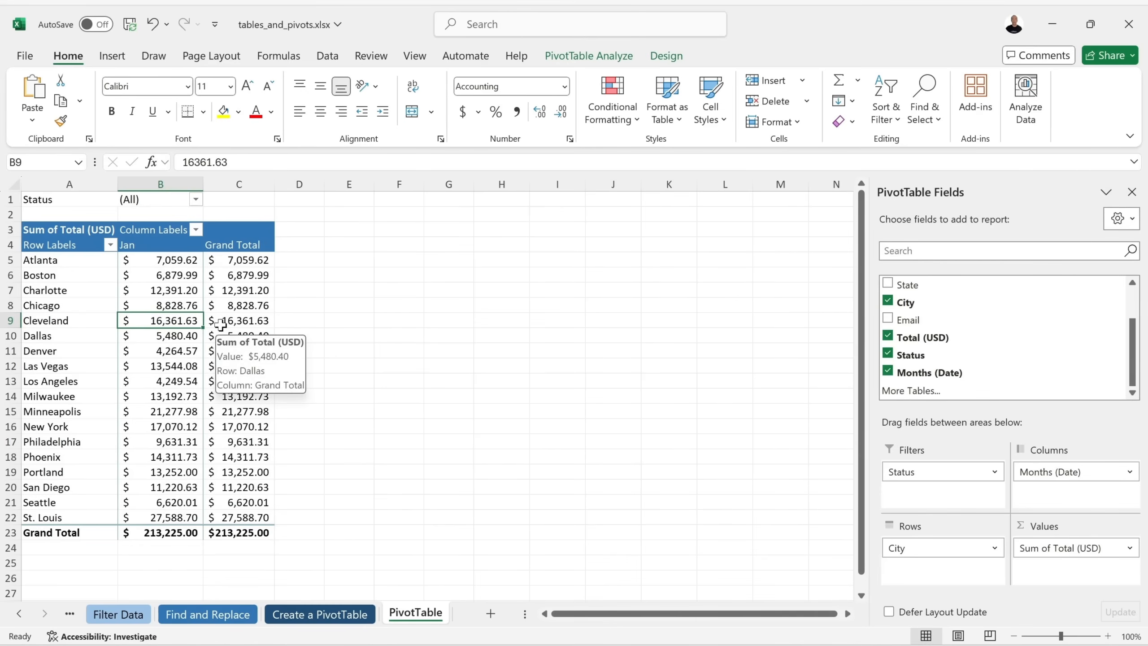
click(1106, 636)
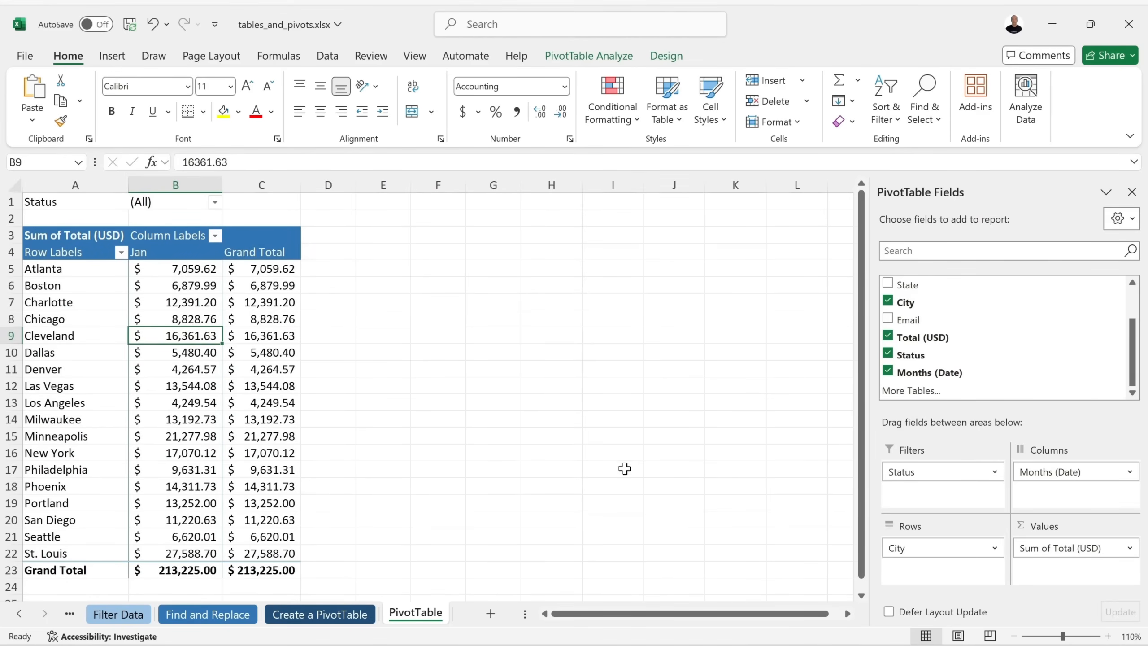
click(112, 56)
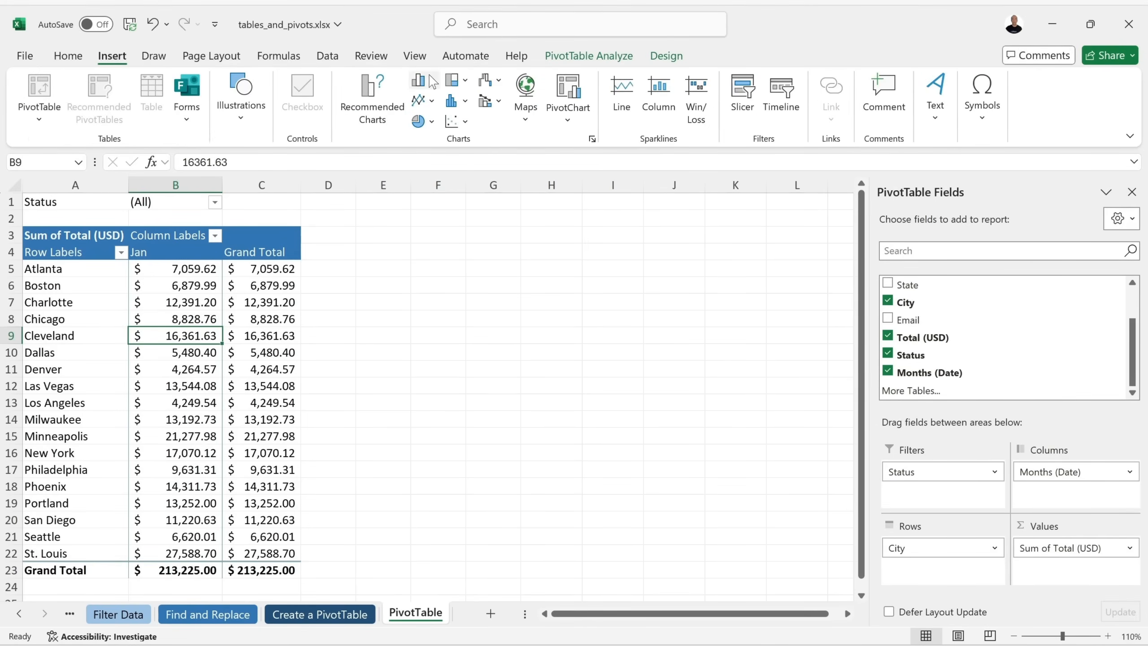
click(567, 97)
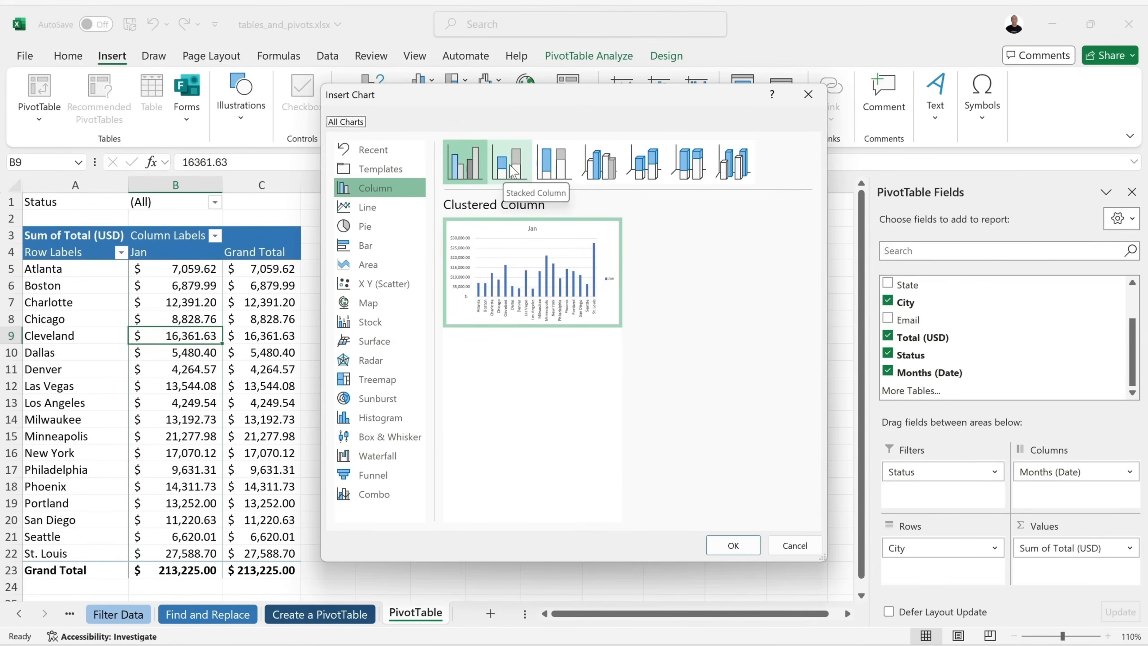
click(735, 546)
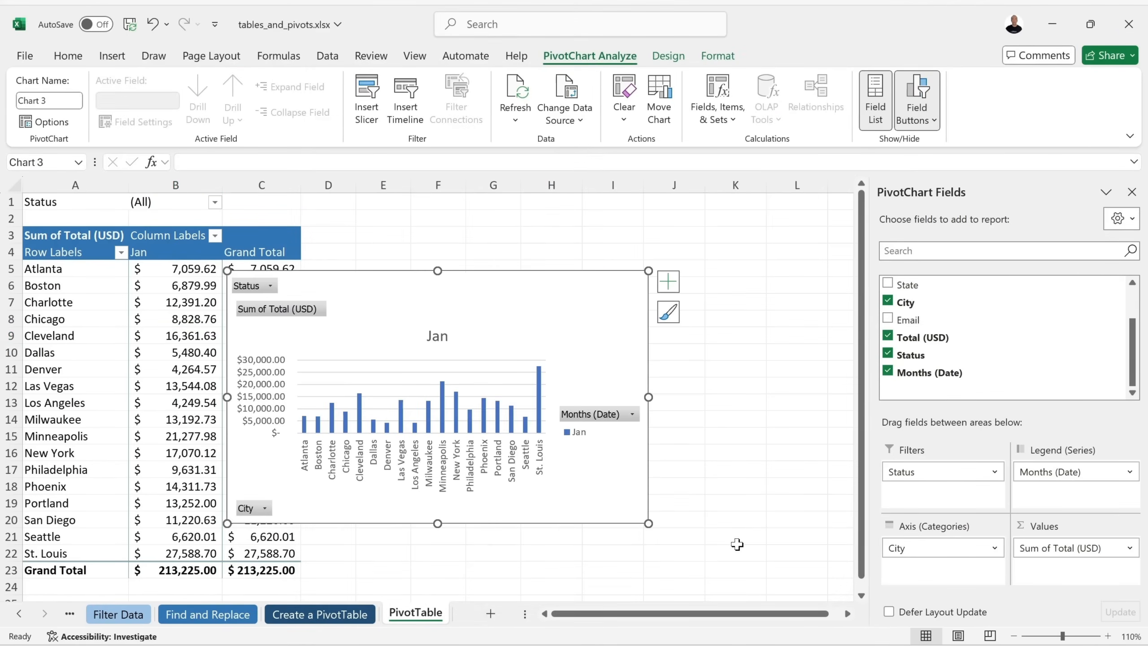
drag(561, 293, 625, 254)
drag(734, 482, 826, 580)
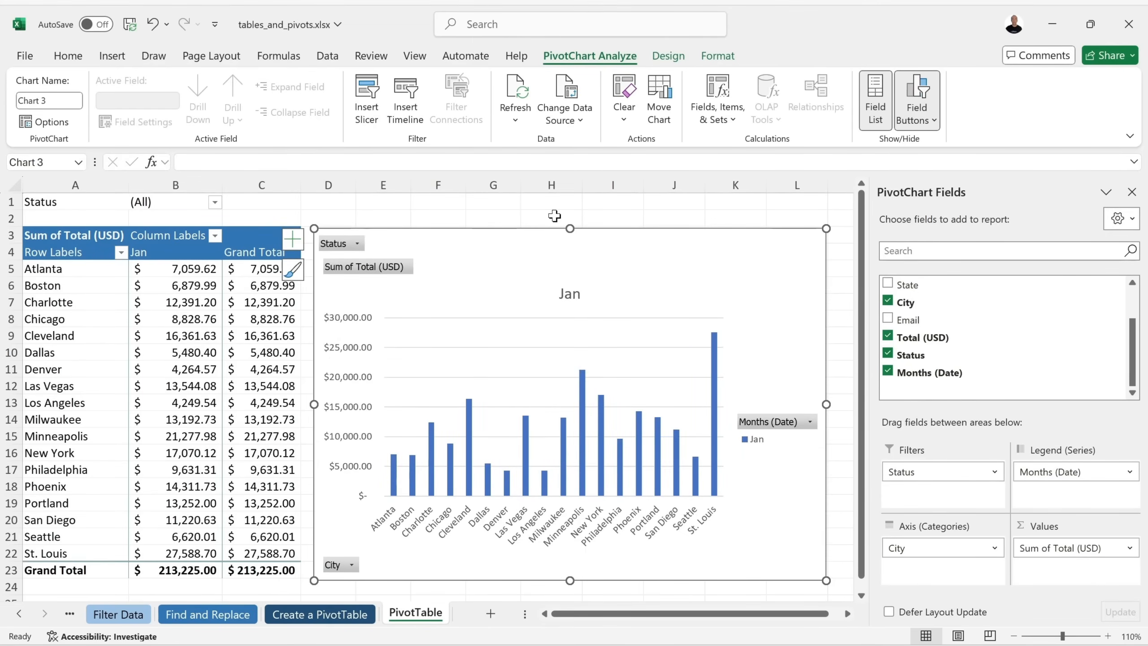
Try the chart as a 2-D pie and then as a doughnut.
click(711, 56)
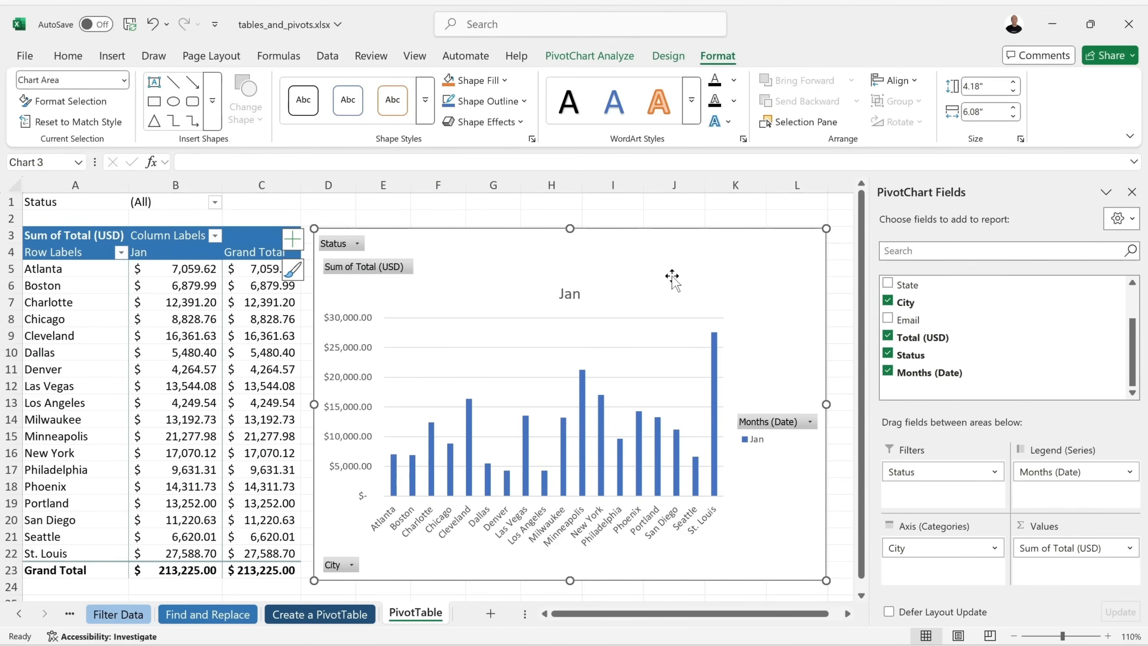
click(585, 57)
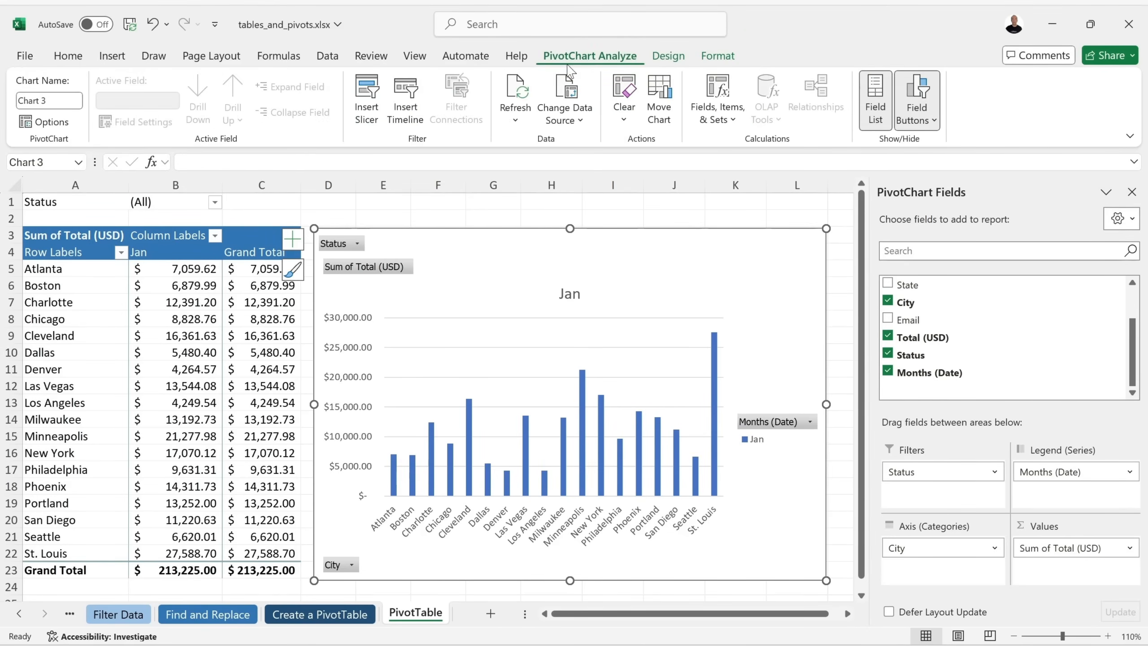
click(112, 58)
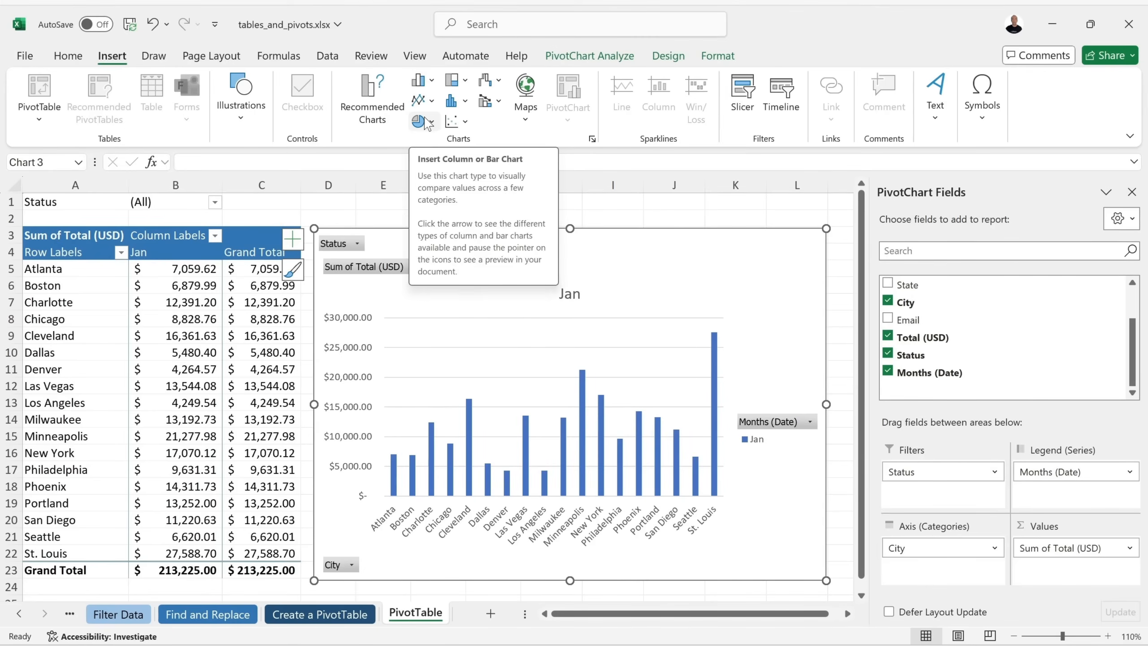
click(424, 122)
click(434, 178)
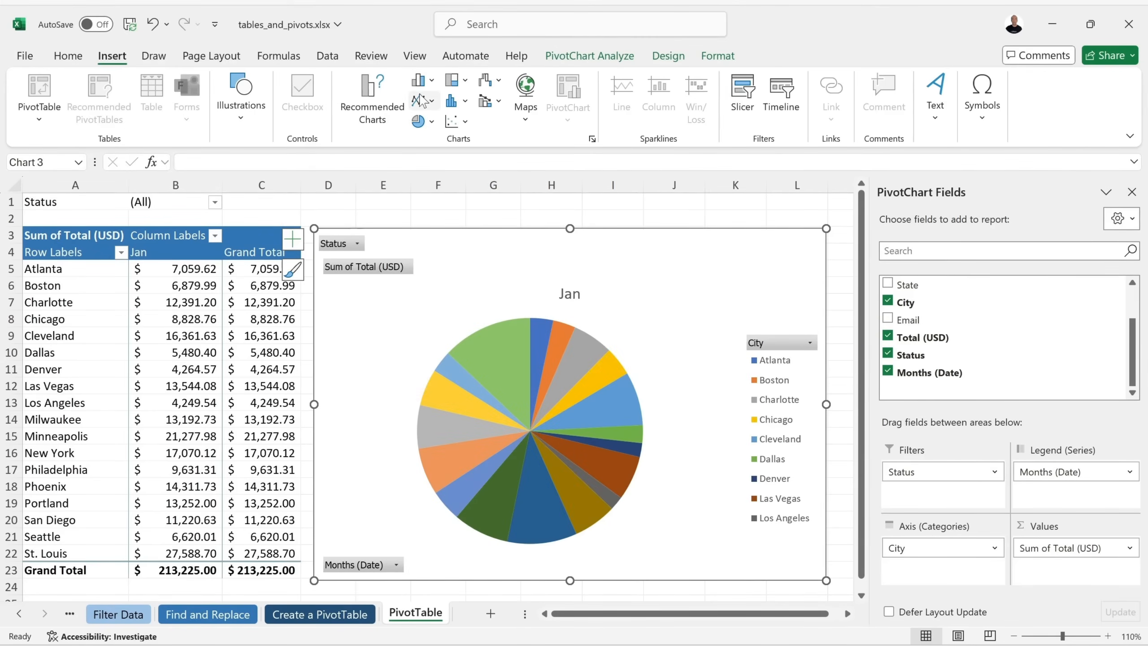
click(429, 121)
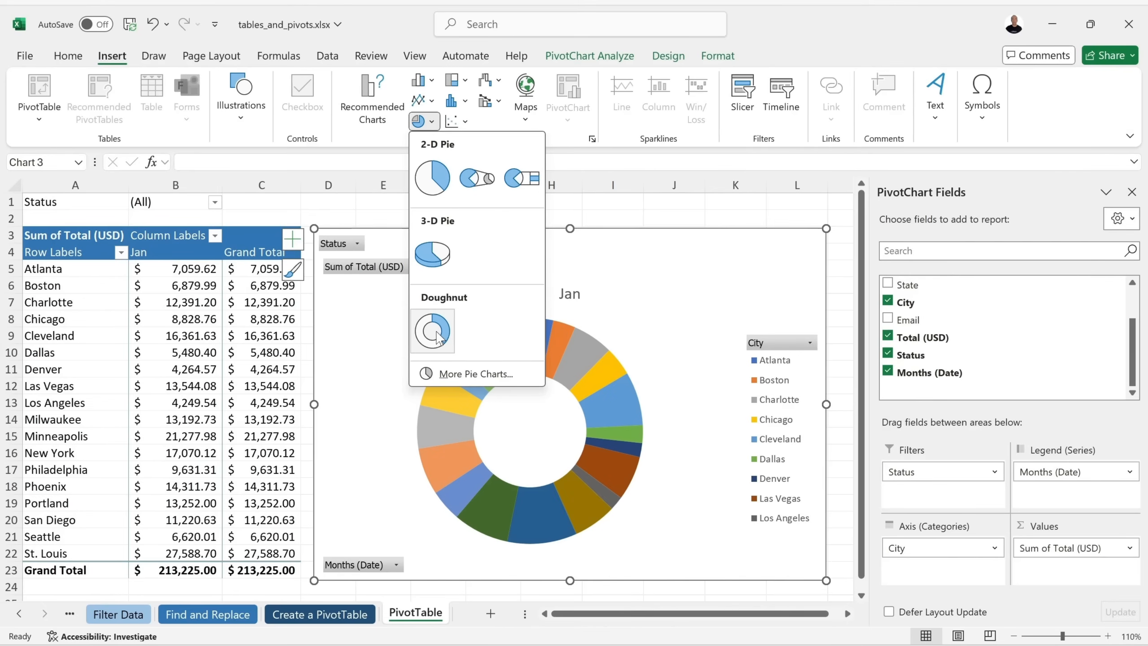
click(439, 340)
Change the PivotChart to a 2-D clustered horizontal bar chart.
click(423, 83)
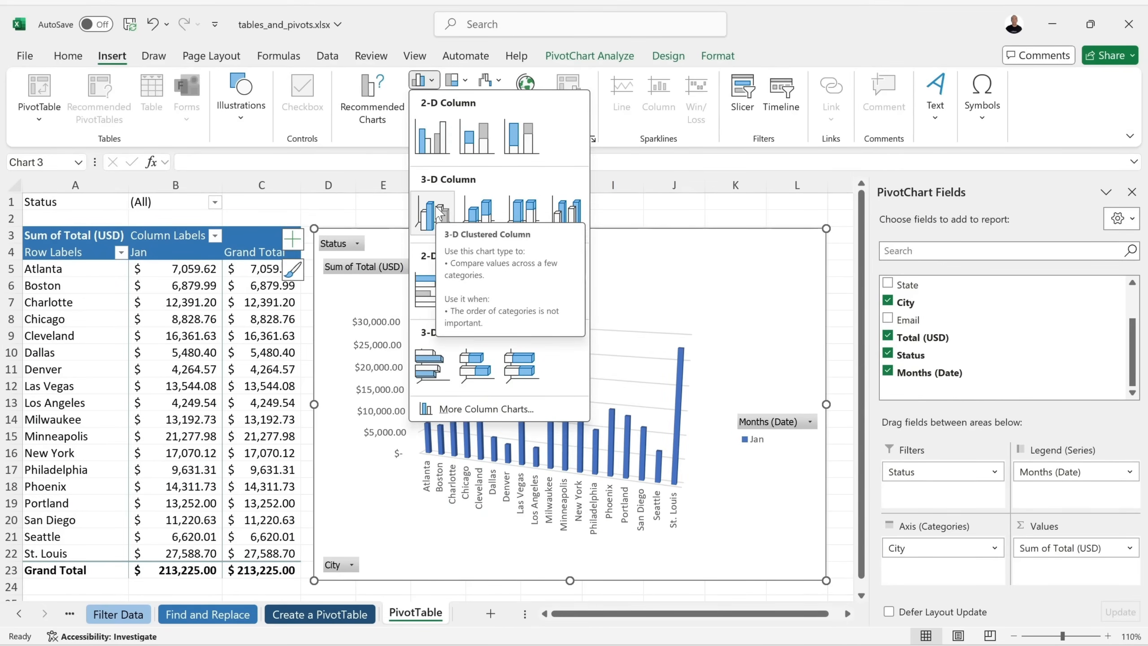
click(433, 298)
scroll(691, 231, right, 3)
drag(691, 231, 687, 228)
scroll(746, 344, left, 2)
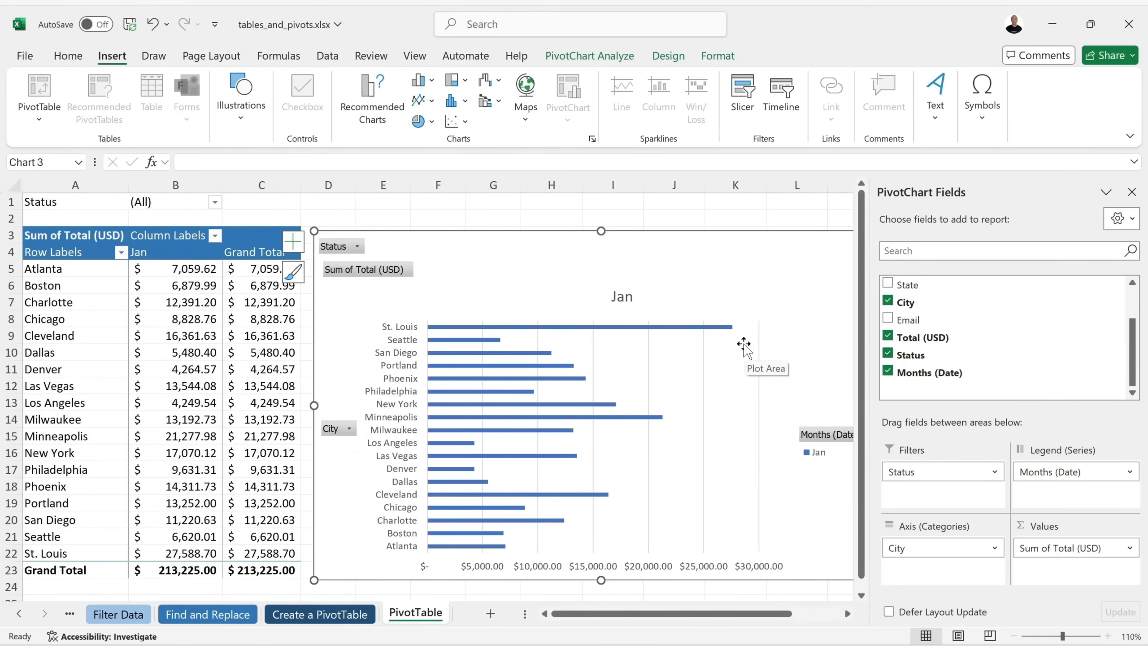
scroll(745, 343, right, 3)
drag(606, 232, 556, 230)
scroll(792, 244, left, 3)
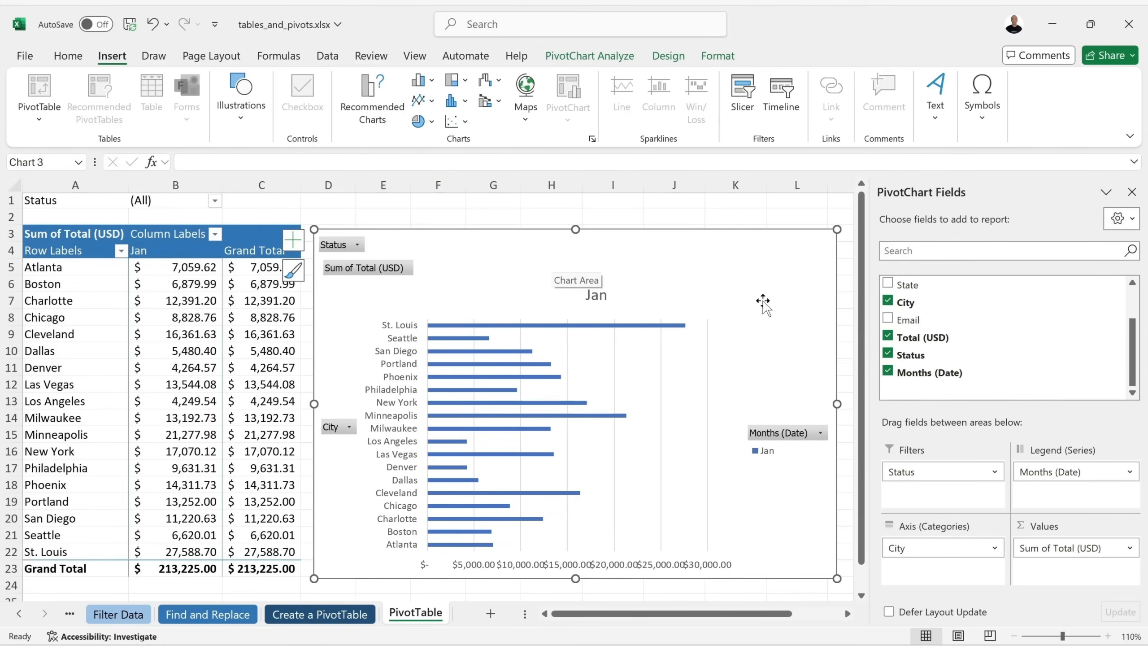
Format the PivotTable values as Accounting with 0 decimal places, e.g. Atlanta $7,060.
click(194, 267)
right_click(193, 267)
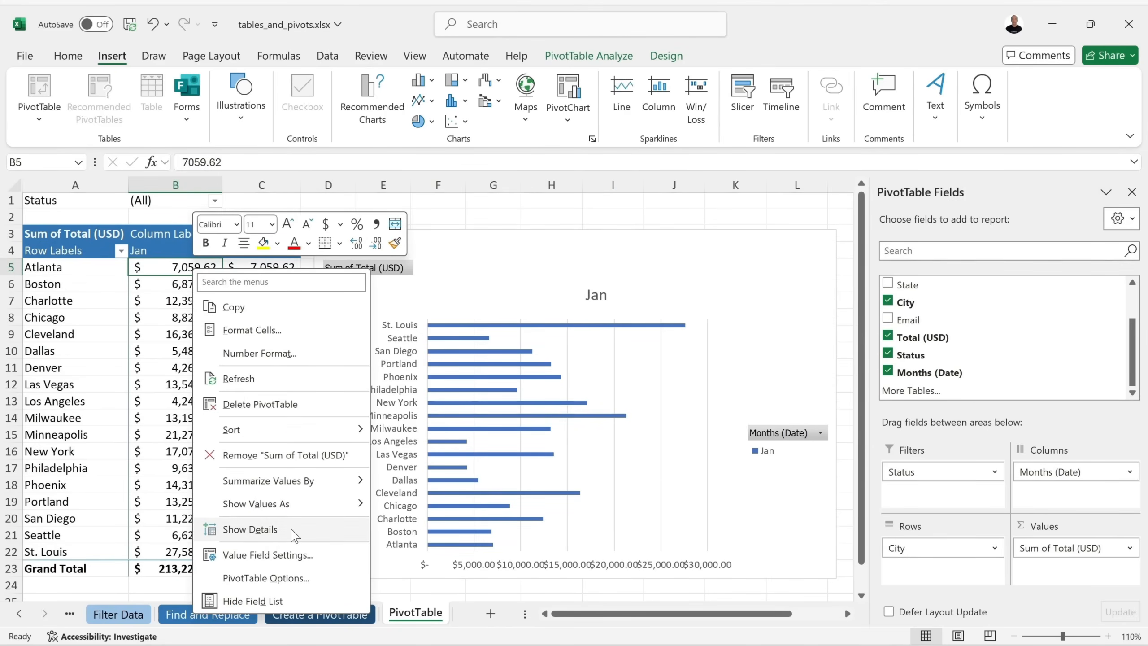
click(326, 353)
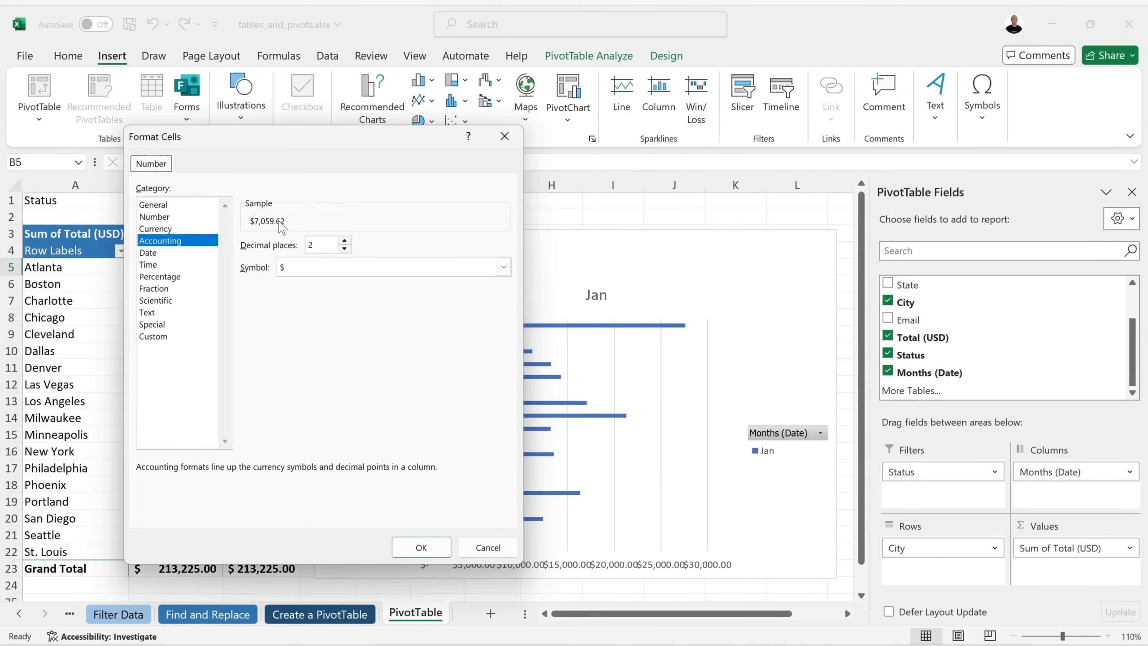
click(344, 249)
click(345, 249)
click(418, 547)
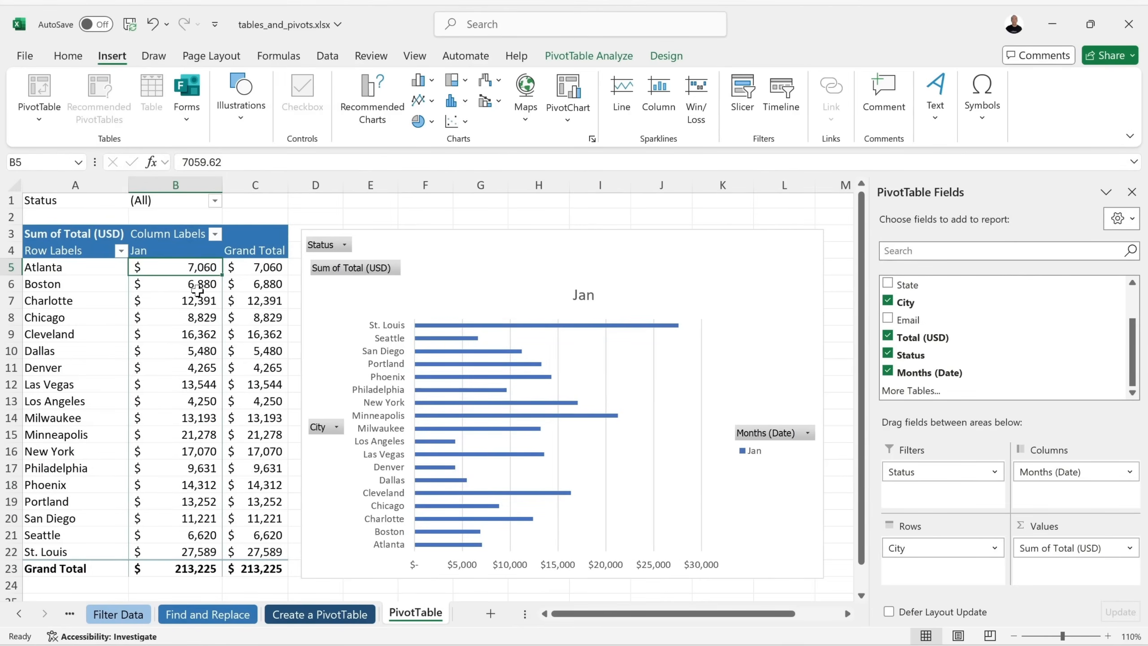
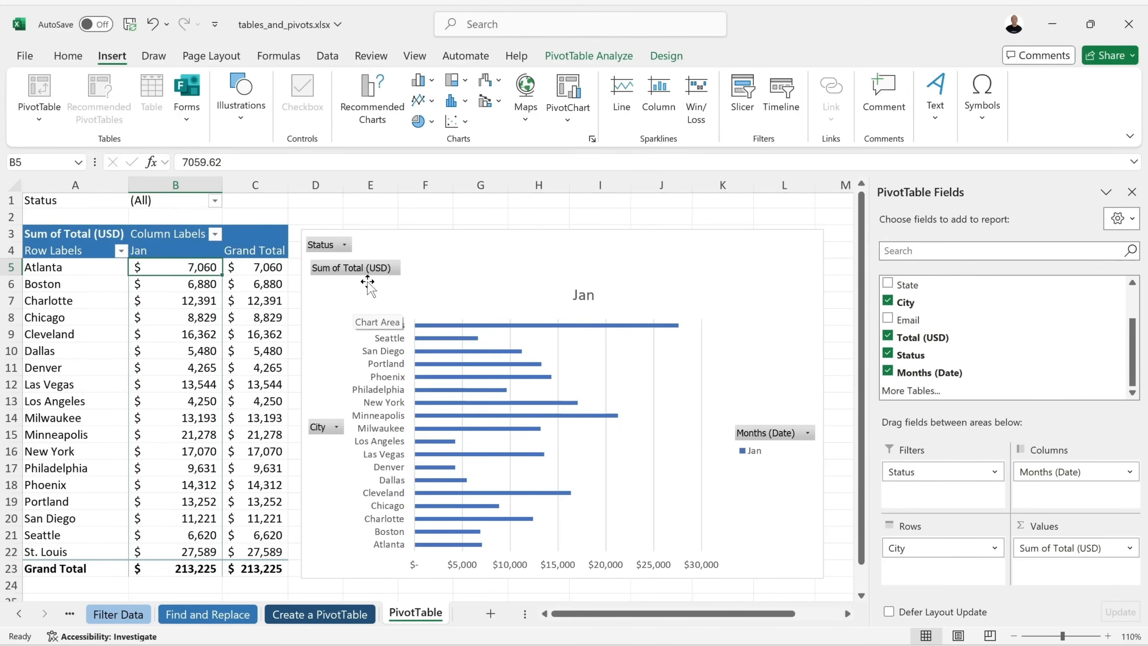
Filter the pivot chart to show only Chicago, Las Vegas and Los Angeles.
click(338, 430)
click(337, 427)
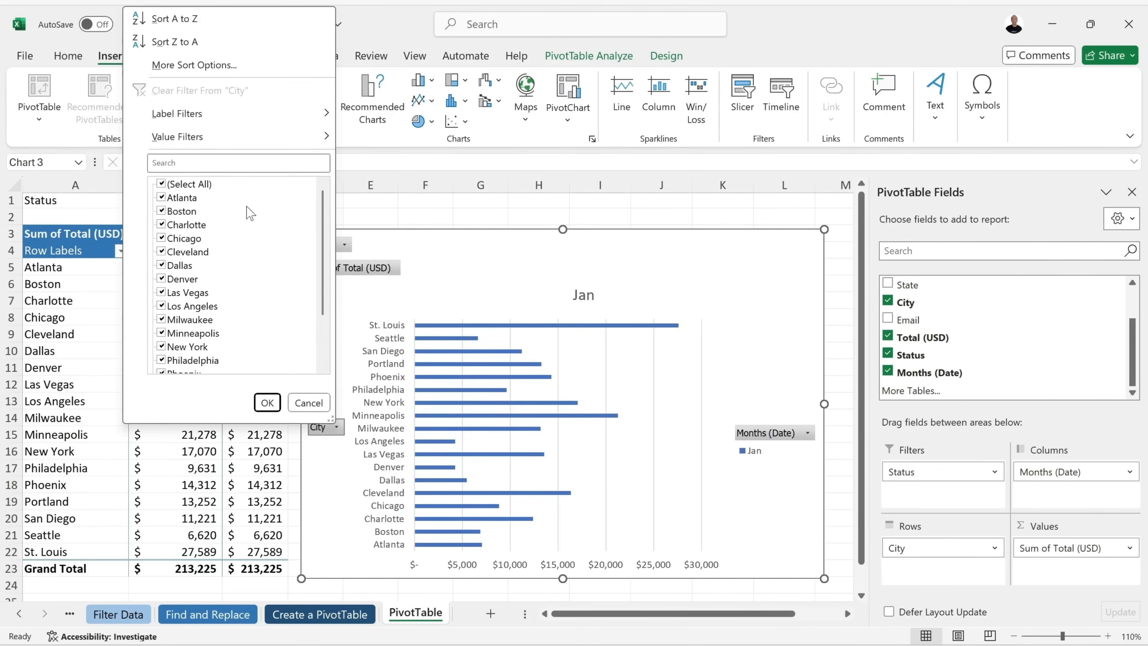
click(170, 185)
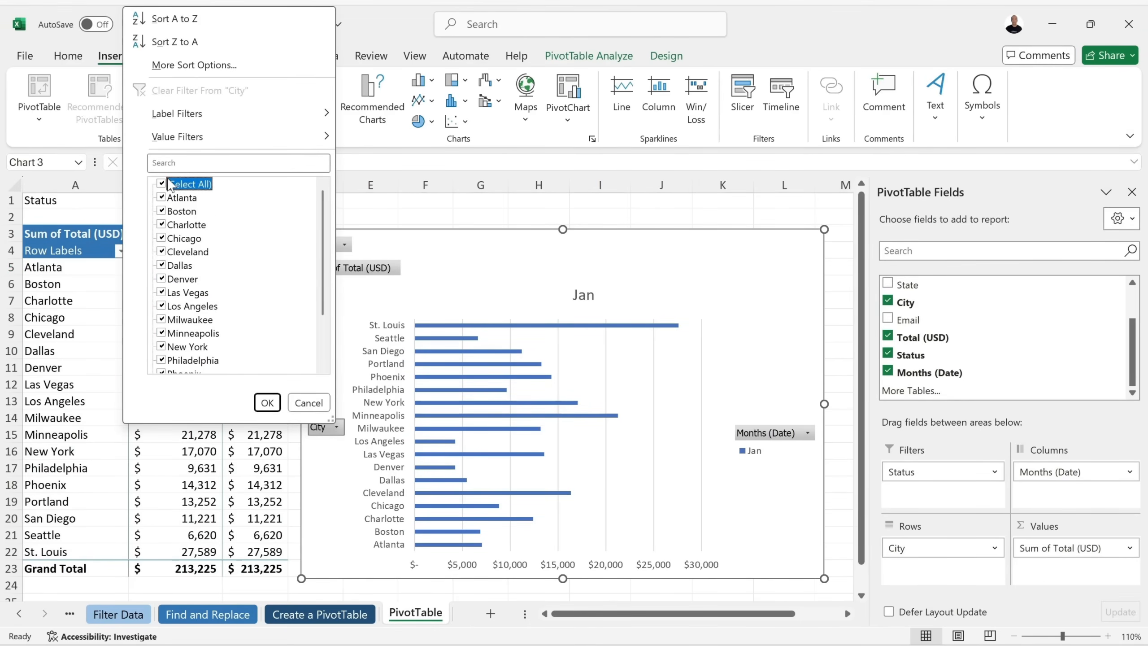
click(163, 184)
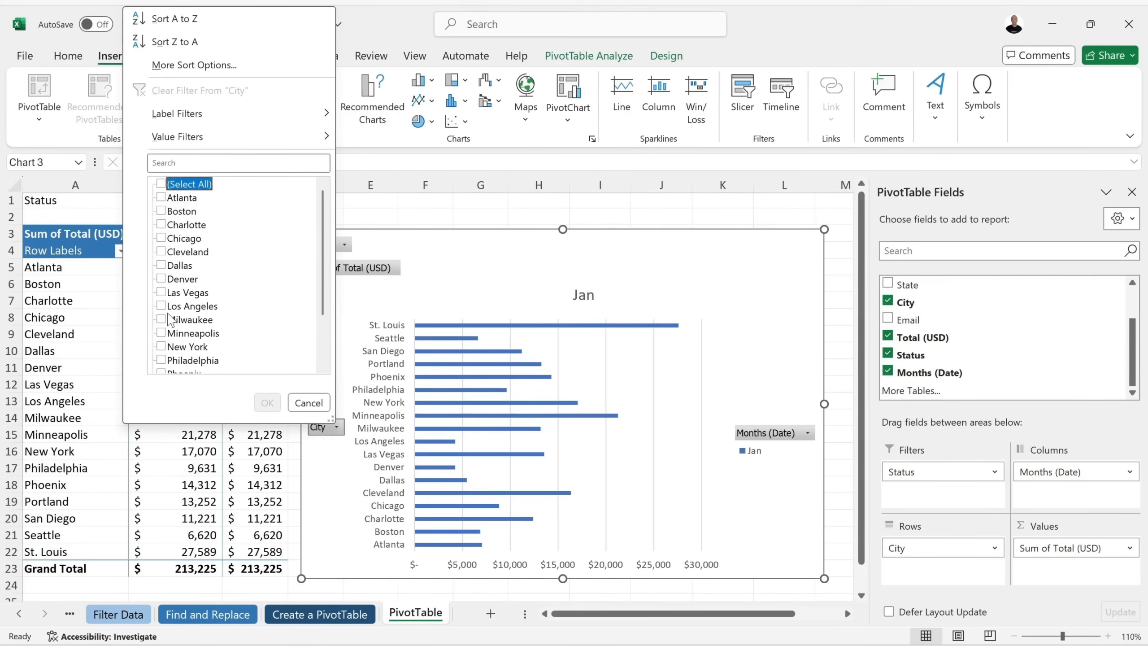
click(164, 308)
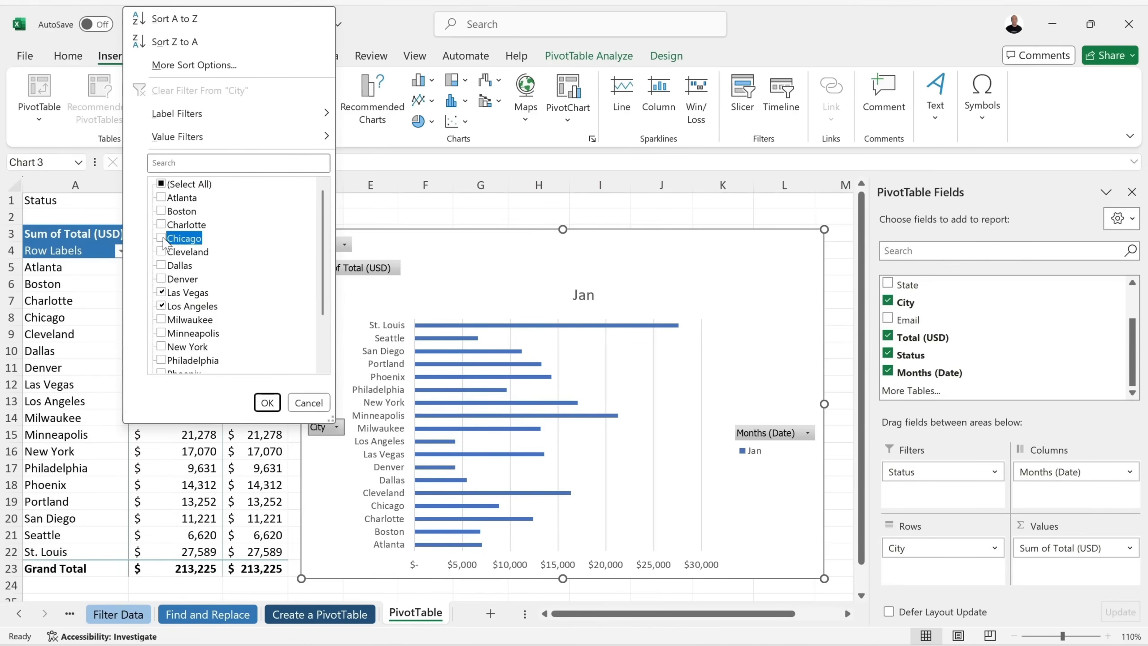
click(268, 404)
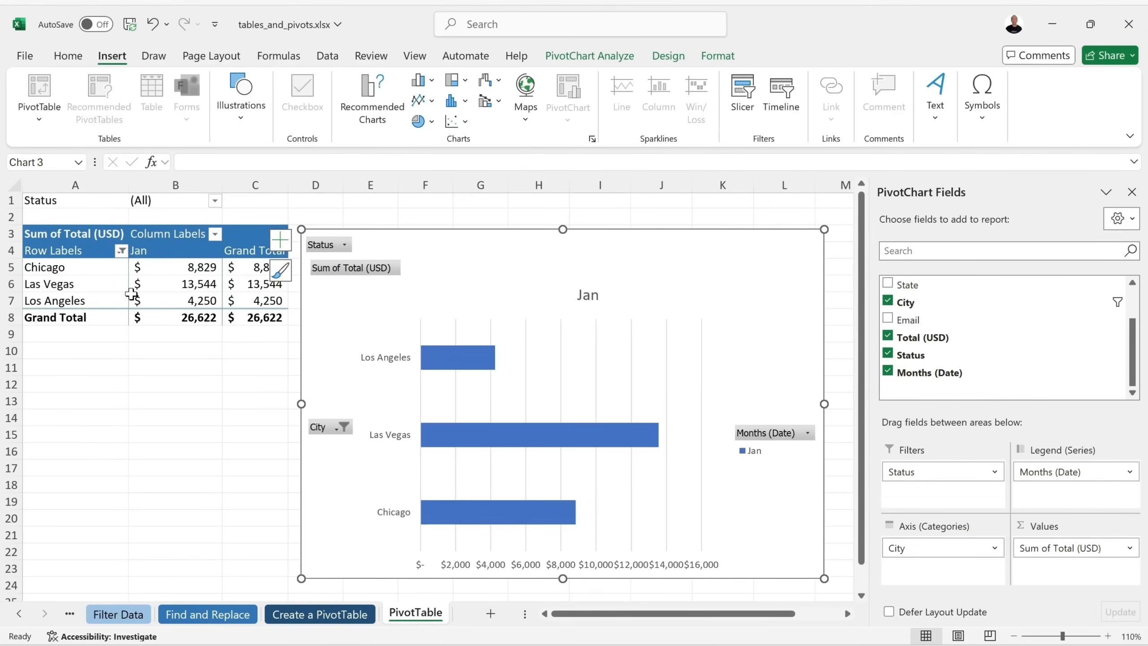
Clear the city filter and show only Confirmed reservations.
mouse_move(131, 293)
click(340, 428)
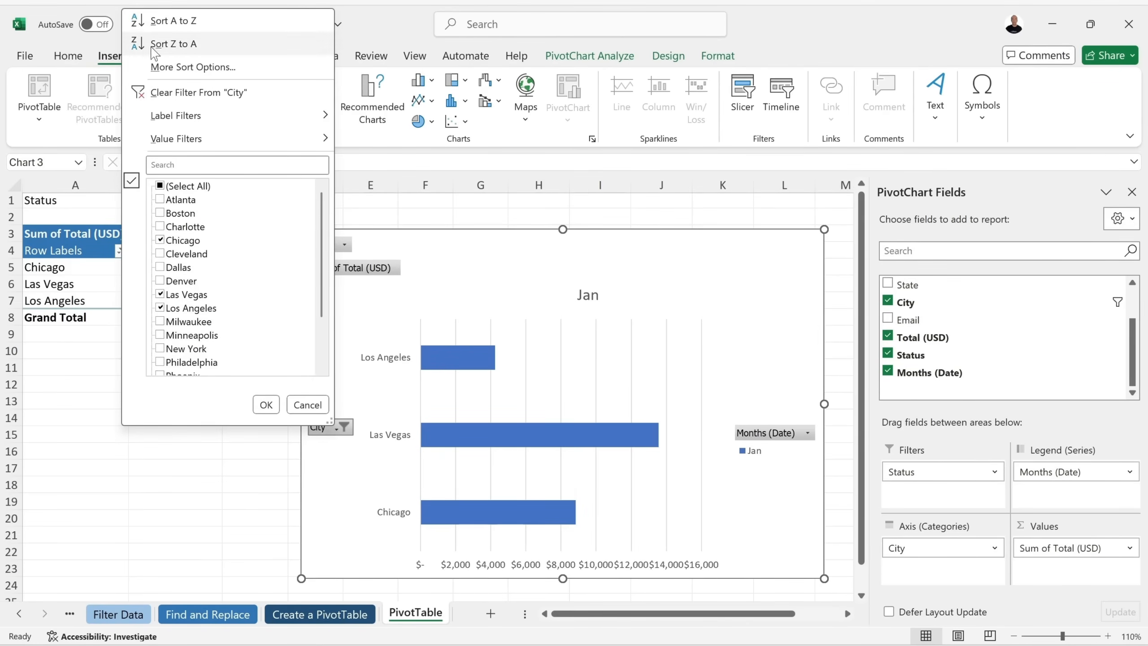
click(199, 92)
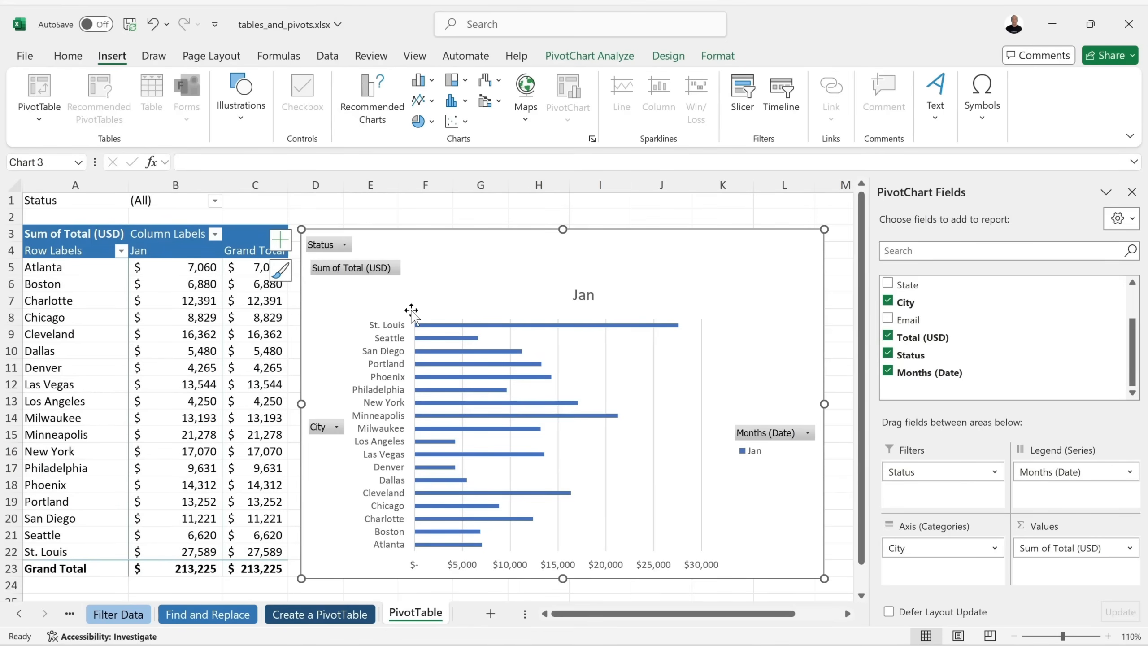
click(339, 246)
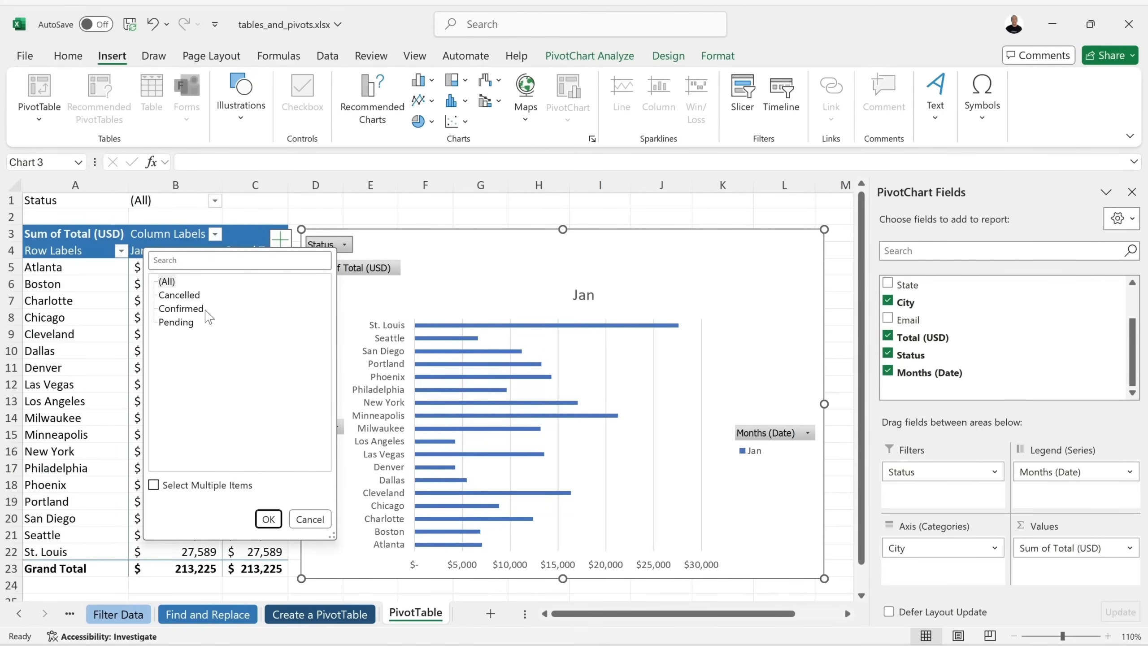
click(187, 311)
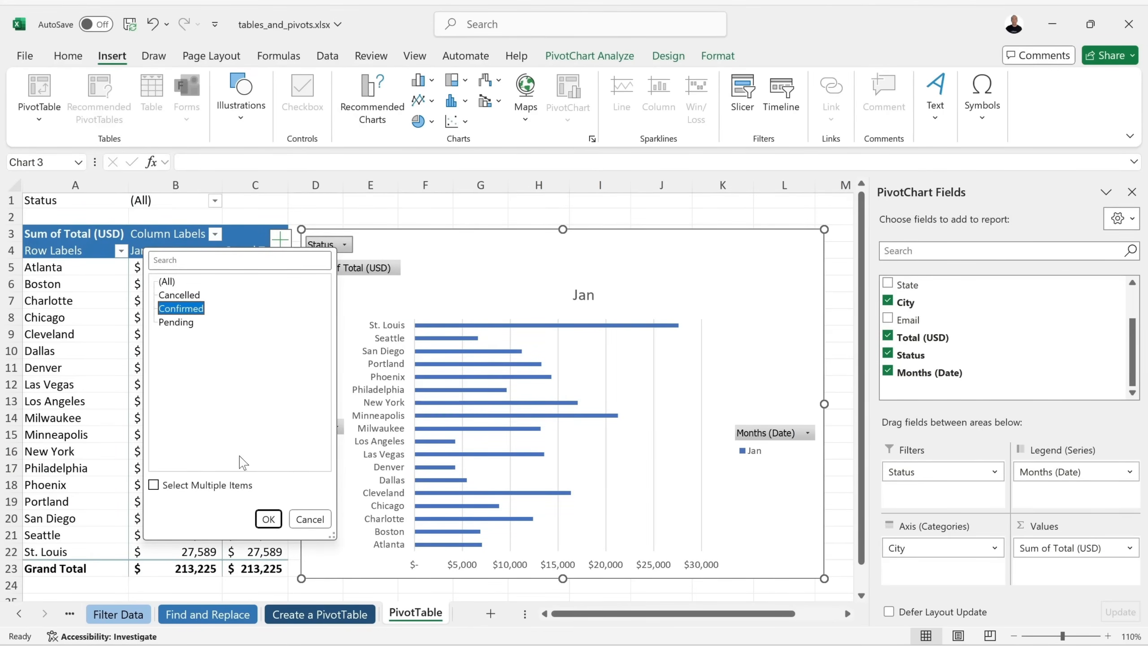
click(268, 518)
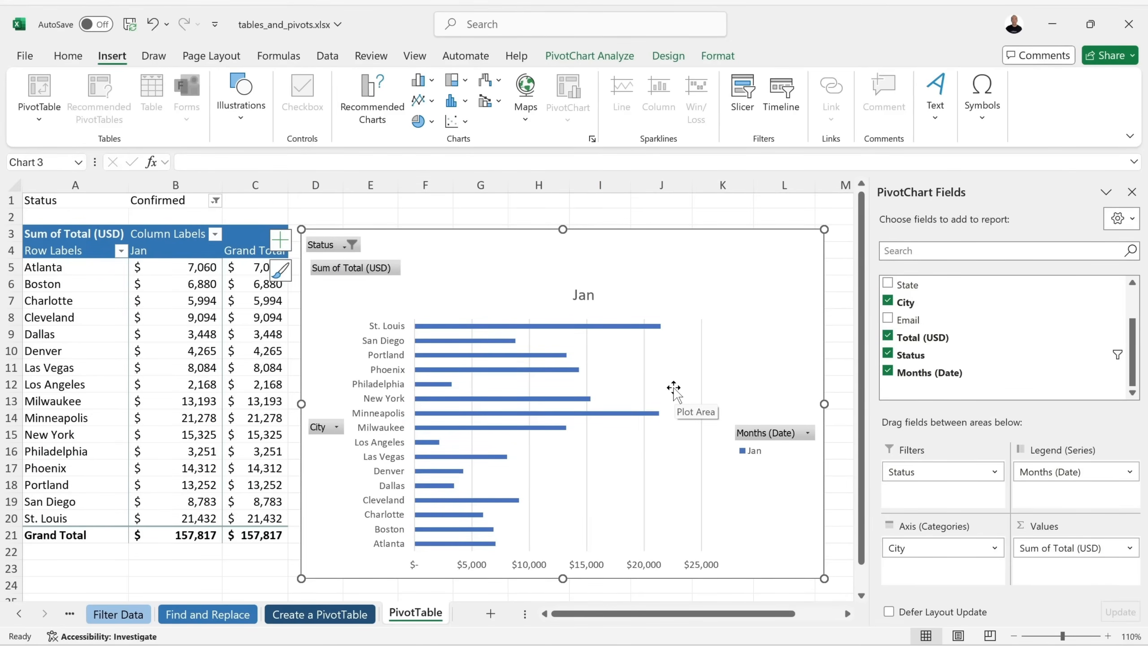
Cancel the Months filter unchanged, deselect the chart and switch to printing.xlsx.
click(807, 433)
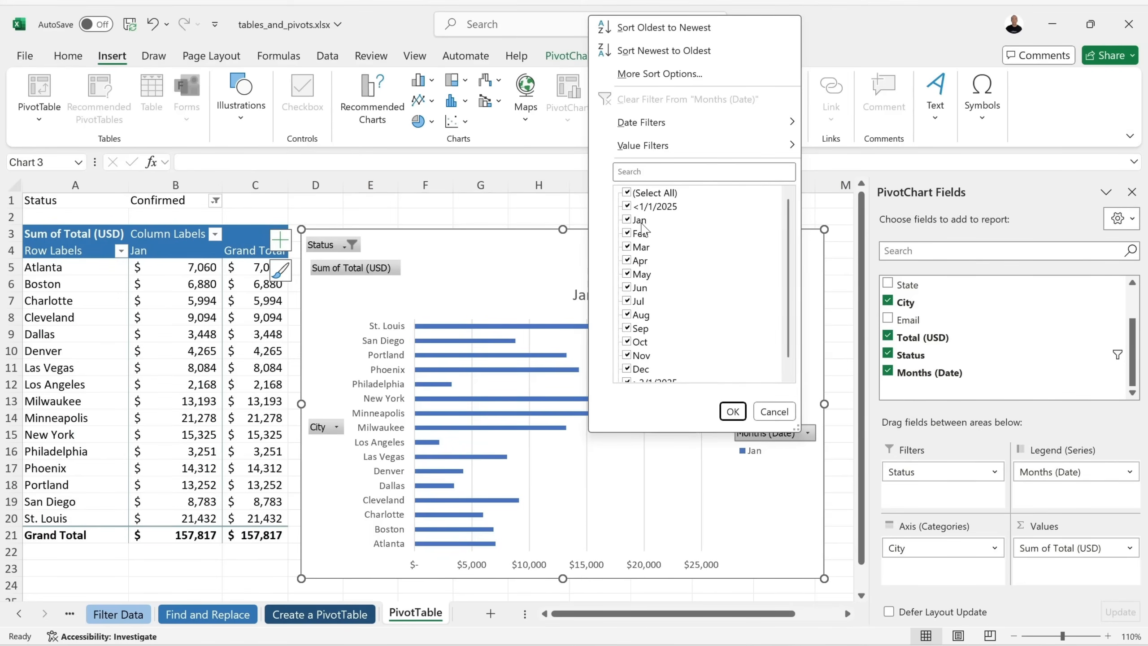
click(774, 412)
click(838, 273)
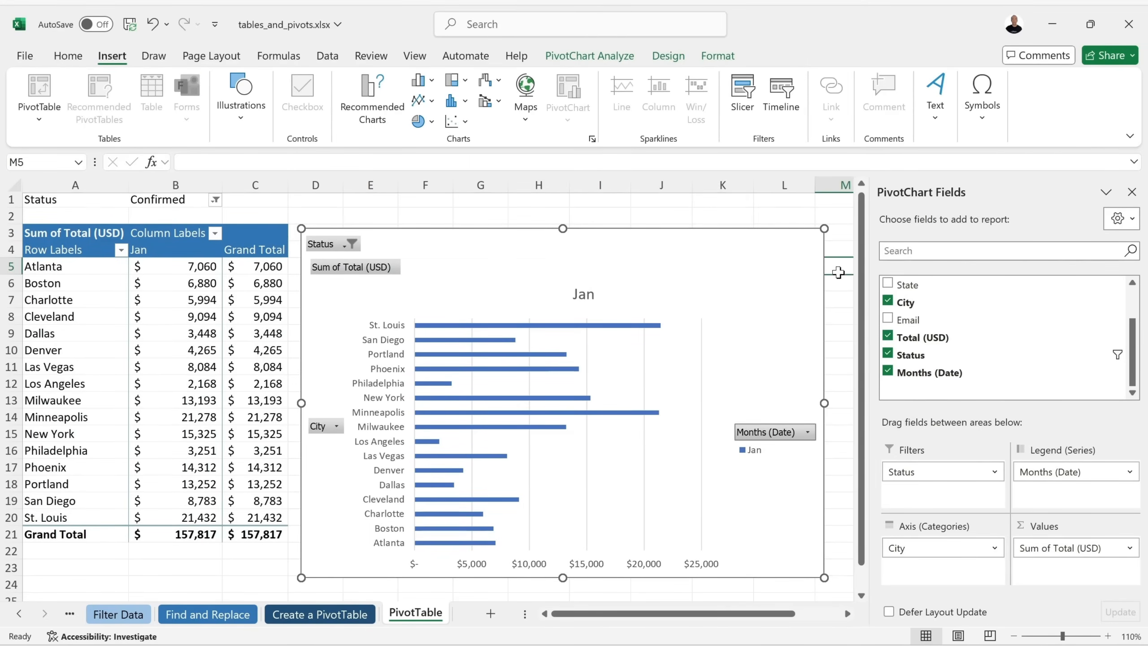
drag(550, 245, 551, 240)
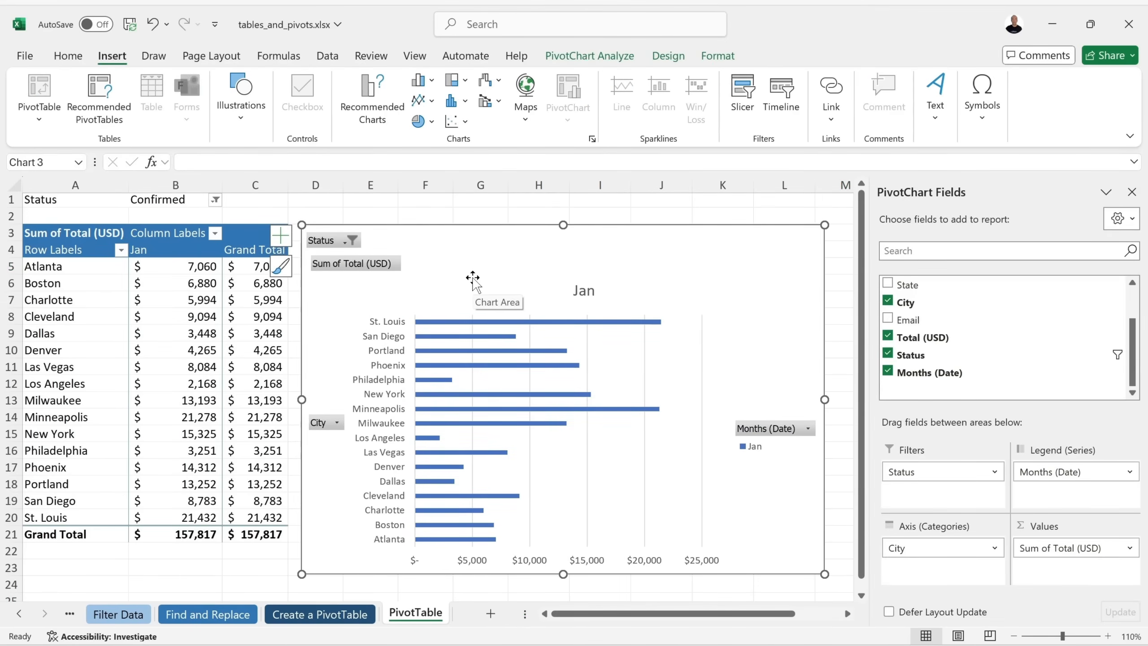
click(266, 565)
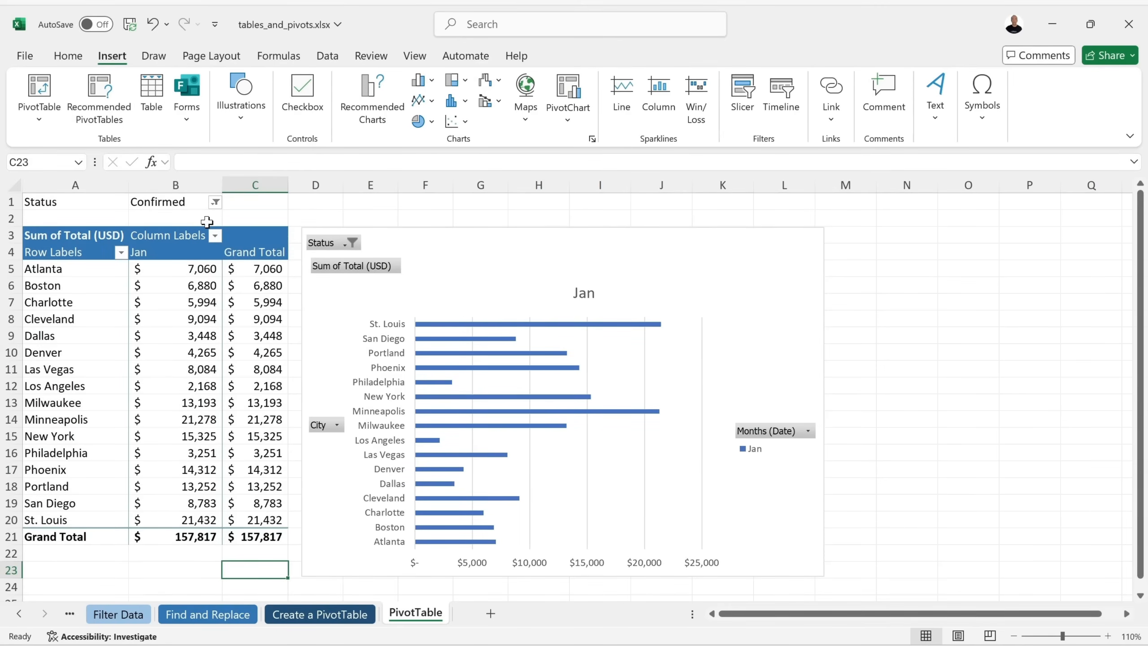
click(72, 57)
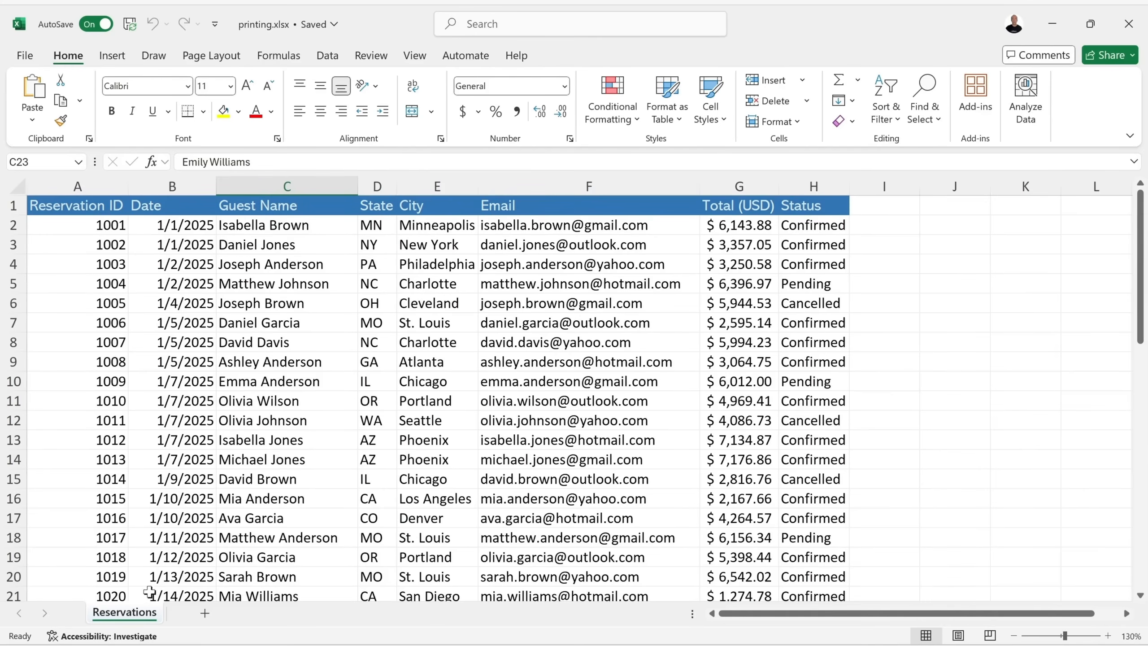
Select a cell in the Email column and bring up the View ribbon.
click(520, 338)
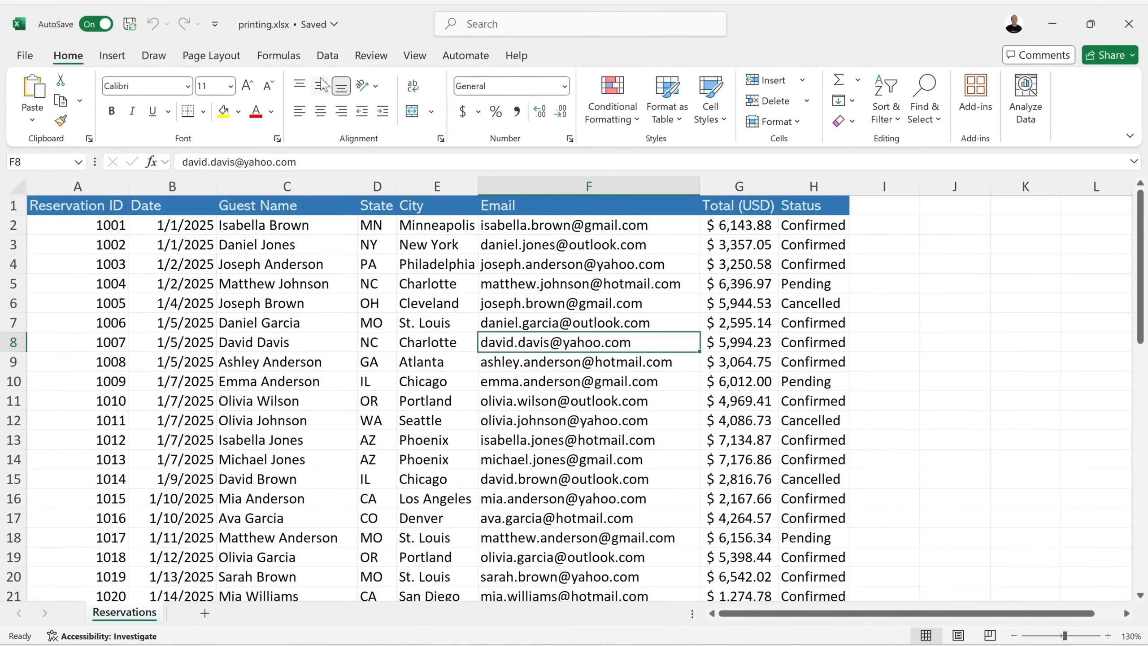
click(417, 56)
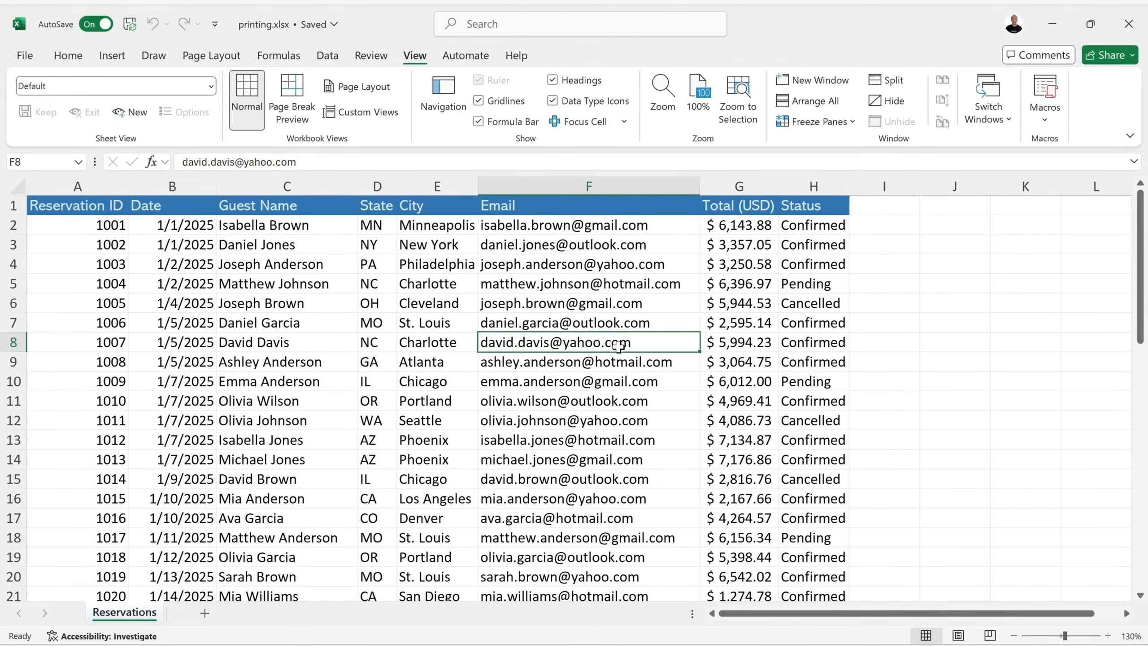
Freeze the top header row and scroll to confirm it stays visible.
scroll(618, 345, down, 2)
scroll(617, 346, up, 2)
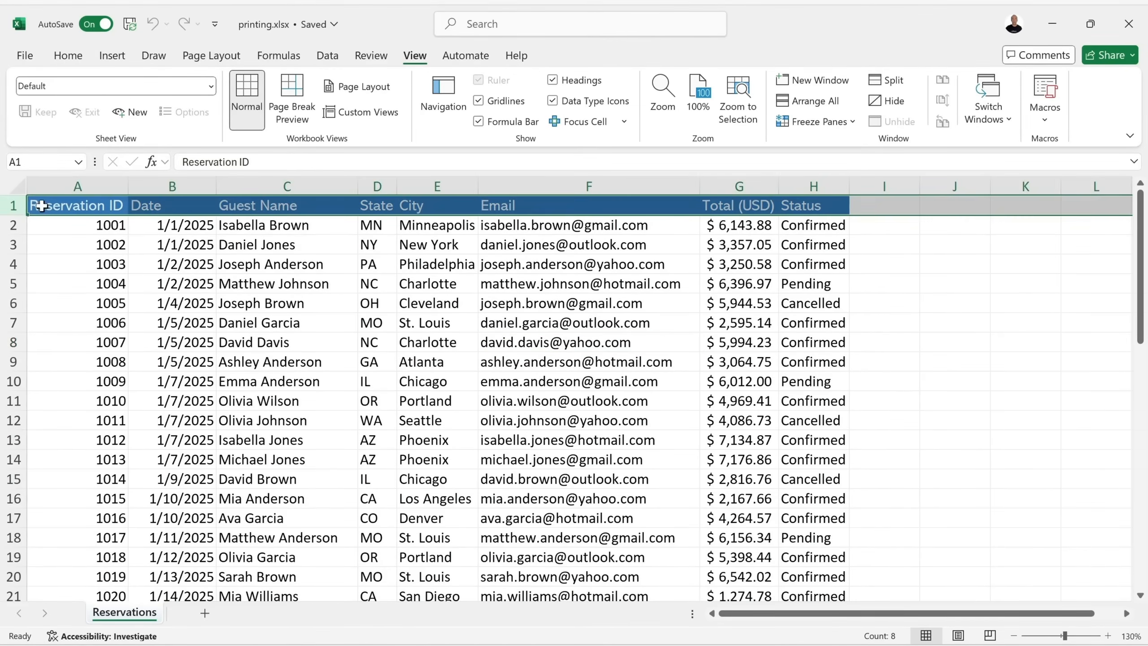
click(652, 277)
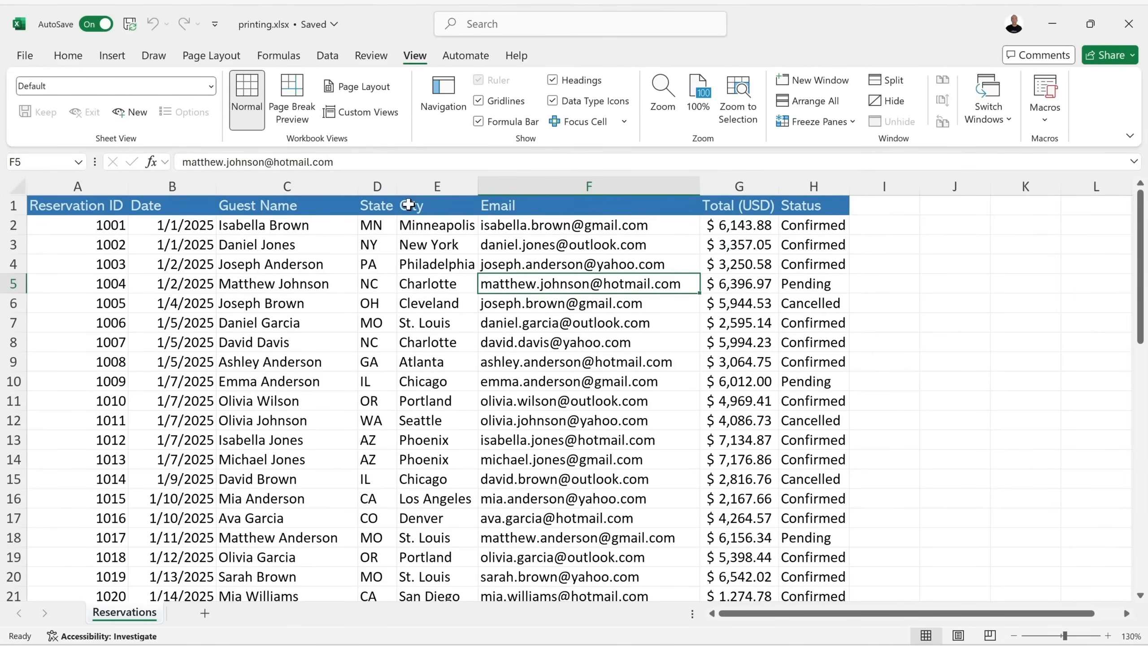
scroll(1127, 613, right, 3)
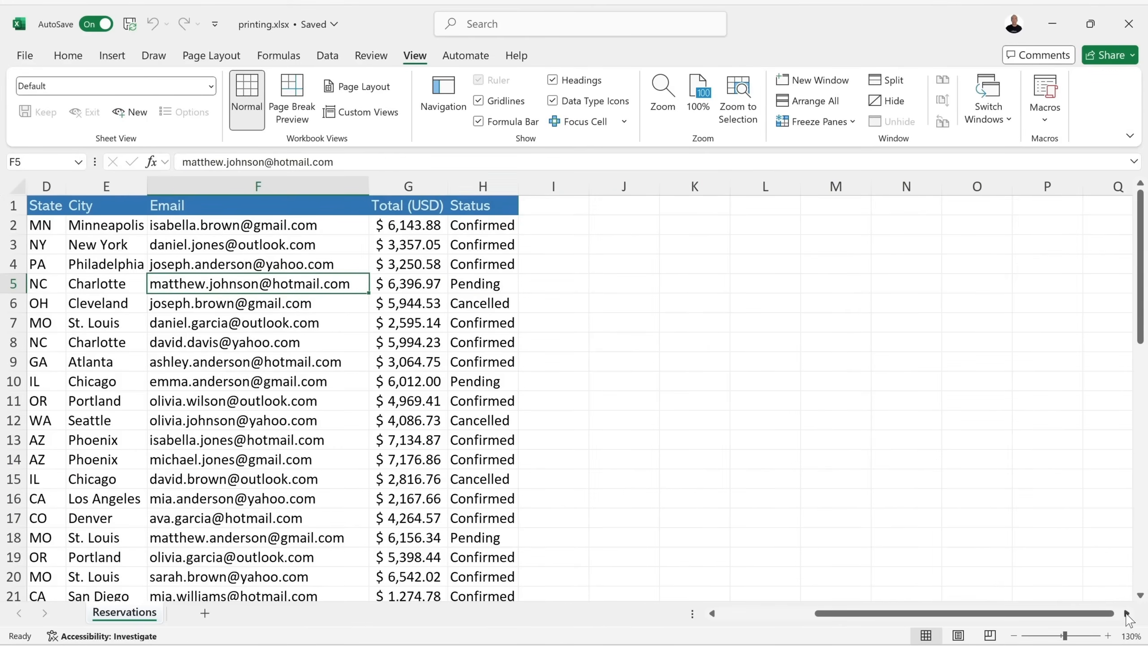
scroll(525, 449, left, 3)
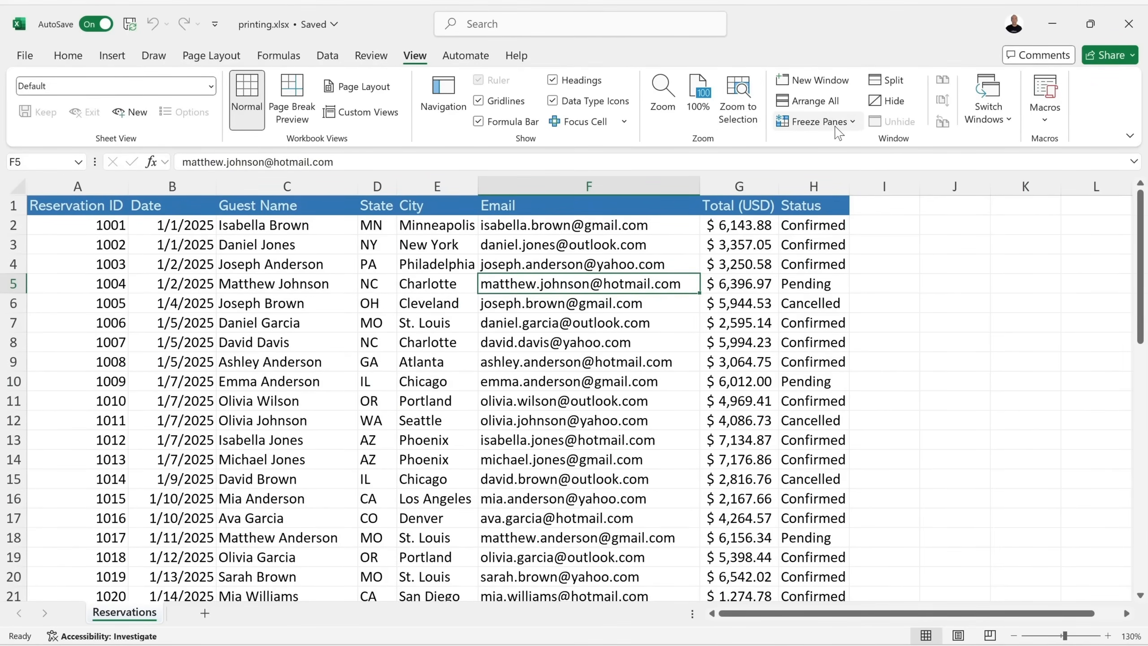
click(852, 123)
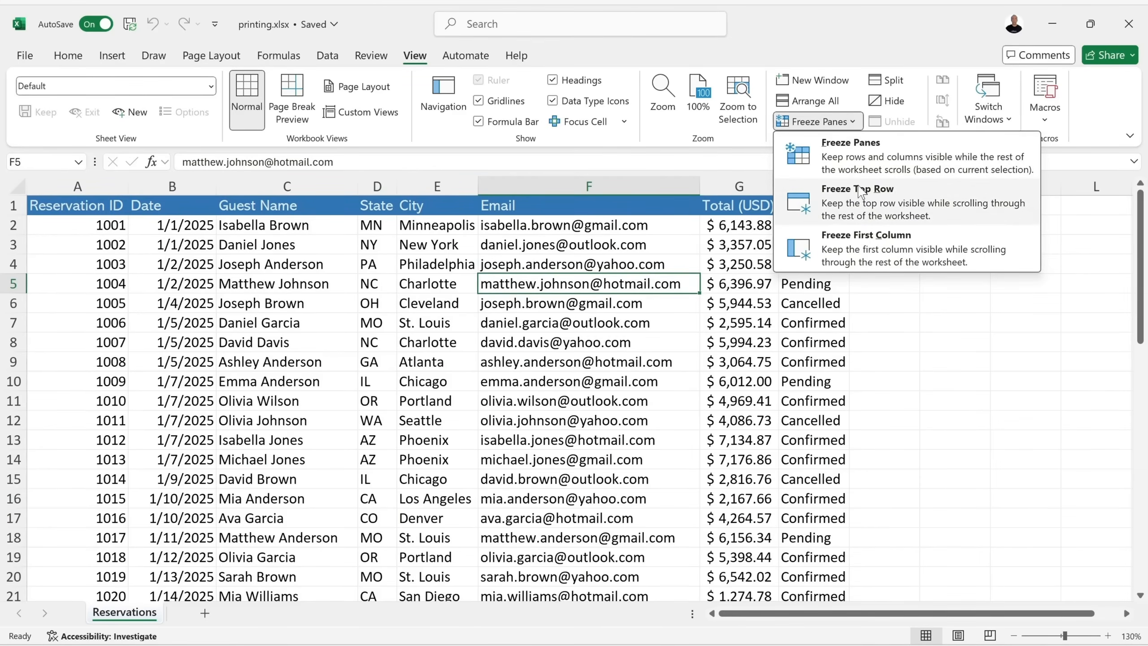
click(862, 209)
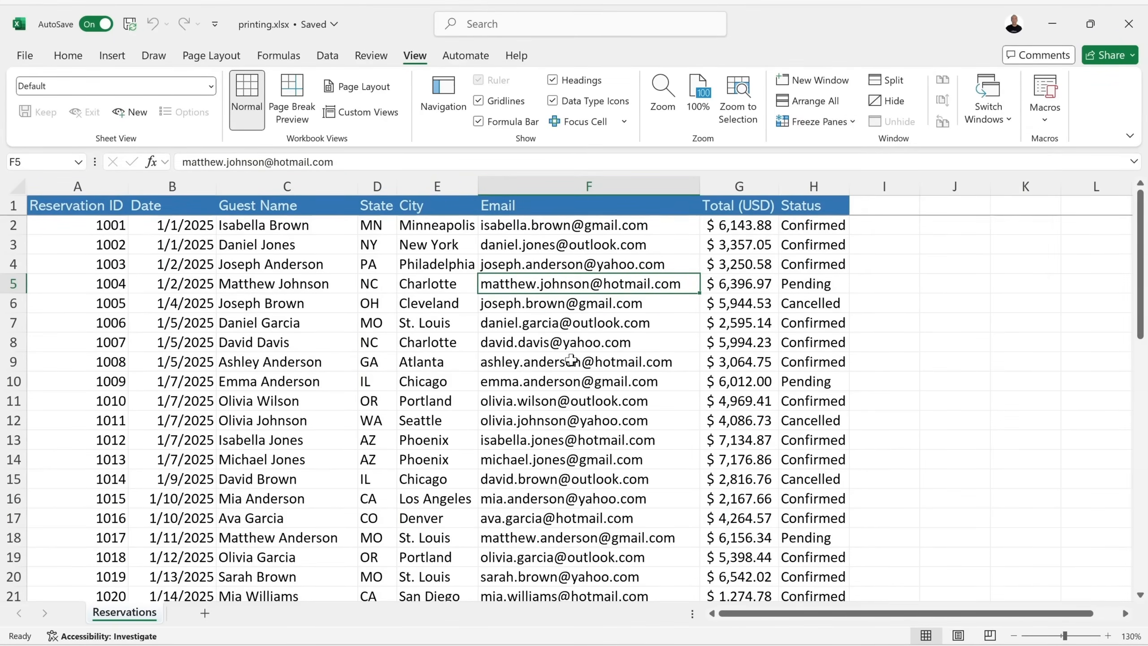
scroll(571, 360, down, 9)
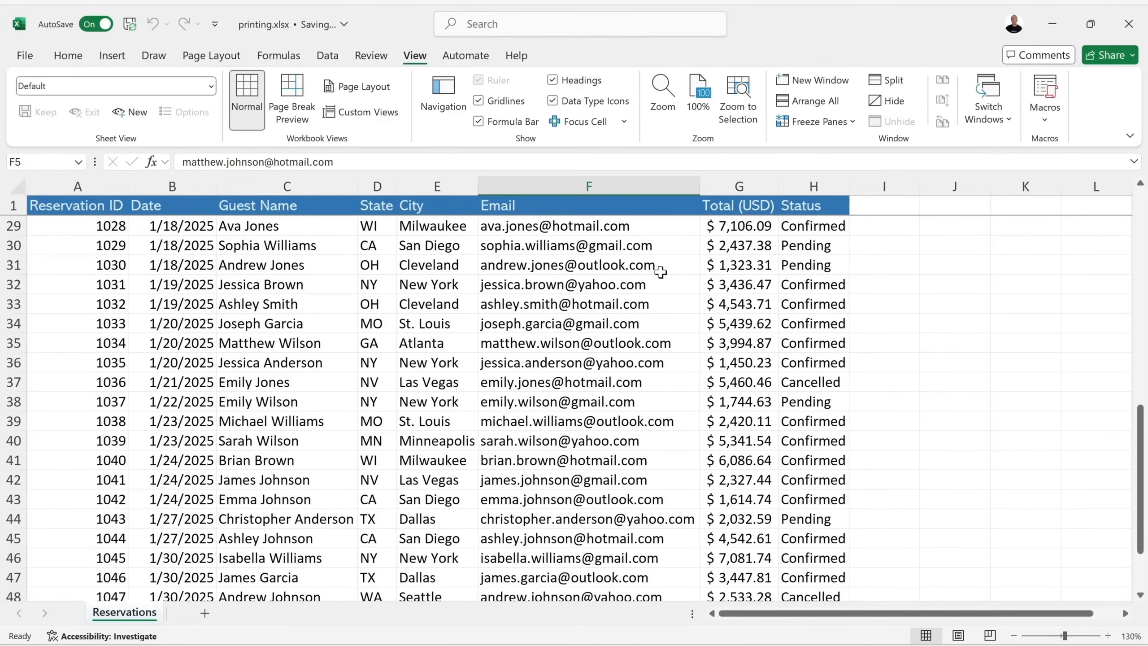
scroll(682, 262, up, 9)
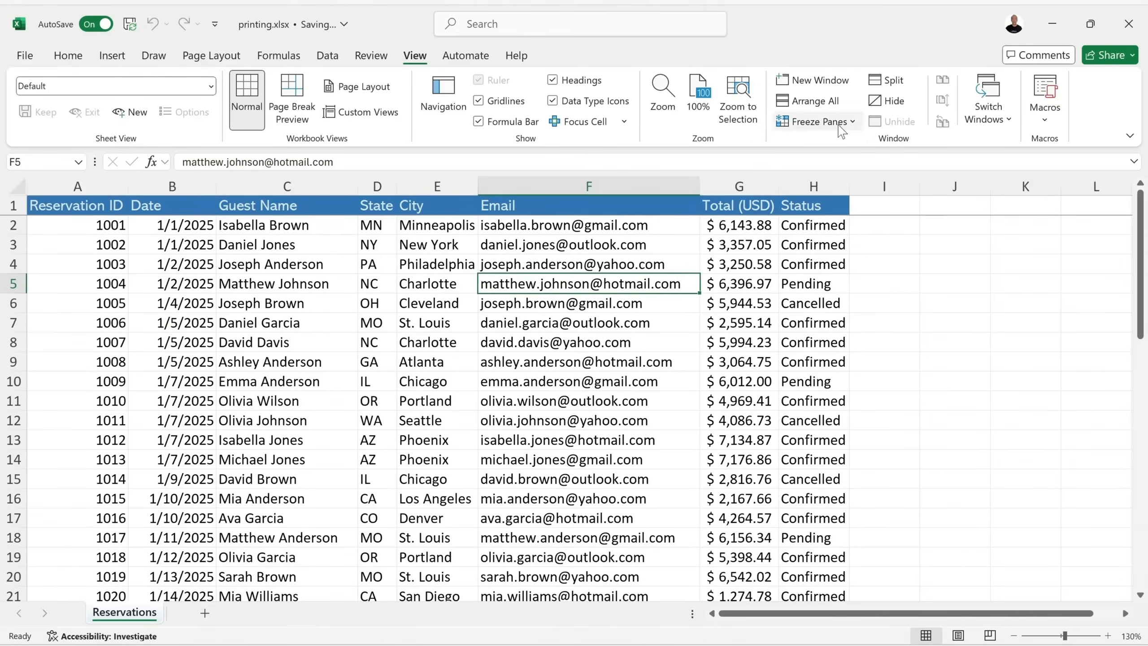
Unfreeze the header row and scroll to confirm it moves again.
click(819, 121)
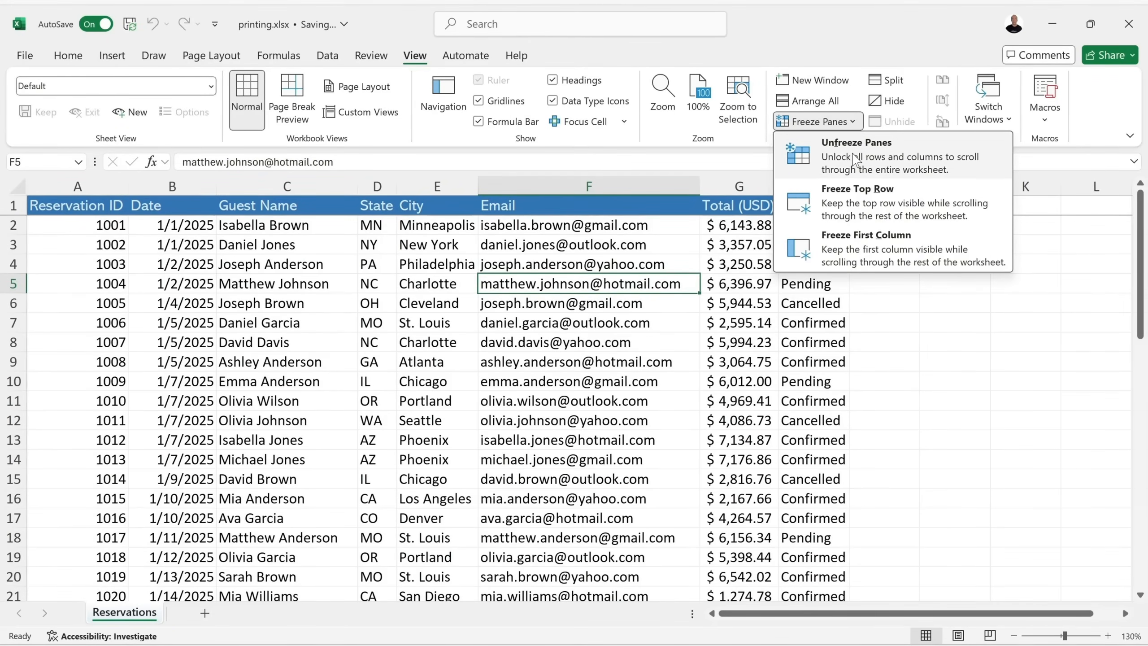
click(854, 159)
scroll(657, 275, down, 3)
scroll(658, 276, up, 1)
scroll(658, 276, up, 2)
Freeze the first column and scroll sideways to check it stays put.
click(836, 122)
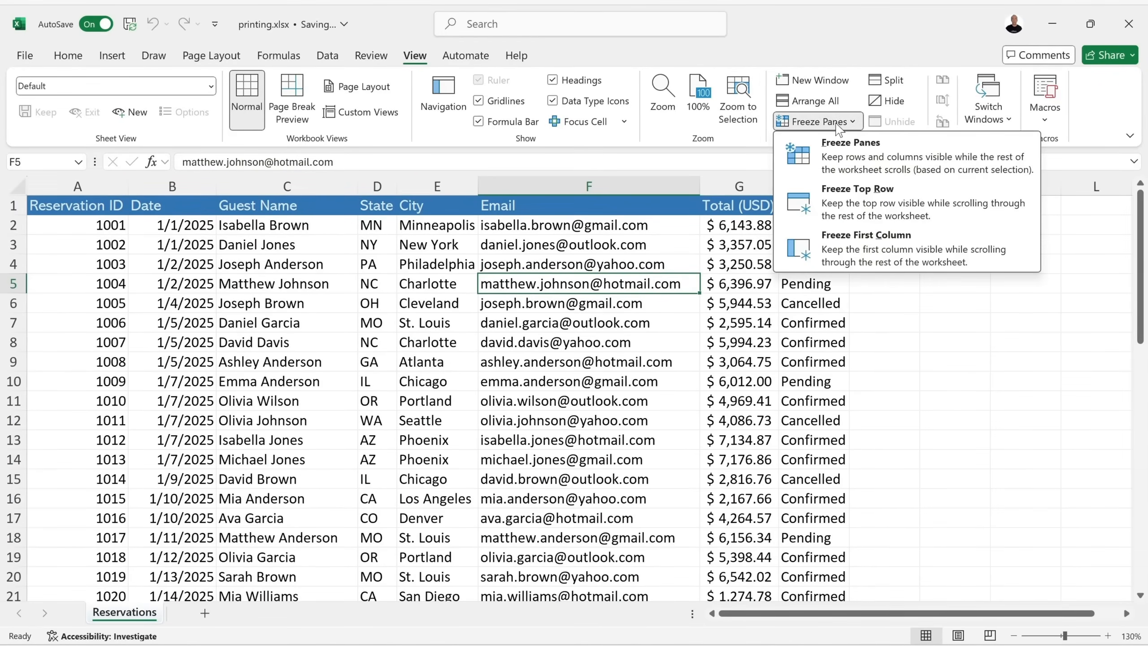
click(864, 245)
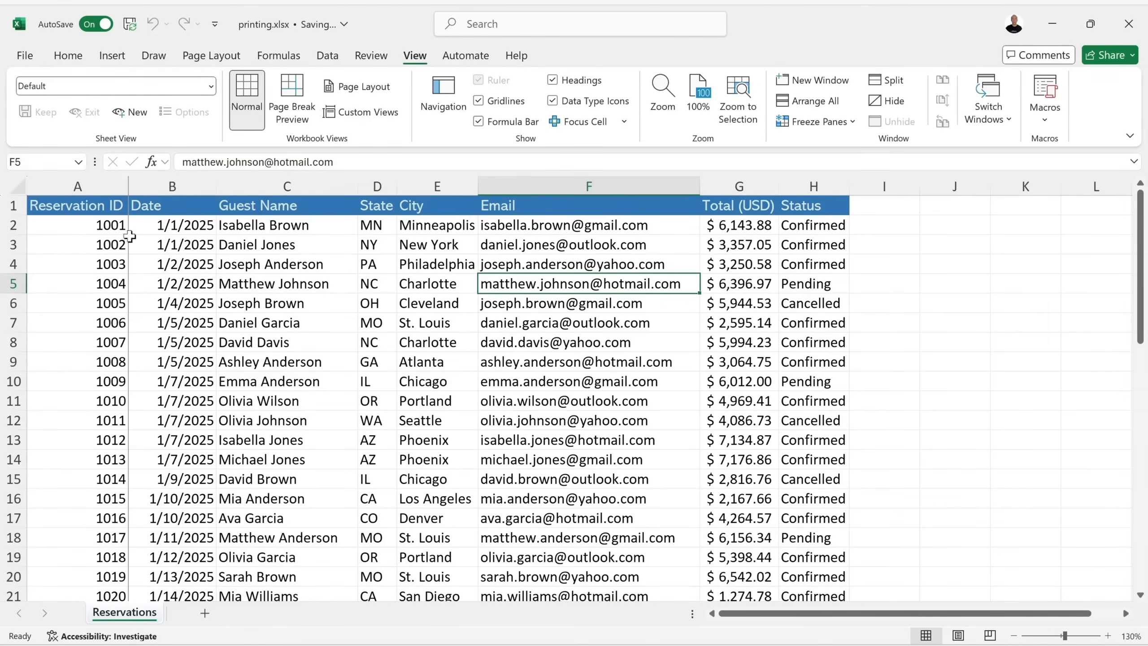
scroll(594, 293, right, 5)
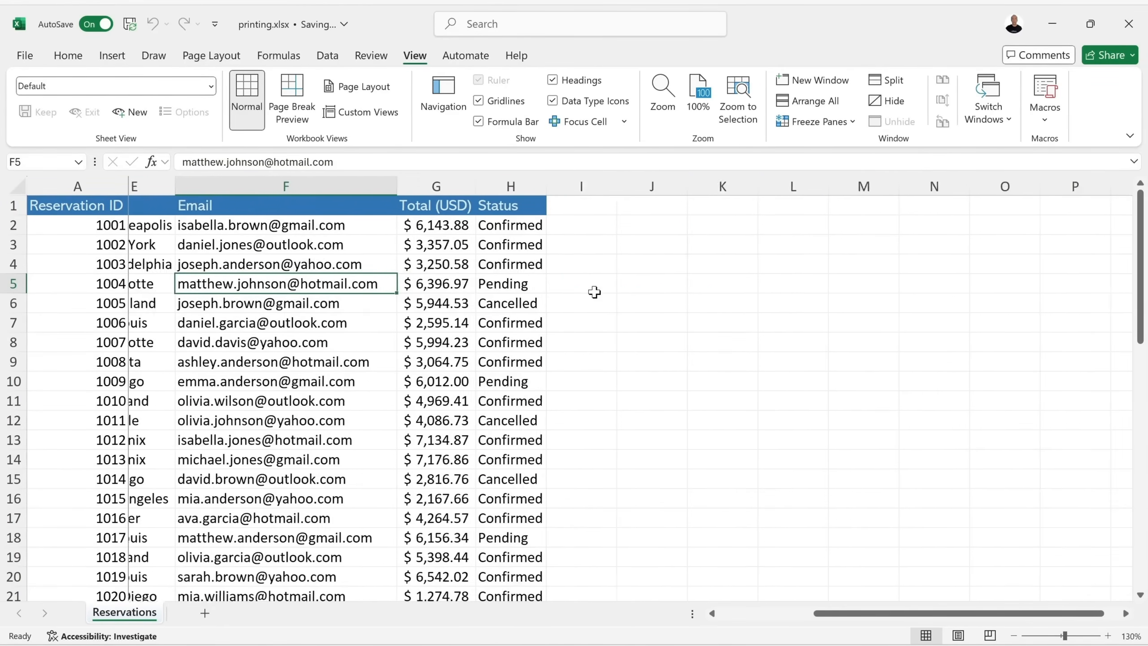
scroll(594, 293, left, 5)
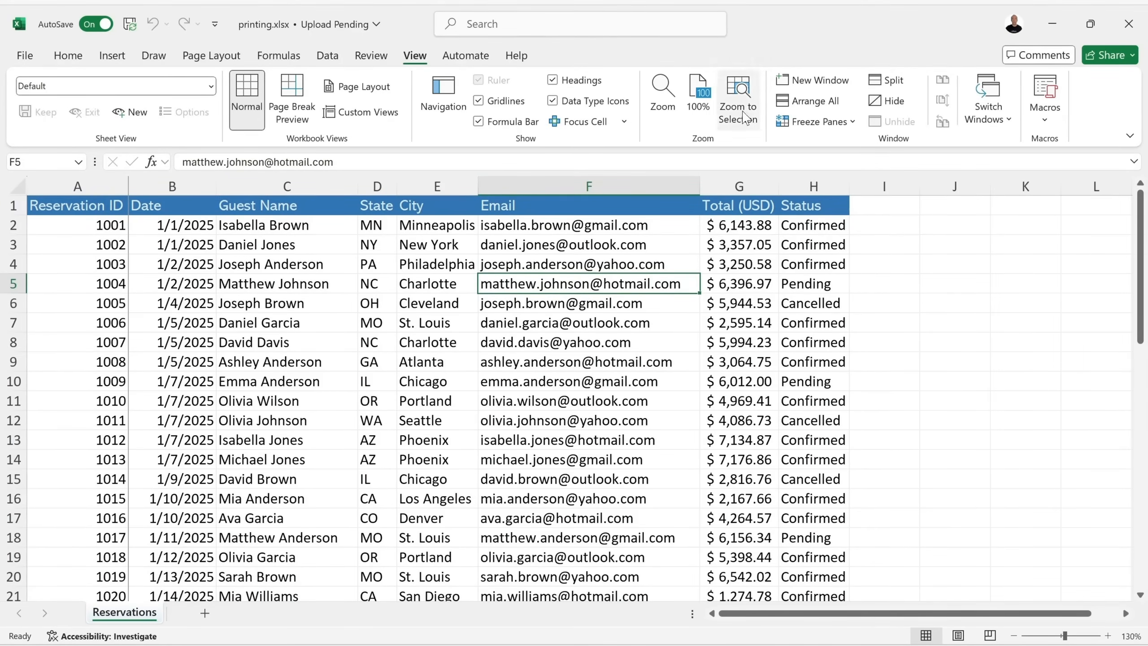
Unfreeze all panes and select cell B2.
click(820, 122)
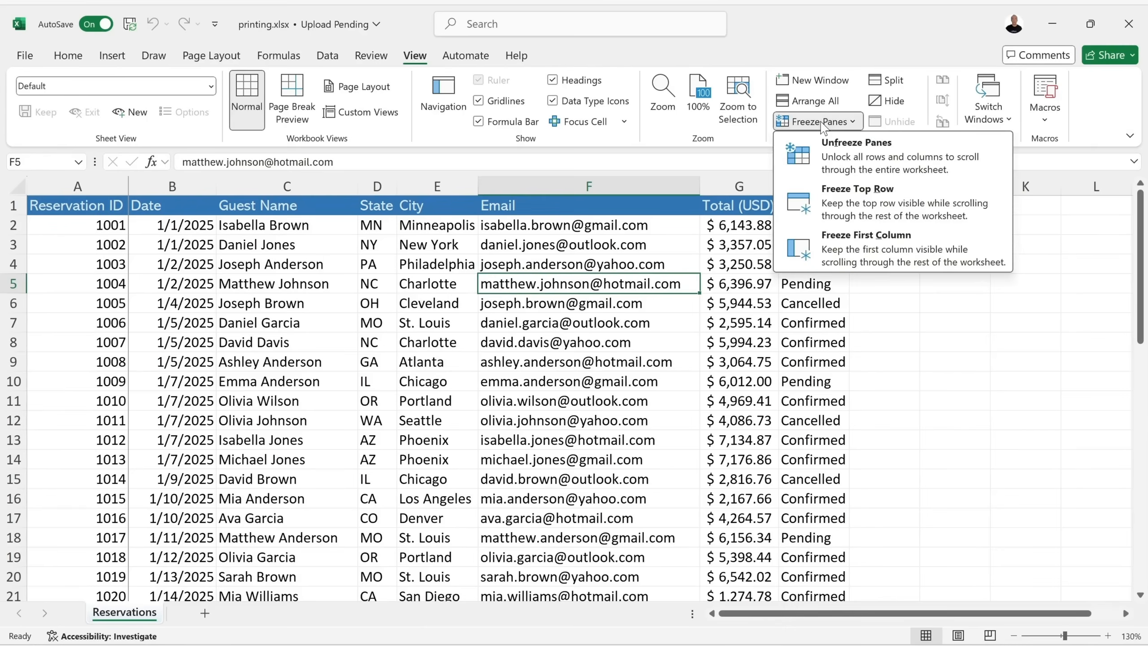
click(829, 149)
click(146, 226)
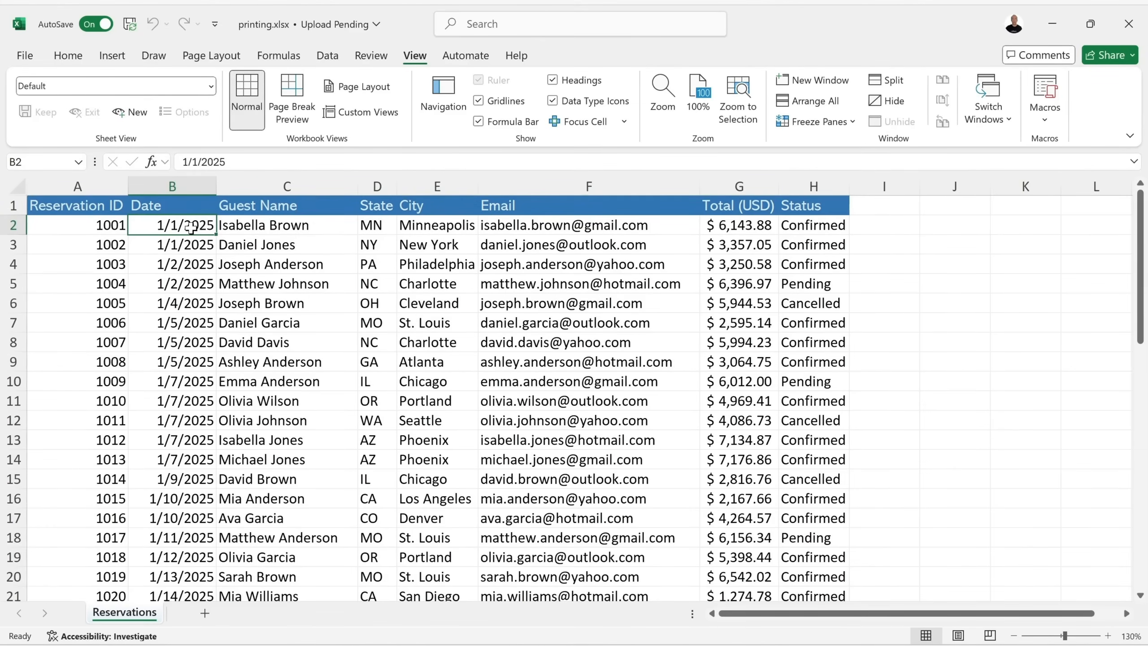
click(839, 121)
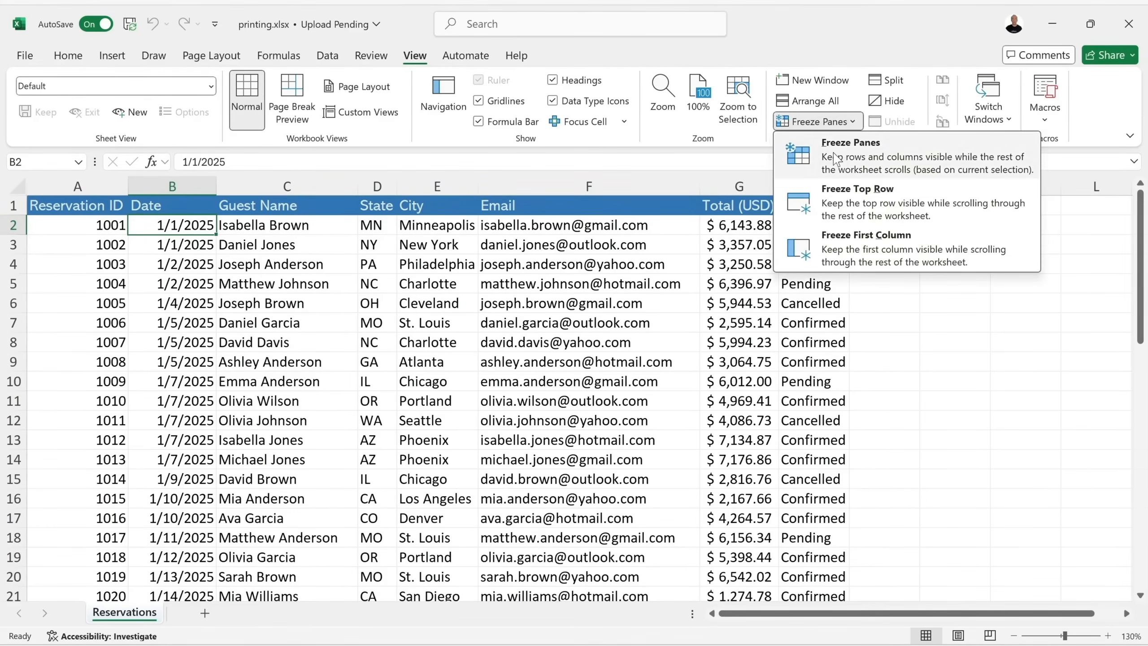
click(854, 158)
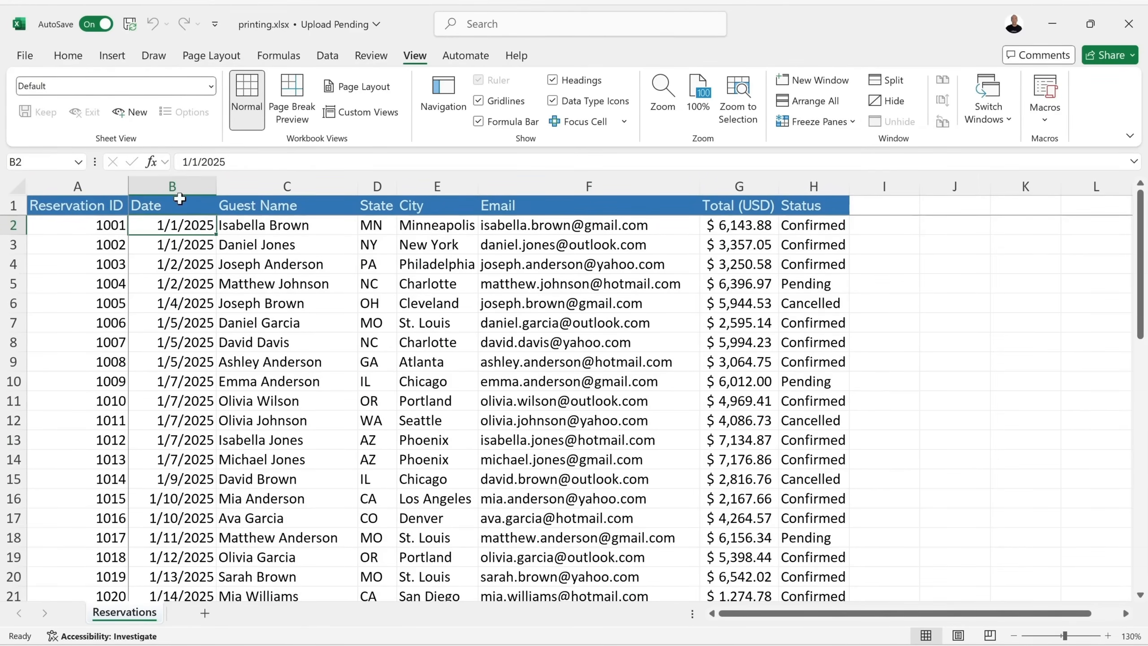
scroll(173, 220, down, 6)
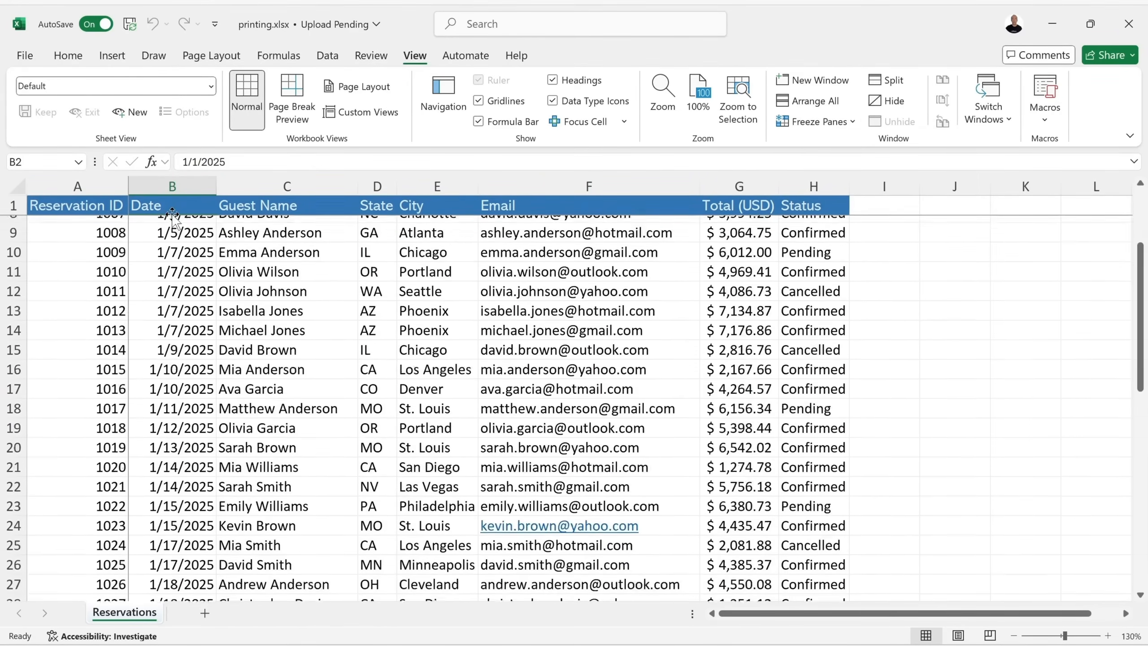
scroll(173, 220, up, 7)
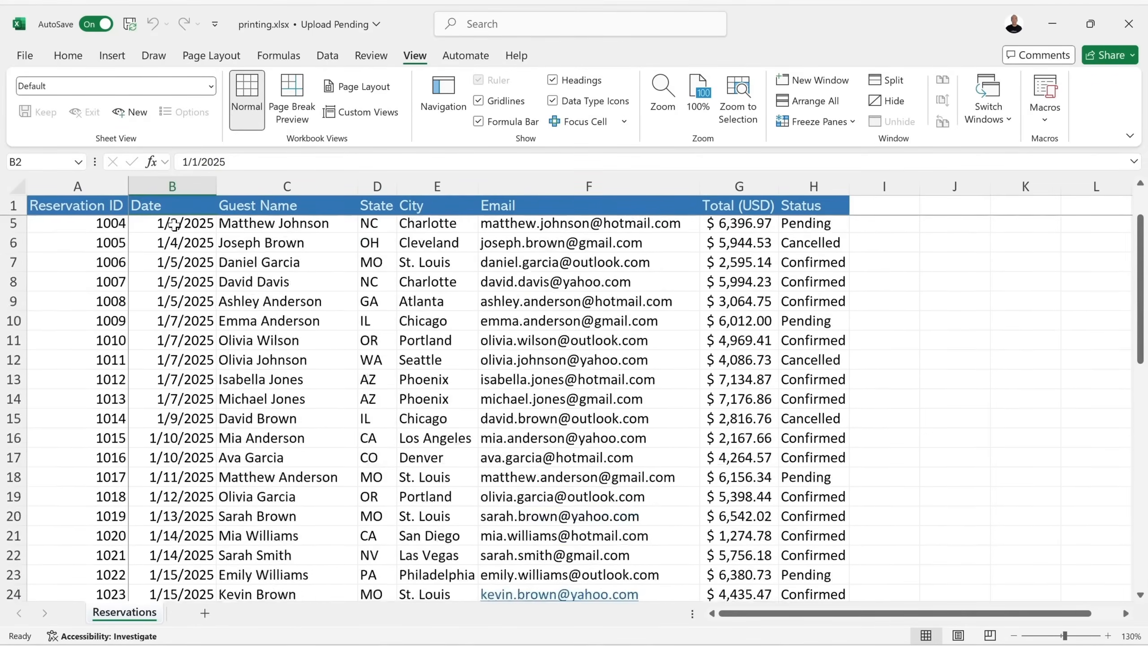
click(829, 123)
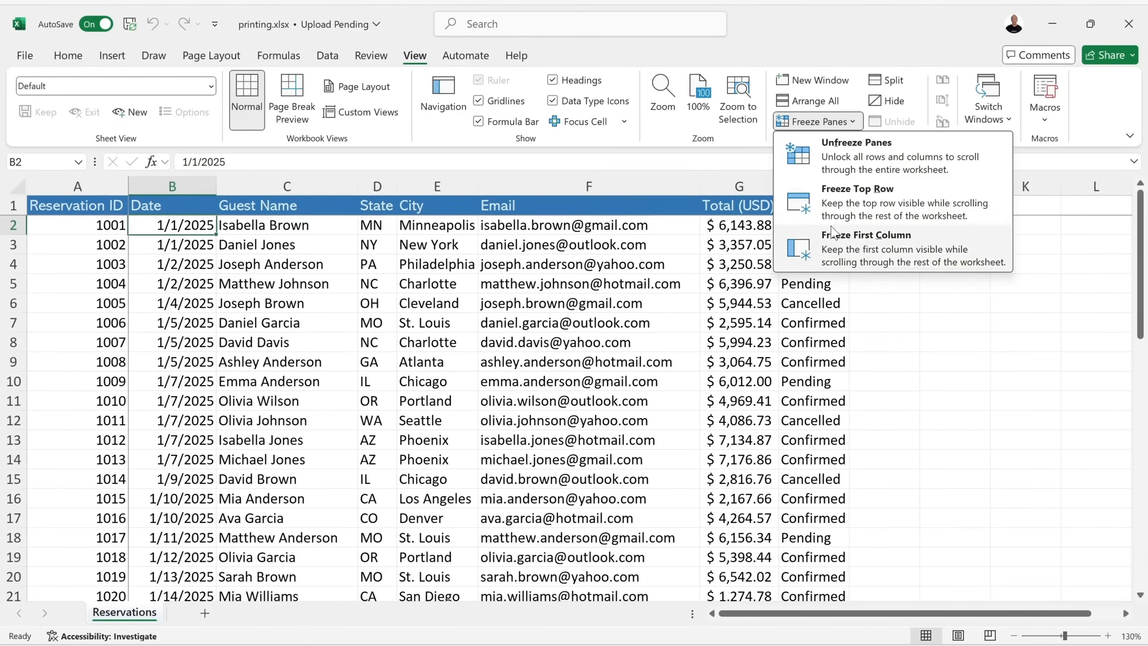
click(845, 170)
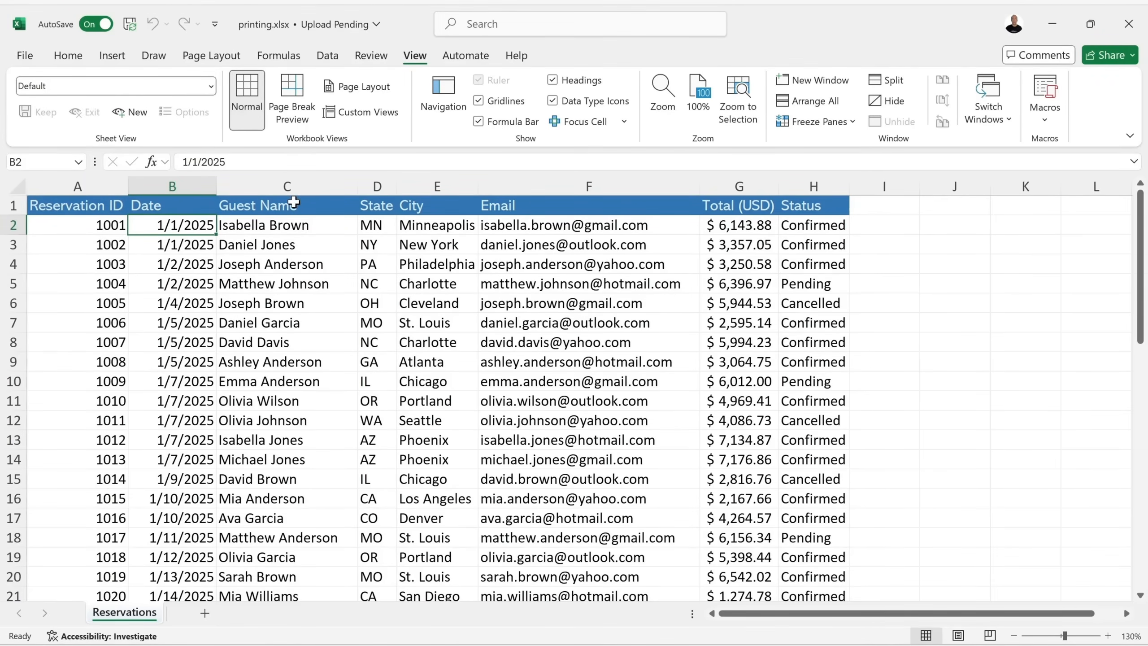
click(265, 228)
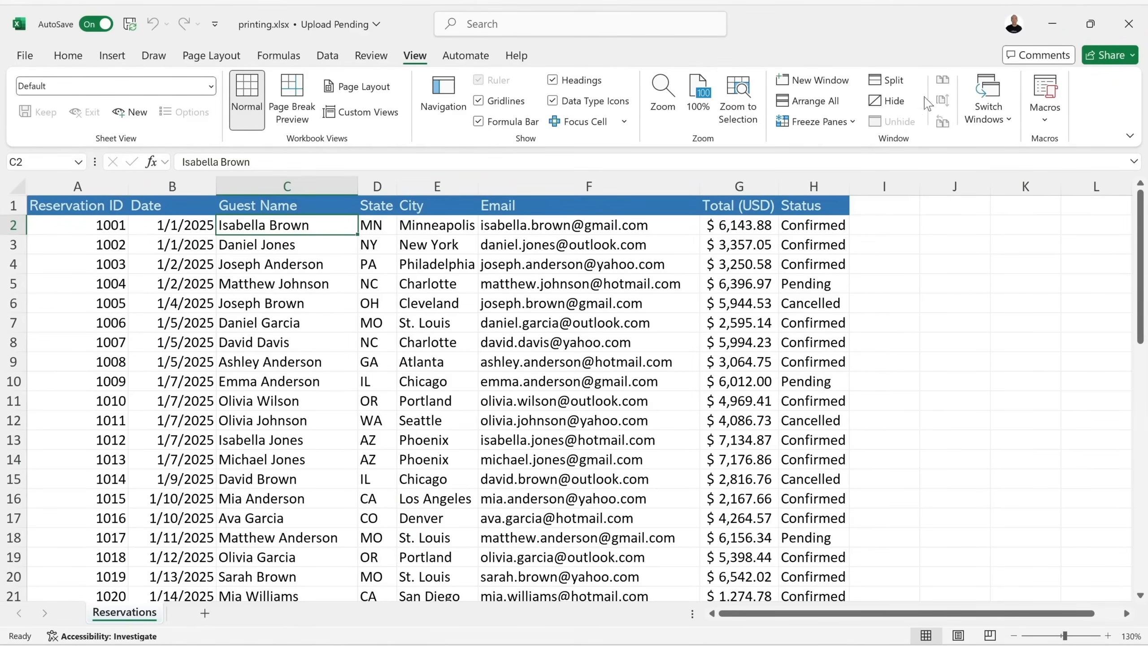
click(849, 123)
click(830, 154)
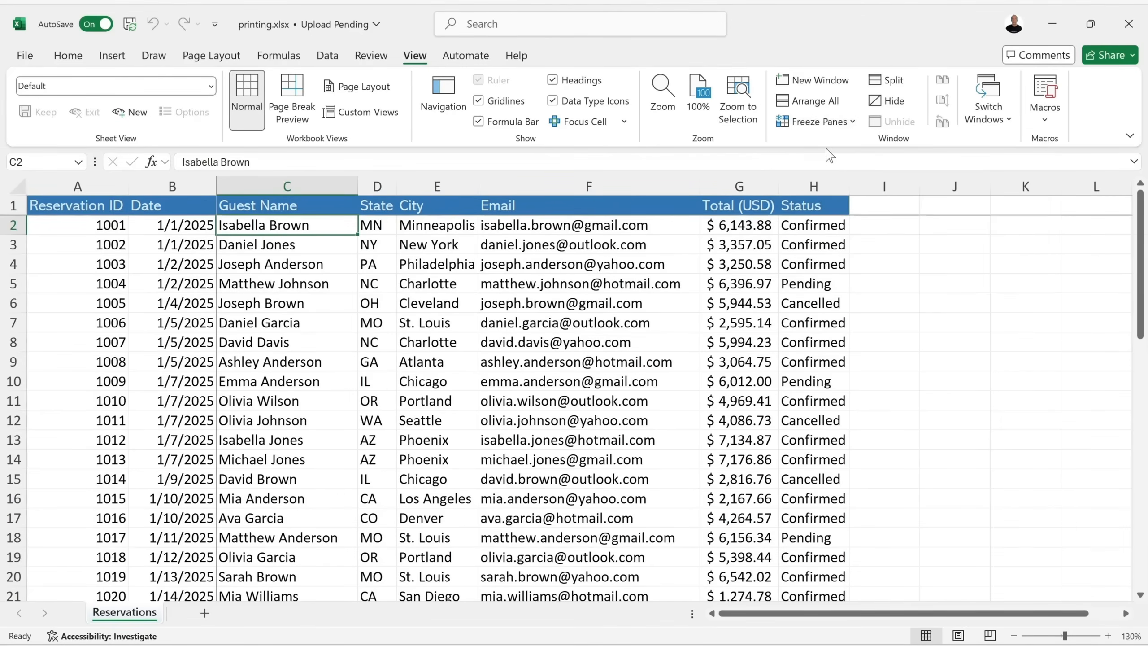
scroll(325, 320, down, 3)
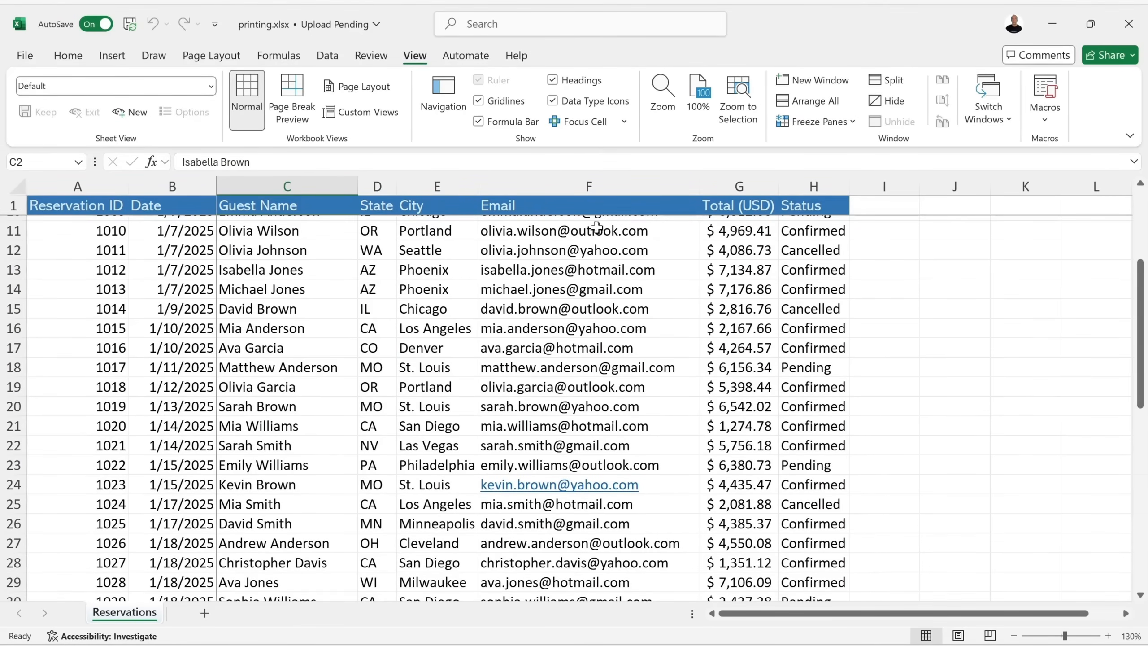
scroll(326, 308, down, 1)
scroll(307, 305, up, 4)
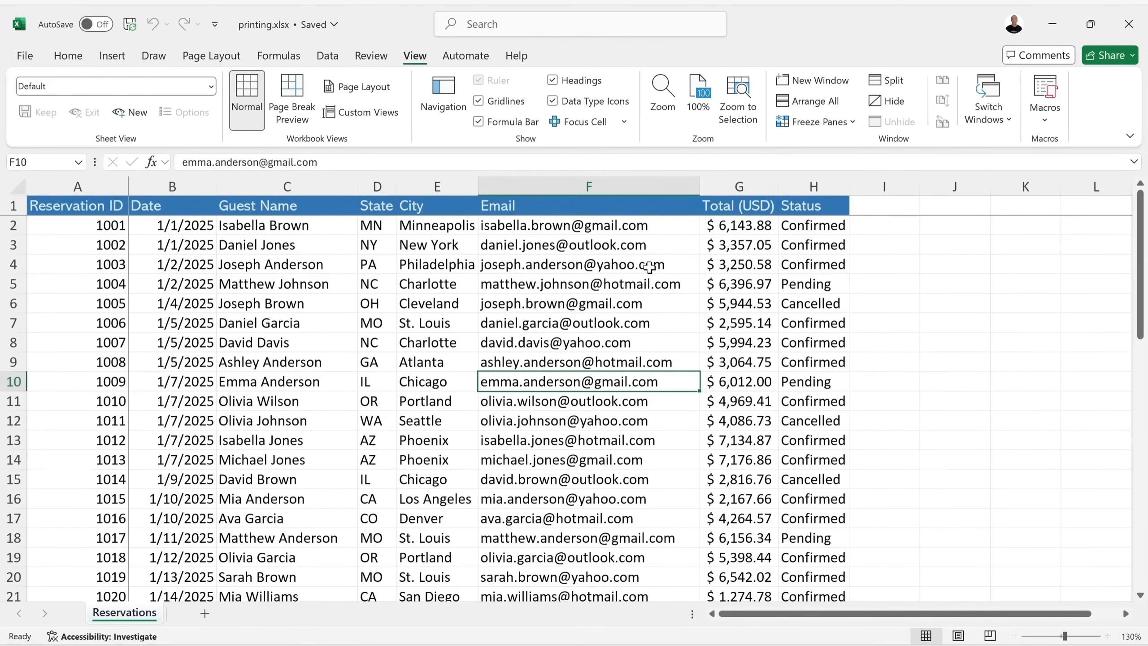
click(843, 122)
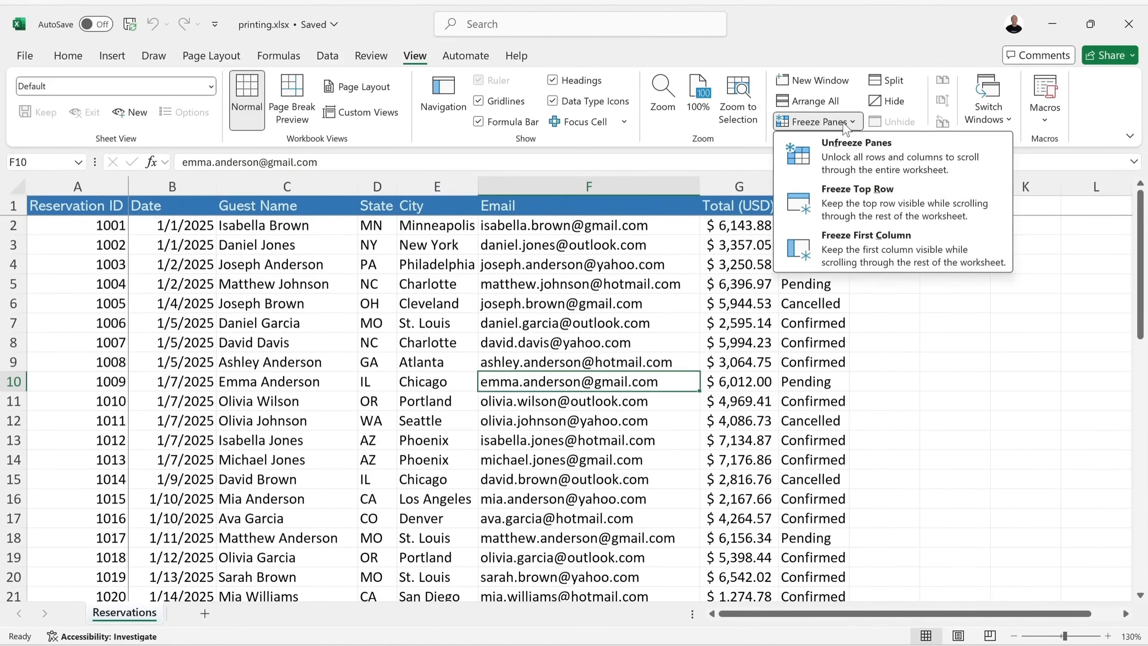
click(836, 156)
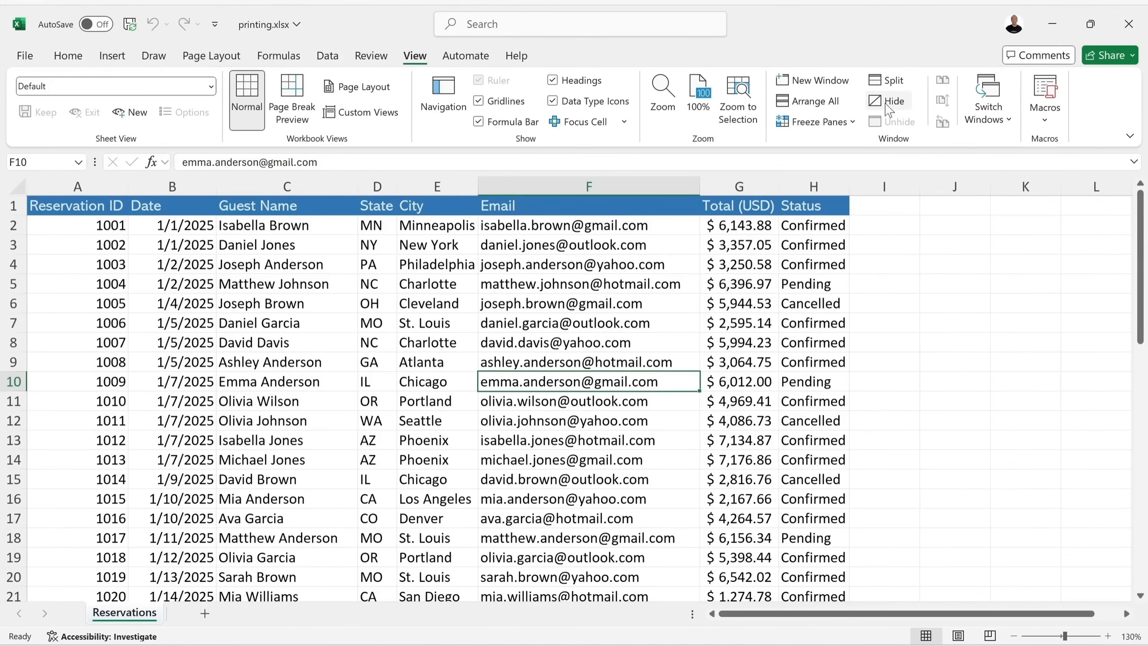
scroll(468, 371, down, 4)
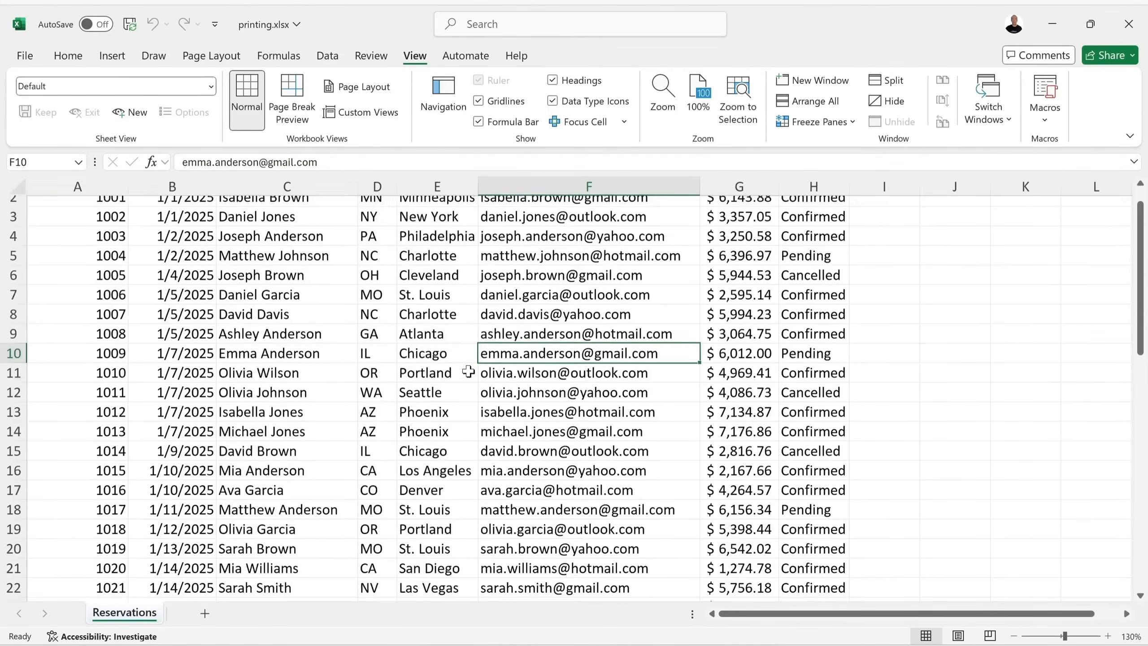
scroll(468, 371, up, 4)
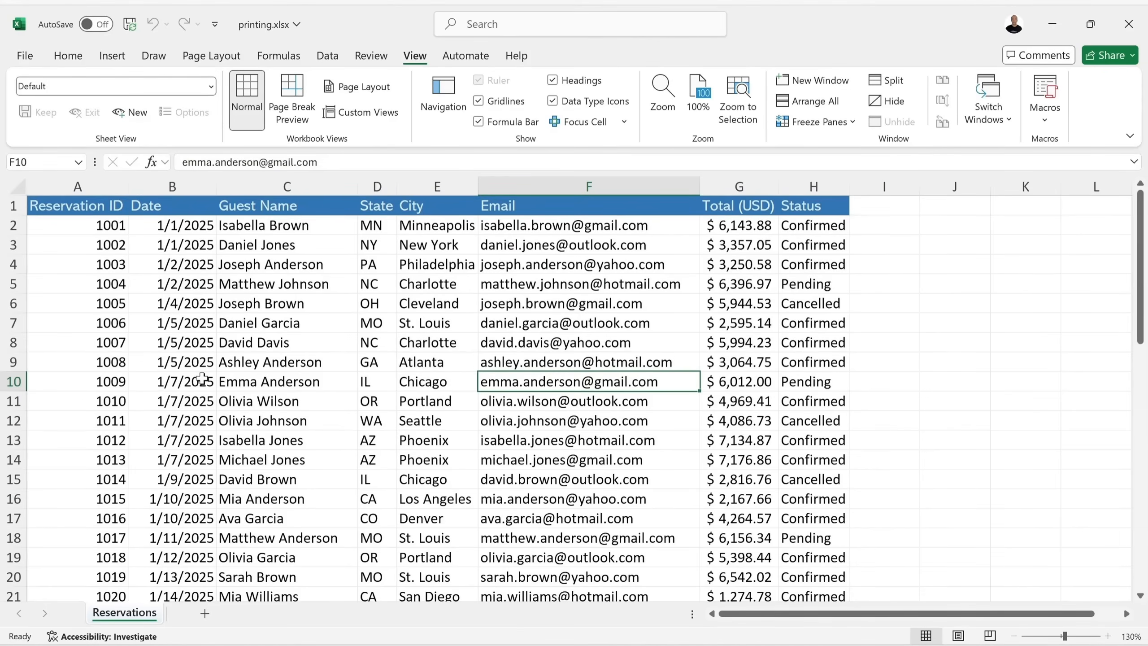
click(10, 381)
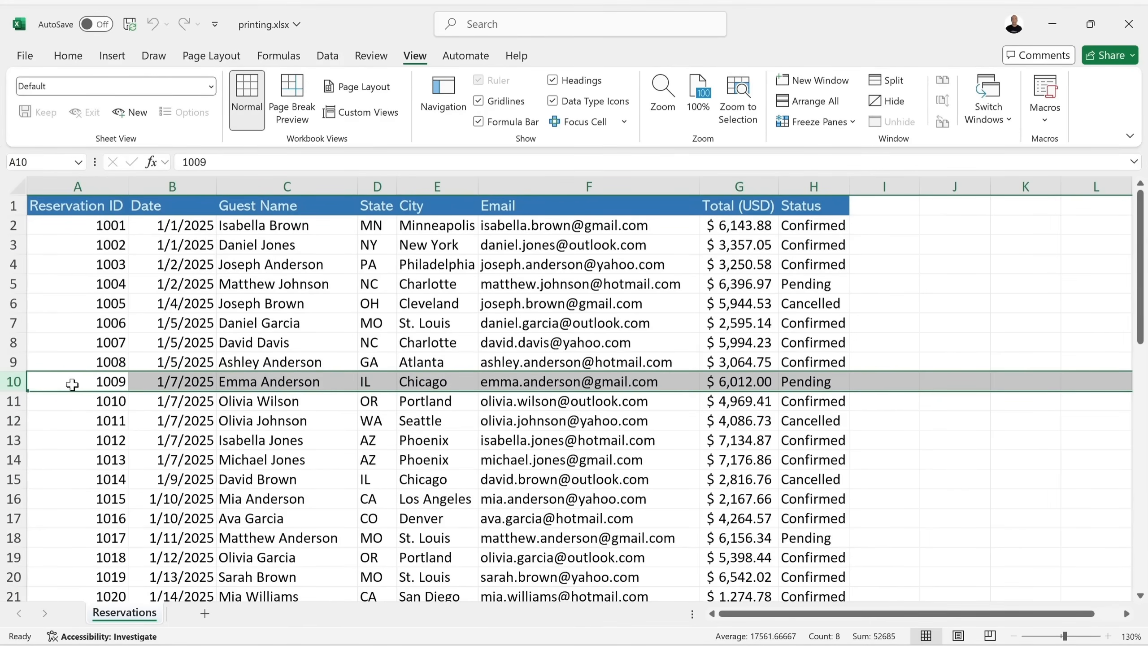
click(891, 88)
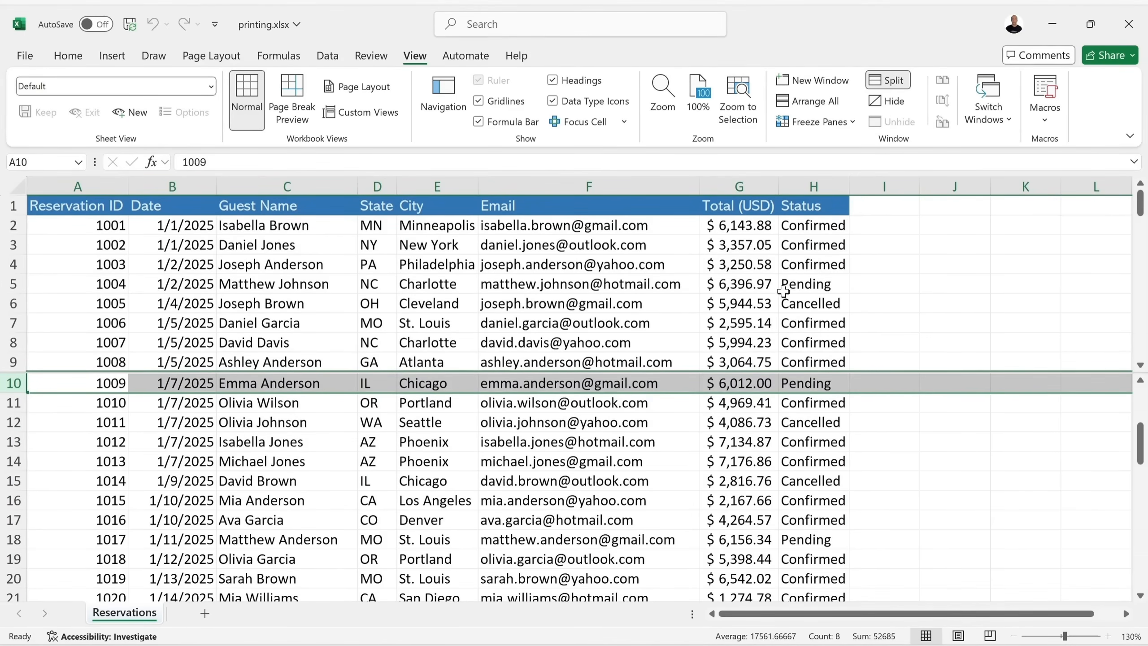
click(714, 429)
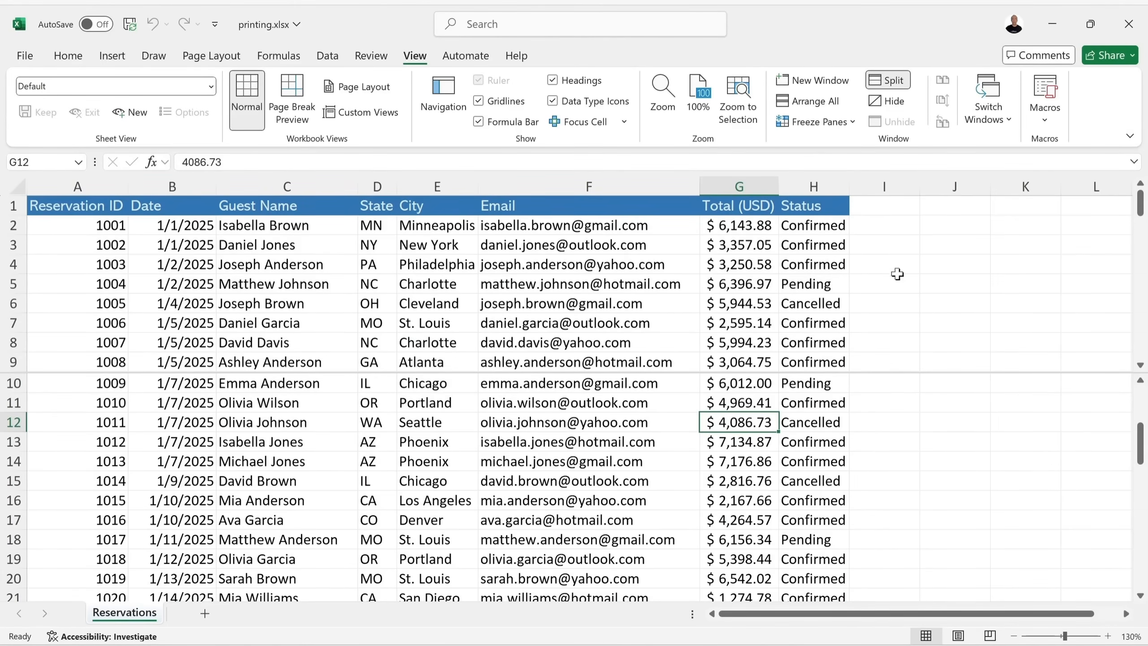
mouse_move(1142, 216)
mouse_down()
mouse_move(1140, 265)
mouse_move(1141, 198)
mouse_up()
mouse_move(1137, 448)
mouse_down()
mouse_move(1136, 418)
mouse_move(1136, 441)
mouse_up()
scroll(601, 446, down, 2)
scroll(605, 443, up, 8)
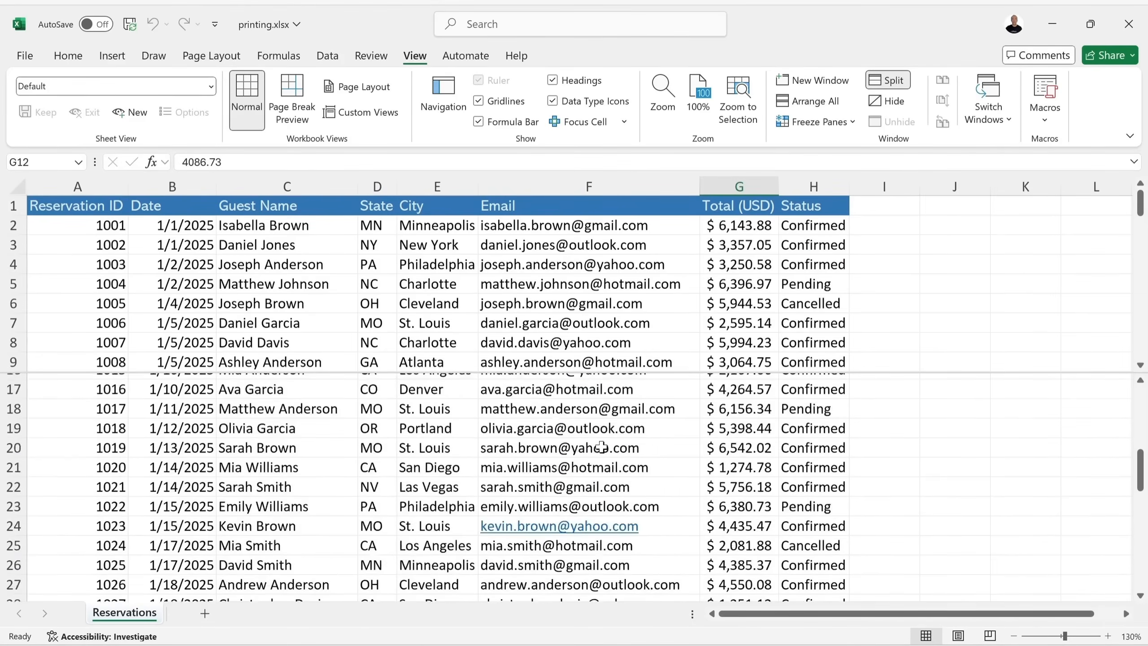
scroll(608, 439, right, 2)
scroll(616, 438, down, 1)
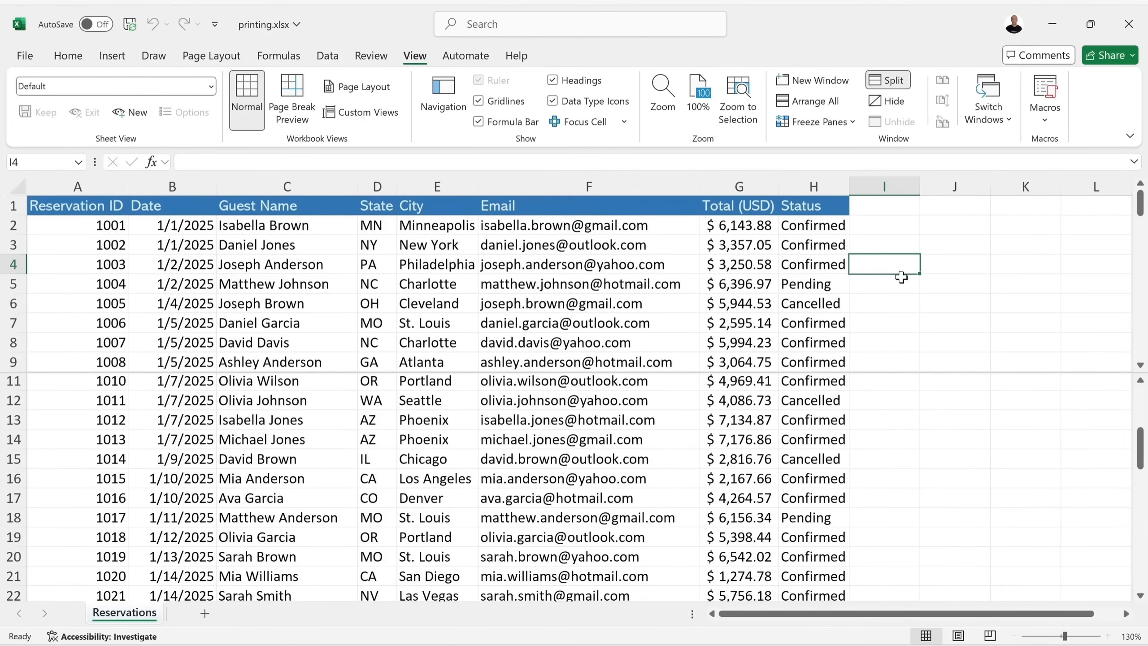
scroll(858, 446, down, 4)
scroll(857, 446, up, 7)
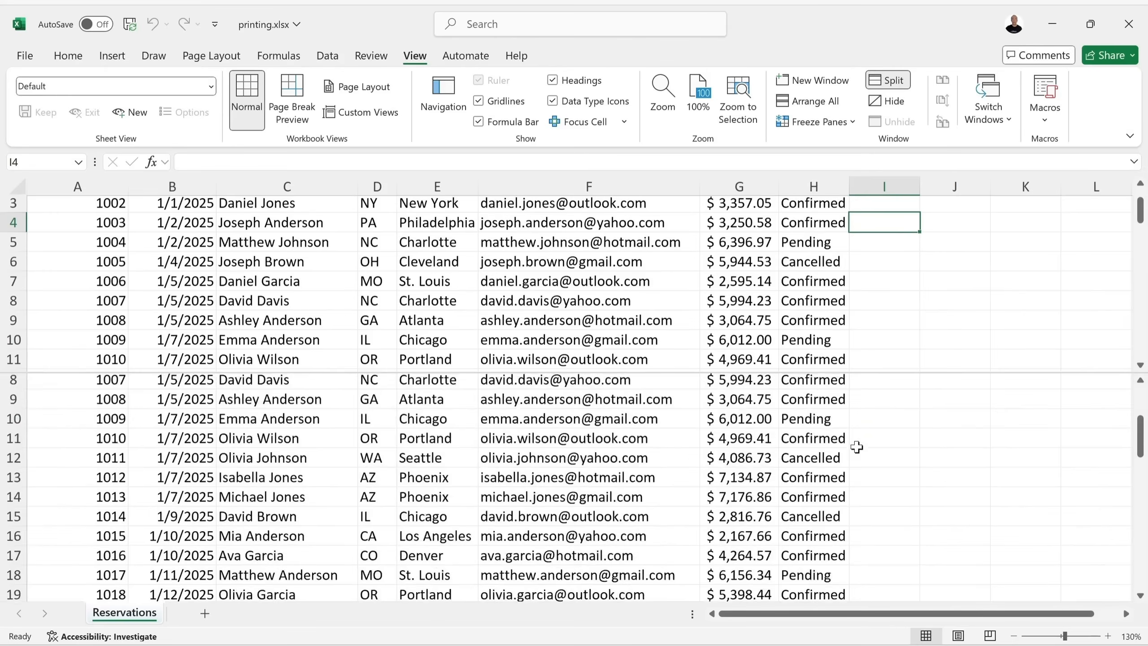
scroll(901, 294, up, 1)
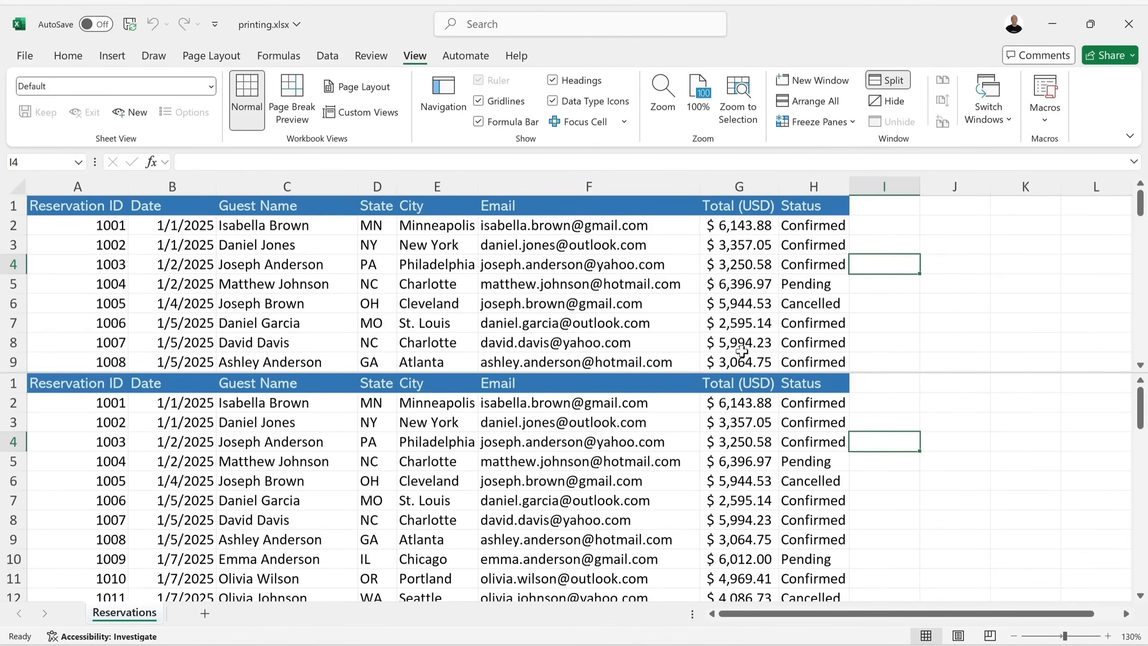
double_click(880, 372)
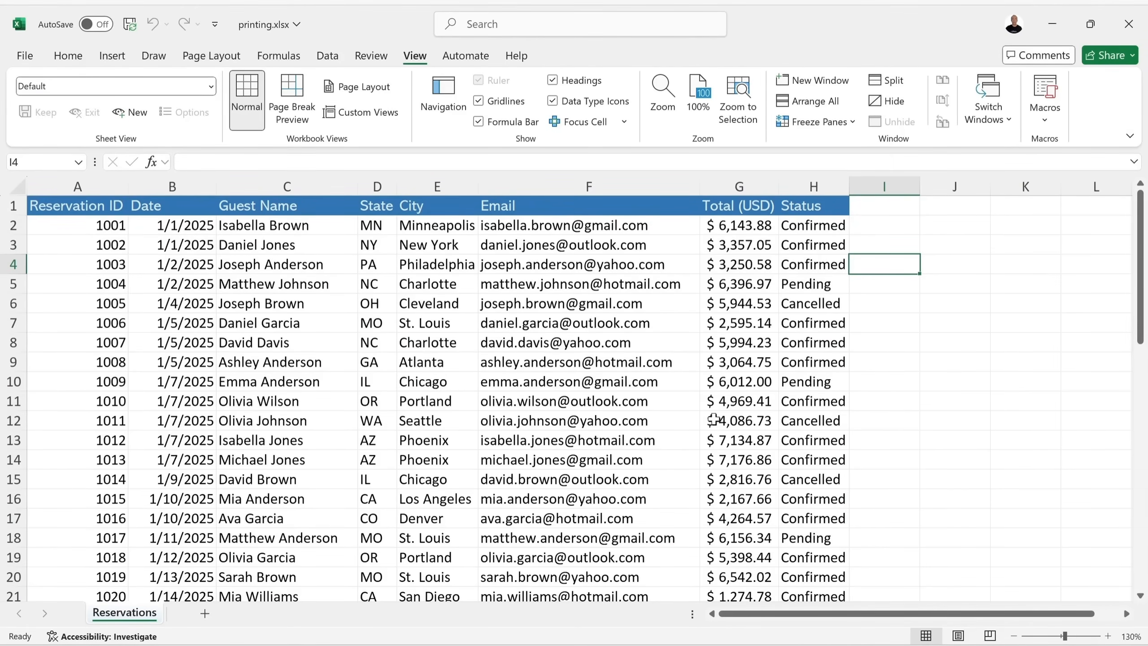
click(764, 416)
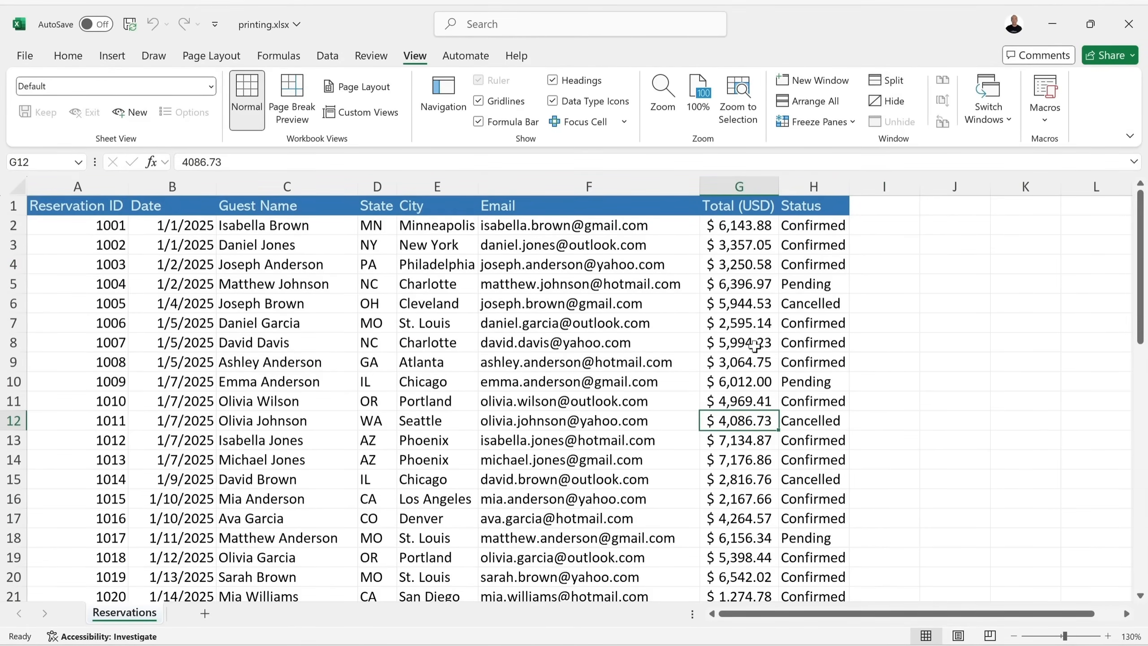
click(880, 84)
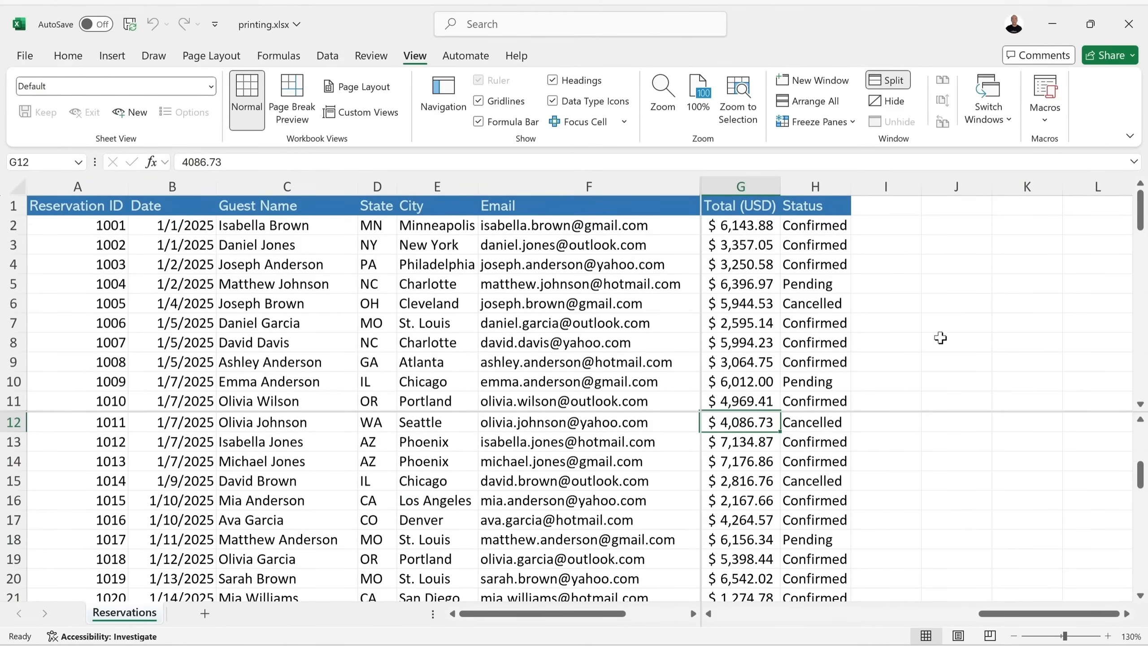
scroll(971, 434, up, 2)
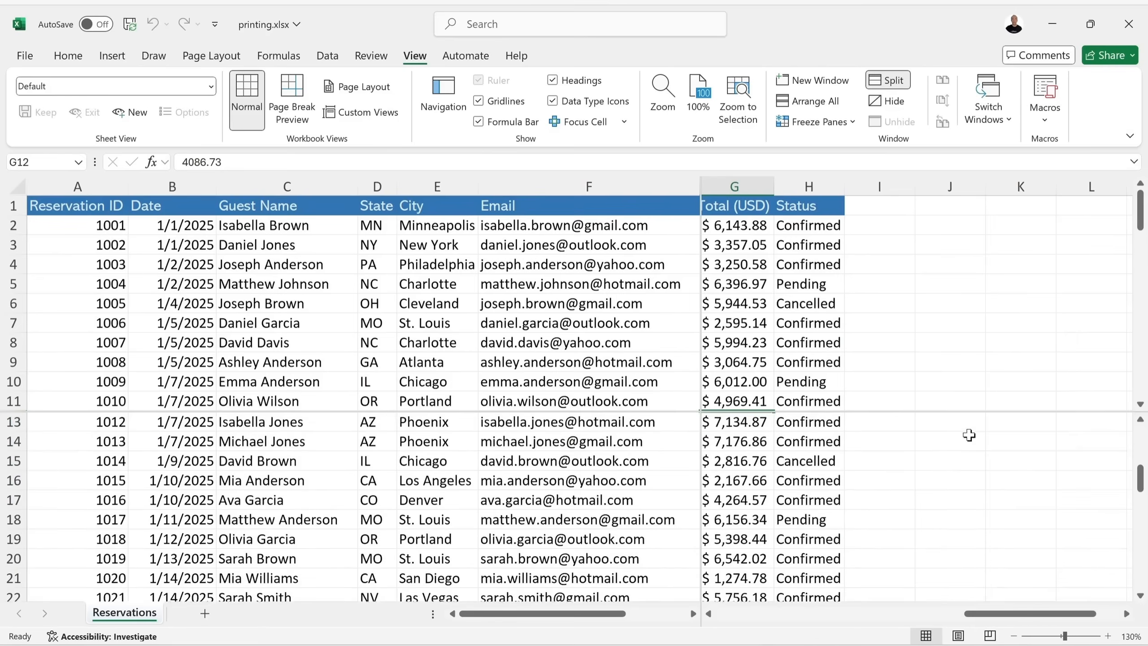
mouse_move(986, 613)
mouse_down()
mouse_move(908, 614)
mouse_move(967, 613)
mouse_up()
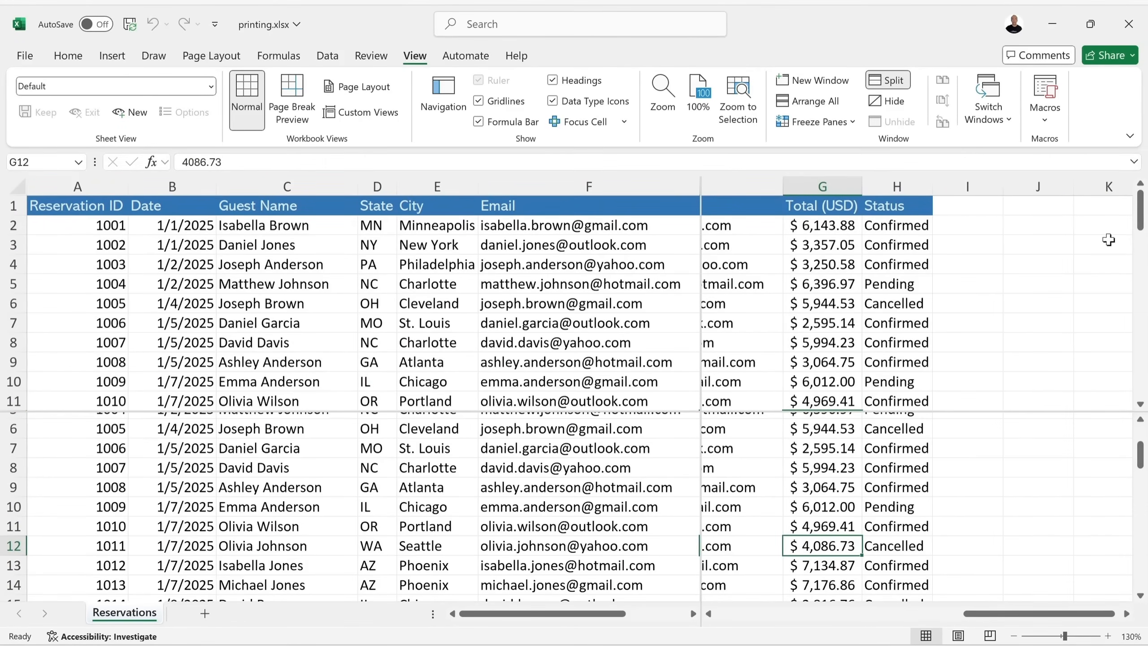
double_click(762, 412)
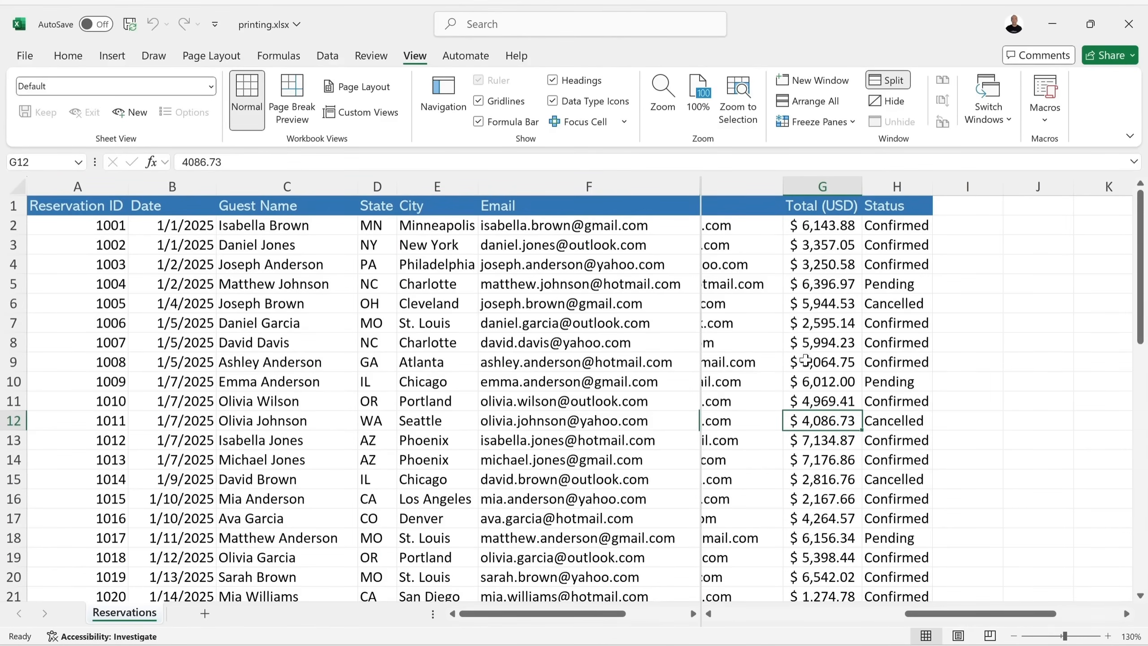
drag(981, 615, 924, 615)
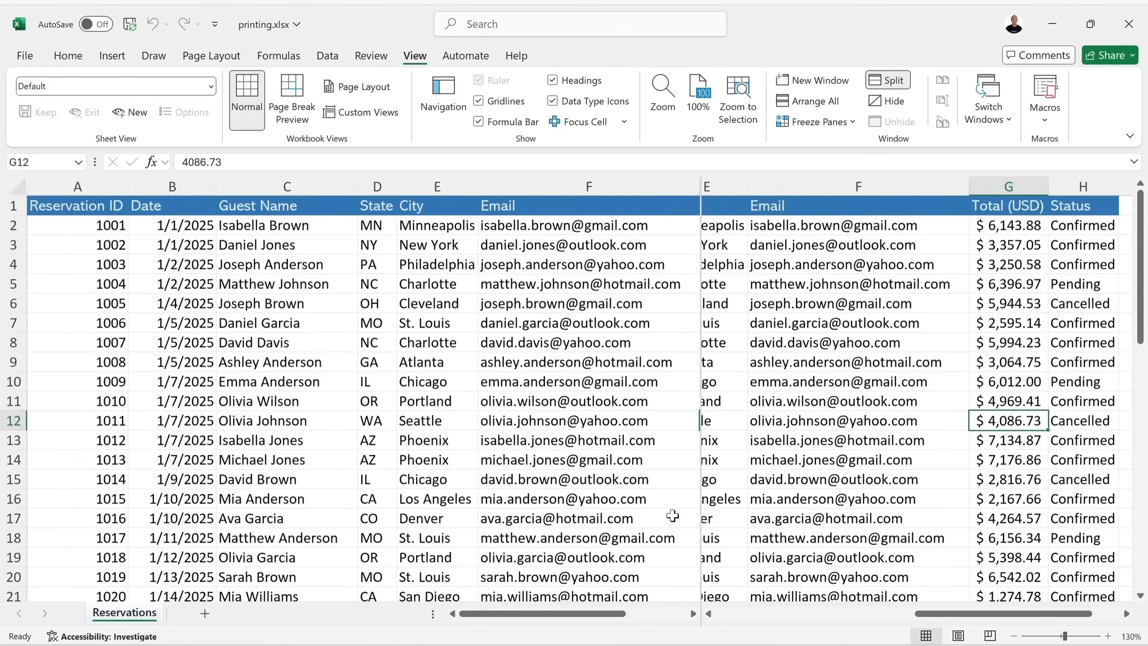
double_click(700, 488)
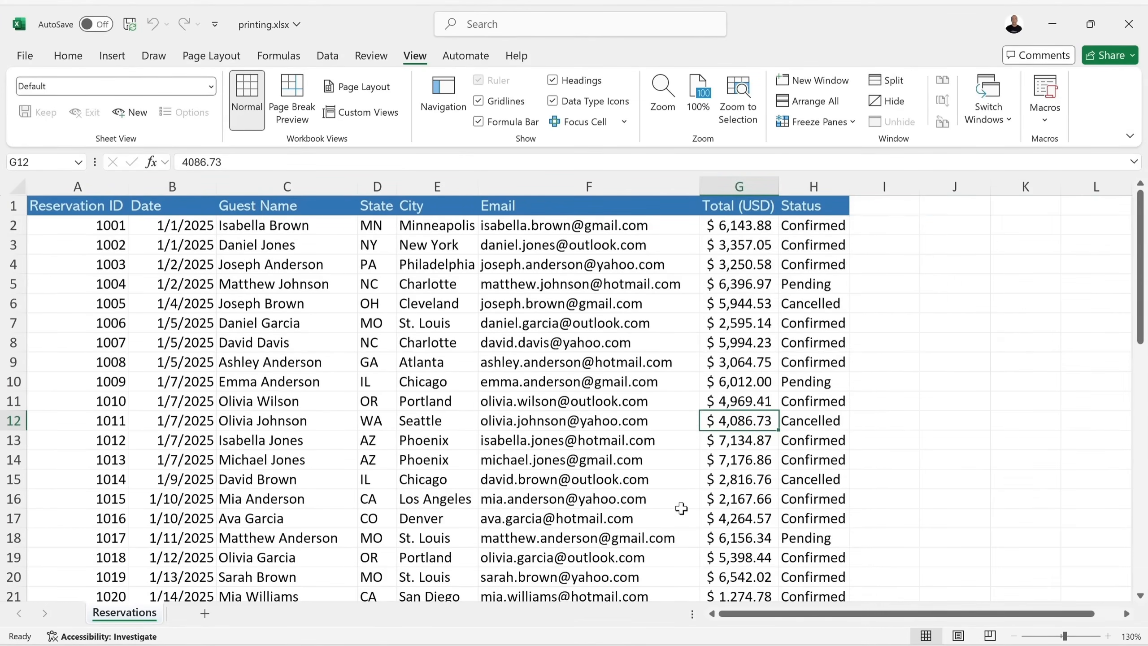
click(378, 322)
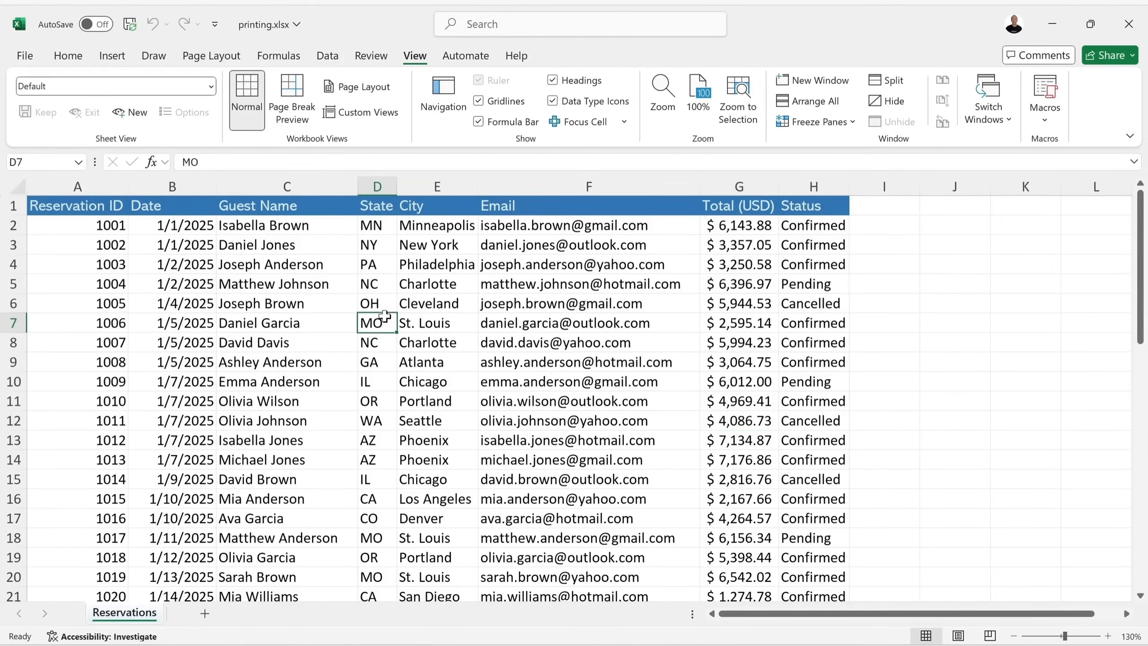
click(452, 360)
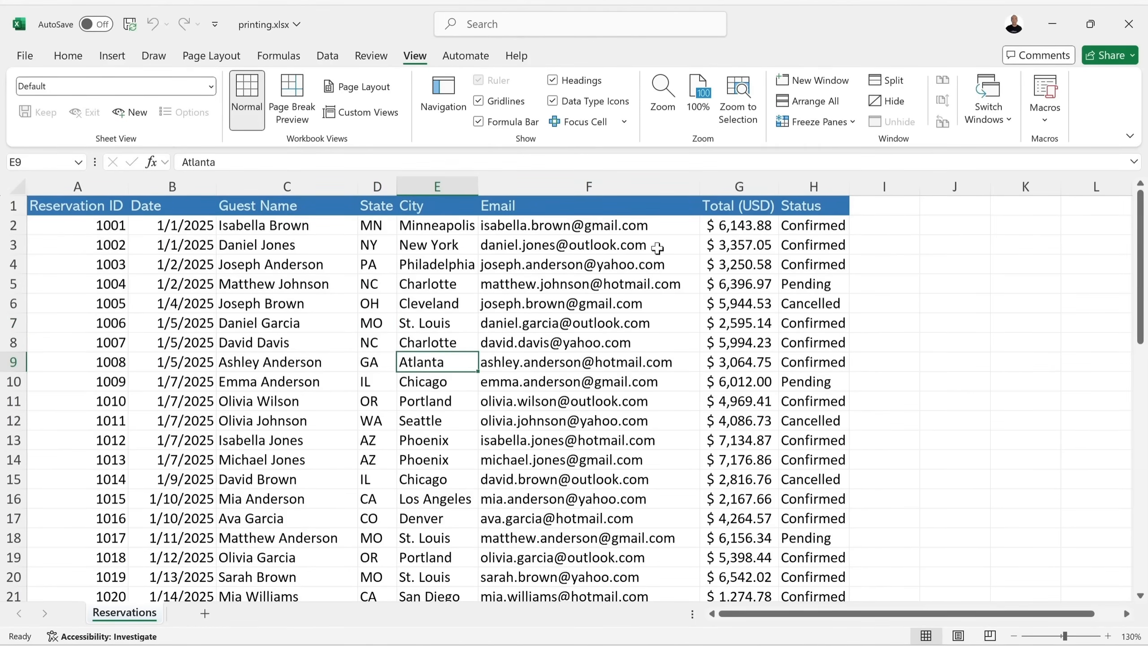
click(13, 362)
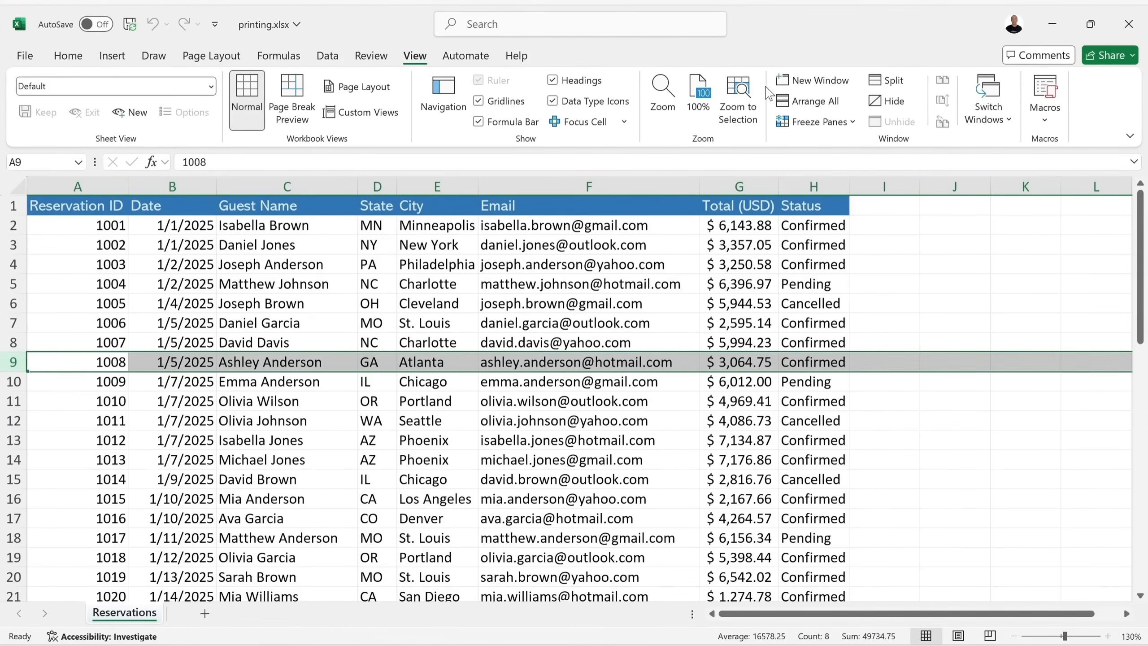
click(881, 80)
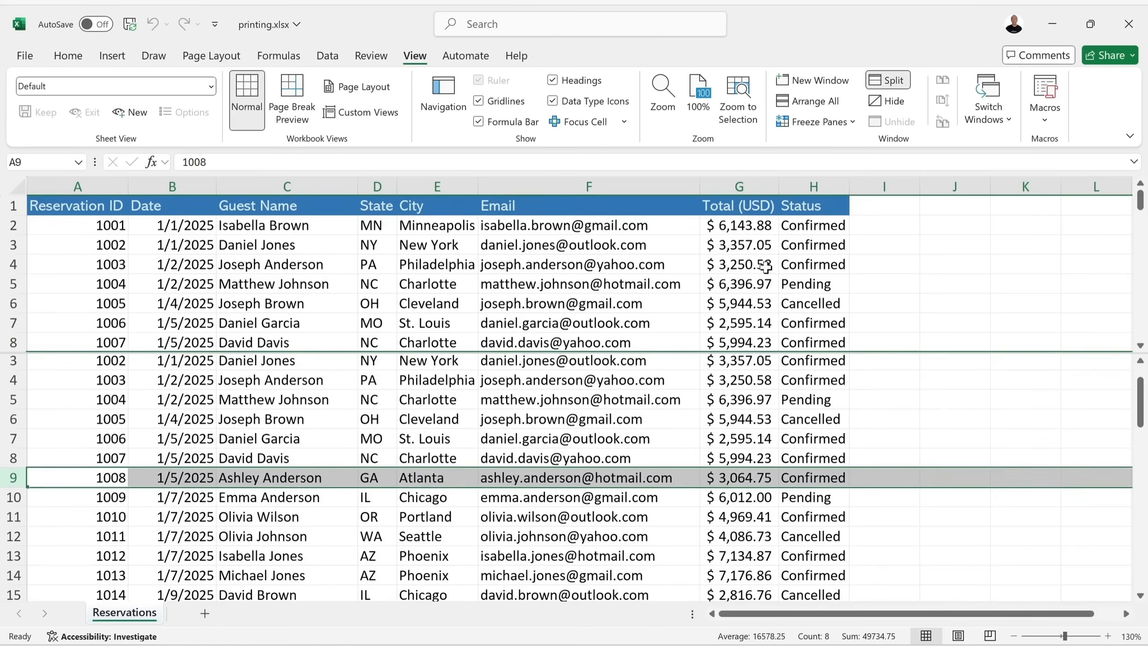
scroll(780, 415, up, 1)
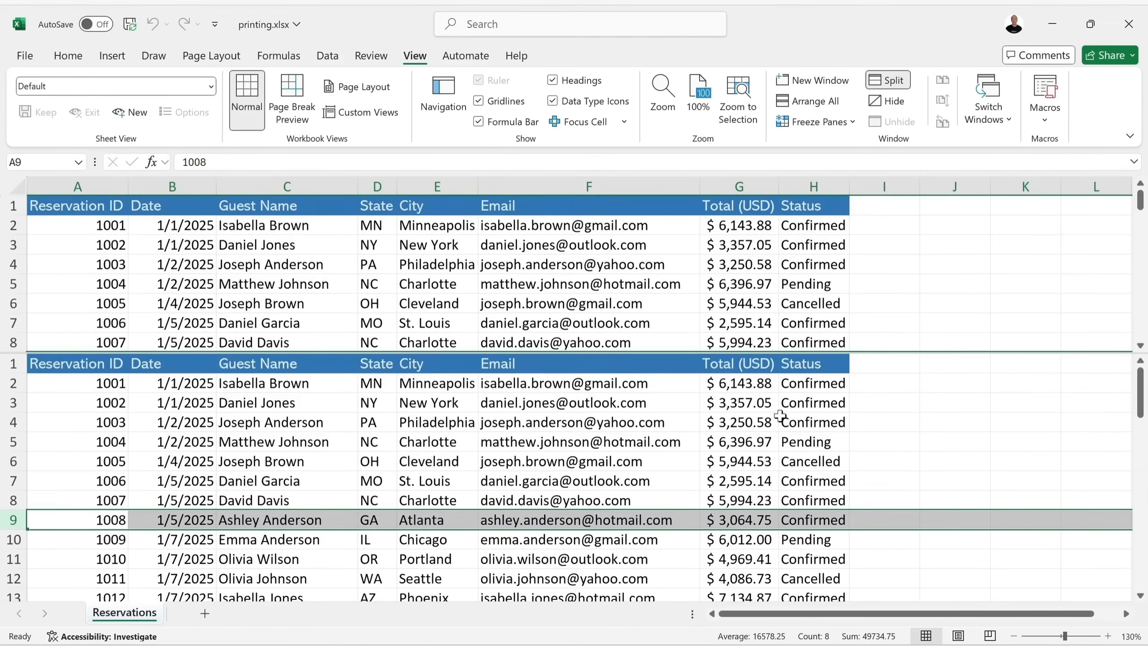
click(693, 351)
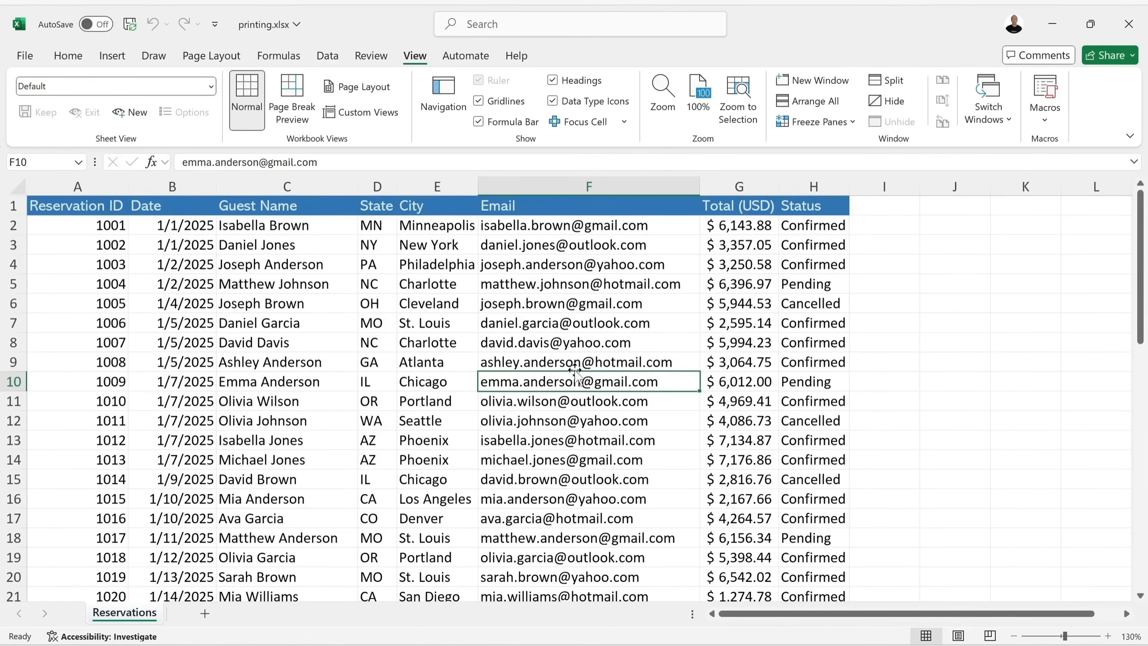
click(887, 81)
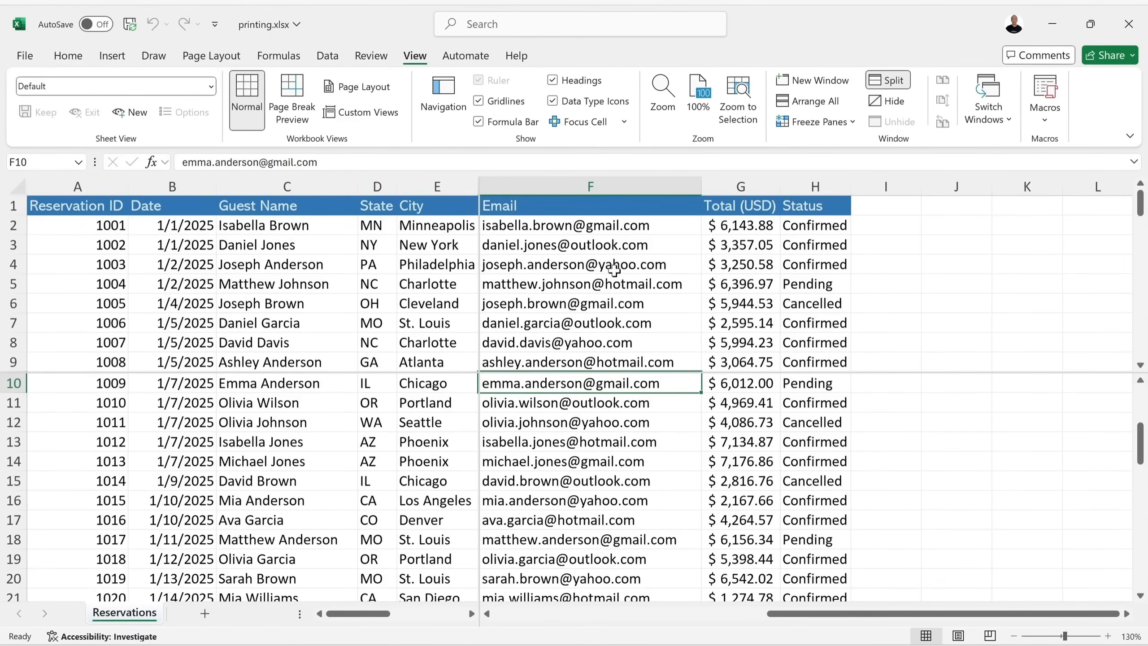
click(886, 86)
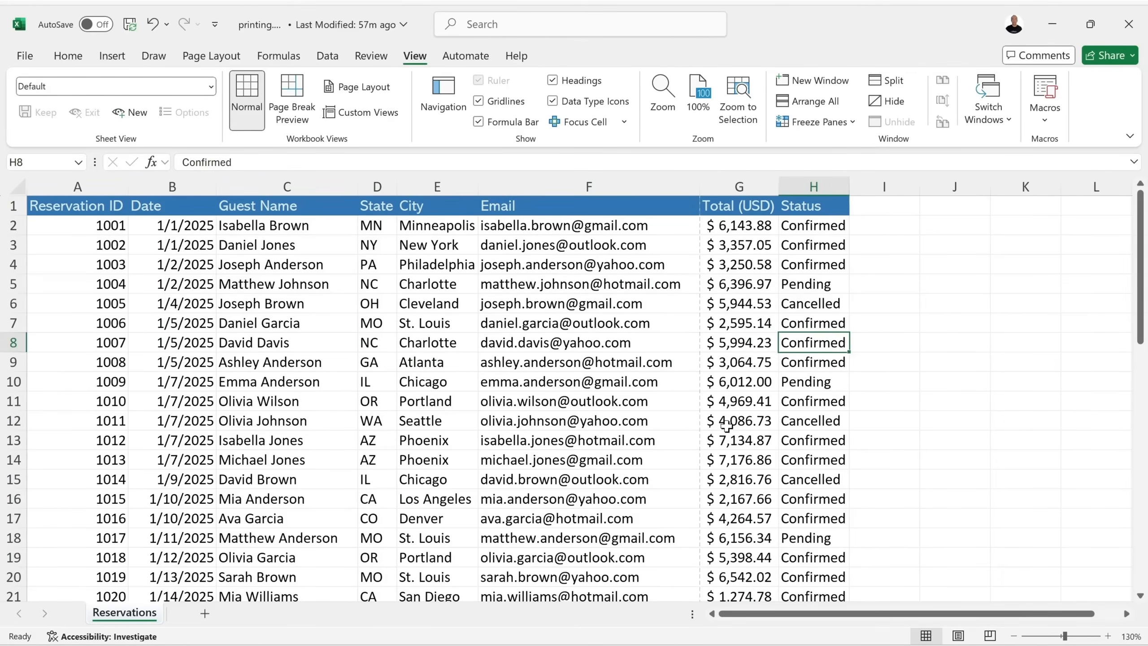
click(676, 397)
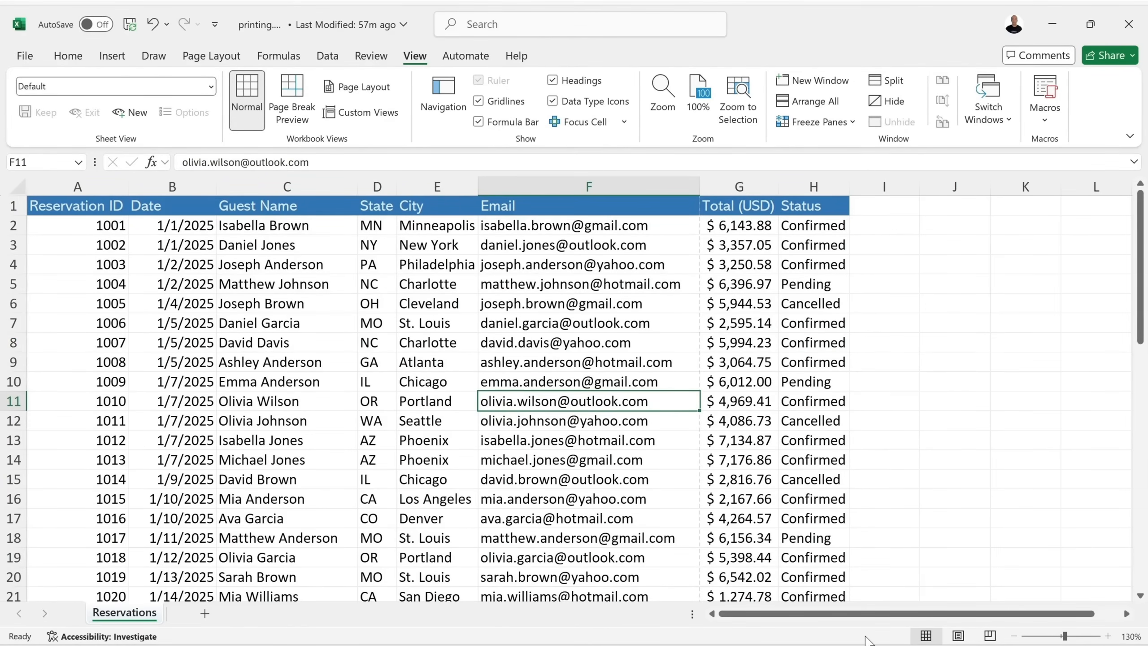
click(958, 636)
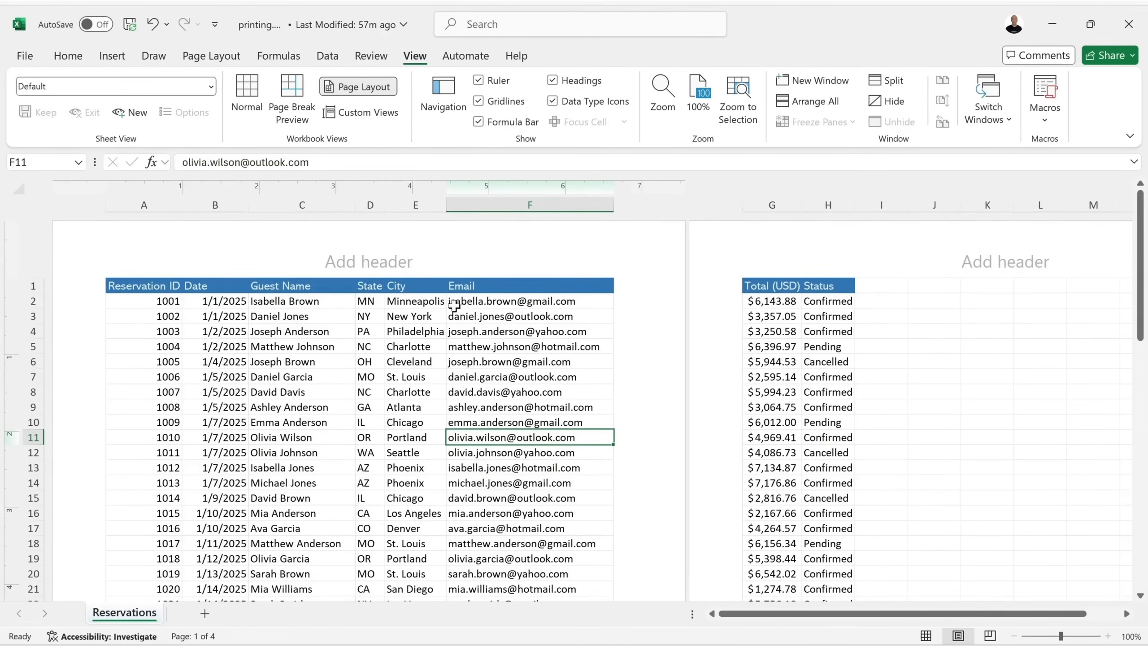
scroll(474, 309, down, 1)
scroll(476, 309, up, 1)
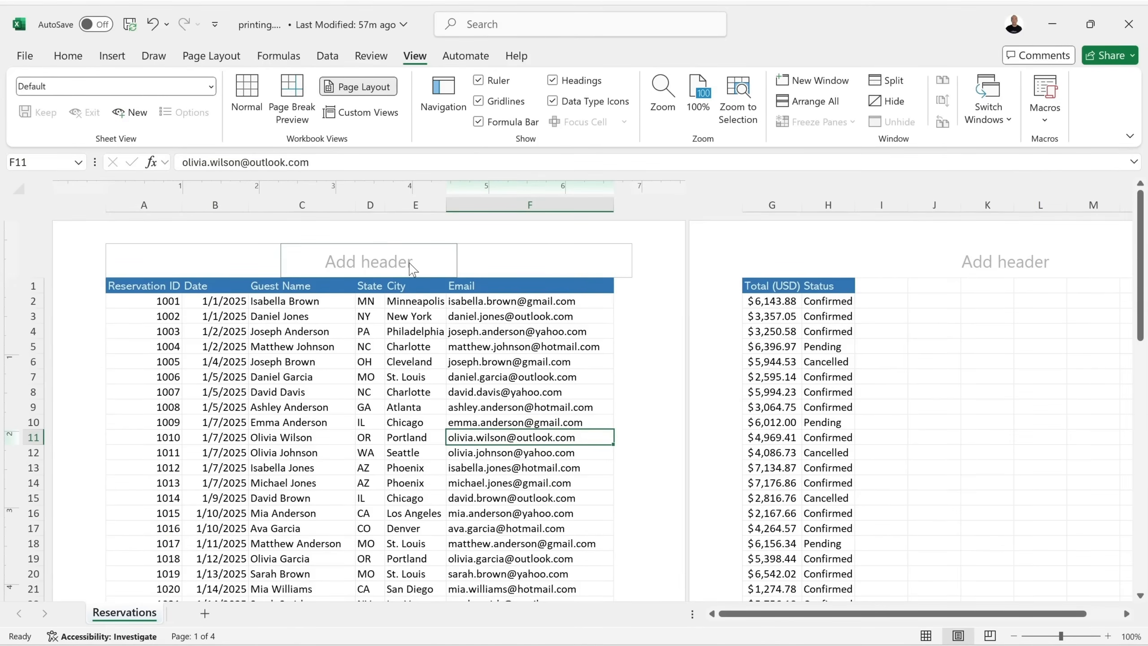
scroll(524, 300, down, 8)
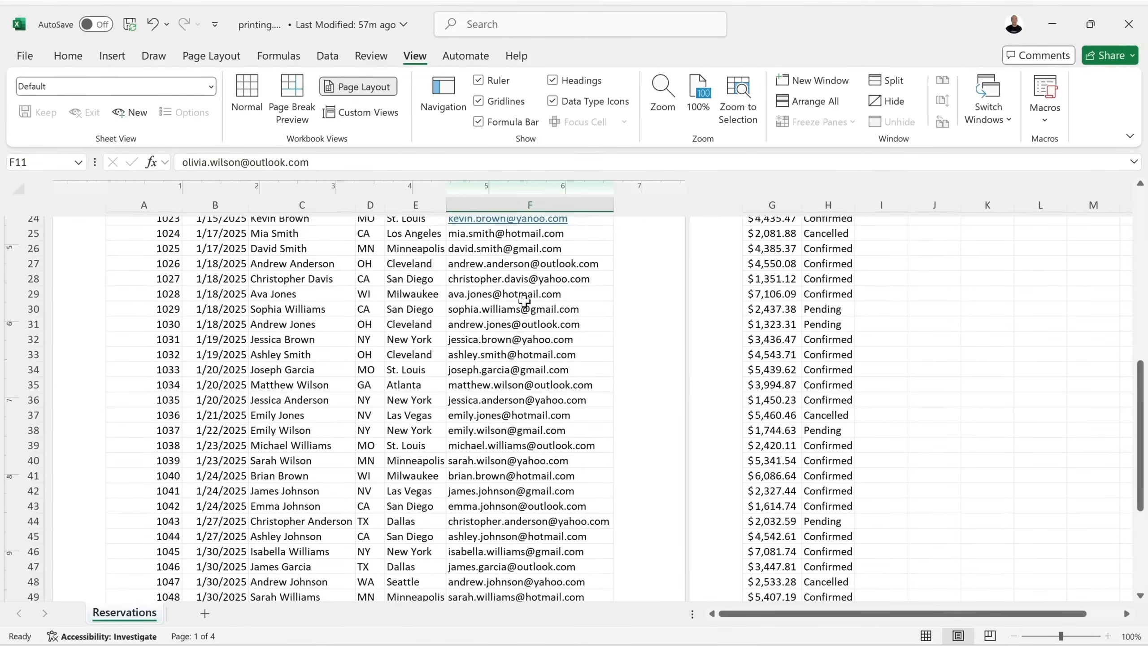
scroll(524, 301, down, 10)
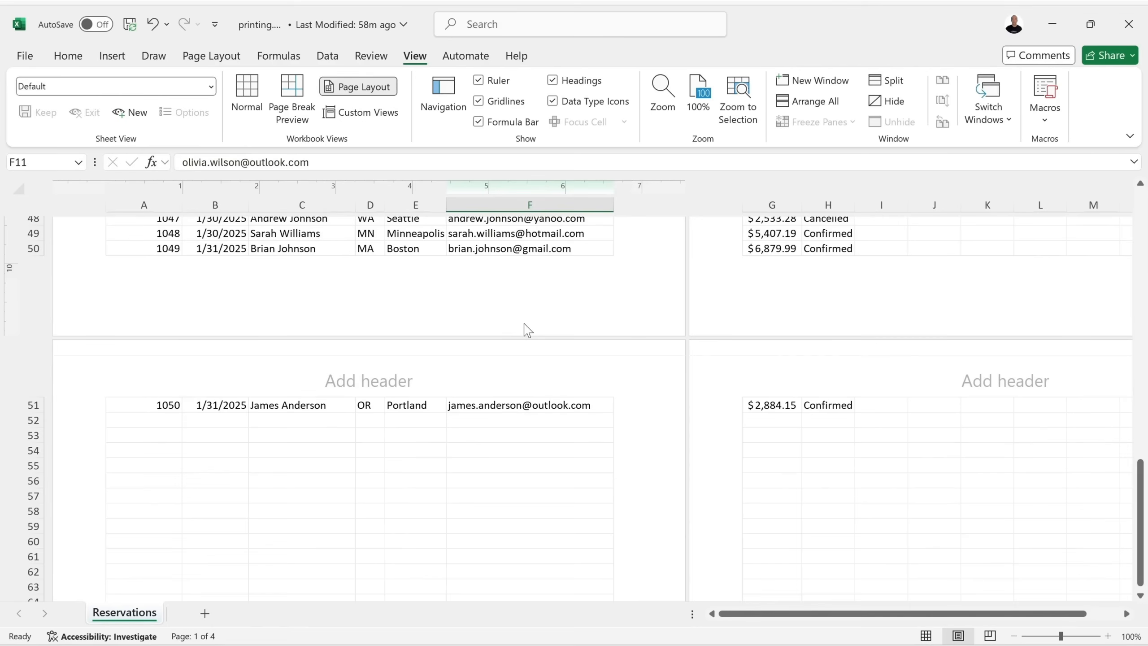
scroll(527, 329, up, 20)
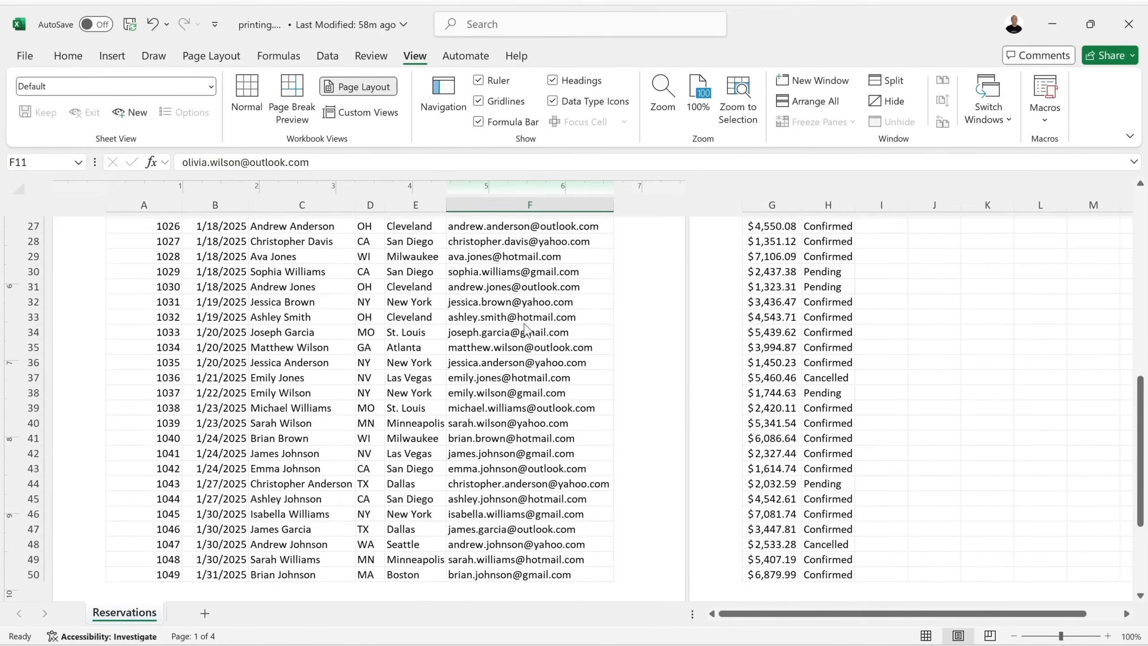
scroll(527, 329, up, 2)
scroll(527, 329, right, 6)
scroll(527, 329, left, 5)
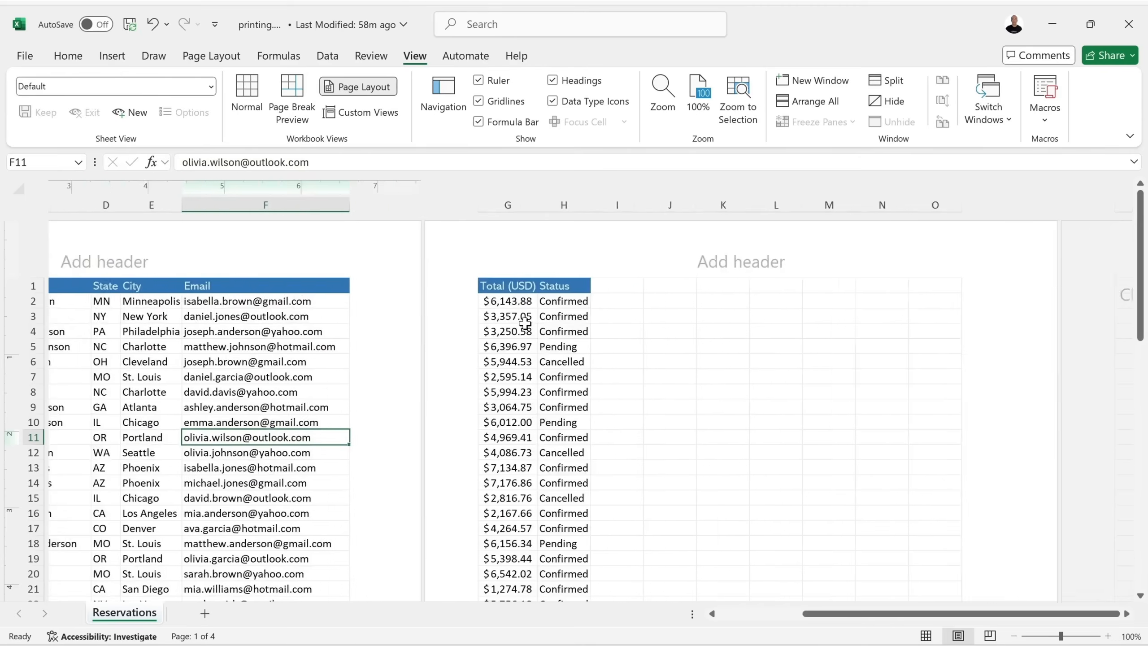
scroll(527, 329, left, 1)
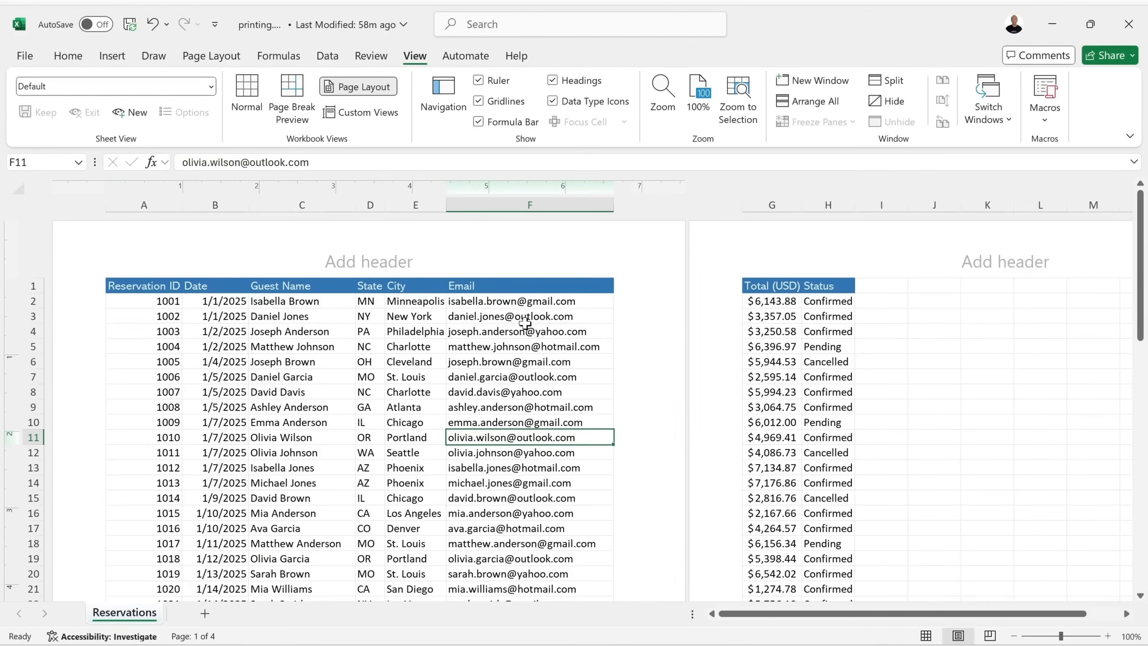
click(925, 635)
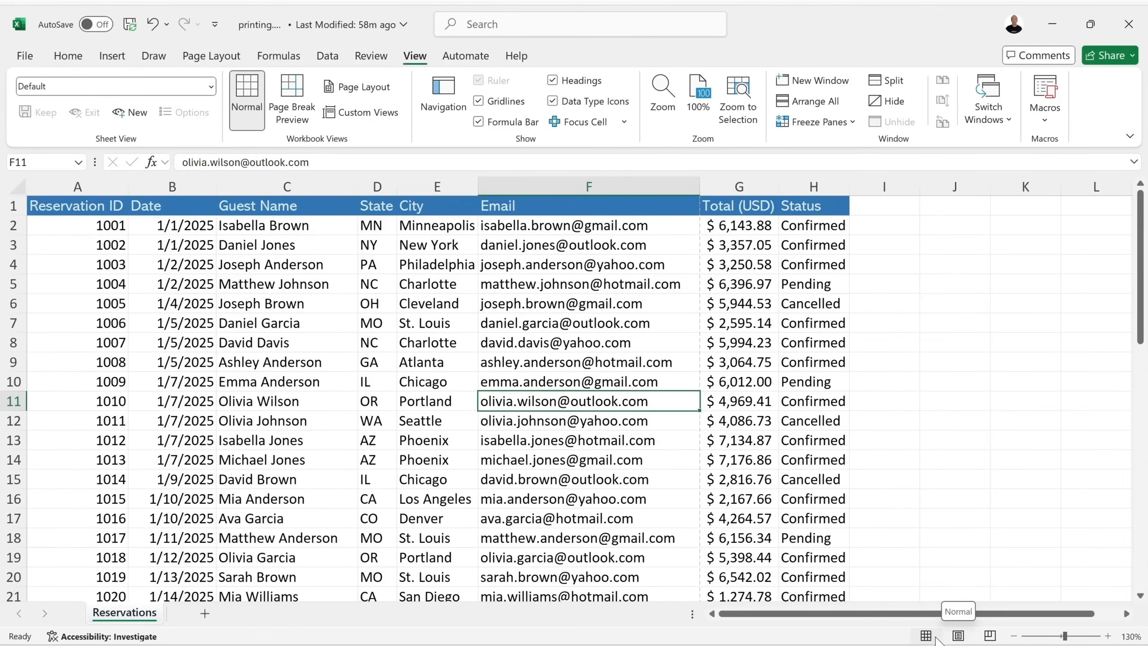
click(959, 636)
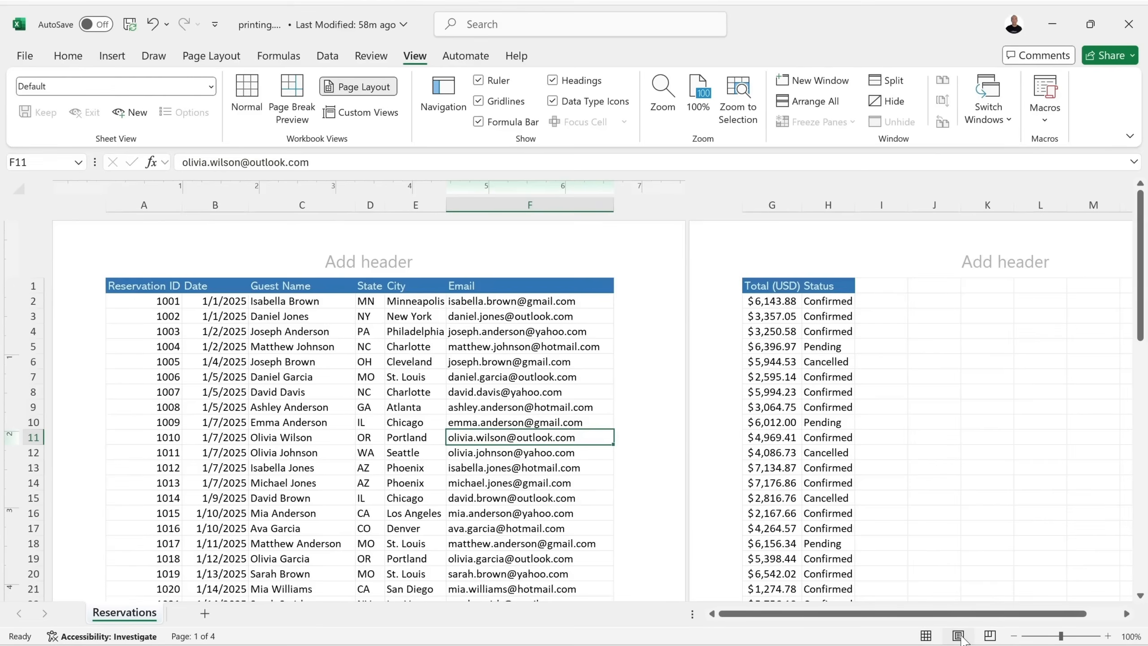
click(924, 635)
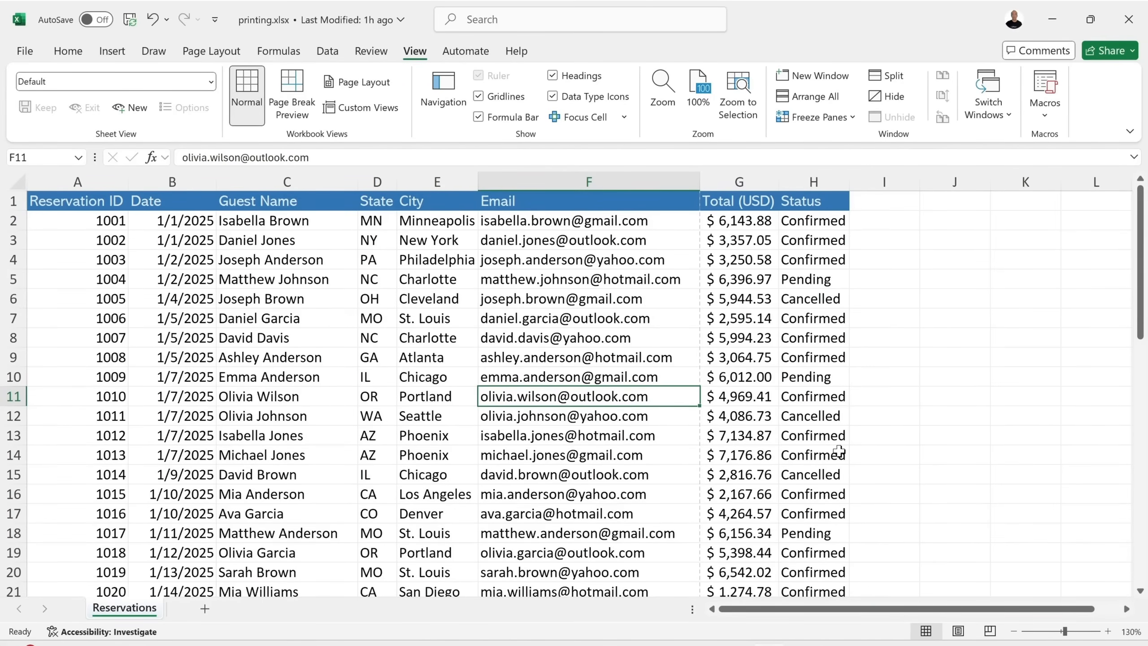
Switch the sheet to Page Break Preview.
click(989, 631)
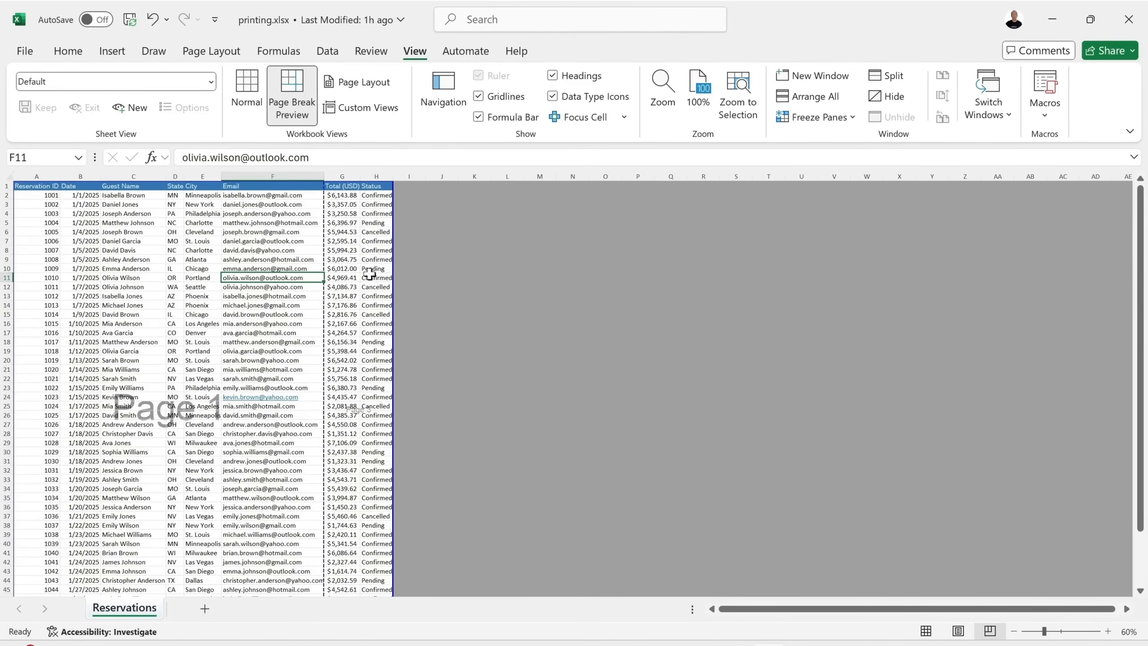
Preview the printout, then move the page break so column G joins page 1.
click(25, 51)
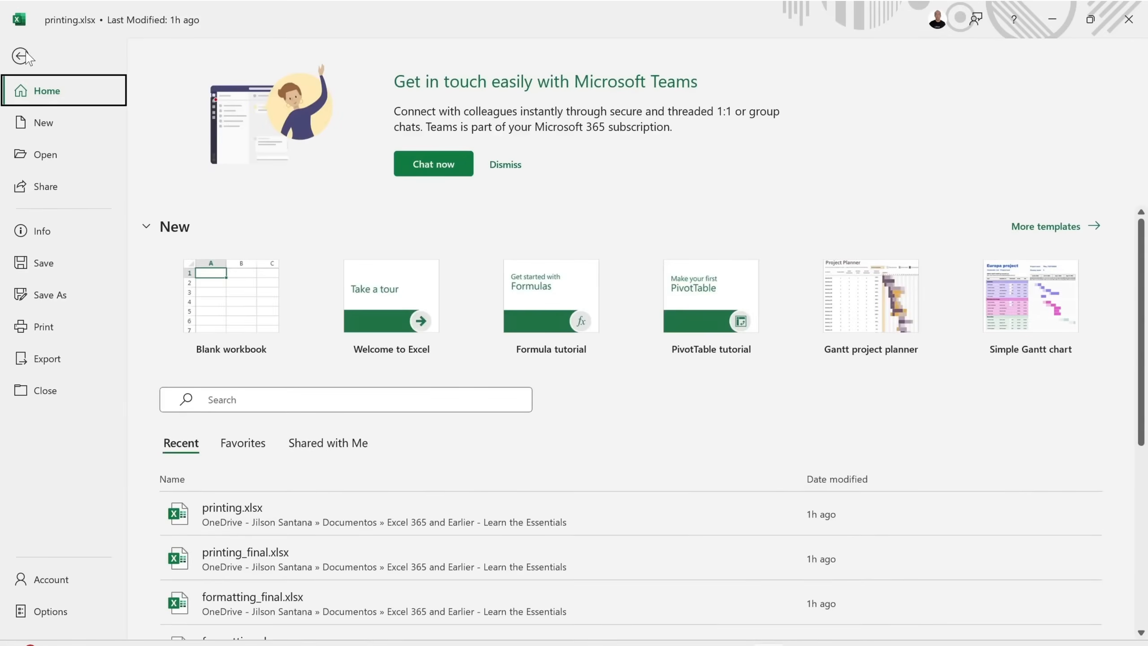
click(50, 327)
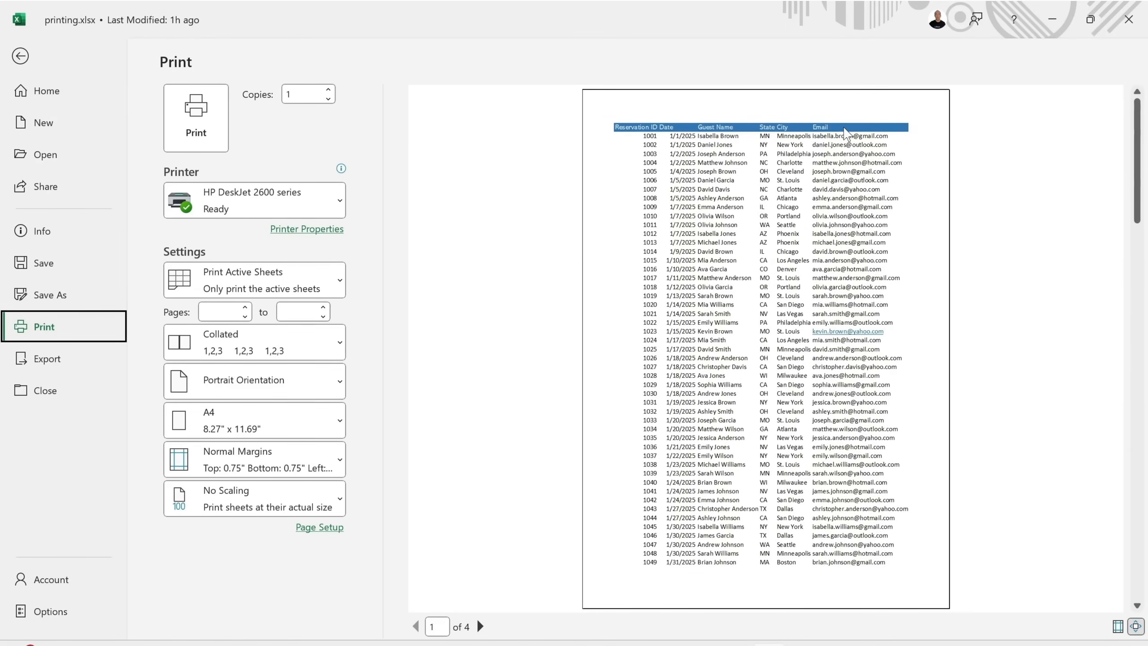
click(20, 56)
drag(324, 341, 360, 342)
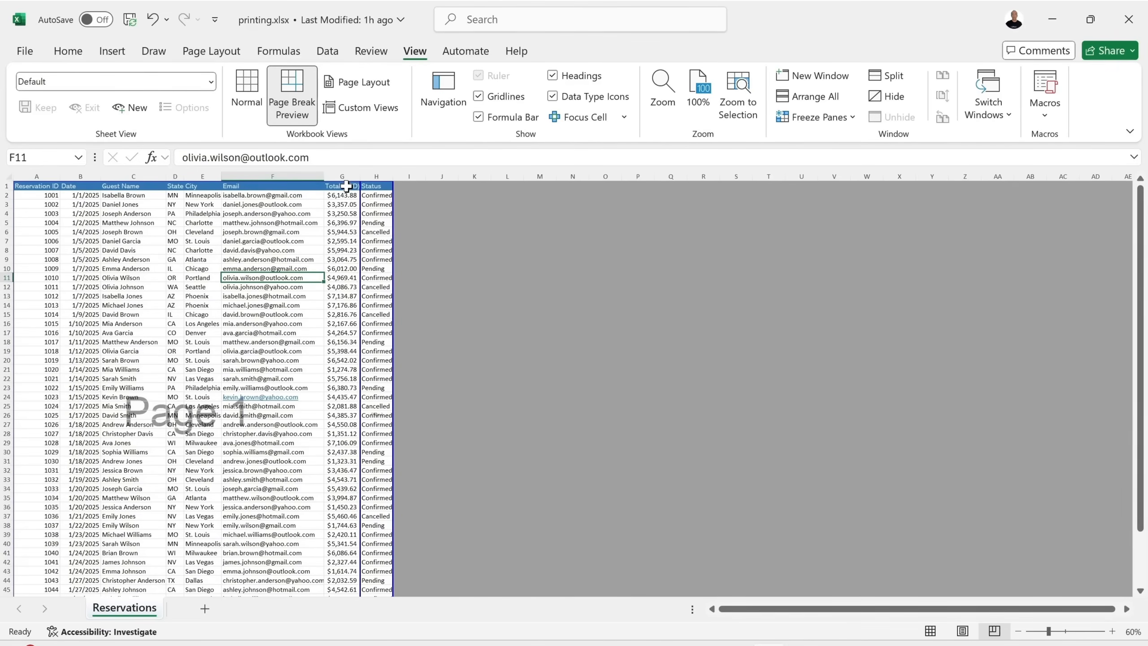
Push the page break past column H and preview the single-page result.
click(24, 52)
click(43, 326)
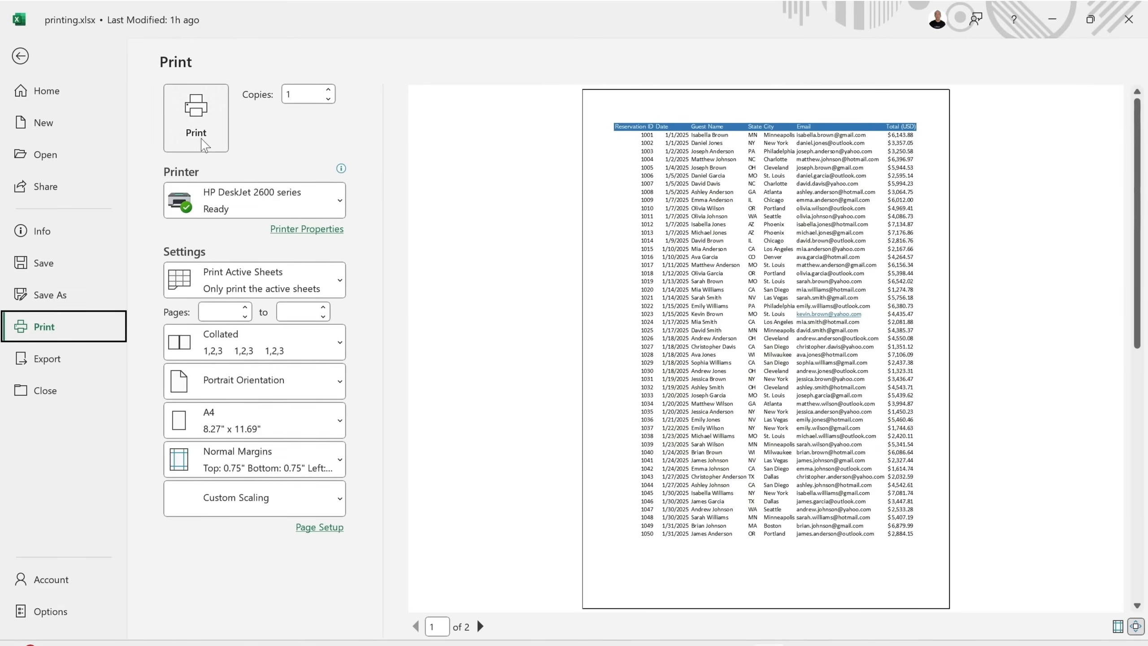
click(19, 56)
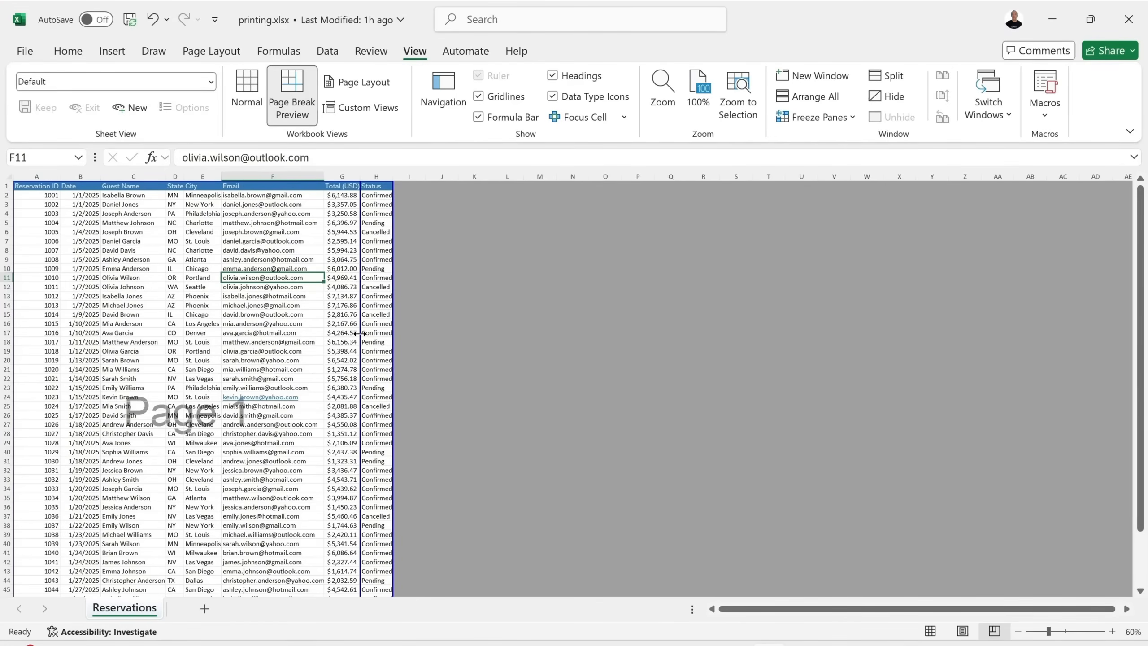
drag(360, 333, 420, 332)
drag(498, 333, 499, 333)
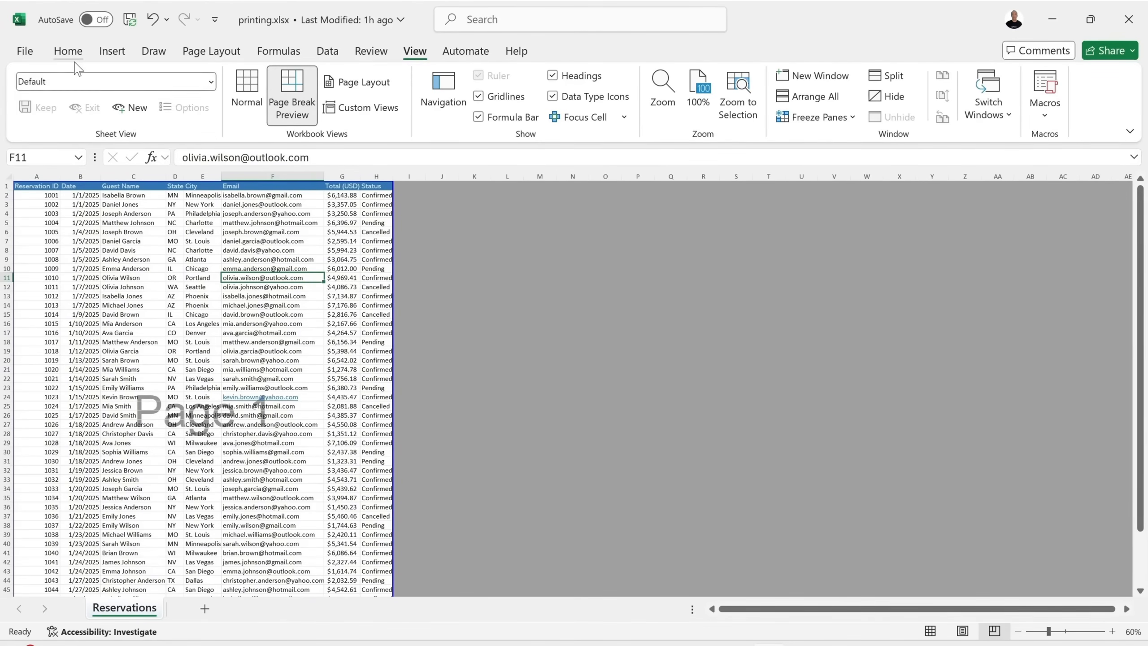
click(25, 52)
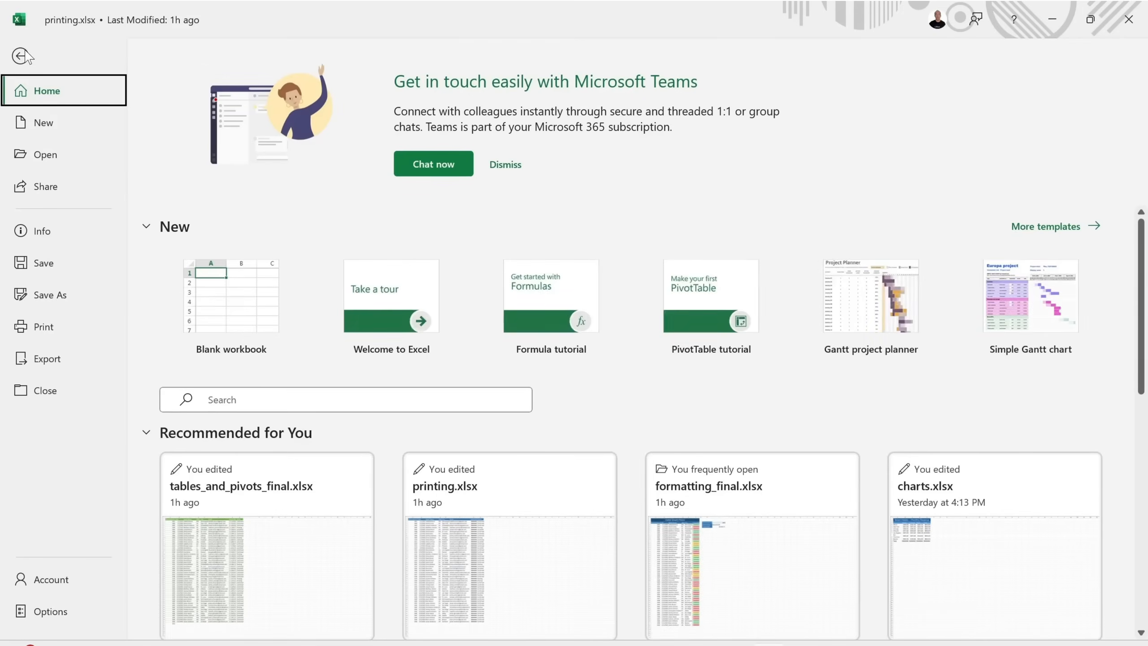
click(44, 328)
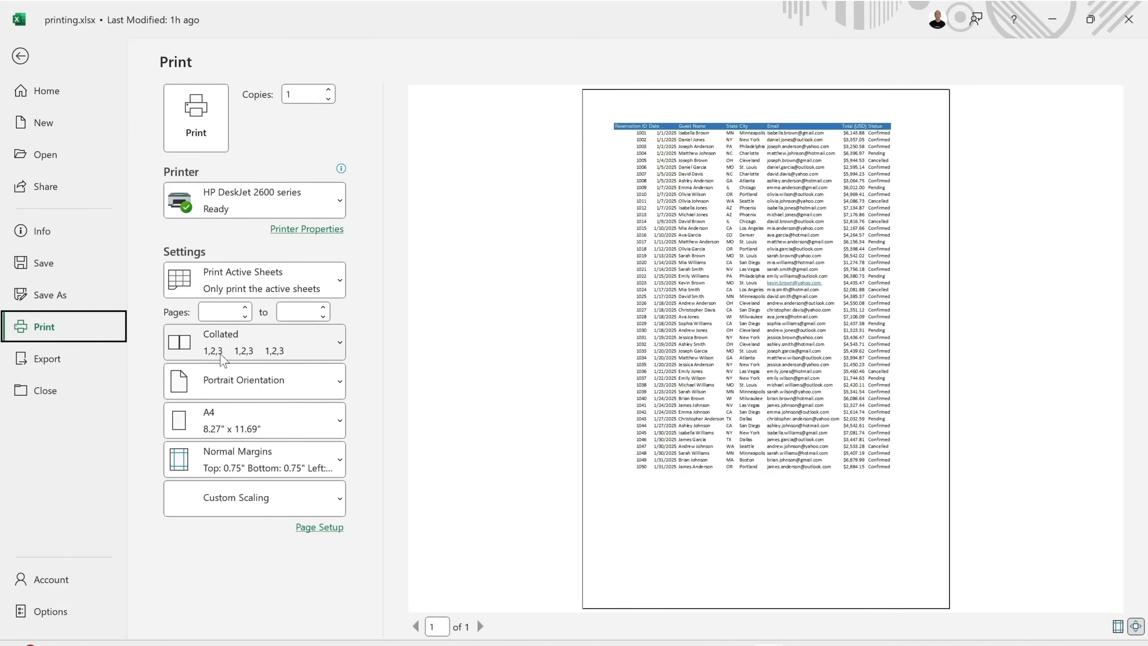
Try landscape orientation, revert to portrait, then return to the sheet in Normal view.
click(271, 384)
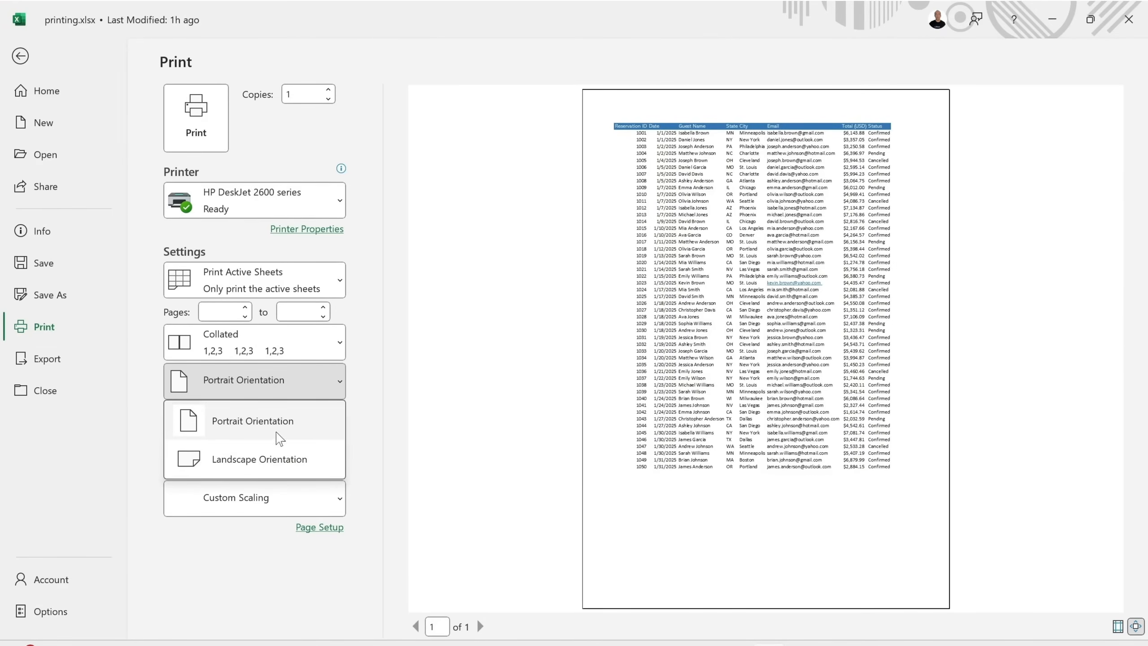
click(278, 456)
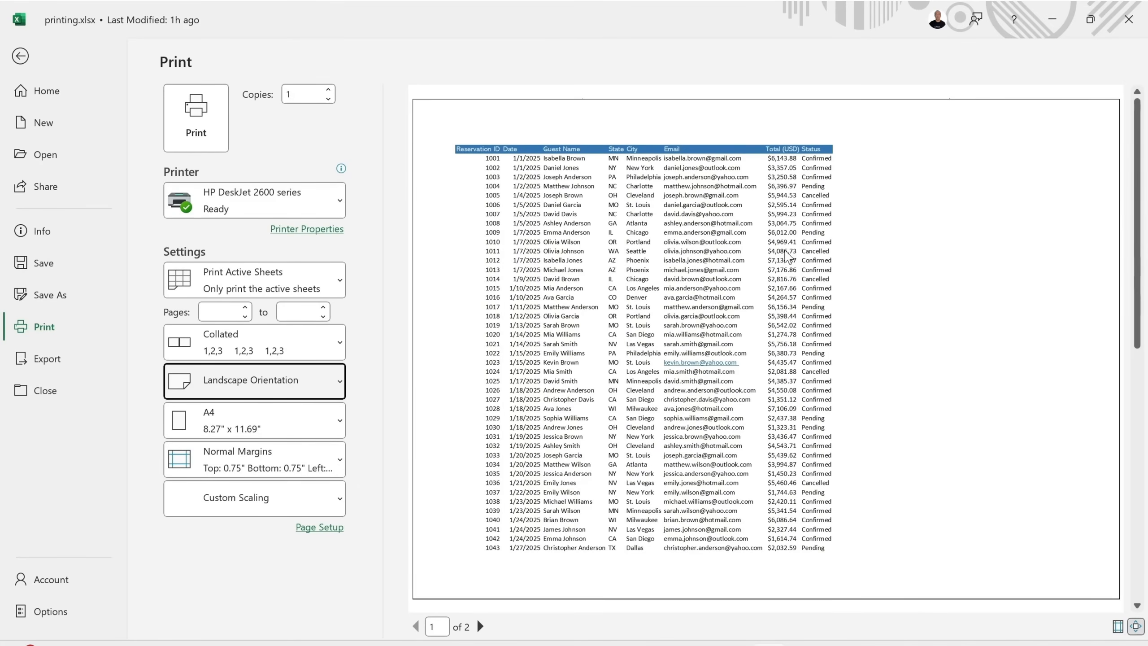
click(316, 385)
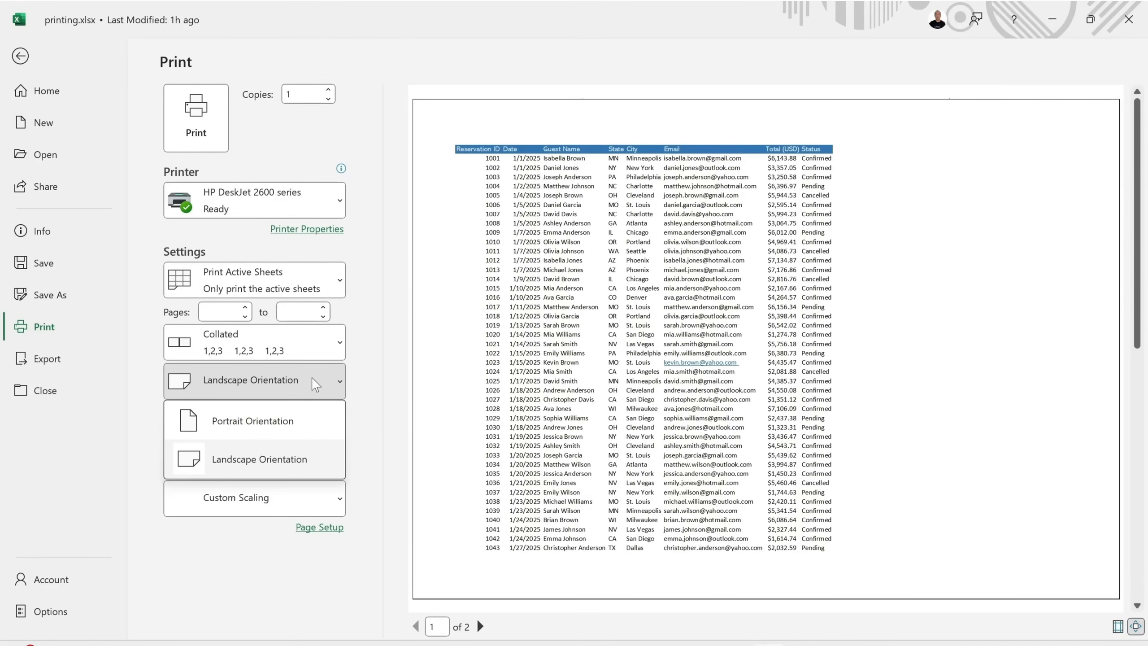
click(303, 415)
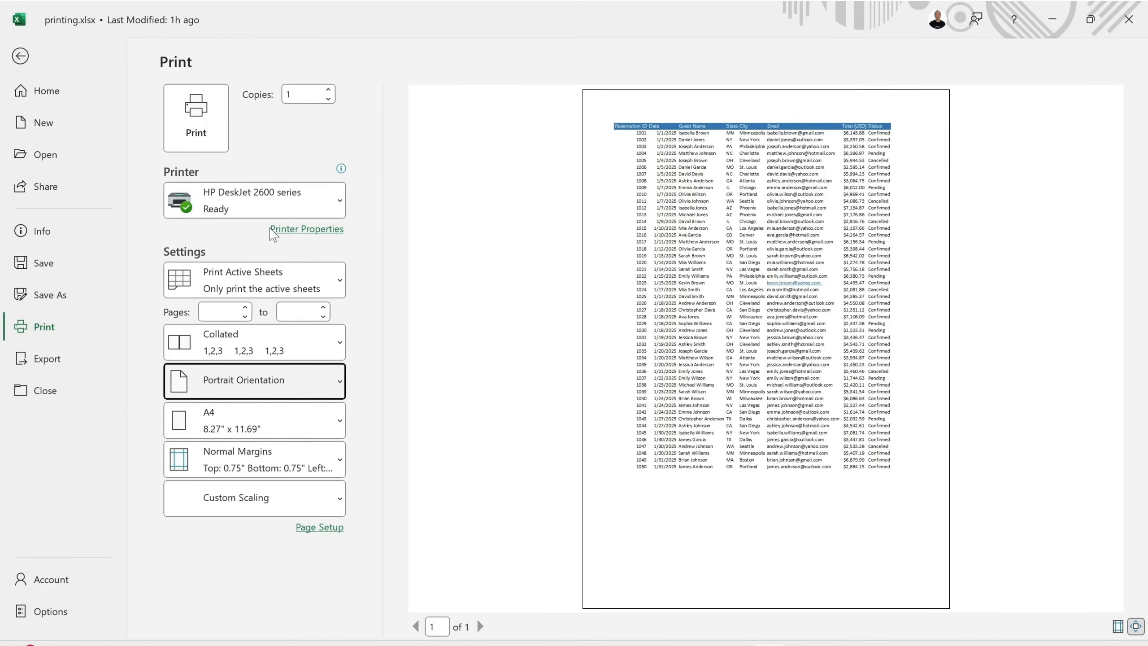
click(23, 57)
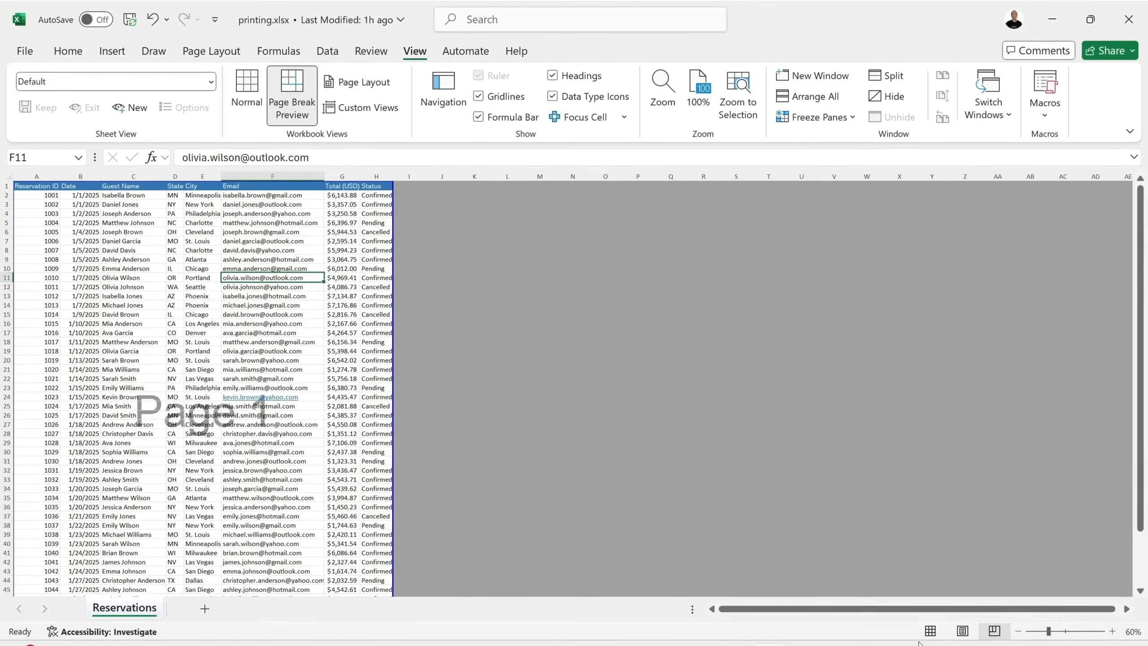
click(930, 631)
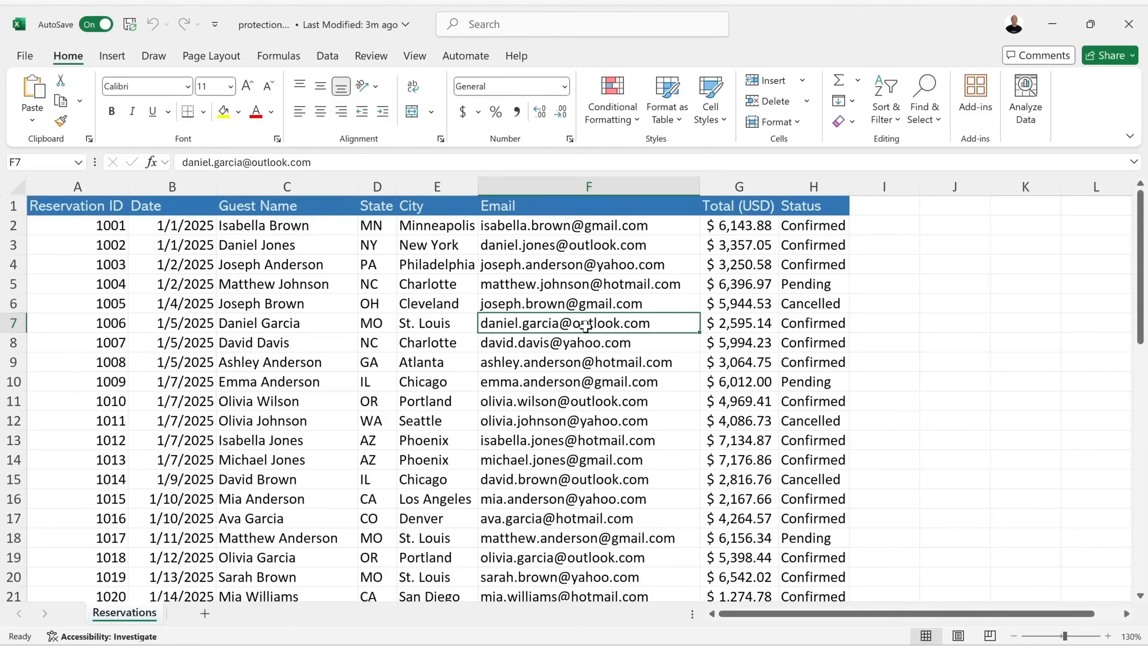
View the file name and location details, then close them.
click(264, 33)
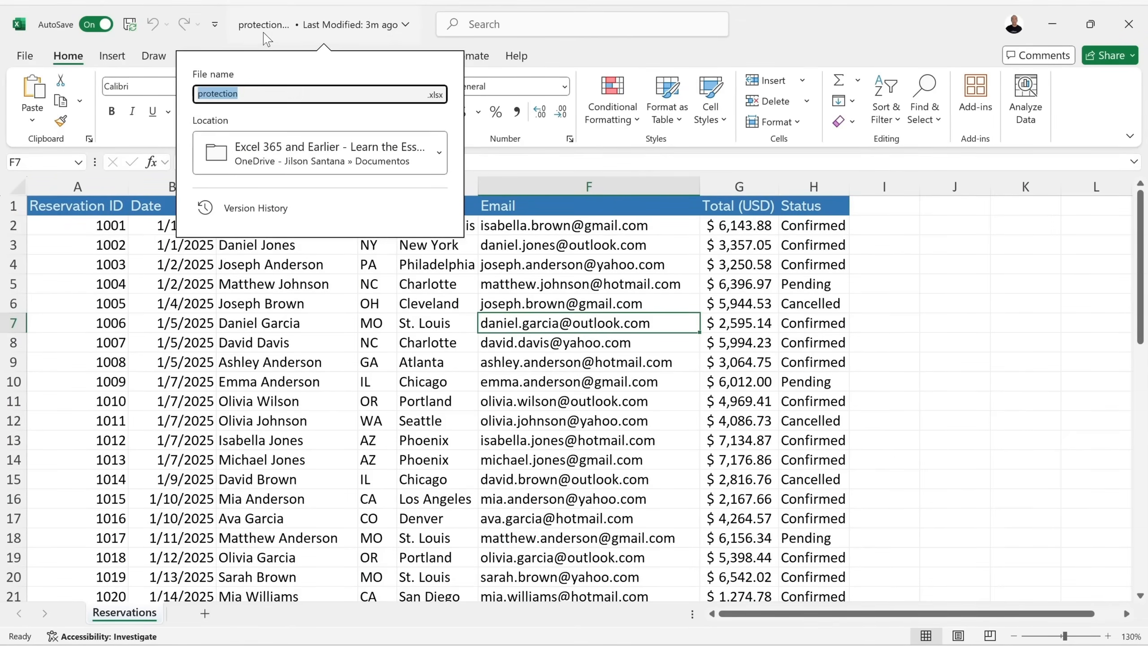
click(262, 98)
click(631, 324)
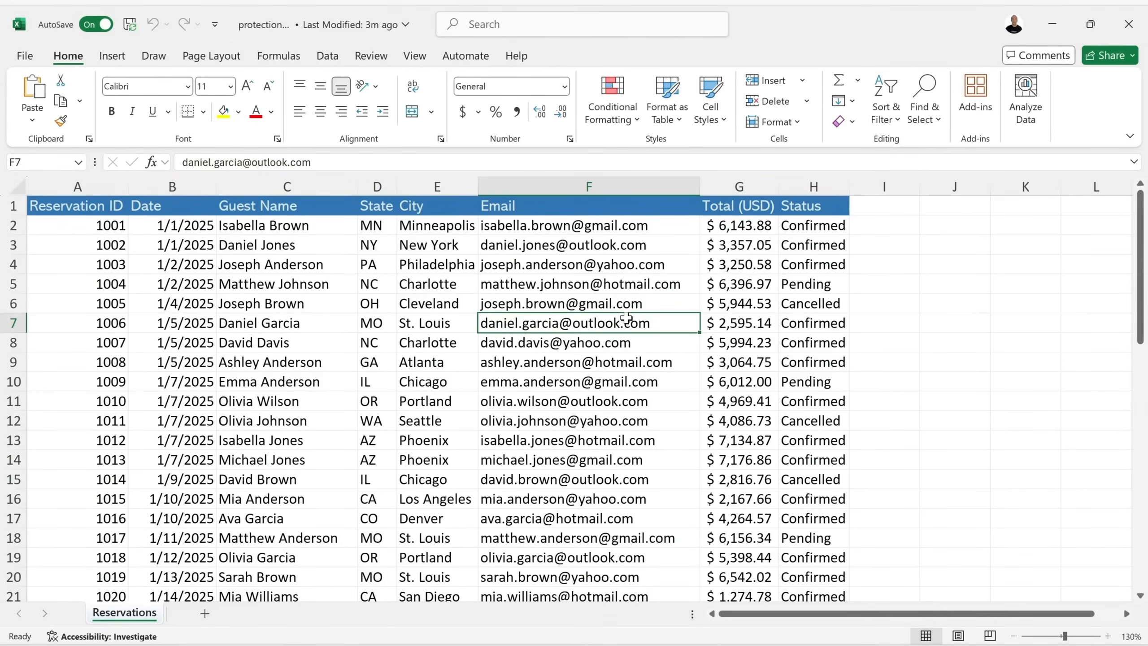
Protect the Reservations sheet with a password, then try editing cell F7.
click(375, 59)
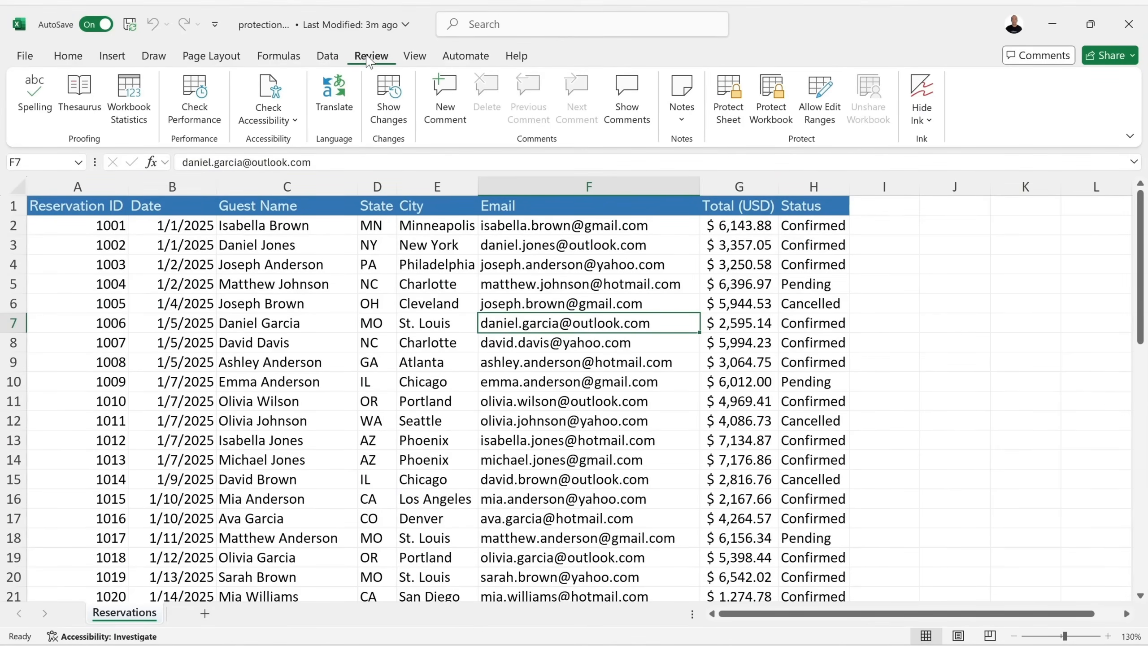
click(729, 118)
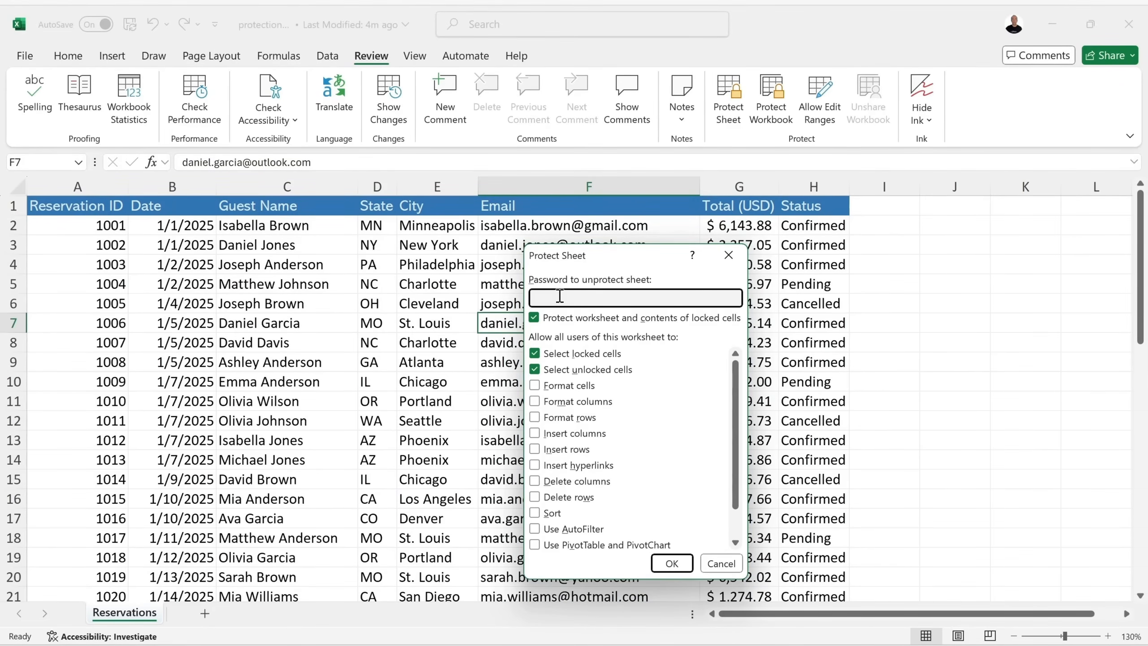
text(p)
click(671, 562)
text(pas)
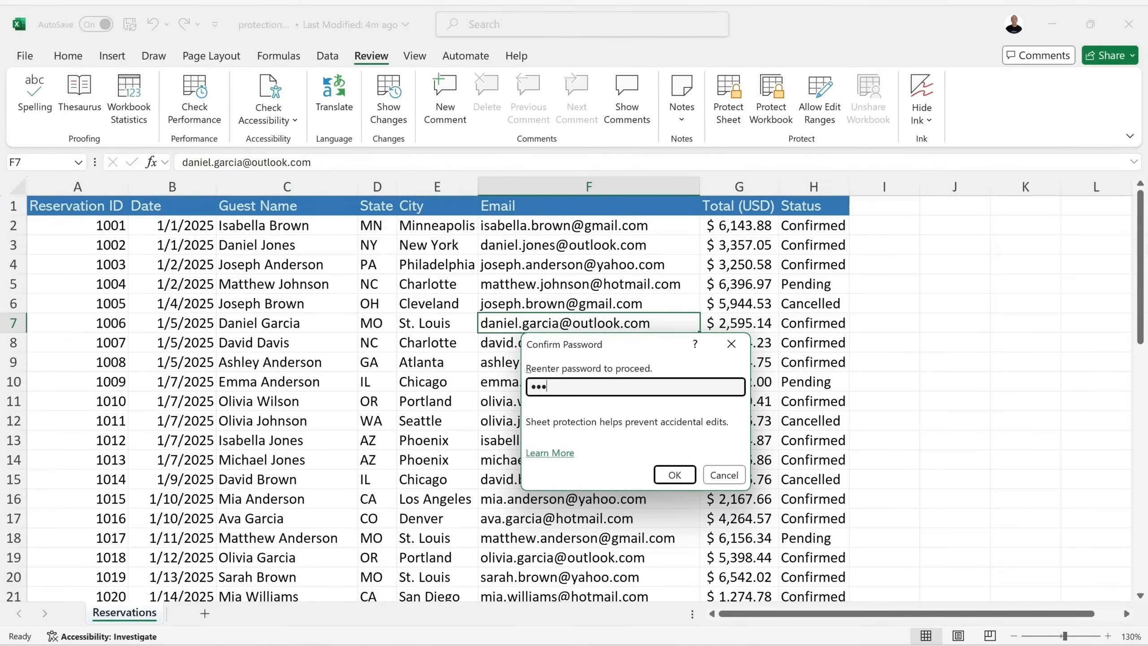
click(673, 474)
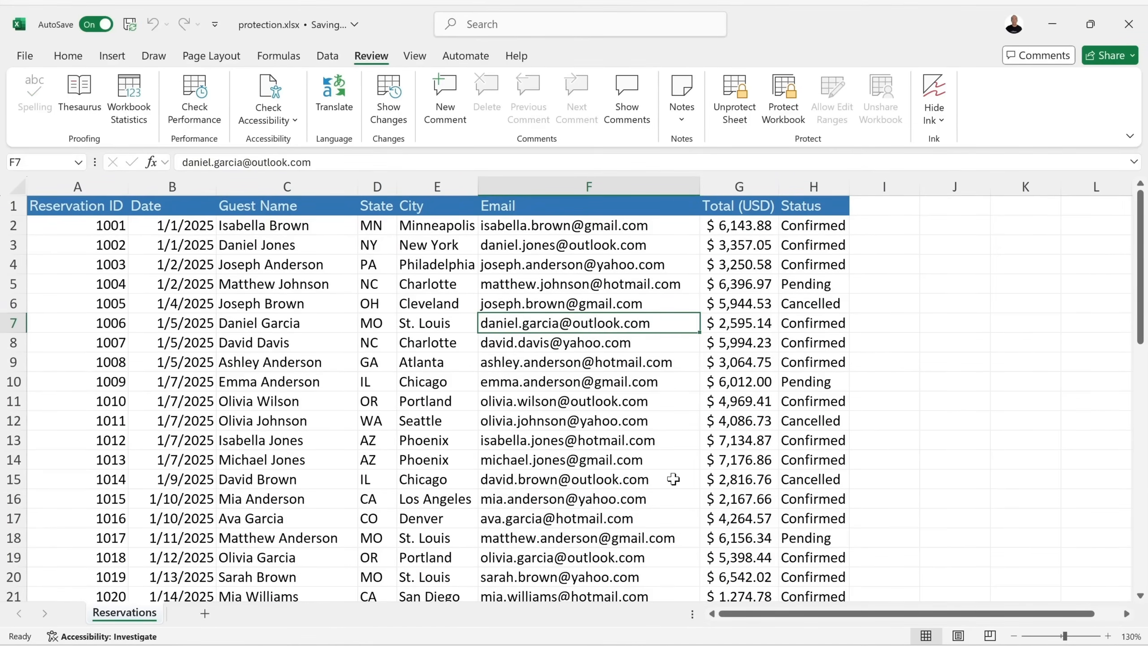
click(68, 56)
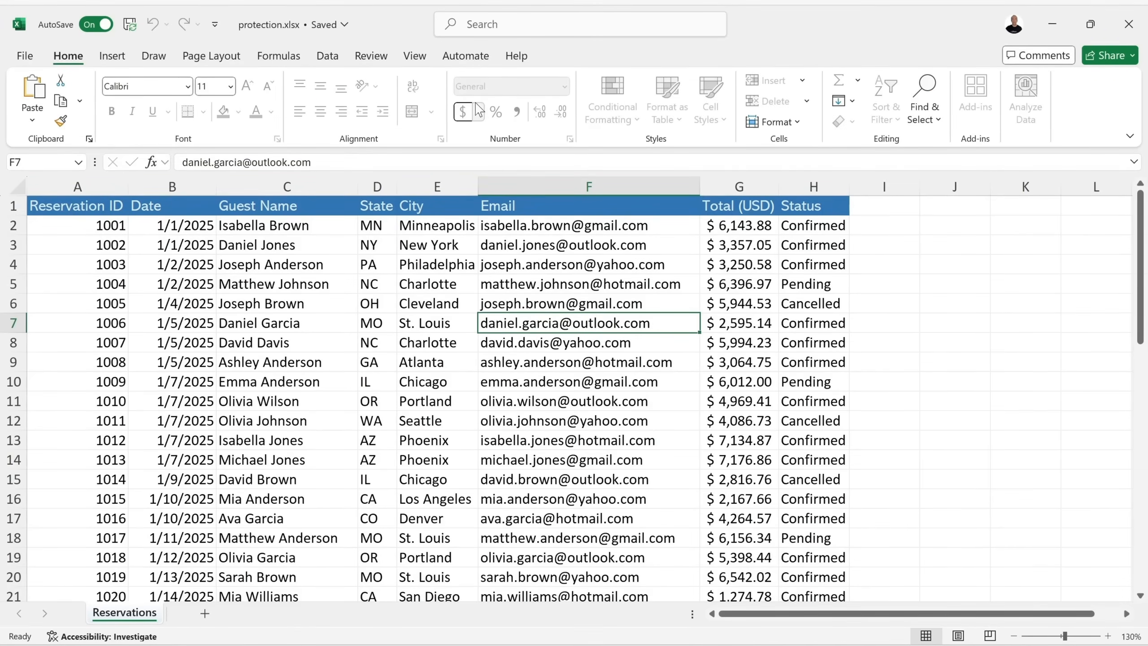
double_click(652, 324)
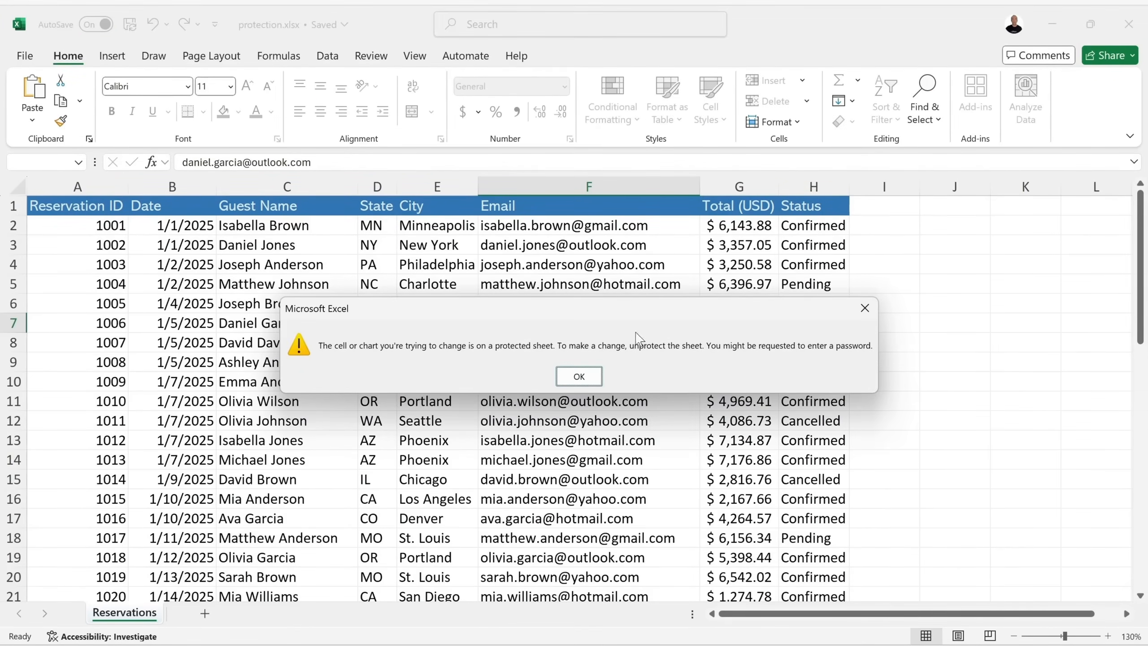
Dismiss the protected-sheet warning and check the Reservations tab's right-click options.
click(579, 376)
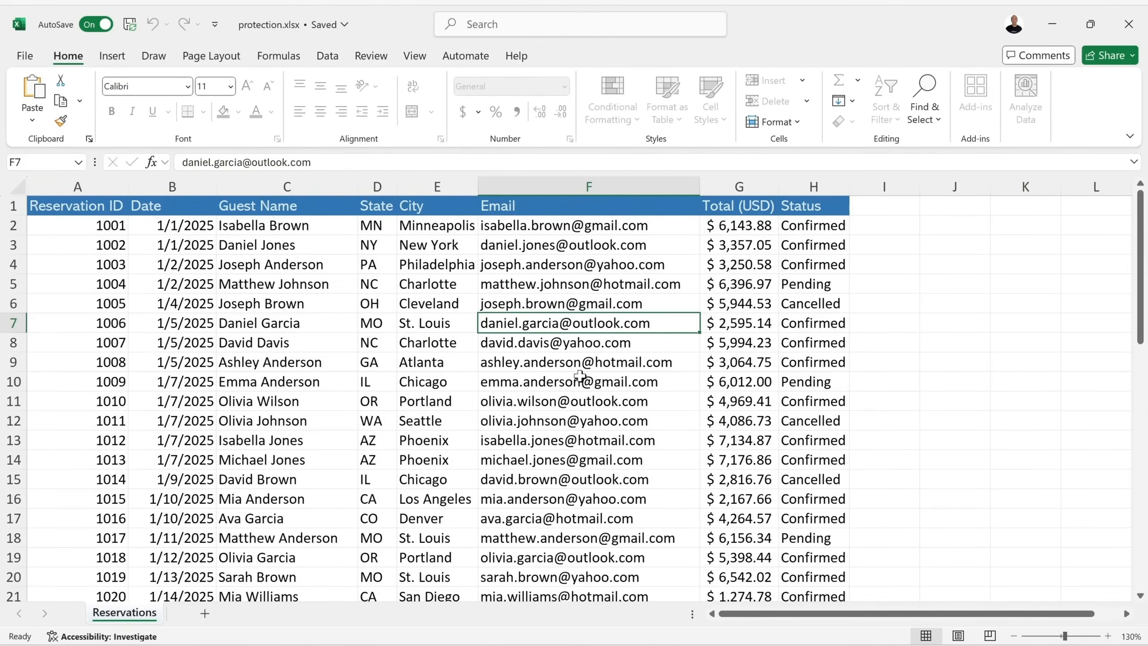
right_click(139, 622)
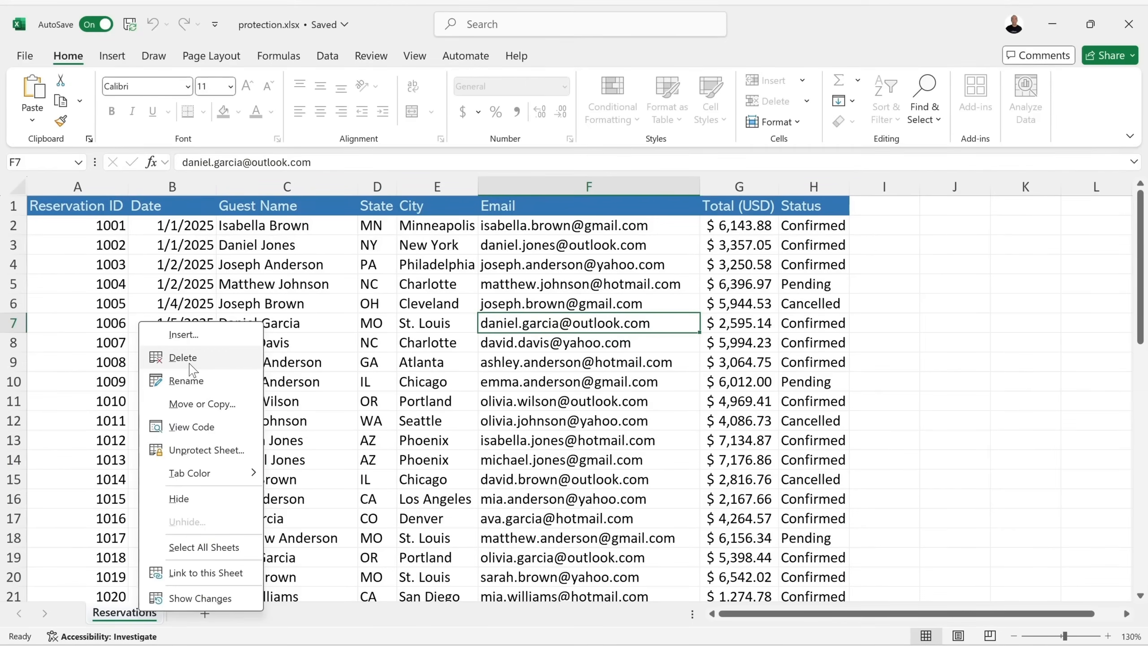
click(669, 329)
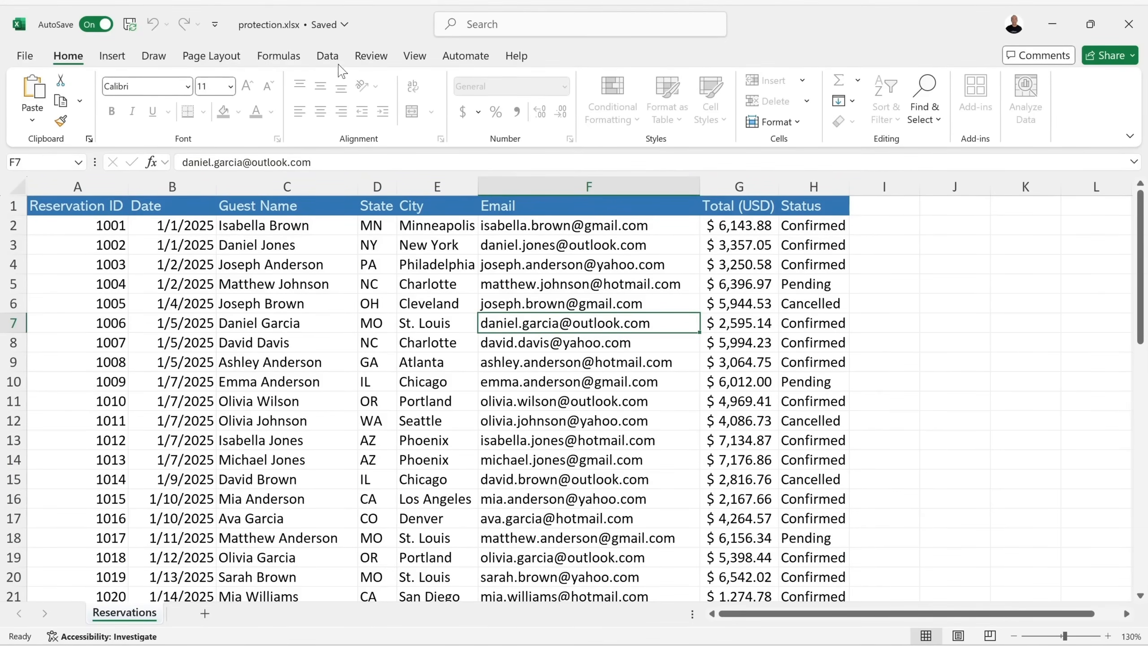
Password-protect the workbook structure and confirm renaming and deleting the sheet are blocked.
click(371, 57)
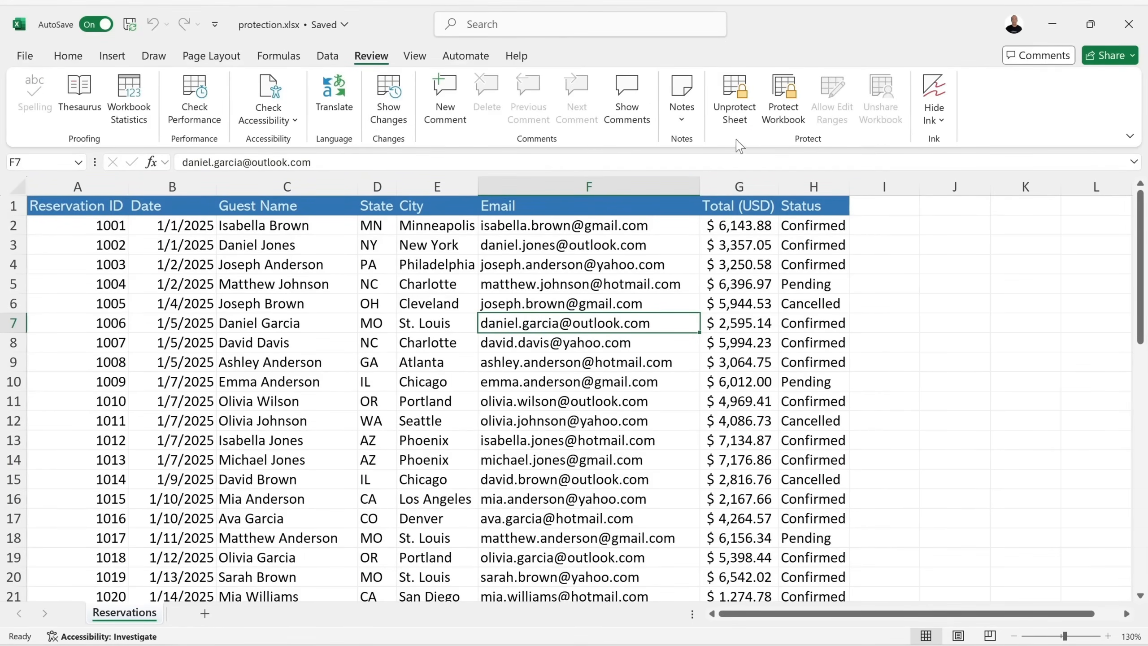
click(783, 106)
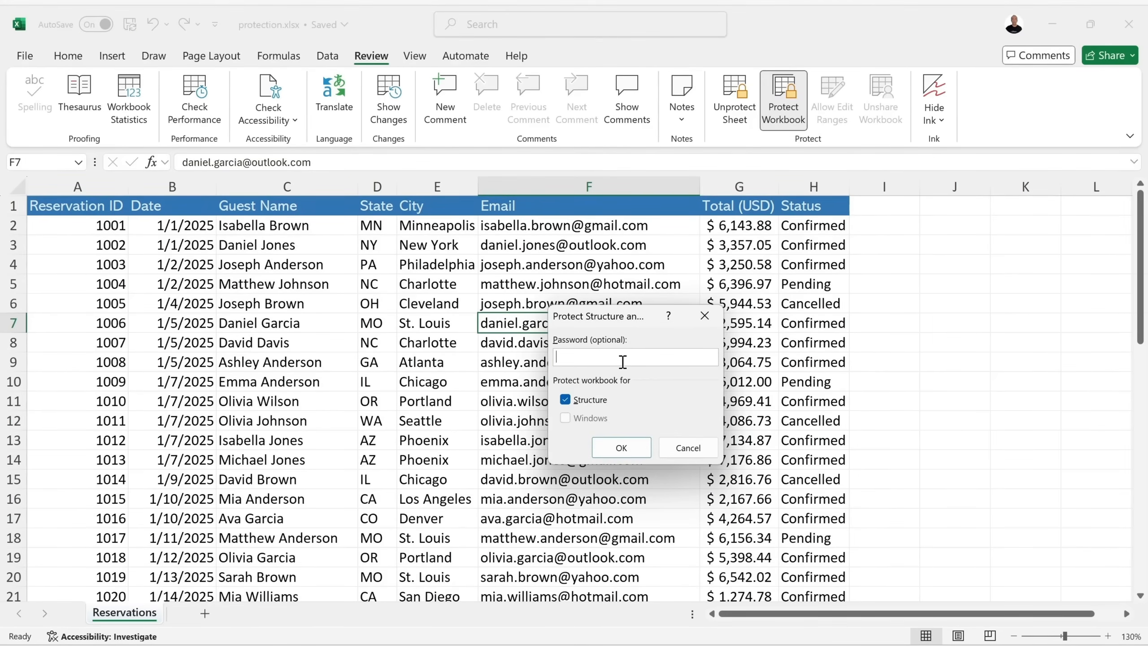
click(622, 446)
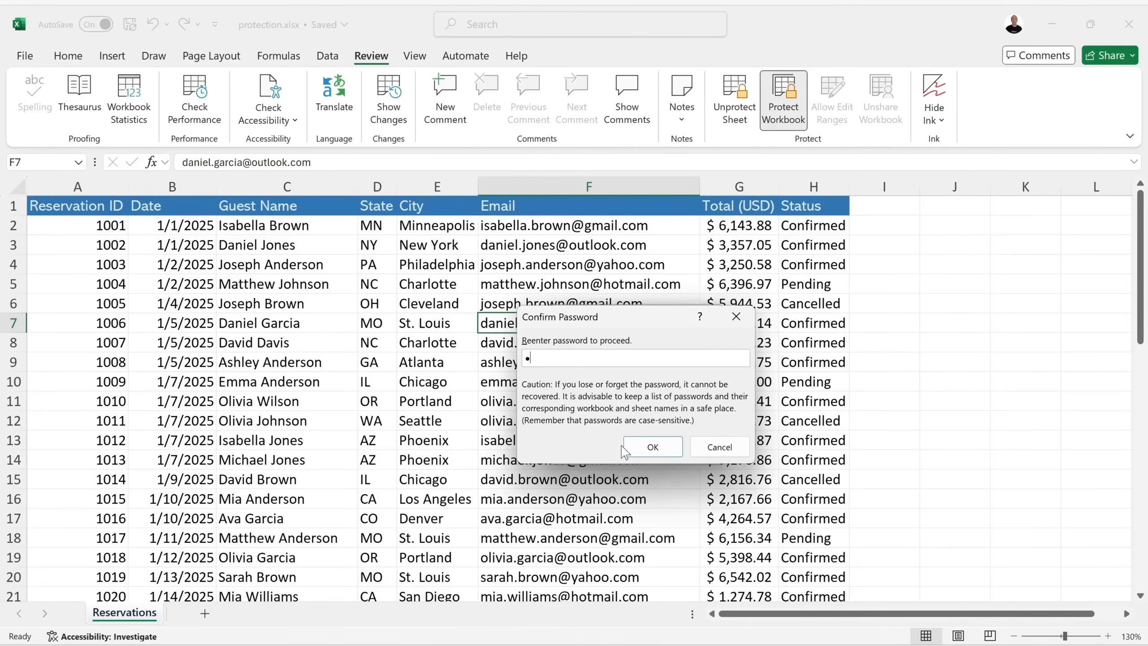
click(651, 446)
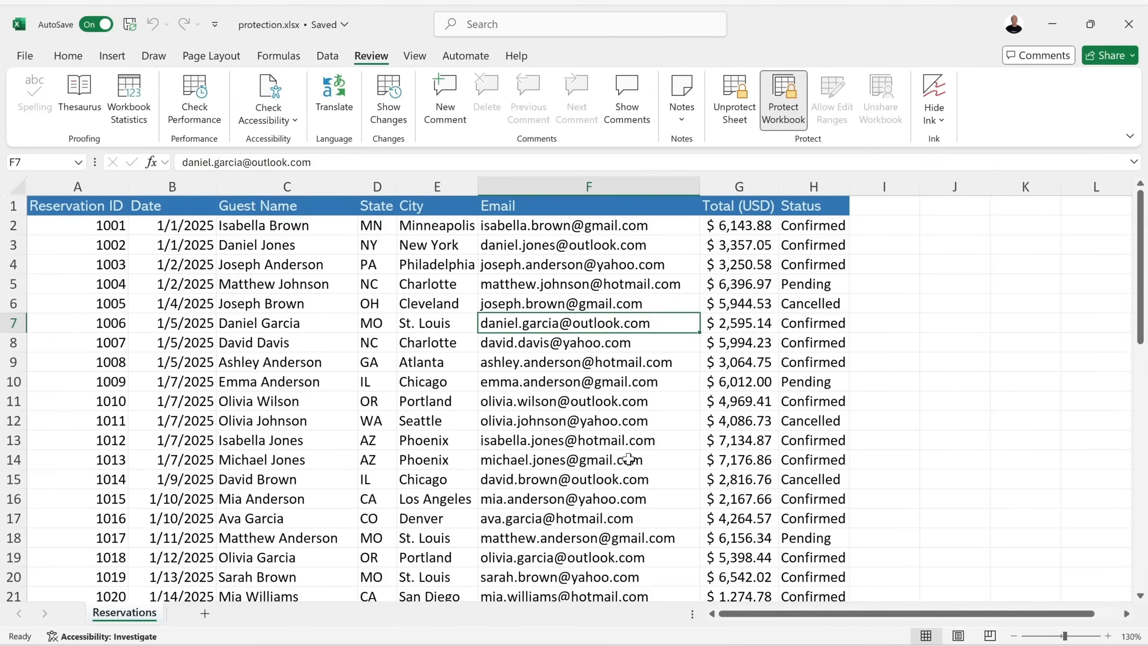
right_click(136, 617)
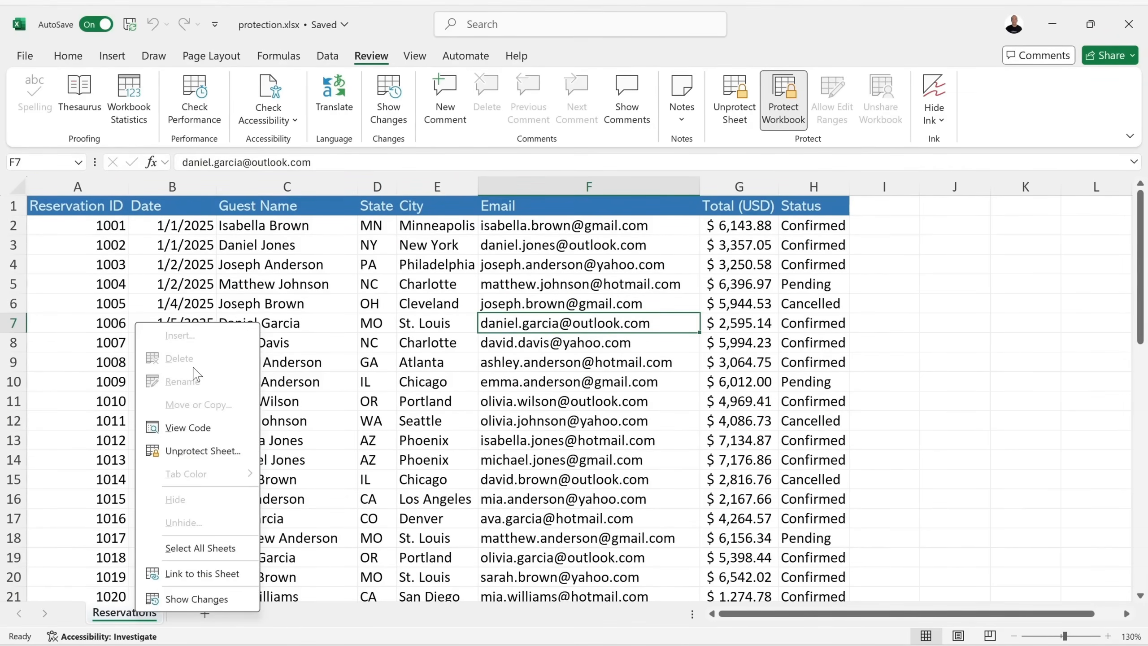
click(636, 332)
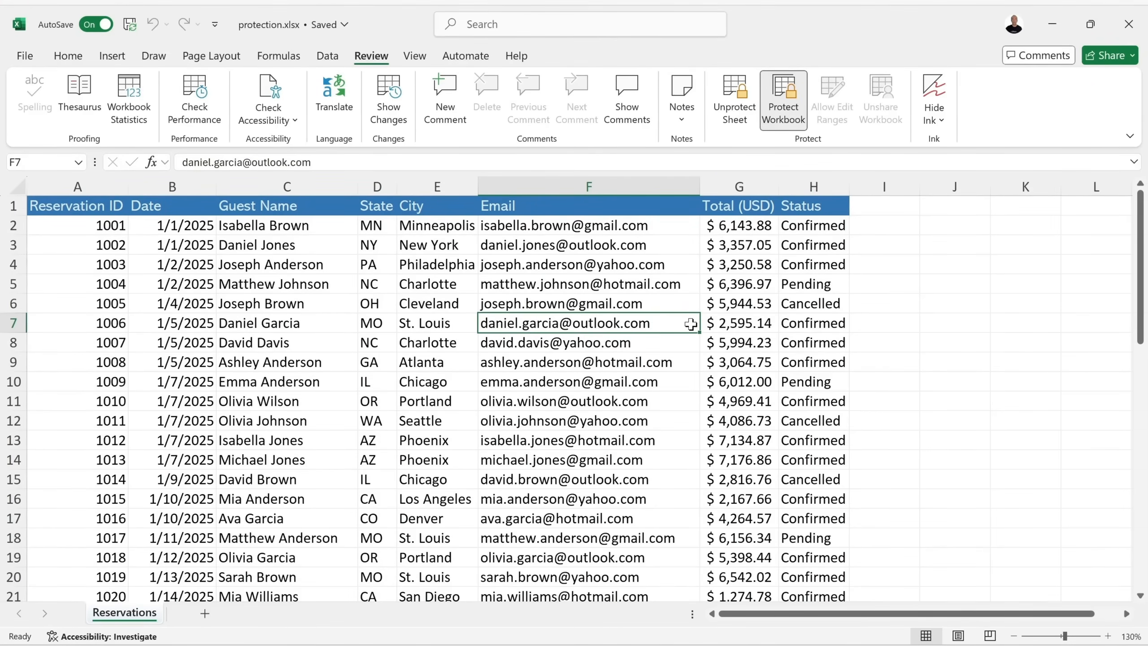
Remove the workbook structure protection by entering its password.
click(785, 114)
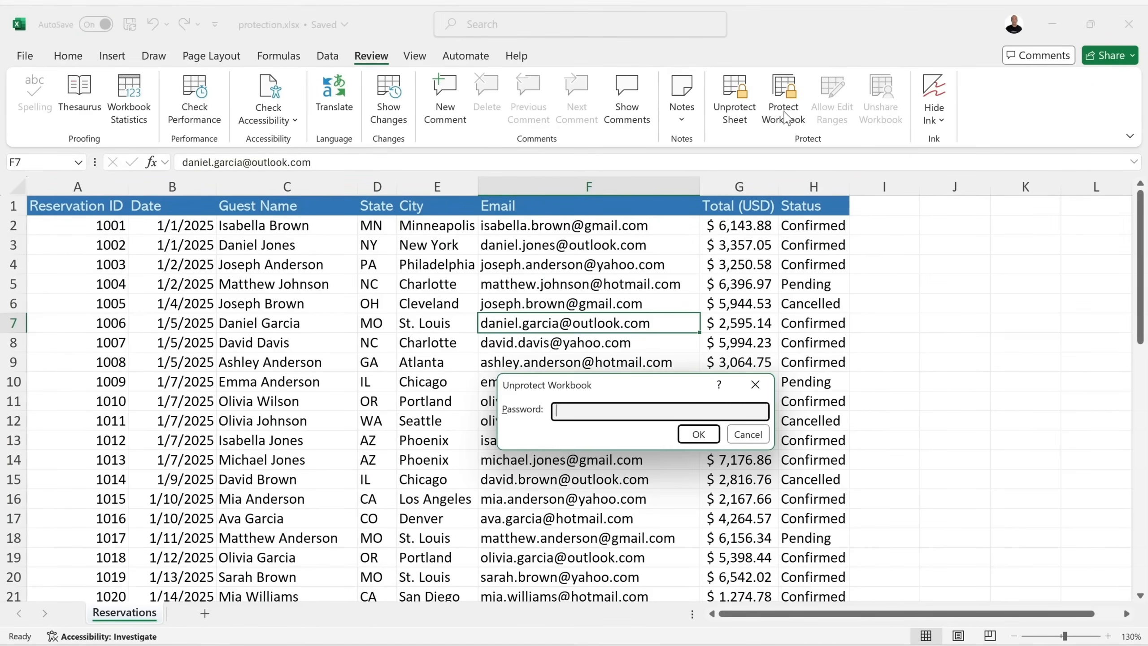
text(••)
click(698, 434)
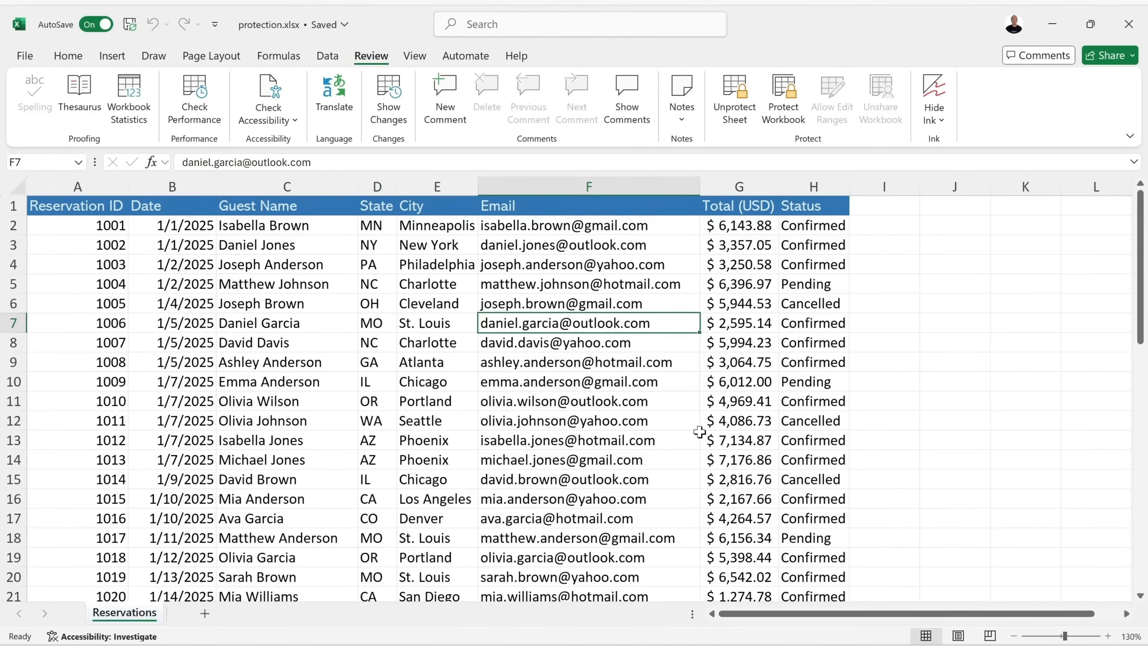
Unprotect the Reservations sheet with its password and open the Share dropdown.
click(736, 98)
text(•••)
click(698, 434)
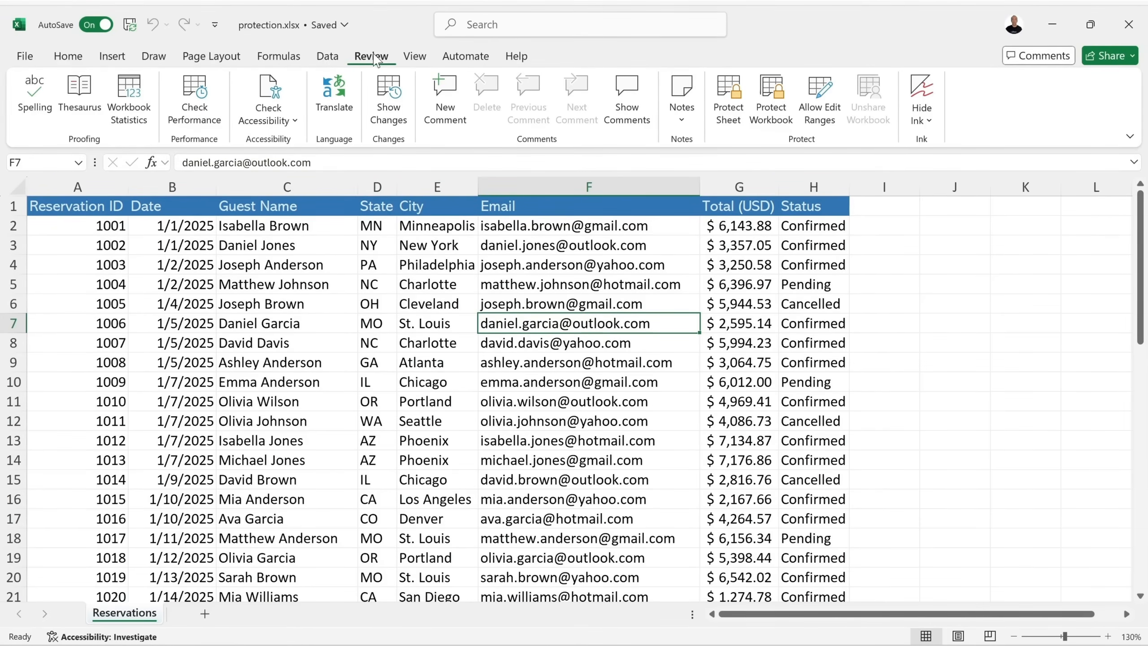
click(1111, 56)
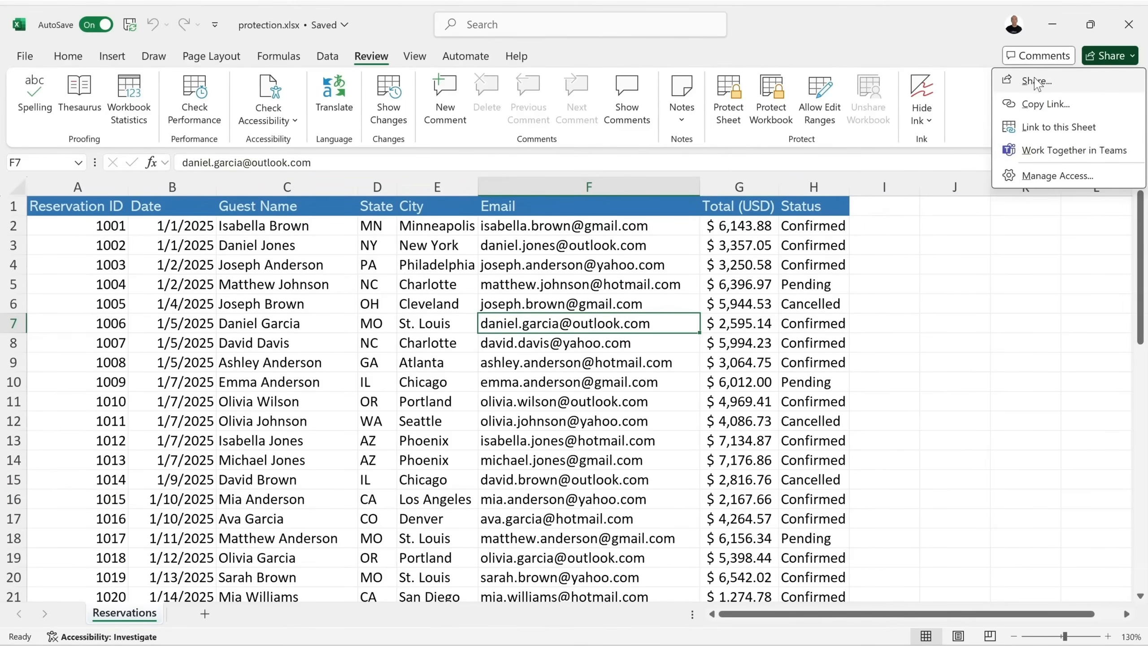
Open the Share dialog for protection.xlsx, then close it without sending an invitation.
click(1065, 82)
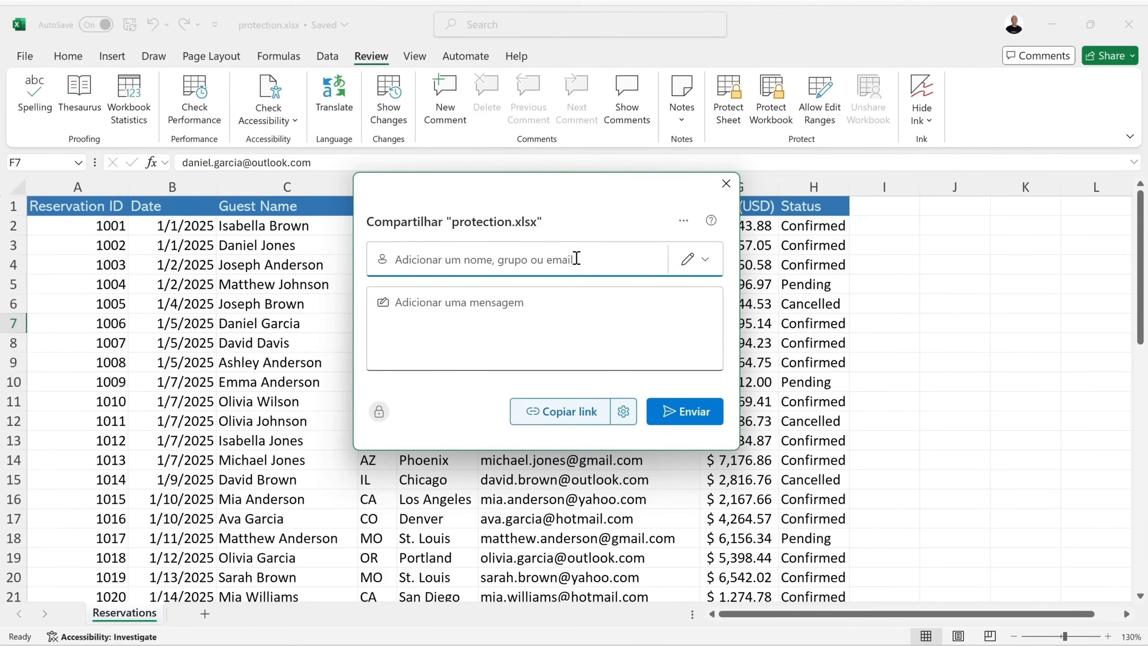
click(557, 321)
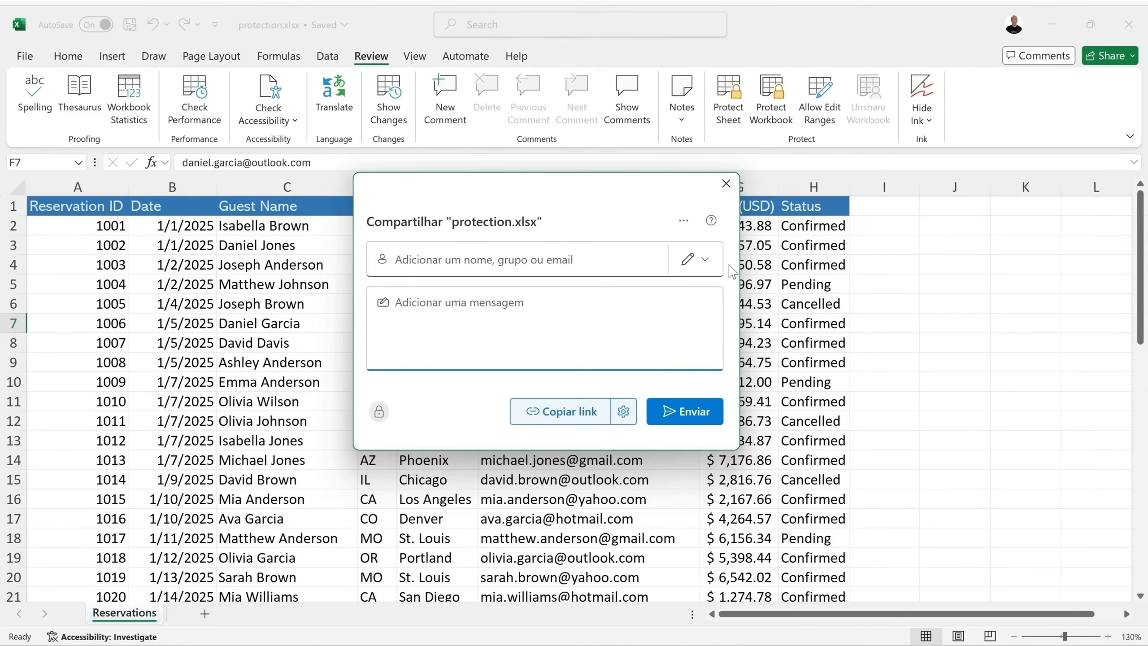
click(726, 183)
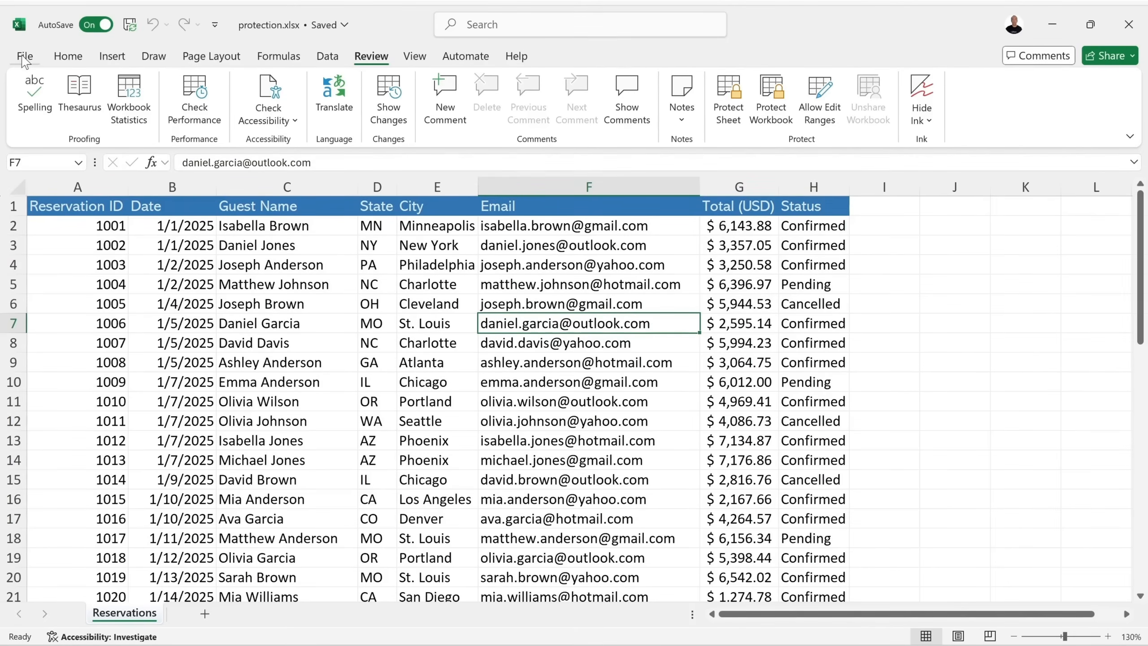
Switch AutoSave off for the workbook from the Home tab.
click(68, 55)
click(96, 25)
click(129, 26)
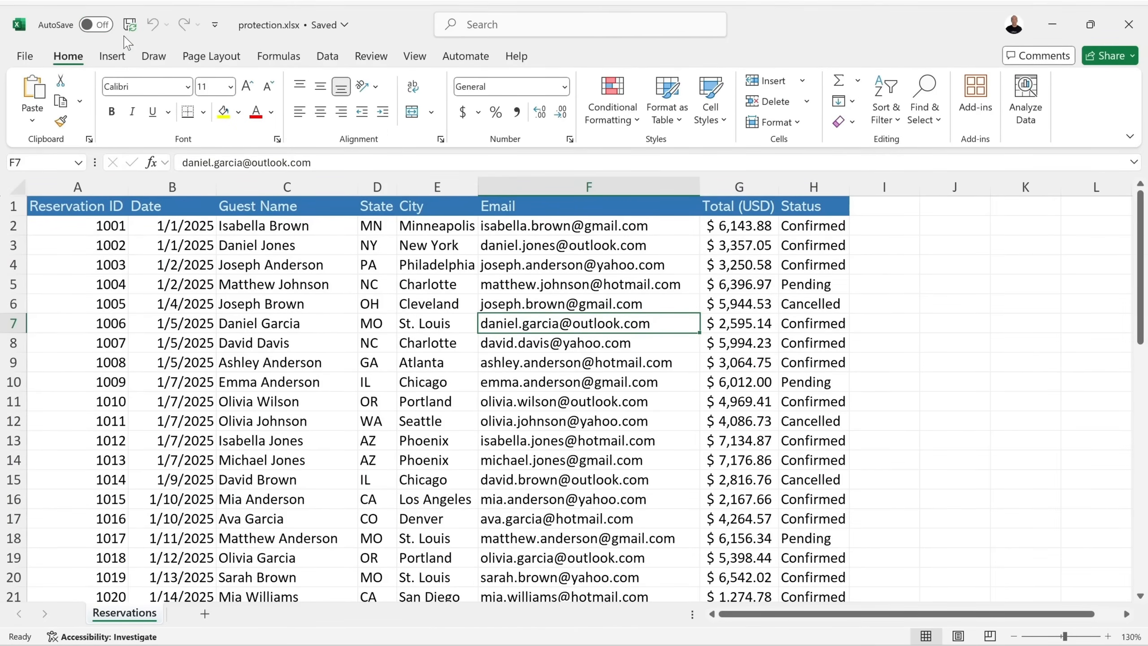